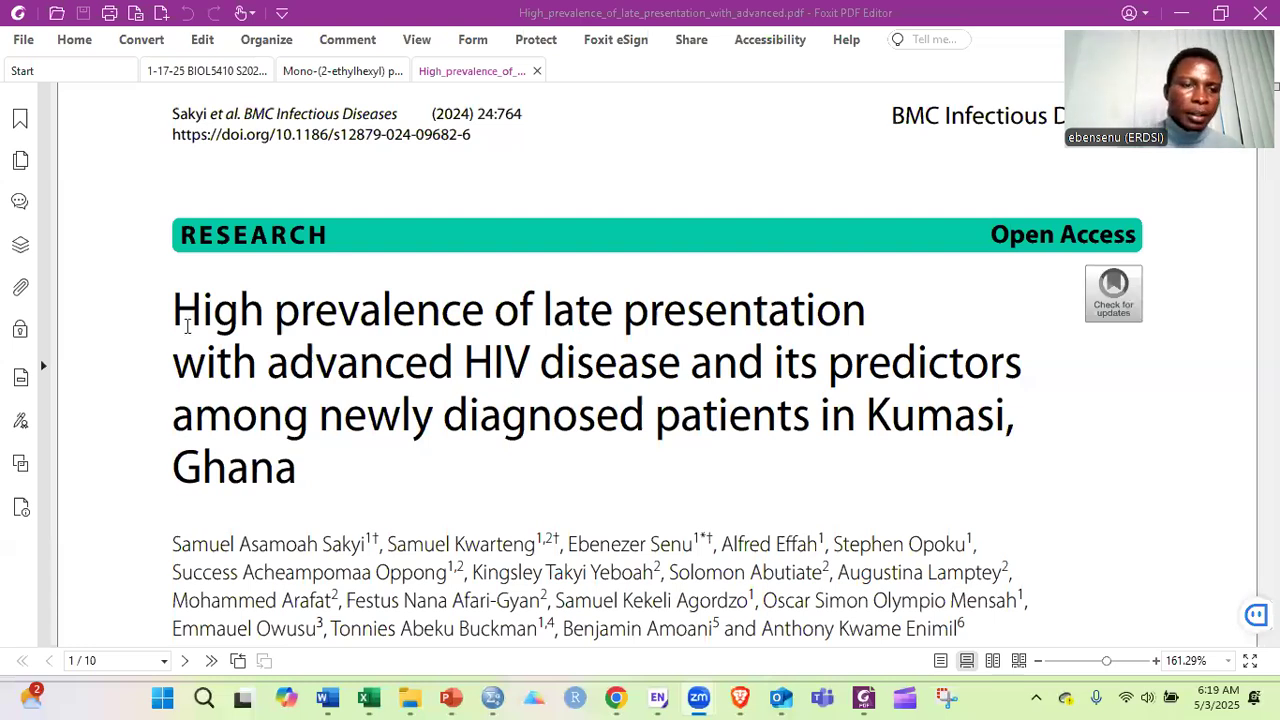
Select the article's full title, from "High prevalence" through "Ghana", to read it.
drag(186, 326, 388, 472)
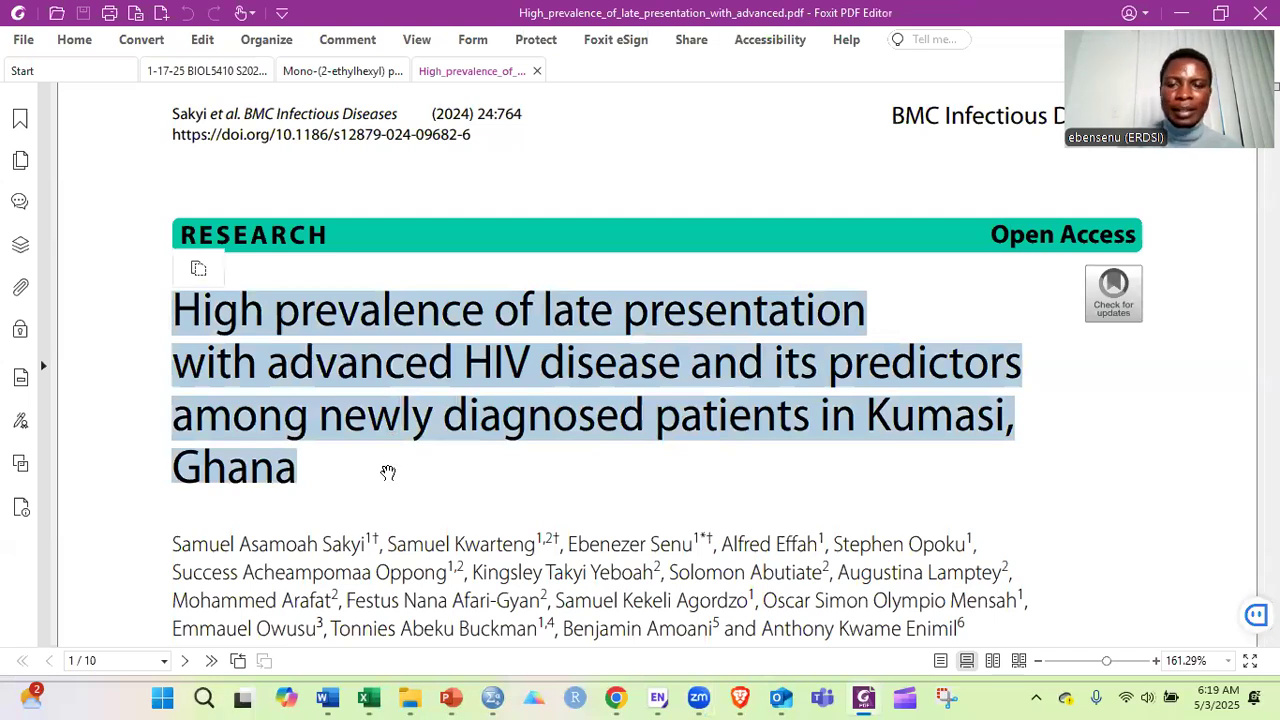
click(838, 378)
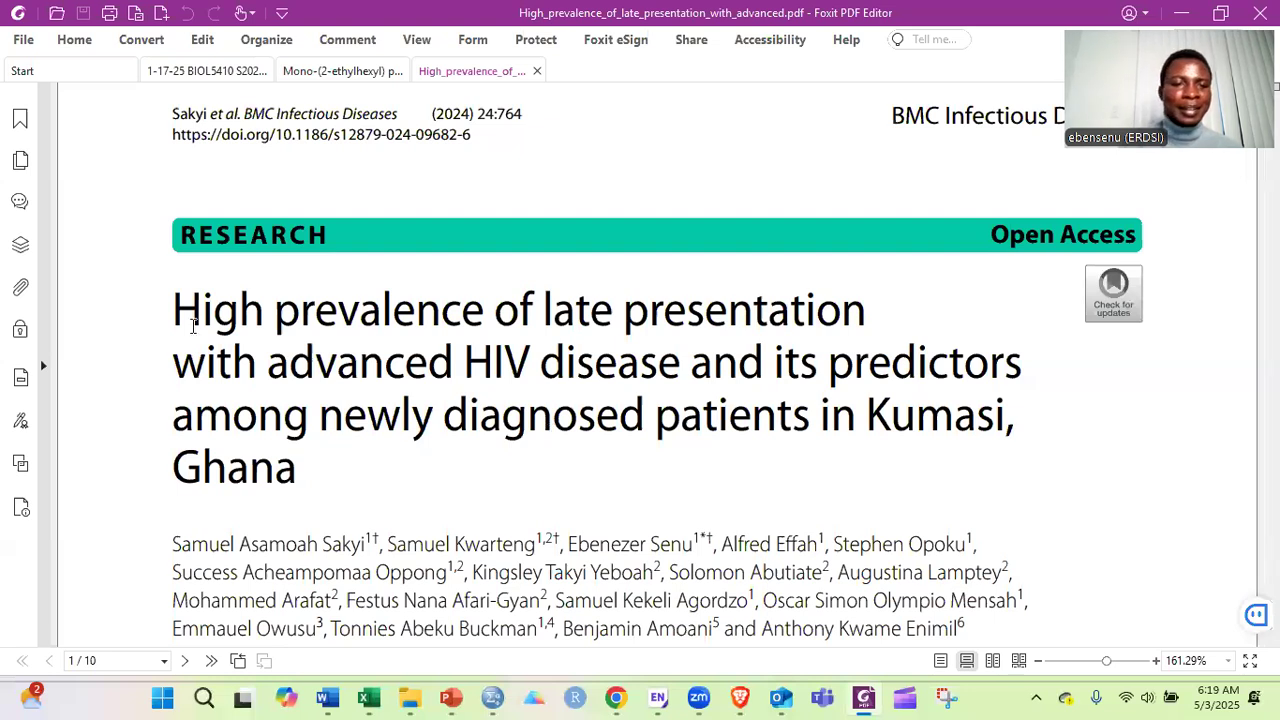
drag(176, 313, 320, 404)
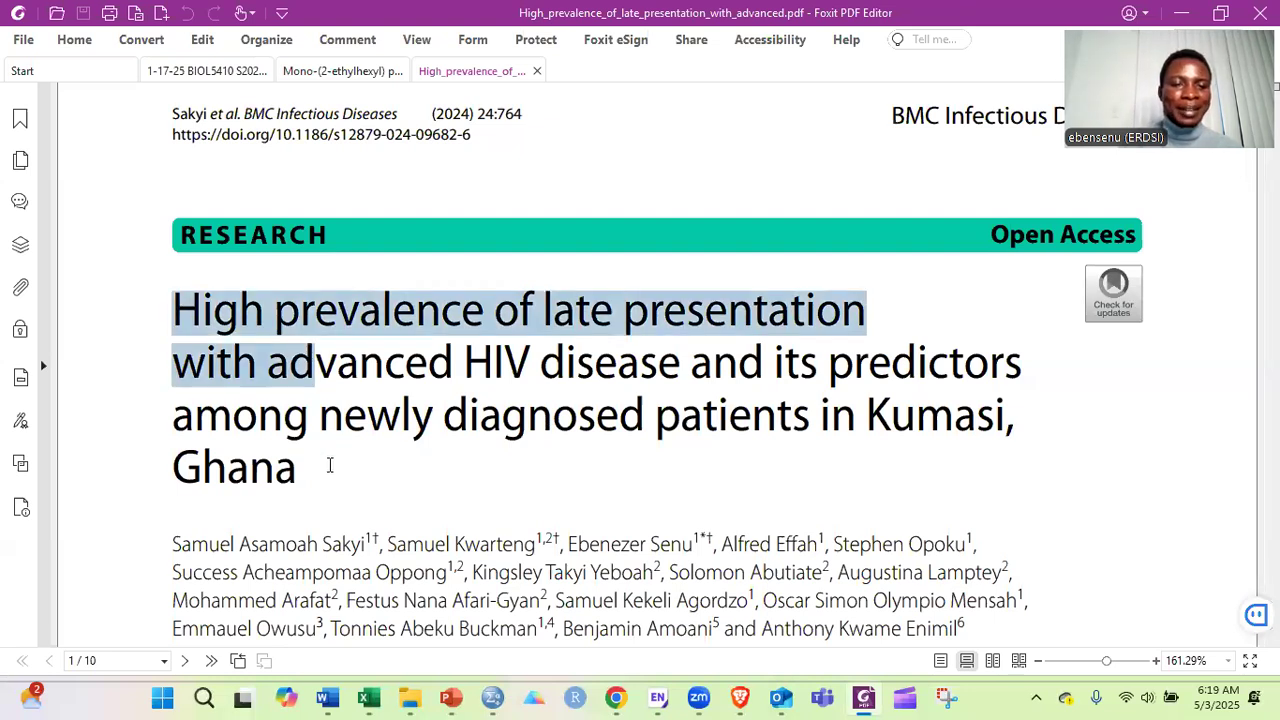
drag(330, 465, 323, 471)
click(328, 472)
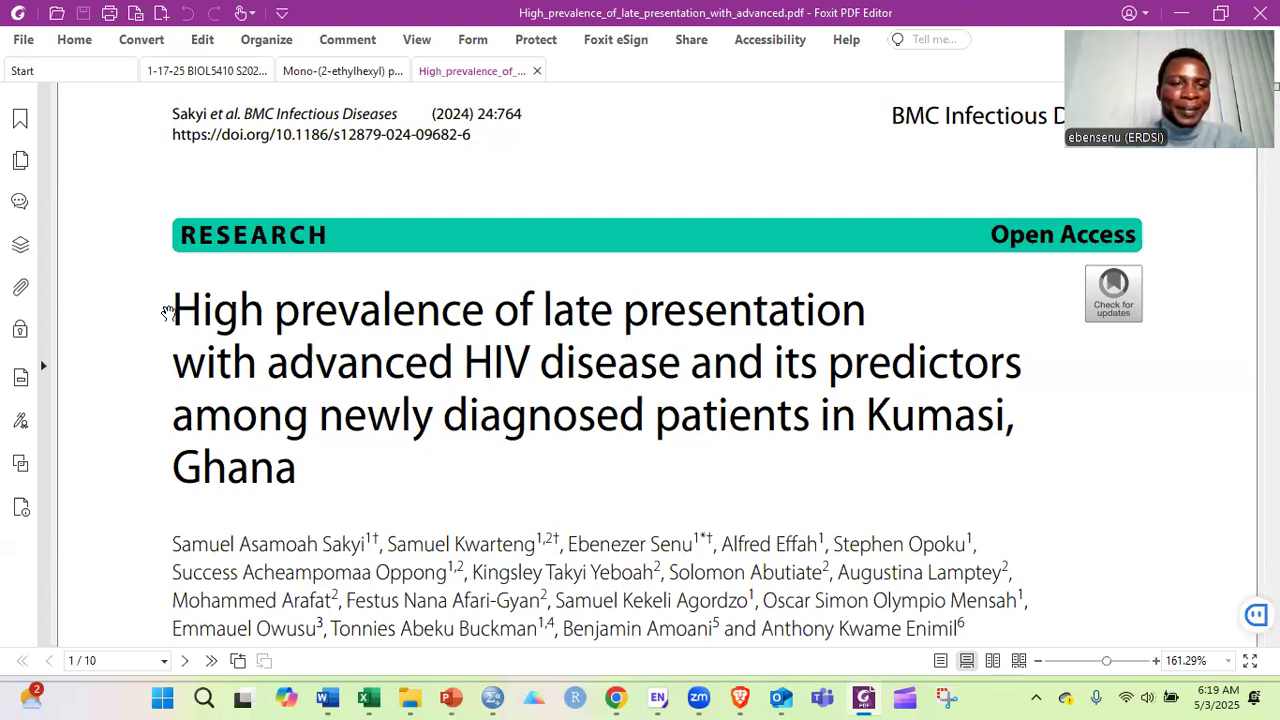
drag(173, 310, 308, 467)
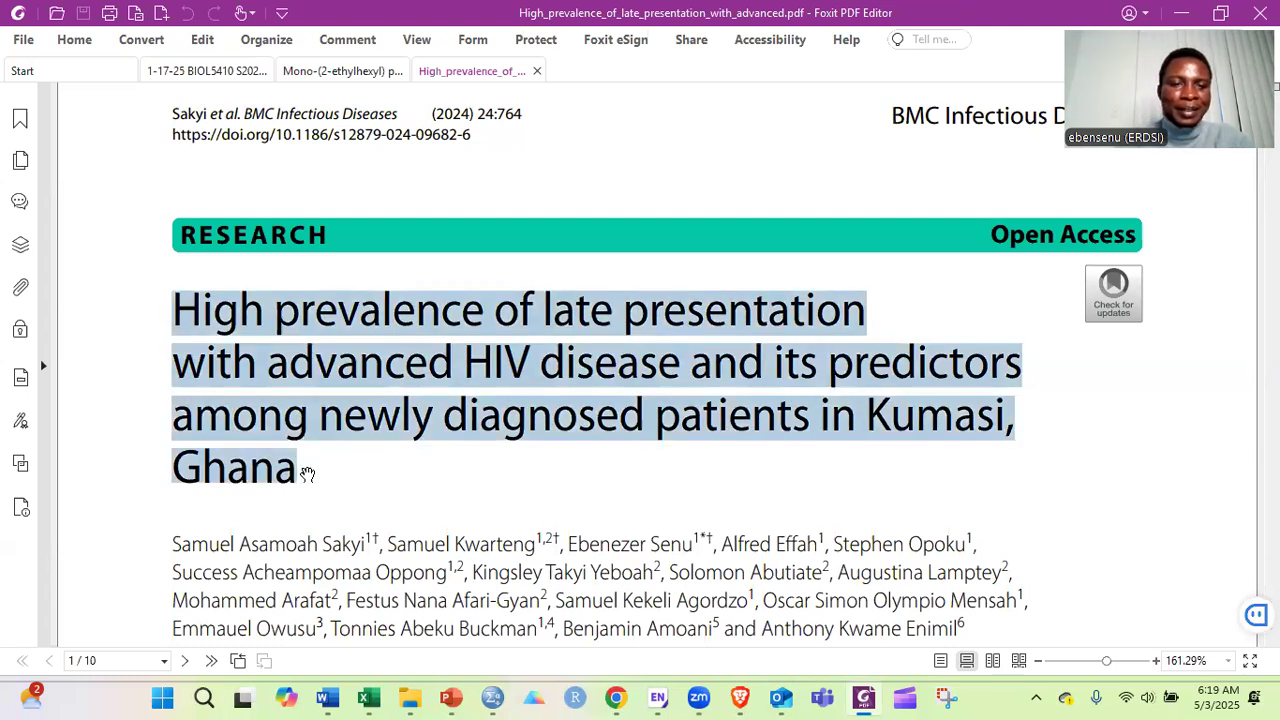
click(307, 474)
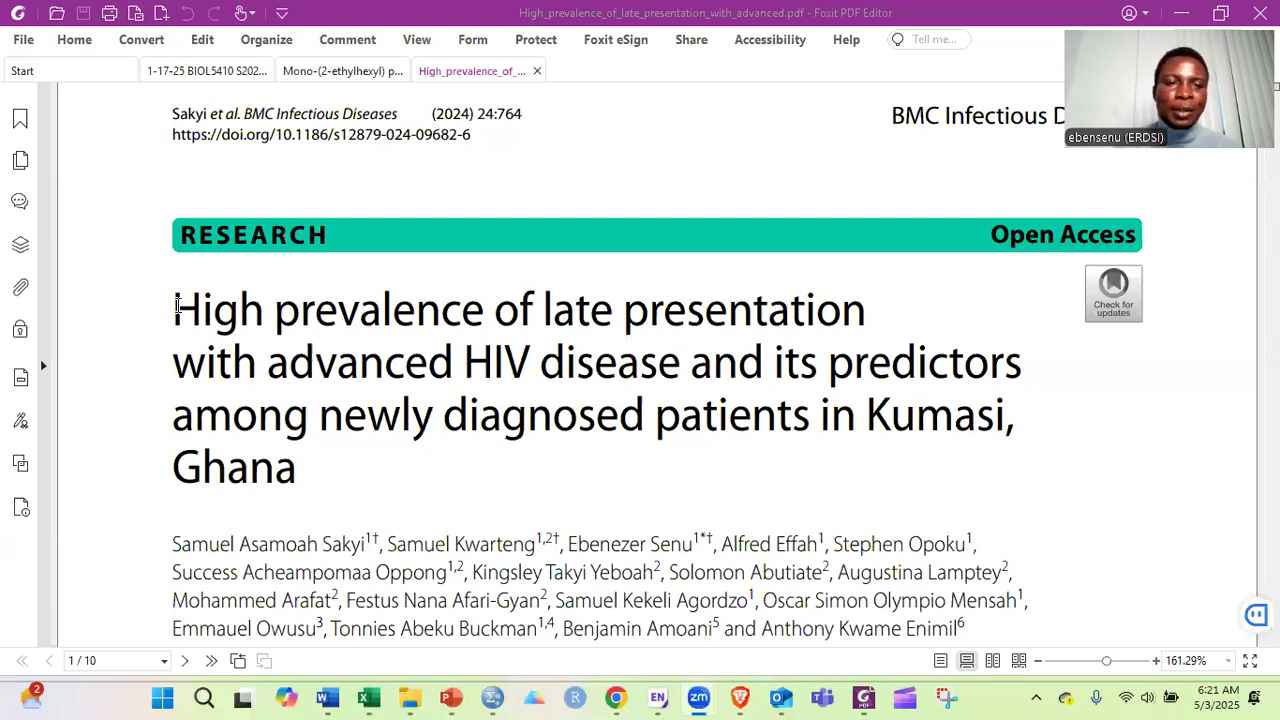
Mark the title phrases "High prevalence" and "late presentation with advanced HIV disease" one after the other for reading.
shift+click(484, 310)
drag(544, 312, 524, 401)
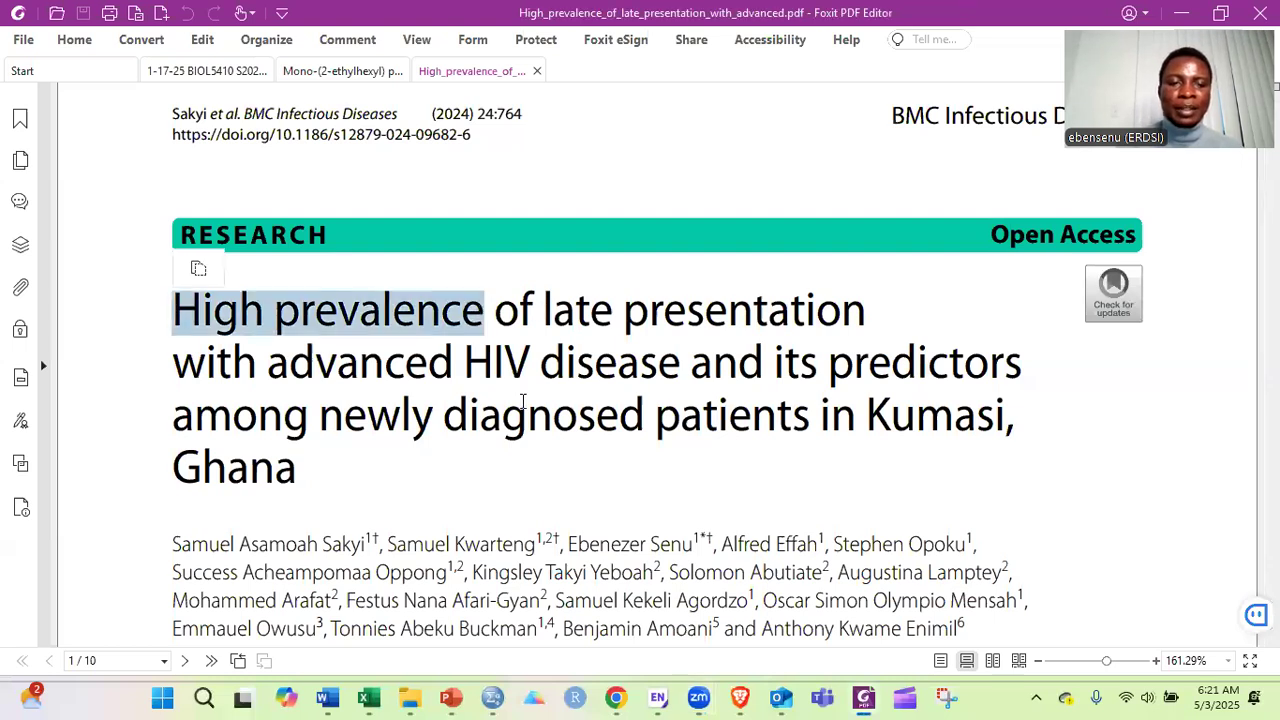
drag(668, 370, 668, 370)
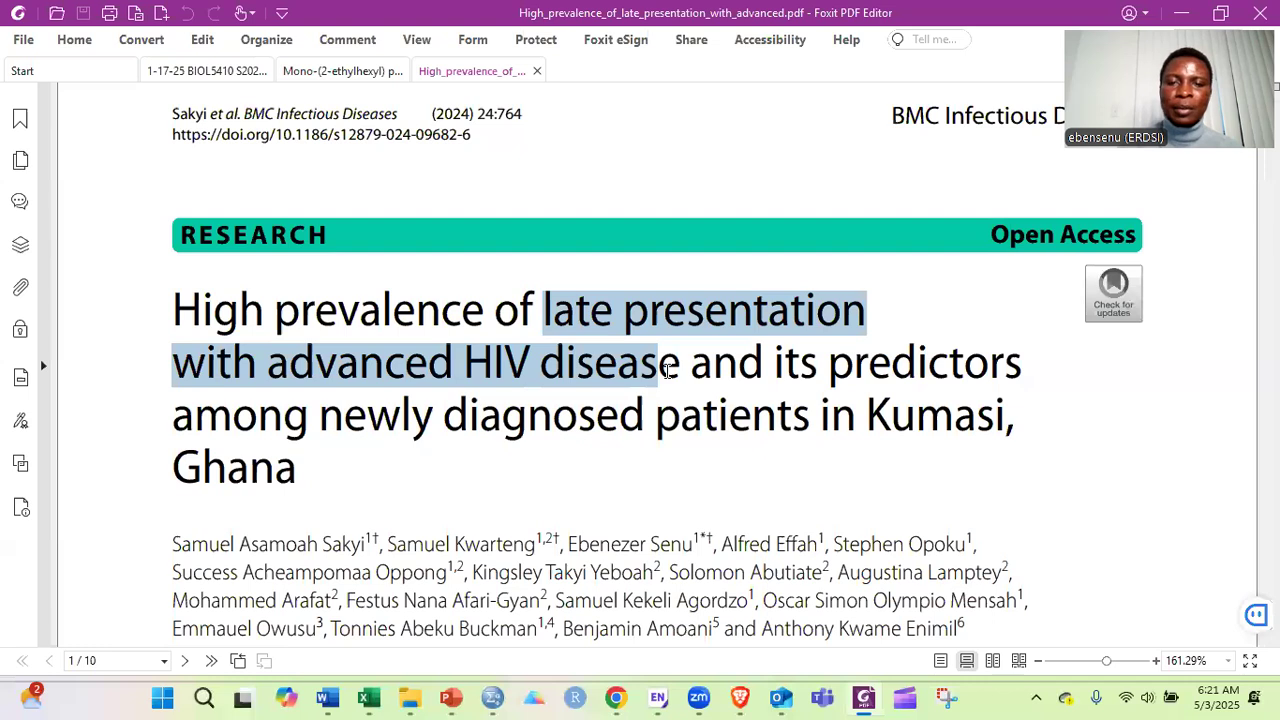
click(553, 326)
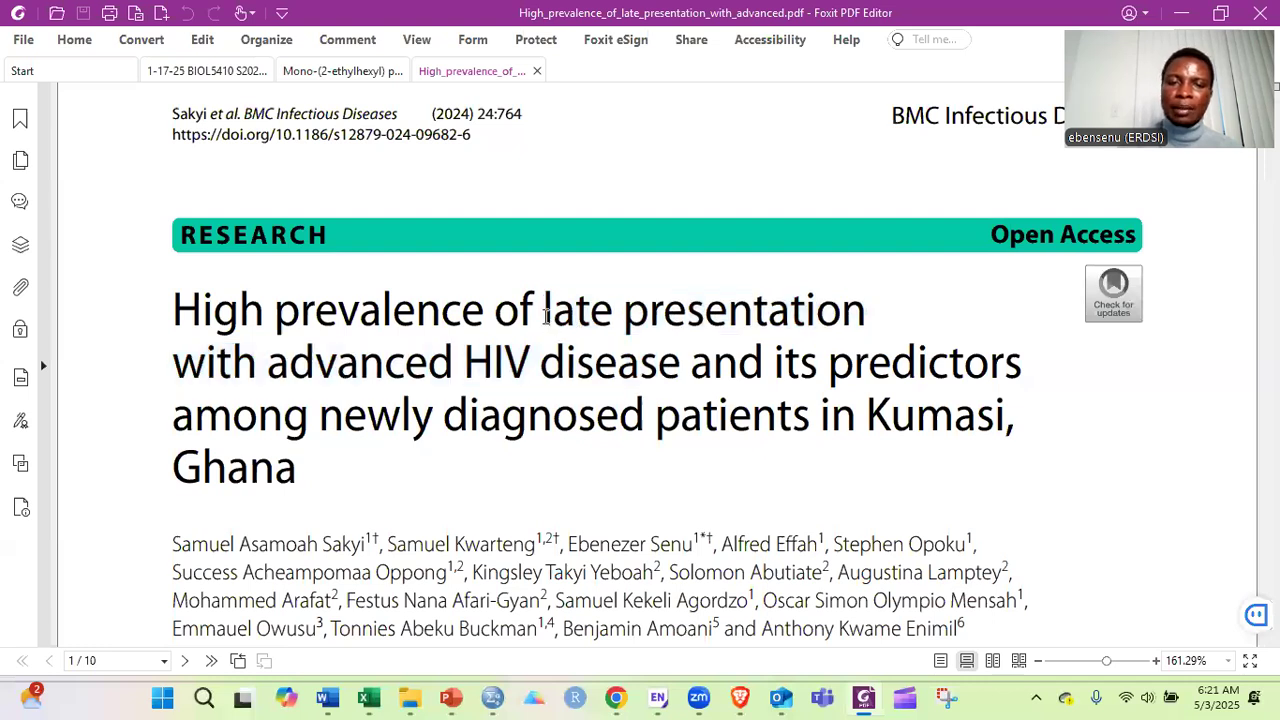
shift+click(682, 362)
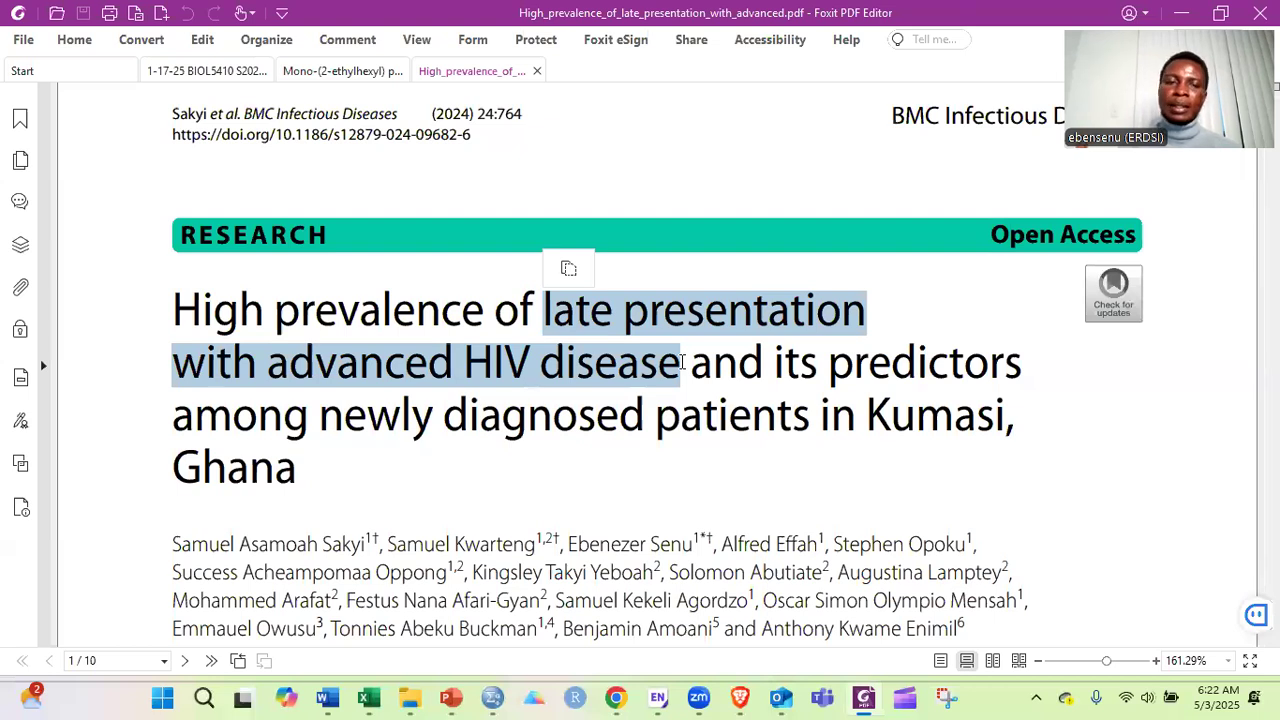
drag(163, 298, 461, 320)
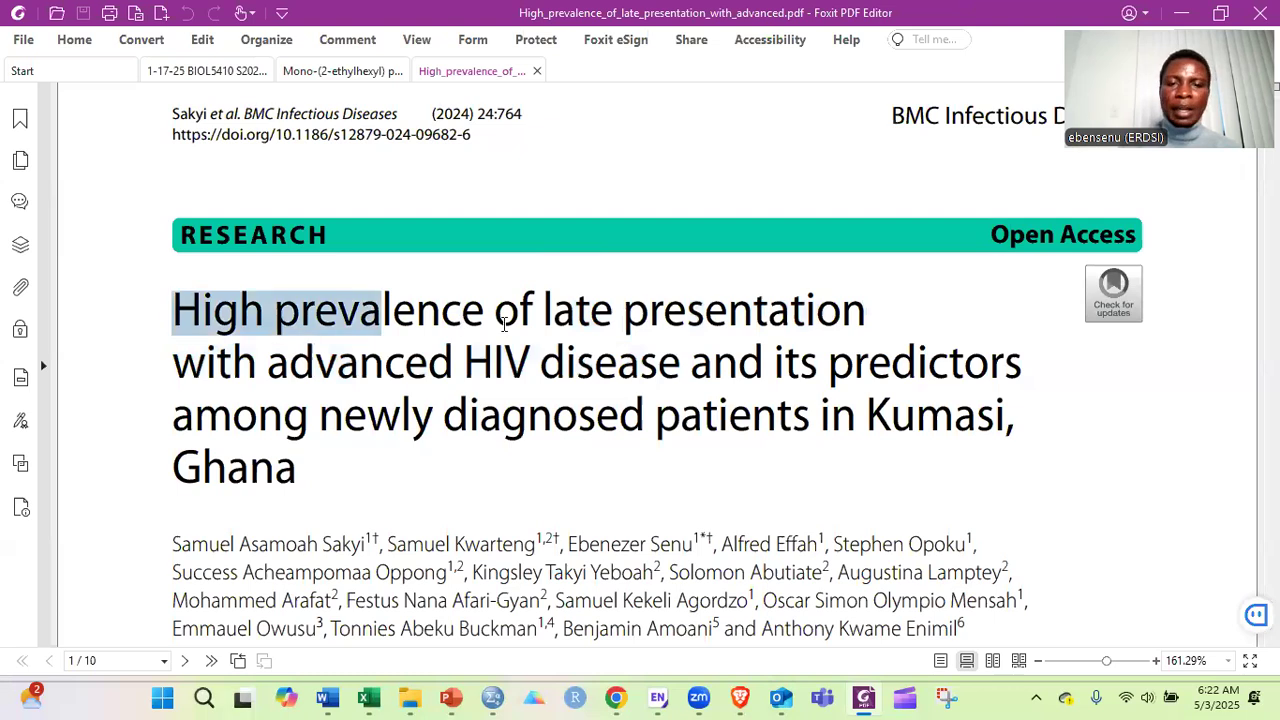
drag(550, 312, 668, 366)
click(668, 366)
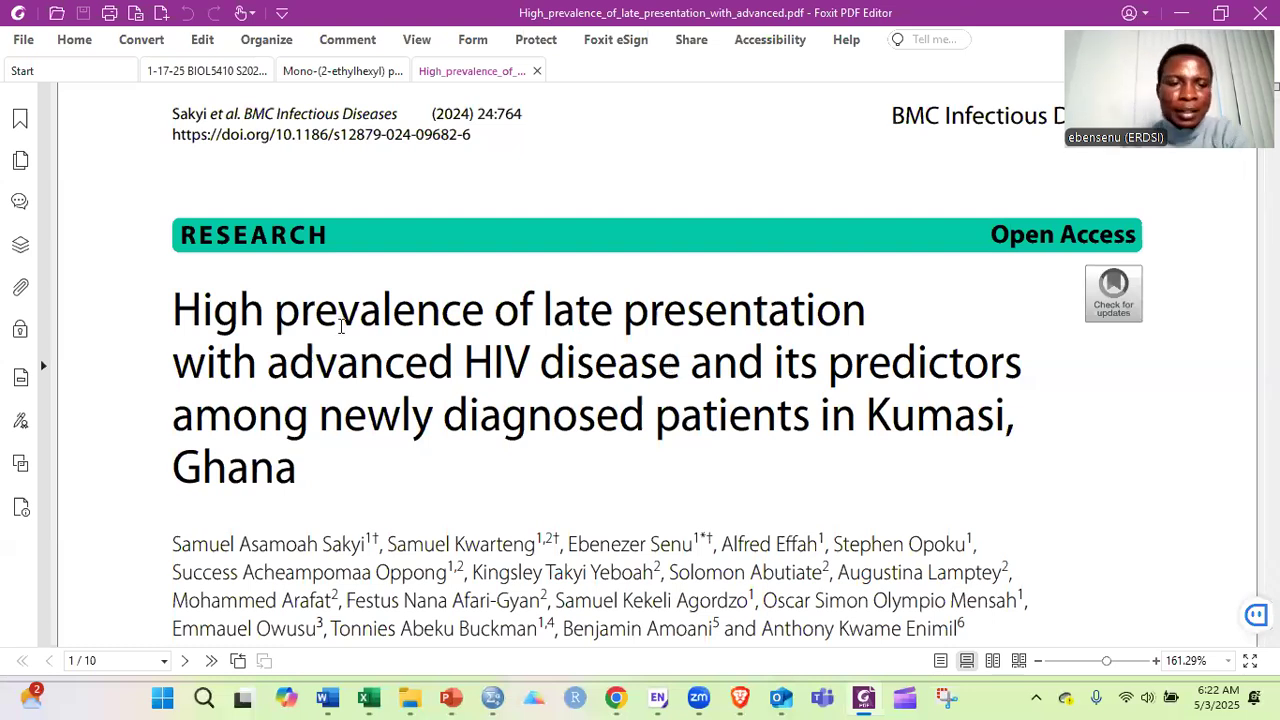
Select the entire four-line article title again to review it as a whole, and clear the selection.
triple_click(318, 448)
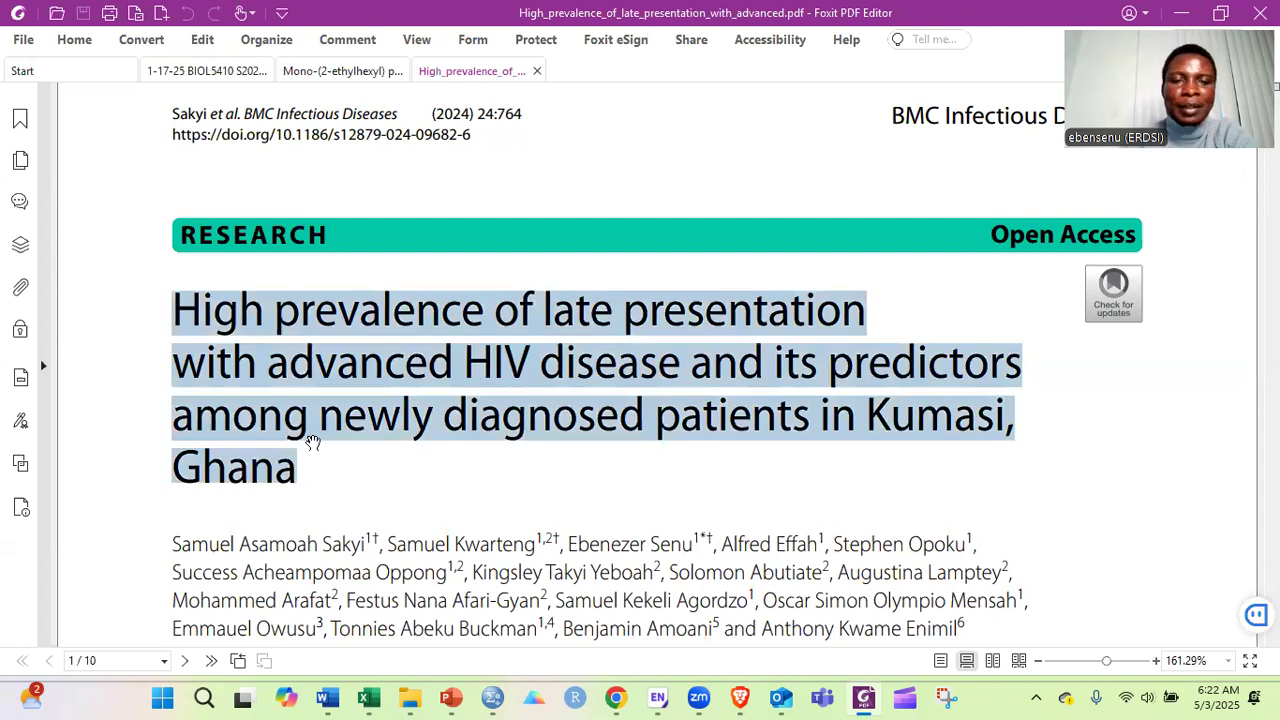
click(176, 308)
drag(176, 308, 303, 476)
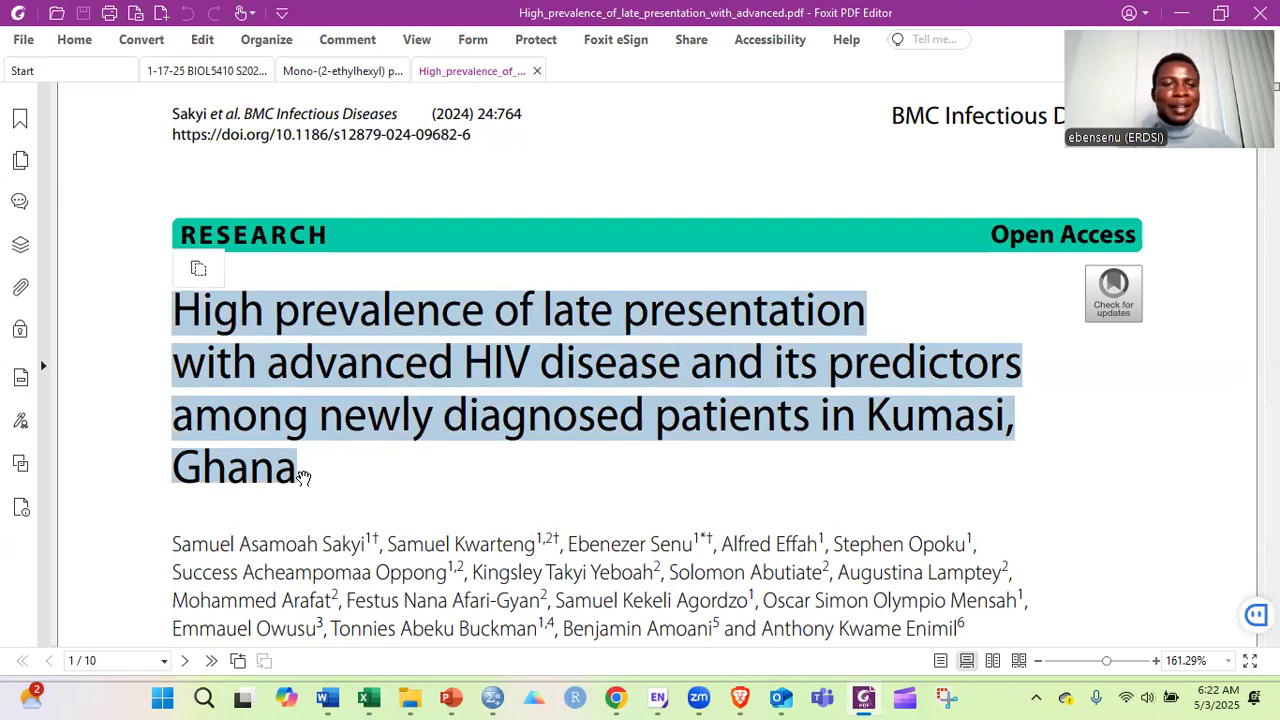
click(367, 482)
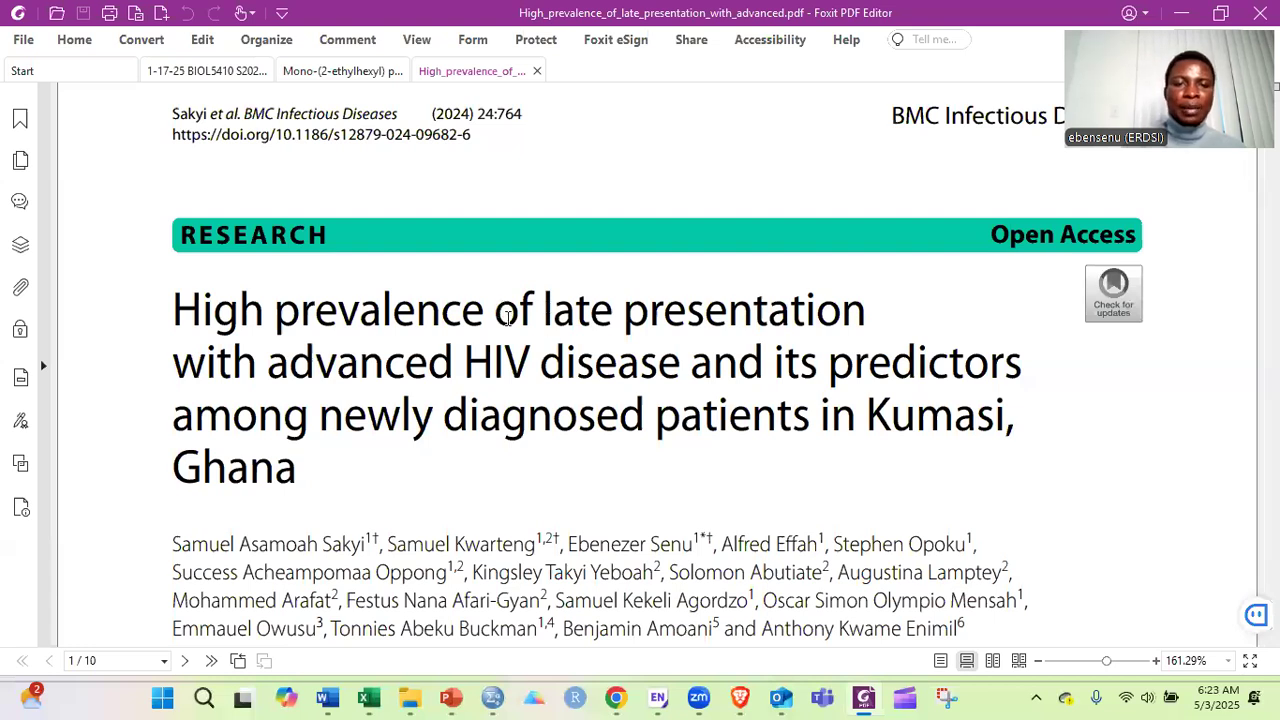
Examine the phrase "late presentation with advanced HIV disease" in relation to the complete title by selecting each.
drag(544, 313, 681, 367)
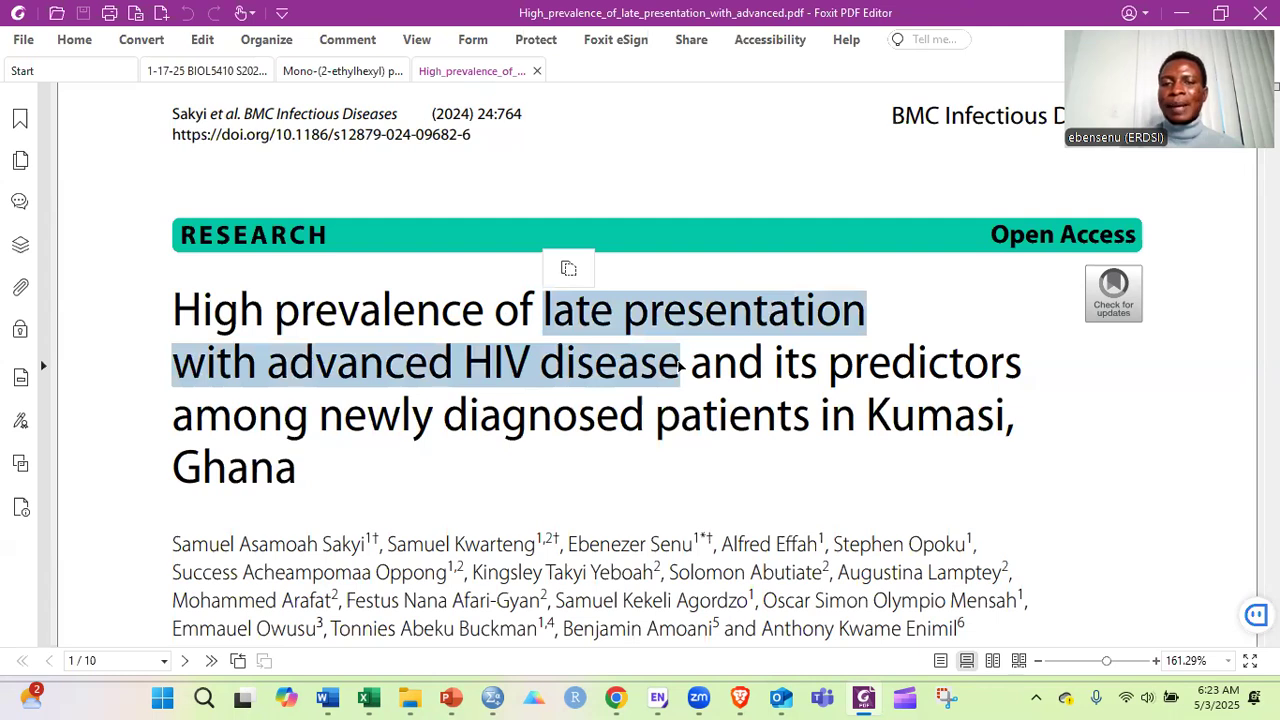
click(418, 474)
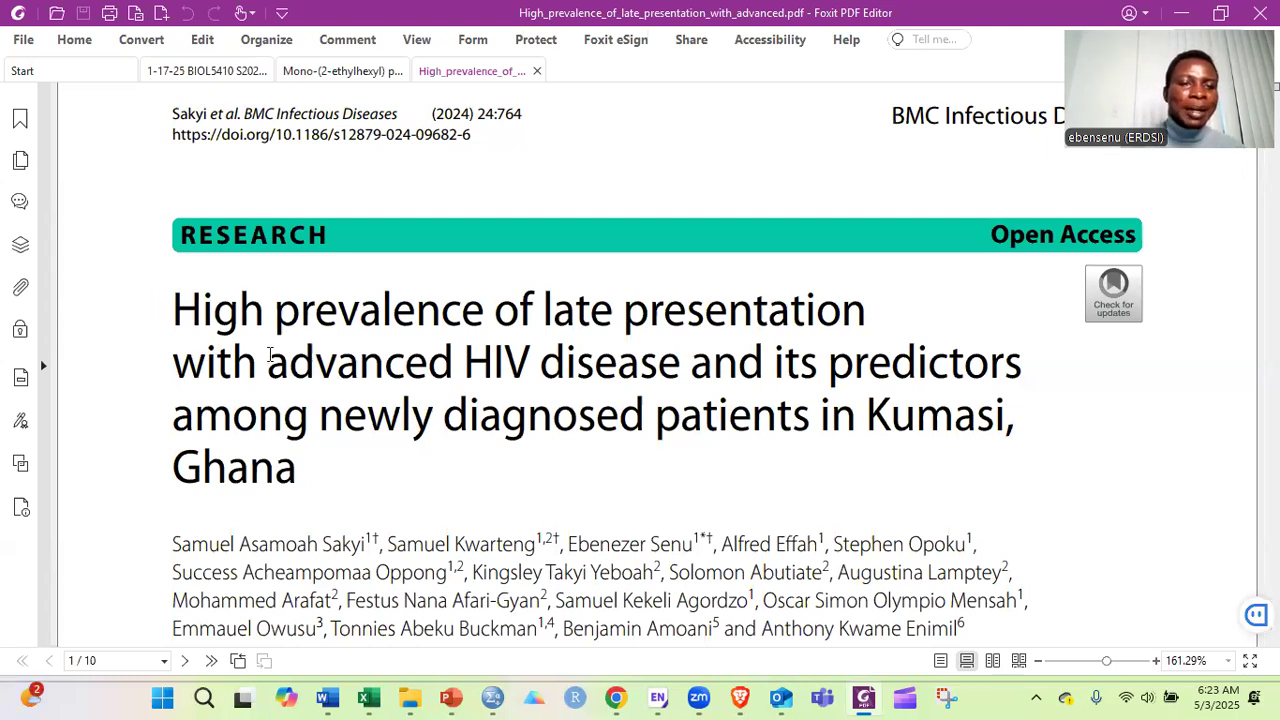
triple_click(330, 472)
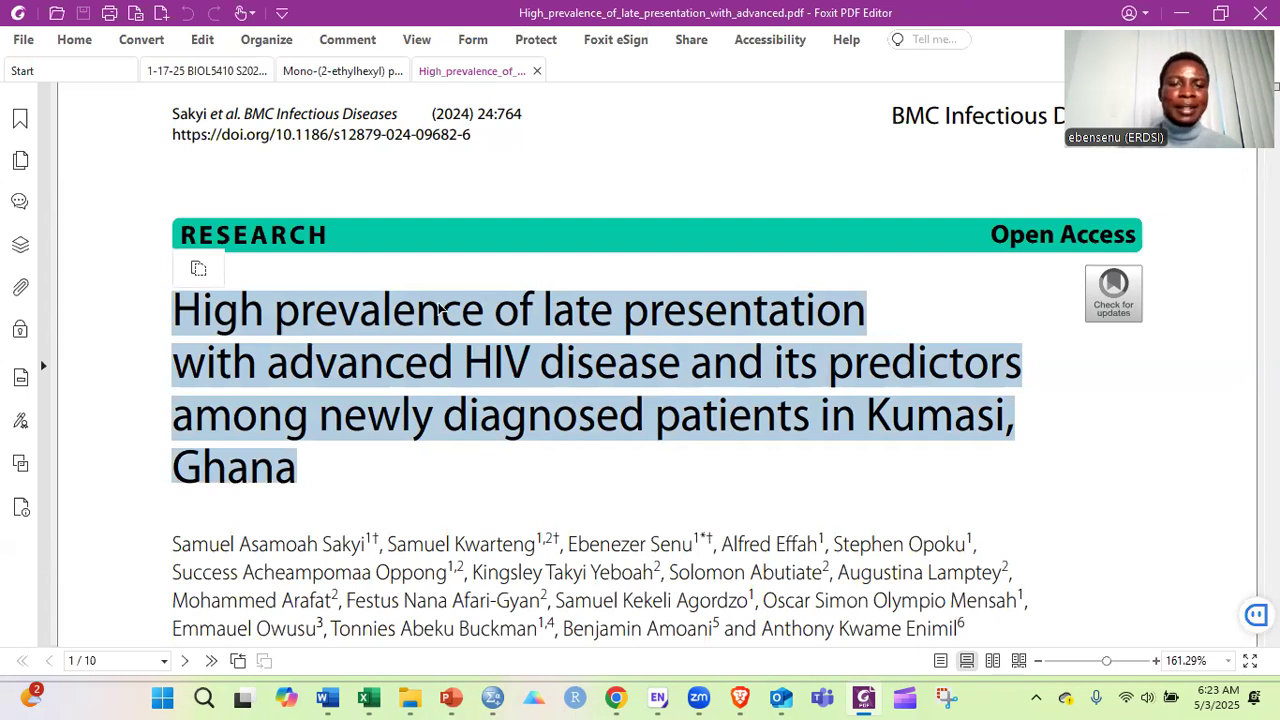
click(547, 312)
drag(547, 312, 683, 362)
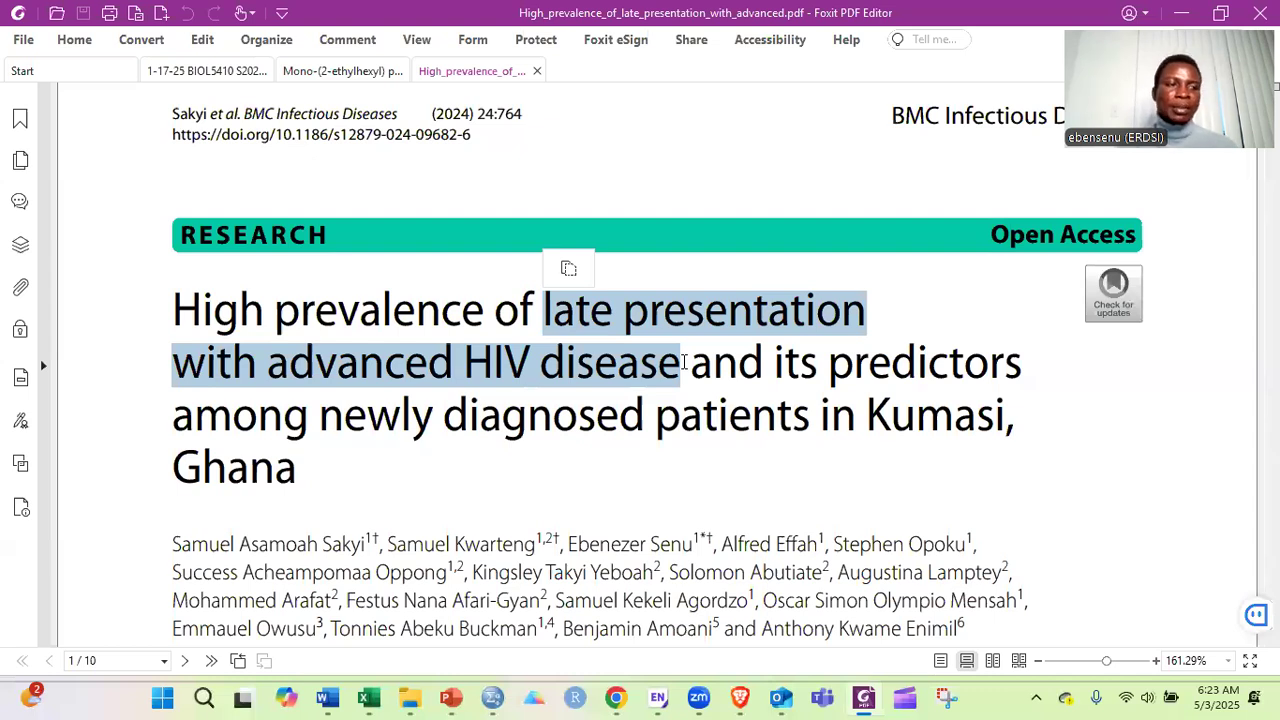
click(541, 478)
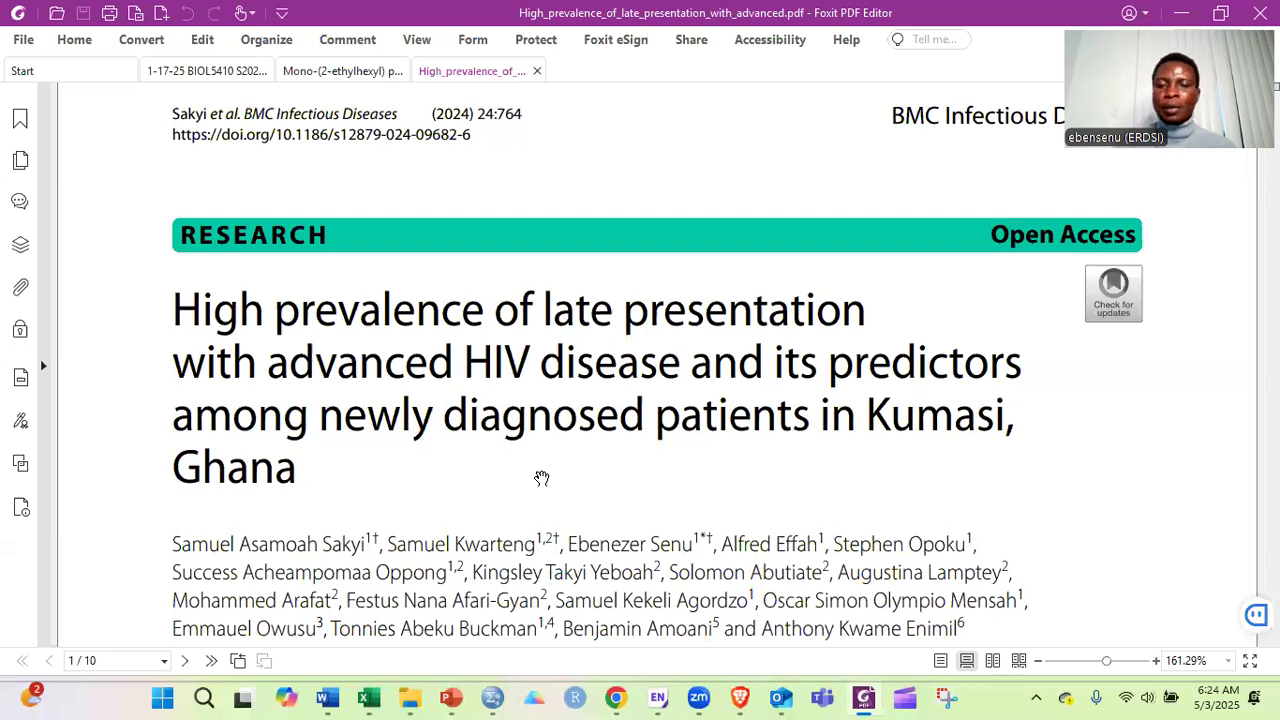
Look over the article's abstract and check the first columns of the Raw_Data sheet in the LPAHD_Data Set Excel workbook.
scroll(541, 472, down, 5)
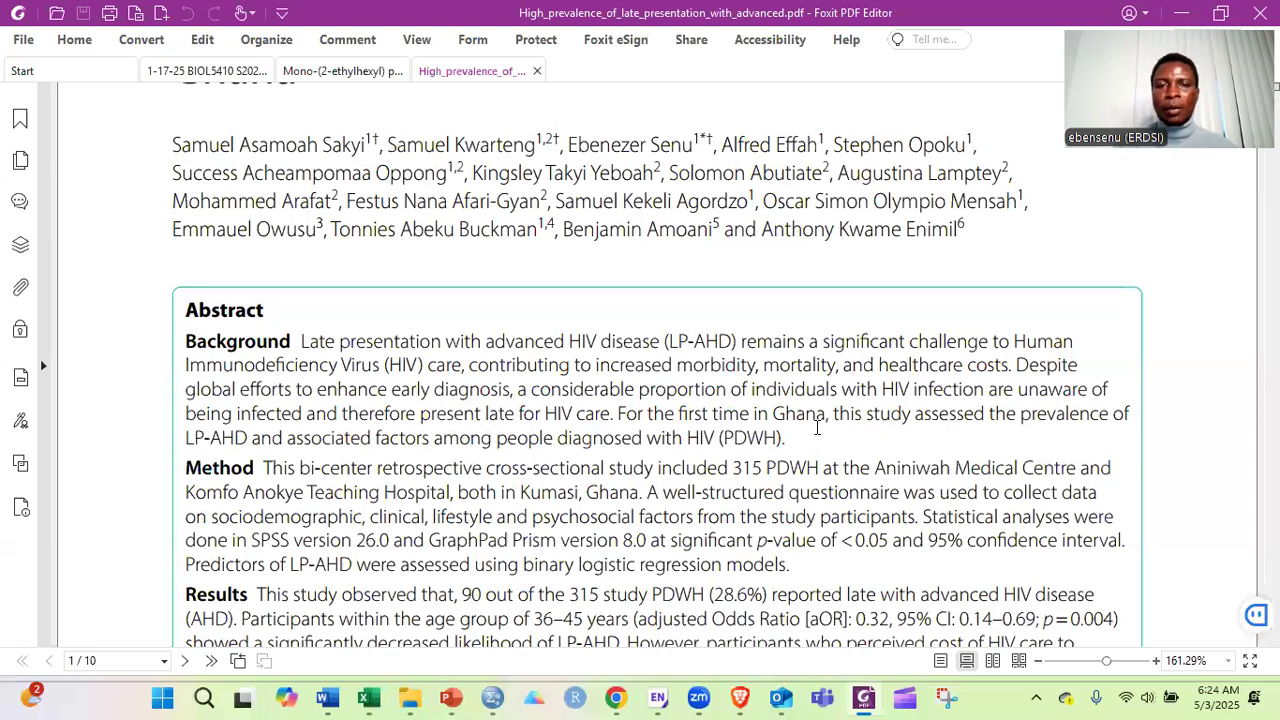
scroll(817, 428, down, 1)
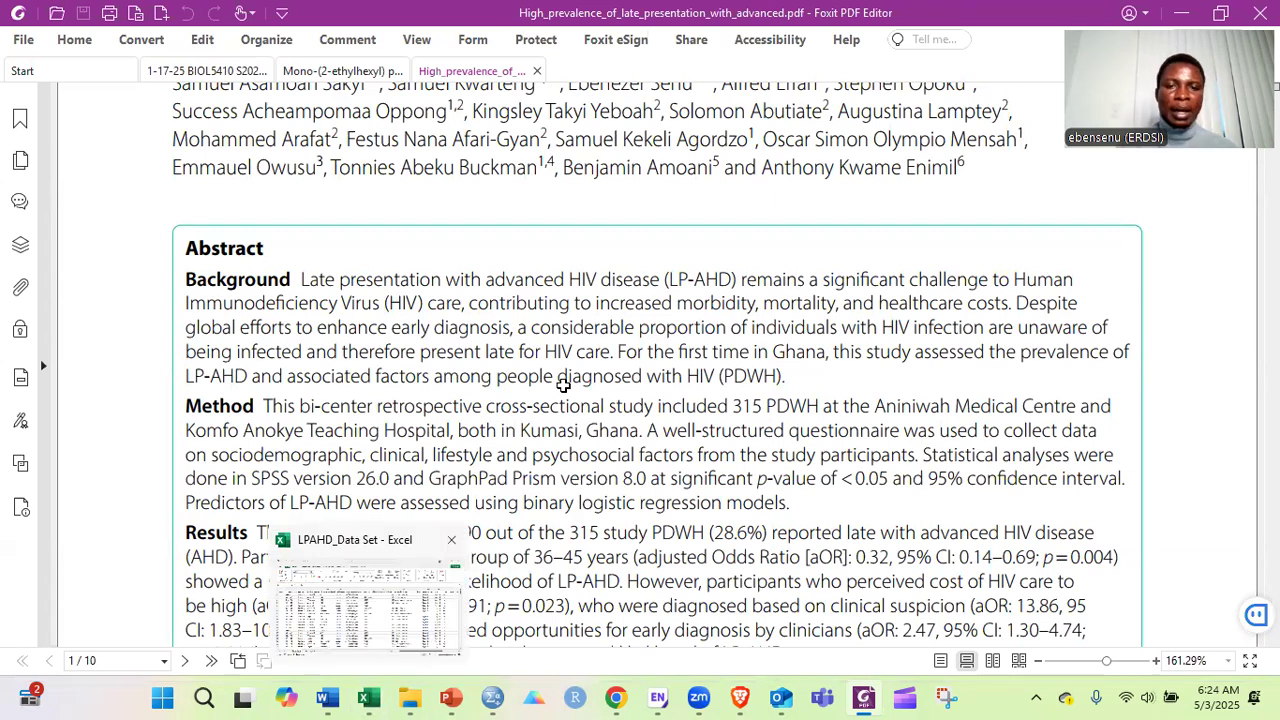
key(alt+Tab)
click(347, 347)
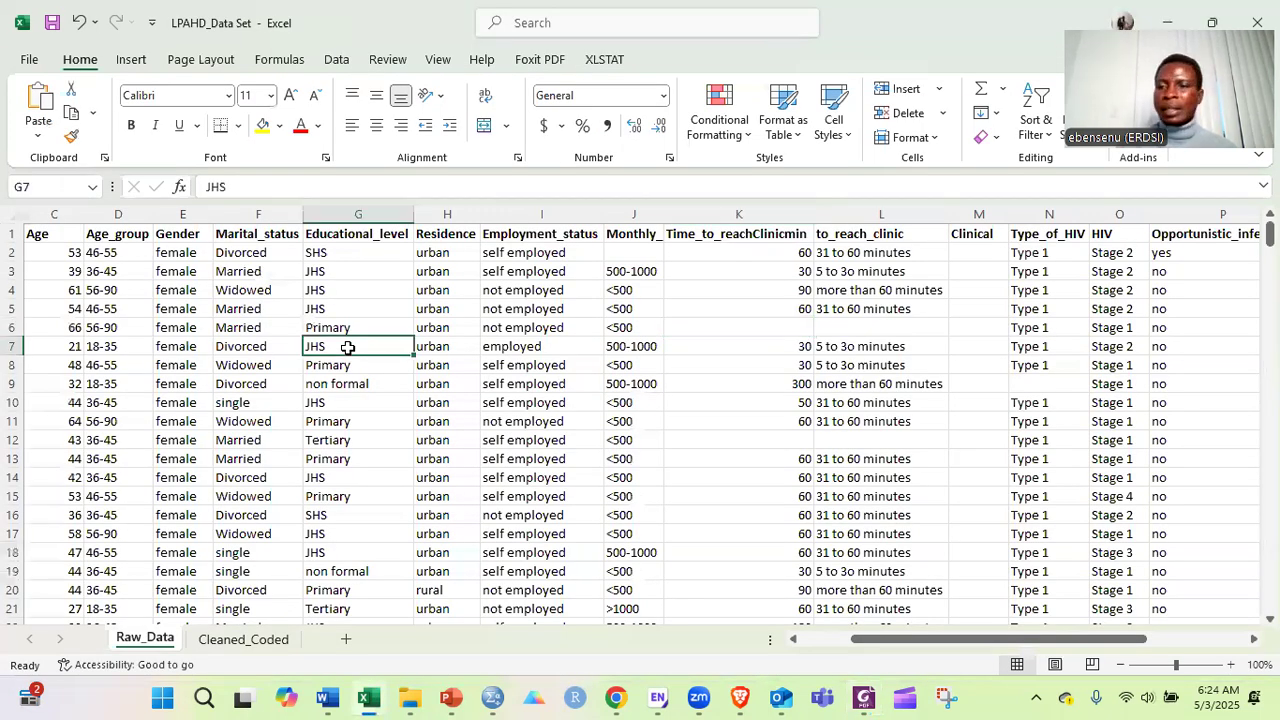
scroll(347, 347, left, 2)
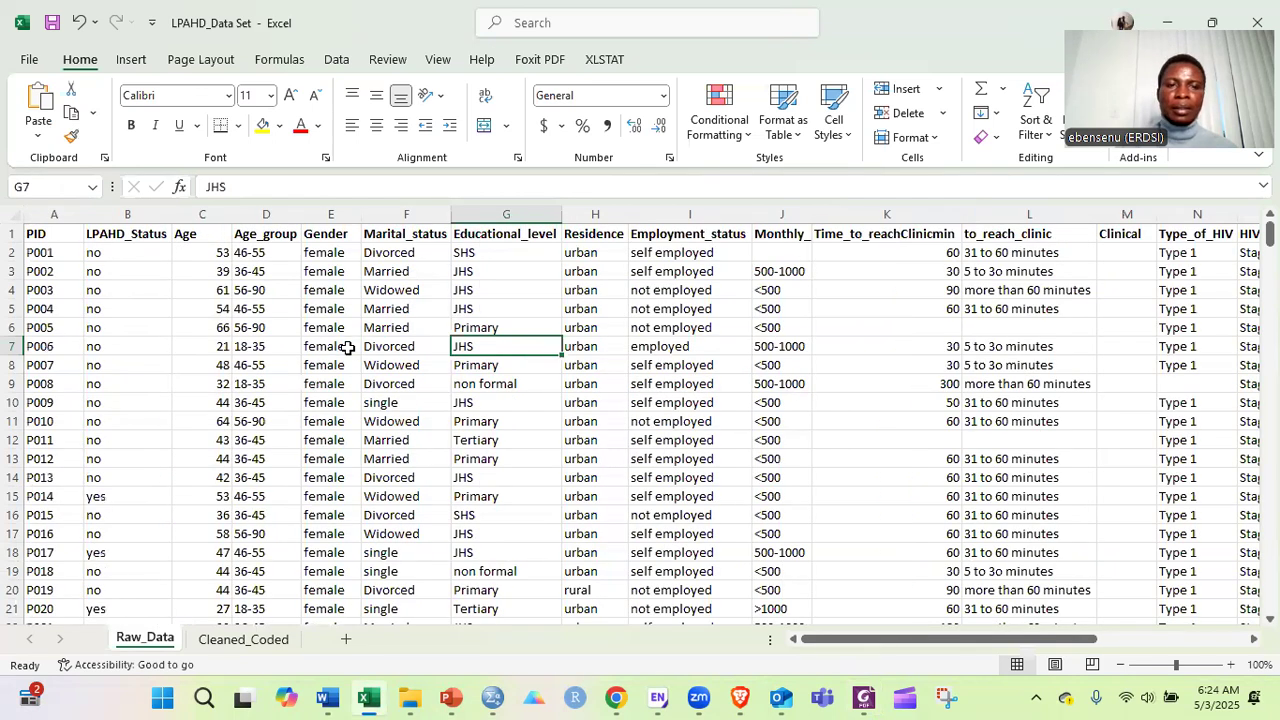
click(1170, 22)
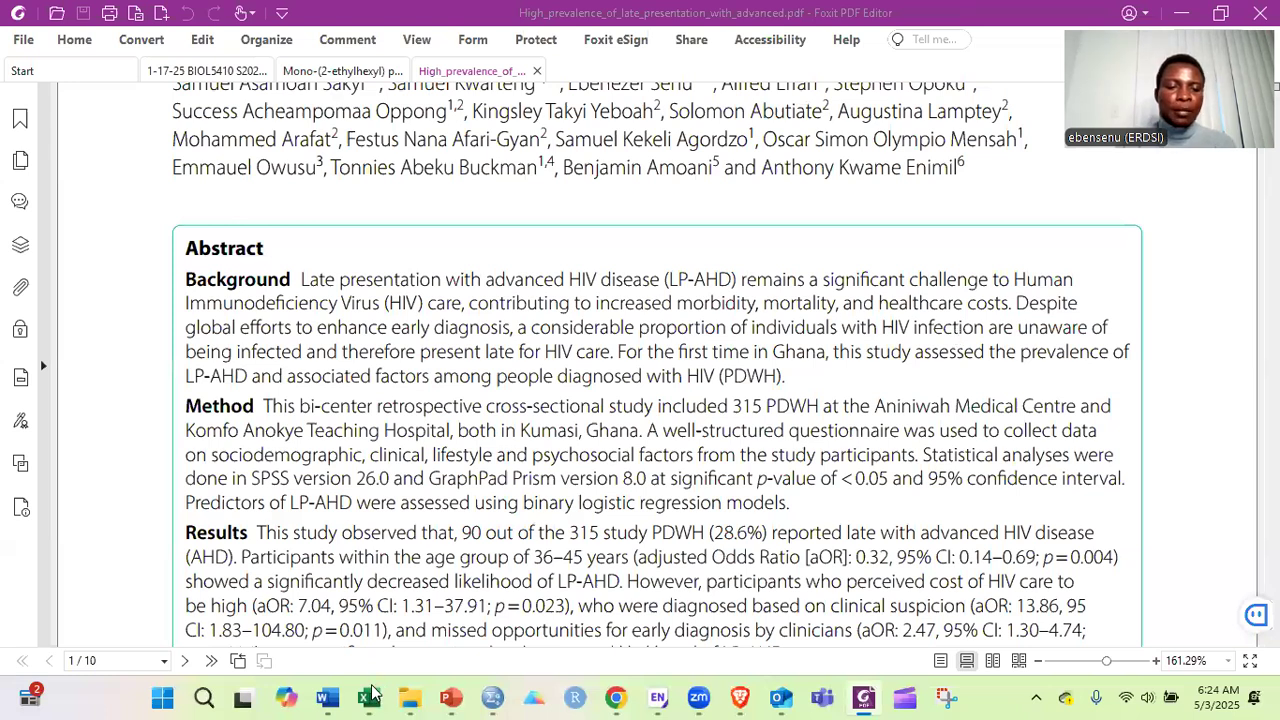
Switch to the LPAHD_Data Set workbook in Excel and inspect entries under Employment_status, Educational_level and Time_to_reachClinicmin.
mouse_move(369, 697)
click(354, 598)
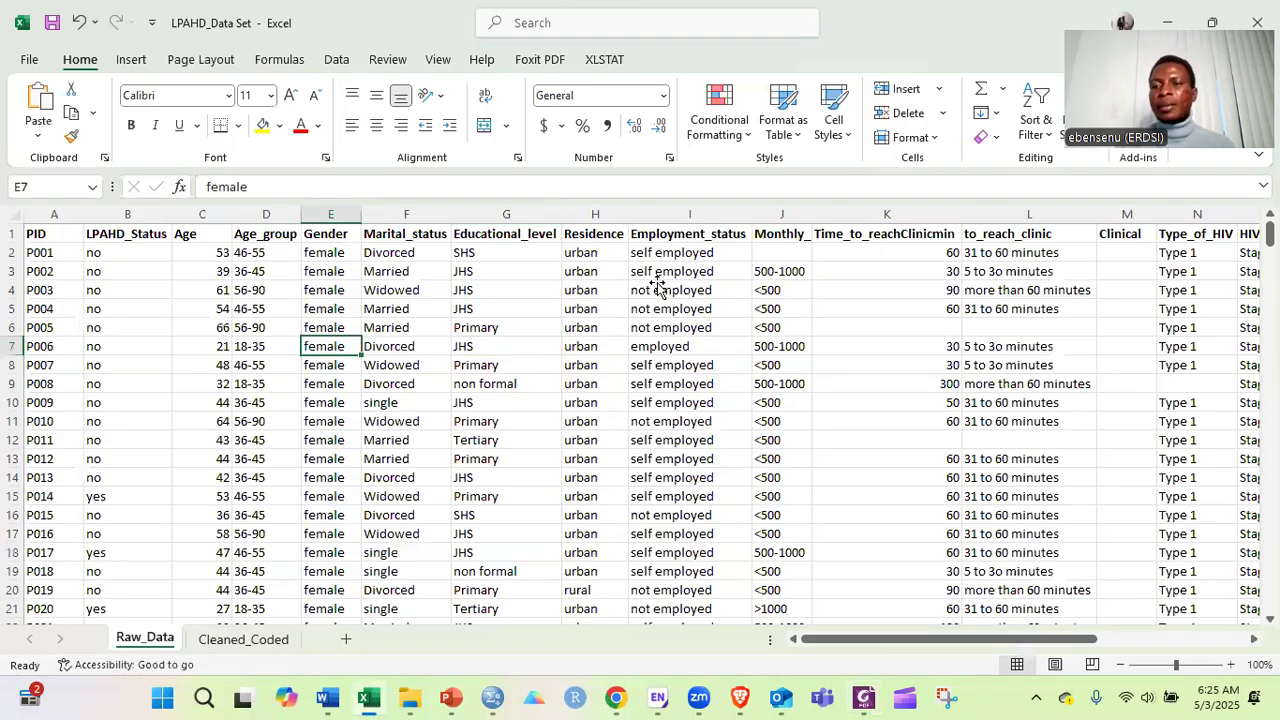
click(657, 285)
click(461, 323)
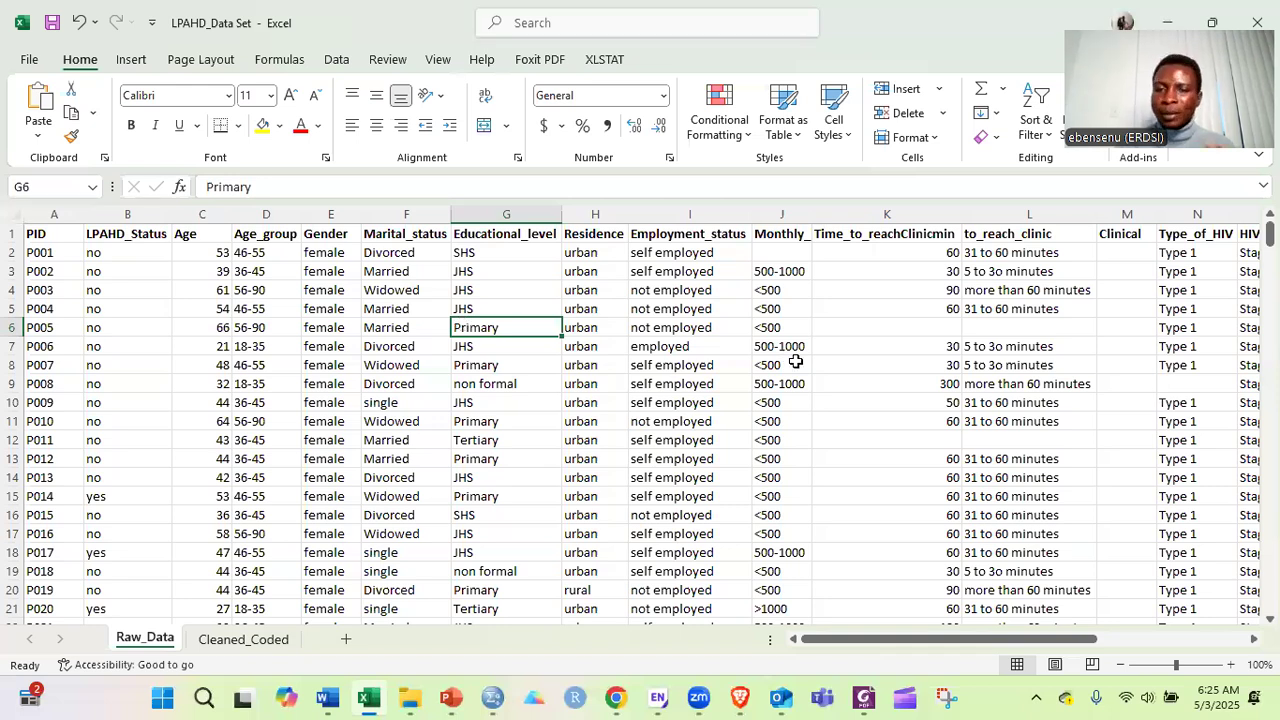
click(853, 333)
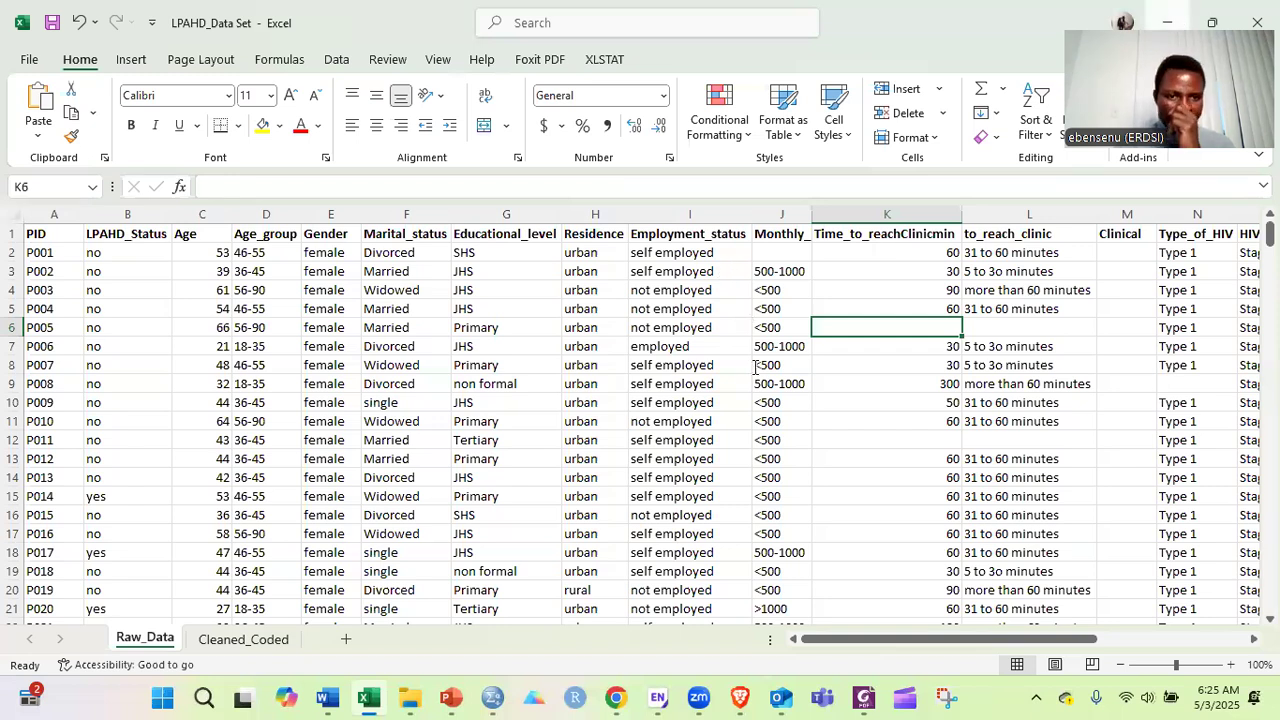
Return to the article in Foxit PDF Editor and read the abstract's Background paragraph, marking passages such as "healthcare costs" and "early diagnosis".
key(alt+Tab)
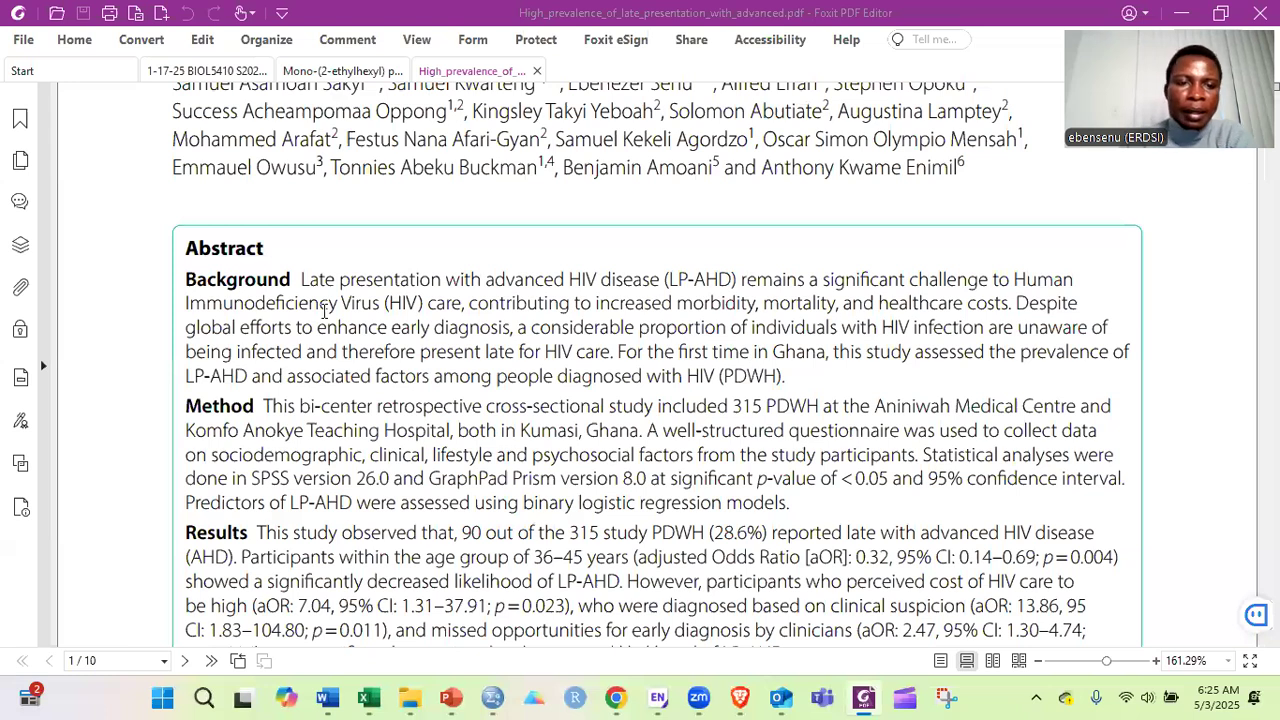
drag(301, 278, 783, 368)
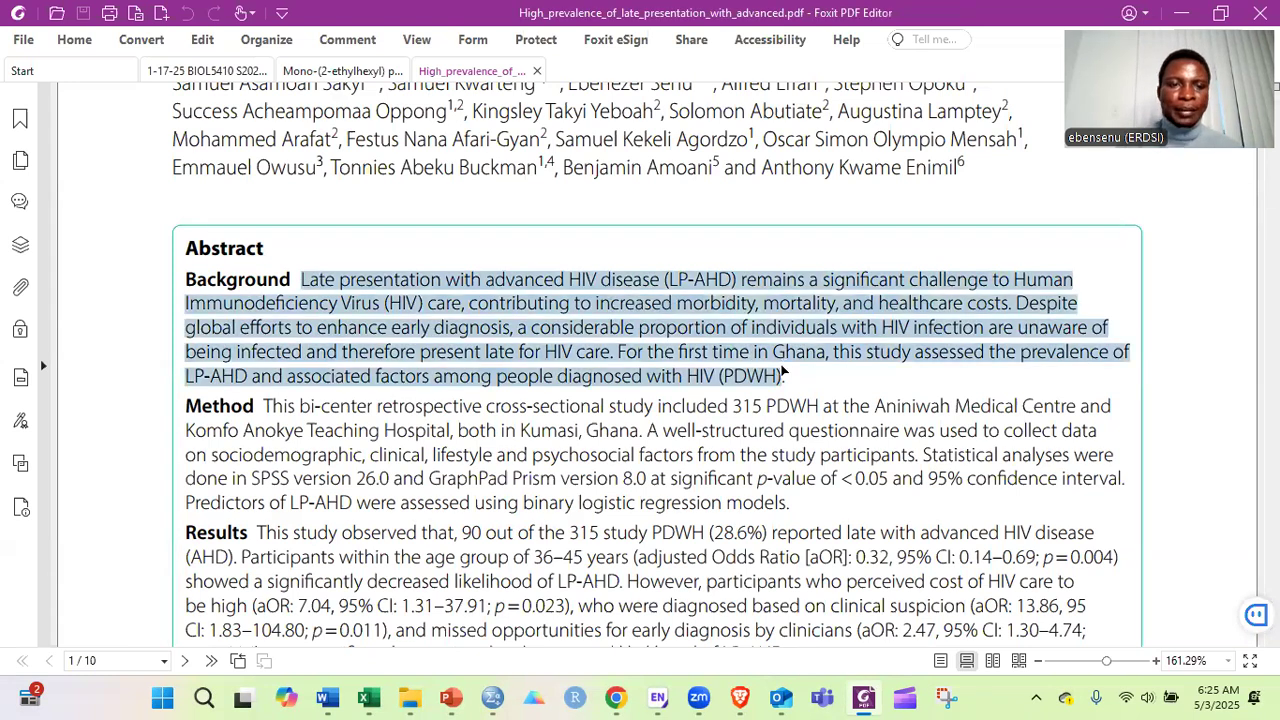
click(341, 288)
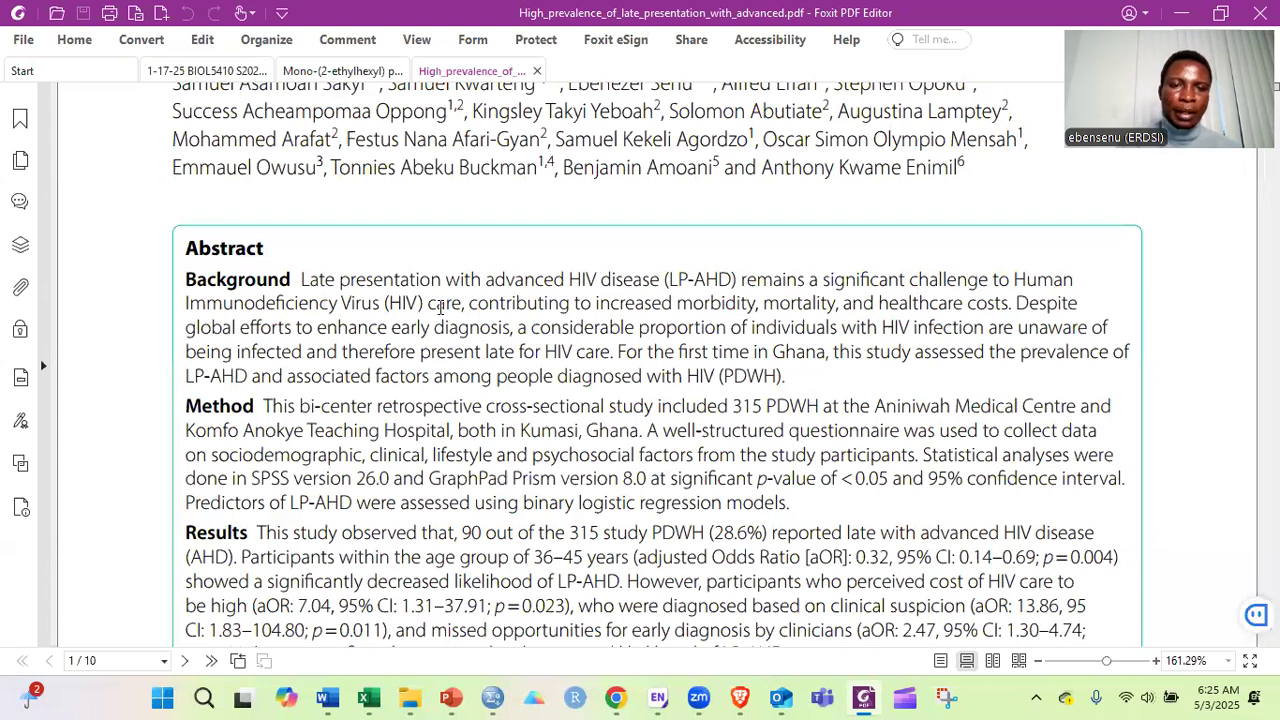
drag(458, 306, 340, 280)
click(680, 306)
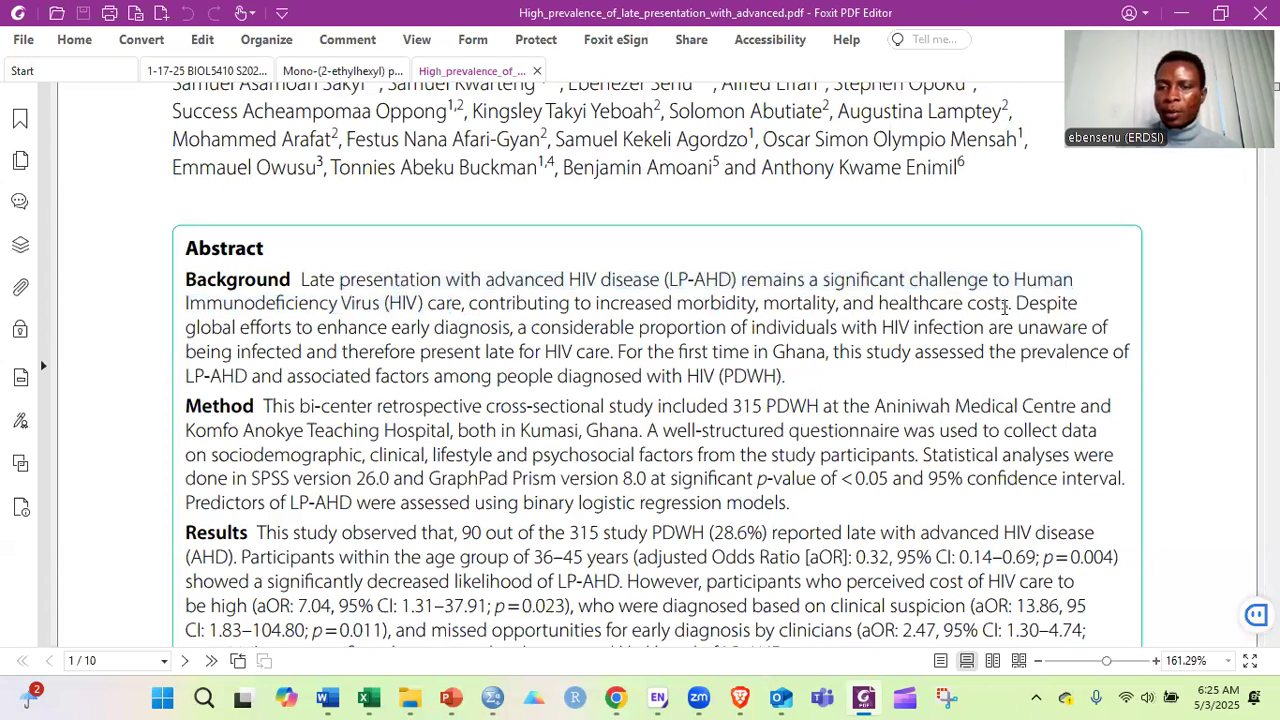
drag(940, 304, 1004, 304)
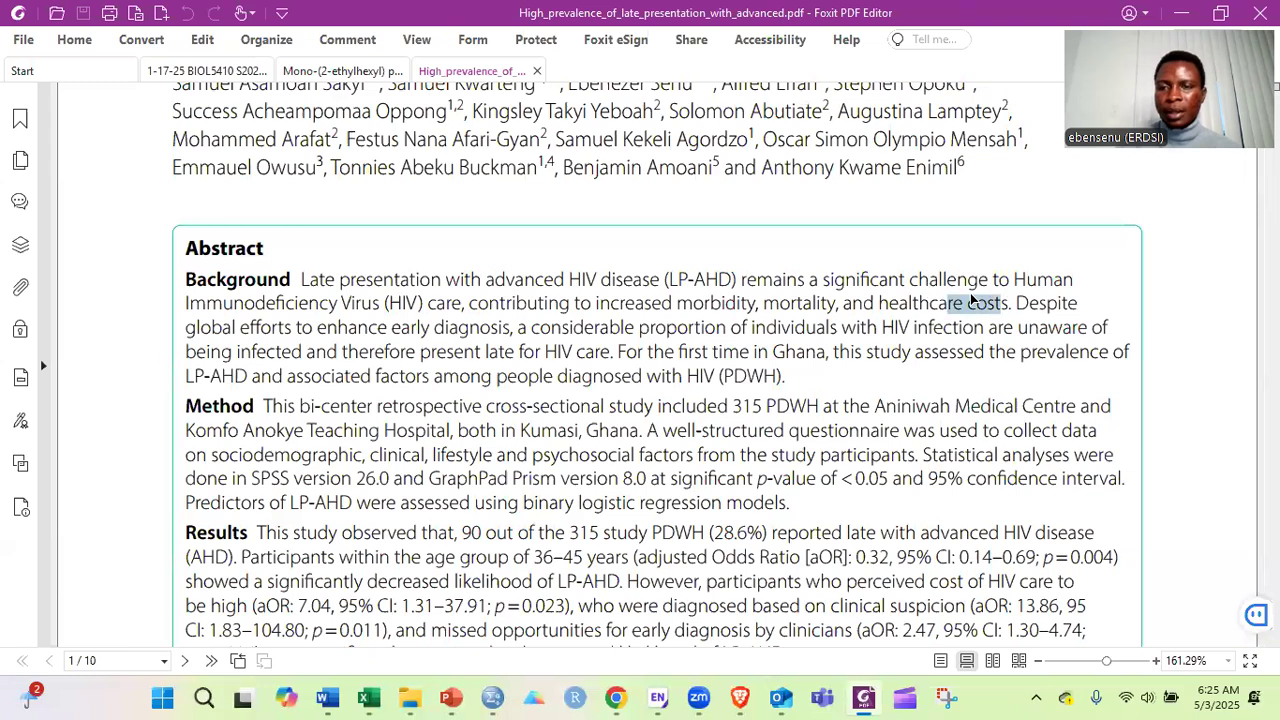
click(1029, 304)
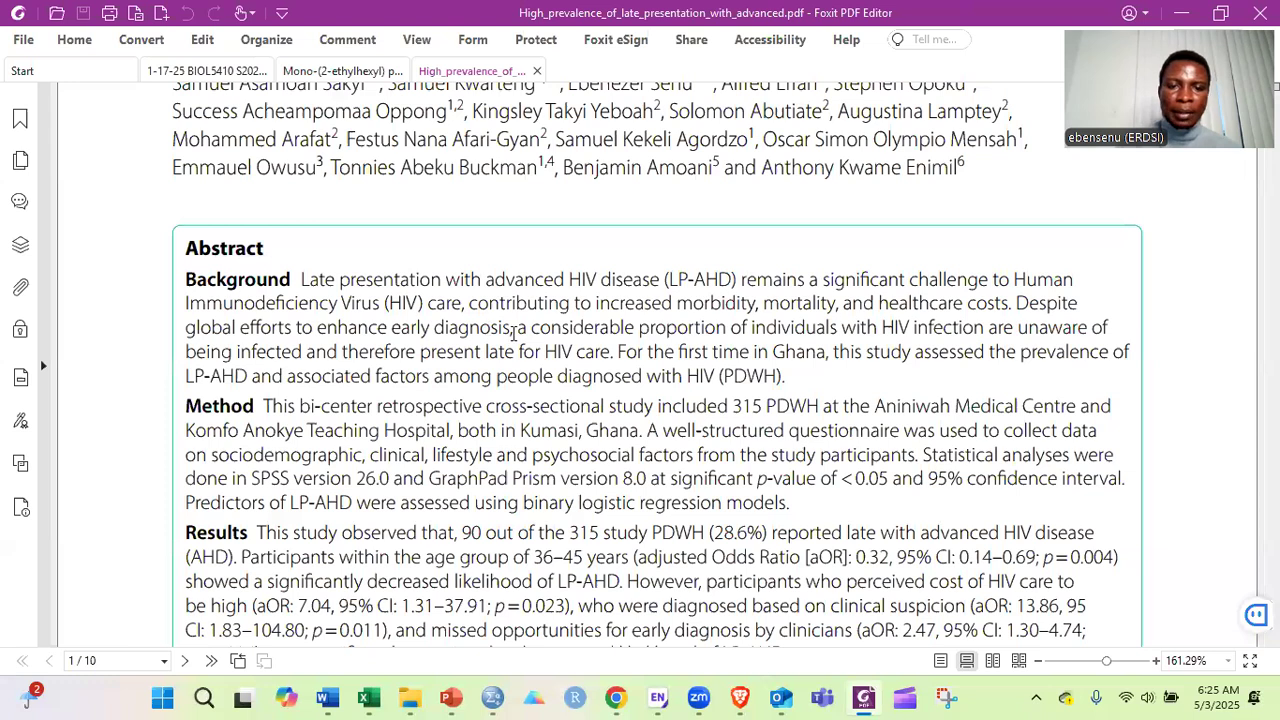
drag(458, 328, 513, 328)
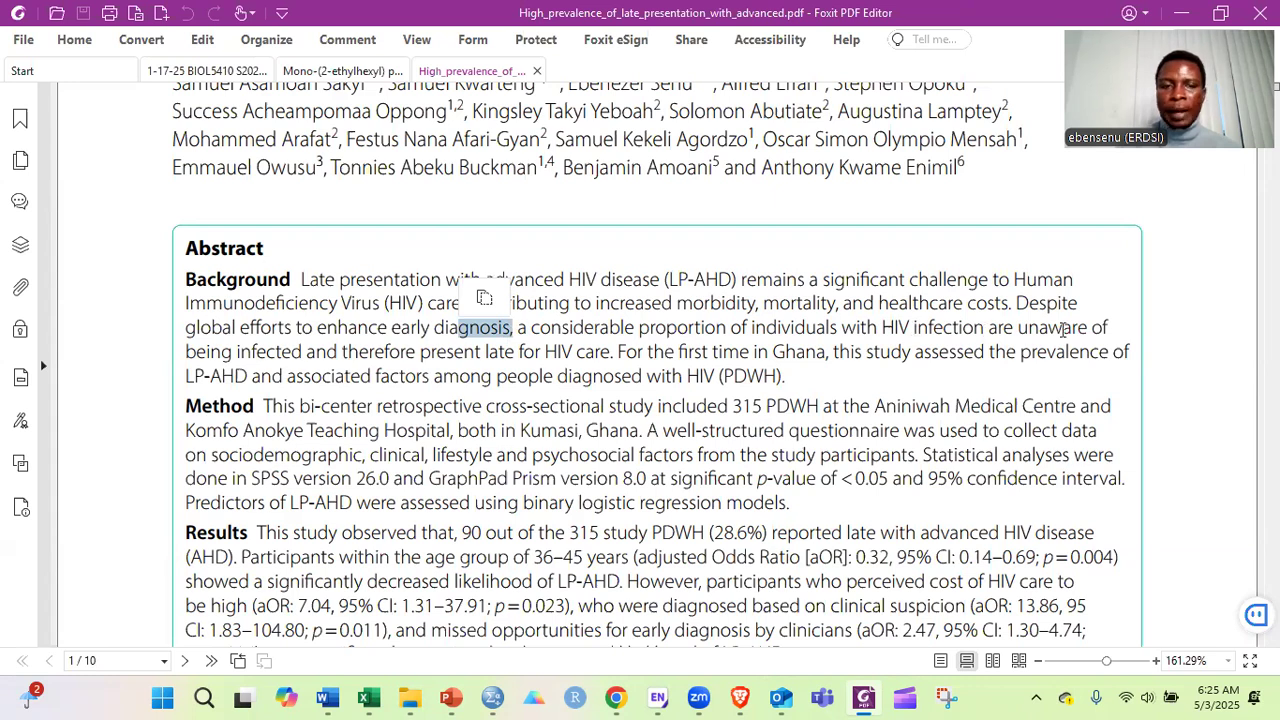
Read the rest of the abstract's Background, marking the passage on unaware individuals, "LP-AHD", the associated-factors phrase and finally the whole paragraph.
click(847, 326)
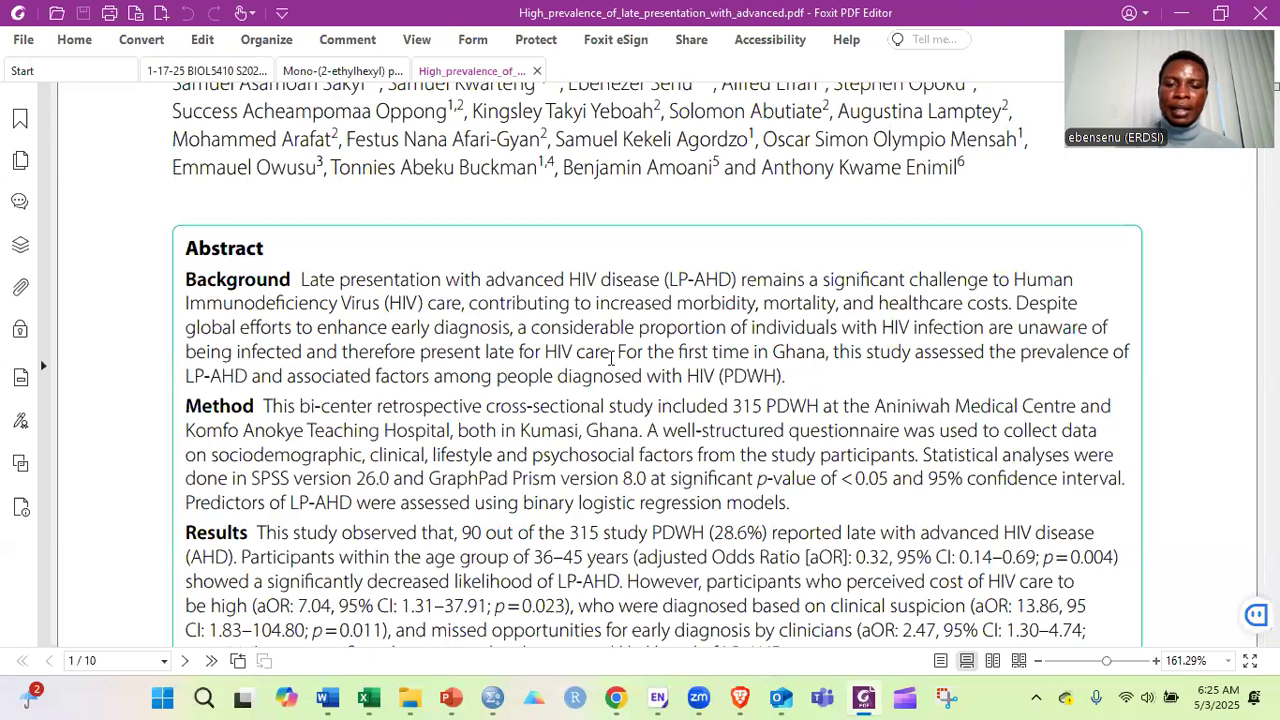
drag(518, 332, 610, 352)
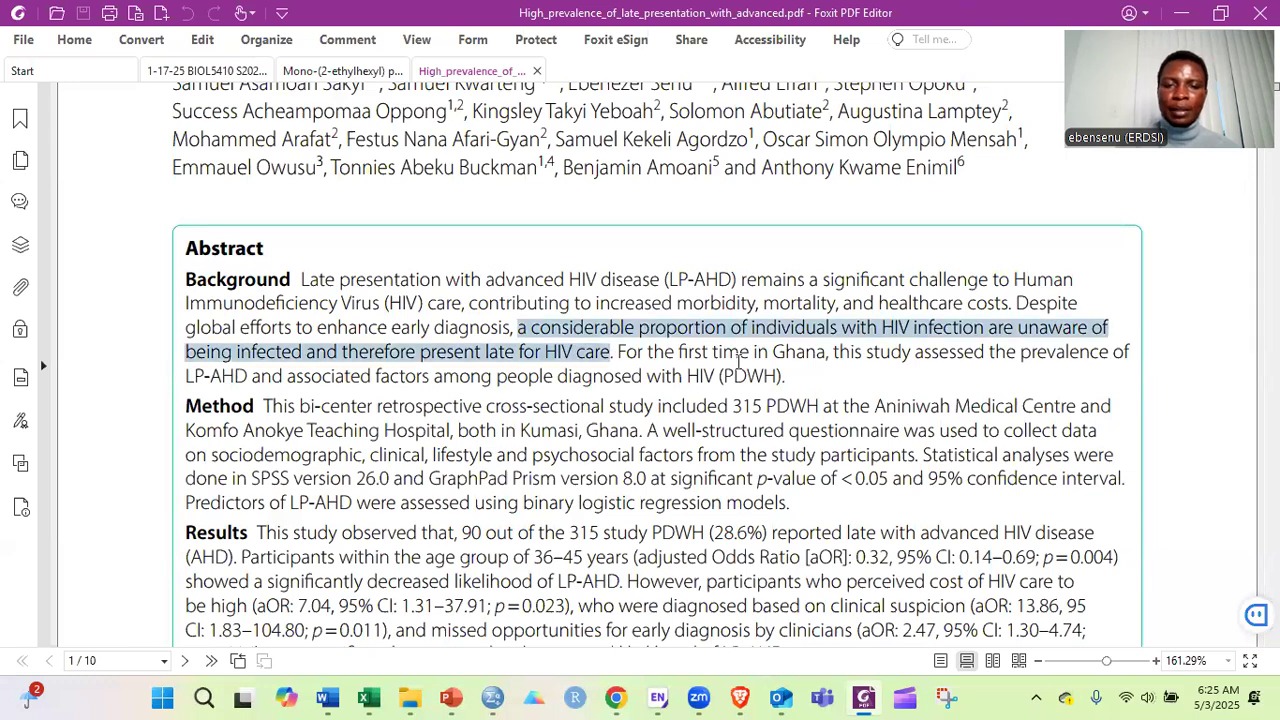
click(830, 367)
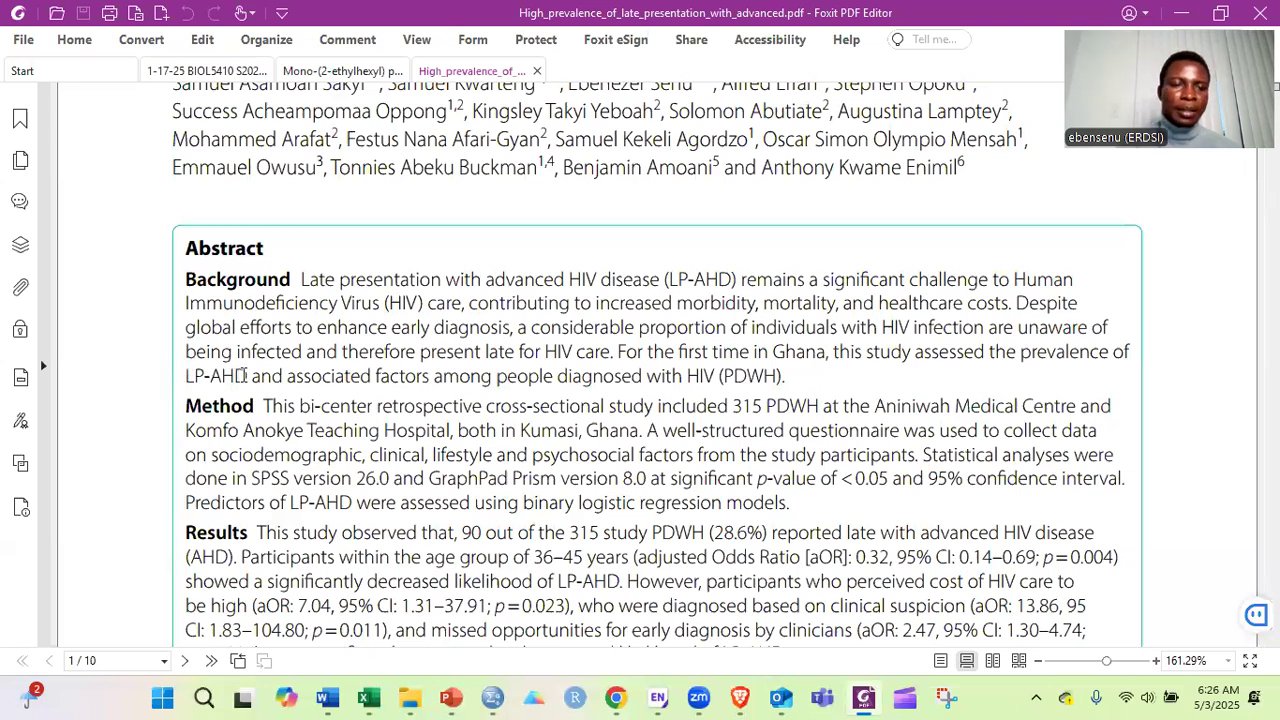
double_click(245, 376)
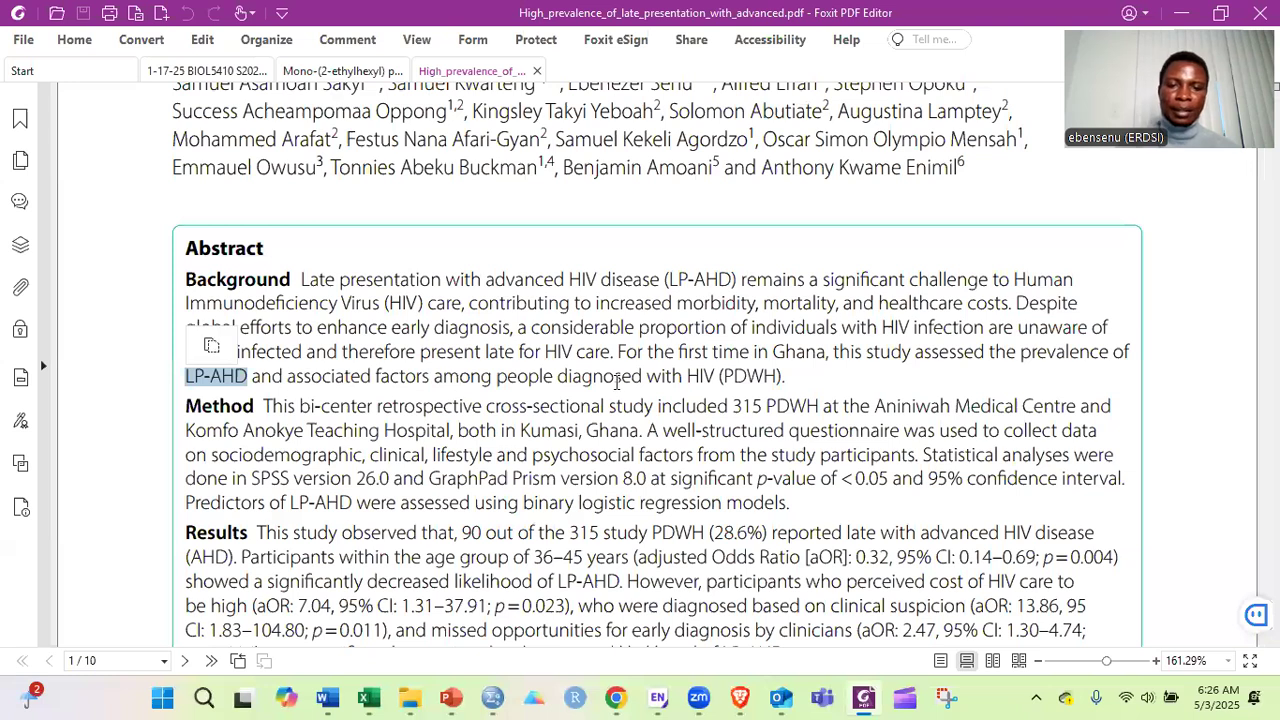
drag(287, 376, 344, 376)
drag(783, 376, 787, 377)
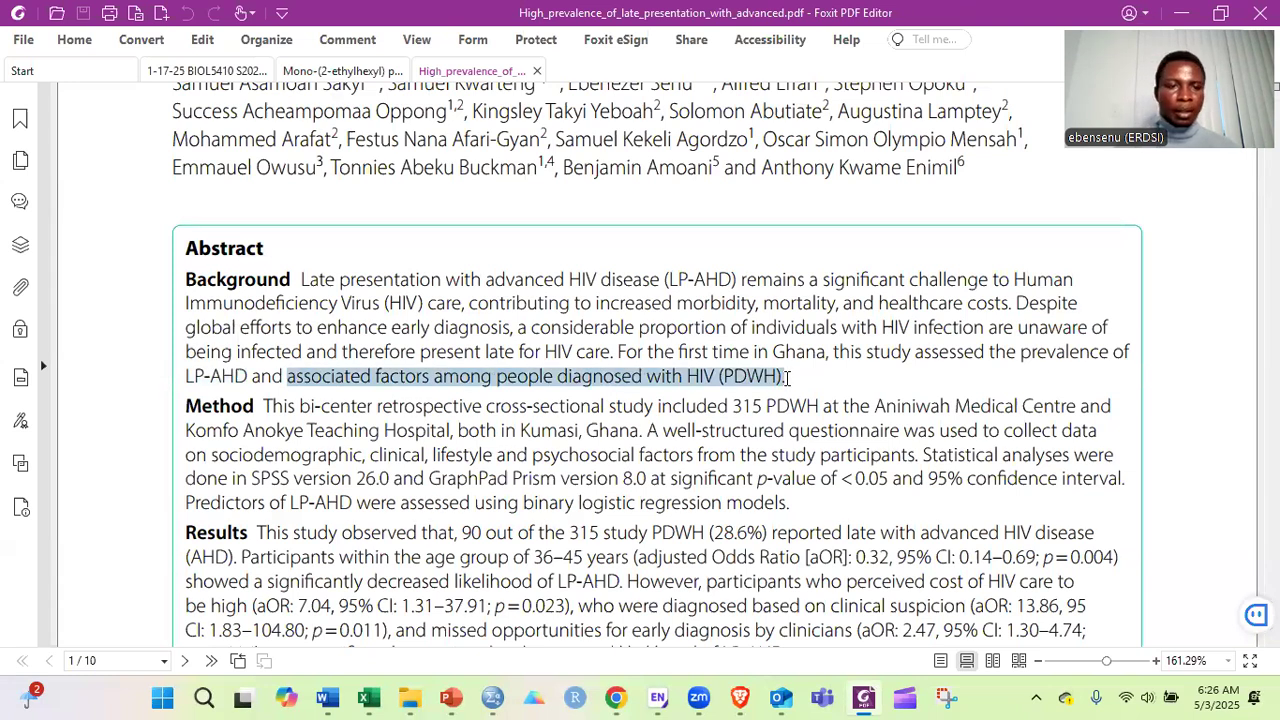
drag(300, 282, 786, 374)
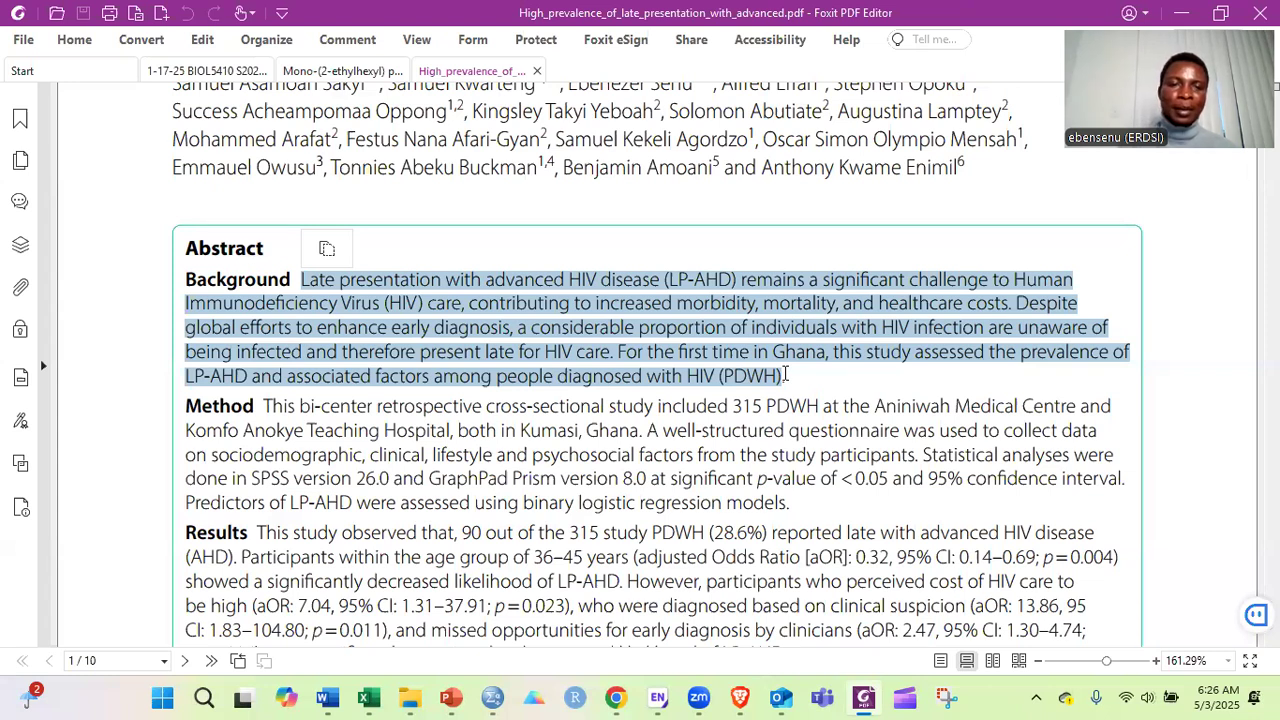
Glance at the Introduction on page 2, then reread the abstract's Background, marking its sentences through "prevalence of LP-AHD and associated factors".
scroll(737, 466, down, 5)
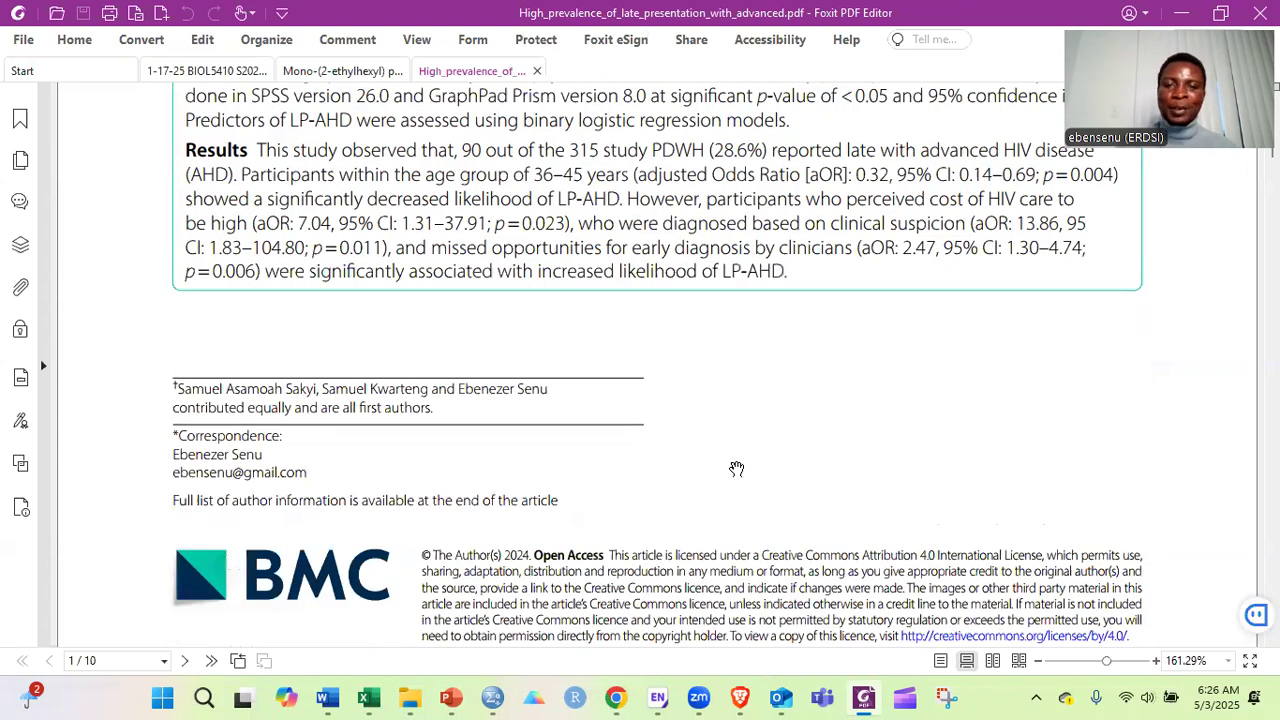
scroll(736, 468, down, 12)
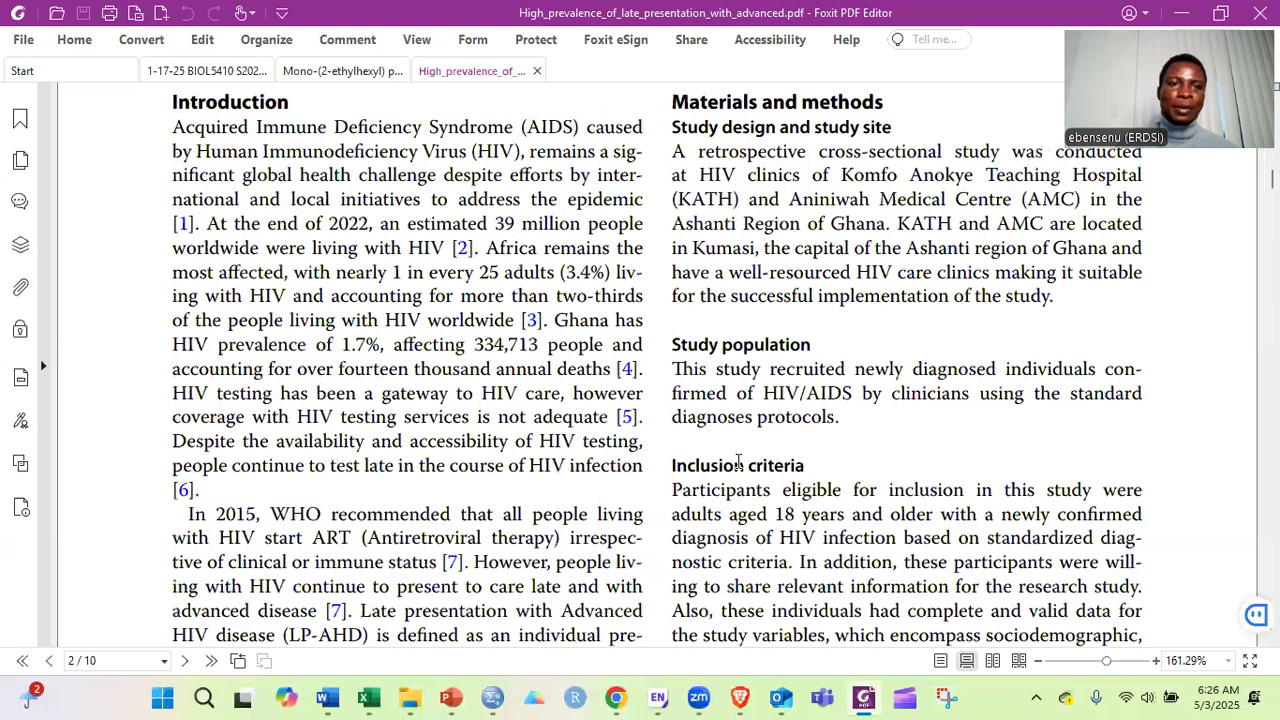
scroll(737, 466, up, 5)
scroll(737, 468, up, 6)
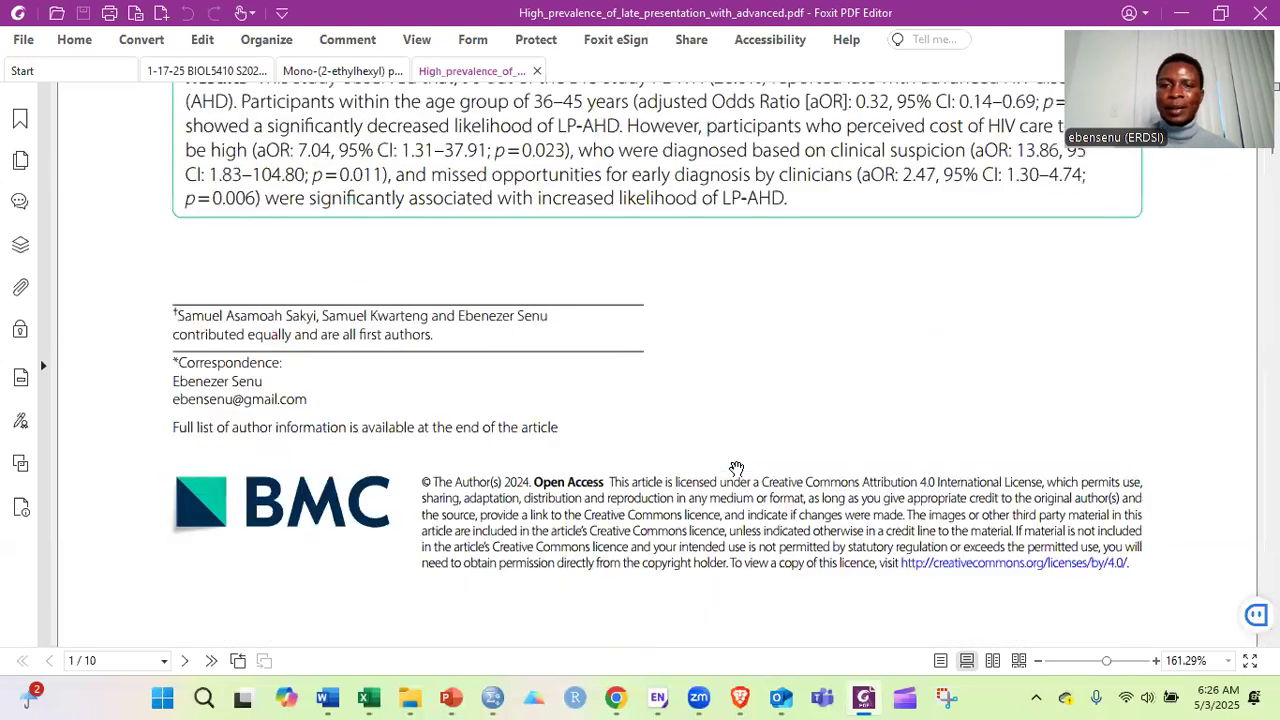
scroll(736, 468, up, 5)
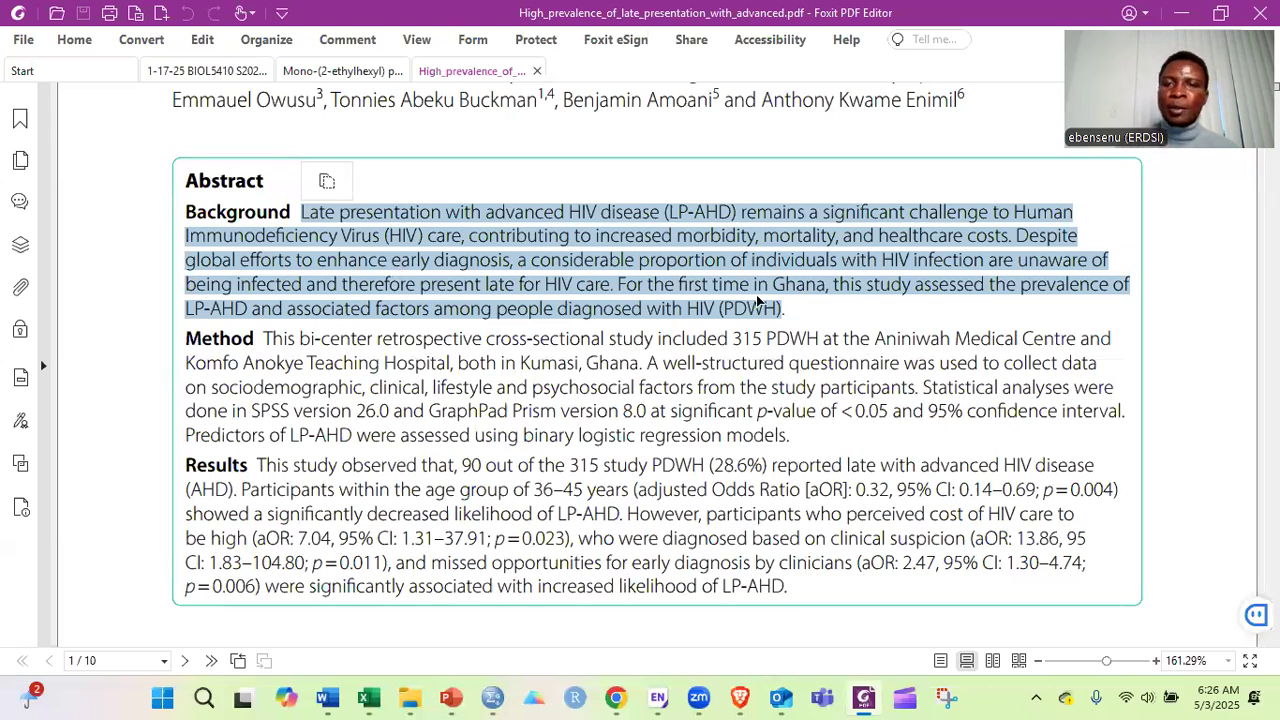
click(333, 212)
drag(301, 212, 501, 245)
drag(1016, 236, 808, 300)
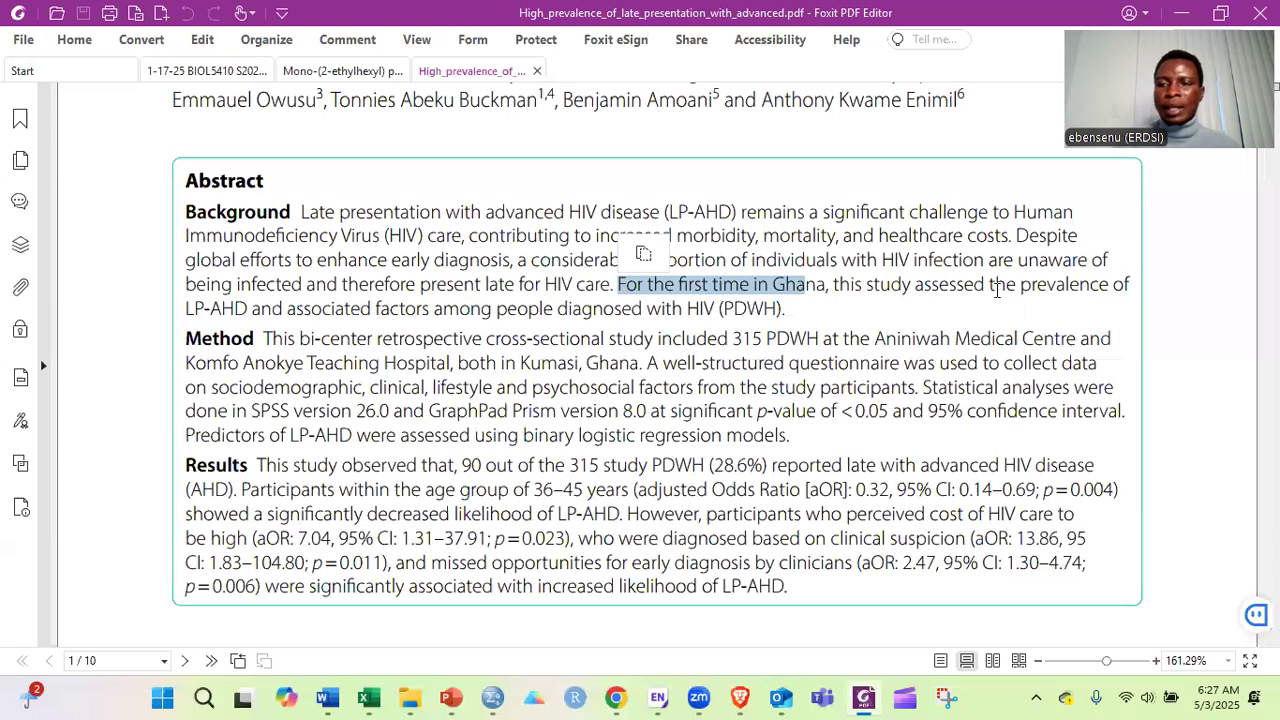
drag(1020, 286, 792, 313)
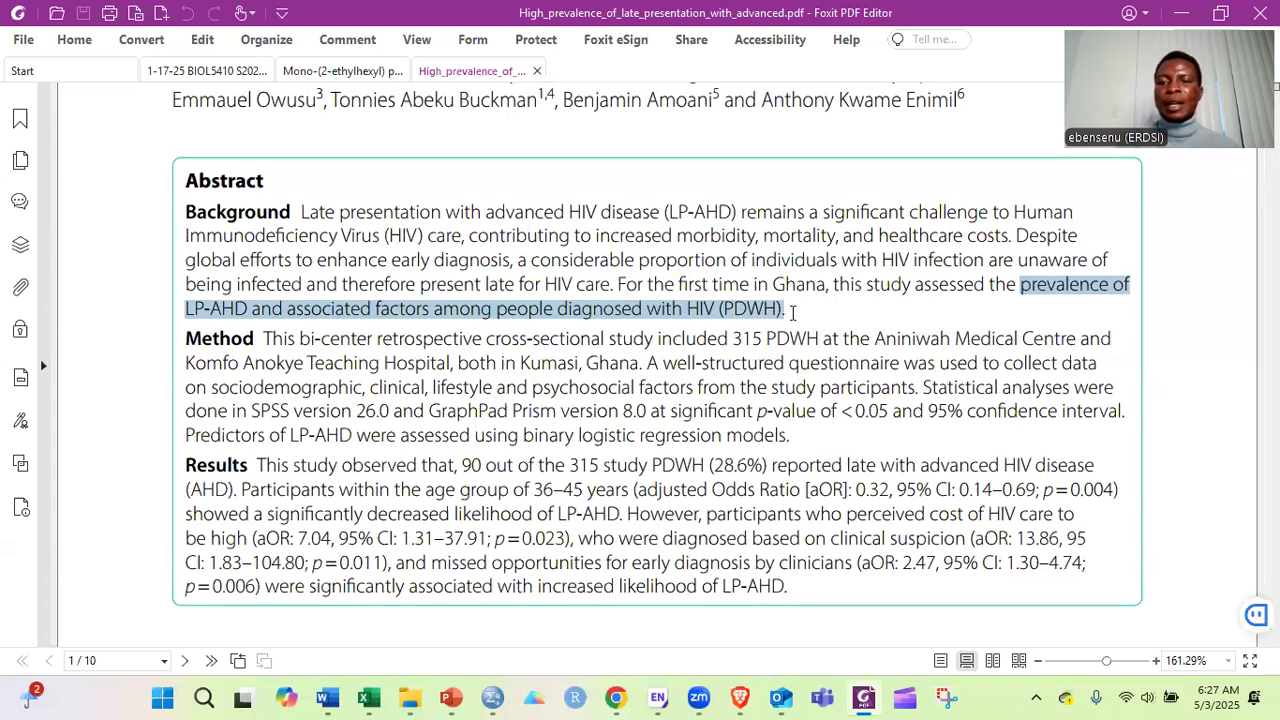
Compare the study aim with the article's title and select the full Background text in the abstract.
scroll(279, 393, up, 5)
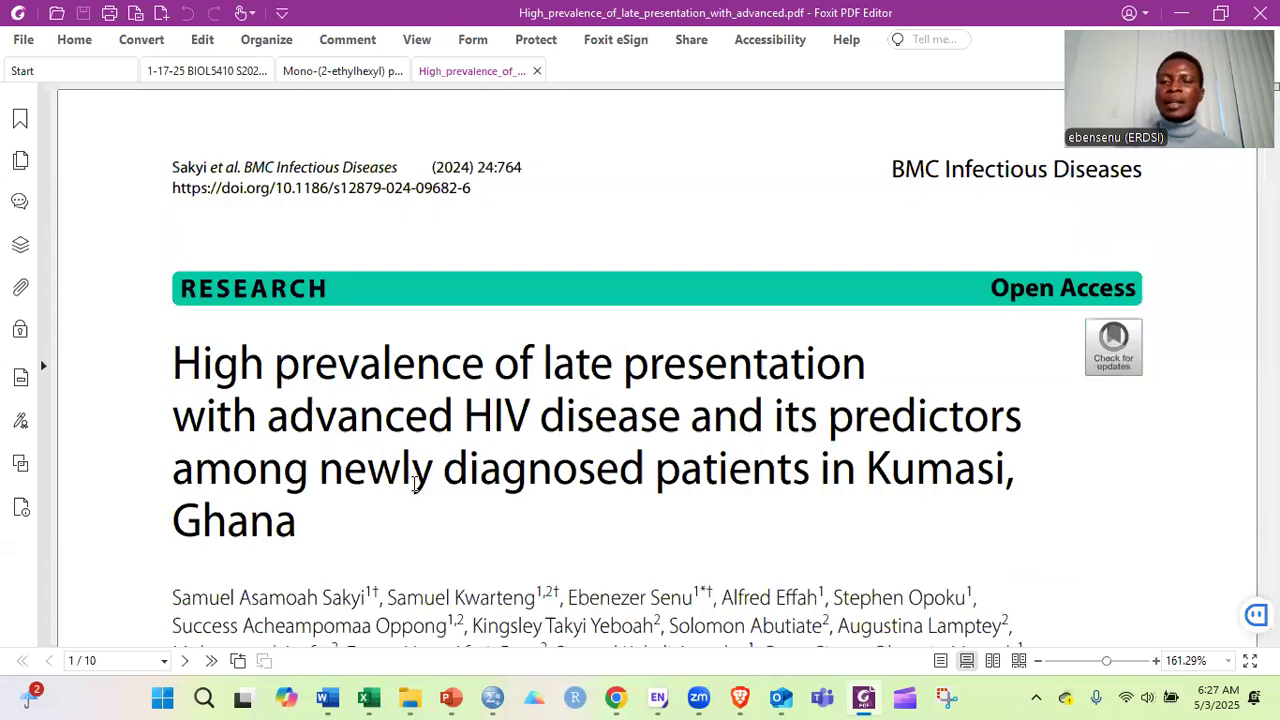
scroll(410, 487, down, 5)
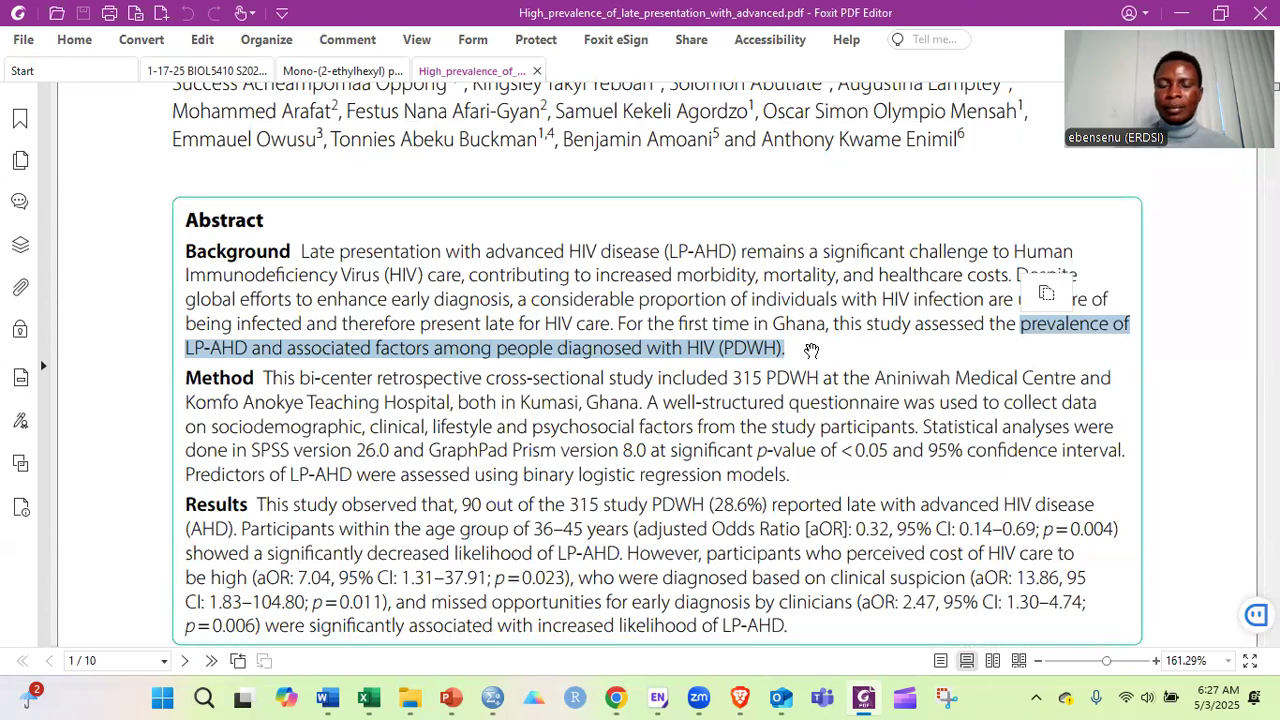
click(298, 253)
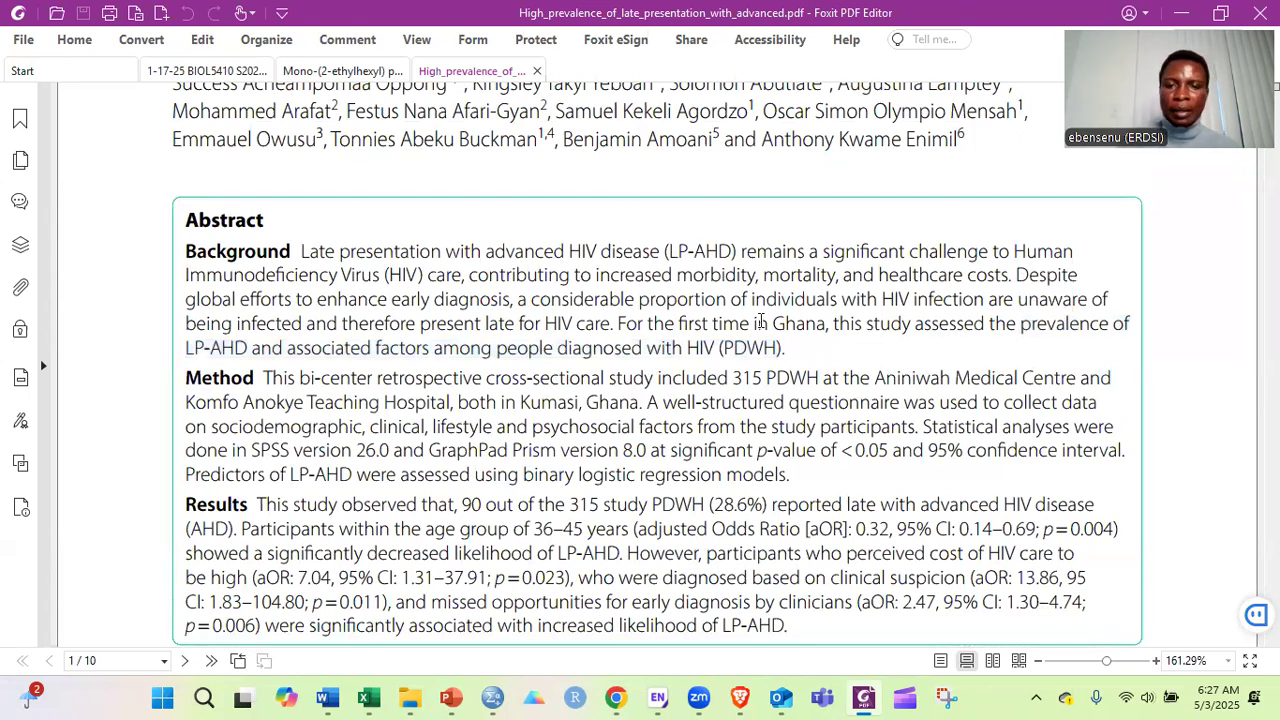
shift+click(792, 345)
Skim the Introduction and the Conclusion on page 2, then return to the abstract and reselect the Background paragraph.
scroll(660, 460, down, 5)
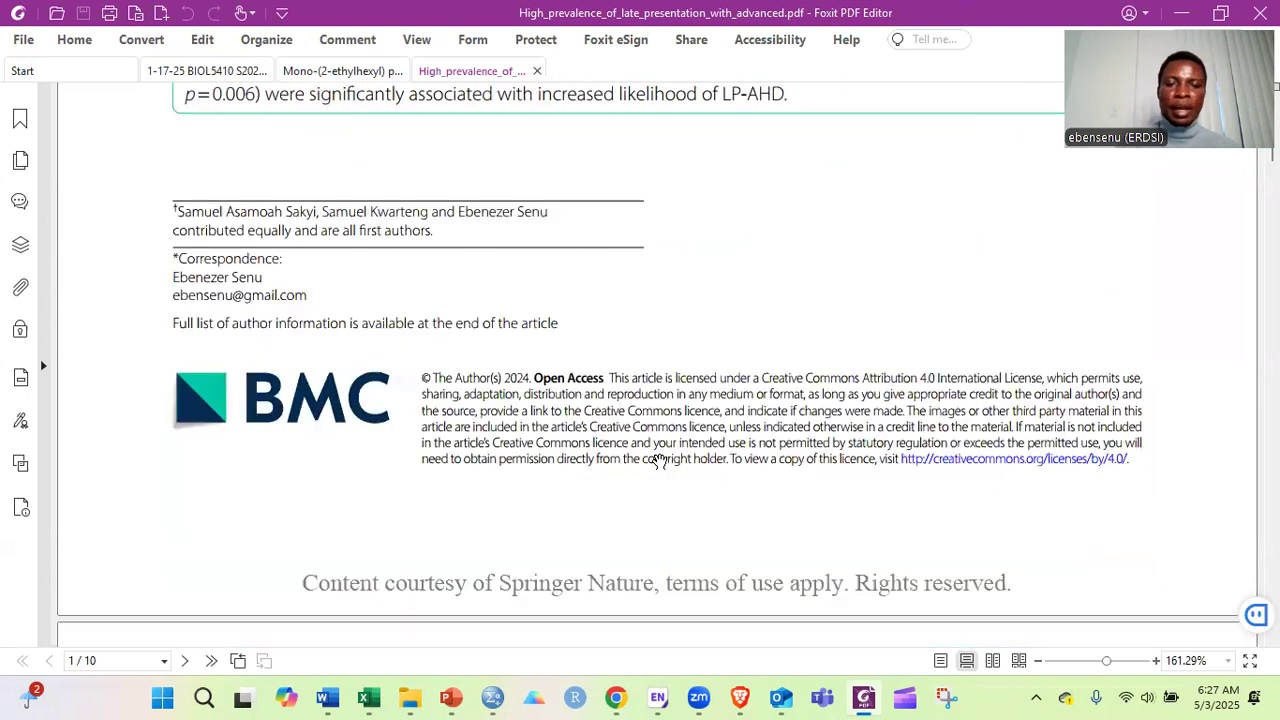
scroll(660, 460, down, 4)
scroll(493, 370, down, 7)
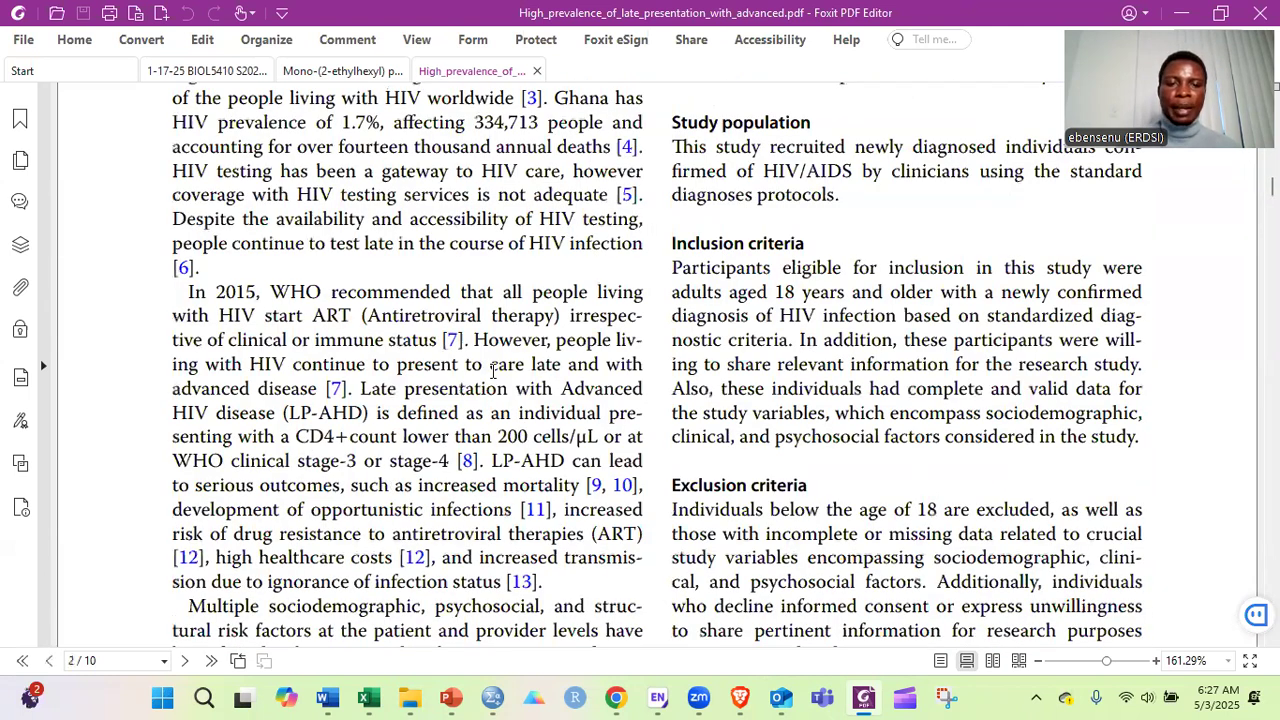
scroll(493, 370, down, 4)
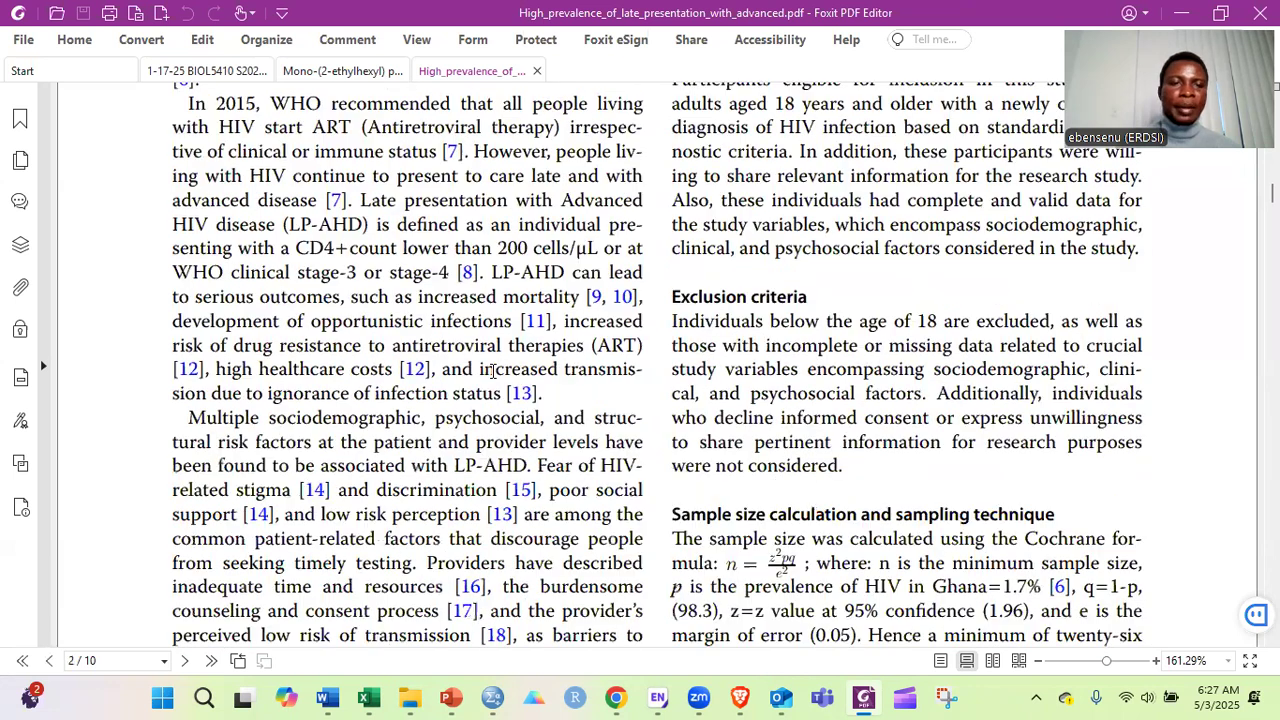
scroll(401, 276, up, 7)
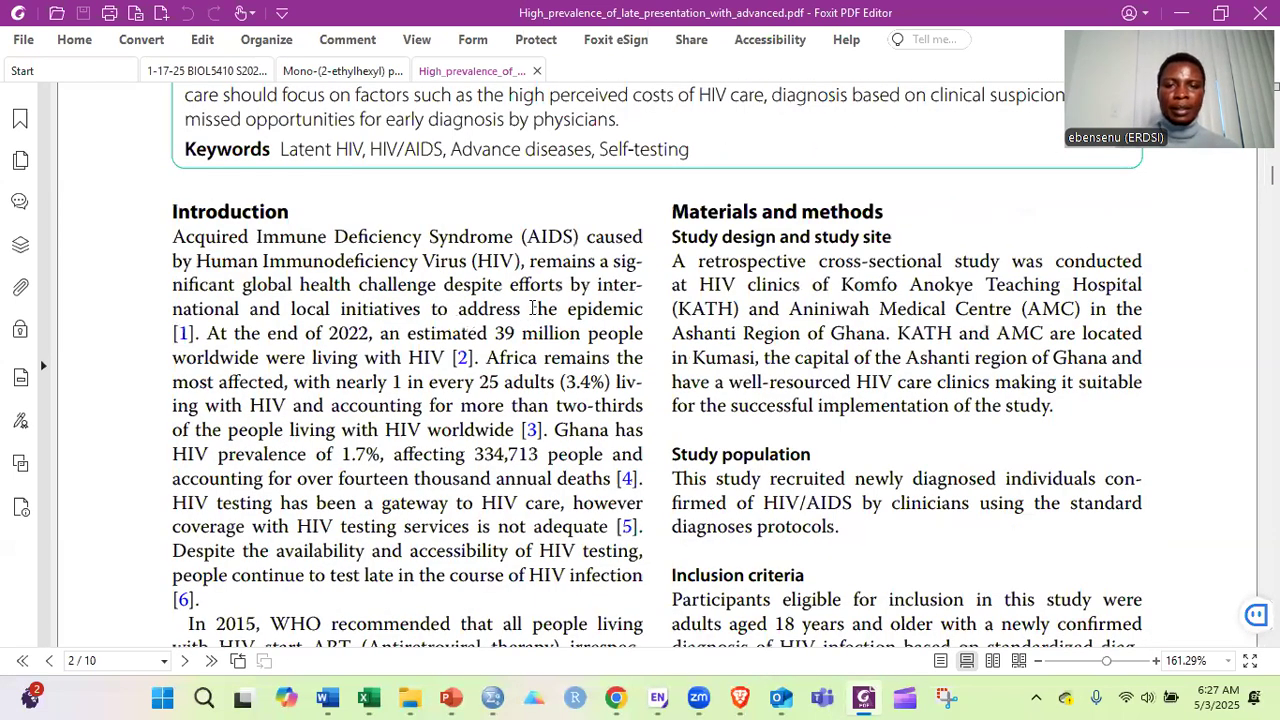
scroll(533, 308, up, 3)
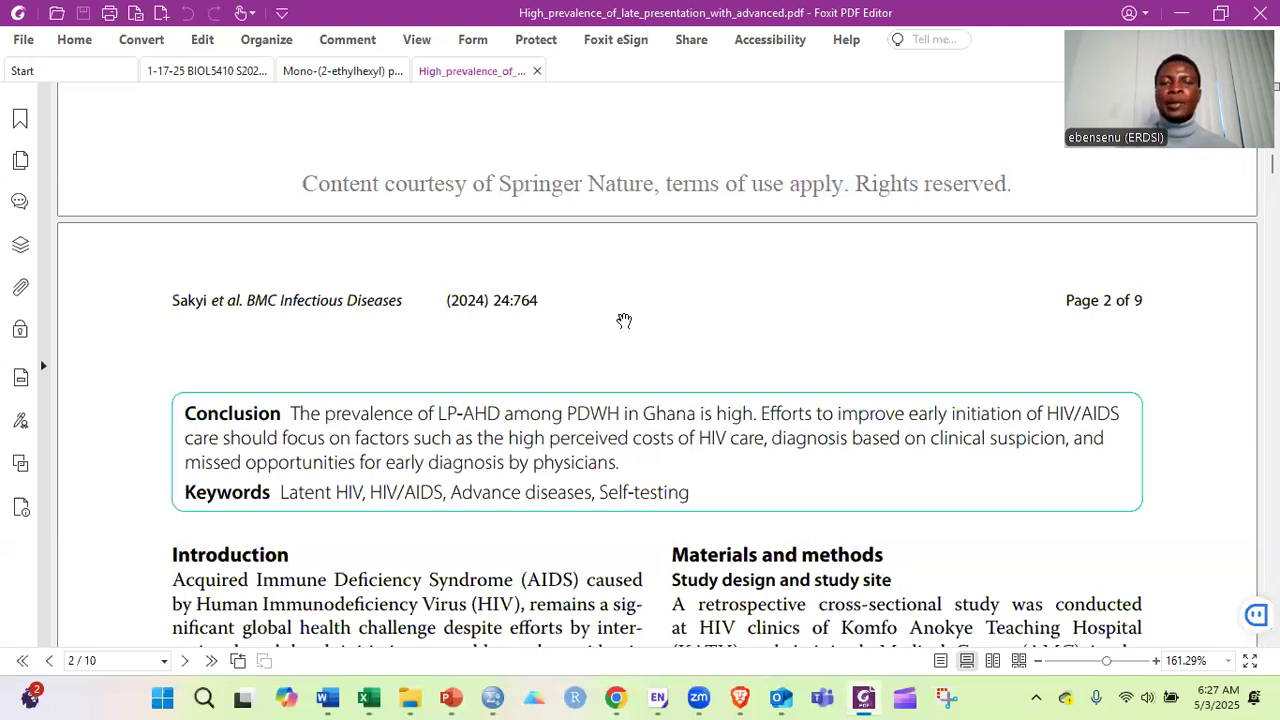
scroll(624, 320, up, 4)
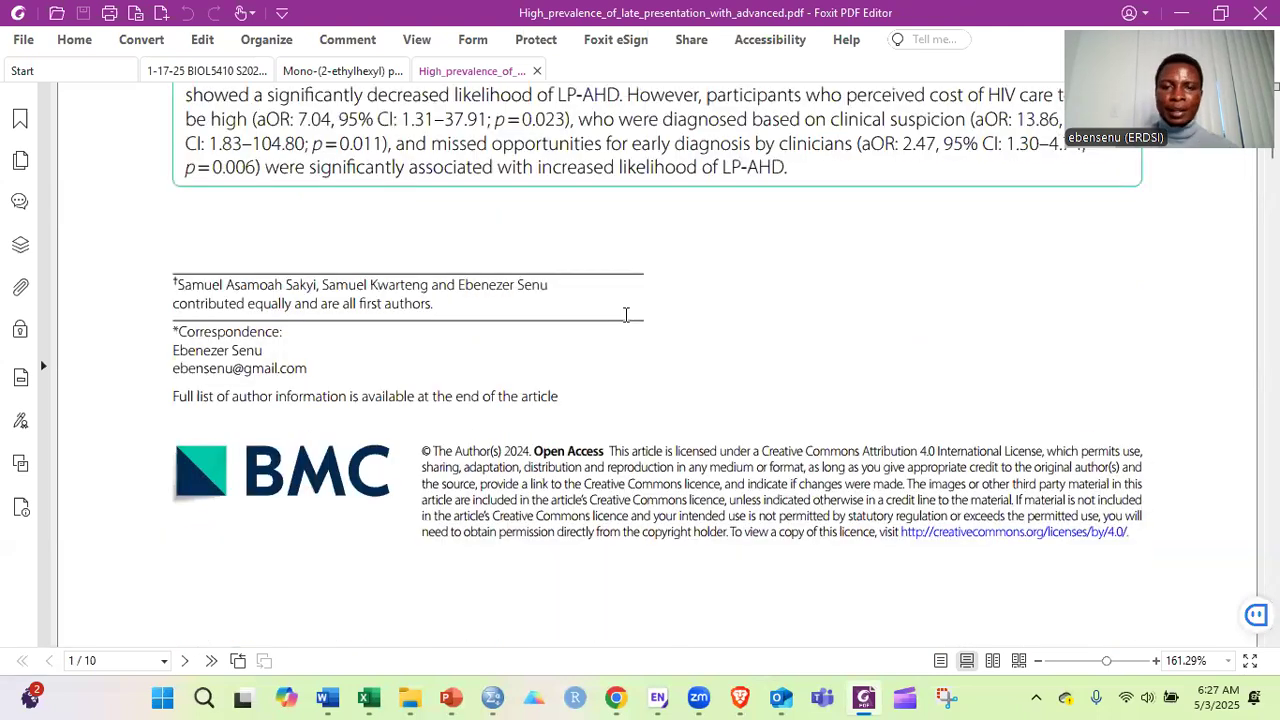
scroll(626, 315, up, 3)
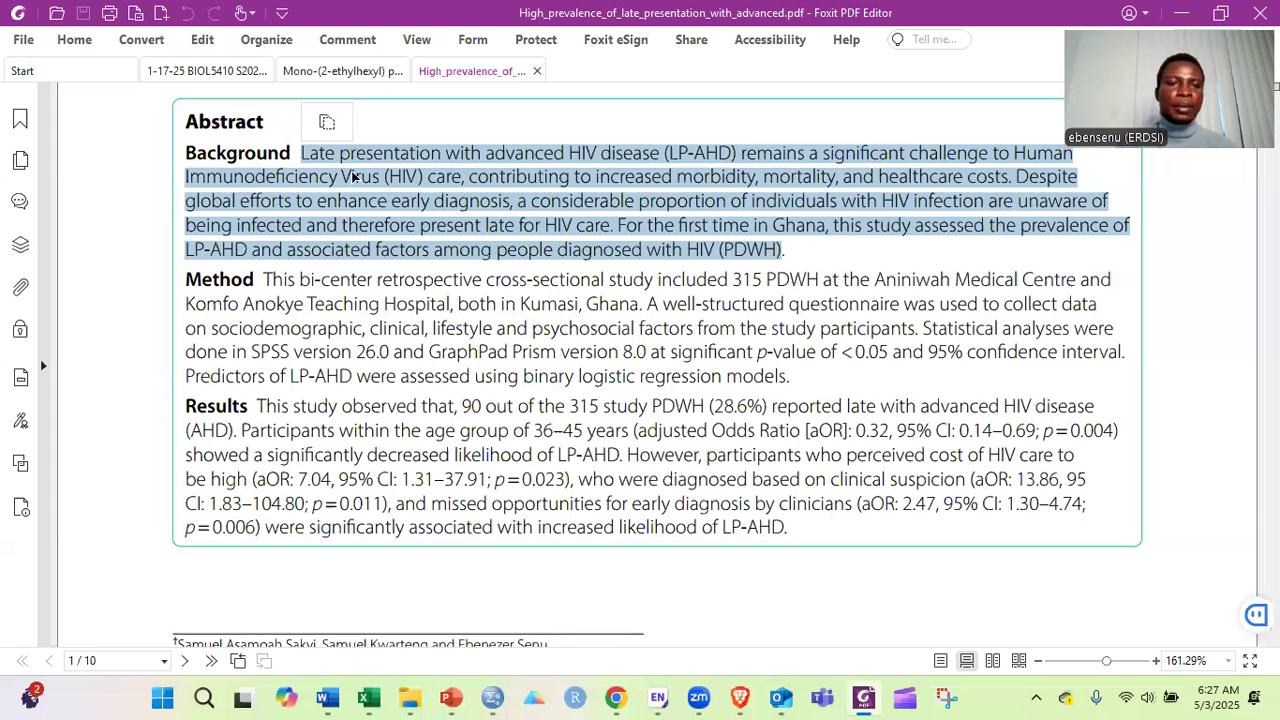
click(301, 155)
drag(301, 155, 781, 246)
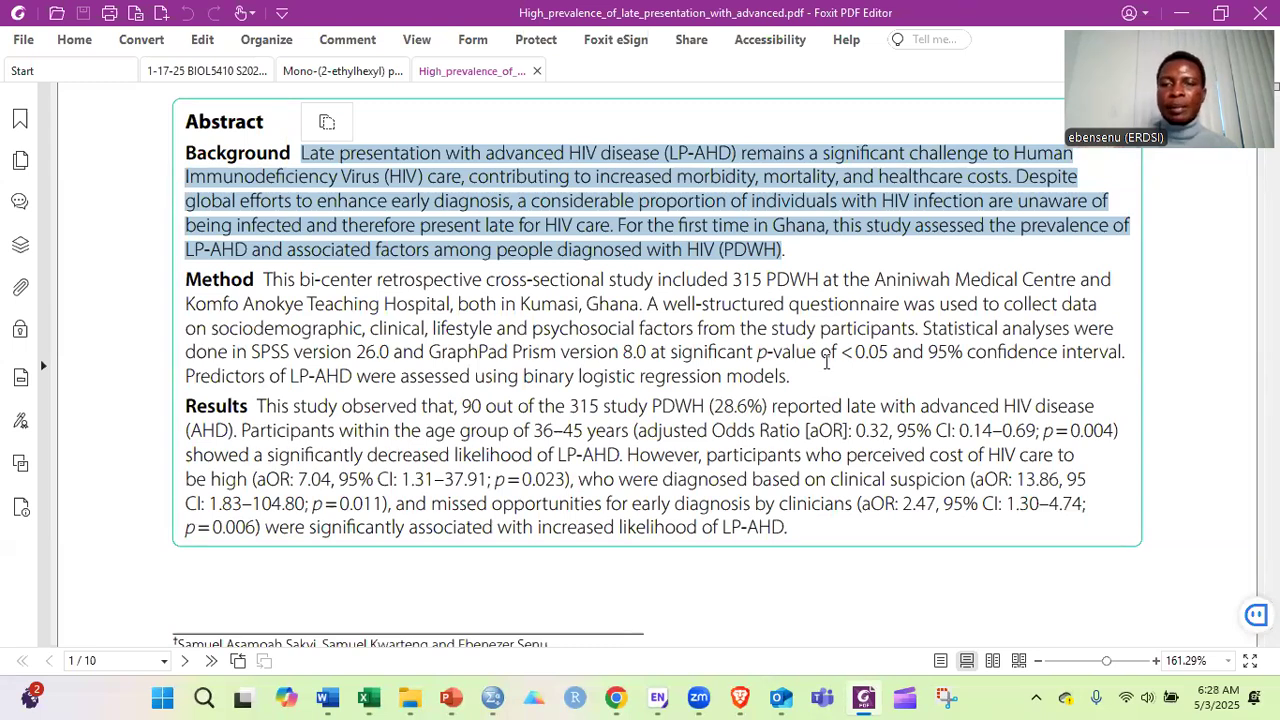
Go to Materials and methods on page 2 and mark the heading "Study design and study site" and the words "retrospective cross-sectional".
scroll(824, 370, down, 5)
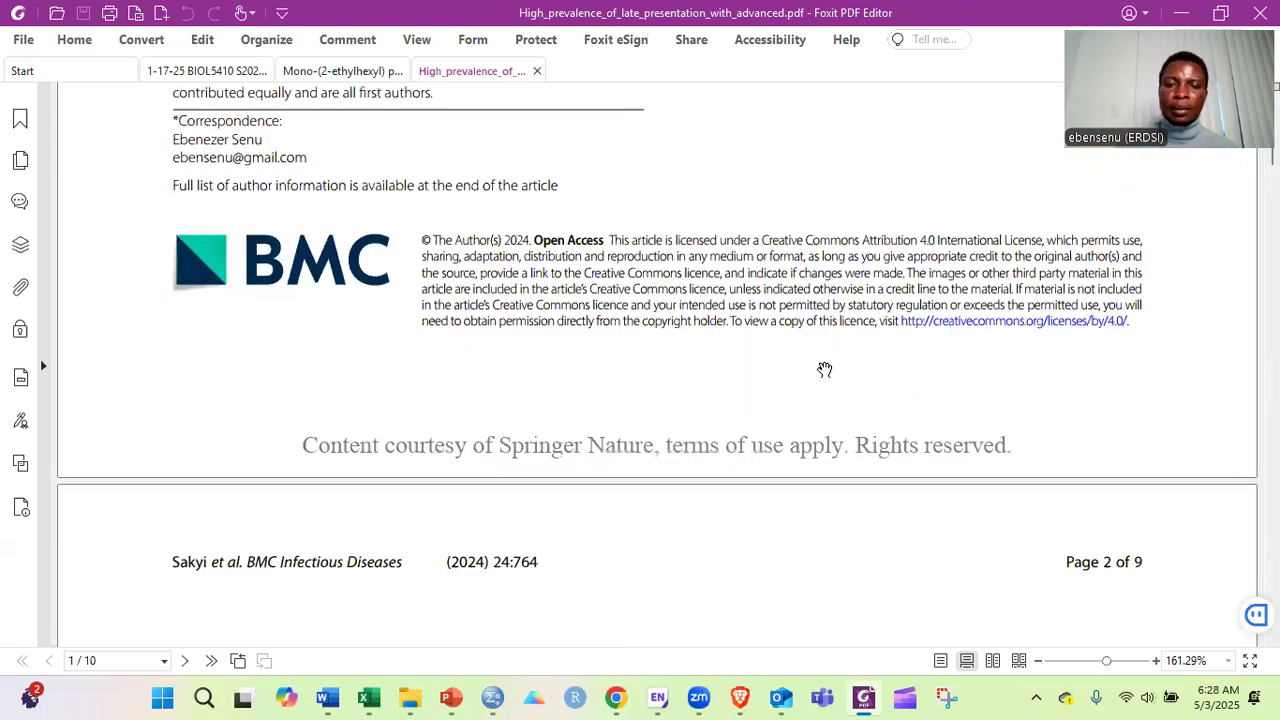
scroll(826, 362, down, 5)
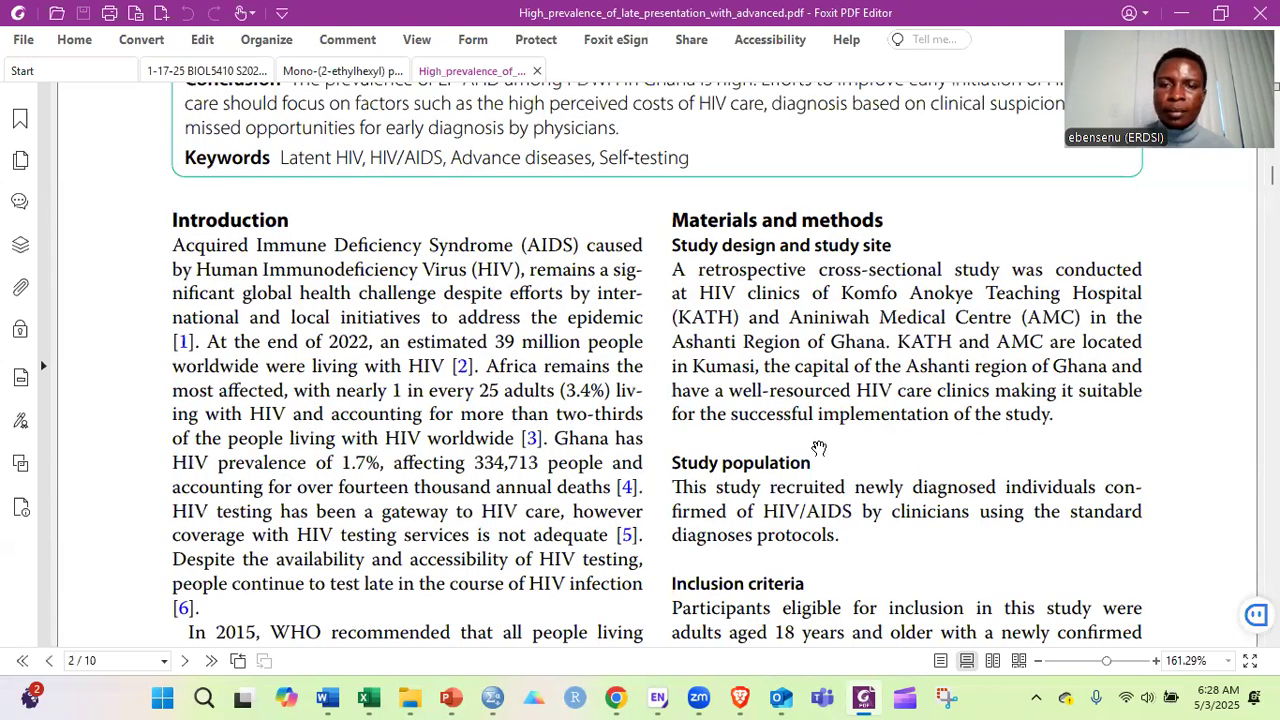
drag(676, 234, 908, 257)
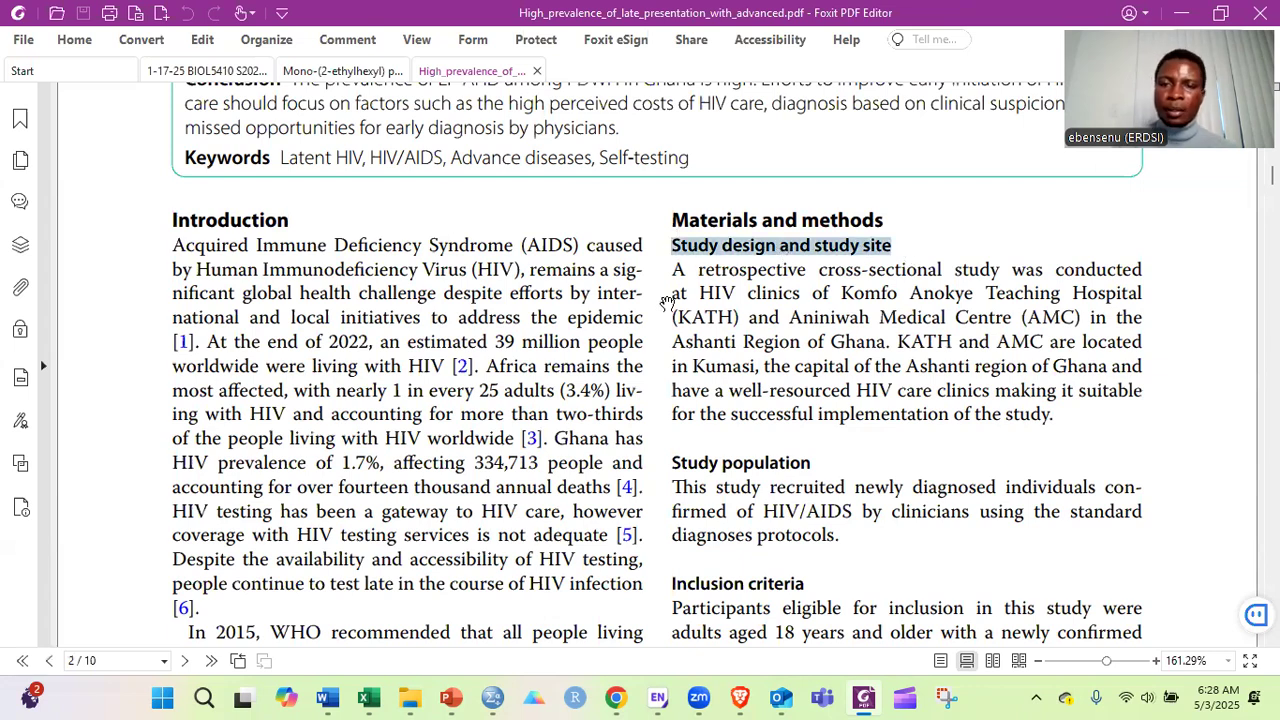
click(776, 406)
drag(696, 270, 999, 272)
click(720, 270)
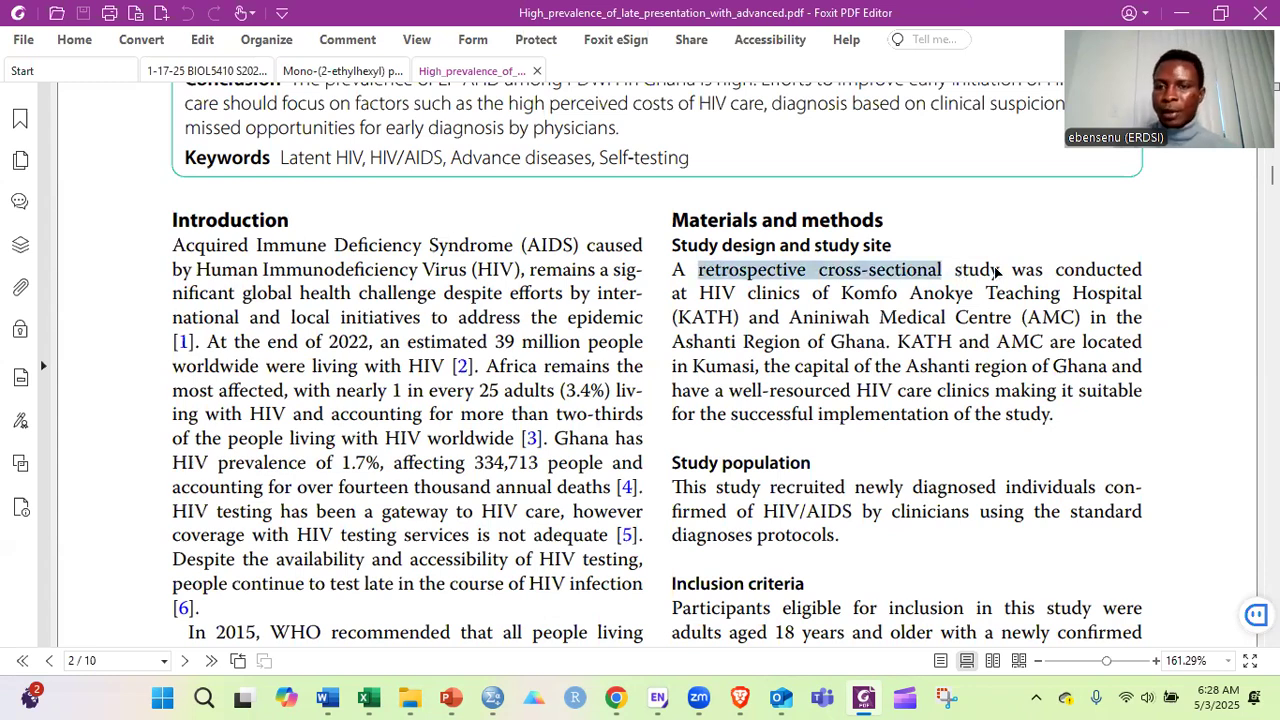
Examine the study design wording by selecting "Study design", "retrospective" and "cross-sectional" separately in the Materials and methods section.
click(775, 255)
drag(775, 255, 670, 249)
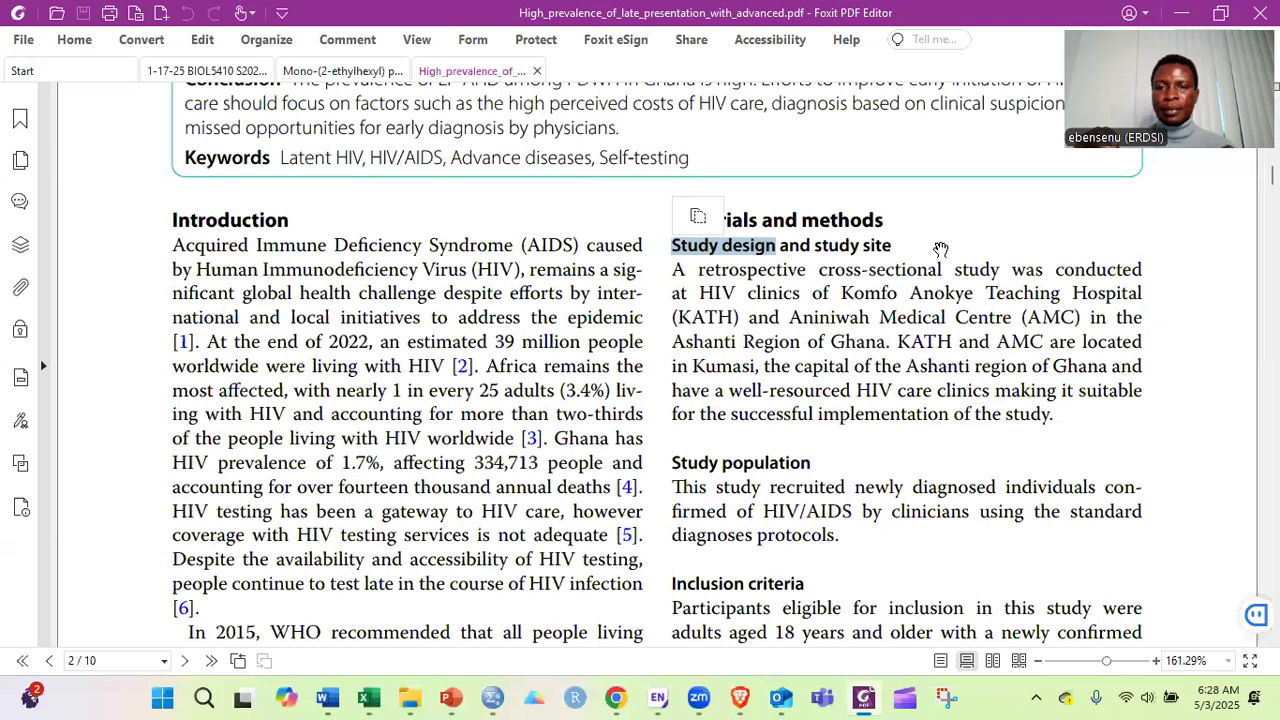
click(797, 272)
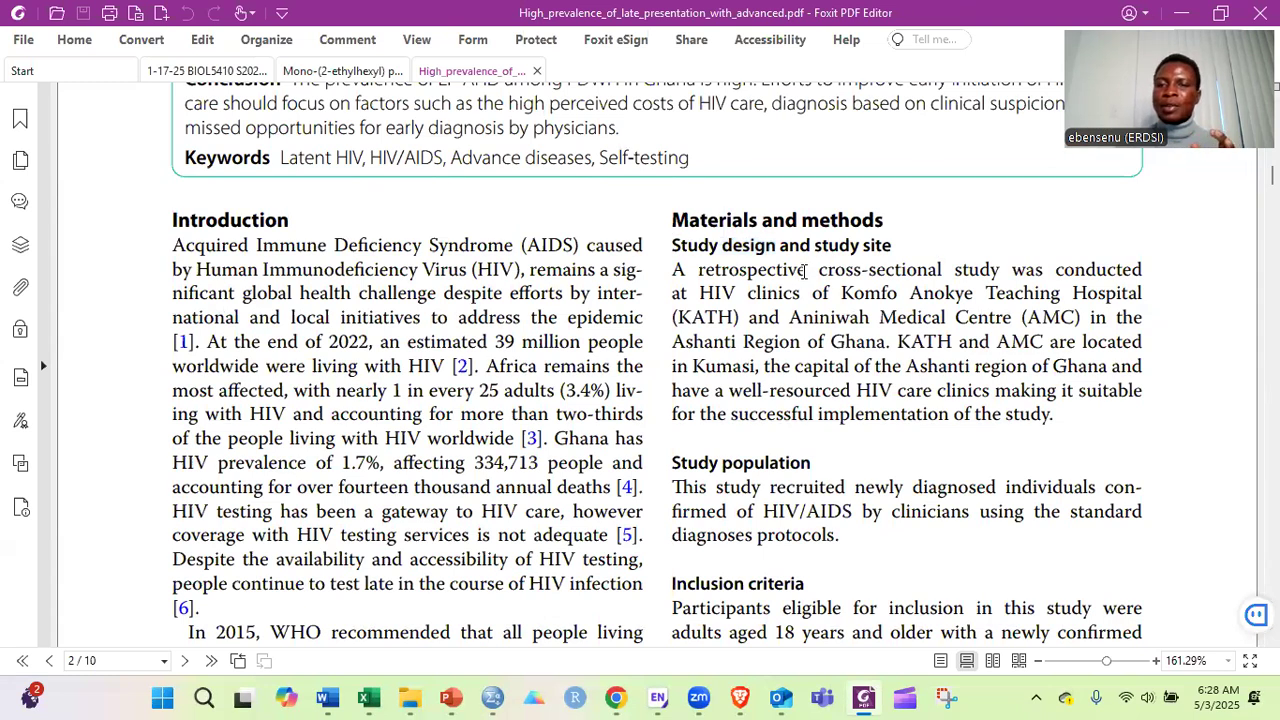
drag(804, 270, 693, 273)
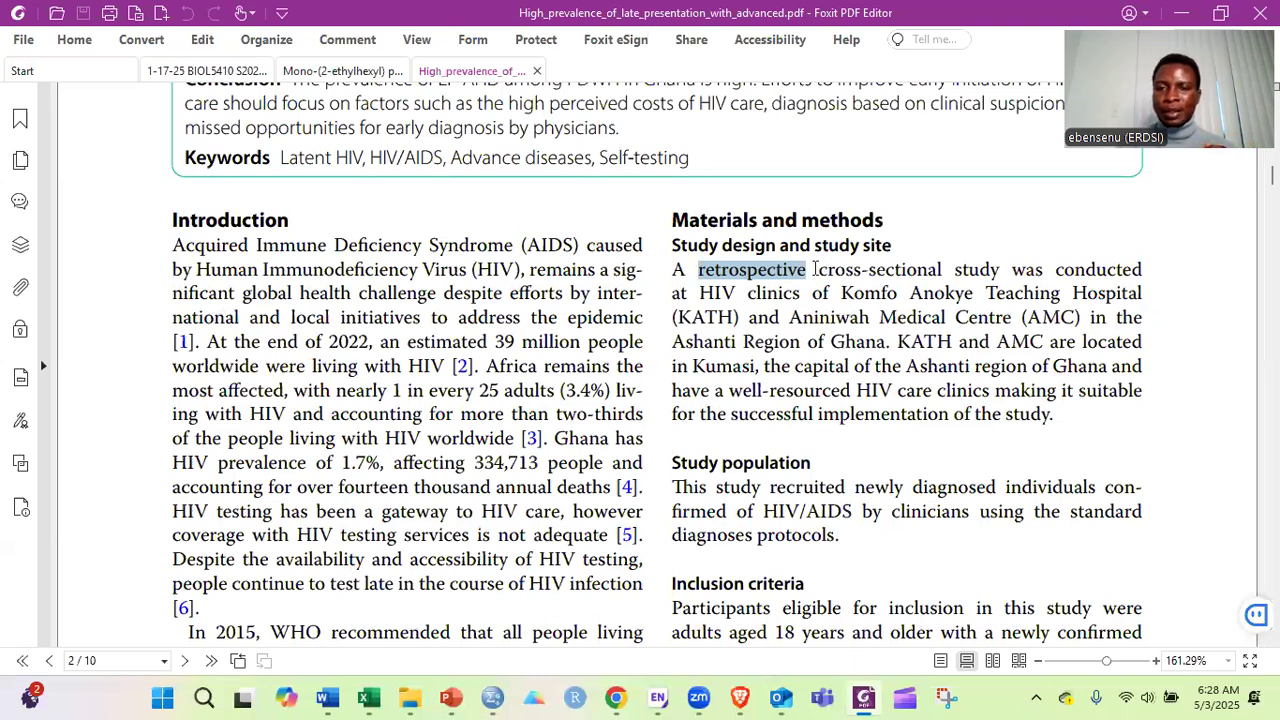
drag(815, 270, 977, 272)
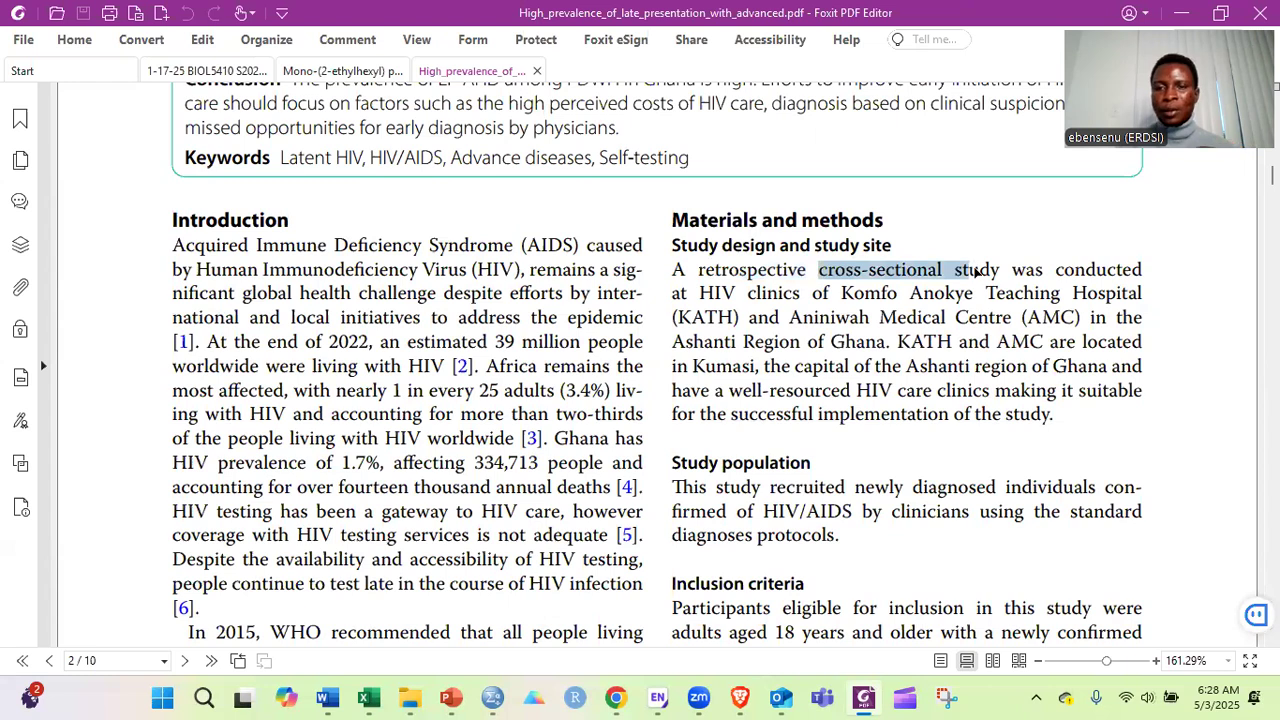
double_click(770, 272)
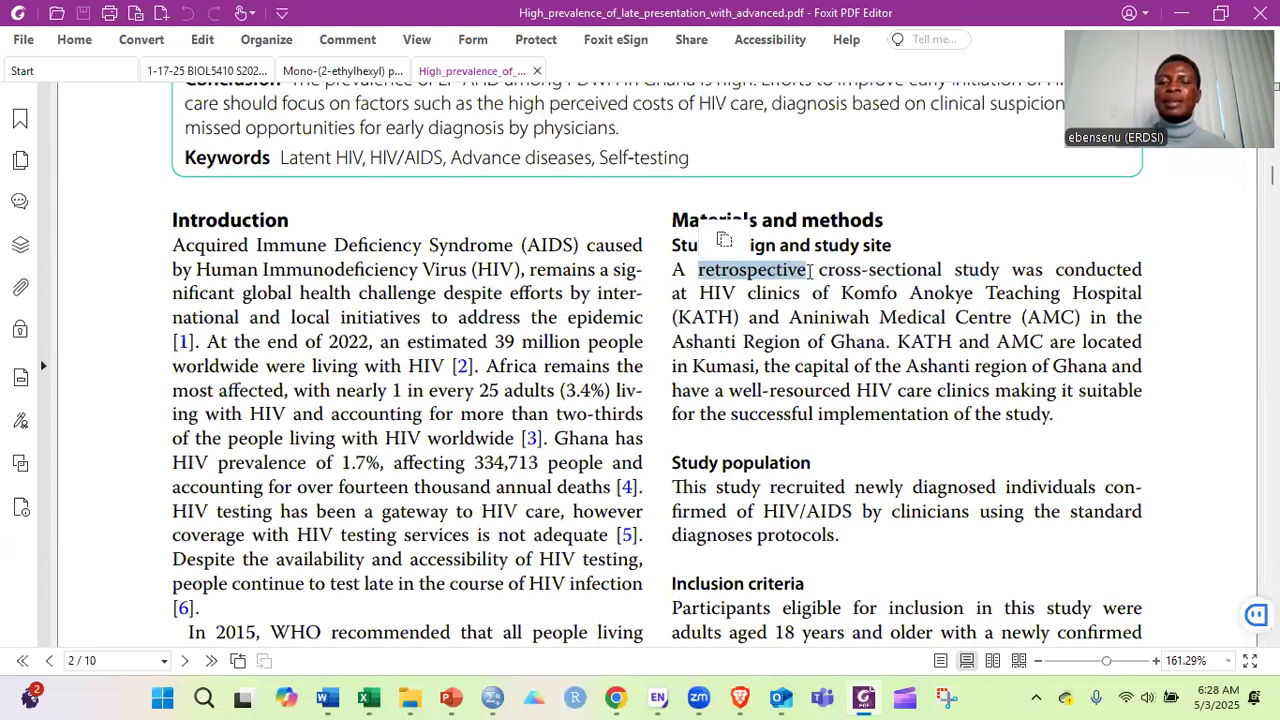
click(810, 270)
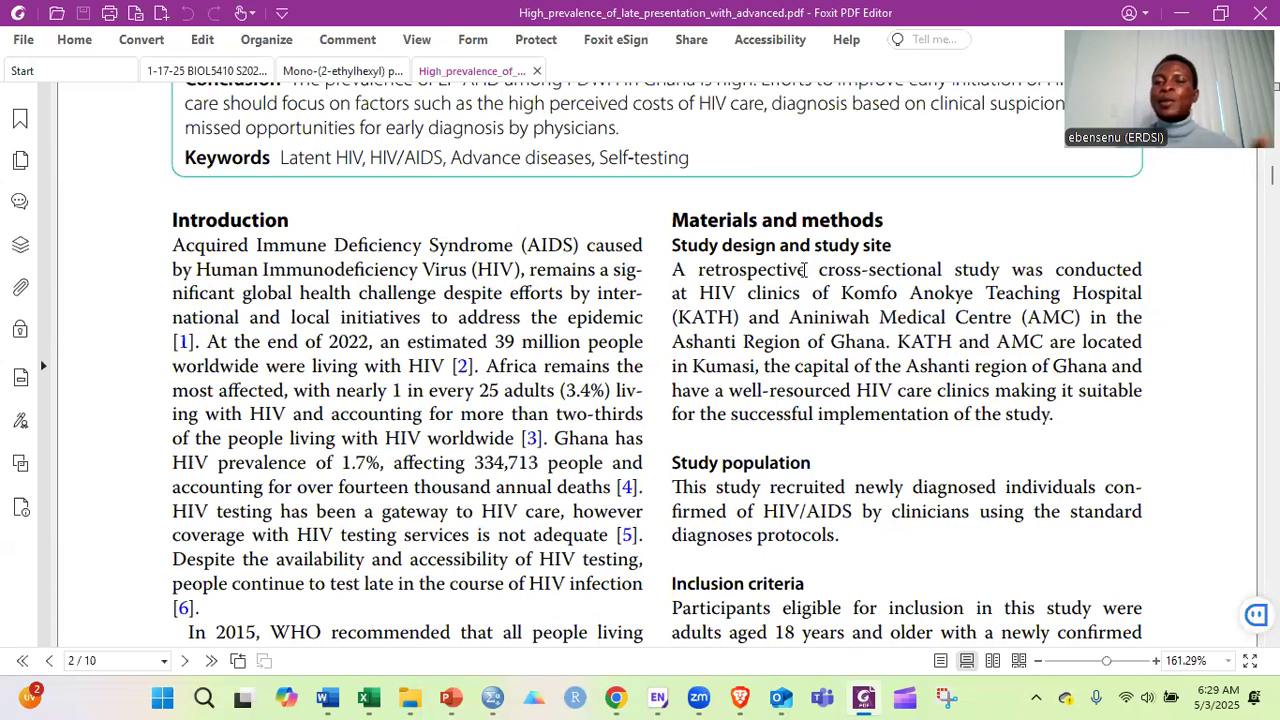
drag(810, 269, 697, 269)
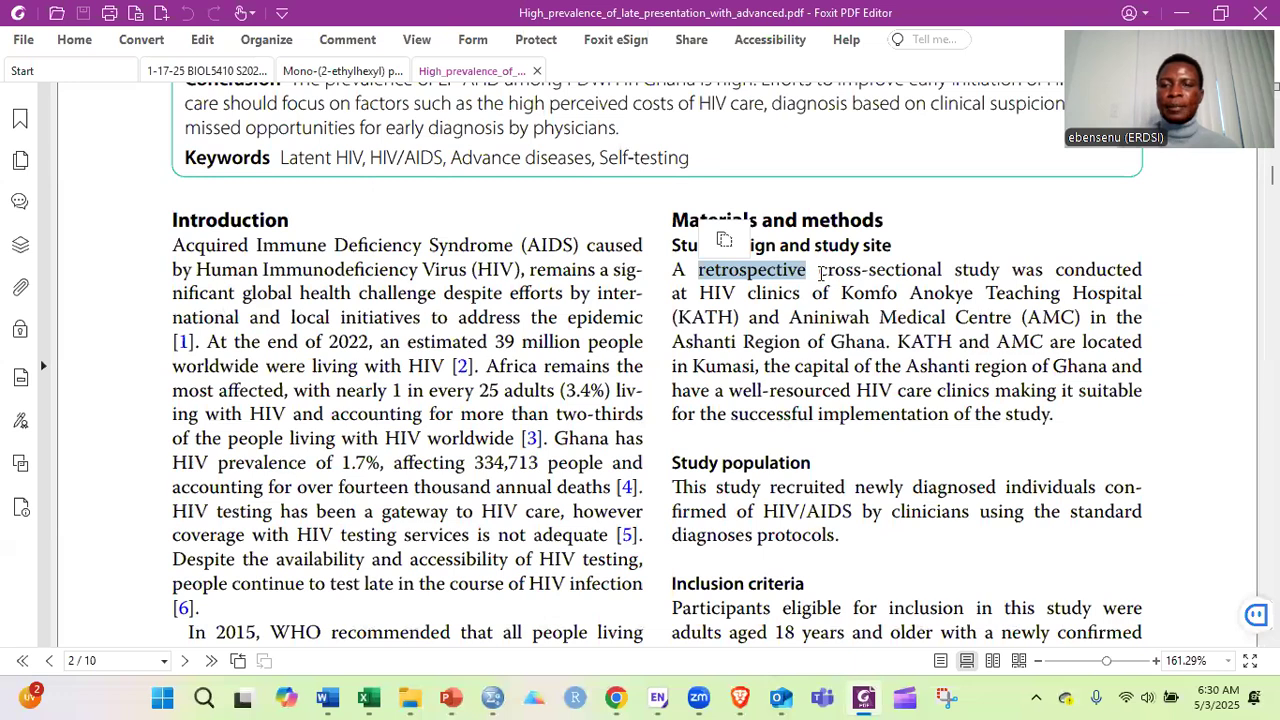
drag(820, 272, 948, 270)
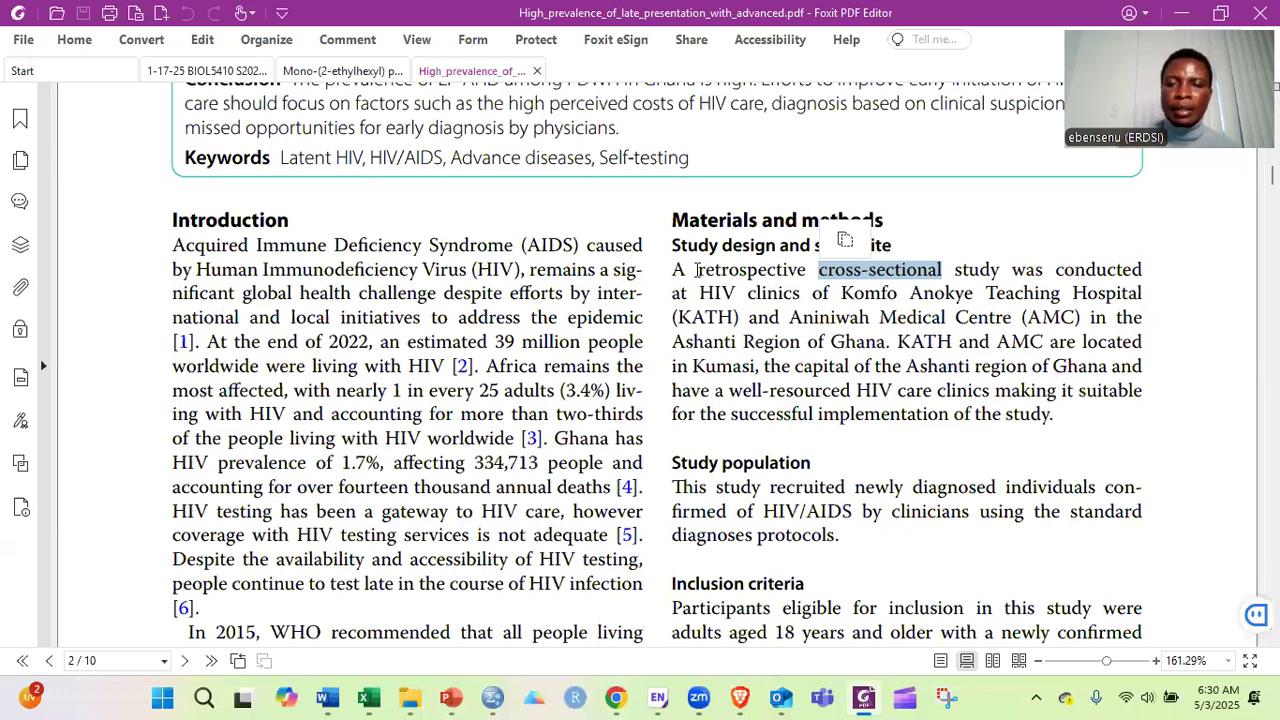
Select "retrospective cross-sectional" in the study design sentence and reselect "cross-sectional" alone to examine the wording.
click(882, 262)
drag(698, 270, 946, 270)
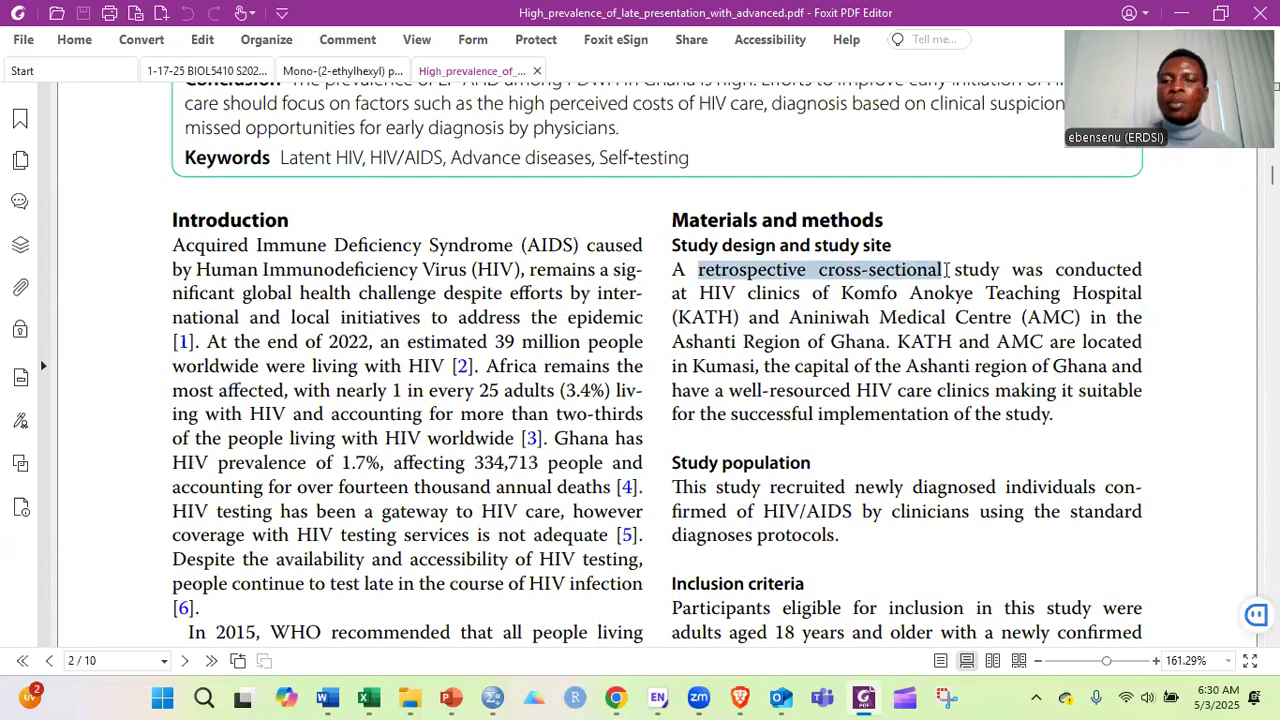
click(828, 267)
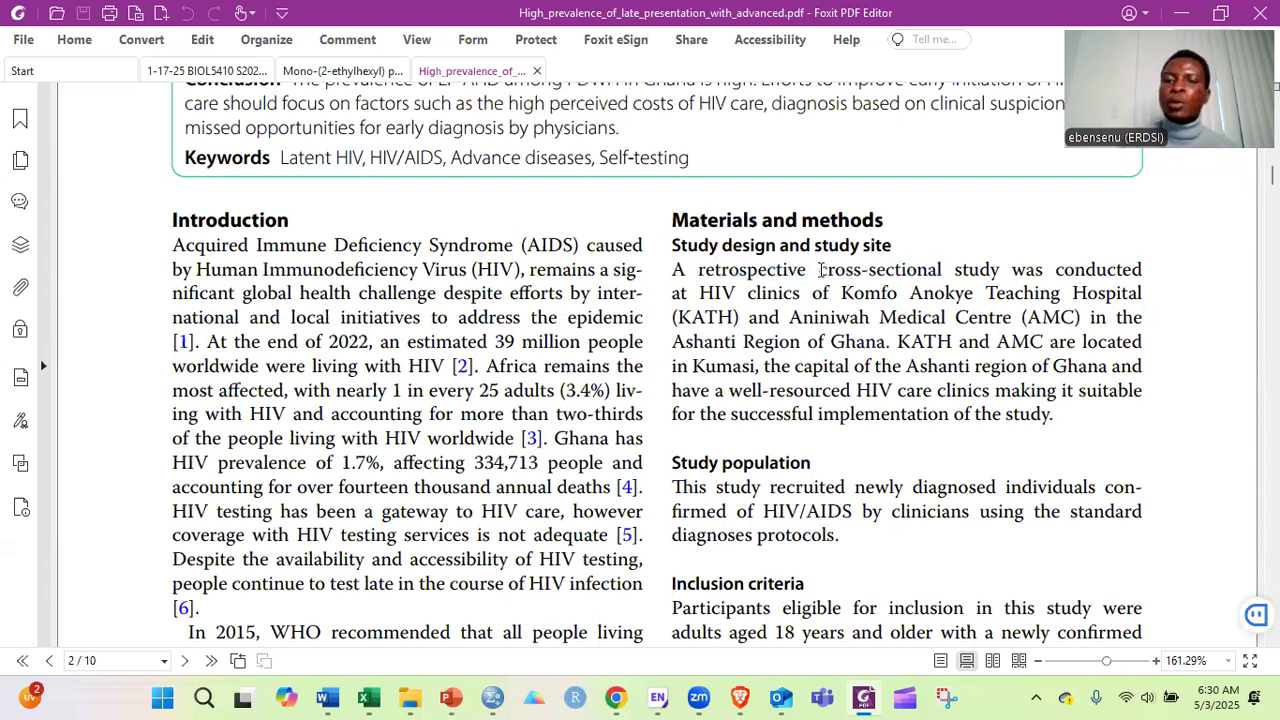
drag(821, 270, 948, 271)
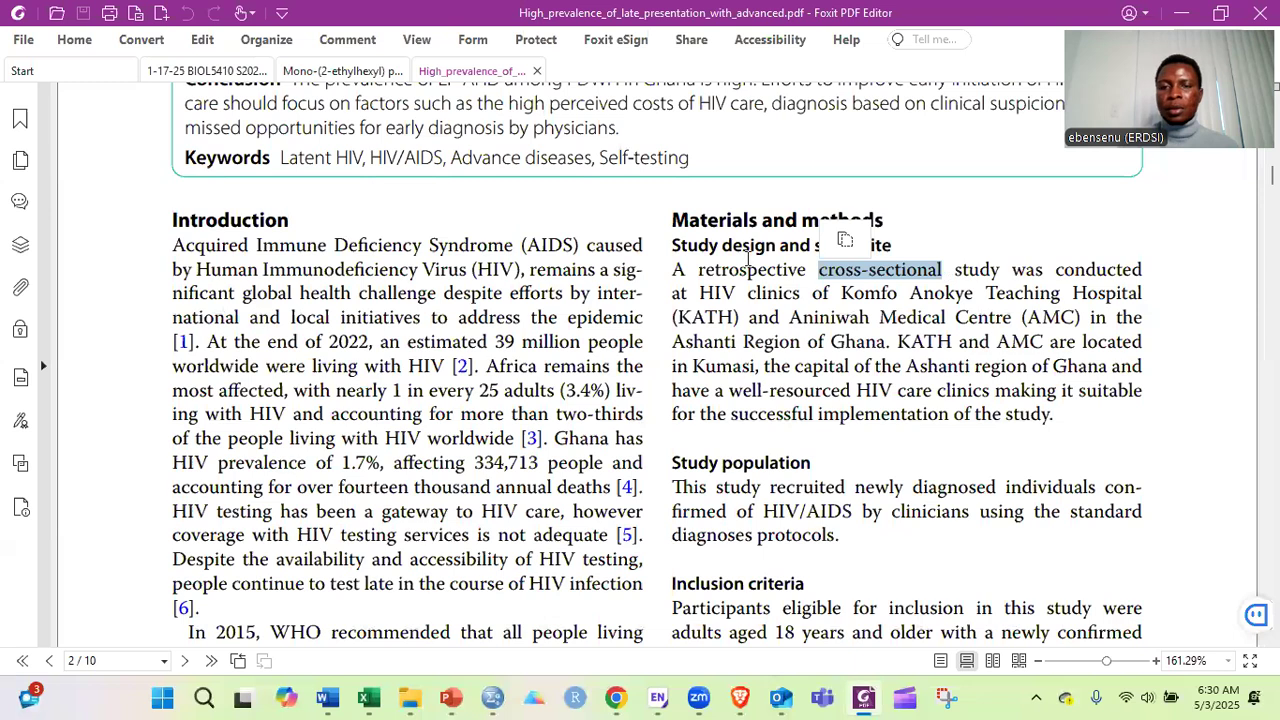
click(1006, 268)
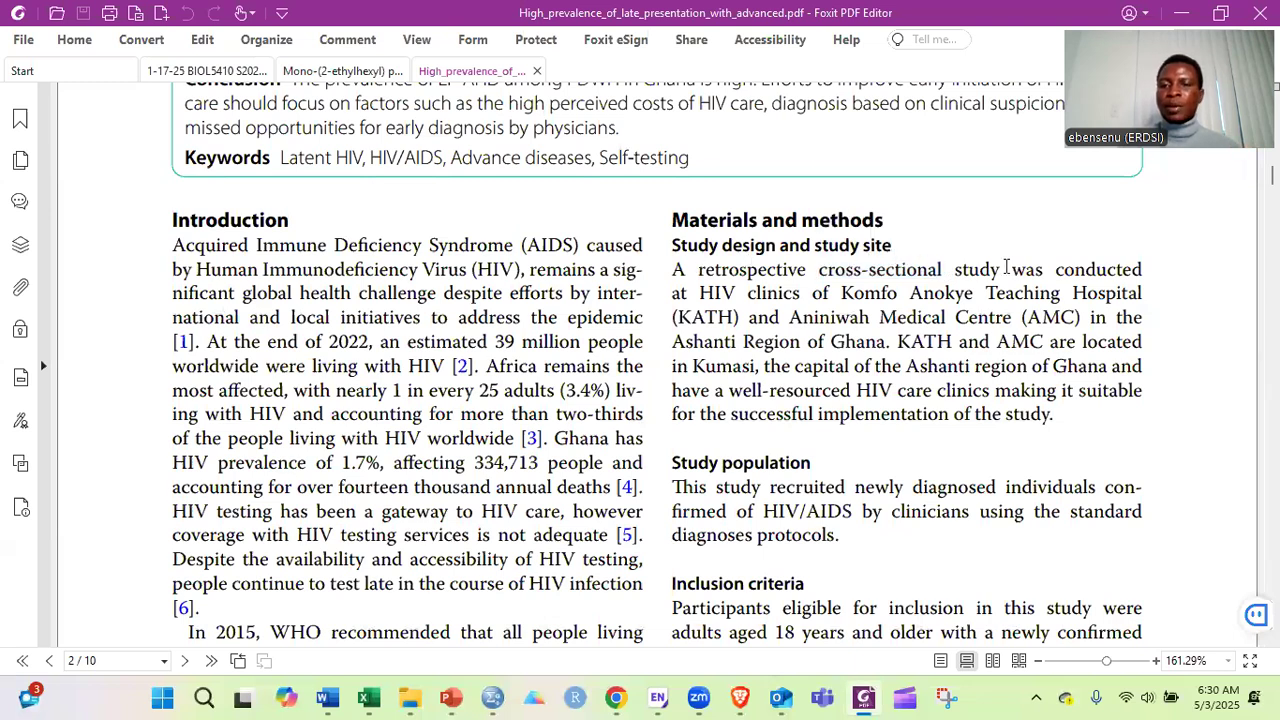
drag(1006, 268, 1002, 266)
Mark the study site wording from "Komfo Anokye Teaching Hospital (KATH)" through "Aniniwah" in the Study design and study site paragraph.
click(845, 300)
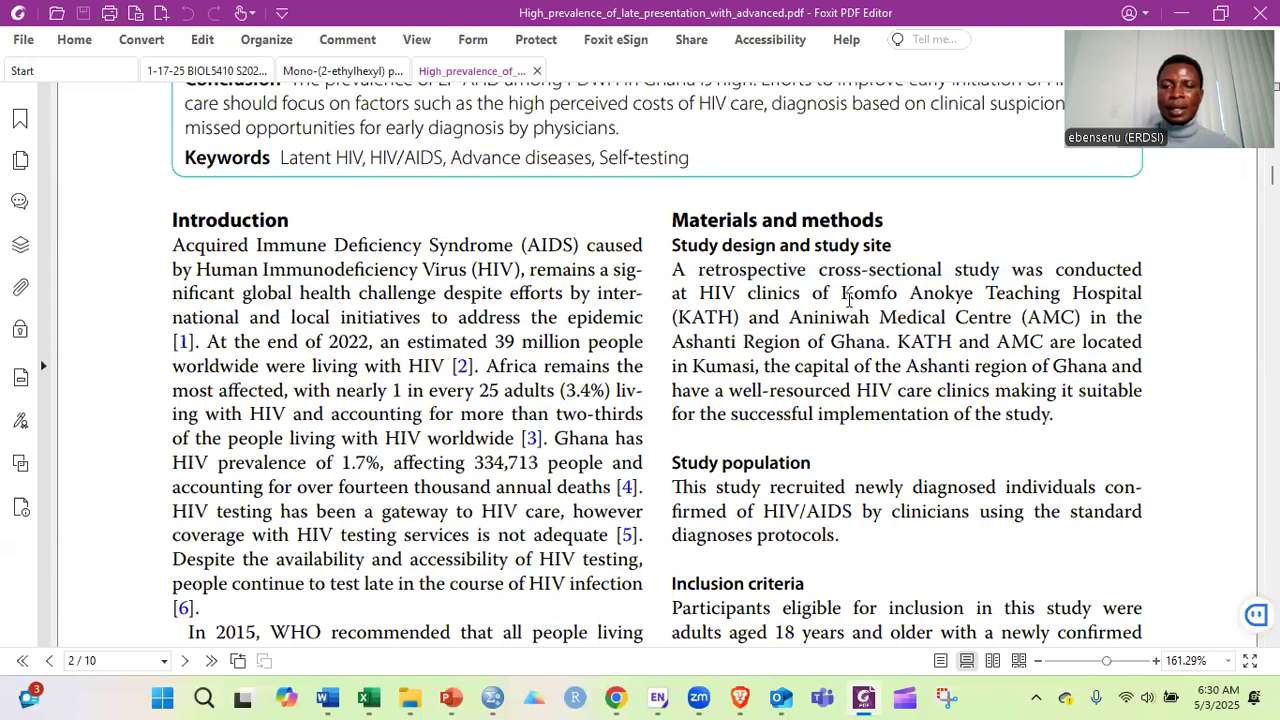
shift+click(866, 320)
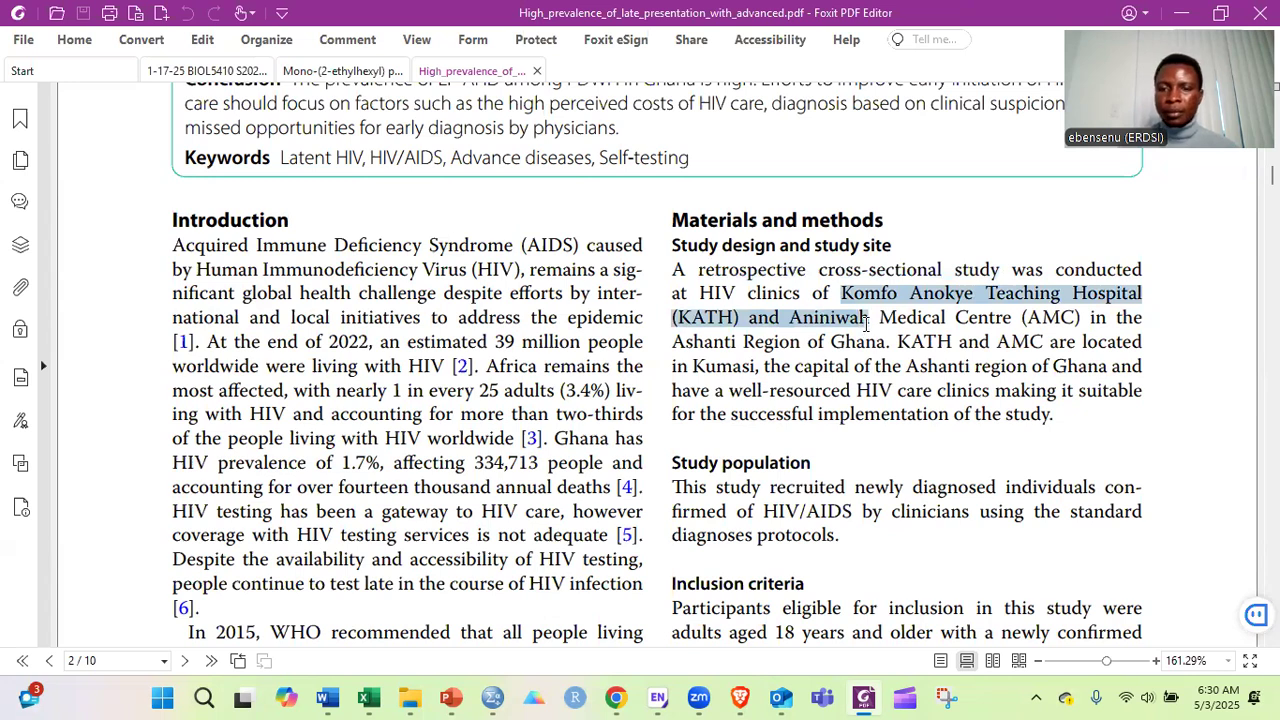
click(866, 320)
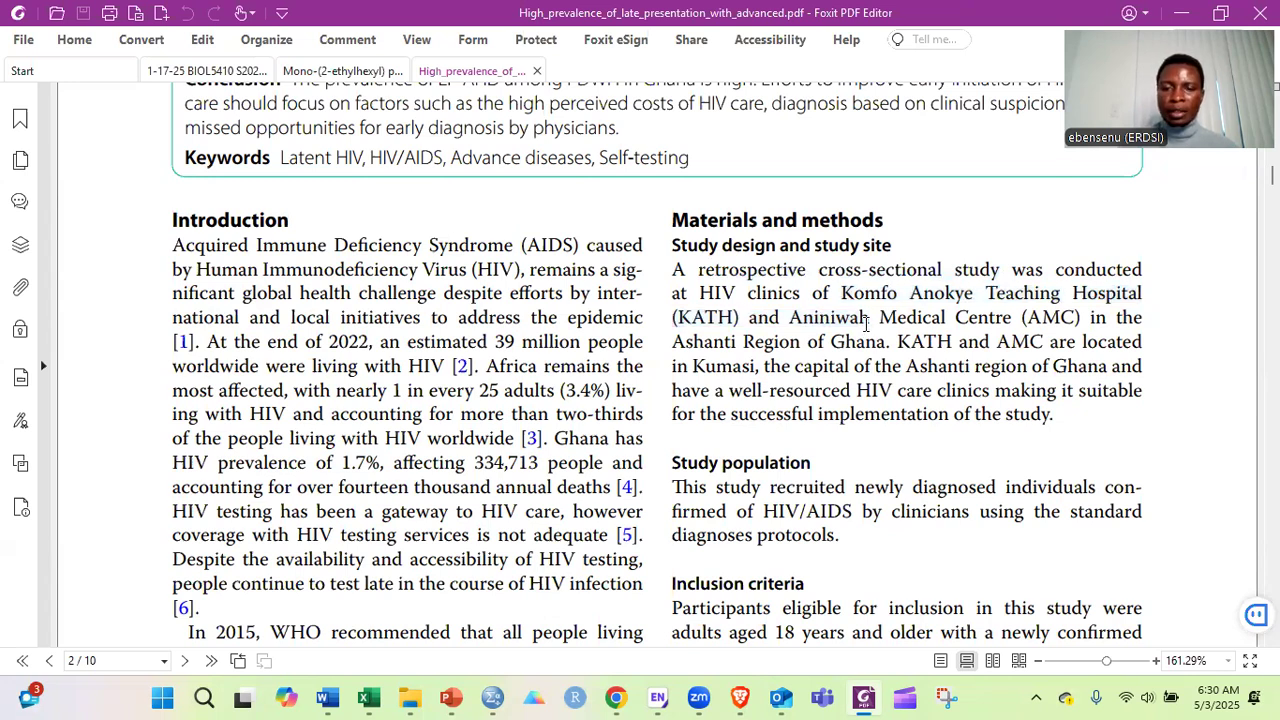
Go to the Study population paragraph and select "study recruited newly diagnosed individuals".
scroll(866, 320, down, 1)
scroll(823, 341, down, 2)
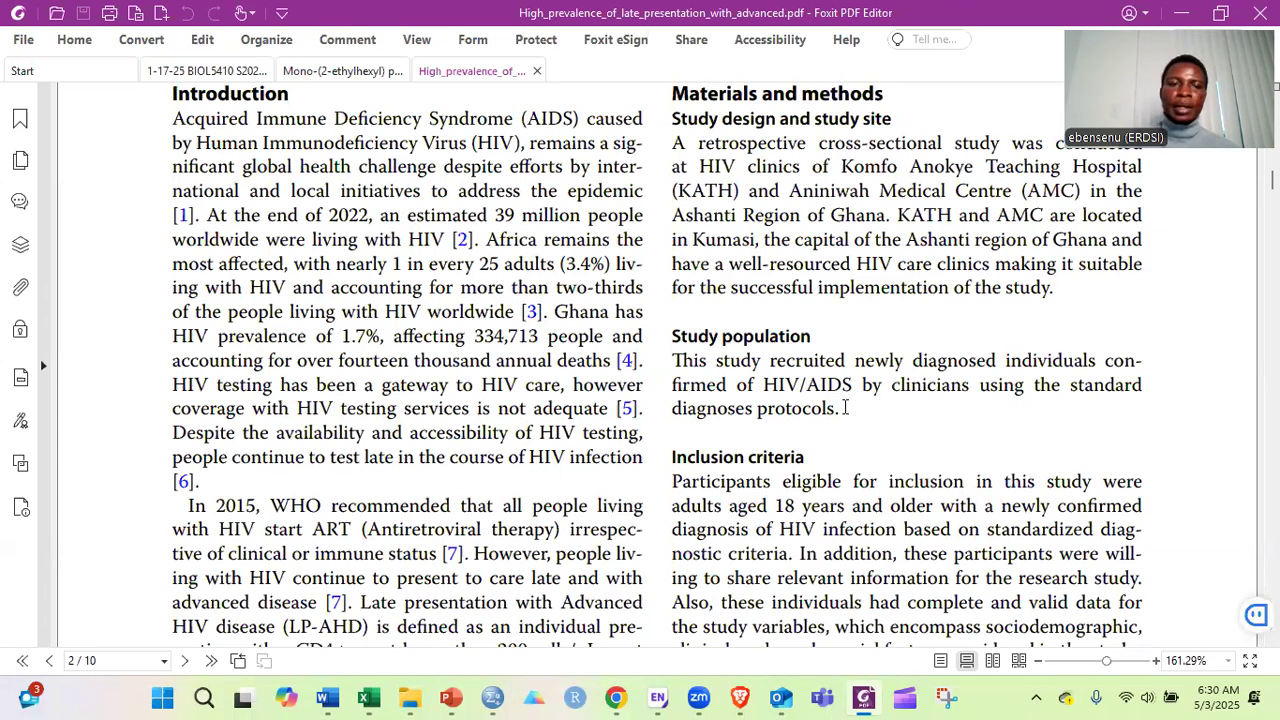
scroll(760, 283, down, 2)
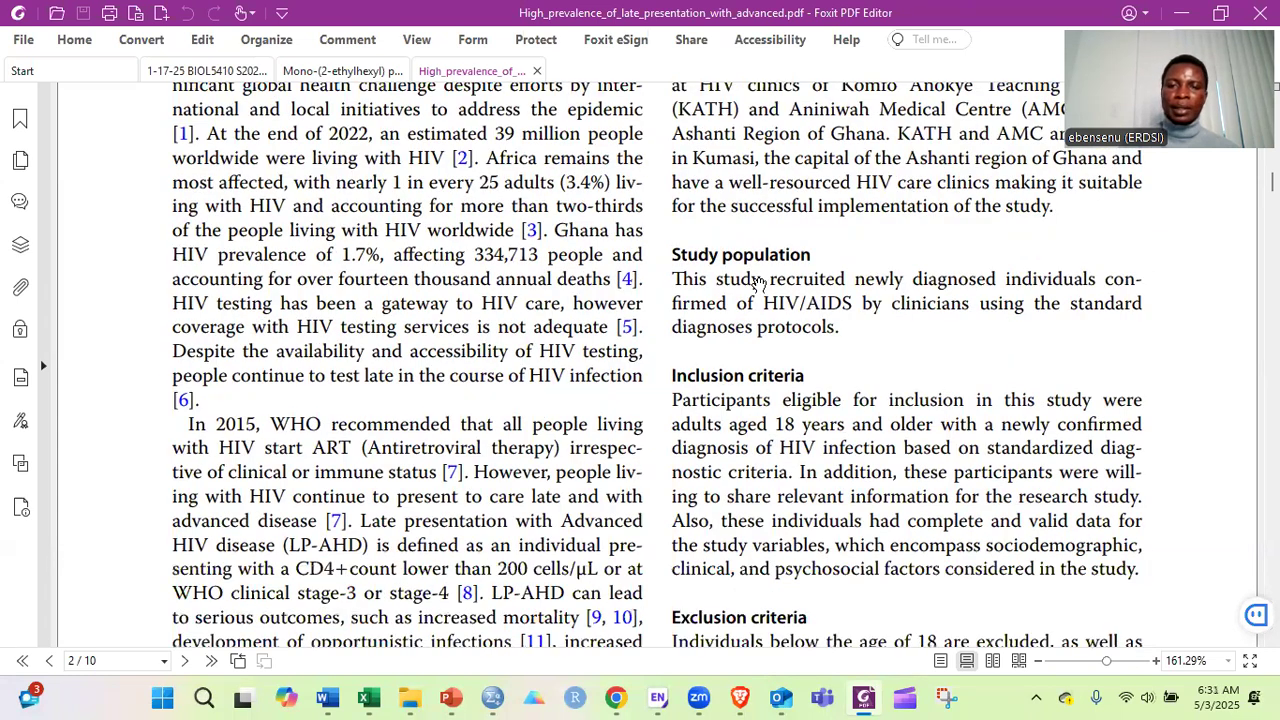
drag(711, 279, 852, 304)
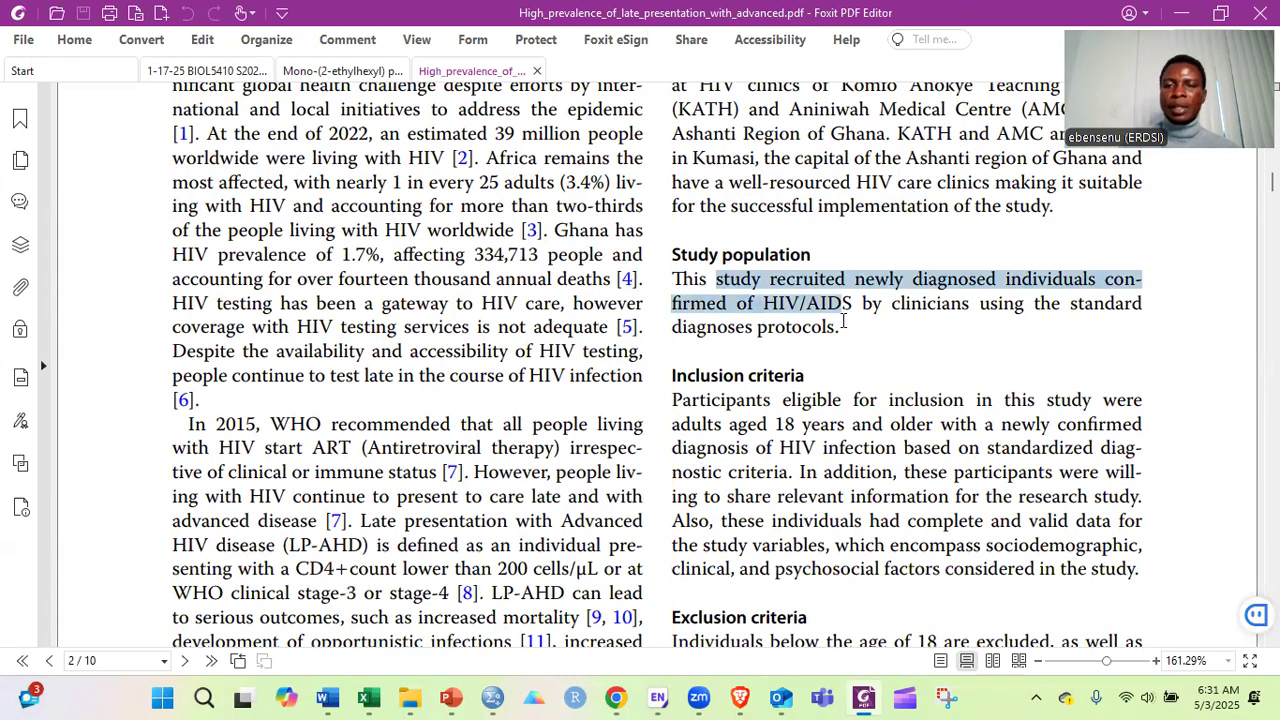
click(770, 278)
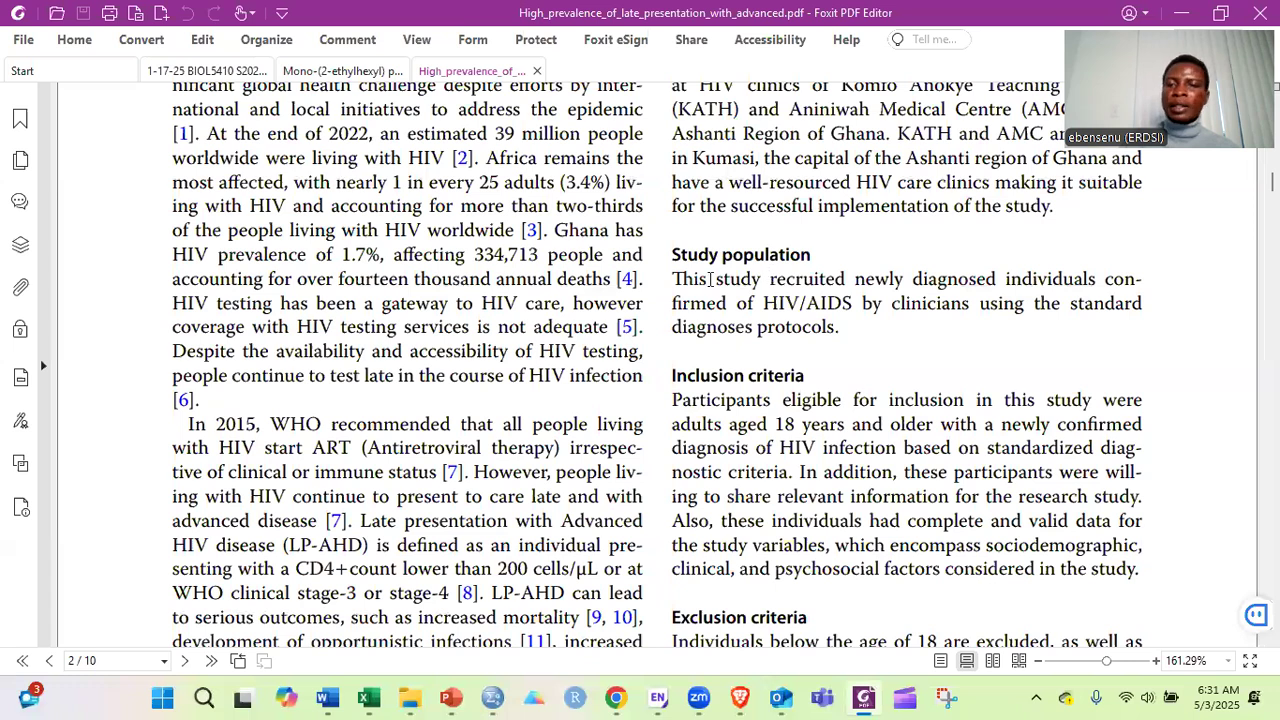
drag(711, 279, 1098, 279)
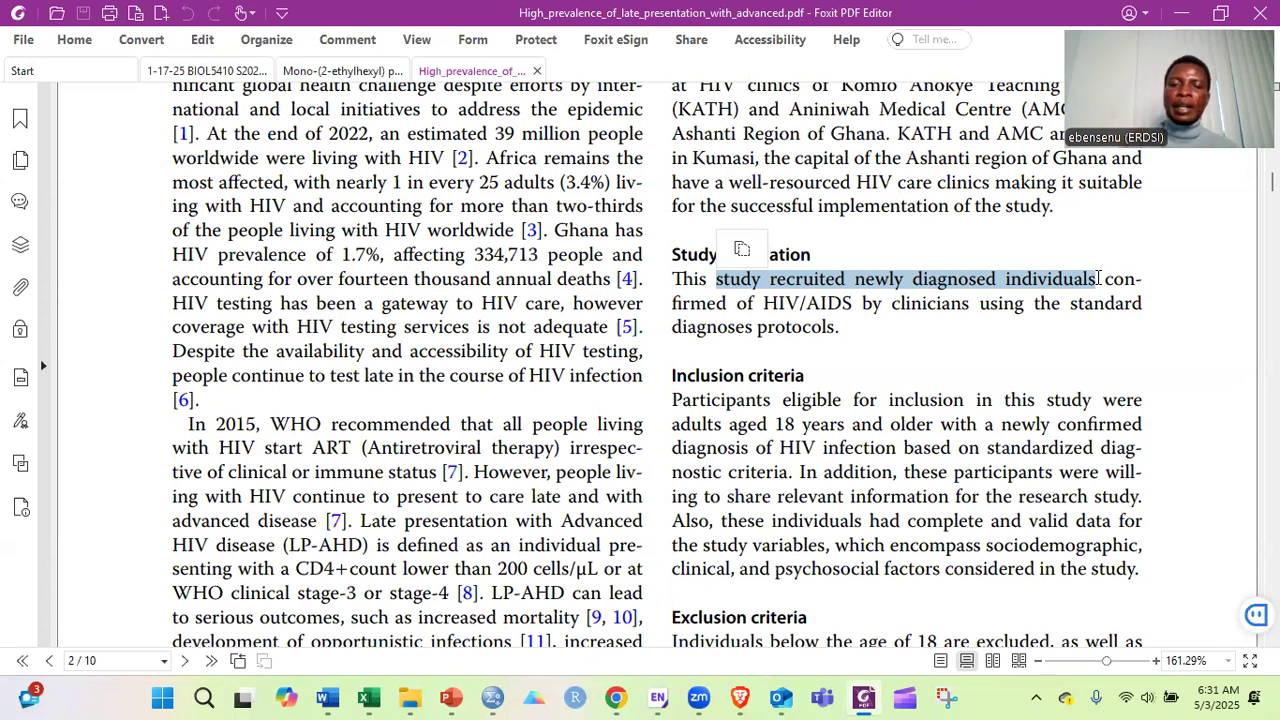
Mark the heading "Inclusion criteria" and the age requirement "18 years and older with a" in its paragraph.
click(680, 375)
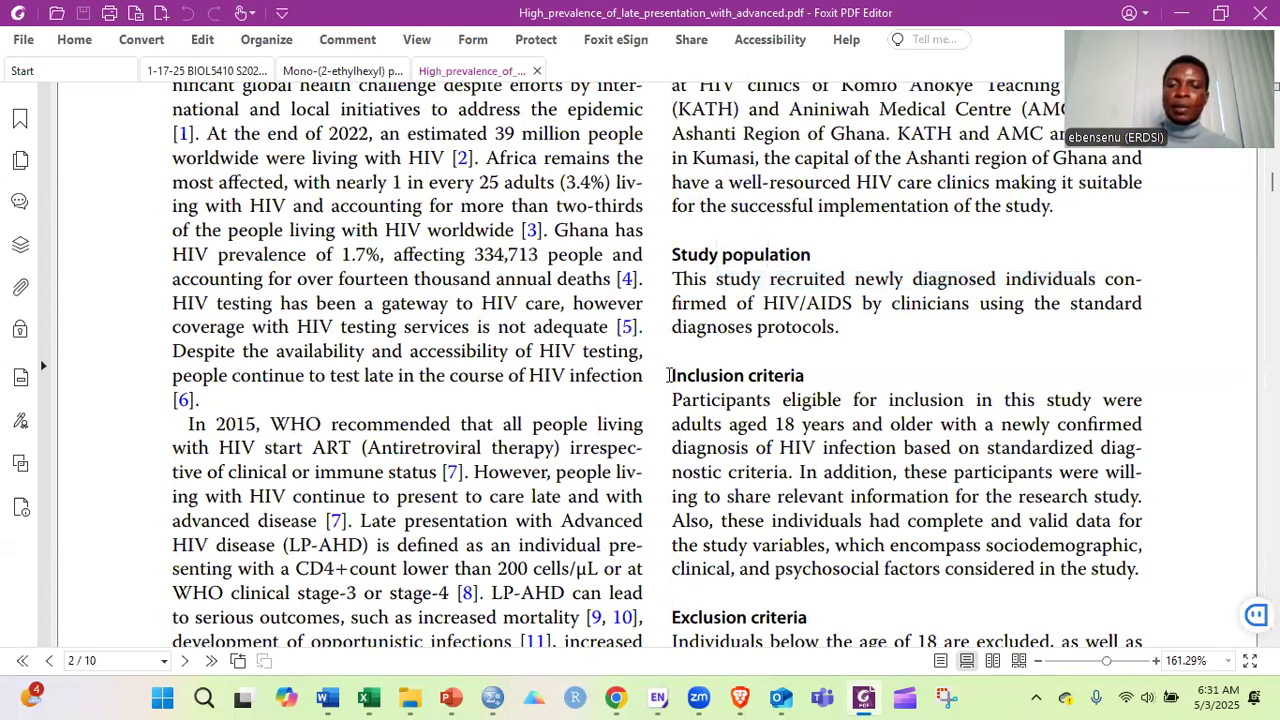
drag(669, 375, 813, 382)
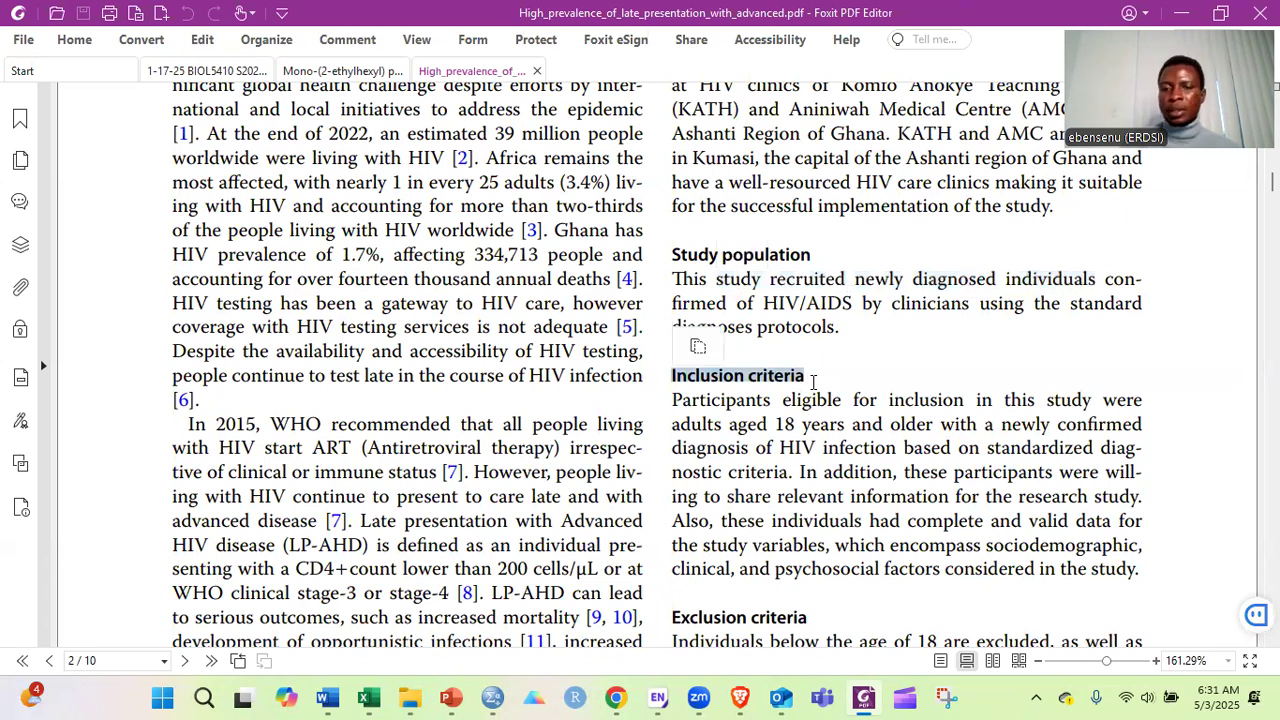
scroll(771, 423, down, 1)
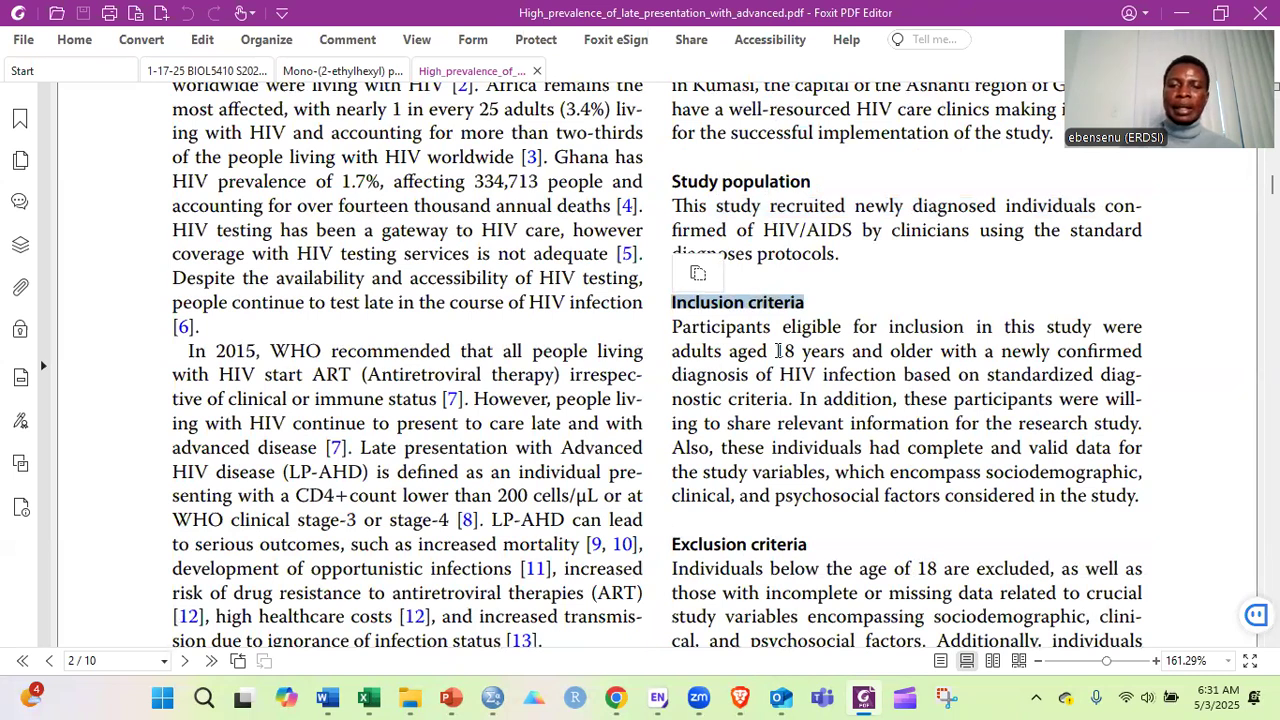
drag(778, 351, 880, 348)
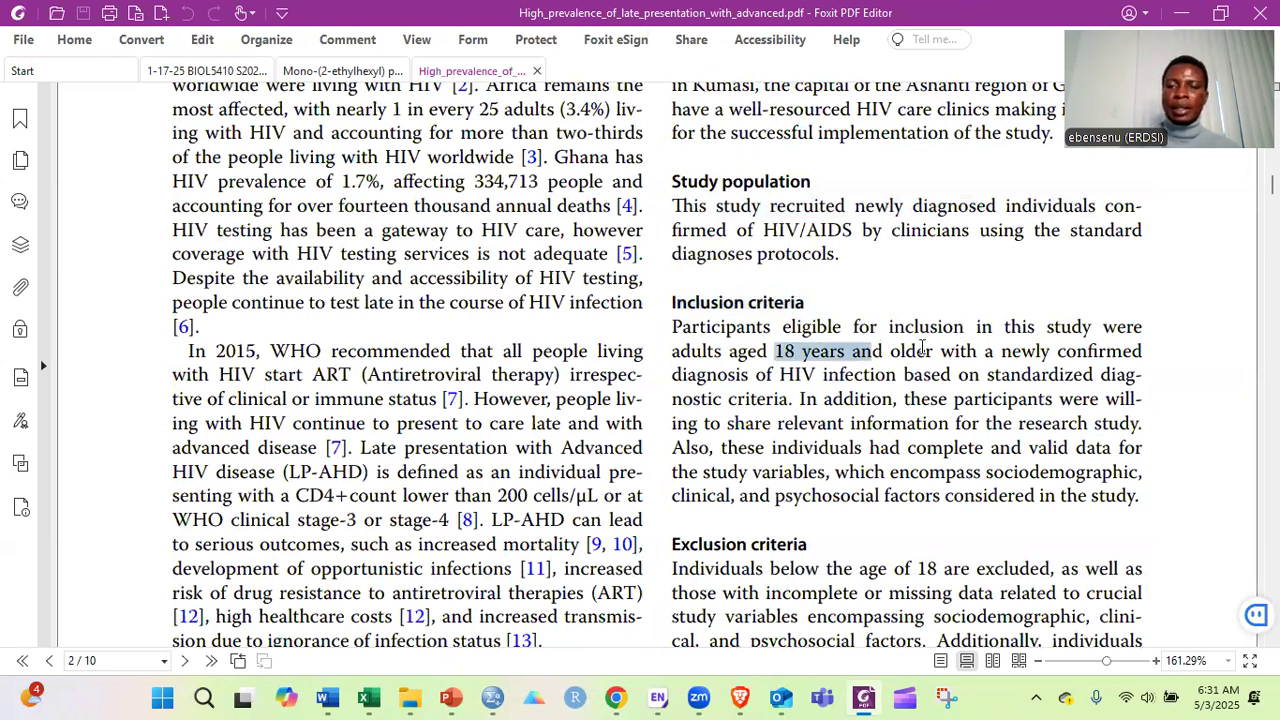
drag(969, 347, 993, 345)
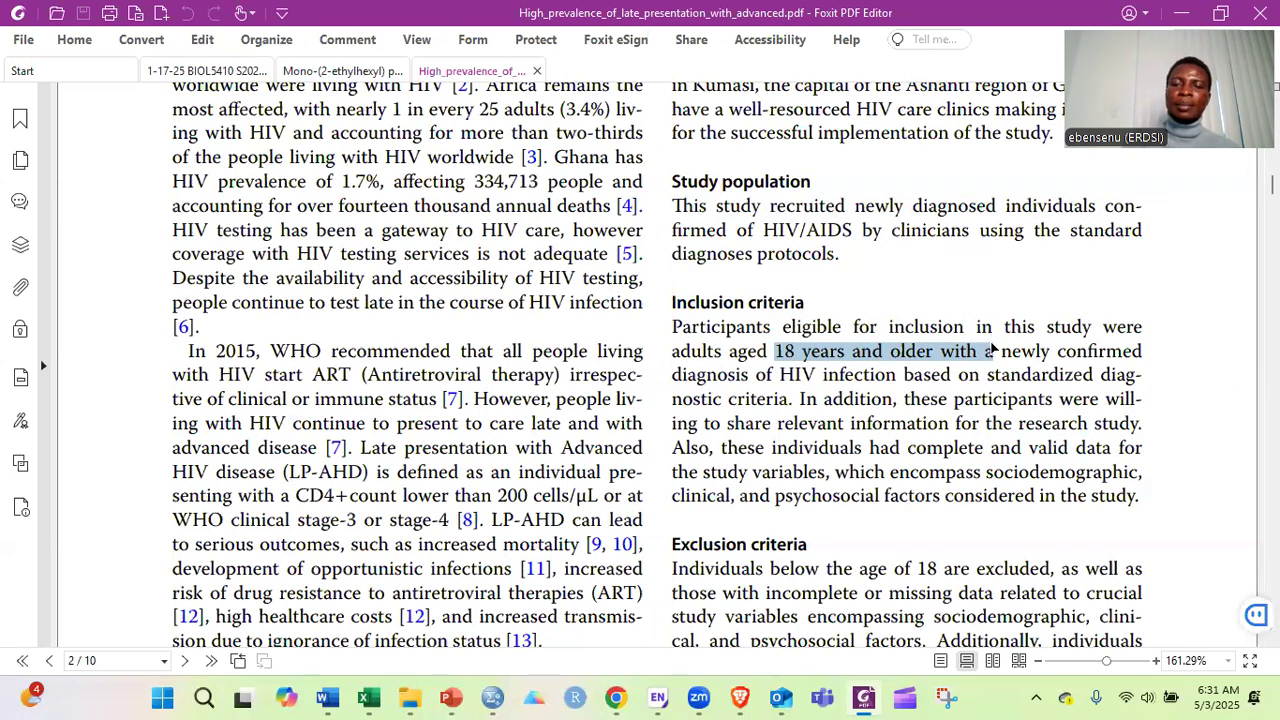
click(783, 358)
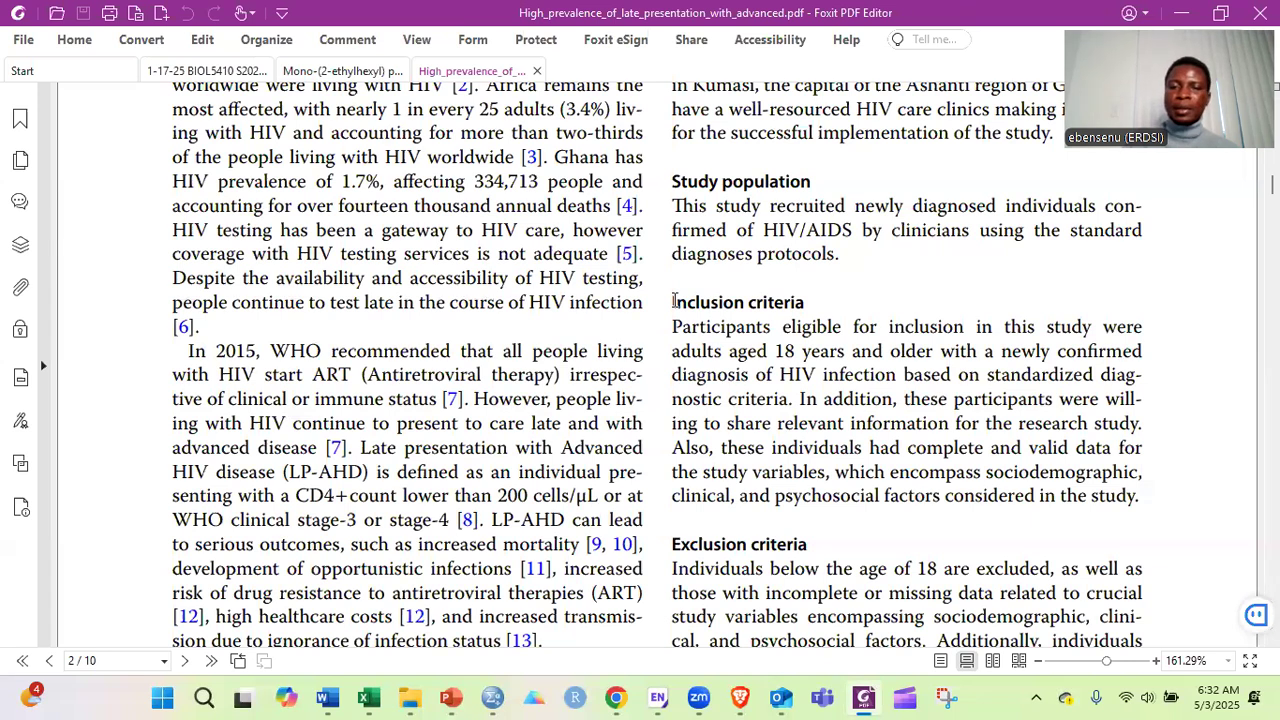
Read through the Exclusion criteria and continue to the section "Sample size calculation and sampling technique".
scroll(804, 487, down, 3)
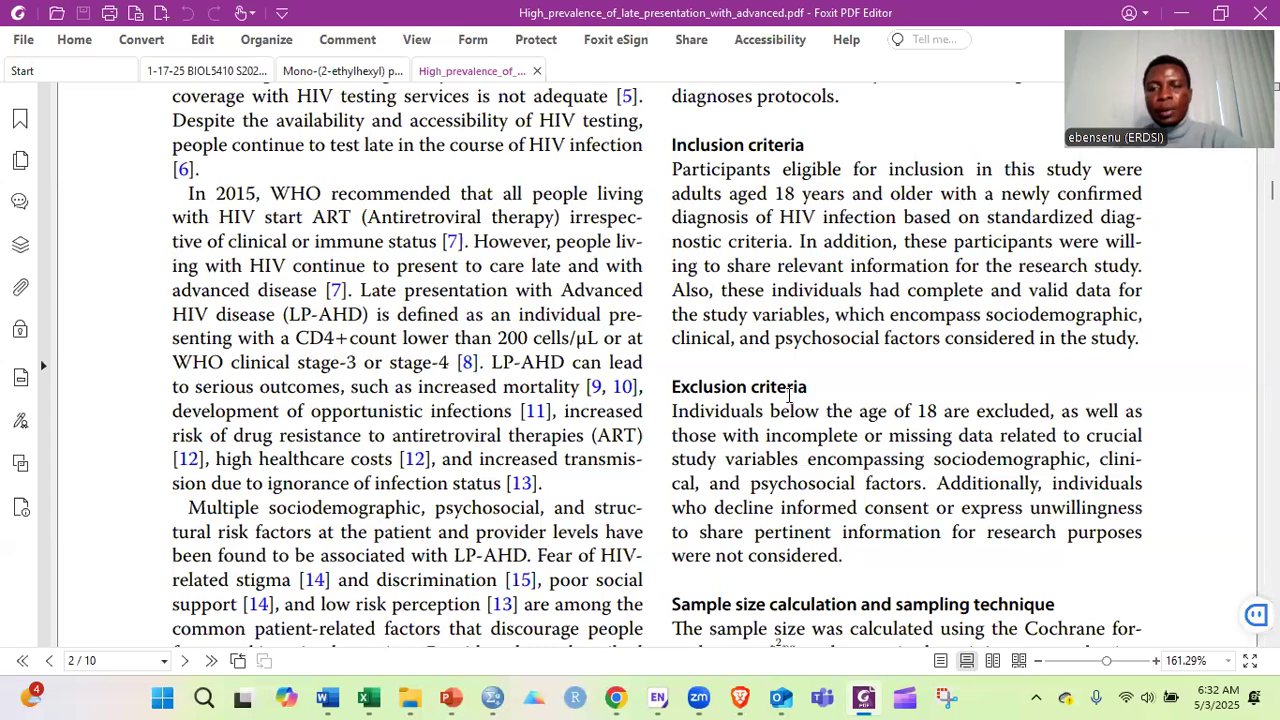
scroll(789, 395, down, 3)
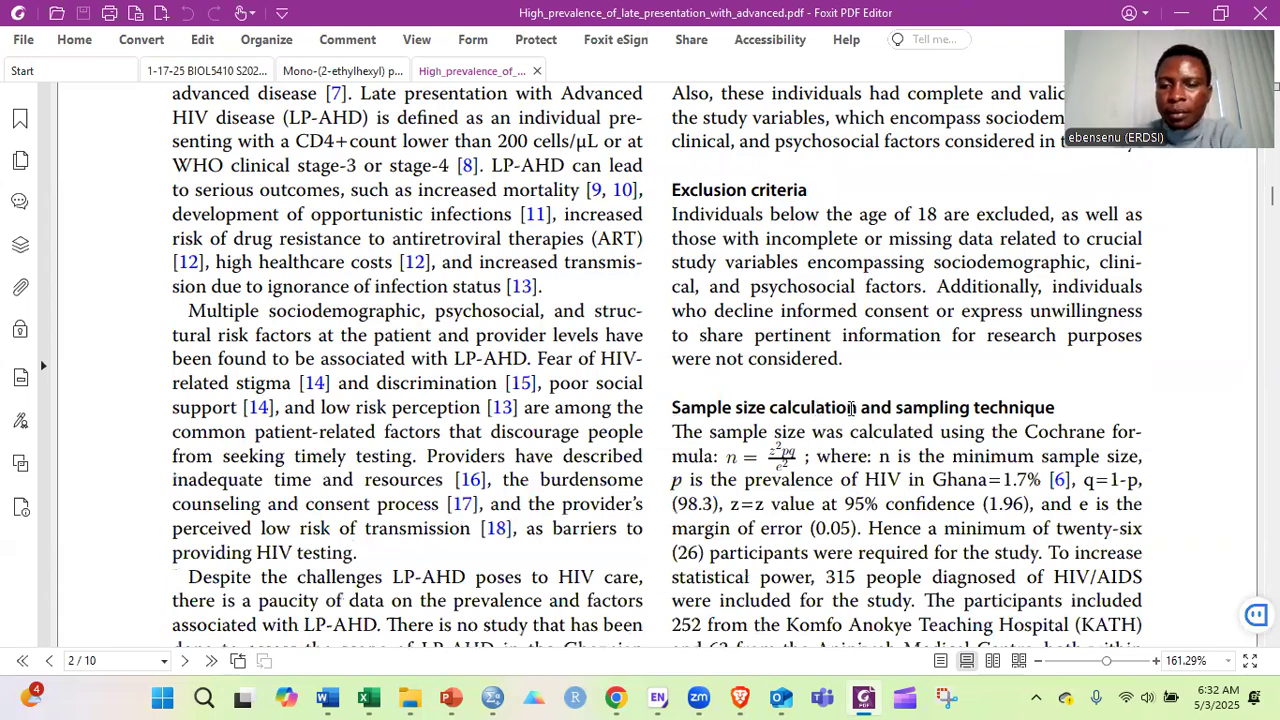
drag(672, 408, 856, 410)
scroll(856, 410, down, 2)
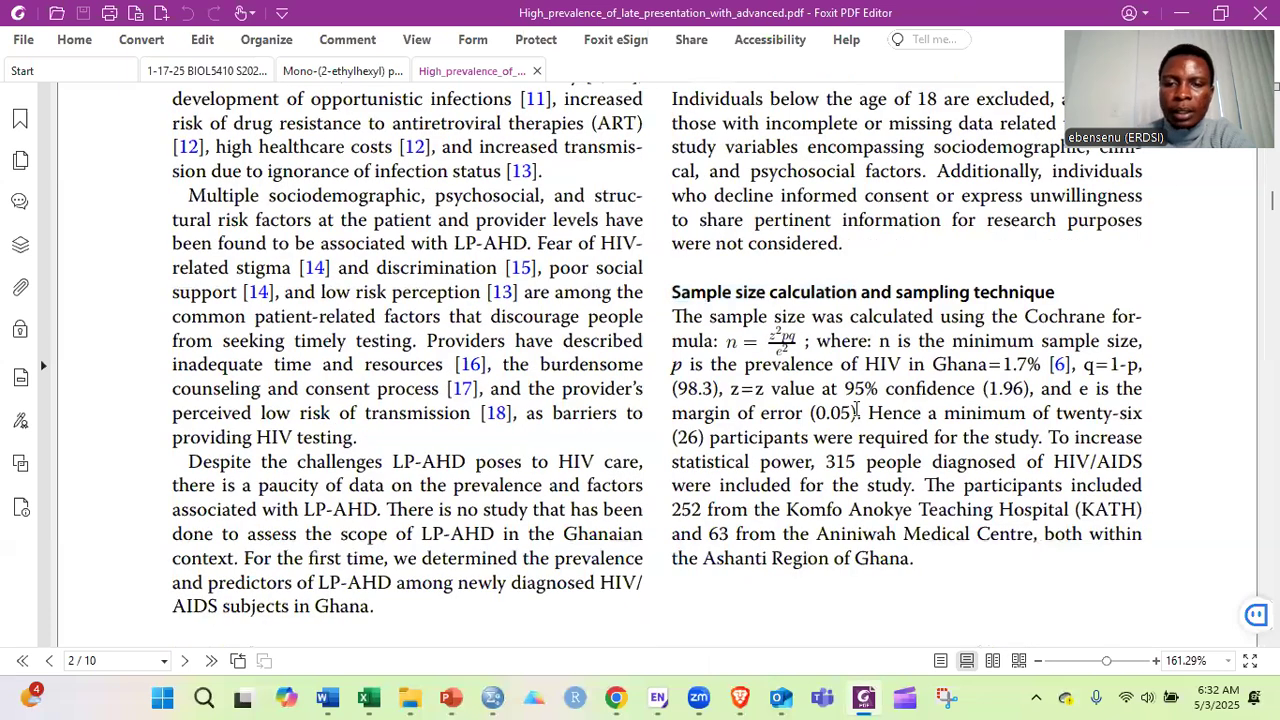
click(693, 290)
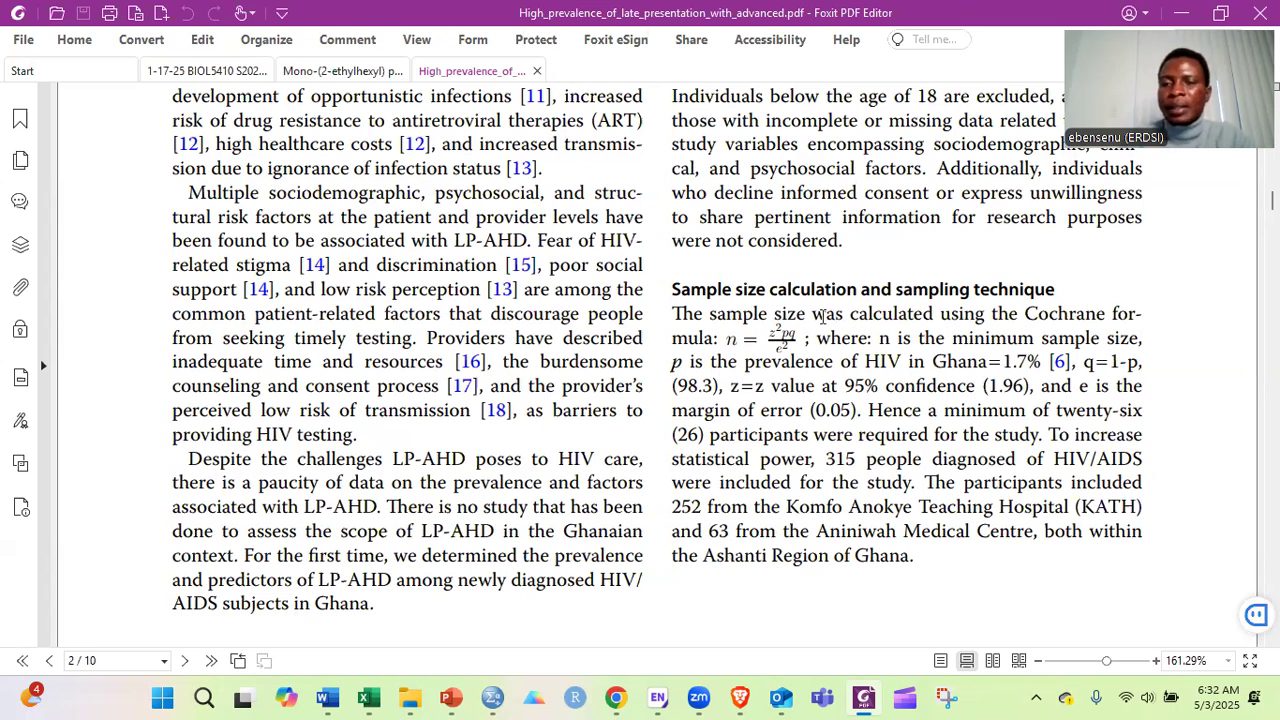
Recheck the Inclusion and Exclusion criteria paragraphs and return to the sample size calculation text.
scroll(822, 316, up, 3)
scroll(822, 316, up, 1)
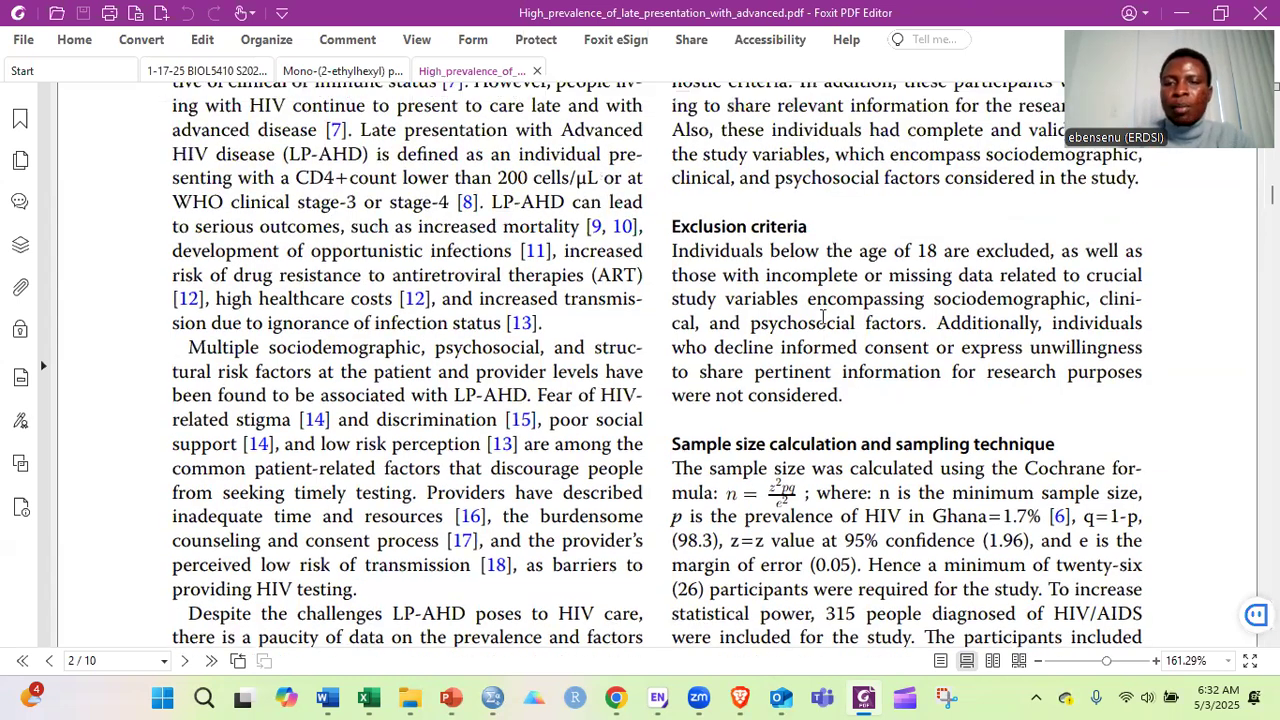
scroll(822, 316, up, 5)
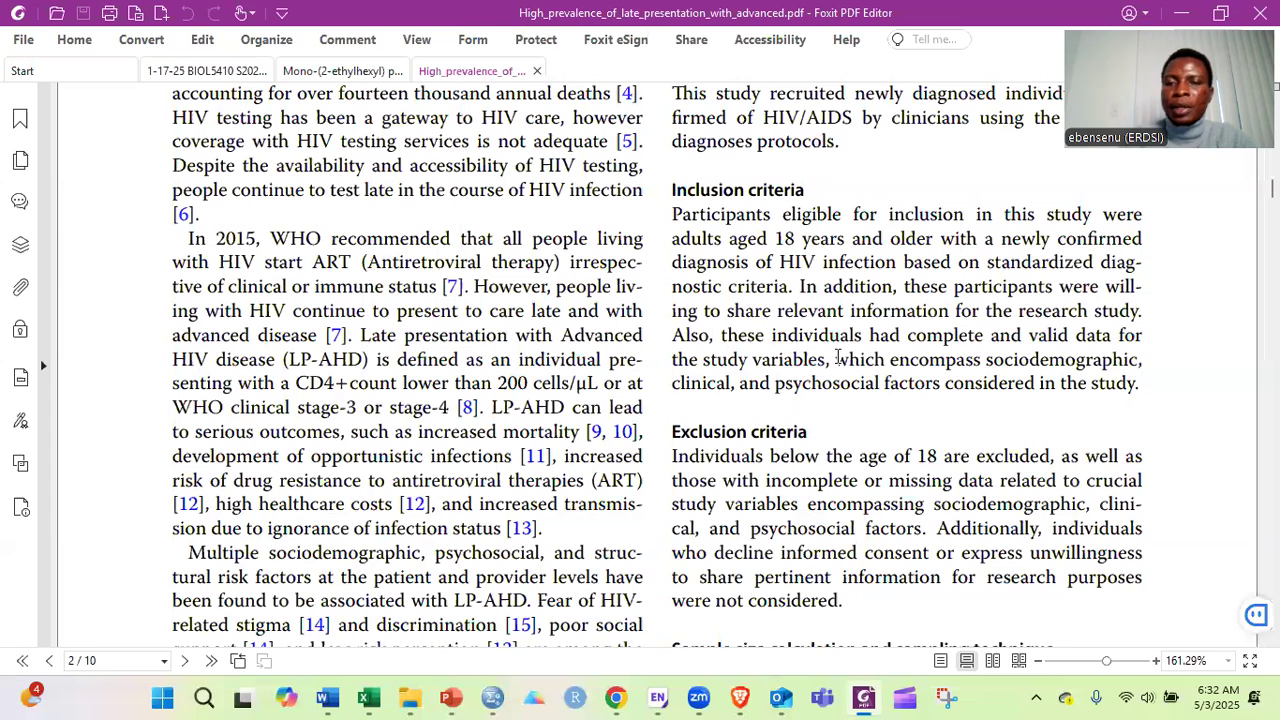
scroll(838, 357, down, 2)
scroll(838, 357, down, 5)
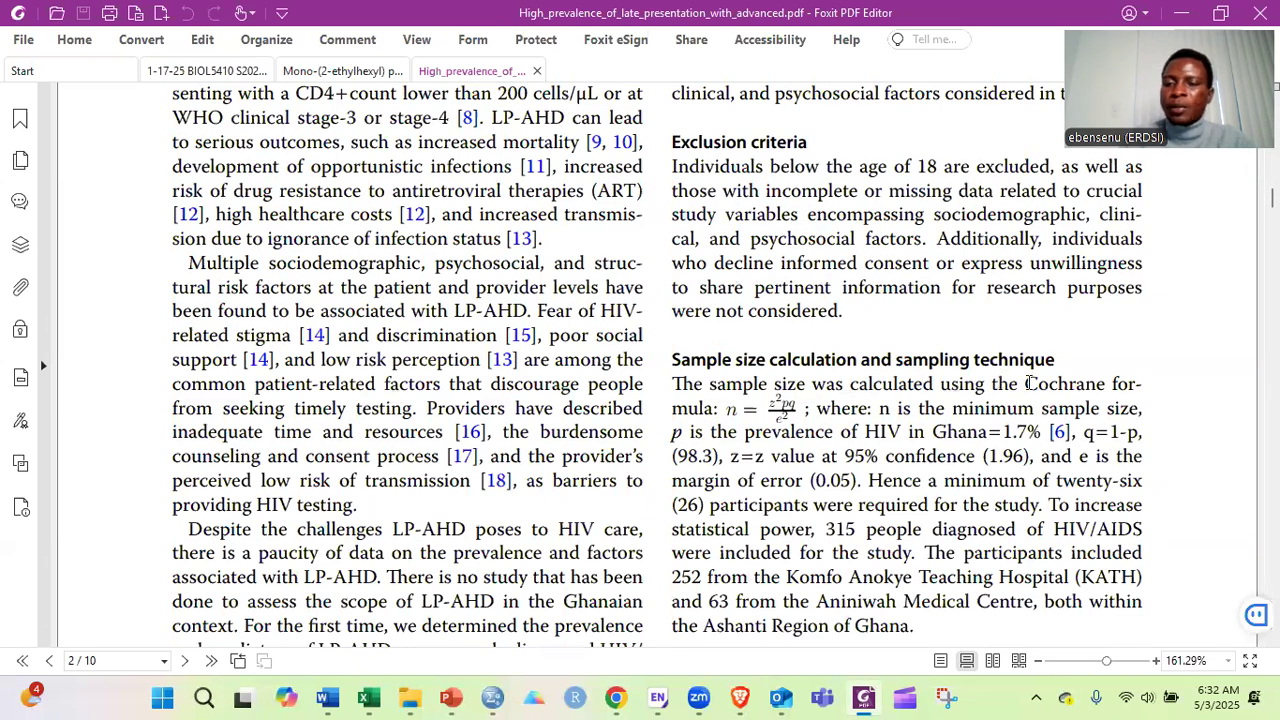
Examine the sample size calculation by selecting "Cochrane formula" with its equation, the prevalence "1.7%" and terms within the equation.
drag(1150, 385, 1144, 387)
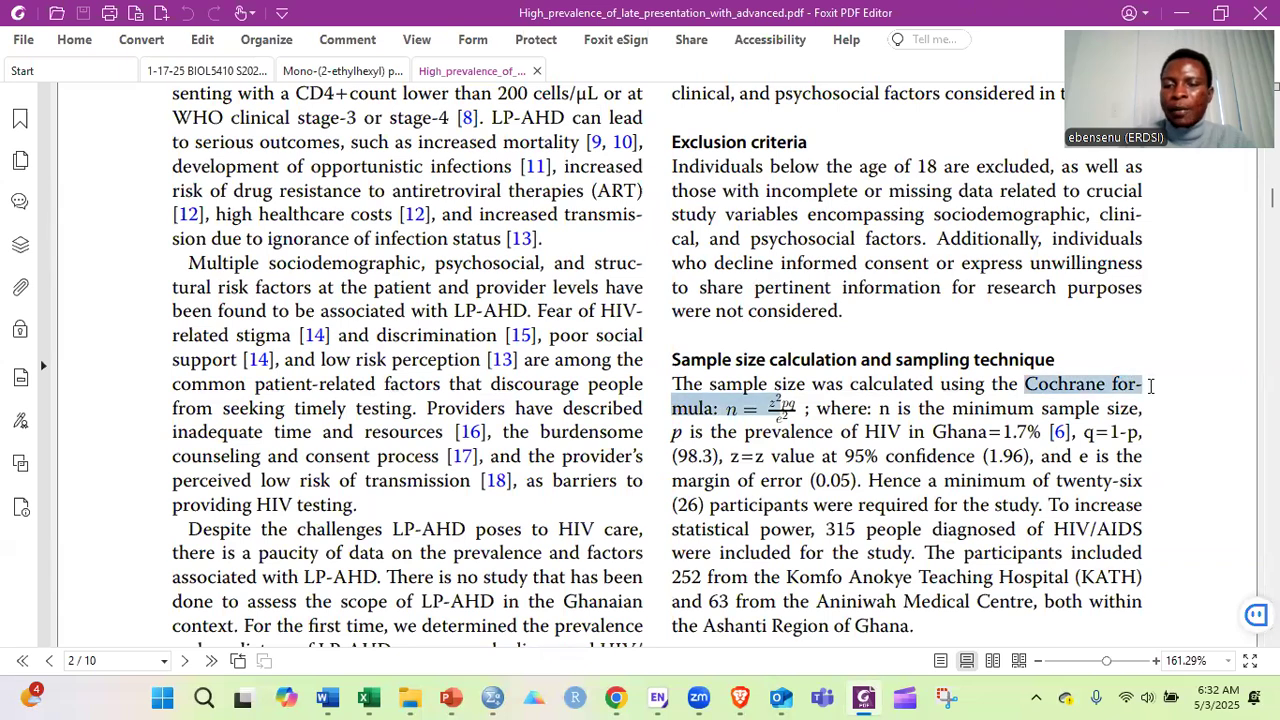
click(1043, 432)
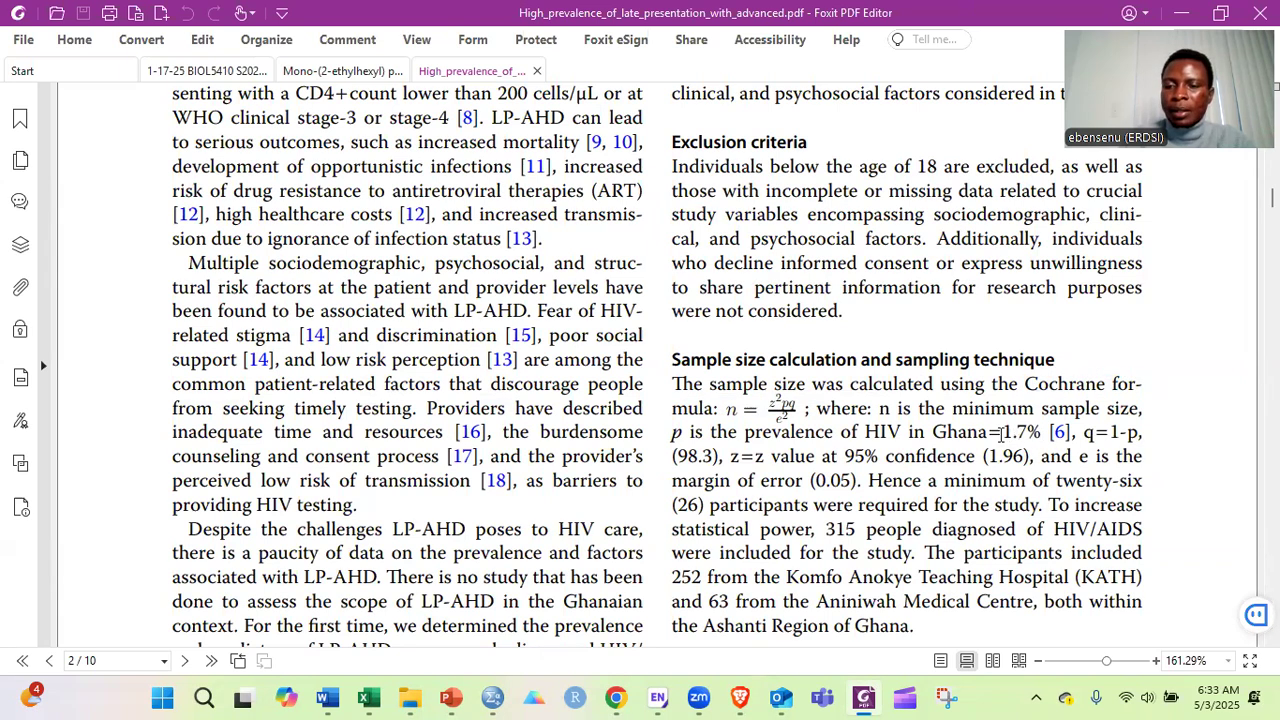
double_click(1002, 433)
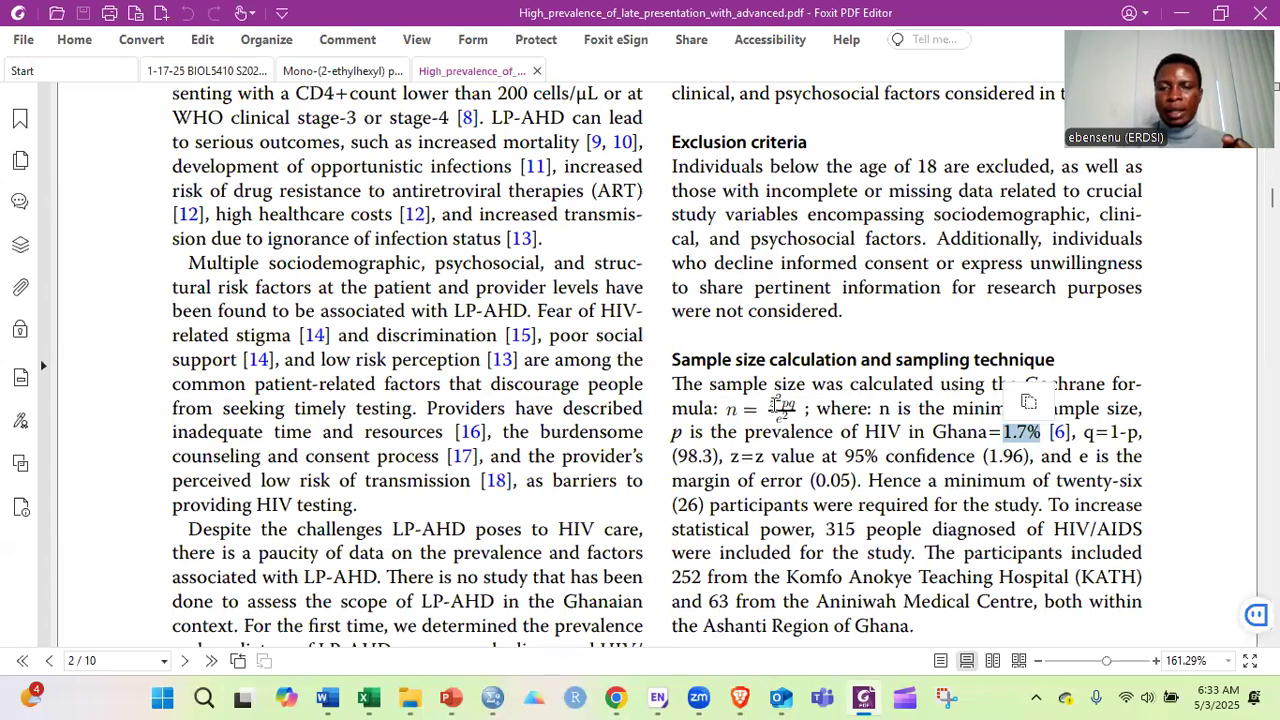
click(785, 404)
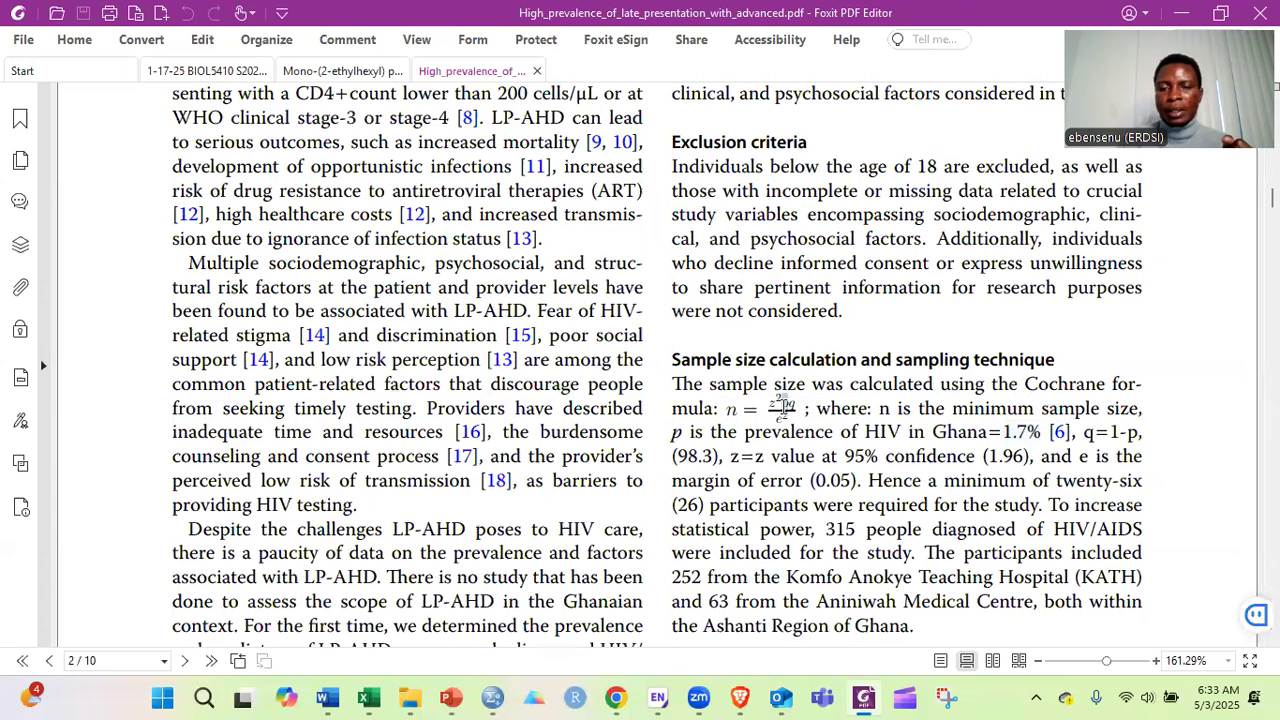
drag(783, 415, 775, 420)
click(777, 419)
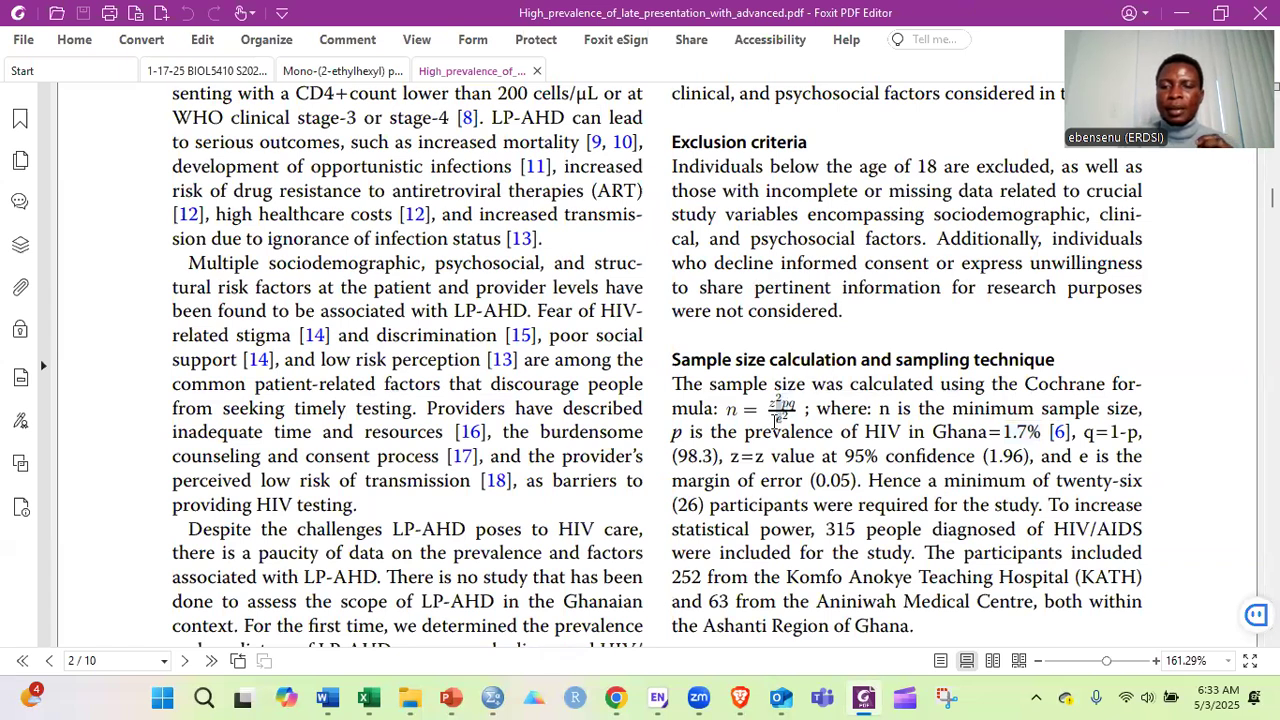
double_click(773, 425)
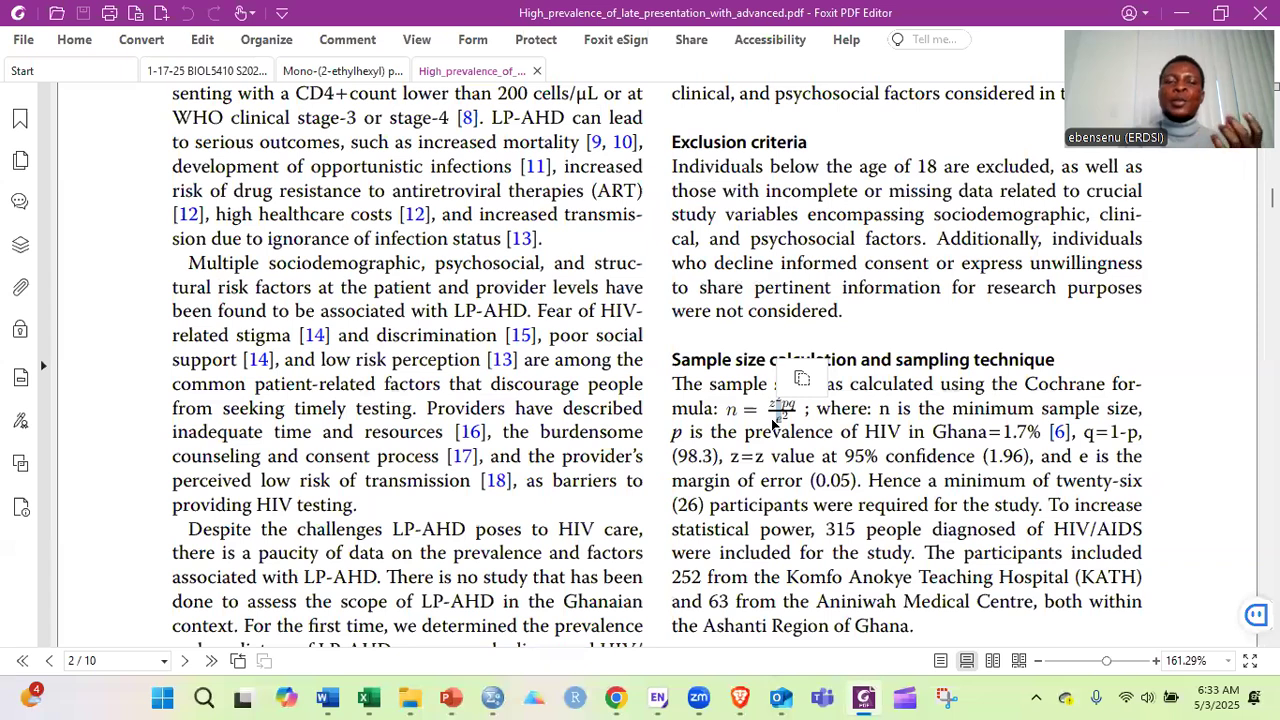
click(716, 355)
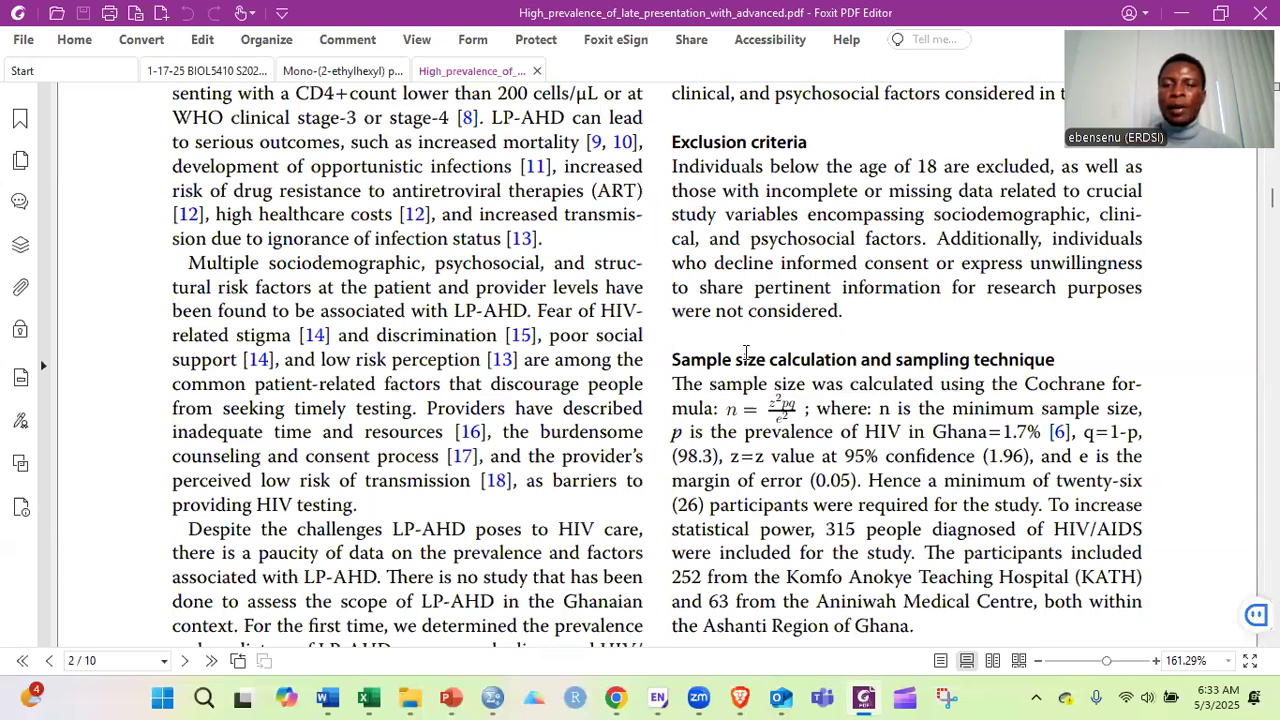
Return to the start of Materials and methods on page 2, at "Study design and study site".
scroll(768, 333, up, 4)
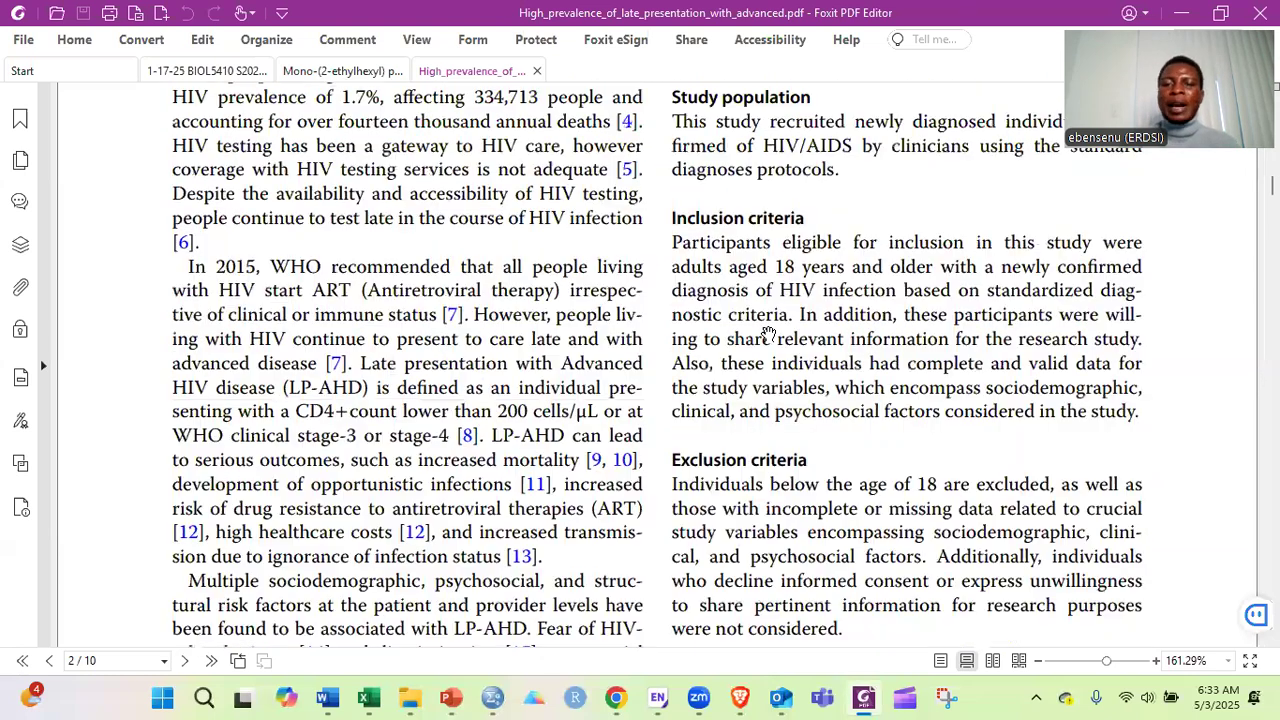
scroll(768, 333, up, 3)
scroll(768, 333, up, 2)
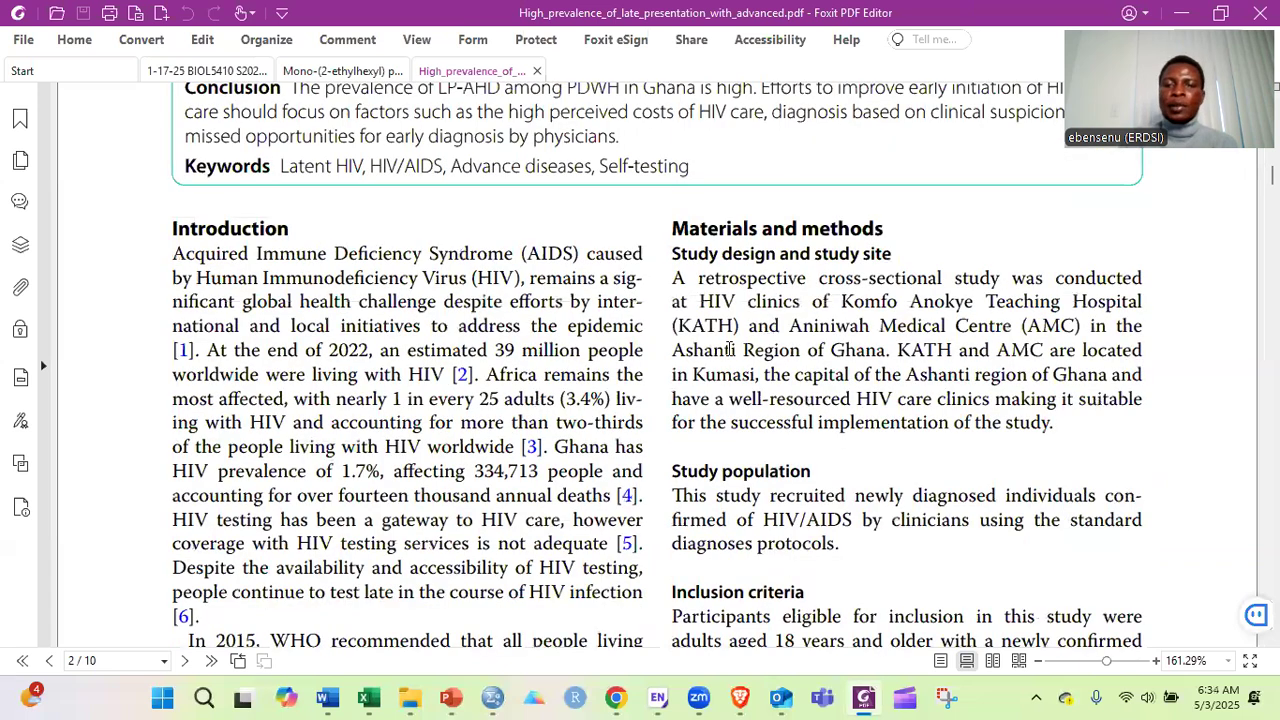
scroll(746, 345, up, 1)
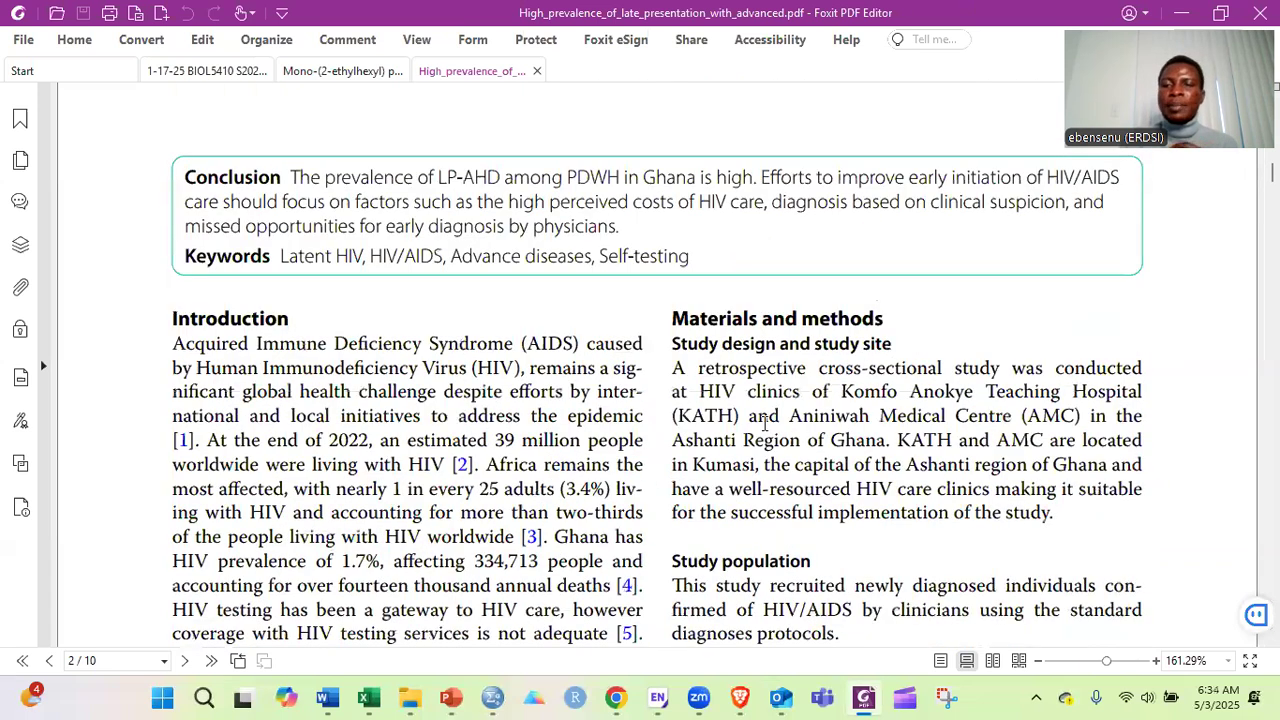
Return to the sample size section on page 2 and mark the words "sampling technique" in its heading.
scroll(765, 424, down, 9)
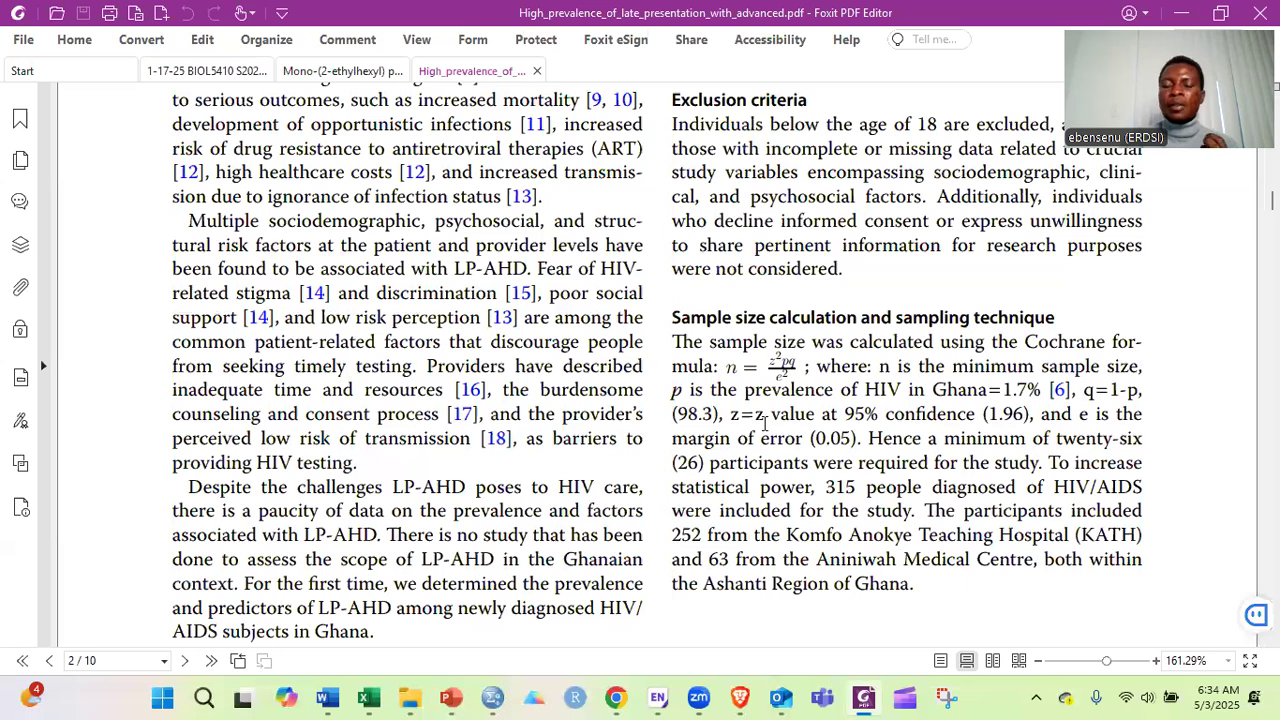
scroll(765, 424, down, 1)
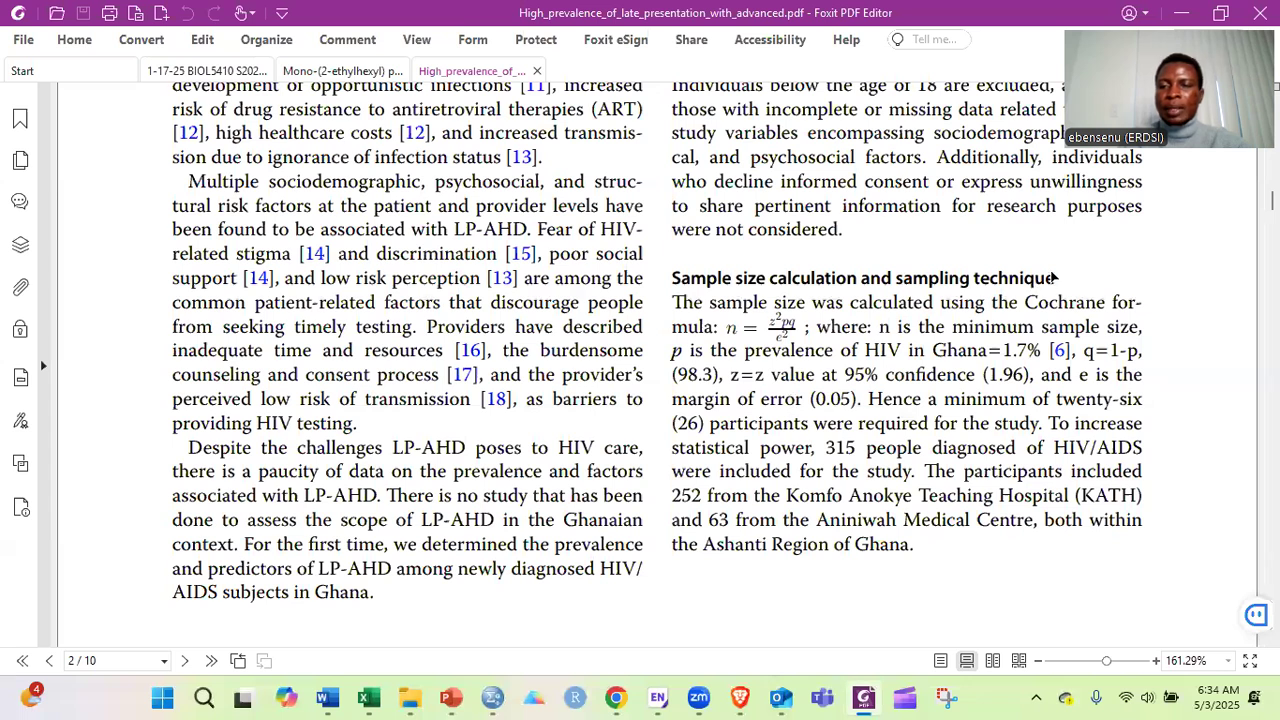
drag(1052, 278, 902, 279)
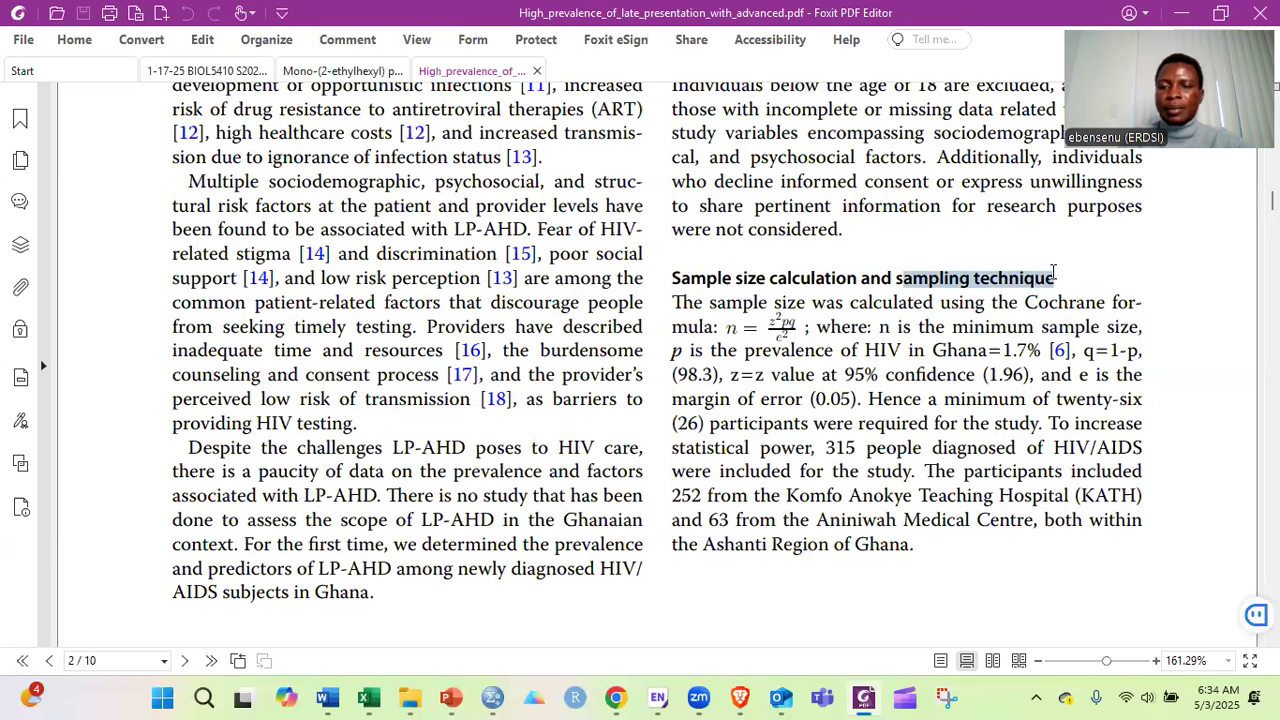
click(1053, 272)
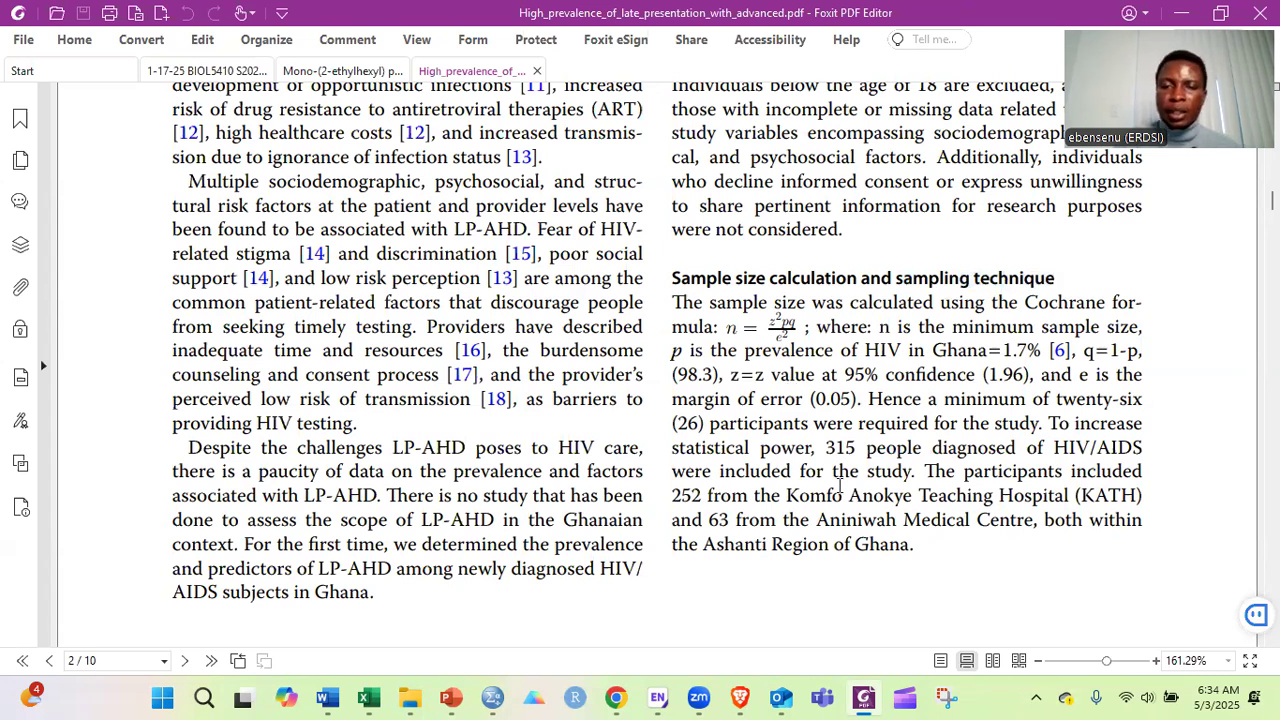
Read "Ethical consideration" on page 3, marking the ethics committee's name, the approval reference and the written informed consent statement.
scroll(838, 487, down, 2)
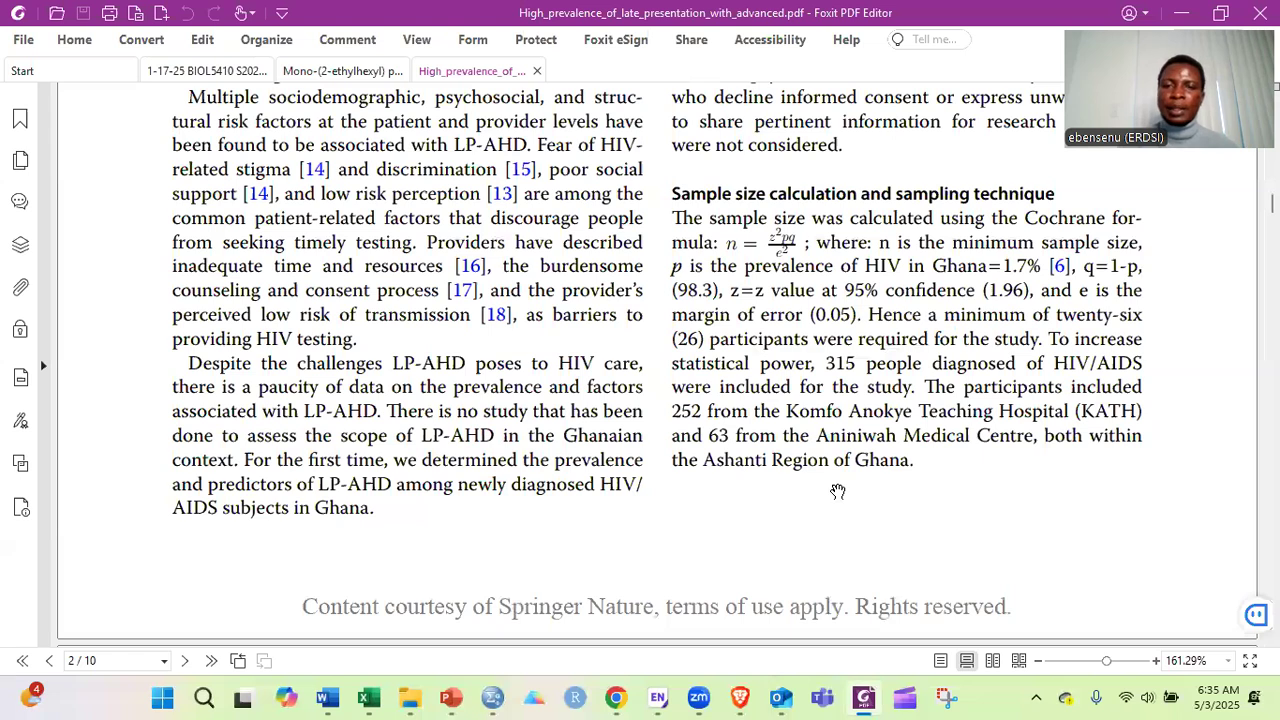
scroll(826, 430, down, 3)
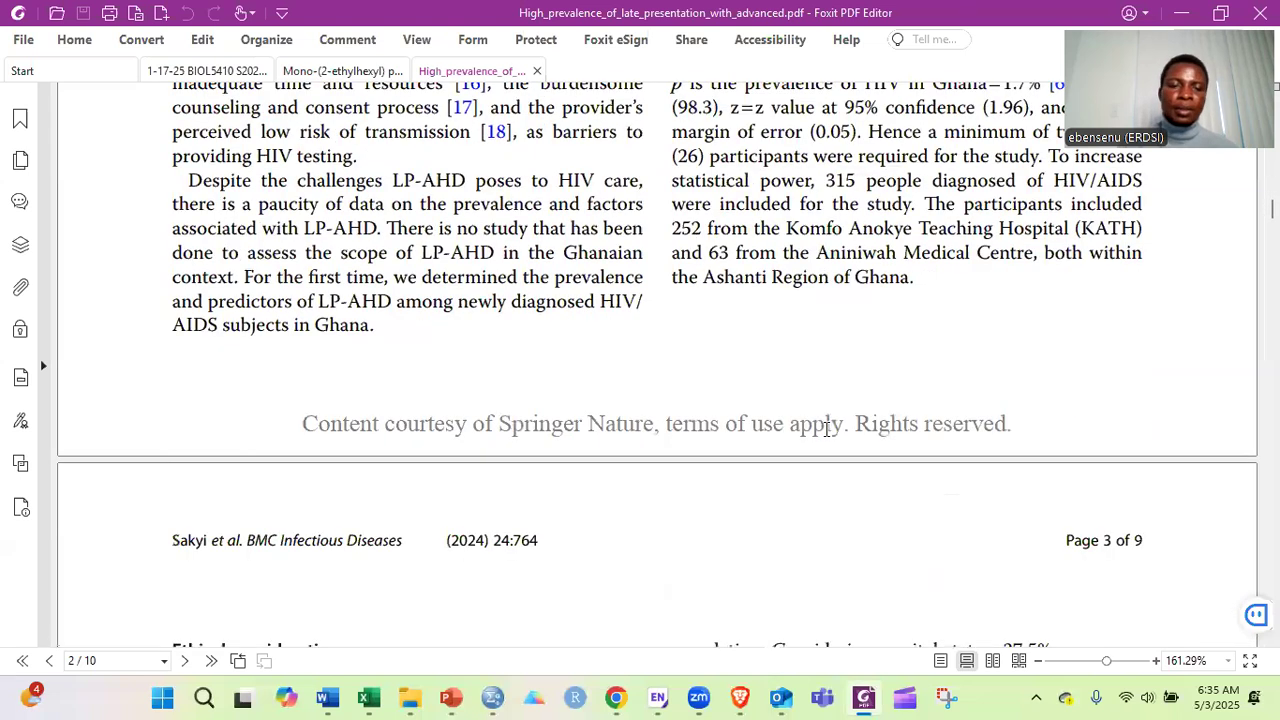
scroll(826, 427, down, 3)
scroll(826, 429, down, 3)
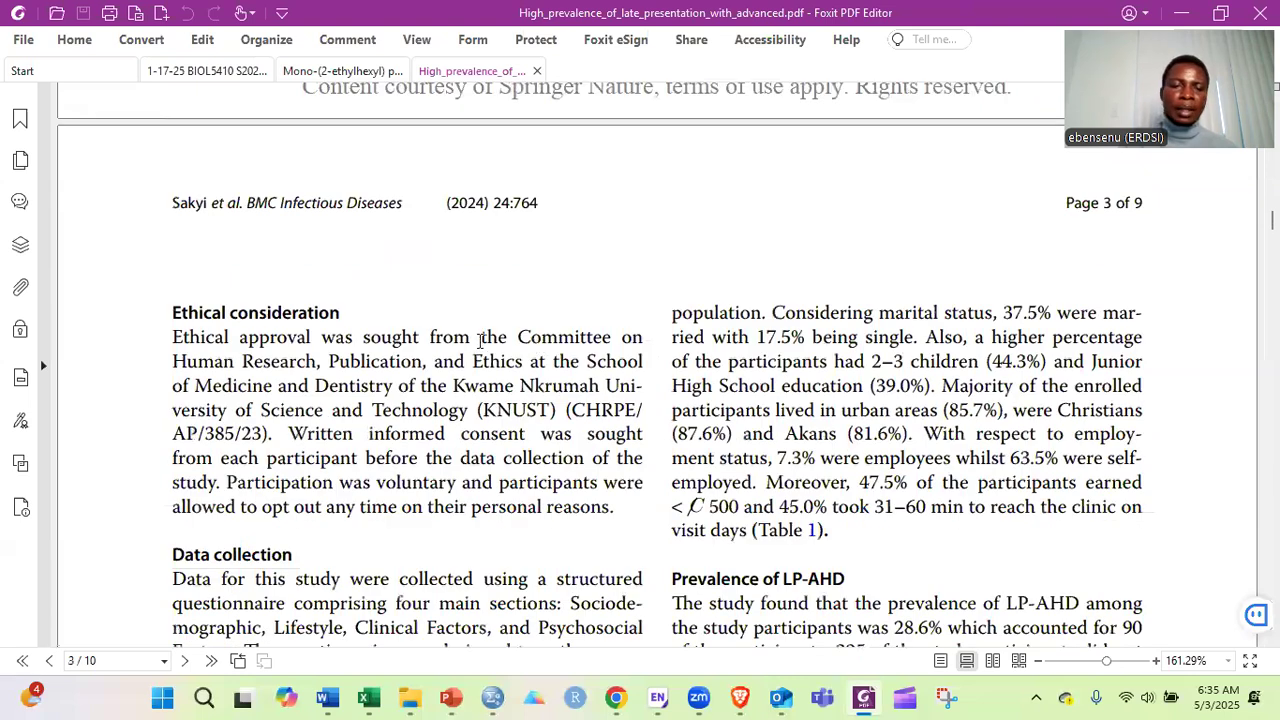
scroll(480, 340, down, 1)
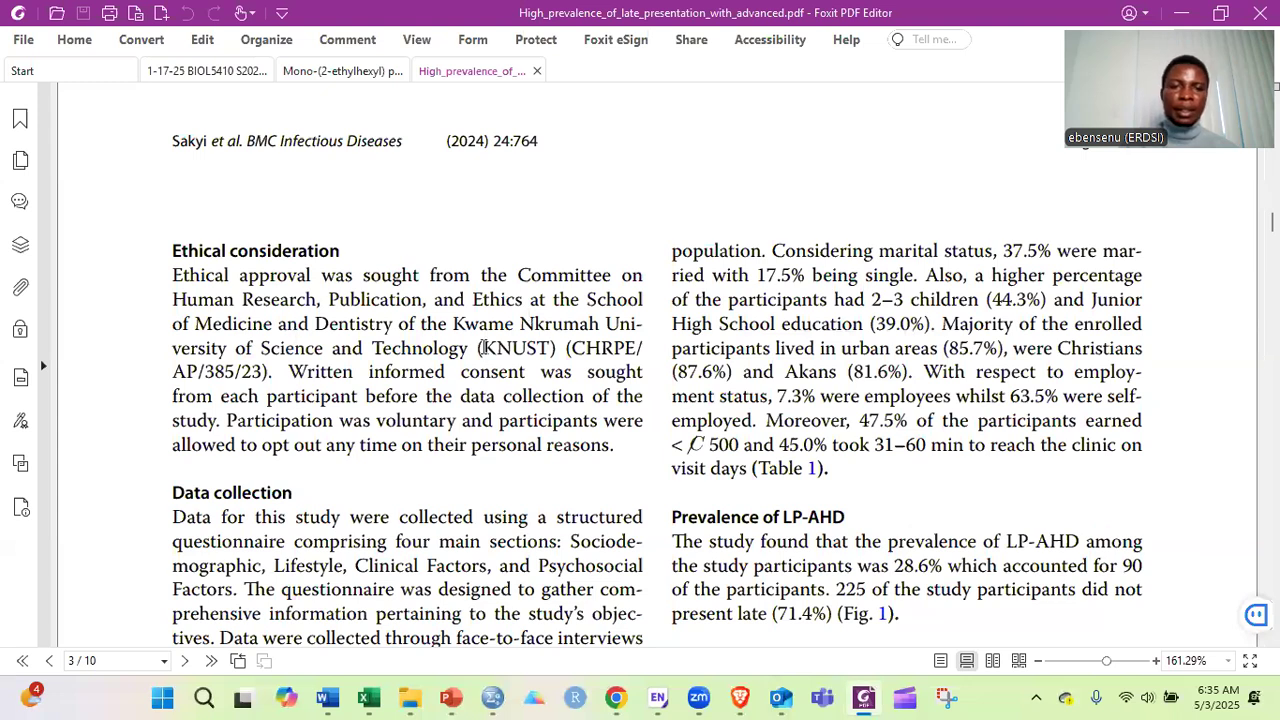
drag(517, 276, 378, 349)
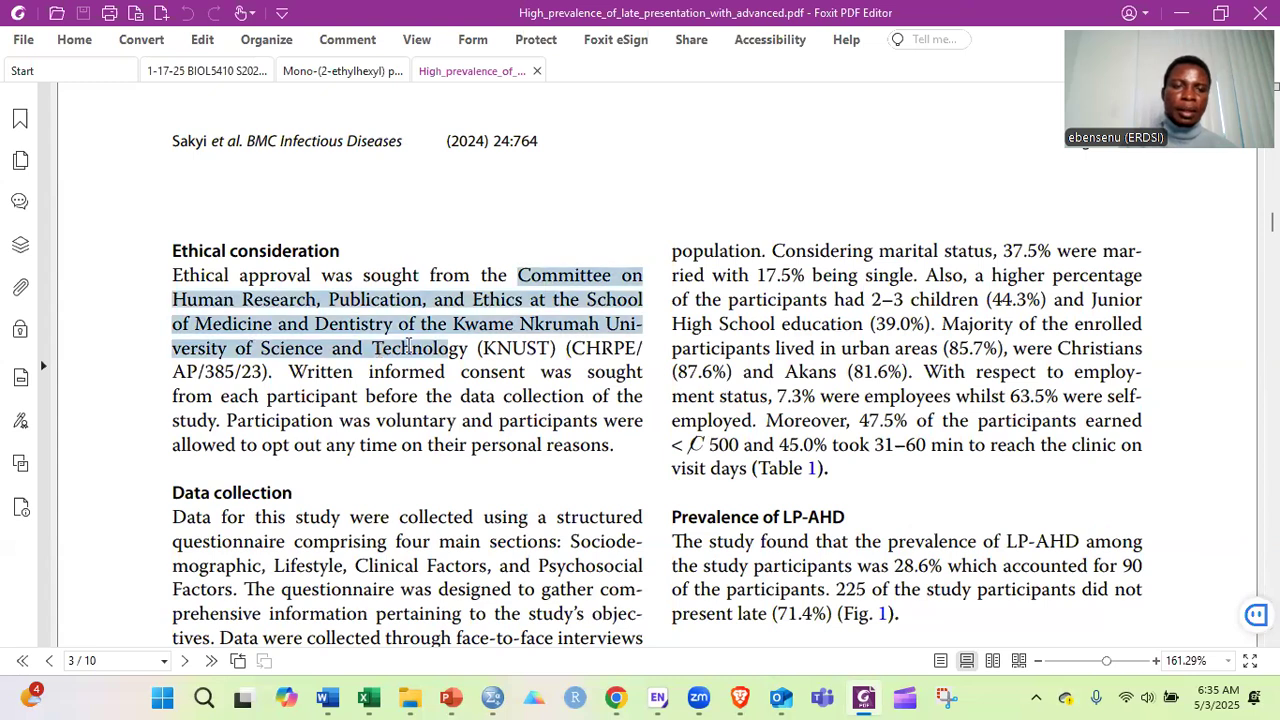
drag(460, 348, 470, 347)
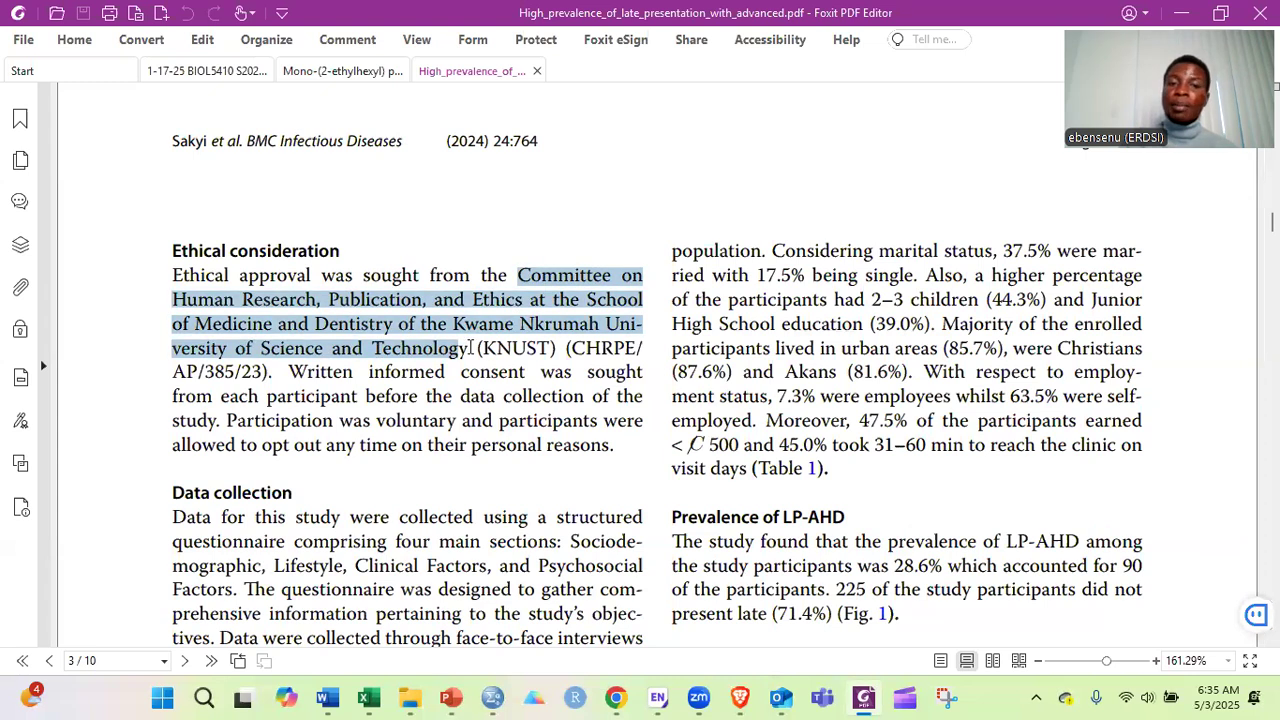
click(500, 348)
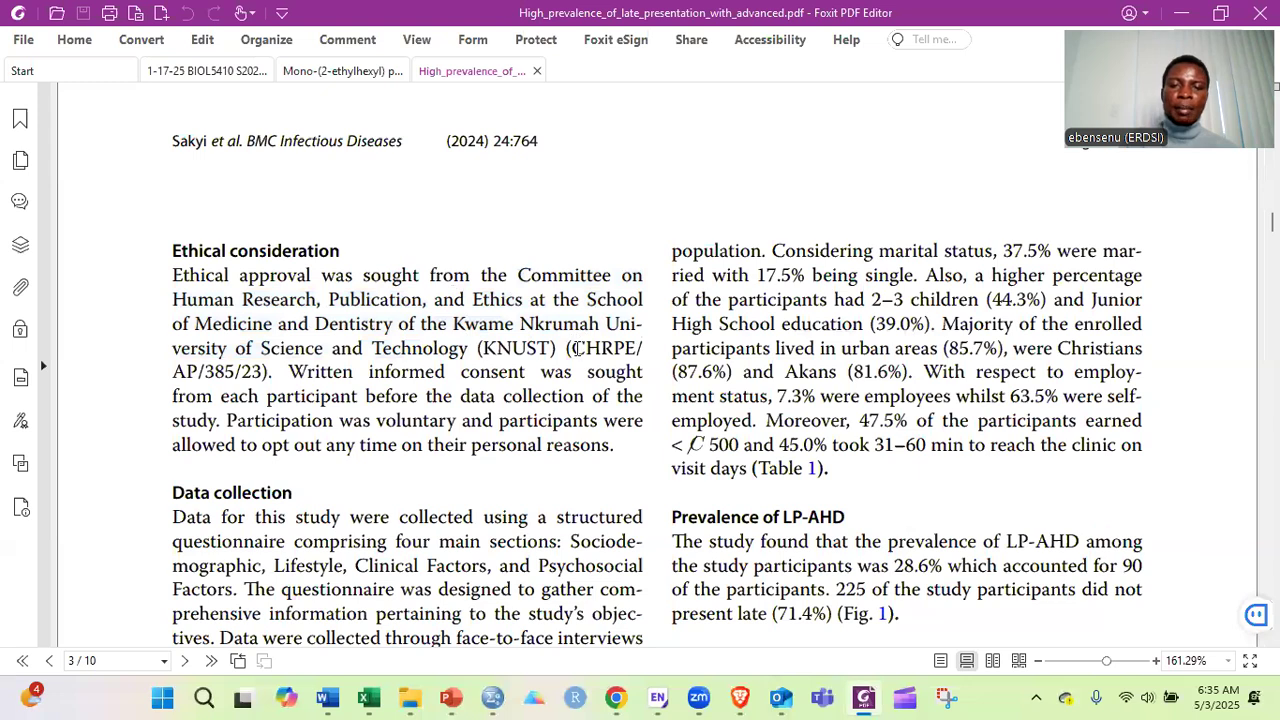
drag(578, 348, 258, 373)
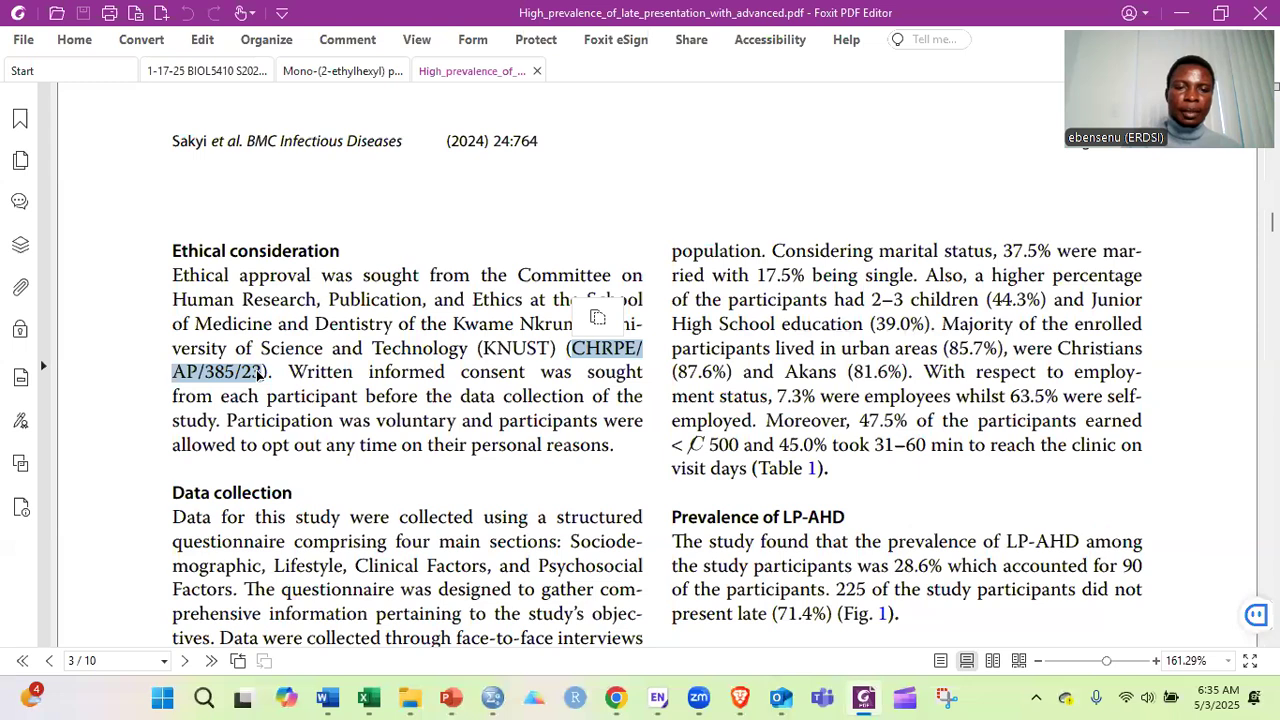
drag(290, 372, 614, 421)
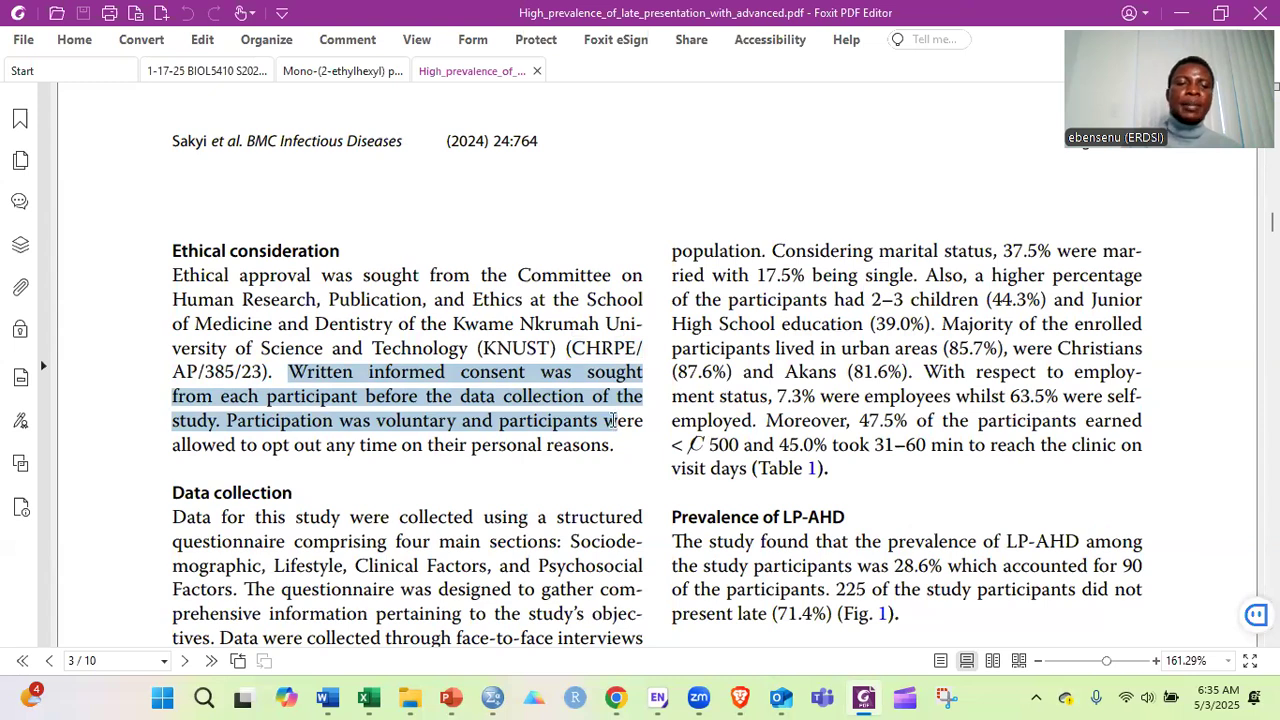
Continue to the "Data collection" section and mark its paragraph about the structured questionnaire.
scroll(613, 421, down, 1)
scroll(613, 421, down, 5)
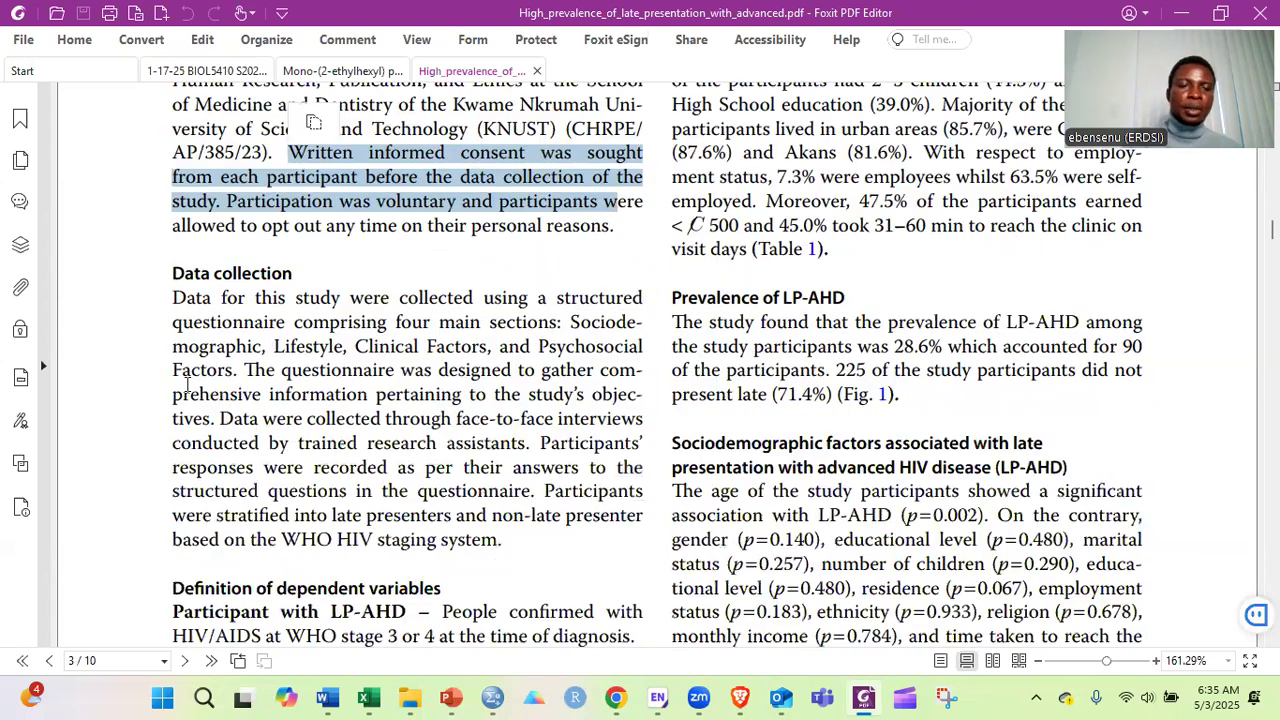
click(165, 341)
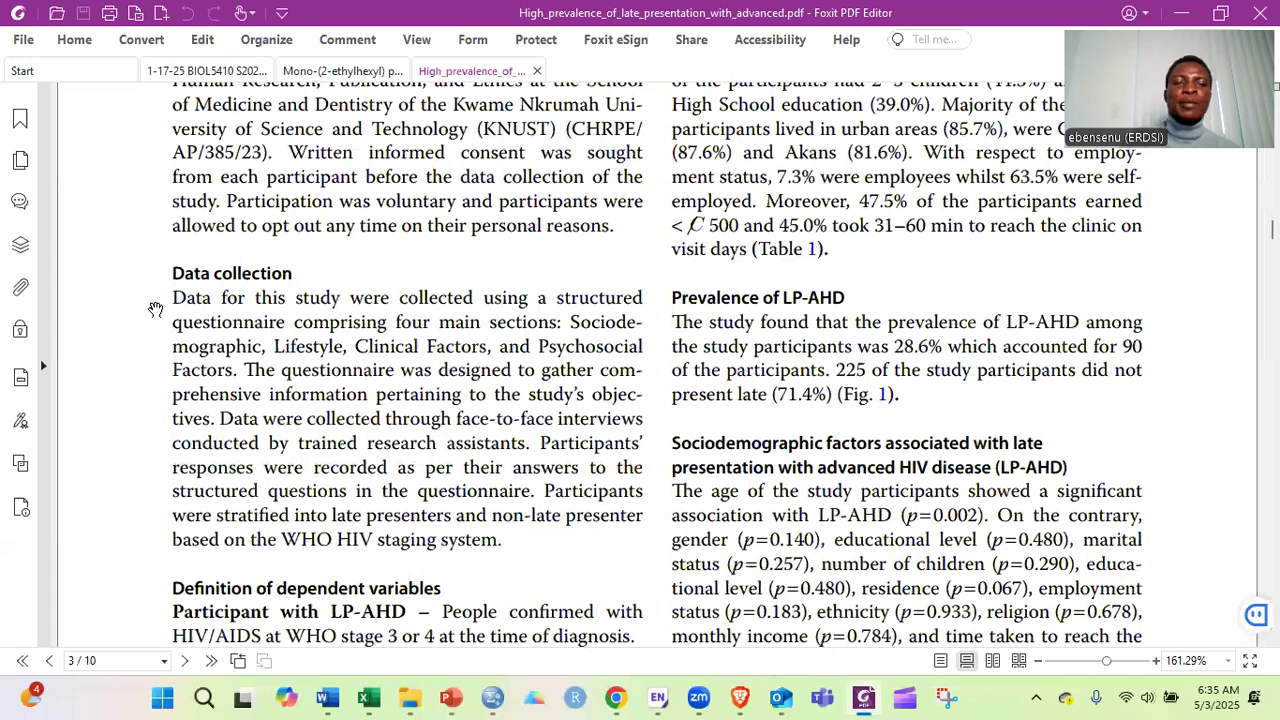
drag(173, 298, 516, 540)
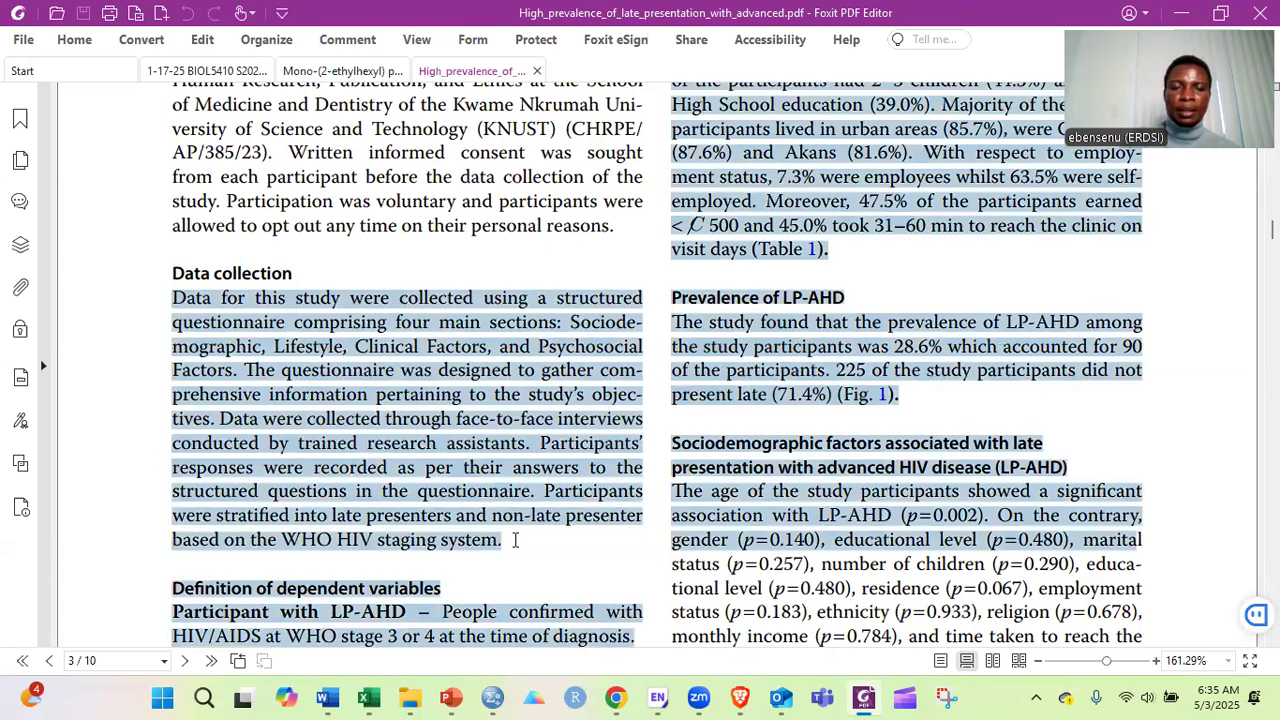
click(343, 382)
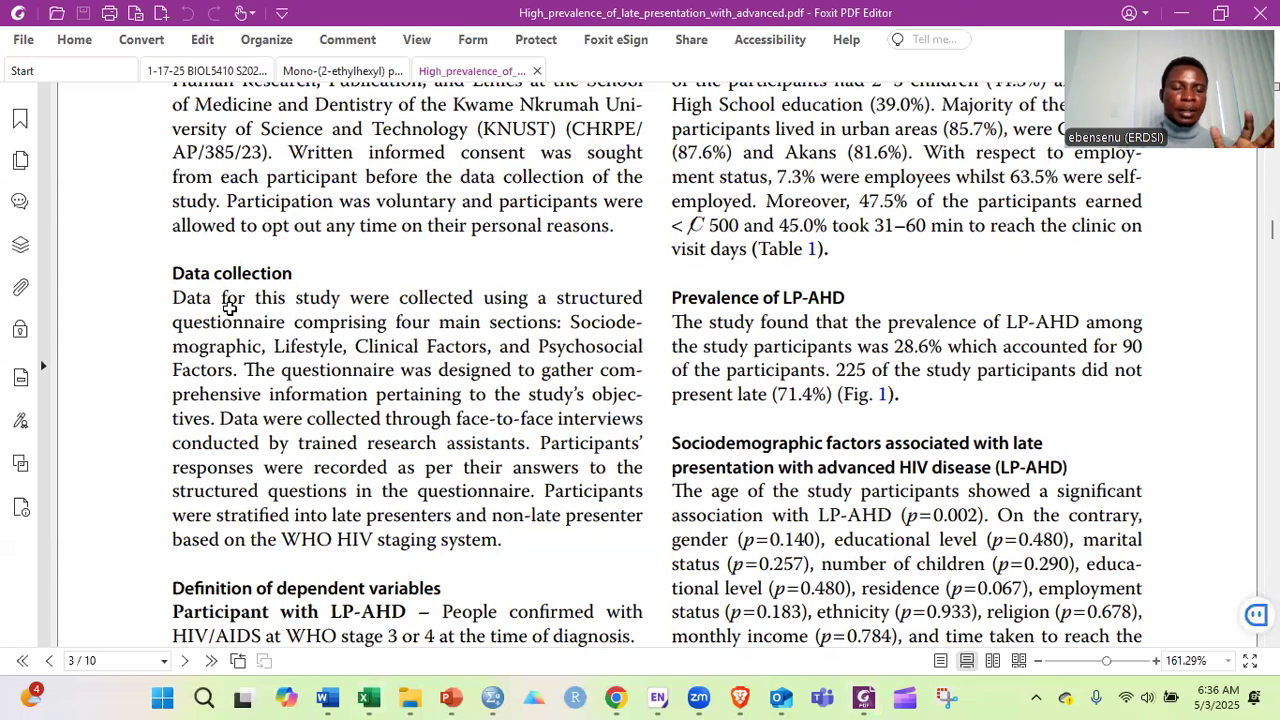
Compare the article's data collection text with the Raw_Data sheet's variable columns in the LPAHD_Data Set workbook in Excel, and return to the article.
key(alt+Tab)
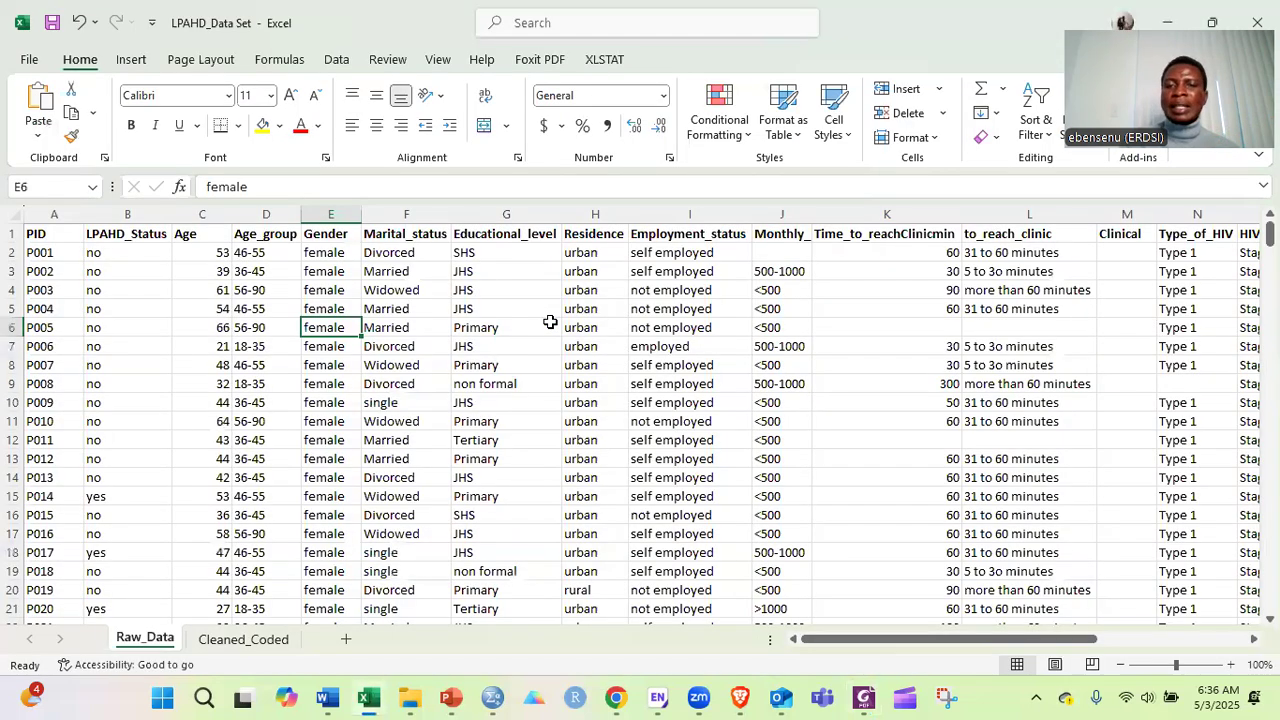
click(550, 322)
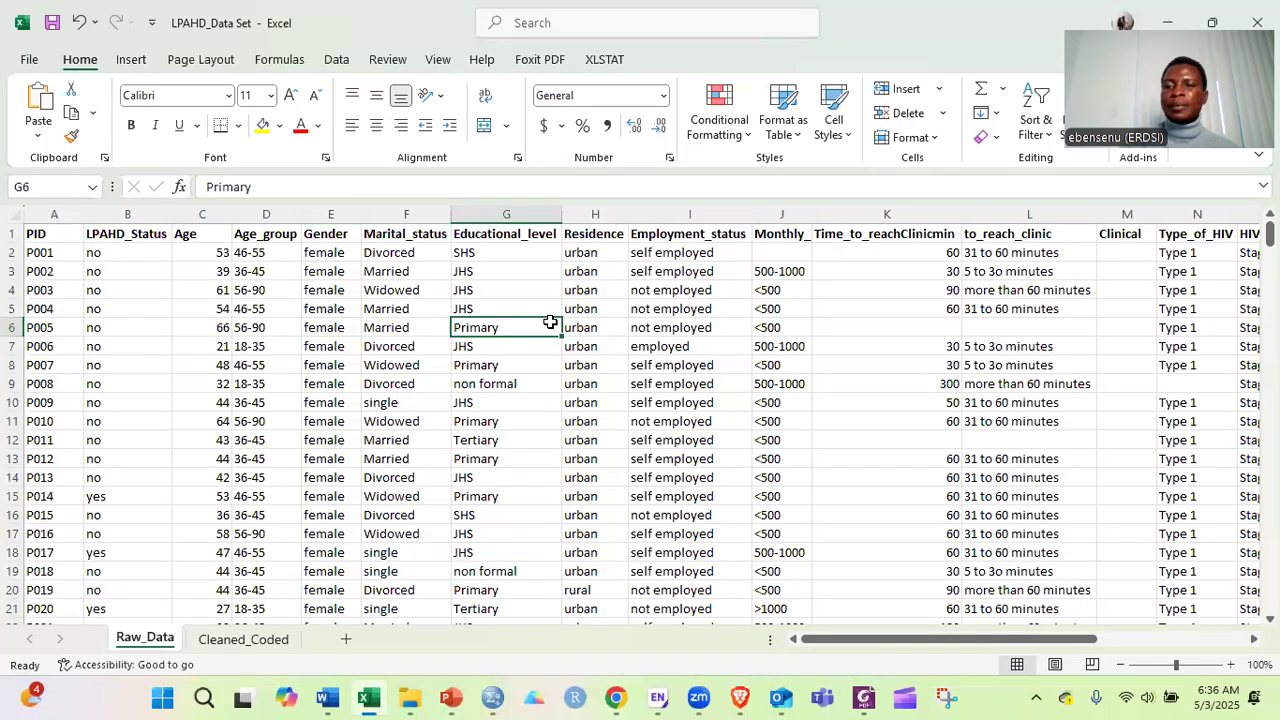
scroll(550, 322, right, 3)
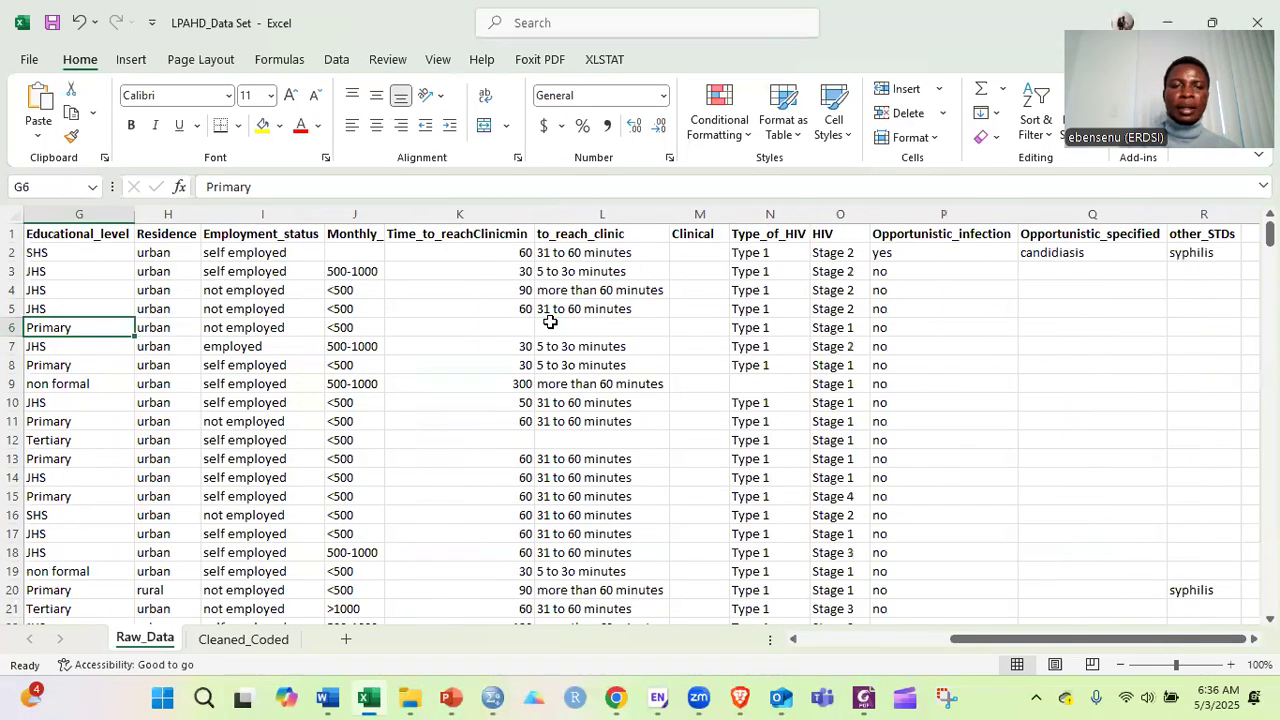
scroll(550, 322, left, 3)
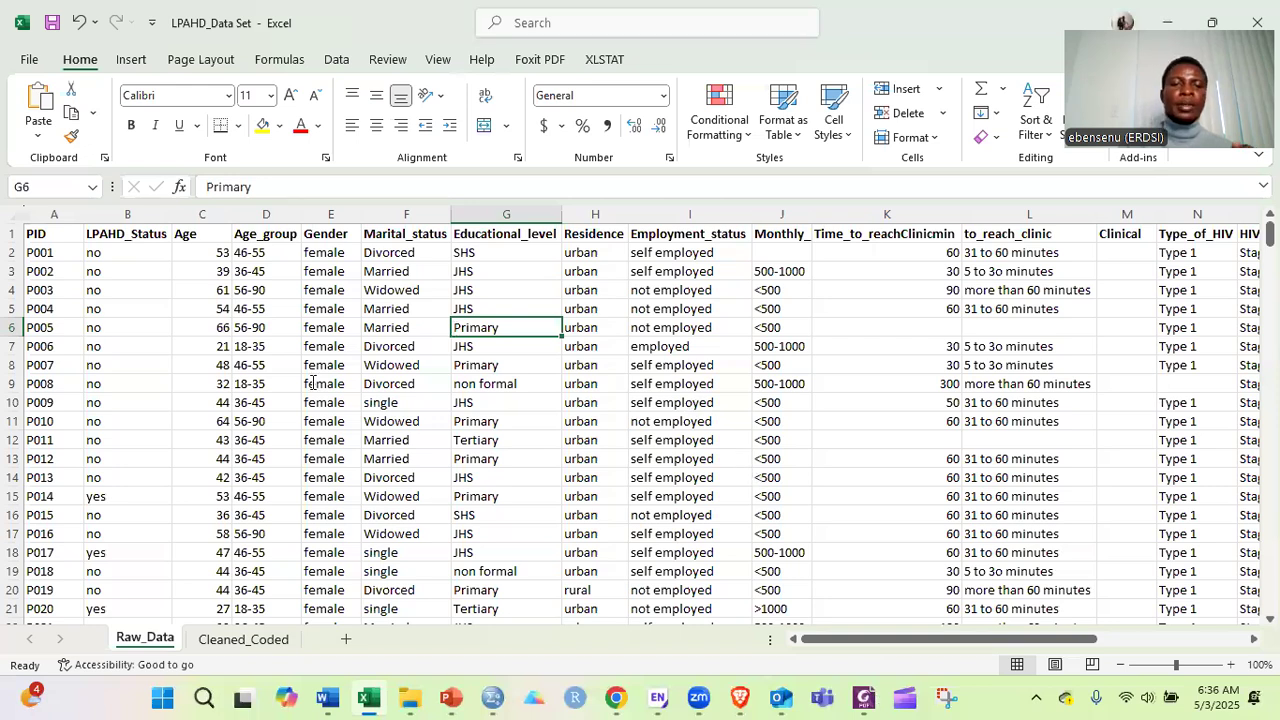
key(alt+Tab)
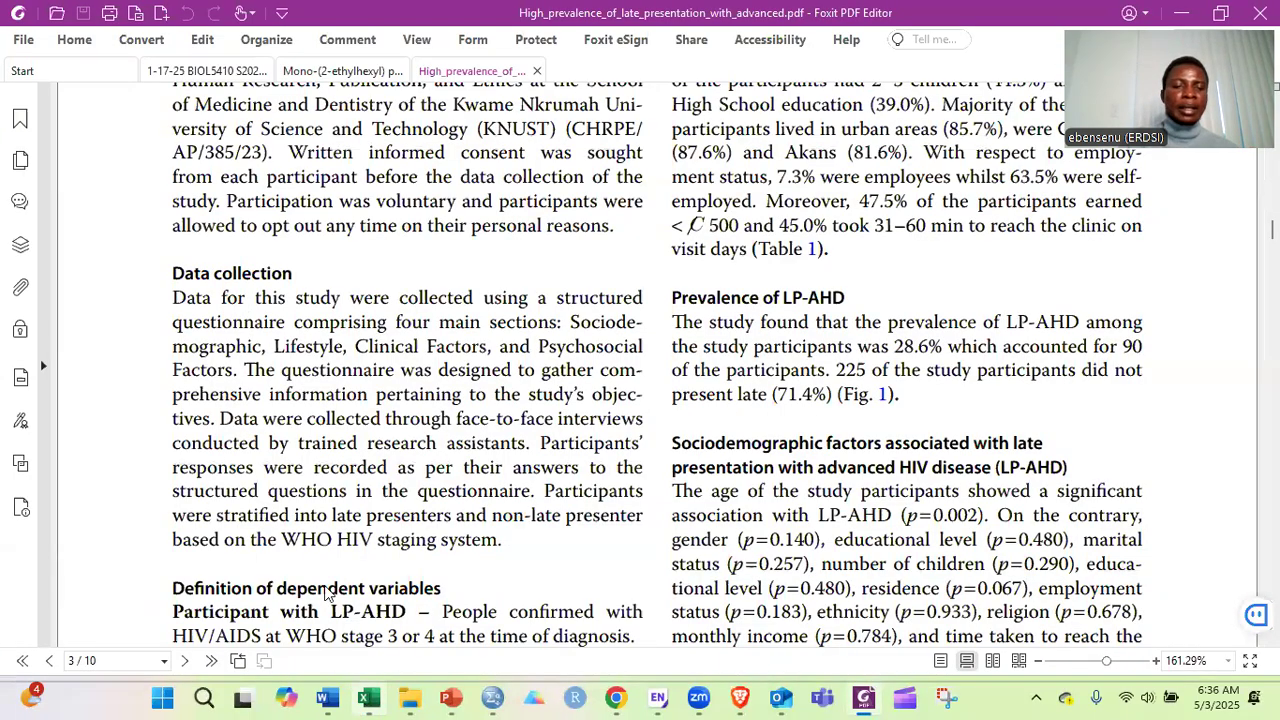
key(alt+Tab)
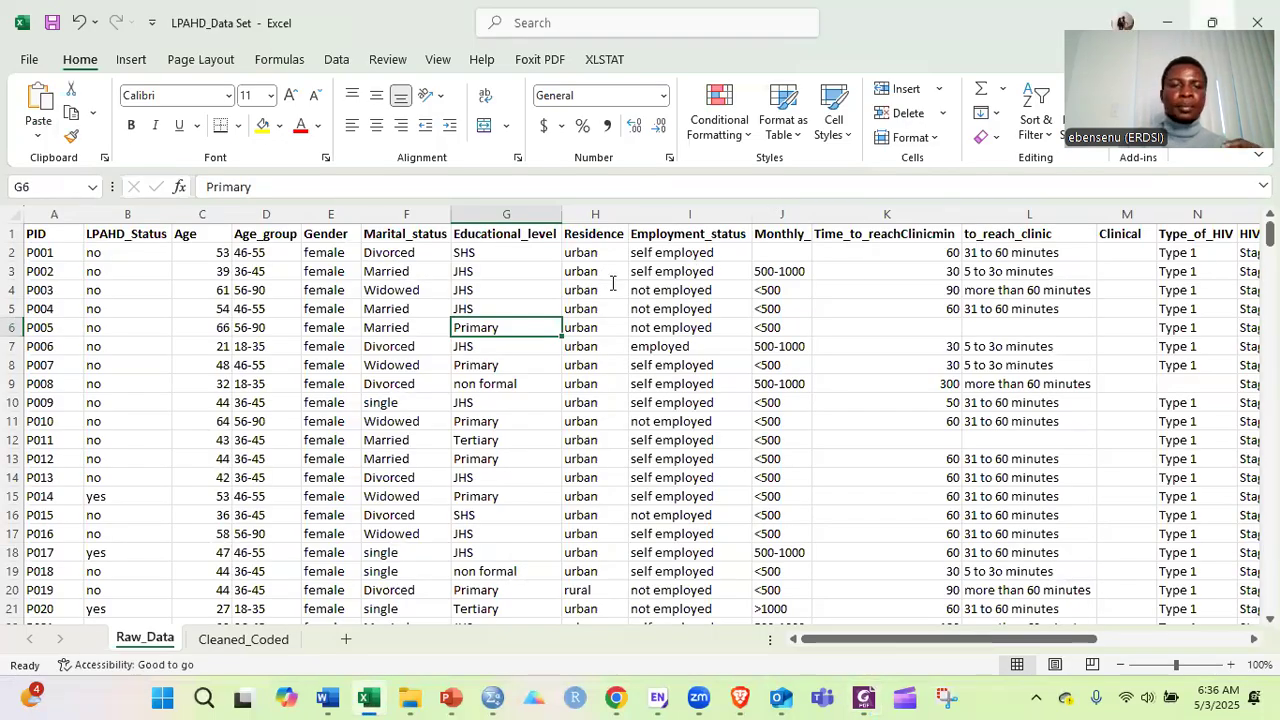
key(alt+Tab)
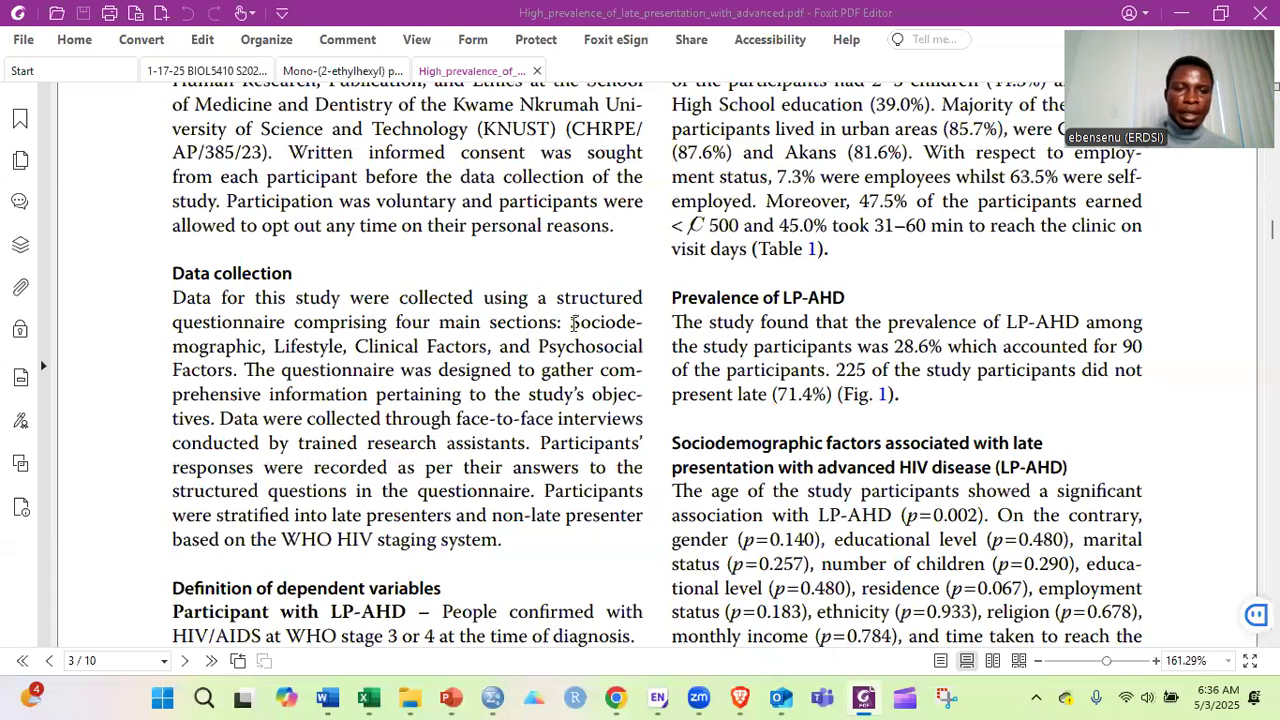
Mark the questionnaire sections "Sociodemographic" and "Clinical Factors" in turn in the Data collection paragraph.
drag(573, 322, 269, 348)
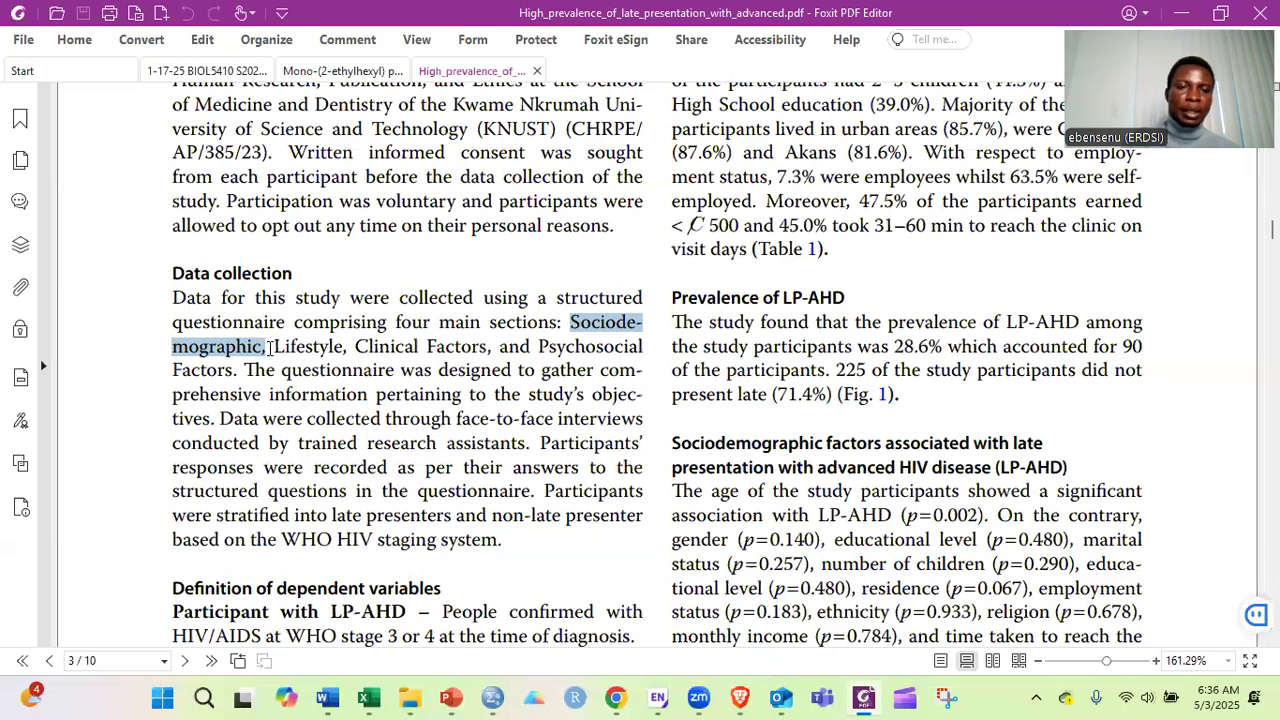
click(364, 347)
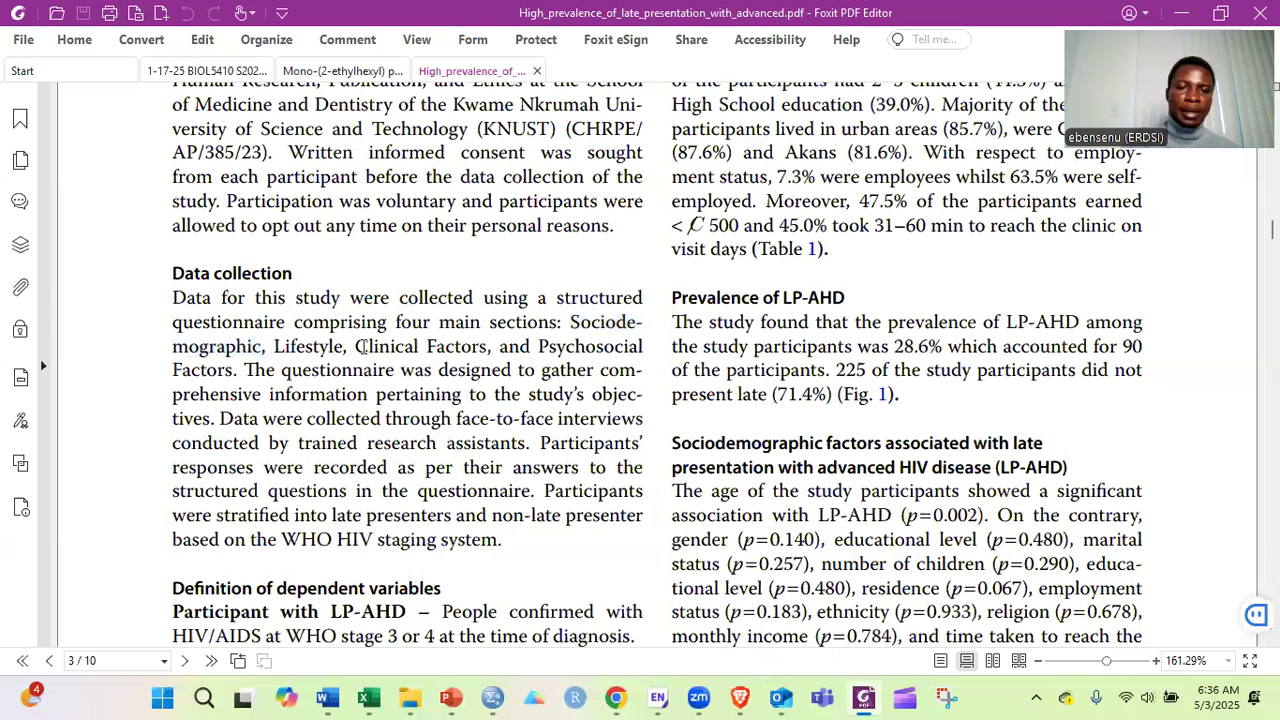
shift+click(492, 346)
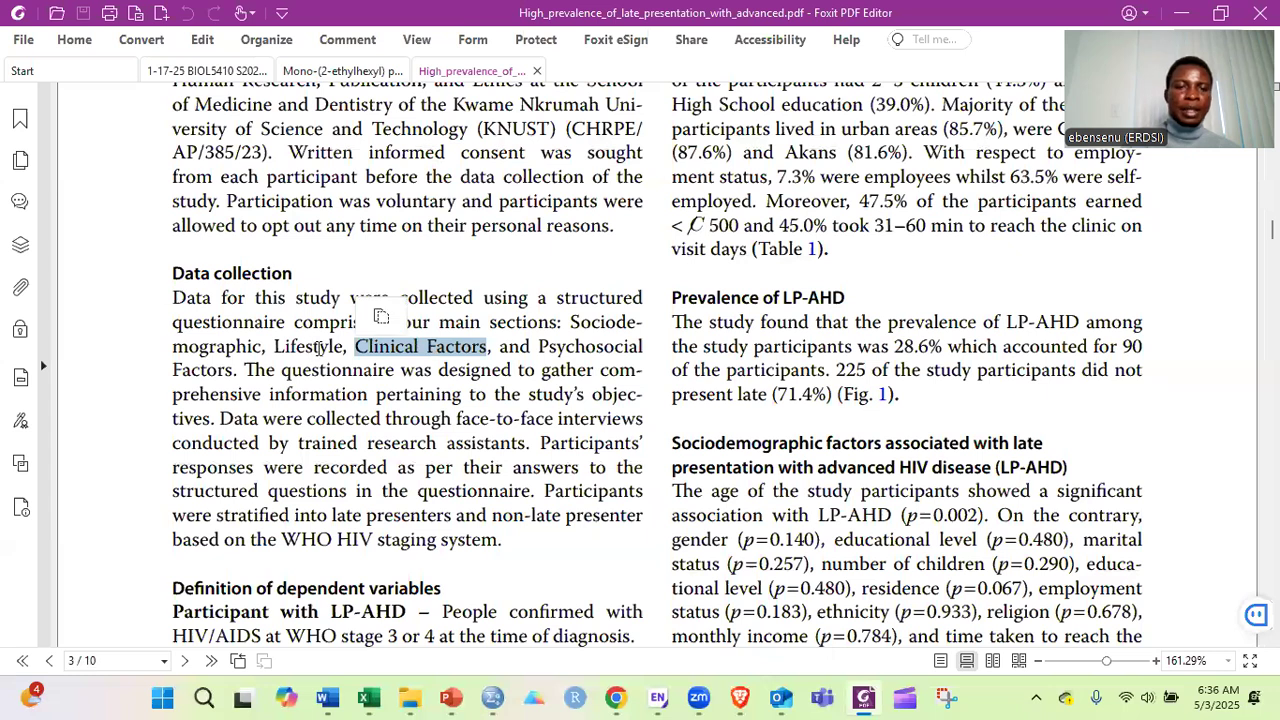
click(422, 325)
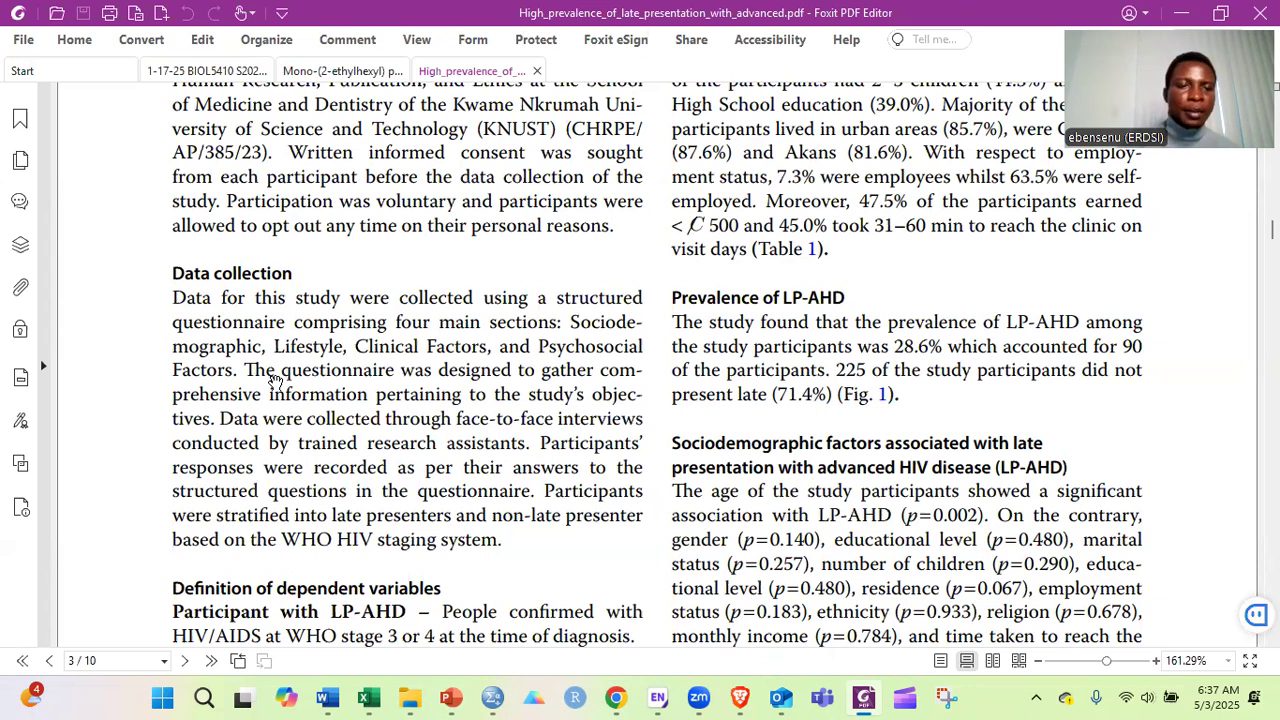
Examine "Definition of dependent variables", marking "LP-AHD" and reading the definitions of participants with and without it.
scroll(277, 376, down, 3)
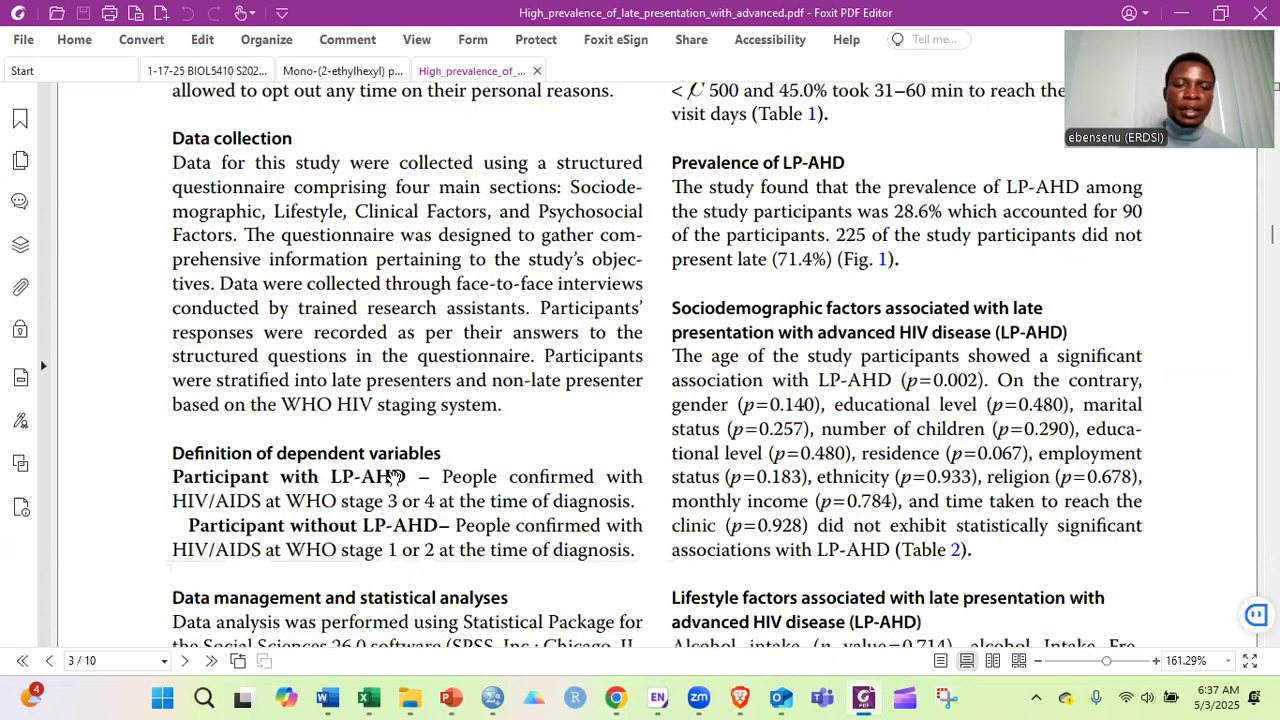
double_click(332, 461)
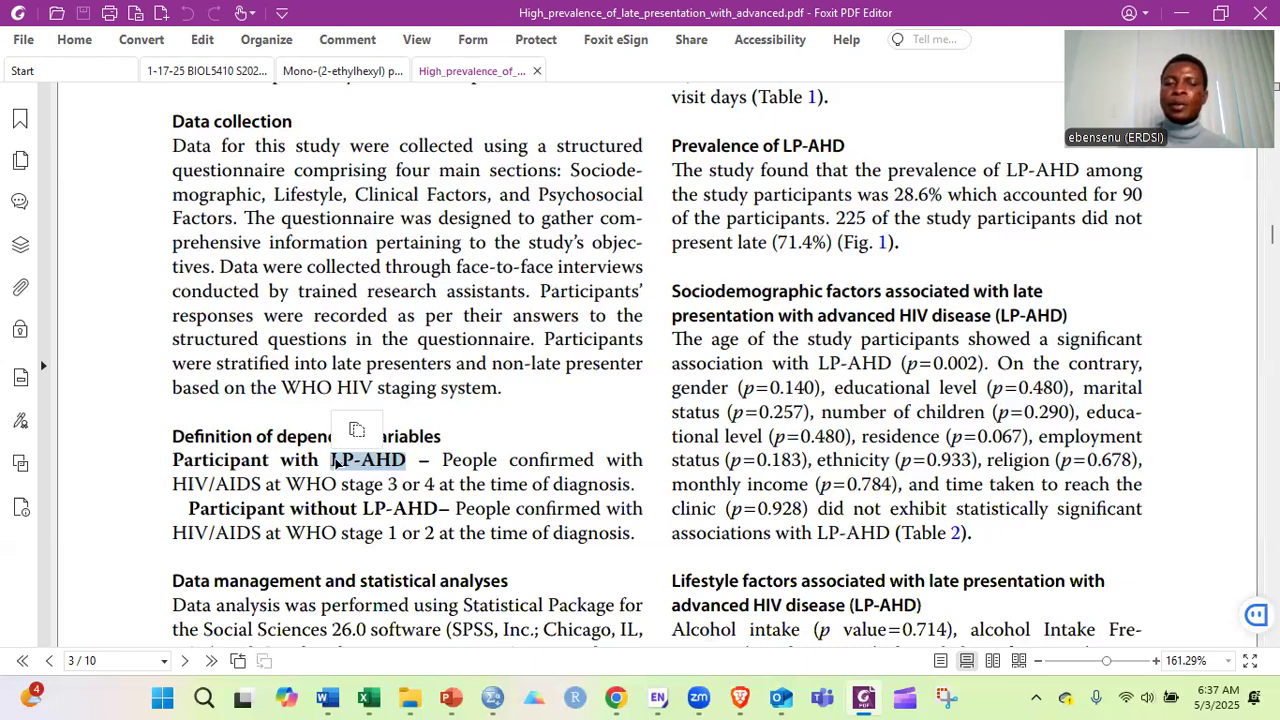
click(449, 455)
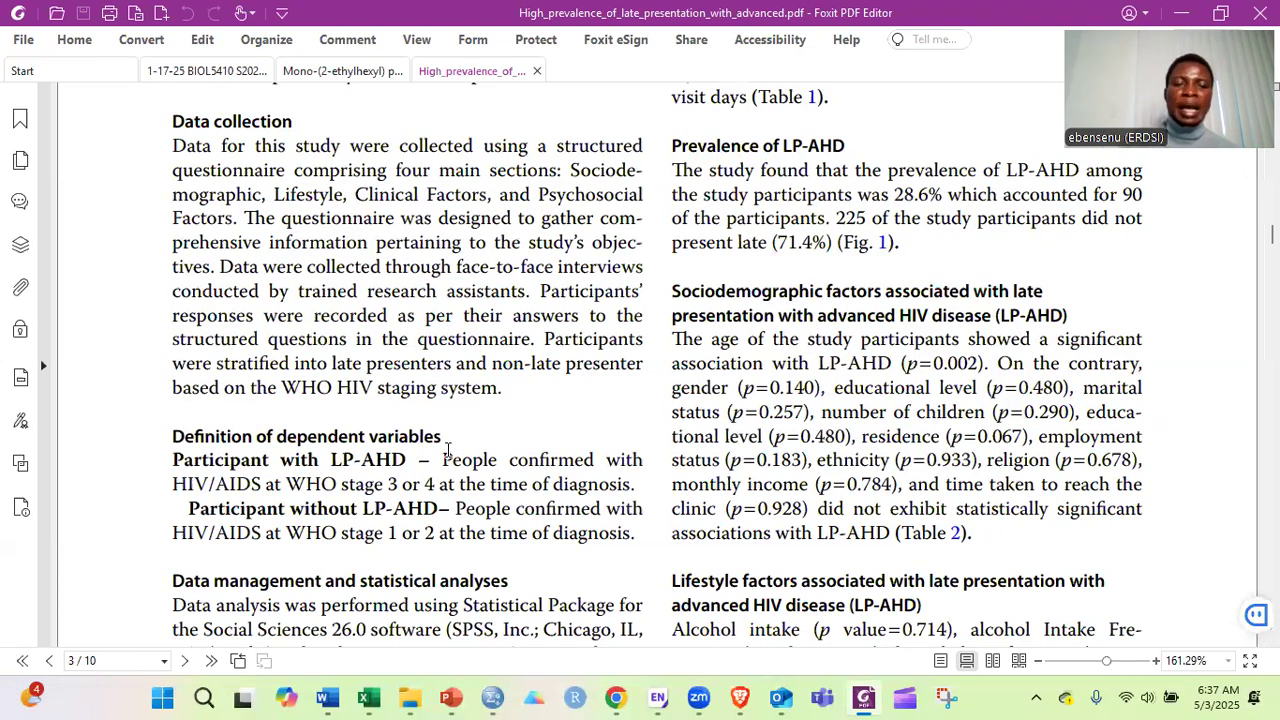
scroll(447, 449, down, 1)
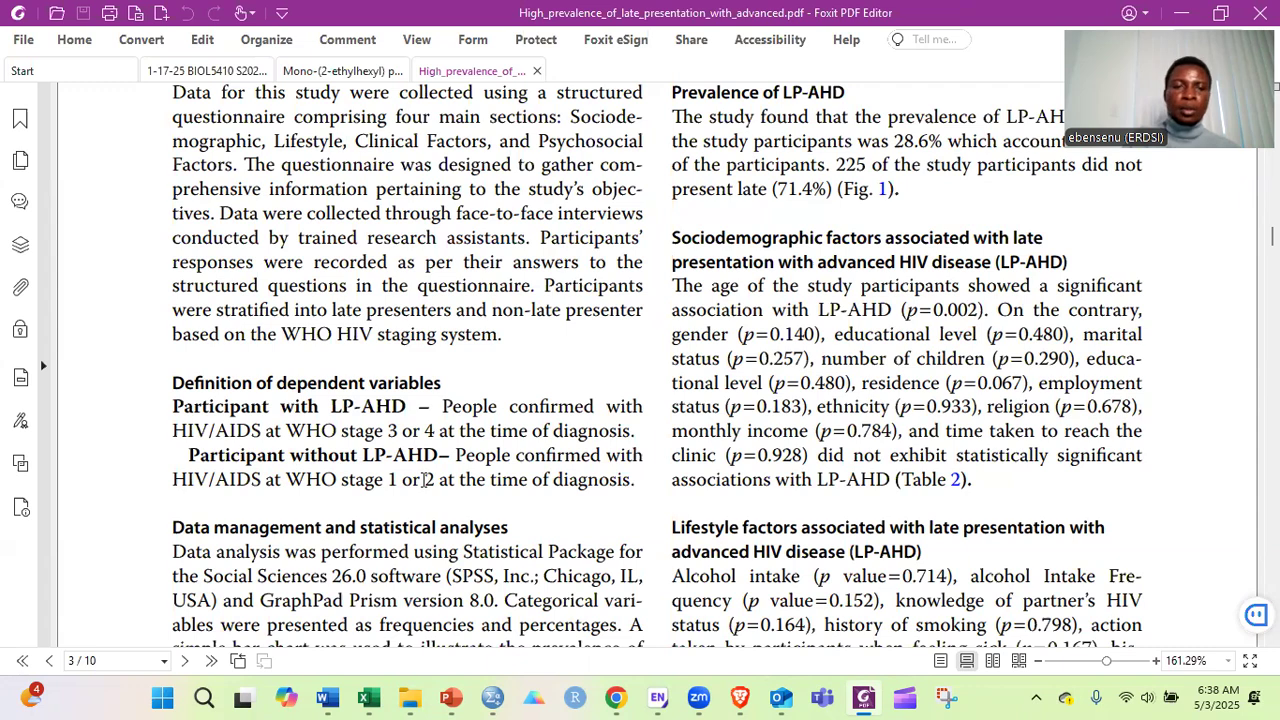
Skim "Data management and statistical analyses" and go back up to "Ethical consideration" on page 3.
scroll(424, 480, down, 3)
scroll(424, 480, down, 1)
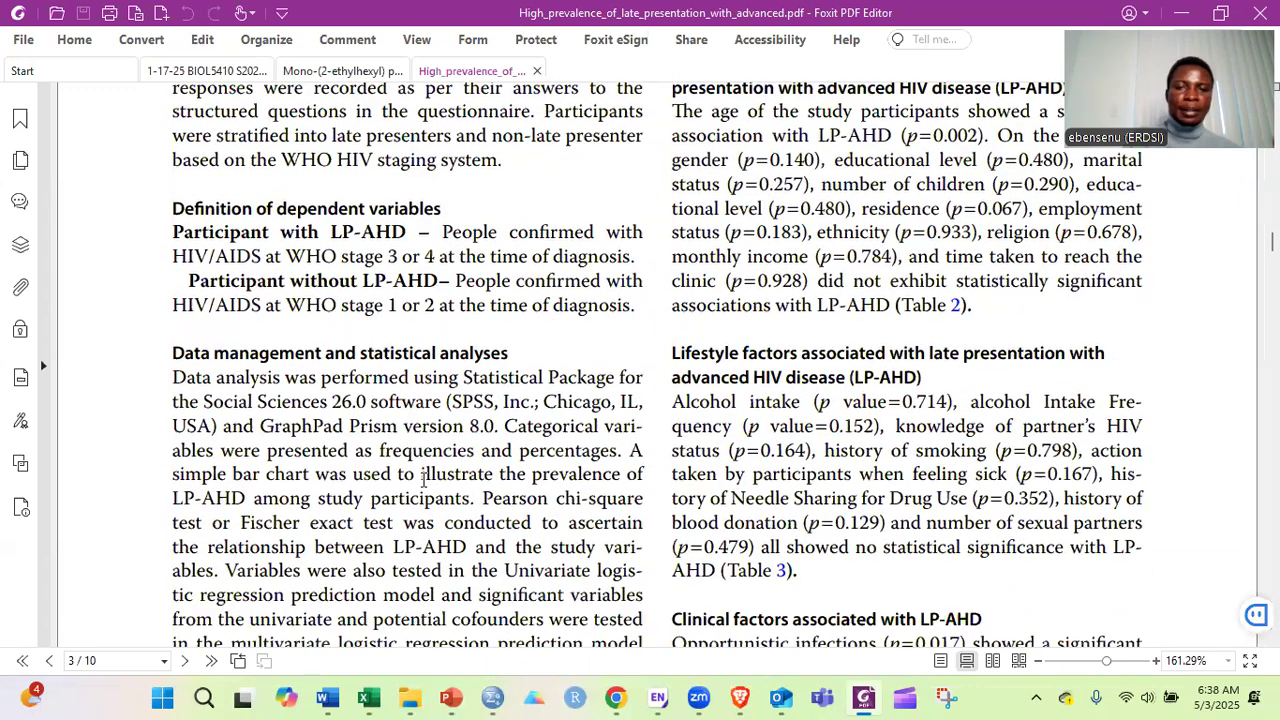
scroll(424, 480, down, 3)
scroll(424, 480, up, 10)
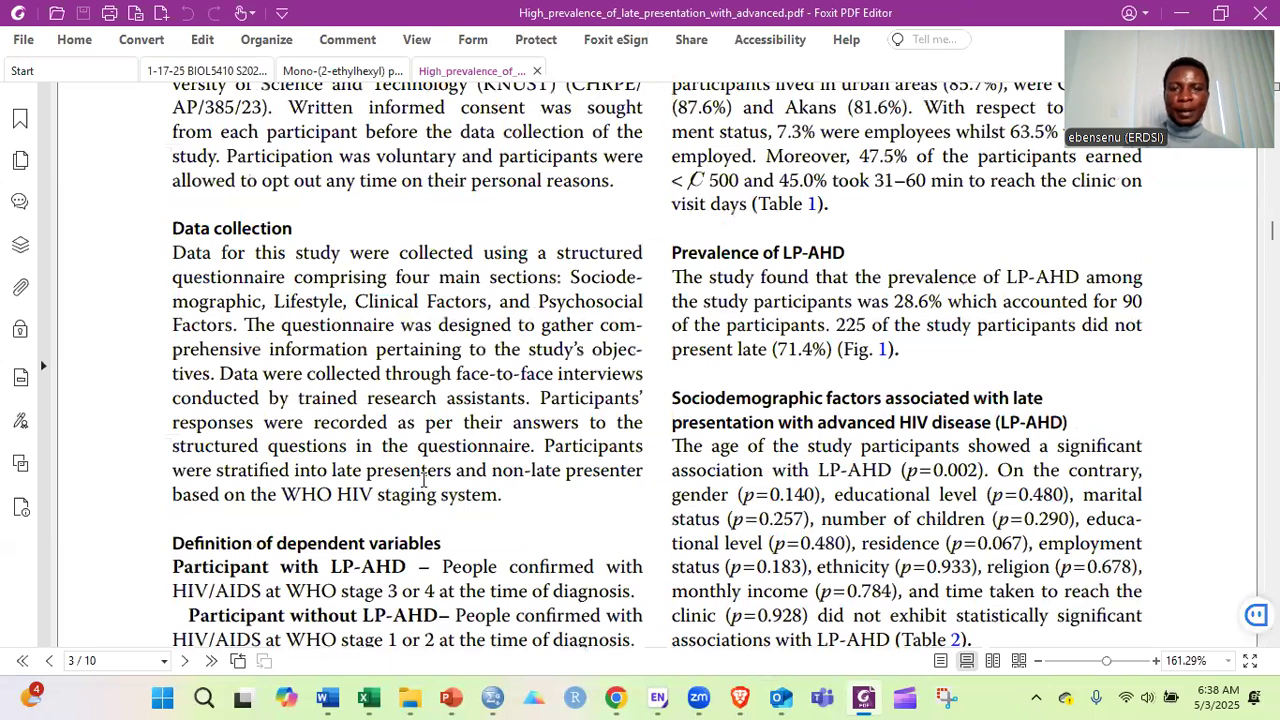
scroll(424, 480, up, 4)
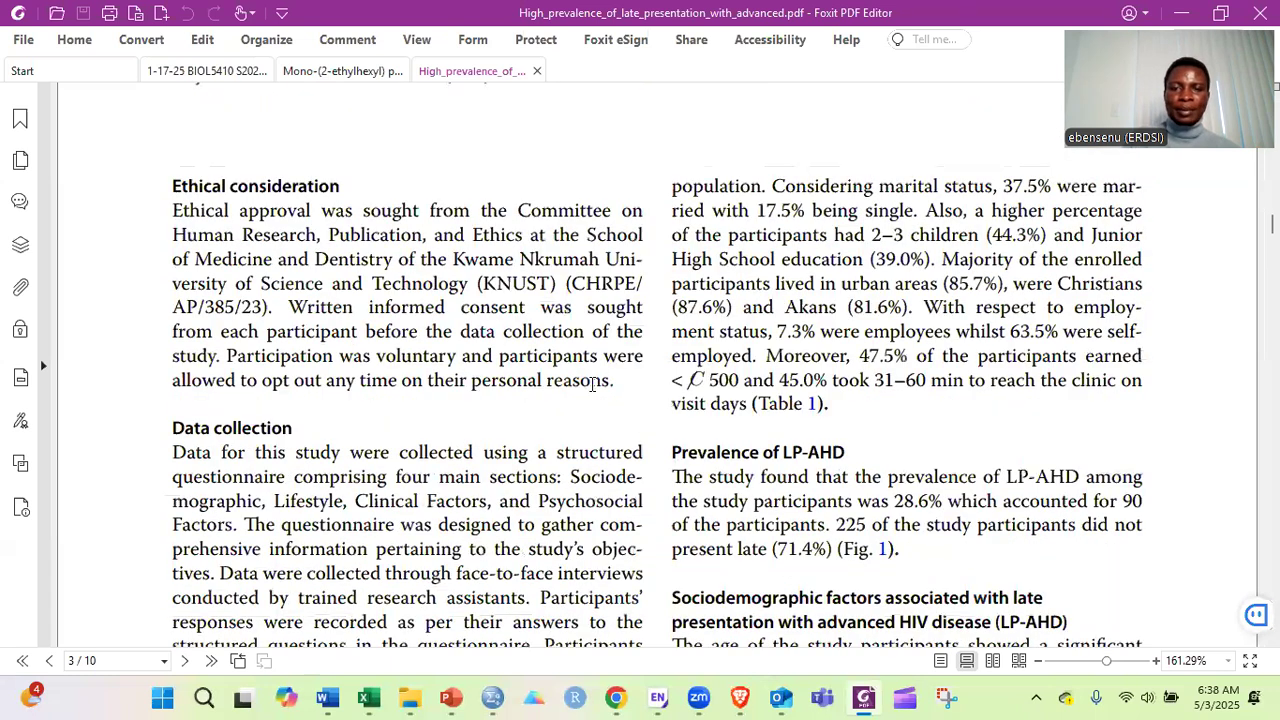
Reread the article's data collection text, switch to the LPAHD_Data Set workbook in Excel and examine the LPAHD_Status column in Raw_Data.
scroll(592, 384, down, 1)
scroll(592, 384, down, 2)
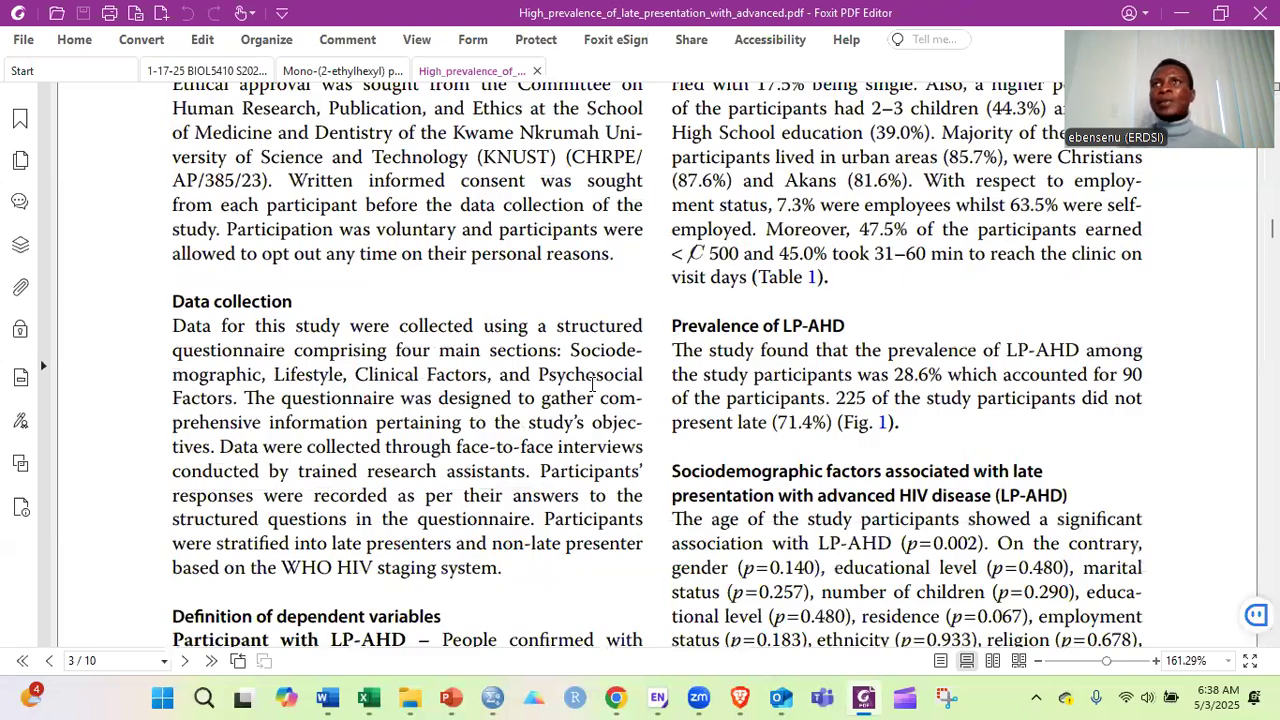
scroll(592, 384, up, 3)
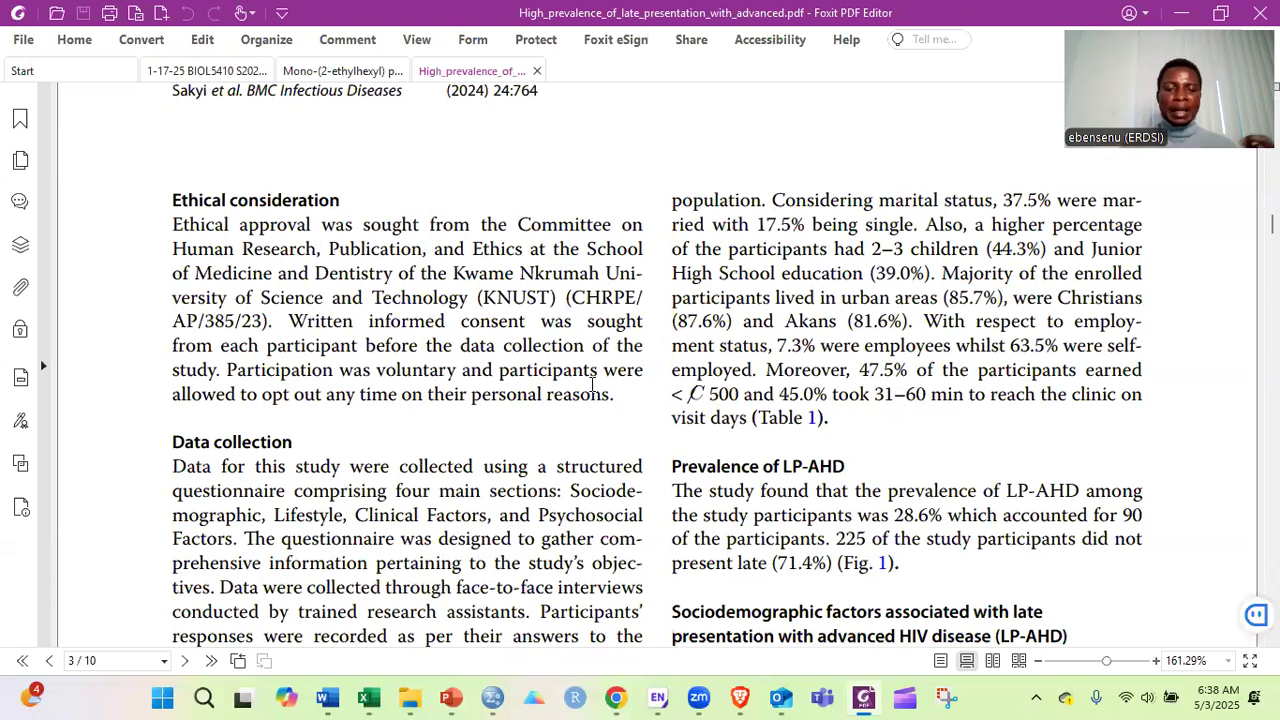
mouse_move(369, 697)
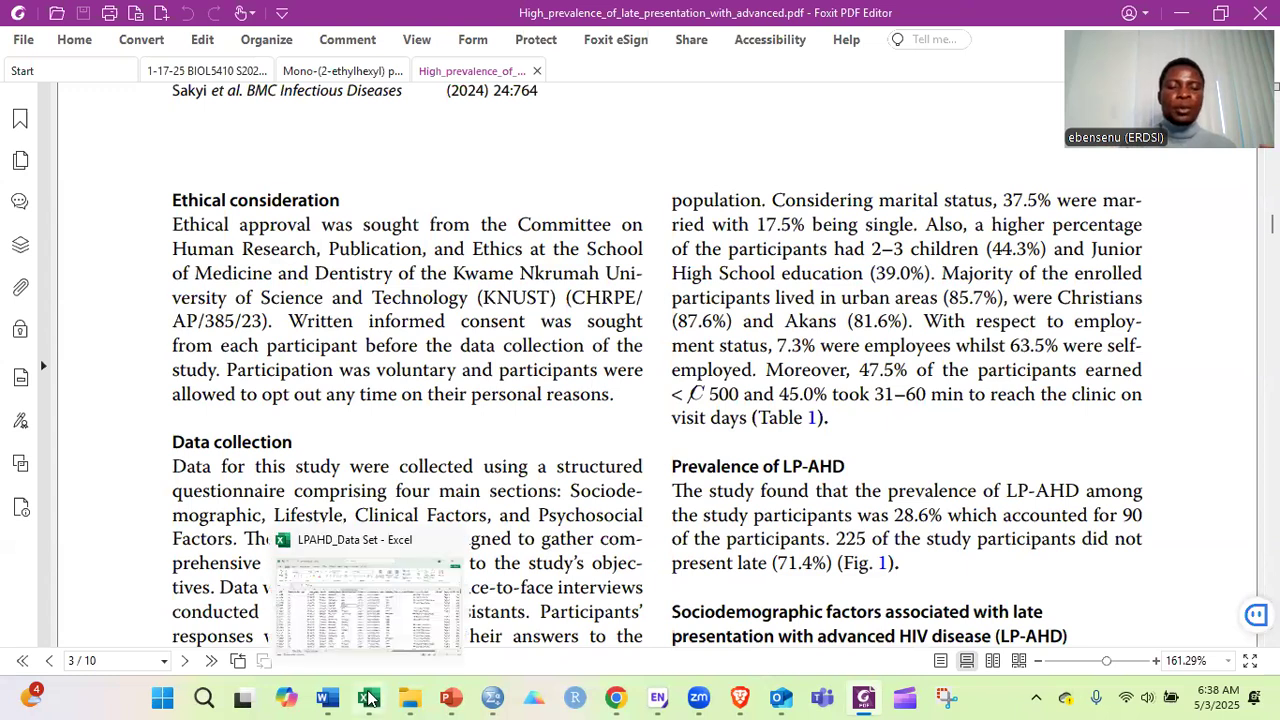
click(369, 697)
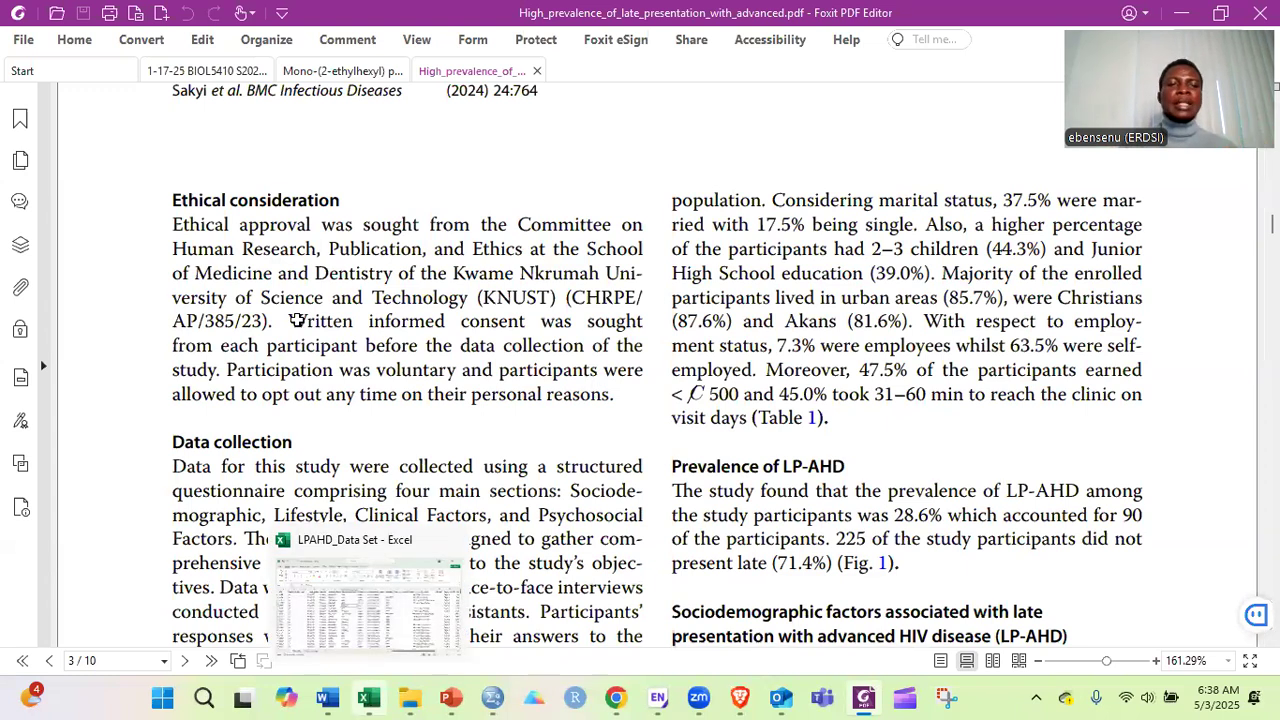
click(297, 320)
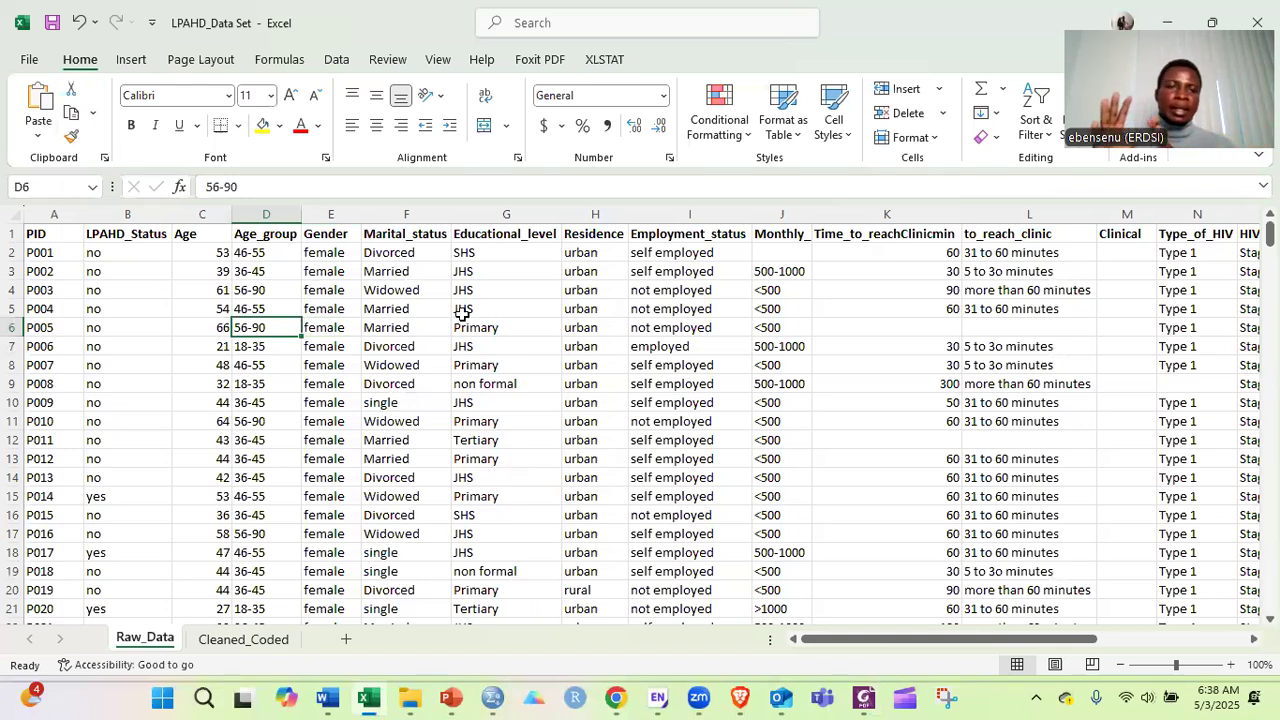
click(140, 214)
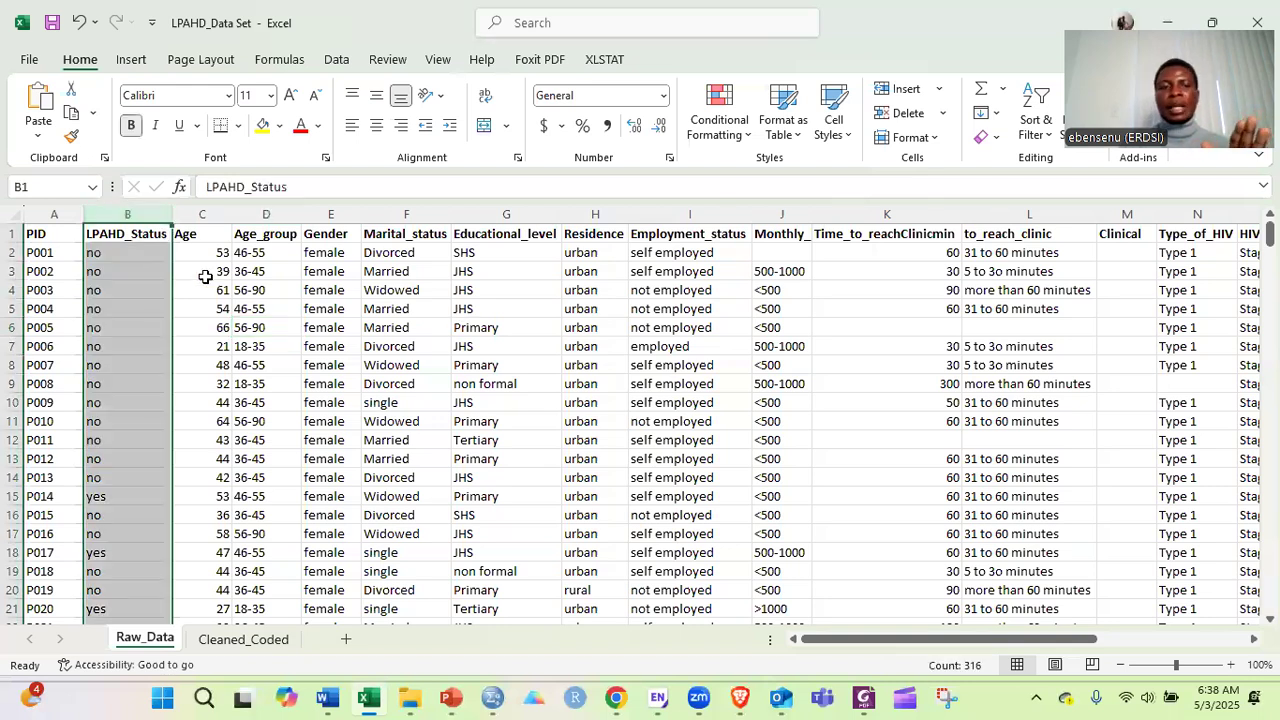
click(131, 275)
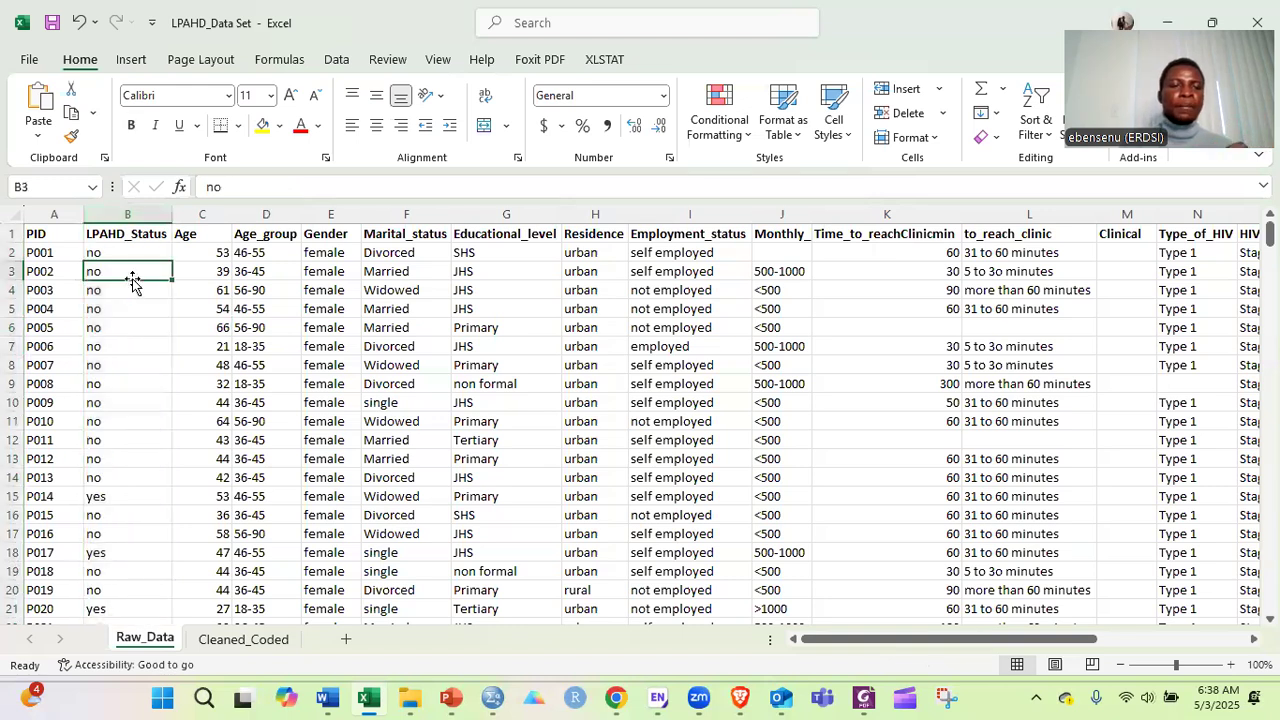
Examine the Age, Gender, Marital_status, Educational_level and Residence columns of Raw_Data in turn.
click(215, 213)
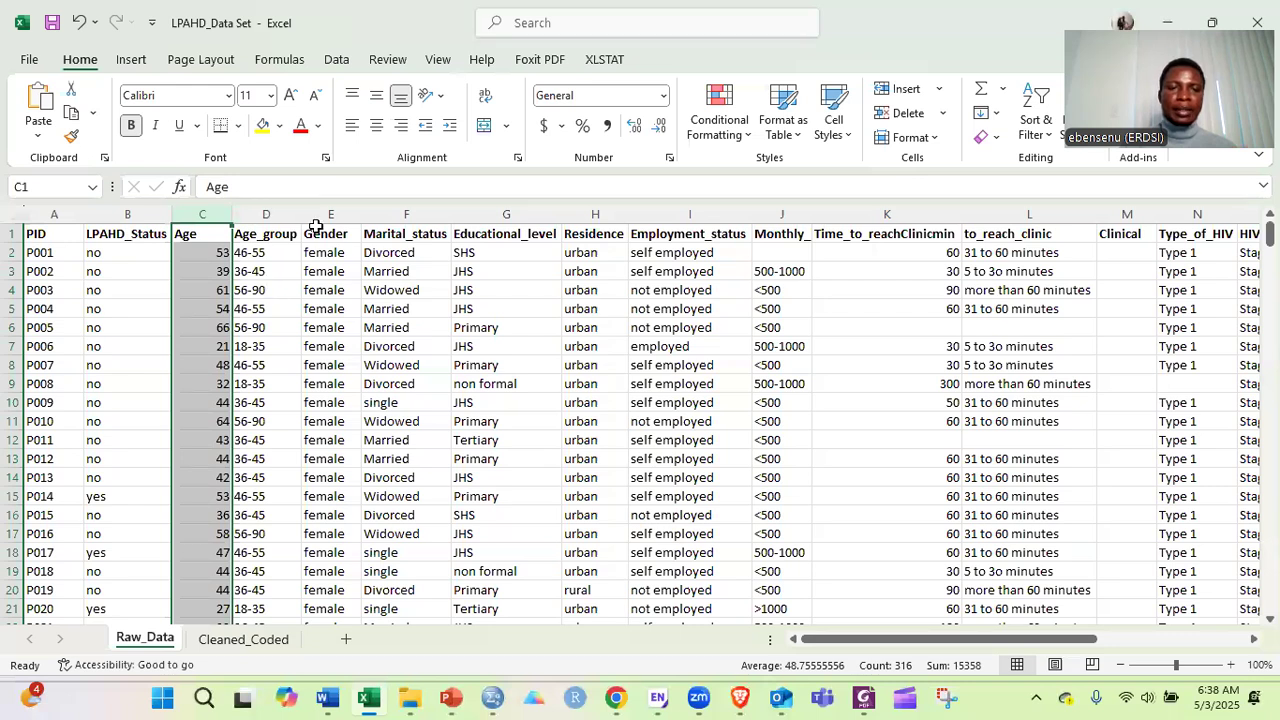
click(264, 290)
click(330, 213)
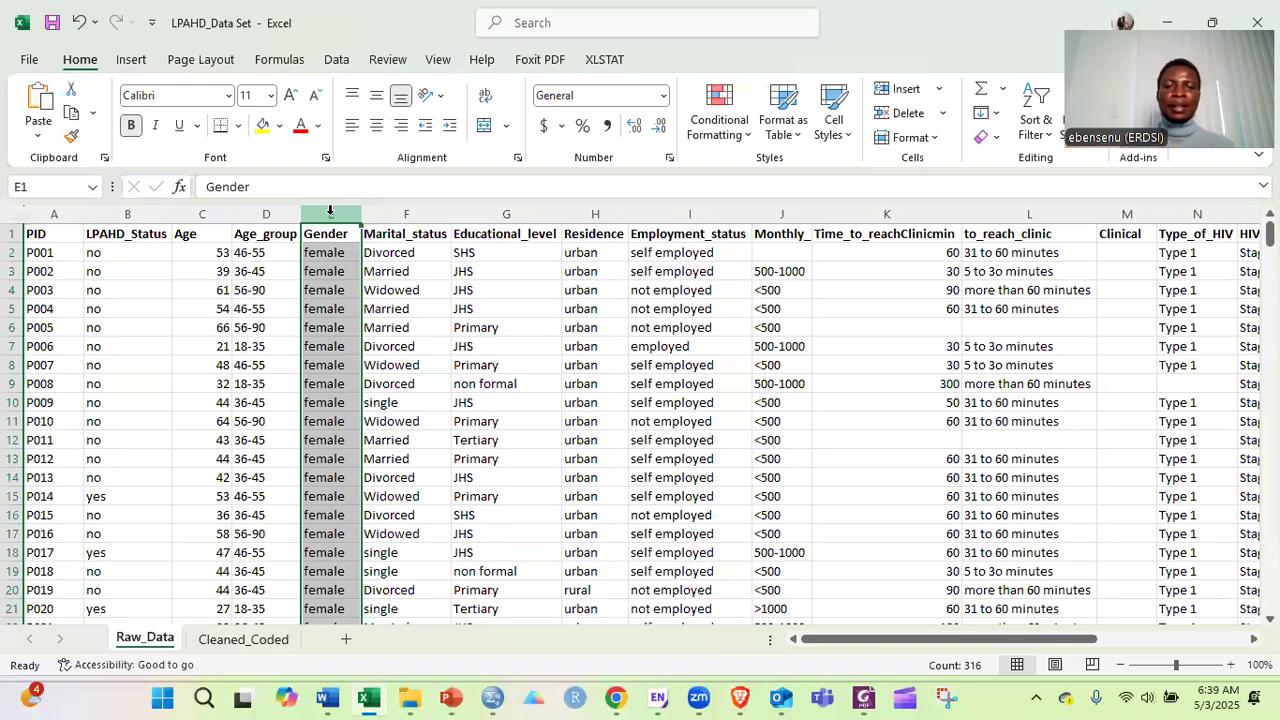
click(394, 212)
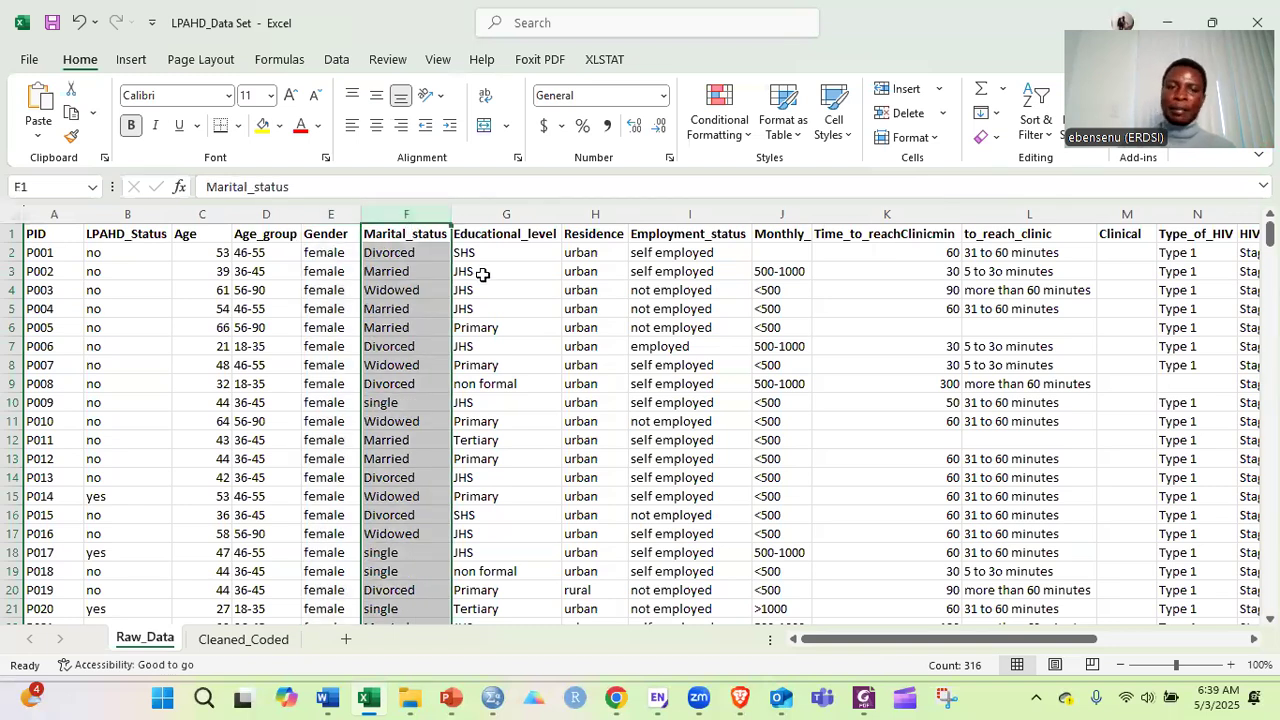
click(514, 213)
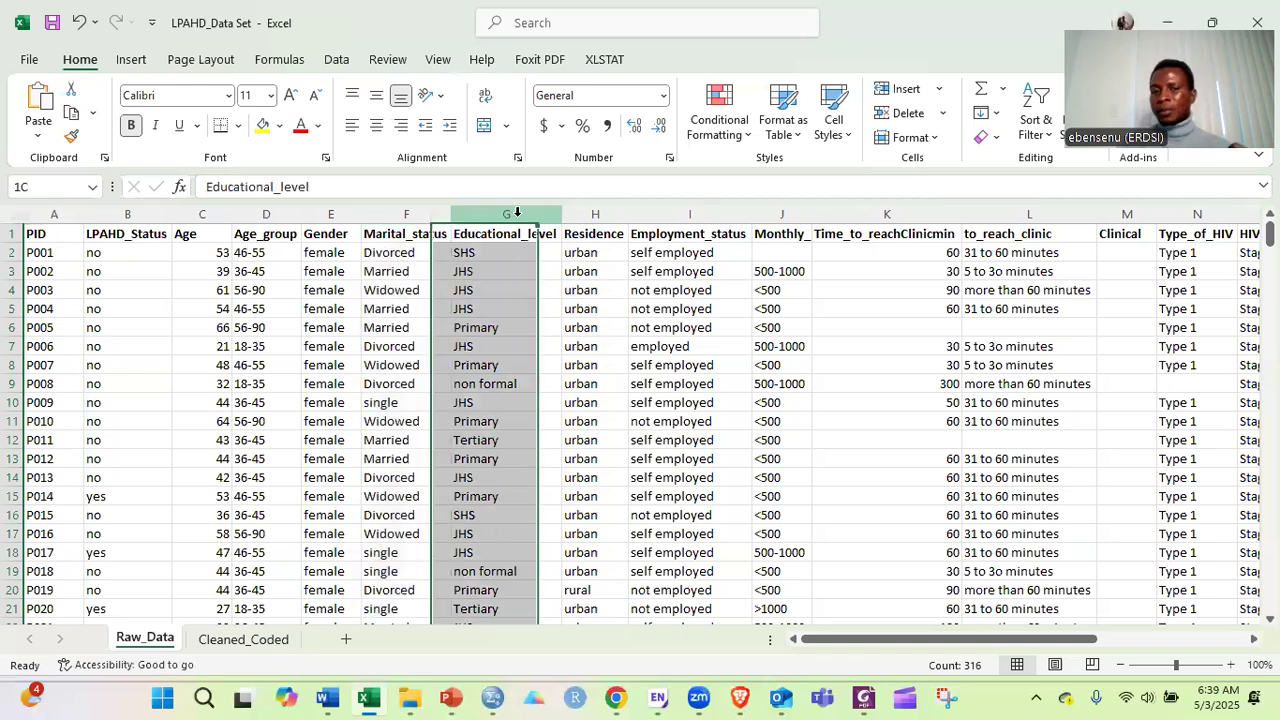
click(490, 287)
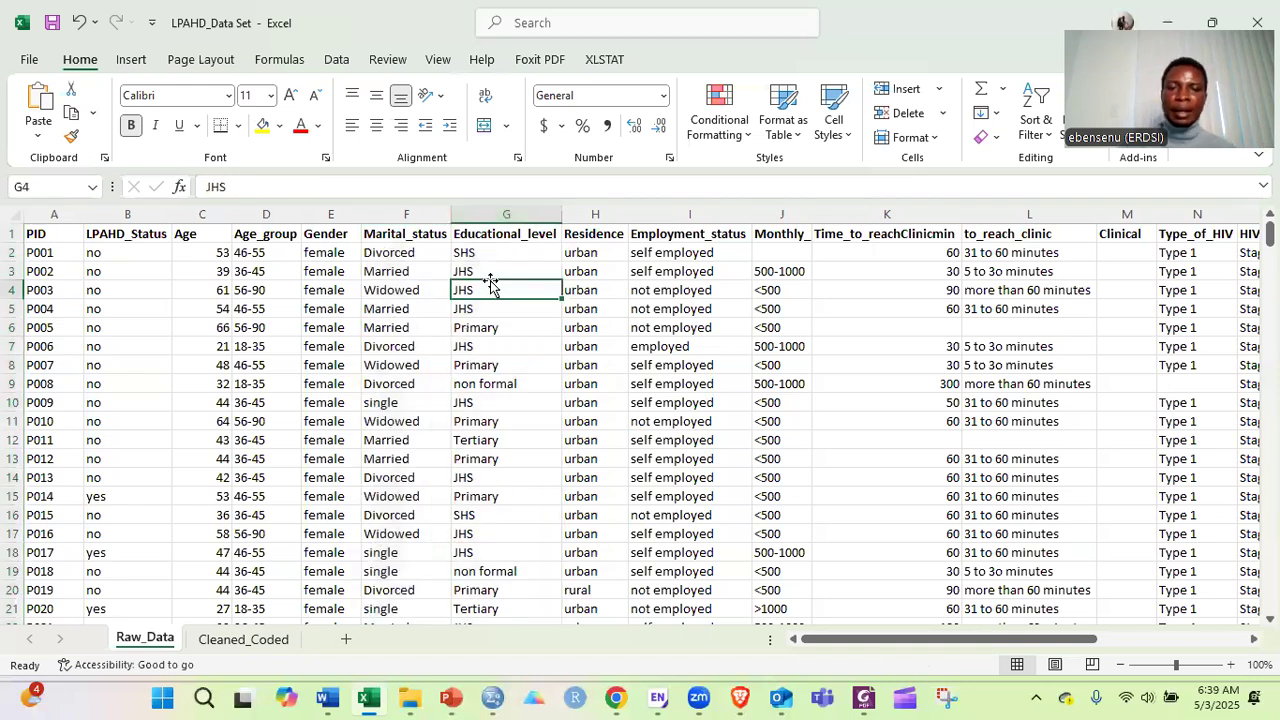
click(484, 328)
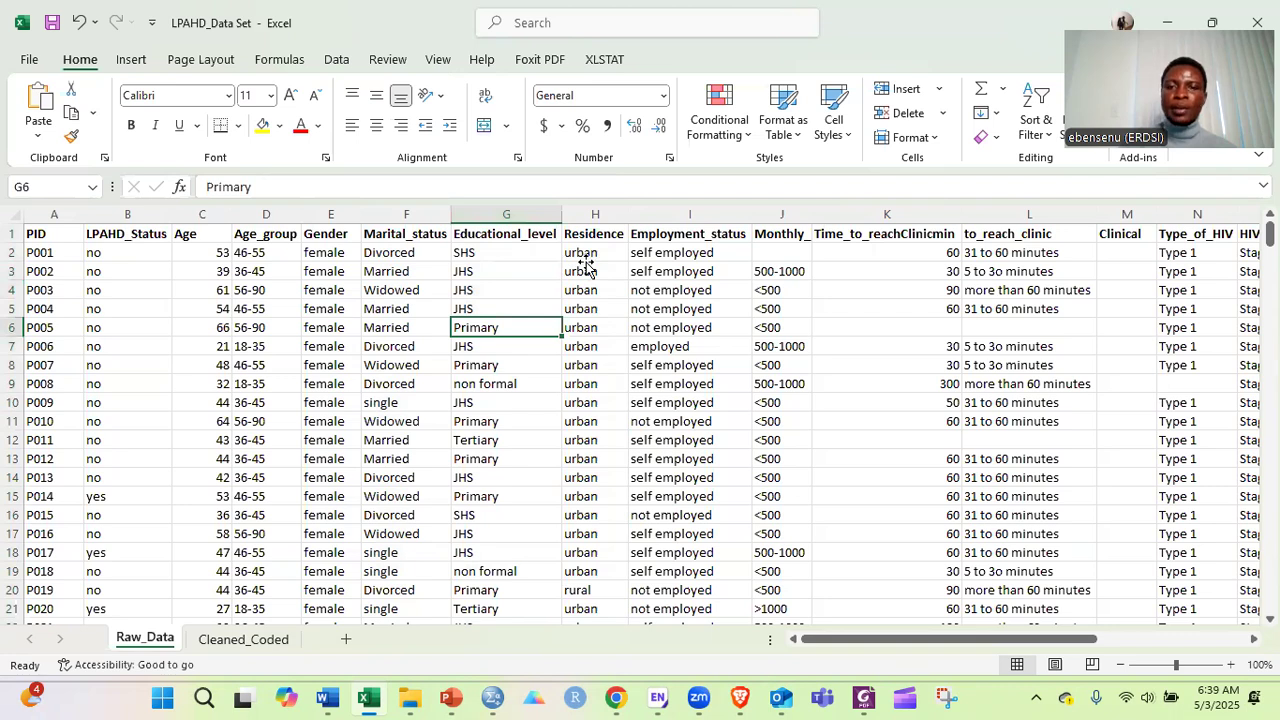
click(588, 268)
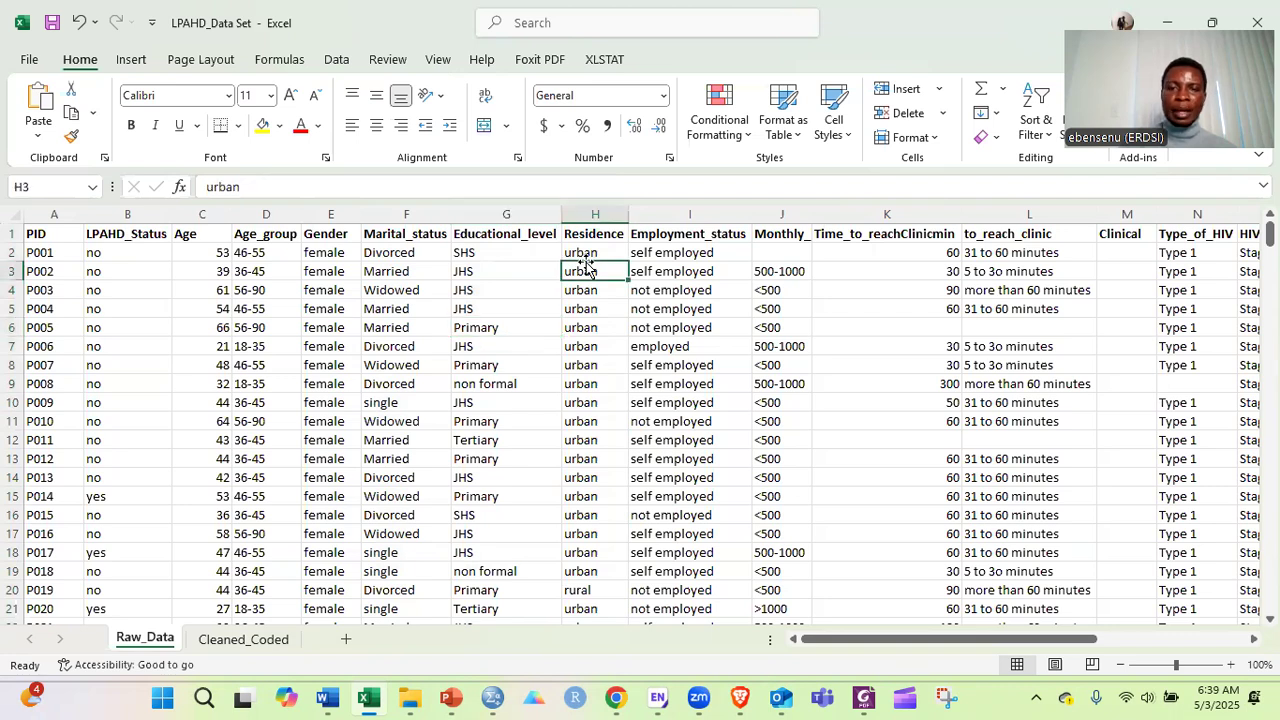
Examine the Employment_status, Monthly_income and Time_to_reachClinicmin columns, including the empty travel-time cells in row 6.
scroll(521, 207, right, 2)
click(522, 213)
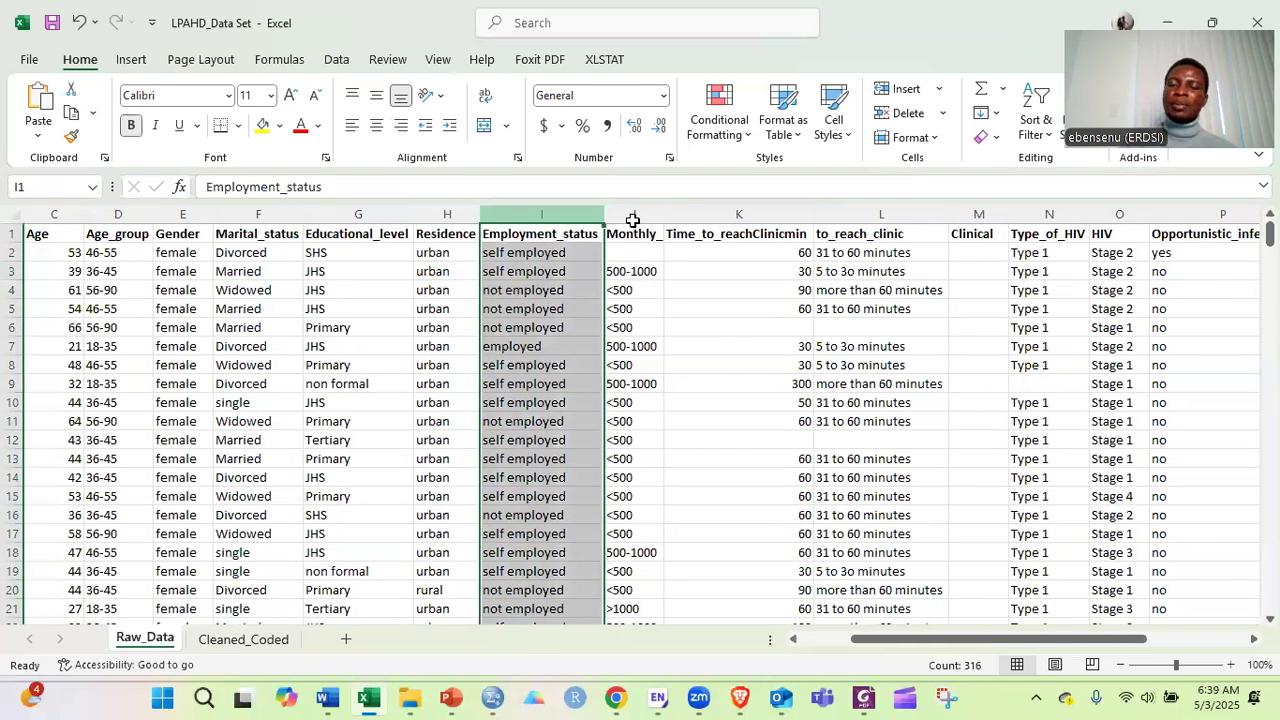
click(631, 214)
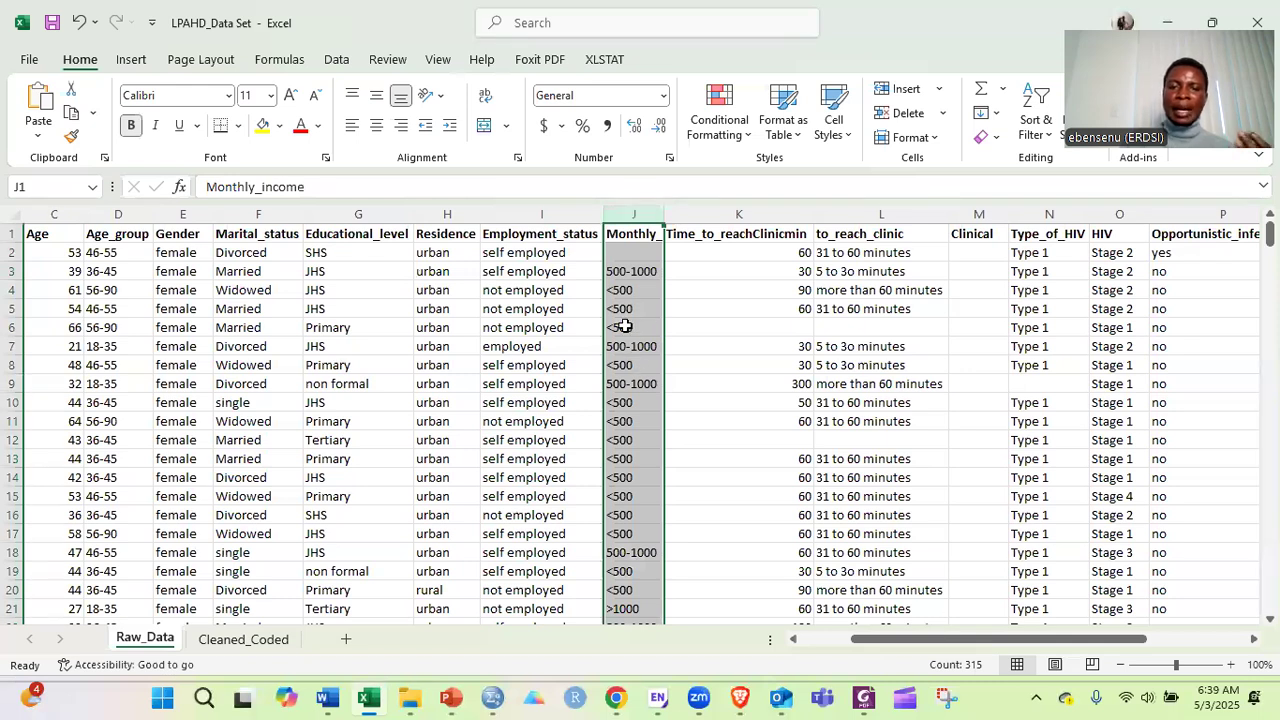
scroll(625, 326, right, 2)
click(625, 326)
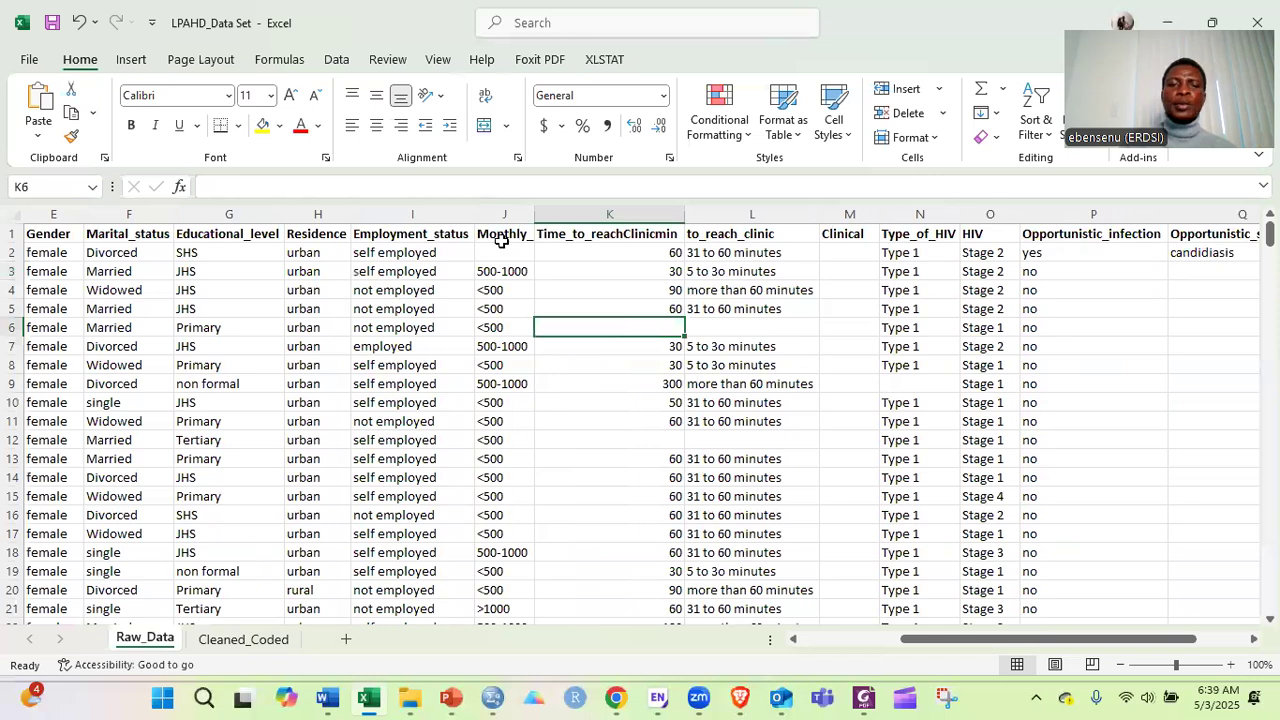
scroll(480, 238, right, 2)
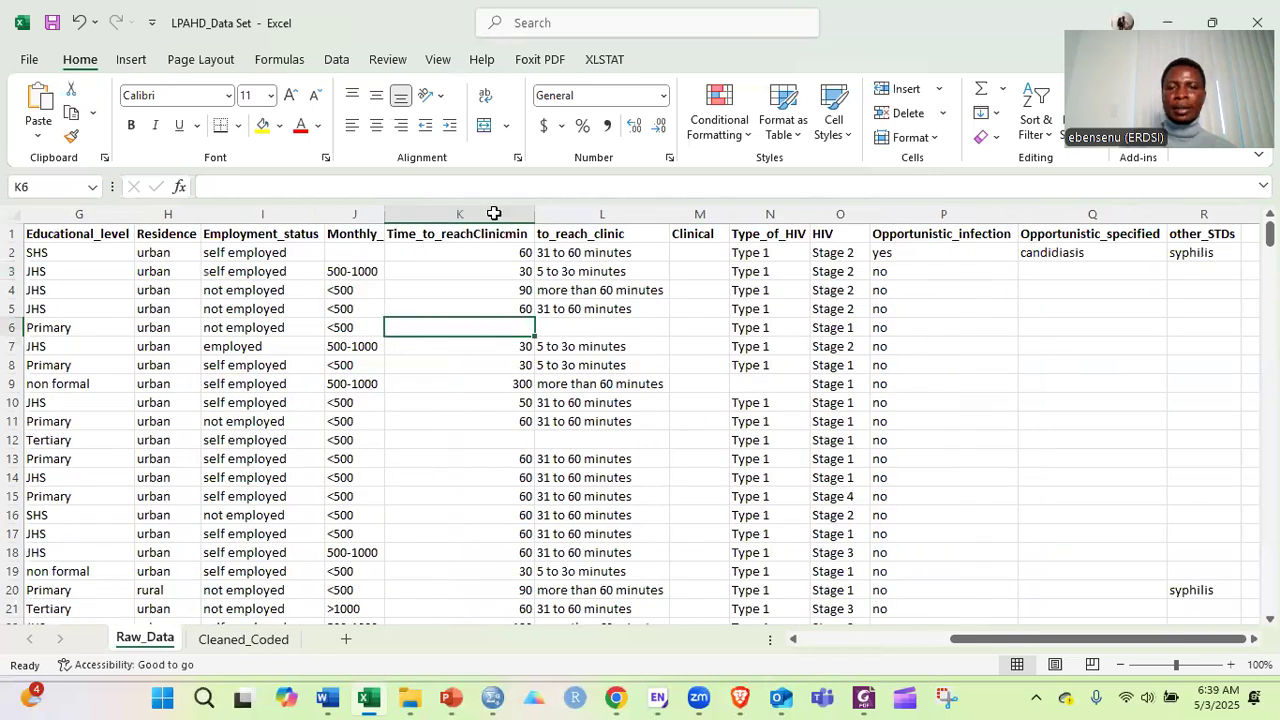
click(494, 210)
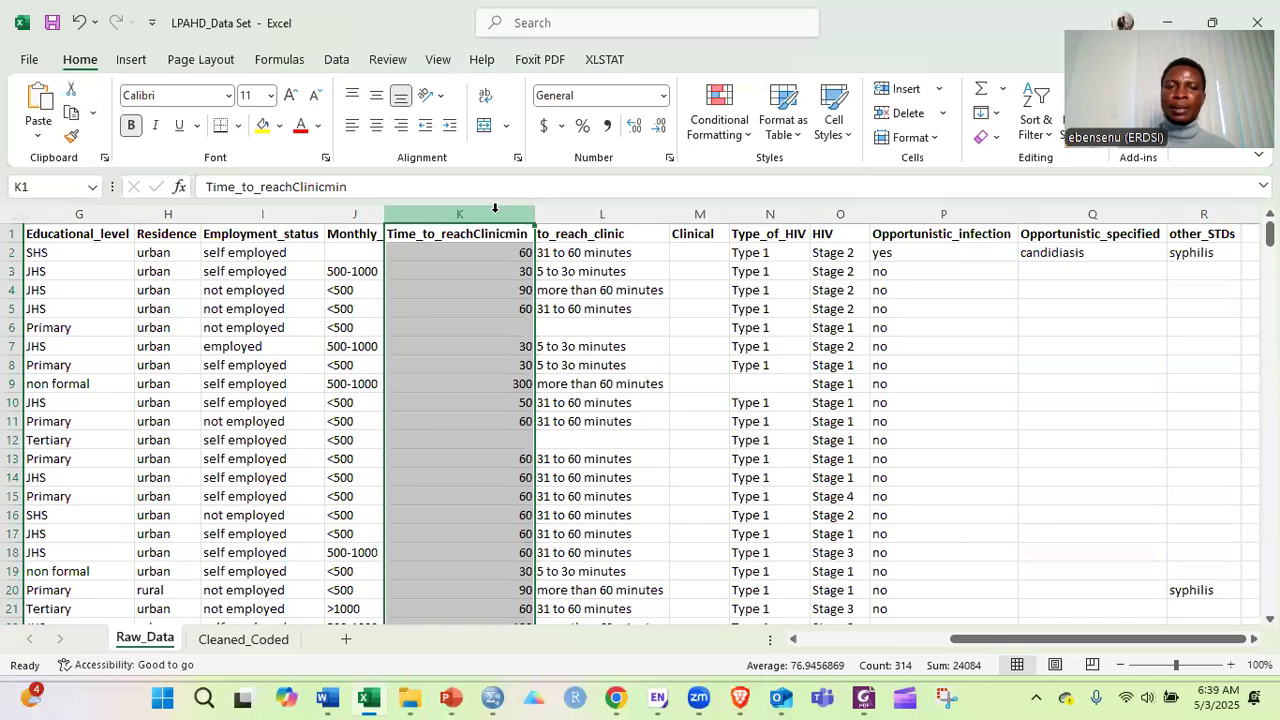
click(557, 325)
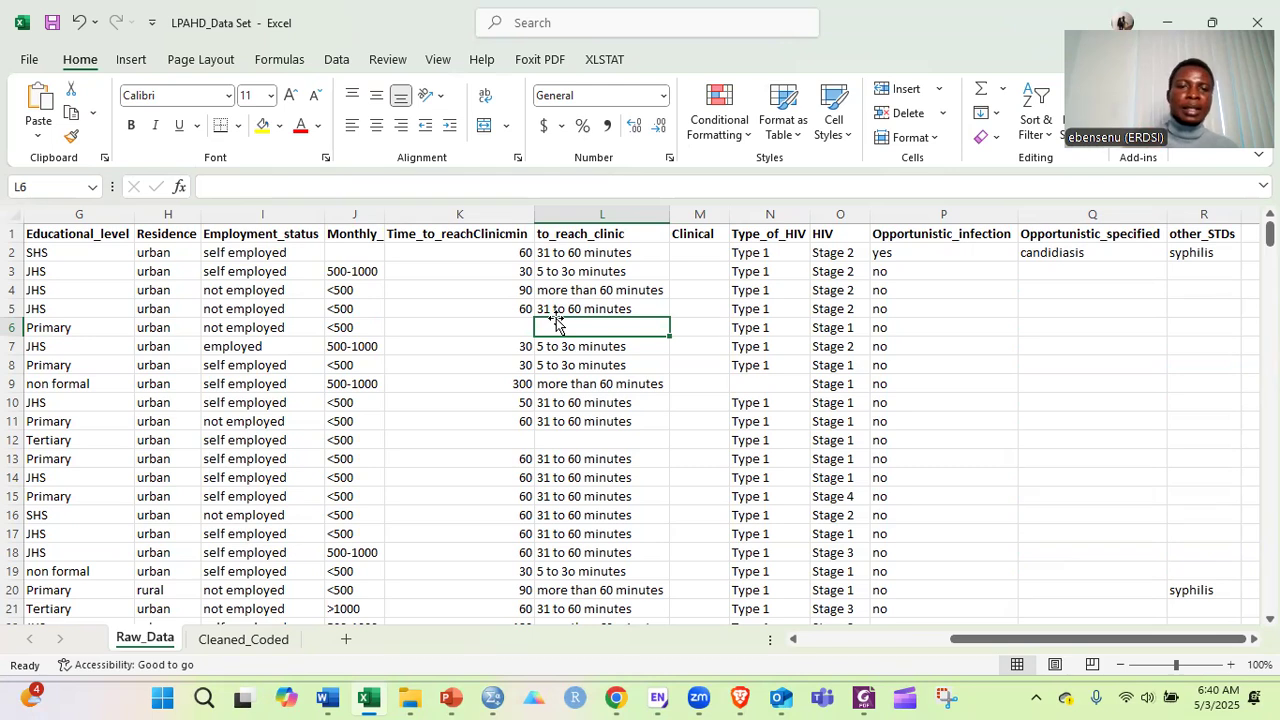
click(469, 323)
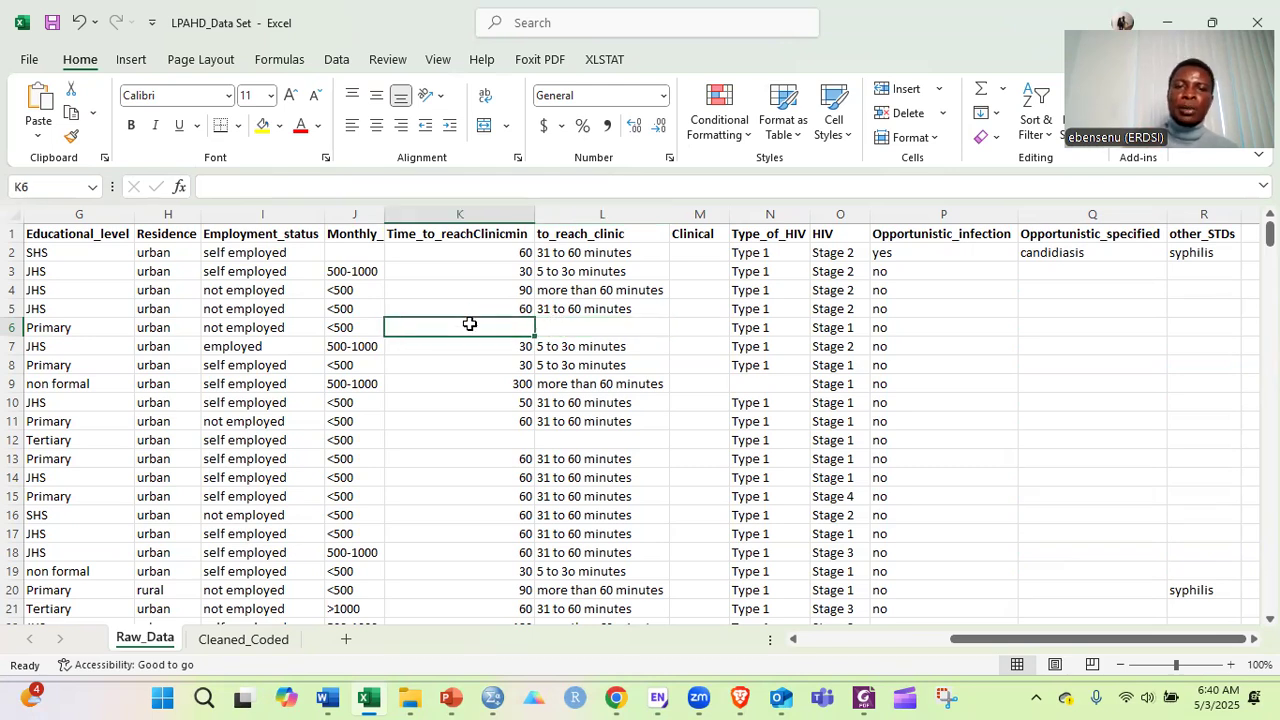
Examine the clinical columns Type_of_HIV, HIV and Opportunistic_infection, through to the last columns of the sheet.
scroll(469, 323, right, 1)
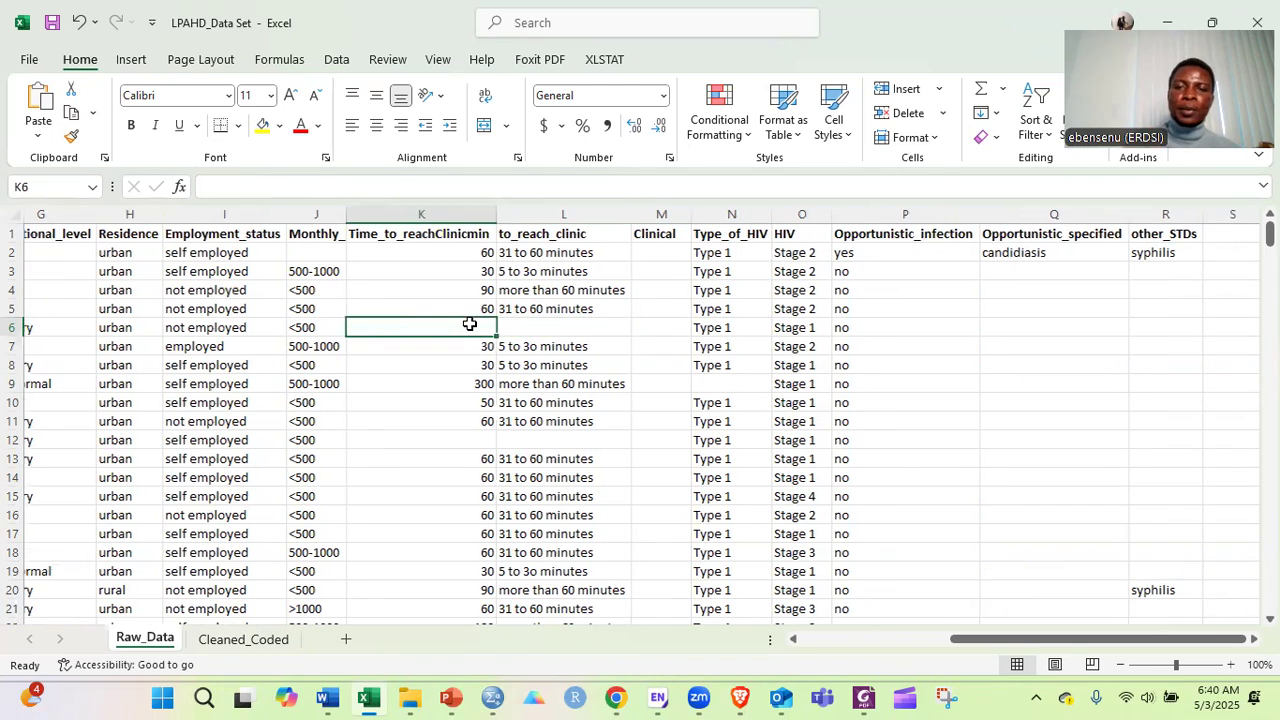
scroll(648, 206, right, 2)
click(648, 206)
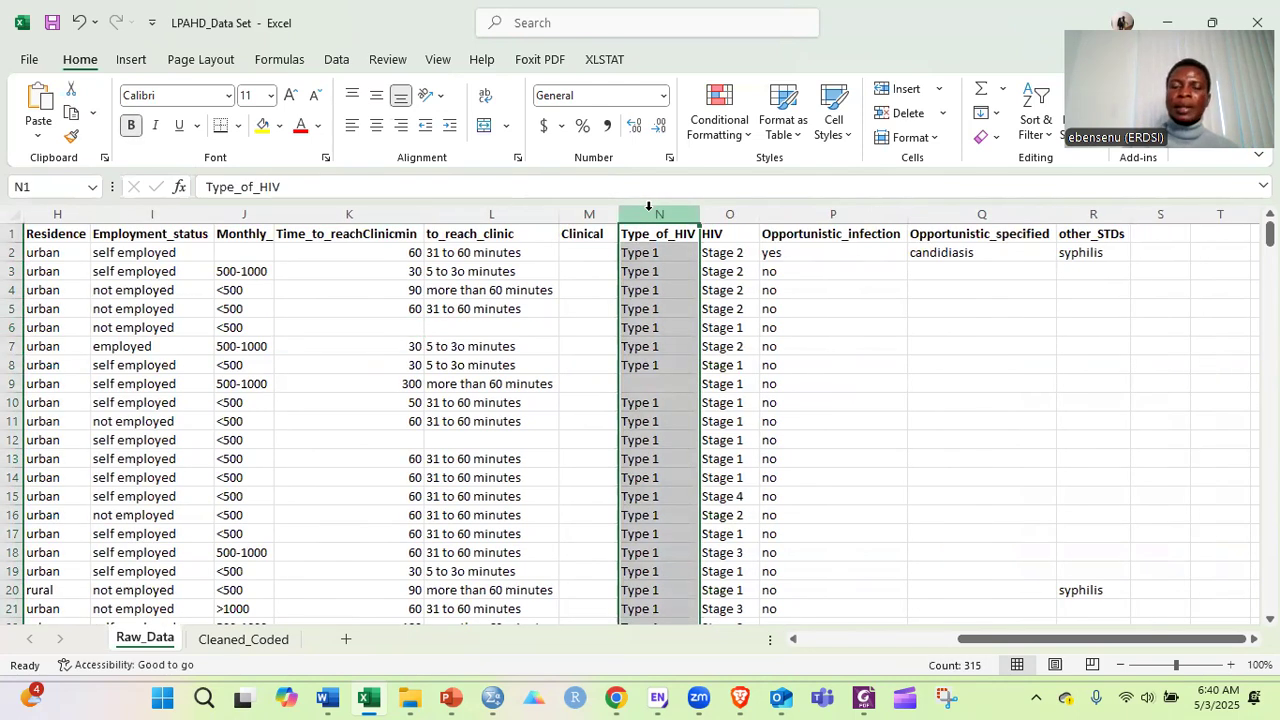
click(643, 292)
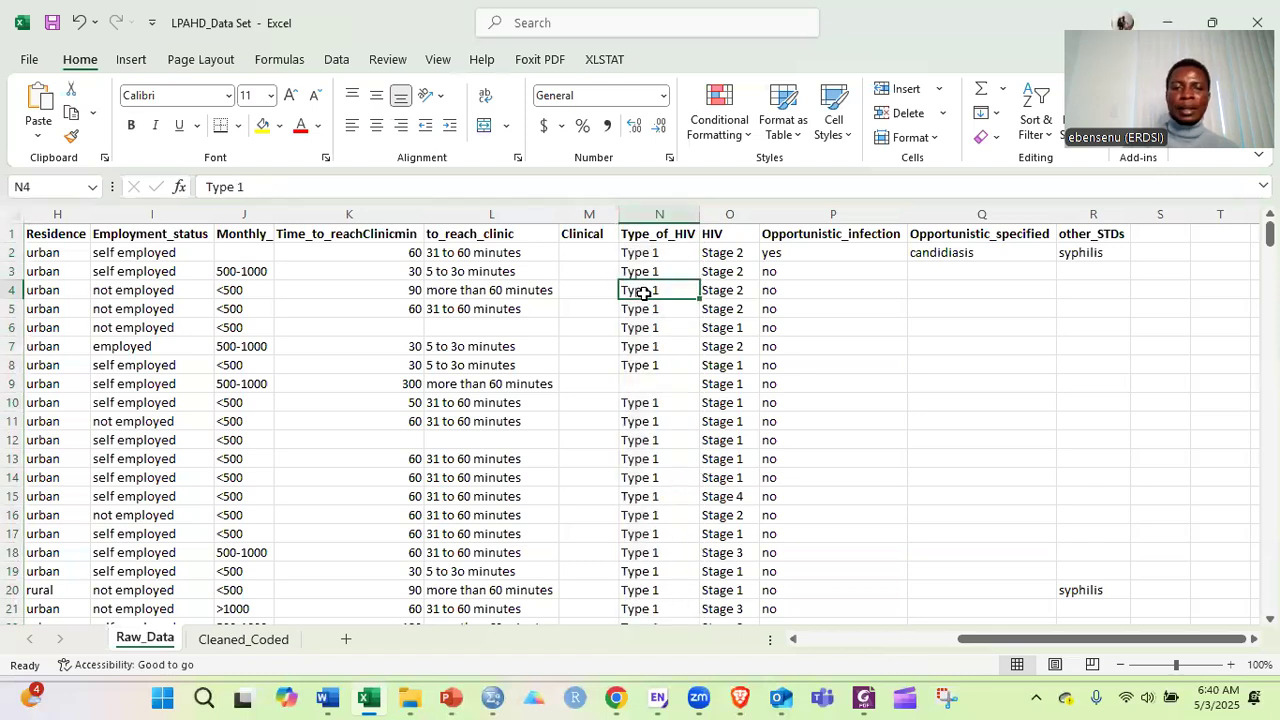
scroll(663, 205, right, 1)
click(663, 205)
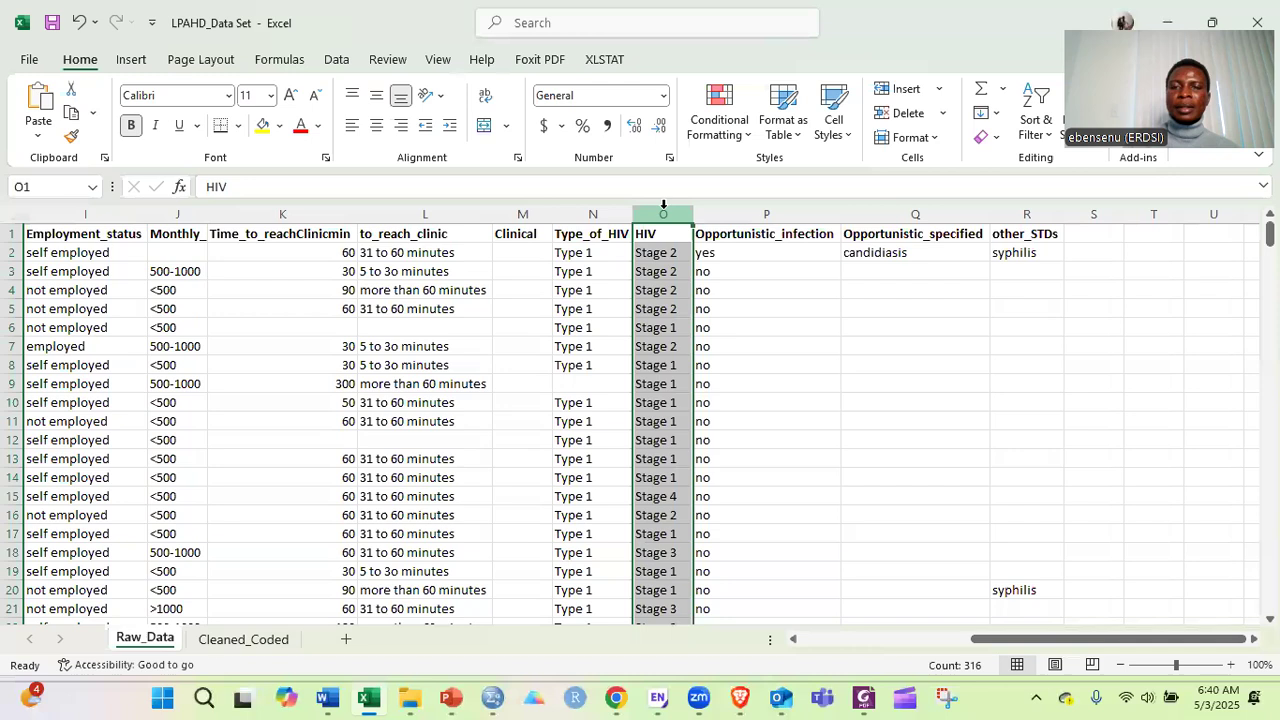
click(762, 216)
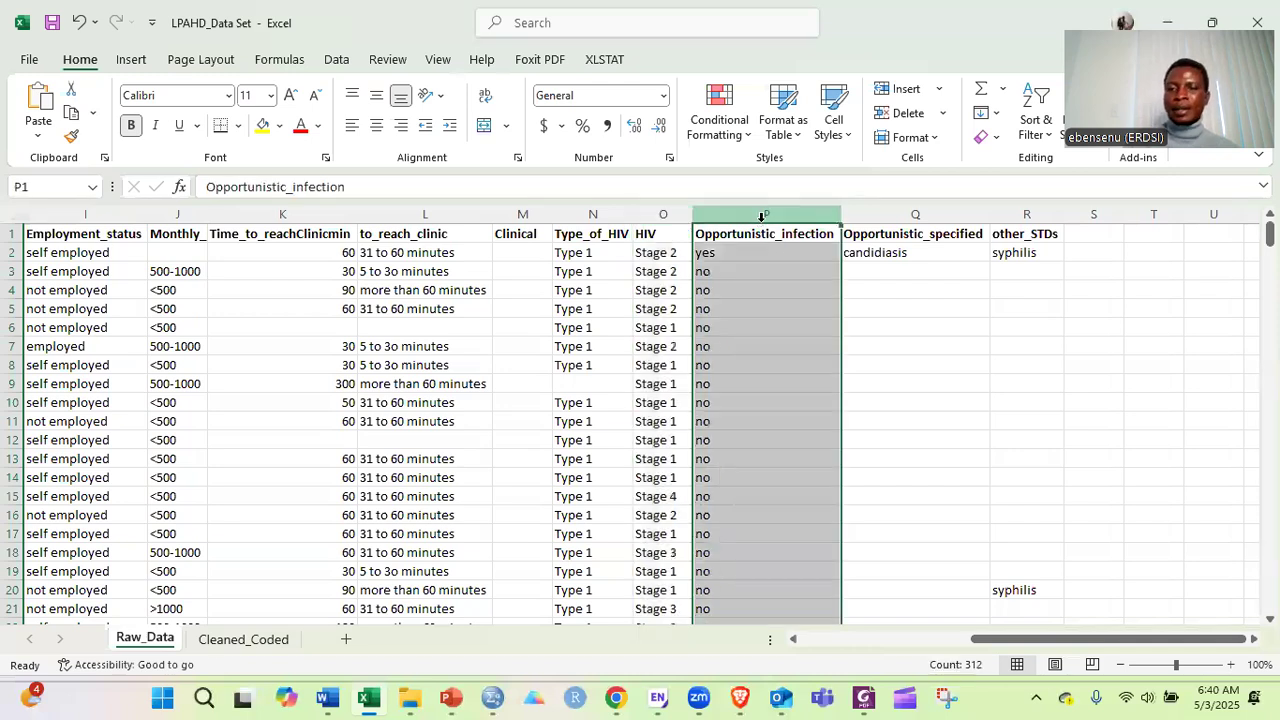
click(887, 303)
scroll(791, 531, right, 3)
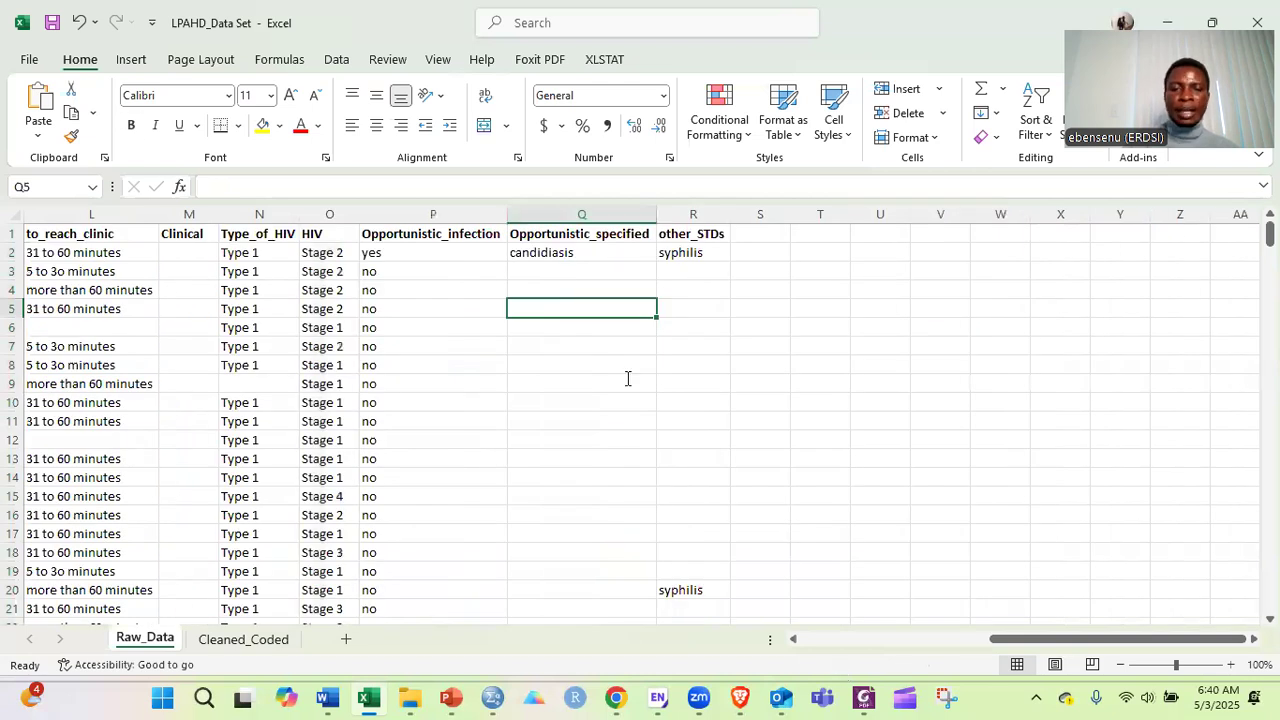
Switch to the article in Foxit PDF Editor, skim Table 1 and Fig. 1, and go back up to Table 1's sociodemographic characteristics.
key(alt+Tab)
scroll(628, 378, down, 8)
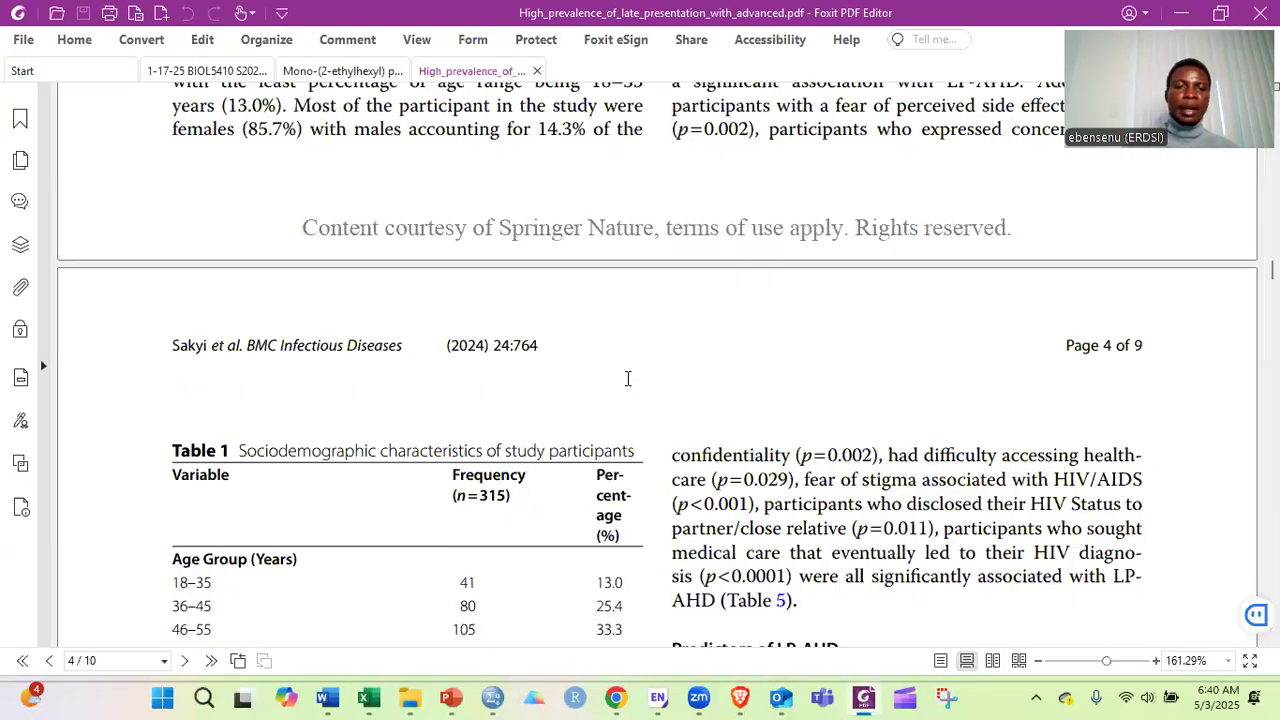
scroll(628, 378, down, 5)
scroll(628, 378, down, 5)
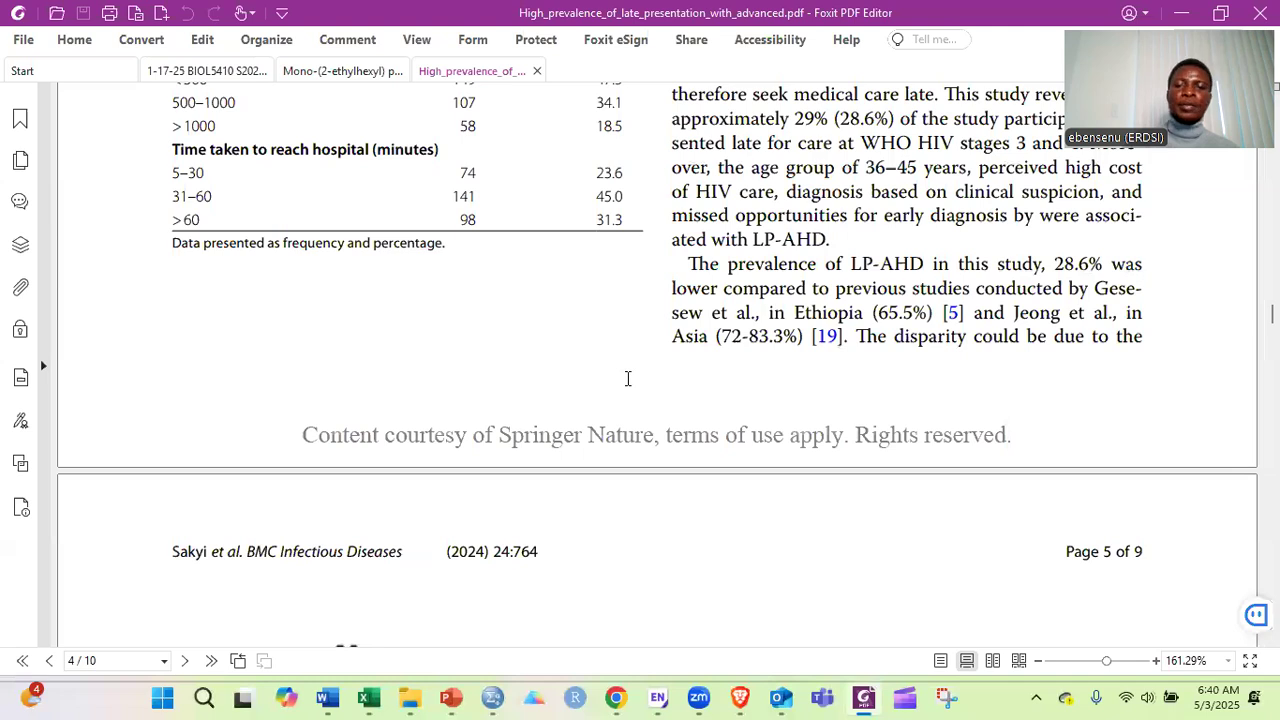
scroll(628, 378, down, 3)
scroll(628, 378, down, 5)
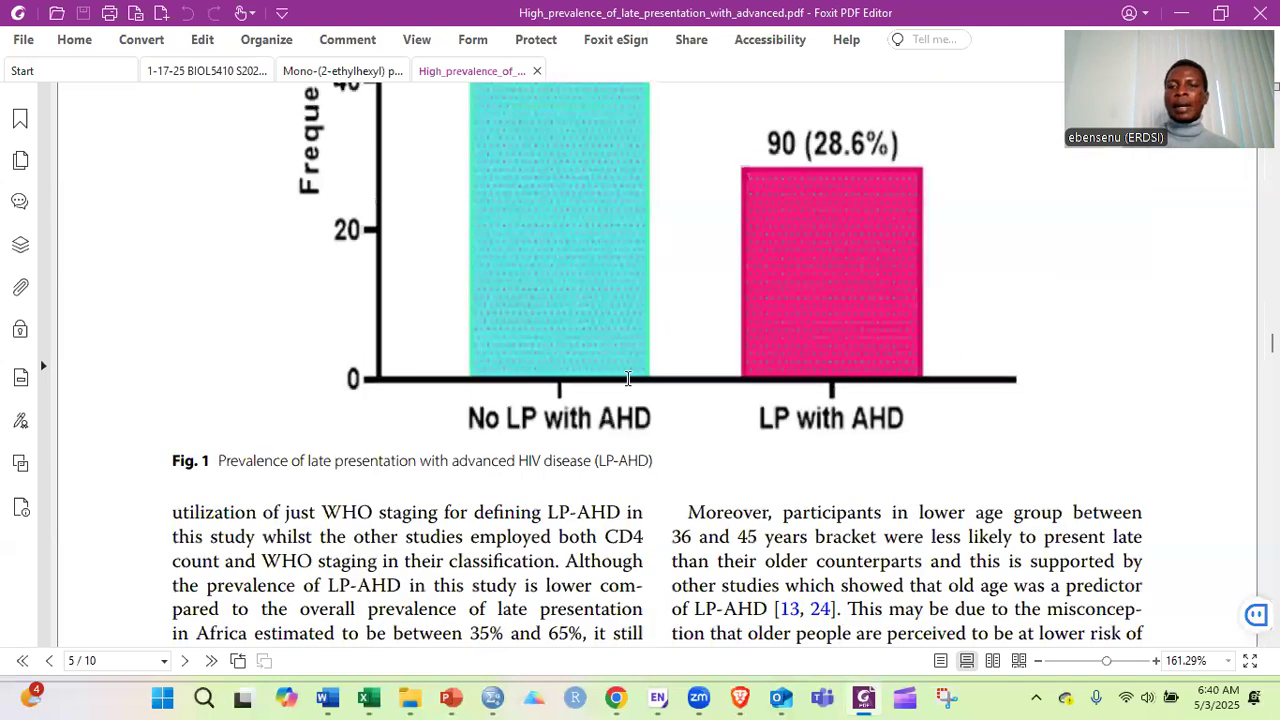
scroll(628, 378, up, 8)
scroll(628, 378, up, 2)
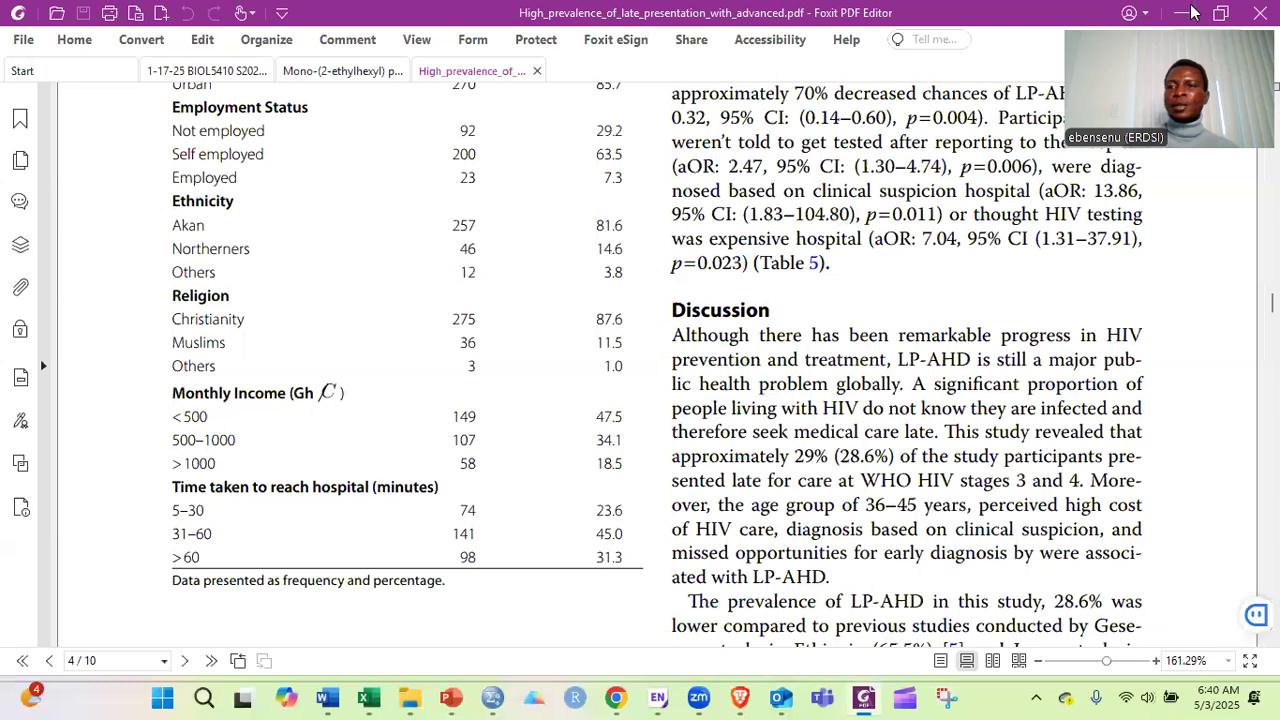
scroll(1192, 12, up, 2)
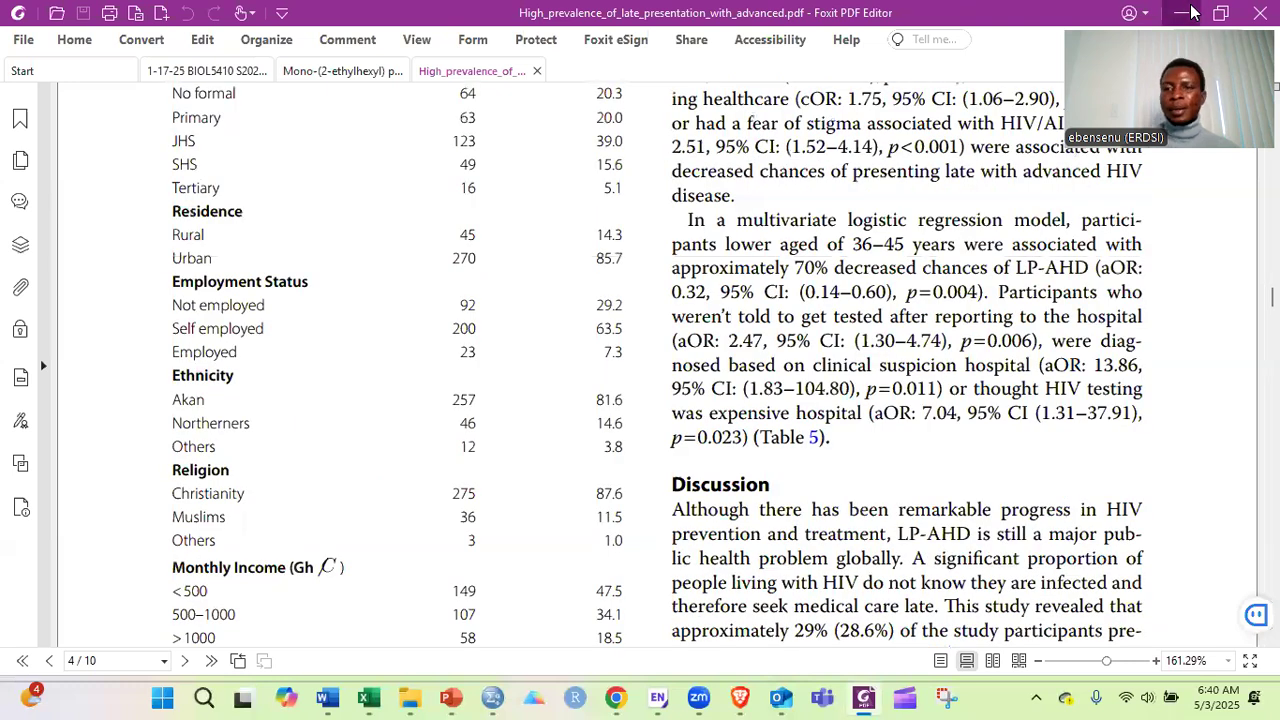
Switch to the LPAHD_Data Set workbook in Excel and review the first columns of Raw_Data again.
key(alt+Tab)
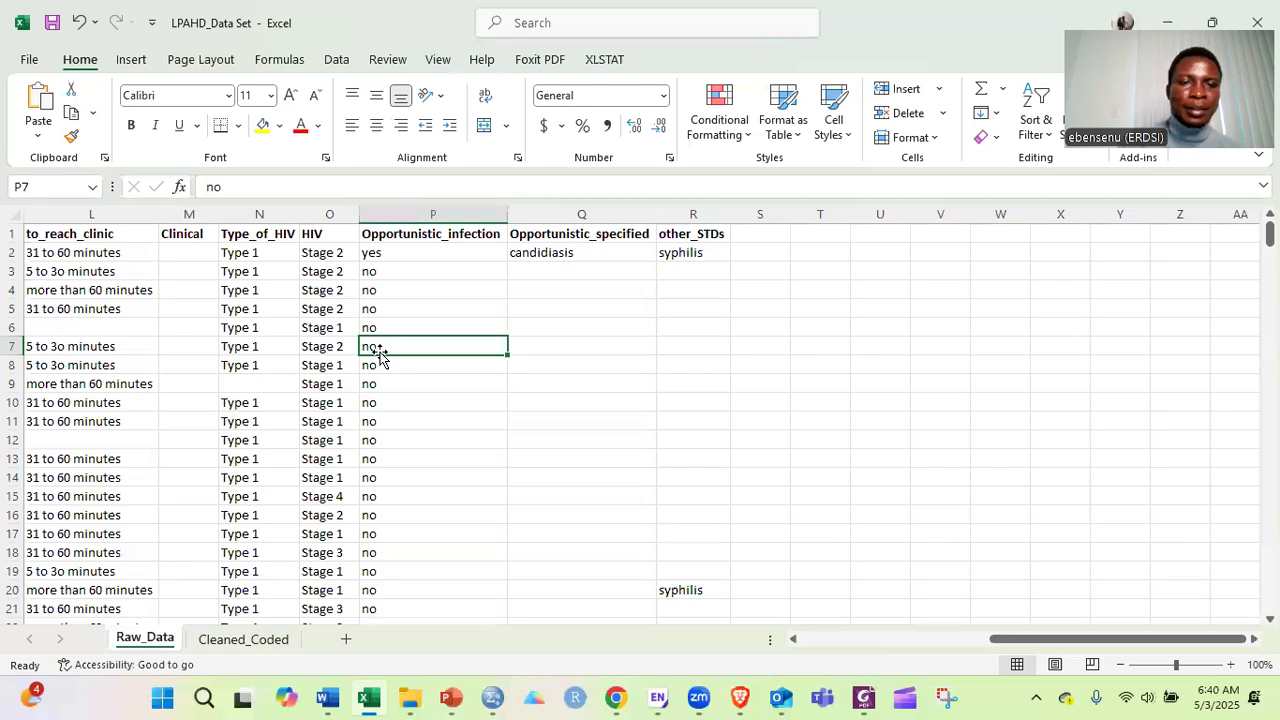
scroll(282, 318, left, 5)
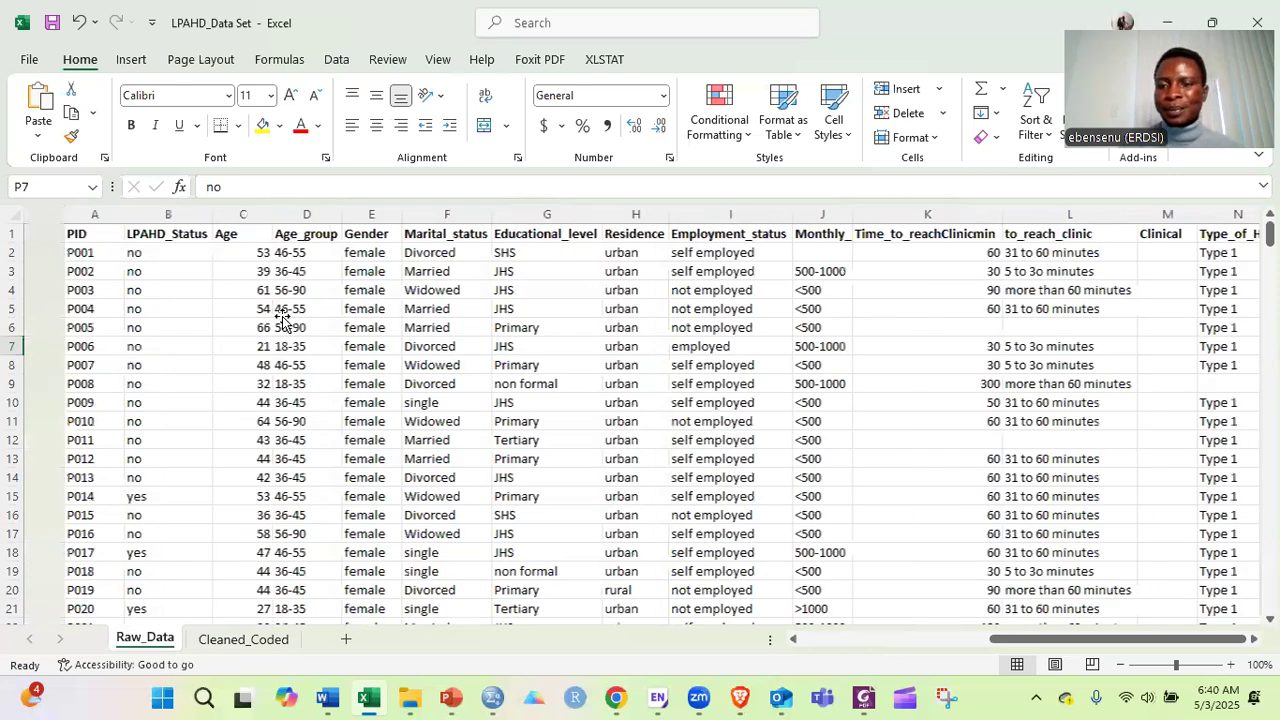
click(282, 316)
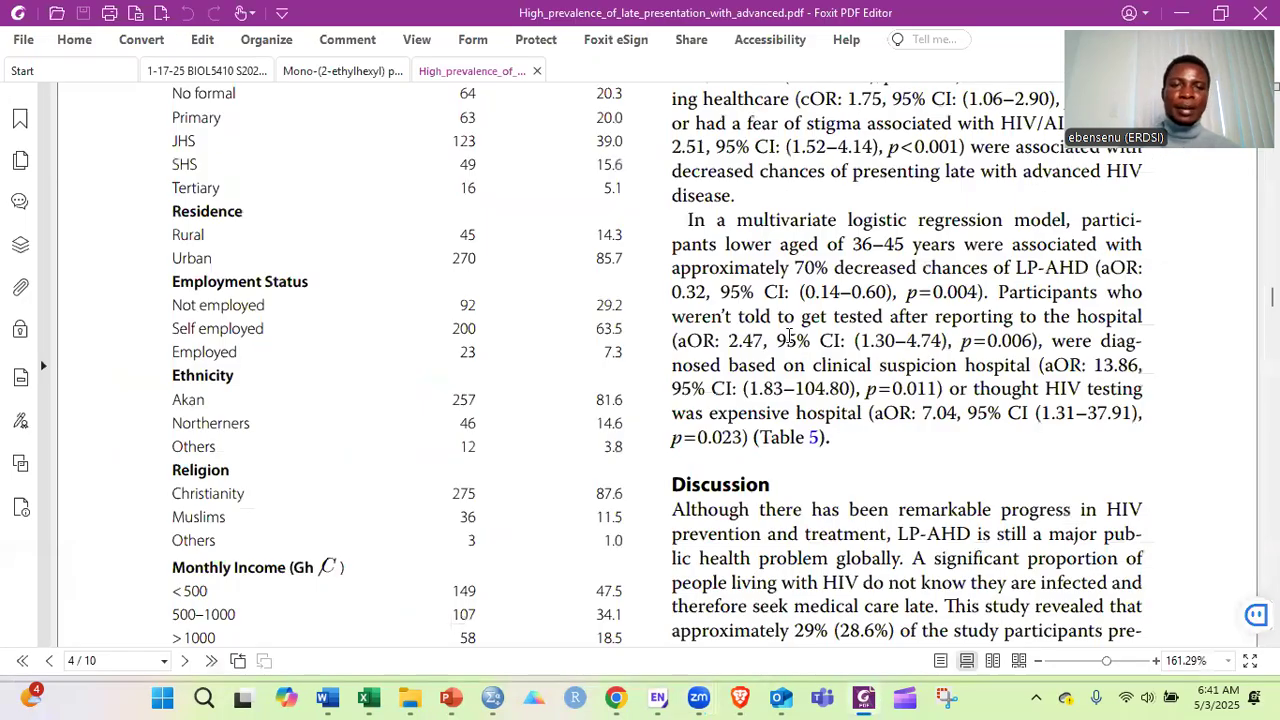
Go back up the article to its data management and statistical analyses section and return to the Raw_Data sheet in Excel.
scroll(790, 338, up, 10)
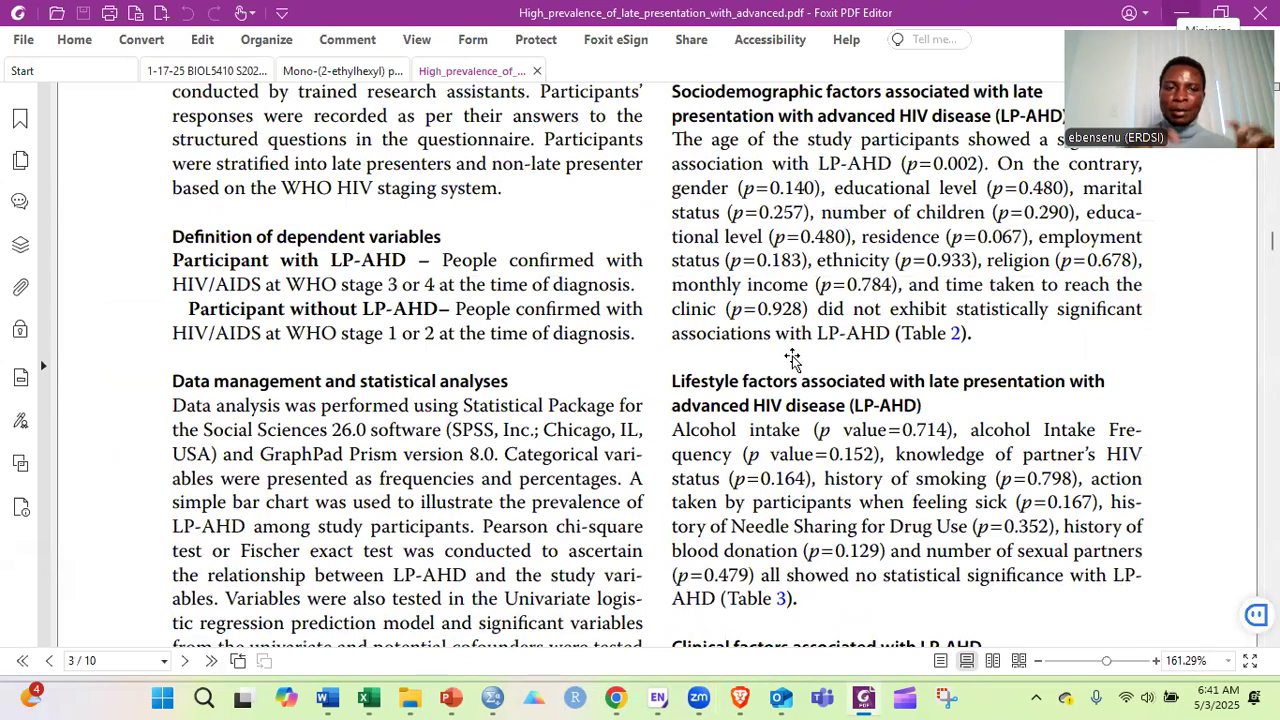
key(alt+Tab)
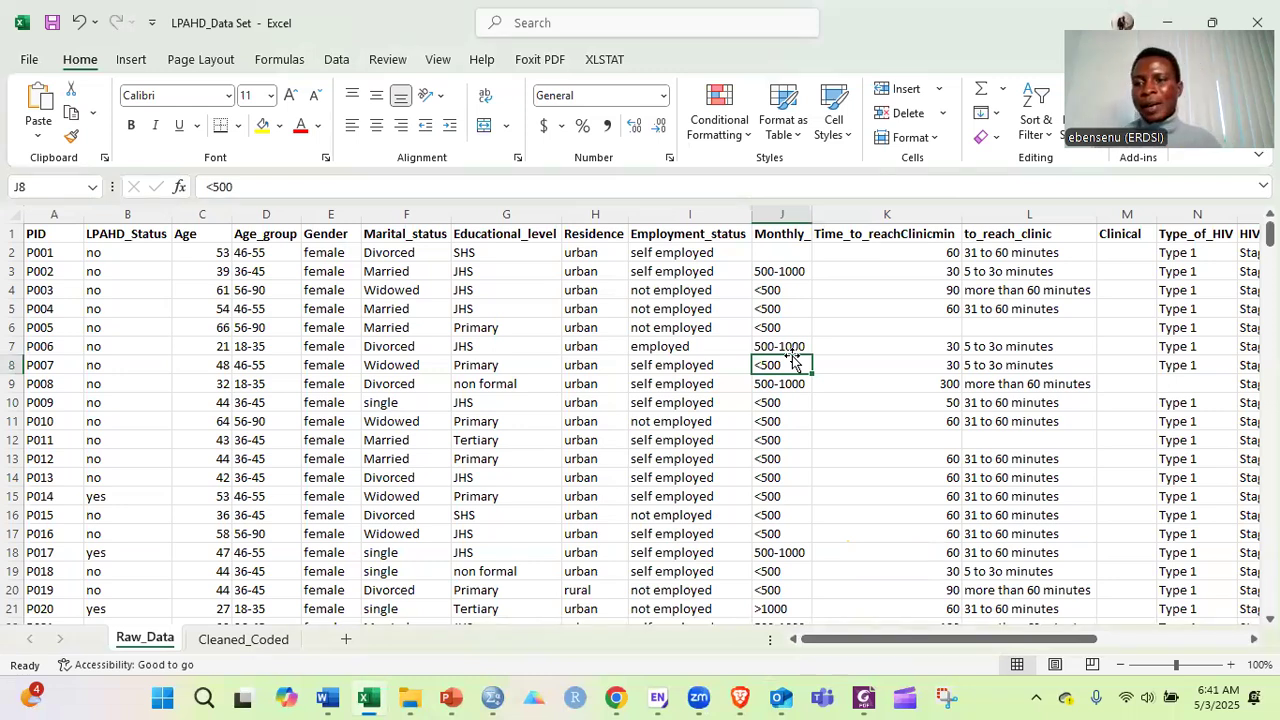
click(370, 340)
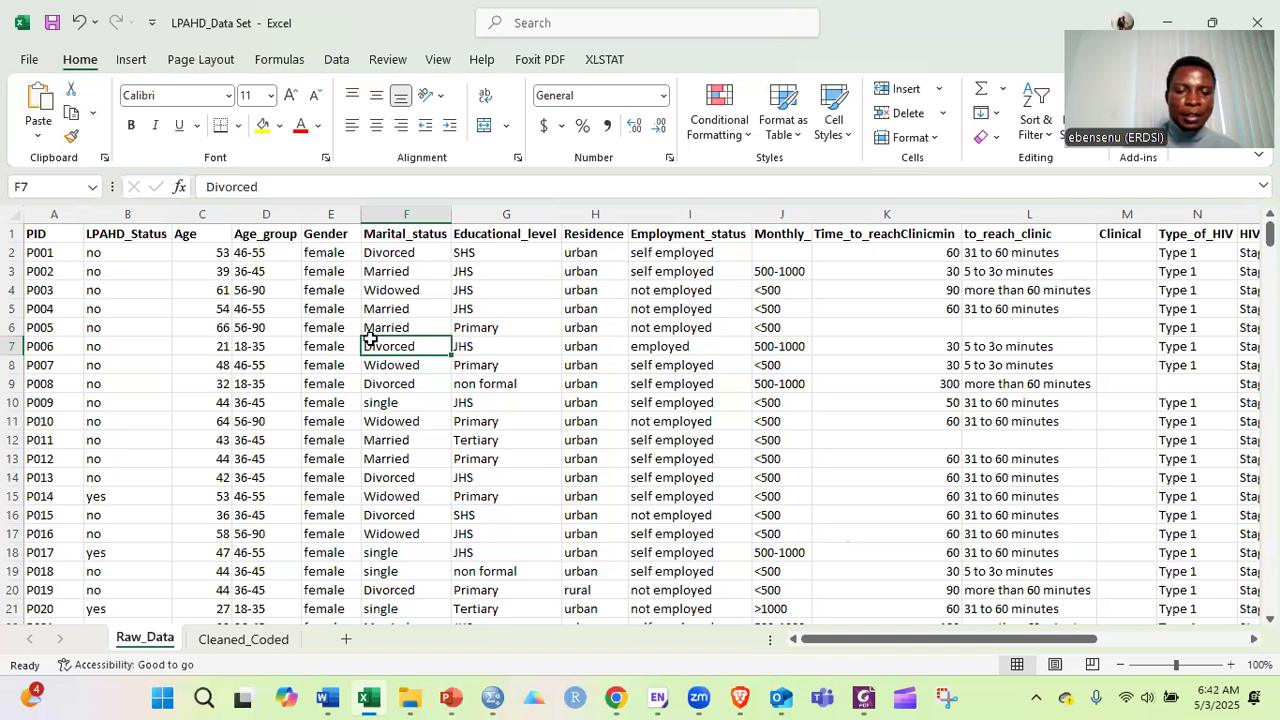
Switch to LPAHD_Data Set.sav in the SPSS Data Editor and look at the Age_group value of the second case.
mouse_move(499, 697)
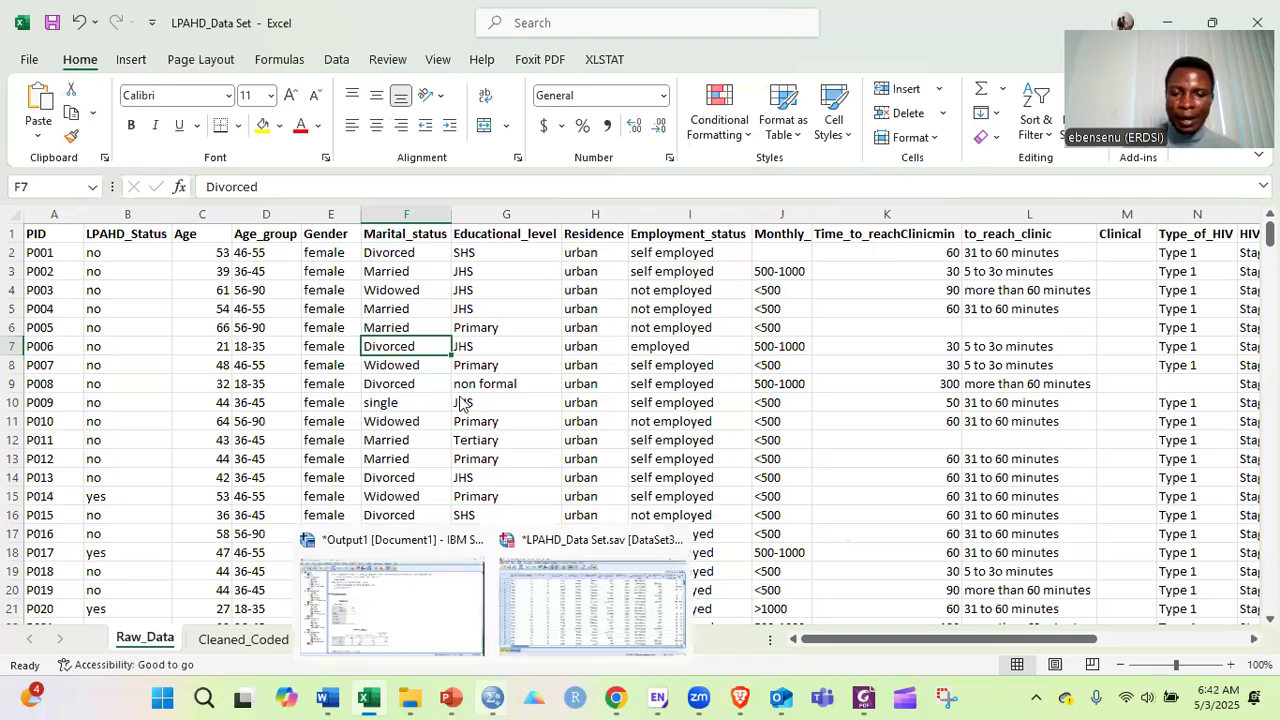
key(alt+Tab)
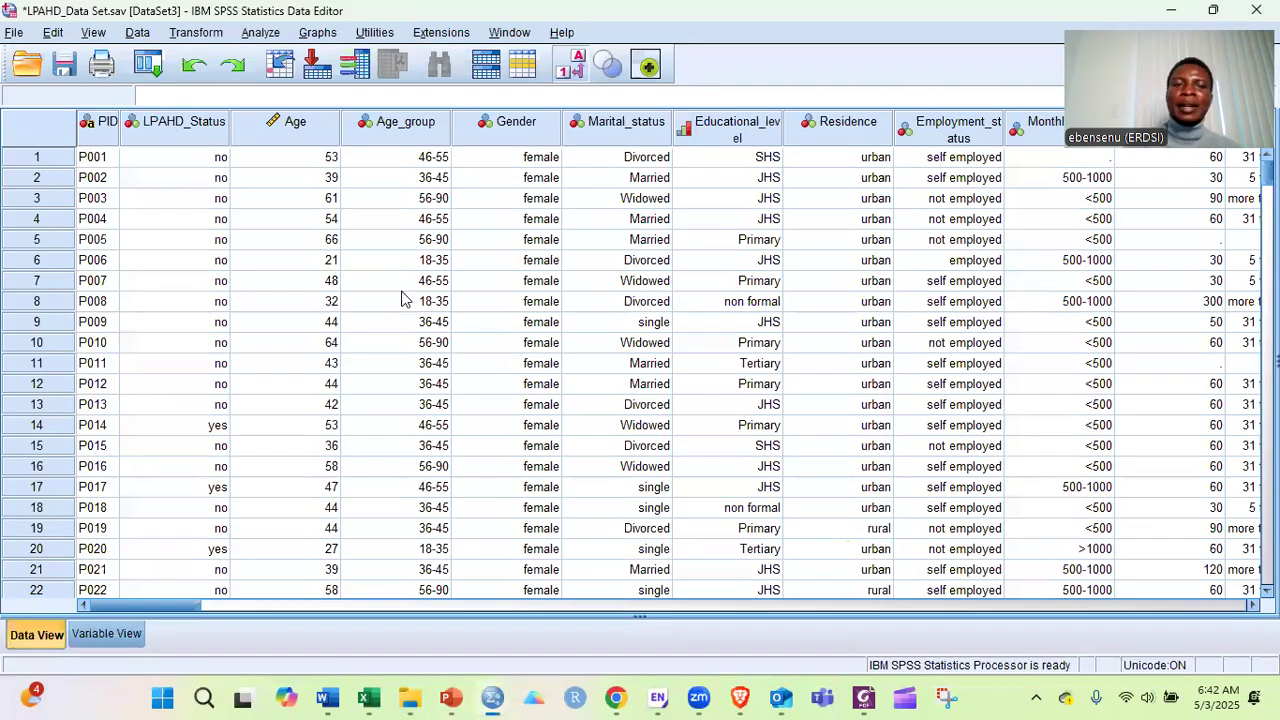
click(405, 180)
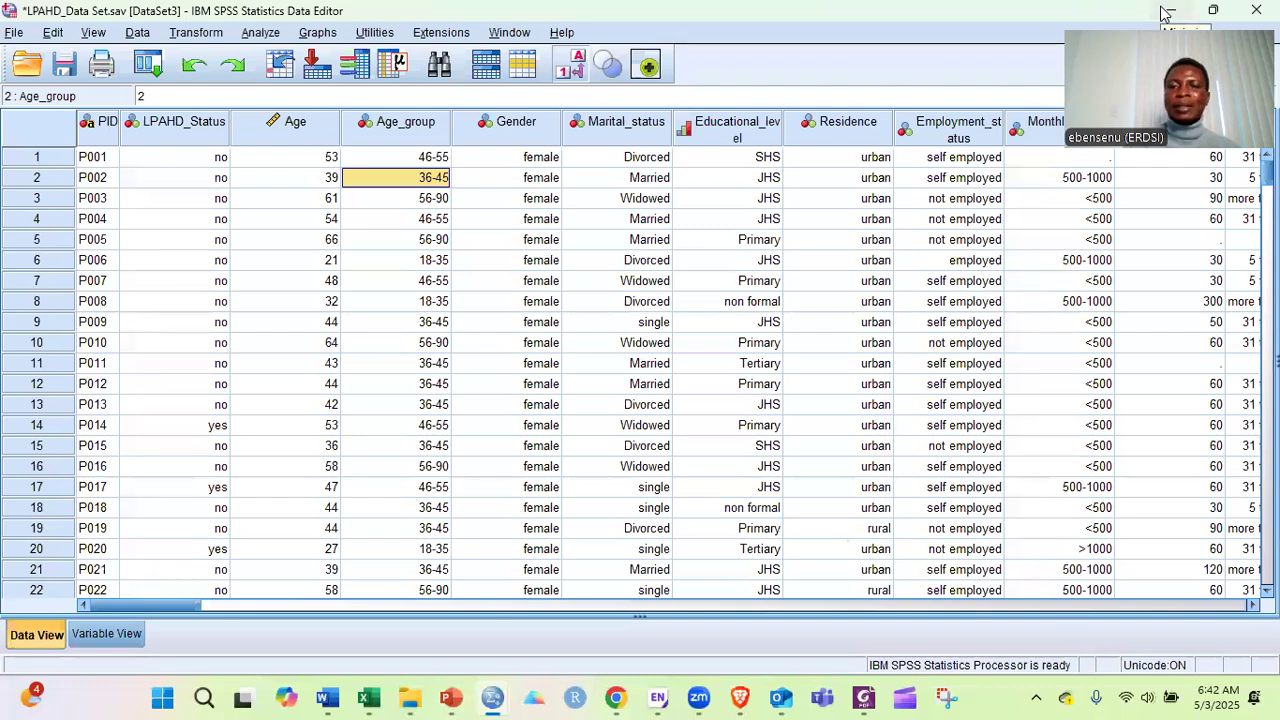
Return to the workbook in Excel and examine the text entries of the Gender column down to about row 54.
key(alt+Tab)
click(179, 349)
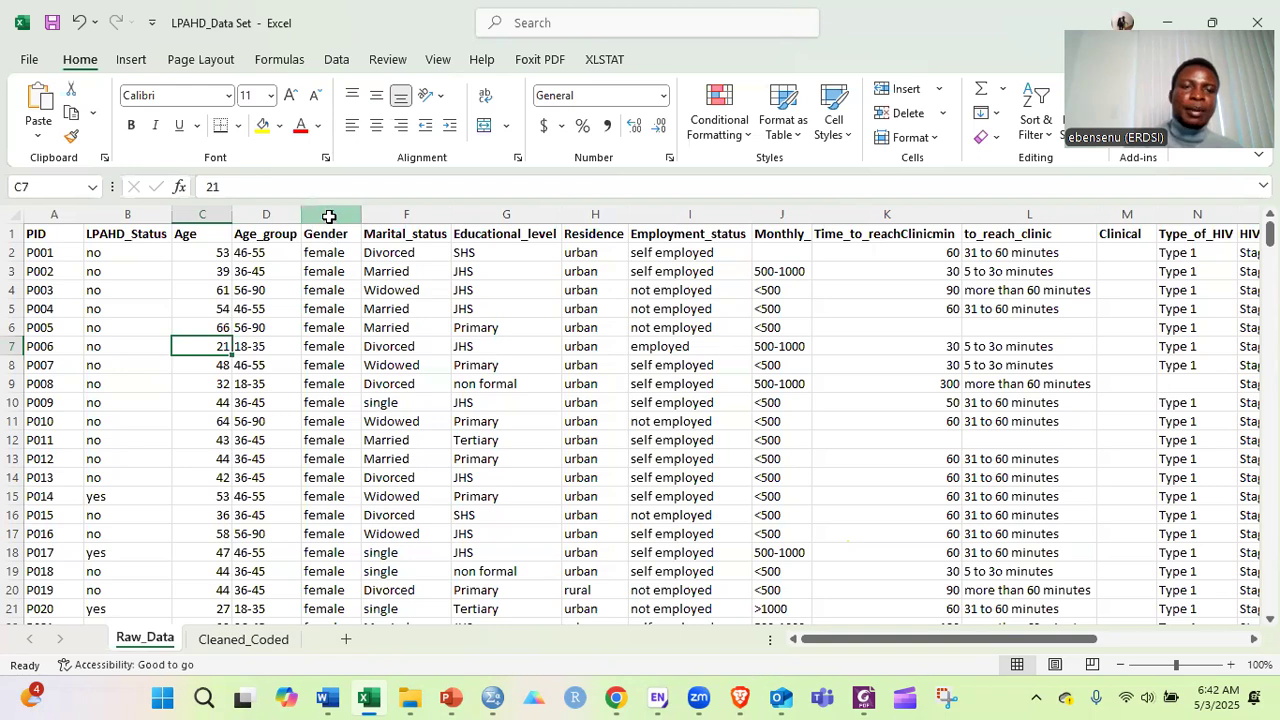
click(330, 277)
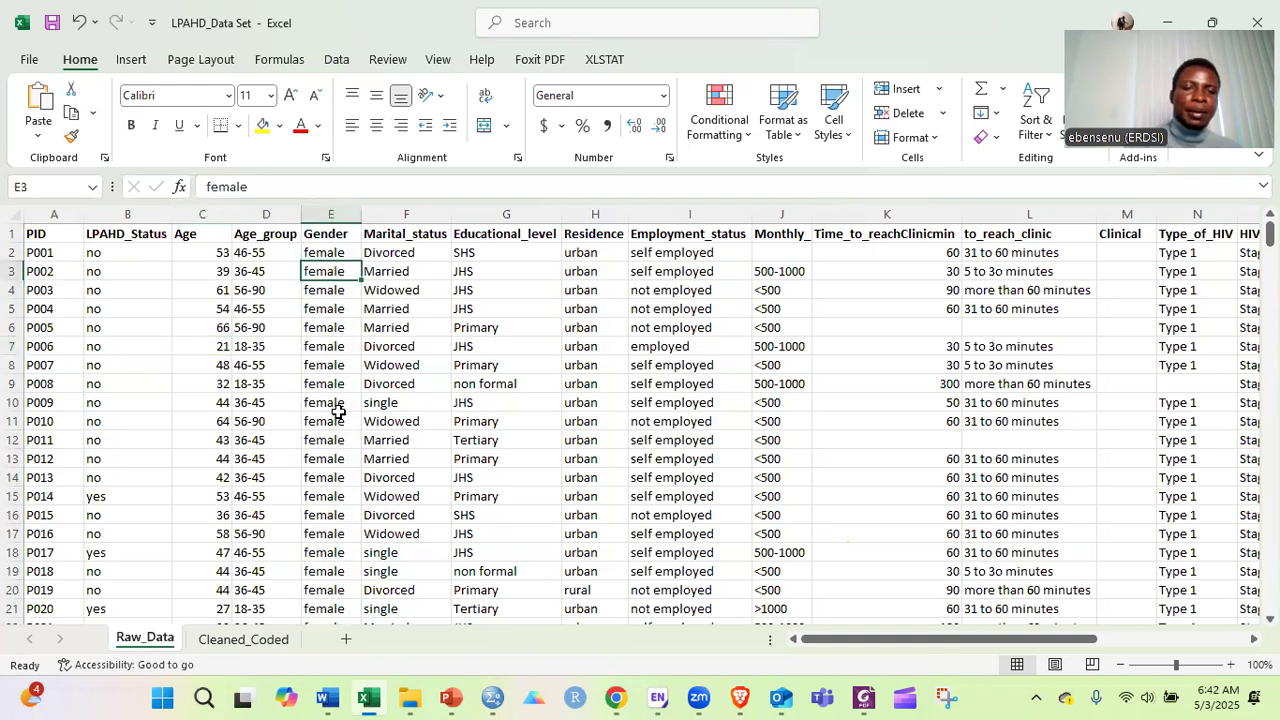
click(339, 417)
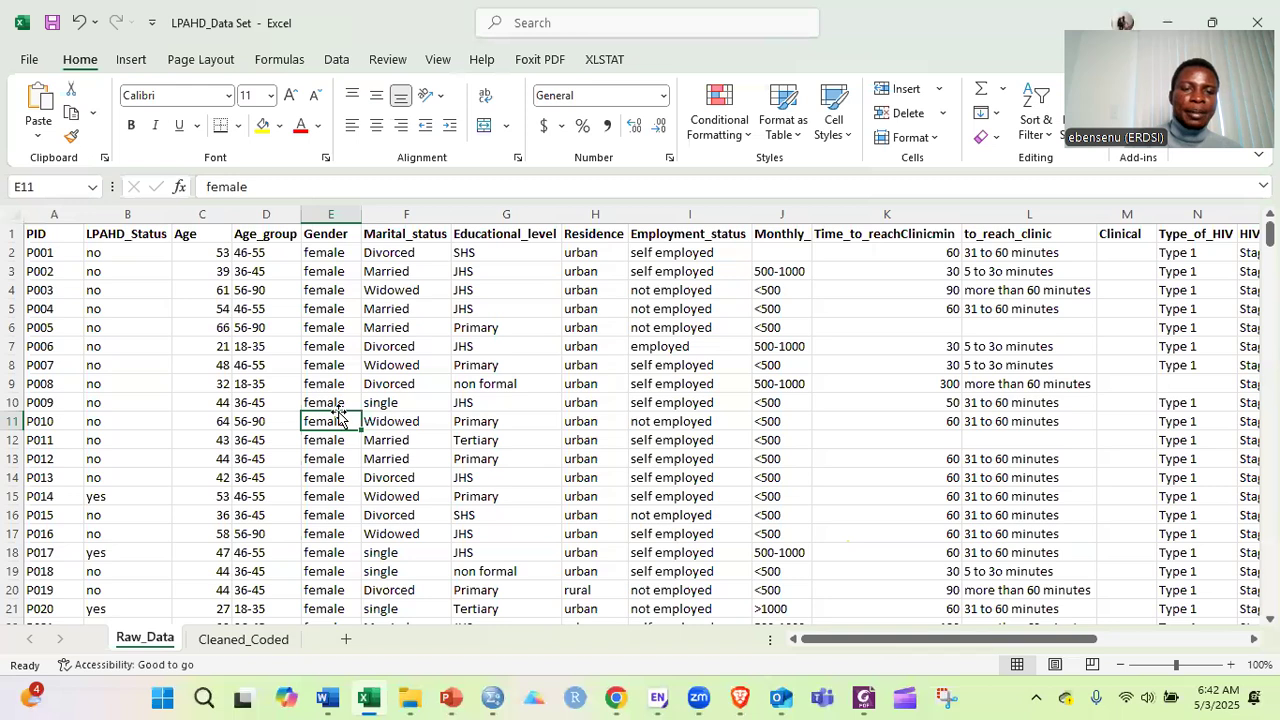
scroll(334, 316, down, 16)
click(336, 326)
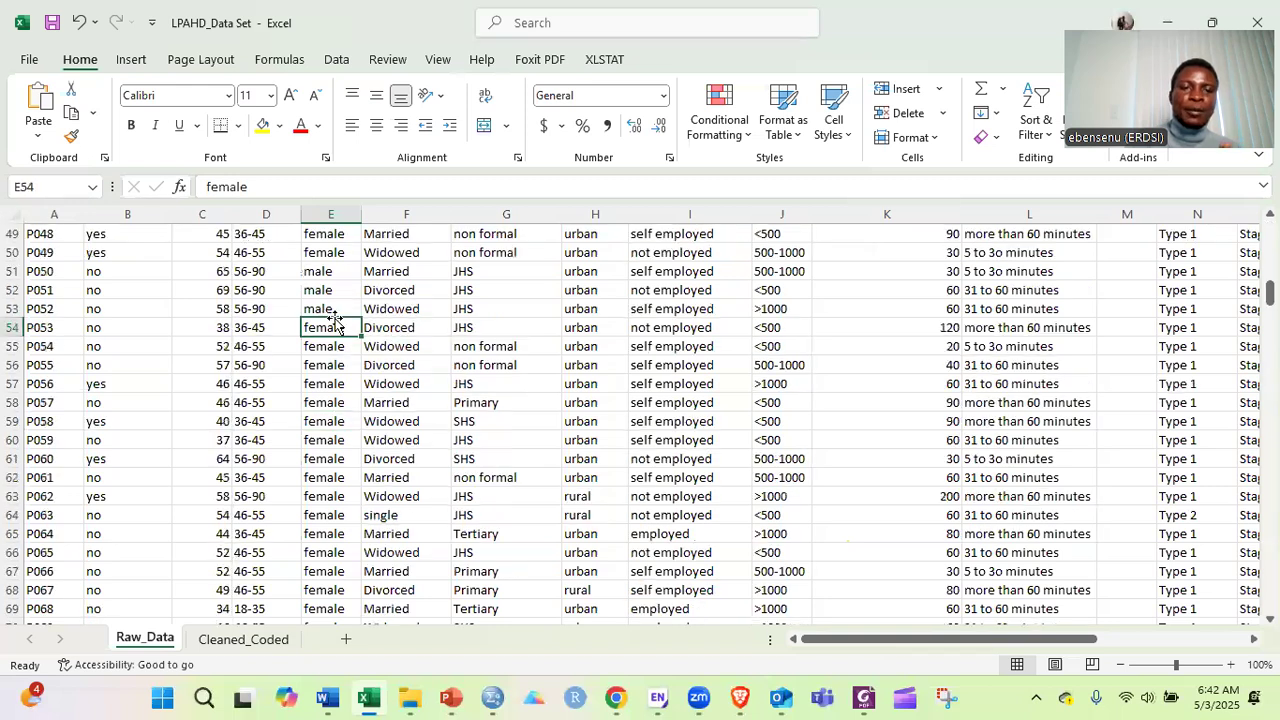
click(340, 292)
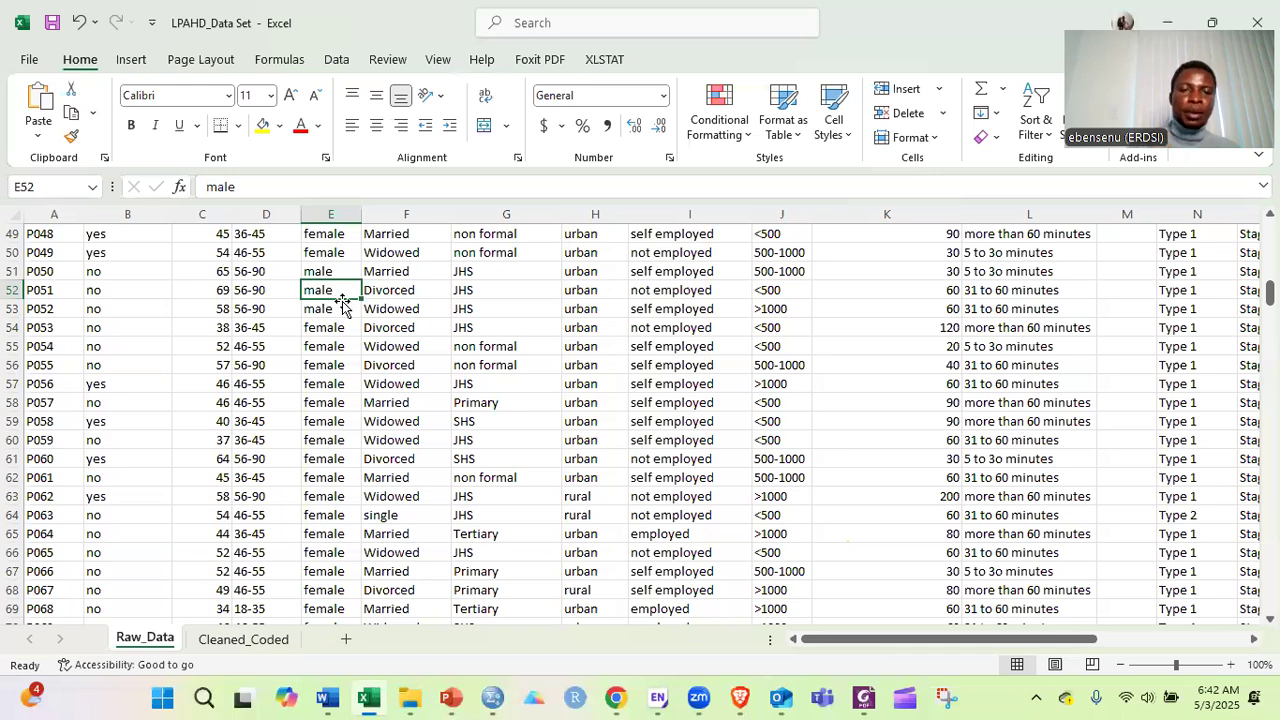
scroll(342, 305, up, 15)
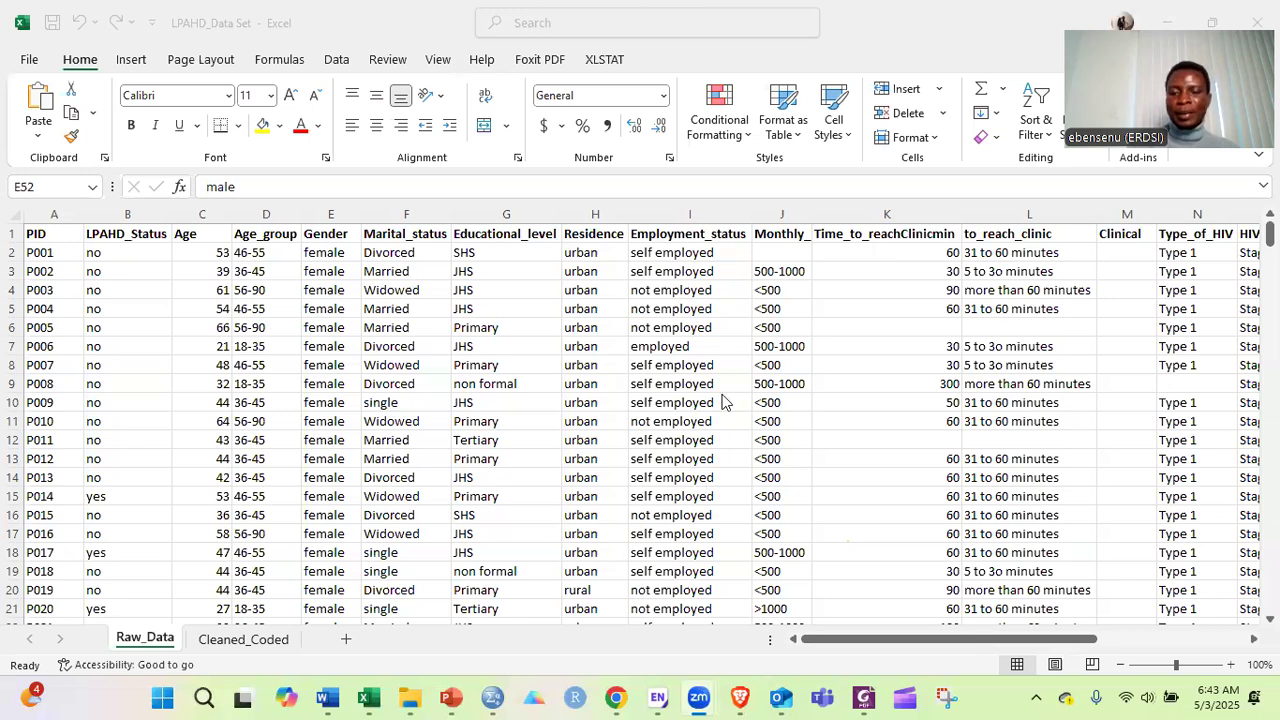
Switch to the article in Foxit PDF Editor and read from the inclusion criteria to the sample size calculation on page 2.
click(866, 697)
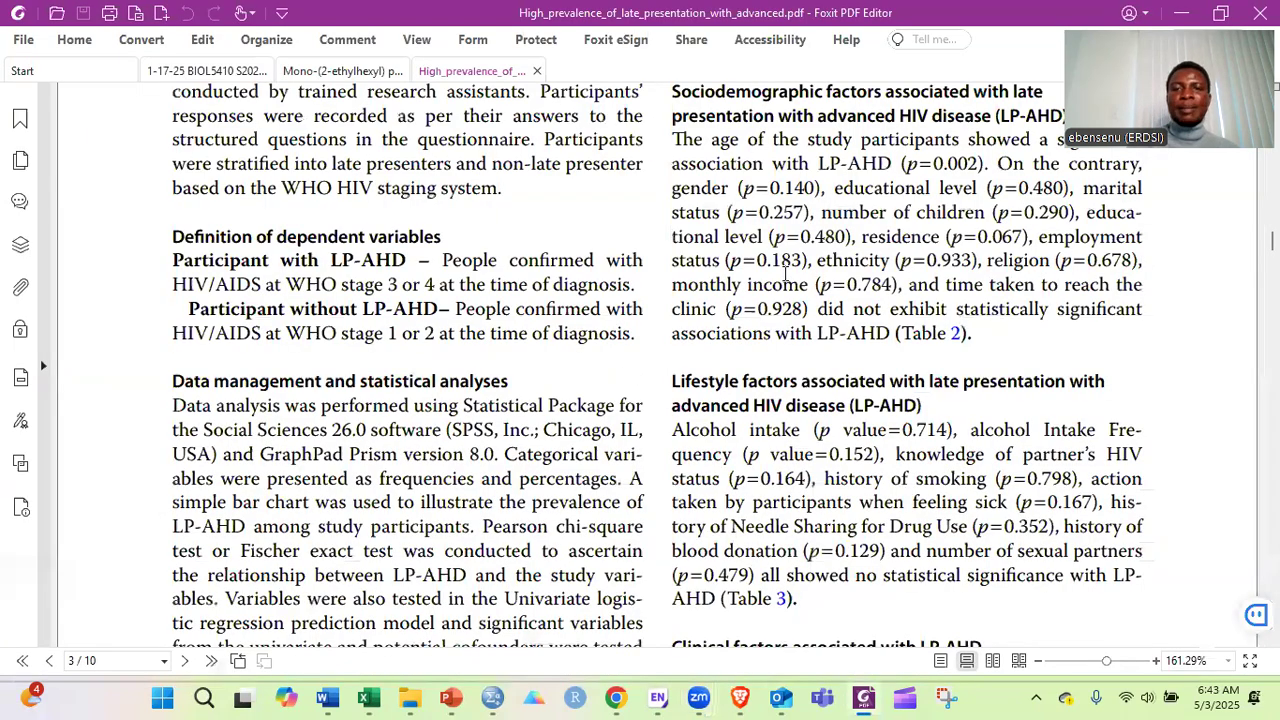
scroll(785, 272, up, 3)
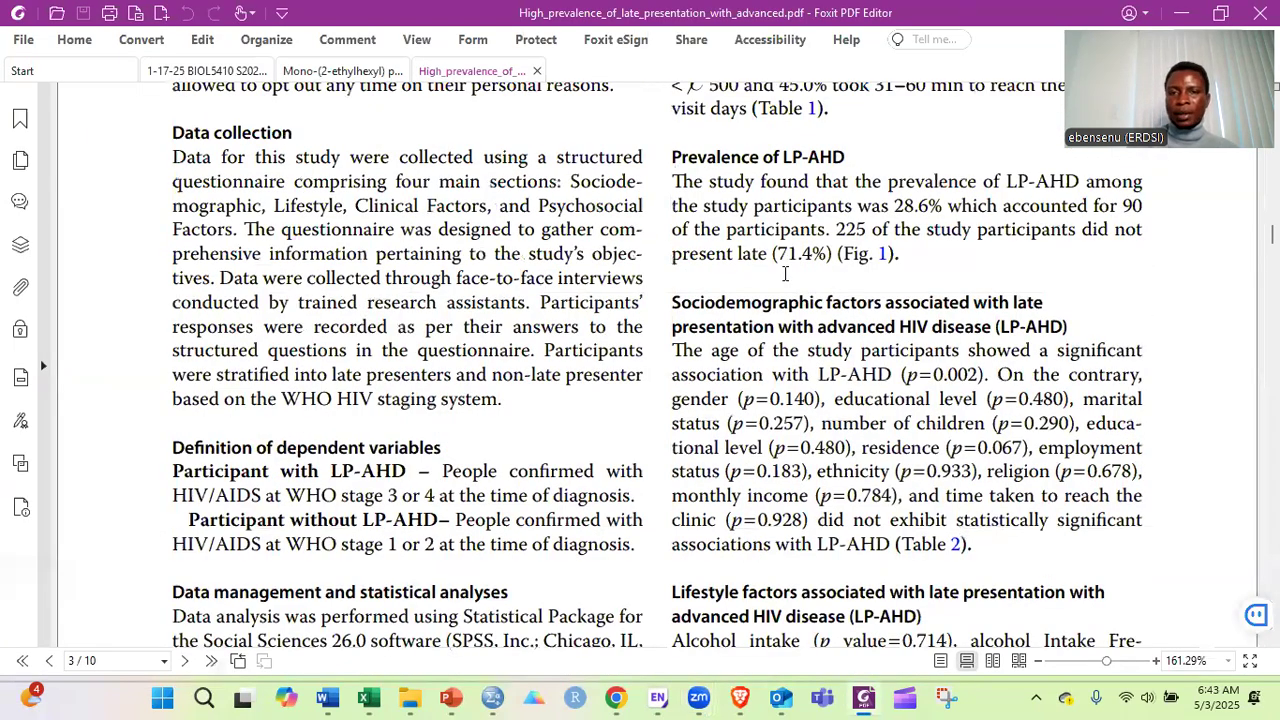
scroll(785, 272, up, 10)
scroll(785, 272, up, 3)
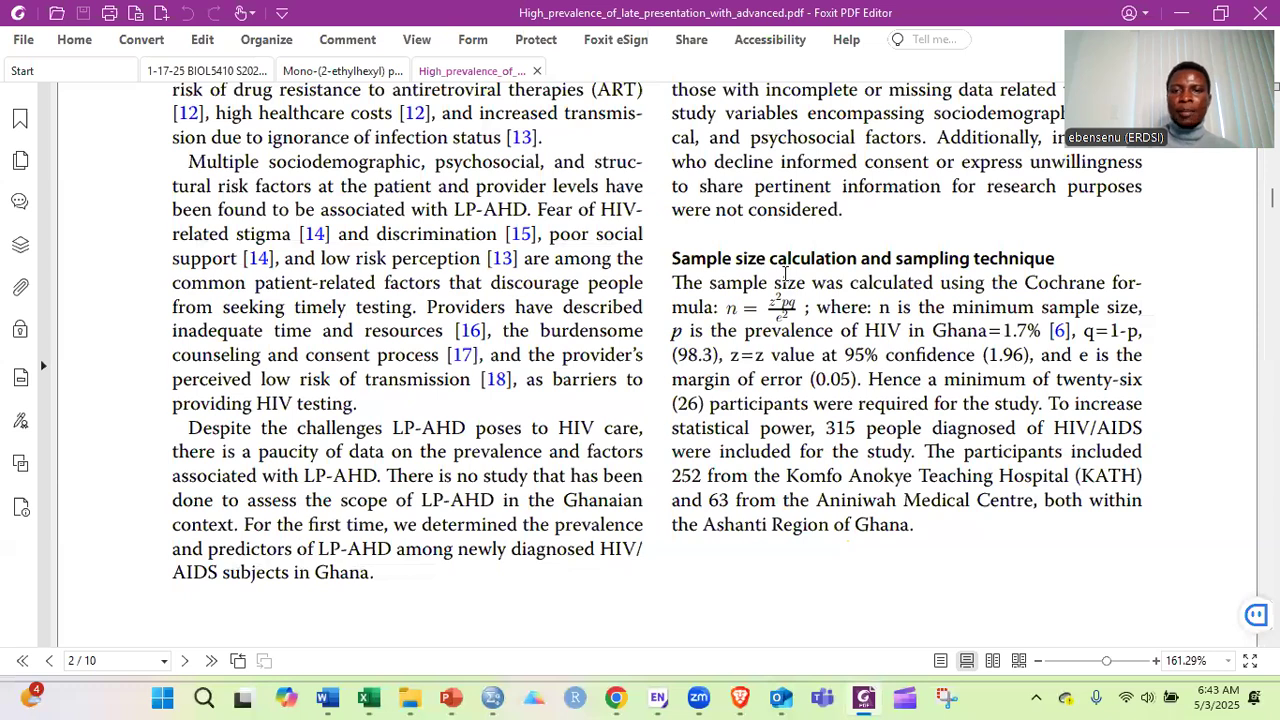
scroll(785, 272, up, 5)
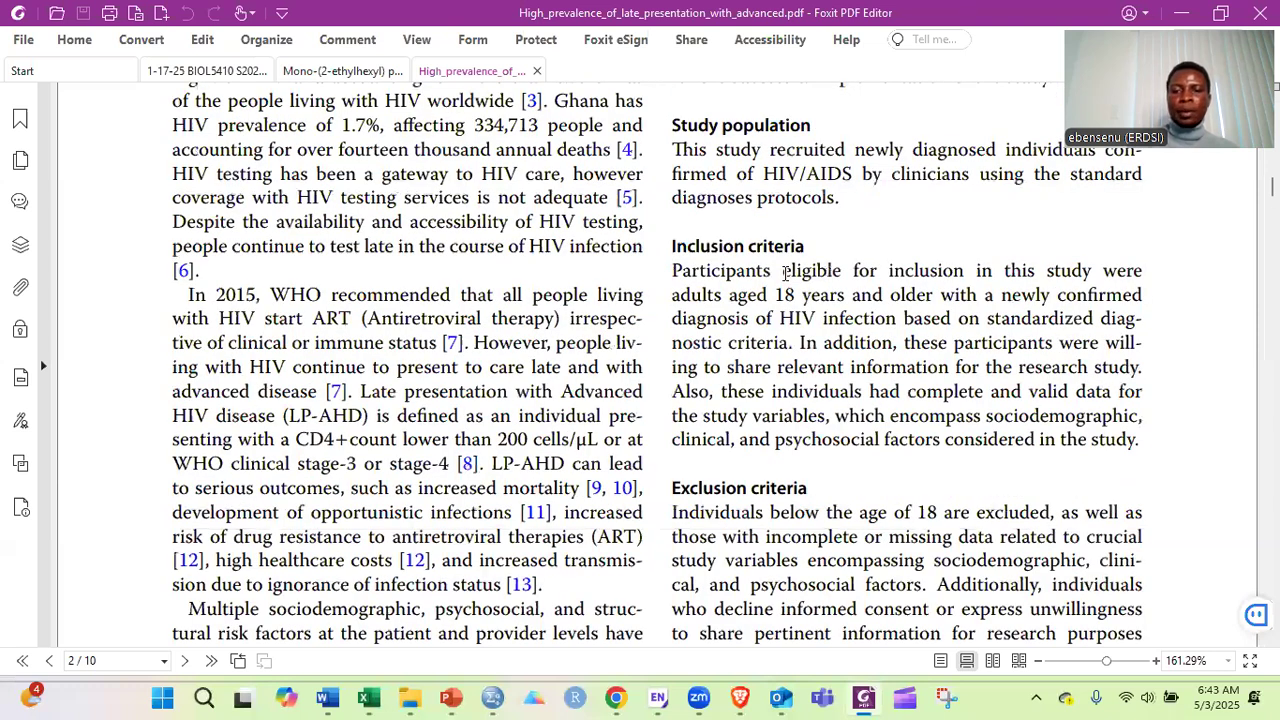
scroll(785, 272, down, 3)
scroll(785, 272, down, 2)
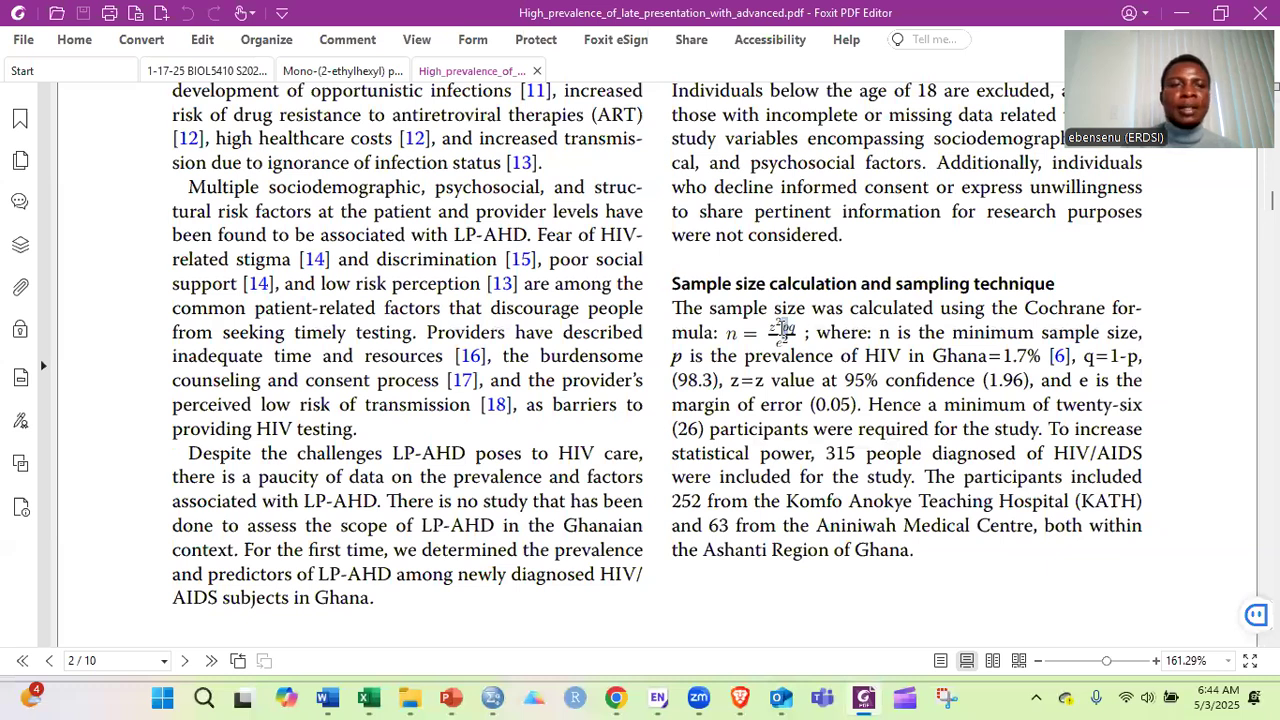
Highlight the p term and the words "Cochrane formula" in the sample size paragraph, and clear the selection.
drag(782, 326, 782, 332)
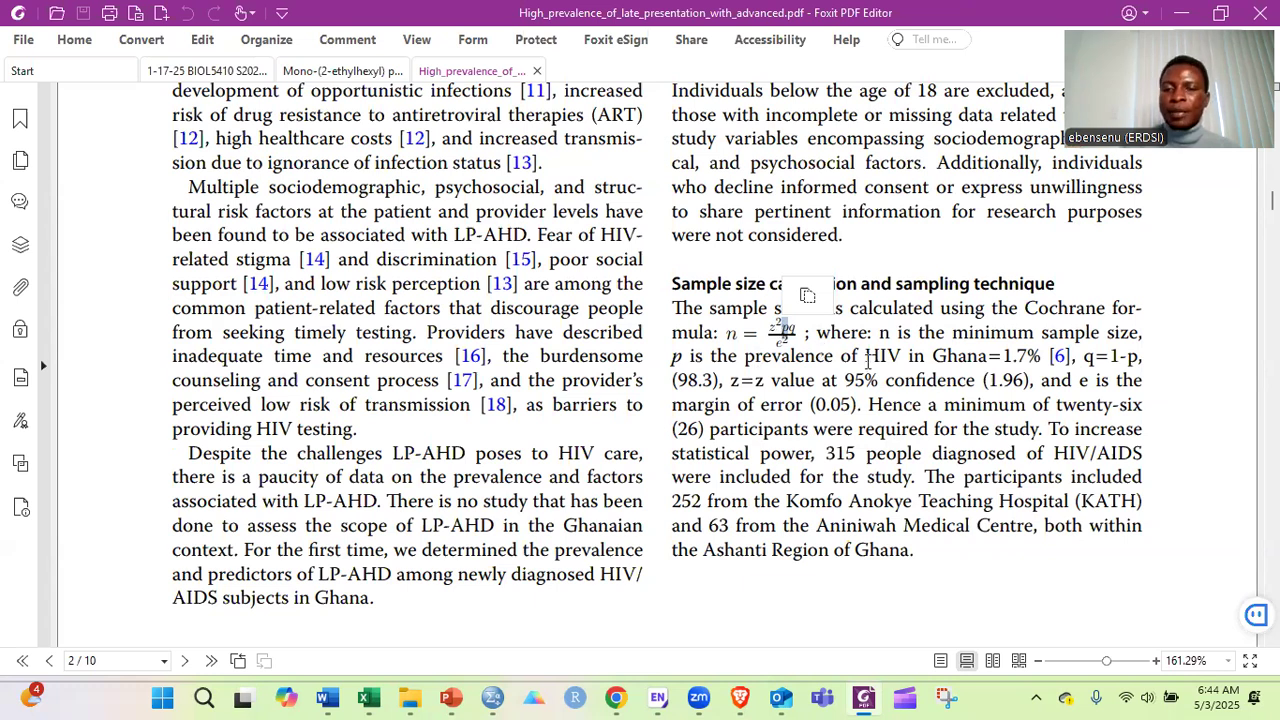
double_click(1007, 358)
click(1022, 303)
drag(1027, 308, 714, 337)
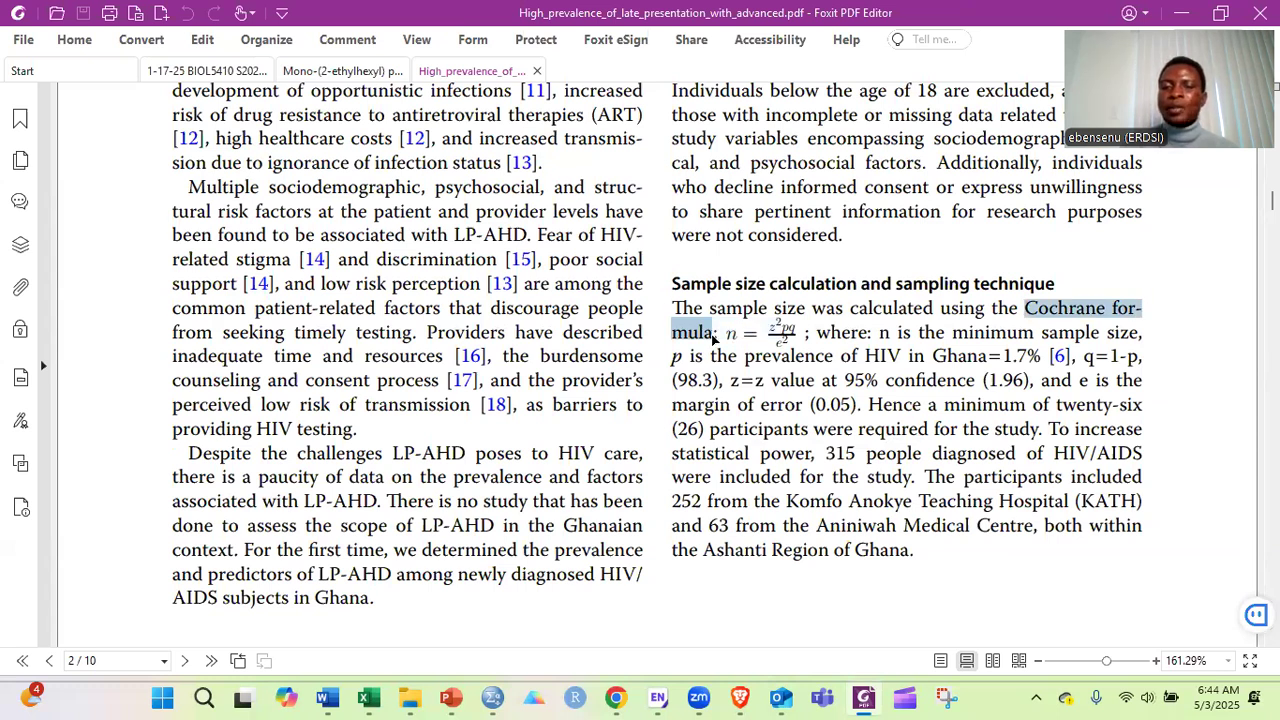
click(714, 337)
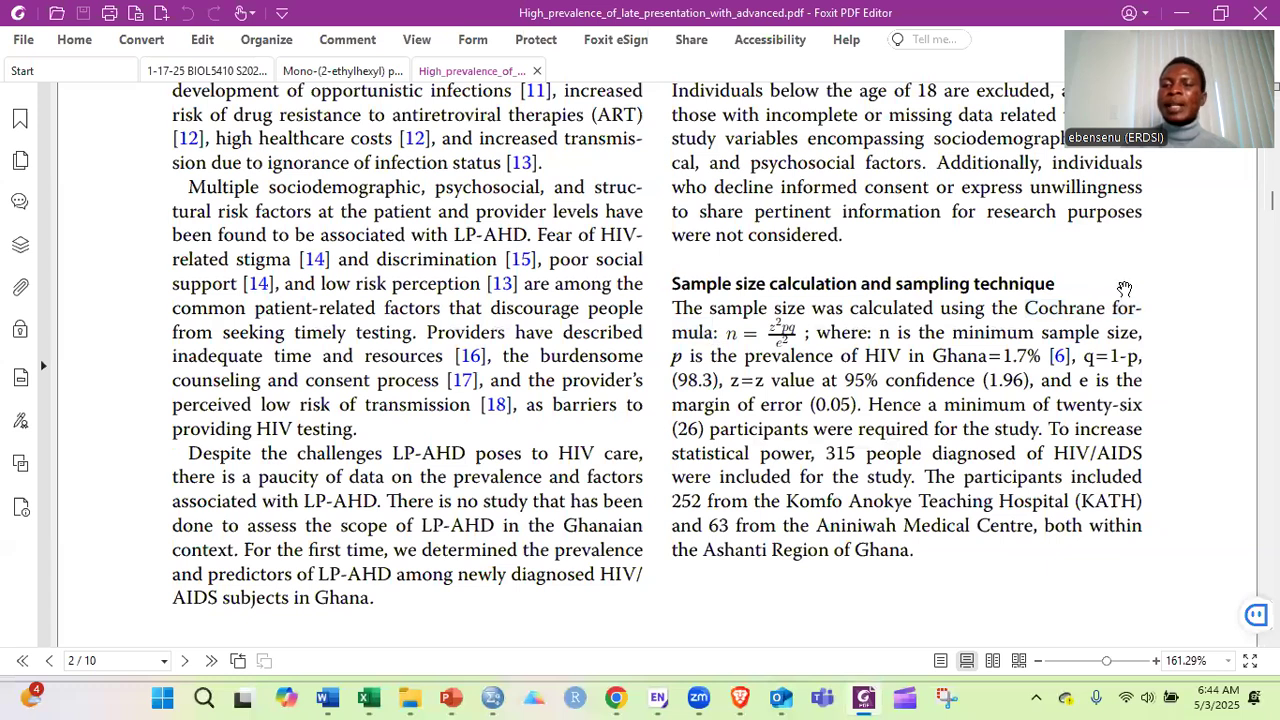
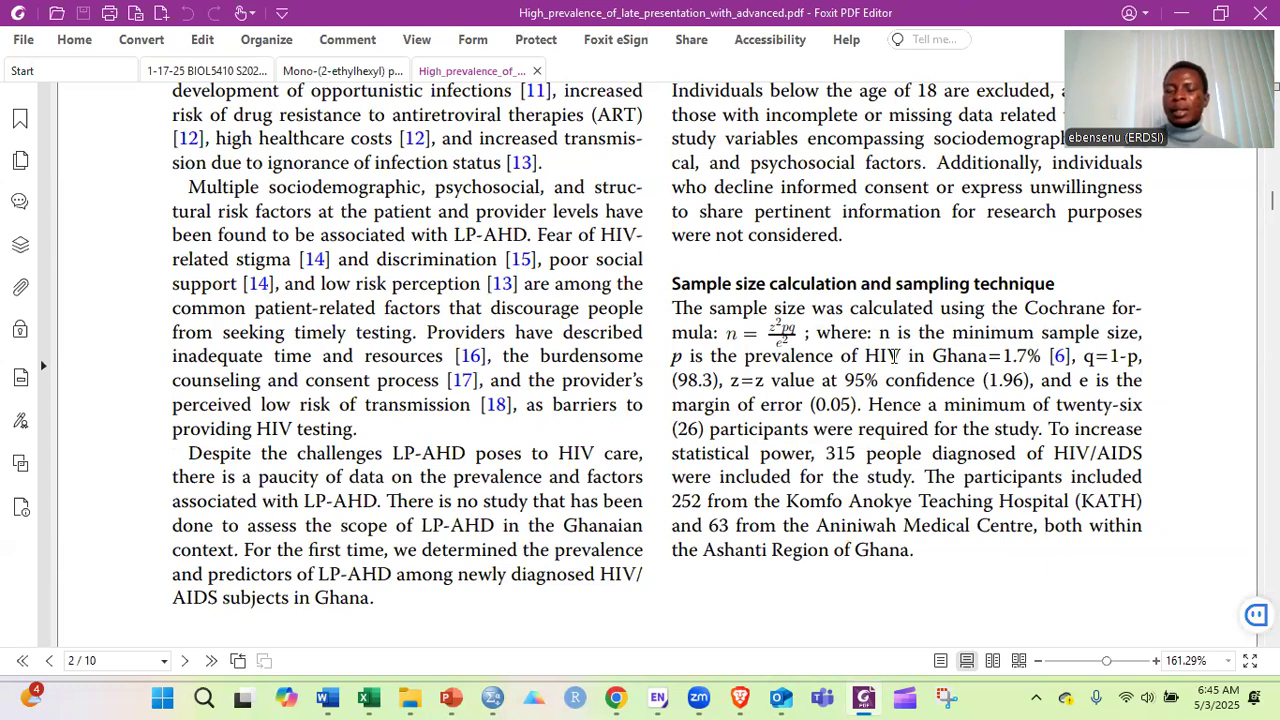
Skim back up the article and reread the exclusion criteria and the sample size calculation on page 2.
scroll(760, 308, up, 1)
scroll(760, 308, up, 15)
scroll(763, 370, down, 1)
scroll(763, 370, down, 10)
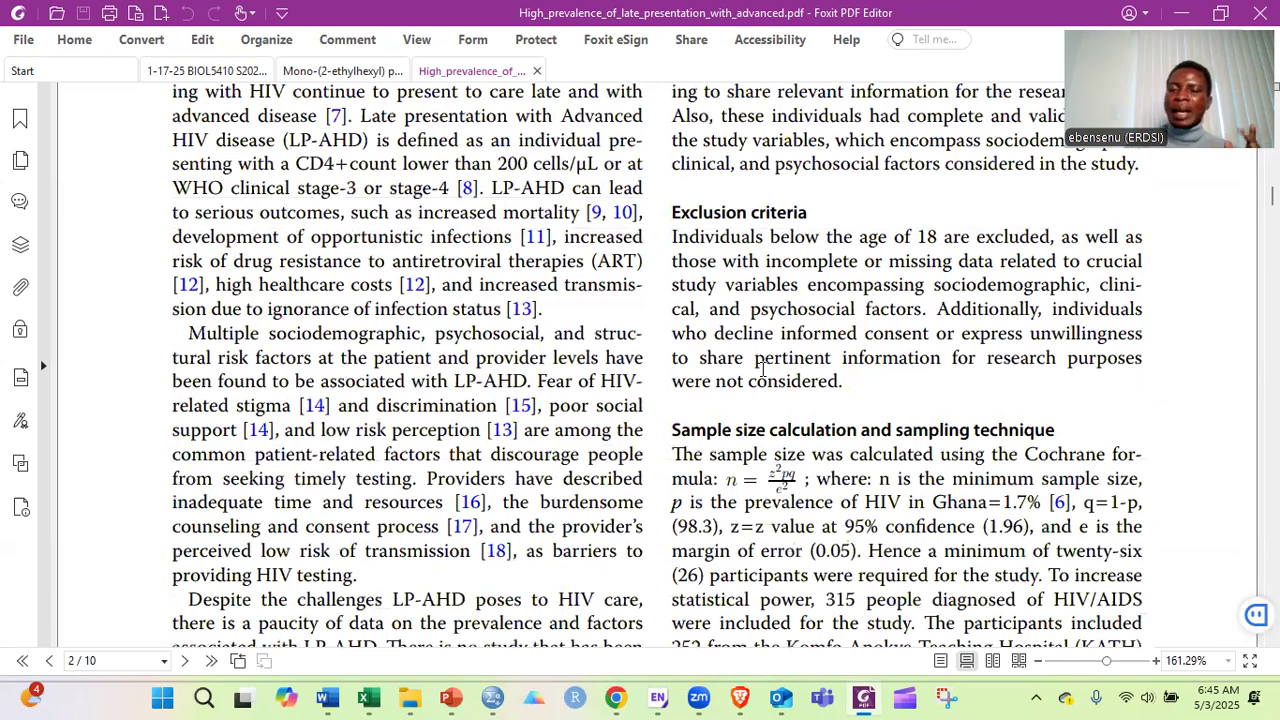
scroll(830, 490, down, 3)
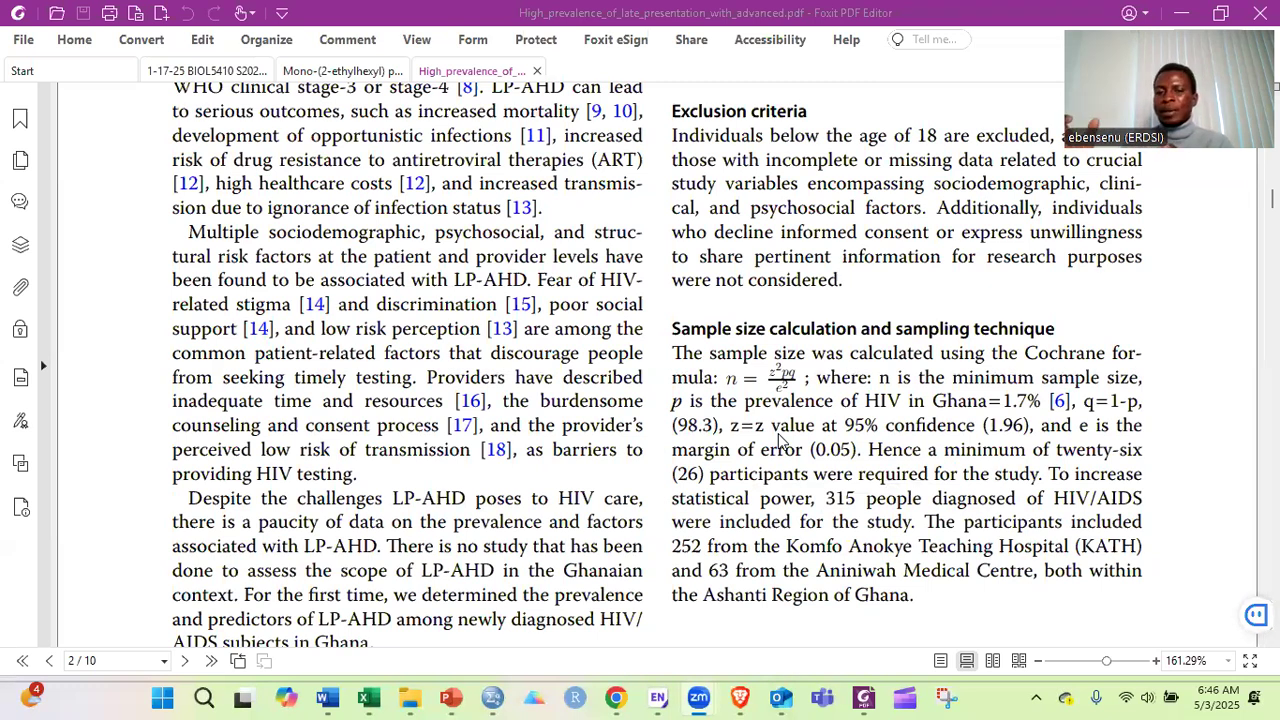
Switch to the LPAHD_Data Set workbook in Excel and review the Gender, Employment_status, Type_of_HIV and to_reach_clinic columns of Raw_Data.
click(368, 697)
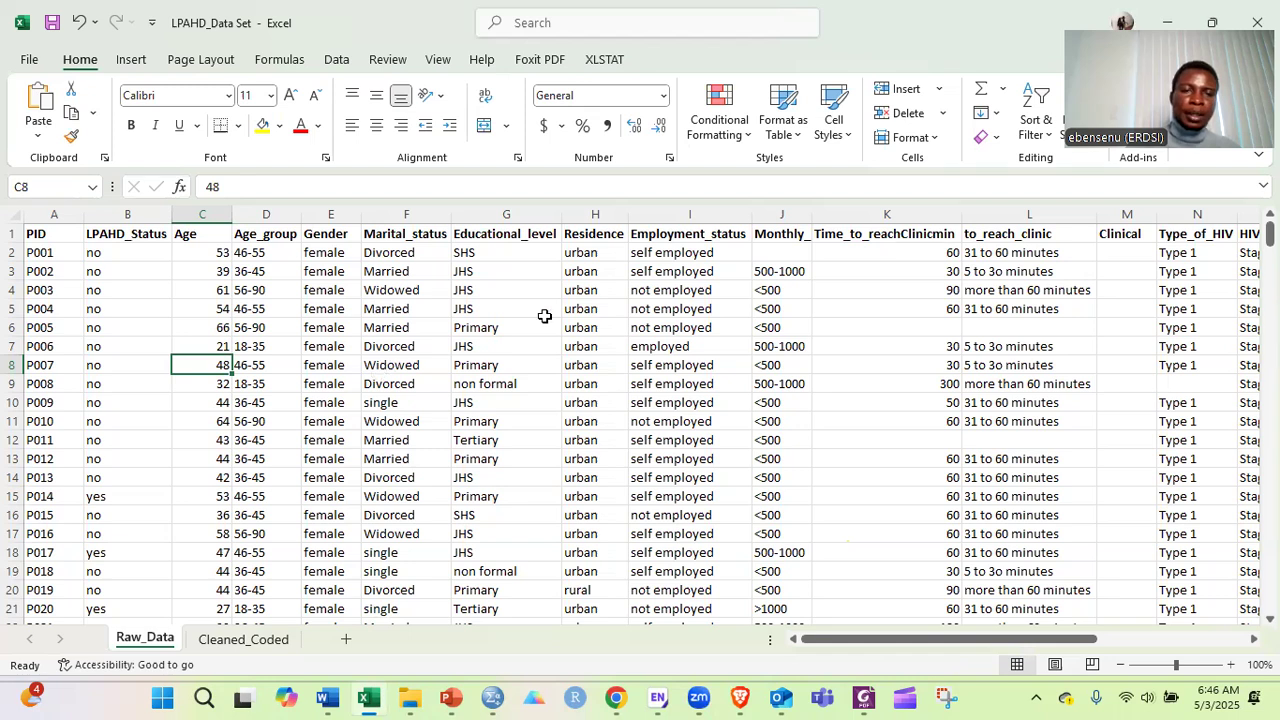
click(335, 328)
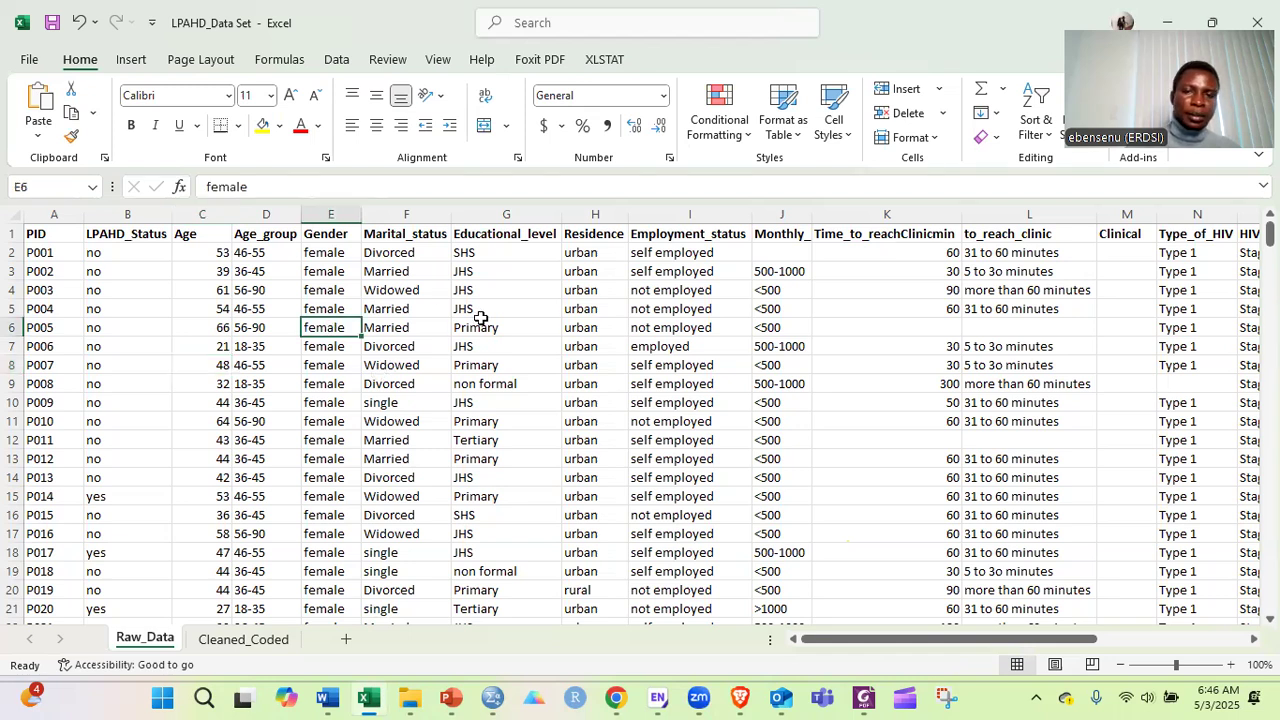
click(735, 328)
scroll(735, 328, right, 2)
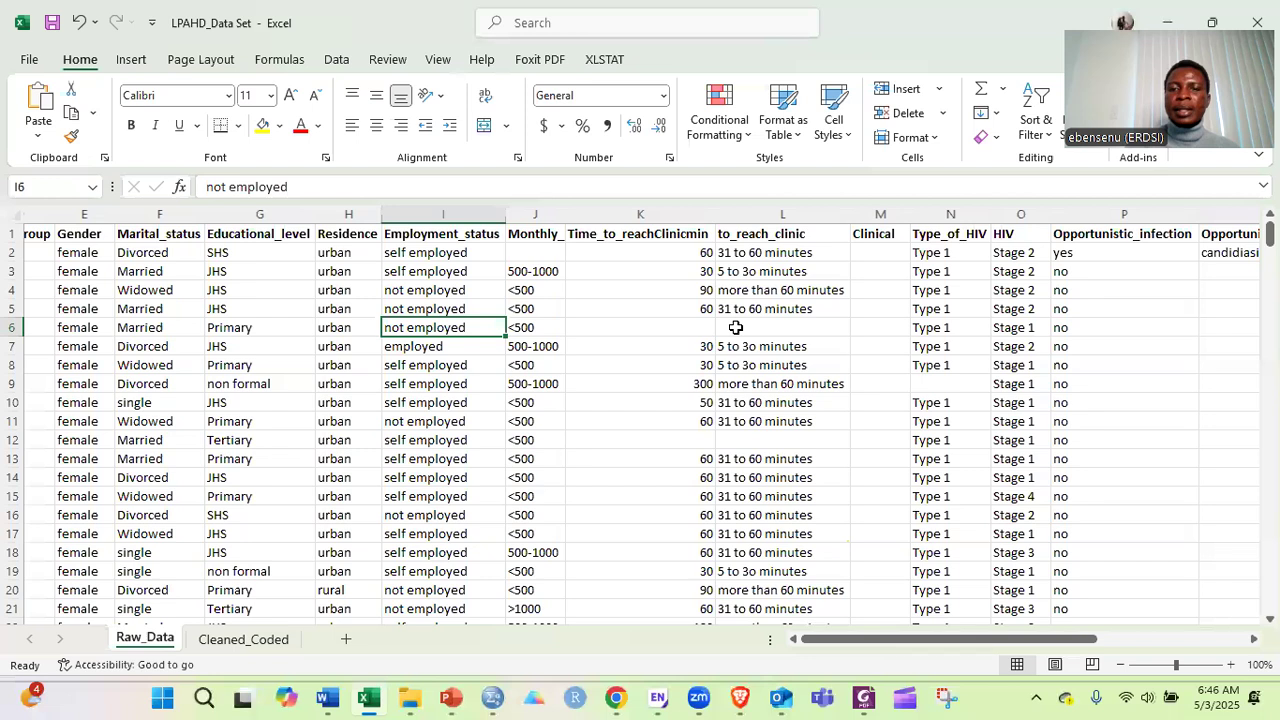
scroll(947, 305, right, 1)
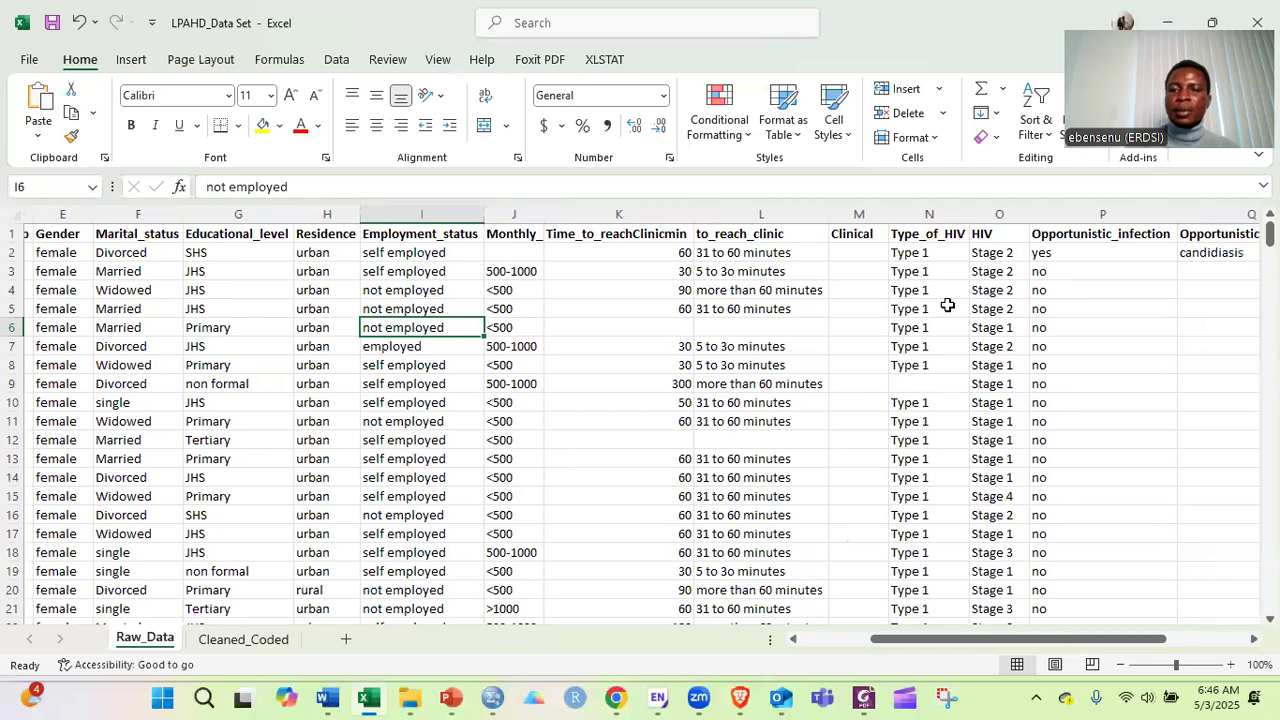
click(947, 305)
scroll(868, 262, right, 1)
click(835, 272)
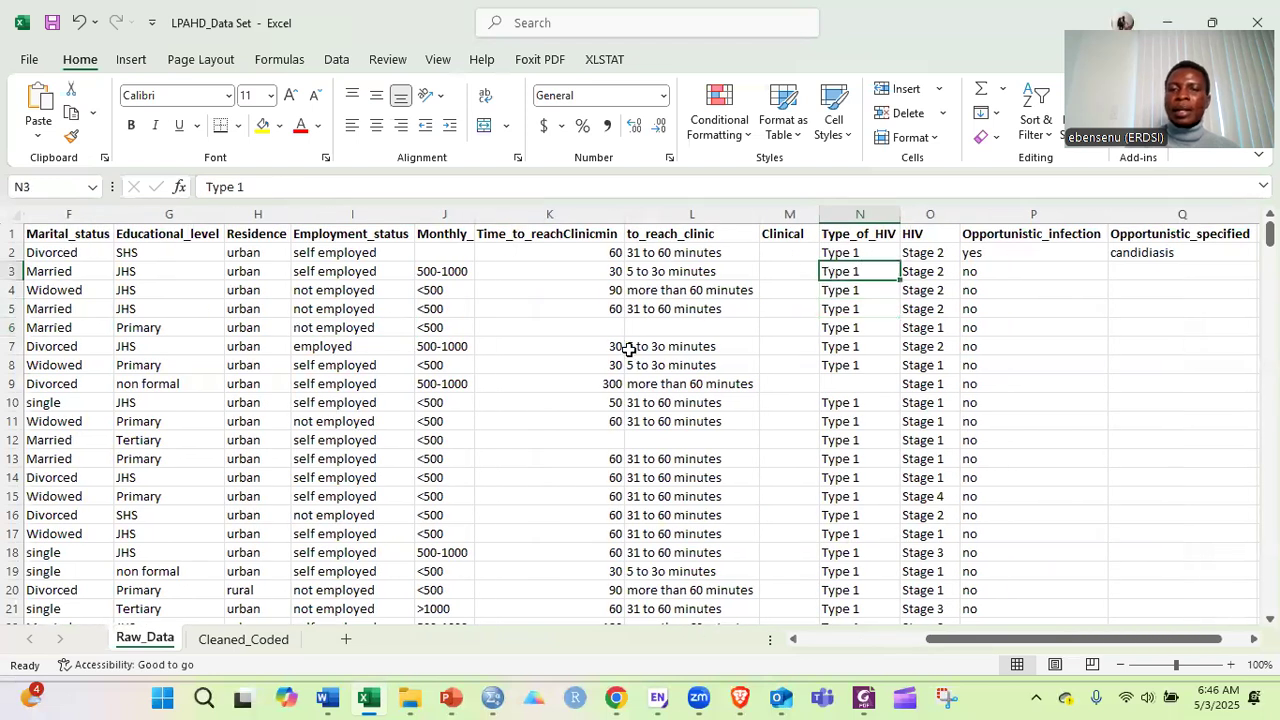
click(628, 348)
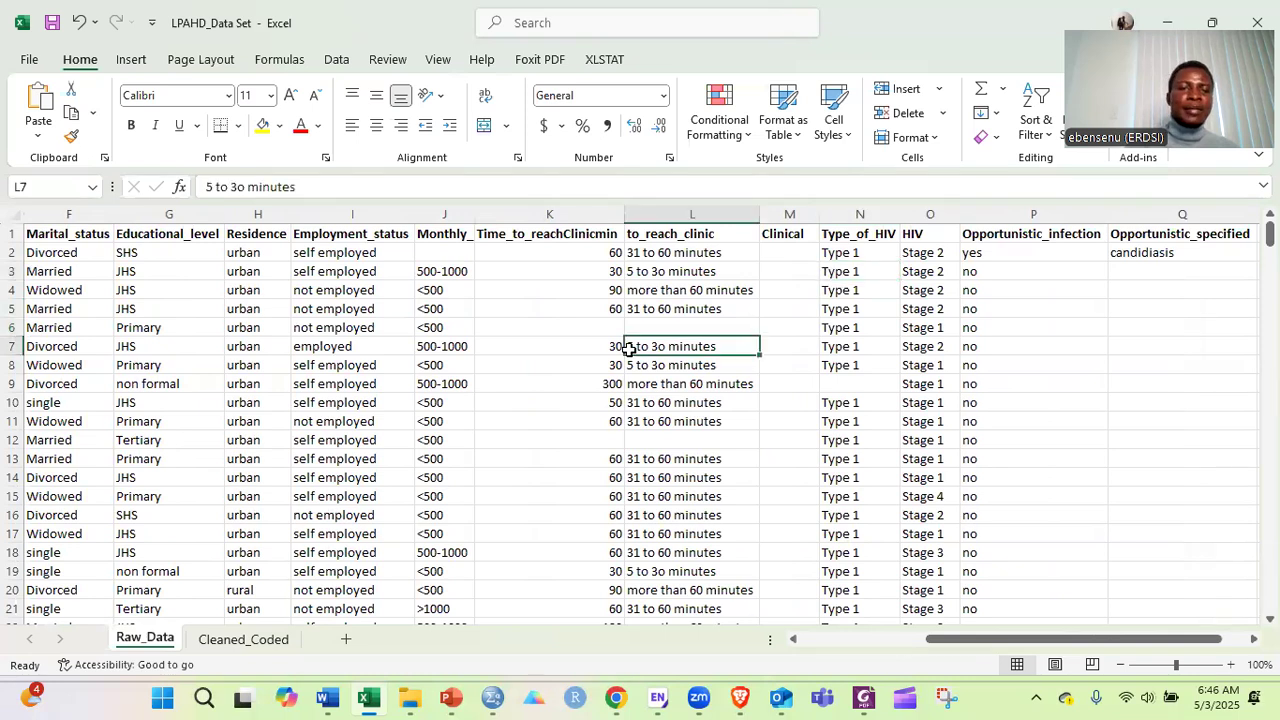
scroll(628, 348, left, 3)
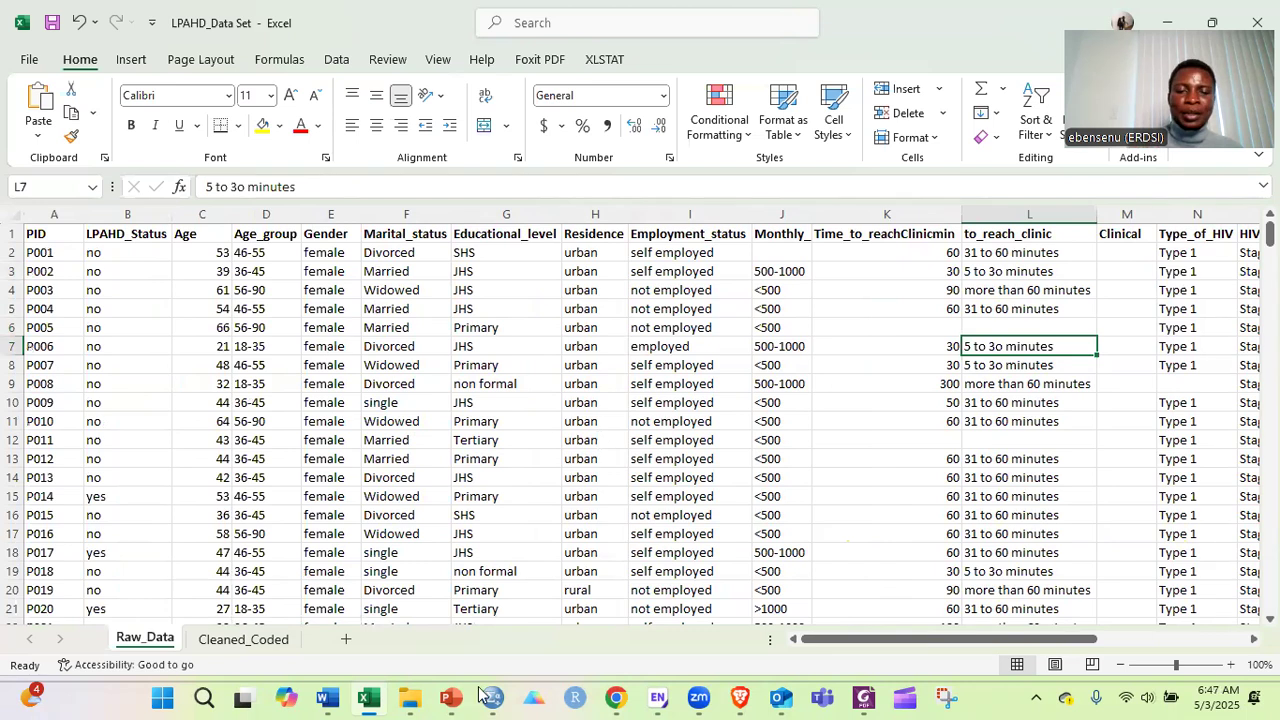
Point out the LPAHD_Status, Age_group and Gender variables in Raw_Data, selecting the whole LPAHD_Status and Gender columns in turn.
mouse_move(481, 697)
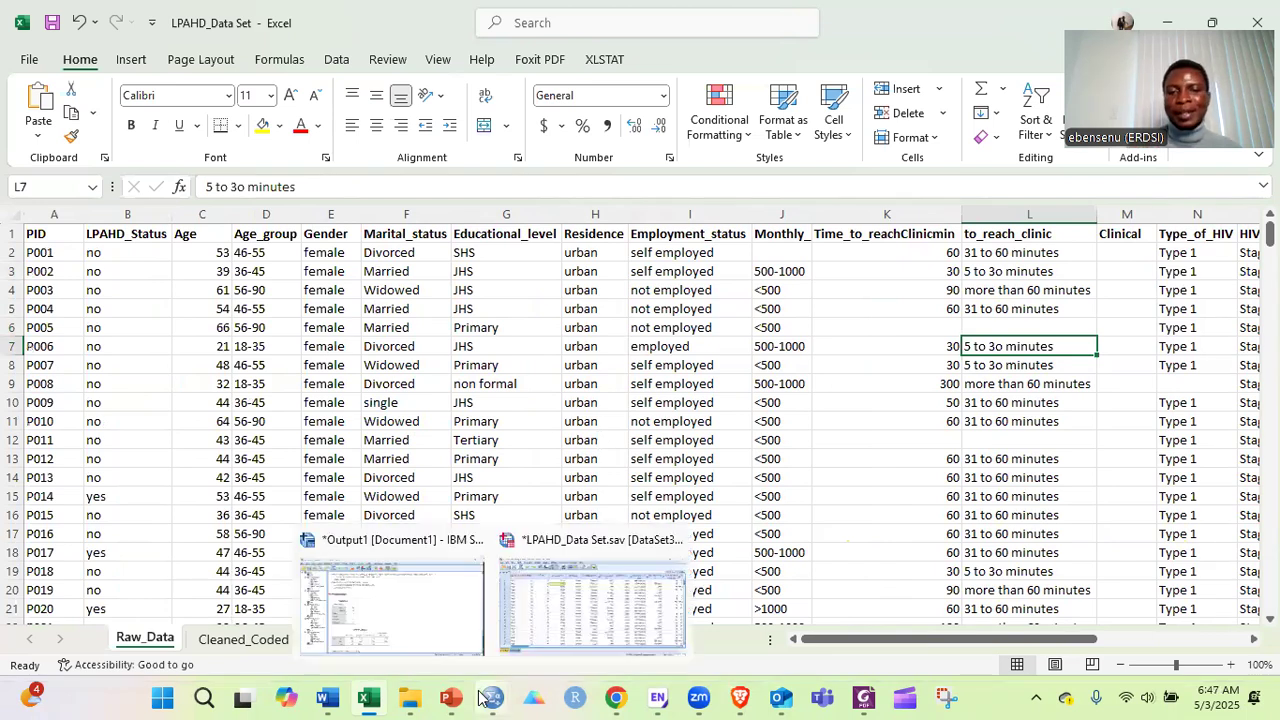
click(545, 366)
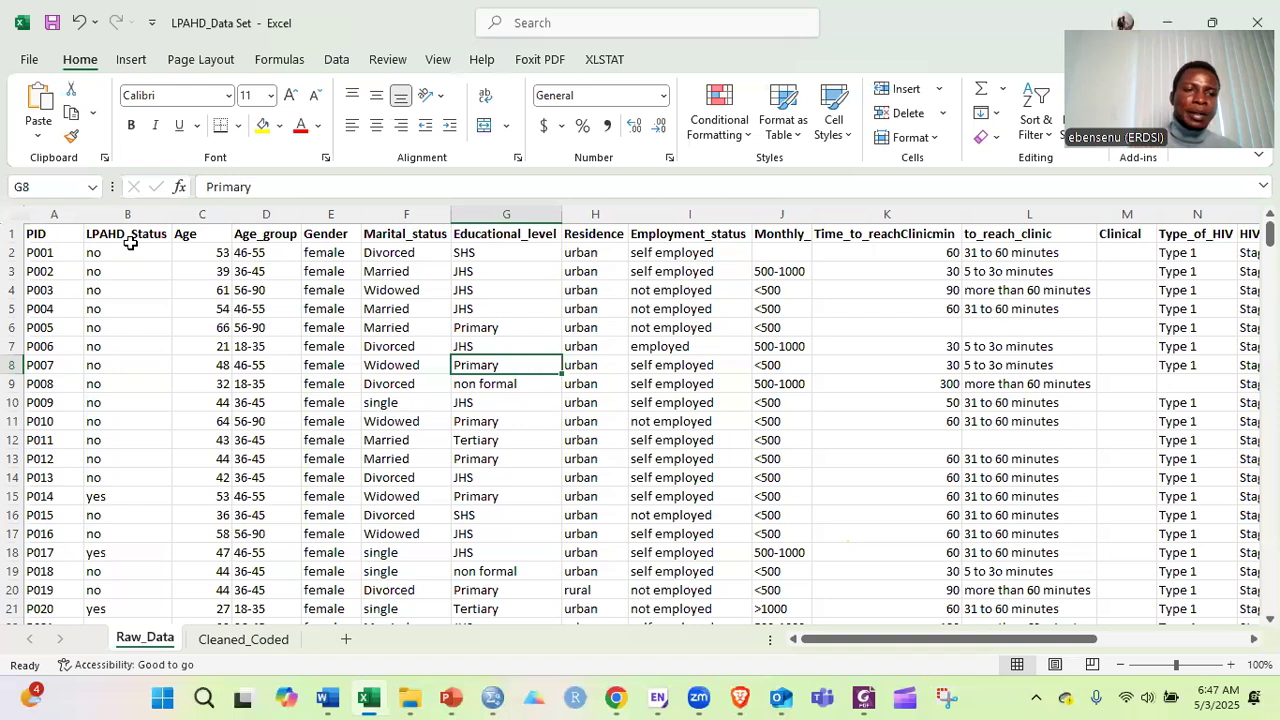
click(141, 205)
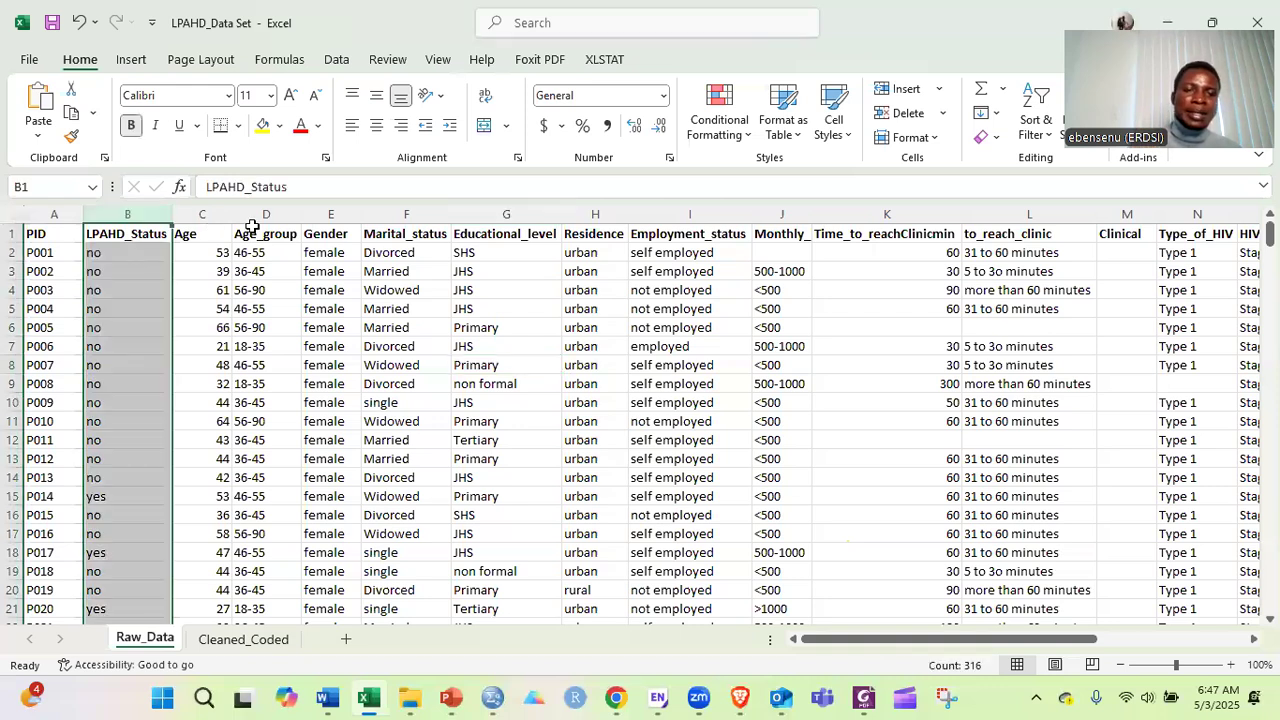
click(252, 228)
click(333, 208)
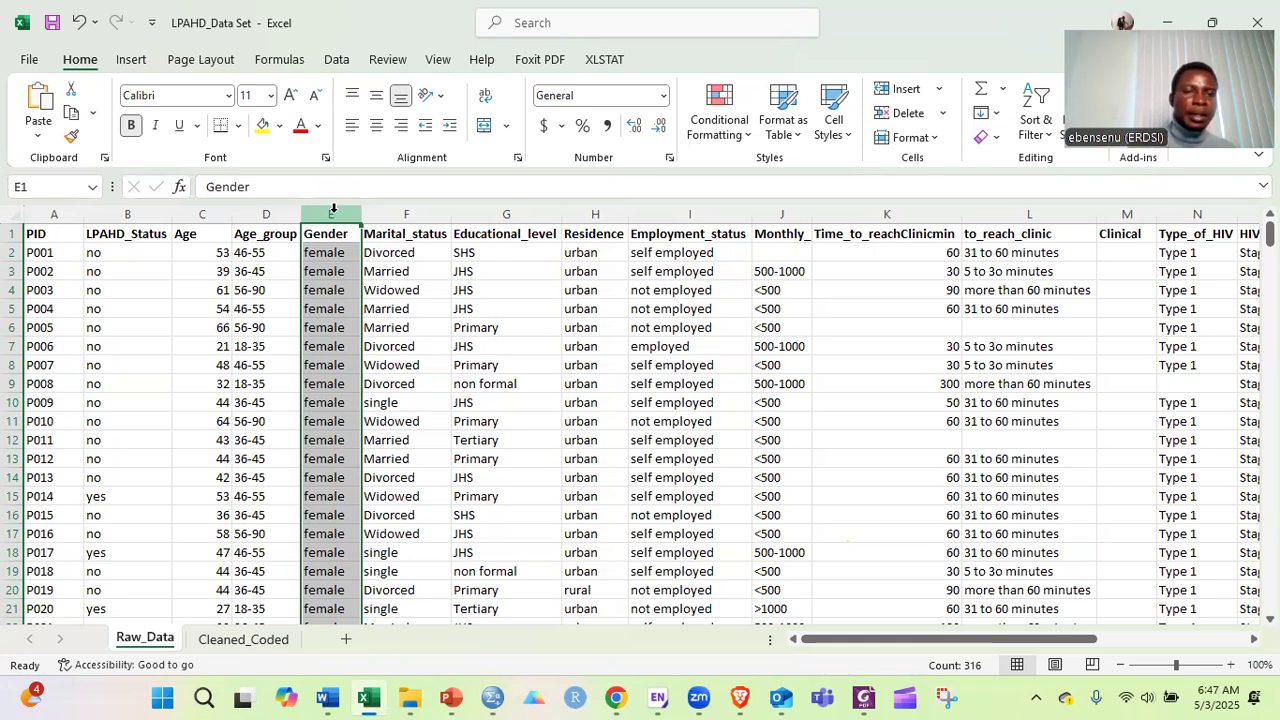
click(331, 343)
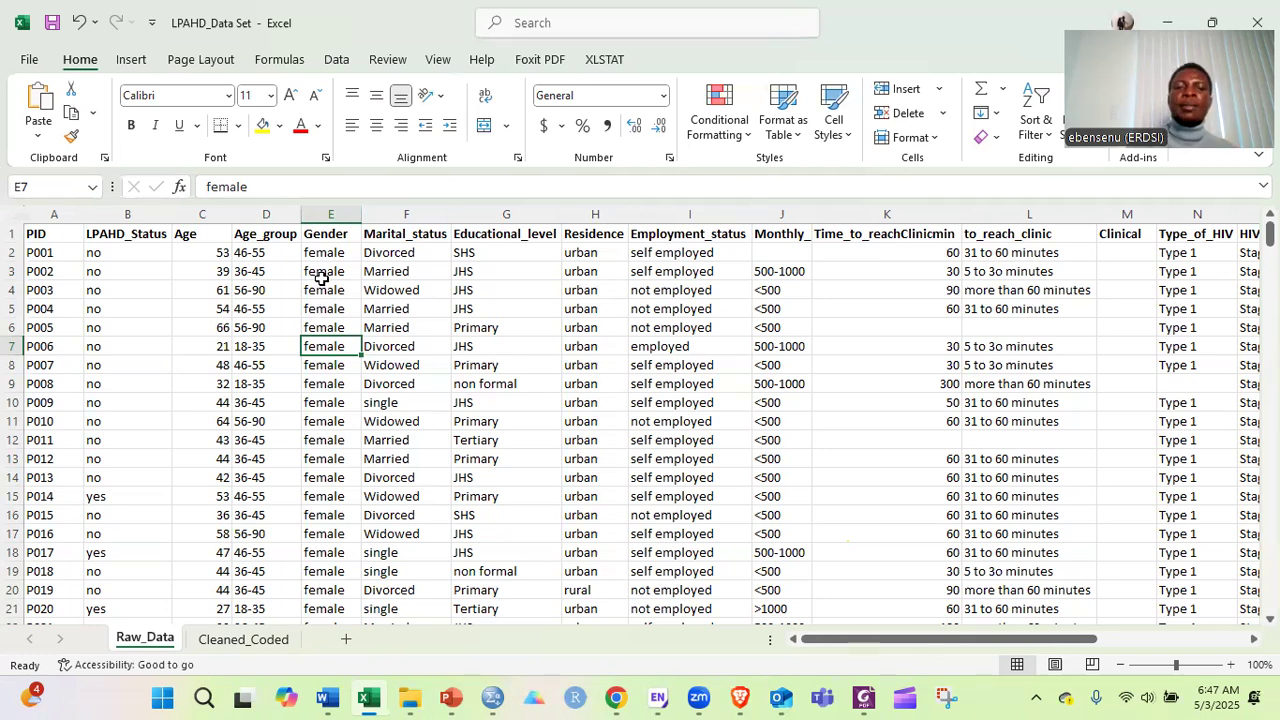
Look through the Gender and Residence entries further down Raw_Data, return to the top and select the entire header row.
click(323, 440)
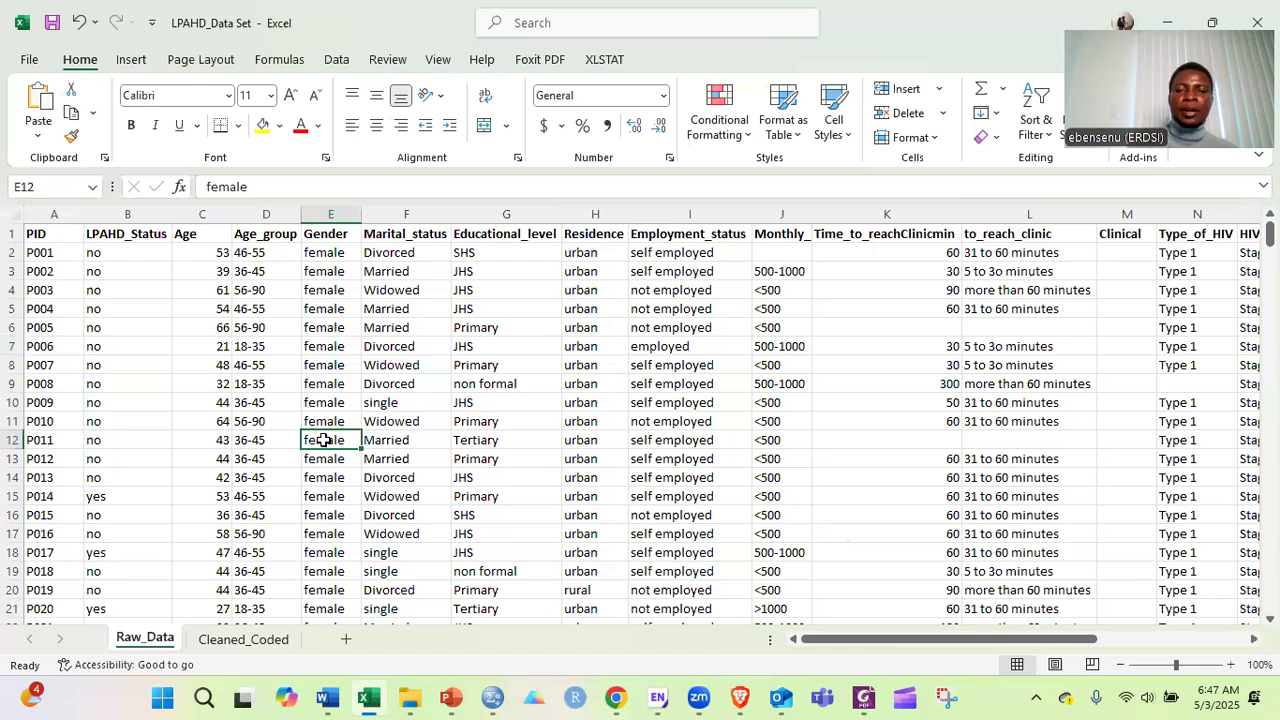
scroll(575, 349, down, 20)
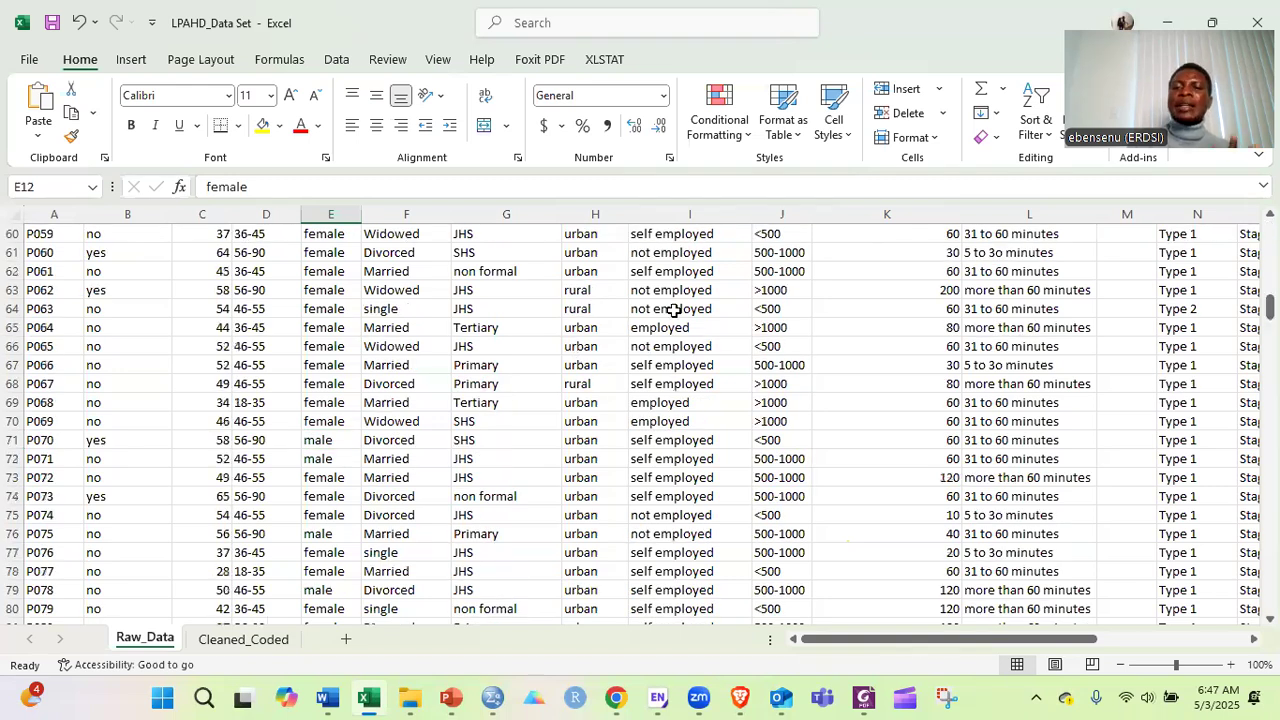
click(595, 346)
scroll(674, 311, up, 17)
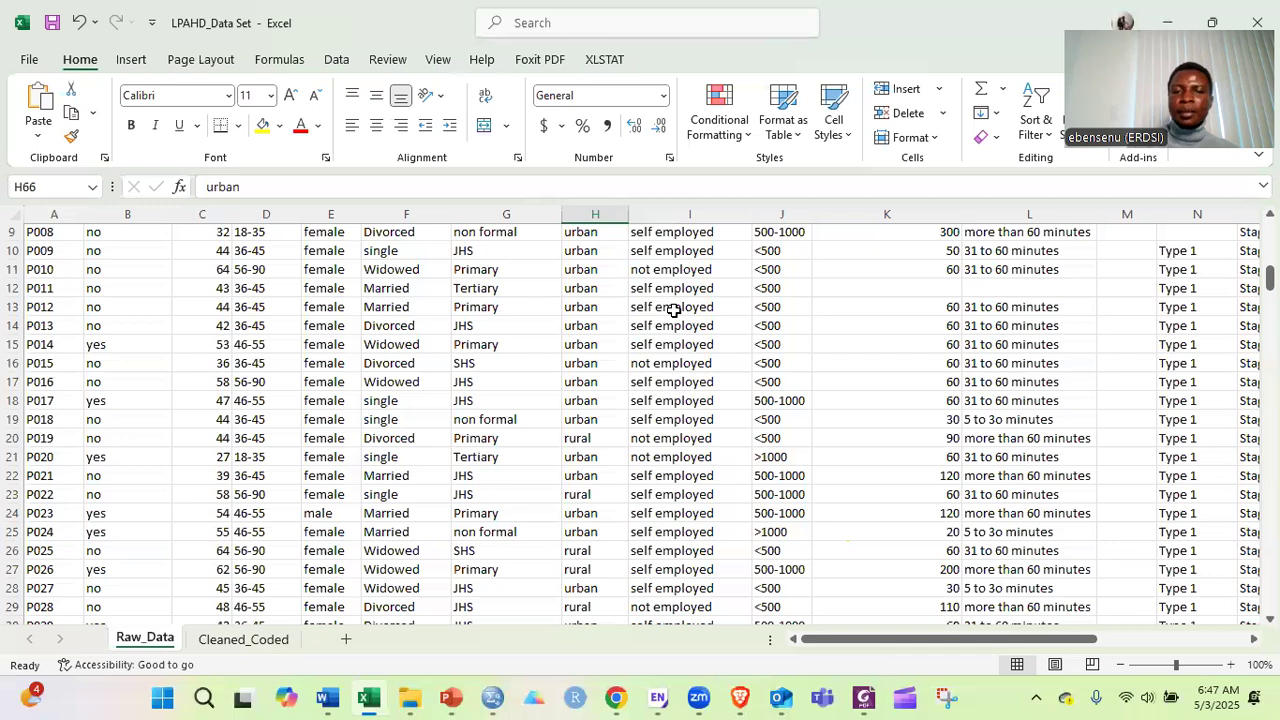
scroll(674, 311, up, 1)
scroll(462, 276, up, 2)
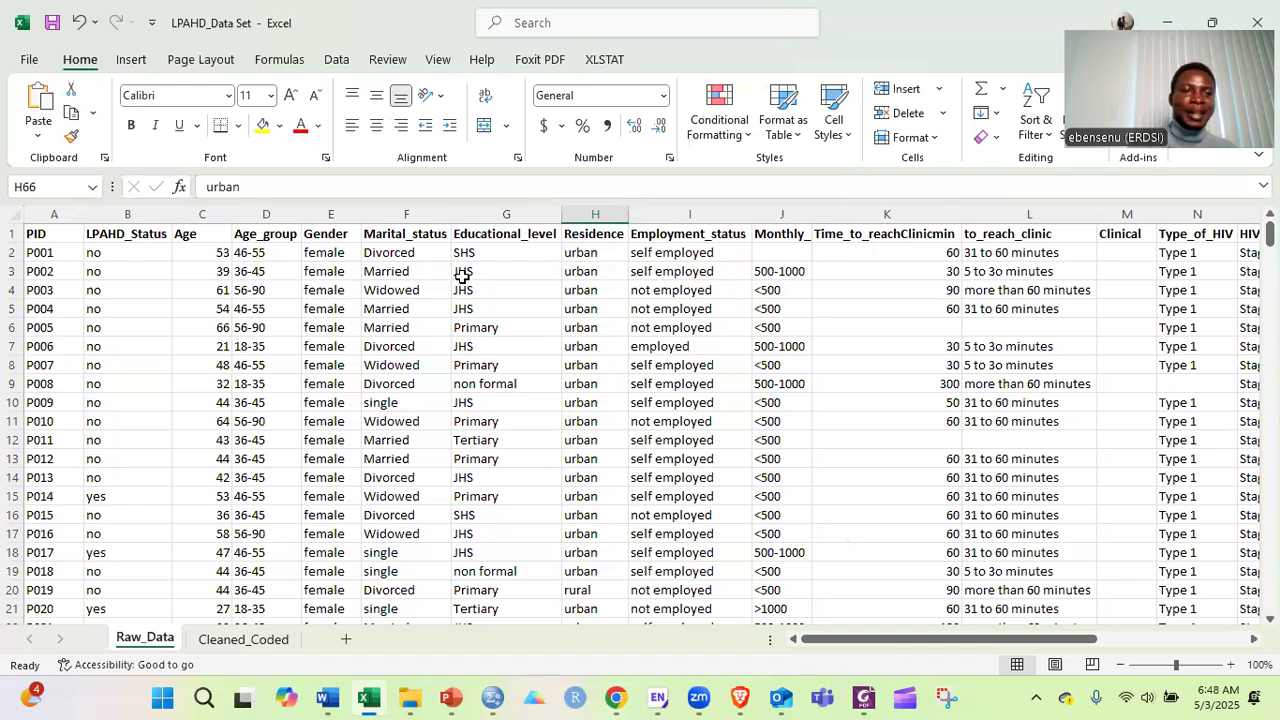
click(14, 233)
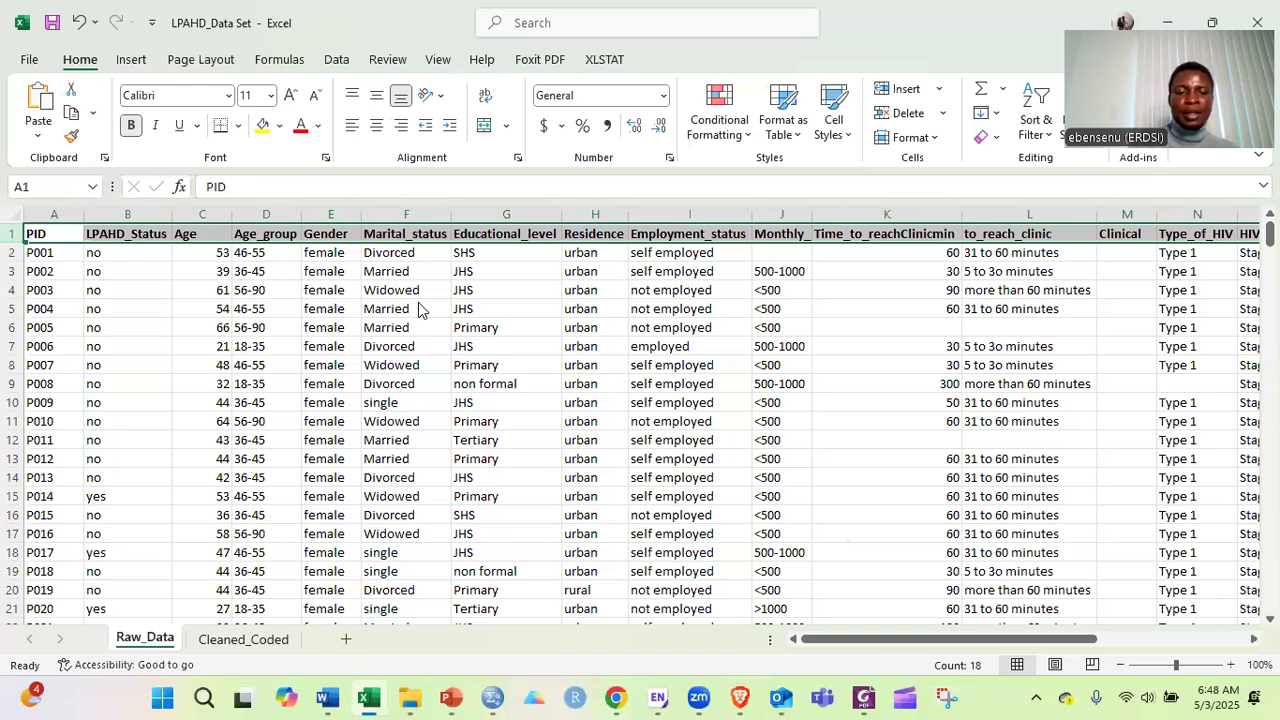
Switch to the RDAC document in Word and write "Variable:" with "Data" on a separate line below it.
key(alt+Tab)
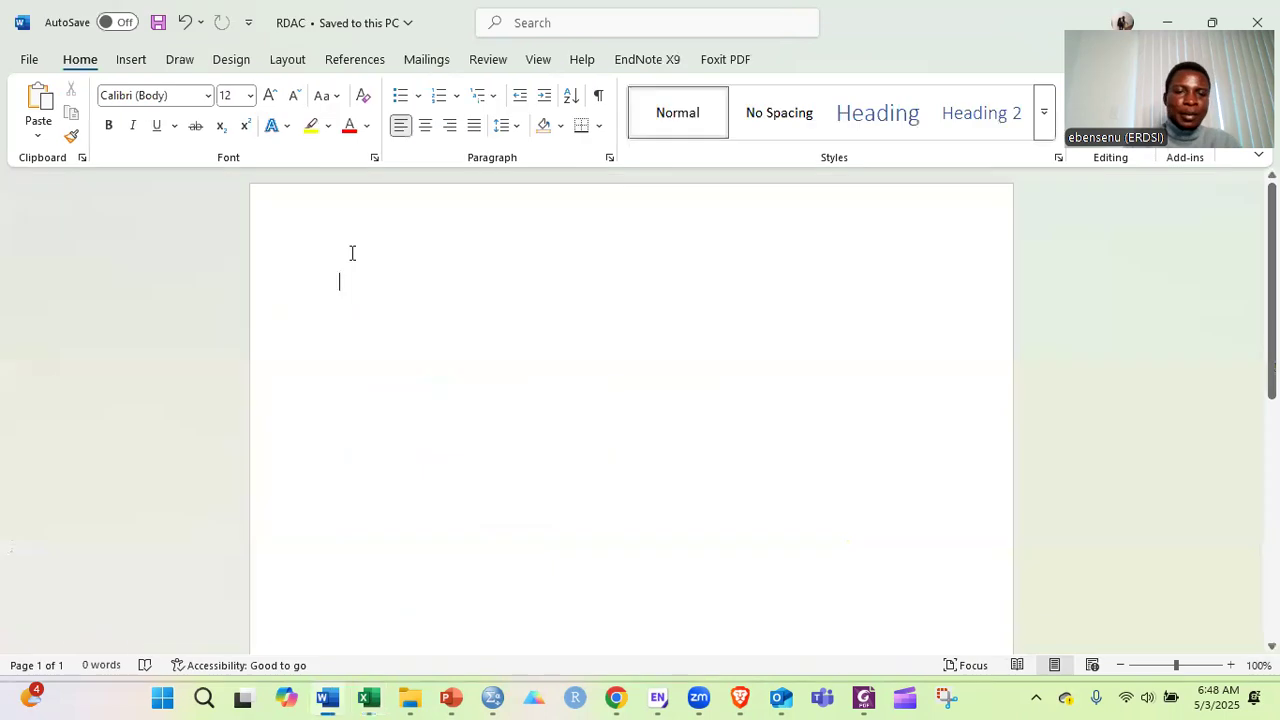
text(Variab)
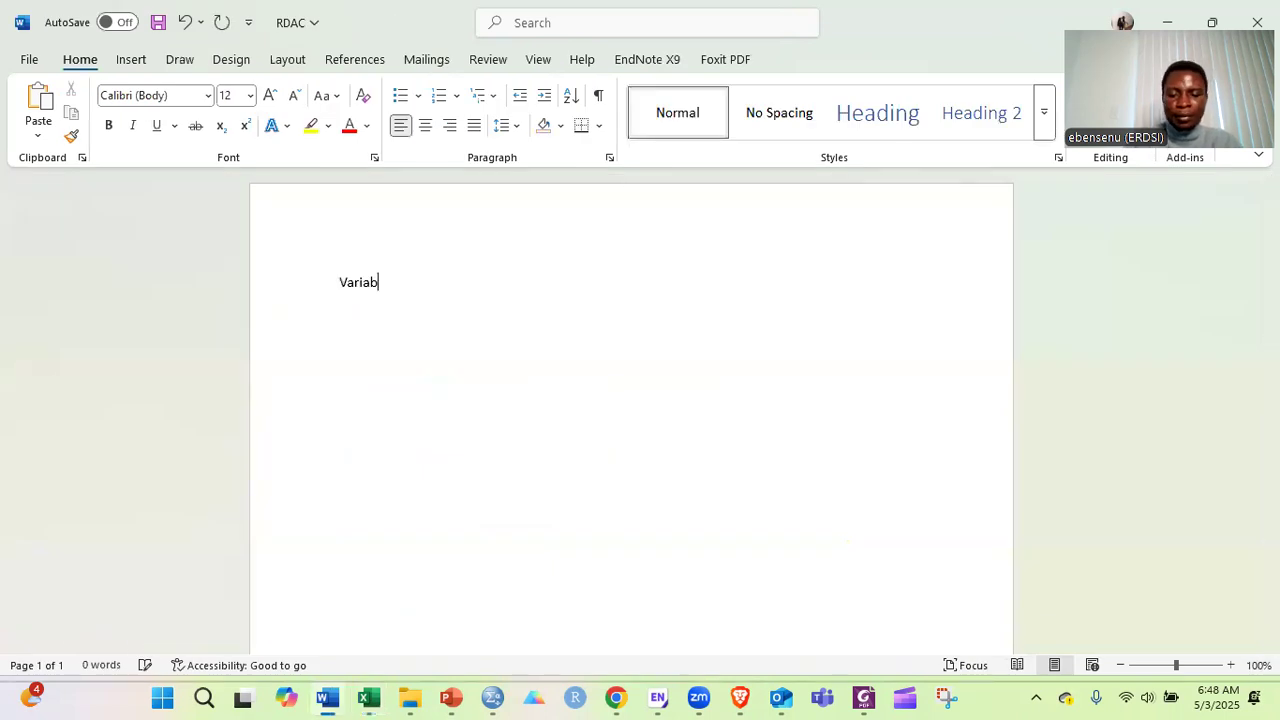
text(le)
key(Return)
key(Return)
text(D)
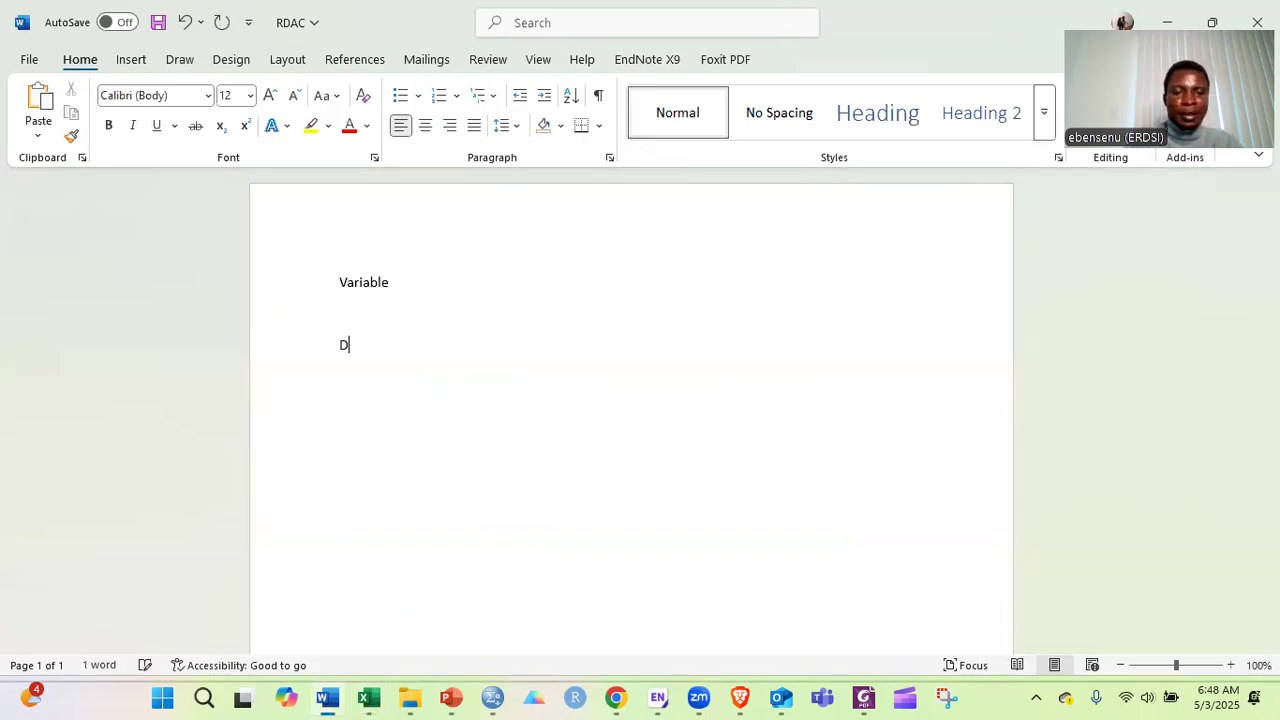
text(ata)
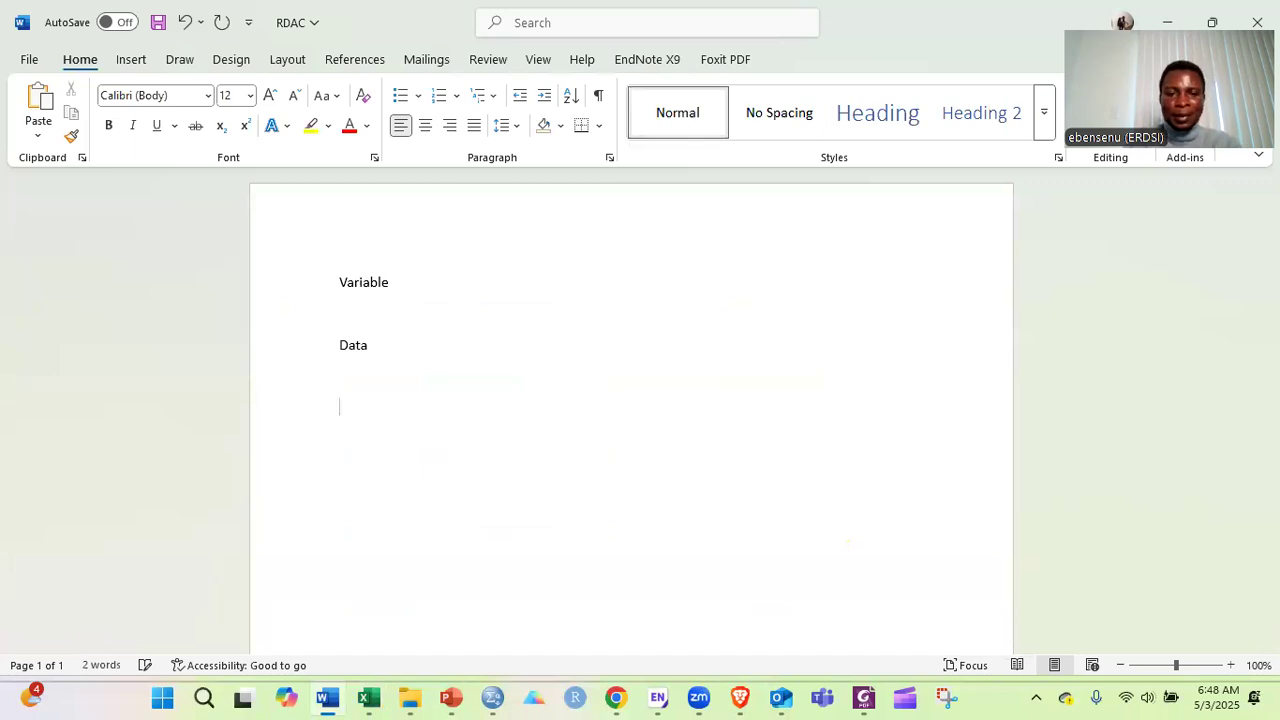
click(420, 280)
text(:)
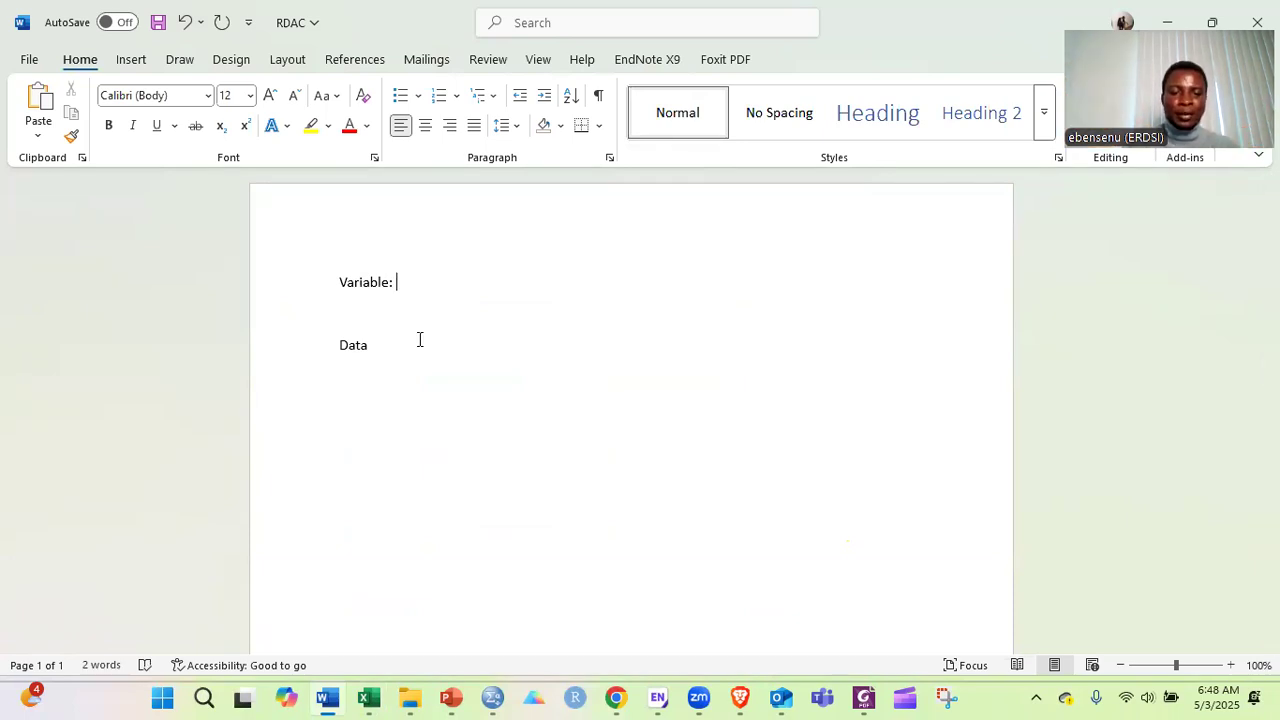
Switch back to the LPAHD_Data Set workbook in Excel and point out the header row, the Age values and the Gender entries.
click(366, 698)
click(138, 260)
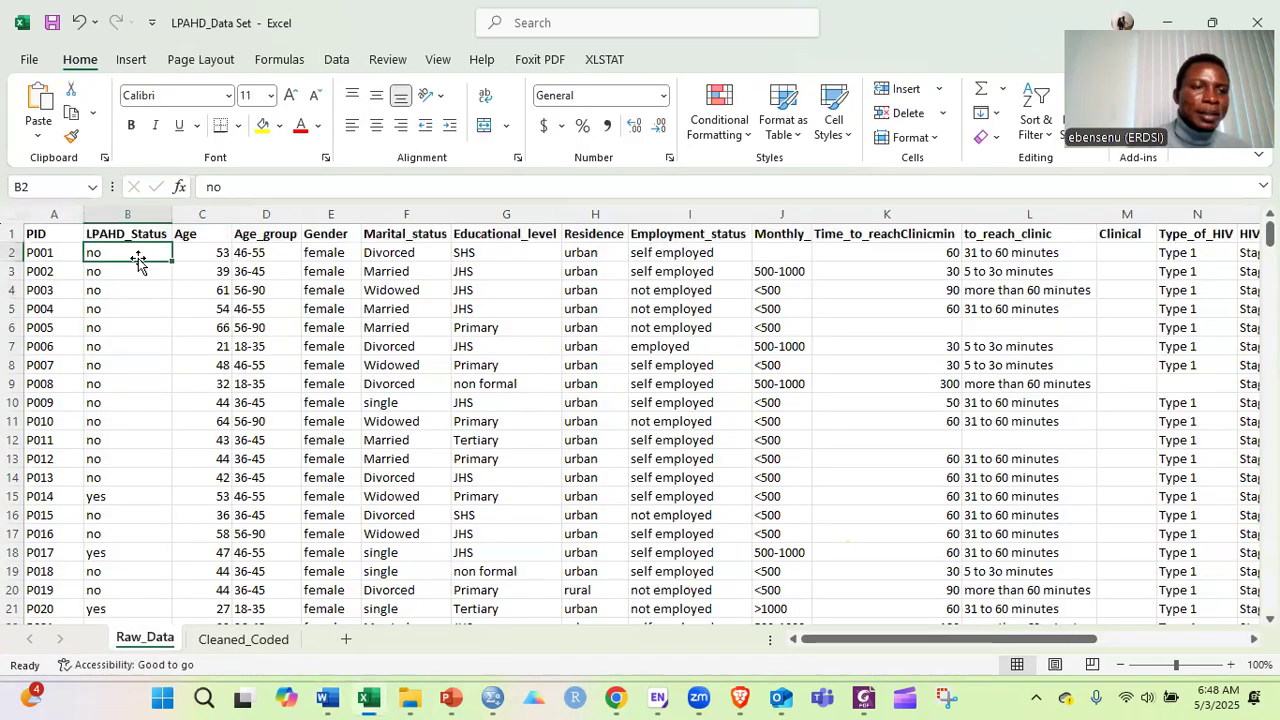
click(14, 233)
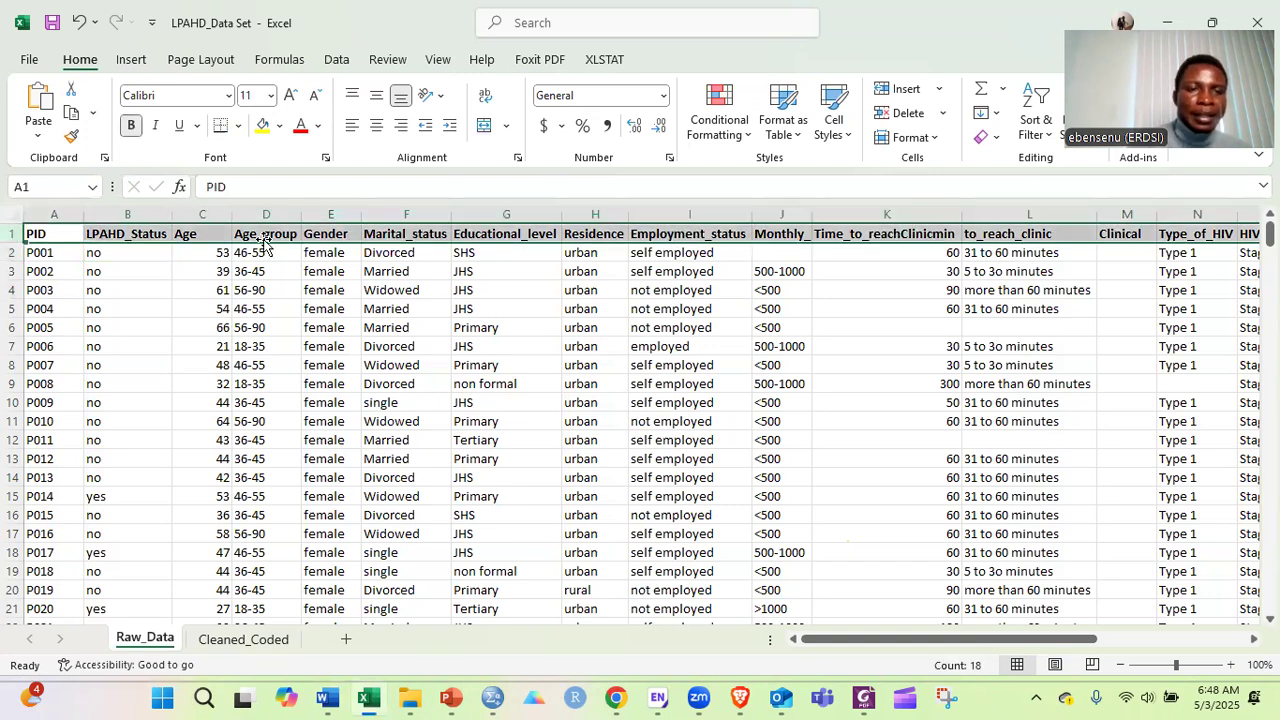
click(222, 251)
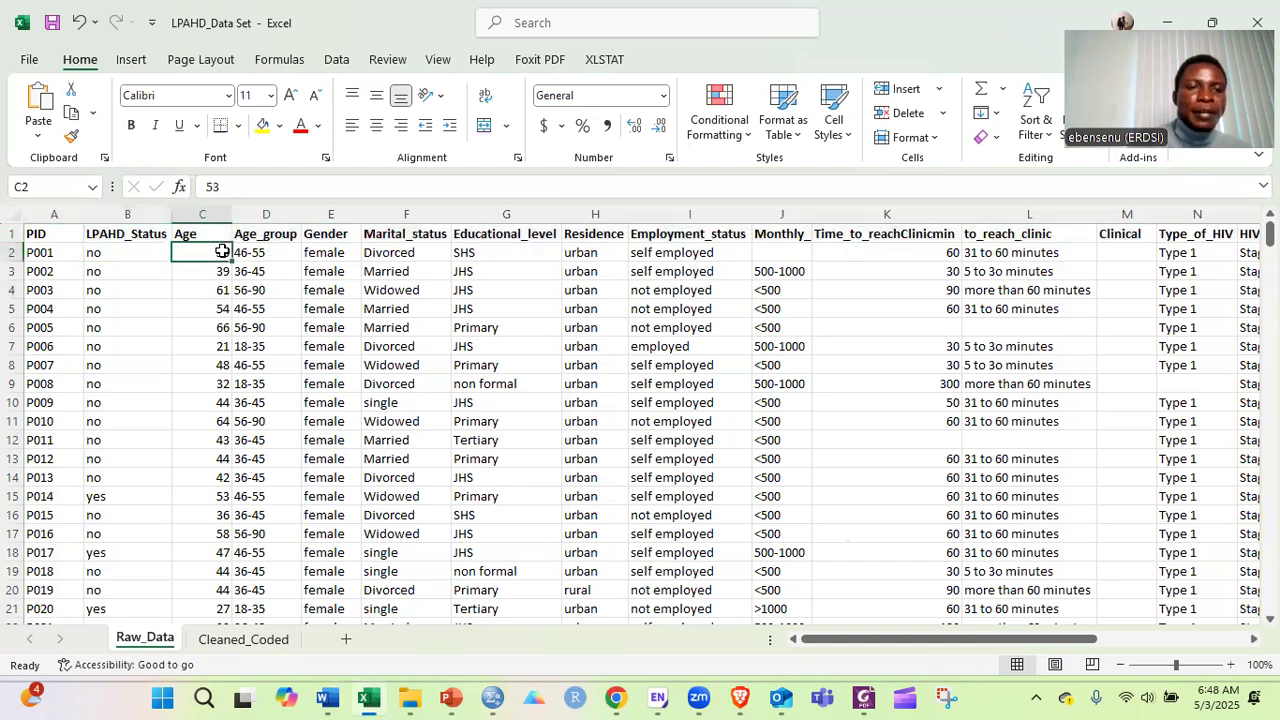
click(222, 380)
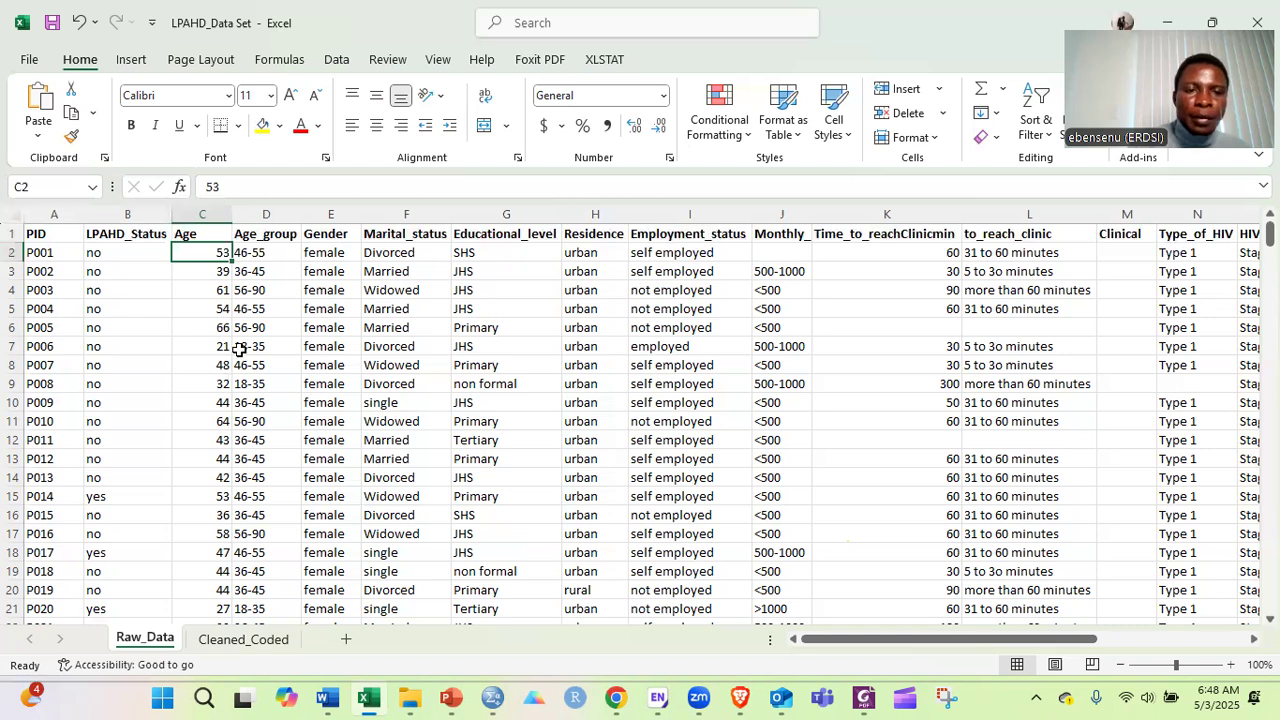
click(327, 235)
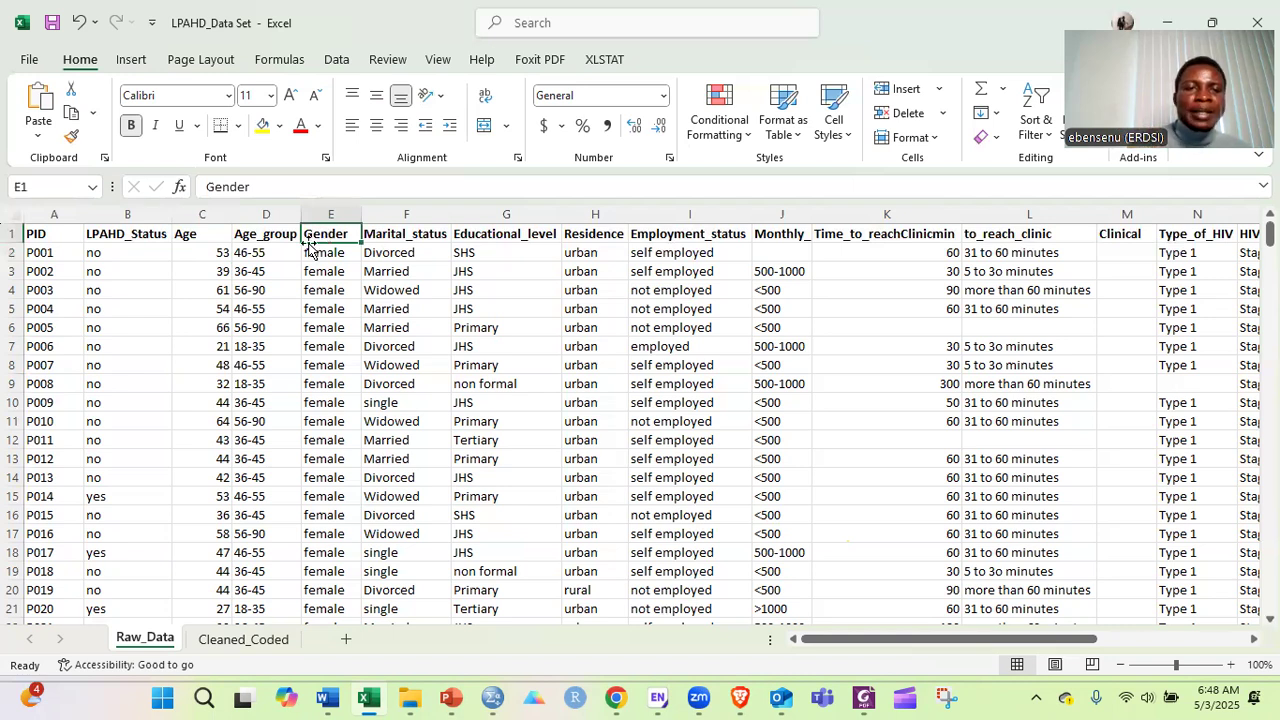
click(315, 415)
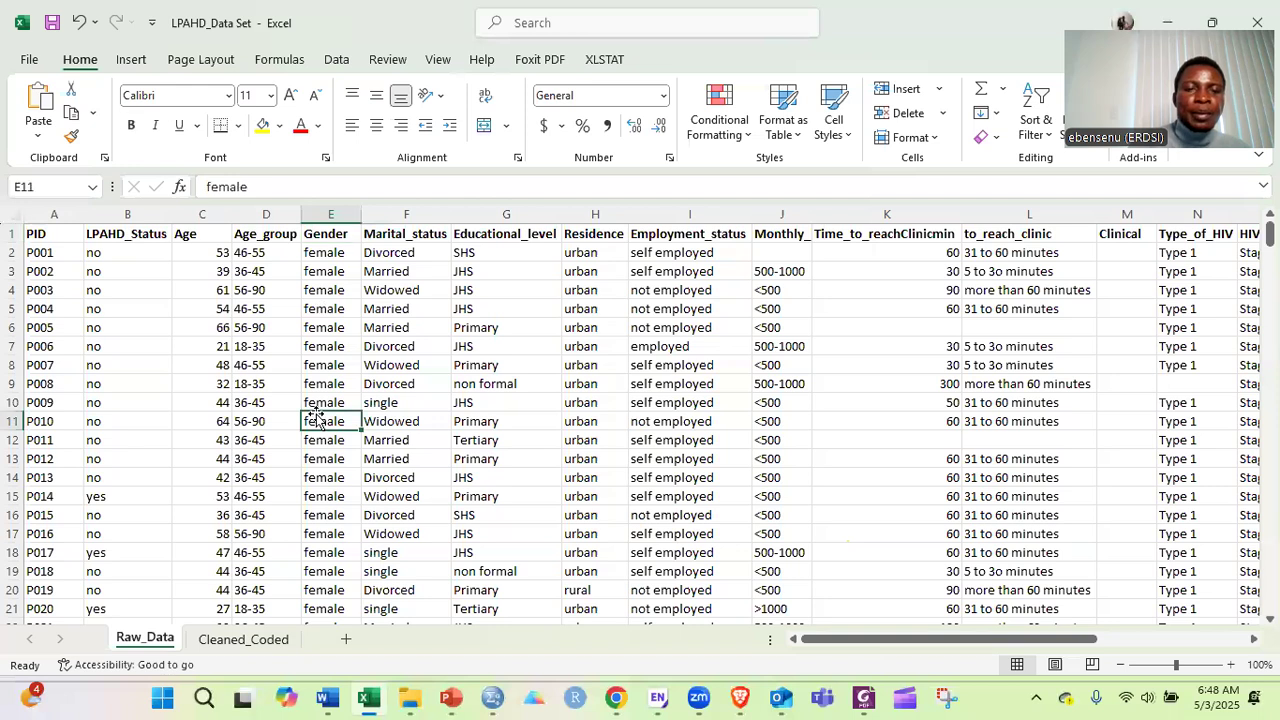
click(333, 305)
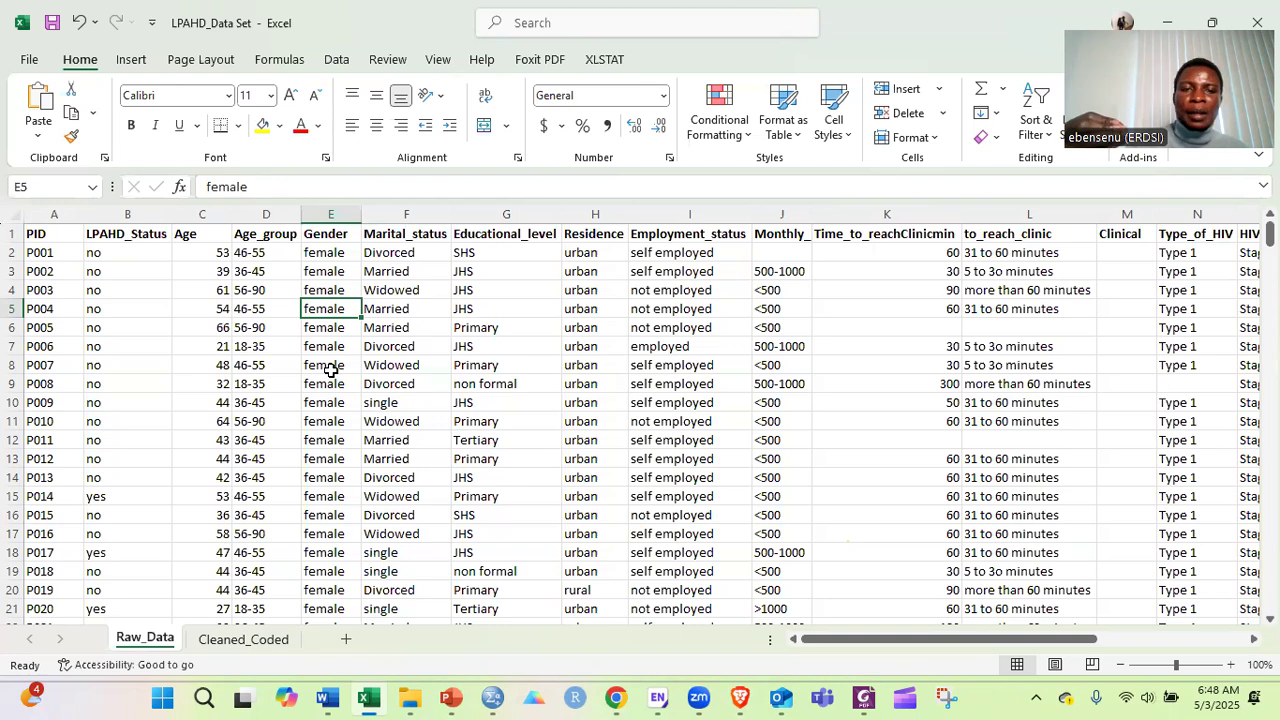
Select the Raw_Data header row, then point out the LPAHD_Status, Age_group, Gender and Educational_level headers and sample entries beneath them.
click(14, 233)
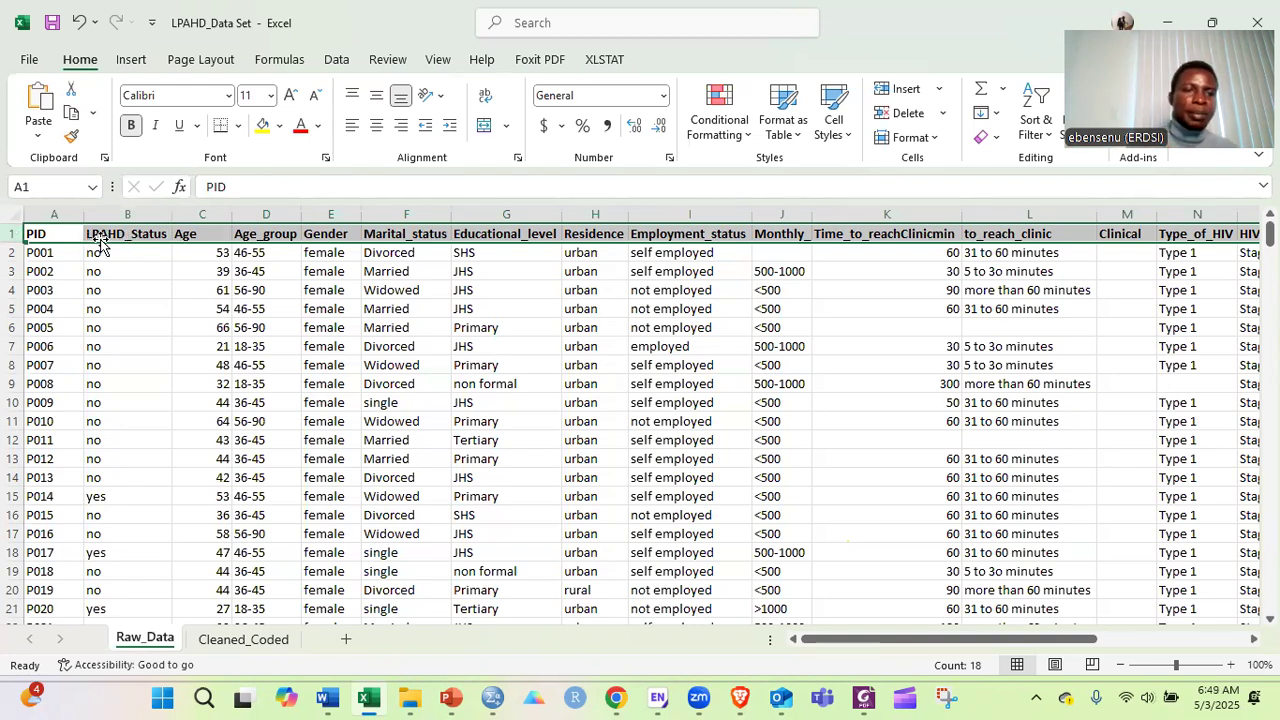
click(168, 234)
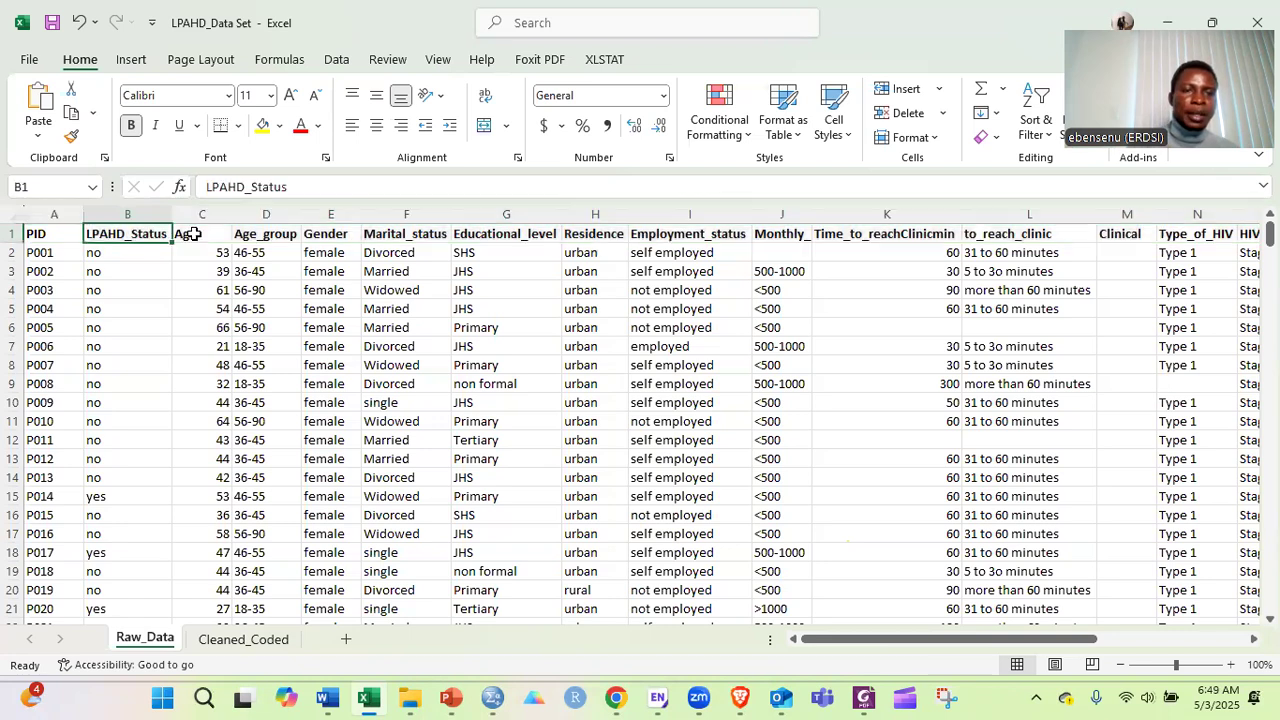
click(266, 234)
click(338, 234)
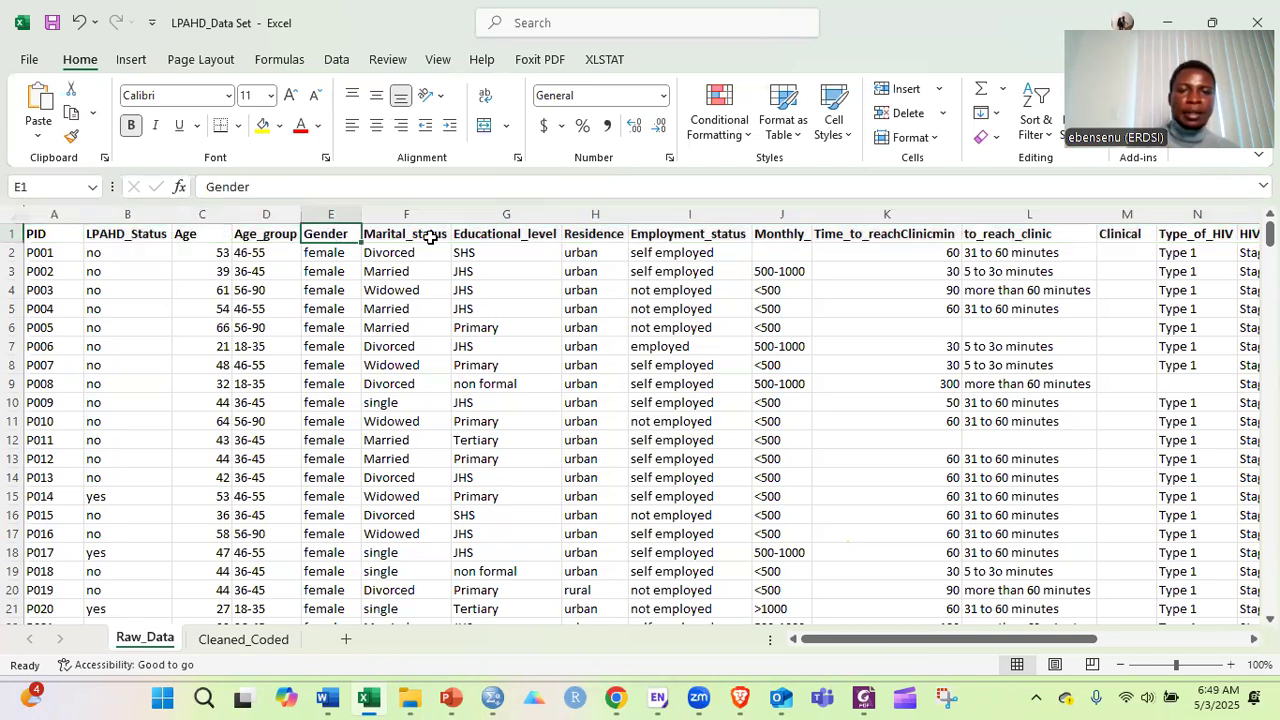
click(486, 228)
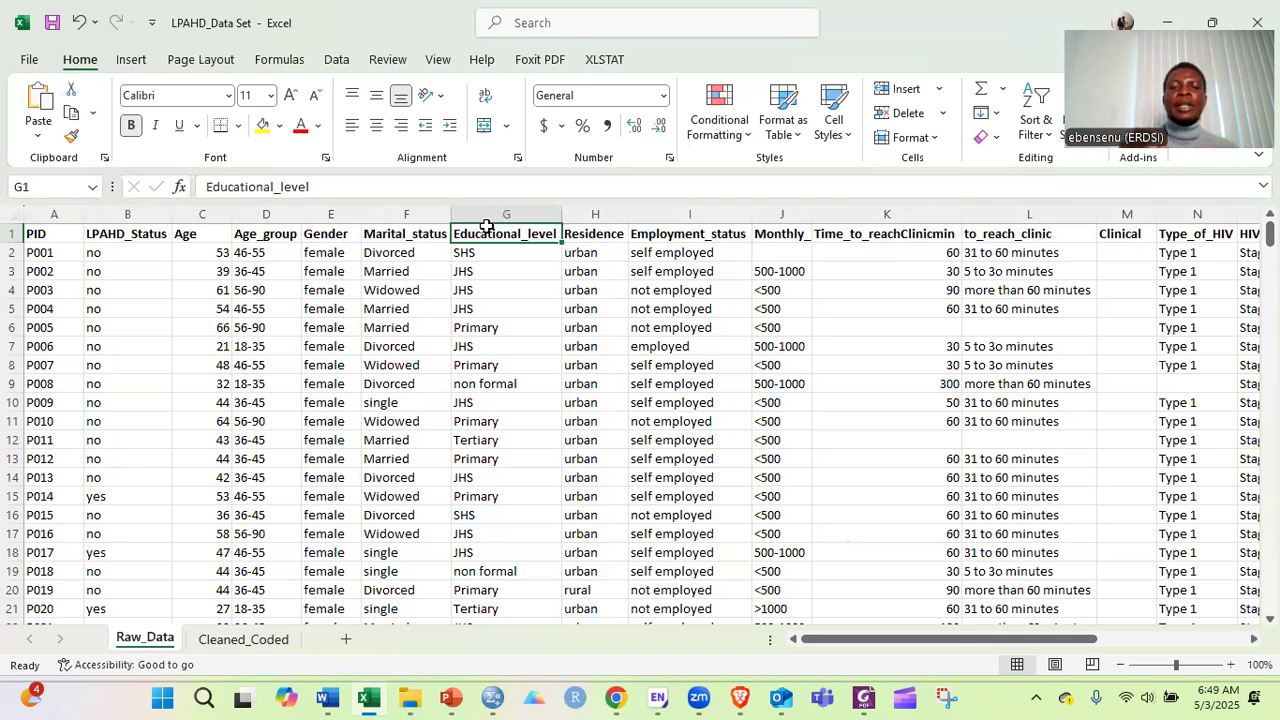
click(488, 316)
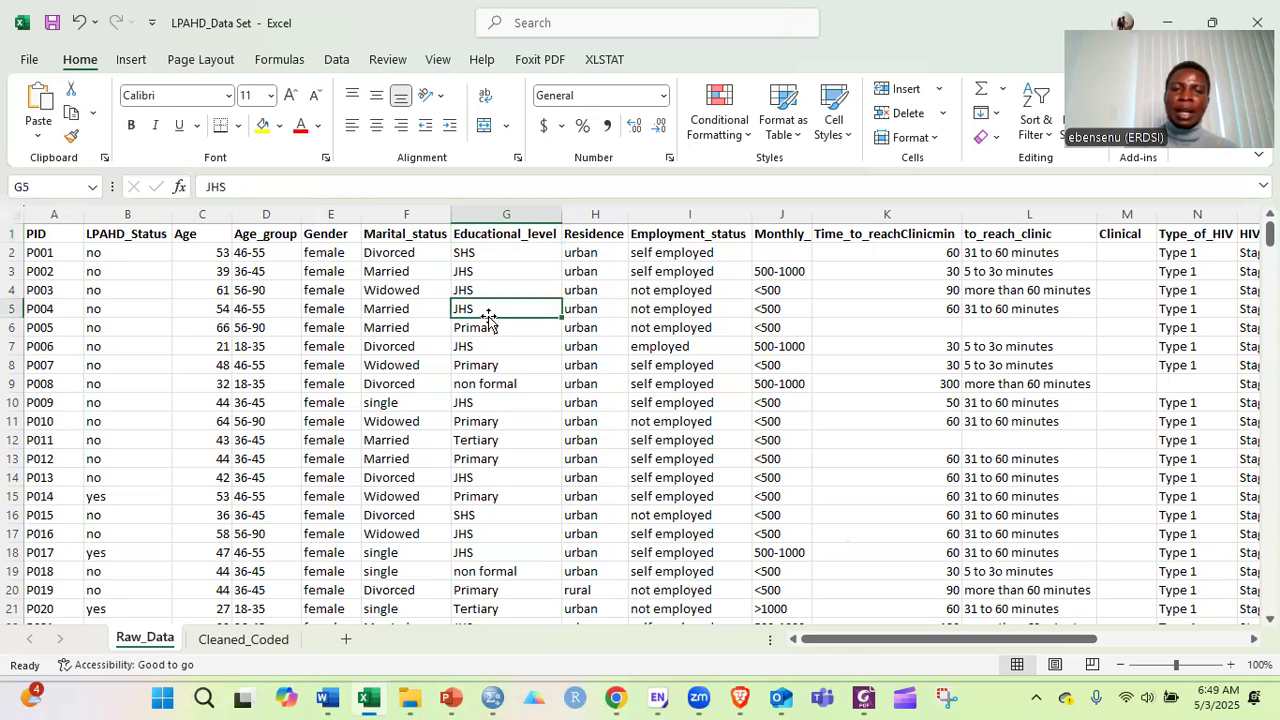
click(250, 322)
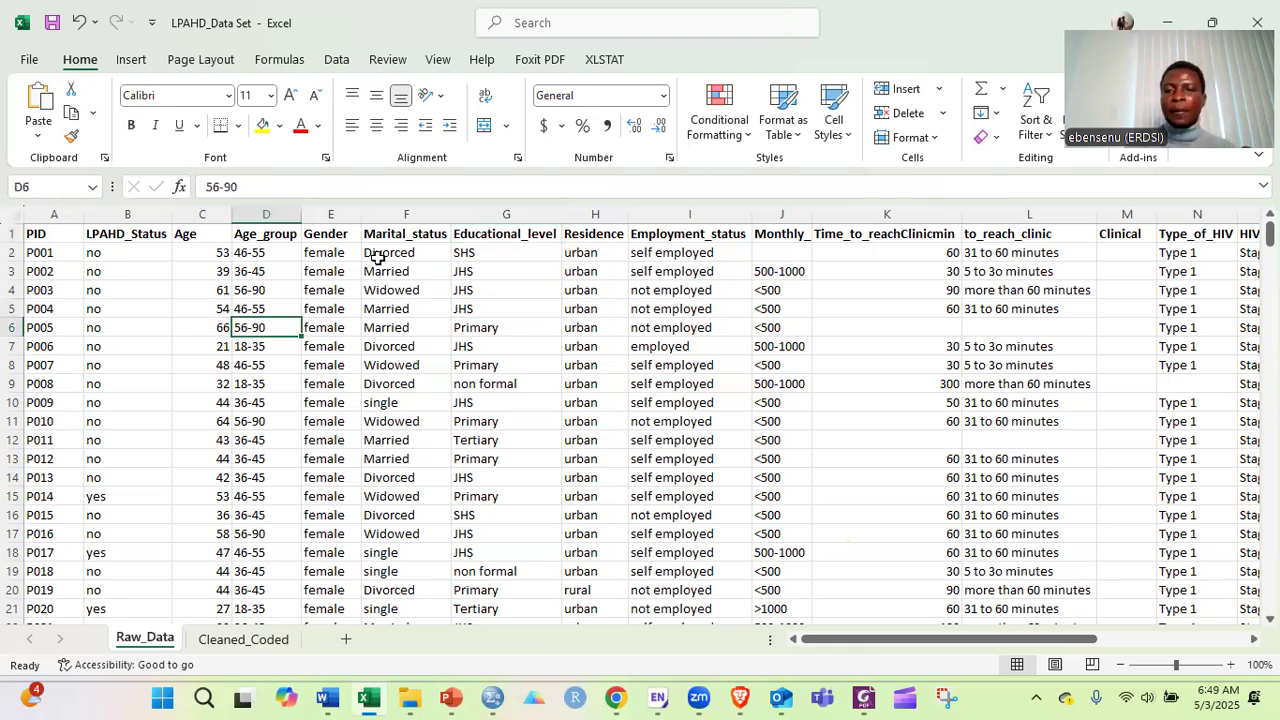
click(462, 288)
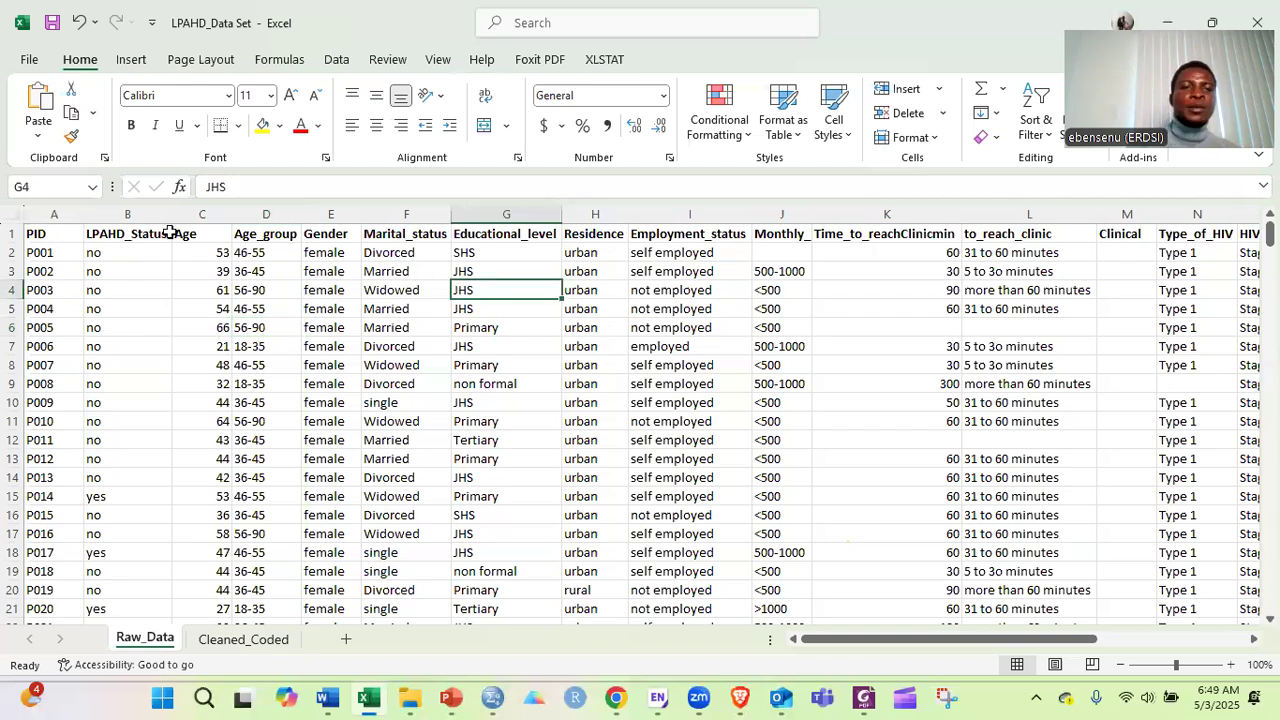
Go back over the LPAHD_Status and Educational_level headers in Raw_Data and sample entries in the Age_group, Gender and Educational_level columns.
key(ctrl+Up)
key(Left)
key(Left)
key(Left)
key(Left)
key(Left)
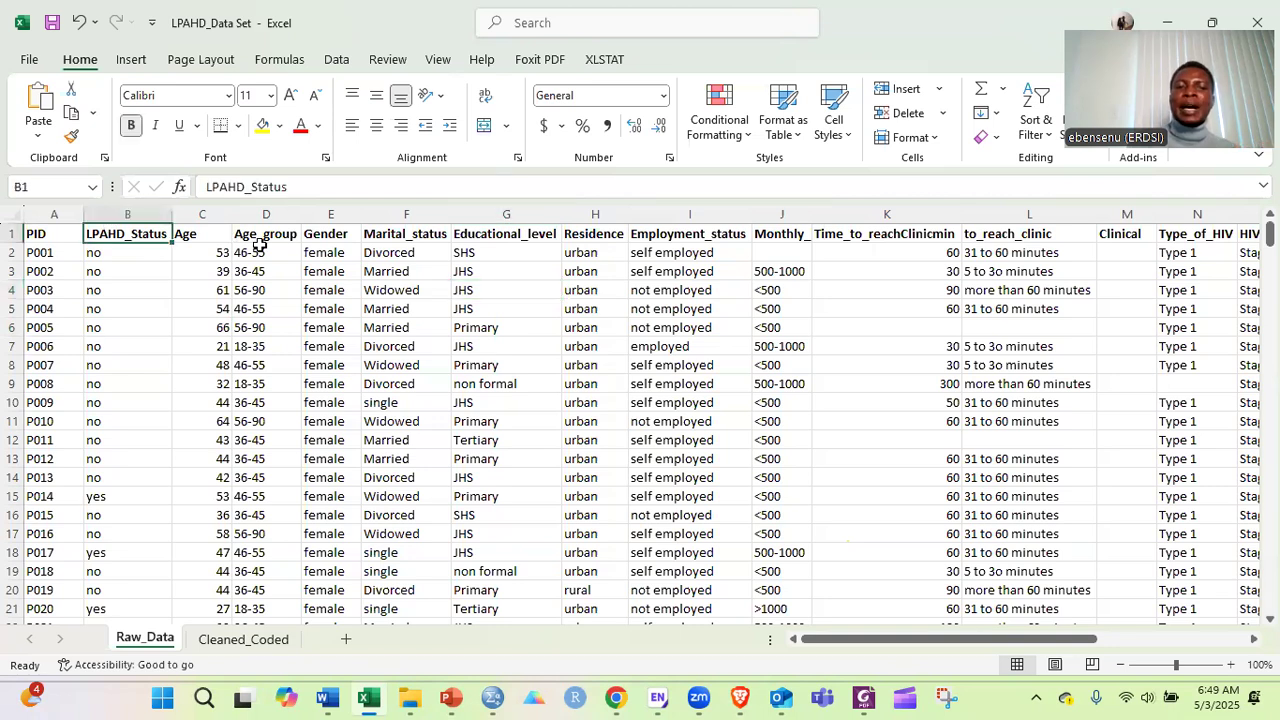
key(Right)
key(Right)
key(Down)
click(507, 240)
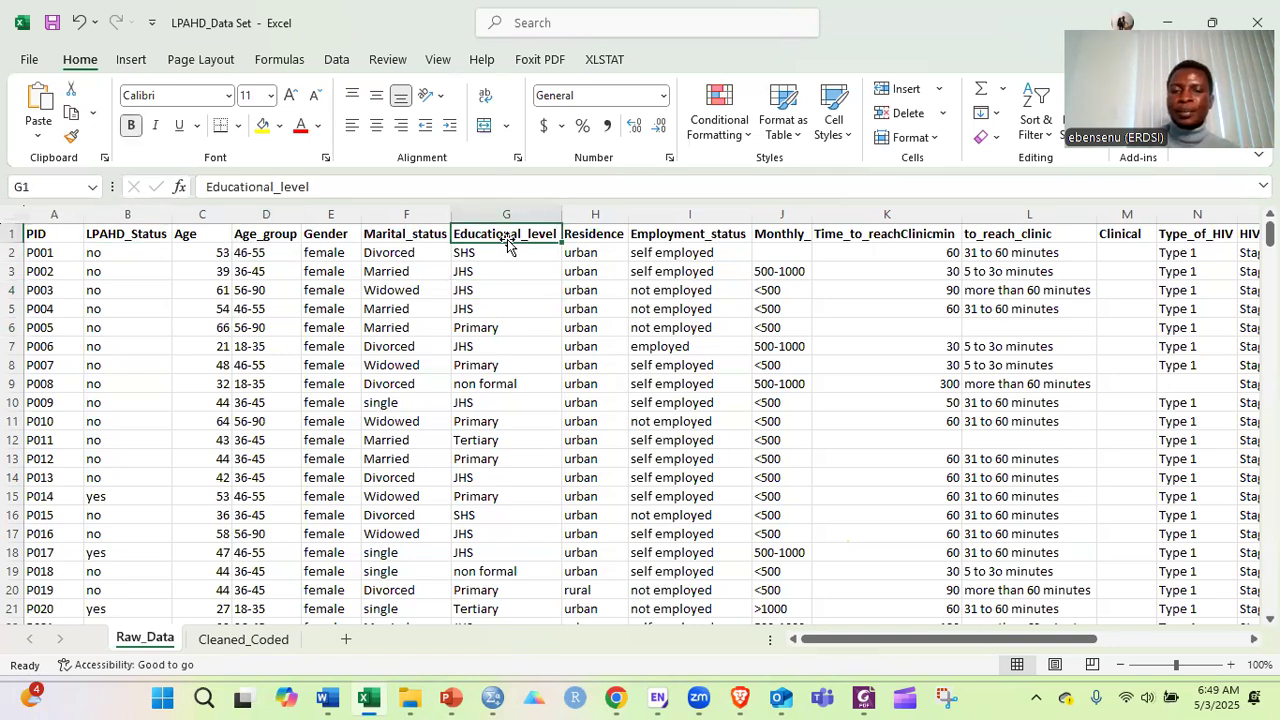
click(331, 293)
click(237, 432)
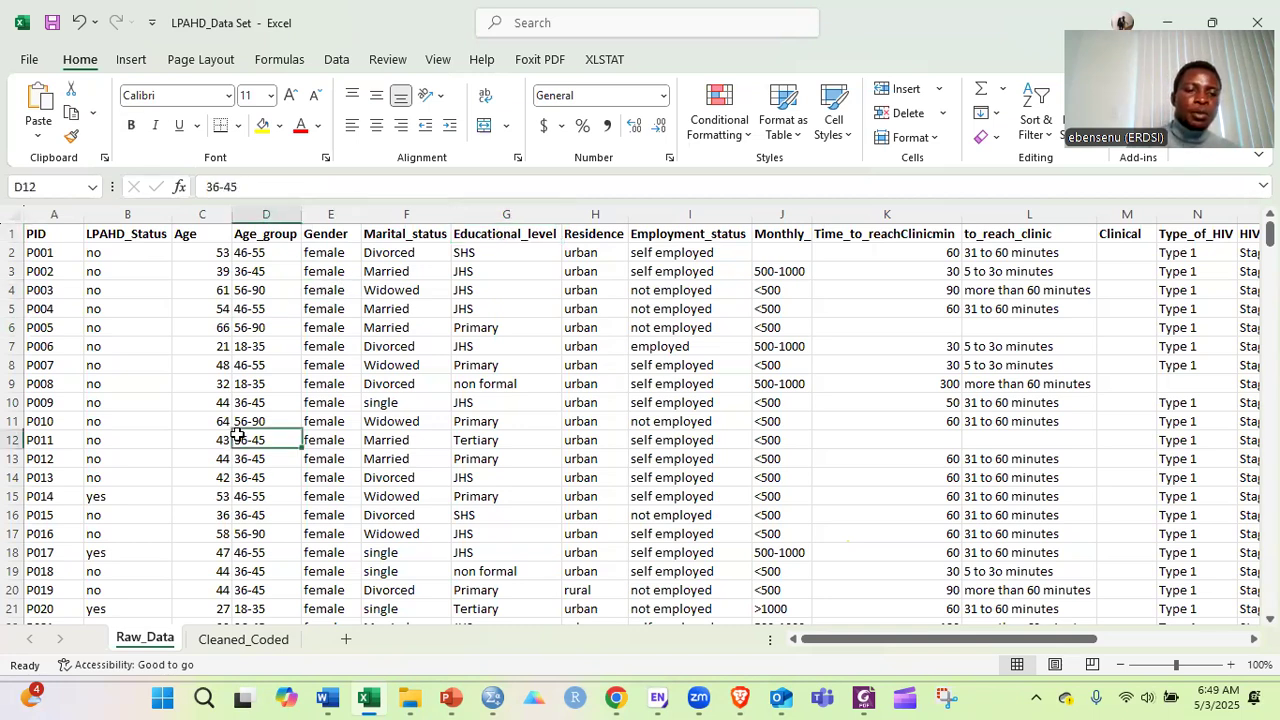
click(548, 404)
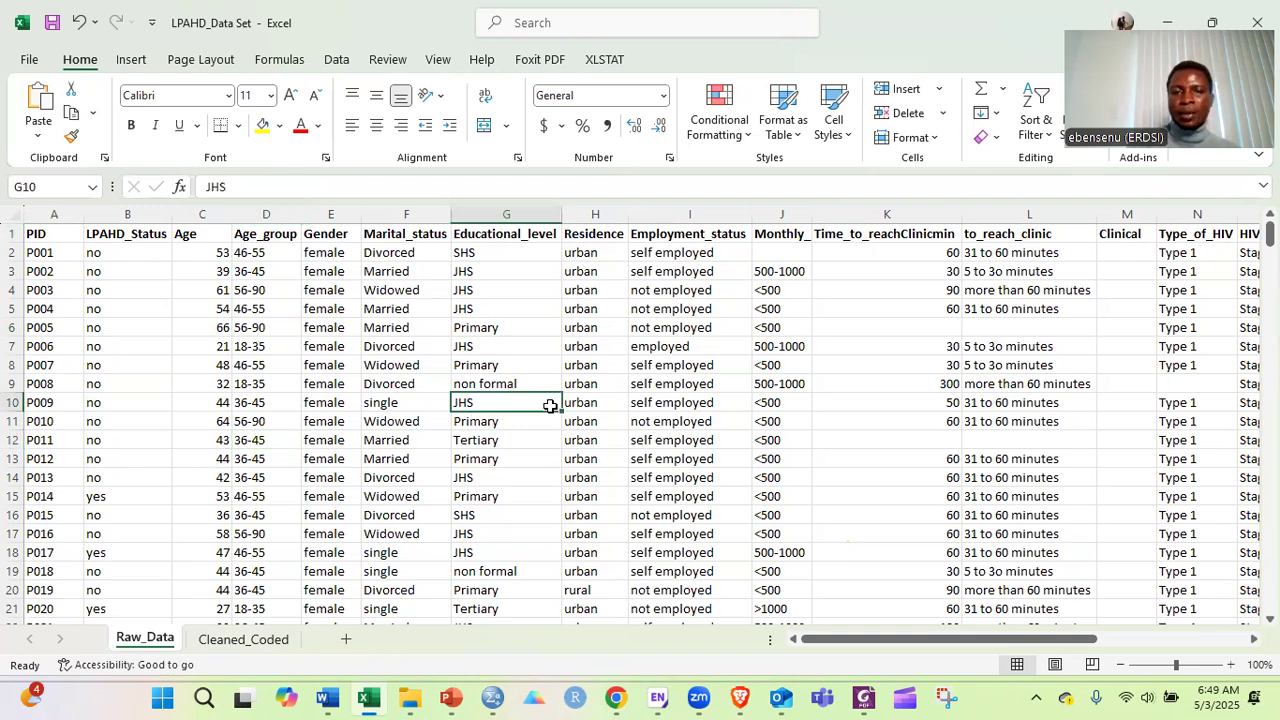
Compare the numeric Age_group and Gender codes on the Cleaned_Coded sheet with the text entries on Raw_Data.
click(224, 647)
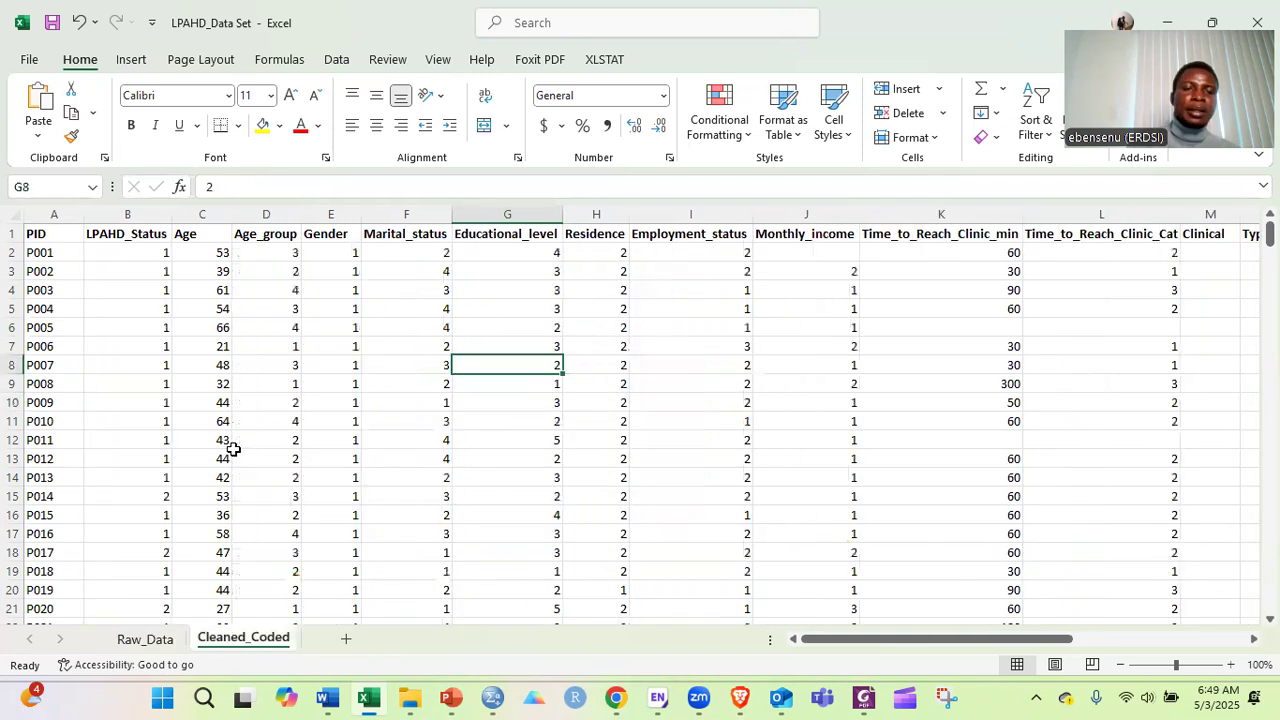
click(245, 410)
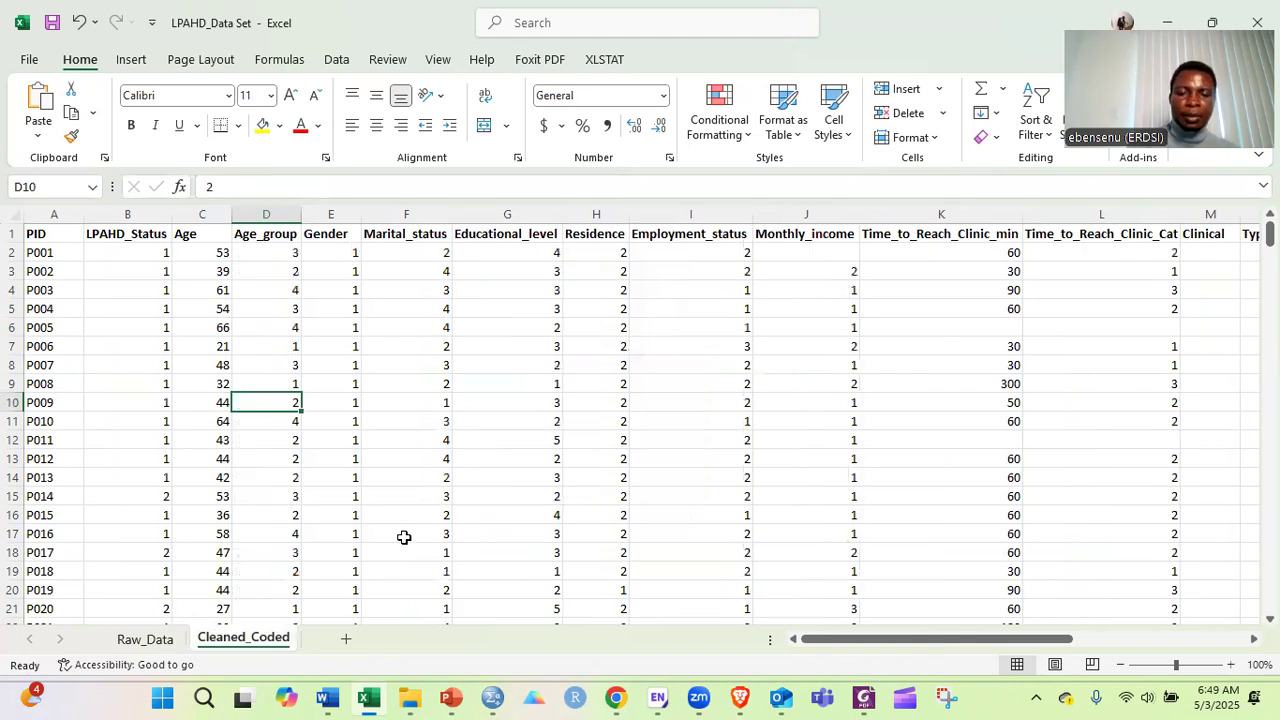
mouse_move(491, 698)
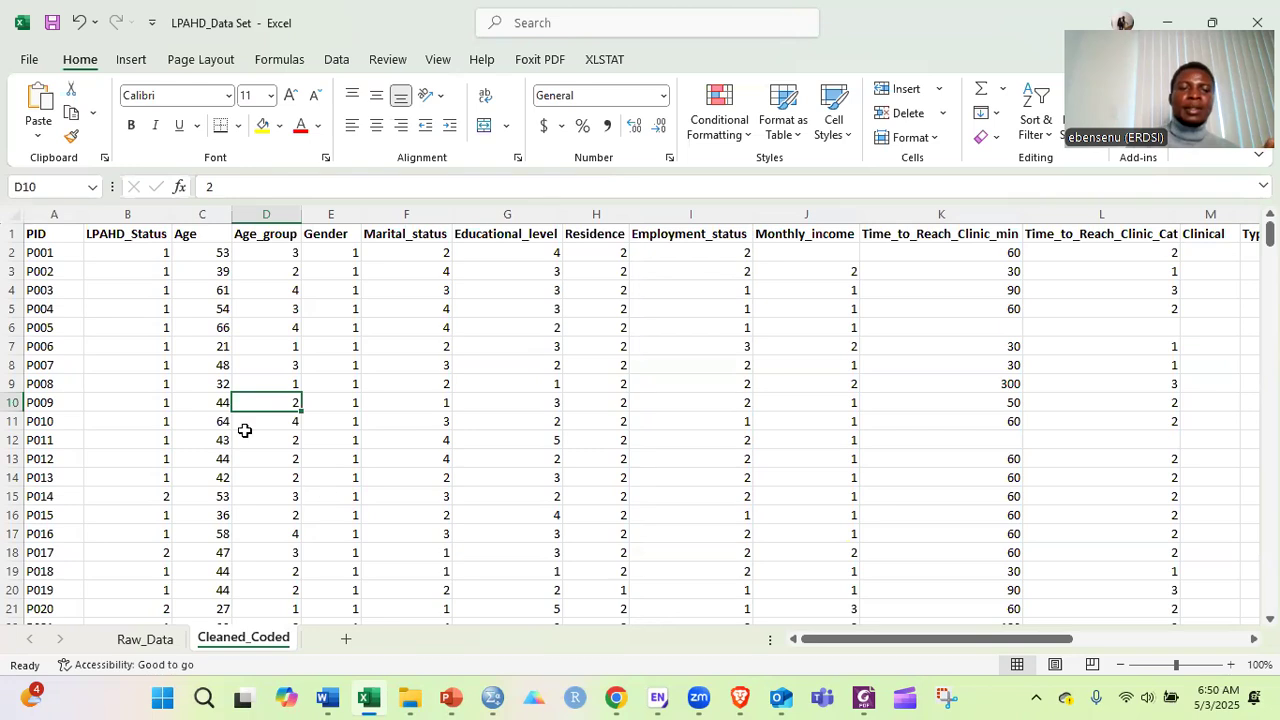
click(146, 639)
click(323, 401)
key(Up)
key(Up)
key(Up)
key(Up)
key(Up)
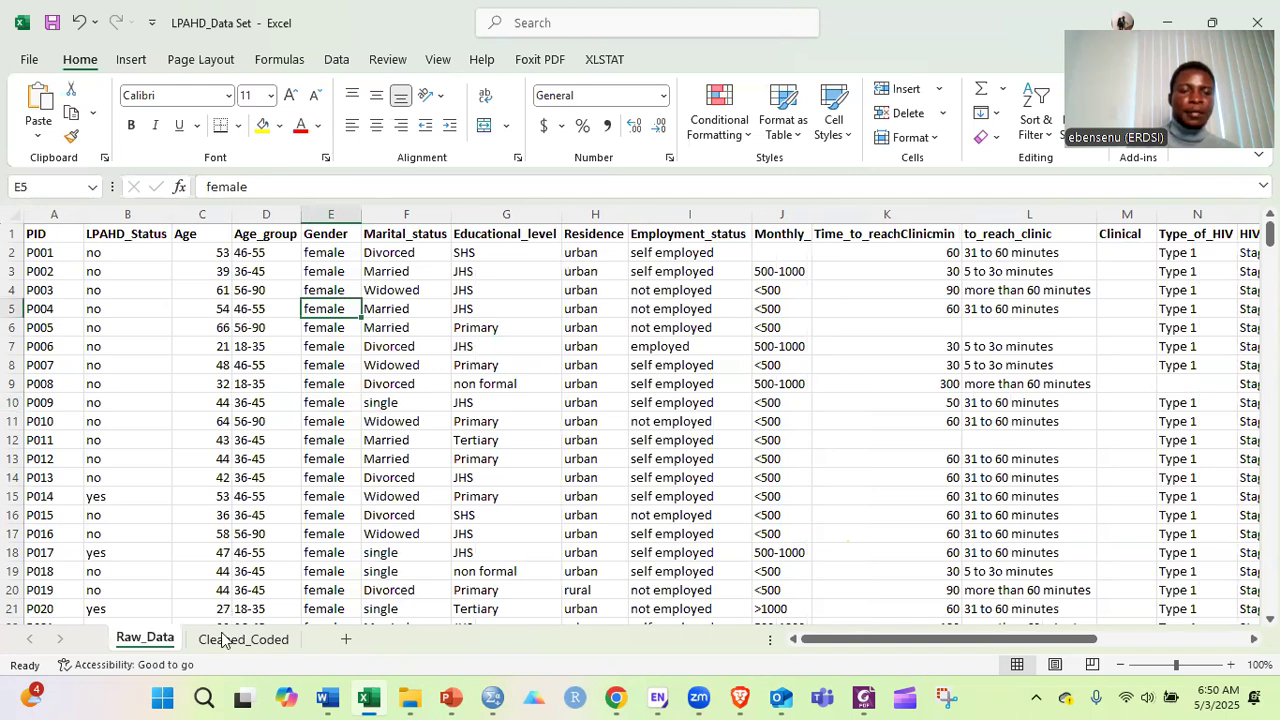
click(224, 640)
click(305, 439)
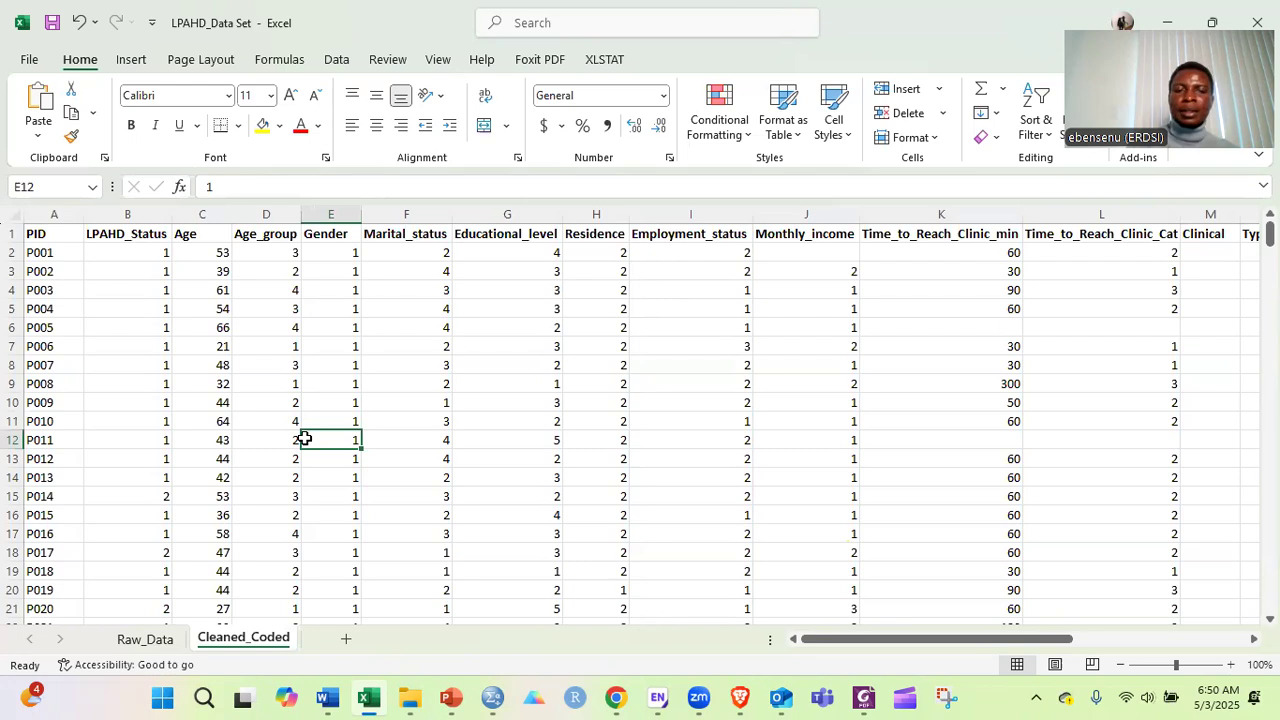
Switch to the LPAHD_Data Set.sav data editor in IBM SPSS Statistics.
click(493, 697)
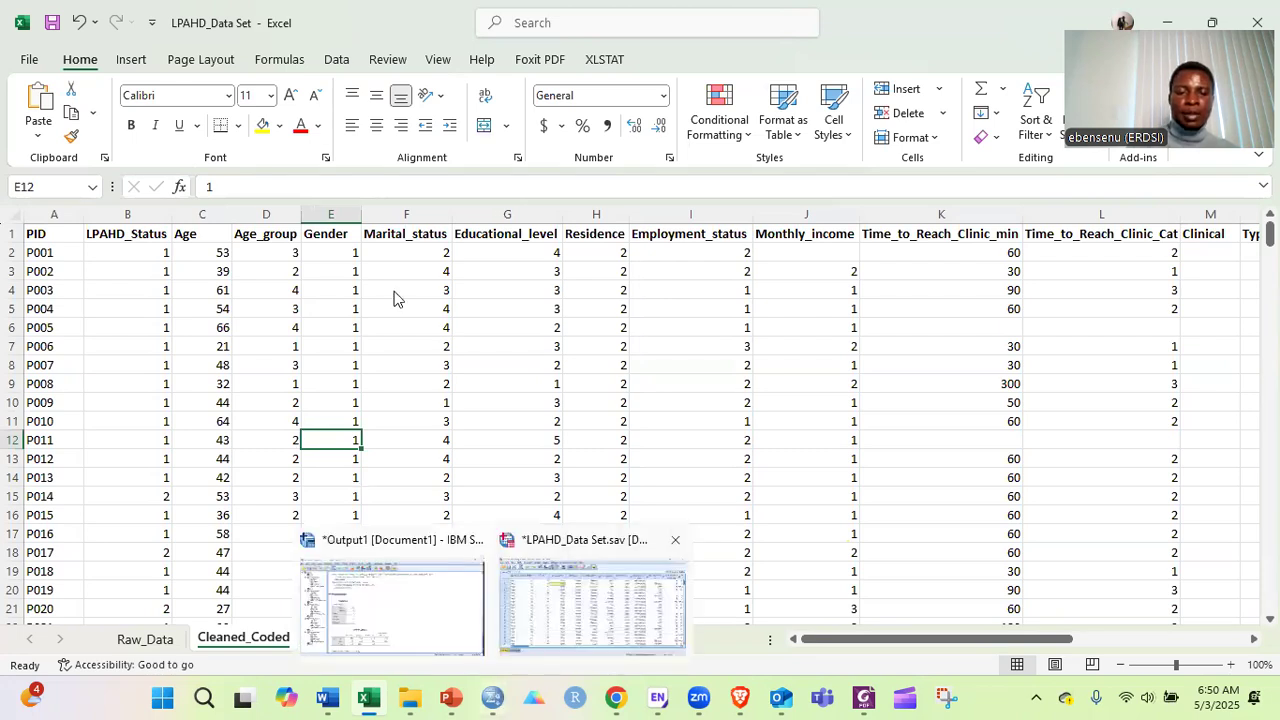
key(alt+Tab)
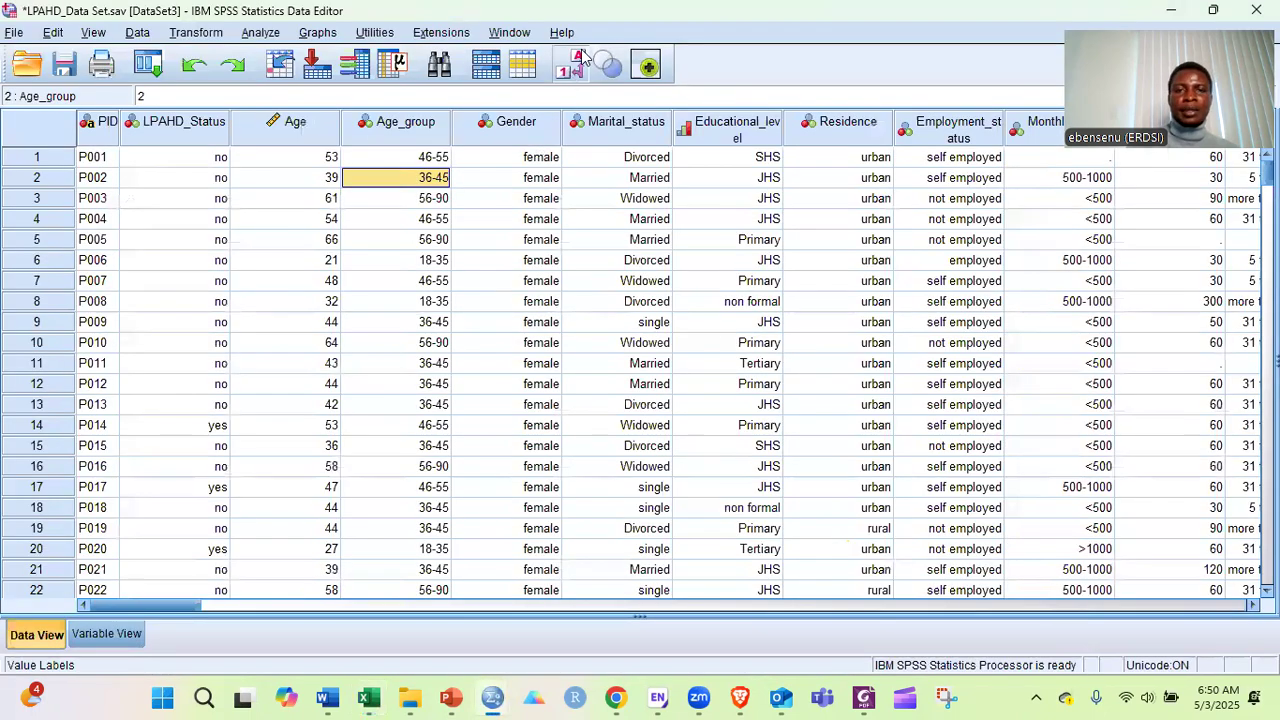
Alternate the data view between value labels and numeric codes to compare them, finishing on the numeric codes.
click(576, 70)
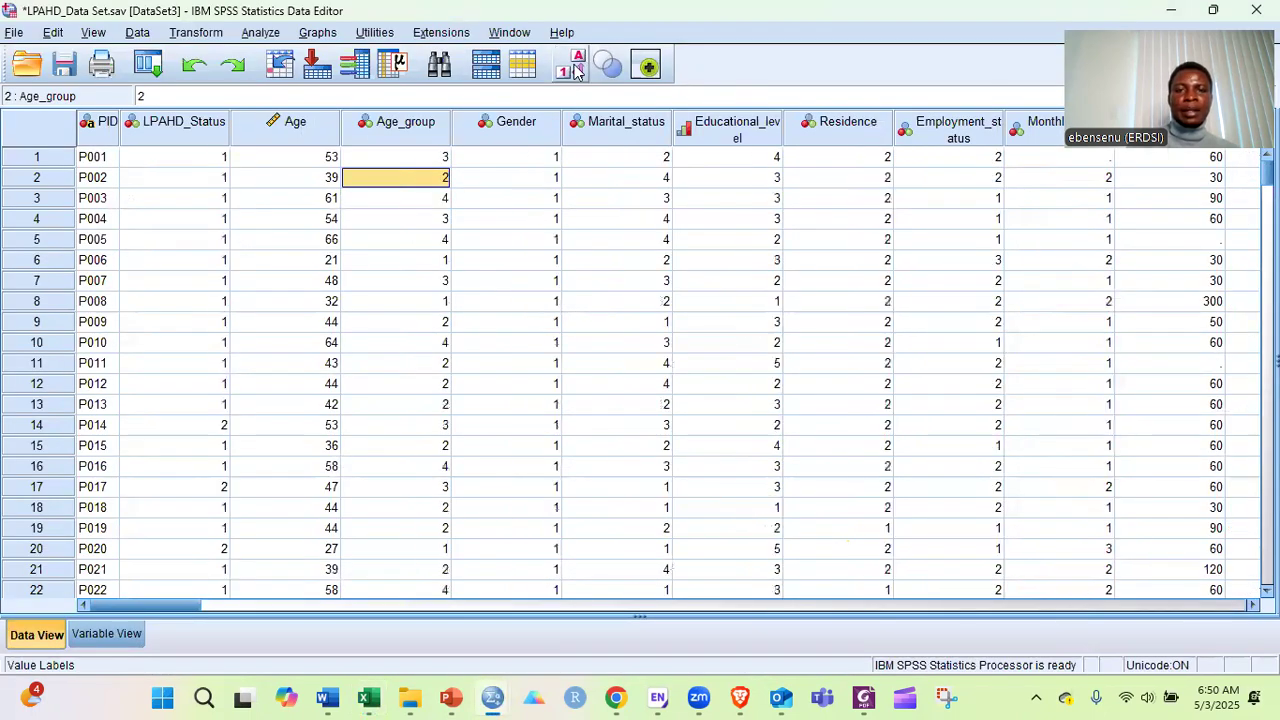
click(576, 70)
click(576, 70)
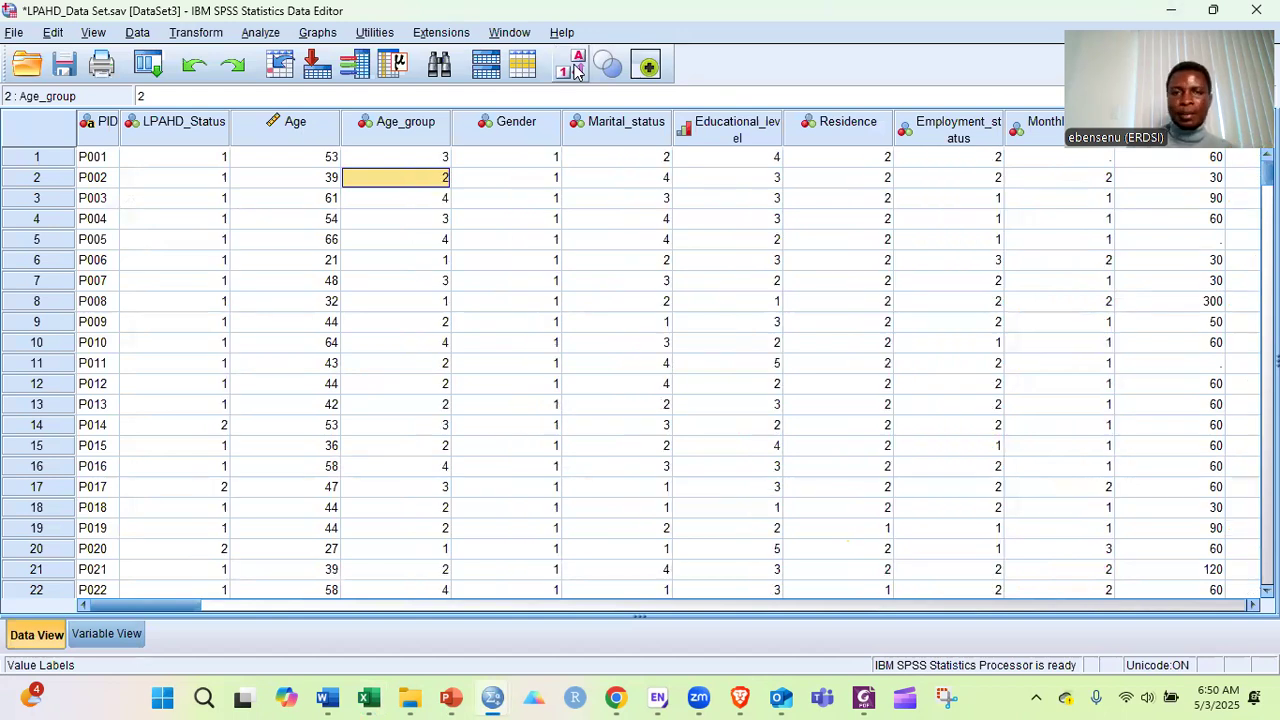
click(576, 70)
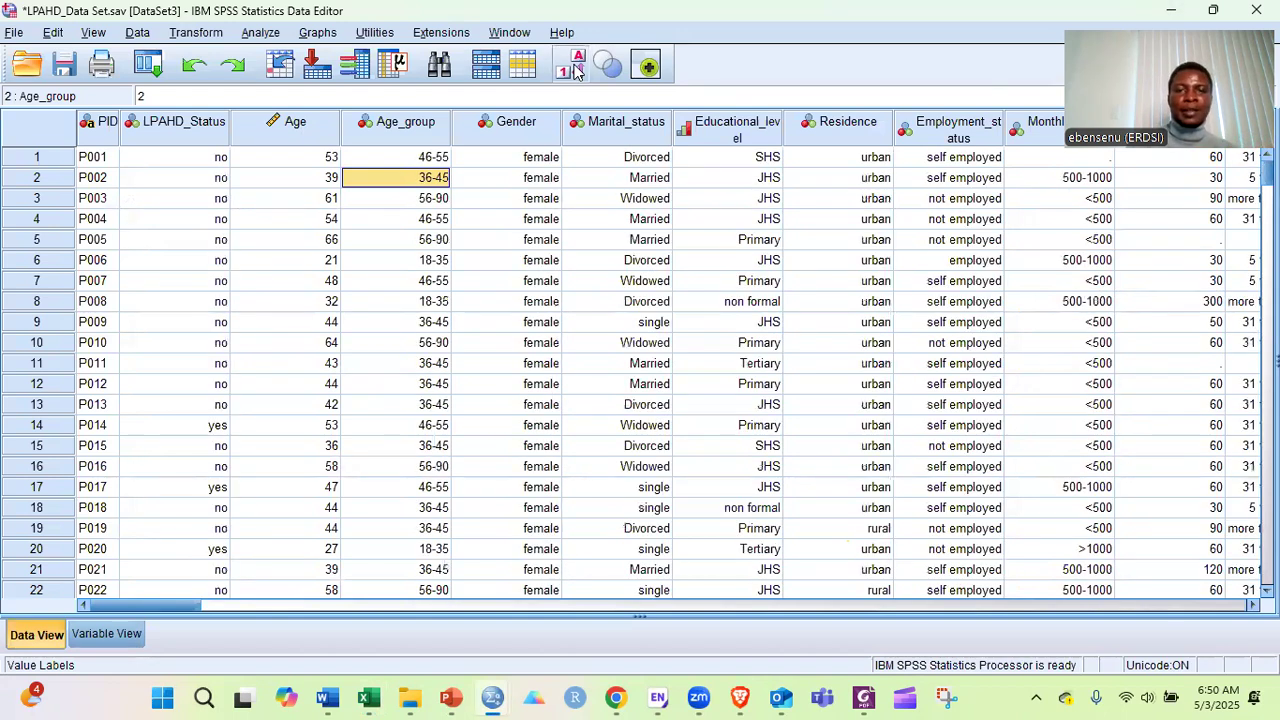
click(576, 70)
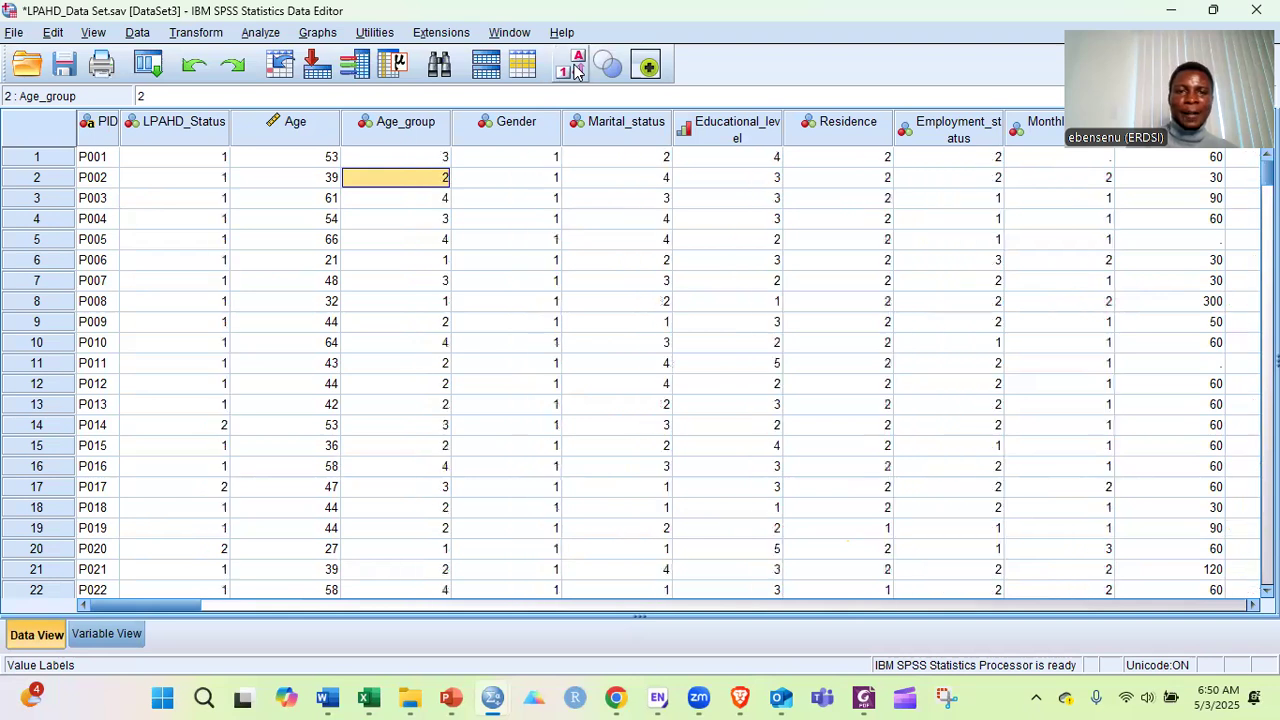
click(576, 70)
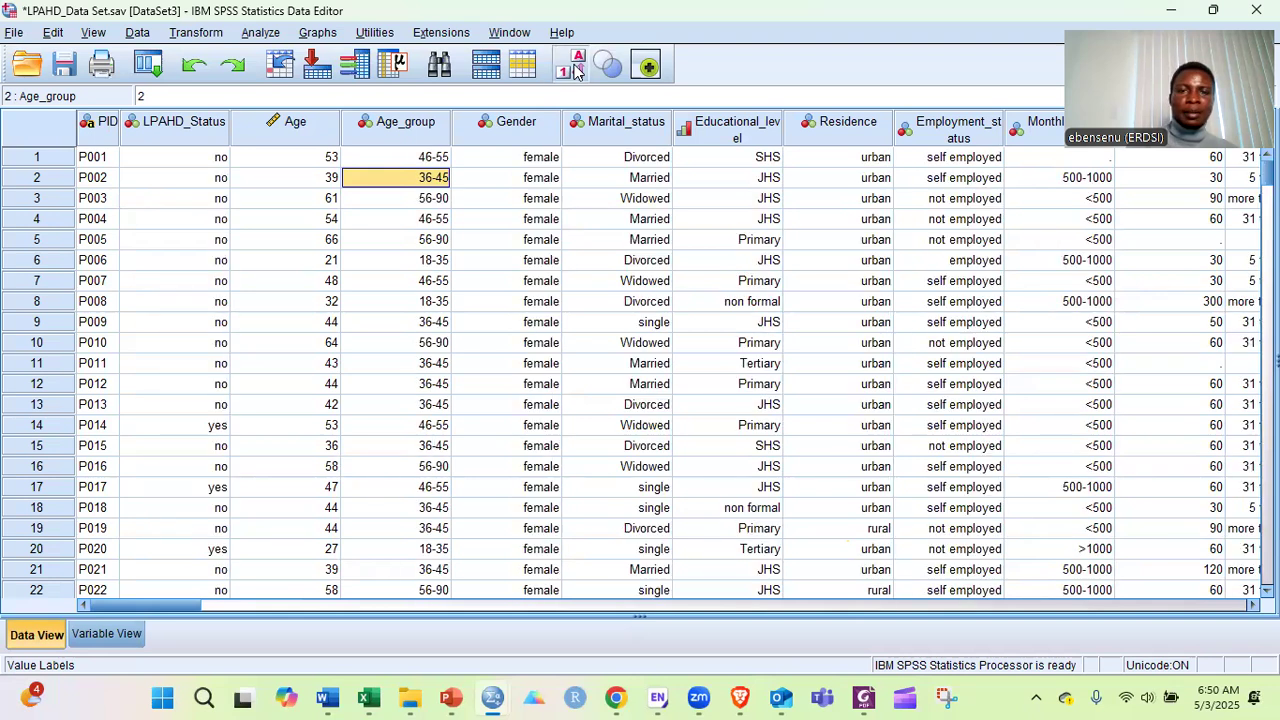
click(576, 70)
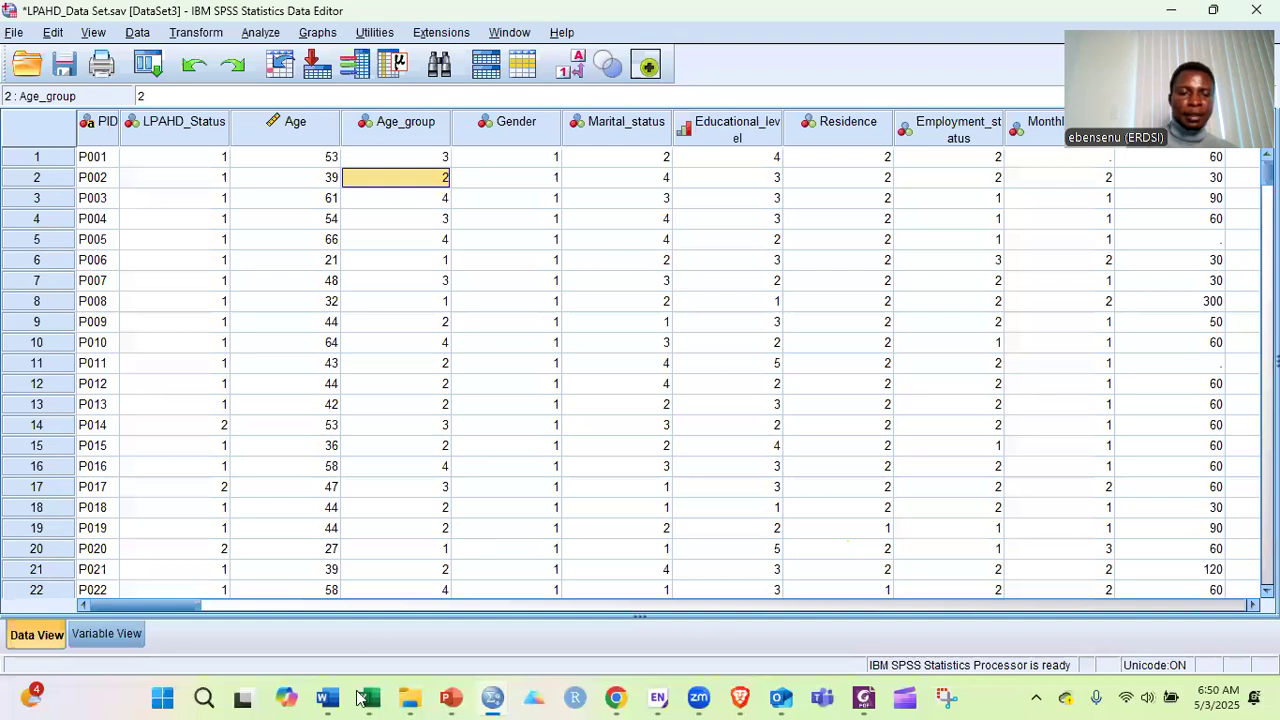
Switch to the LPAHD_Data Set workbook in Excel and compare the text entries on Raw_Data with the numeric codes on Cleaned_Coded.
click(358, 697)
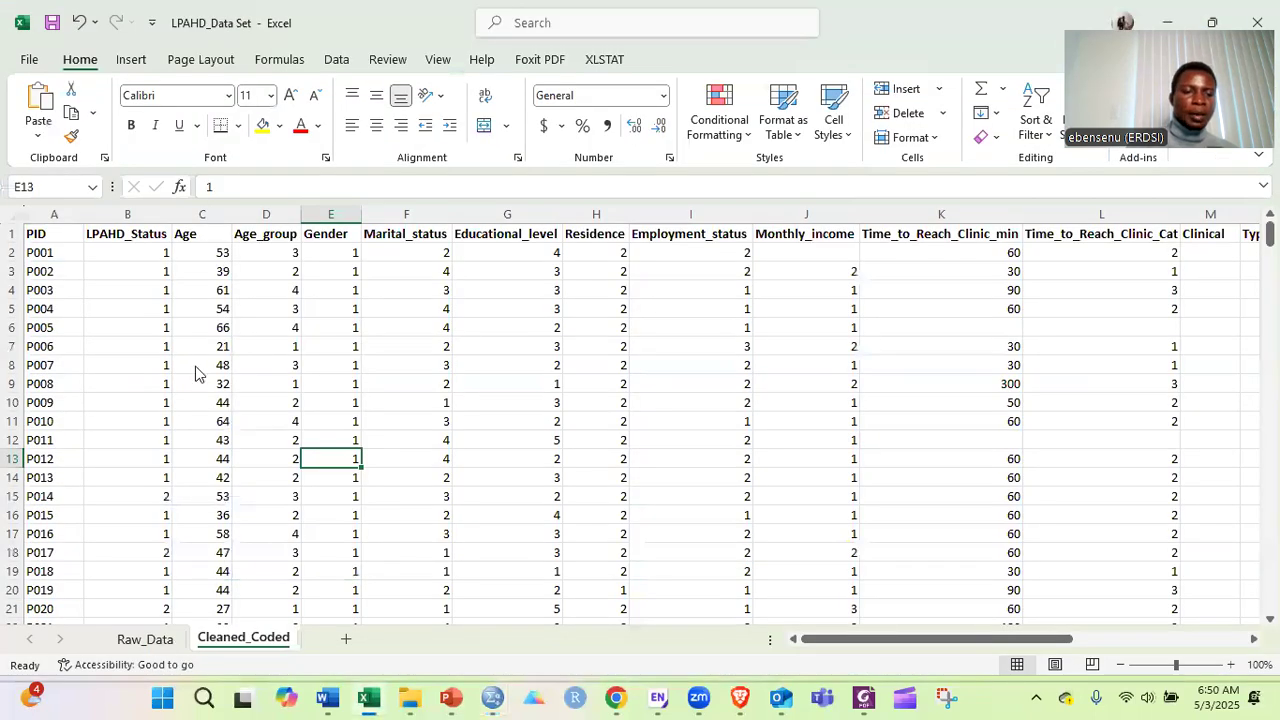
key(ctrl+Page_Up)
click(196, 370)
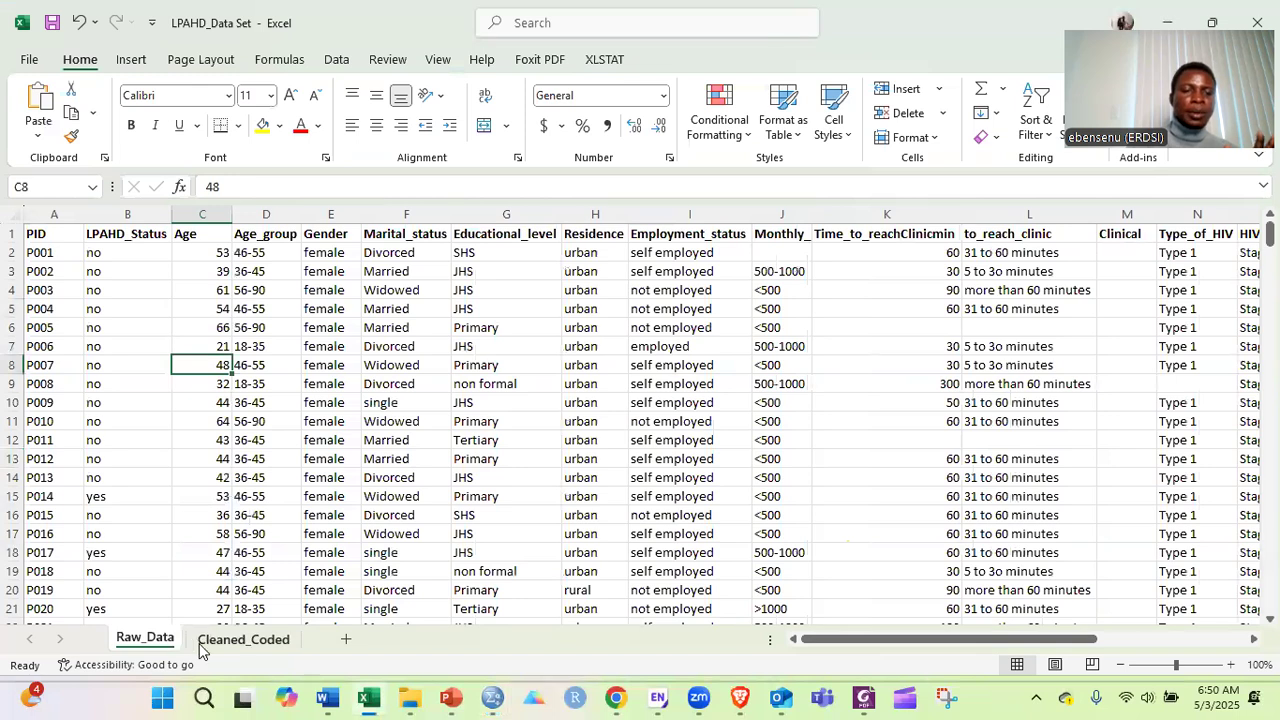
key(ctrl+Page_Down)
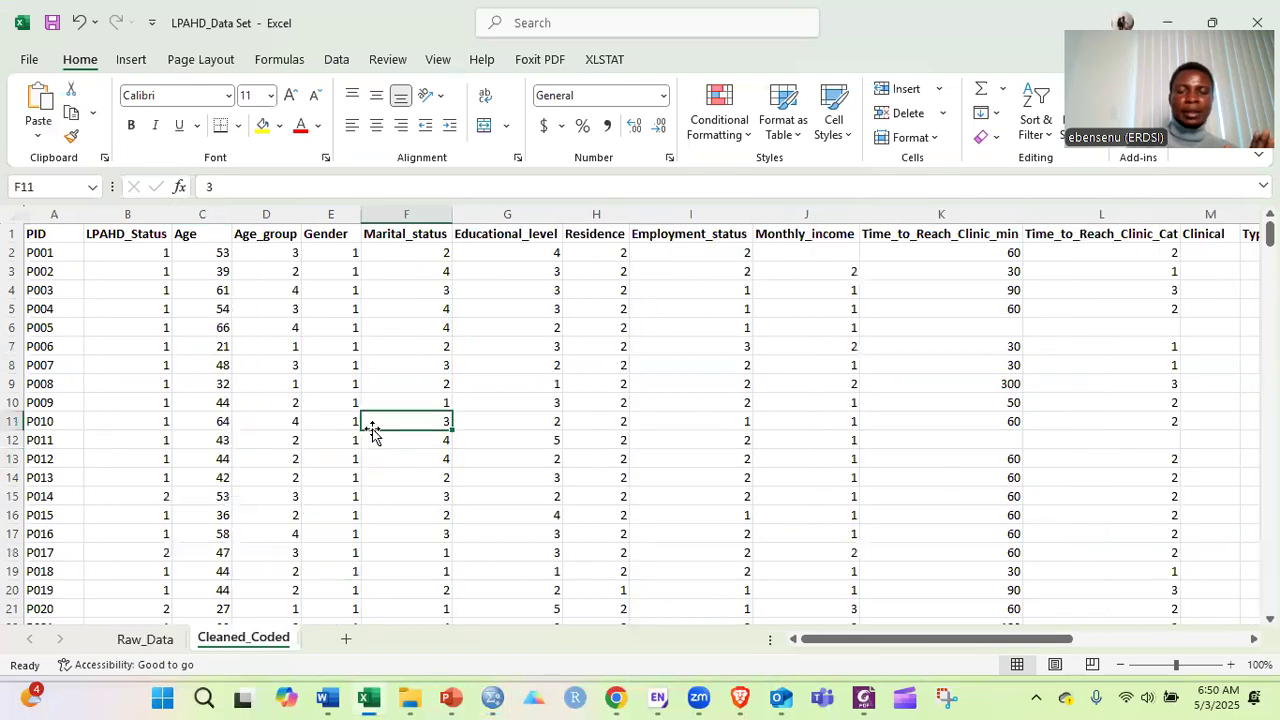
Switch back to the SPSS data editor, select the Gender entry for P007 and display value labels instead of codes.
click(491, 697)
click(533, 283)
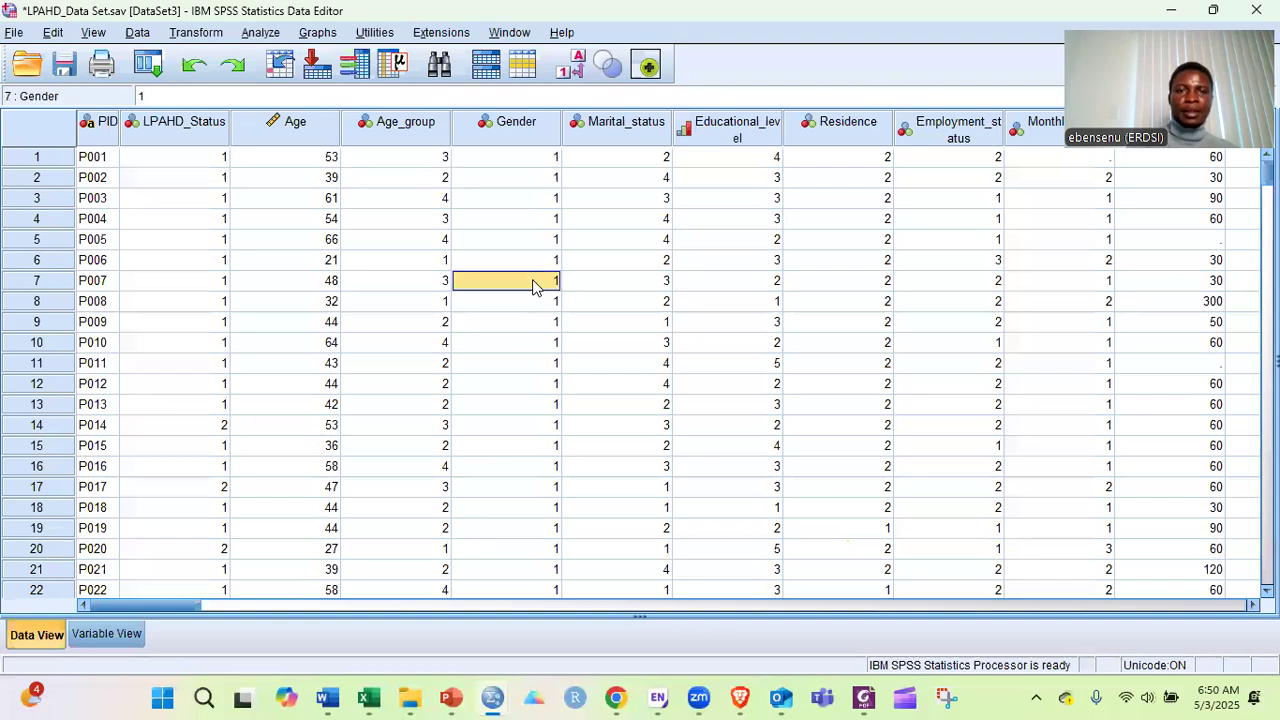
click(570, 70)
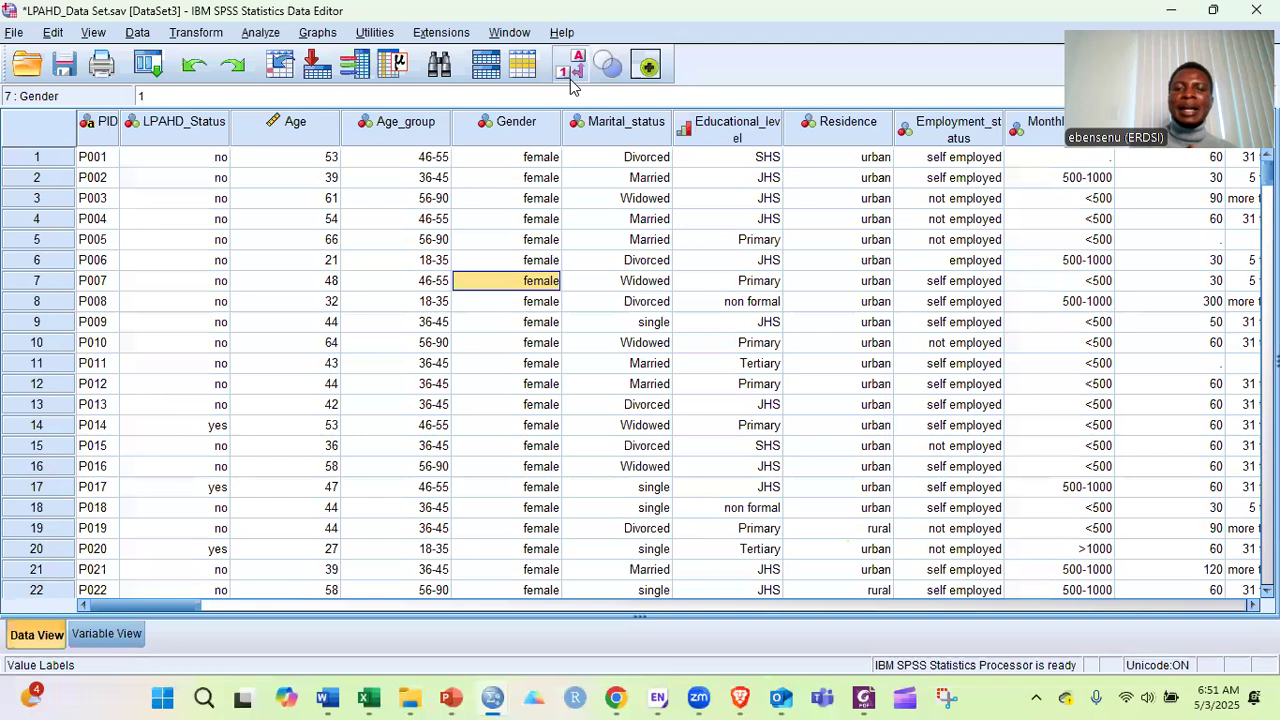
Return to the Cleaned_Coded sheet in Excel and point out sample codes under Marital_status, Employment_status, Monthly_income and Residence.
click(368, 698)
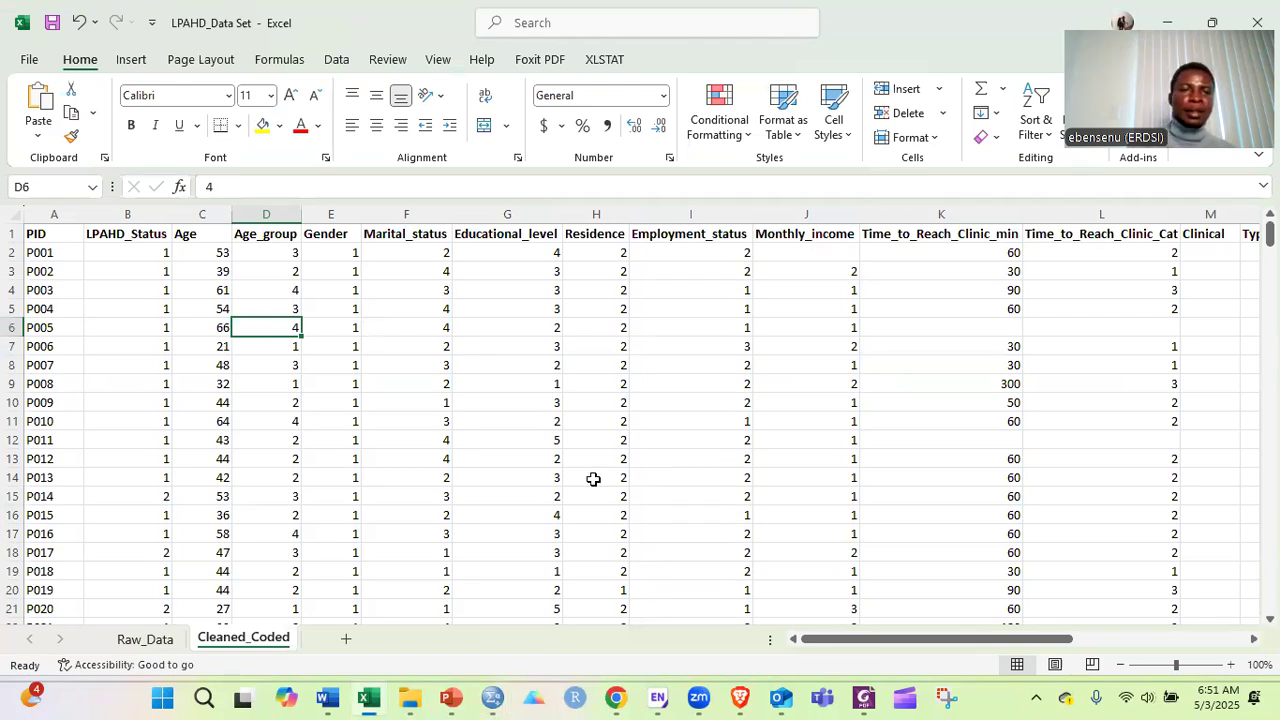
click(415, 414)
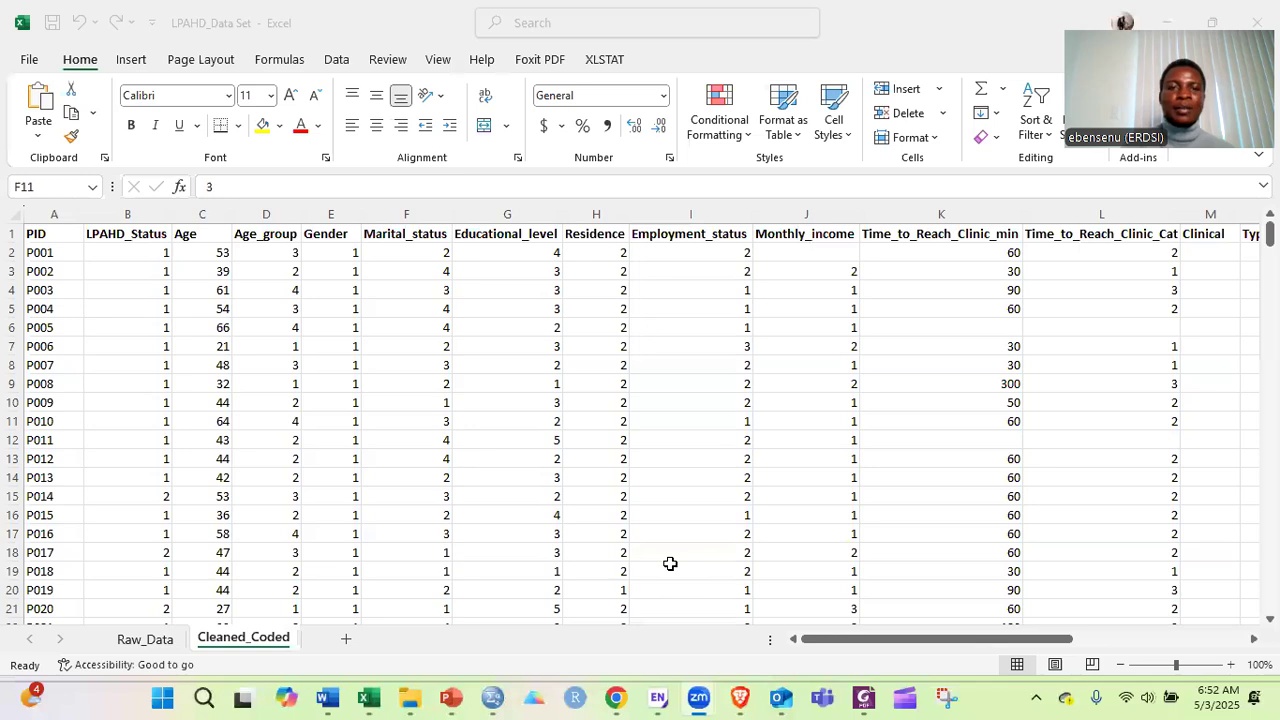
click(641, 325)
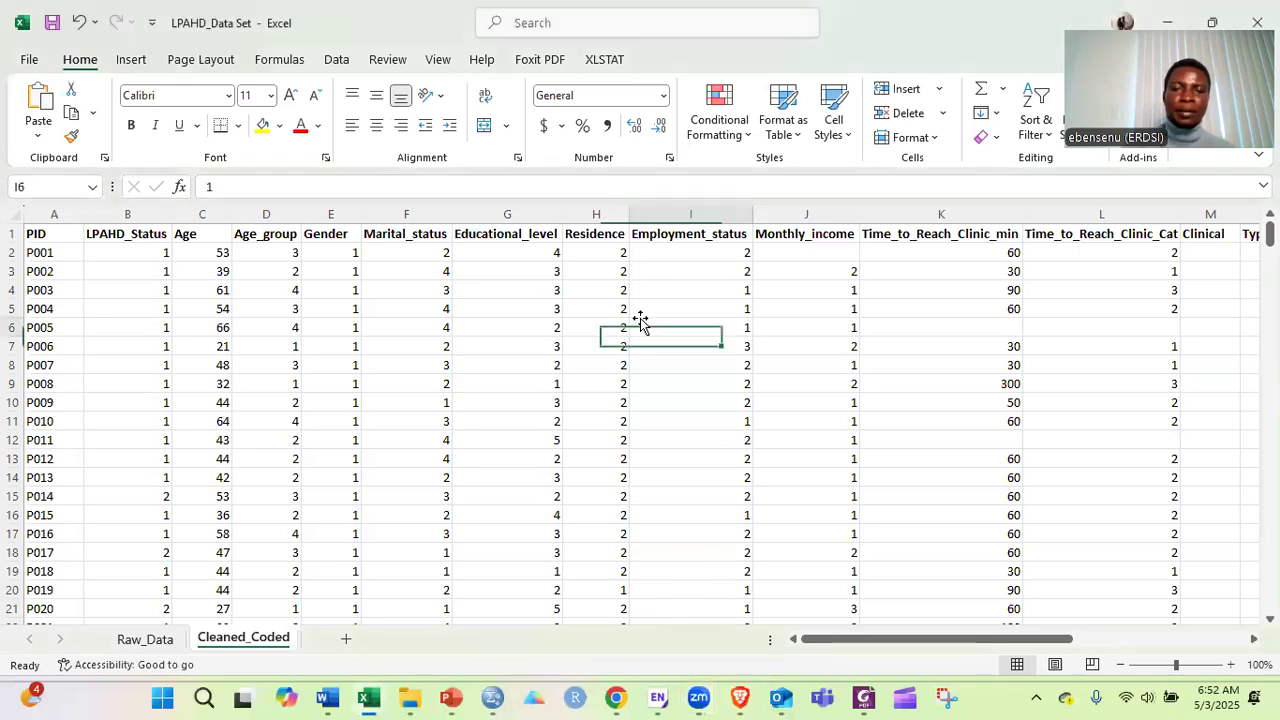
click(803, 319)
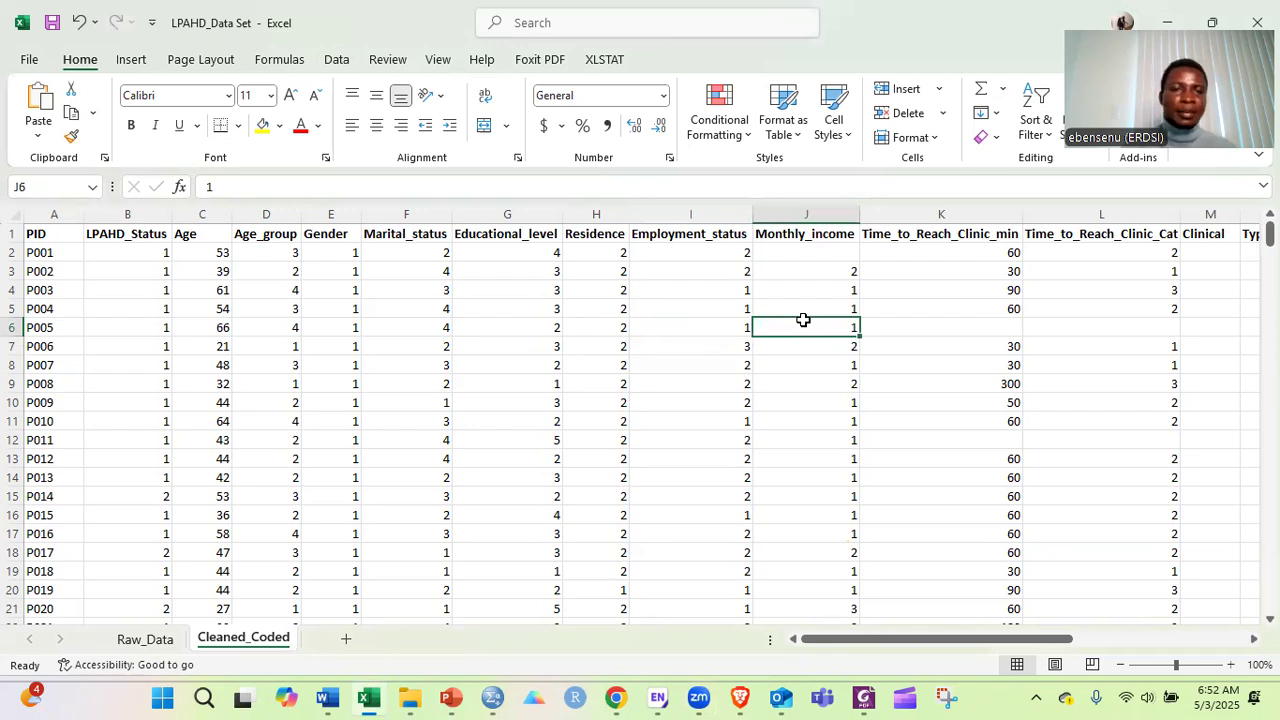
click(568, 366)
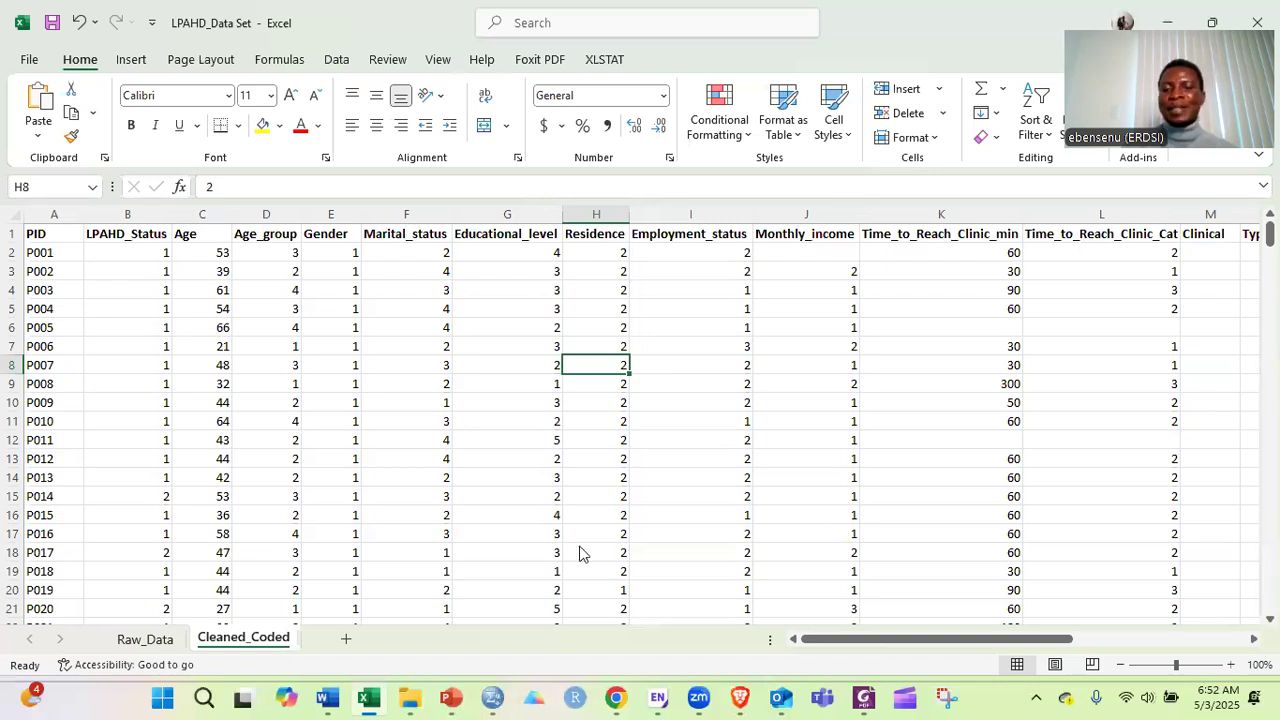
View the text categories on Raw_Data, select the Age_group entry for P015, and return to the Cleaned_Coded sheet.
mouse_move(577, 551)
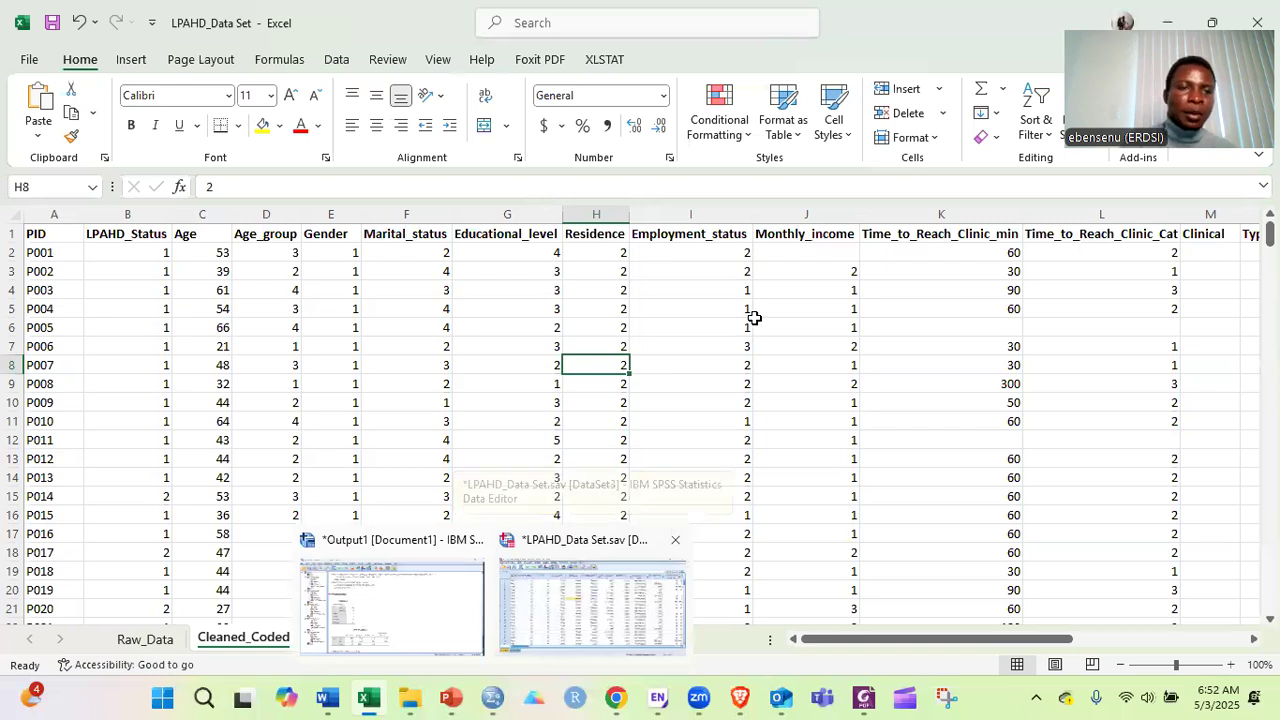
click(148, 640)
click(266, 514)
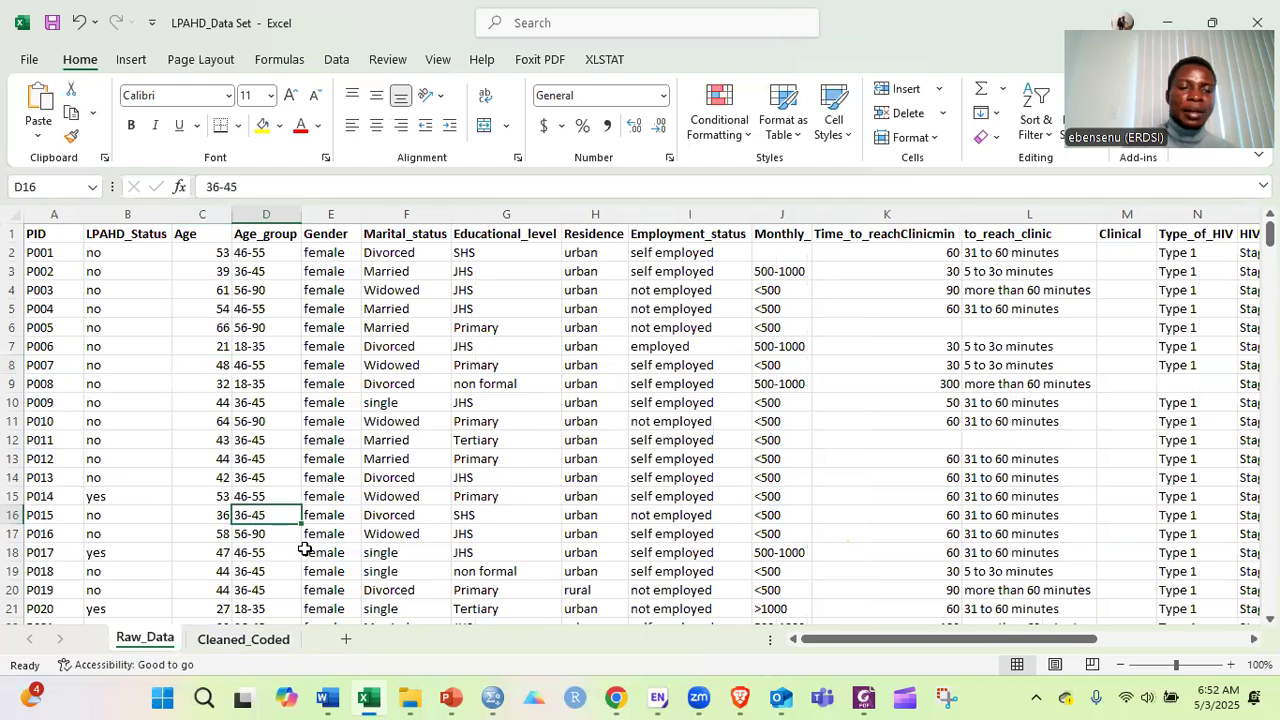
key(ctrl+Page_Down)
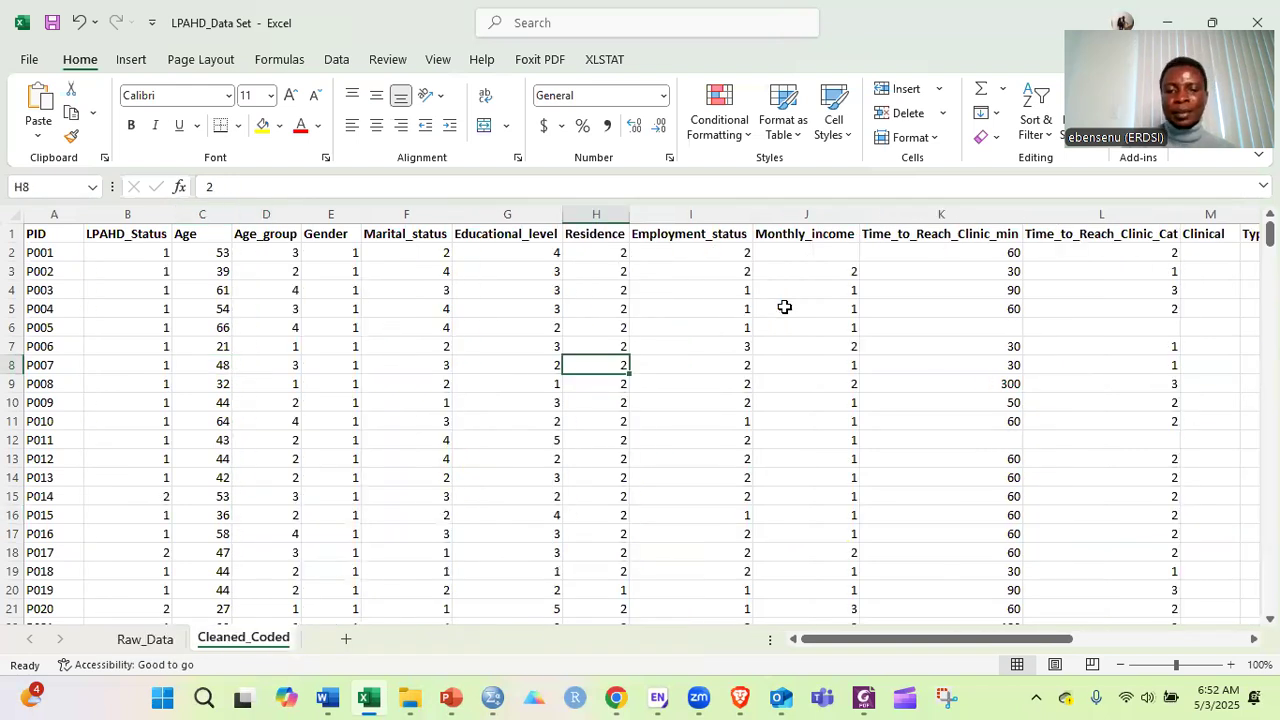
Switch to the LPAHD_Data Set.sav data editor in SPSS and raise the computer's sound volume.
click(494, 697)
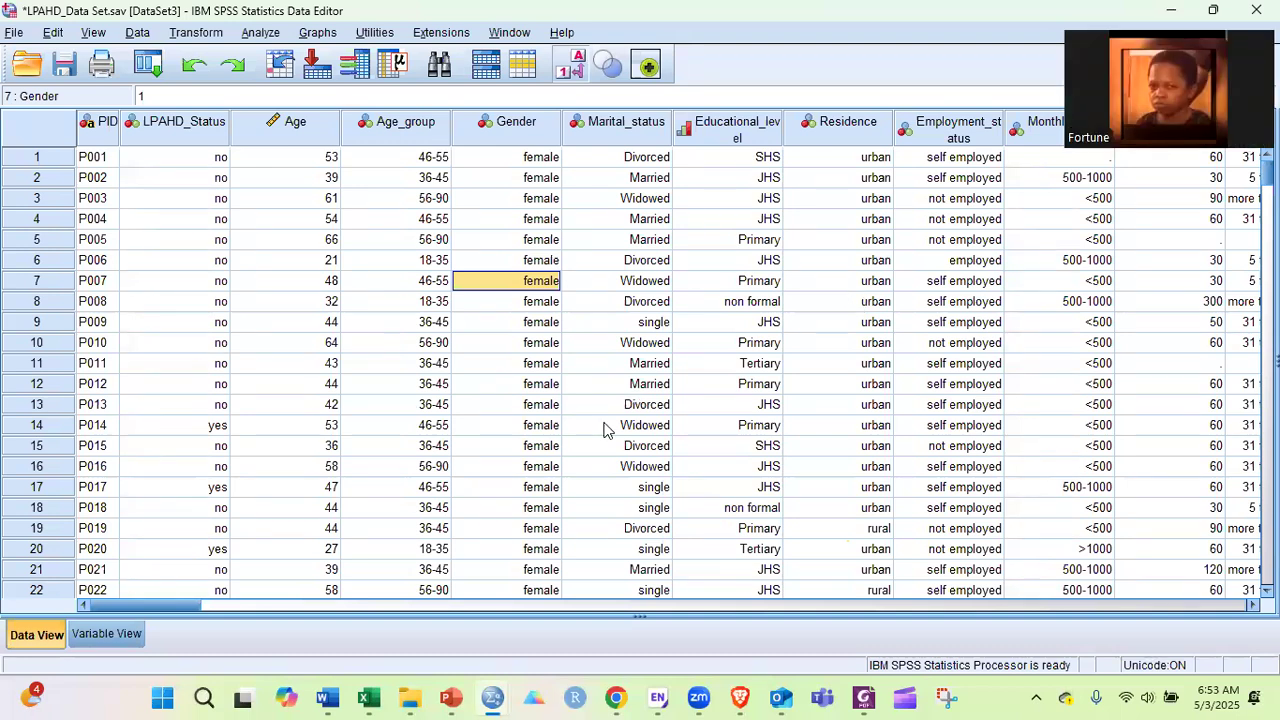
key(F2)
key(XF86AudioRaiseVolume)
key(XF86AudioRaiseVolume)
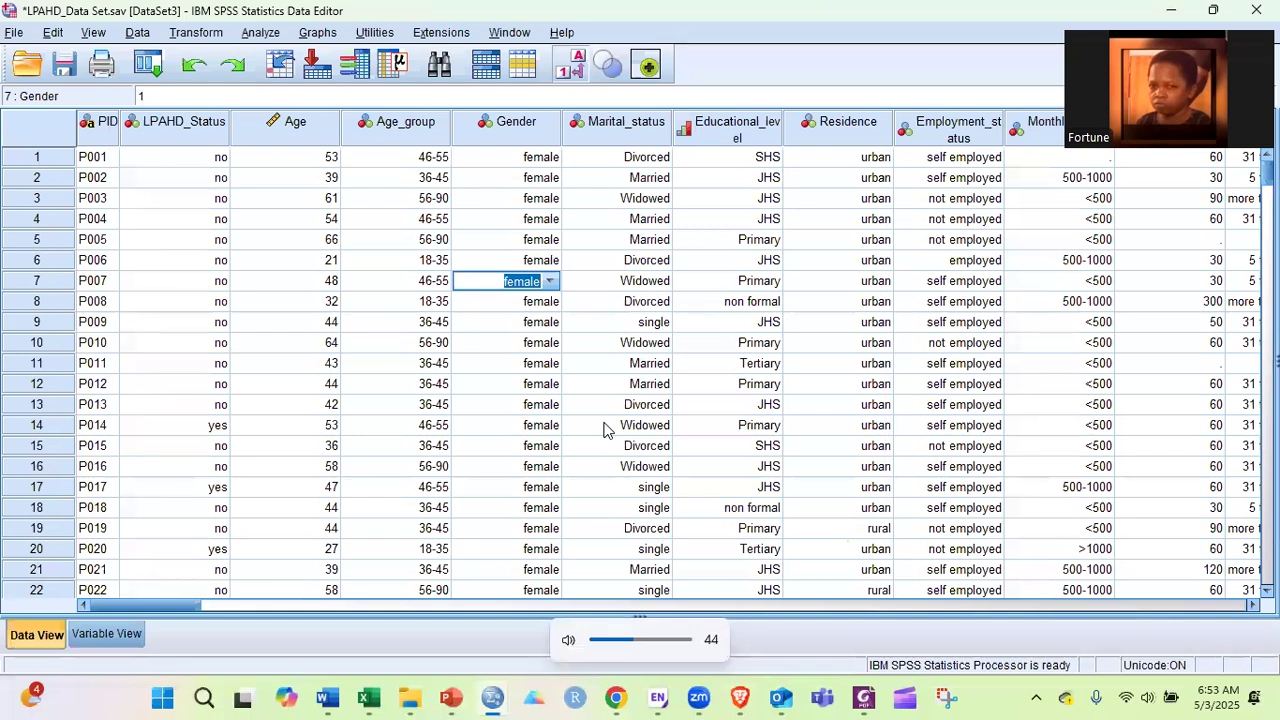
key(XF86AudioRaiseVolume)
key(XF86AudioRaiseVolume)
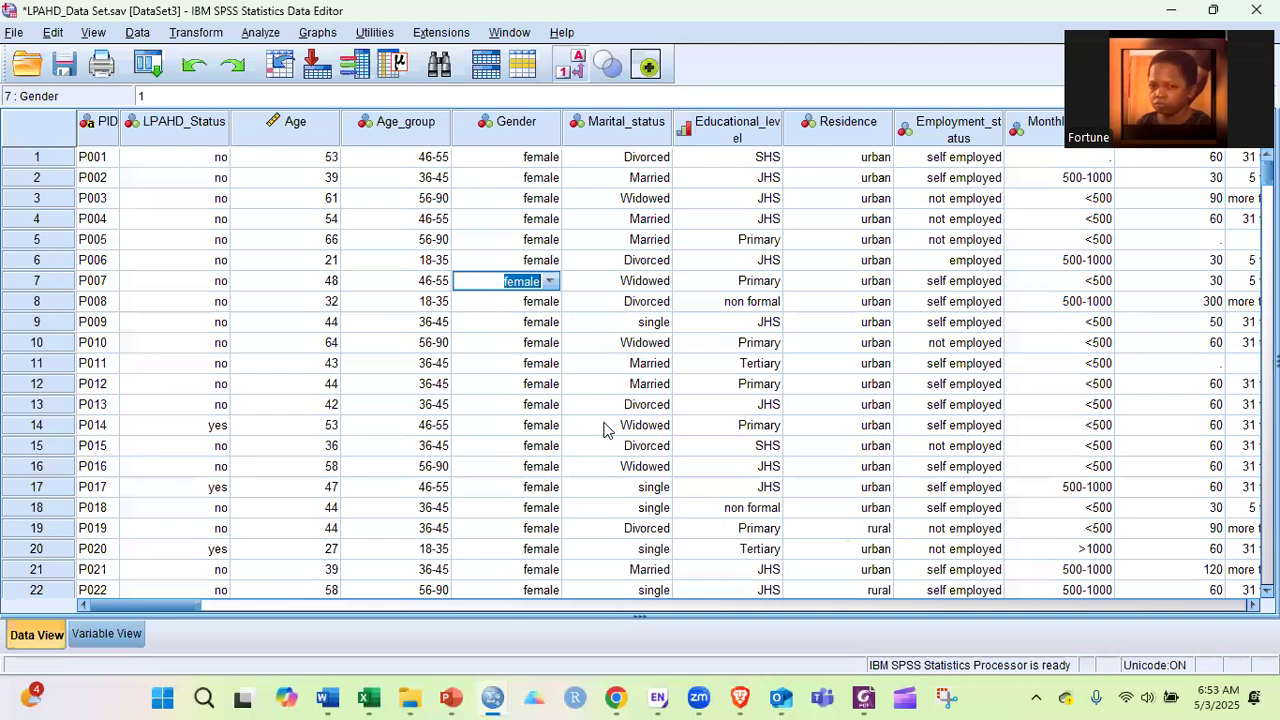
key(XF86AudioRaiseVolume)
key(XF86AudioRaiseVolume)
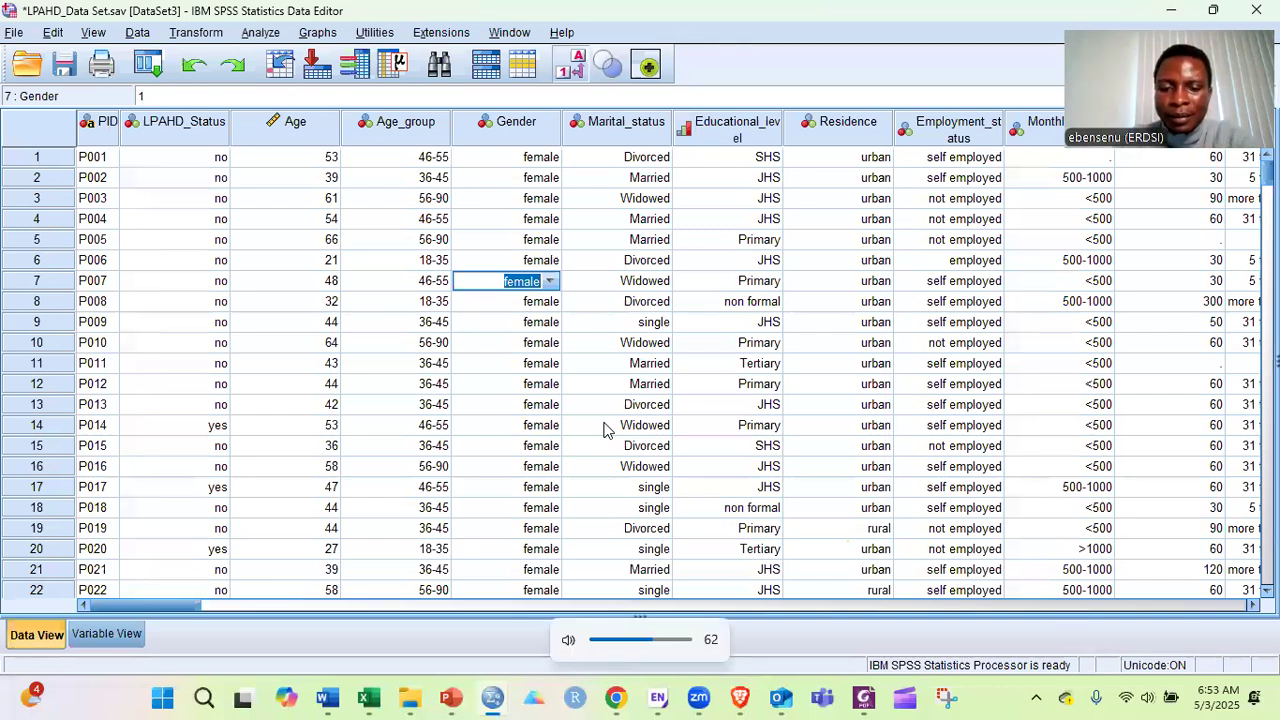
key(XF86AudioRaiseVolume)
key(XF86AudioRaiseVolume)
key(XF86AudioRaiseVolume)
key(XF86AudioRaiseVolume)
key(XF86AudioRaiseVolume)
key(XF86AudioRaiseVolume)
key(XF86AudioRaiseVolume)
key(XF86AudioRaiseVolume)
key(XF86AudioRaiseVolume)
key(XF86AudioRaiseVolume)
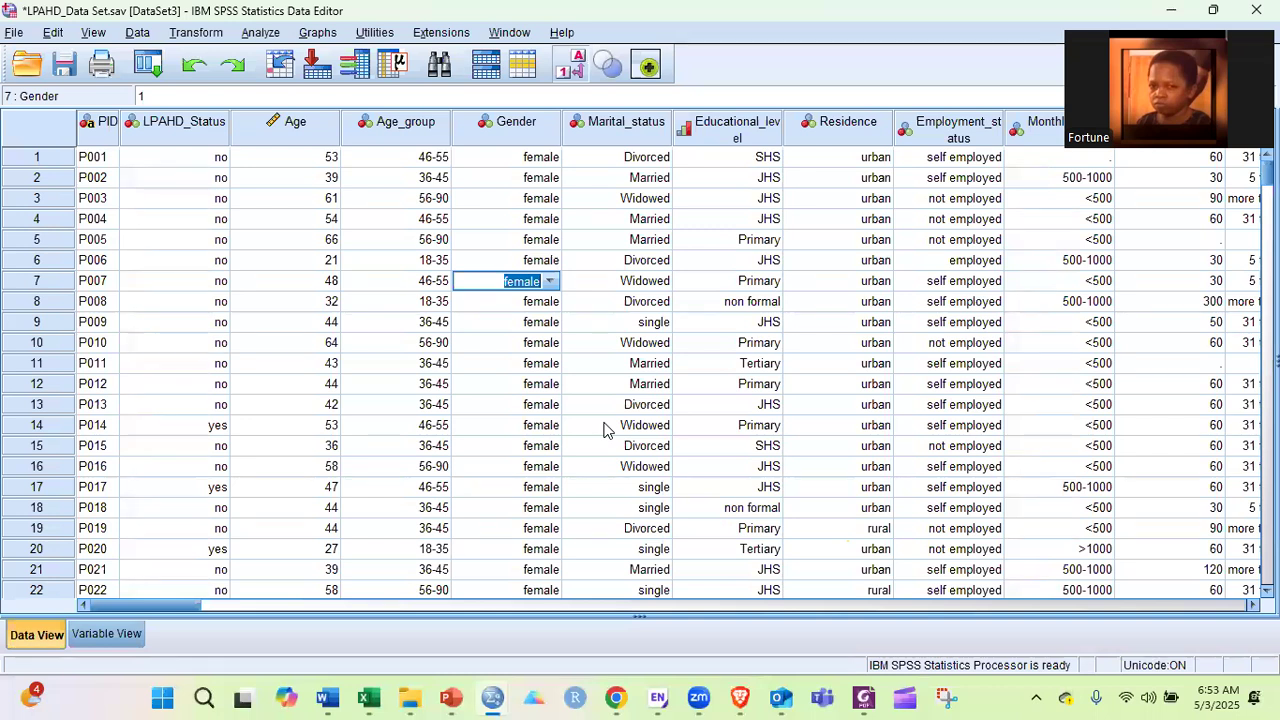
Highlight the Gender, Marital_status and Educational_level columns one after another to point out the categorical variables.
click(517, 128)
click(610, 130)
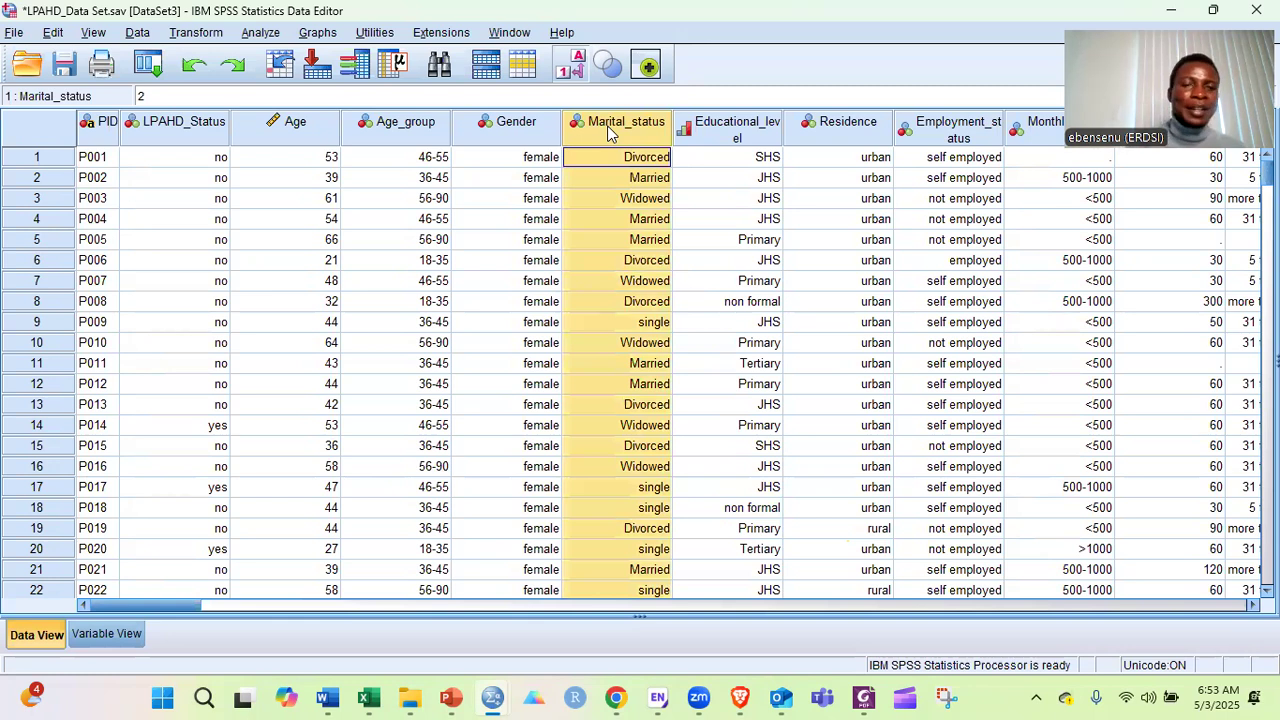
mouse_move(366, 698)
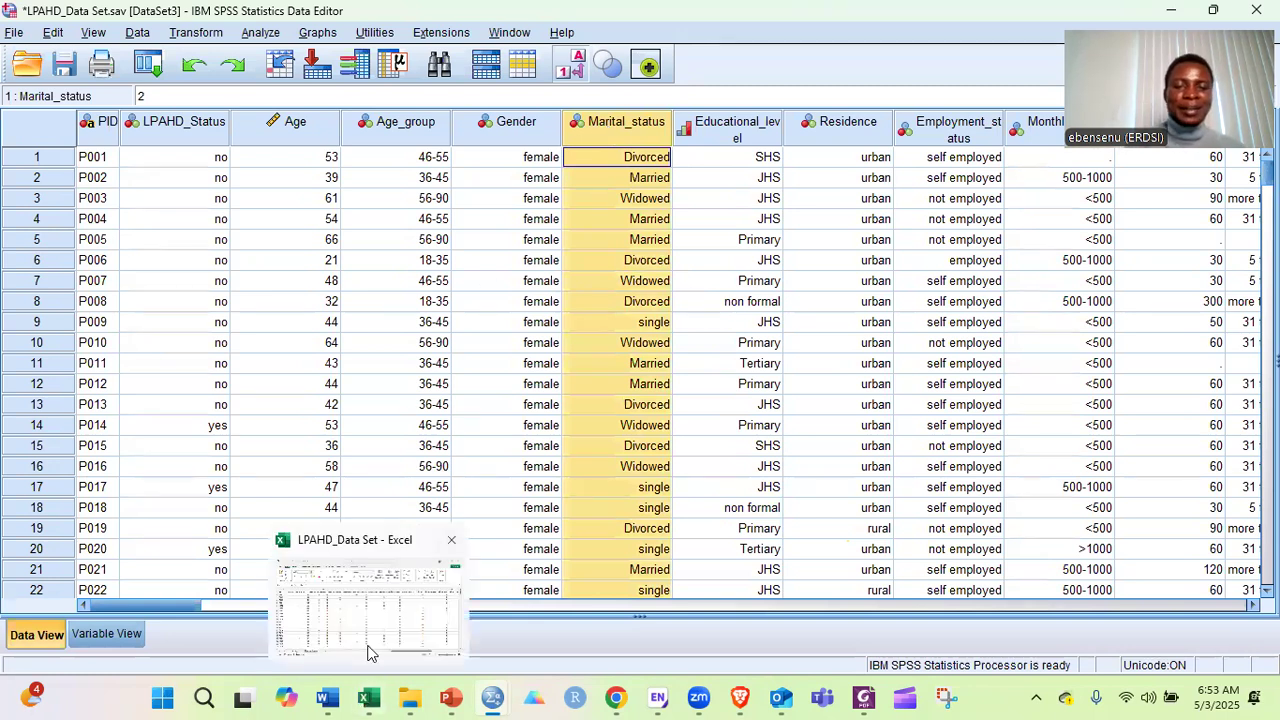
click(727, 125)
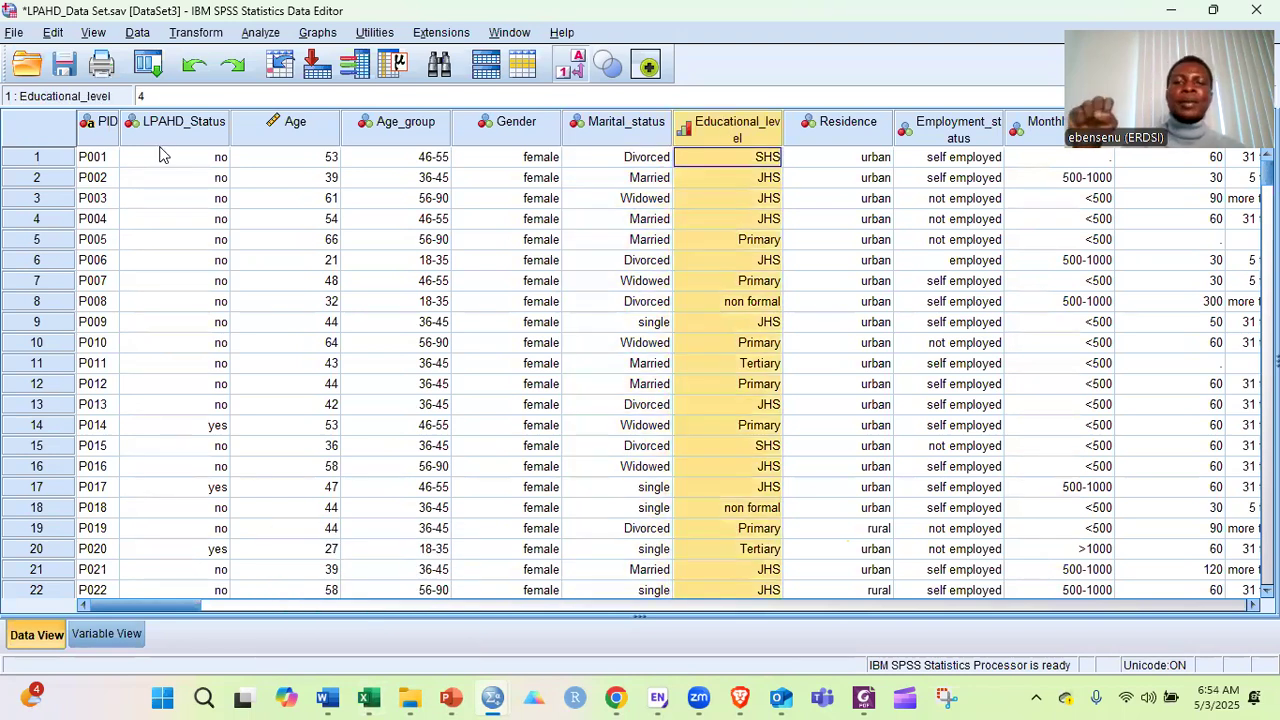
Start an Excel data import and choose LPAHD_Data Set.xlsx from the Research and Data Analysis Clinic folder inside BMSS.
click(14, 33)
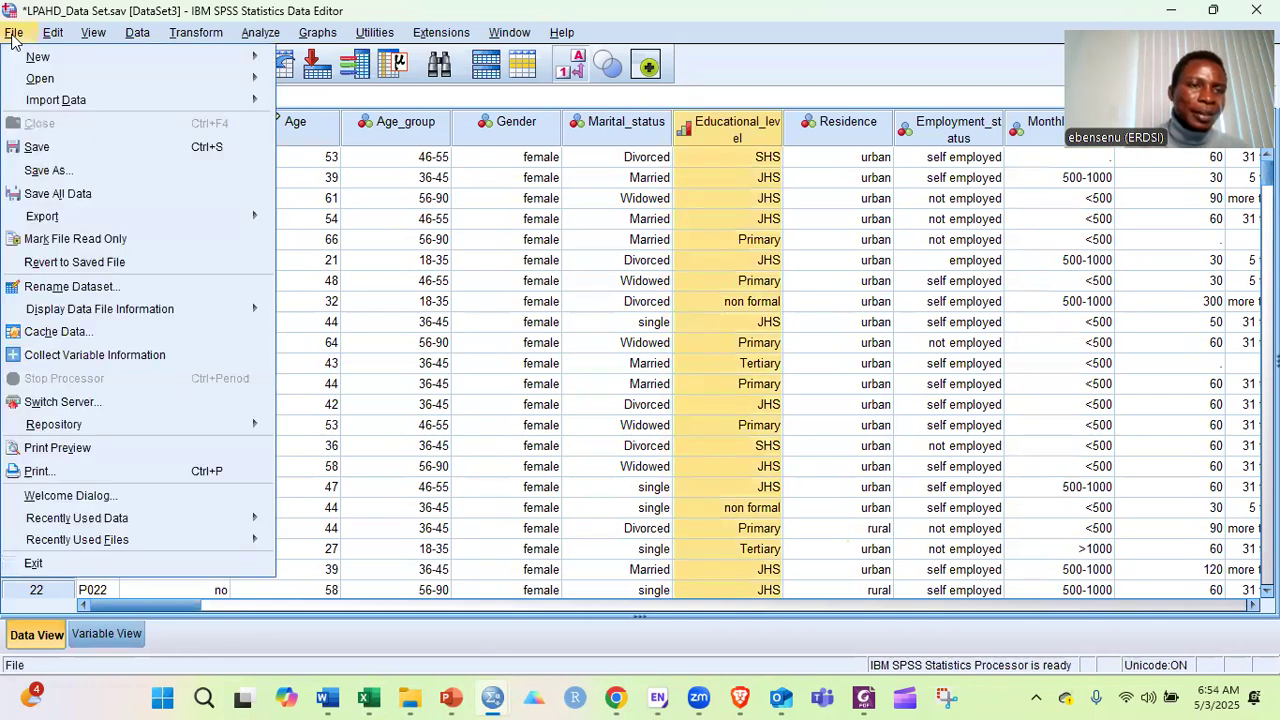
mouse_move(72, 100)
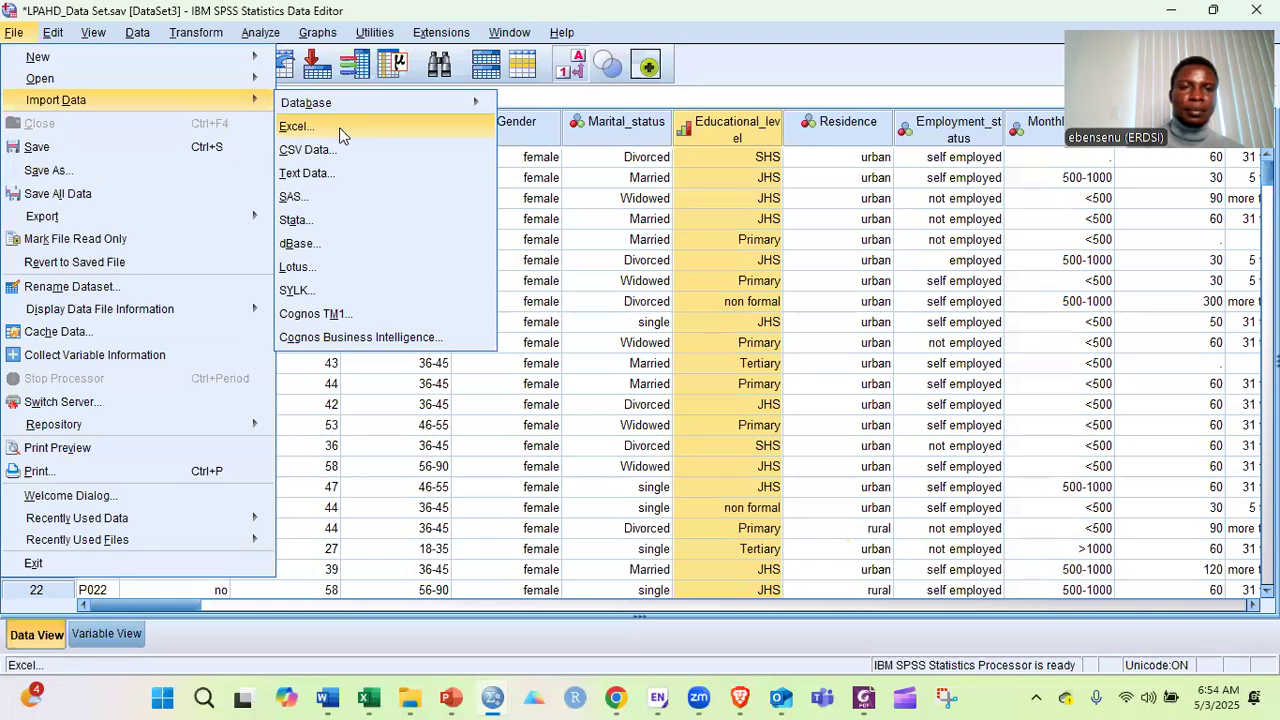
click(385, 137)
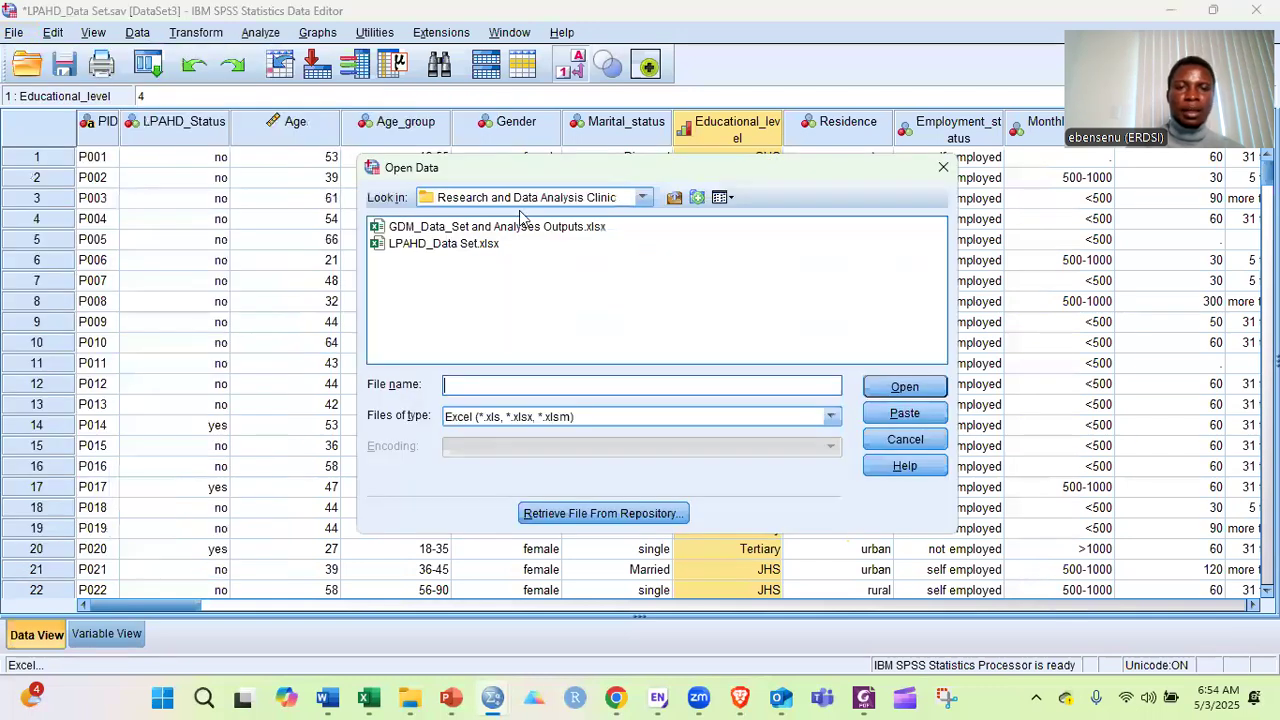
click(673, 199)
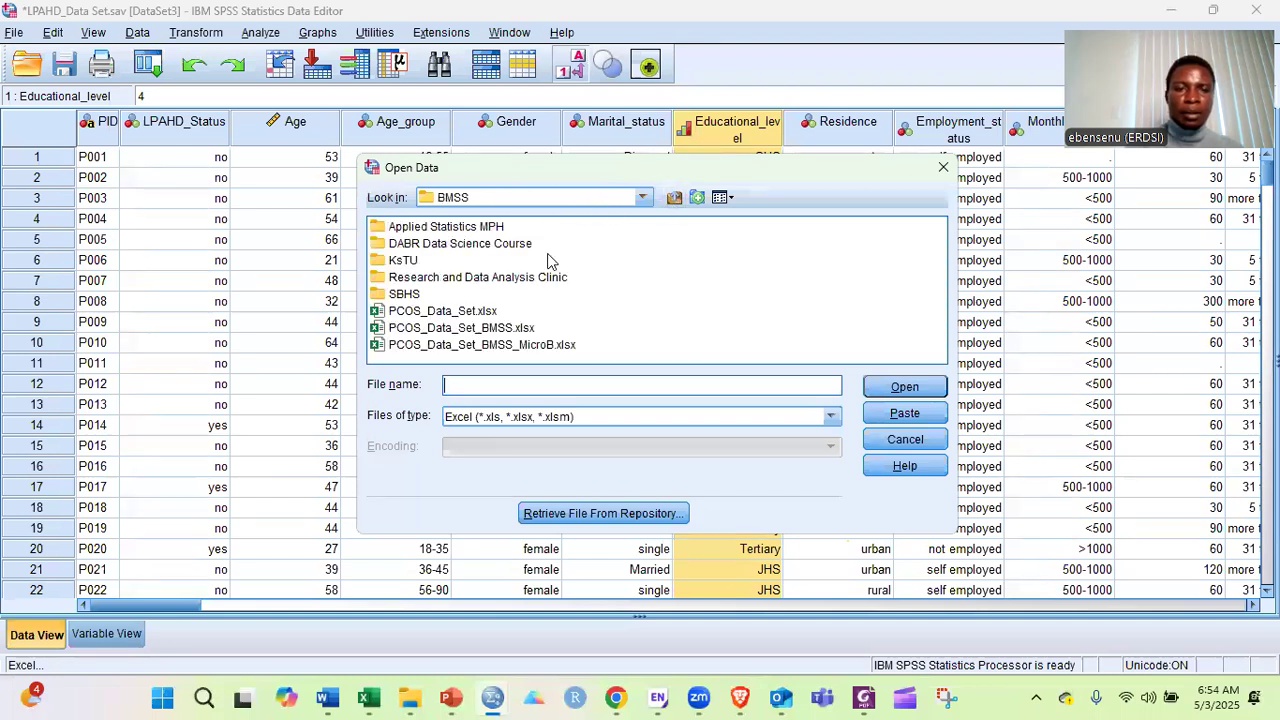
click(447, 286)
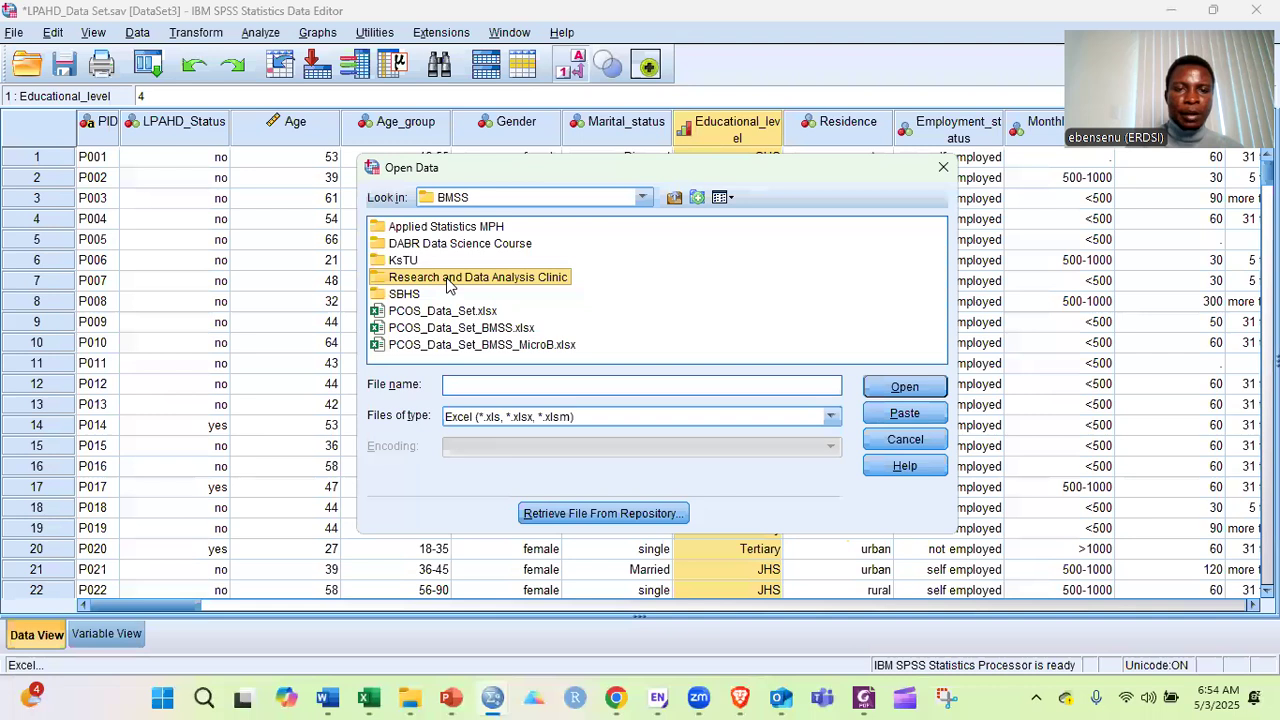
double_click(447, 286)
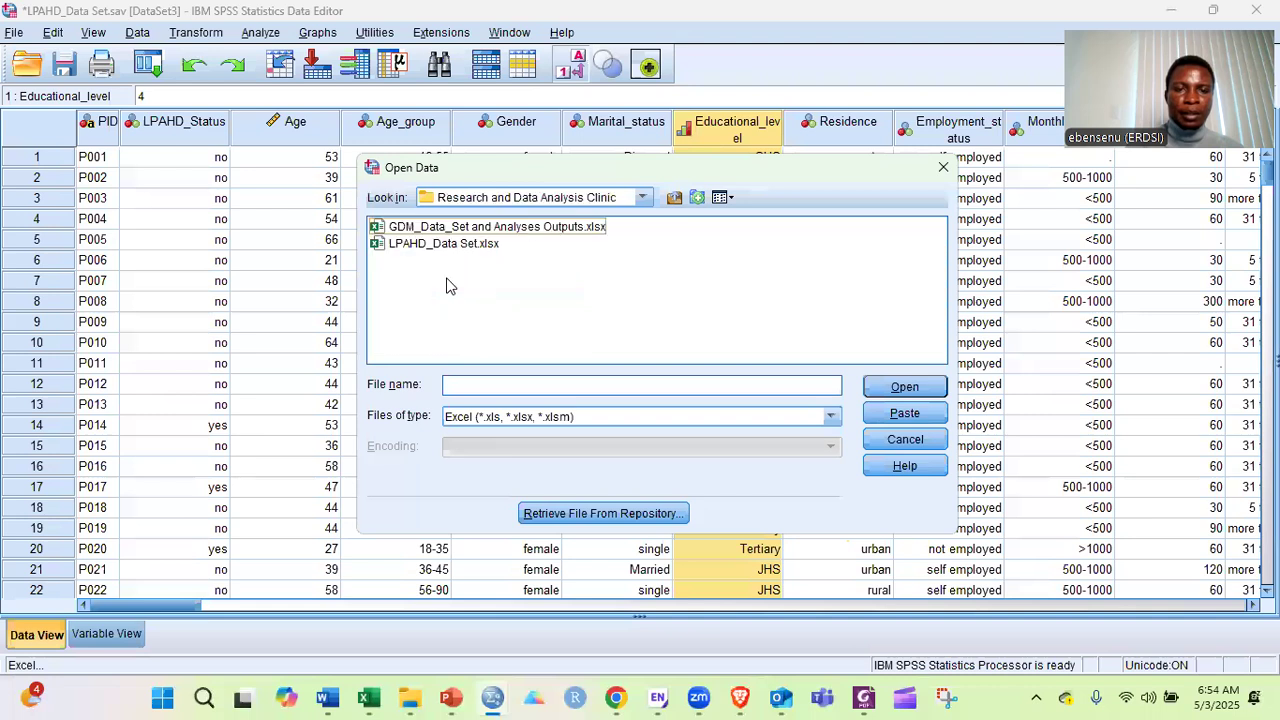
click(641, 198)
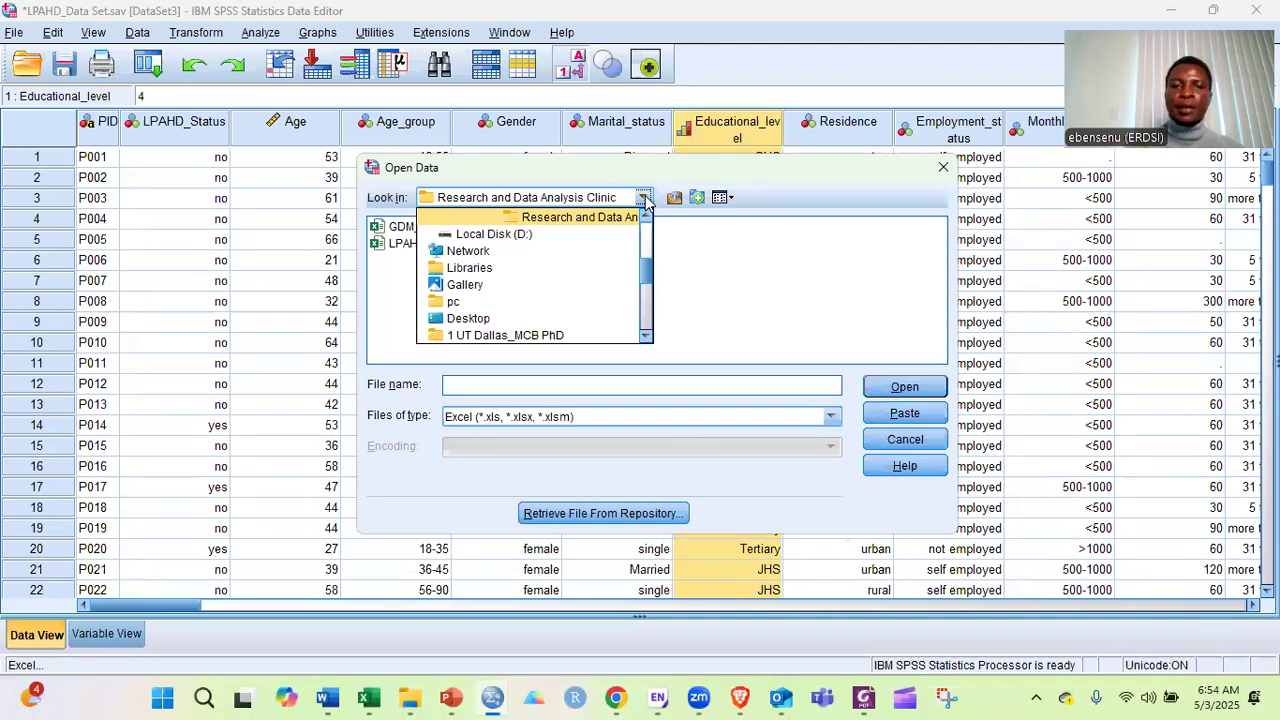
click(646, 200)
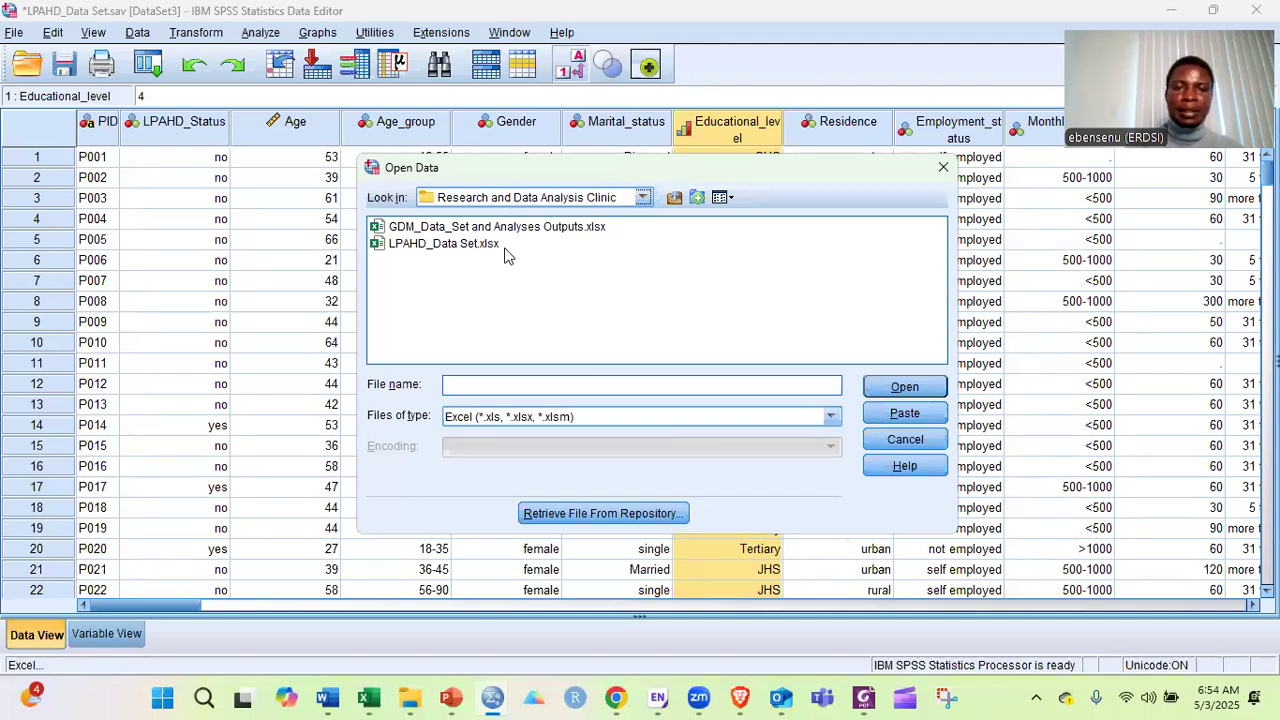
click(463, 248)
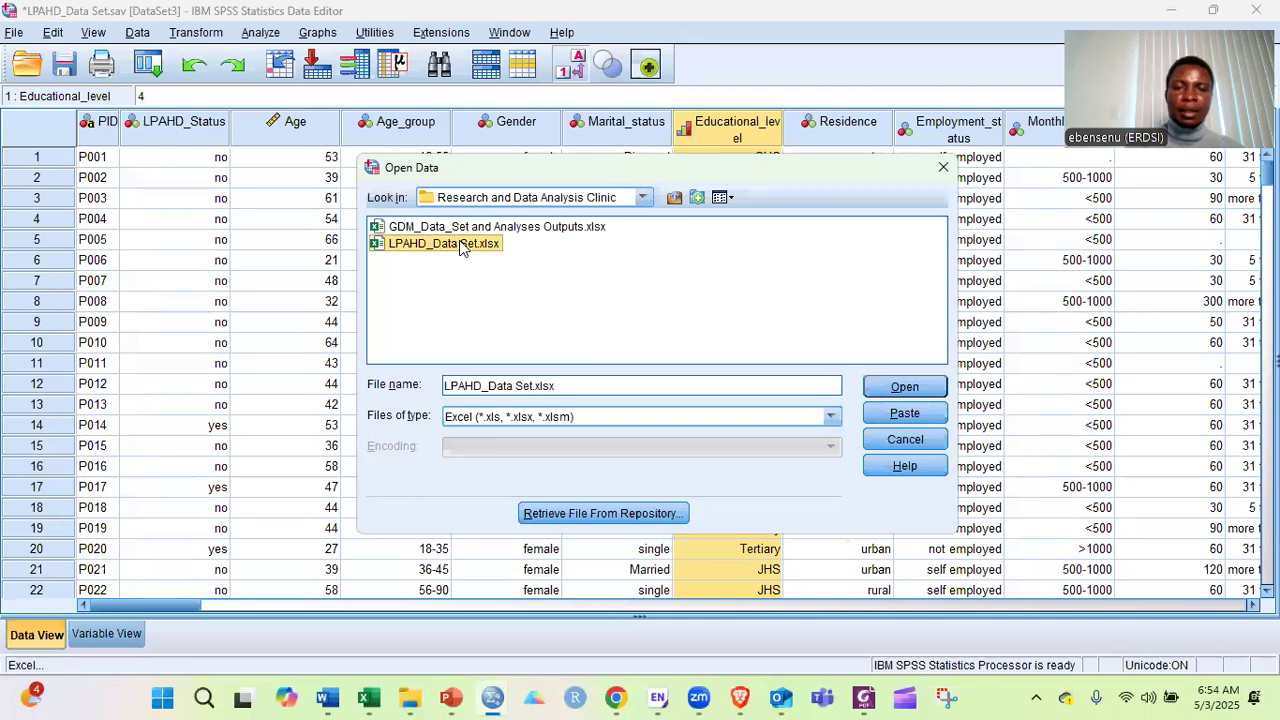
Try to open the Excel file LPAHD_Data Set.xlsx, and examine the LPAHD_Status and Age columns of the data set.
click(897, 387)
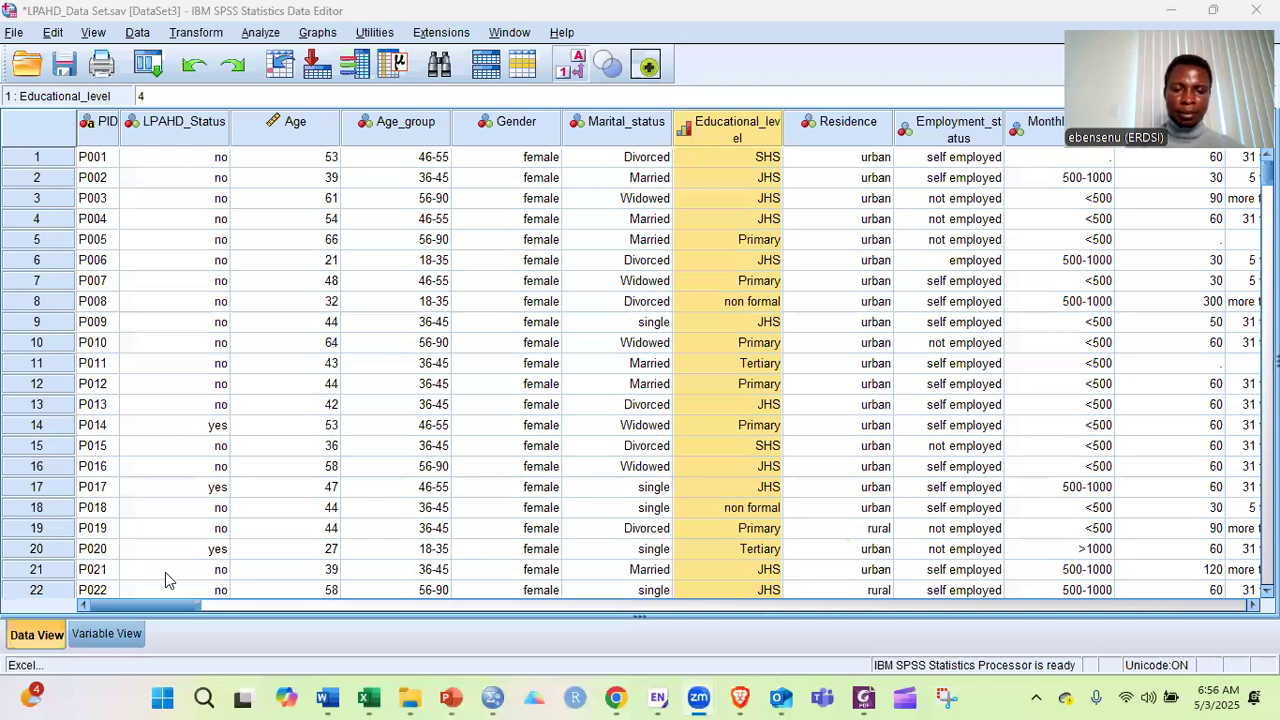
mouse_move(486, 693)
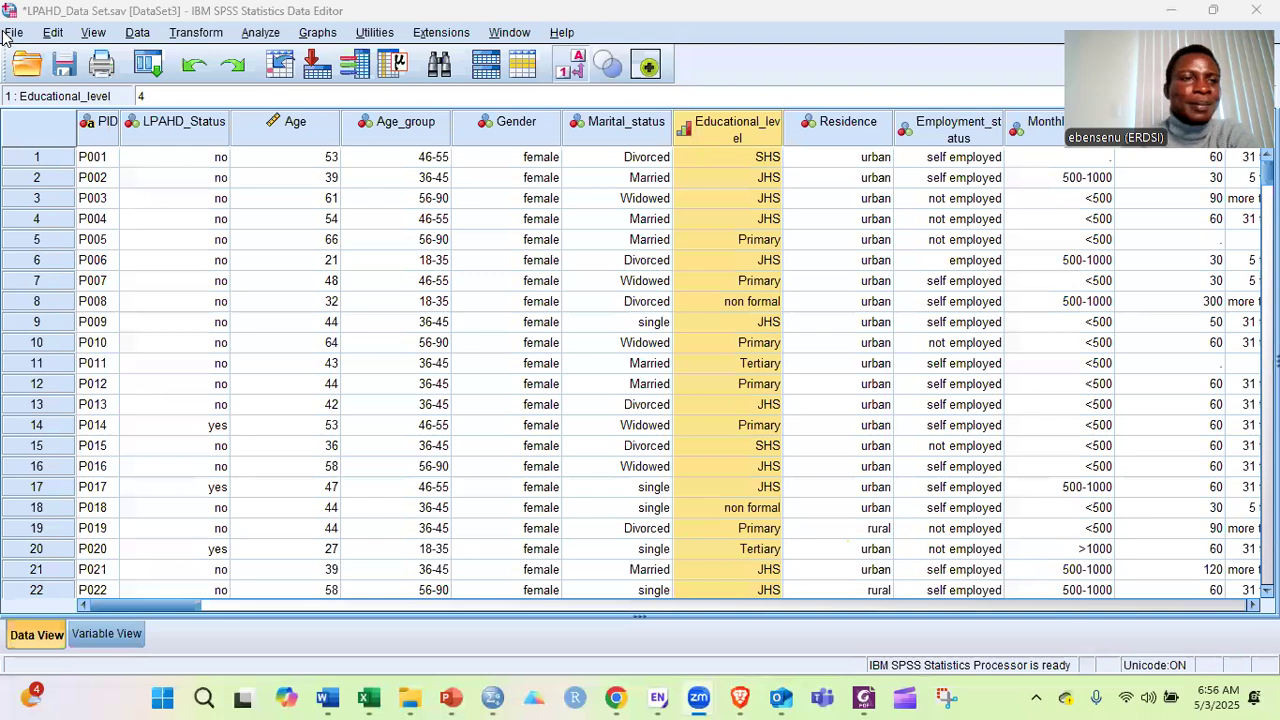
click(180, 123)
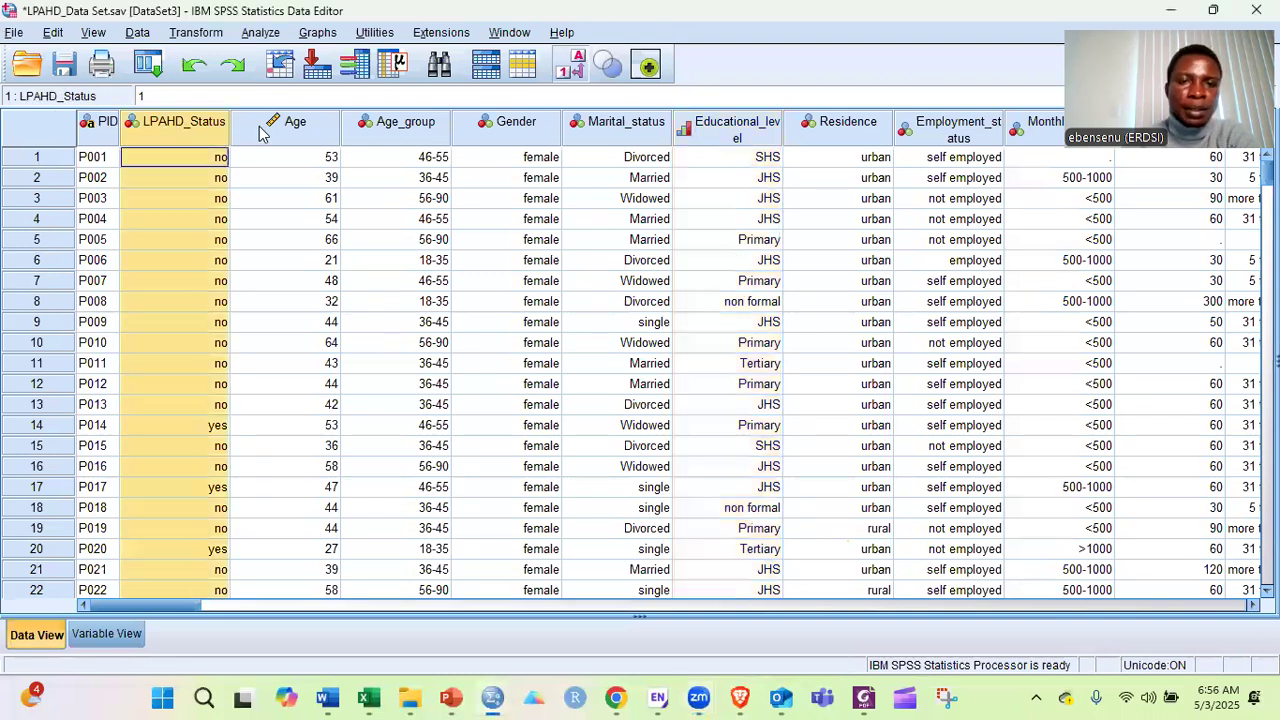
click(259, 130)
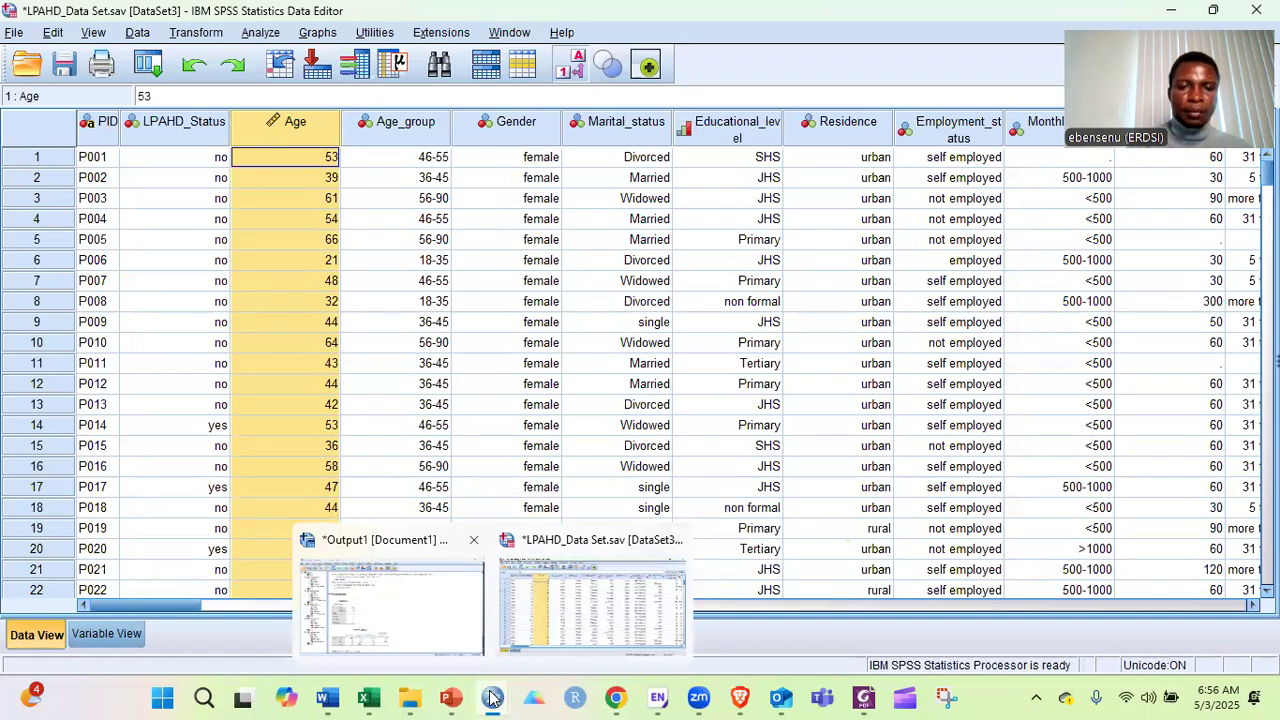
Review the LPAHD_Status frequencies in the output viewer and the variable definitions of the data set.
click(390, 605)
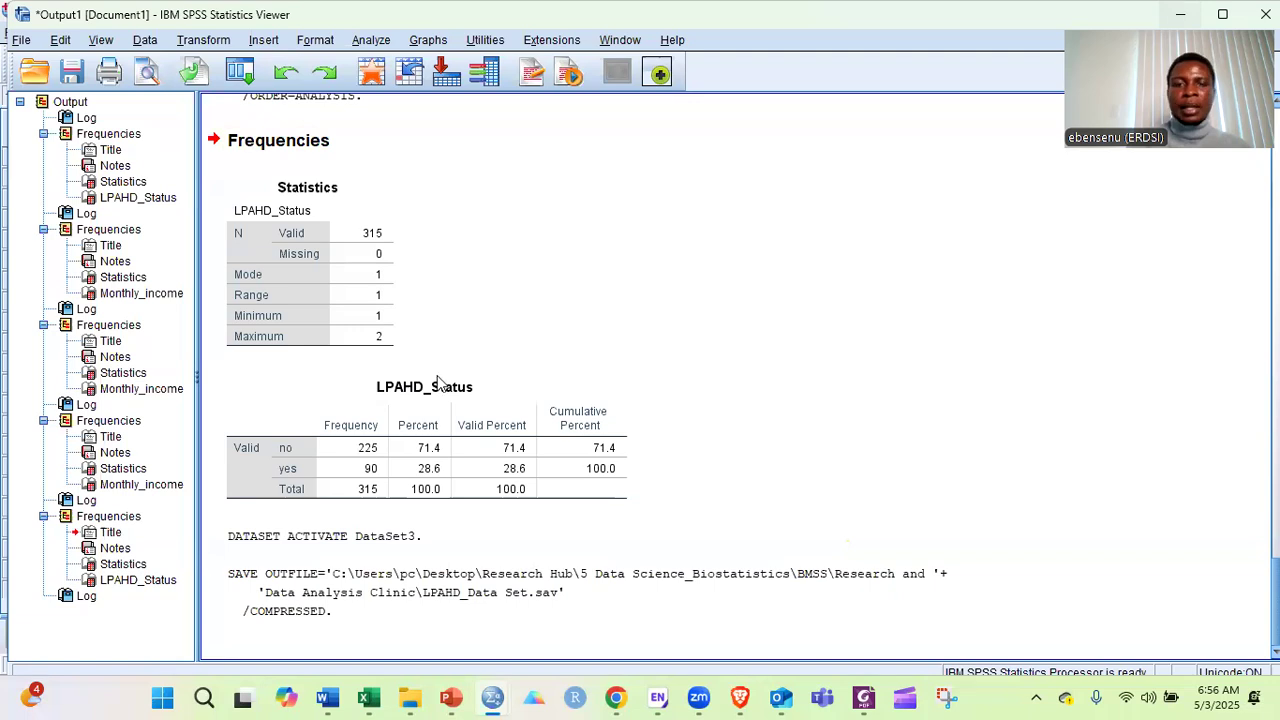
key(alt+Tab)
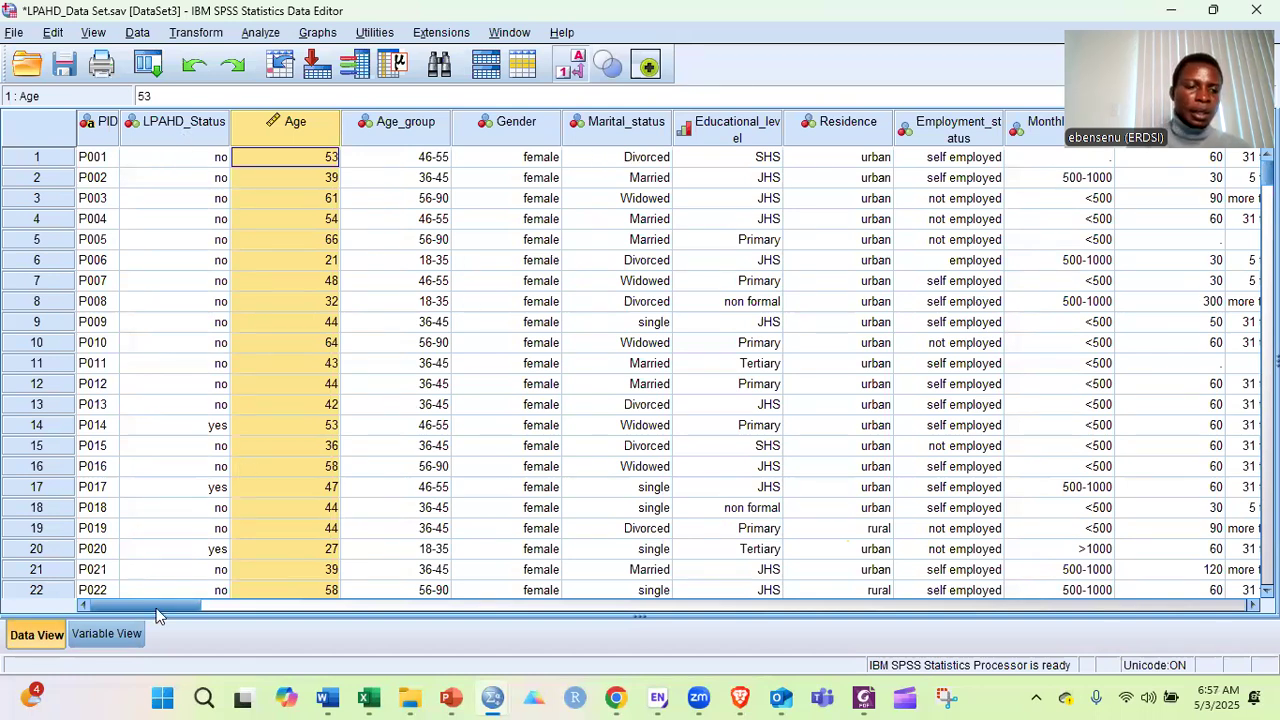
click(118, 632)
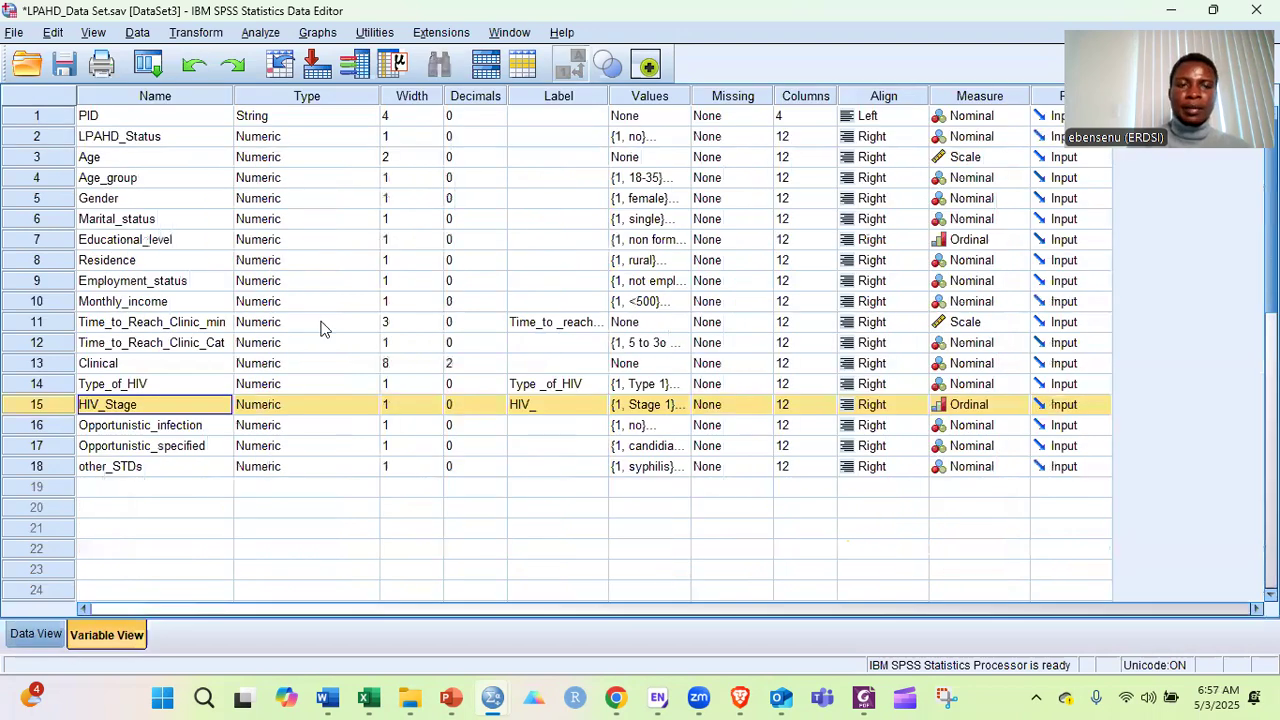
click(47, 636)
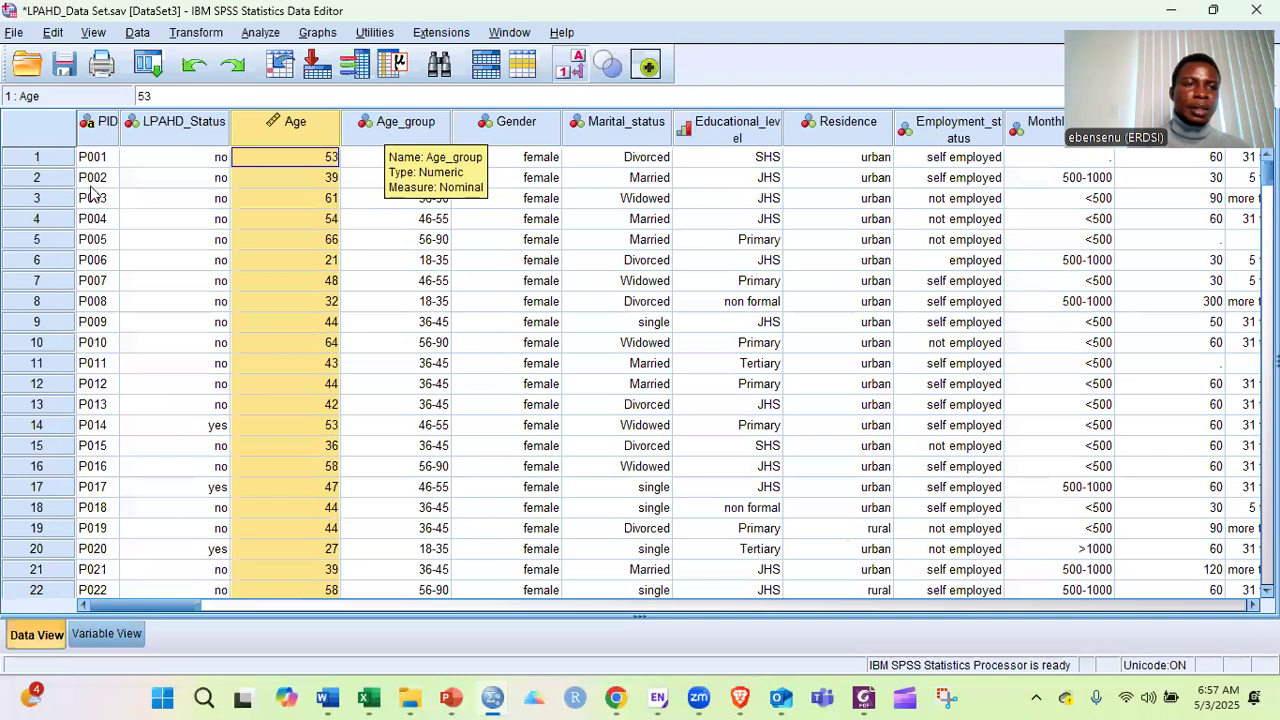
Examine the record of case 4 across the variables, and check the type and measure of PID and LPAHD_Status.
click(30, 160)
click(44, 216)
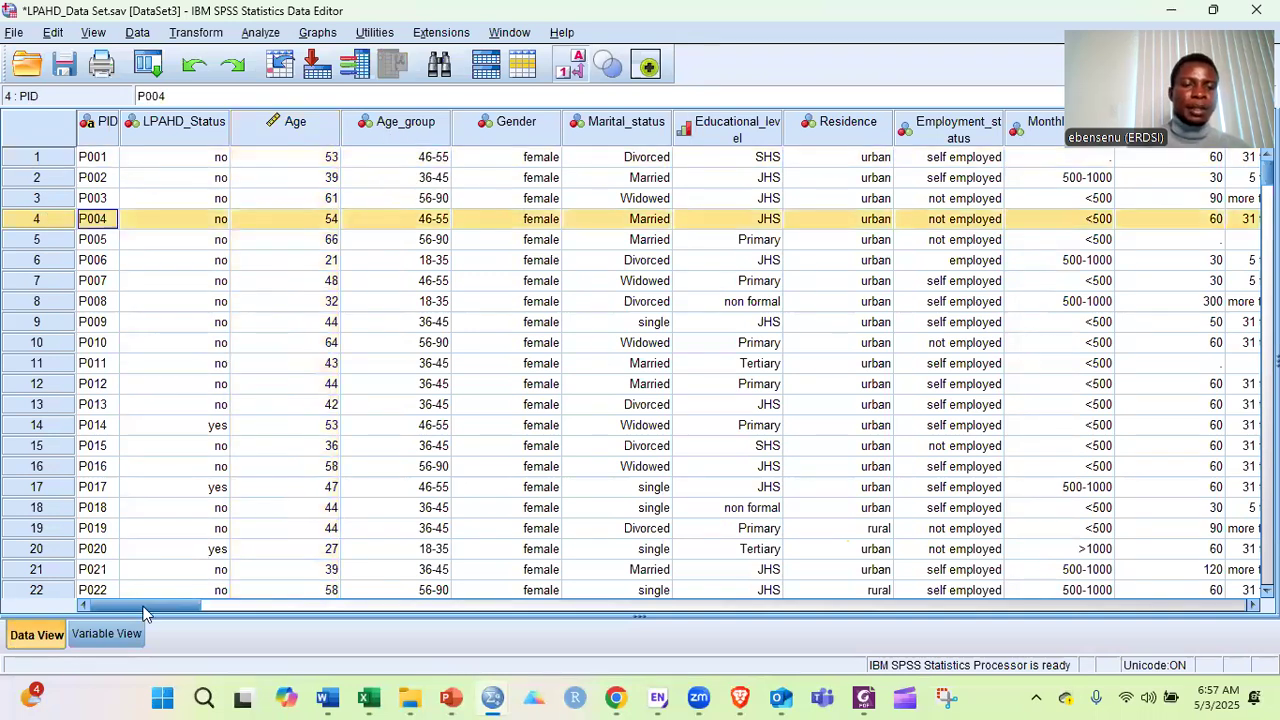
scroll(281, 583, right, 10)
scroll(168, 583, left, 10)
scroll(366, 429, right, 10)
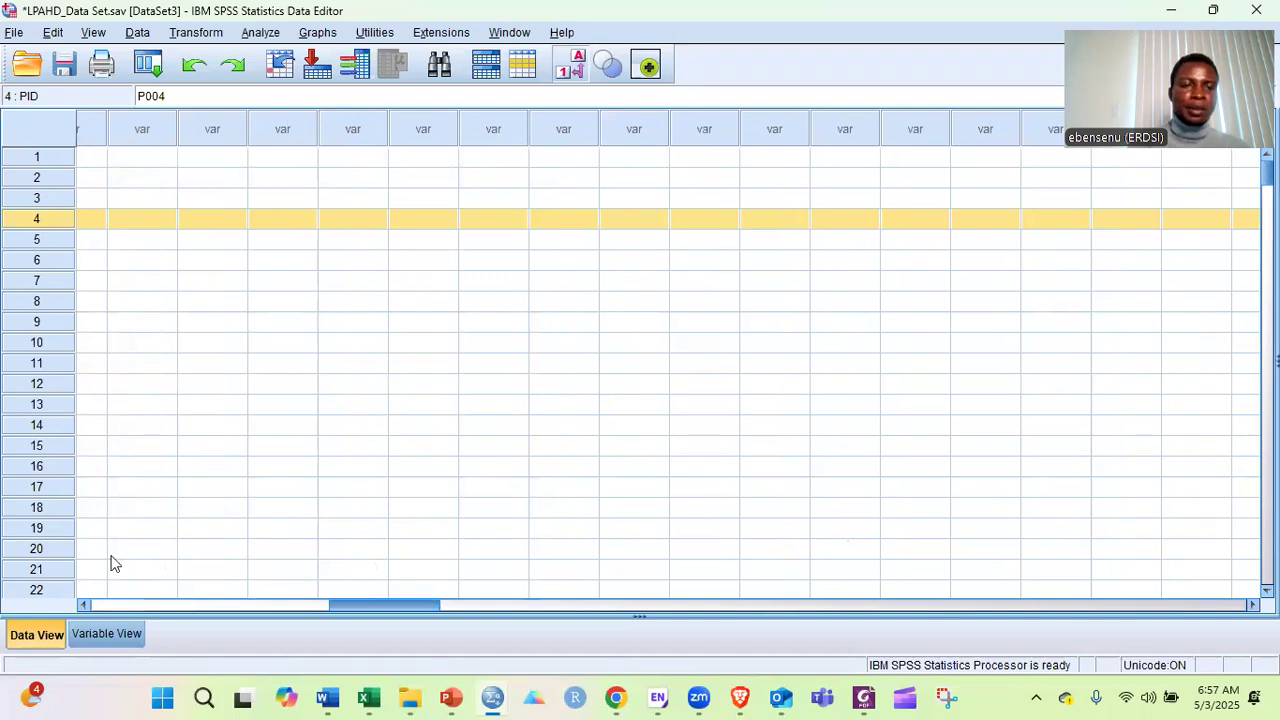
scroll(112, 564, left, 10)
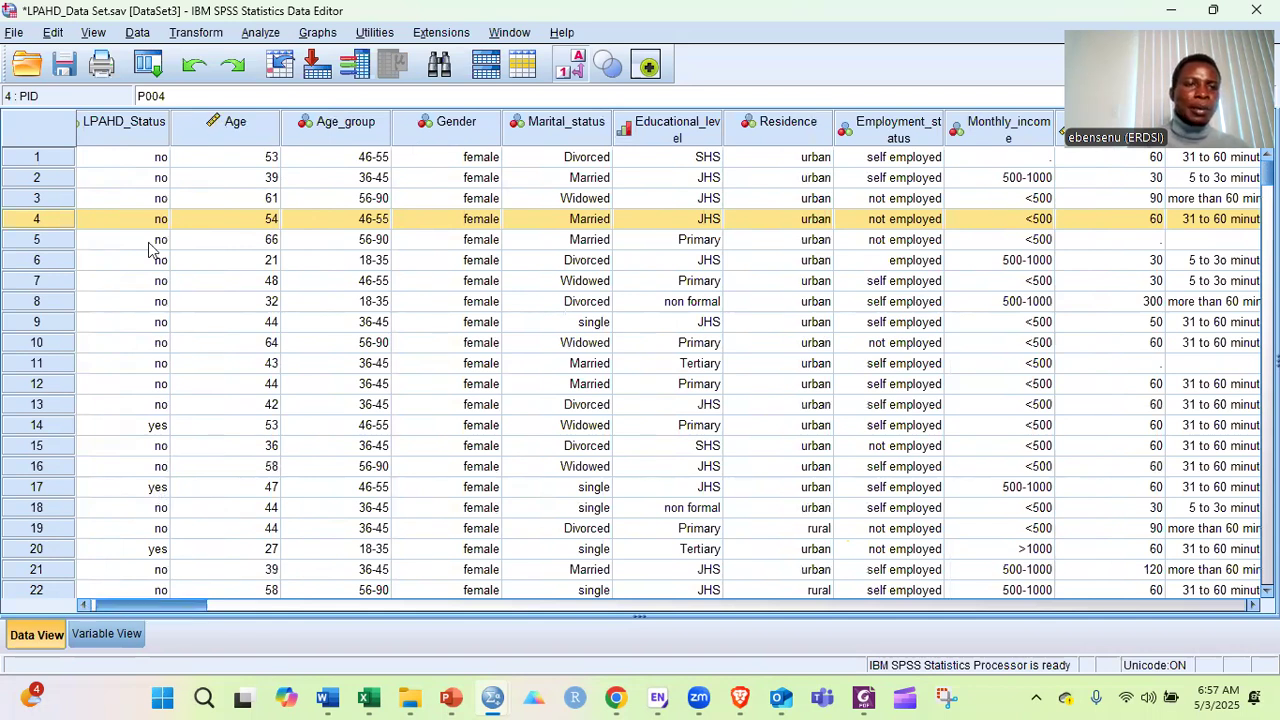
scroll(150, 250, left, 2)
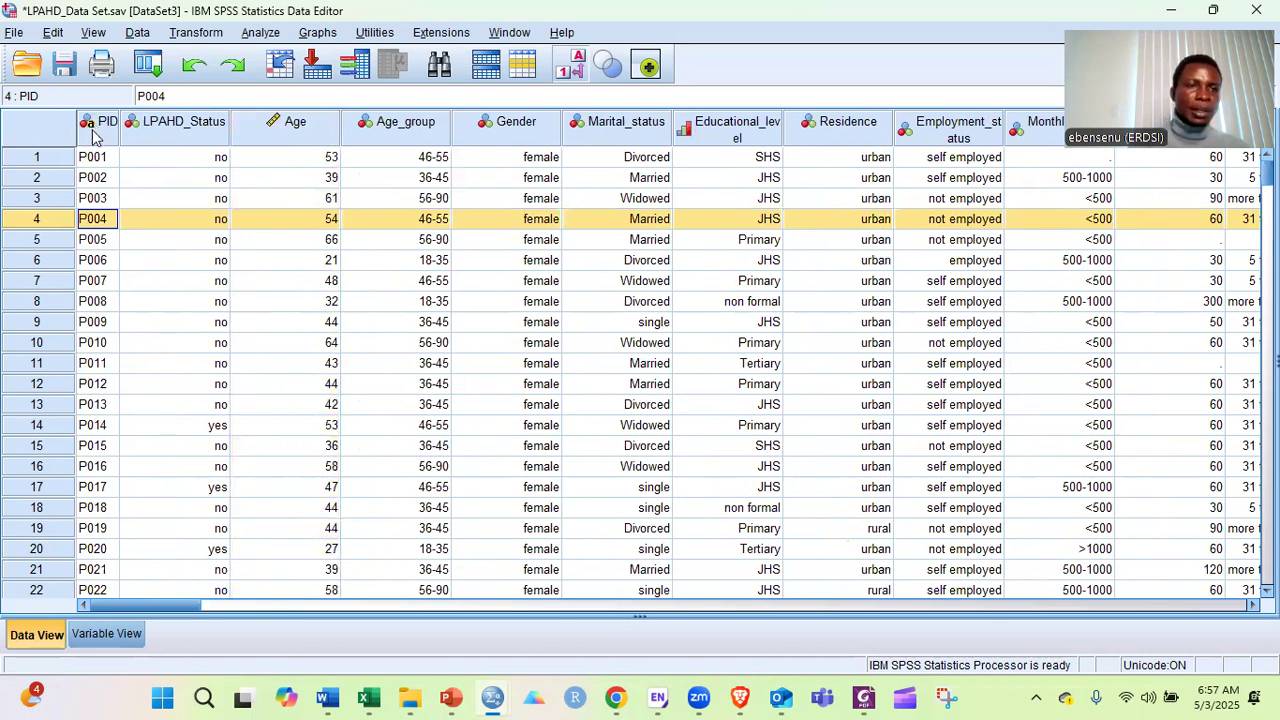
mouse_move(95, 137)
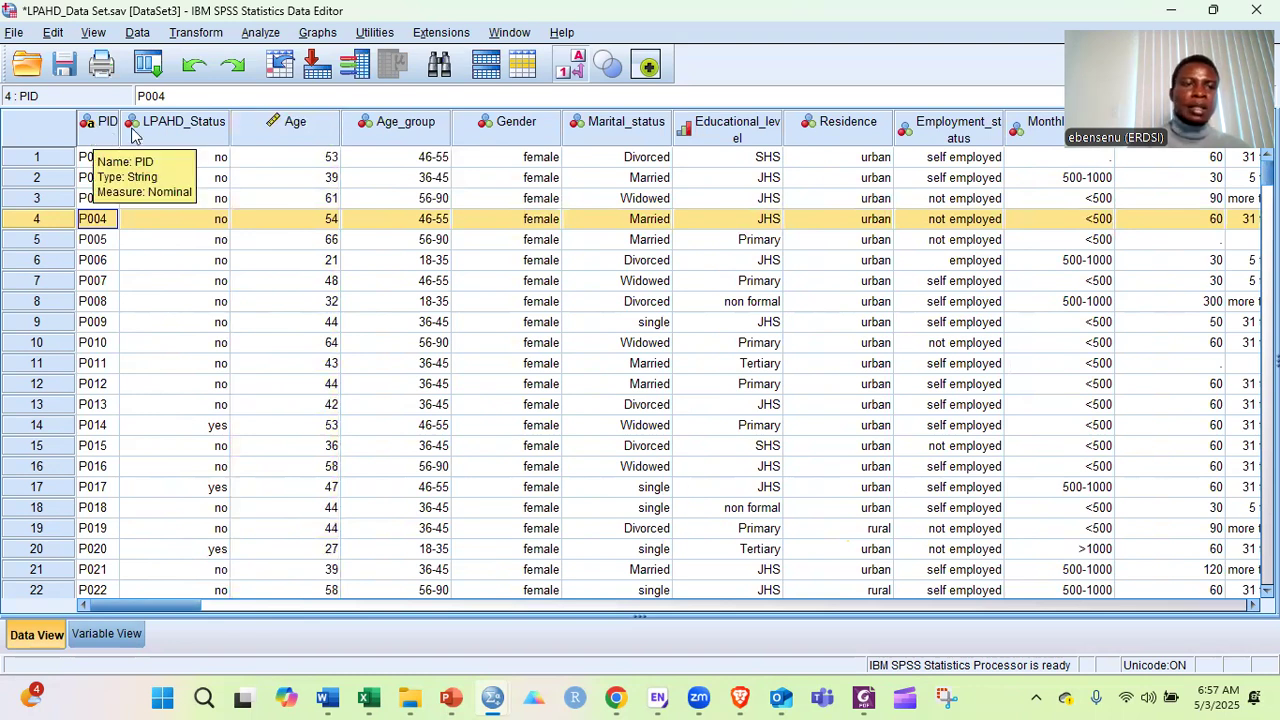
mouse_move(140, 127)
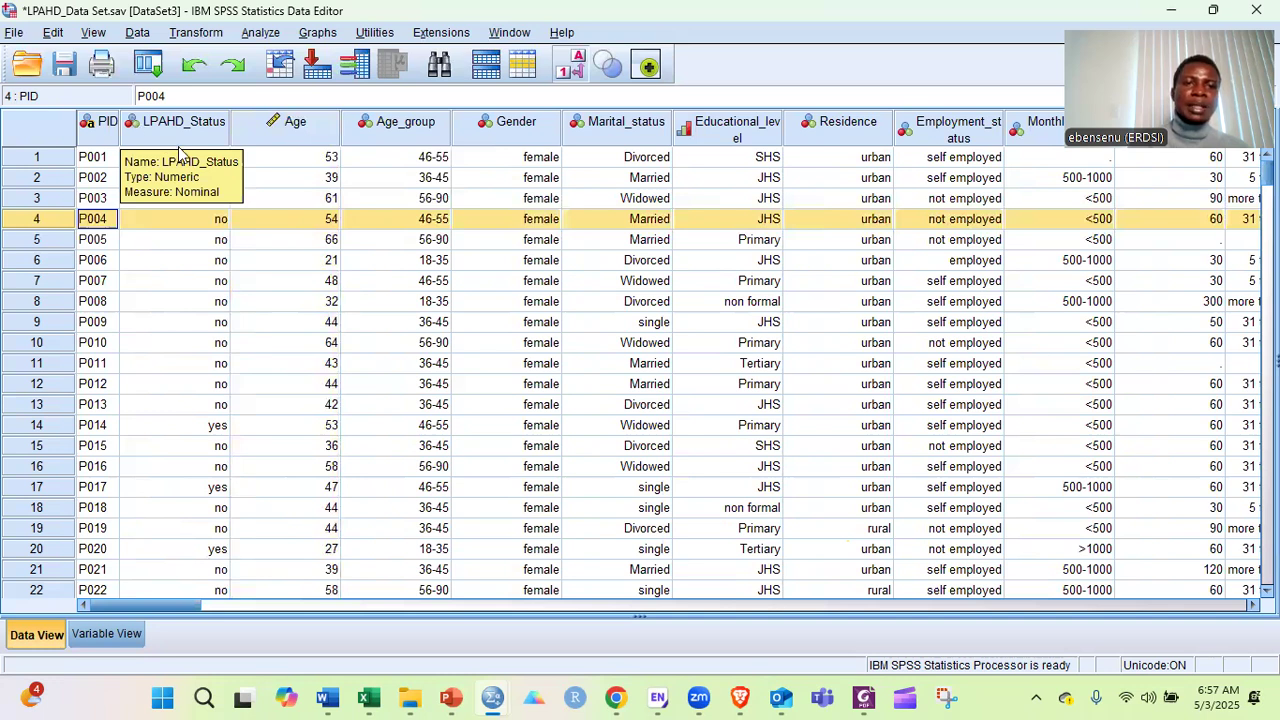
Examine the data values in the Age, Gender and Marital_status columns.
click(290, 127)
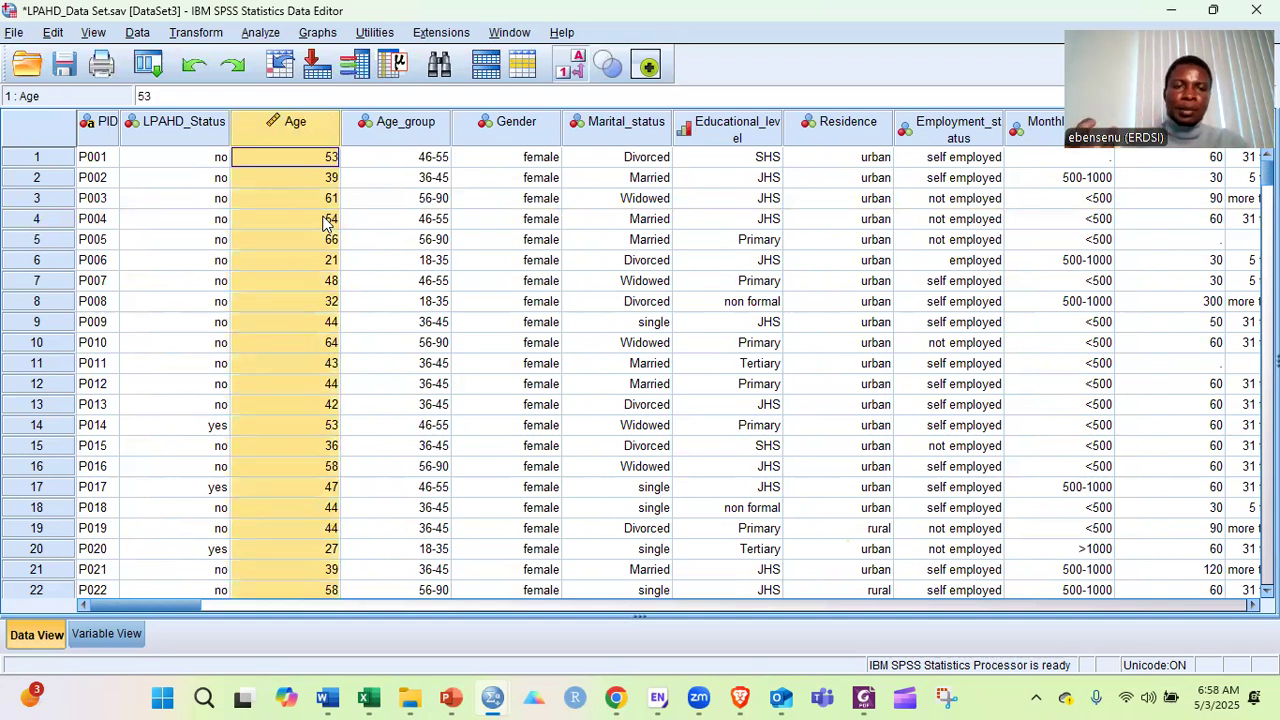
click(512, 122)
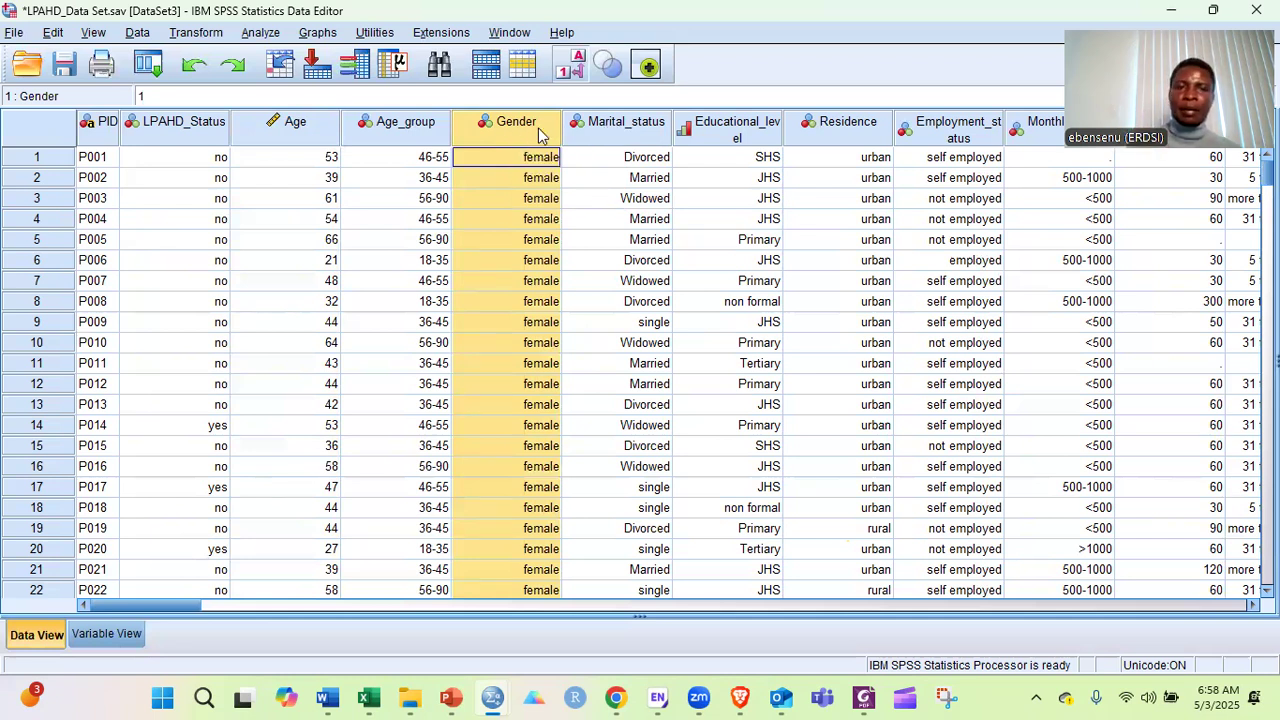
click(593, 130)
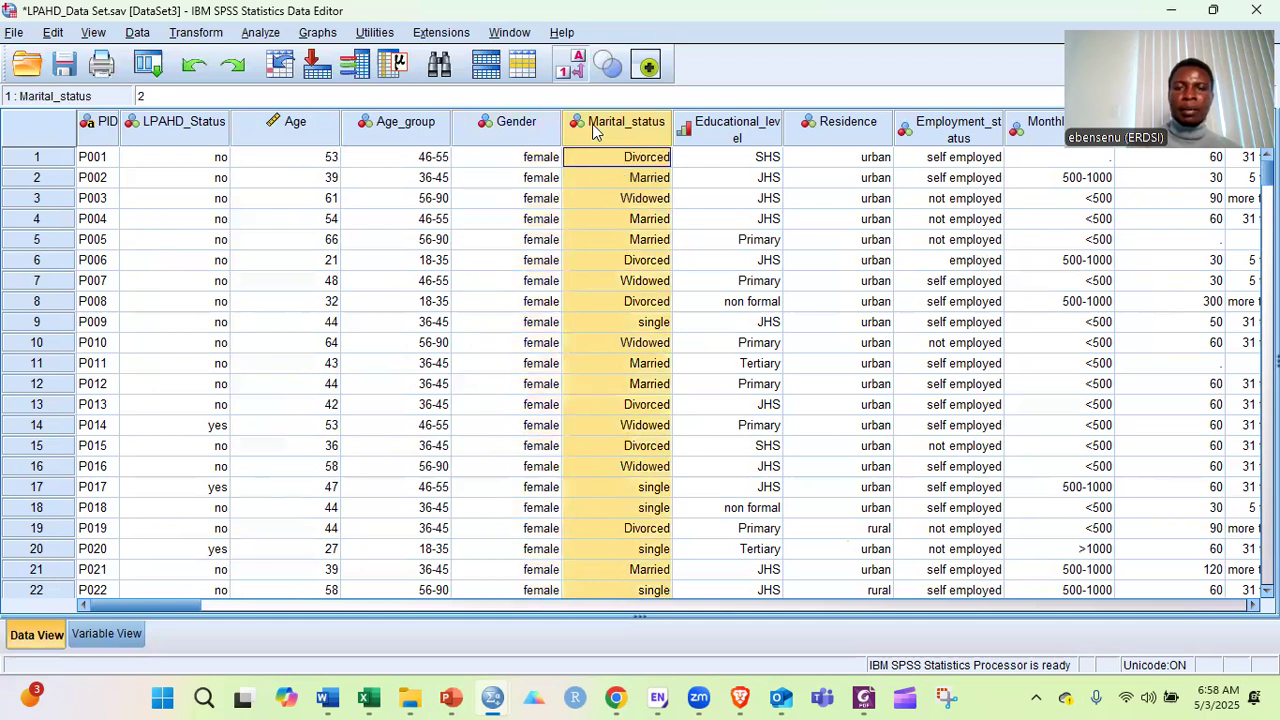
click(516, 131)
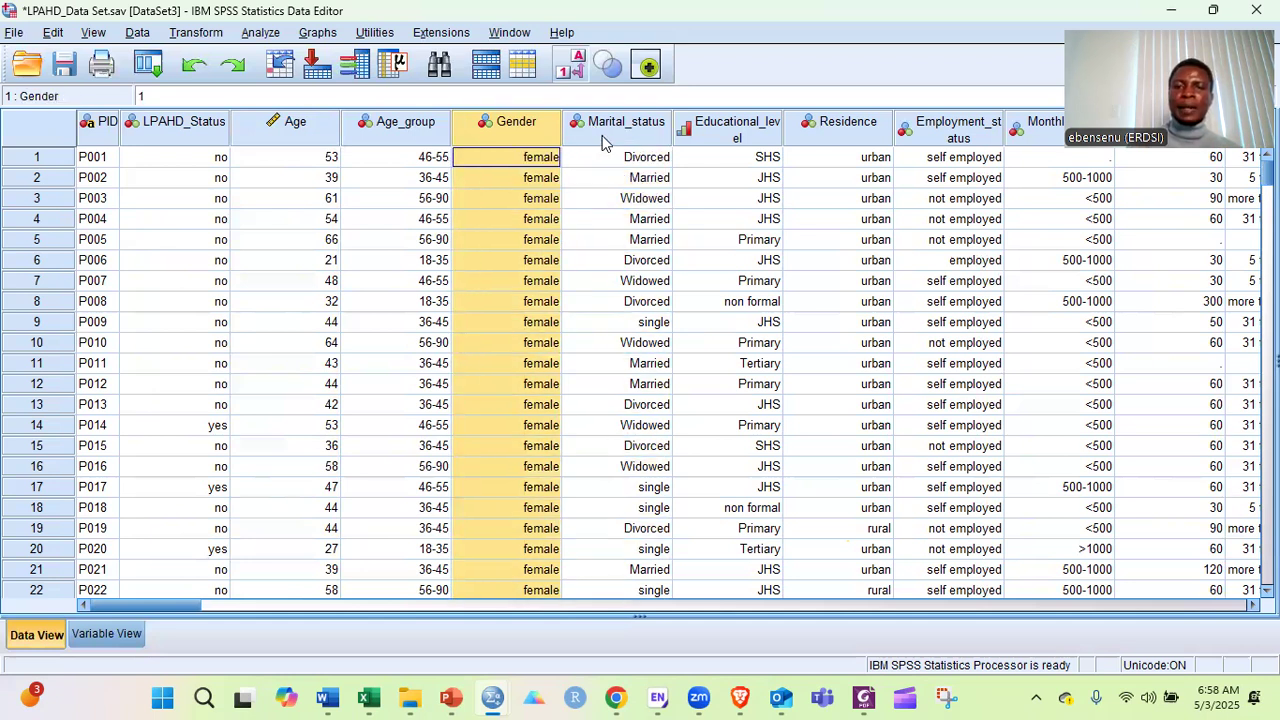
click(603, 138)
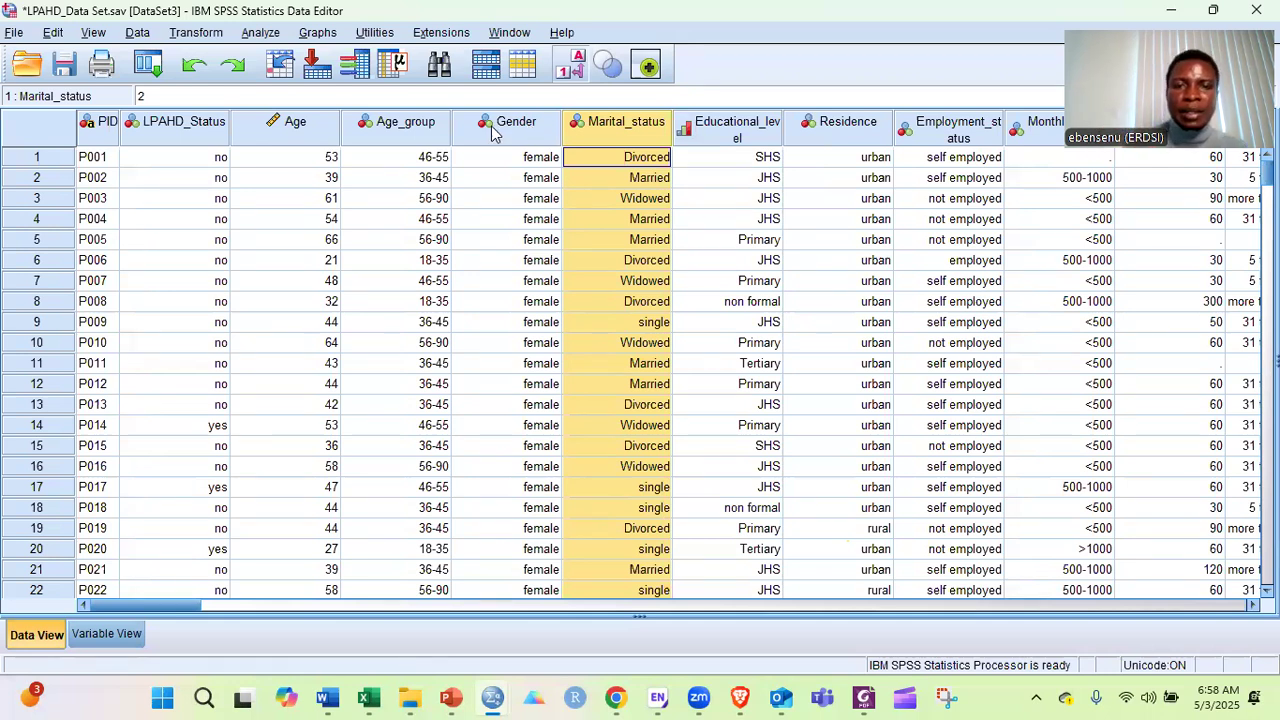
click(527, 130)
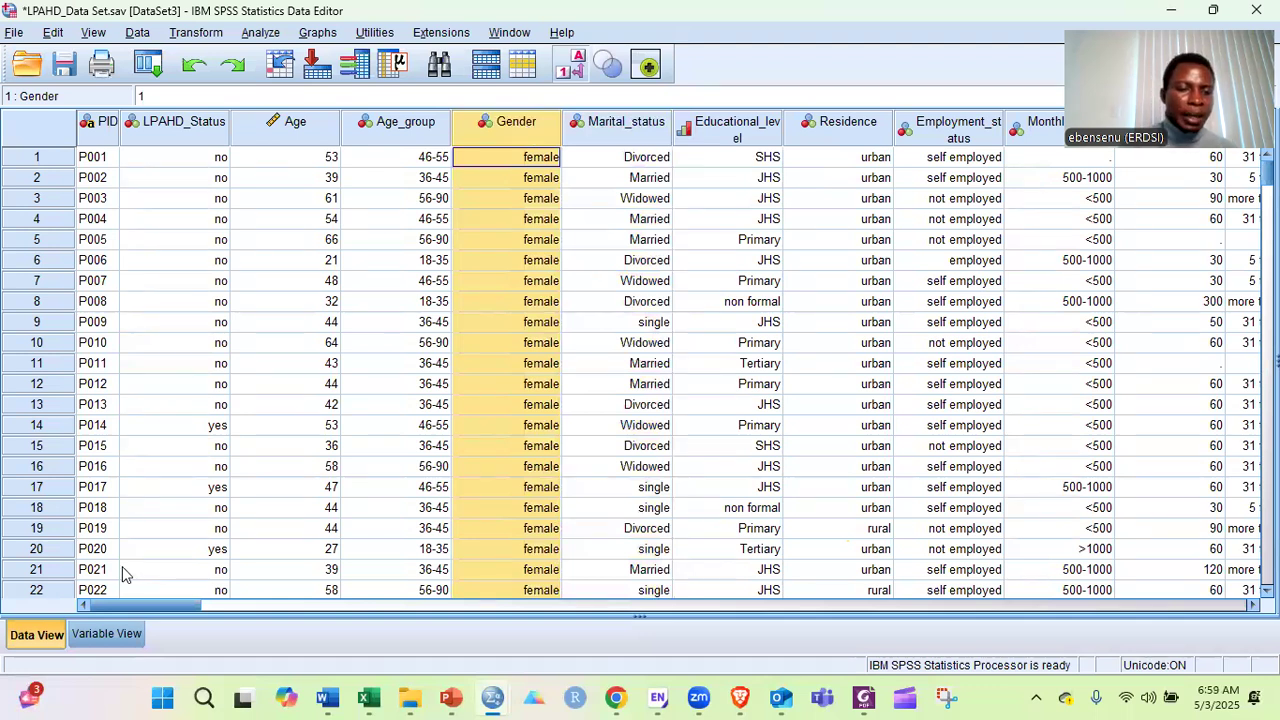
Examine the stage categories recorded in the HIV_Stage column of the data.
drag(131, 604, 305, 603)
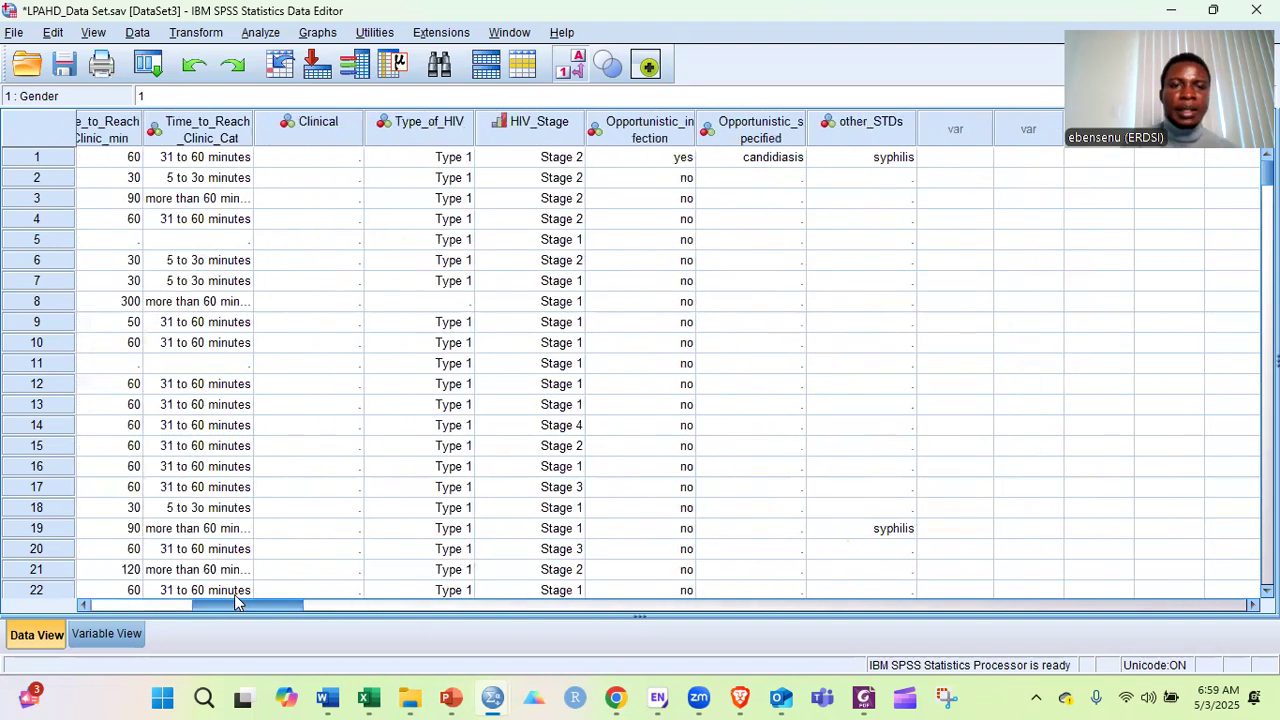
click(538, 124)
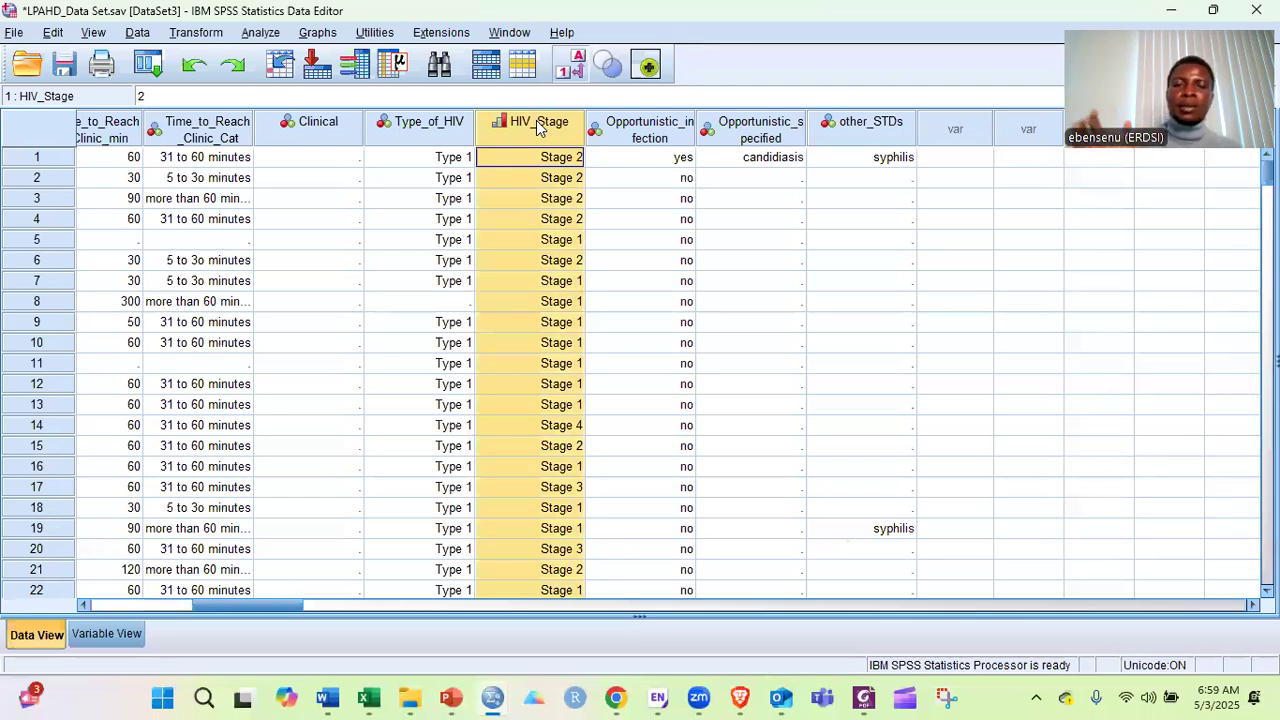
click(549, 219)
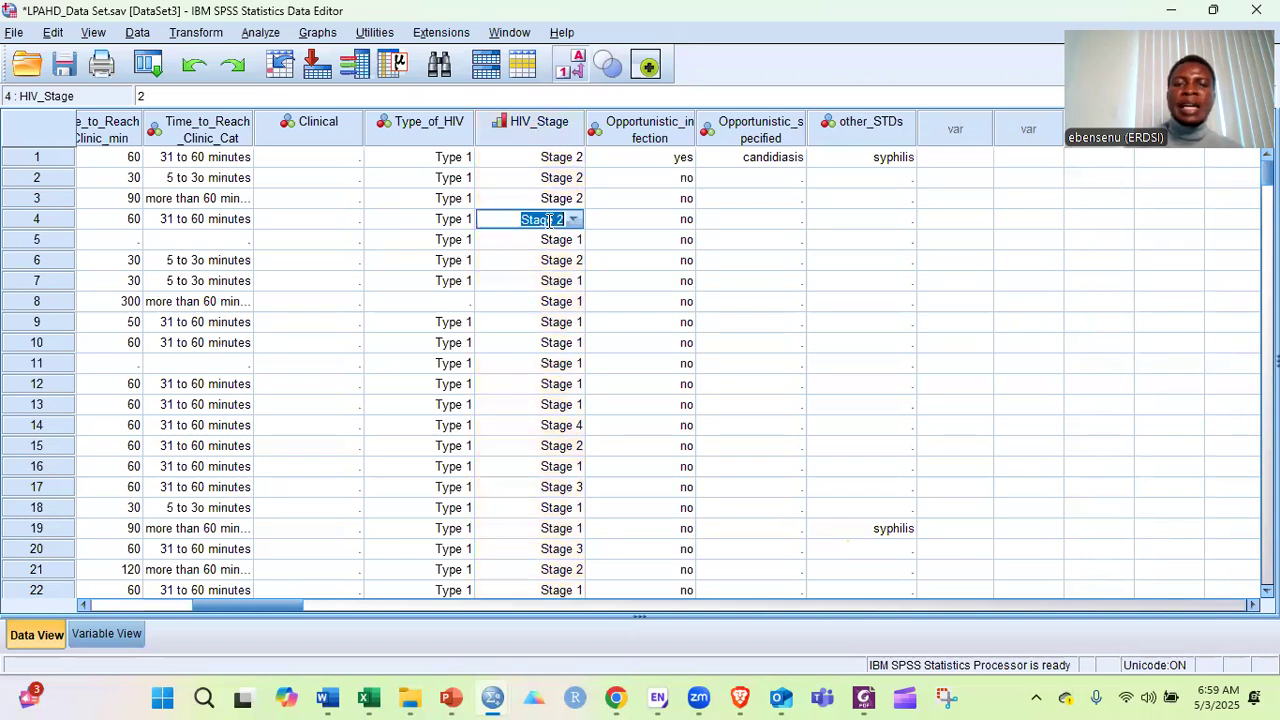
click(549, 128)
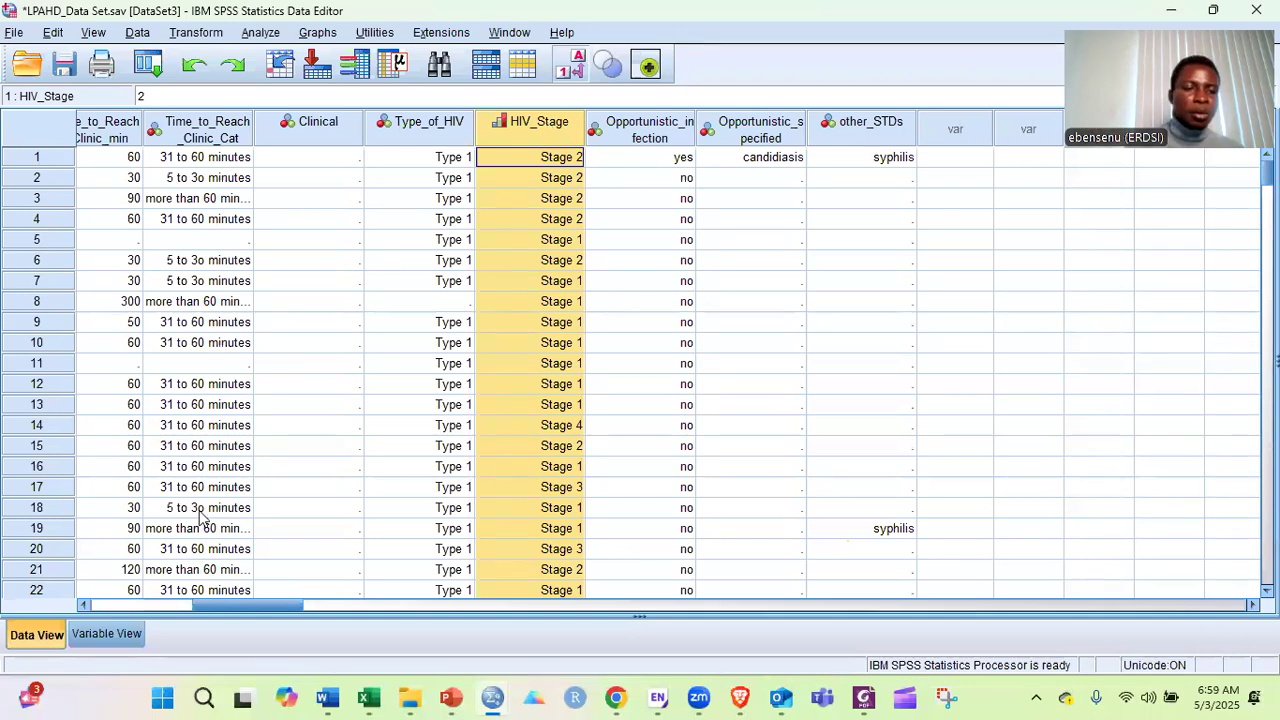
Examine the measurement levels in the variable definitions, particularly those of LPAHD_Status and Gender.
click(105, 634)
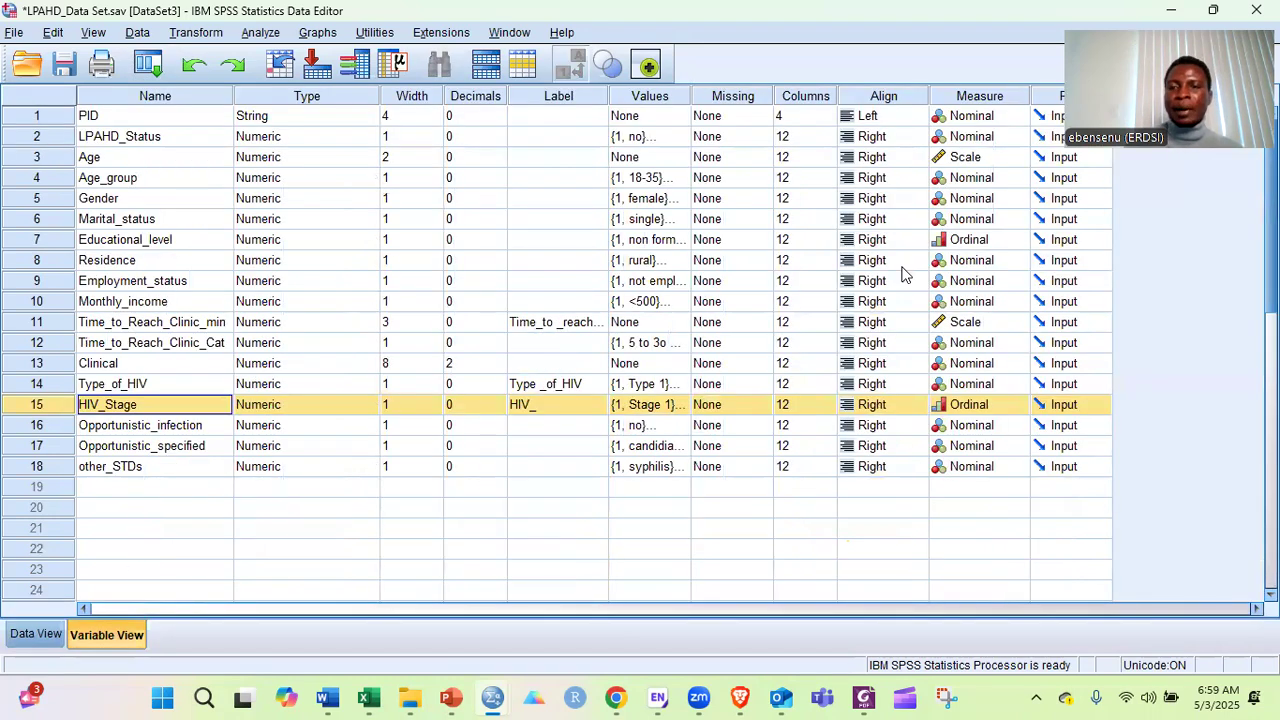
click(968, 100)
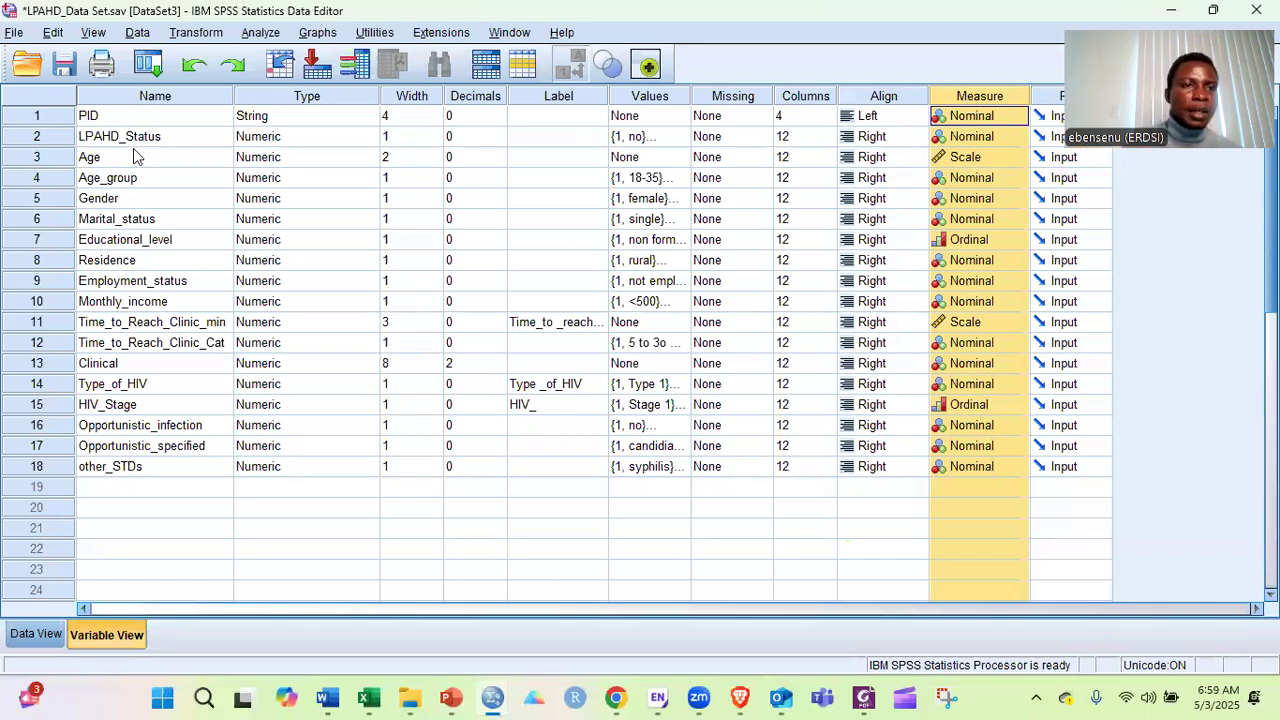
click(43, 137)
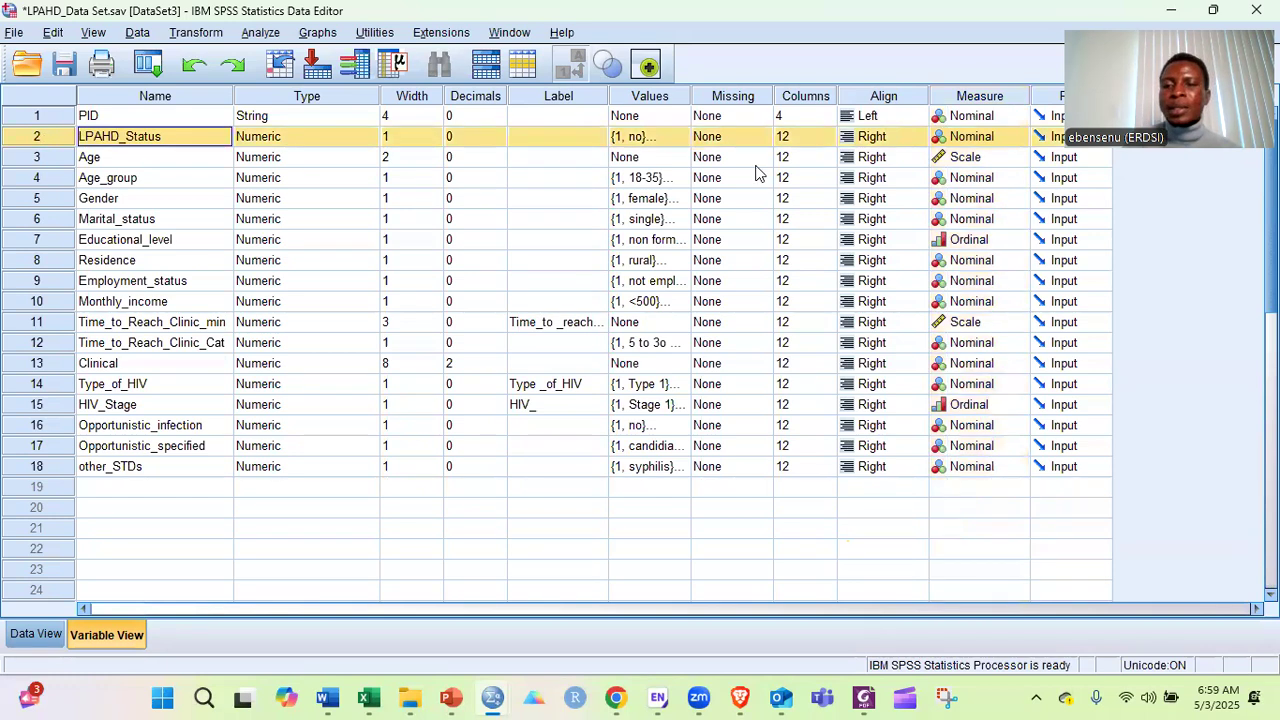
click(60, 204)
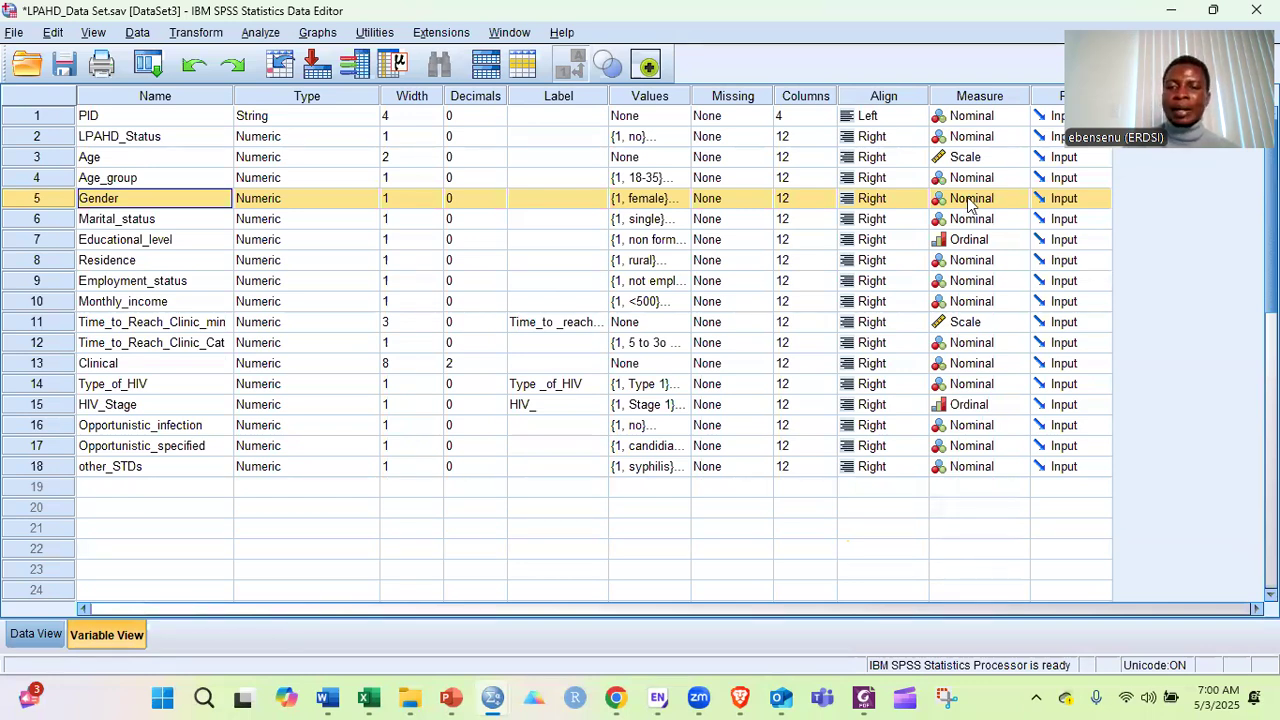
Set the measurement level of the HIV_Stage variable to Nominal.
click(37, 404)
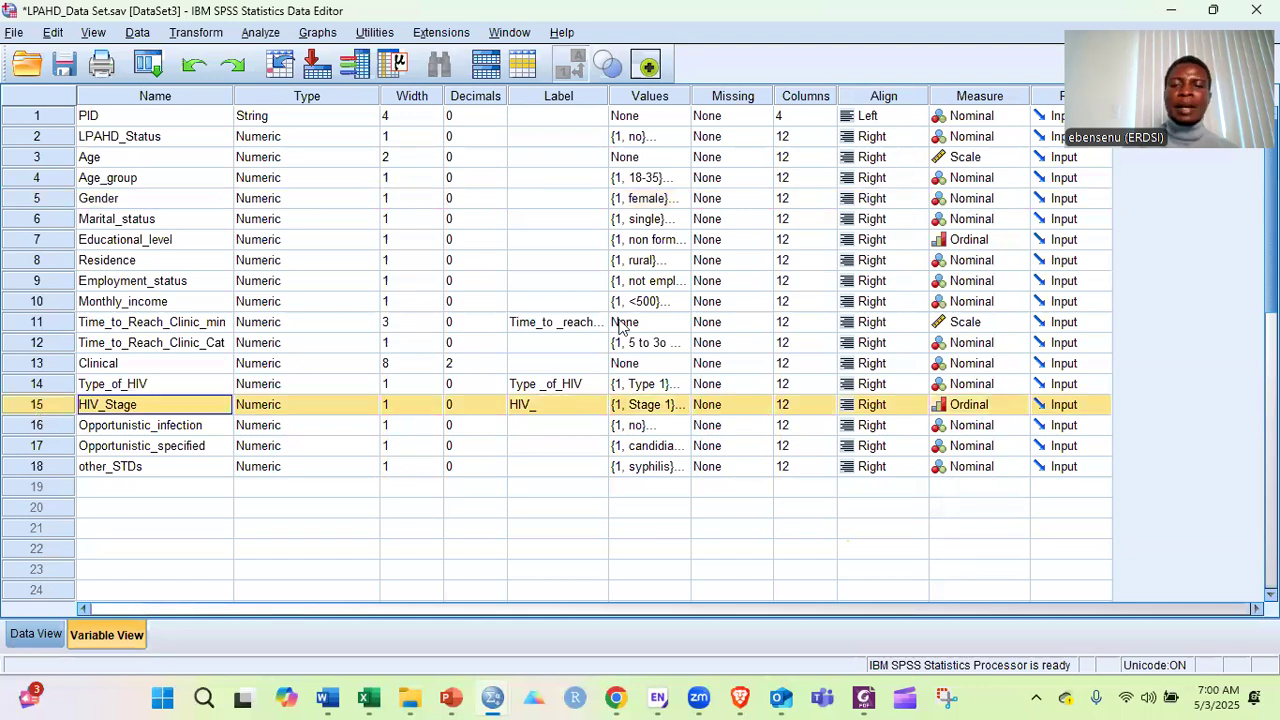
click(948, 404)
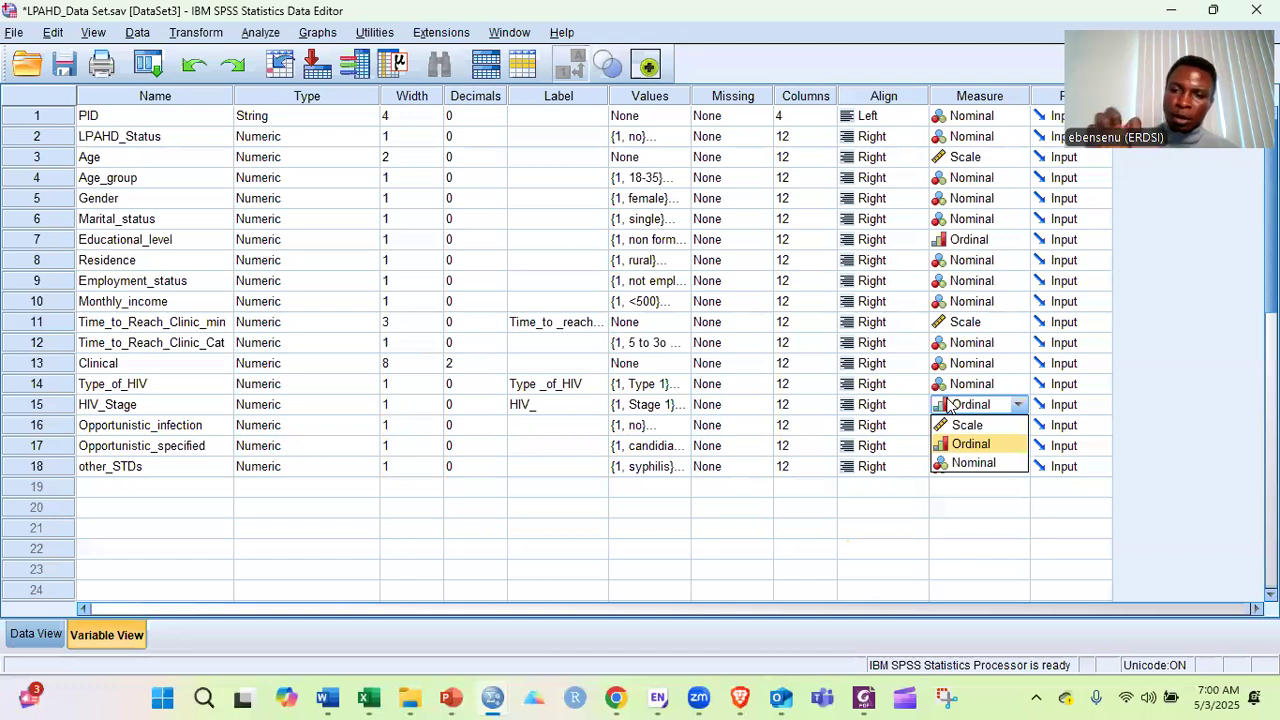
click(948, 446)
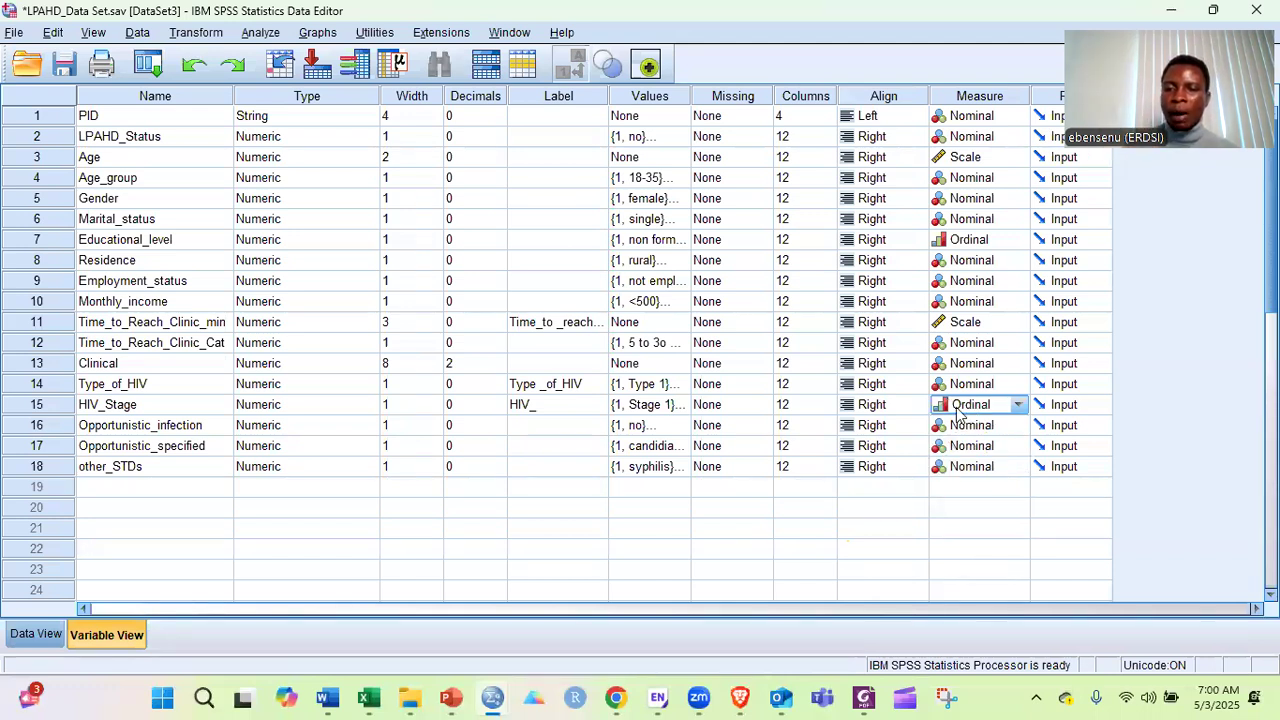
click(963, 406)
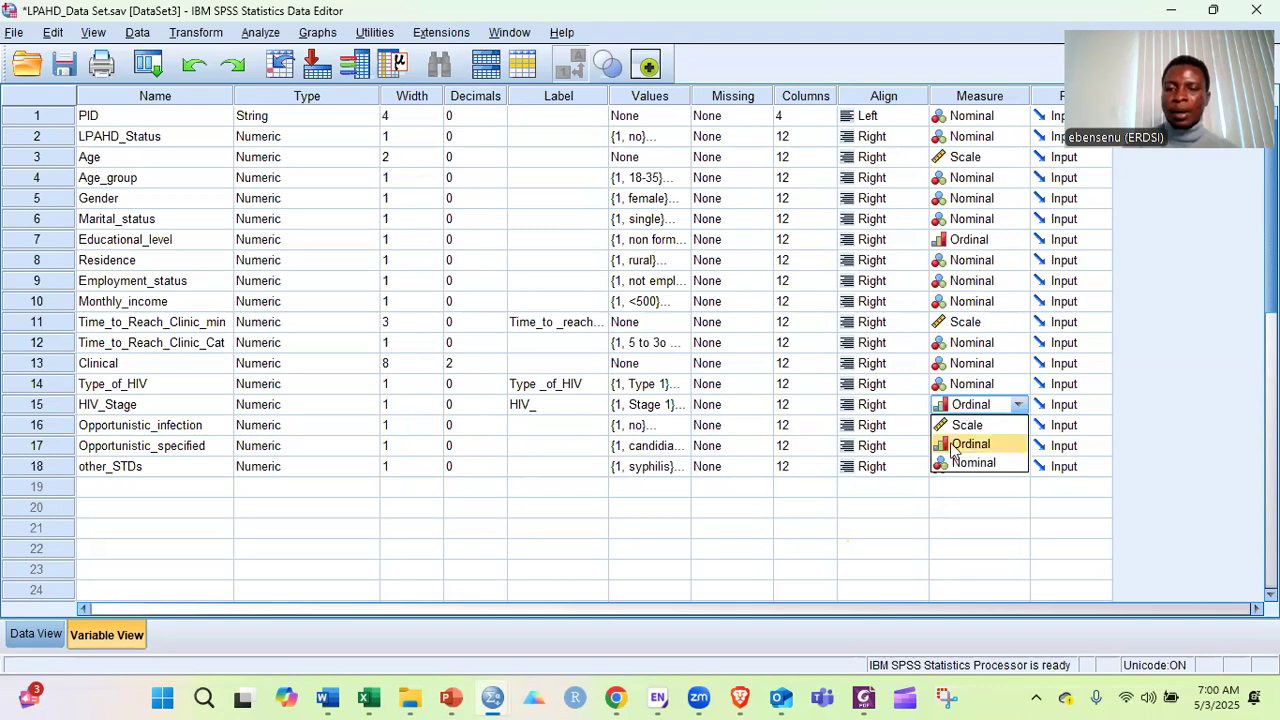
click(963, 409)
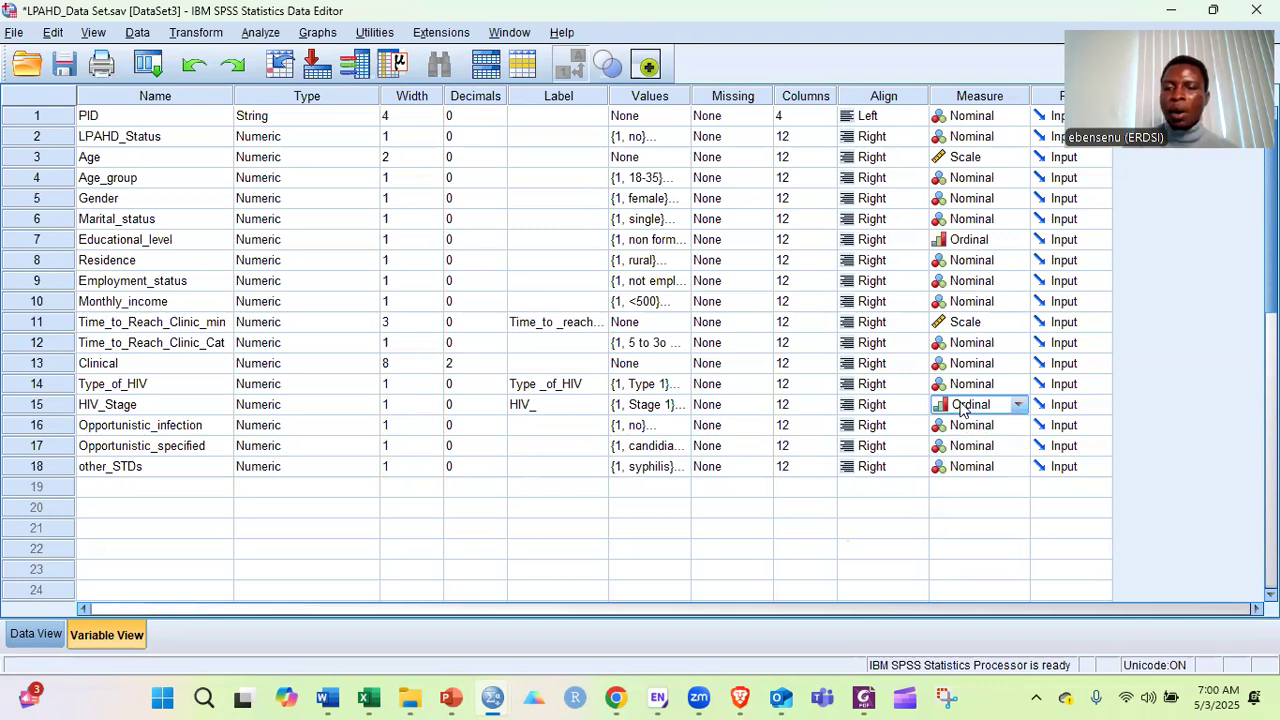
click(962, 410)
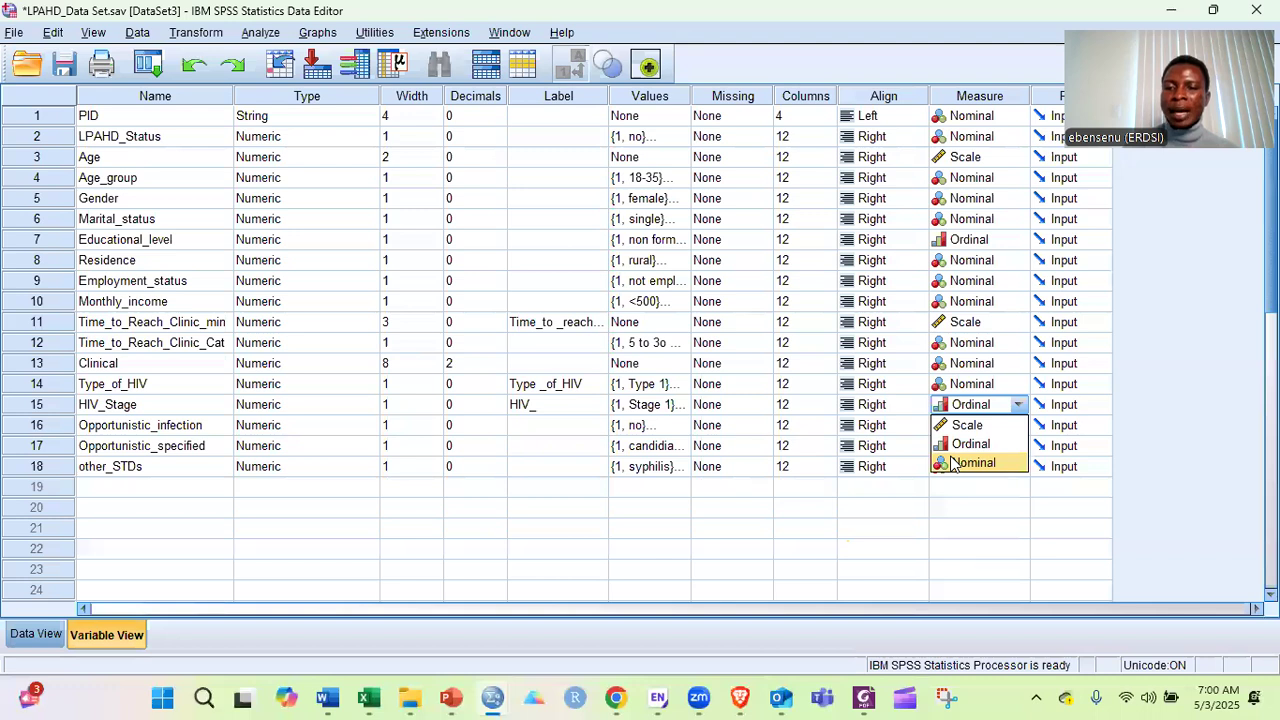
click(953, 463)
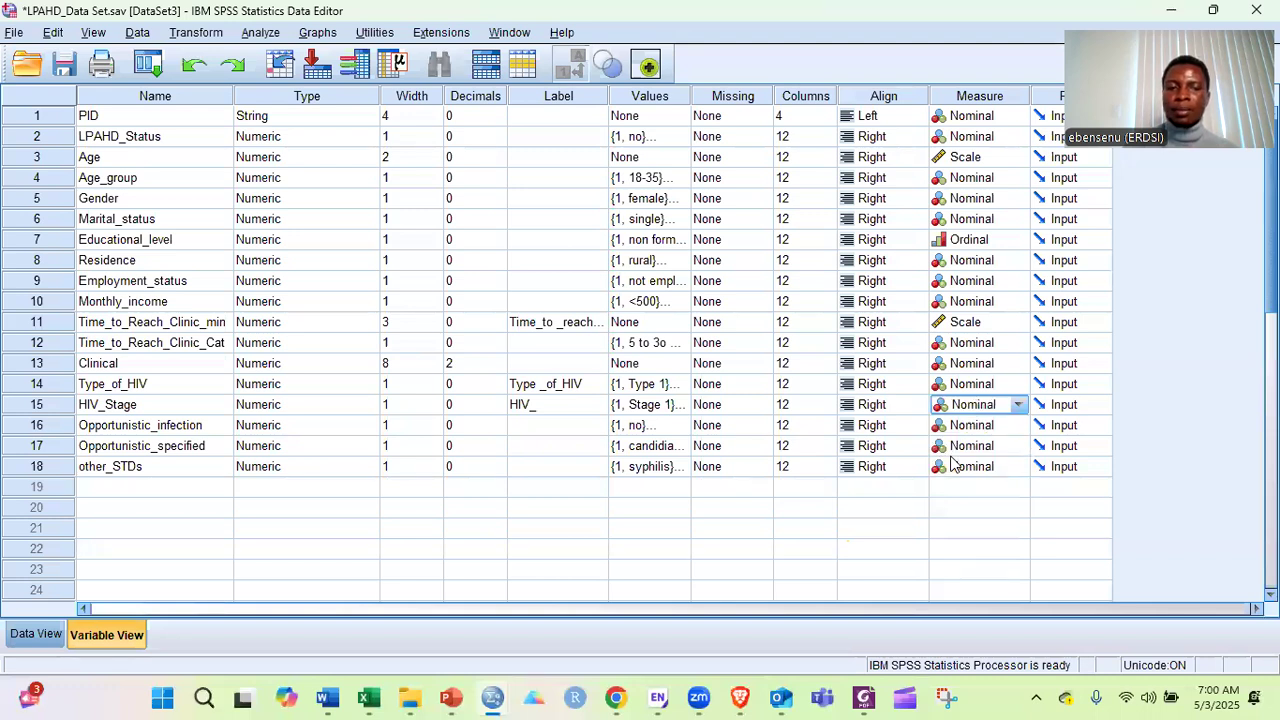
Change the measurement level of the HIV_Stage variable to Ordinal and finally to Scale.
click(965, 402)
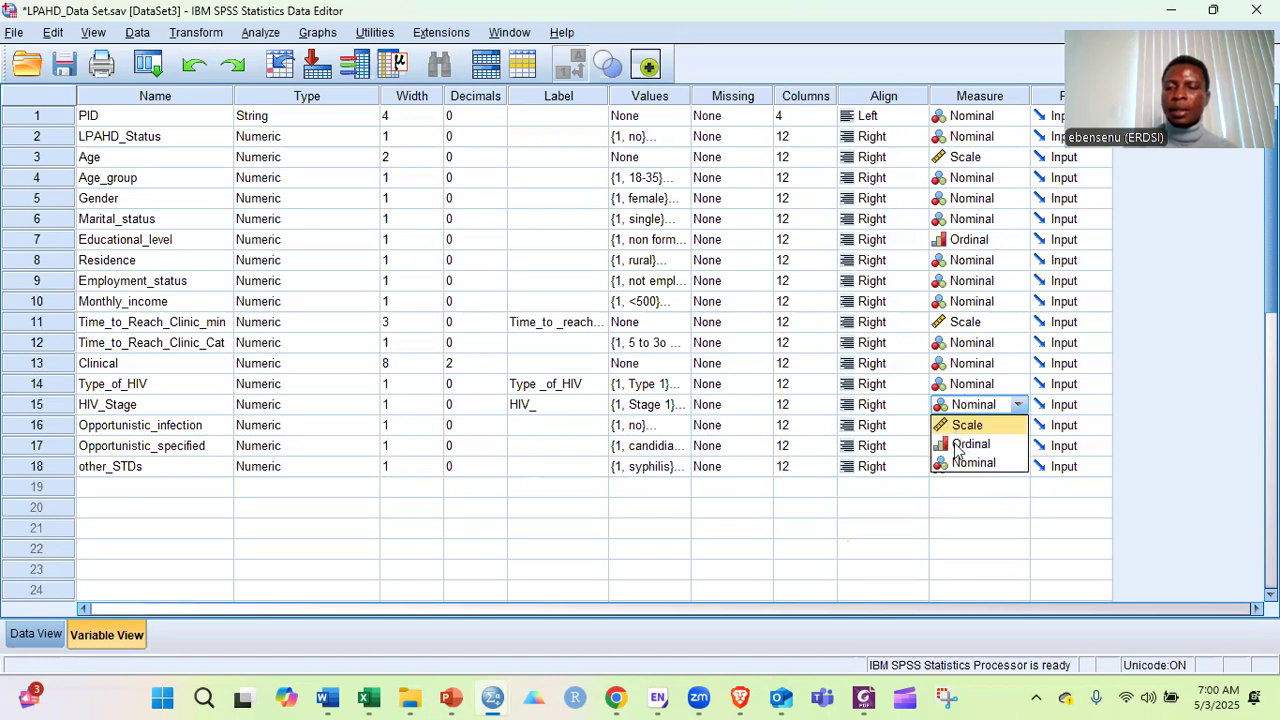
click(957, 445)
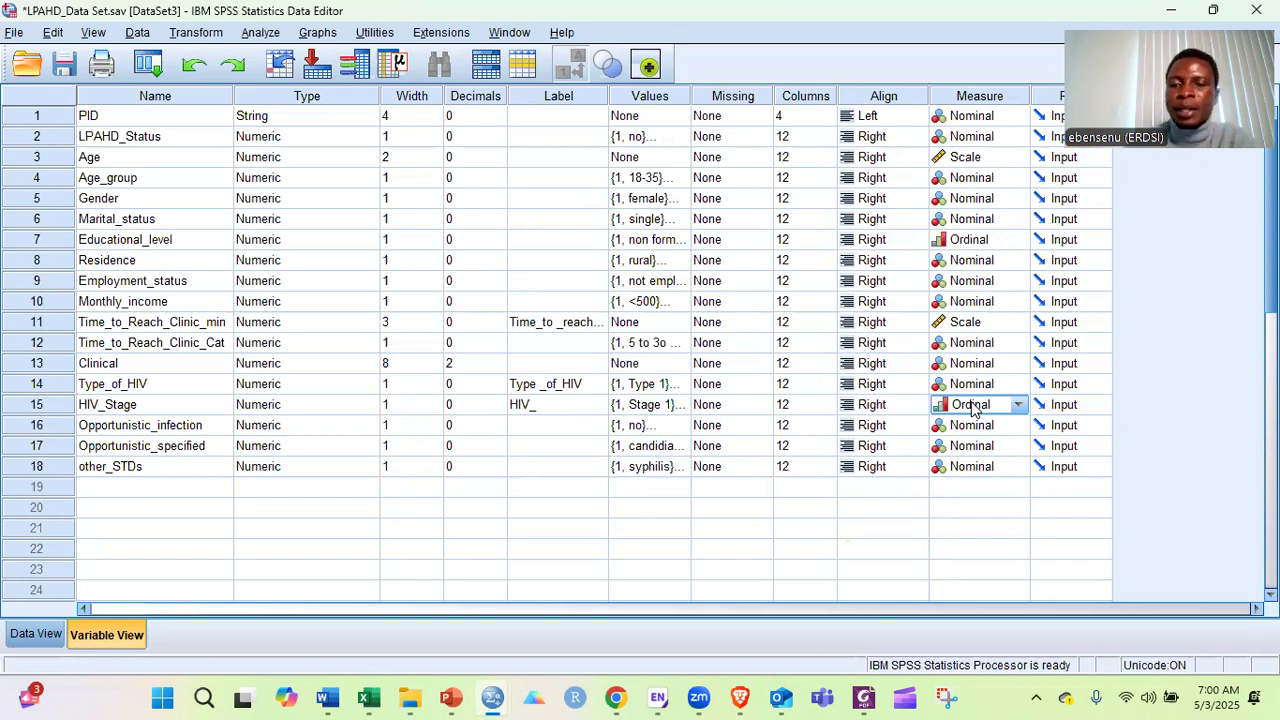
click(973, 409)
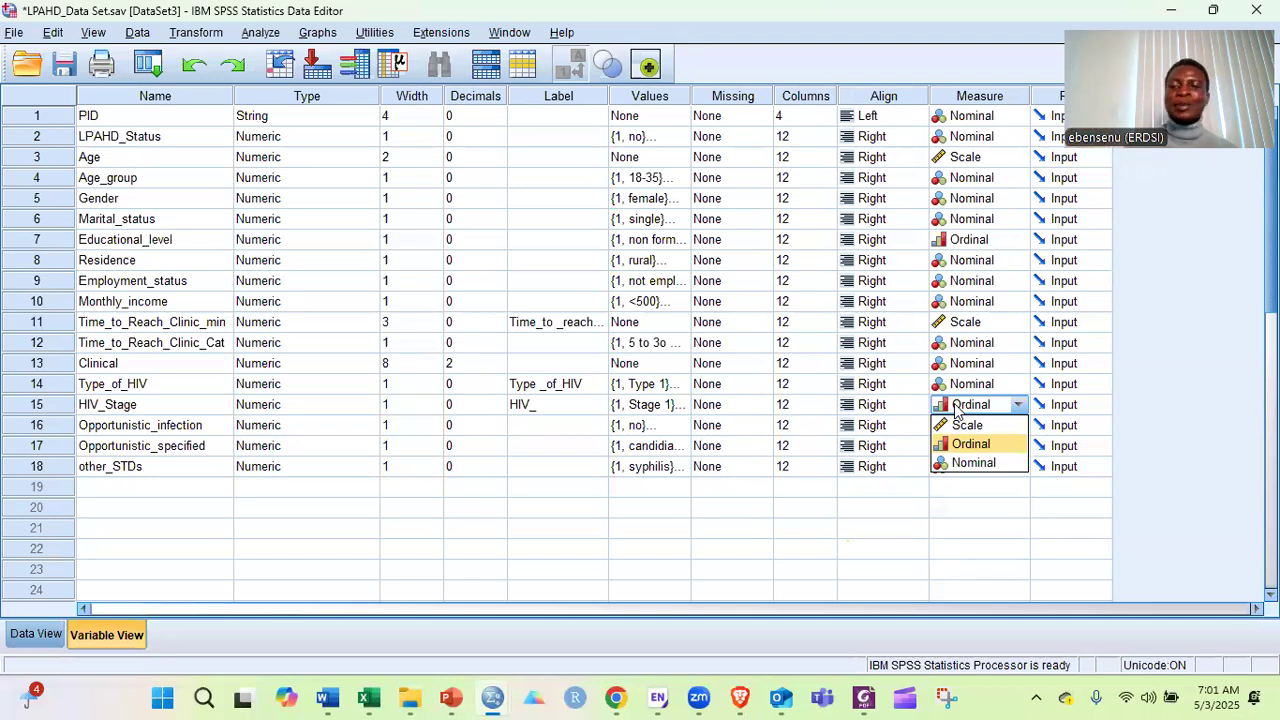
click(954, 426)
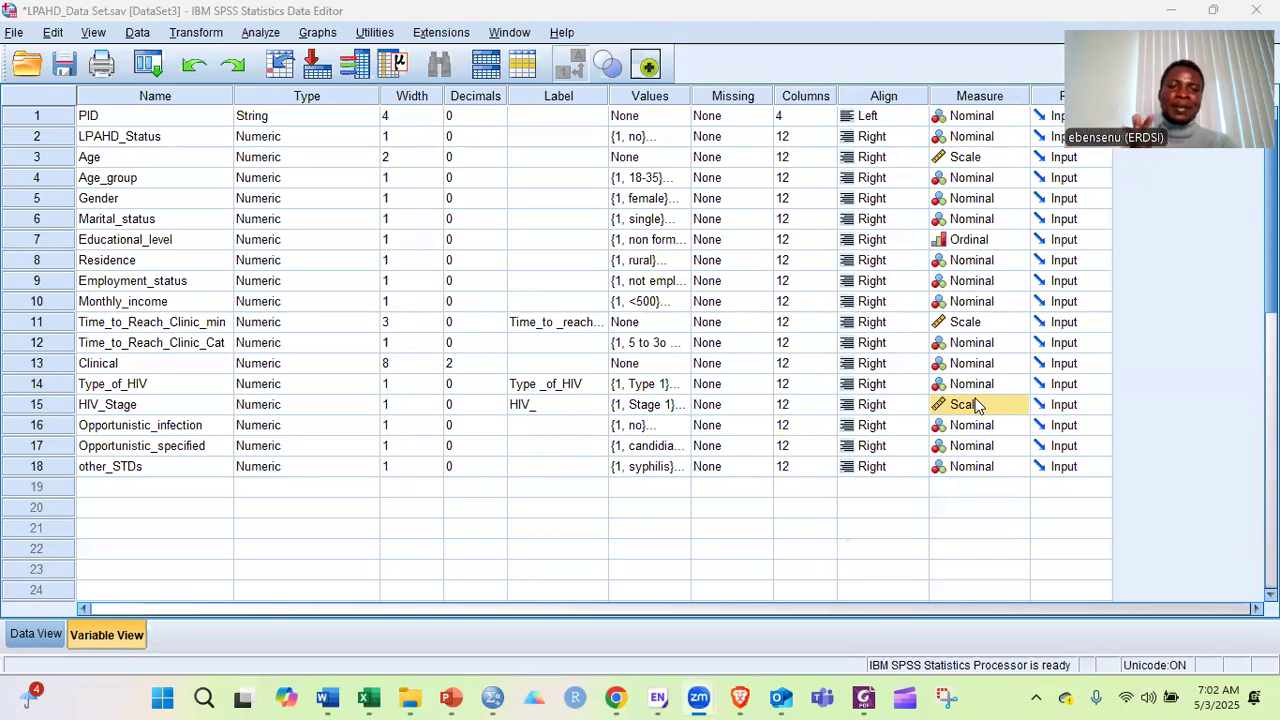
Switch to the research article in Foxit PDF Editor and locate Table 1 on the participants' sociodemographic characteristics.
click(863, 697)
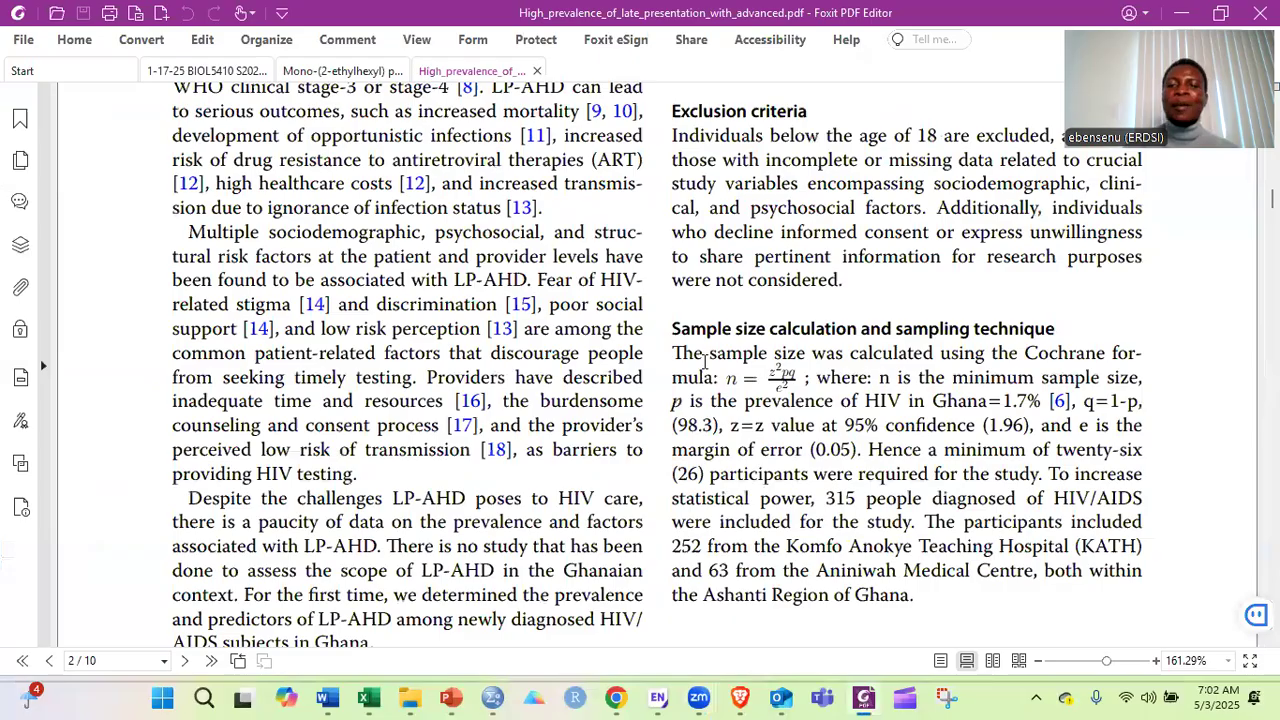
scroll(704, 360, down, 20)
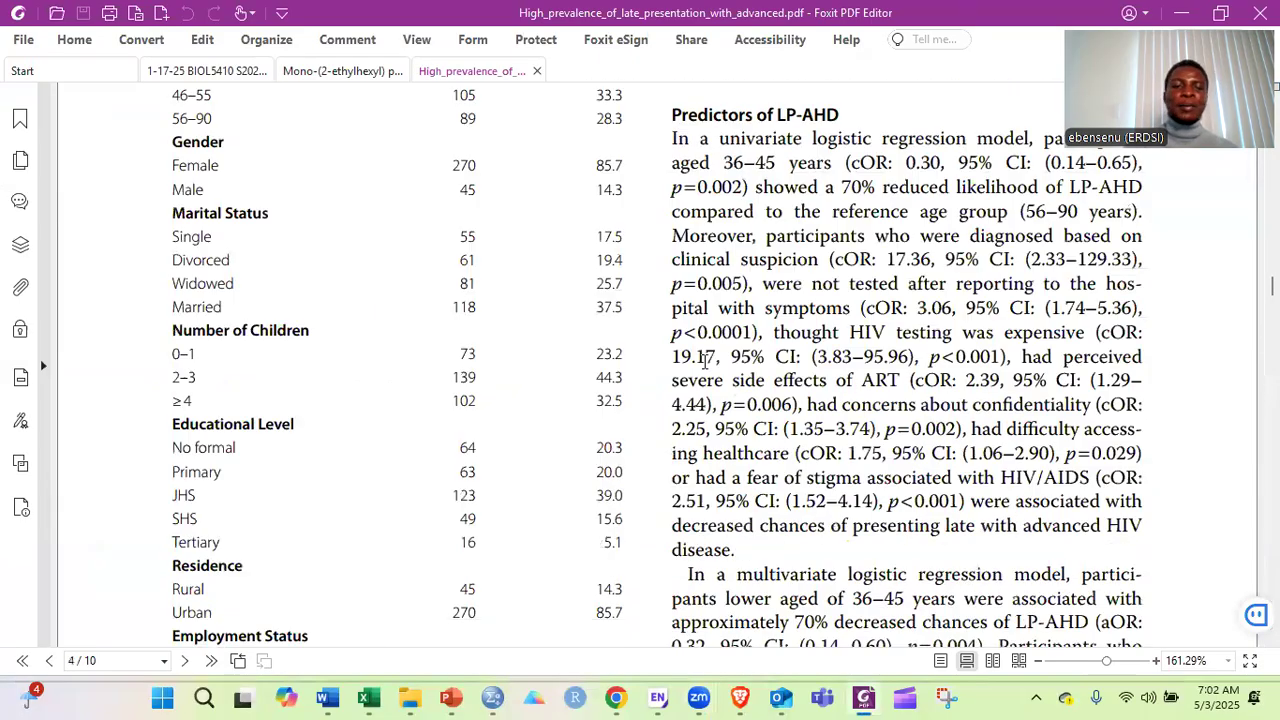
scroll(704, 360, up, 4)
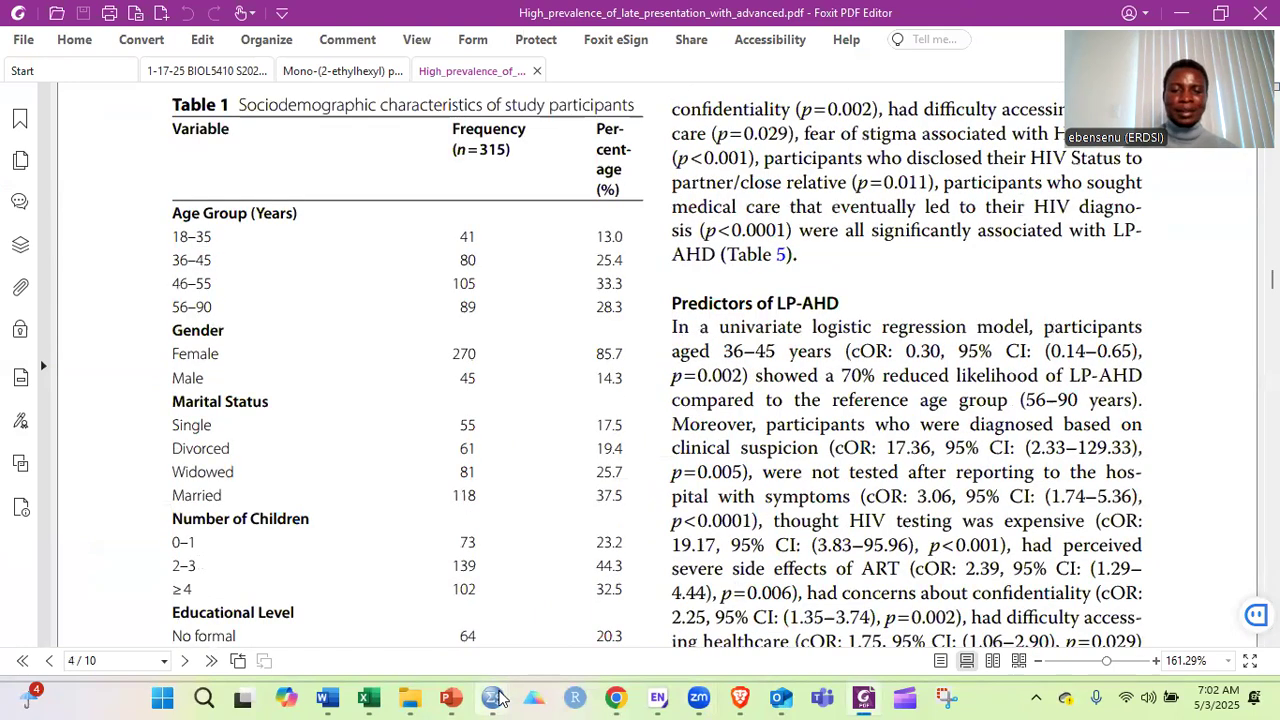
Return to the LPAHD data set in SPSS and examine the LPAHD_Status definition, the value labels and the first data columns.
mouse_move(500, 697)
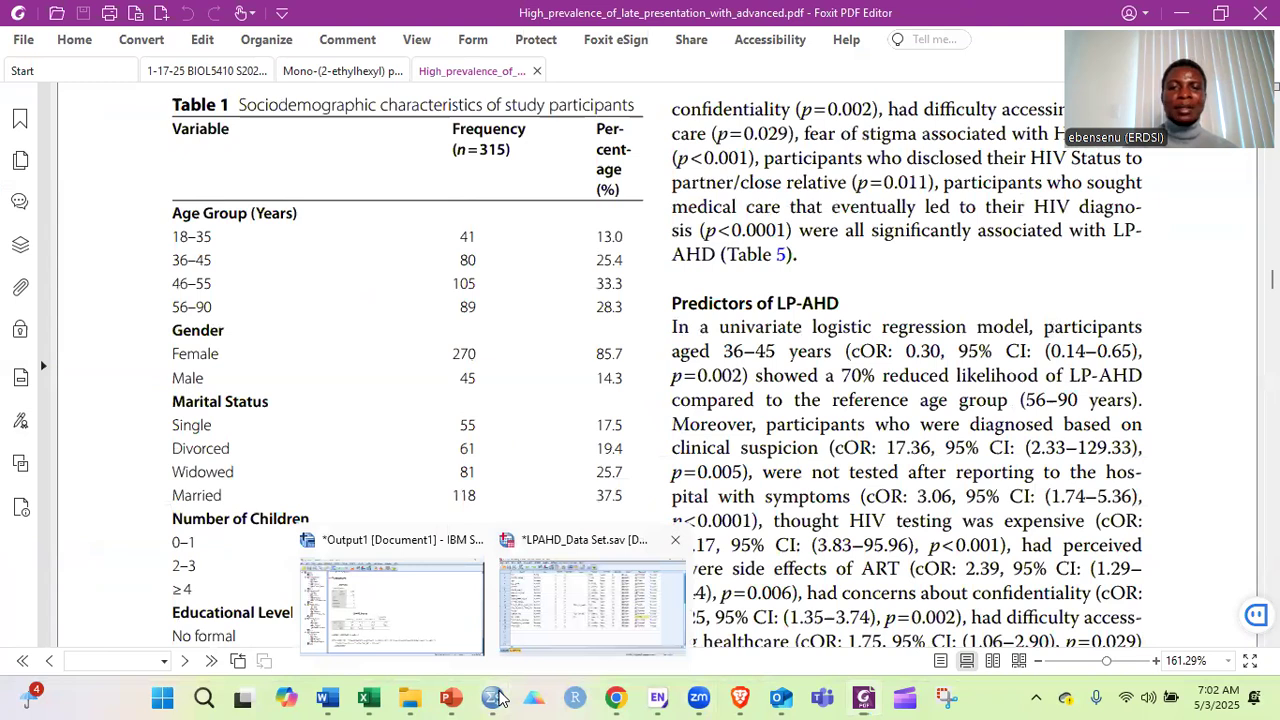
click(592, 605)
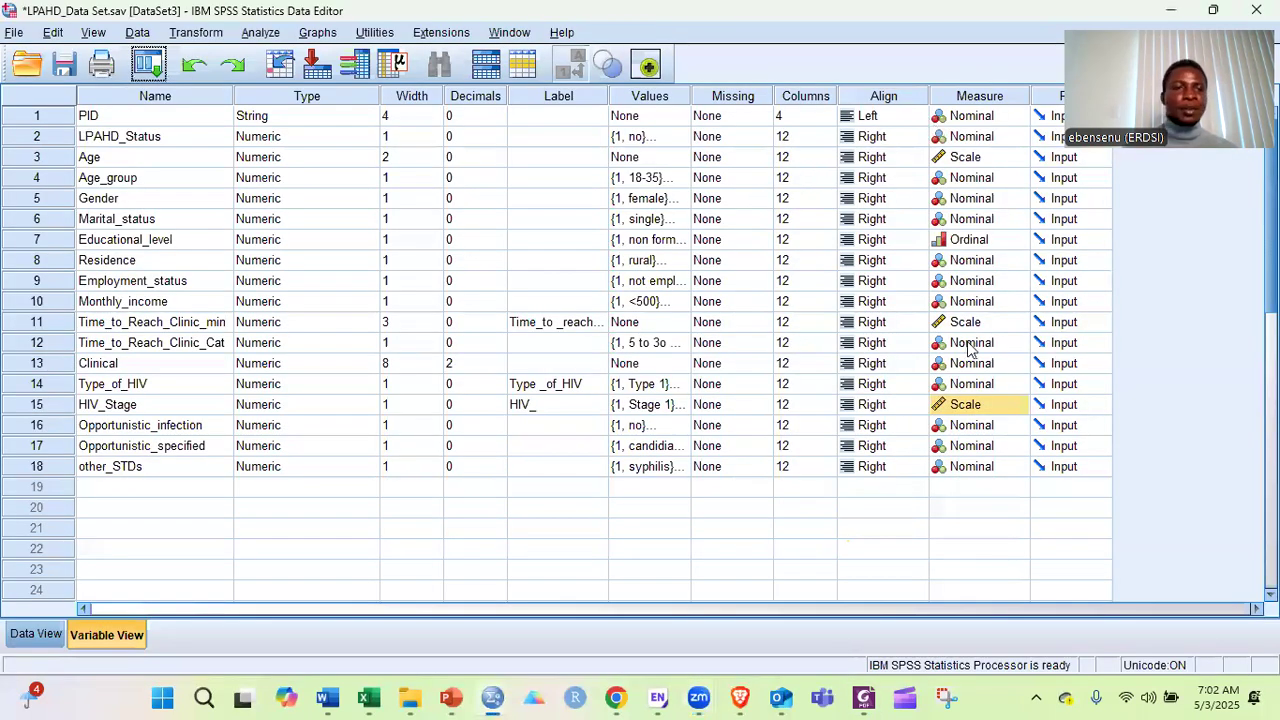
click(52, 142)
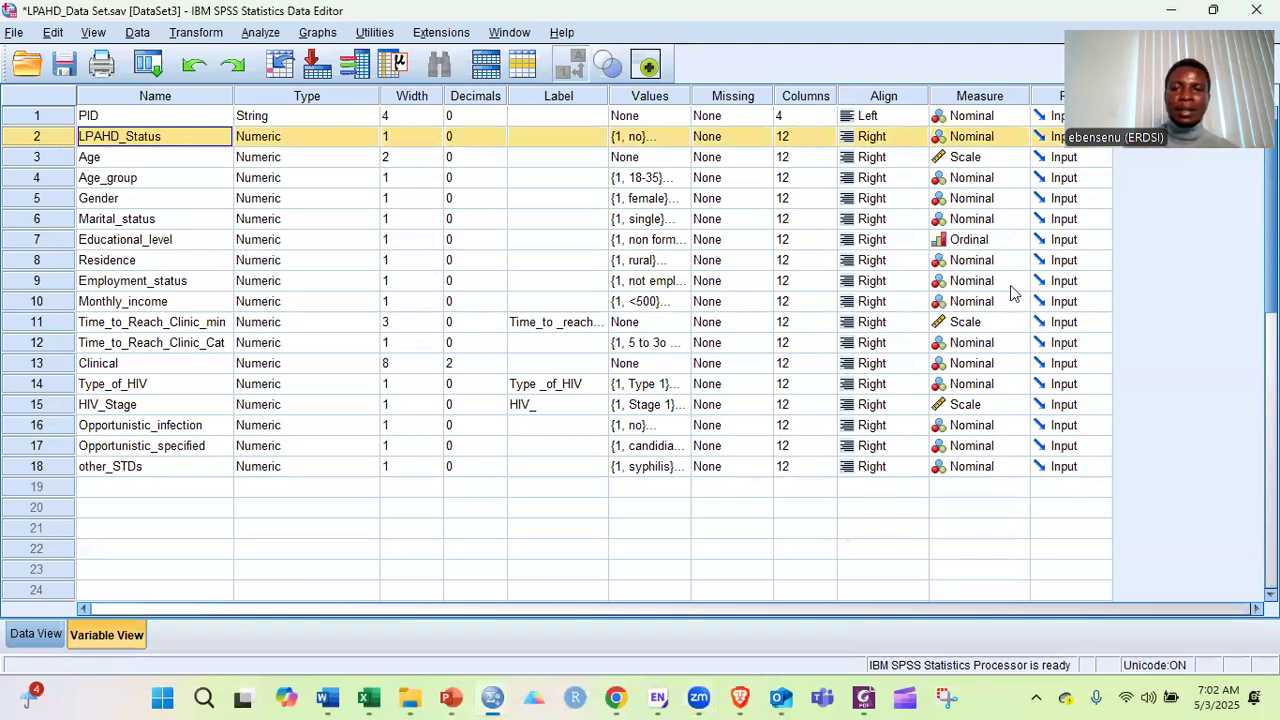
click(630, 96)
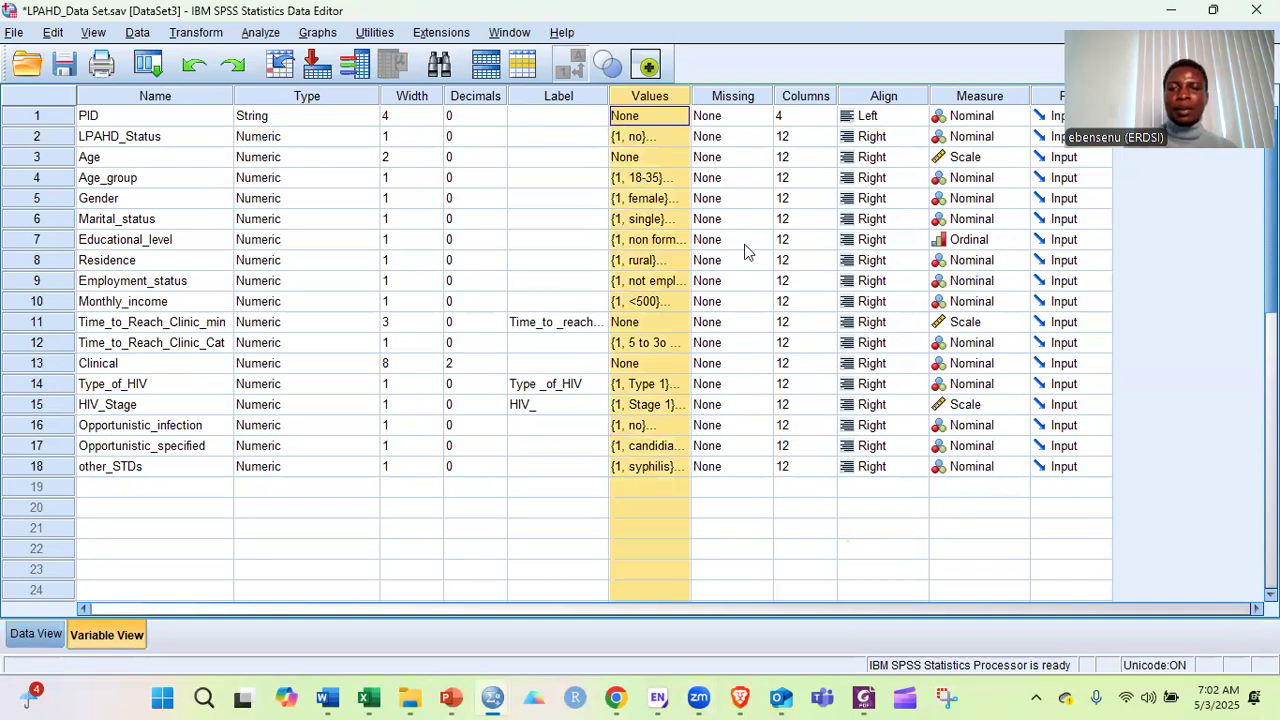
click(44, 636)
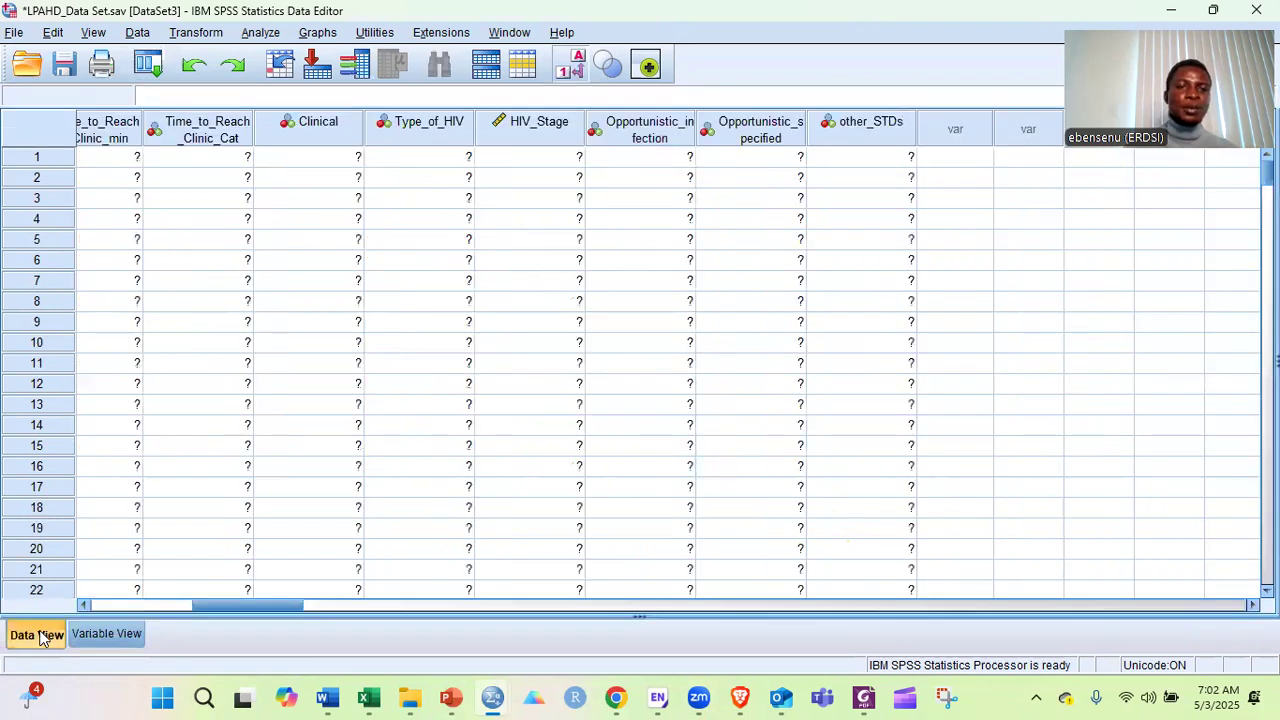
drag(250, 600, 110, 604)
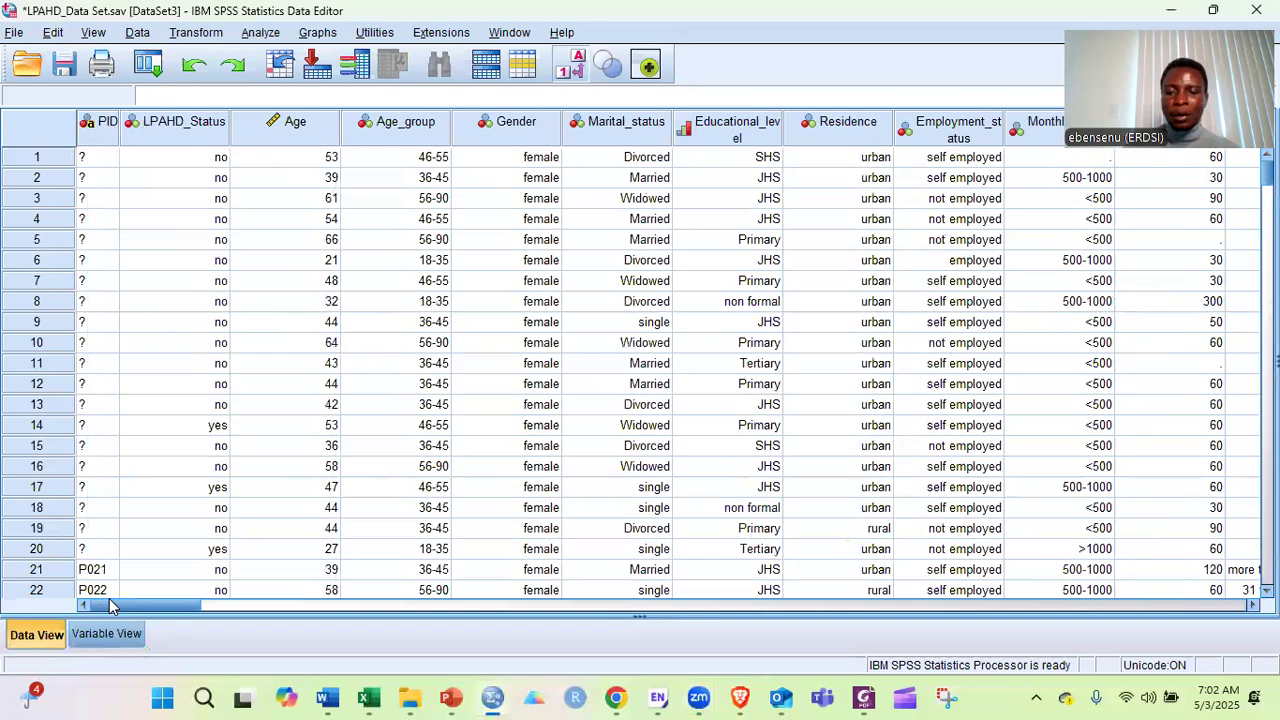
Switch to the article in Foxit PDF Editor and review page 3, including the dependent variable definitions and the results on LP-AHD.
click(864, 698)
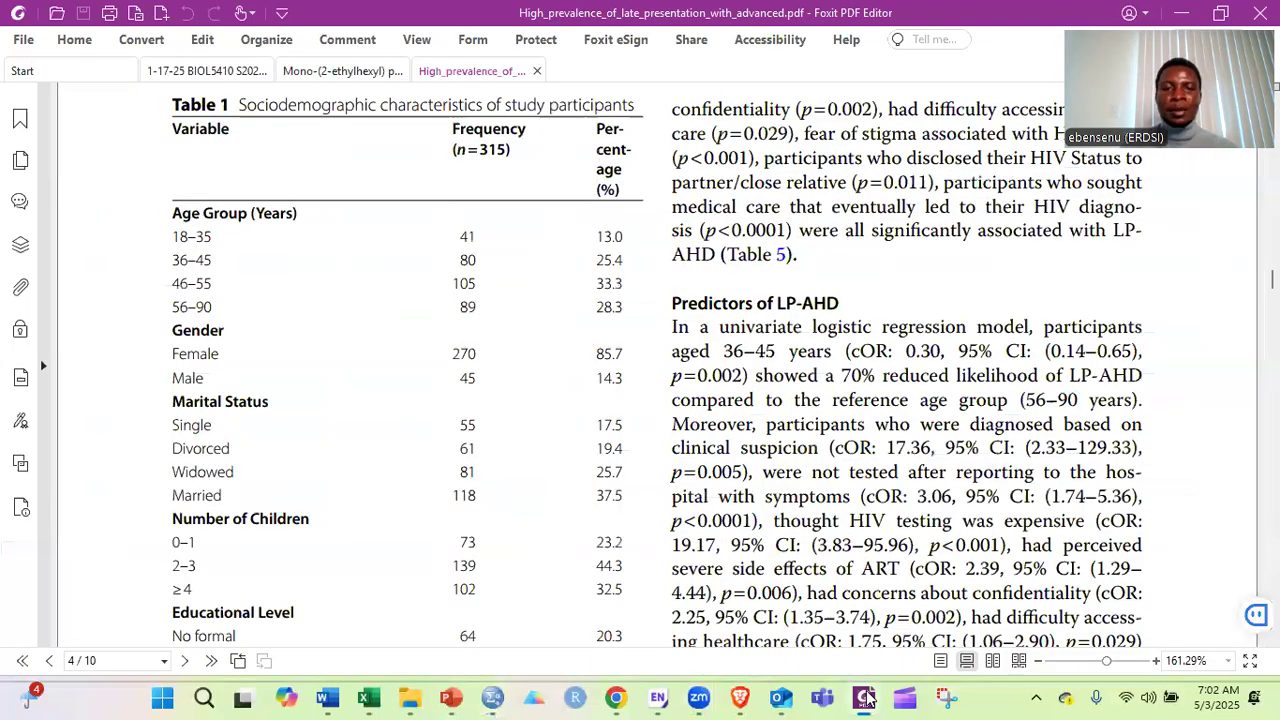
scroll(720, 258, up, 3)
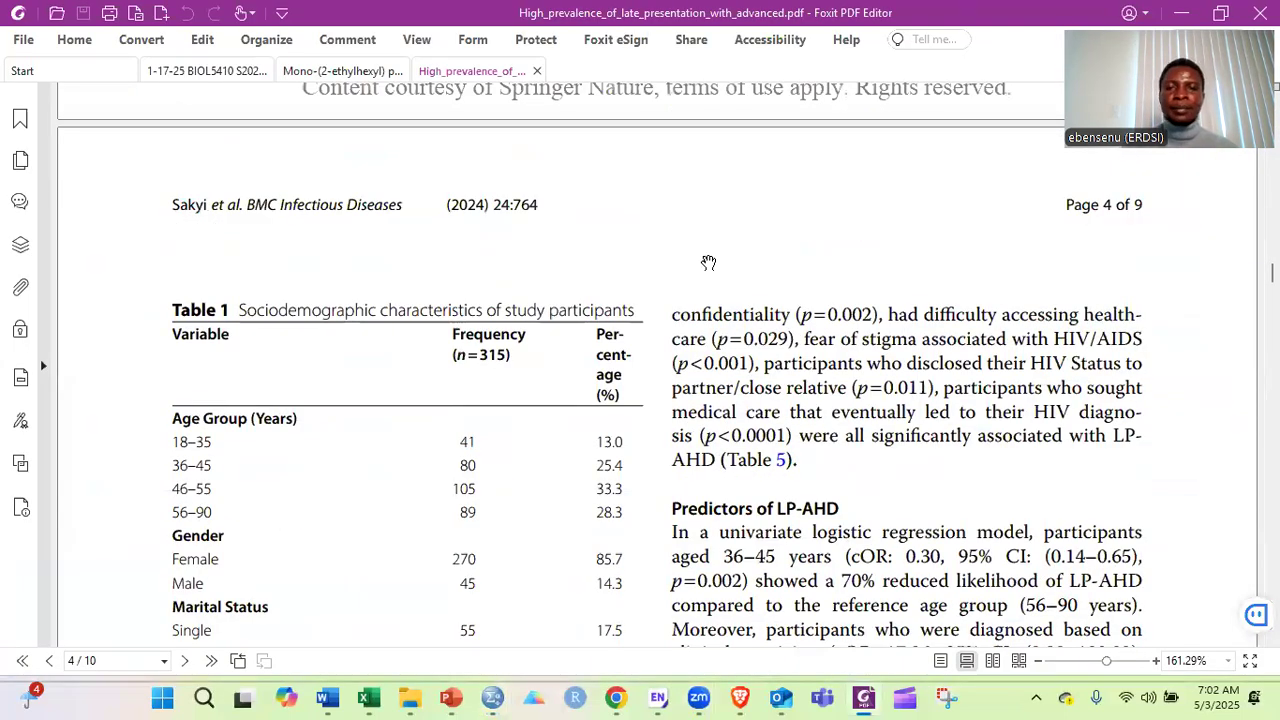
scroll(708, 262, up, 6)
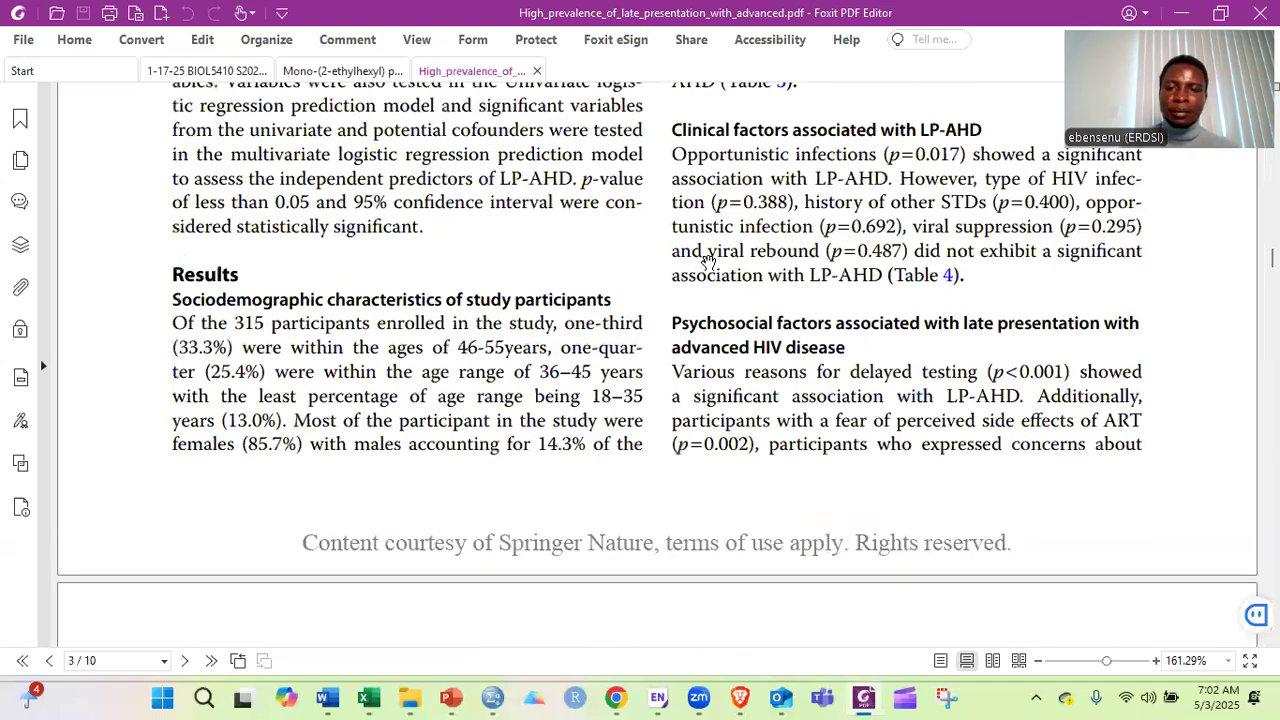
scroll(708, 262, up, 10)
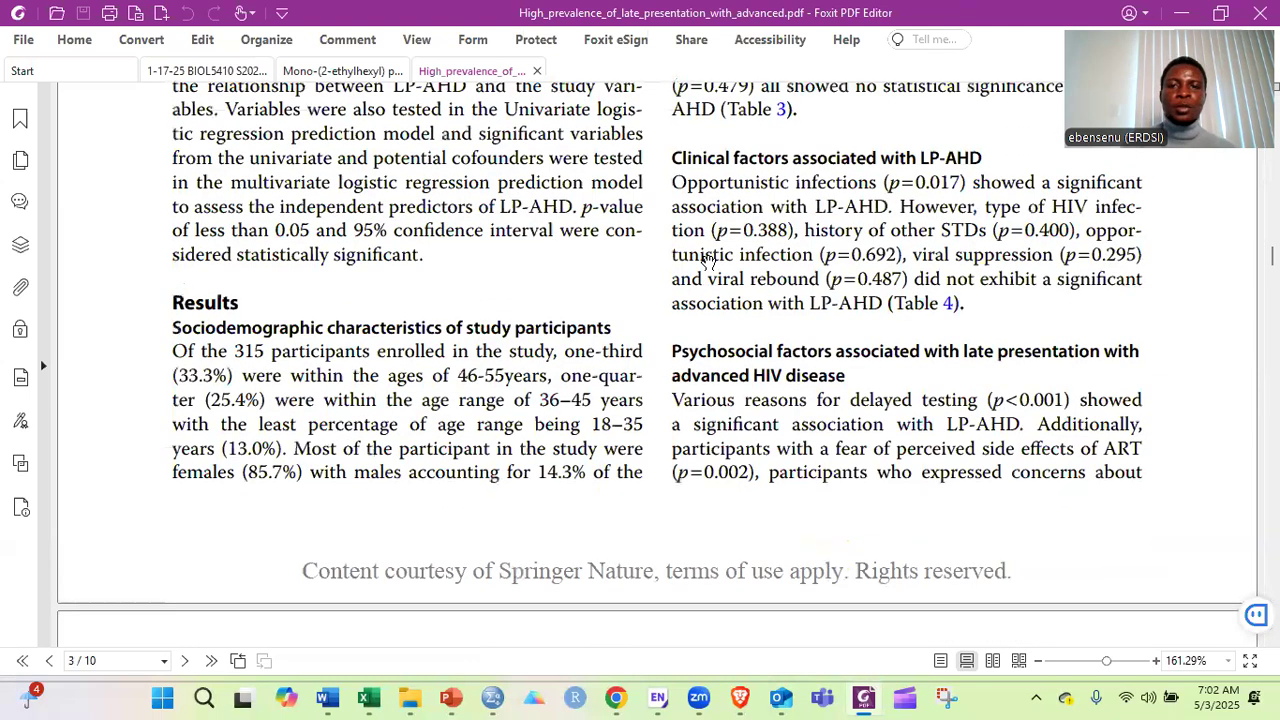
scroll(708, 262, up, 3)
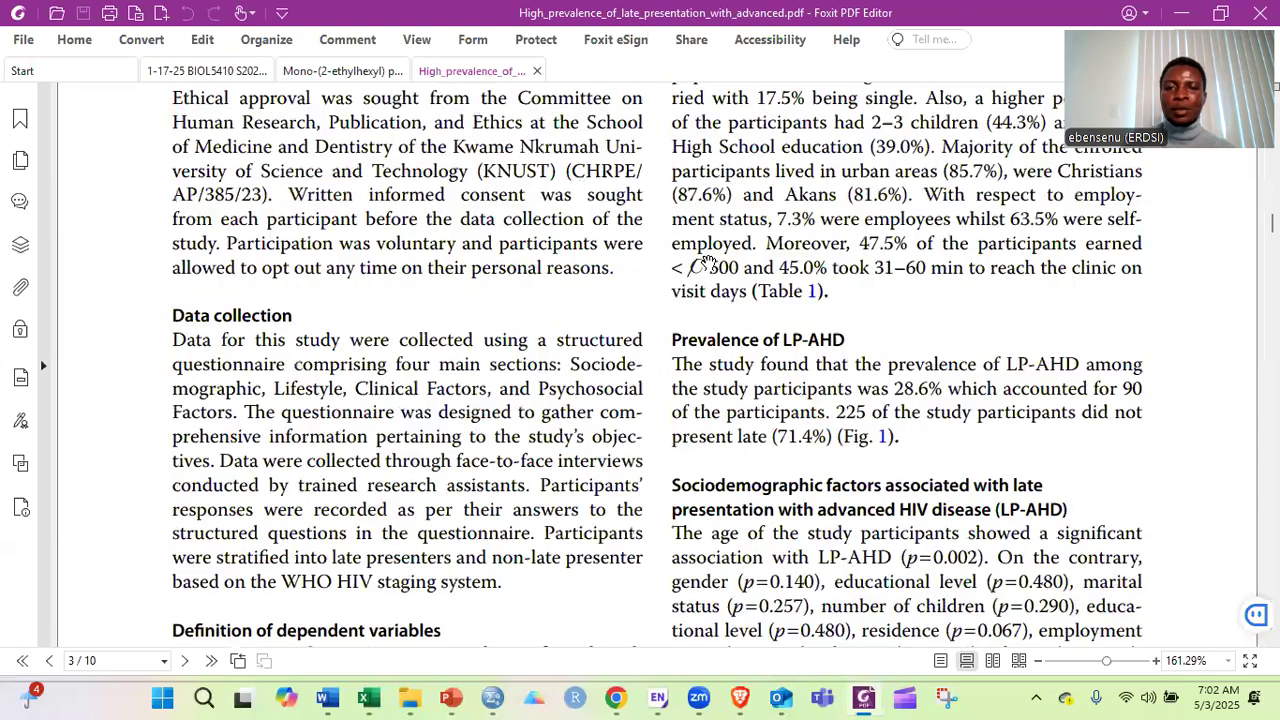
scroll(708, 262, up, 4)
scroll(725, 383, down, 3)
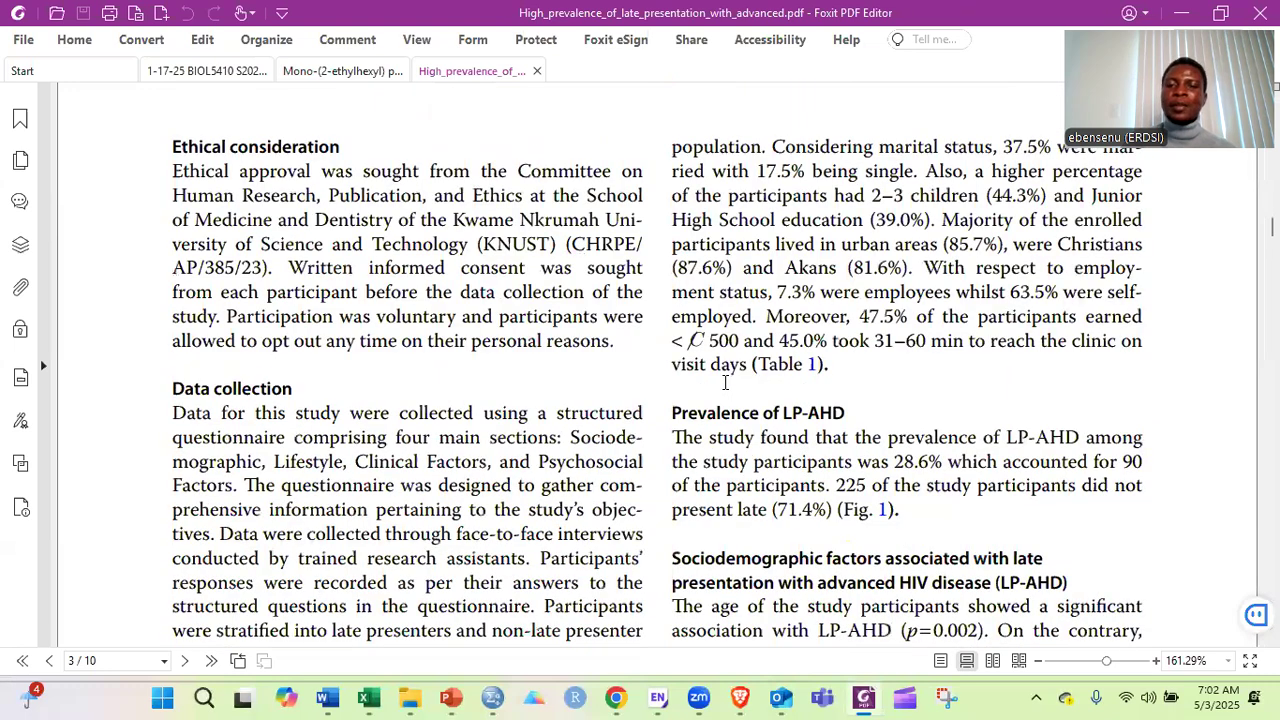
scroll(725, 383, down, 3)
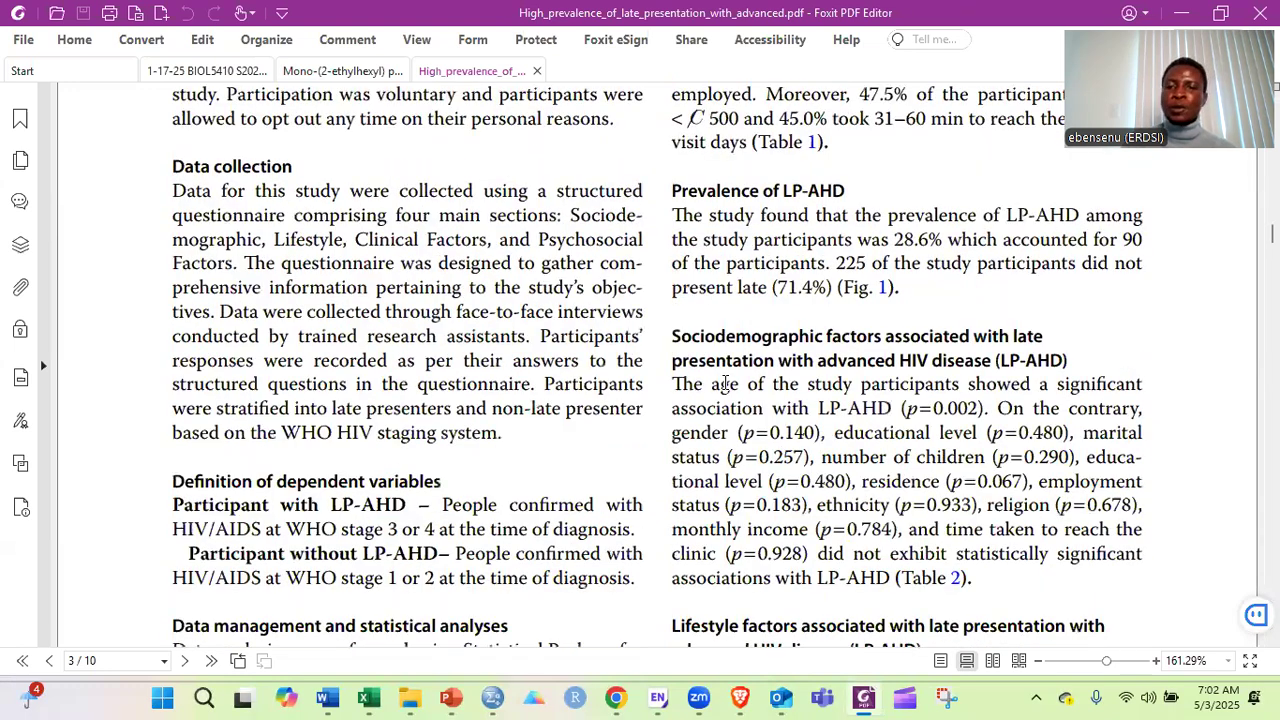
scroll(725, 383, down, 12)
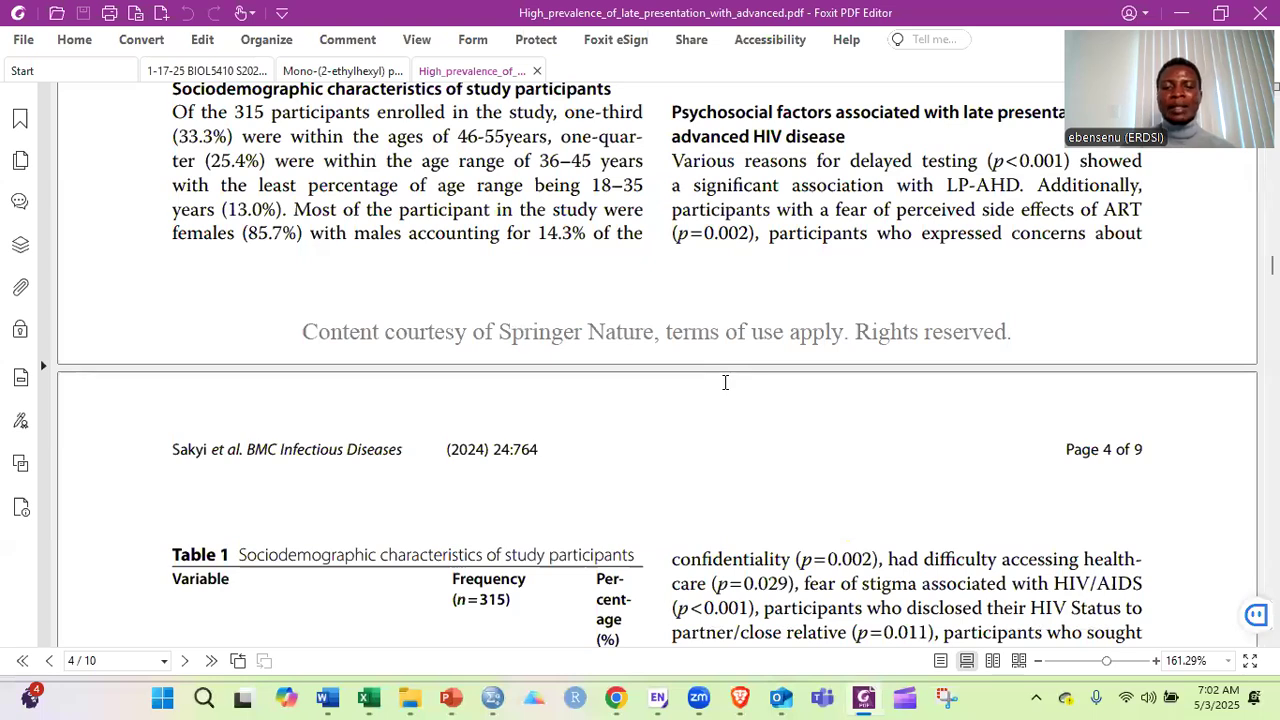
Examine the frequencies and percentages for age group, gender, marital status and number of children in Table 1.
scroll(725, 382, up, 1)
scroll(725, 382, down, 3)
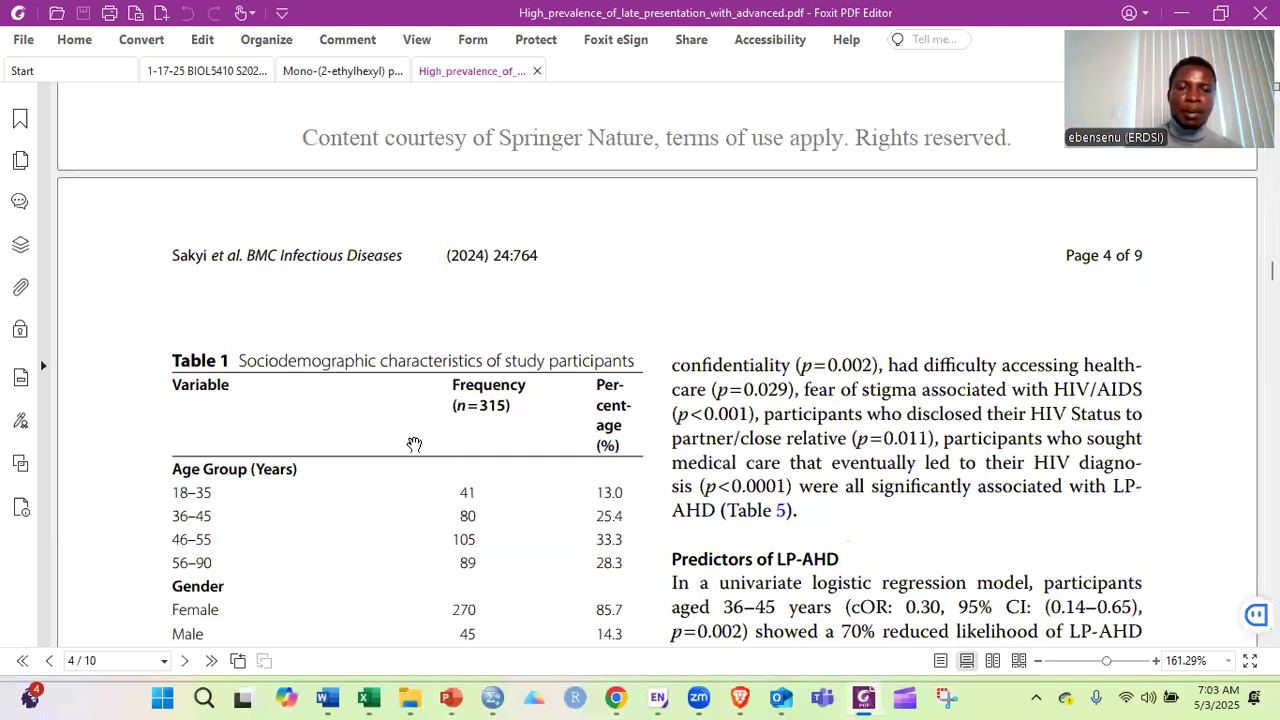
scroll(425, 384, down, 1)
scroll(425, 384, down, 1)
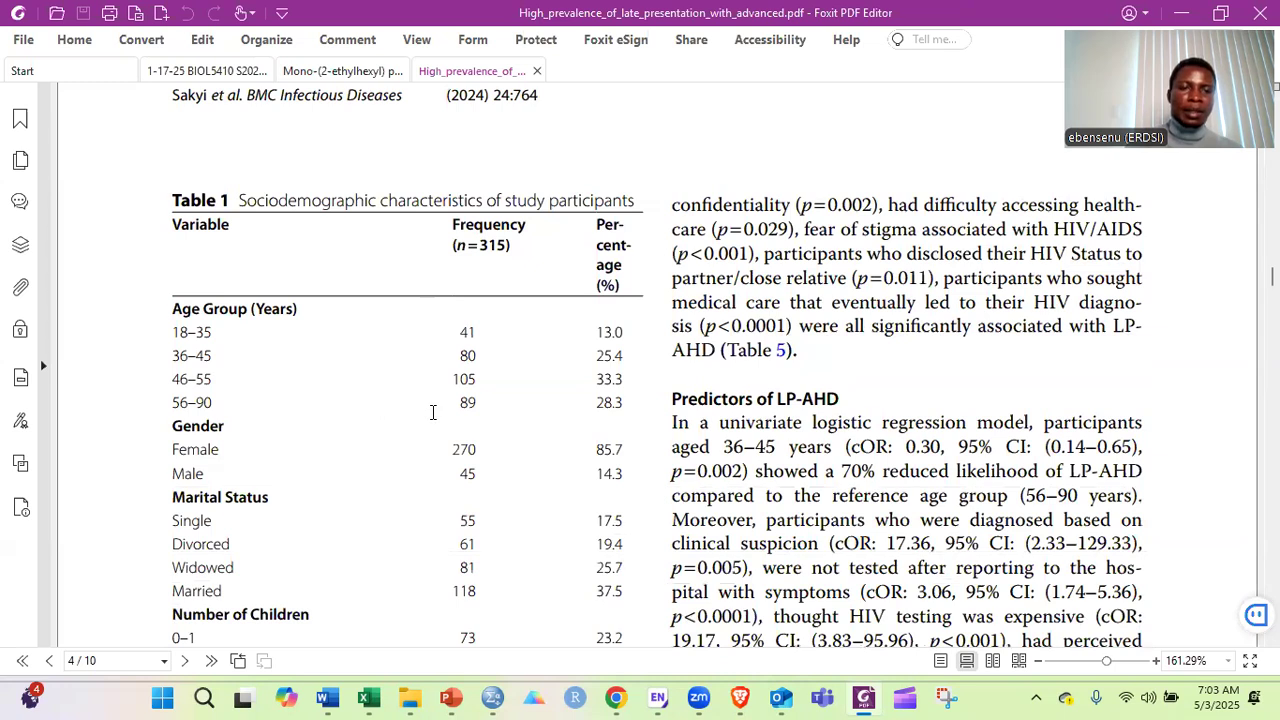
scroll(433, 412, down, 1)
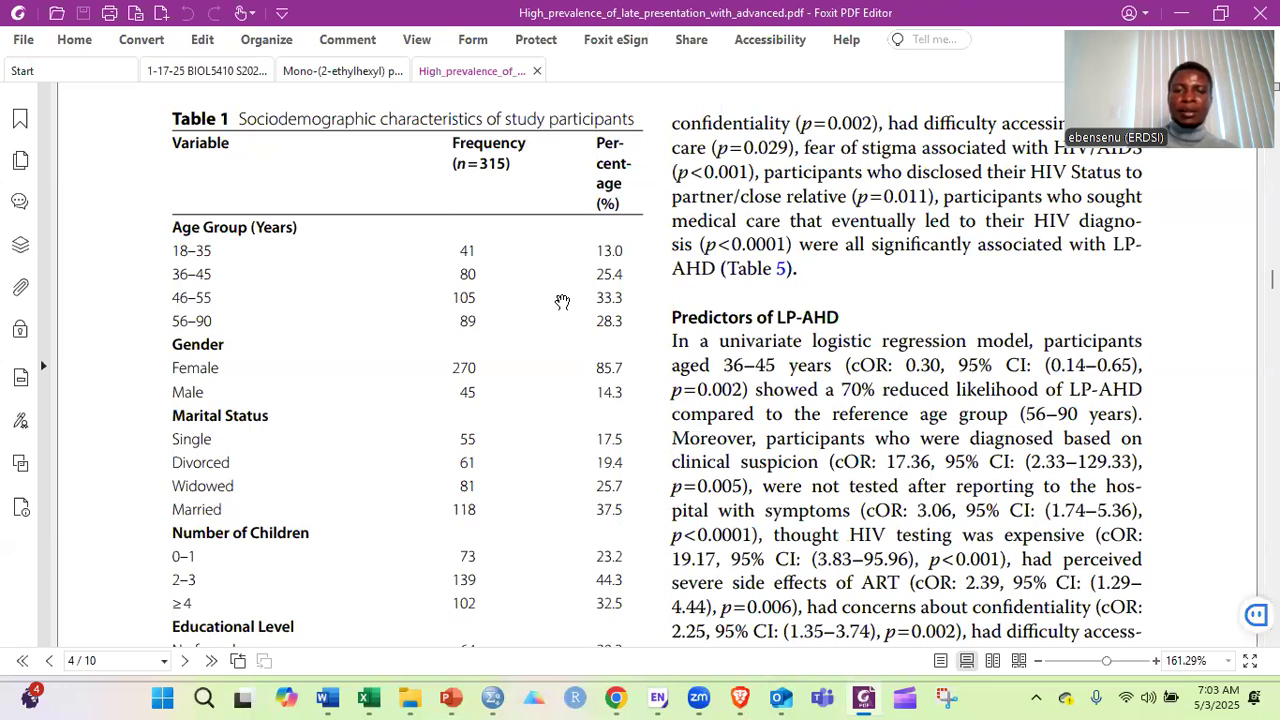
scroll(607, 360, down, 1)
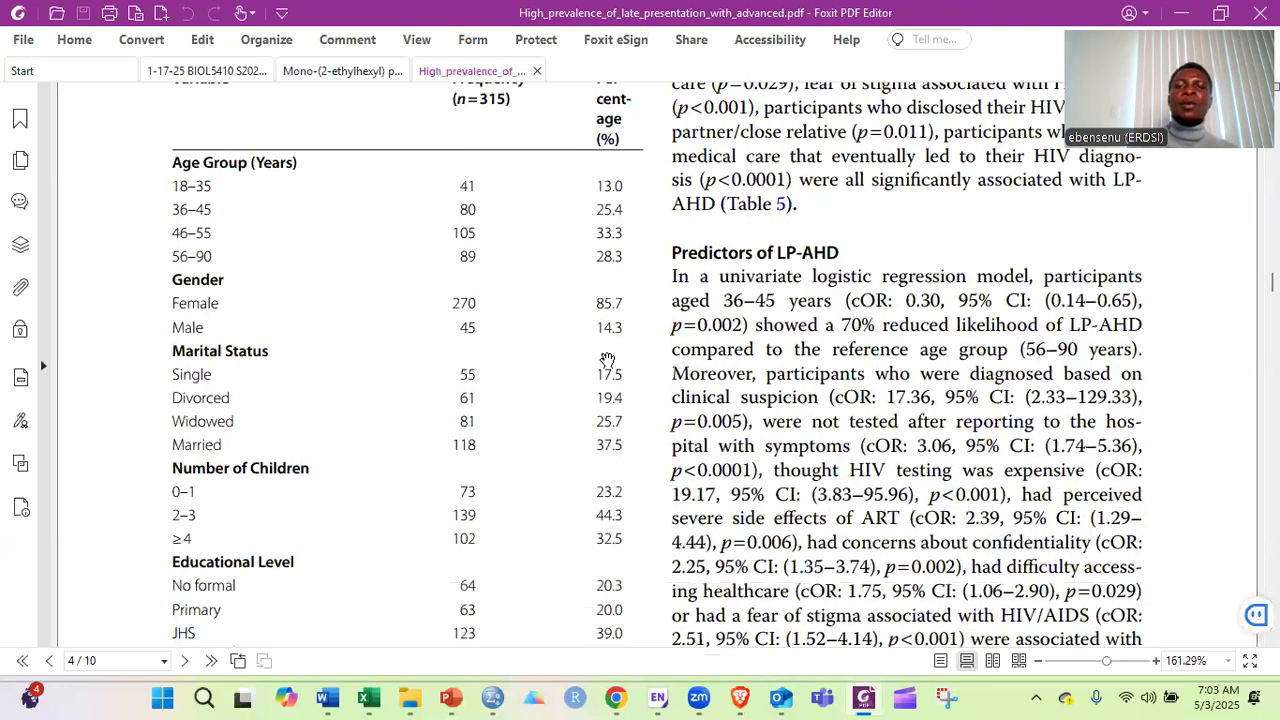
scroll(607, 360, down, 1)
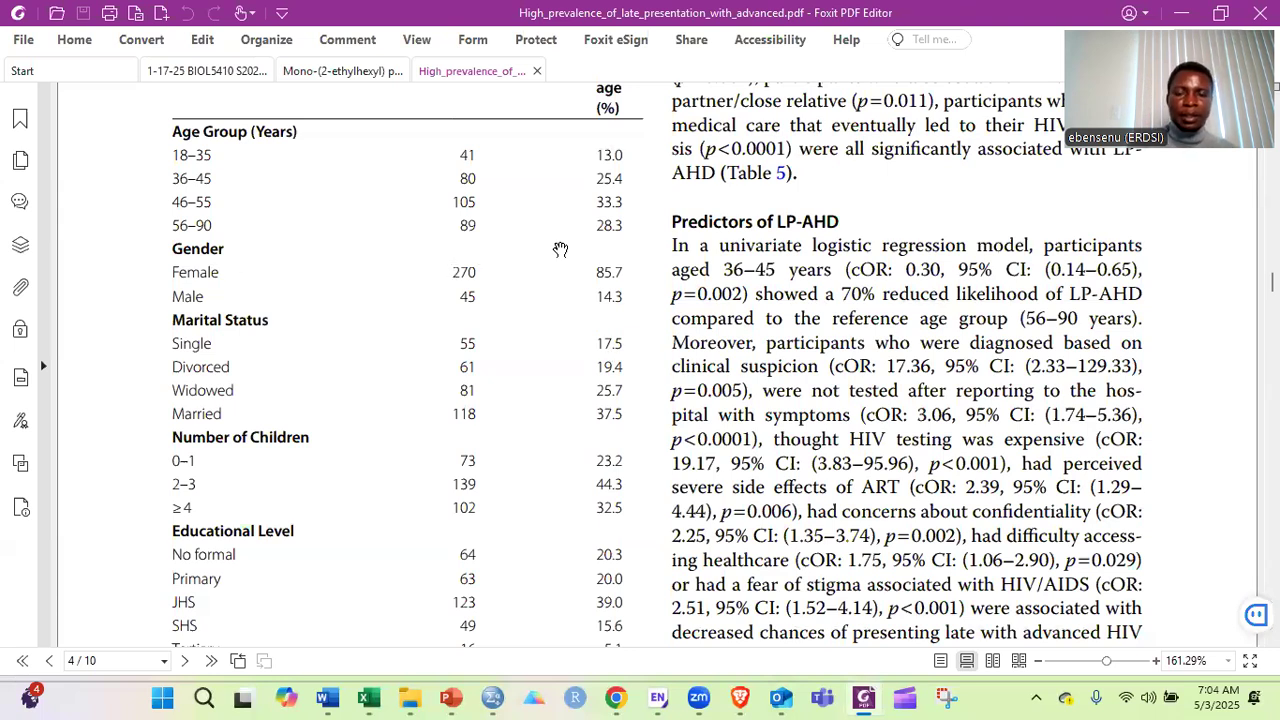
scroll(560, 249, up, 1)
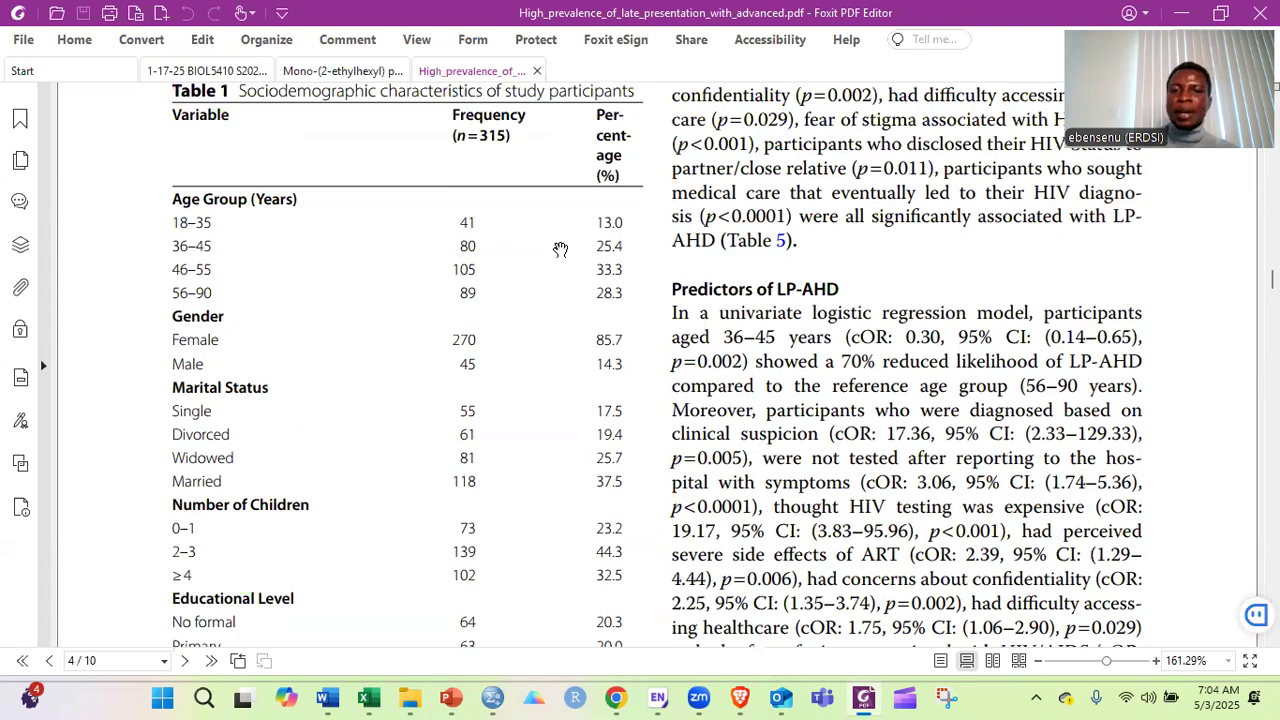
scroll(560, 249, up, 1)
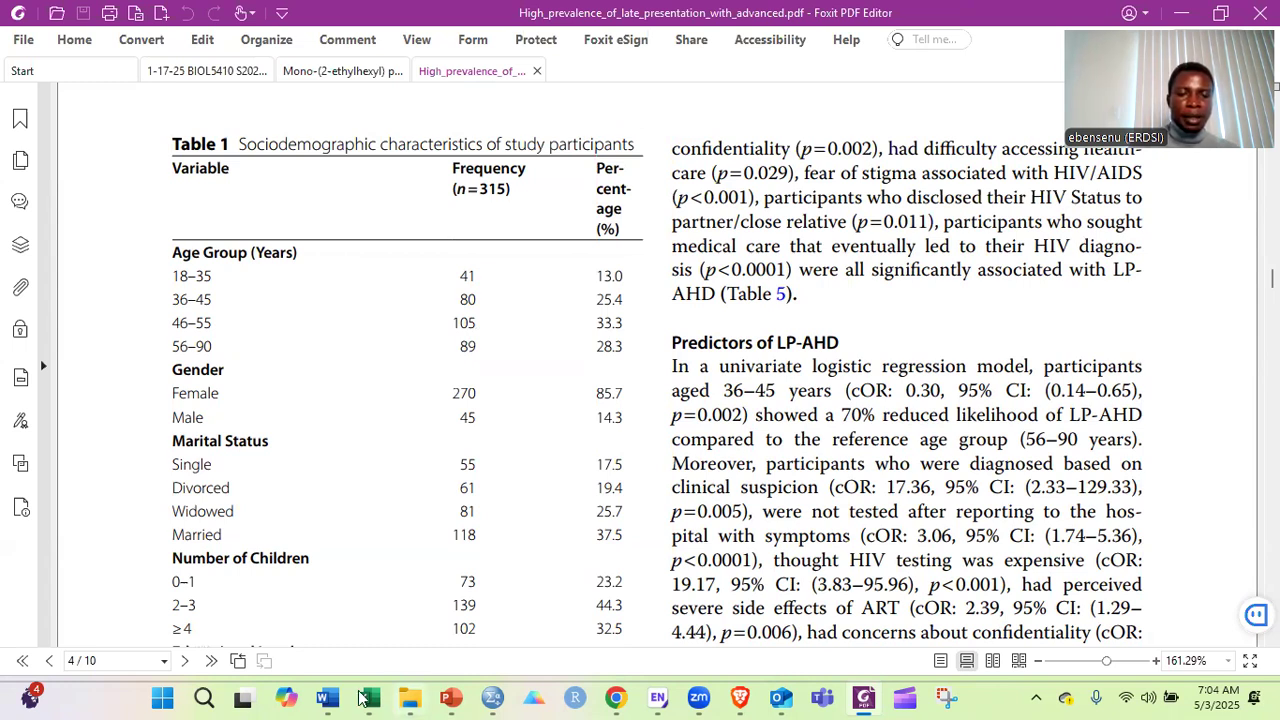
Switch back to the SPSS data and compare Age with Age_group, and Time_to_Reach_Clinic_min with Time_to_Reach_Clinic_Cat.
mouse_move(362, 697)
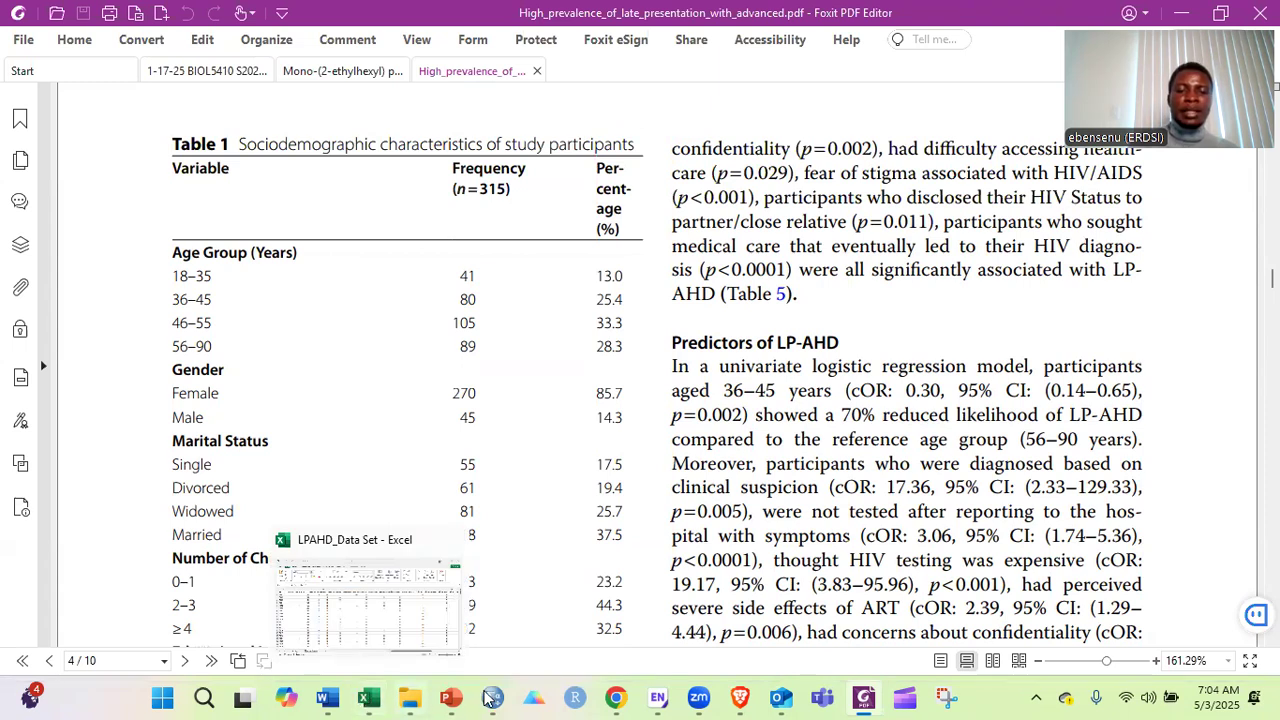
mouse_move(488, 697)
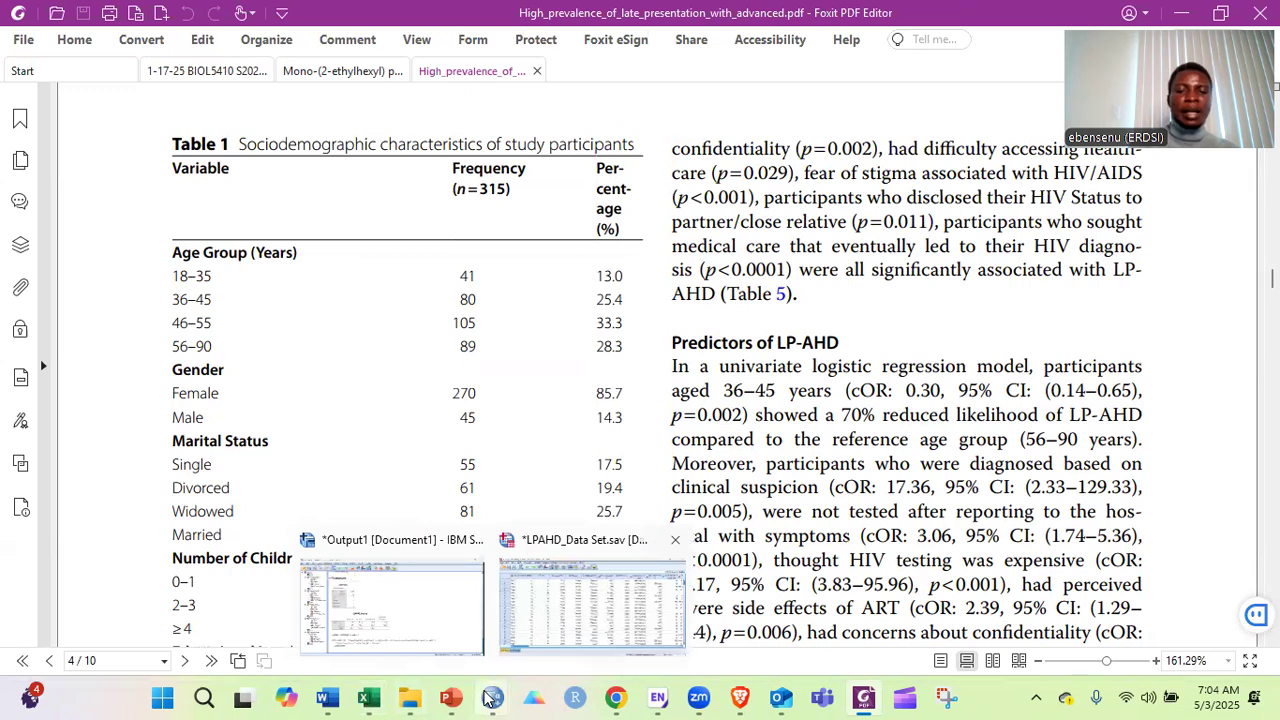
click(592, 605)
click(268, 130)
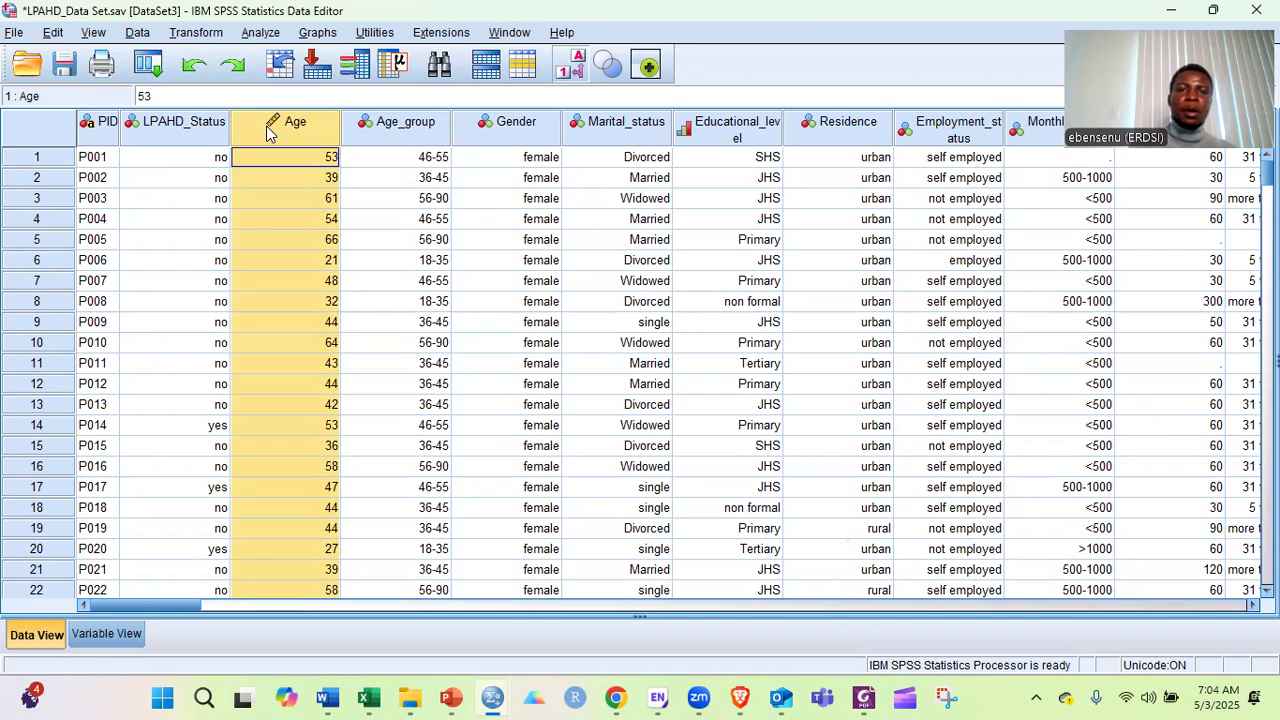
click(405, 128)
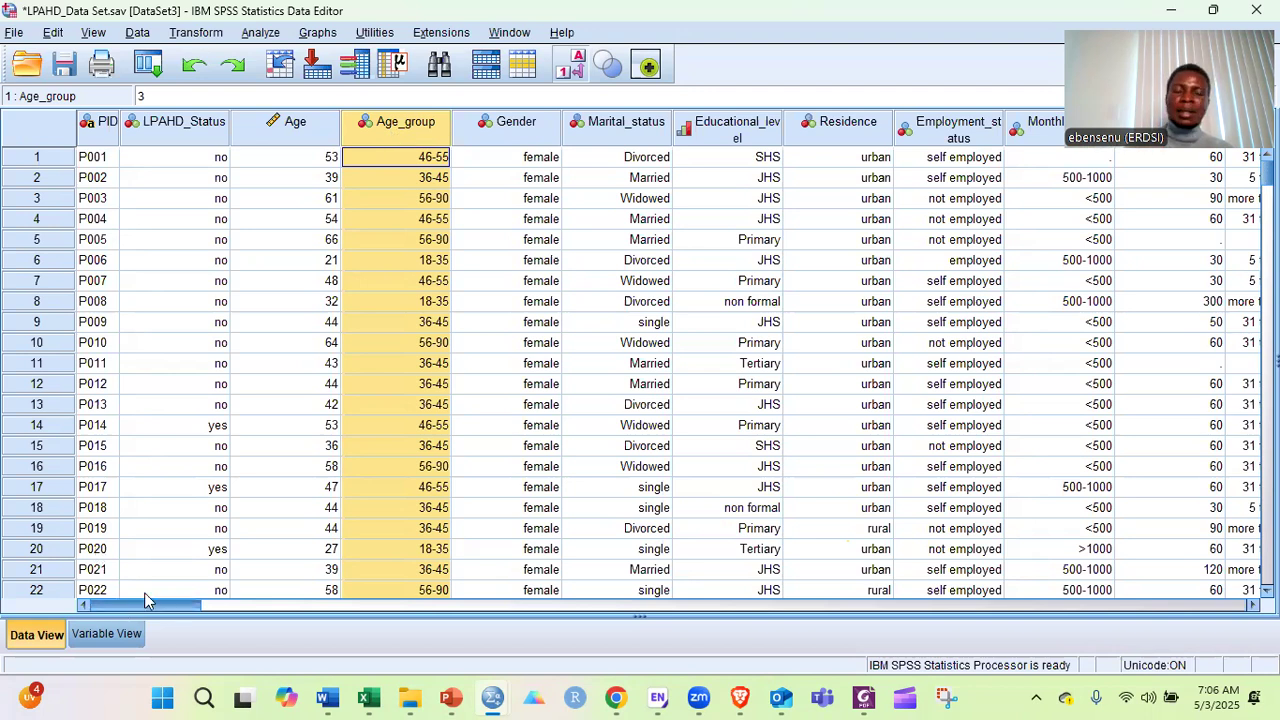
drag(152, 593, 187, 593)
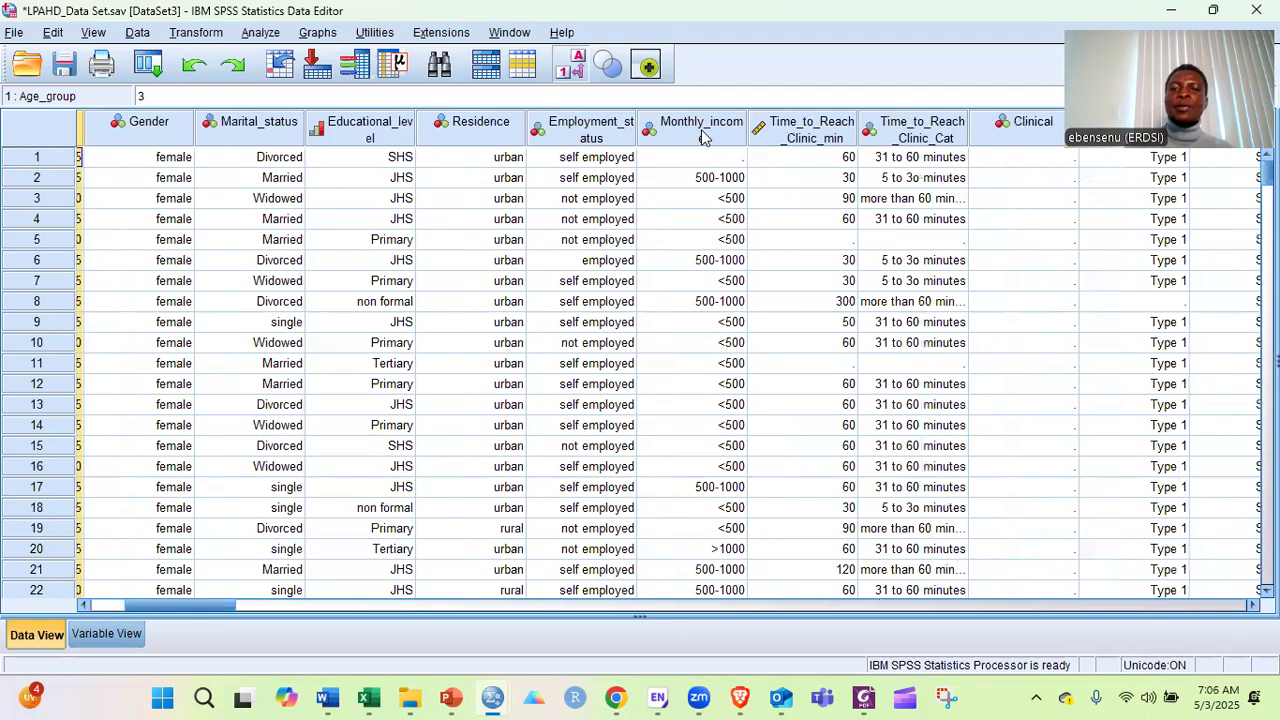
click(905, 137)
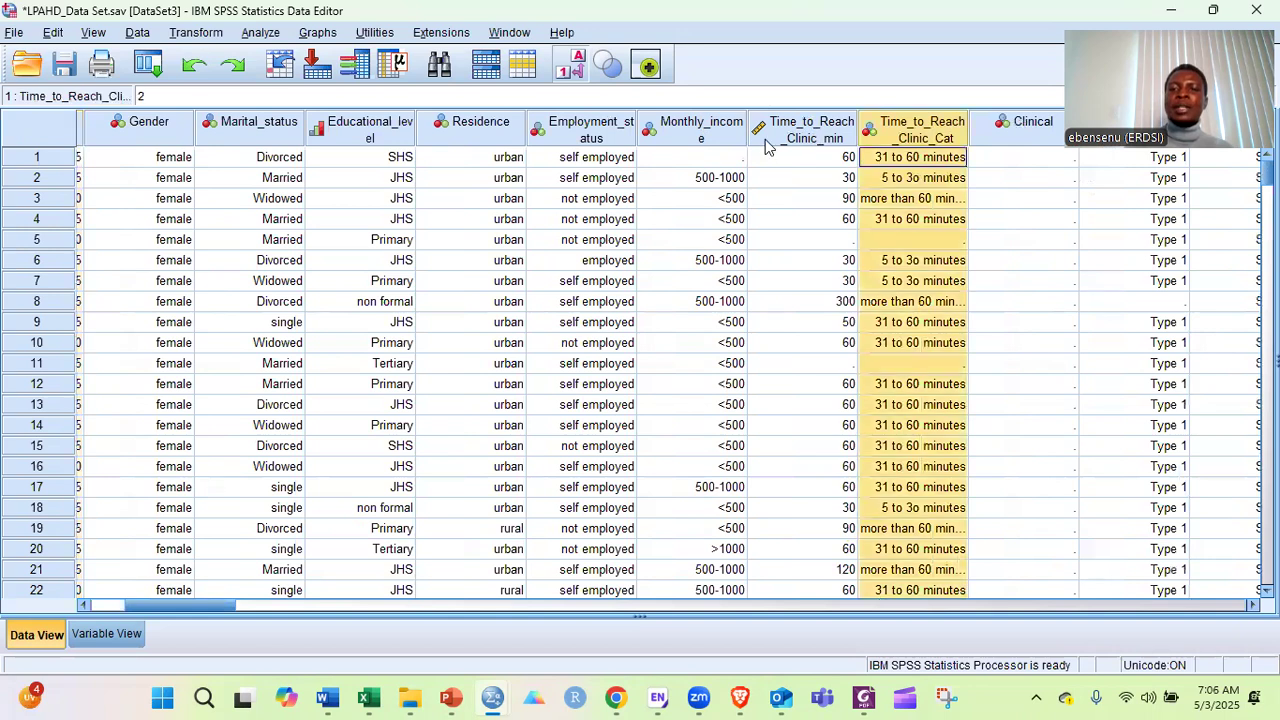
drag(112, 605, 91, 605)
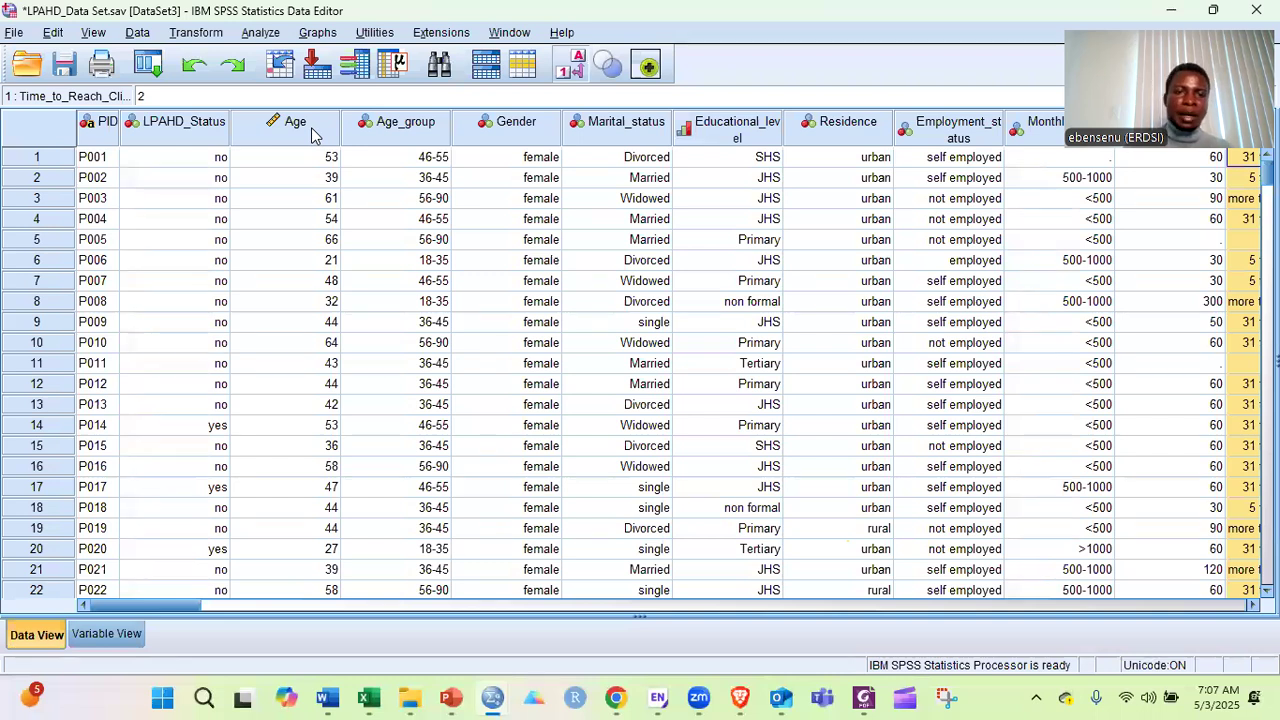
Compare the continuous Age column with the categorical Age_group column in the data.
click(311, 127)
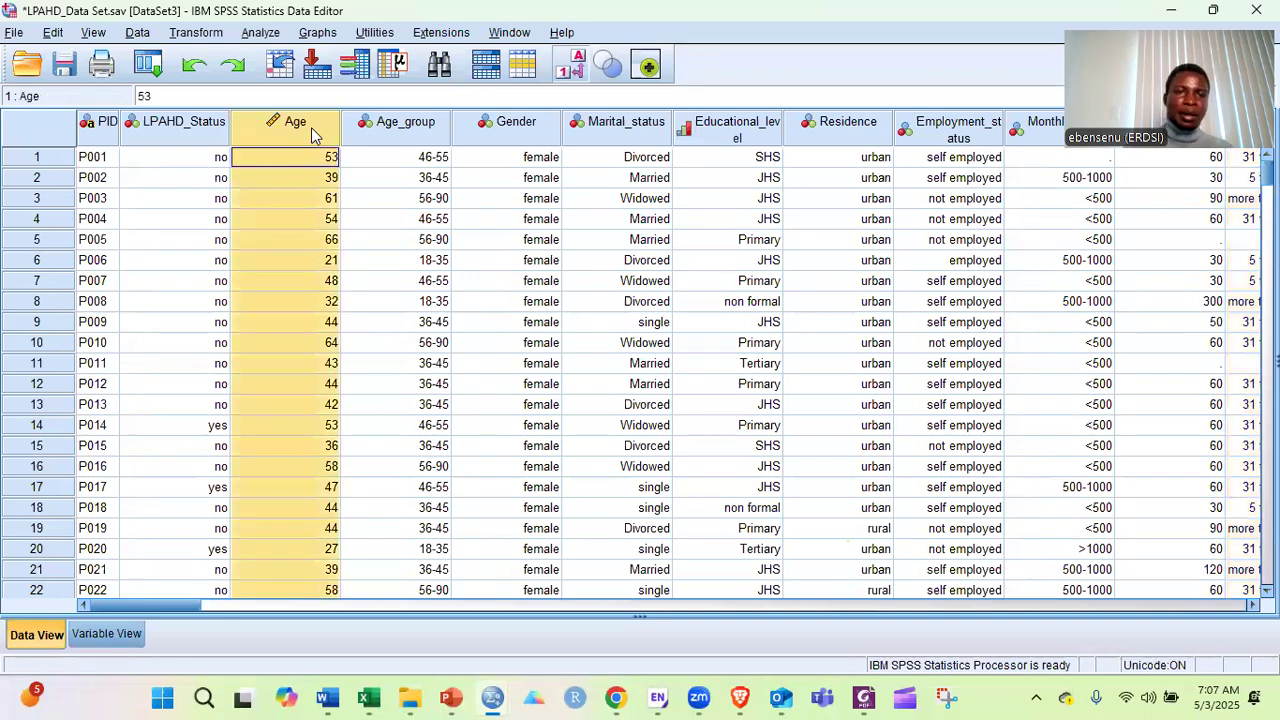
click(398, 122)
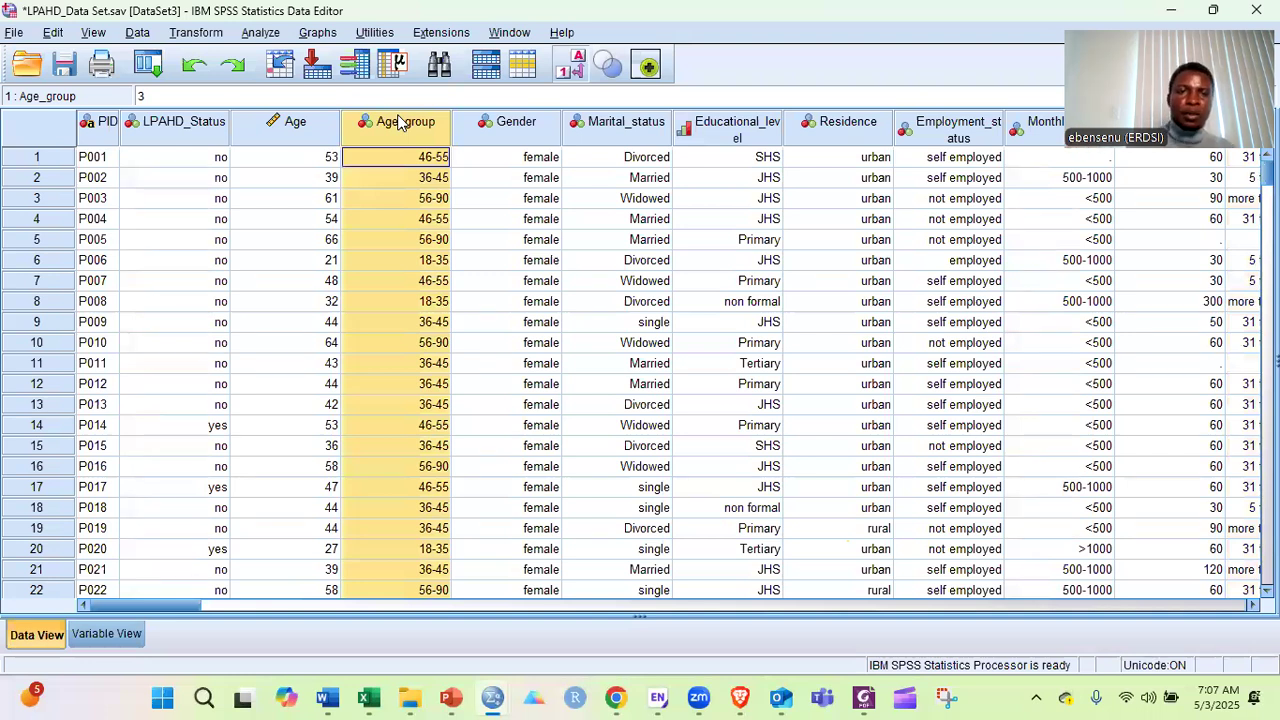
click(305, 135)
click(387, 150)
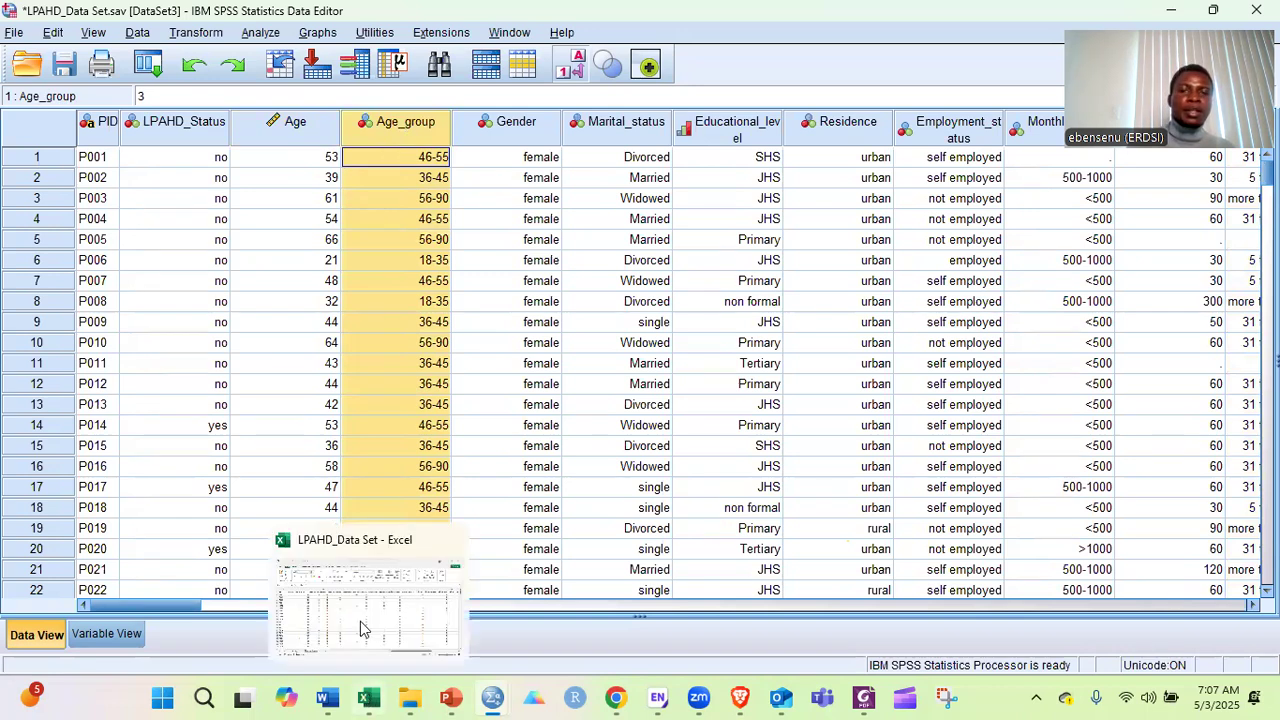
click(322, 140)
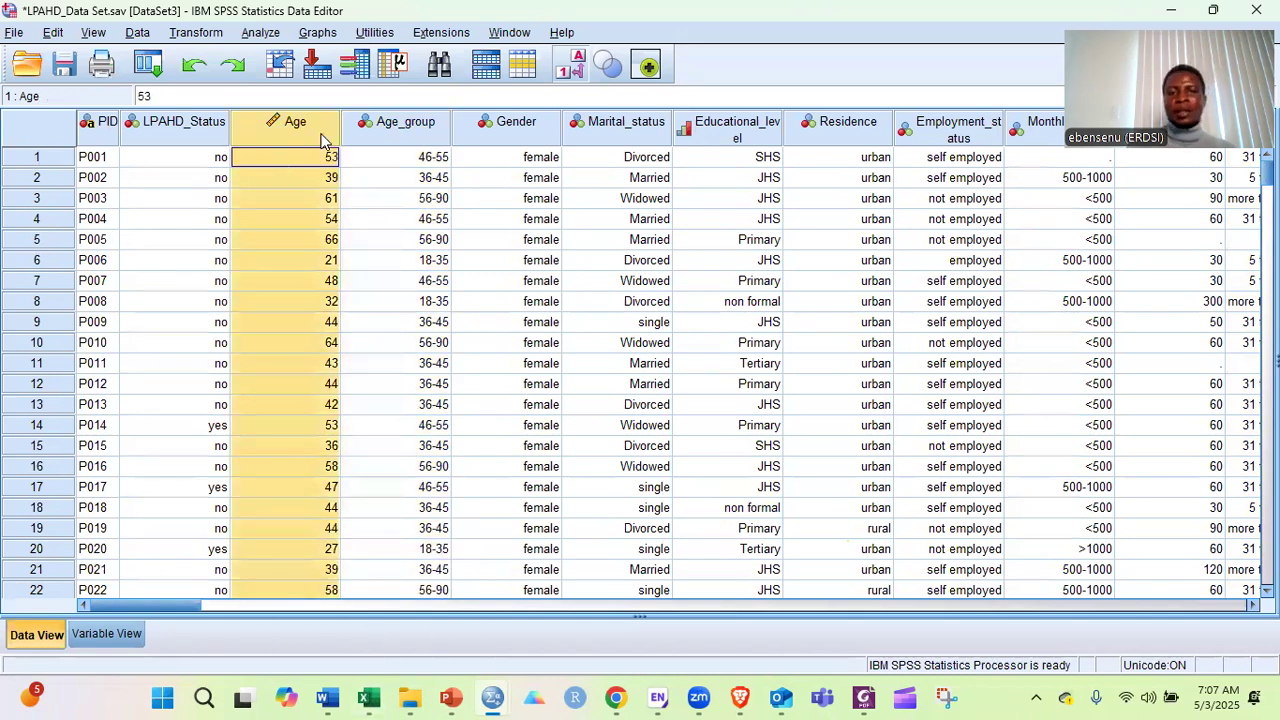
click(416, 139)
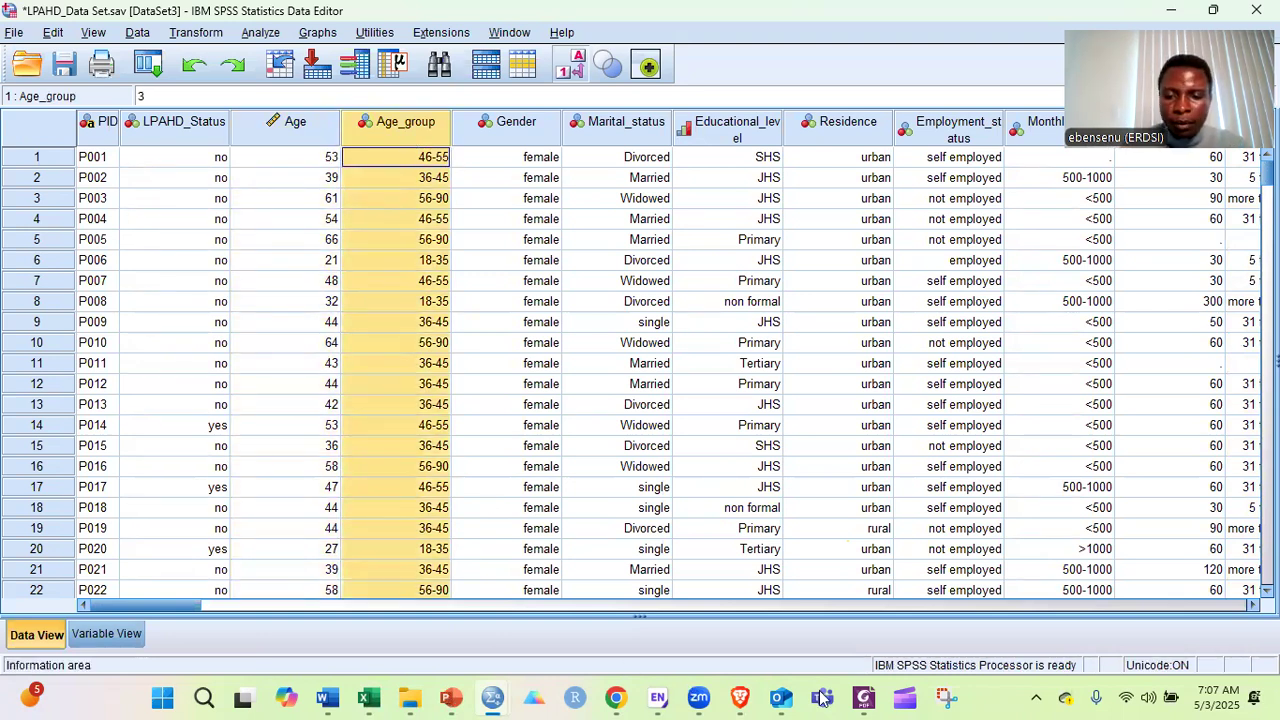
Switch to the article in Foxit PDF Editor and highlight the title of Table 1, Sociodemographic characteristics of study participants.
mouse_move(873, 700)
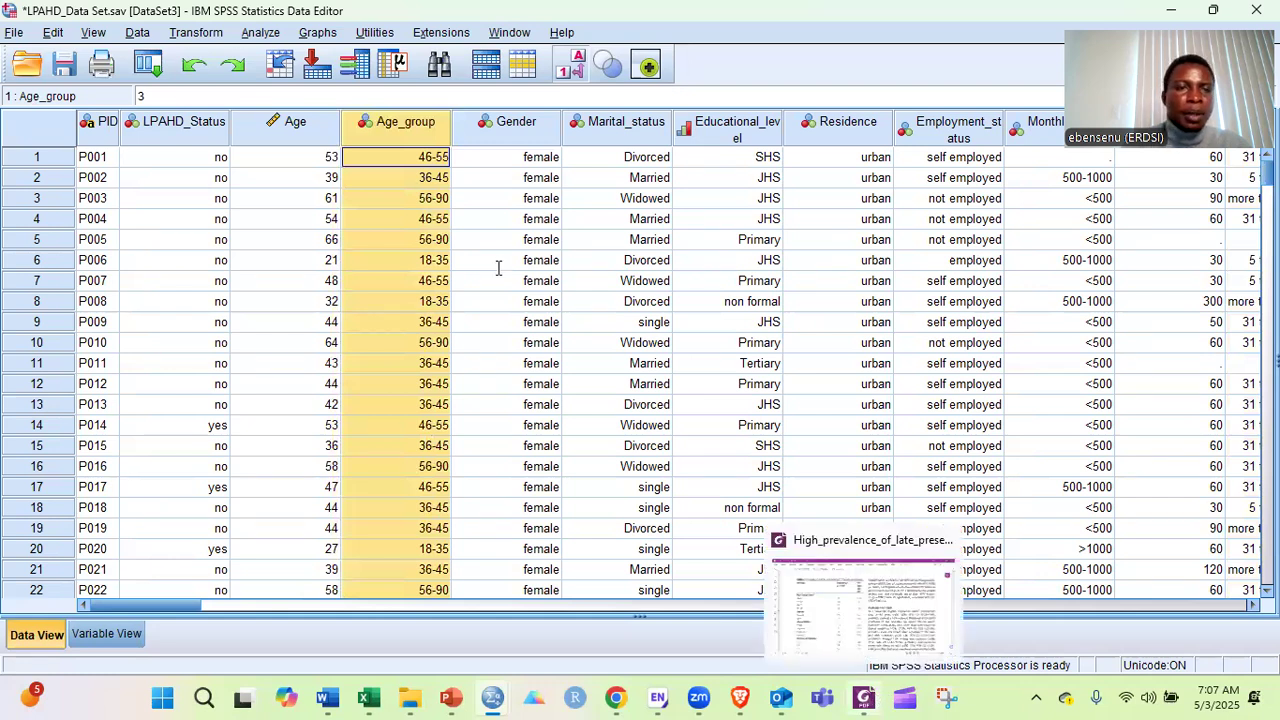
key(alt+Tab)
drag(240, 143, 637, 146)
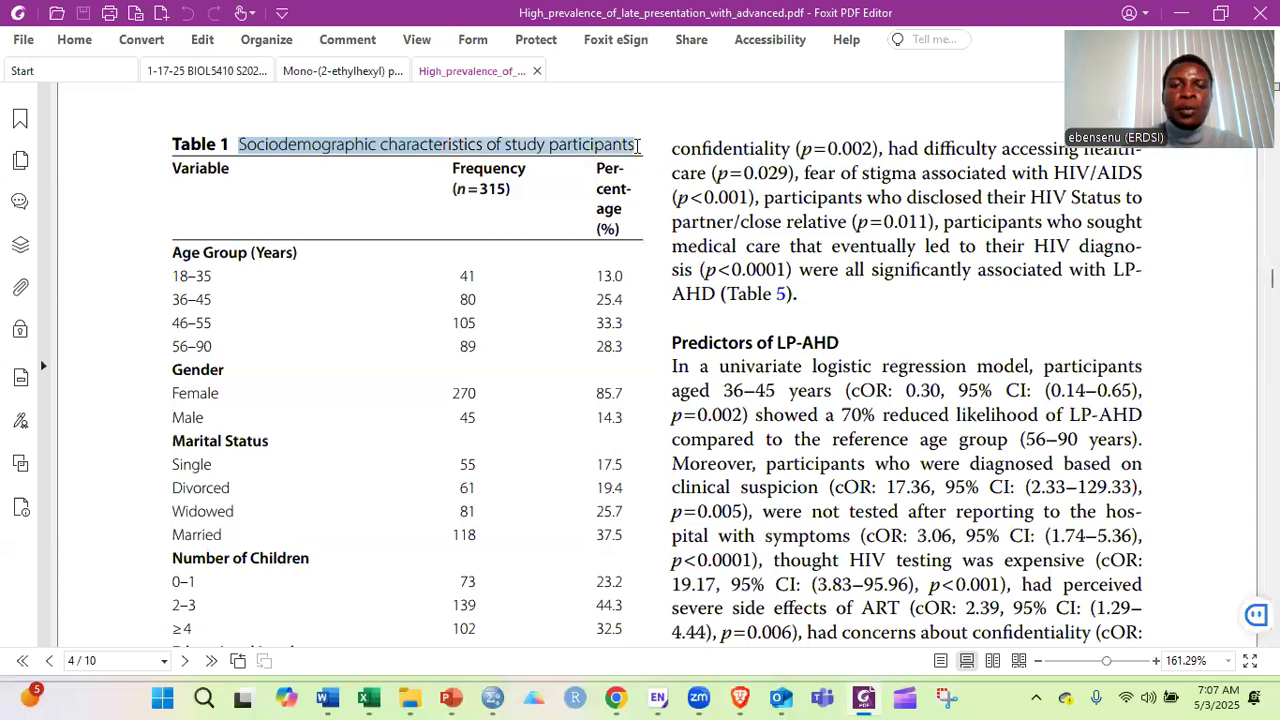
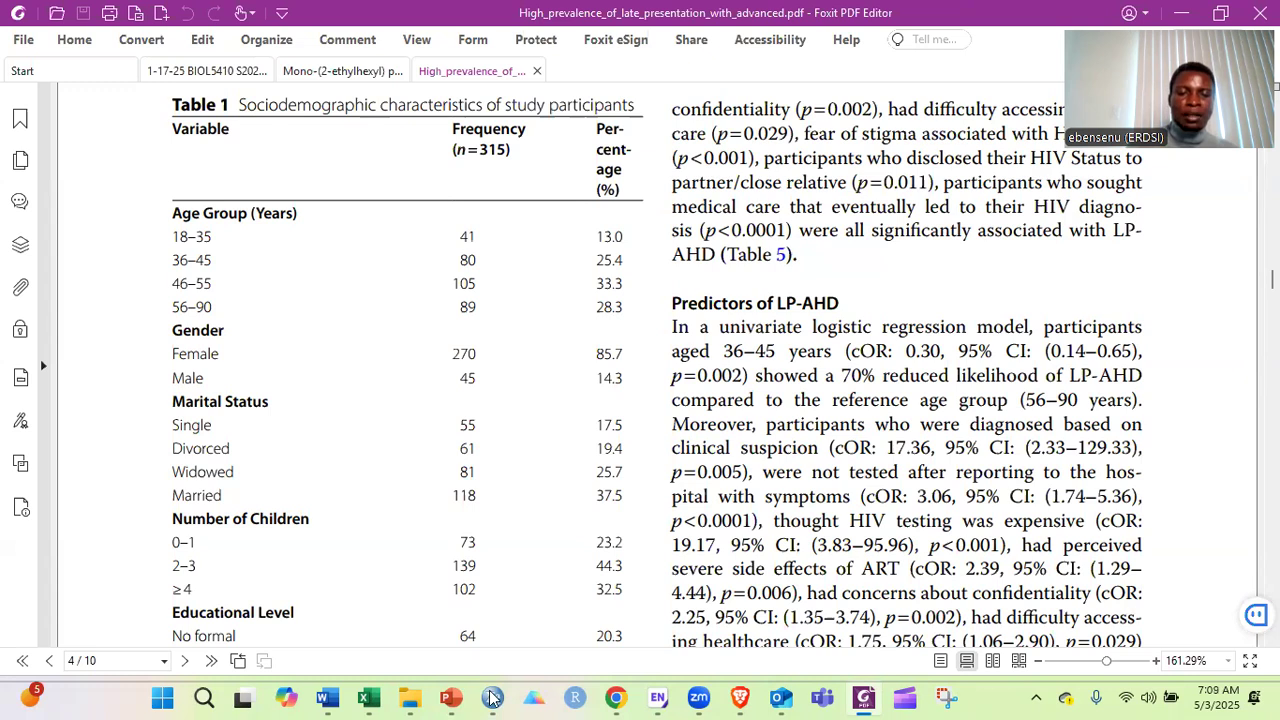
Return to the LPAHD data set in SPSS and review the available analysis procedures and data transformation commands.
click(491, 697)
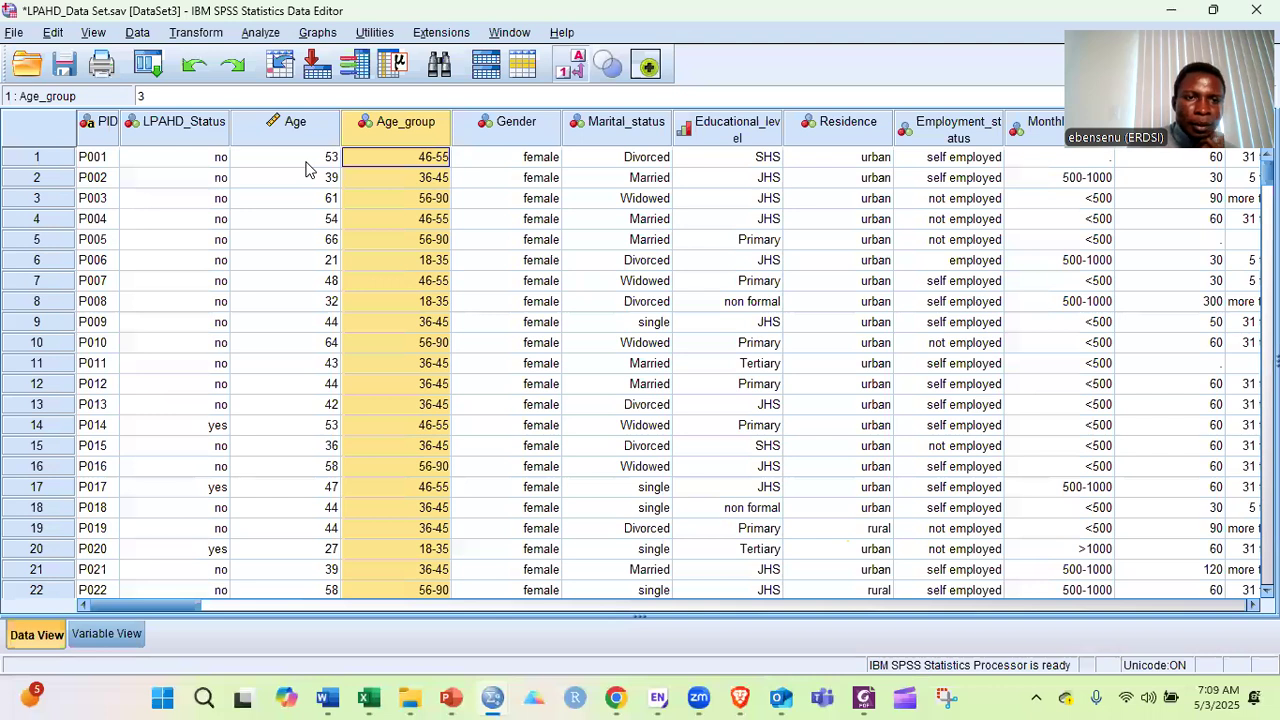
click(261, 33)
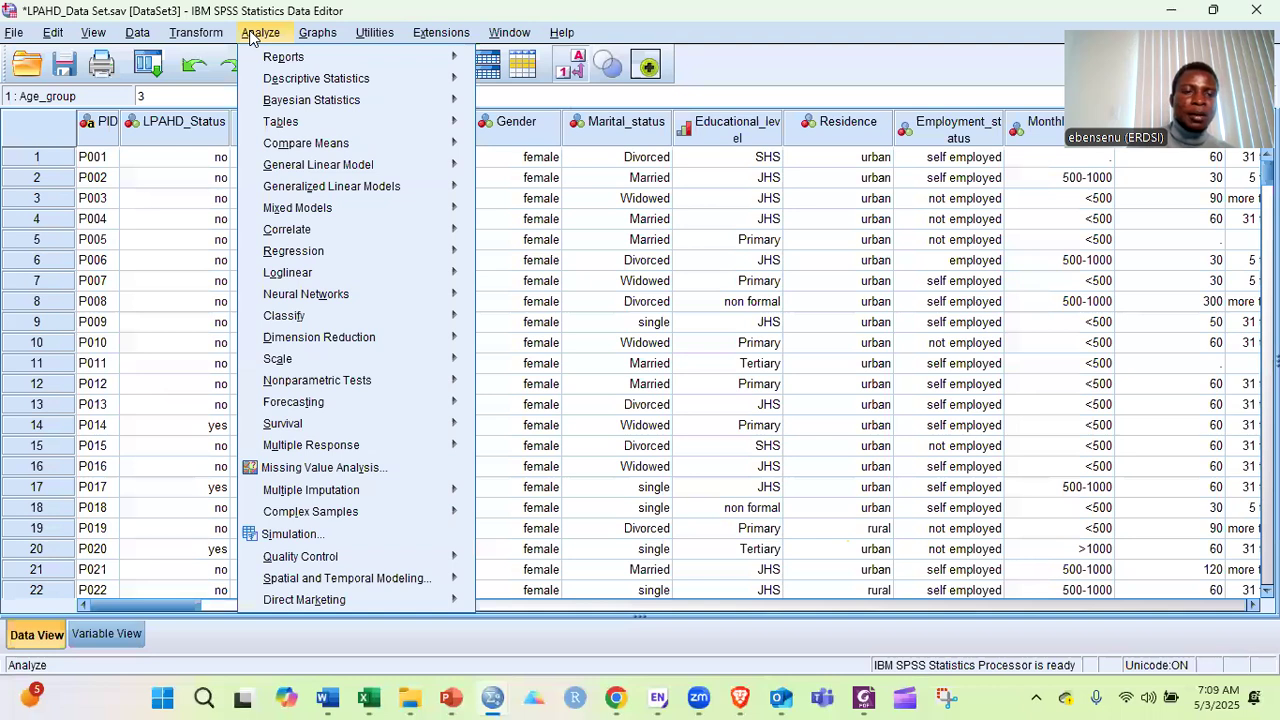
key(Left)
mouse_move(489, 699)
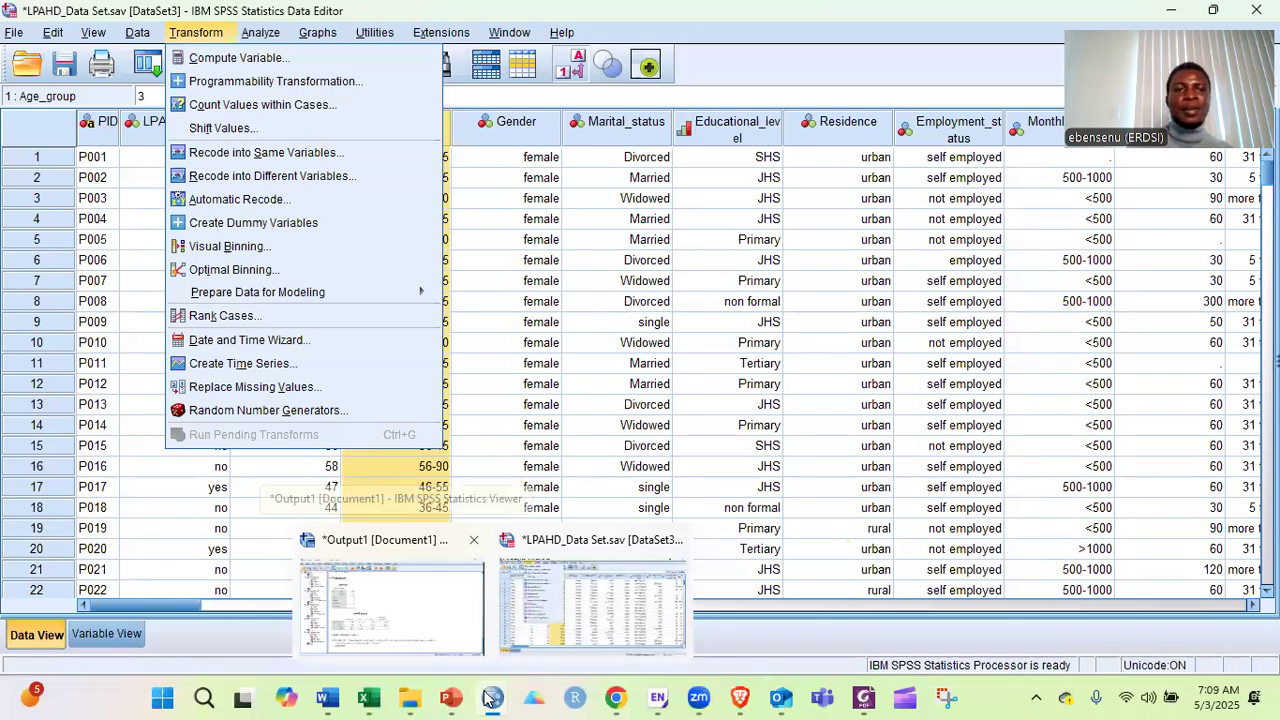
click(655, 13)
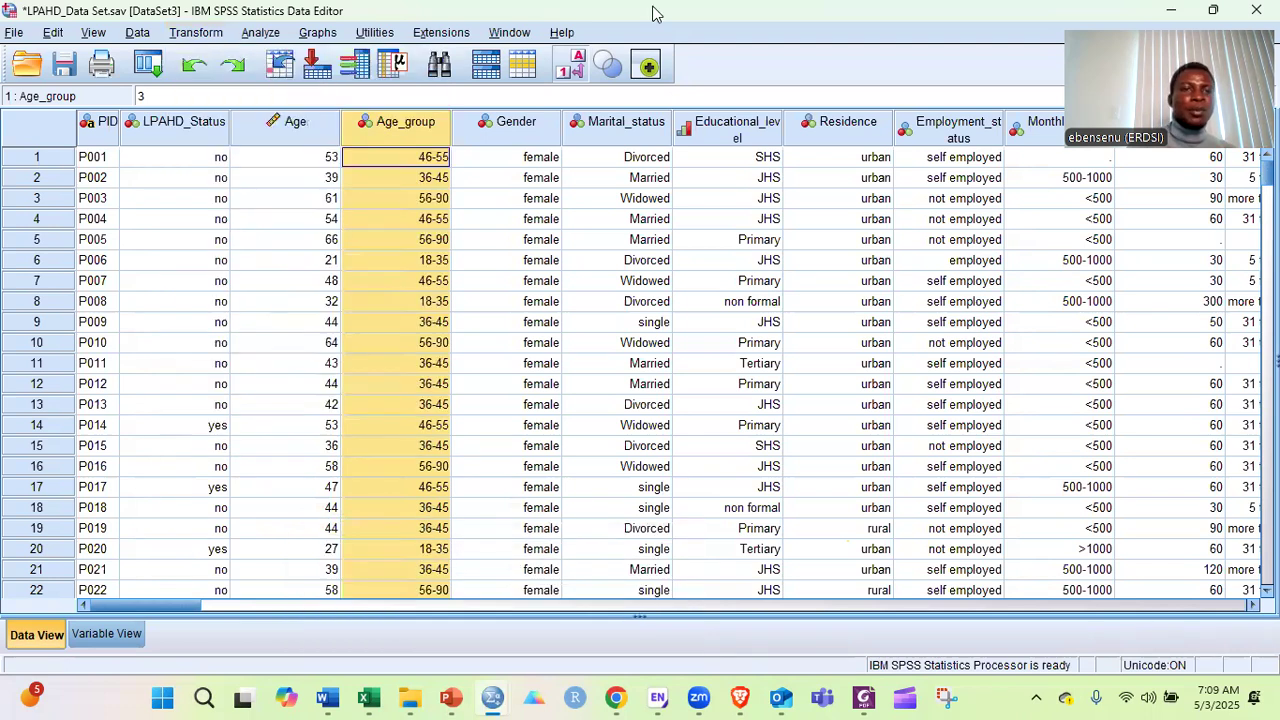
click(266, 34)
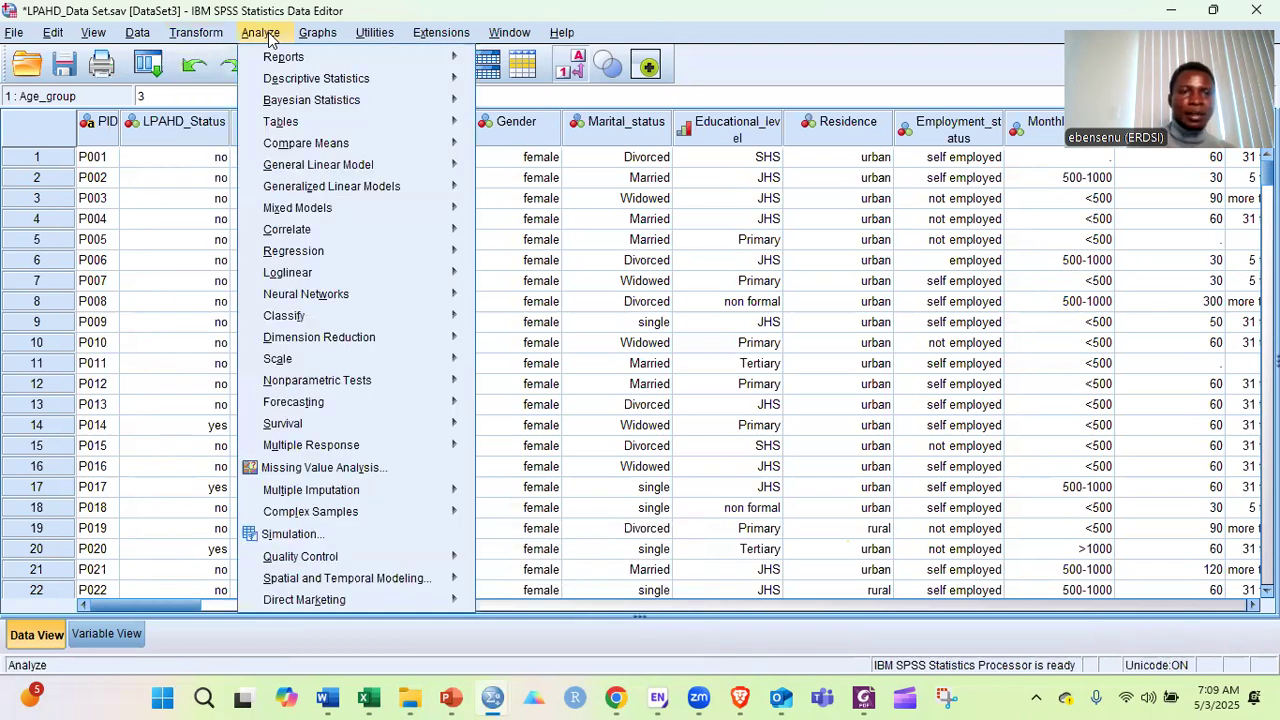
click(195, 36)
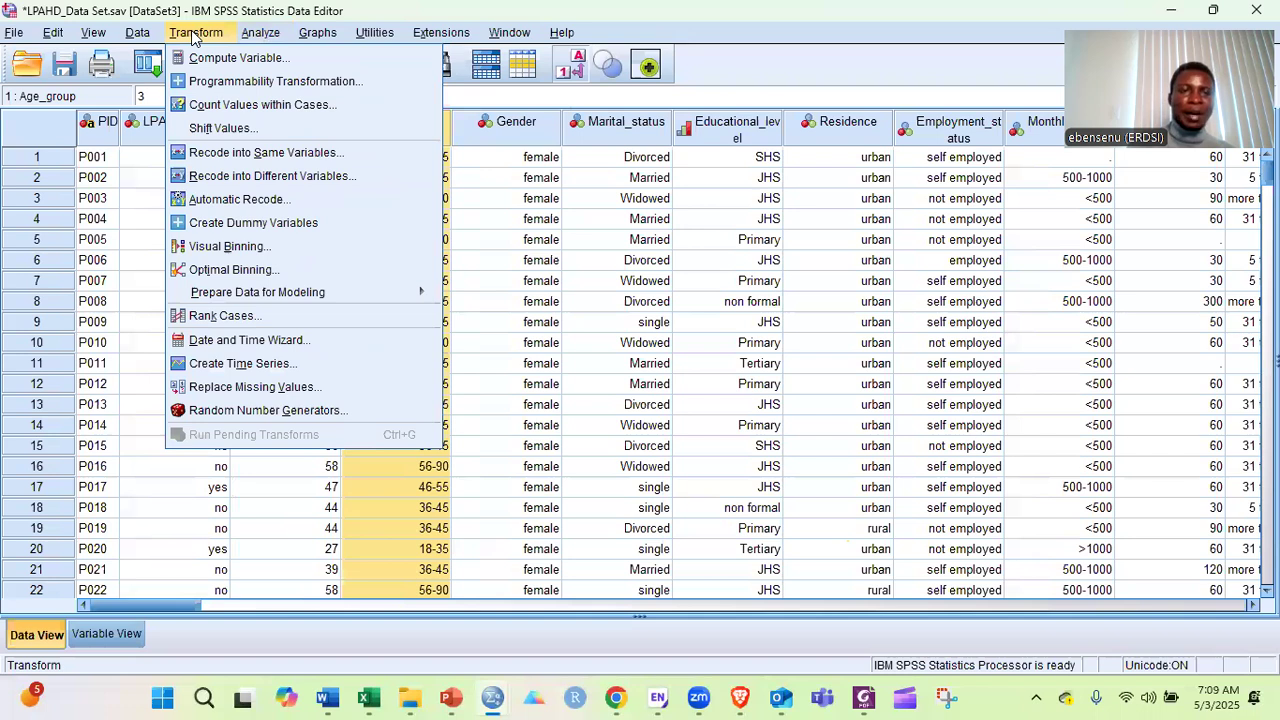
mouse_move(137, 34)
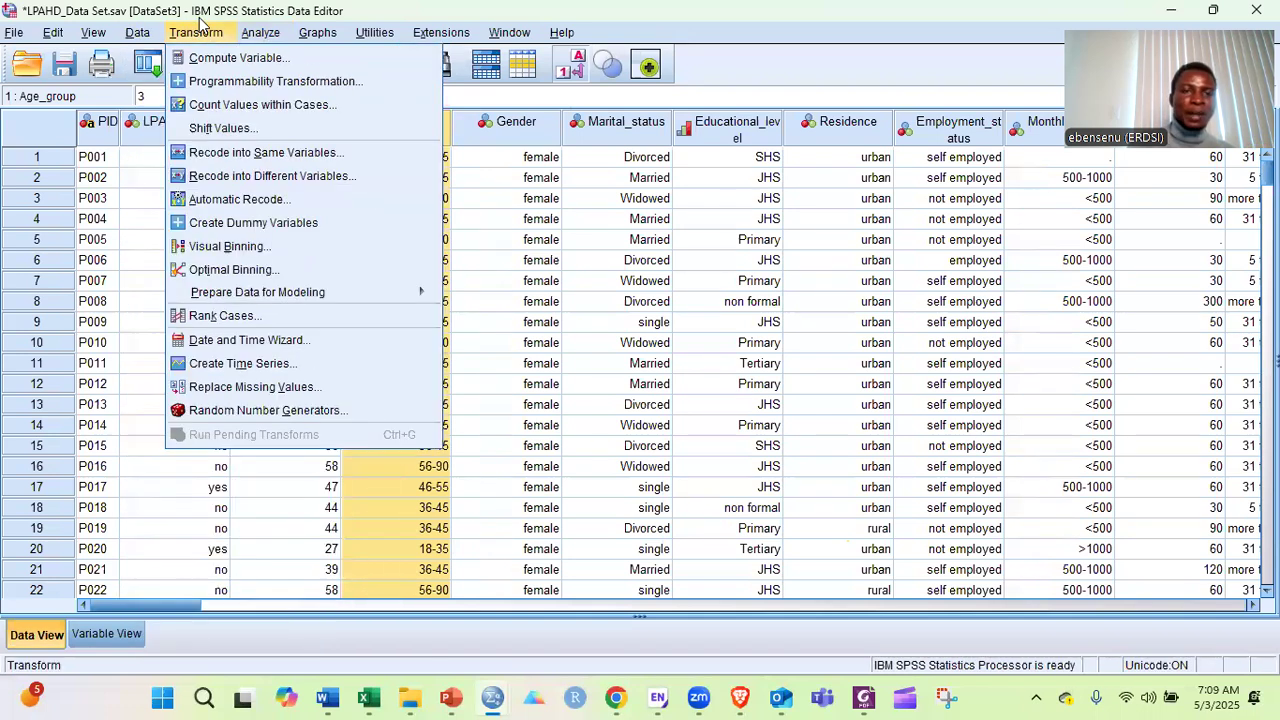
mouse_move(263, 36)
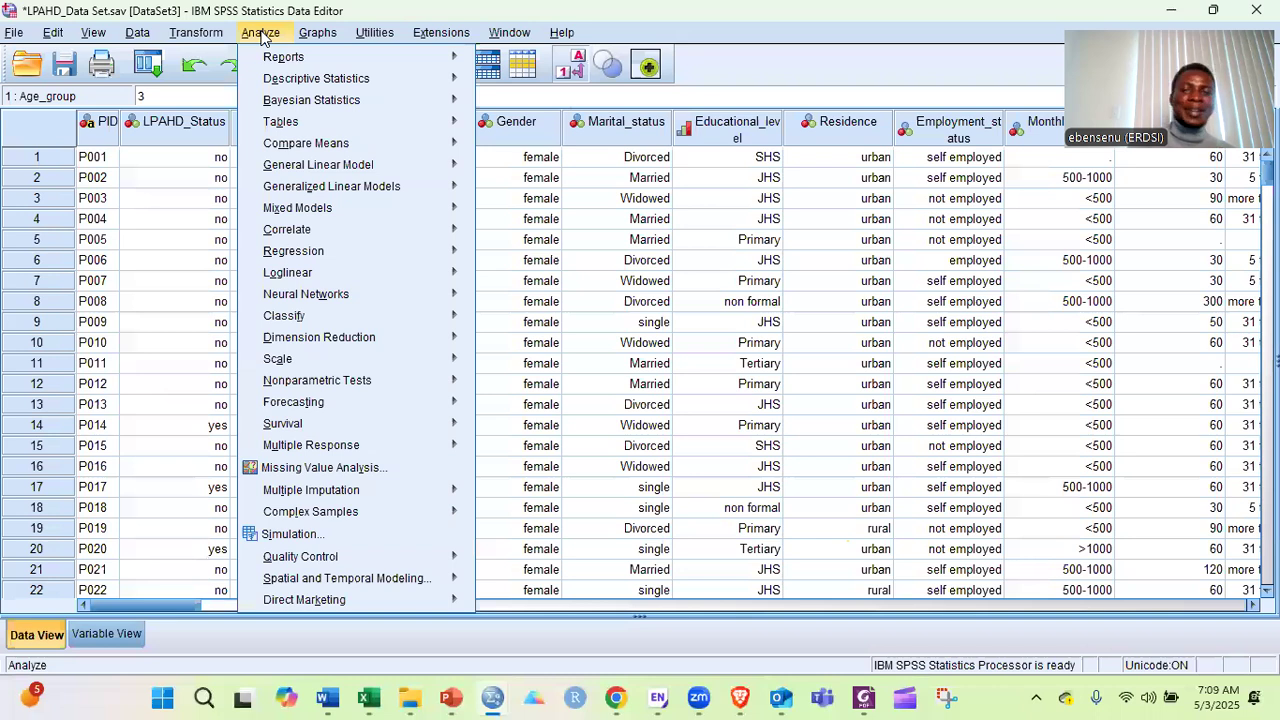
click(757, 33)
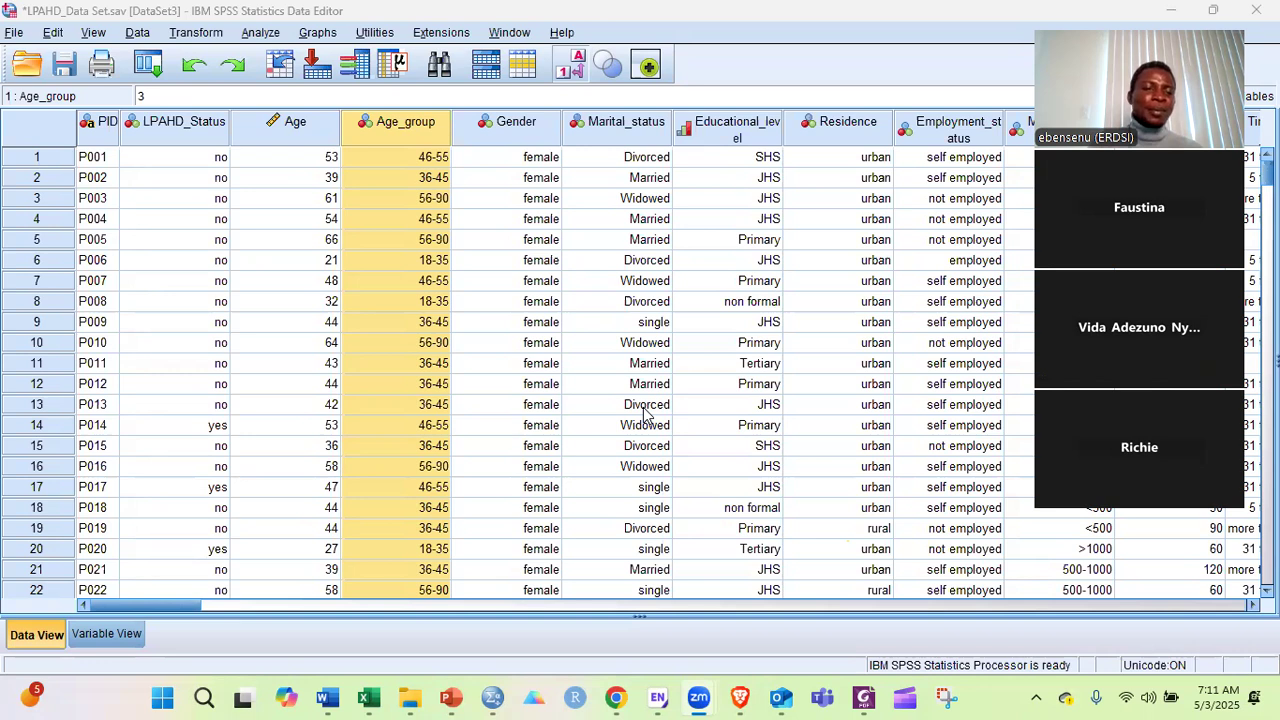
Look through the data columns from Educational_level to Type_of_HIV, and return to the first columns.
mouse_move(208, 610)
mouse_down()
mouse_move(230, 609)
mouse_move(167, 606)
mouse_move(224, 612)
mouse_up()
click(224, 609)
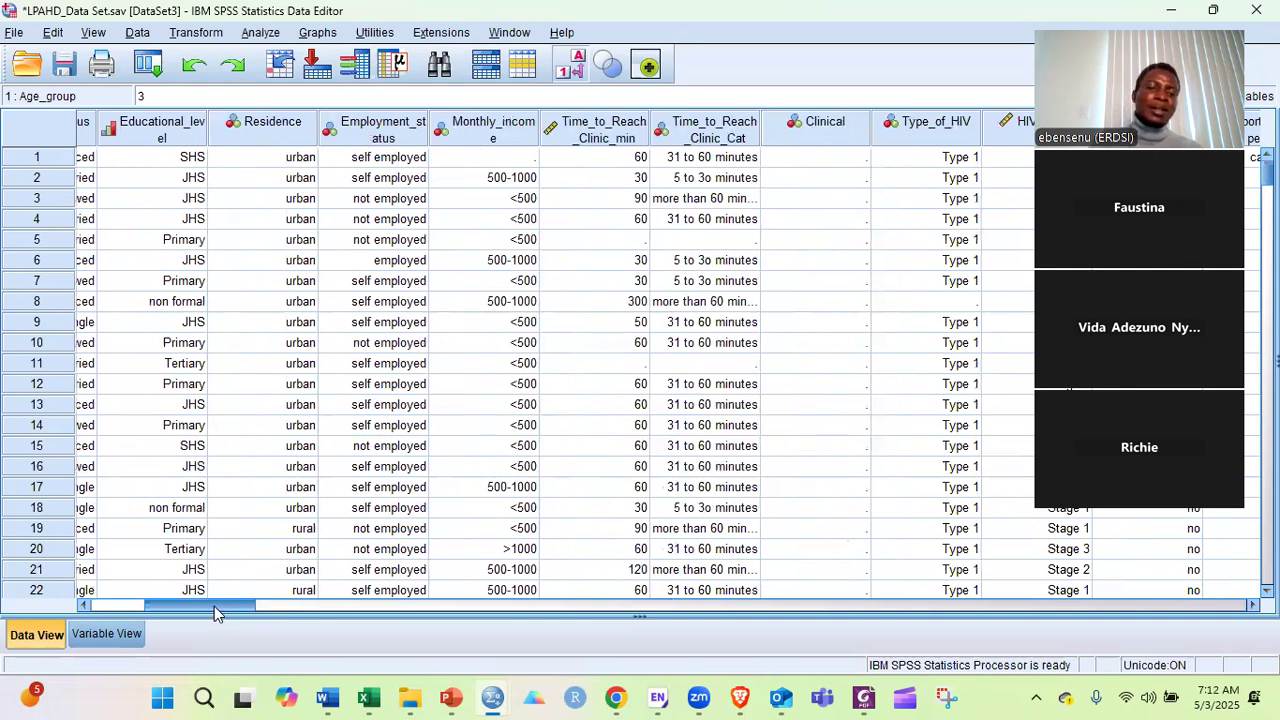
scroll(169, 609, left, 3)
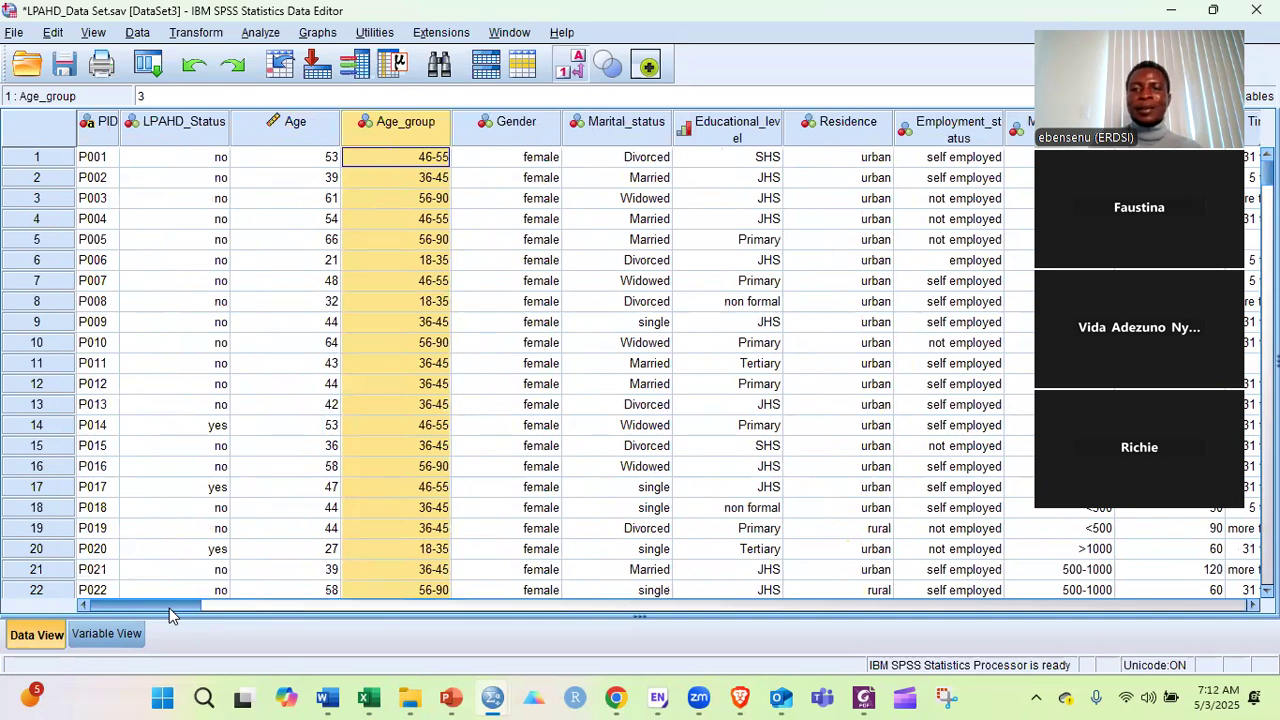
drag(165, 607, 214, 607)
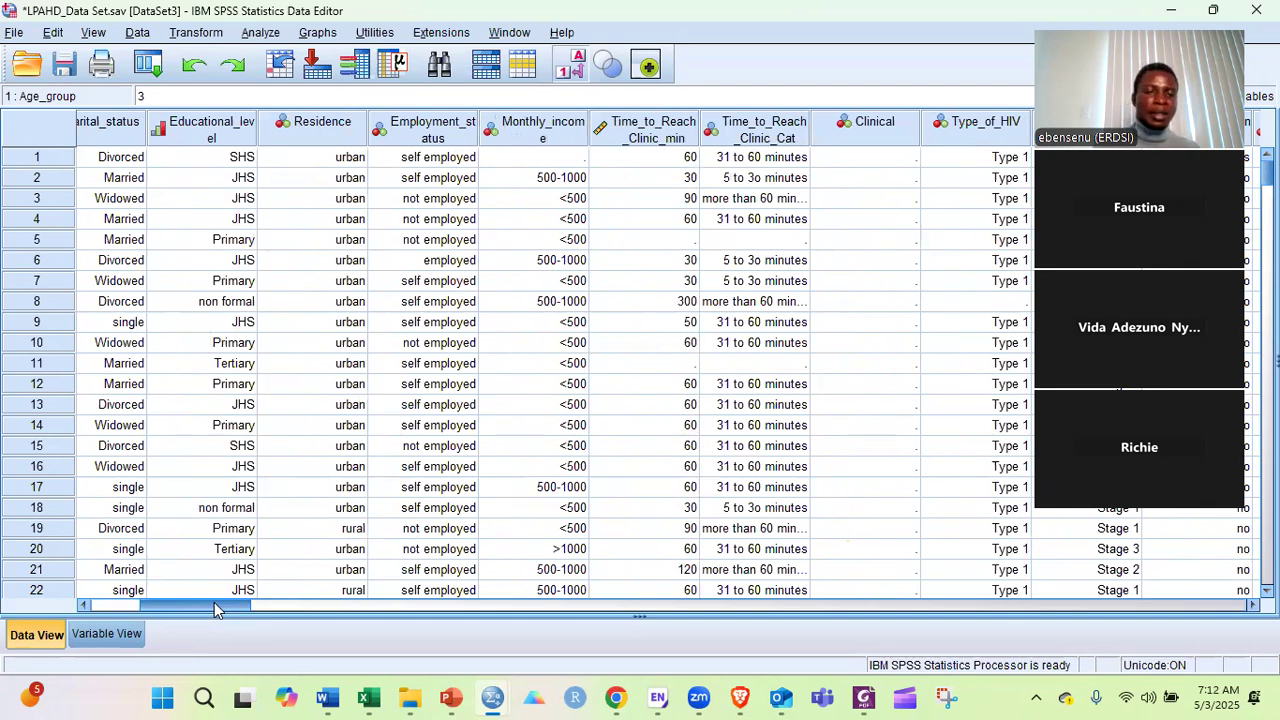
click(88, 607)
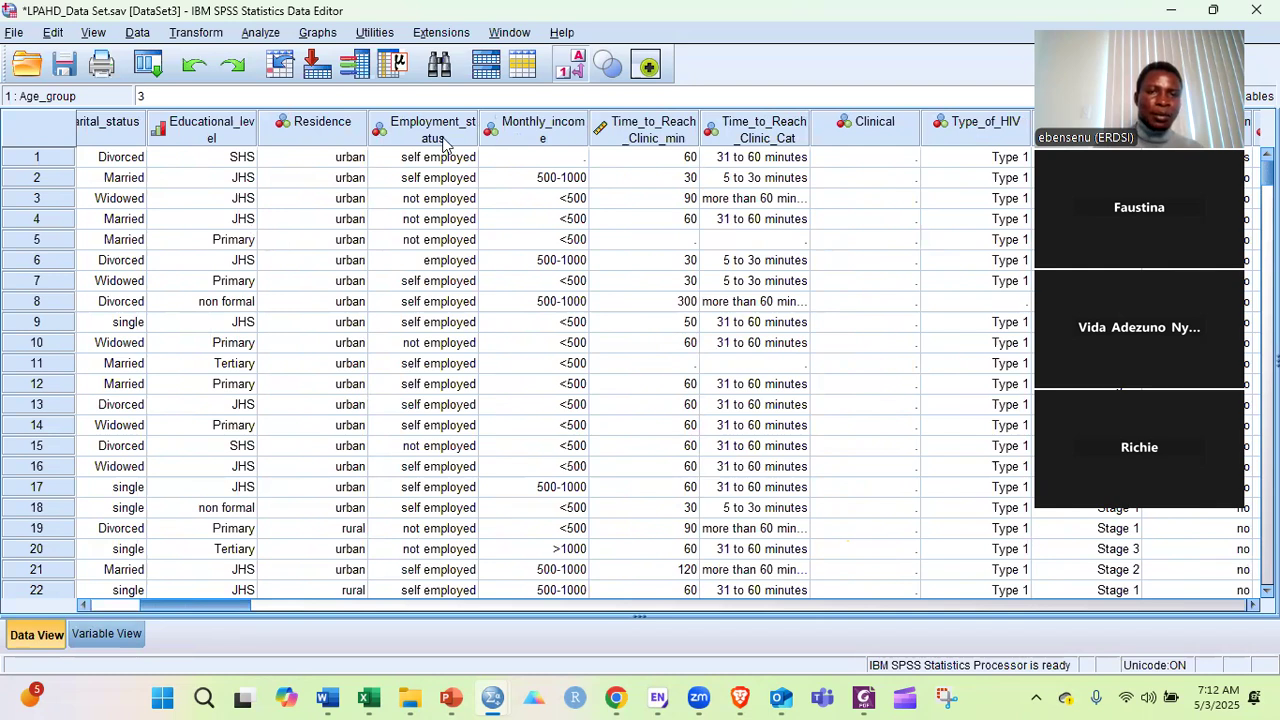
Toggle the value labels on and off for the cases around P022 to P043, comparing numeric codes with category labels.
click(568, 72)
click(568, 70)
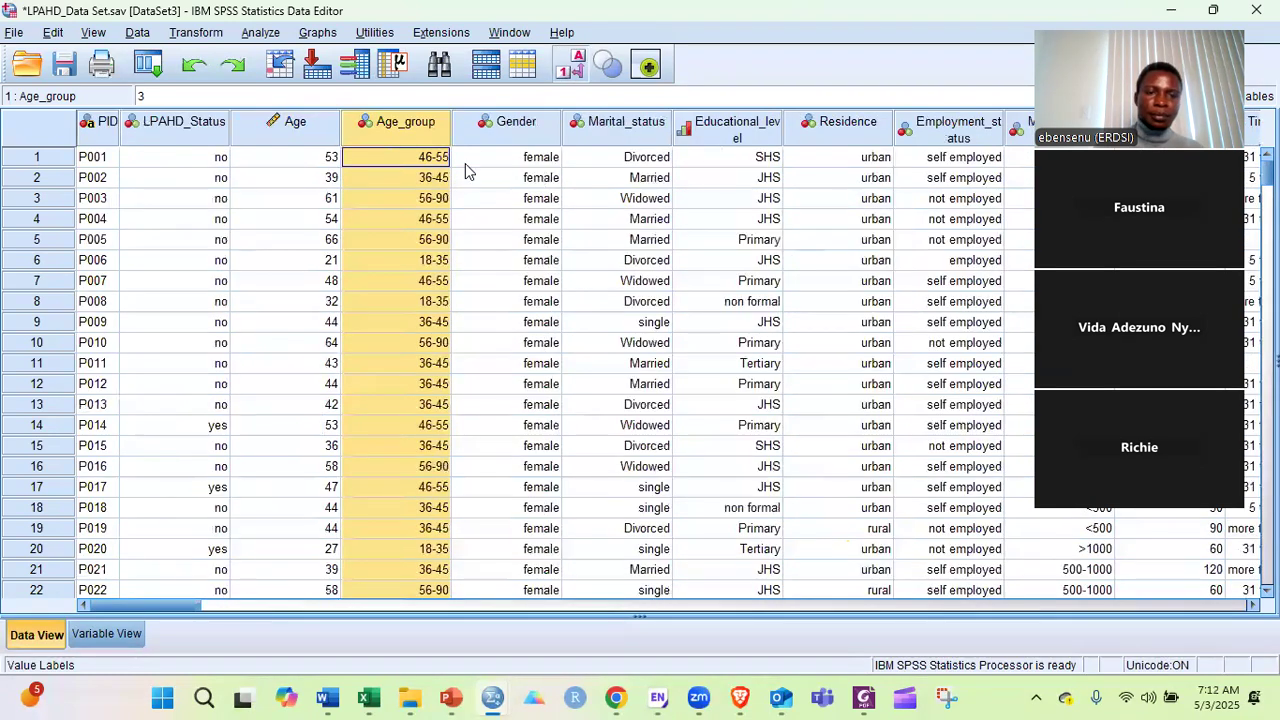
scroll(379, 404, down, 4)
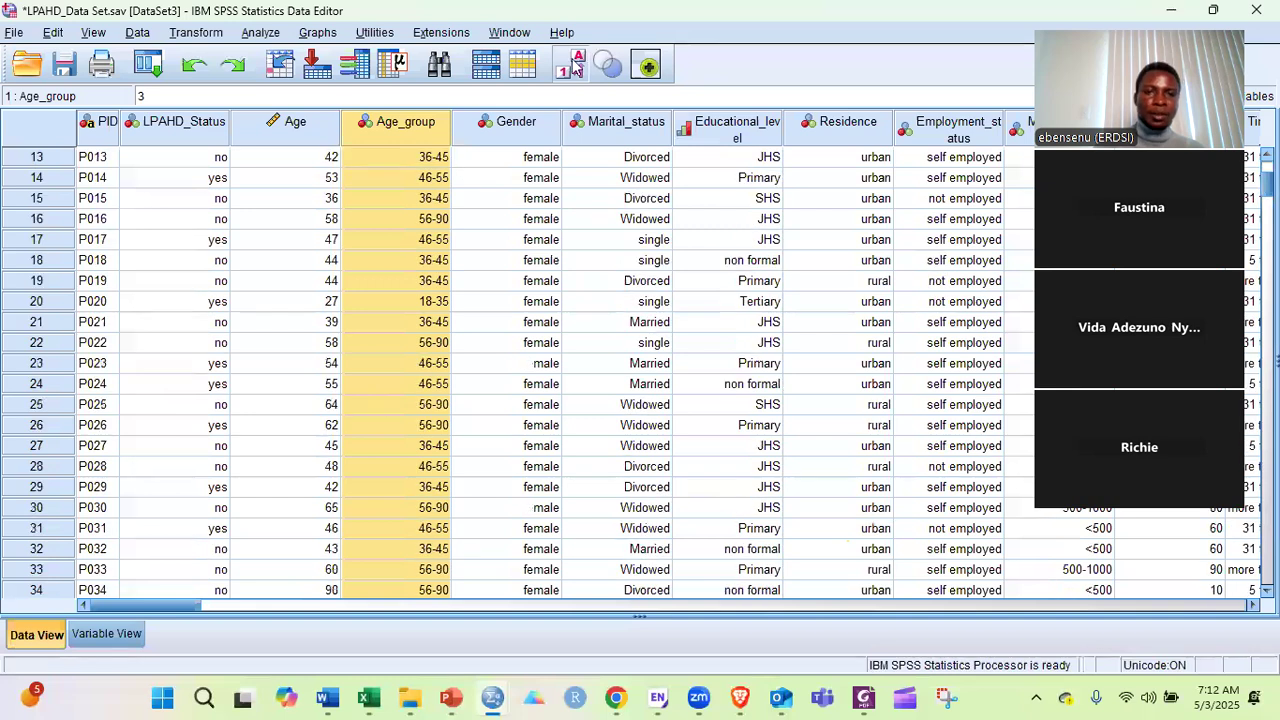
scroll(379, 404, down, 3)
click(574, 68)
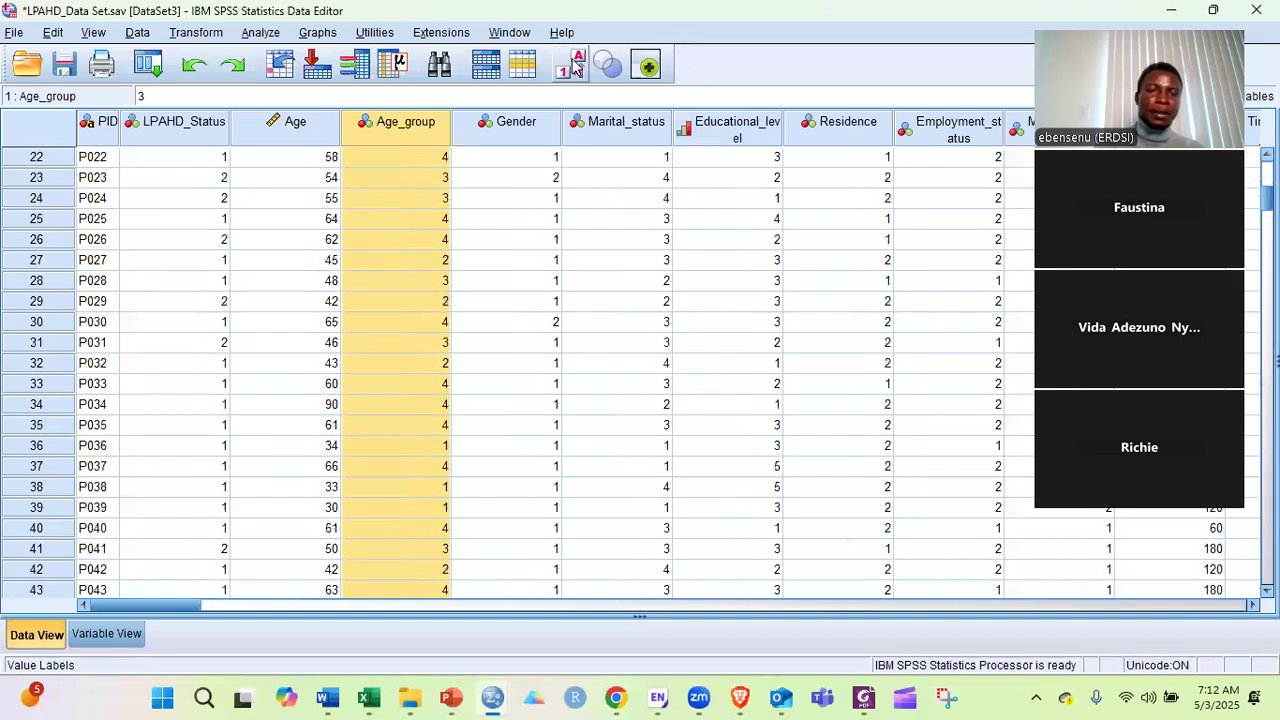
click(575, 68)
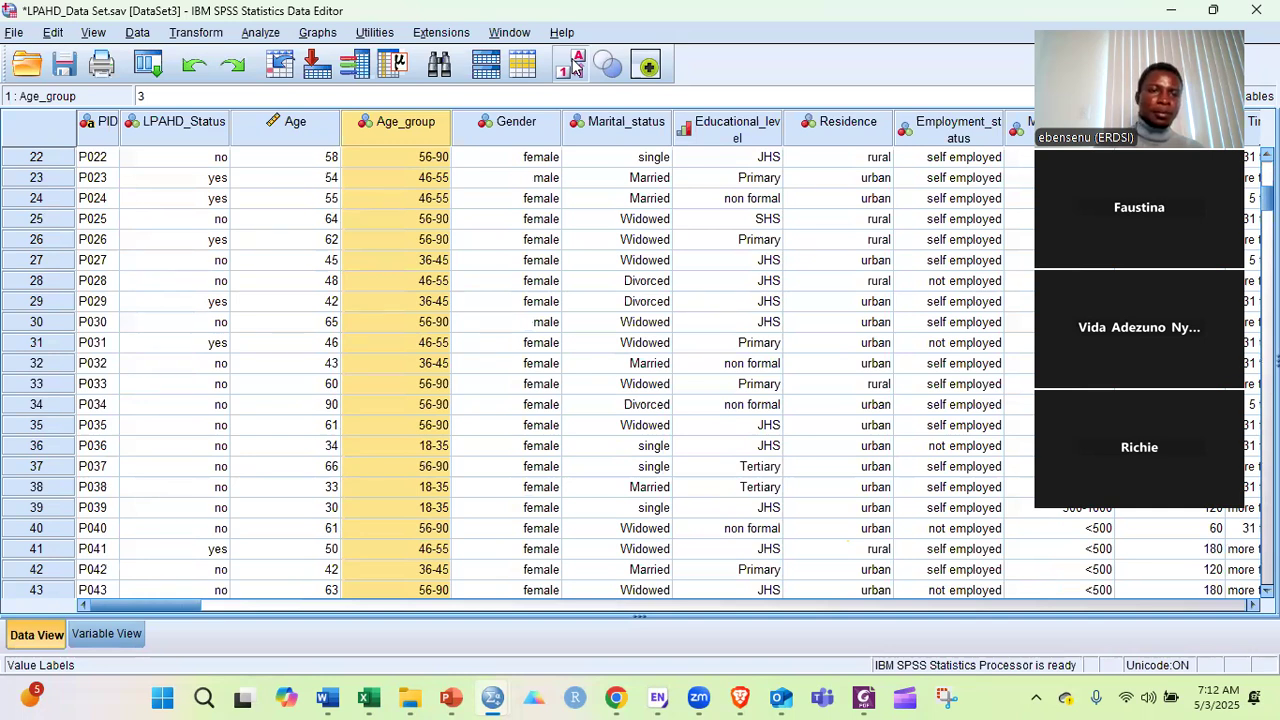
click(575, 68)
click(575, 68)
click(575, 68)
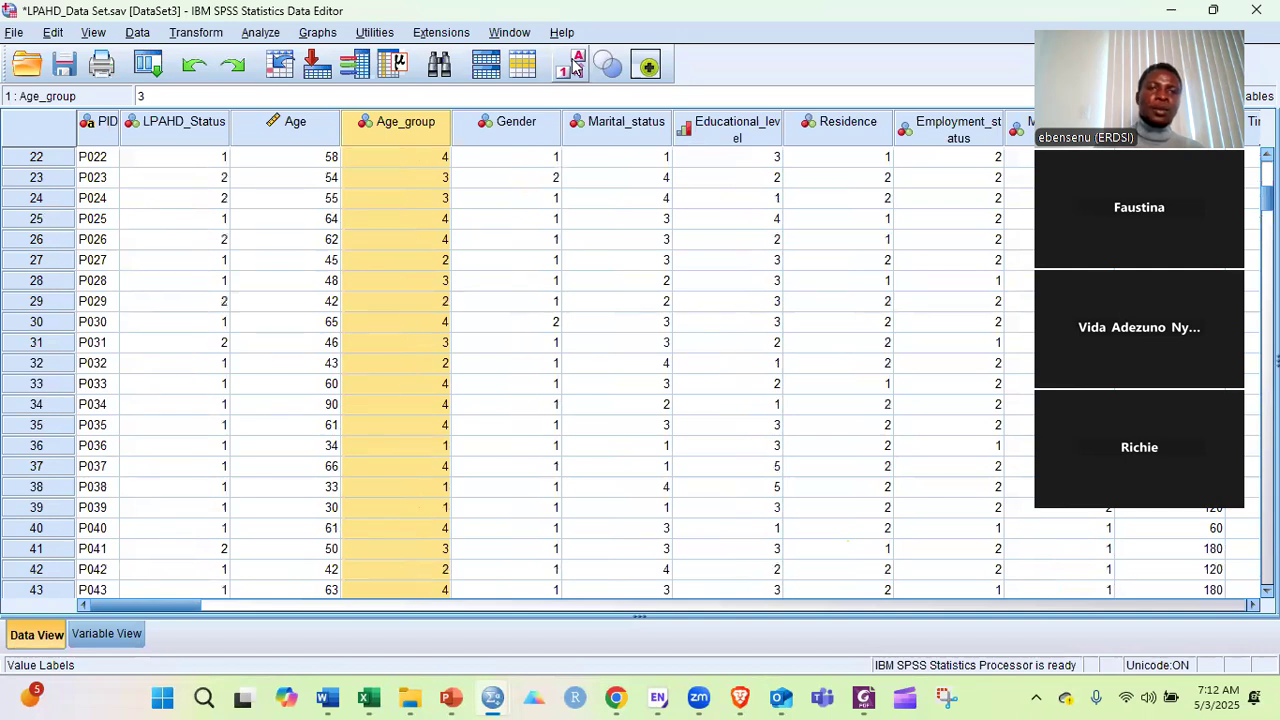
click(575, 68)
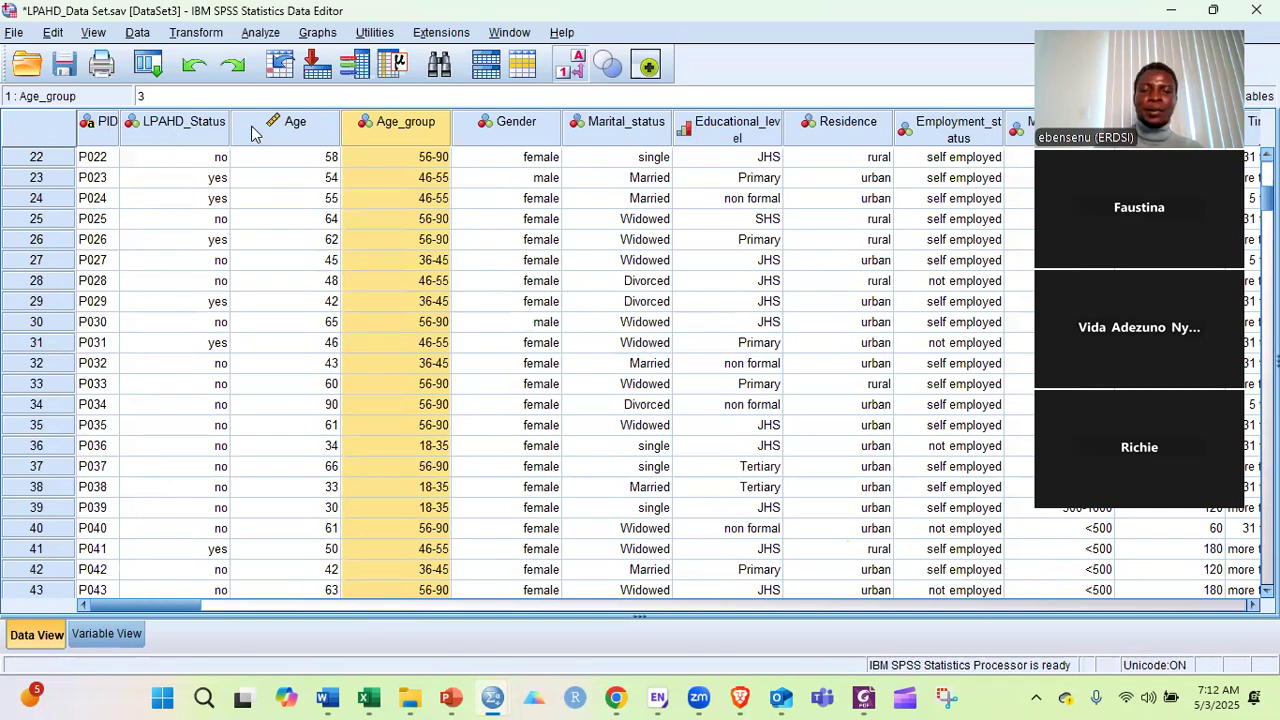
Examine the LPAHD_Status column and case P014, comparing its numeric code with its value label.
click(180, 124)
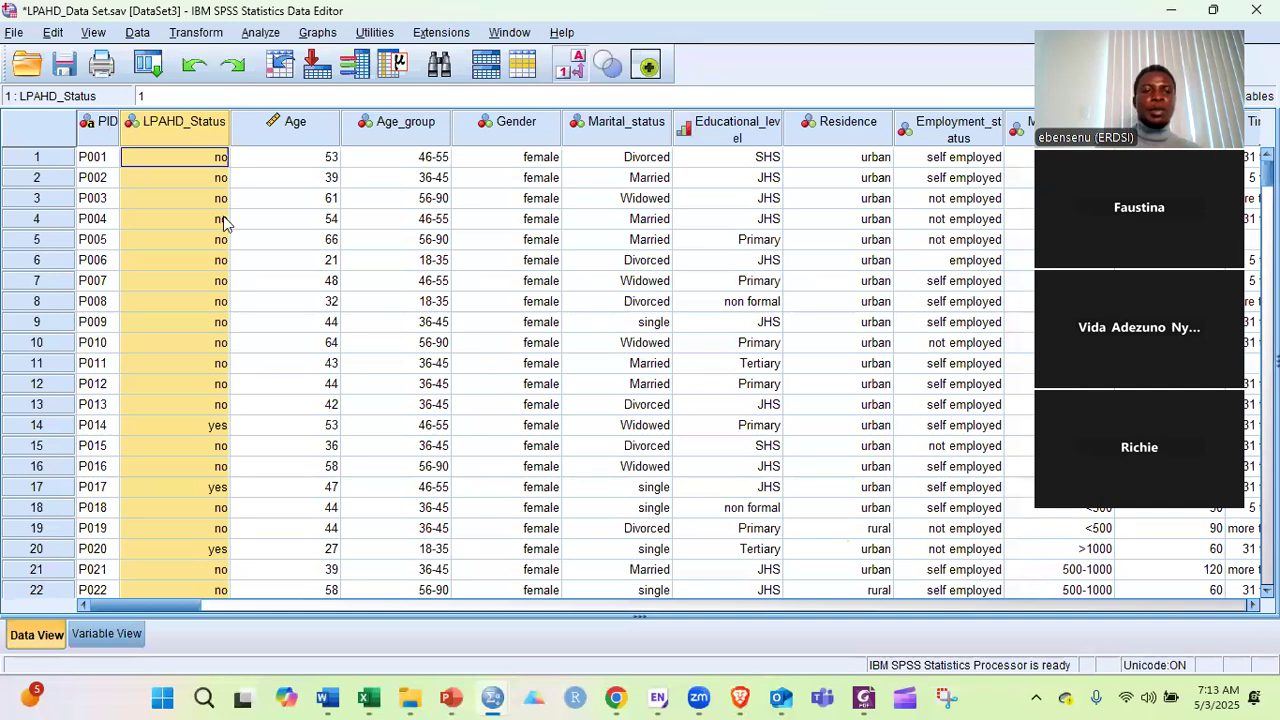
double_click(204, 420)
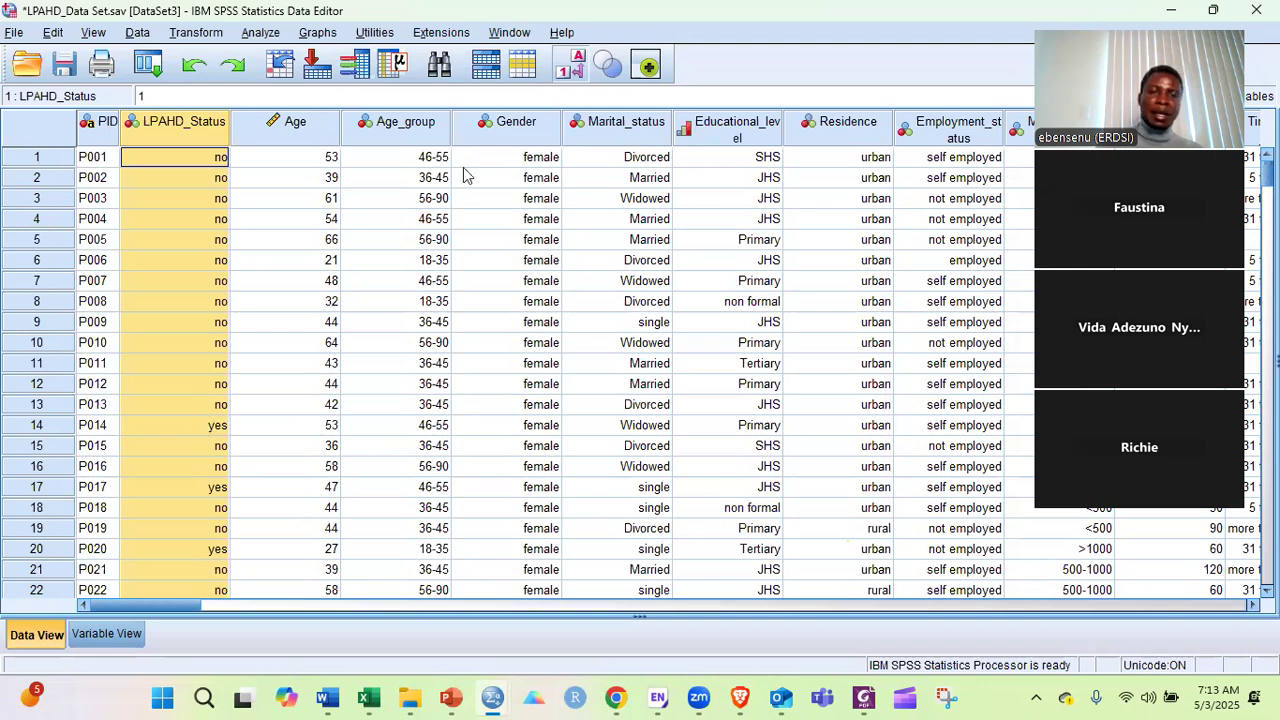
click(573, 72)
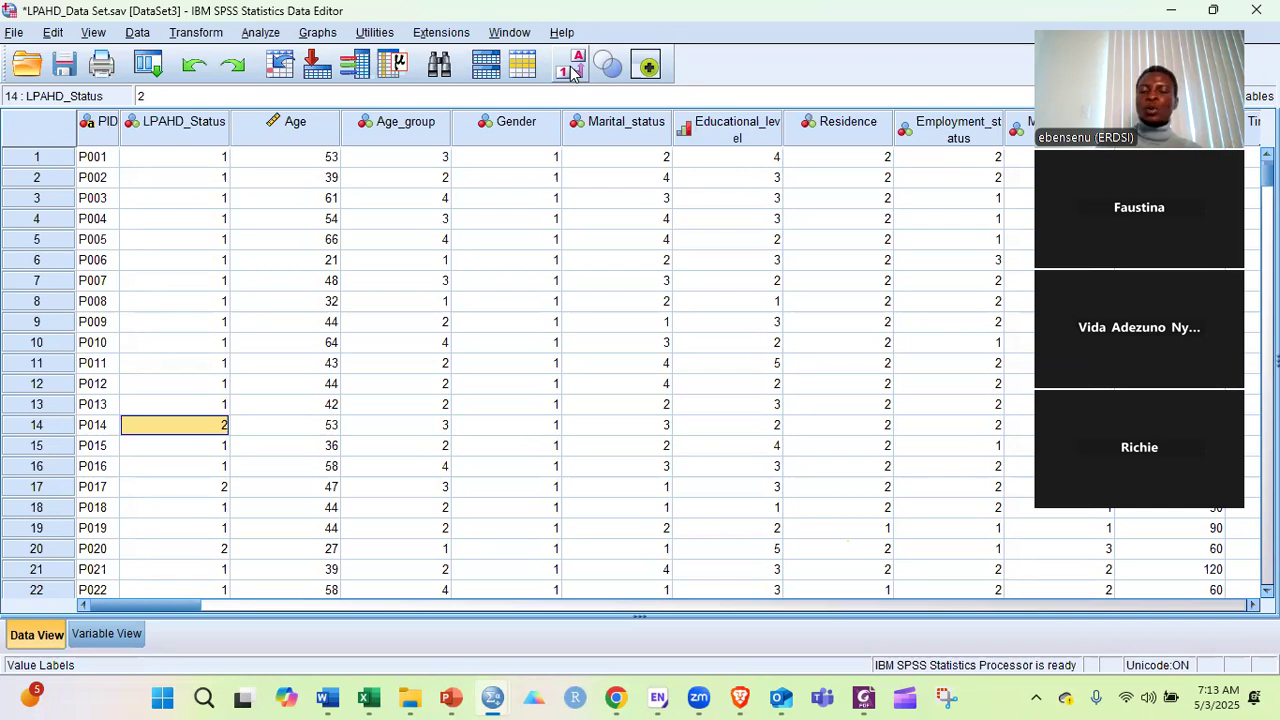
click(573, 73)
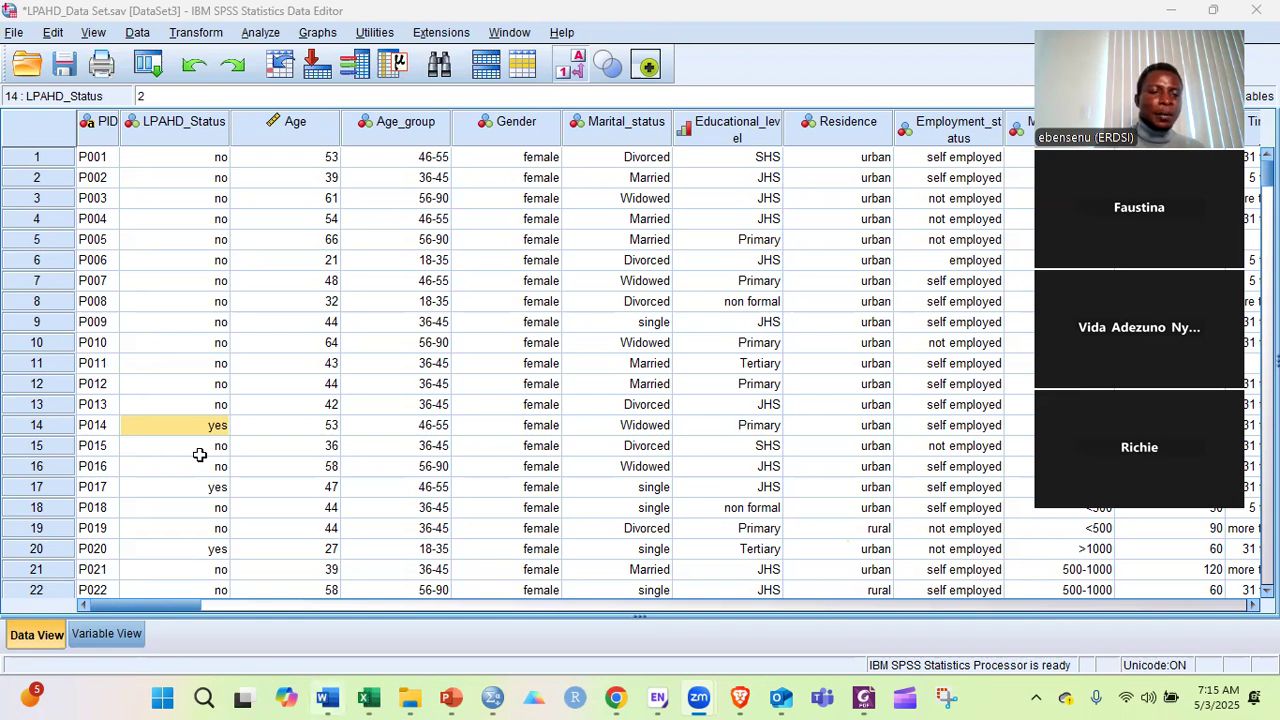
Switch to the LPAHD_Data Set workbook in Excel and compare the Raw_Data sheet with the Cleaned_Coded sheet.
key(alt+Tab)
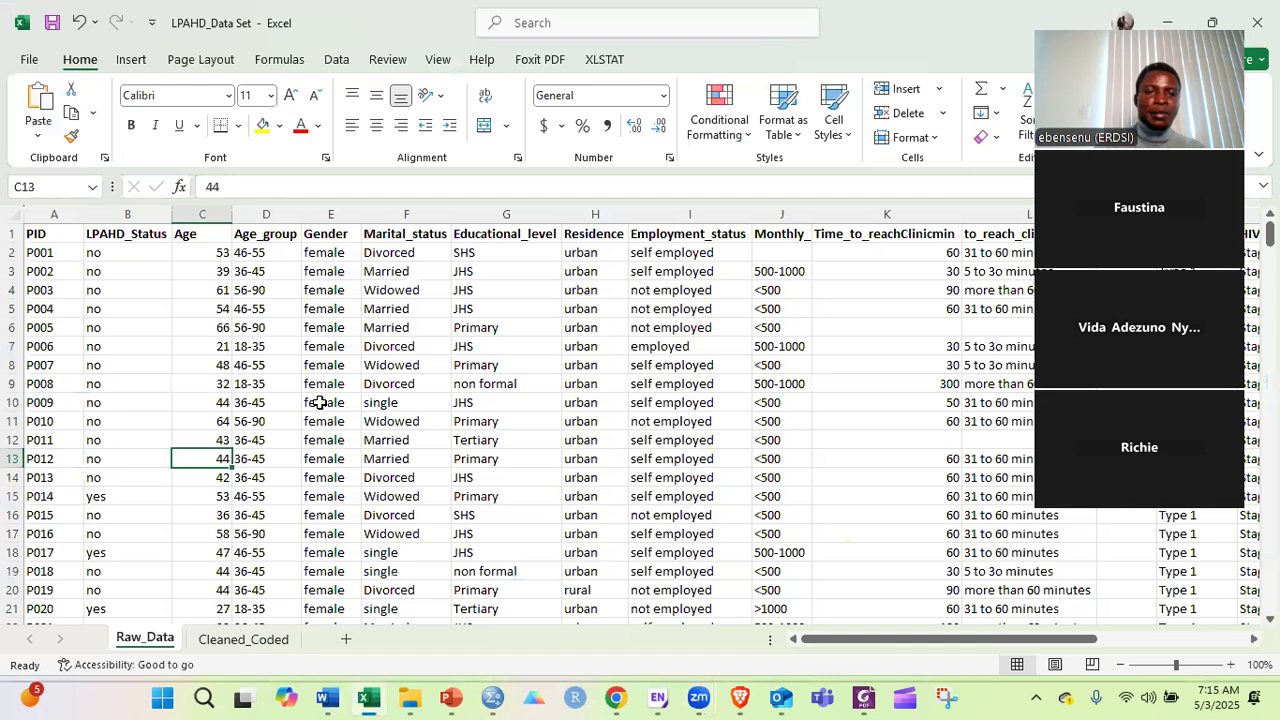
click(319, 402)
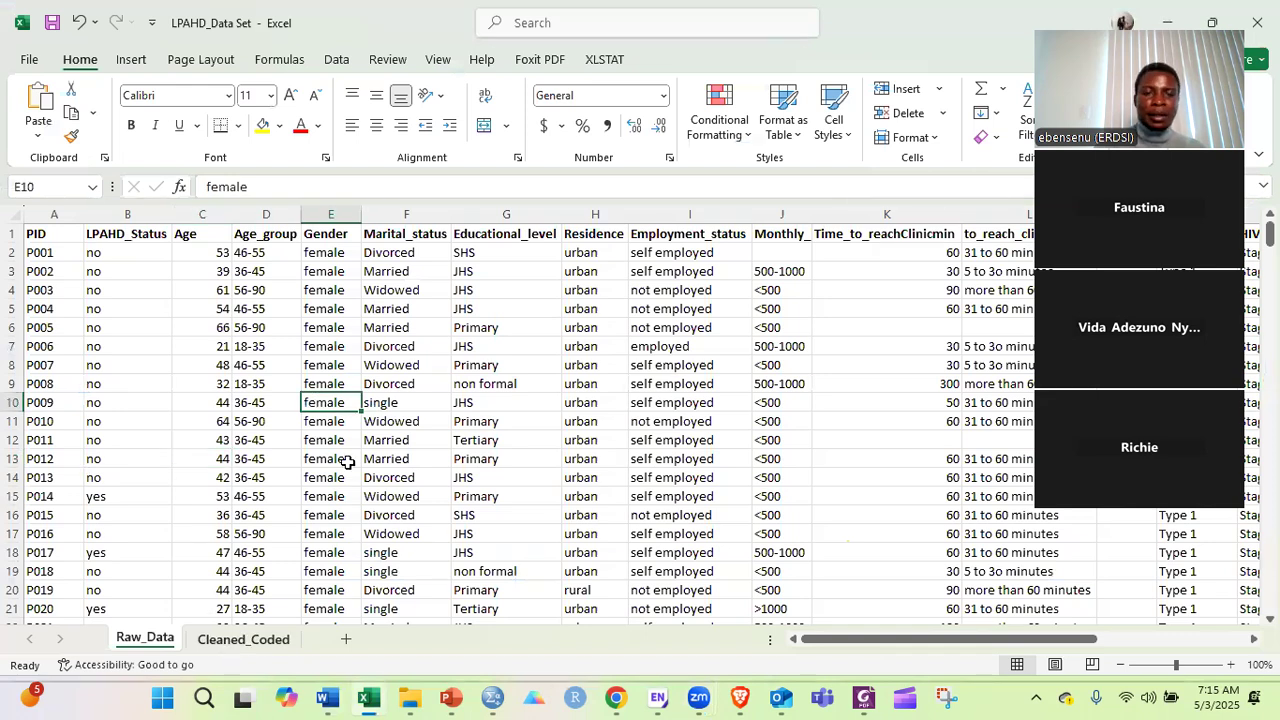
key(ctrl+Page_Down)
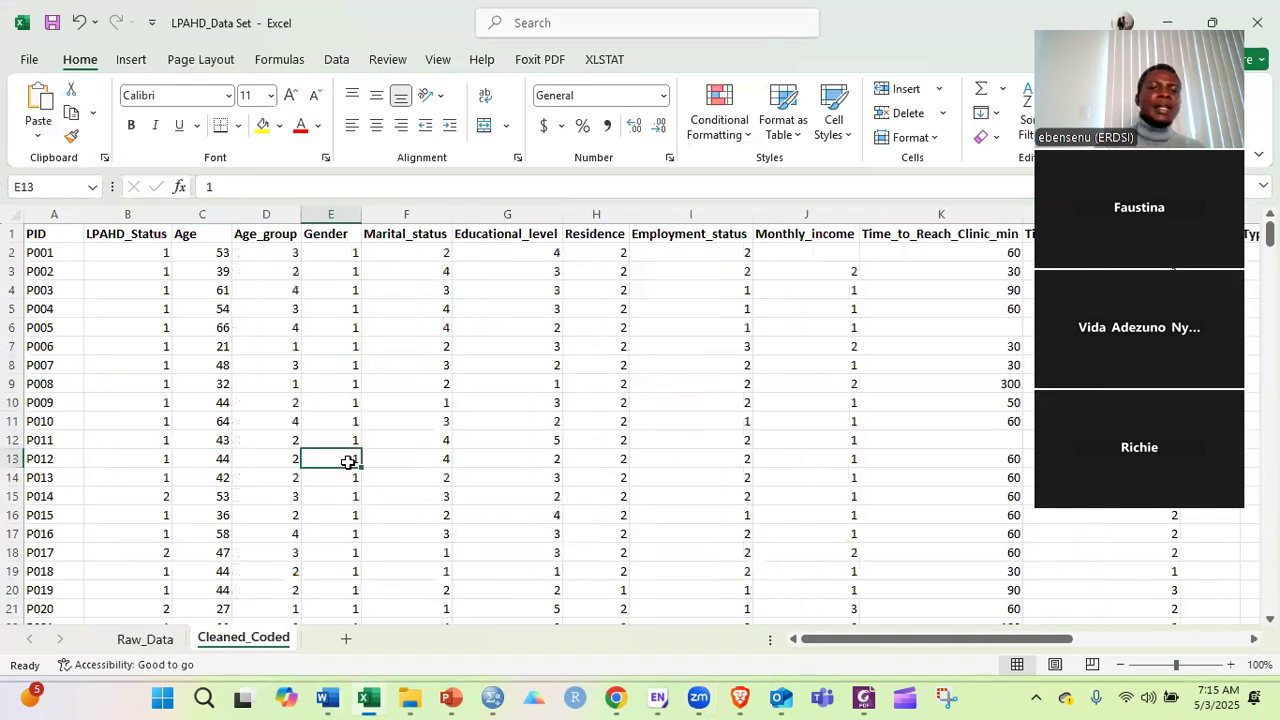
click(458, 398)
click(150, 645)
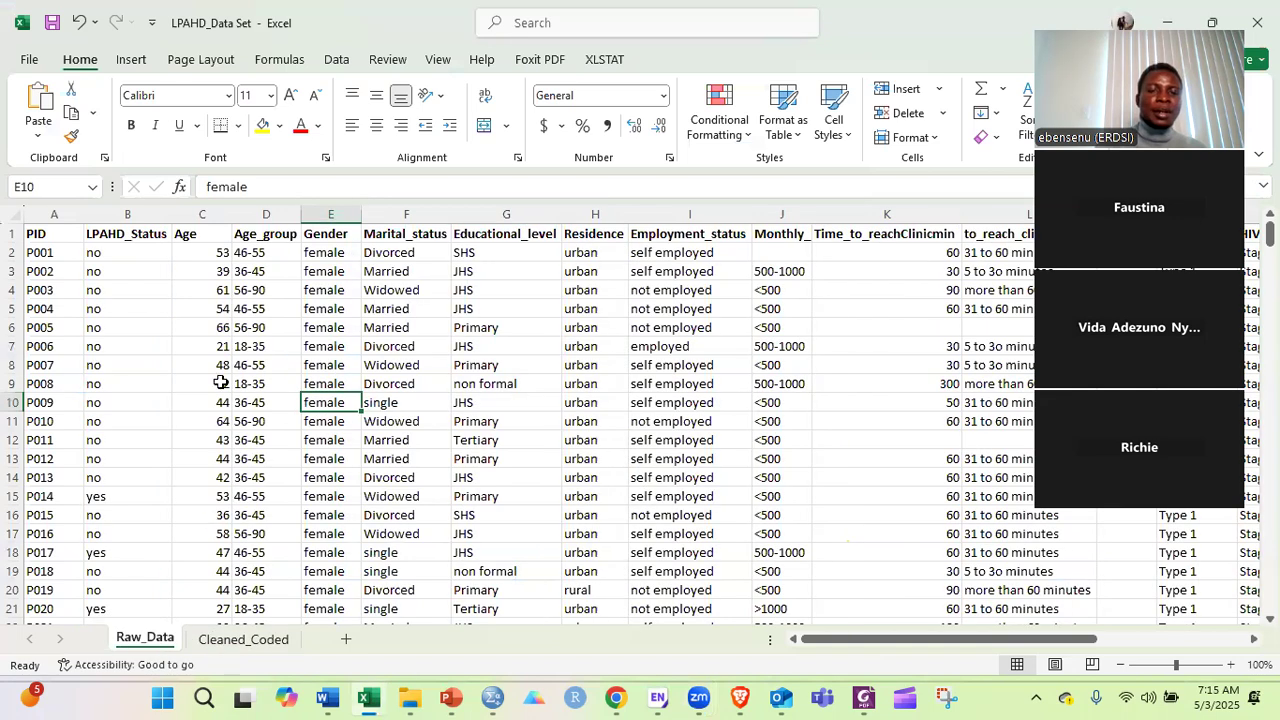
Compare the Marital_status and Gender columns between the Raw_Data text and the Cleaned_Coded numeric codes.
key(ctrl+Page_Down)
click(400, 365)
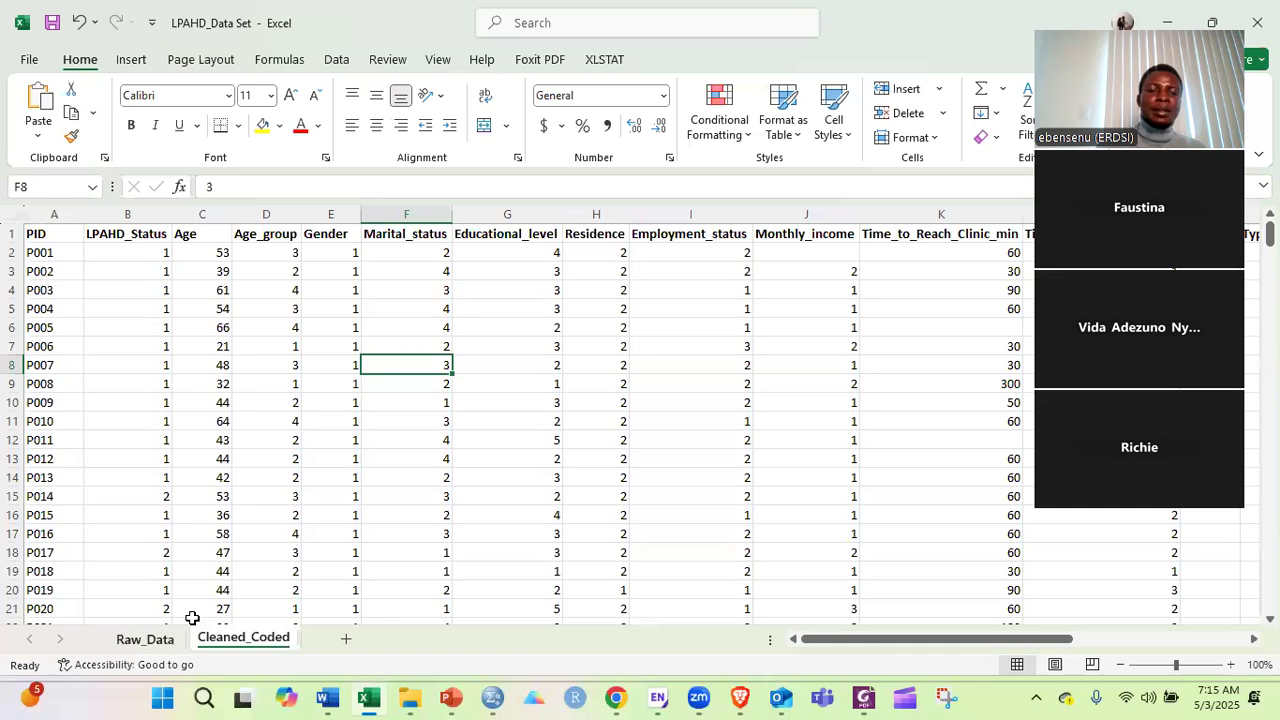
key(ctrl+Page_Up)
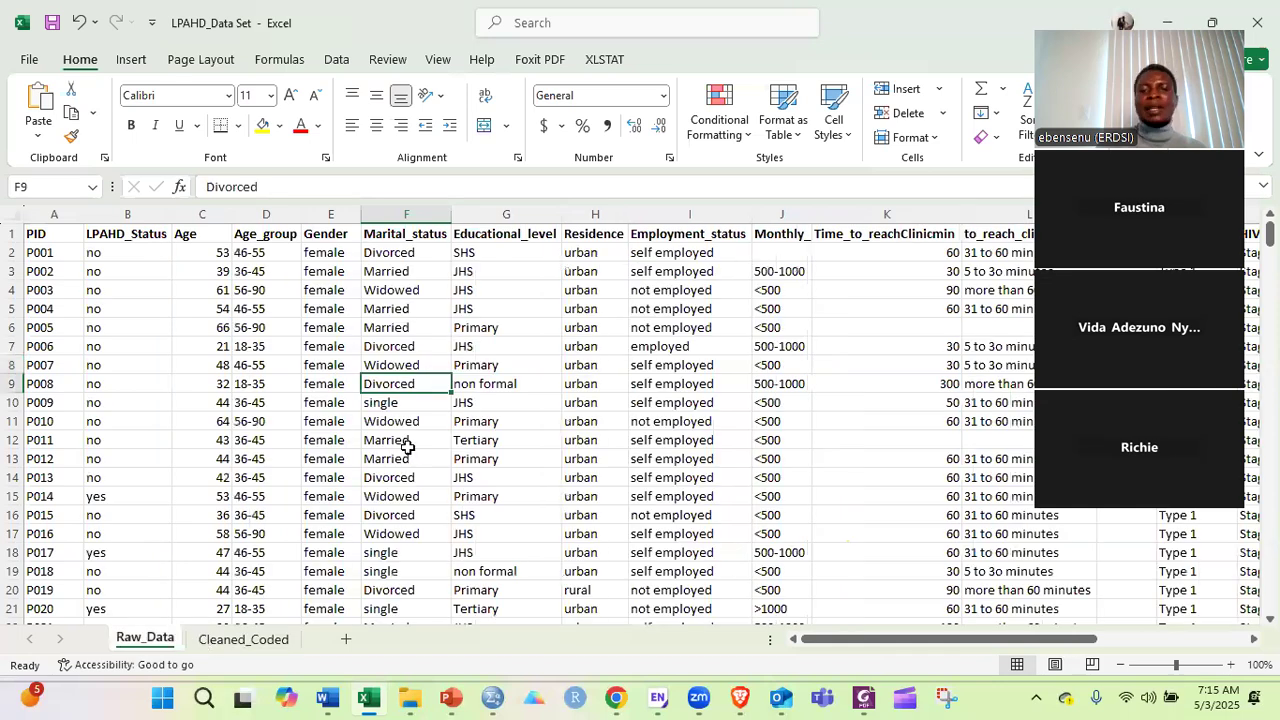
key(ctrl+Page_Down)
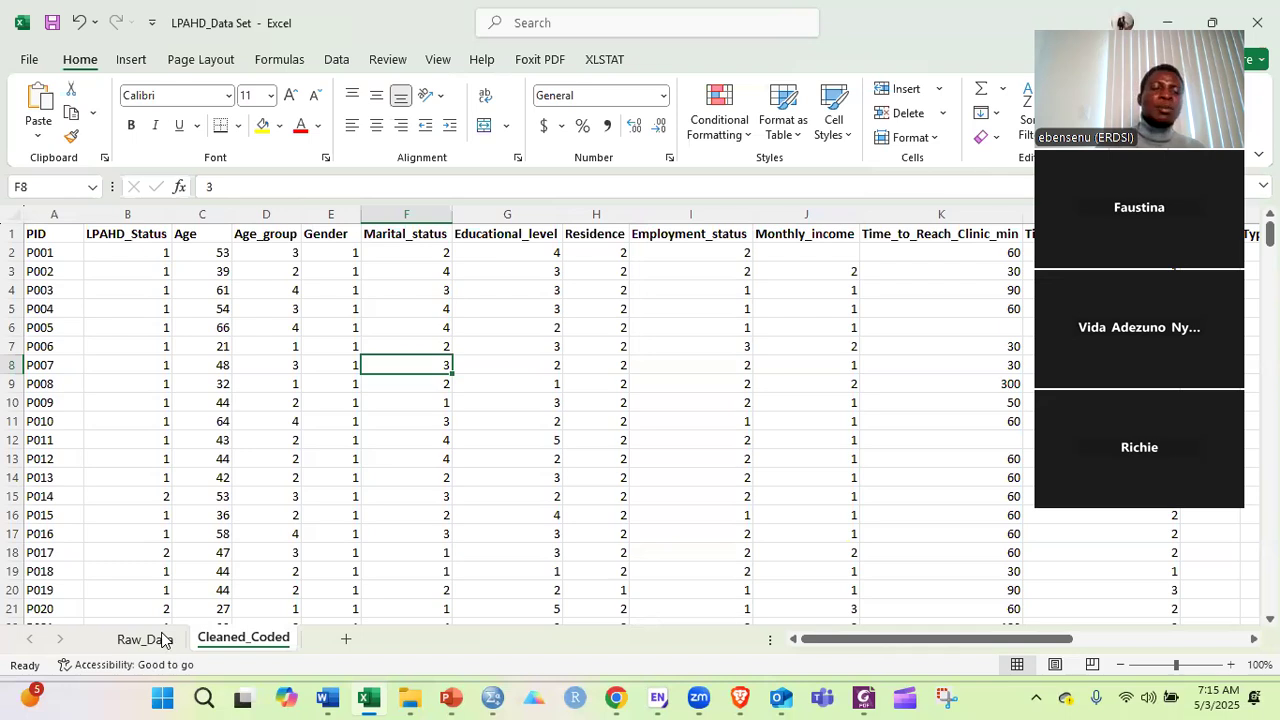
key(ctrl+Page_Up)
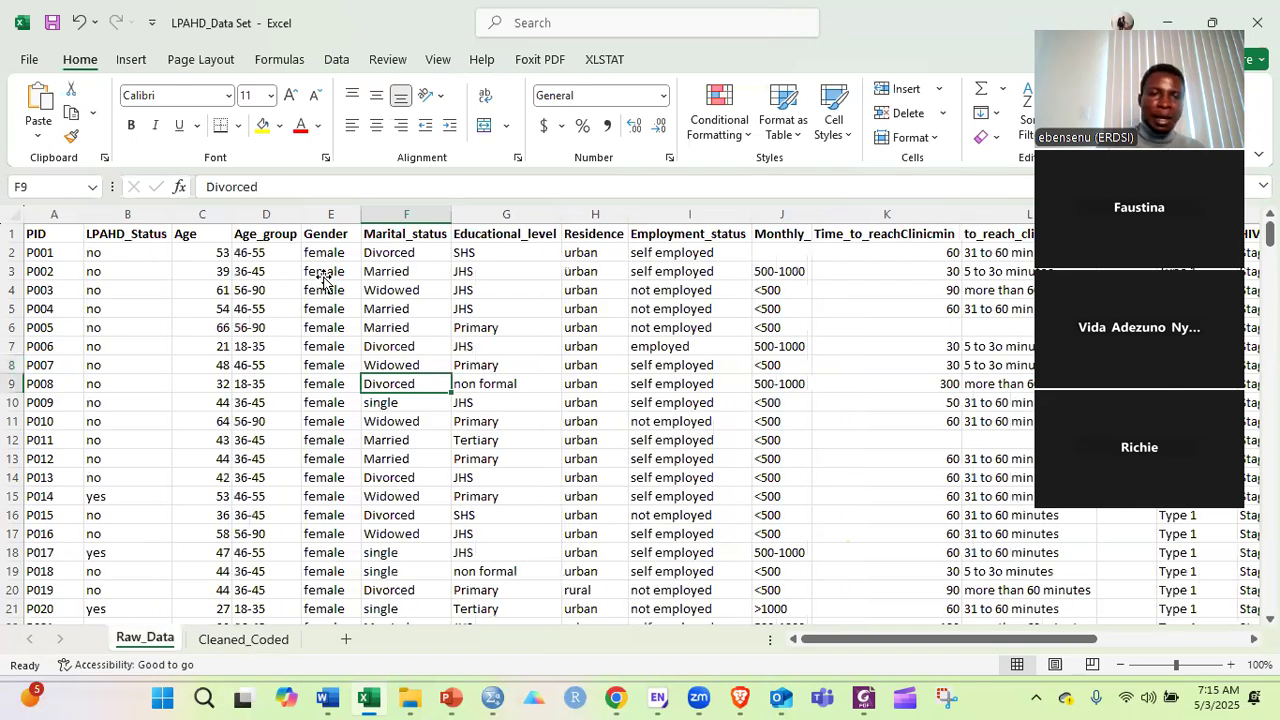
click(324, 273)
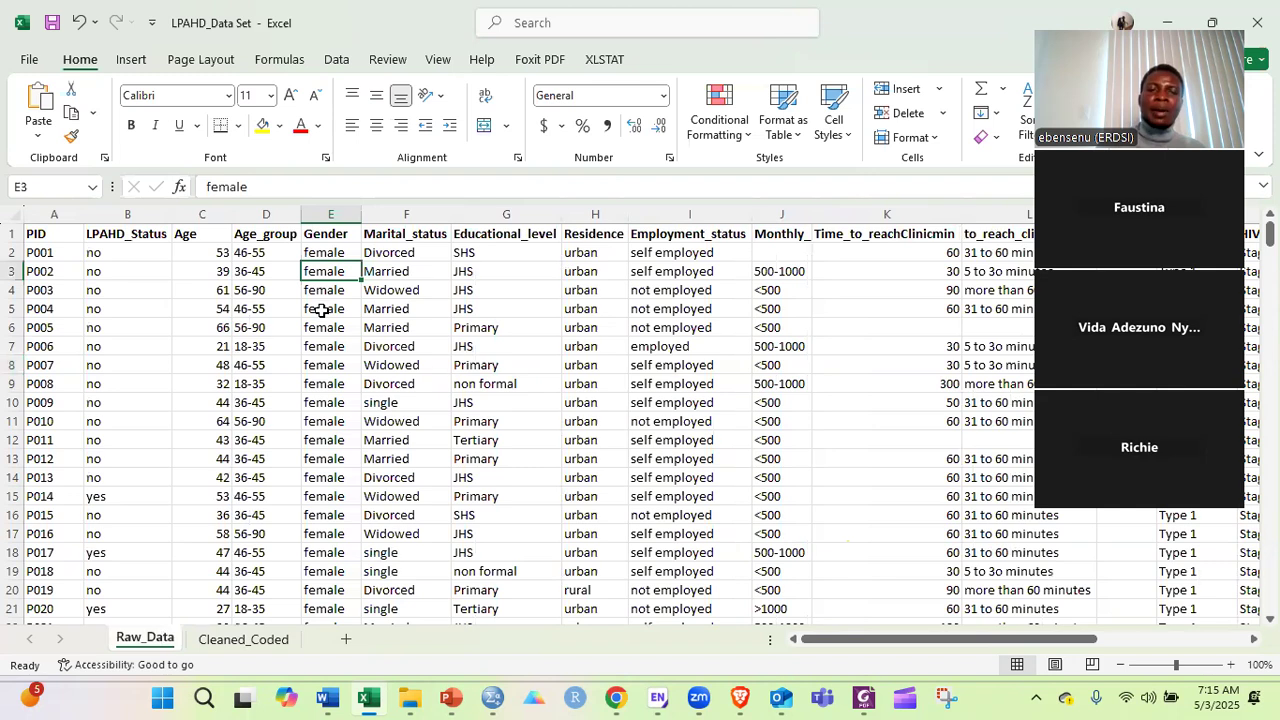
click(321, 310)
click(328, 360)
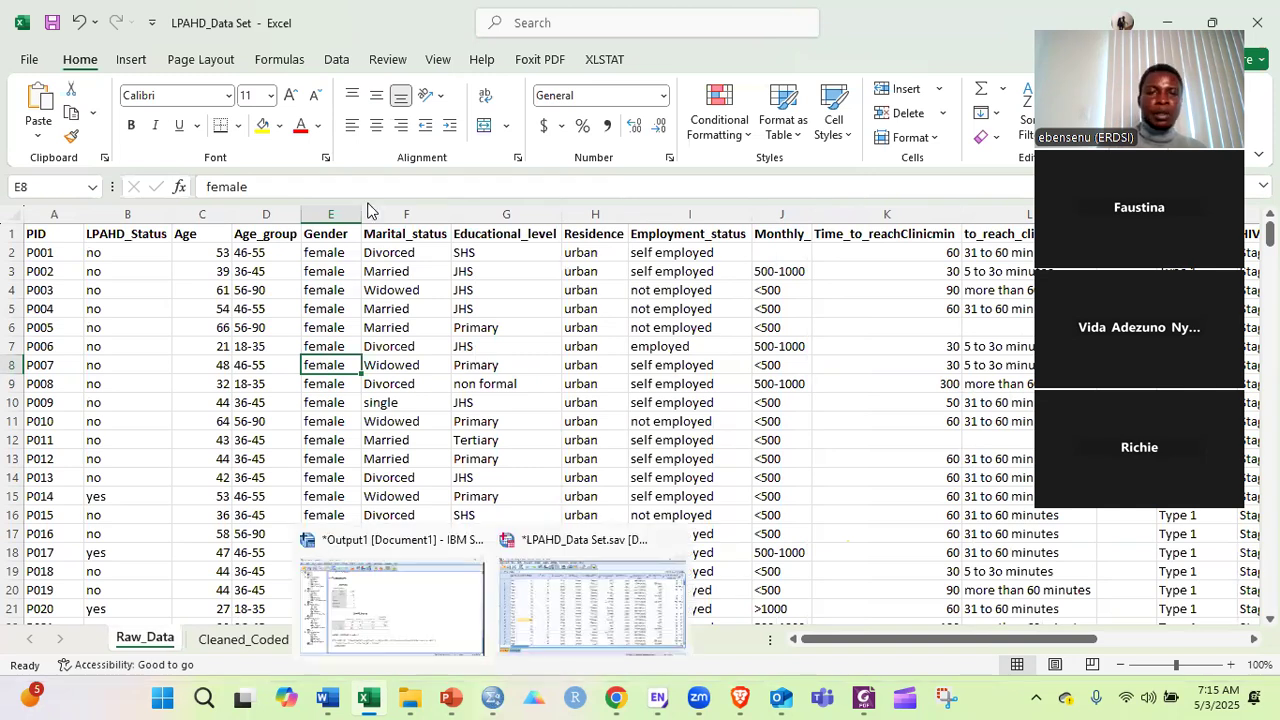
Switch to the data set in SPSS and toggle the value labels to compare Gender codes and labels around cases P049 to P070.
key(alt+Tab)
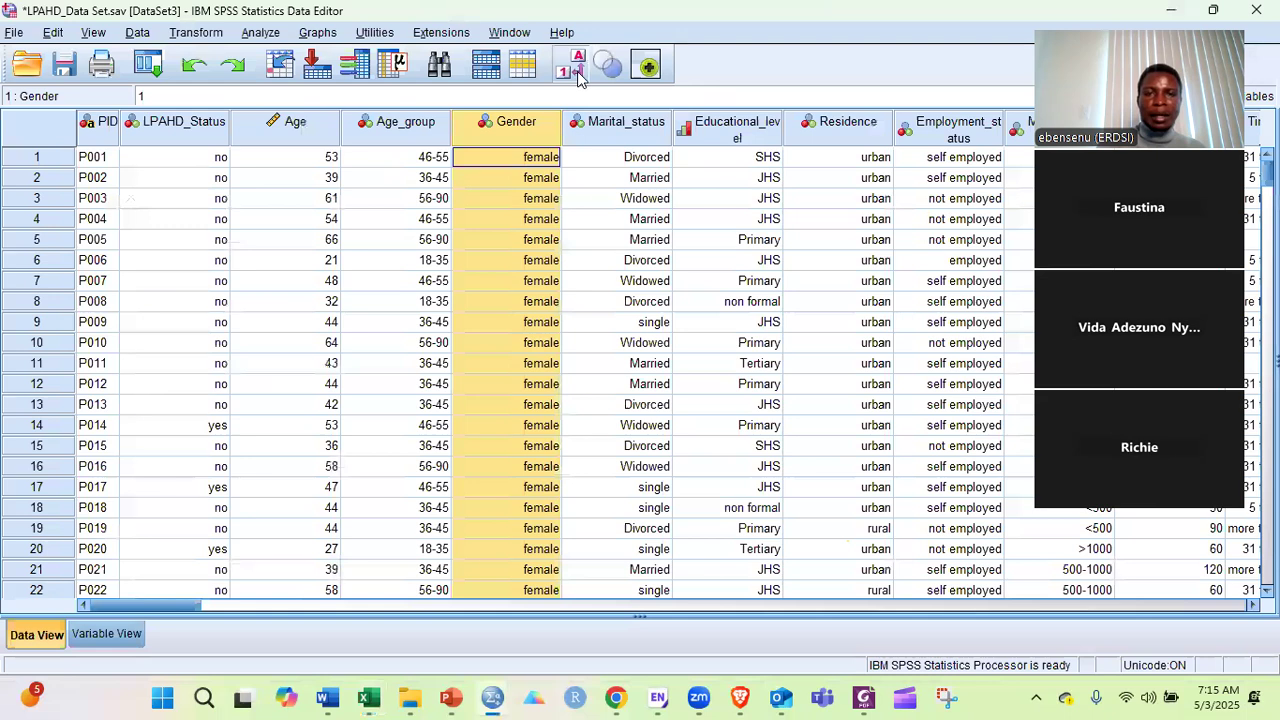
click(577, 68)
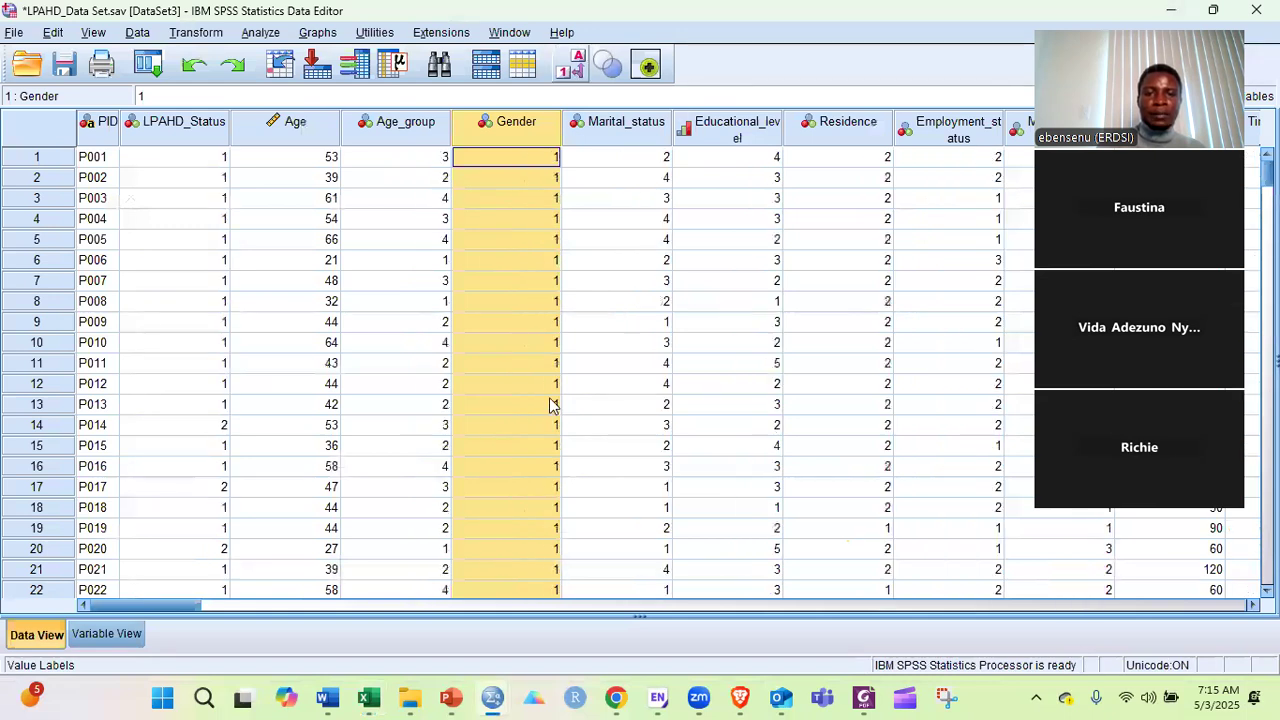
scroll(573, 68, down, 16)
click(574, 68)
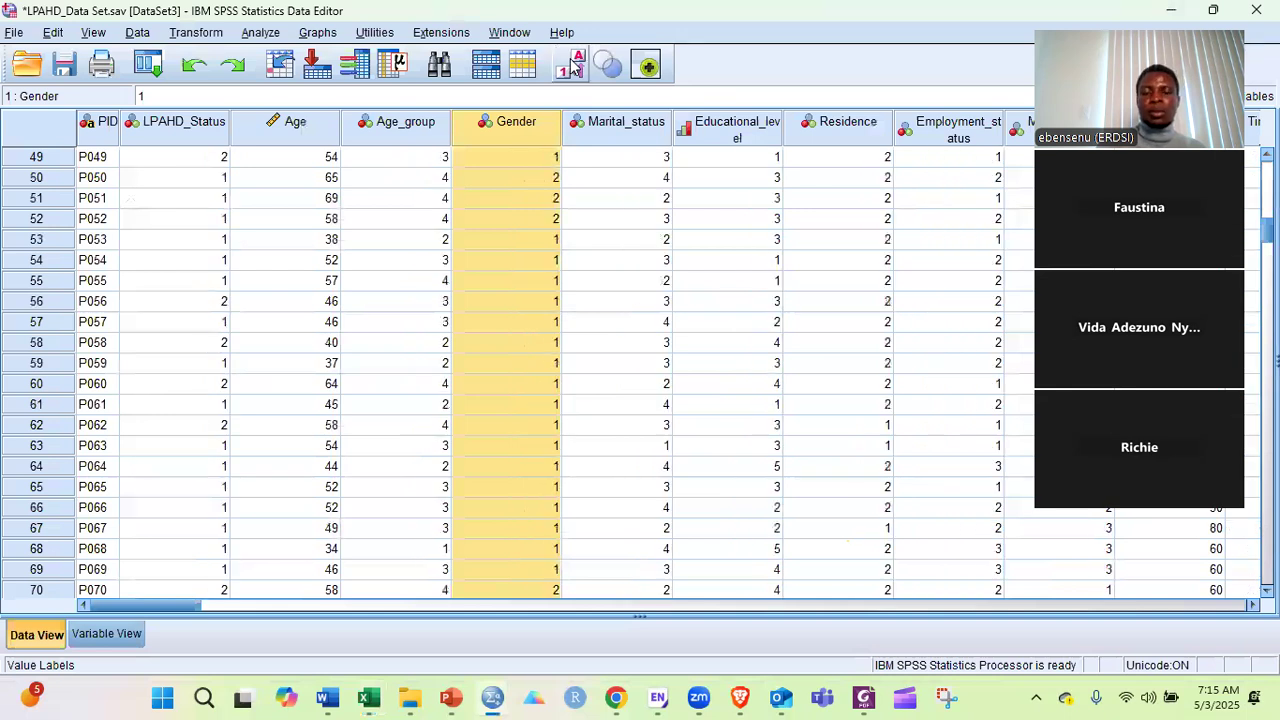
click(574, 68)
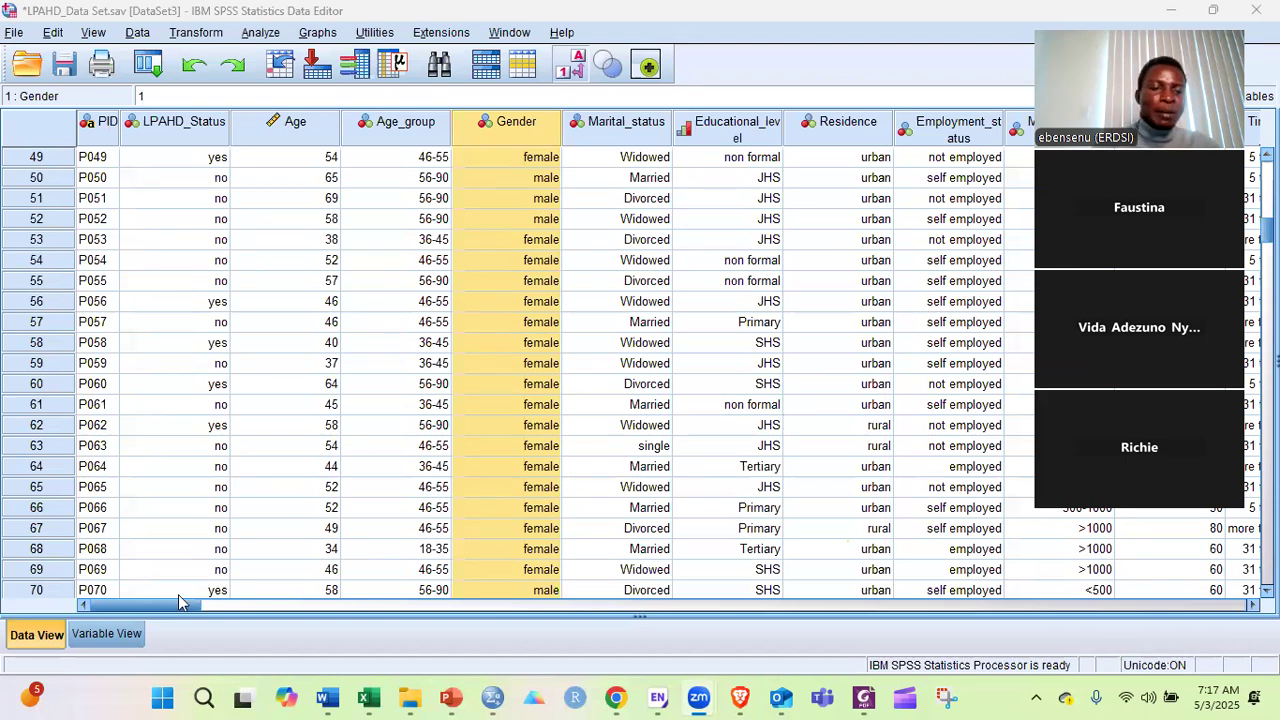
drag(180, 604, 212, 600)
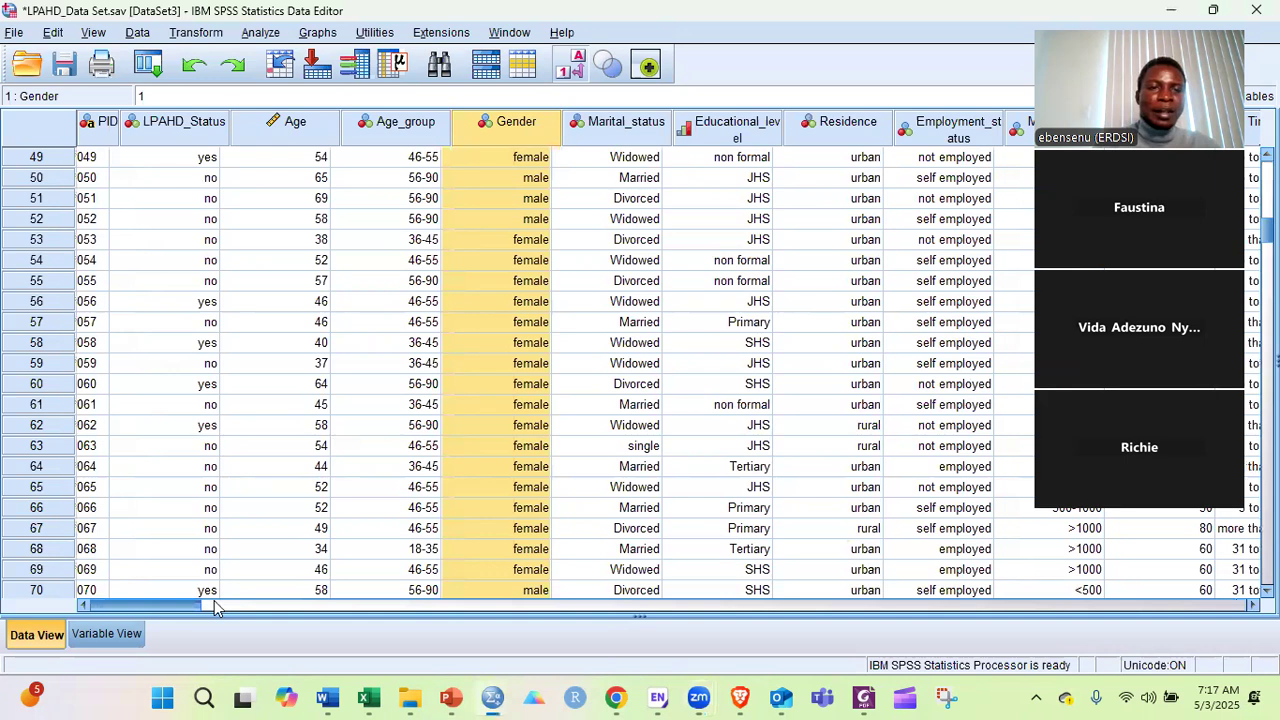
click(214, 600)
drag(115, 605, 108, 605)
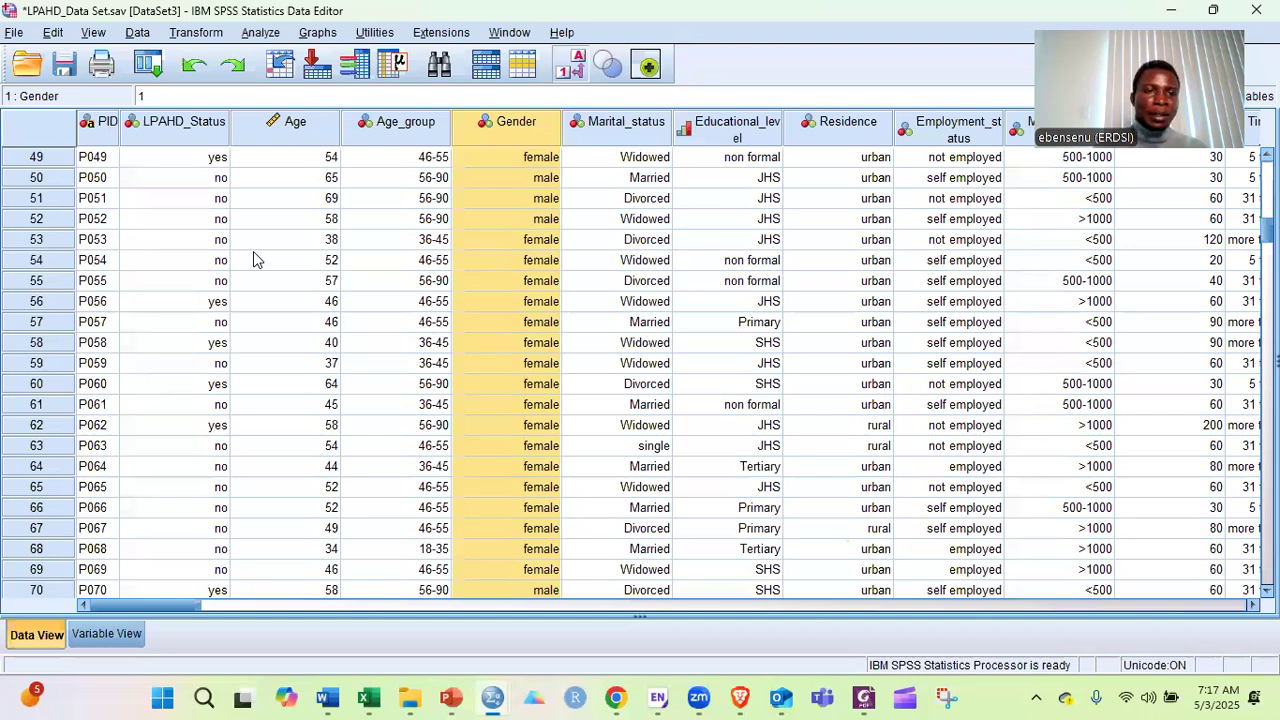
Switch to the article PDF and examine the sample size and the 18–35 and 36–45 age groups in Table 1.
key(alt+Tab)
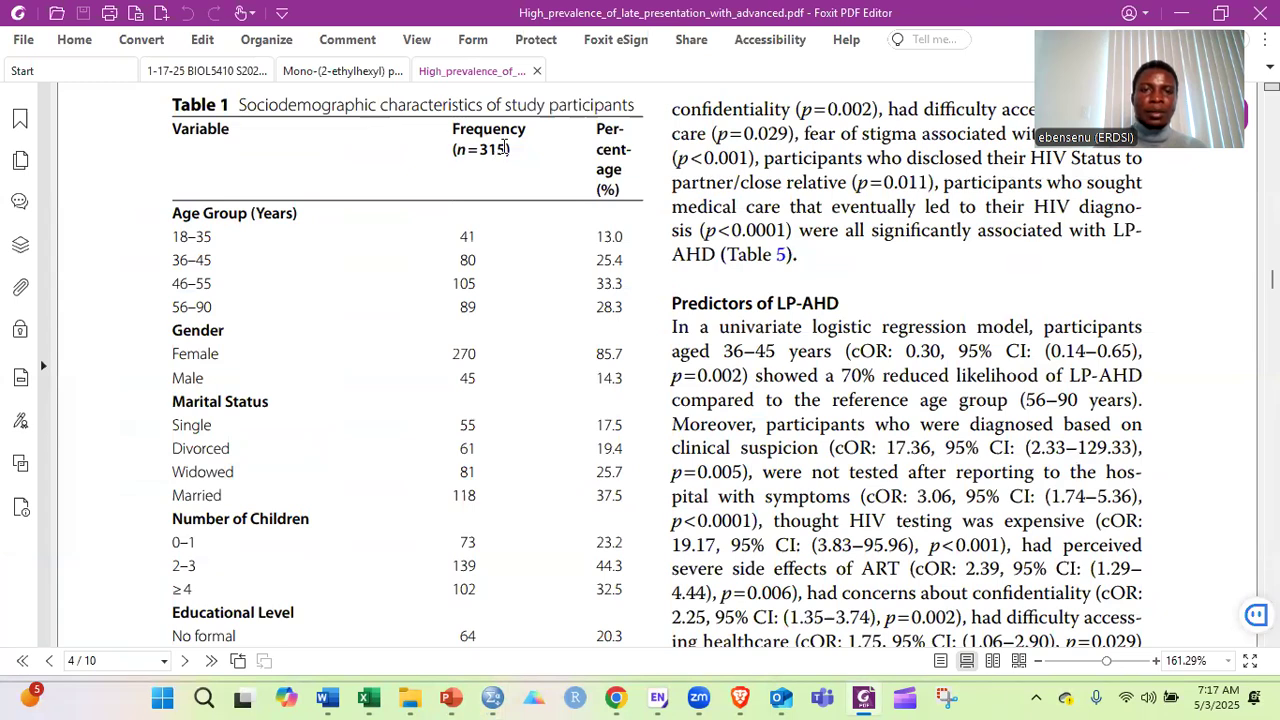
drag(506, 149, 482, 150)
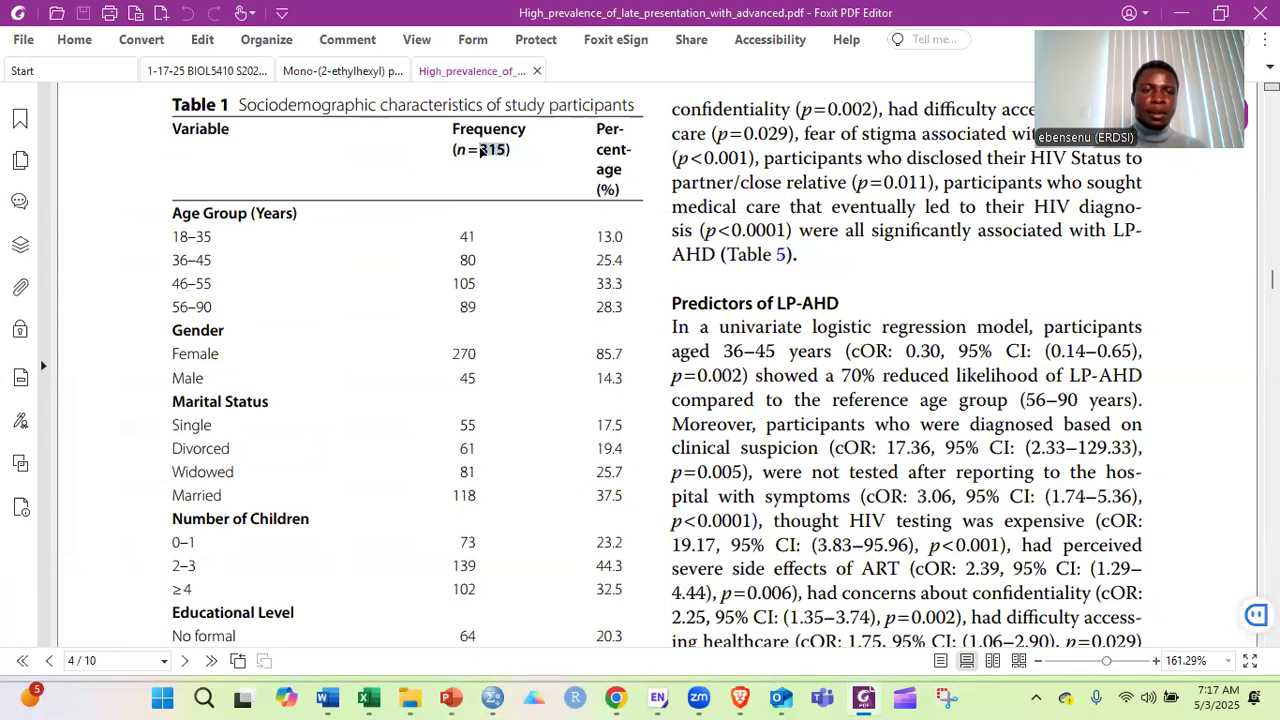
click(468, 218)
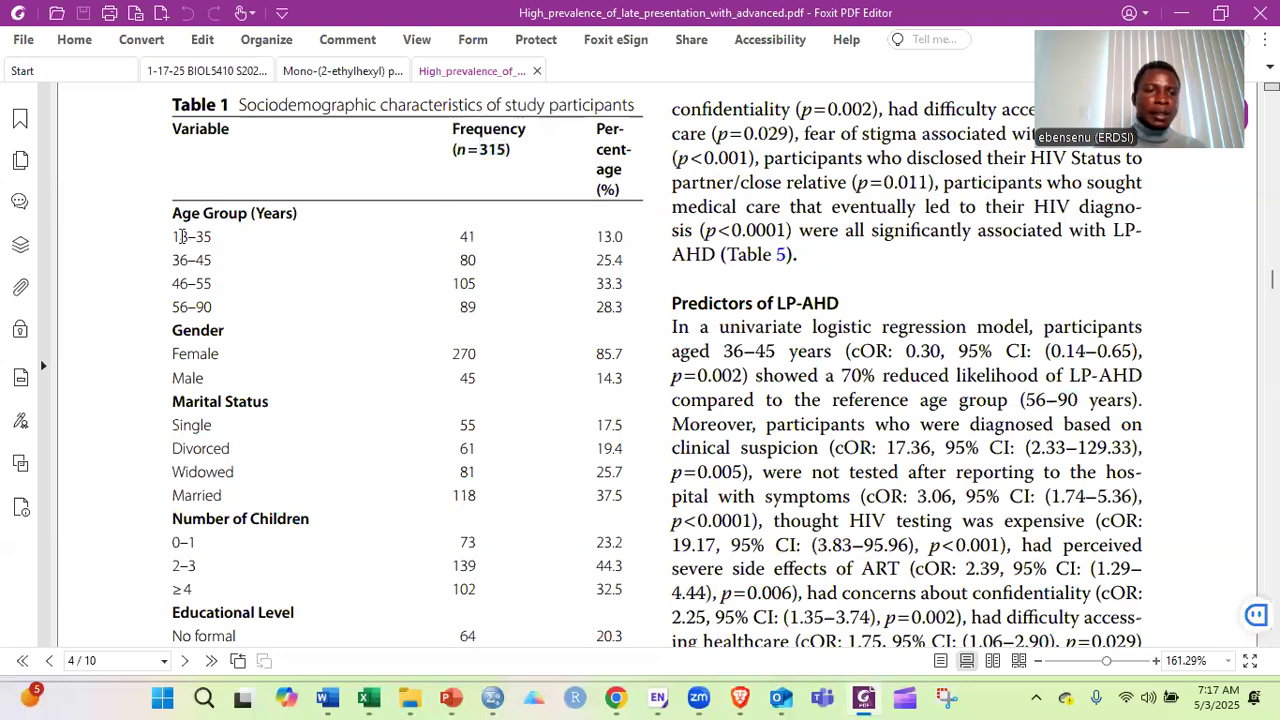
drag(172, 236, 215, 236)
click(215, 236)
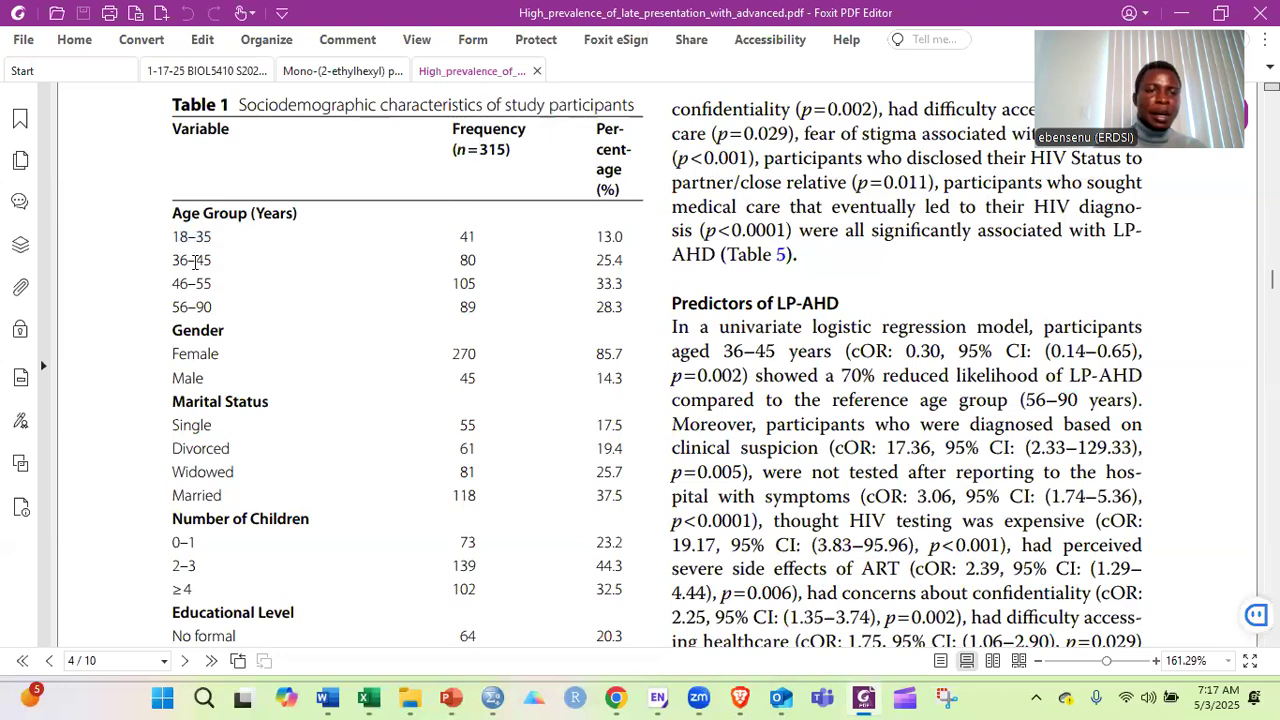
drag(172, 262, 217, 260)
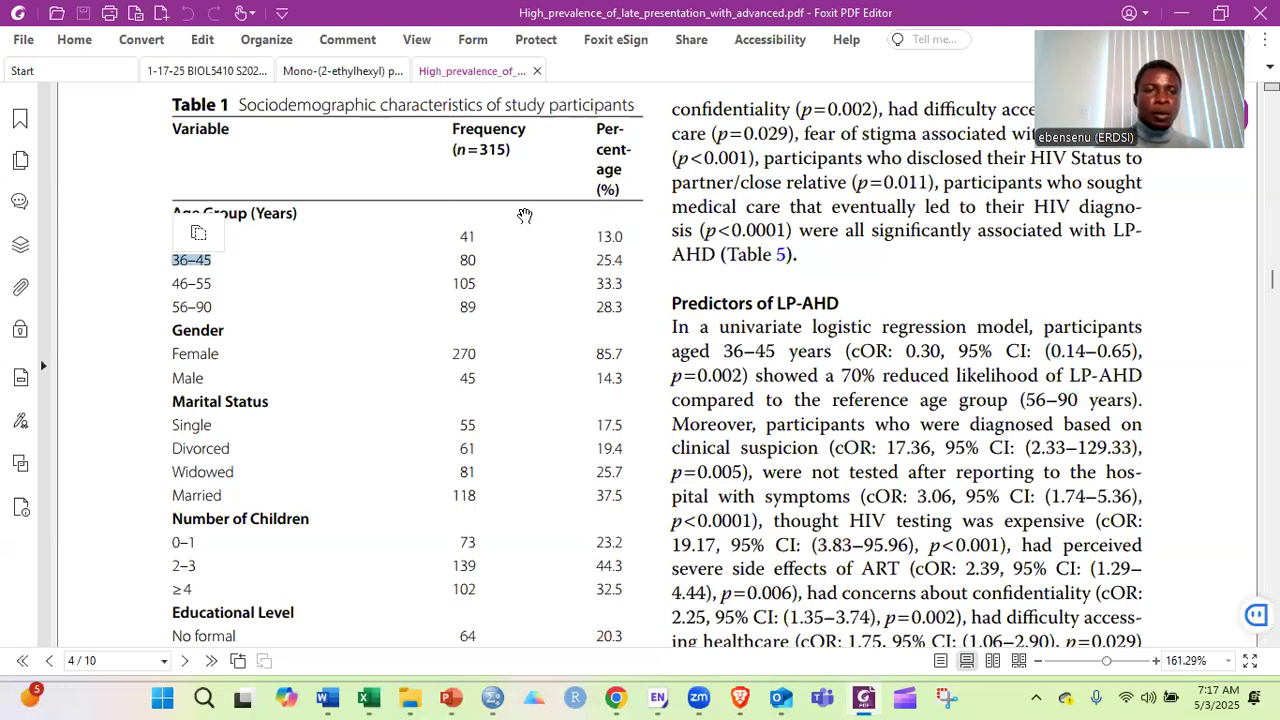
click(336, 264)
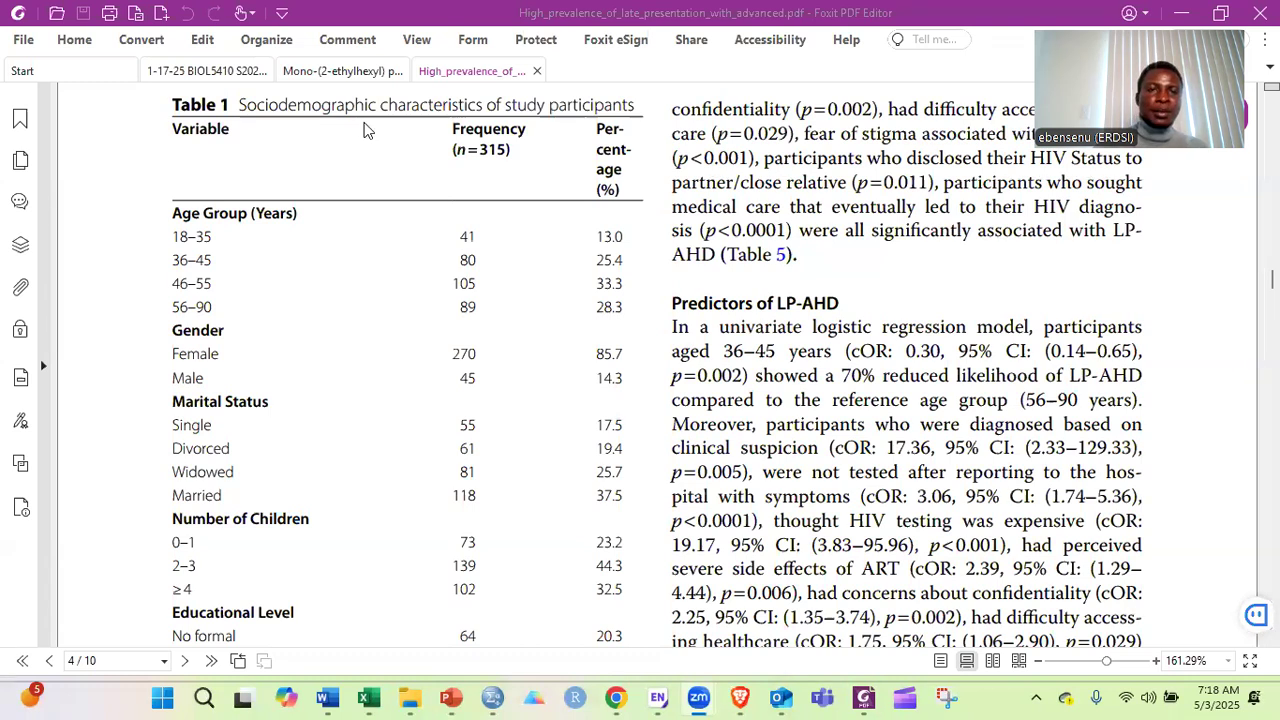
Return to the SPSS data set, start a Frequencies analysis and add Age_group to its variables.
key(alt+Tab)
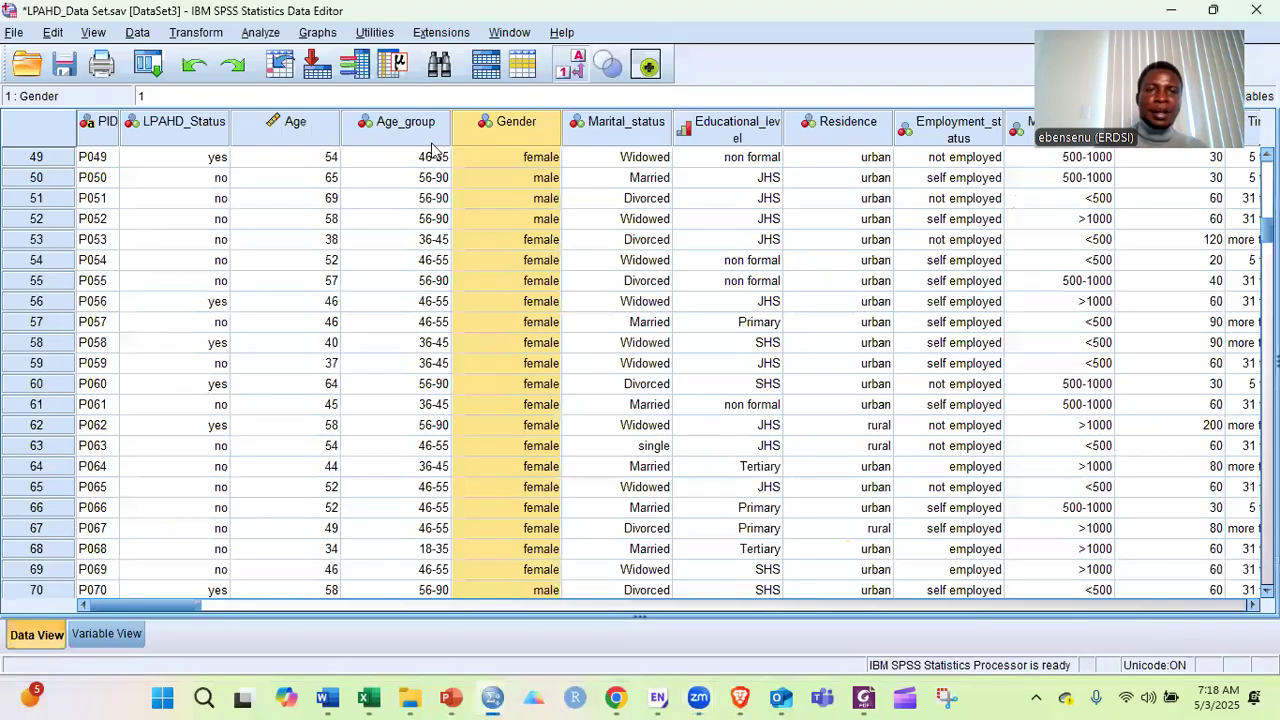
click(259, 33)
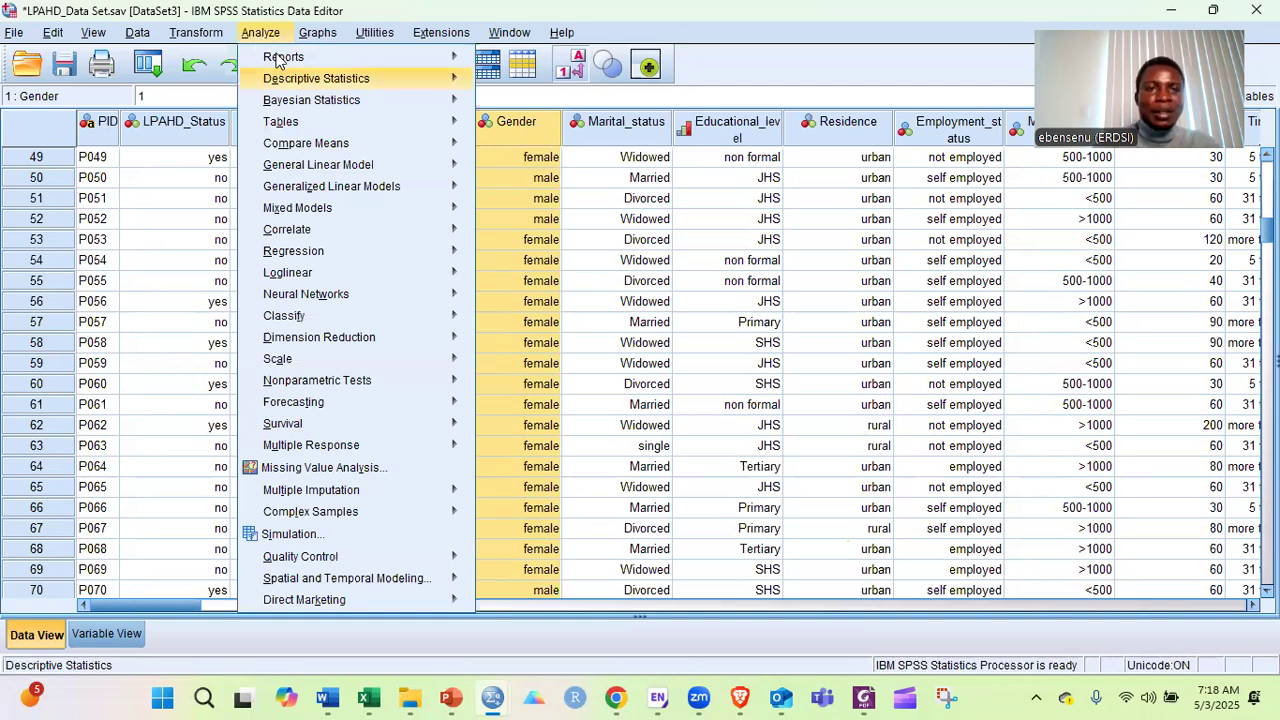
mouse_move(309, 85)
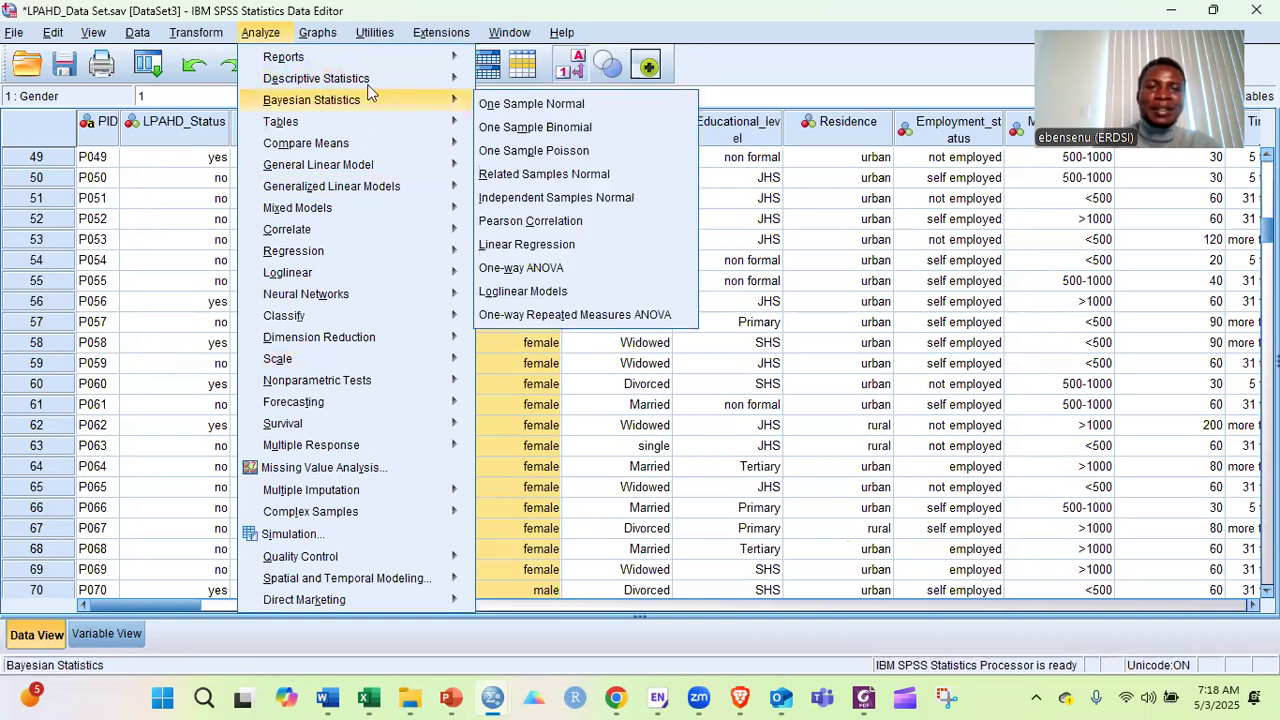
mouse_move(365, 85)
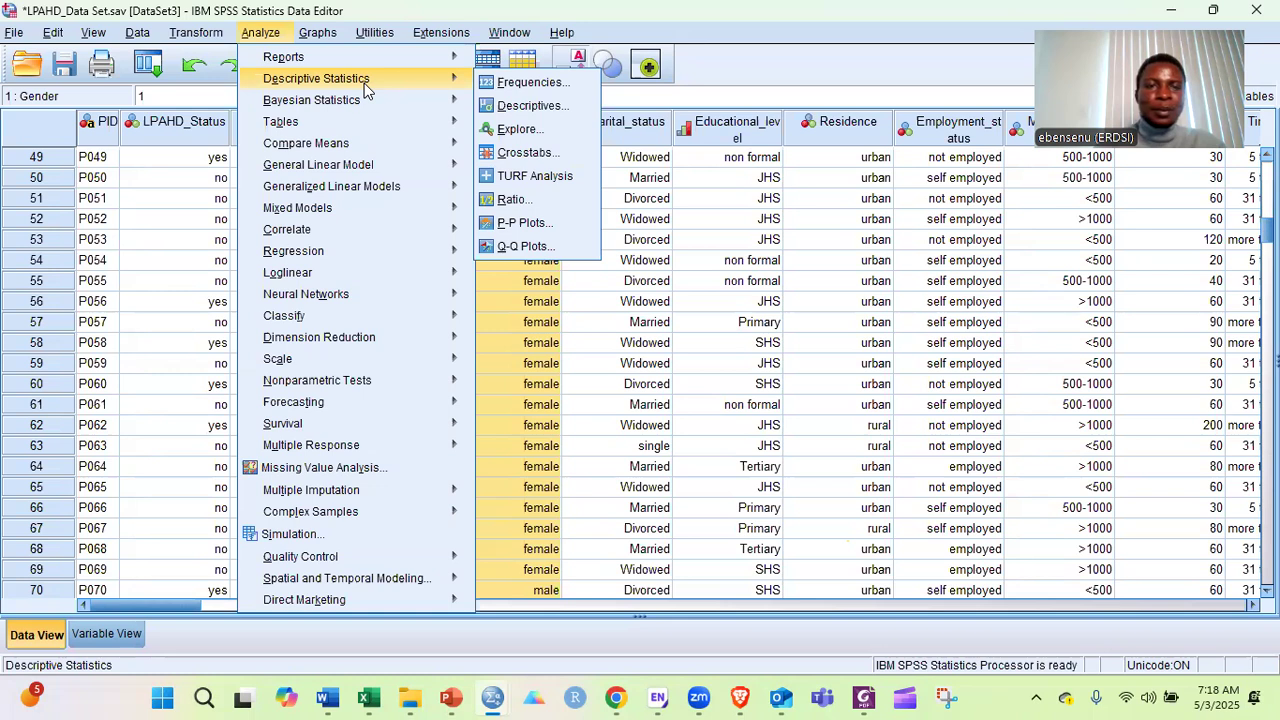
click(450, 99)
mouse_move(440, 78)
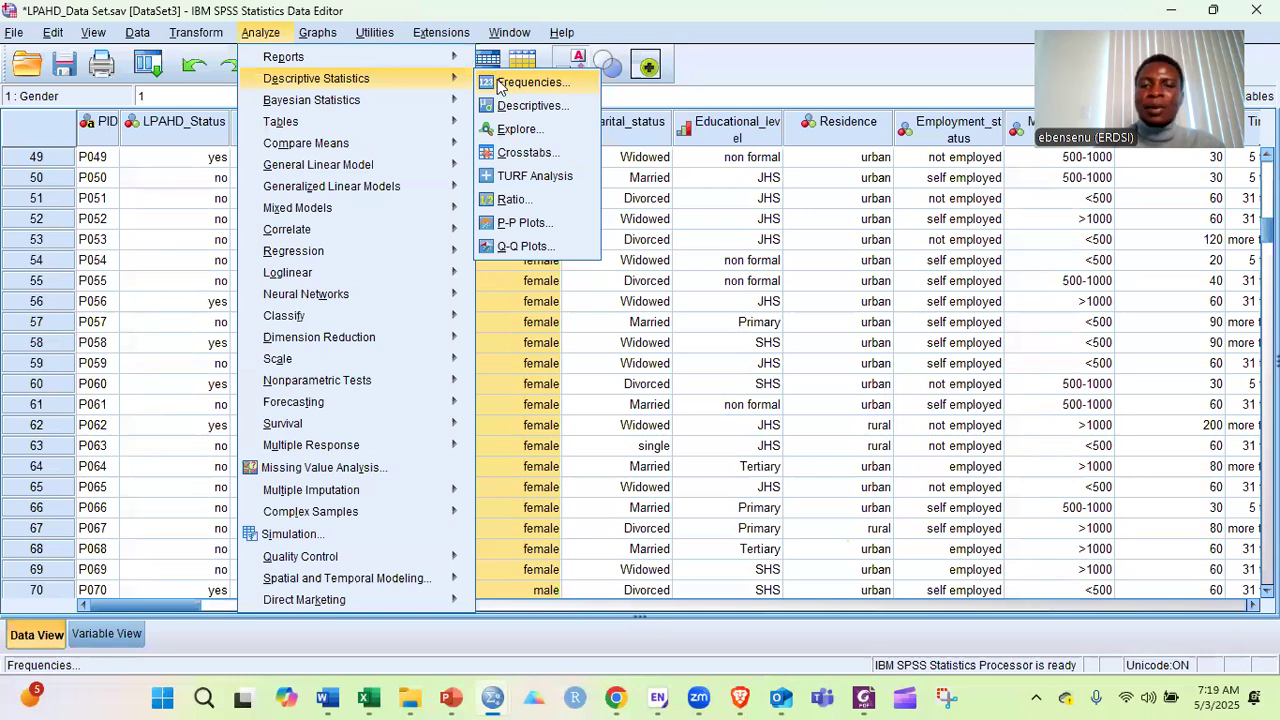
key(Return)
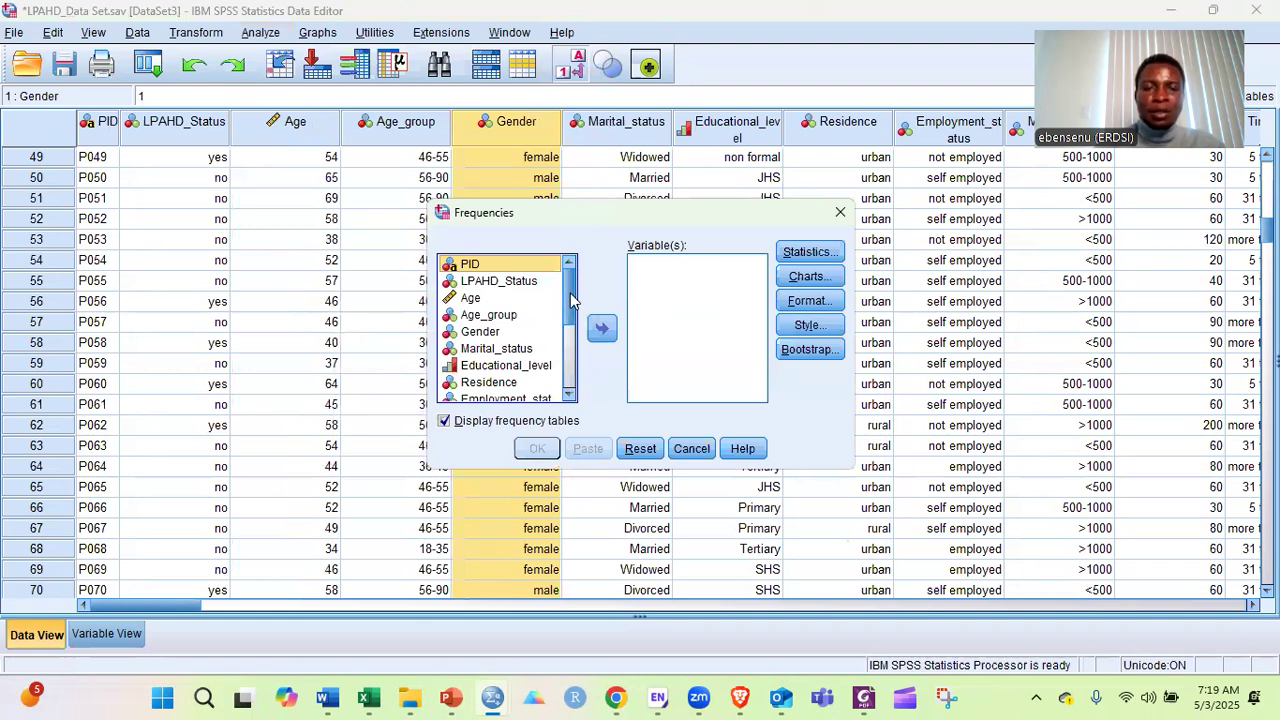
drag(570, 293, 570, 297)
click(499, 306)
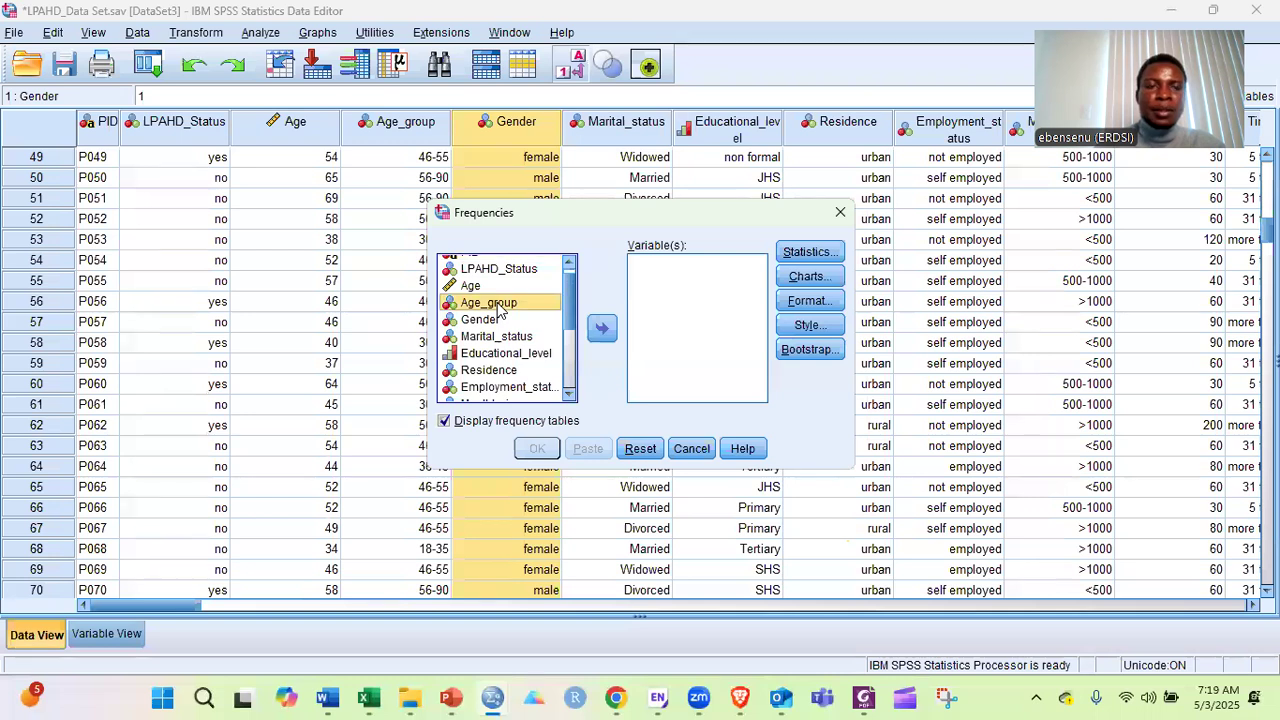
click(601, 330)
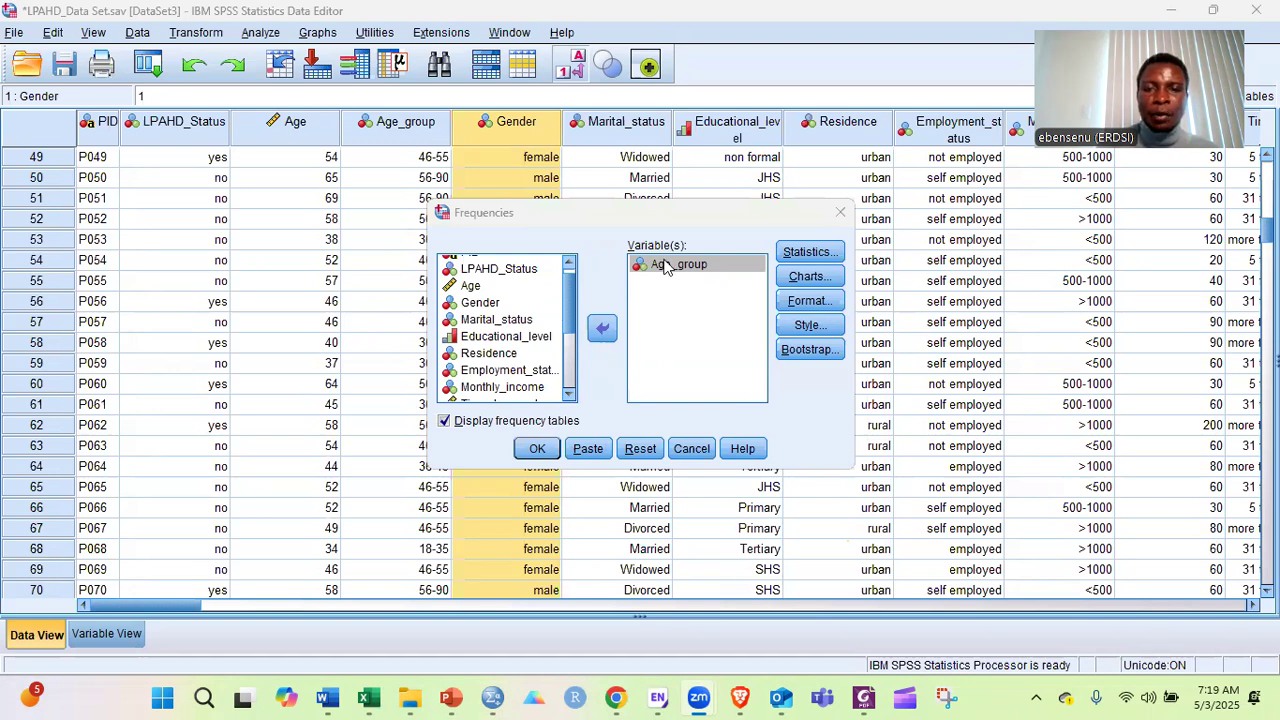
Remove Age_group from the Frequencies variables and add it back.
click(603, 332)
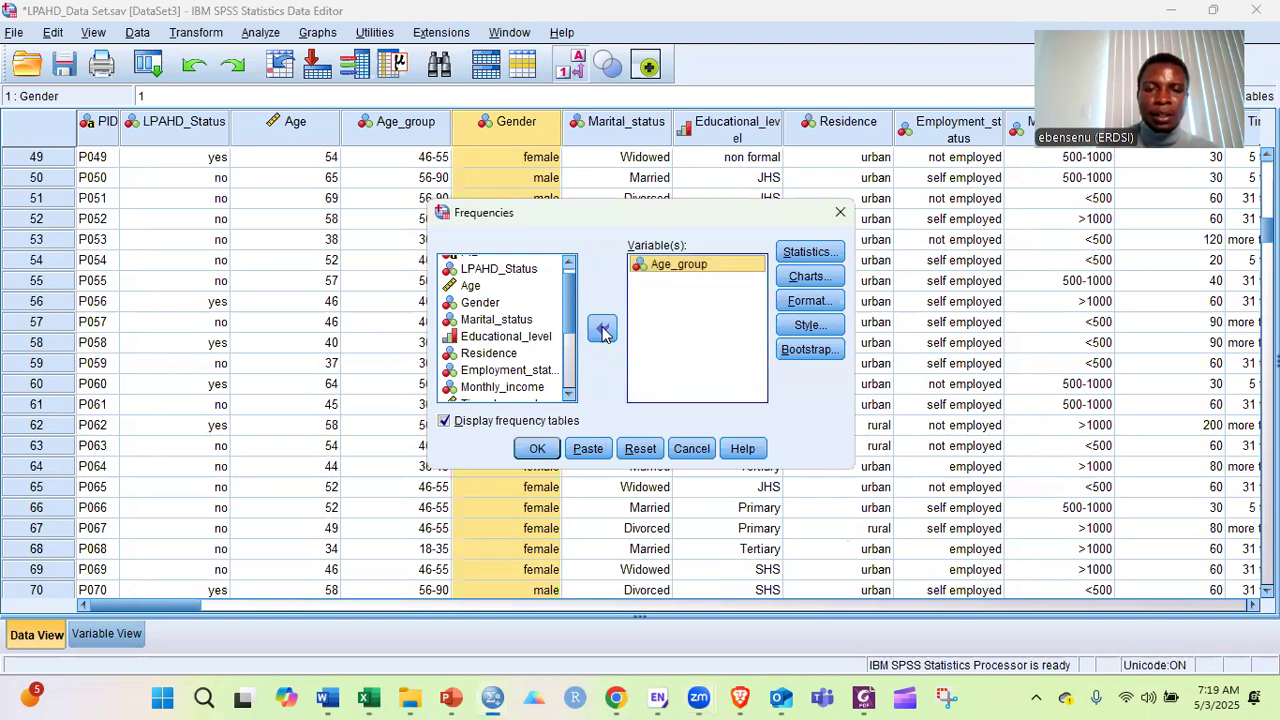
click(603, 332)
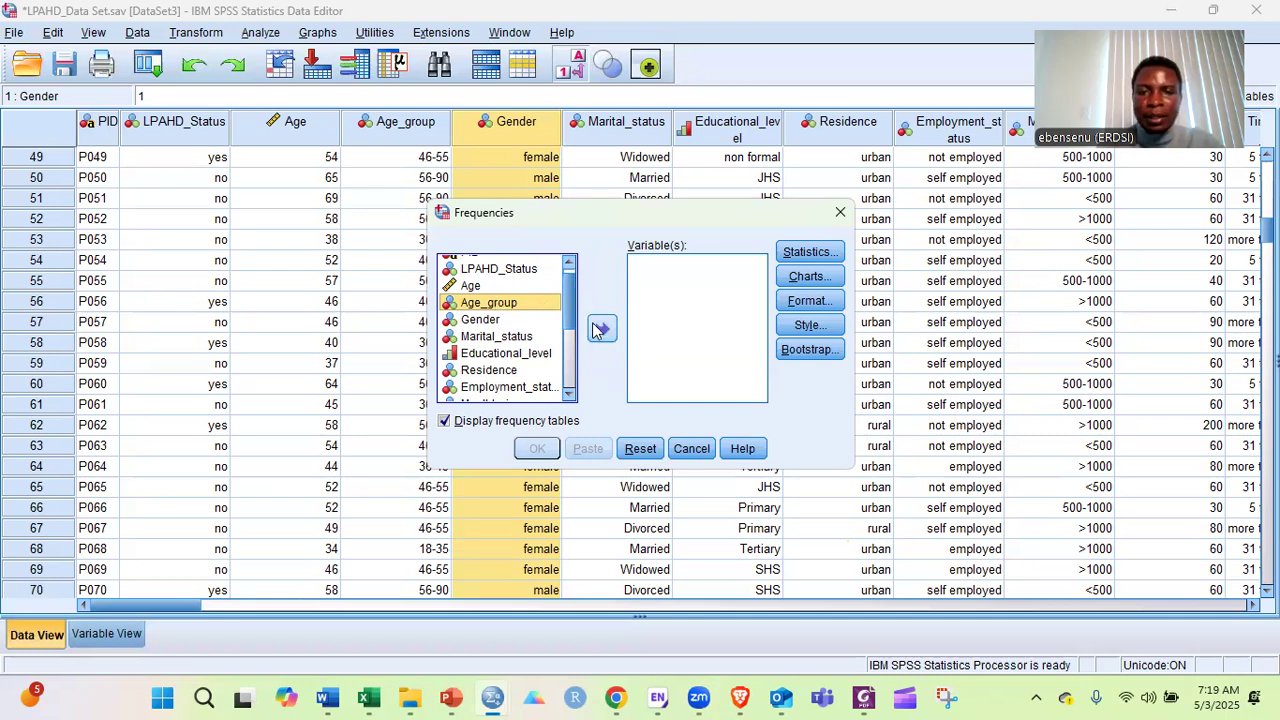
click(601, 330)
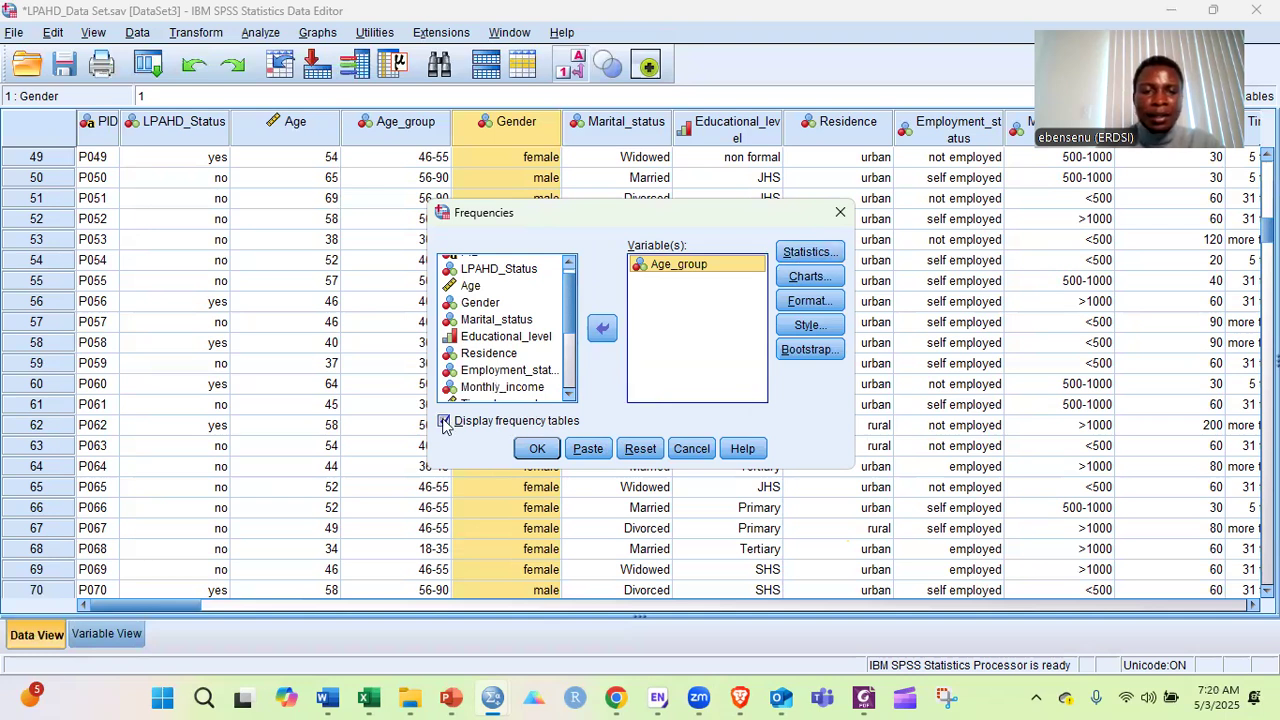
Run the frequency table for Age_group and return to the data set window.
click(530, 450)
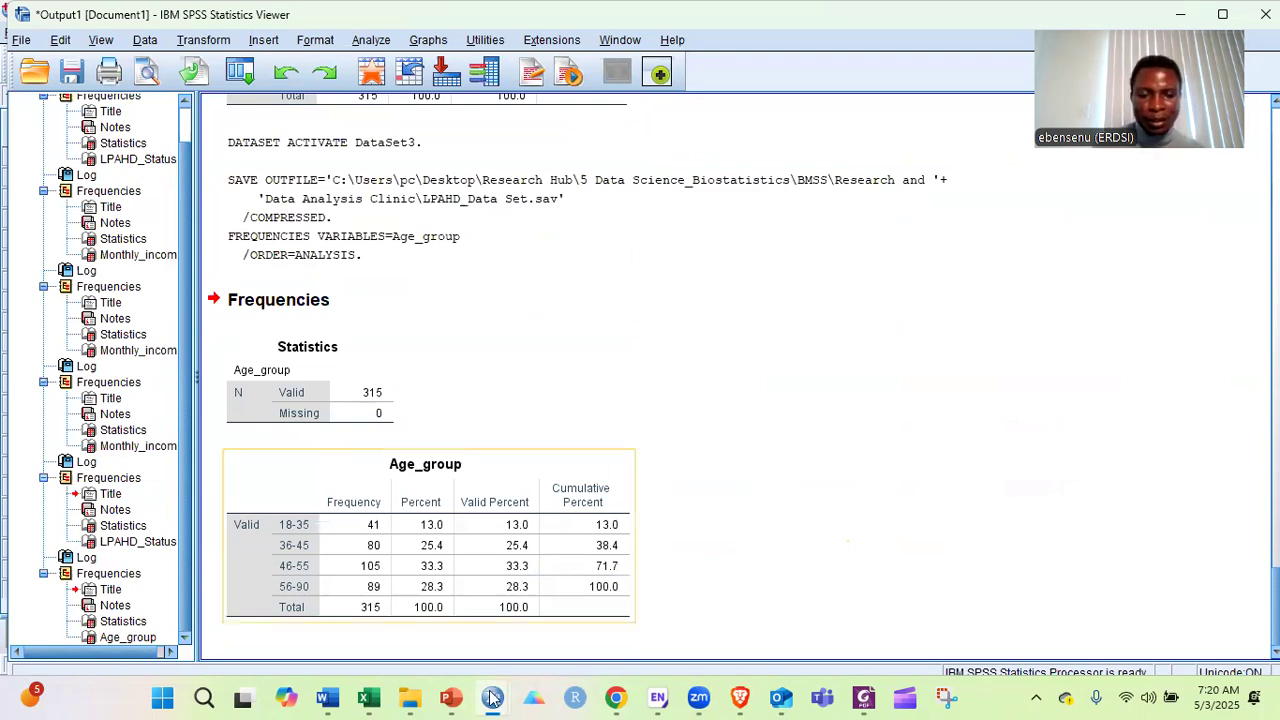
mouse_move(492, 697)
click(560, 600)
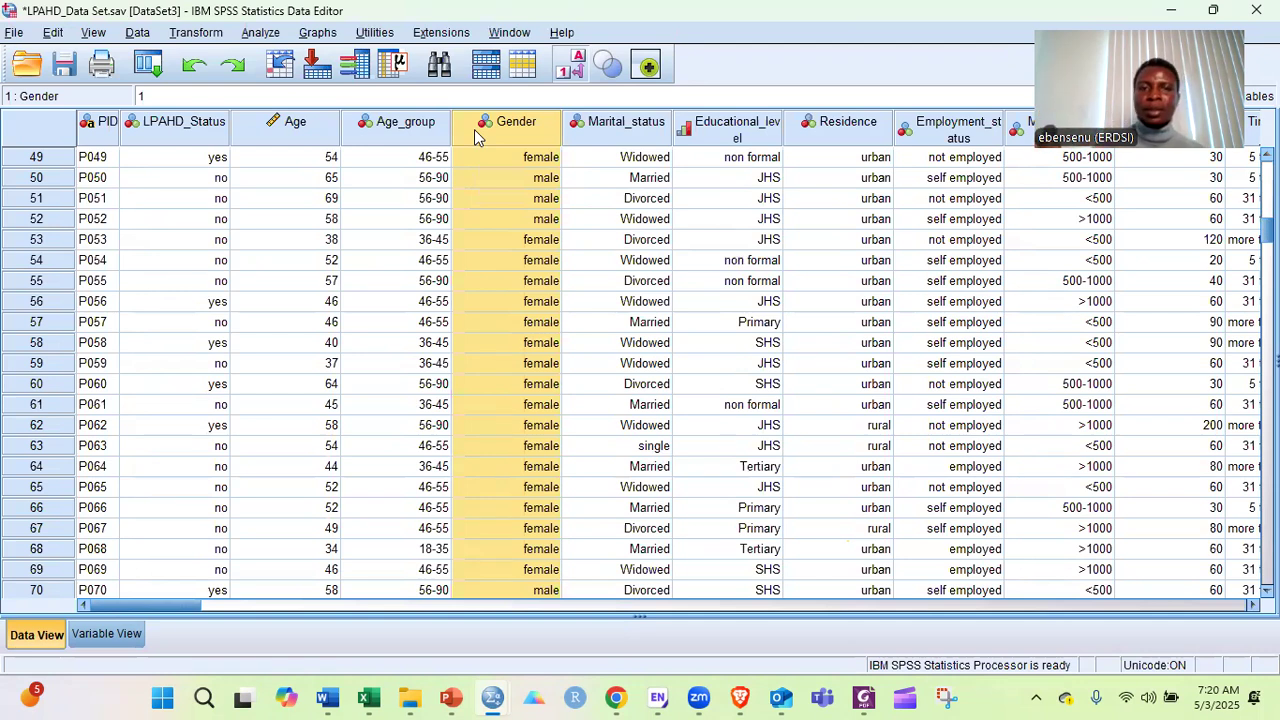
Start another Frequencies analysis and remove Age_group from its variables.
click(250, 35)
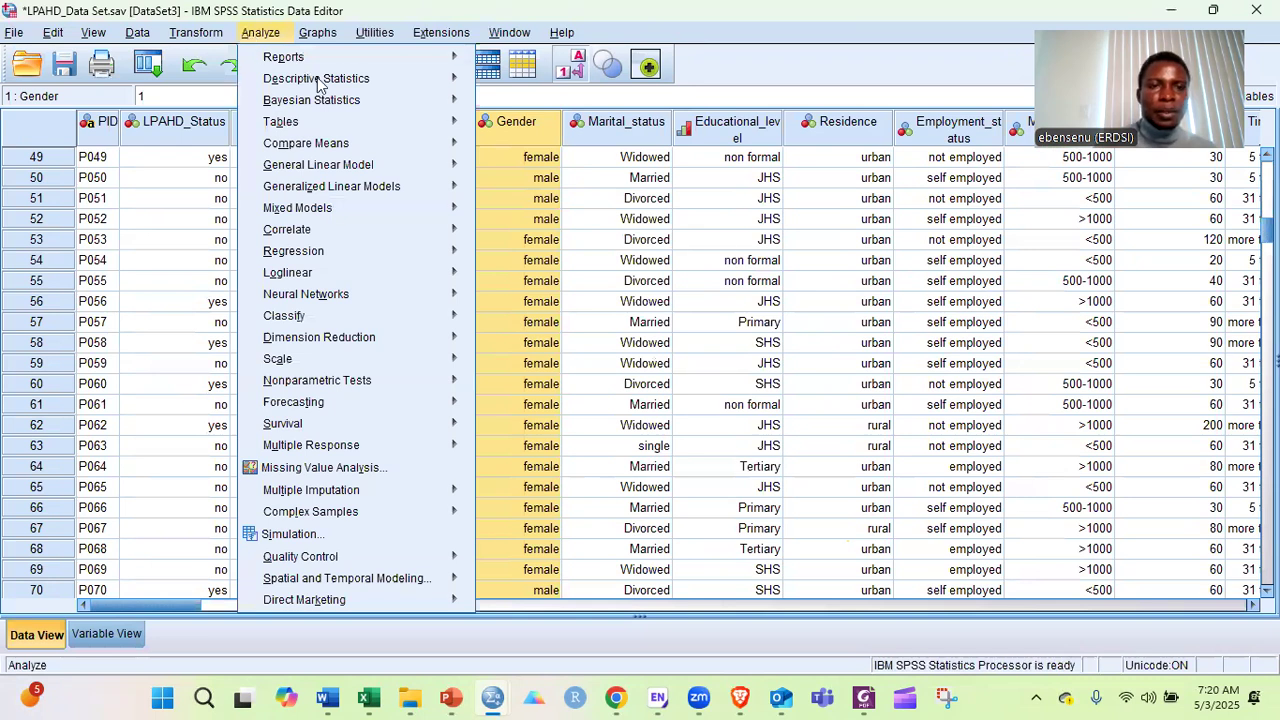
mouse_move(398, 84)
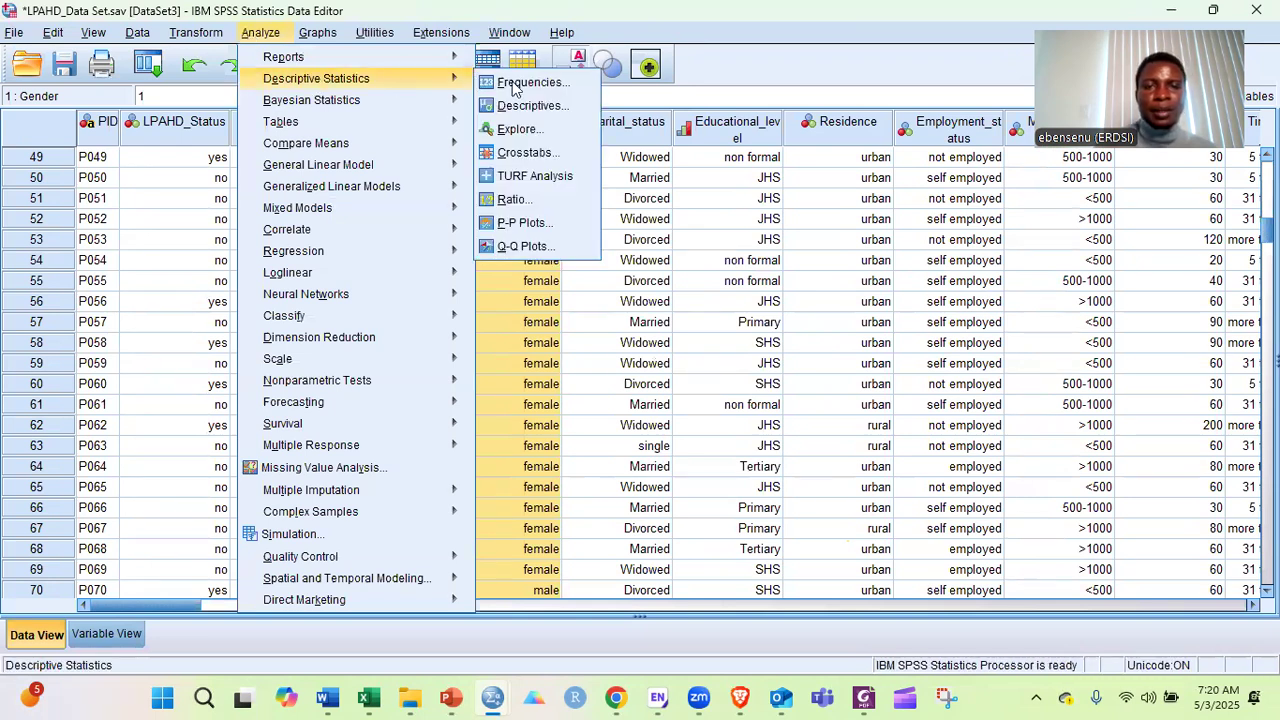
click(511, 82)
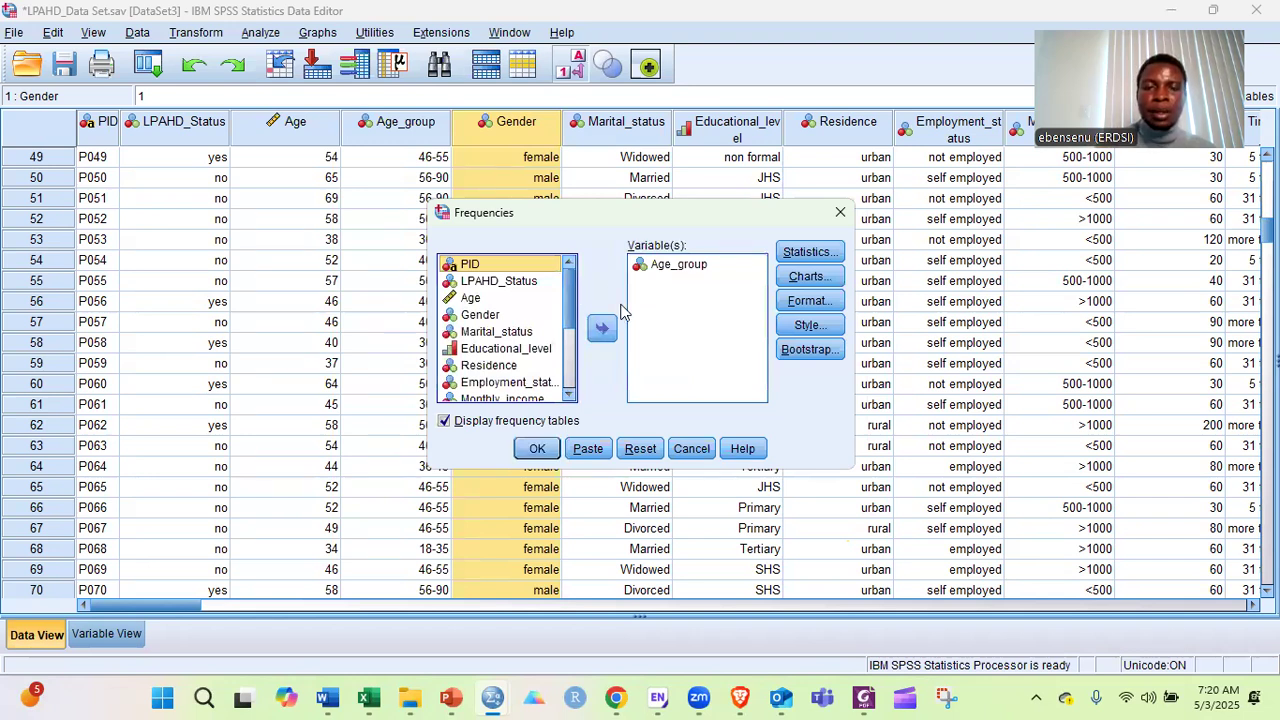
click(672, 264)
click(601, 328)
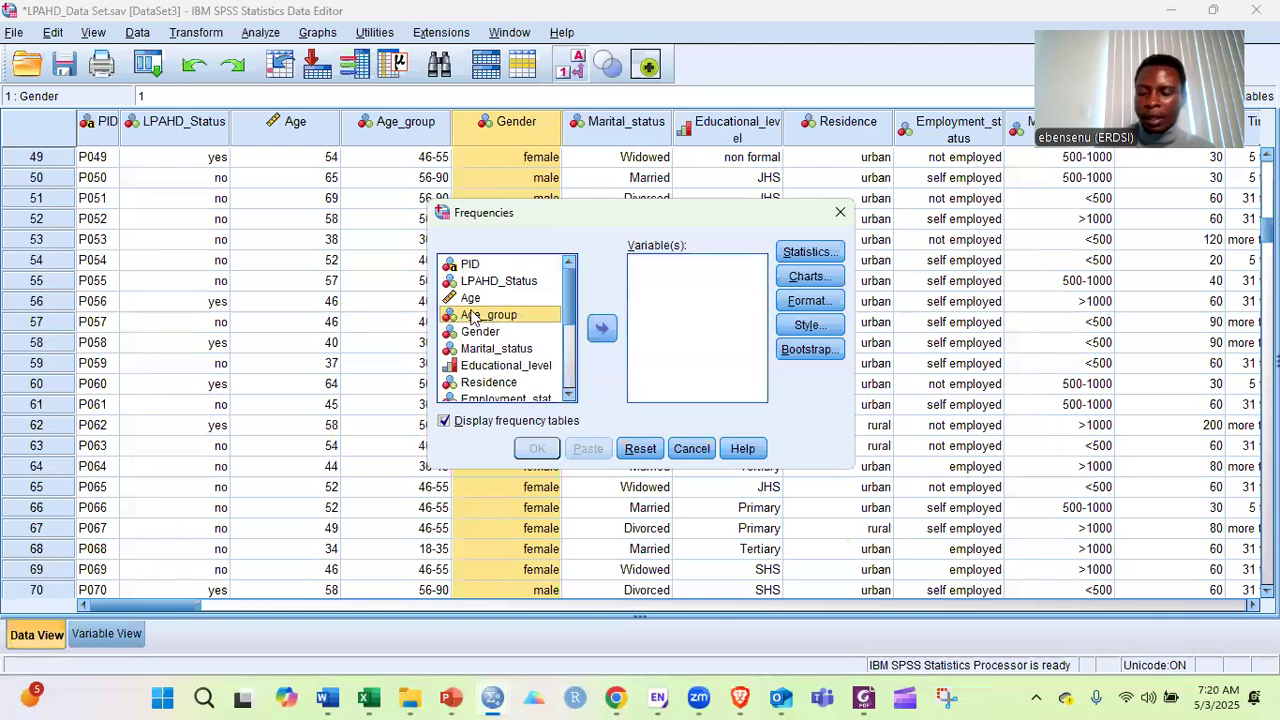
Add Age_group to the Frequencies variables, run the analysis and review the resulting frequency table.
click(601, 329)
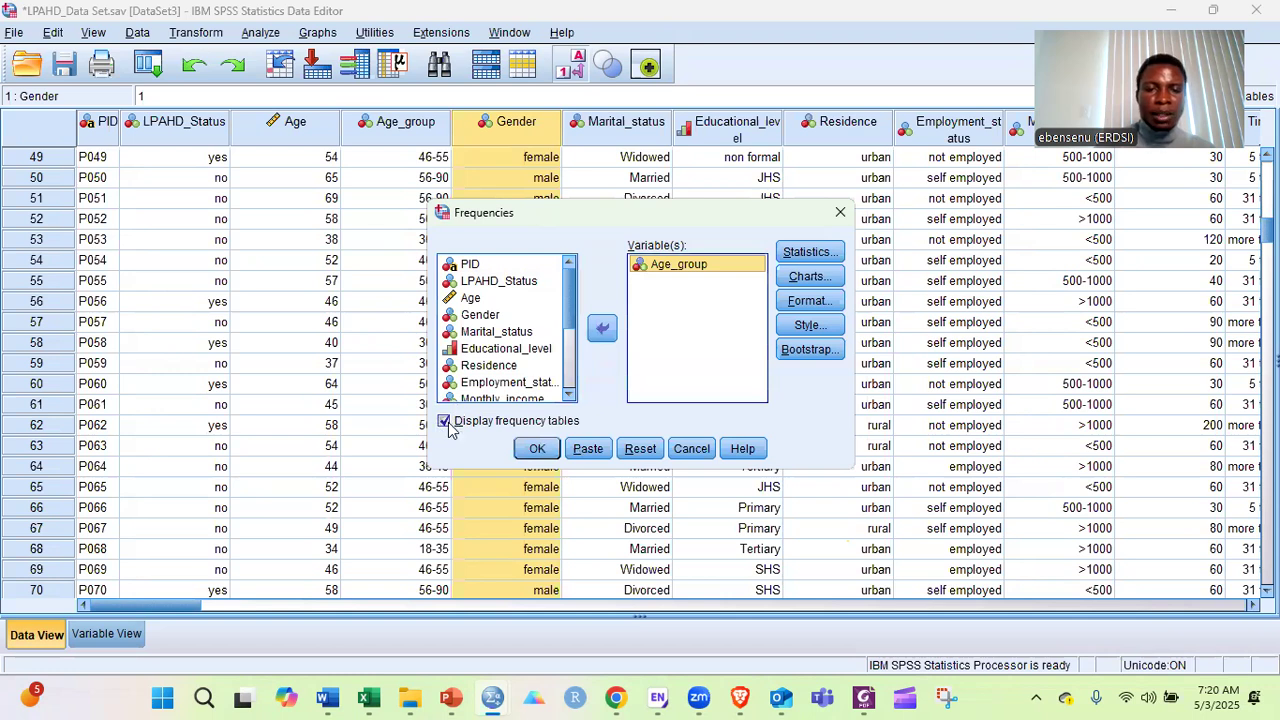
click(534, 449)
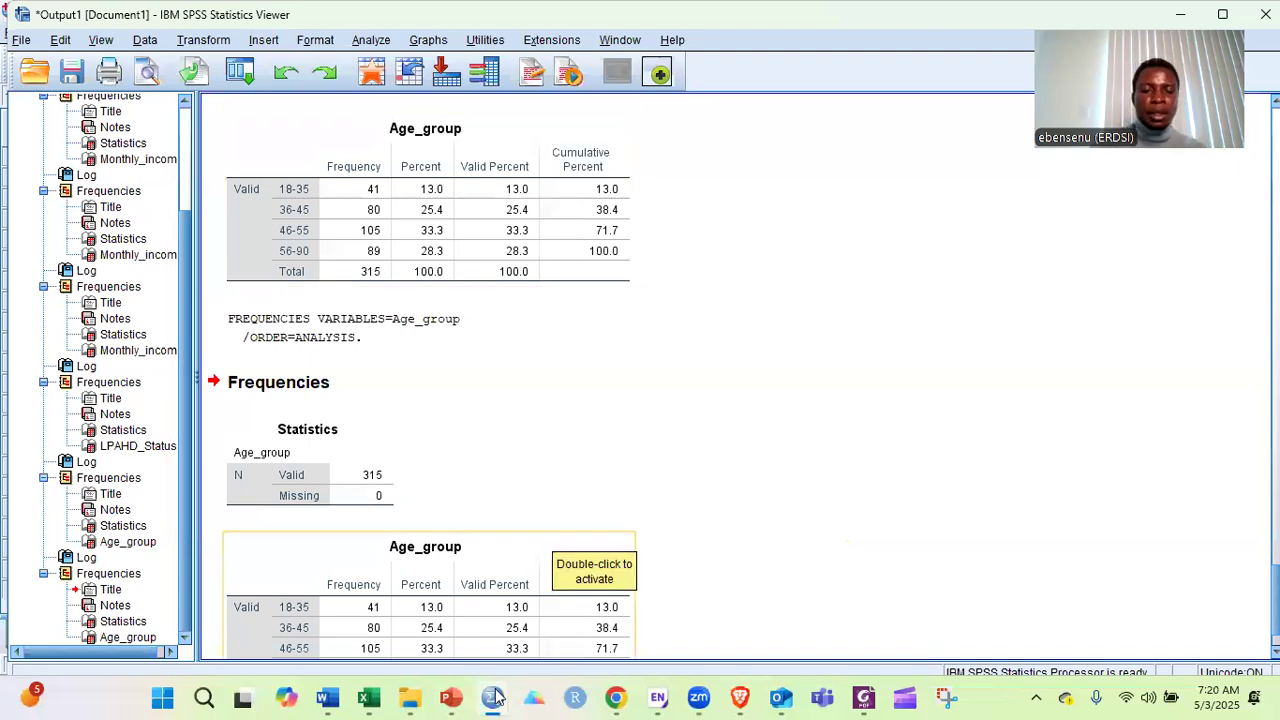
mouse_move(493, 698)
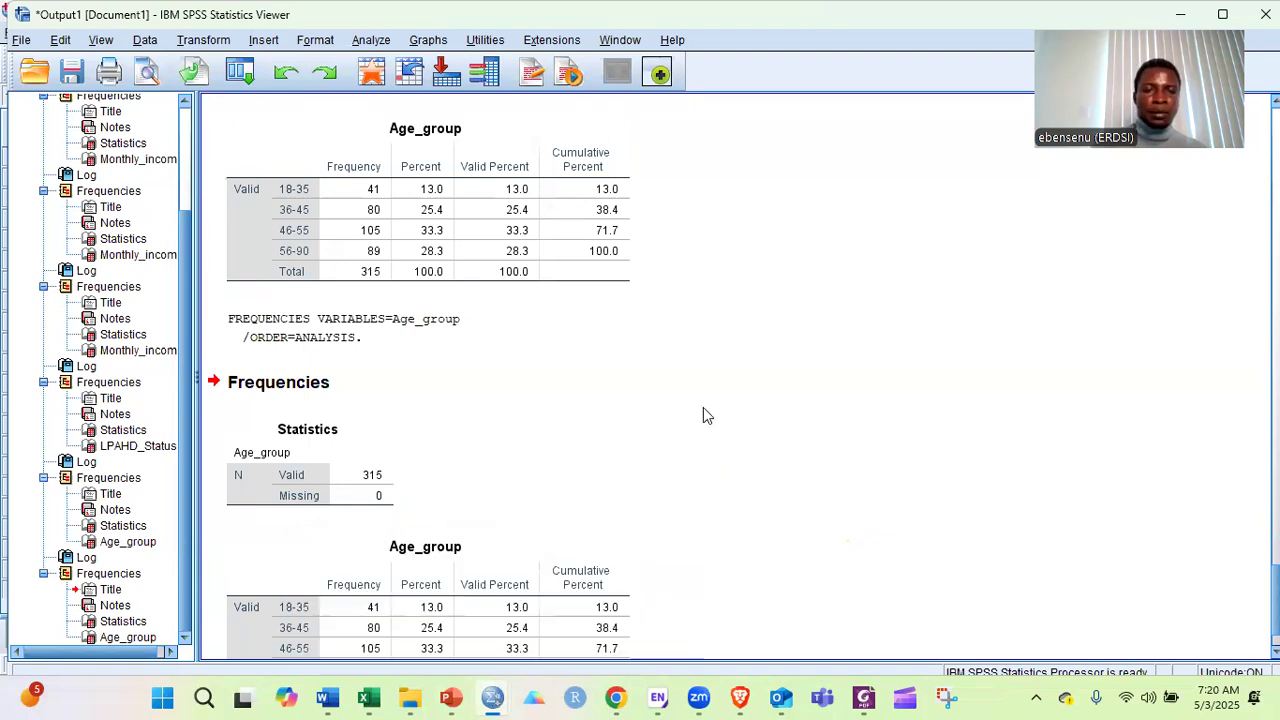
scroll(703, 410, down, 2)
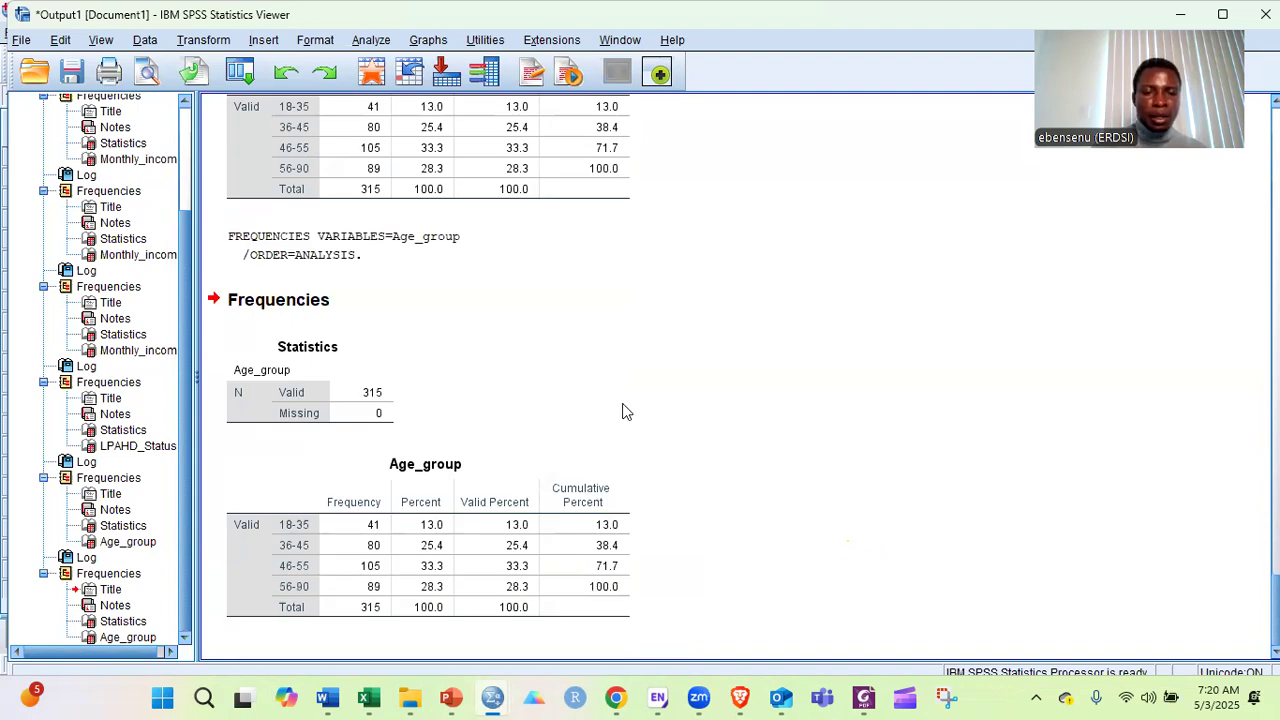
click(308, 562)
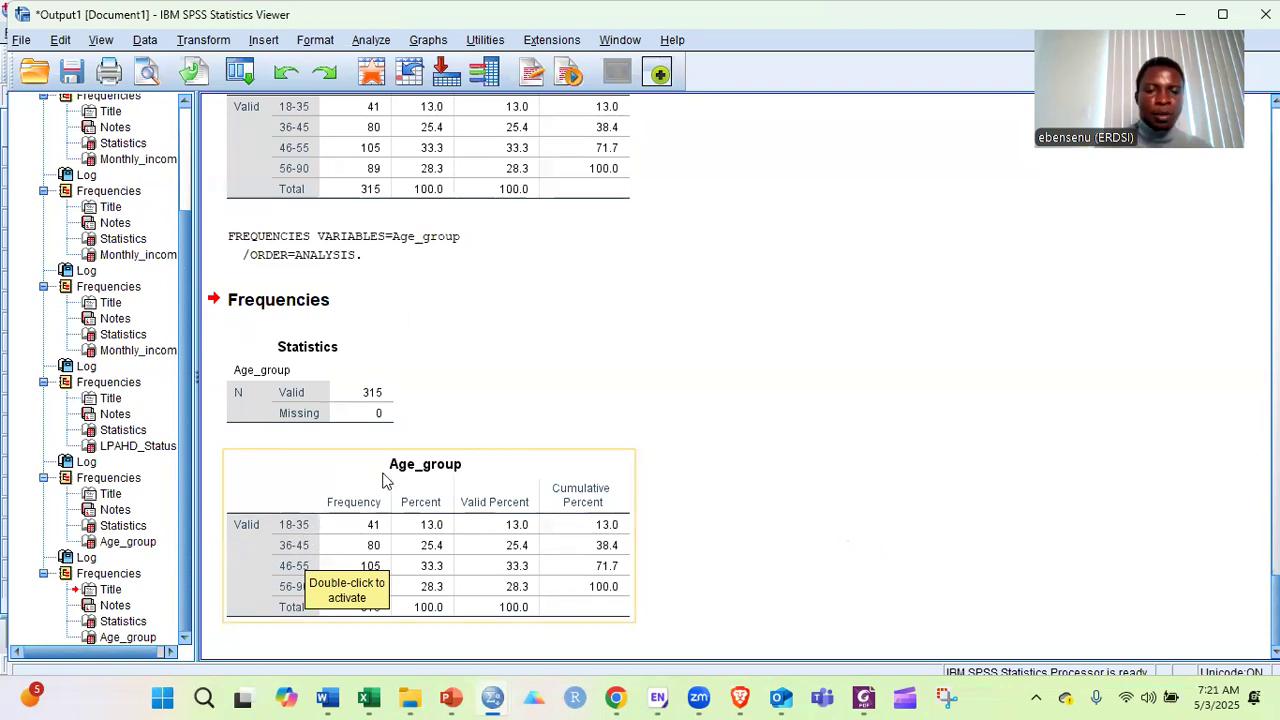
click(789, 447)
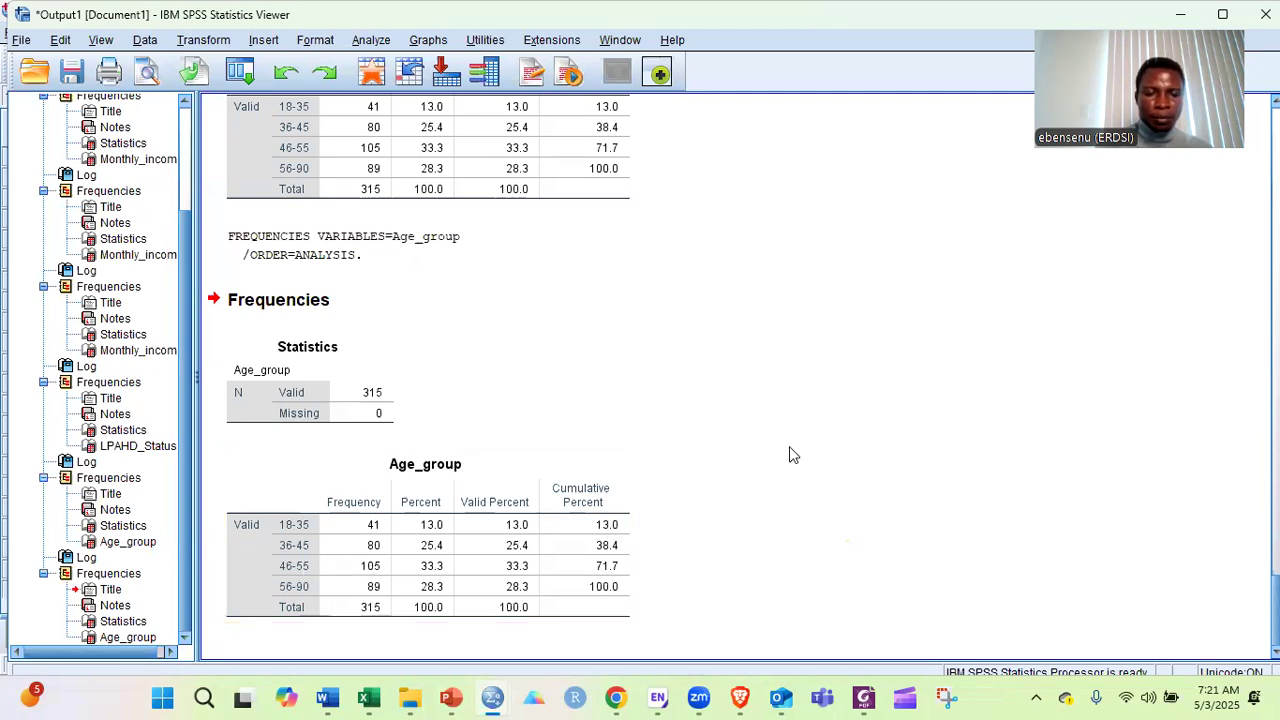
click(368, 558)
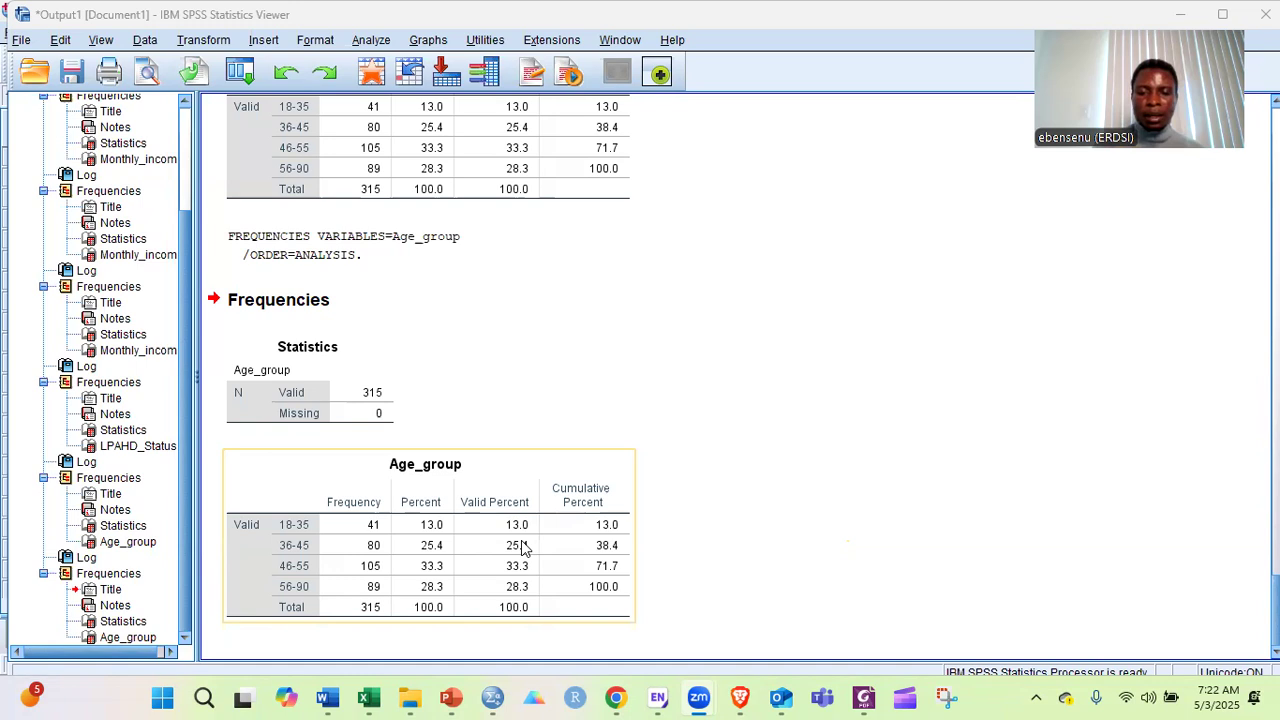
Return to the LPAHD data set and select the Monthly_income column.
click(497, 697)
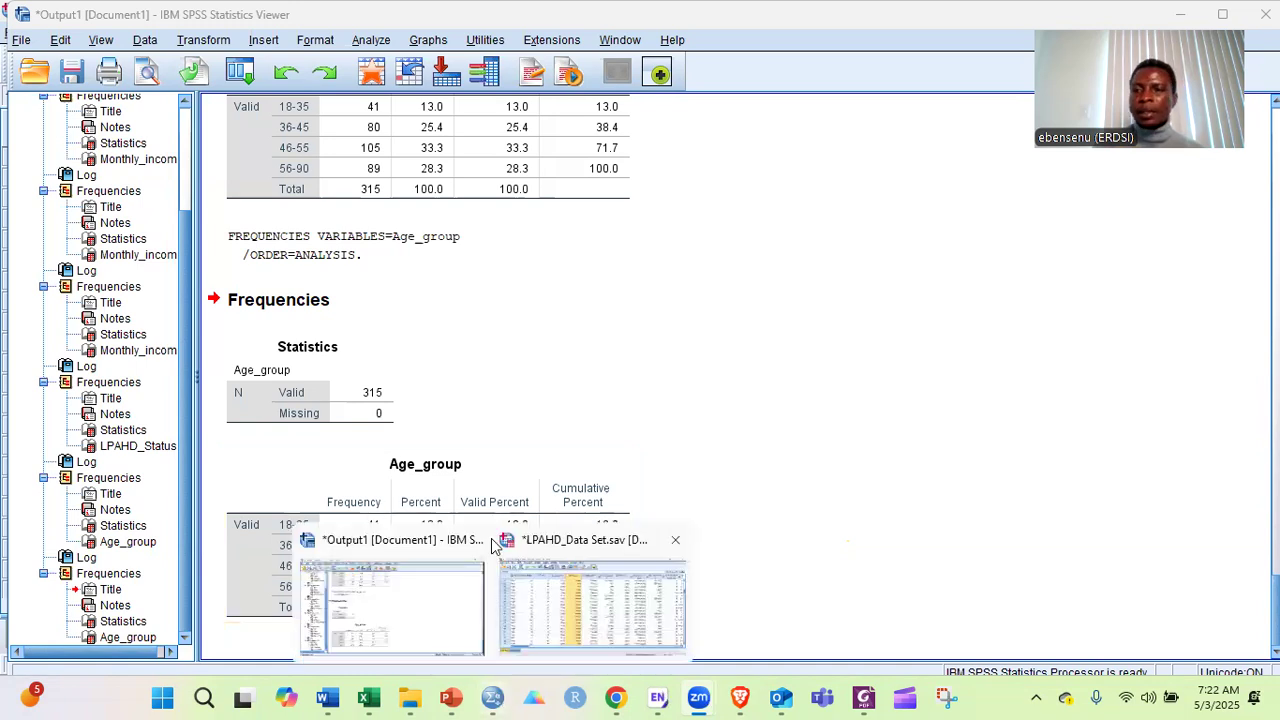
click(492, 540)
drag(181, 611, 100, 604)
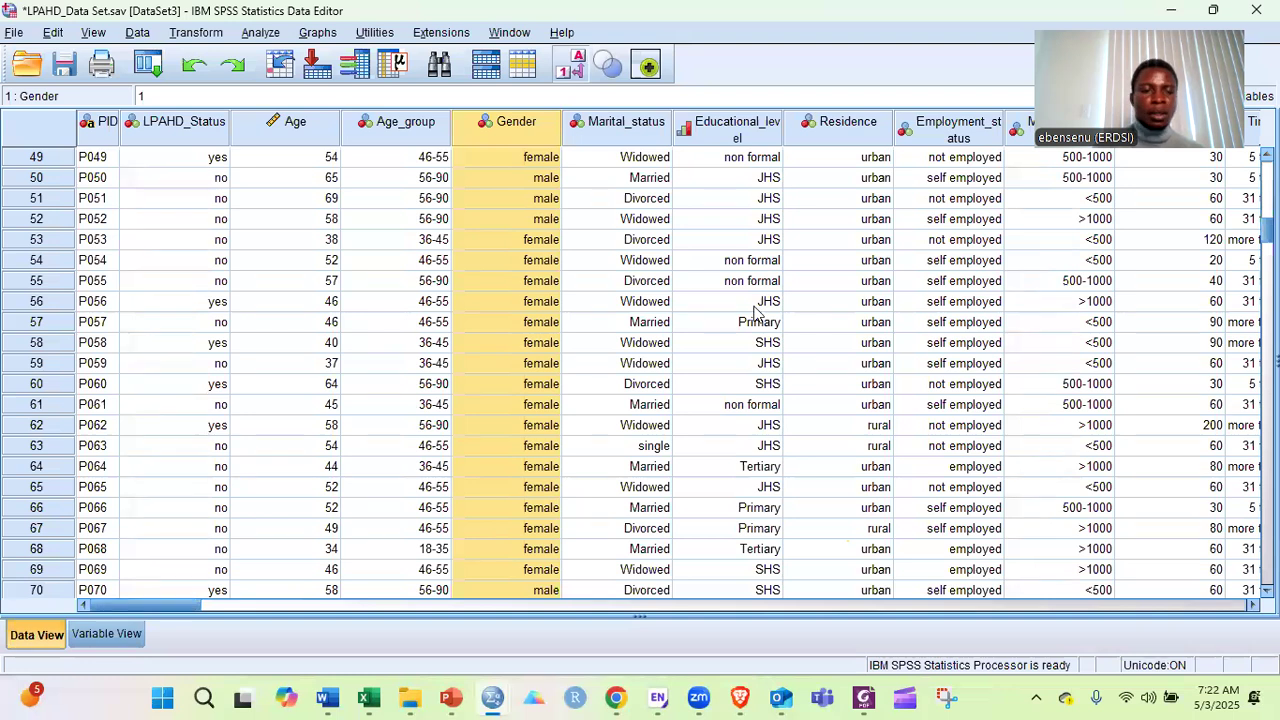
click(216, 594)
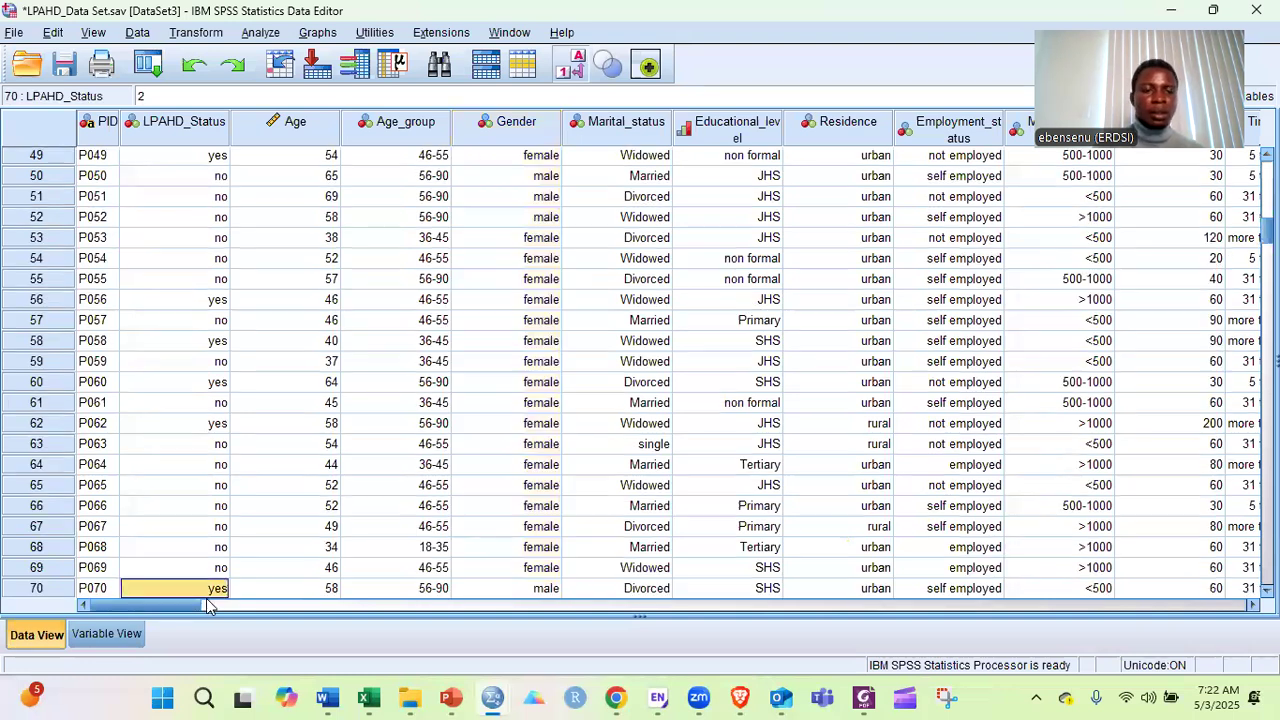
drag(216, 608, 249, 587)
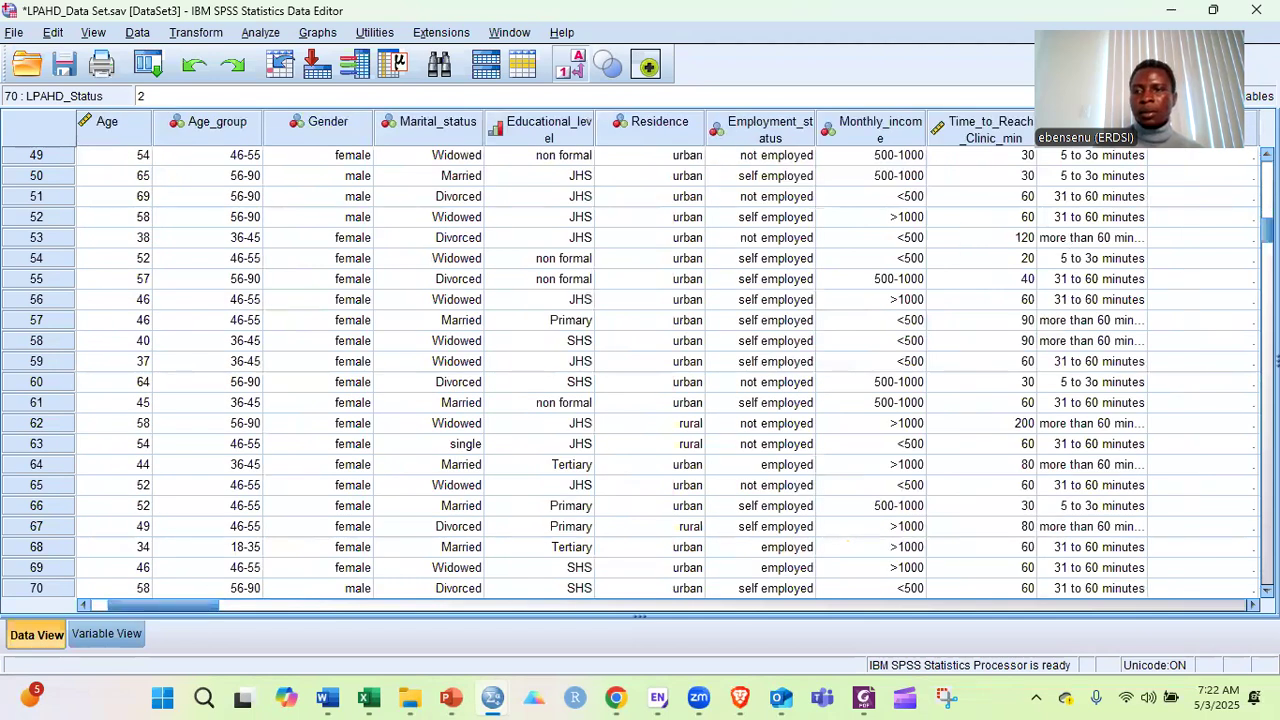
scroll(640, 370, up, 15)
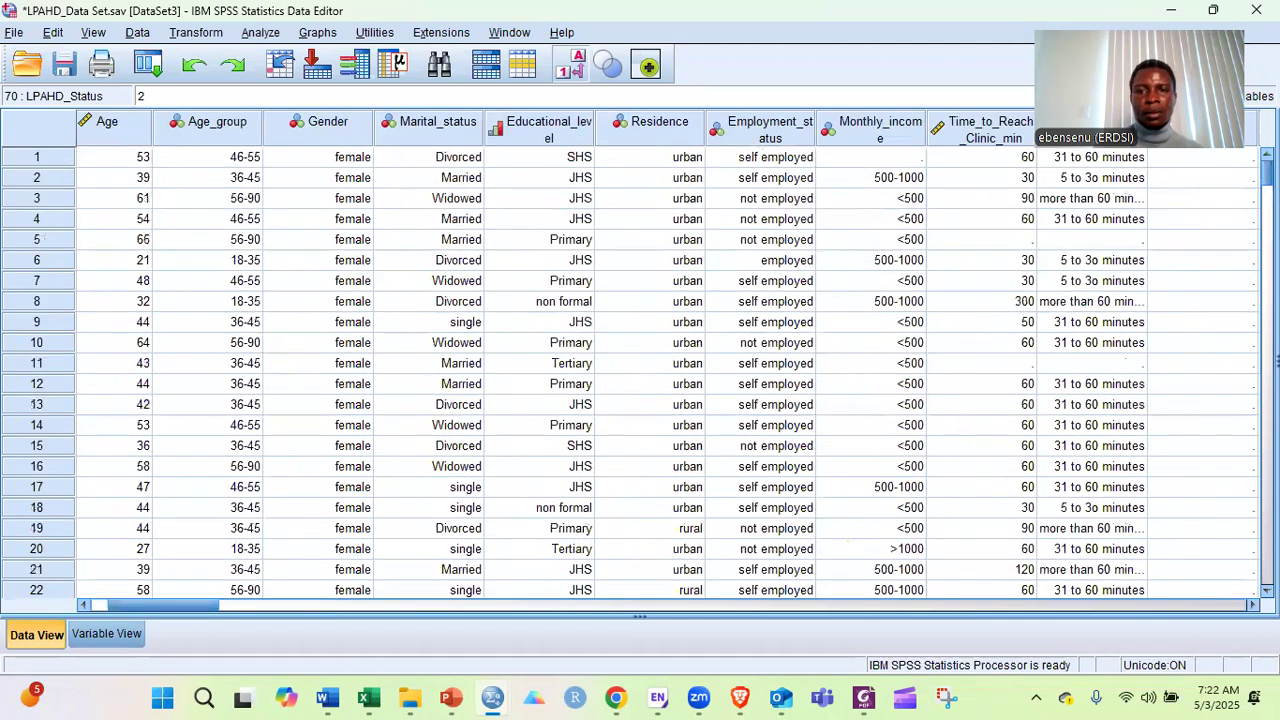
click(873, 125)
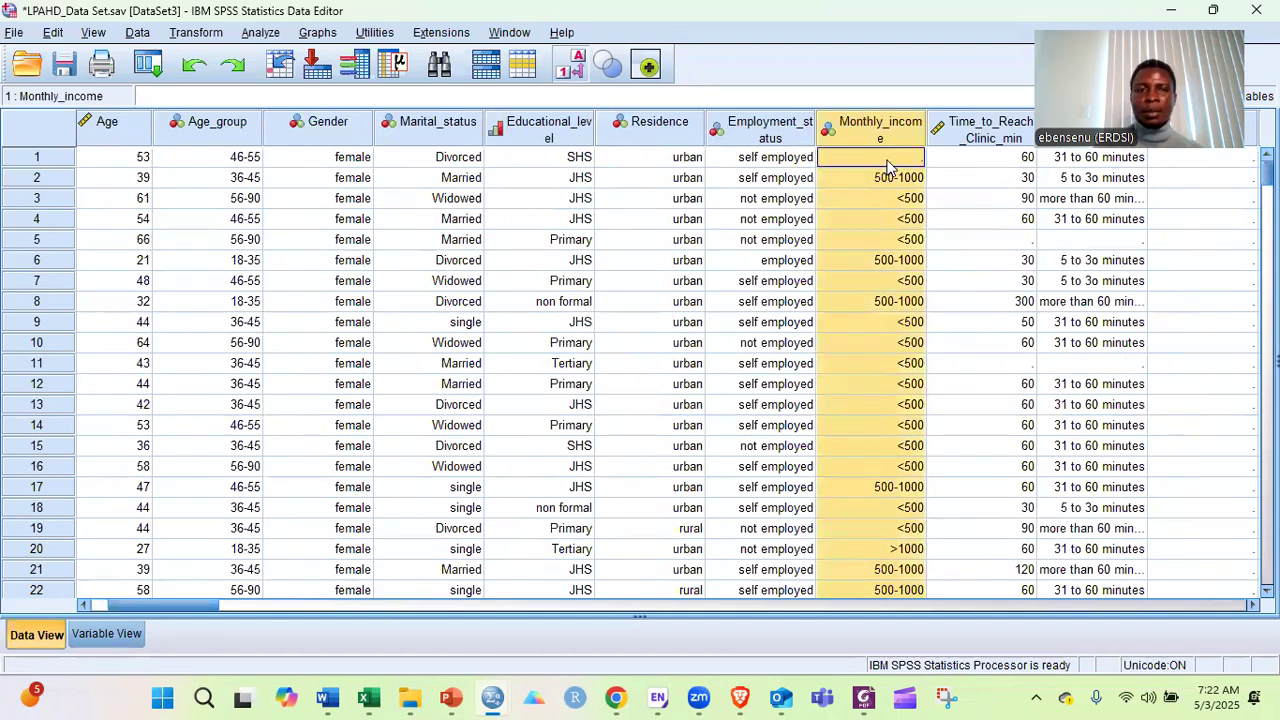
Run a Frequencies analysis on Age_group and Monthly_income together and review both frequency tables.
click(258, 34)
mouse_move(308, 80)
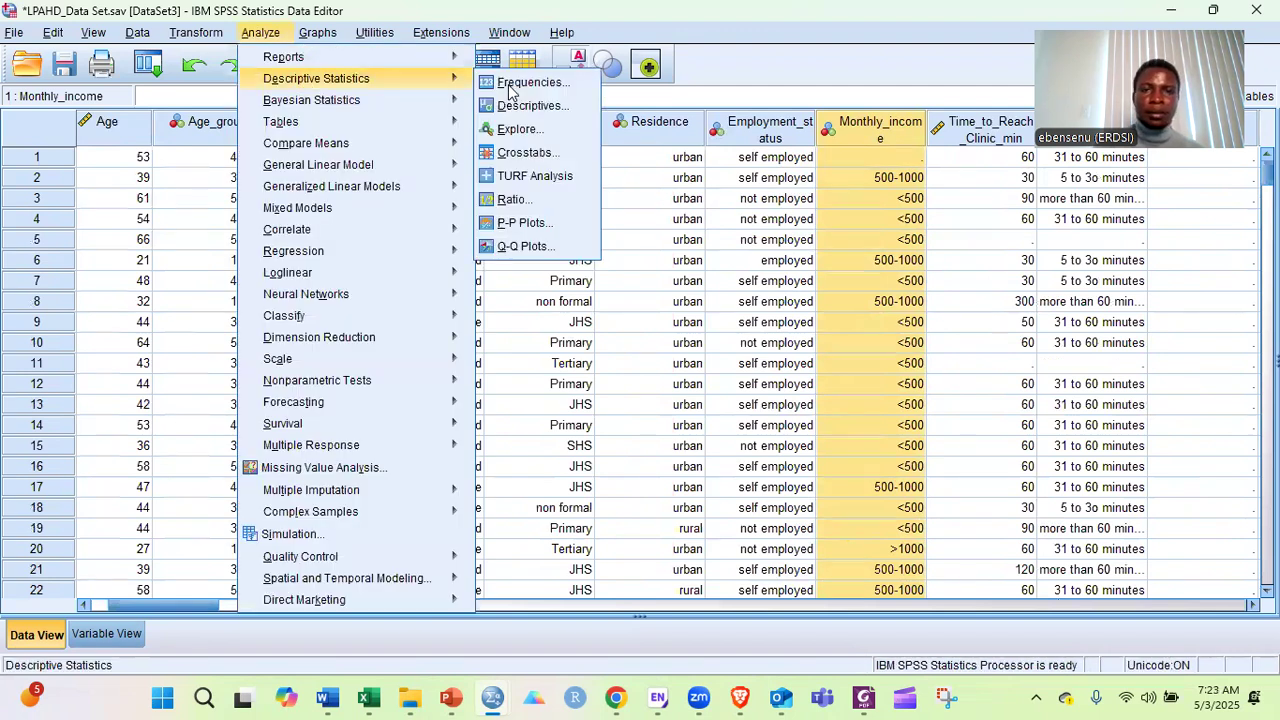
click(510, 84)
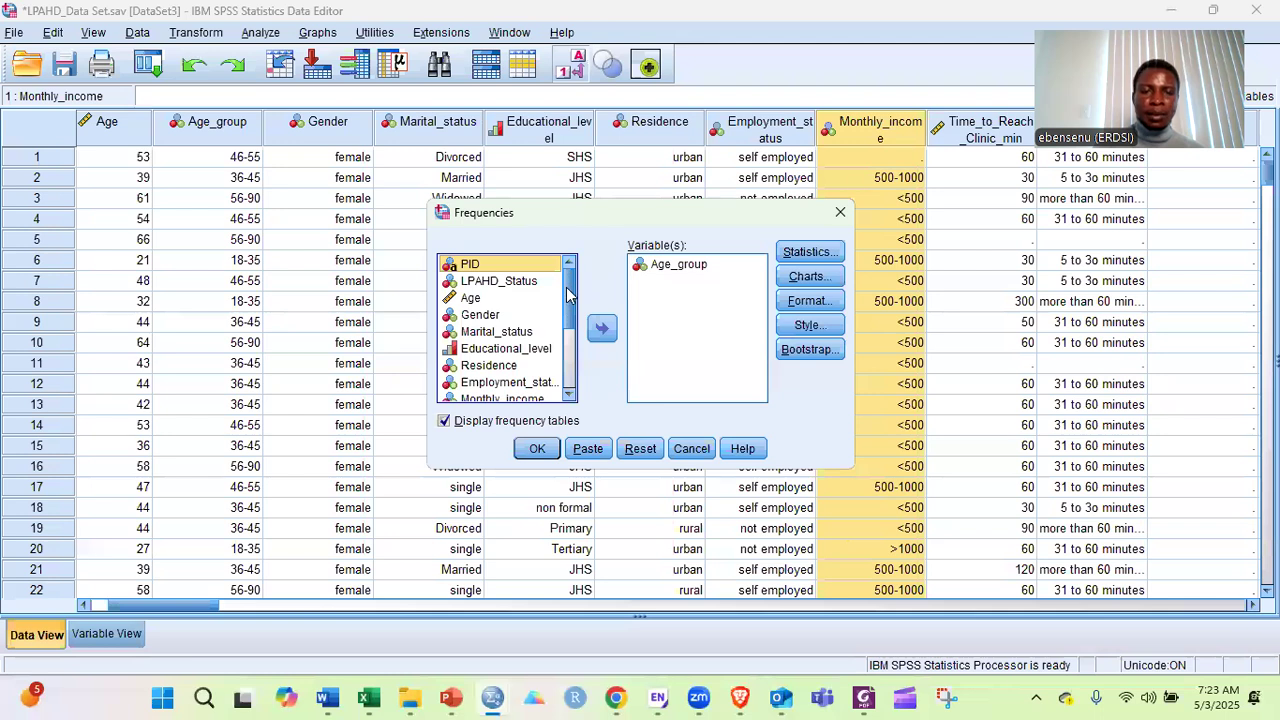
scroll(566, 320, down, 2)
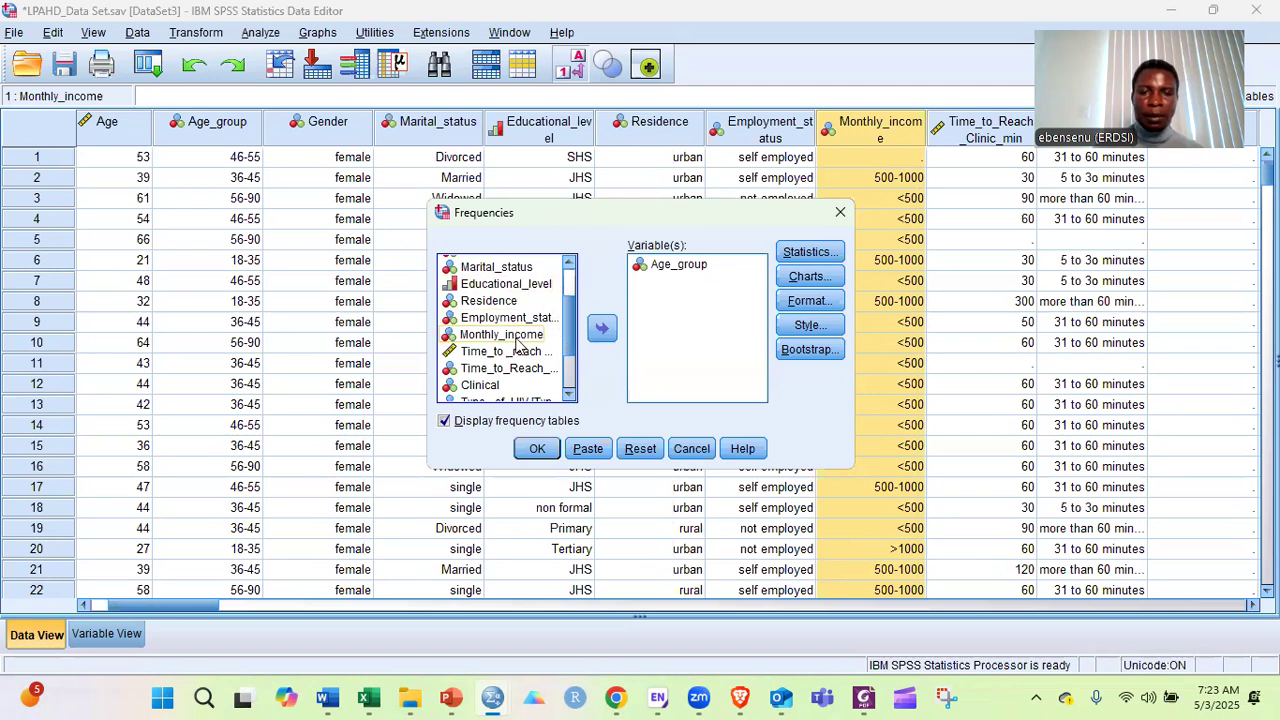
click(556, 334)
click(601, 331)
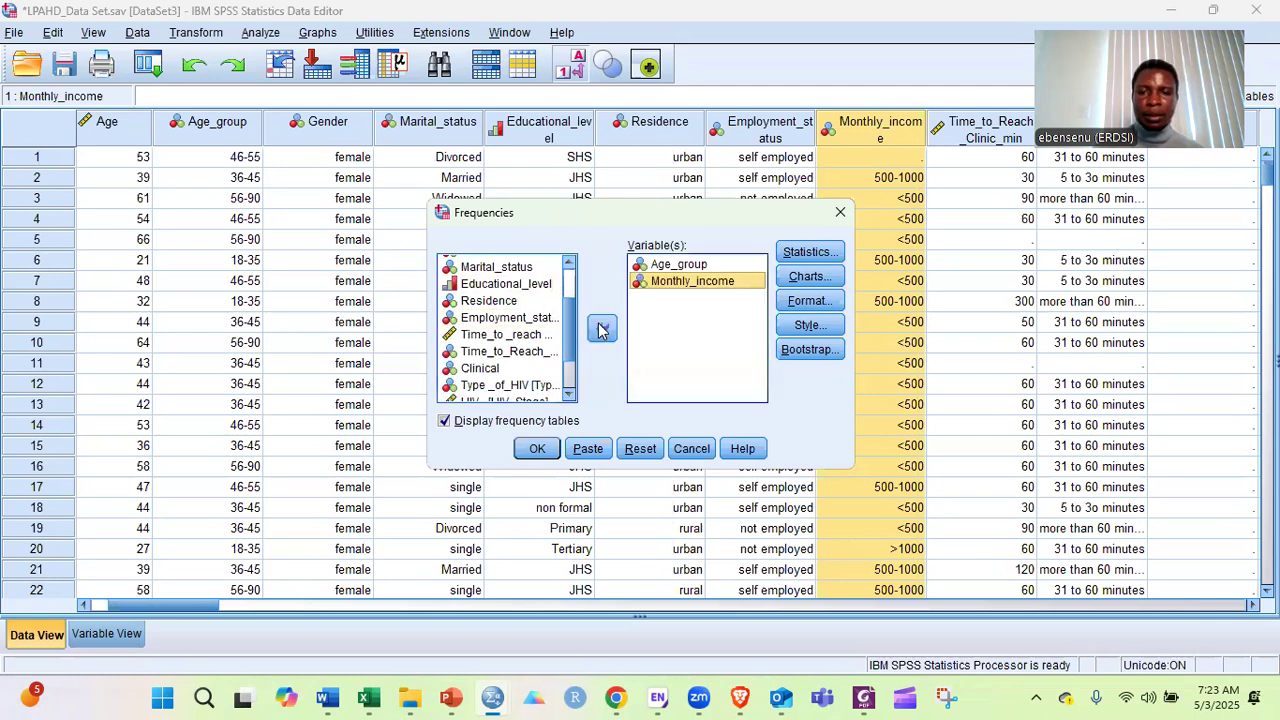
click(533, 449)
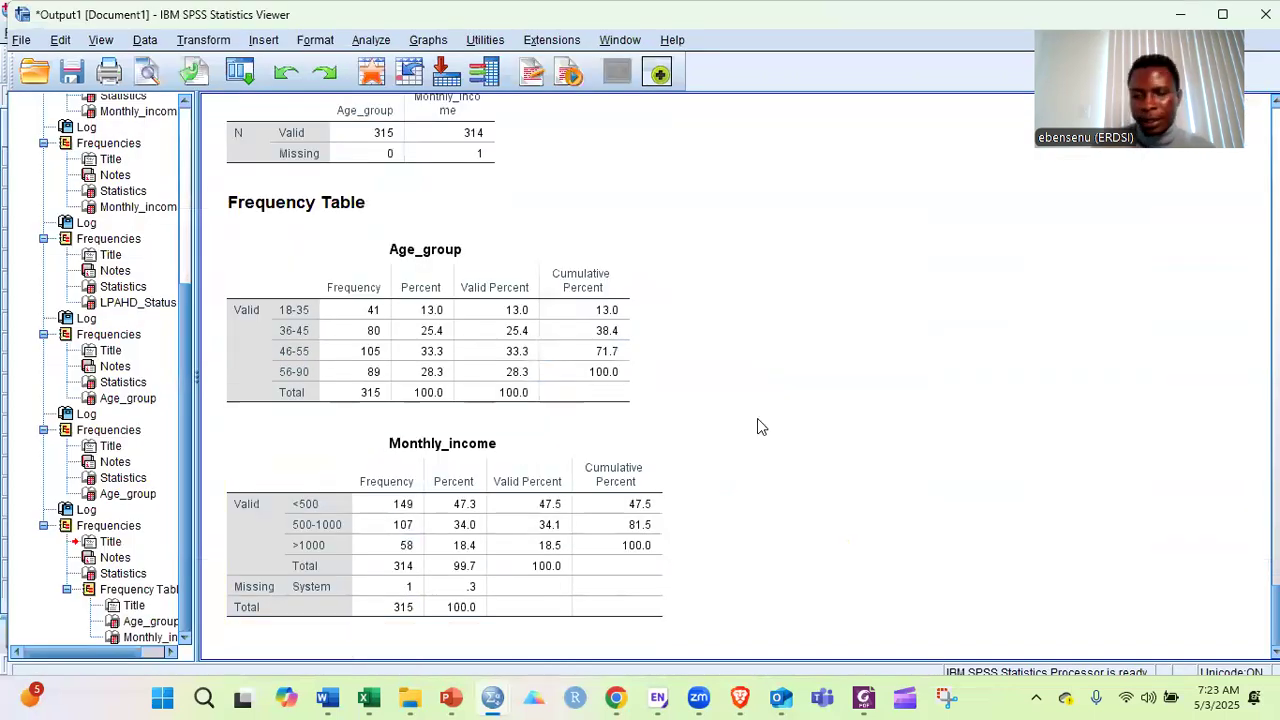
click(364, 478)
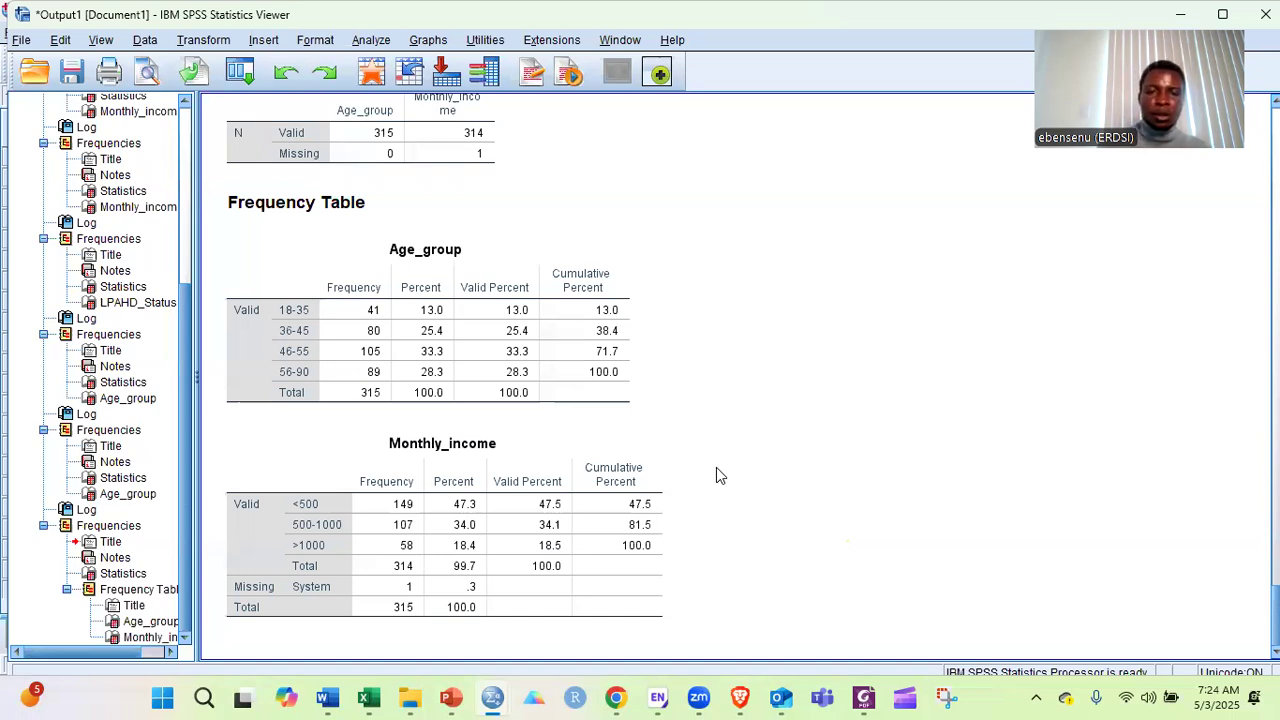
click(363, 318)
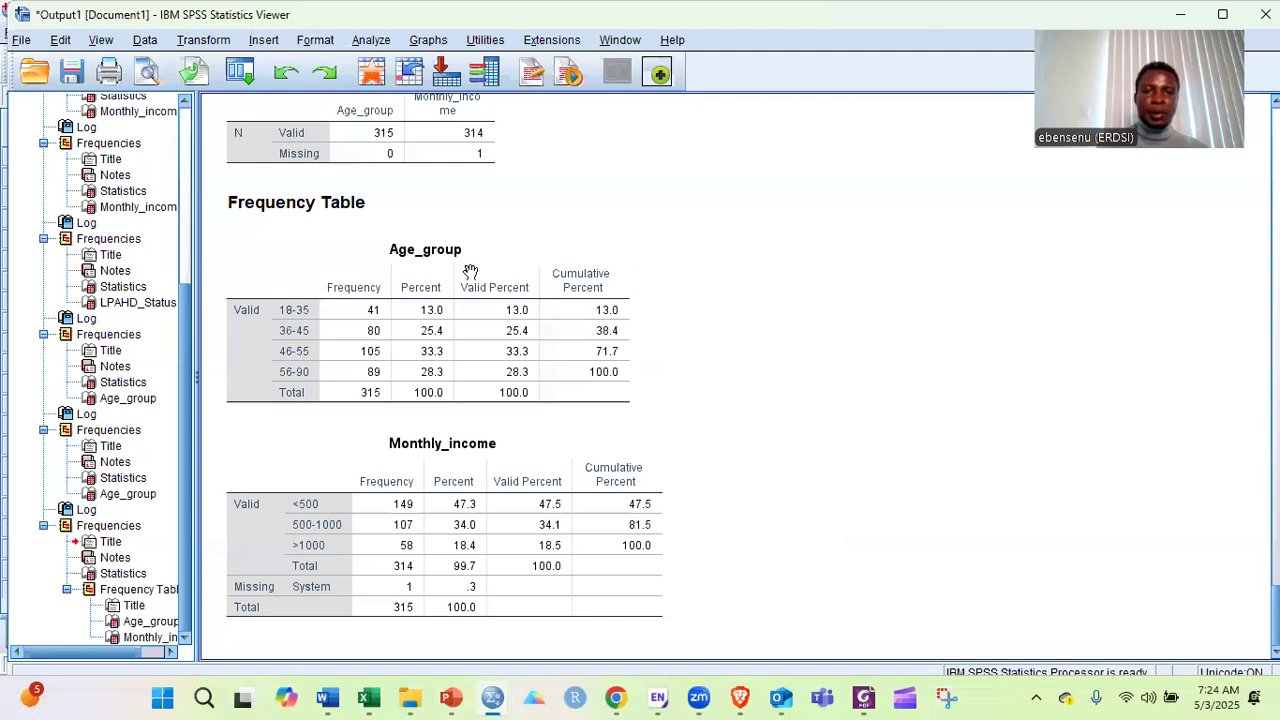
Switch to the article in Foxit PDF Editor and examine Table 1's sociodemographic frequencies and percentages, from age group to time taken to reach hospital.
key(alt+Tab)
scroll(459, 309, up, 1)
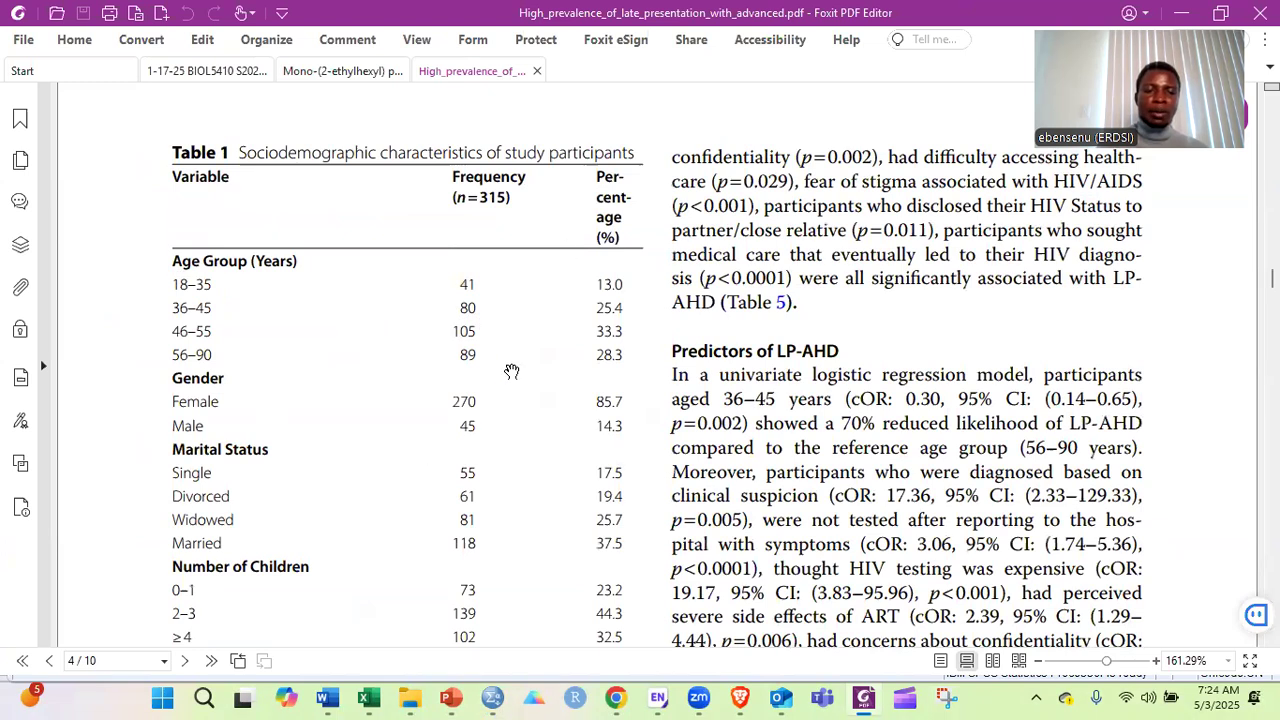
scroll(511, 371, down, 1)
scroll(511, 371, down, 2)
scroll(511, 371, up, 2)
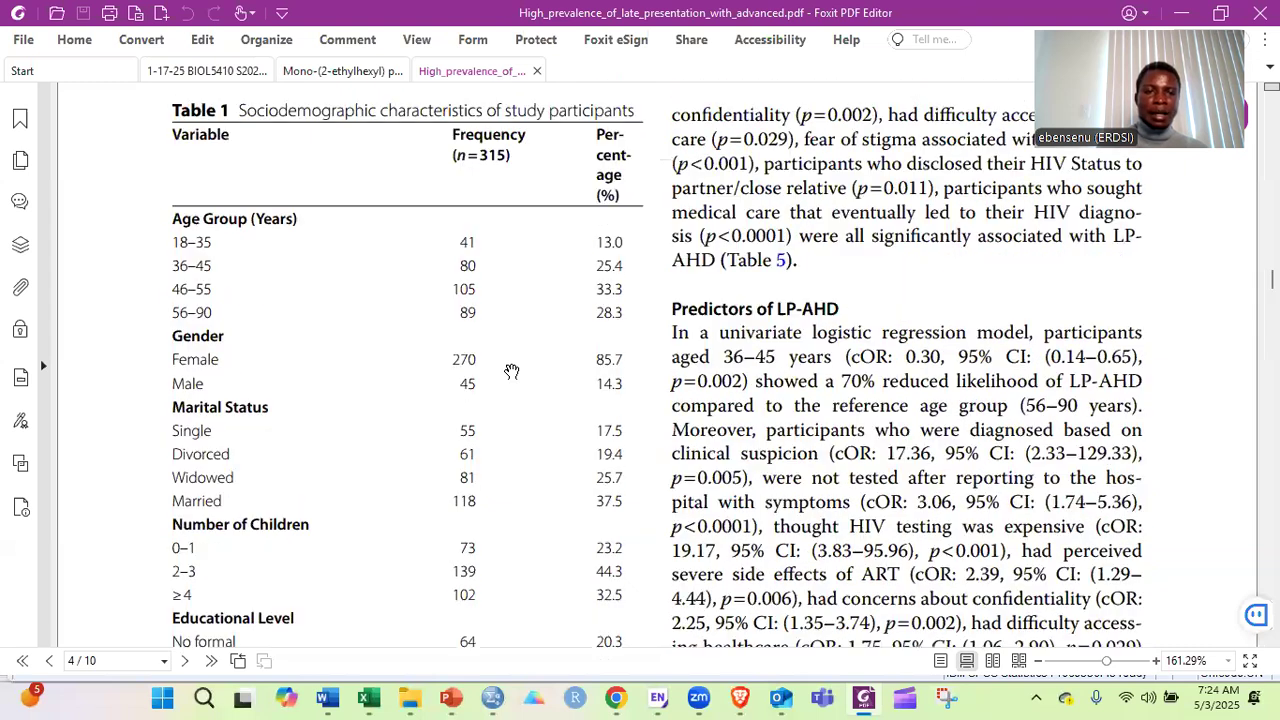
scroll(511, 371, down, 3)
scroll(511, 371, down, 7)
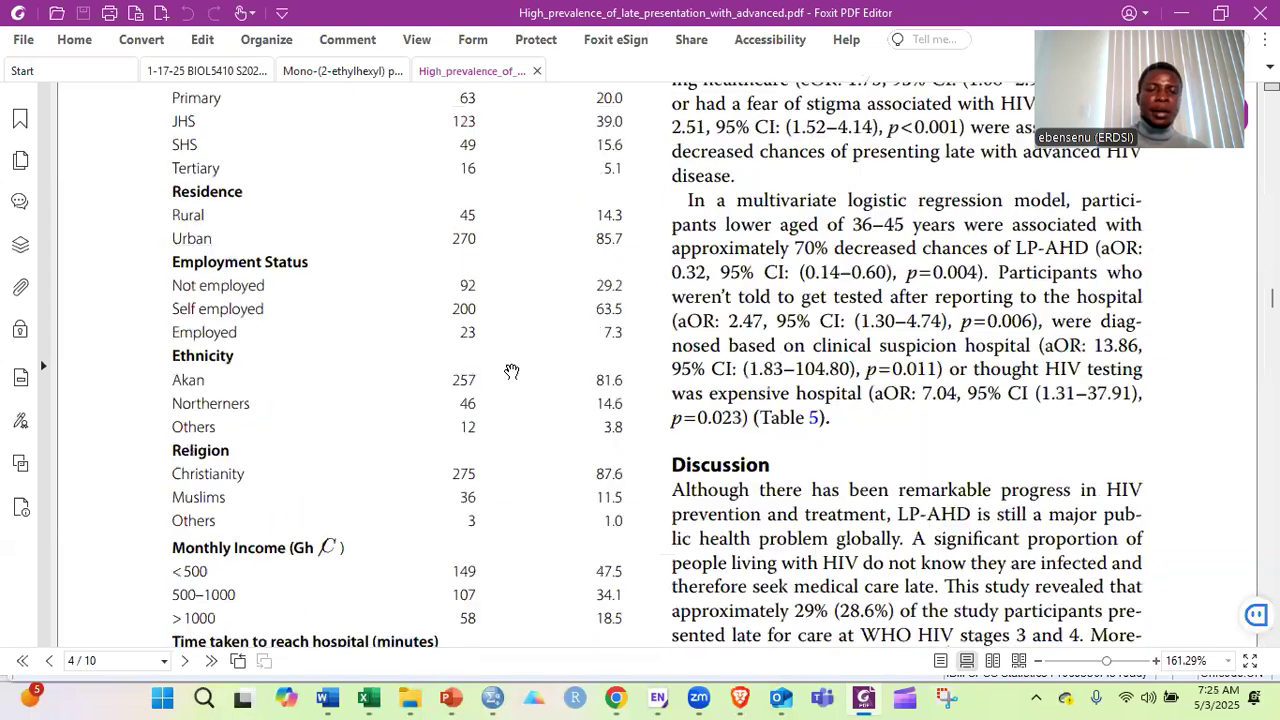
scroll(511, 371, down, 3)
scroll(511, 375, up, 1)
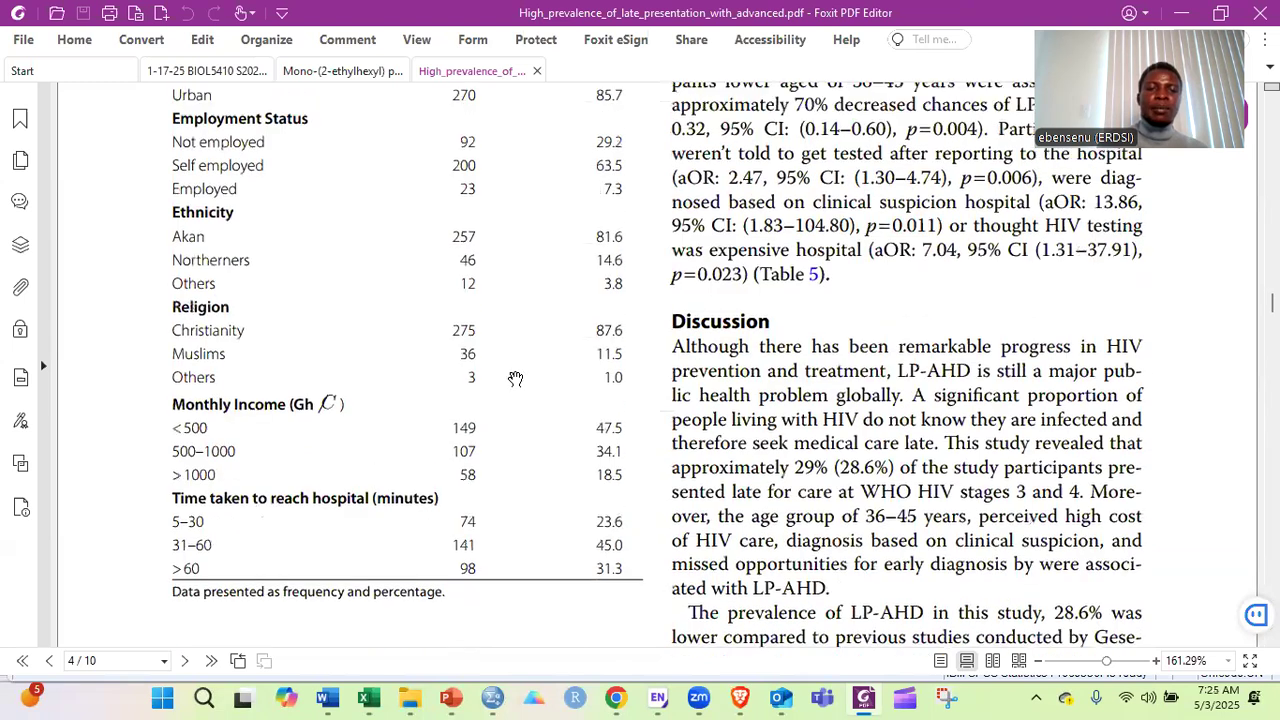
scroll(528, 418, up, 4)
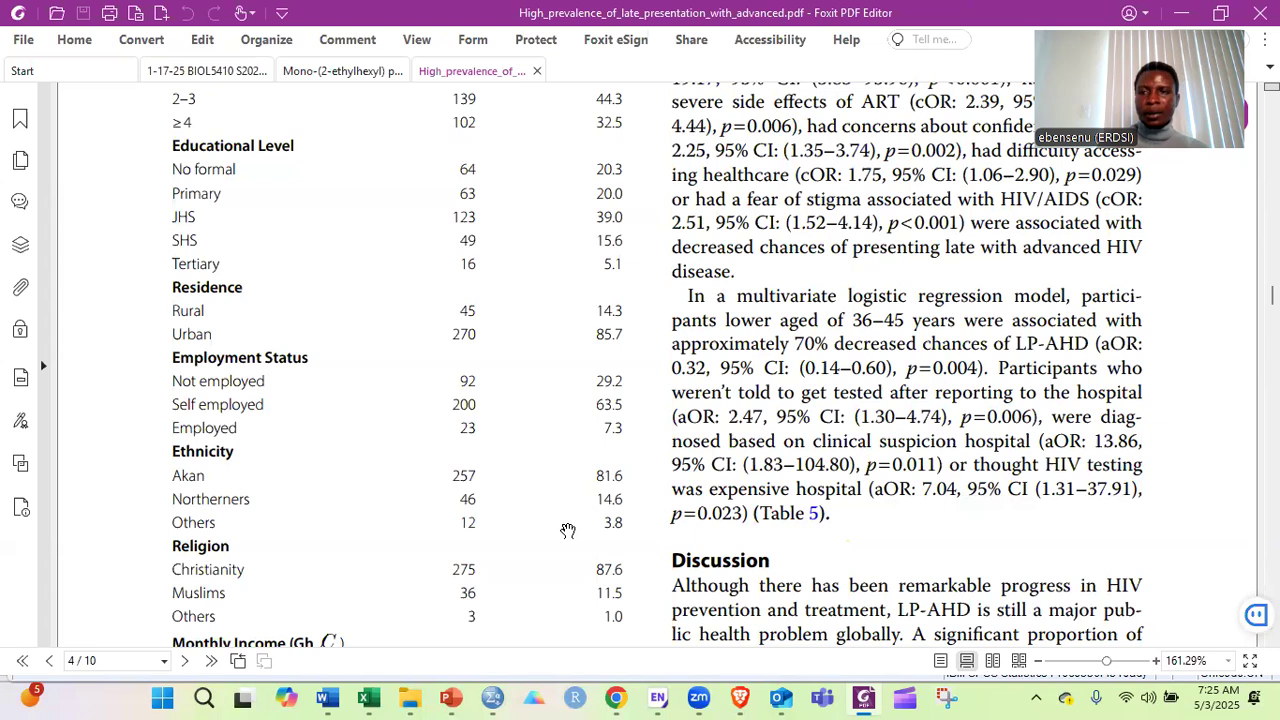
scroll(568, 530, up, 2)
scroll(551, 444, up, 2)
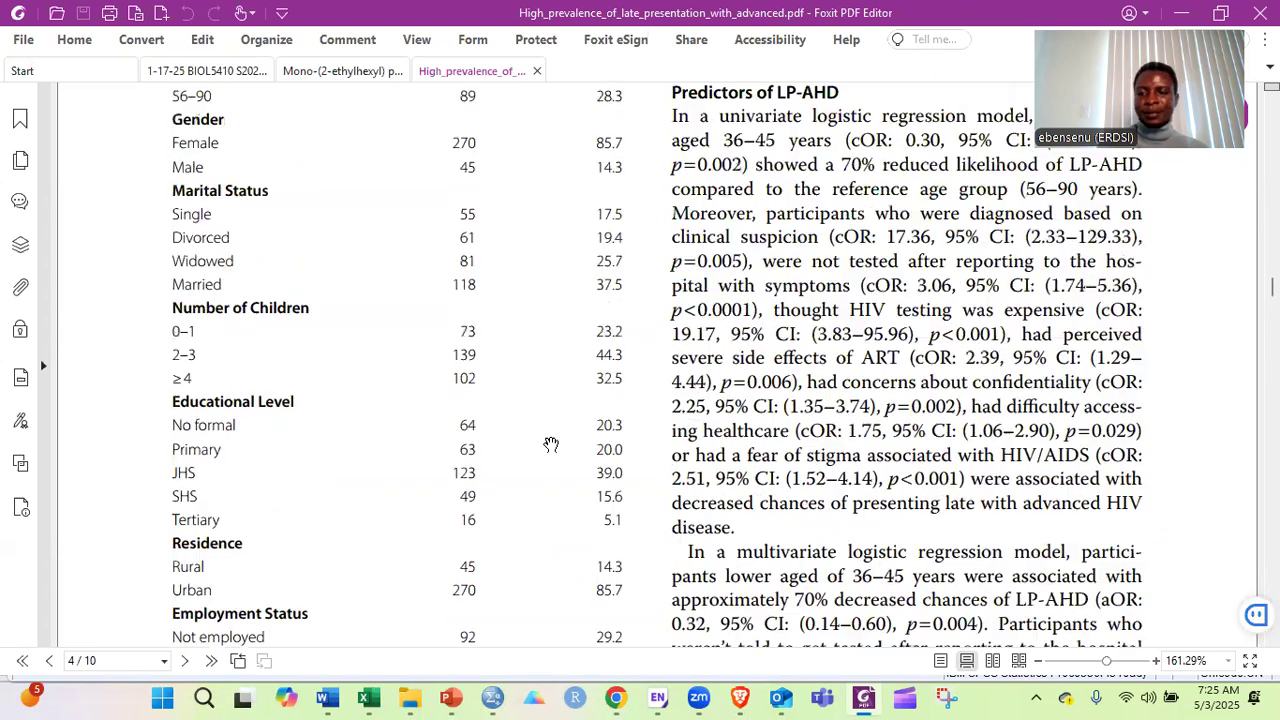
scroll(551, 444, up, 2)
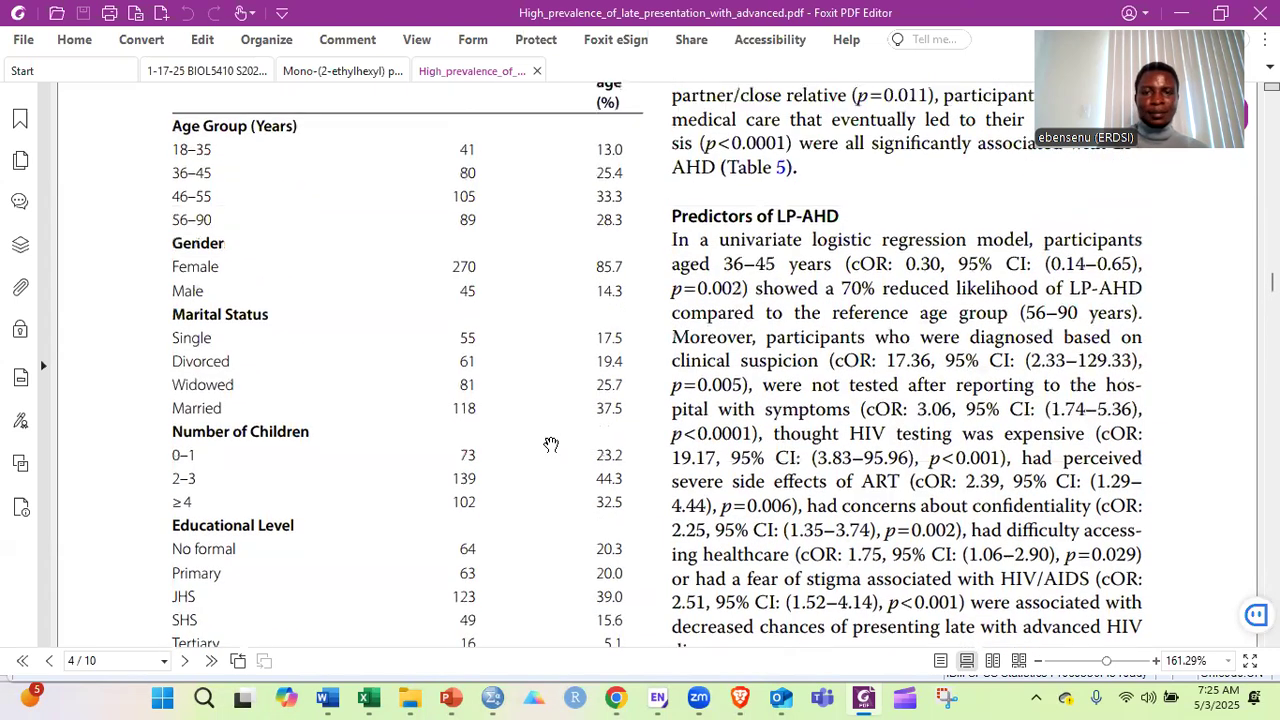
scroll(551, 444, up, 1)
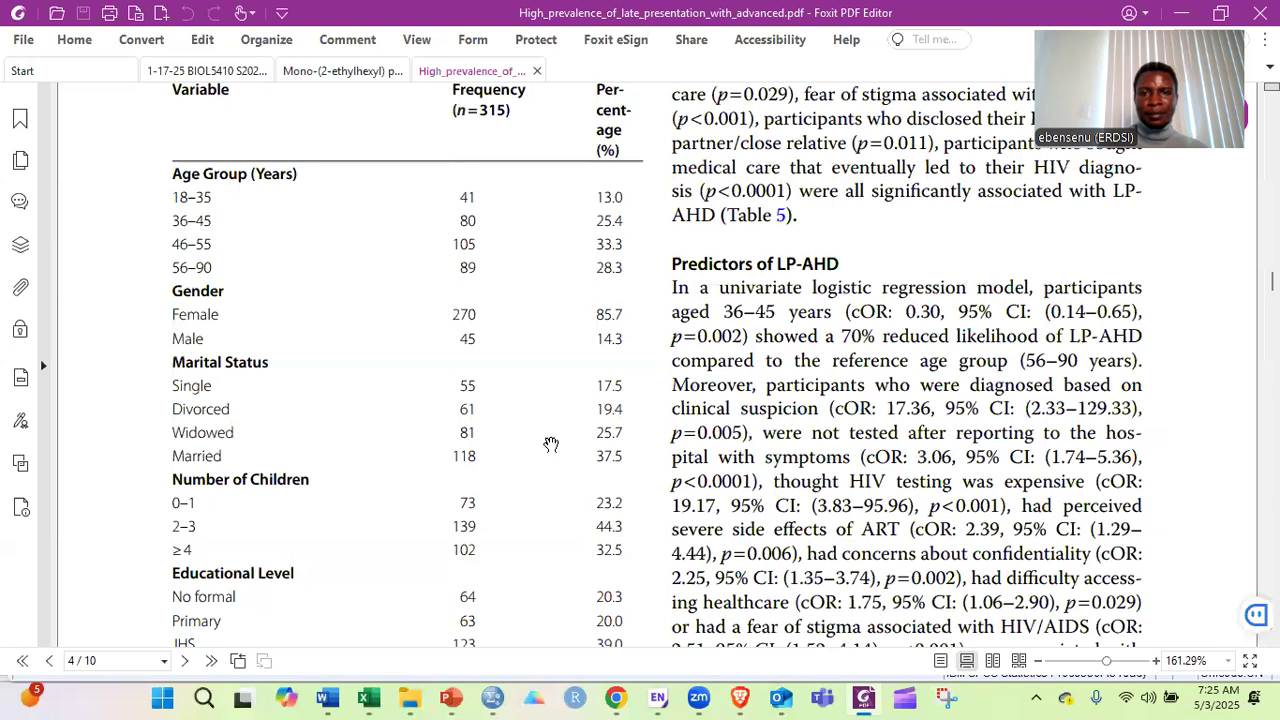
scroll(551, 444, up, 2)
scroll(551, 444, up, 1)
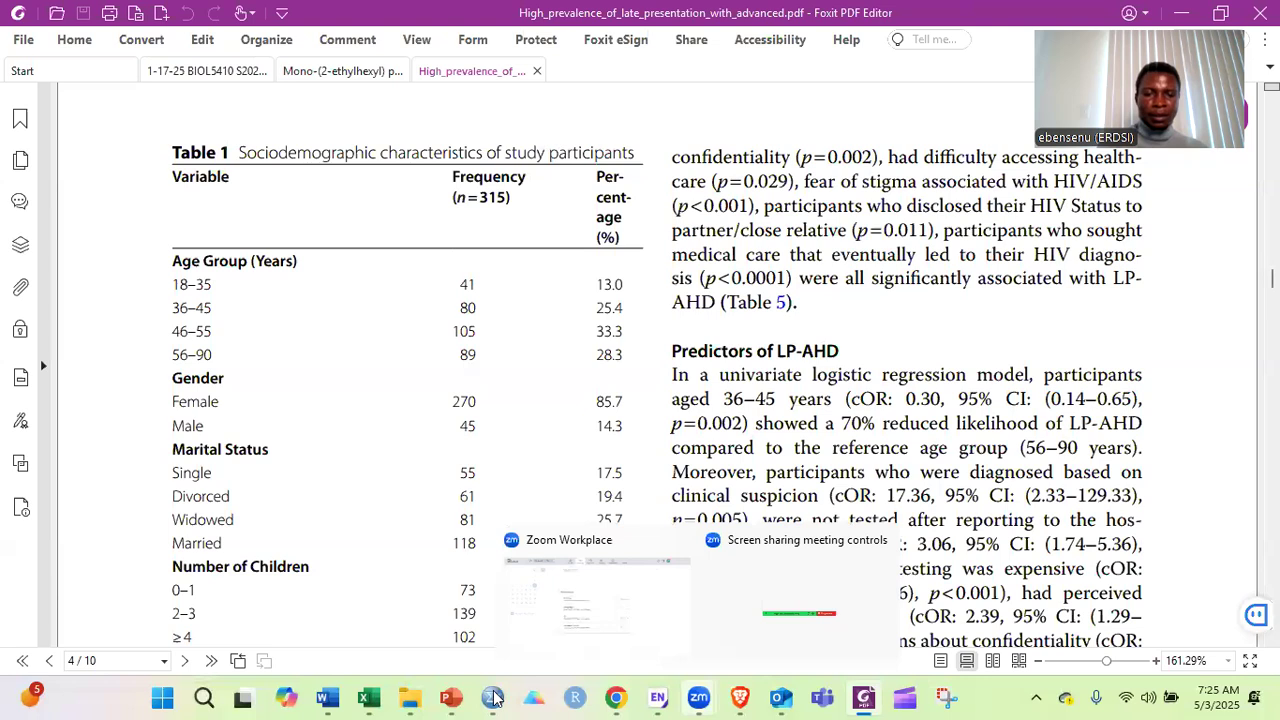
Return to the SPSS data set, start a Frequencies analysis and remove Age_group and Monthly_income from its variables.
mouse_move(492, 697)
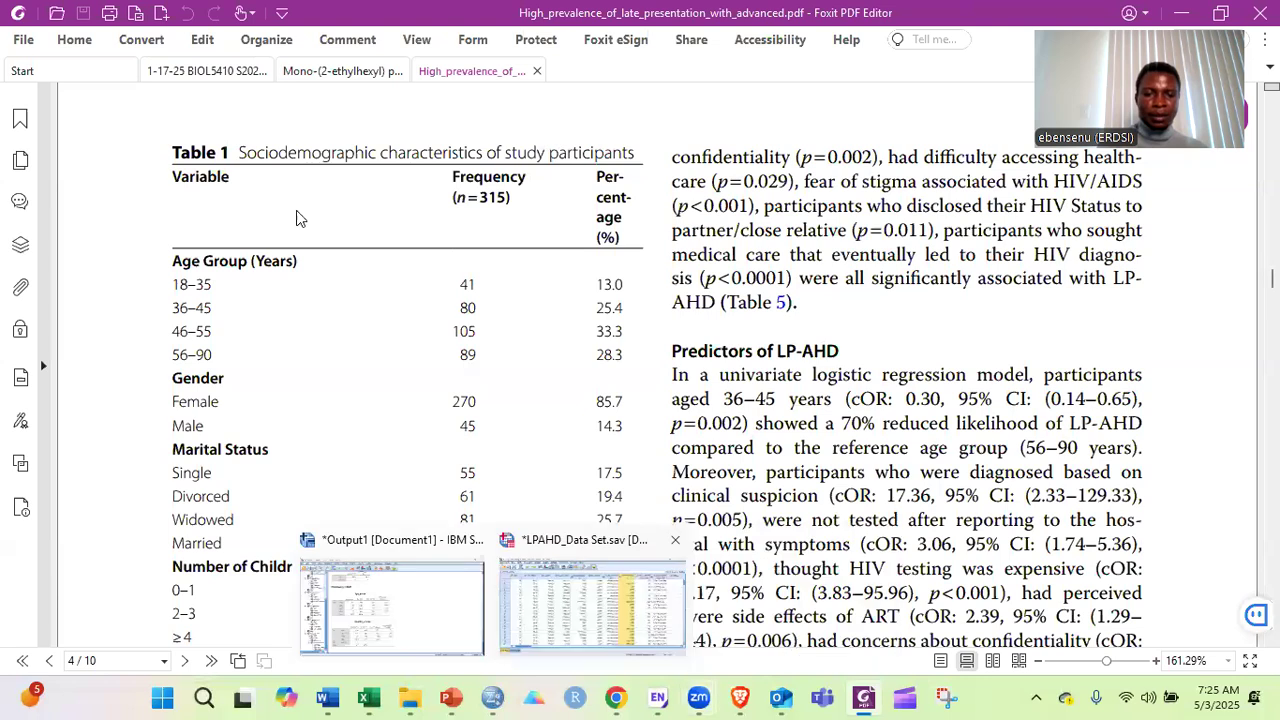
click(260, 32)
mouse_move(316, 78)
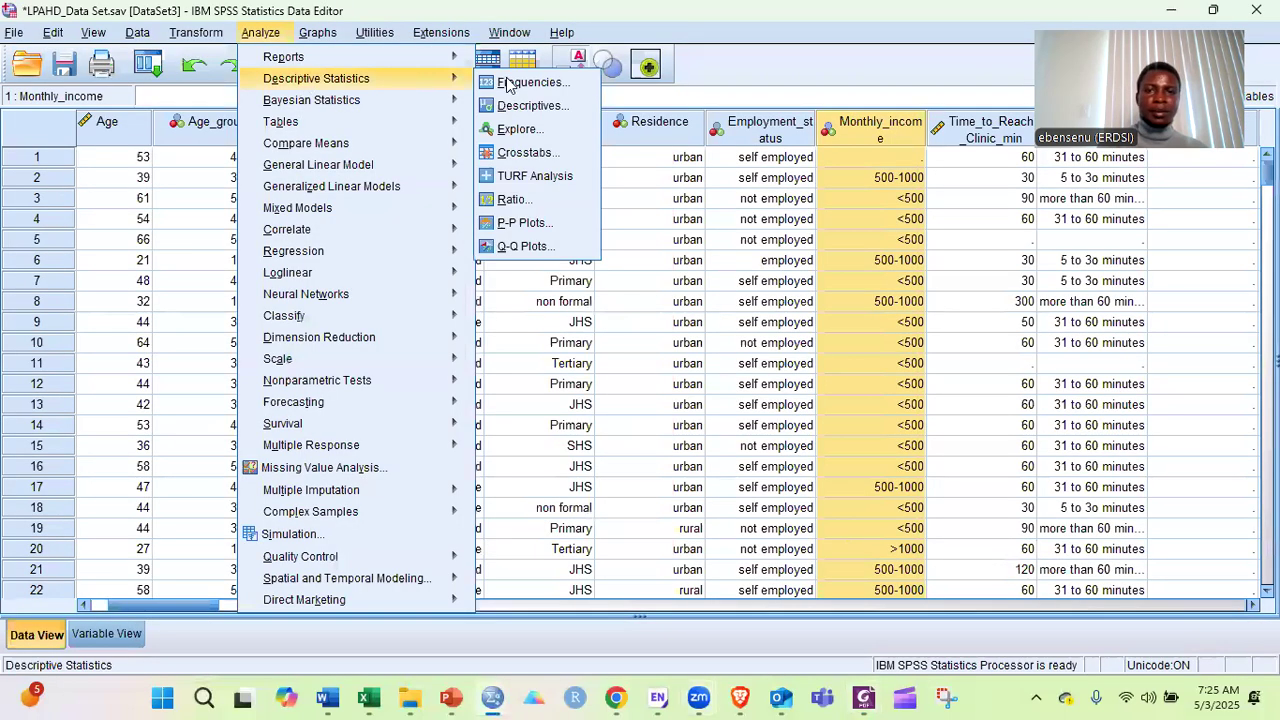
key(Return)
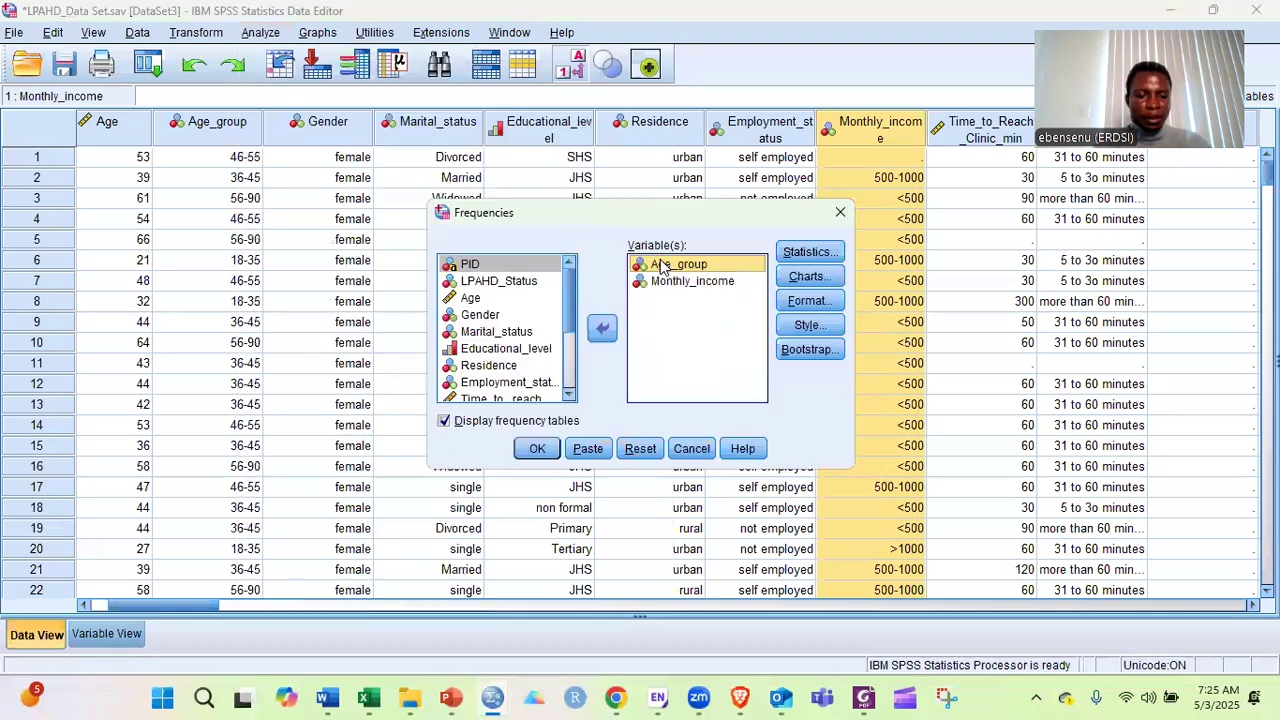
click(601, 330)
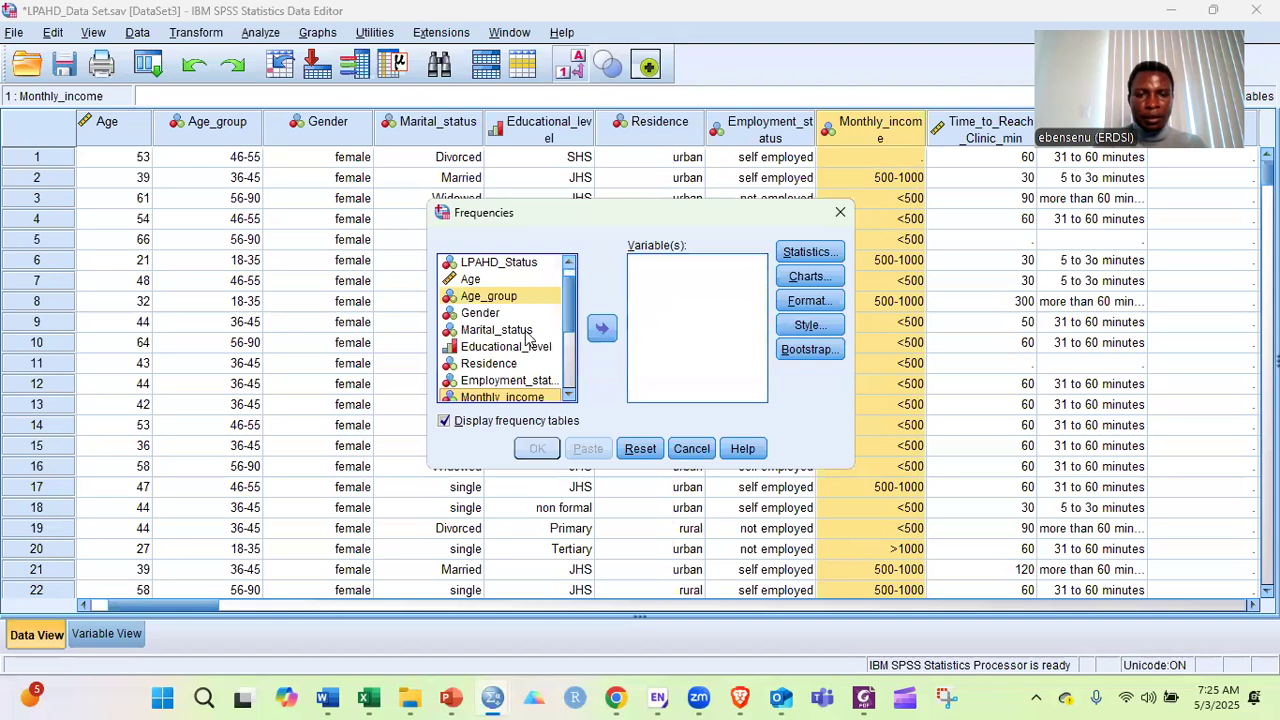
Run the frequency table for Marital_status and switch to the article's Table 1 in Foxit PDF Editor.
click(498, 330)
click(540, 443)
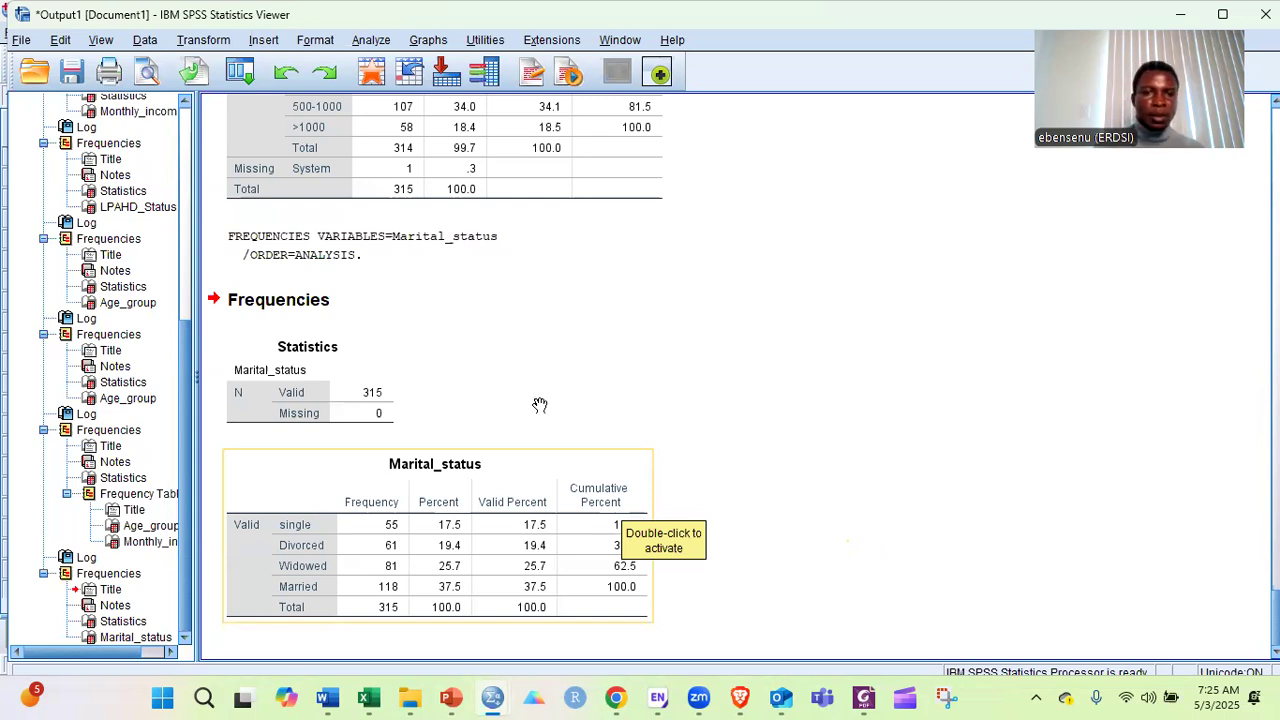
key(alt+Tab)
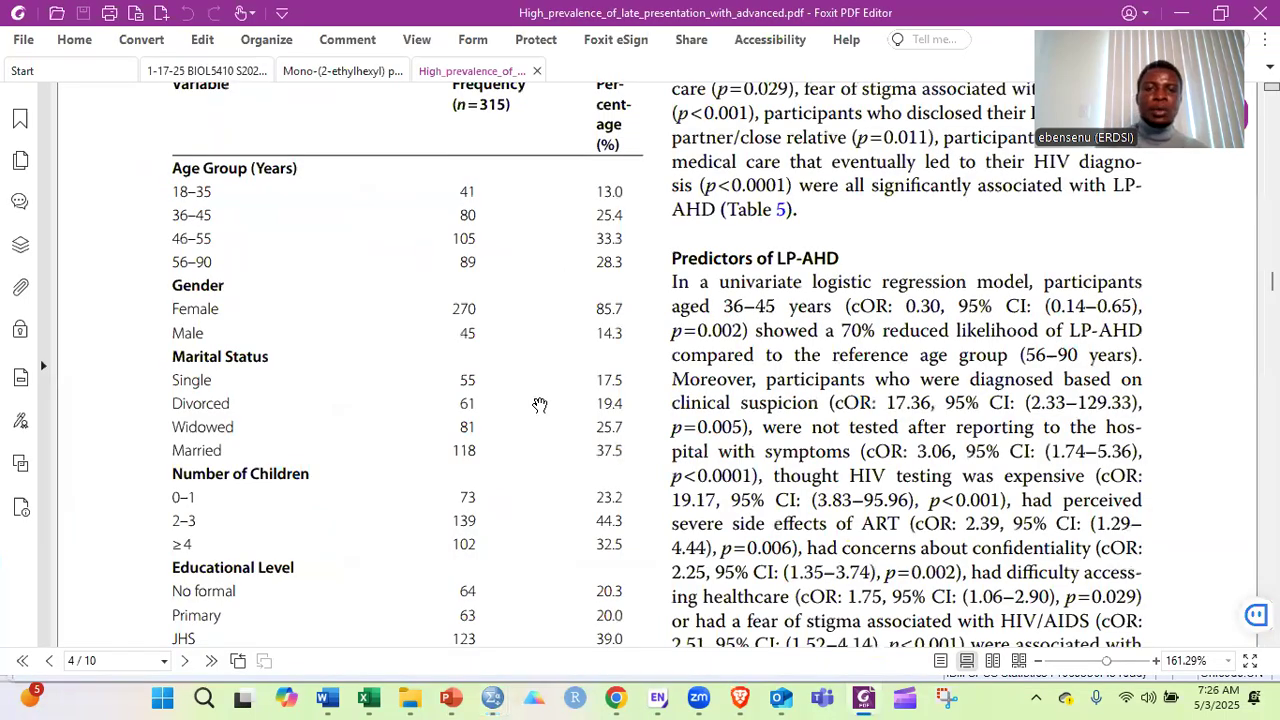
Compare the Marital_status frequency table in SPSS with the article's Table 1 and its sociodemographic Results paragraph in Foxit PDF Editor.
scroll(540, 405, up, 3)
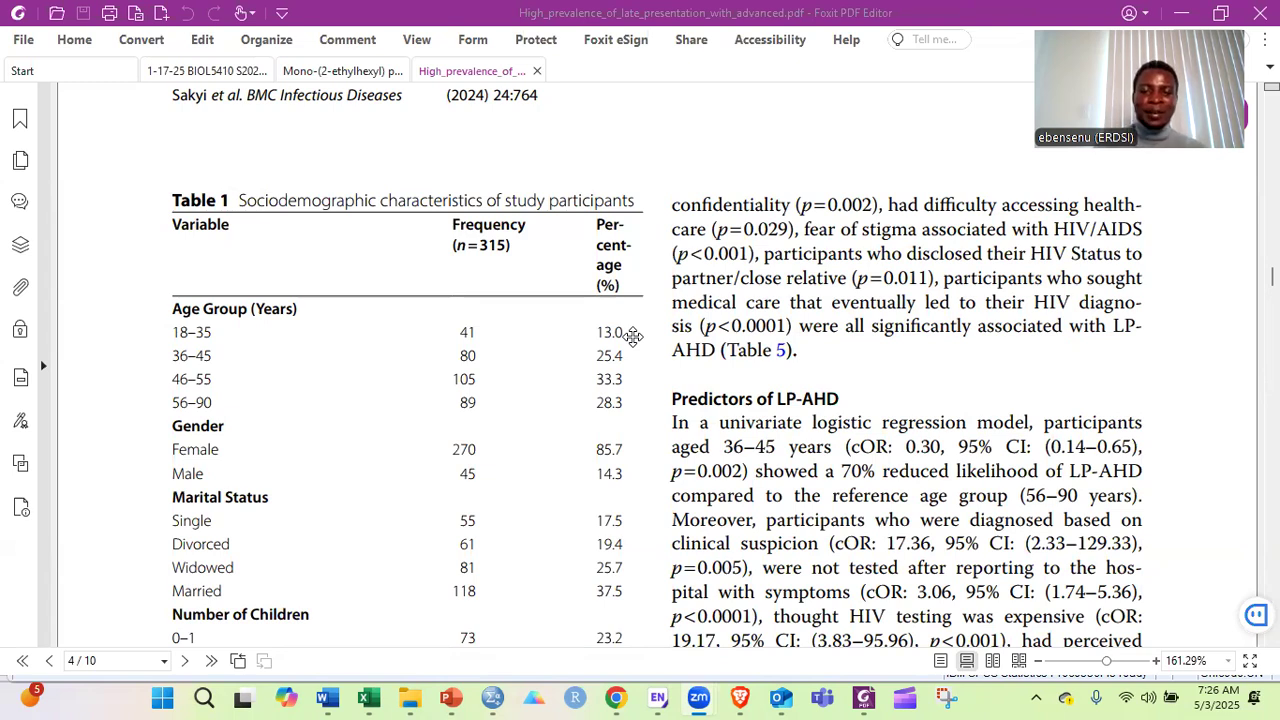
click(492, 698)
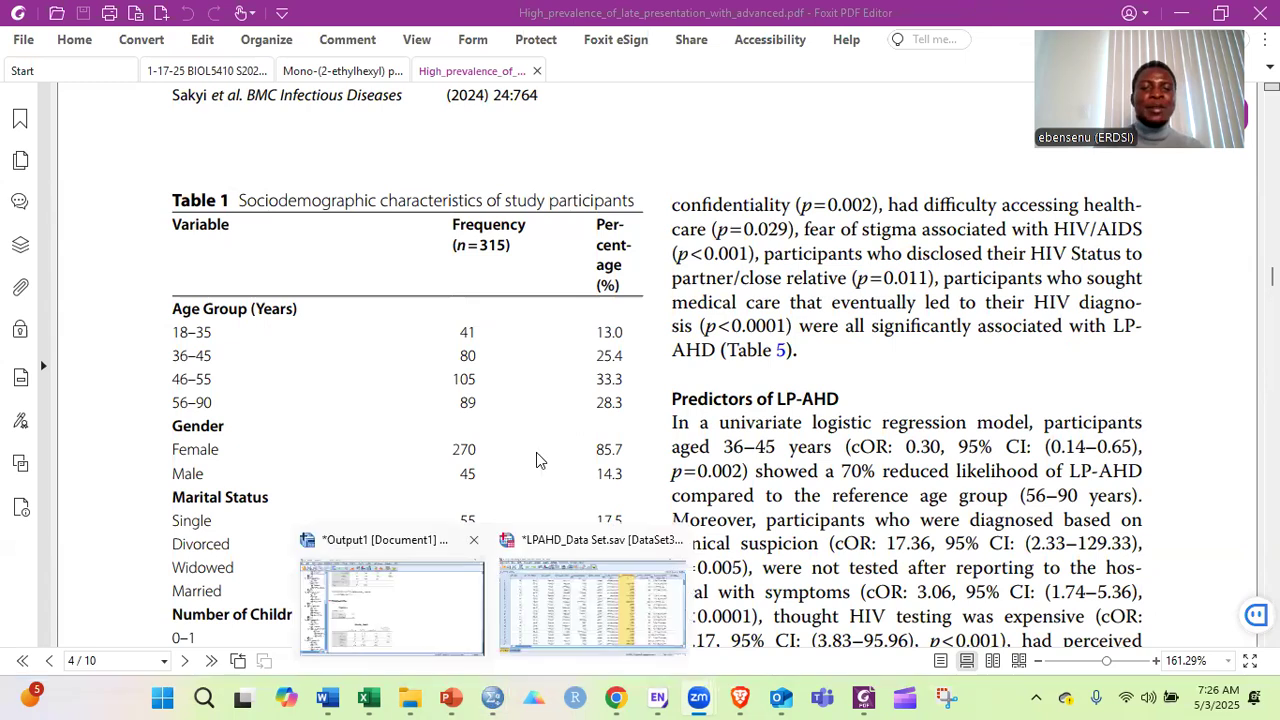
click(392, 600)
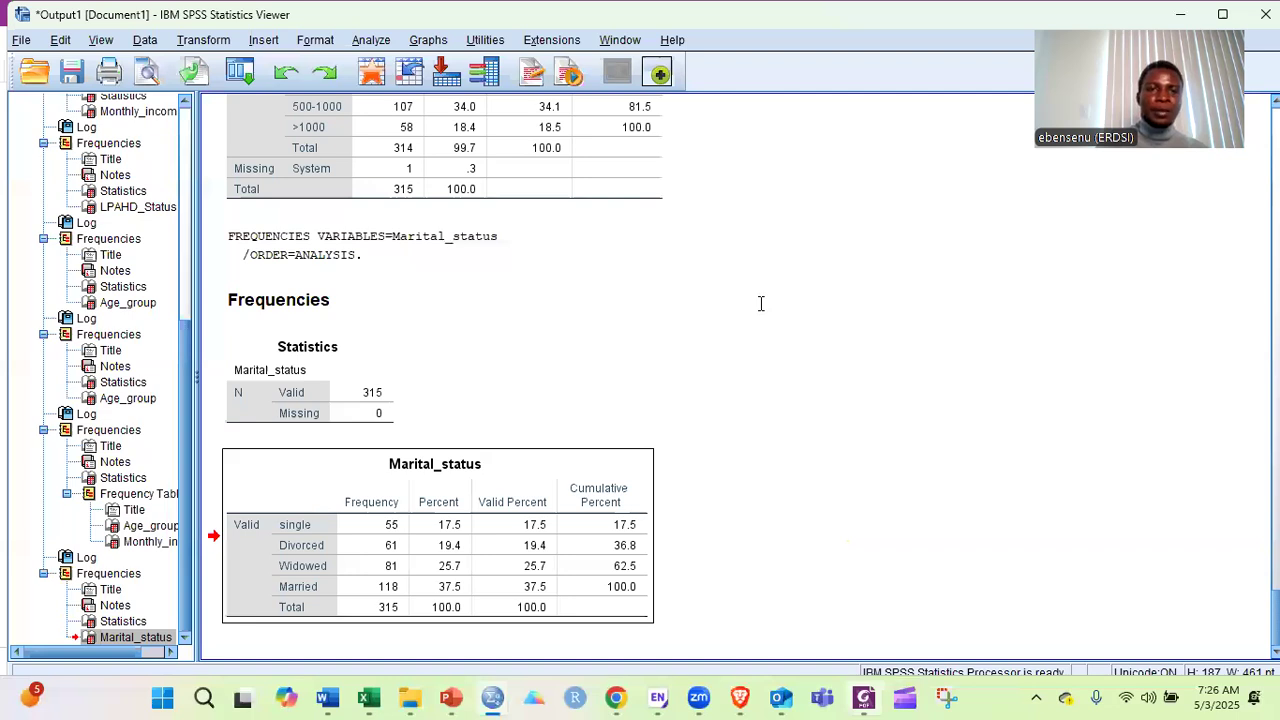
key(alt+Tab)
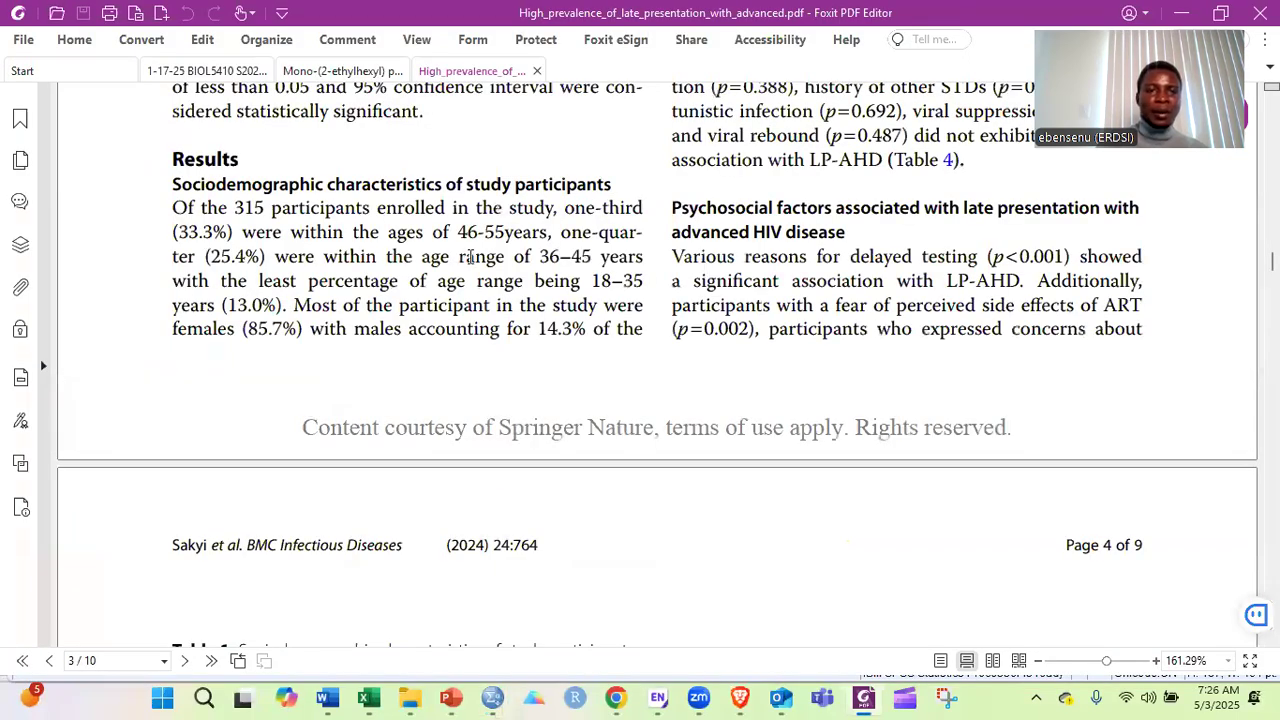
scroll(201, 294, up, 1)
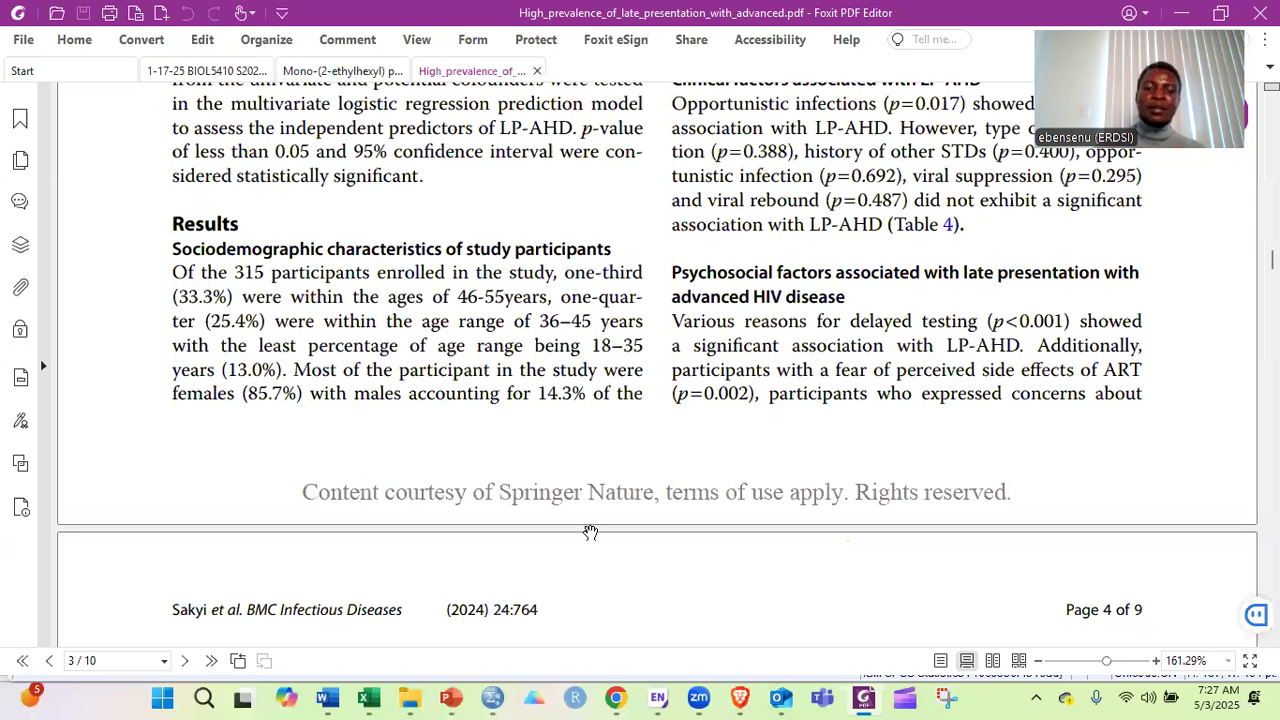
mouse_move(492, 697)
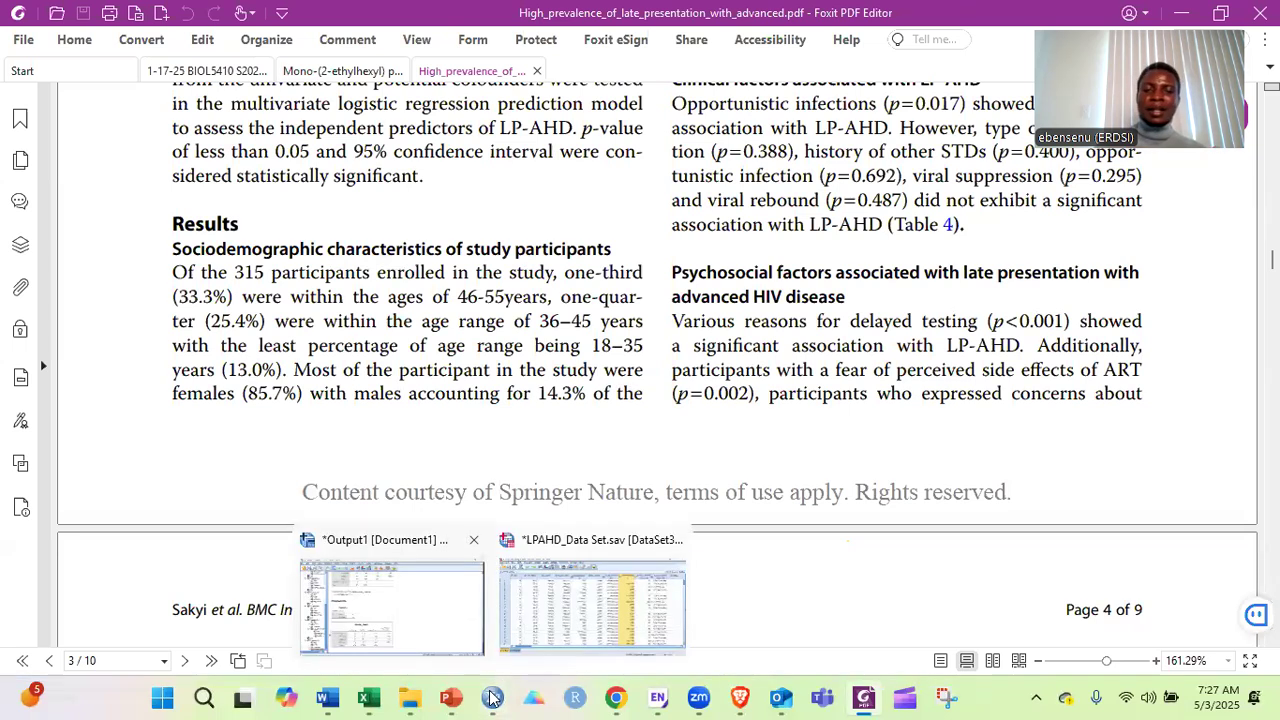
click(450, 540)
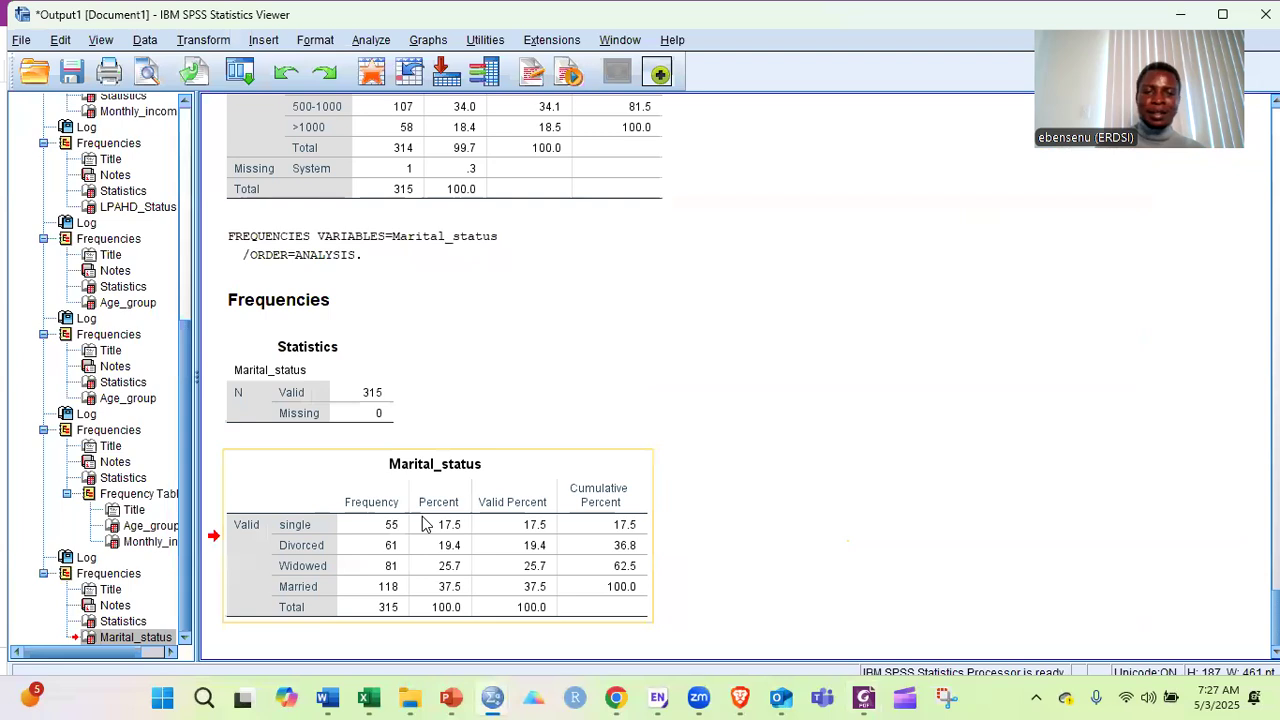
click(466, 512)
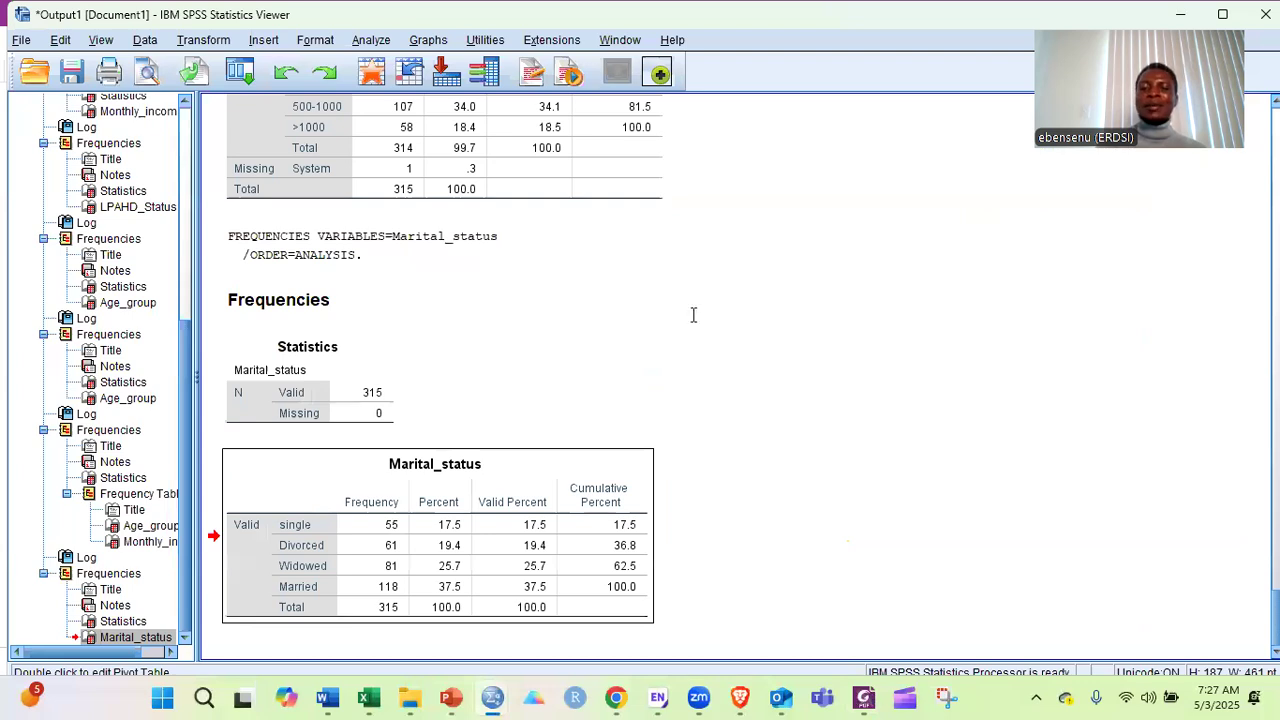
key(alt+Tab)
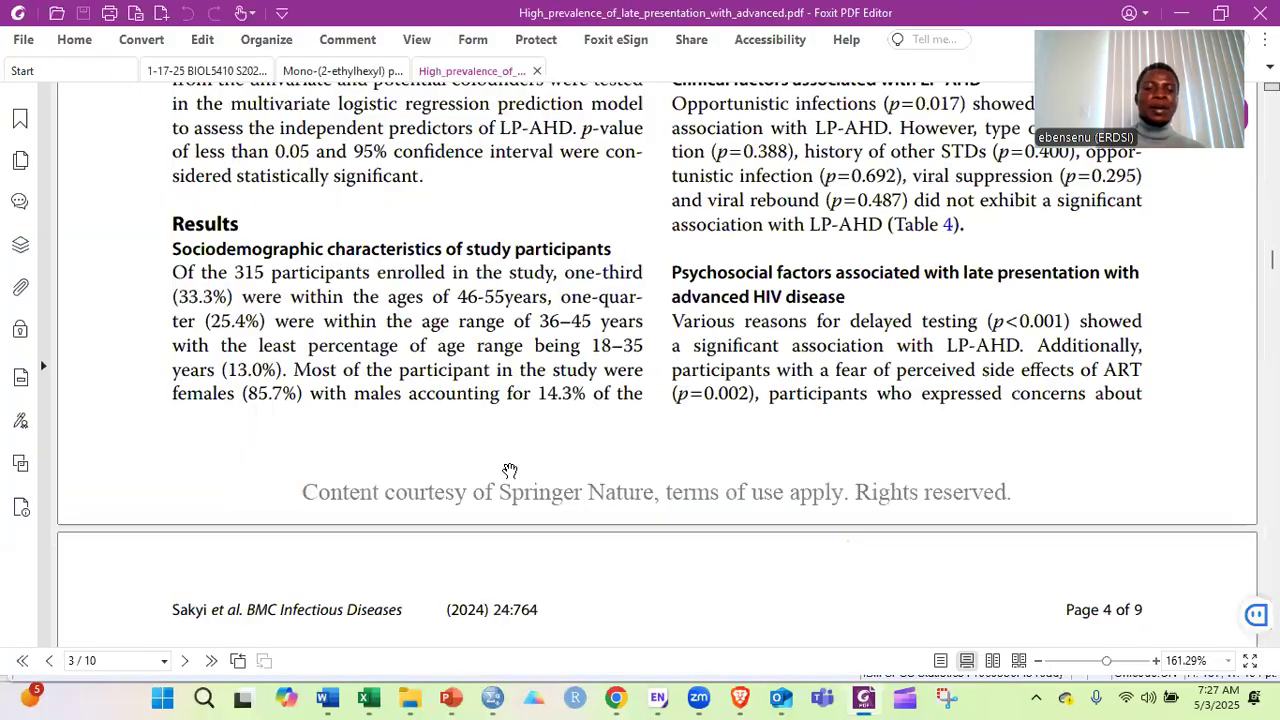
Switch to the LPAHD_Data Set workbook in Excel, add a new sheet after Cleaned_Coded and enter the header "Variable" in A1.
click(377, 692)
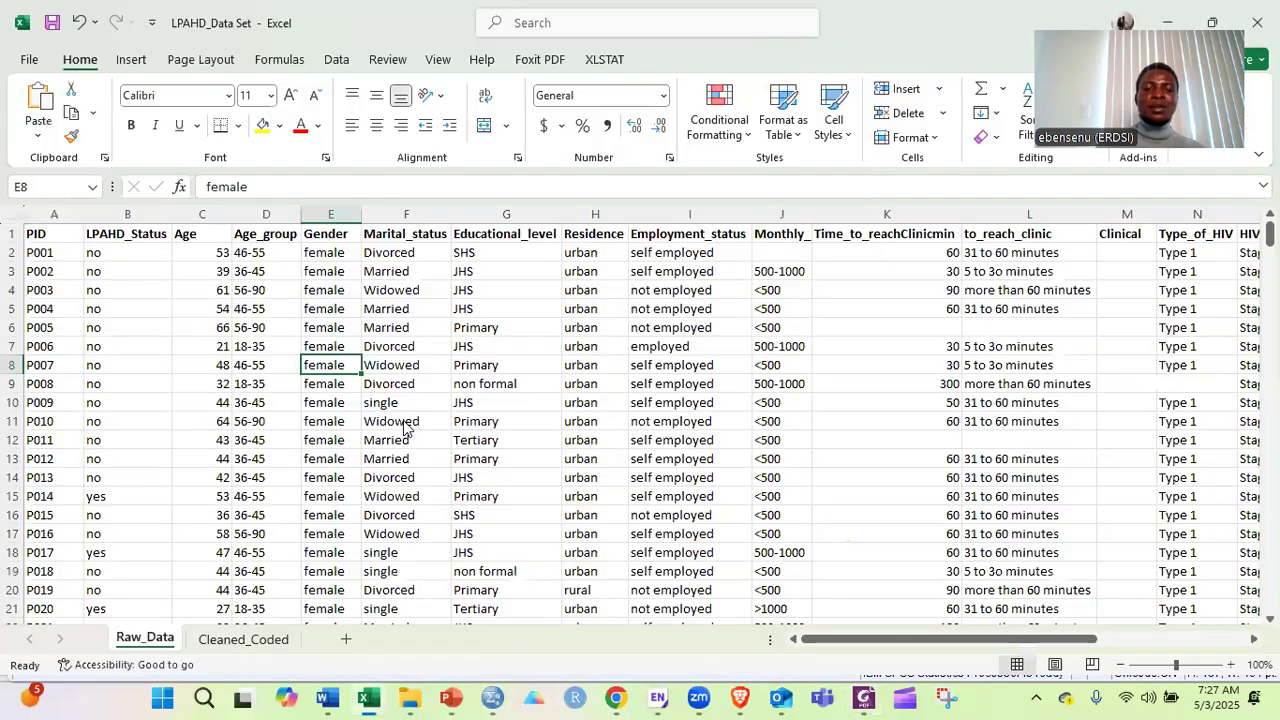
click(243, 640)
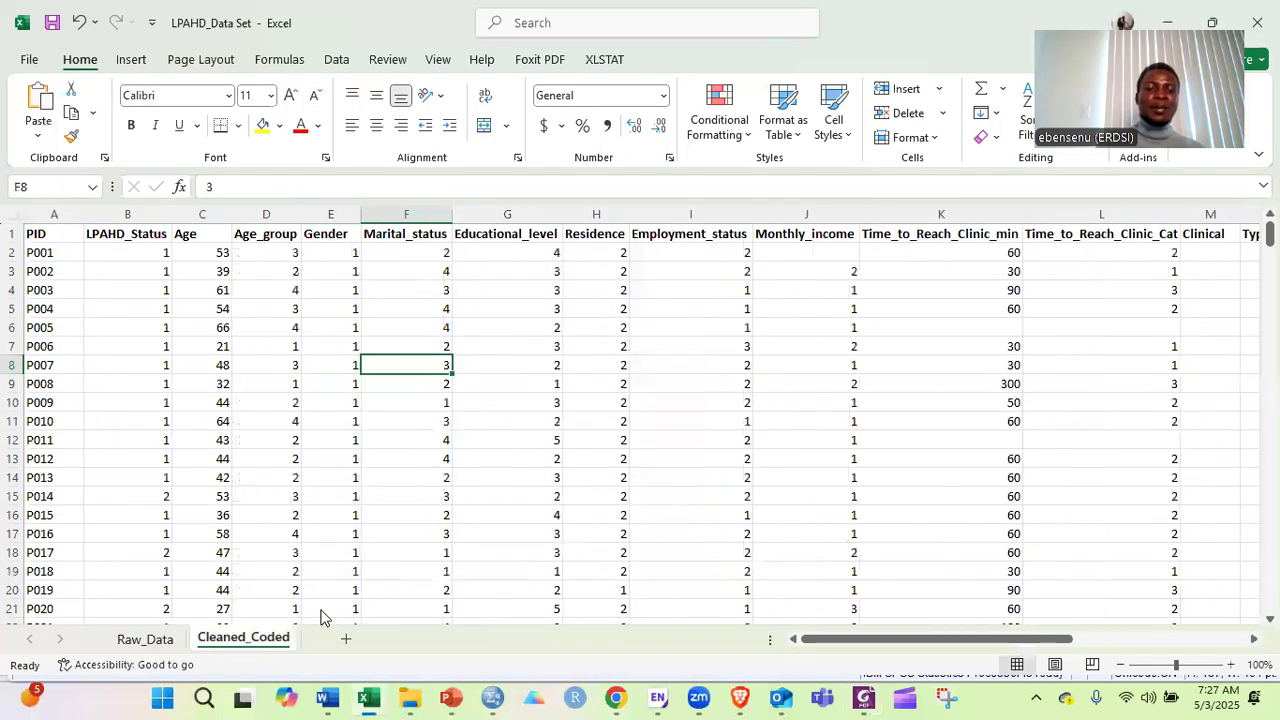
click(345, 639)
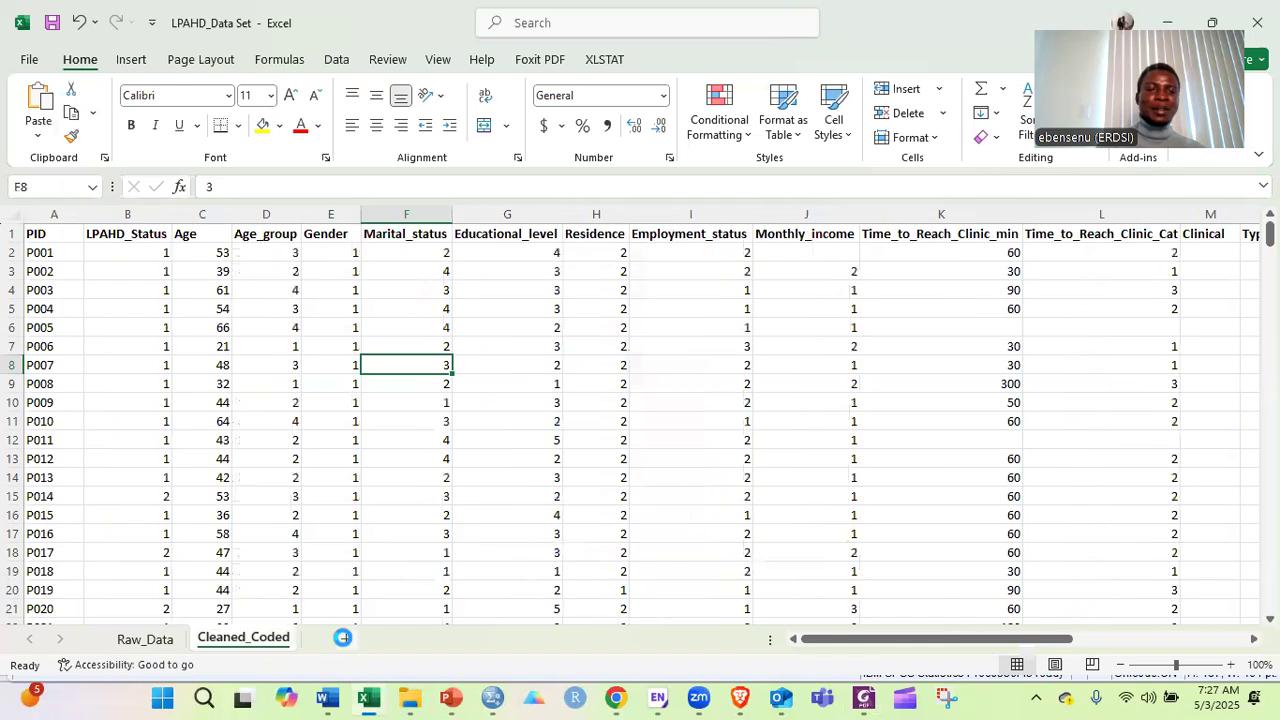
text(Variab)
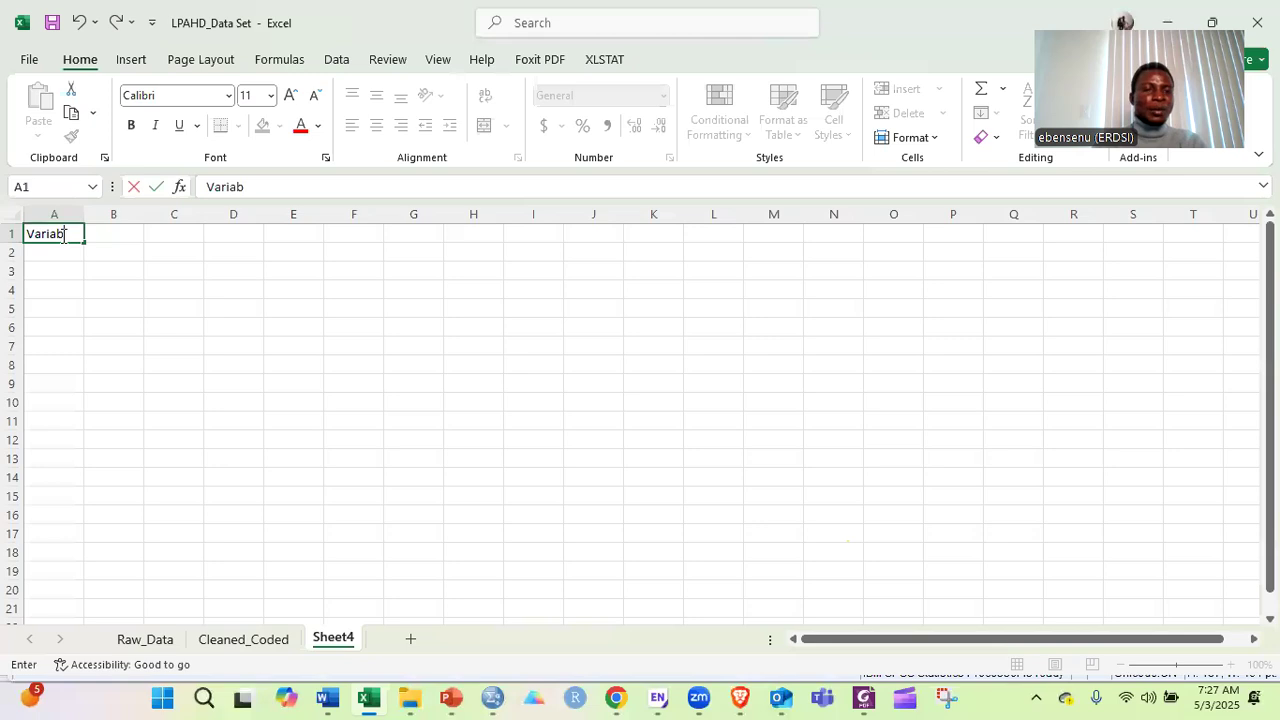
text(le)
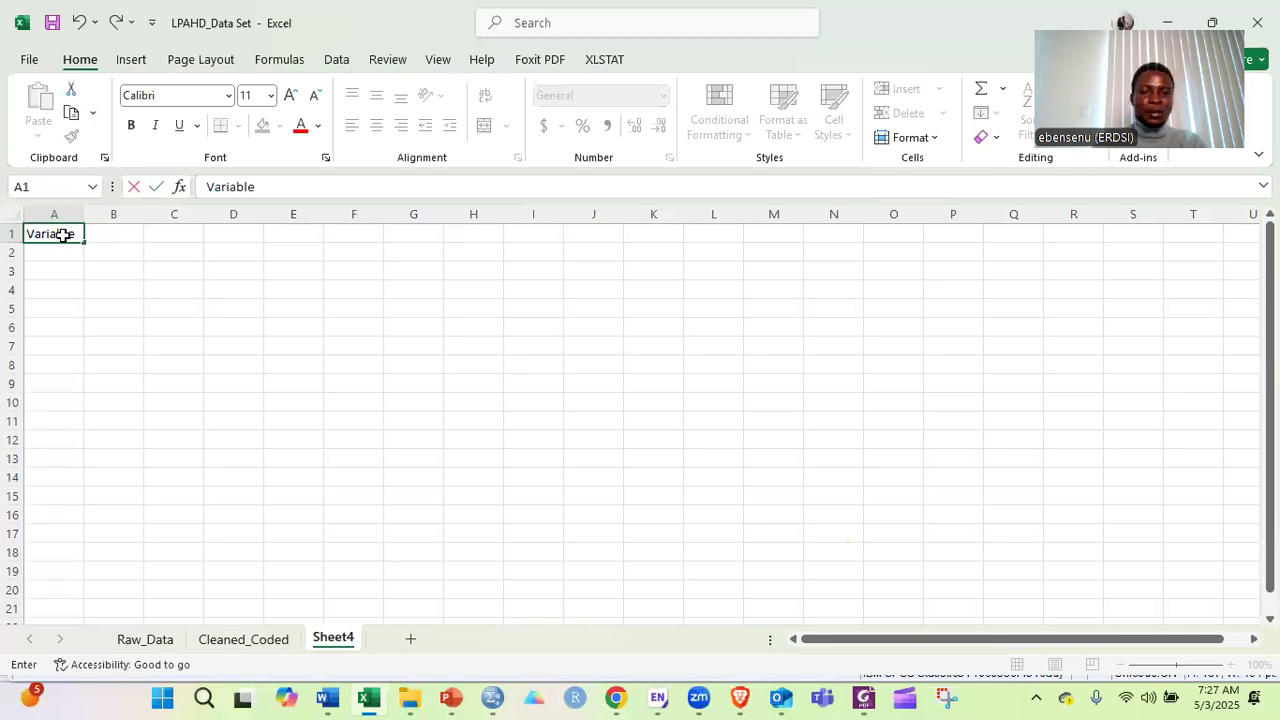
key(Tab)
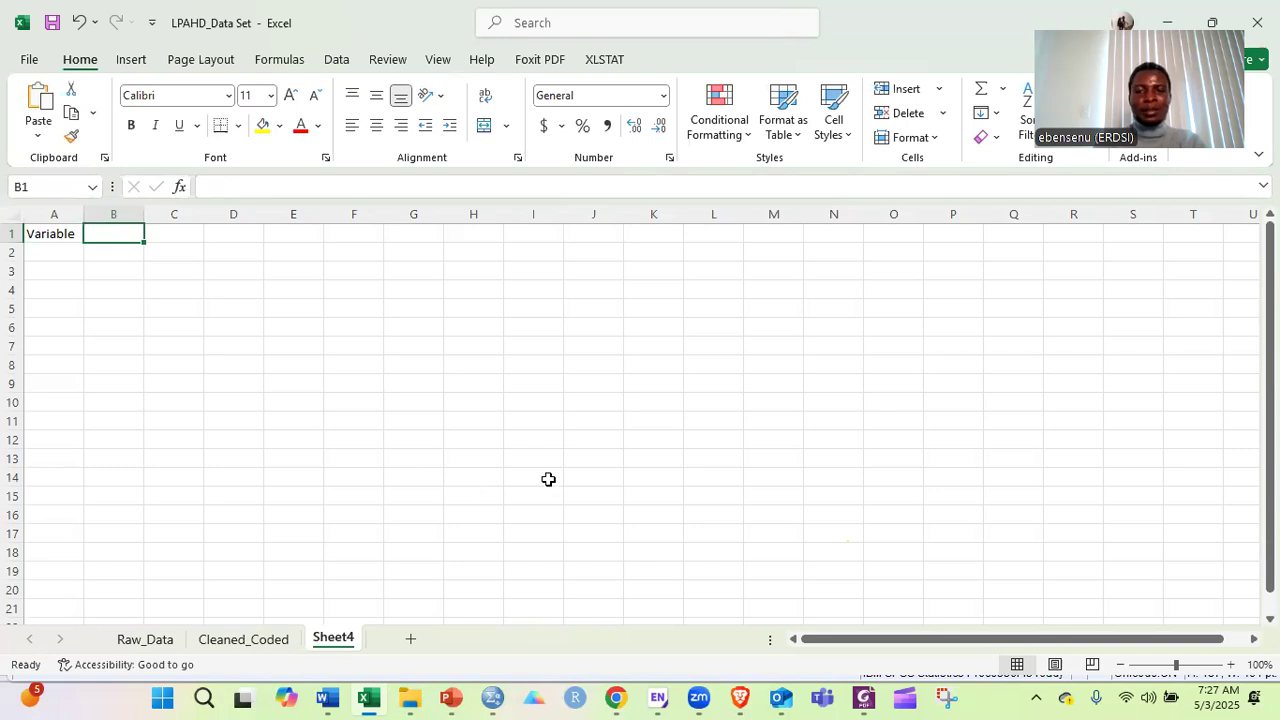
Arrange the Excel workbook and the SPSS output side by side, narrowing the SPSS outline pane to show the full Marital_status table.
key(super+Left)
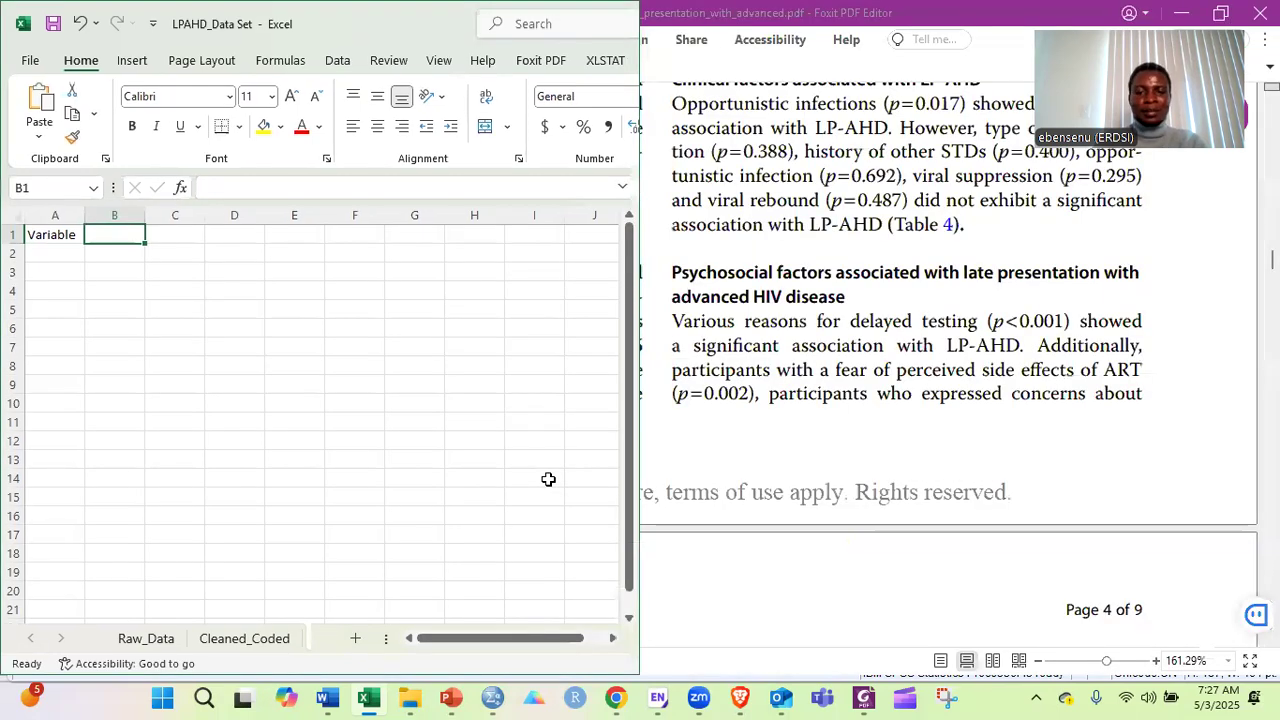
click(482, 692)
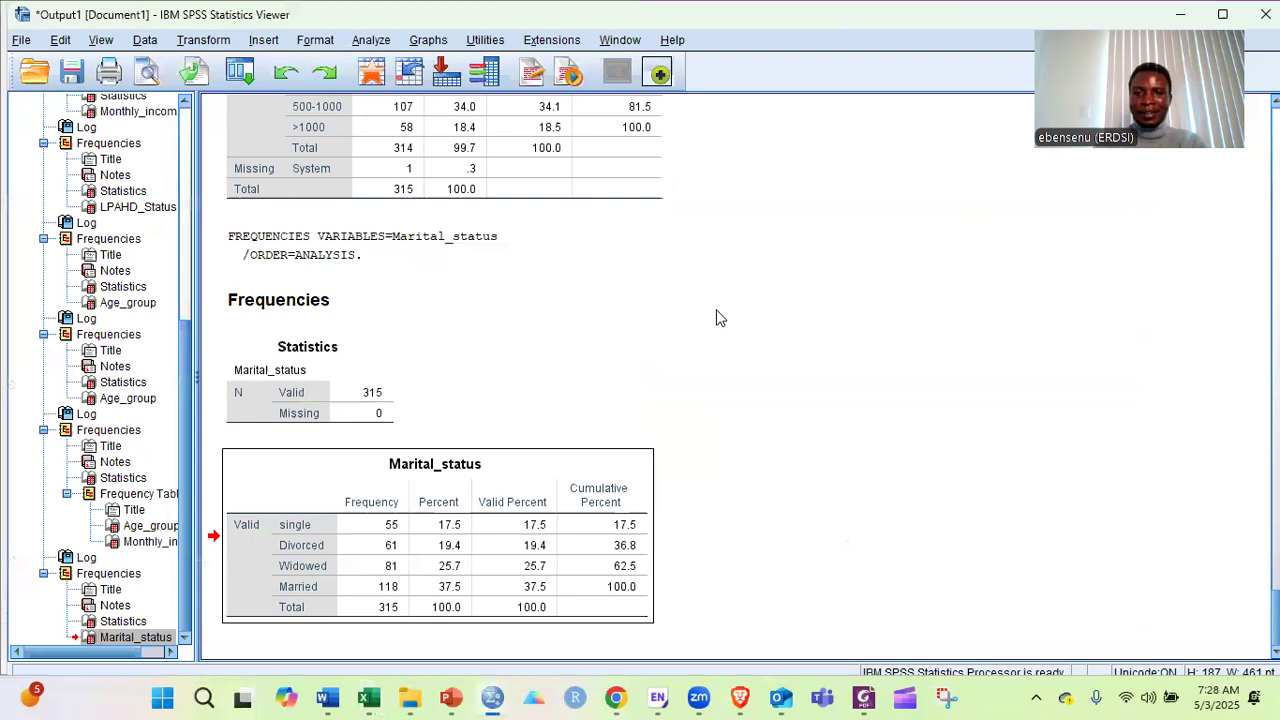
click(716, 318)
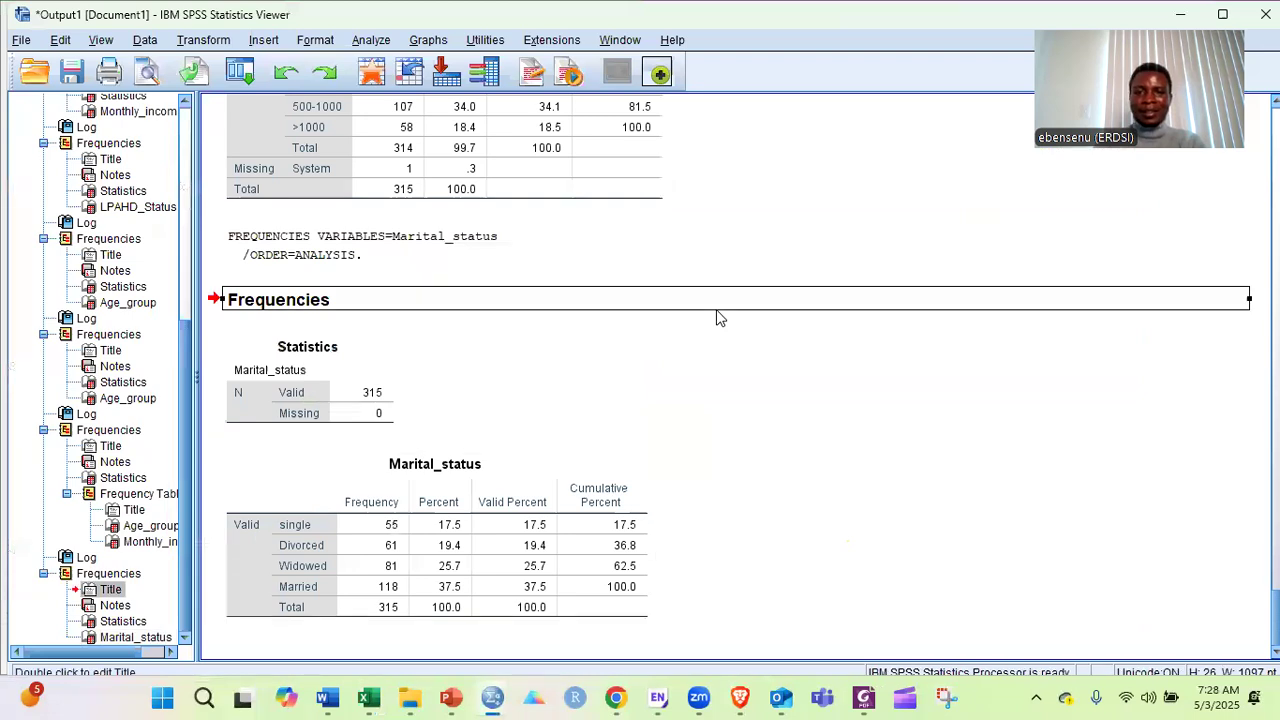
key(super+Right)
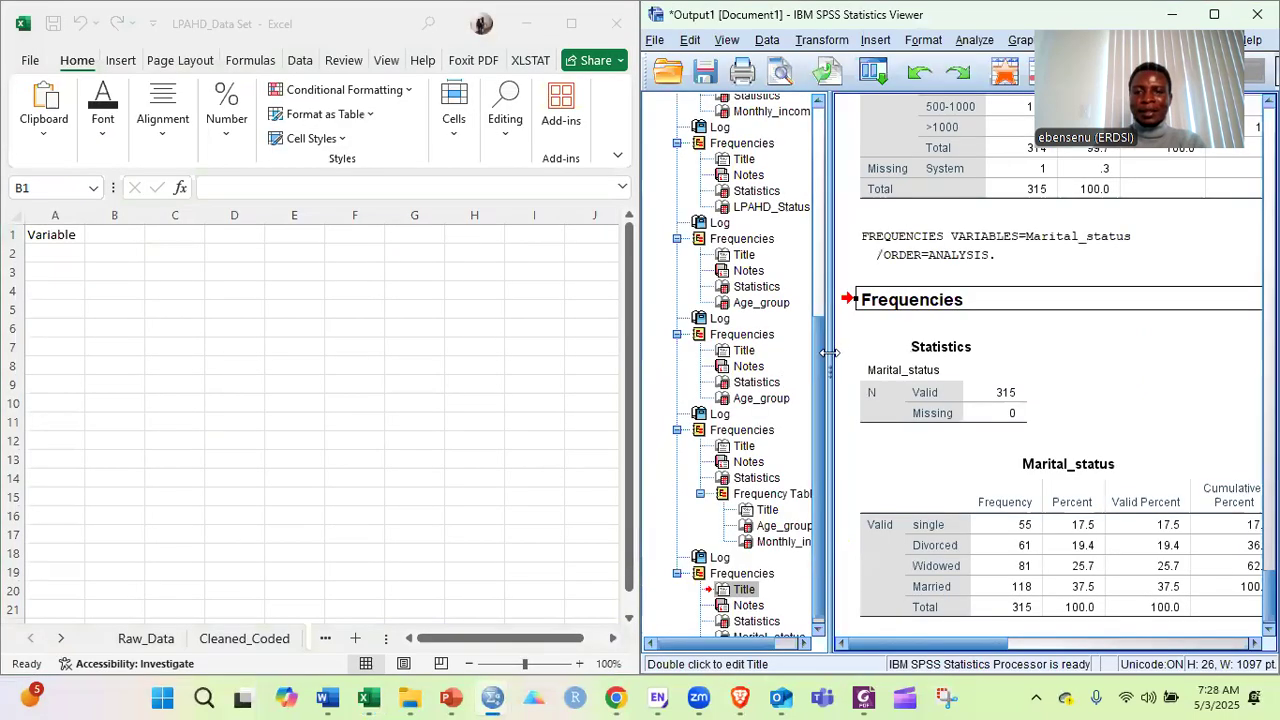
drag(645, 355, 647, 358)
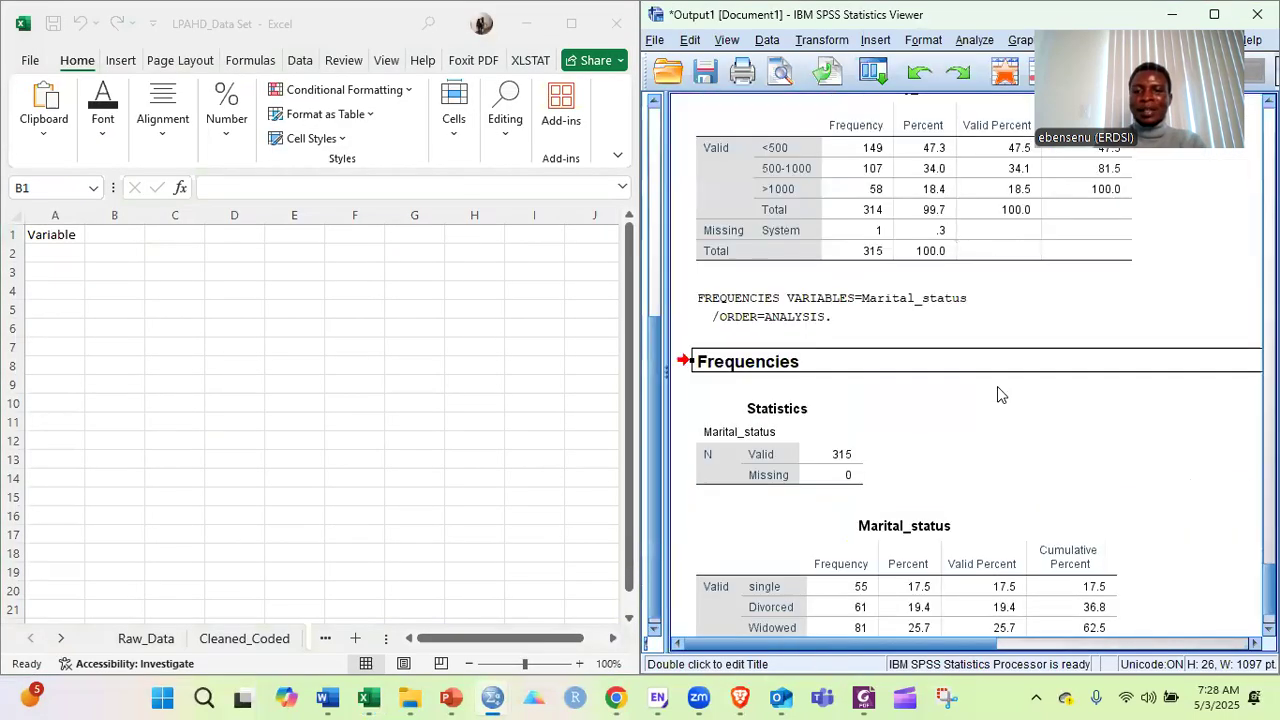
scroll(997, 386, down, 2)
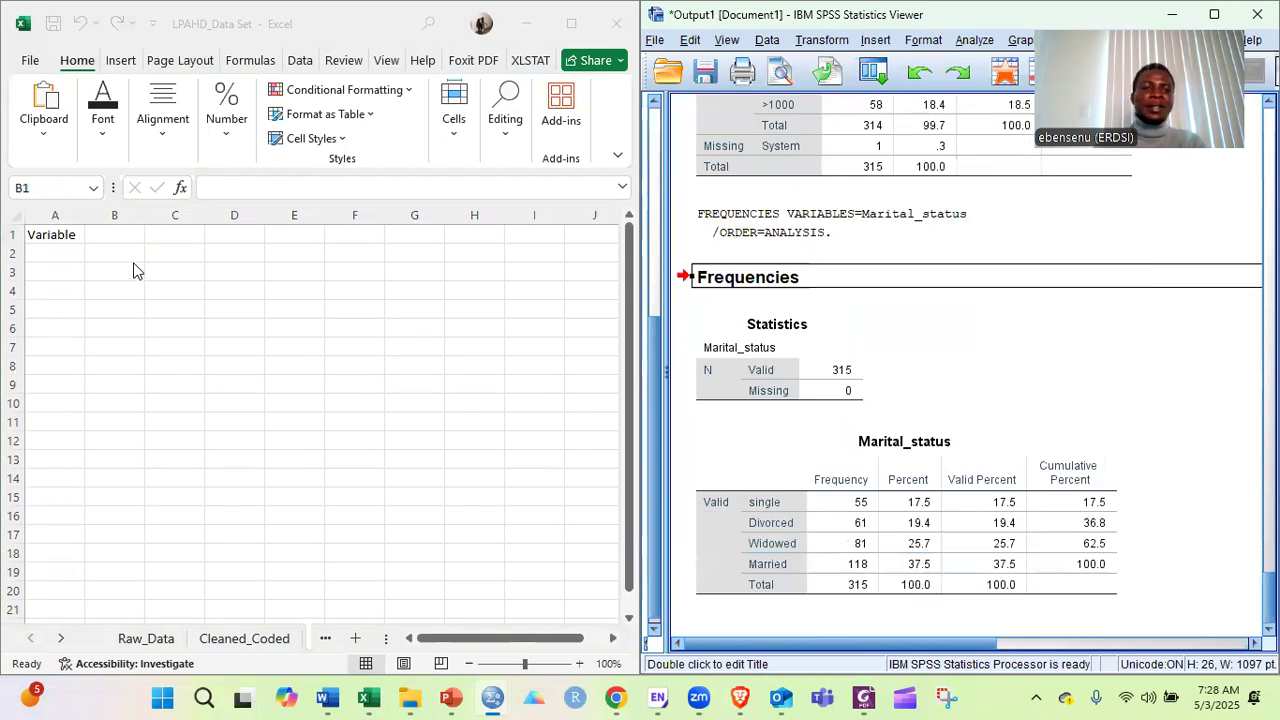
click(63, 206)
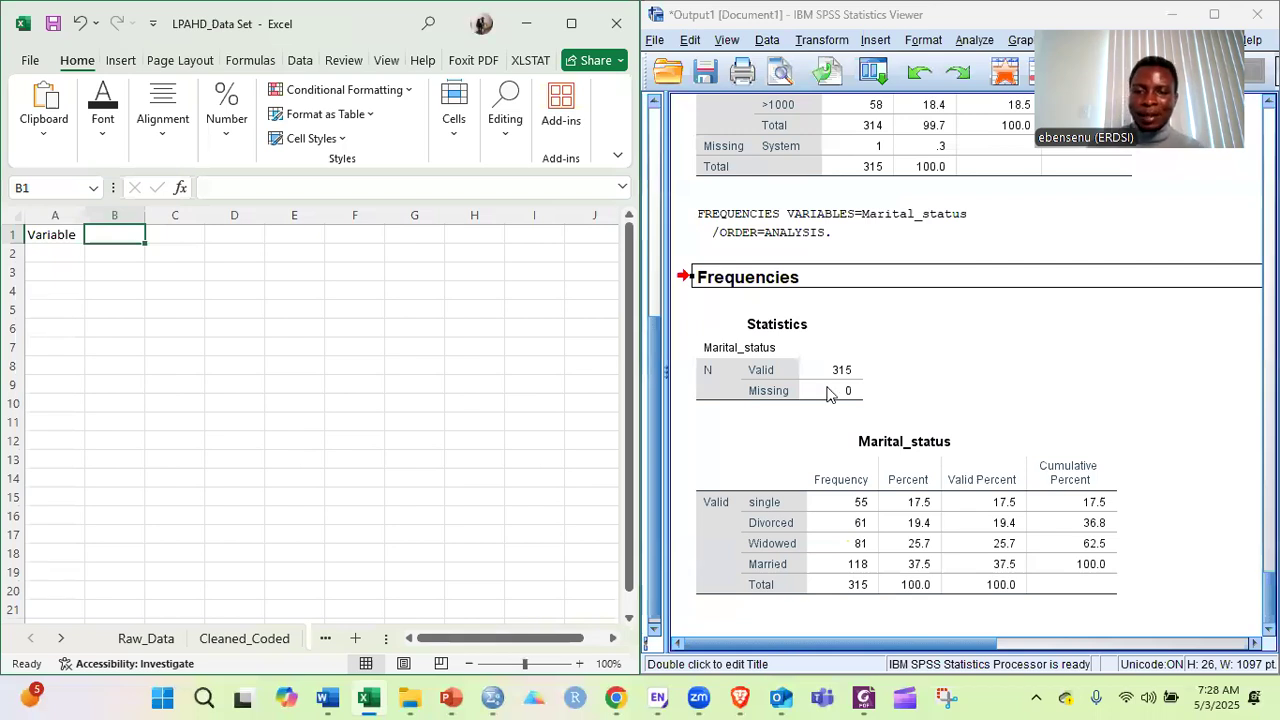
click(870, 473)
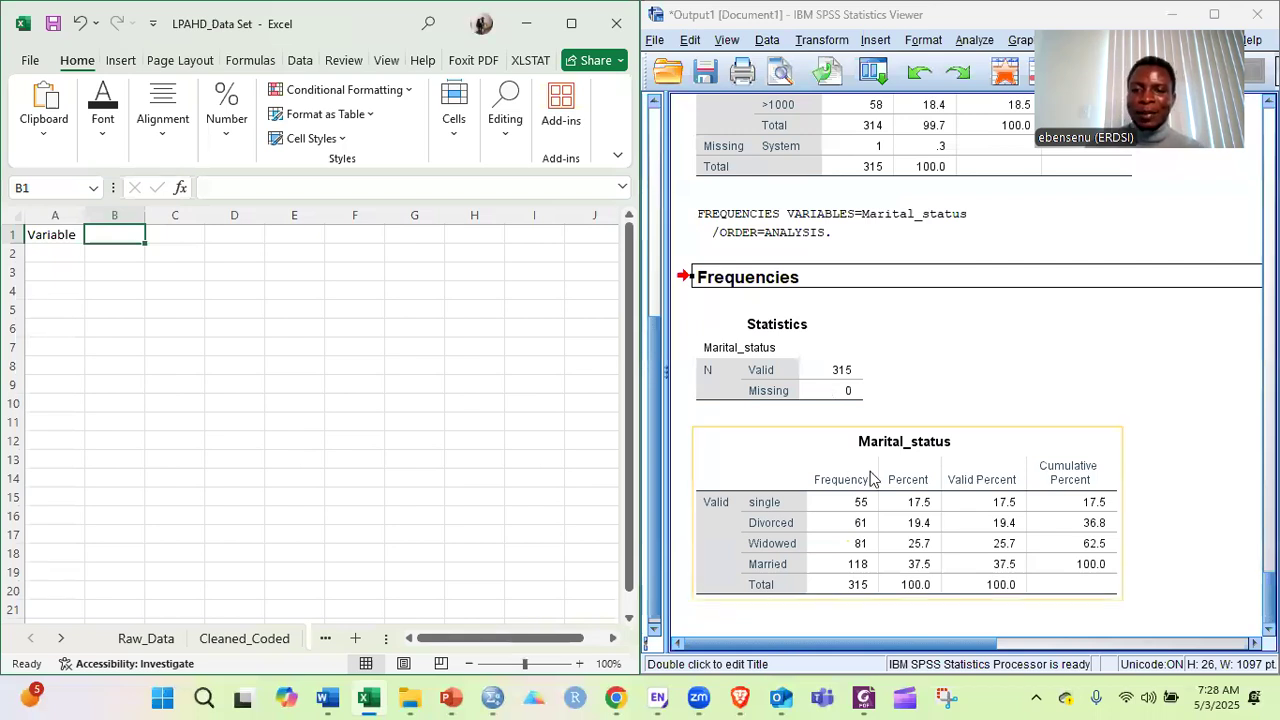
right_click(870, 475)
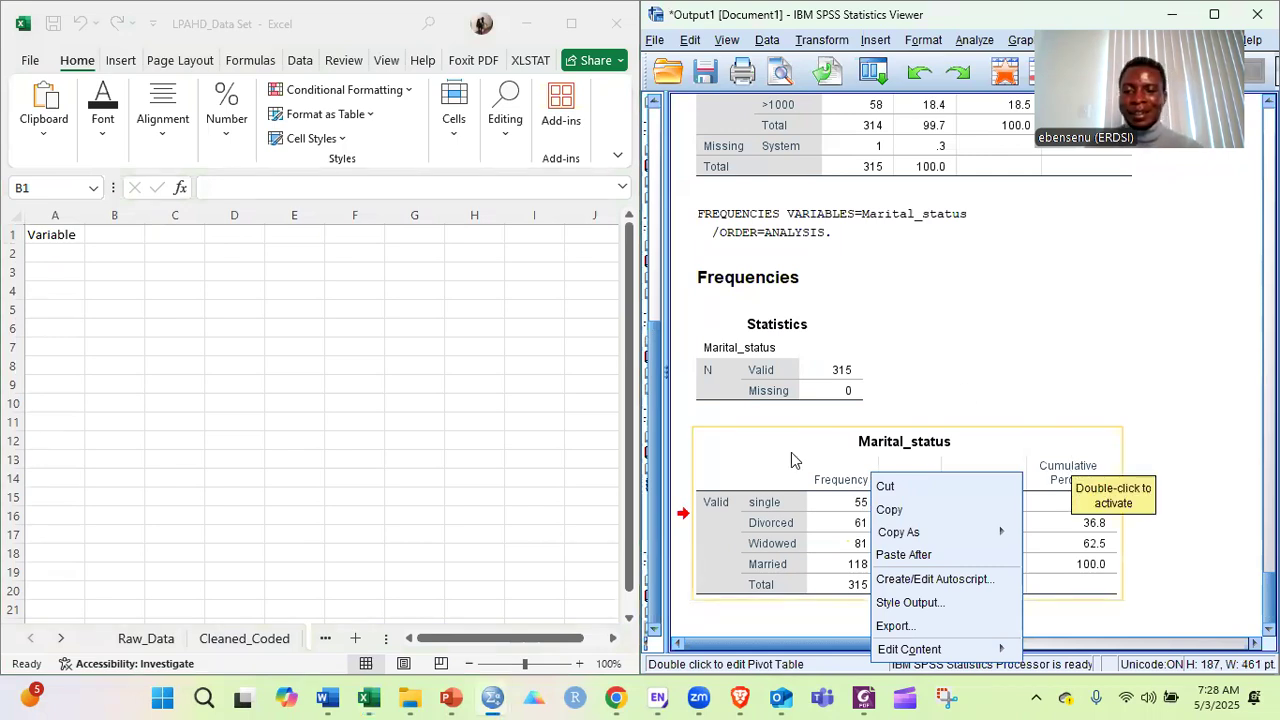
key(Escape)
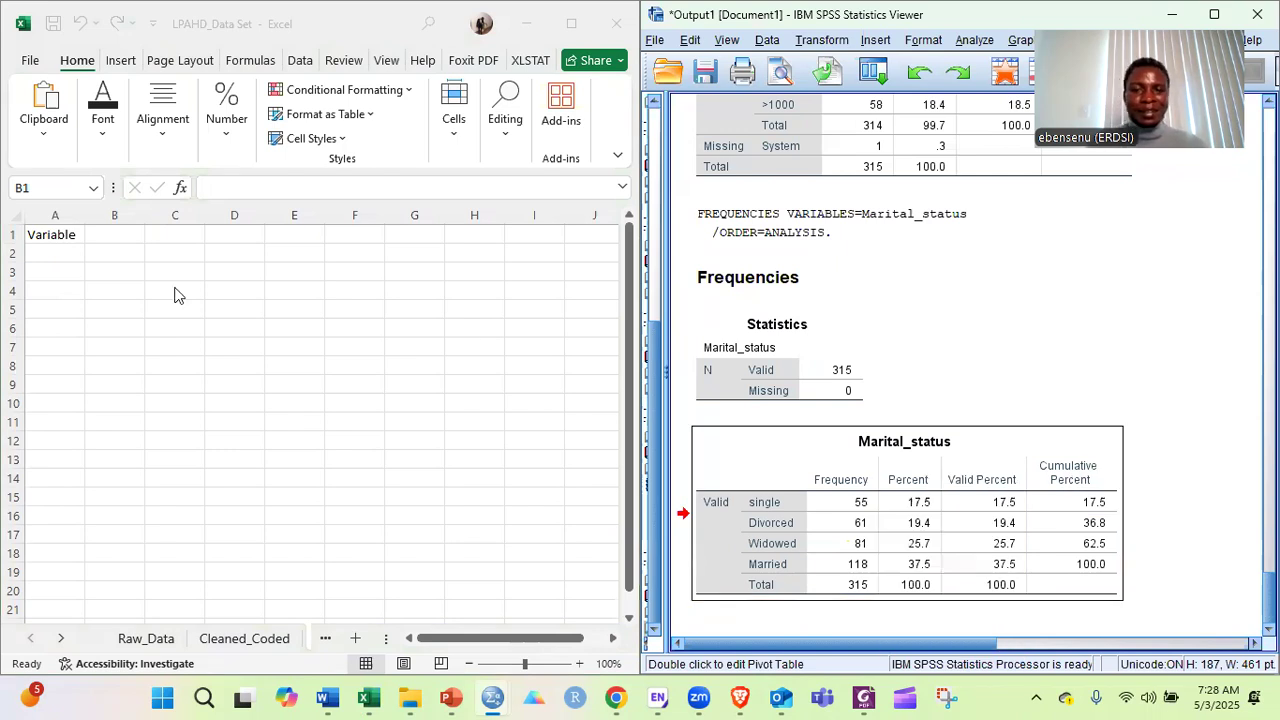
Enter "Gender" in cell A2 of the new Excel sheet, beneath the Variable header.
click(106, 231)
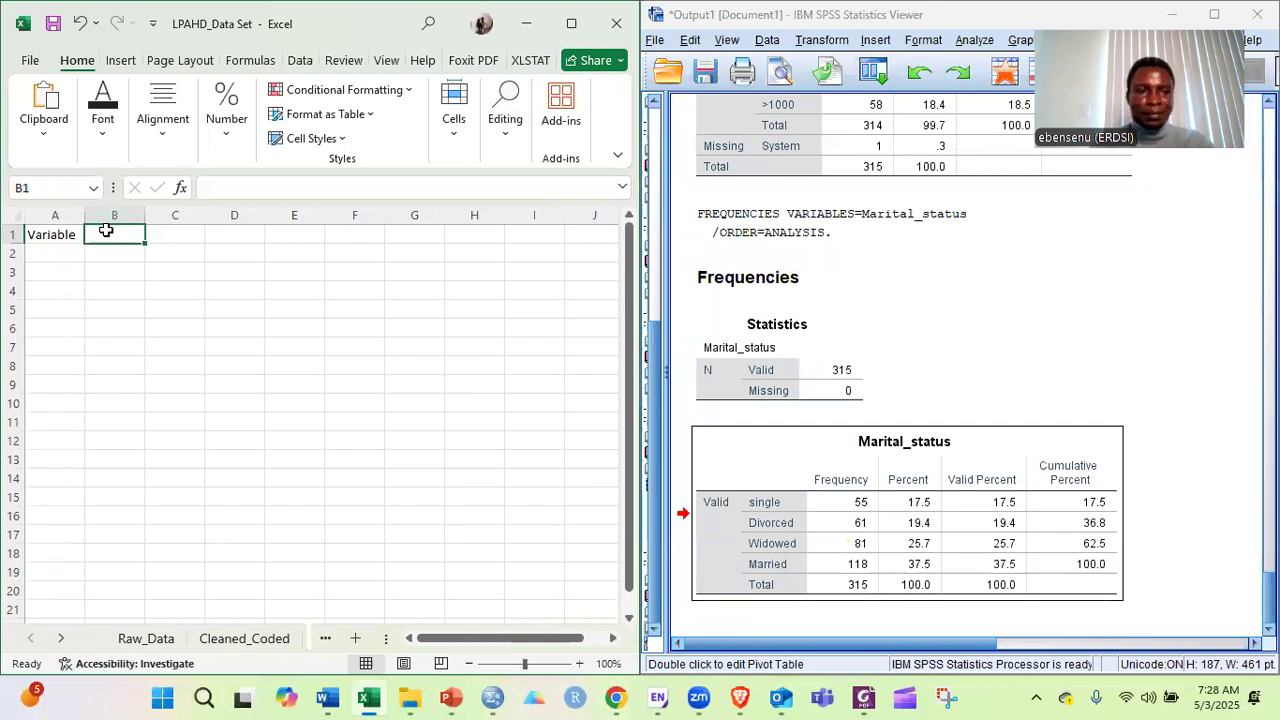
click(55, 248)
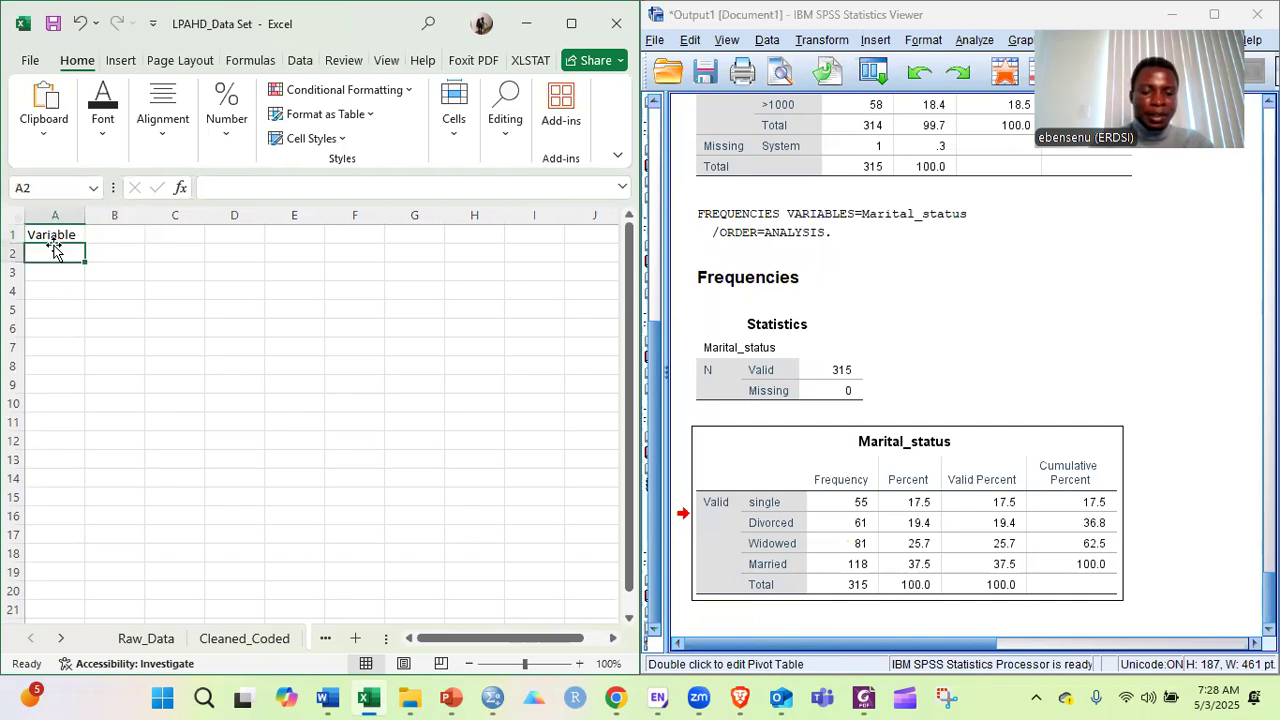
text(Gender)
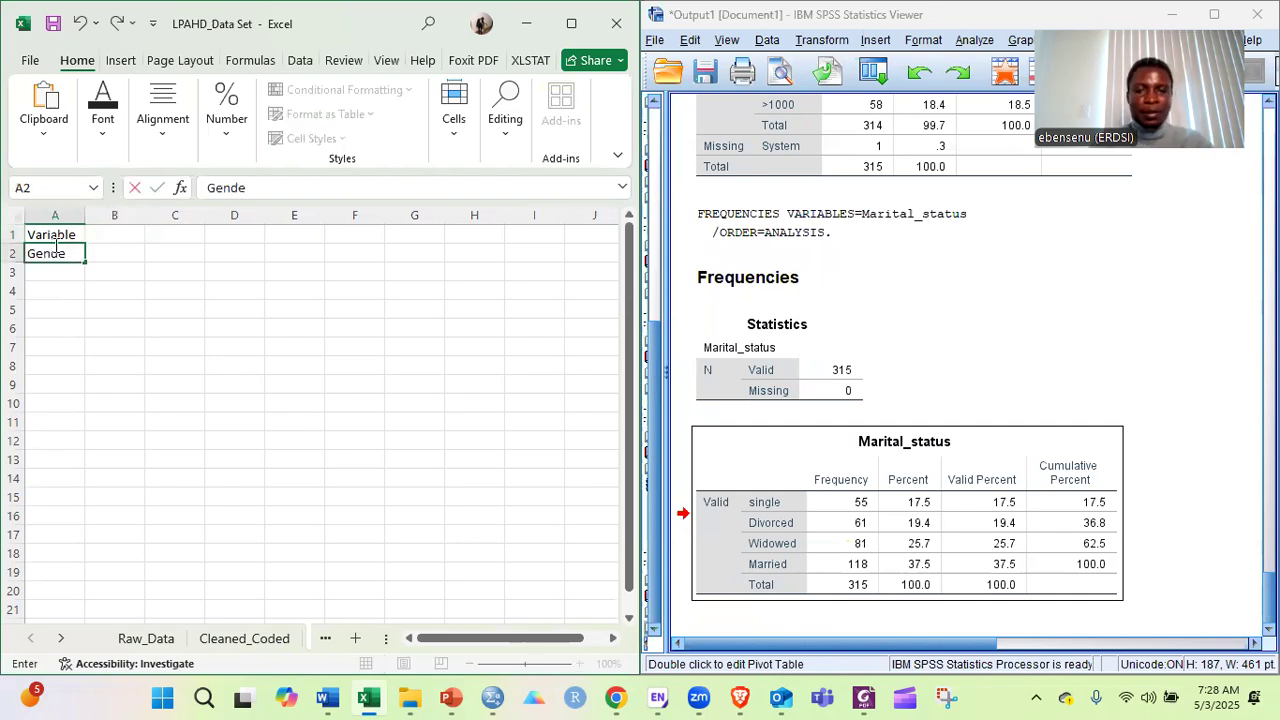
key(ctrl+Return)
Enter the column header "Freqiency (n=315)" in cell B1, next to the Variable header.
key(Up)
key(Right)
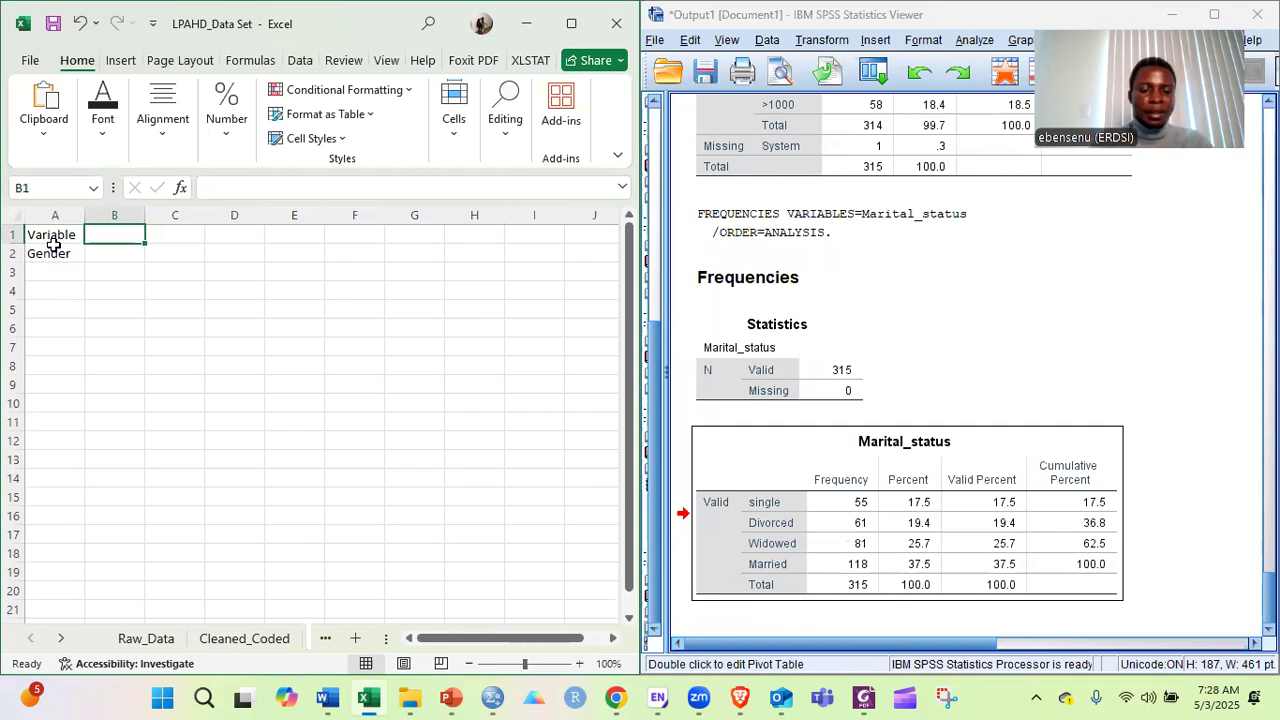
text(Fre)
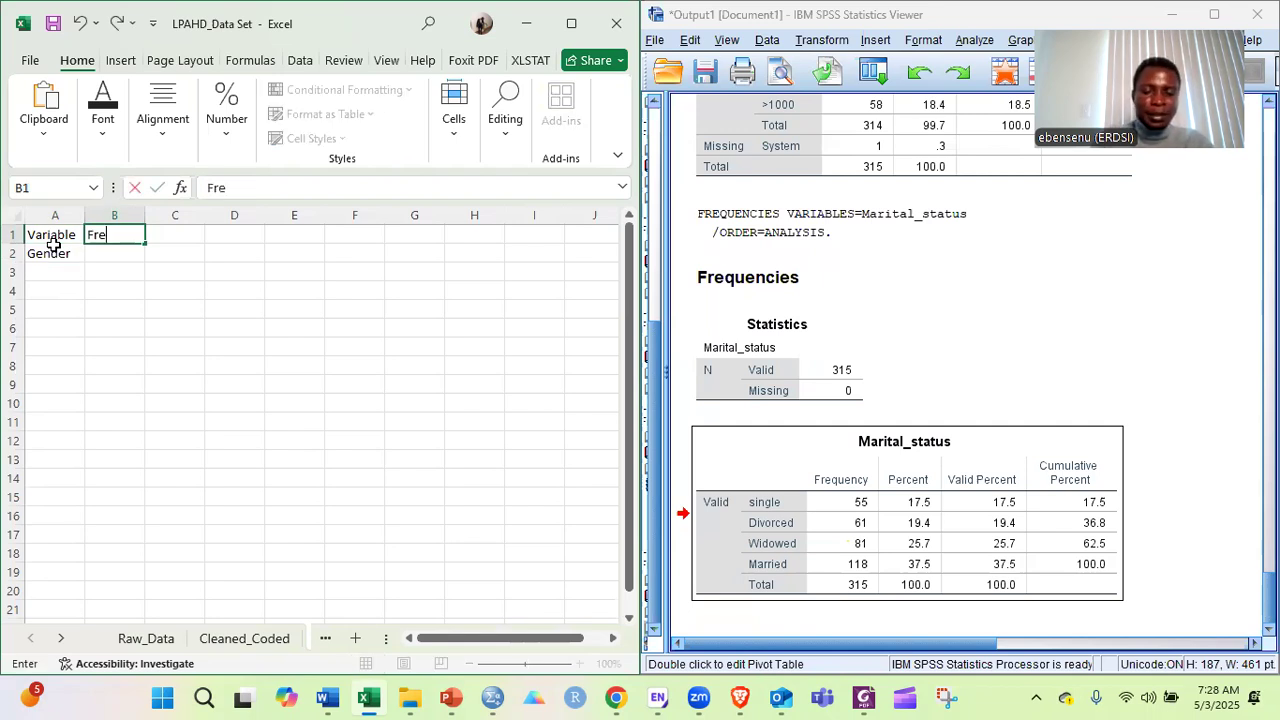
text(qi)
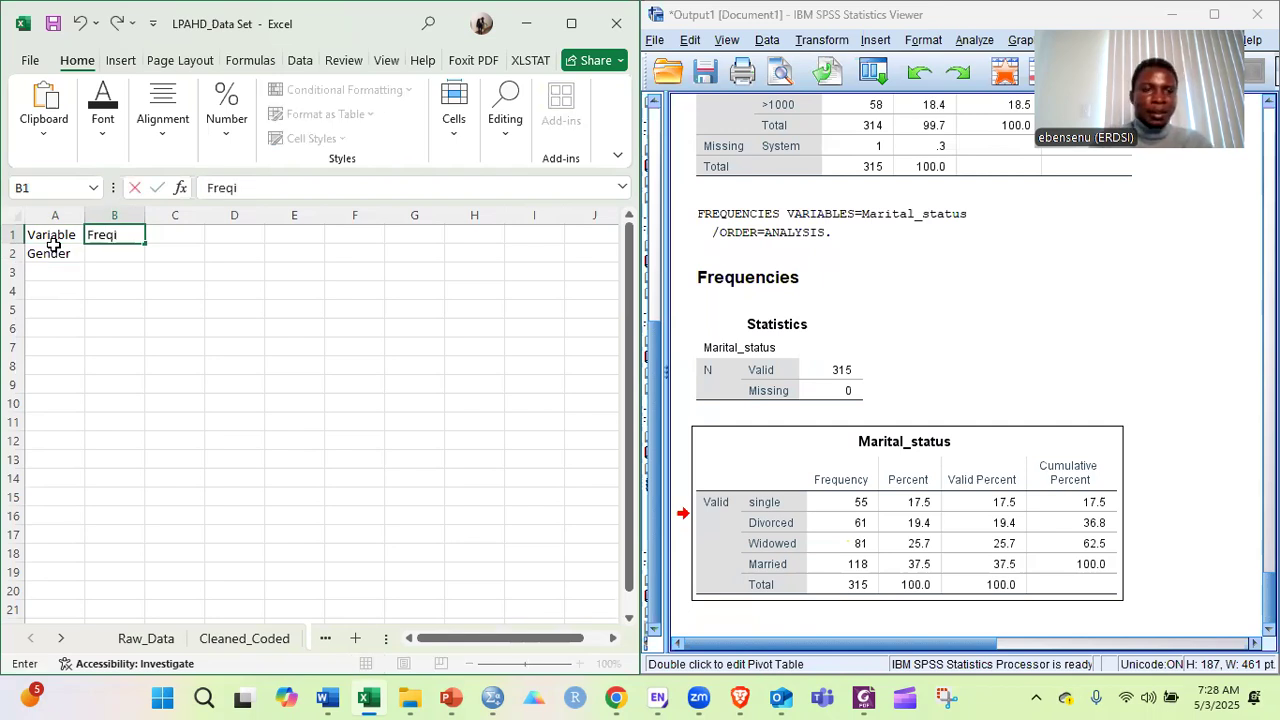
text(ency (n)
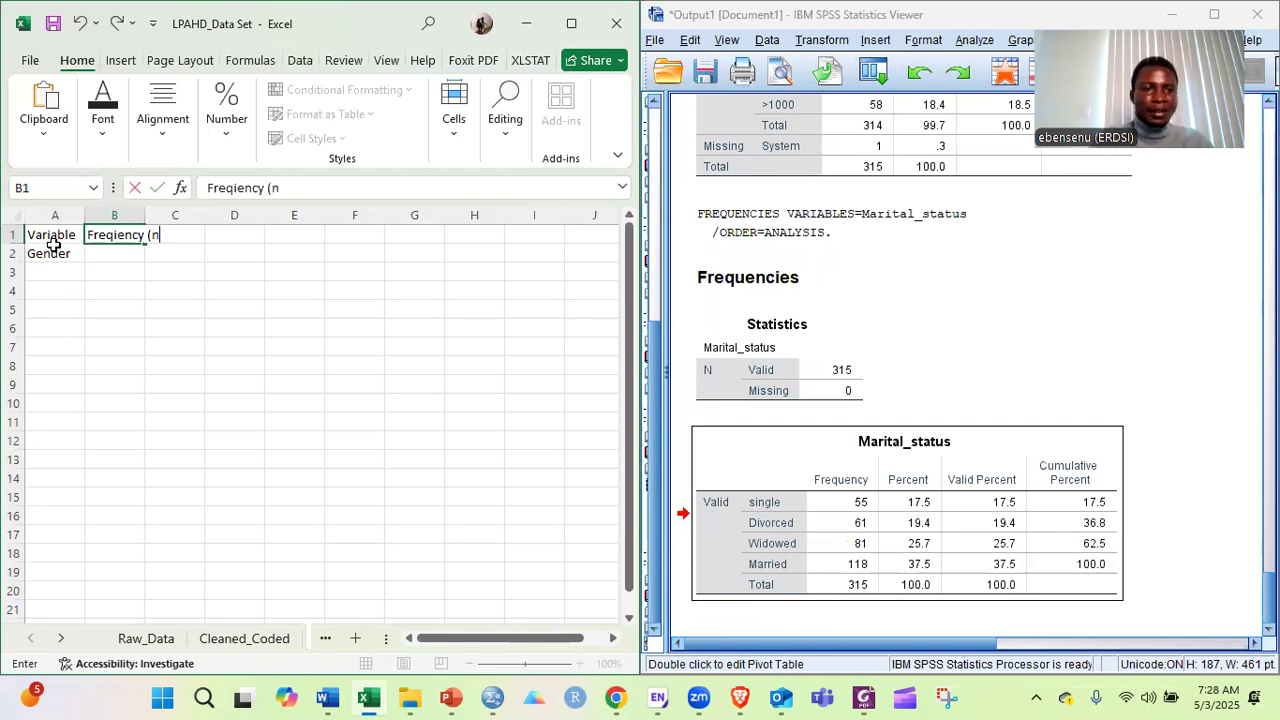
text(=)
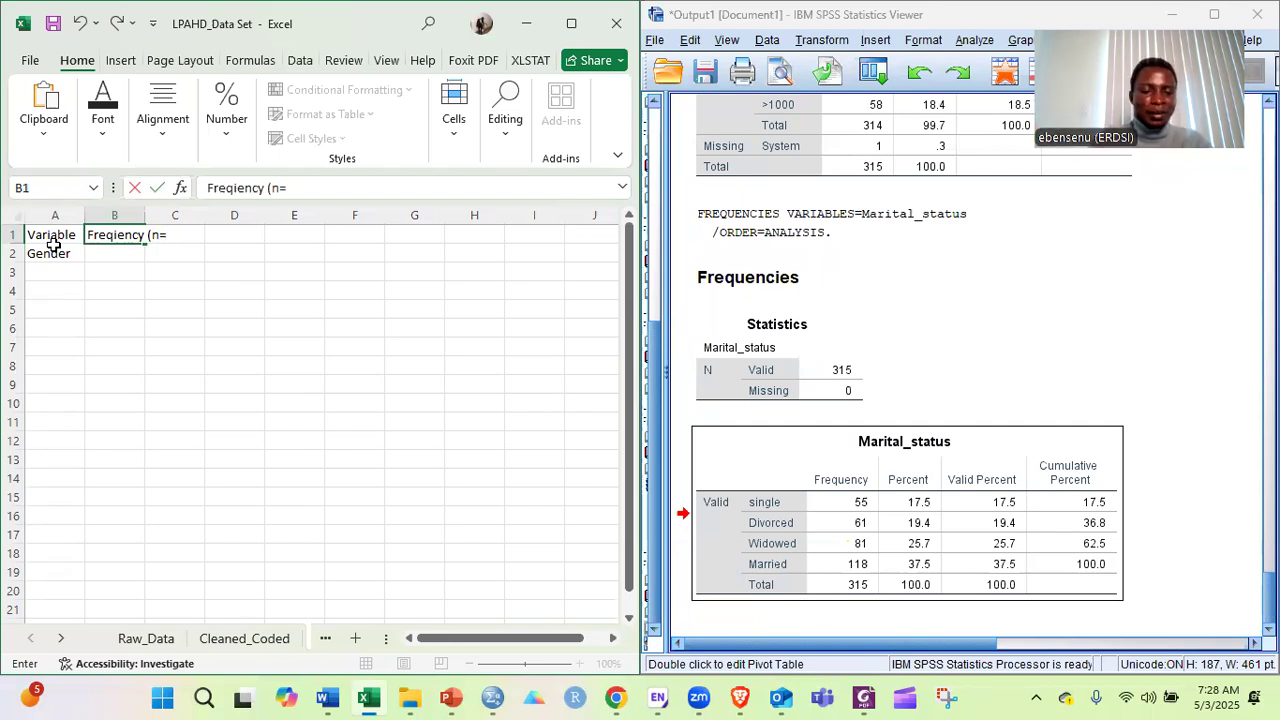
text(315)
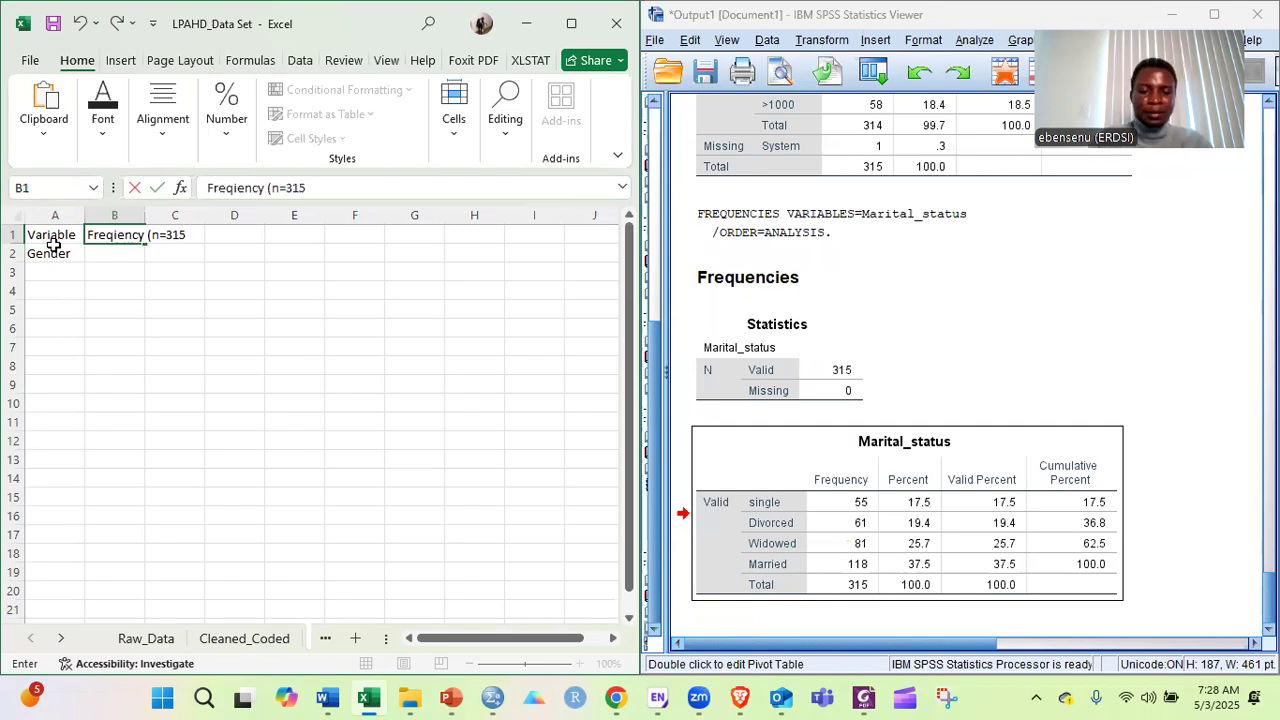
text())
key(Tab)
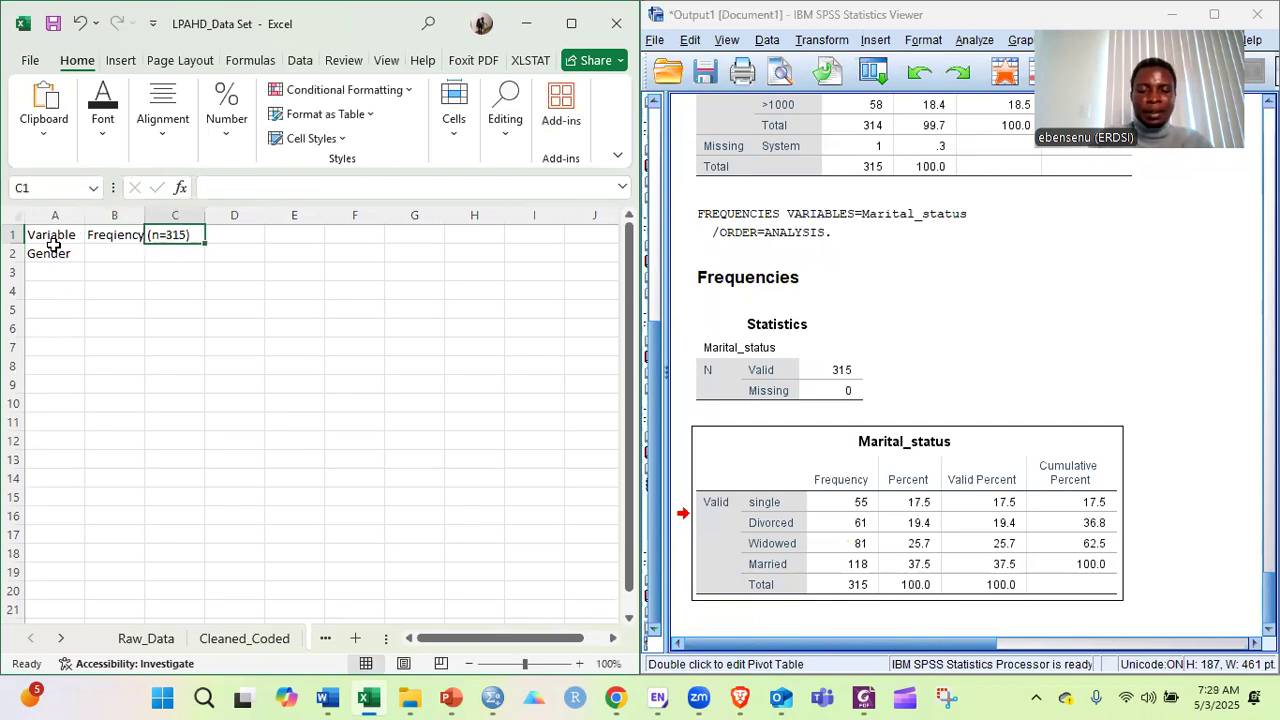
Enter the column header "Percentage (%)" in cell C1 and widen columns B and C to fit their headers.
text(Percen)
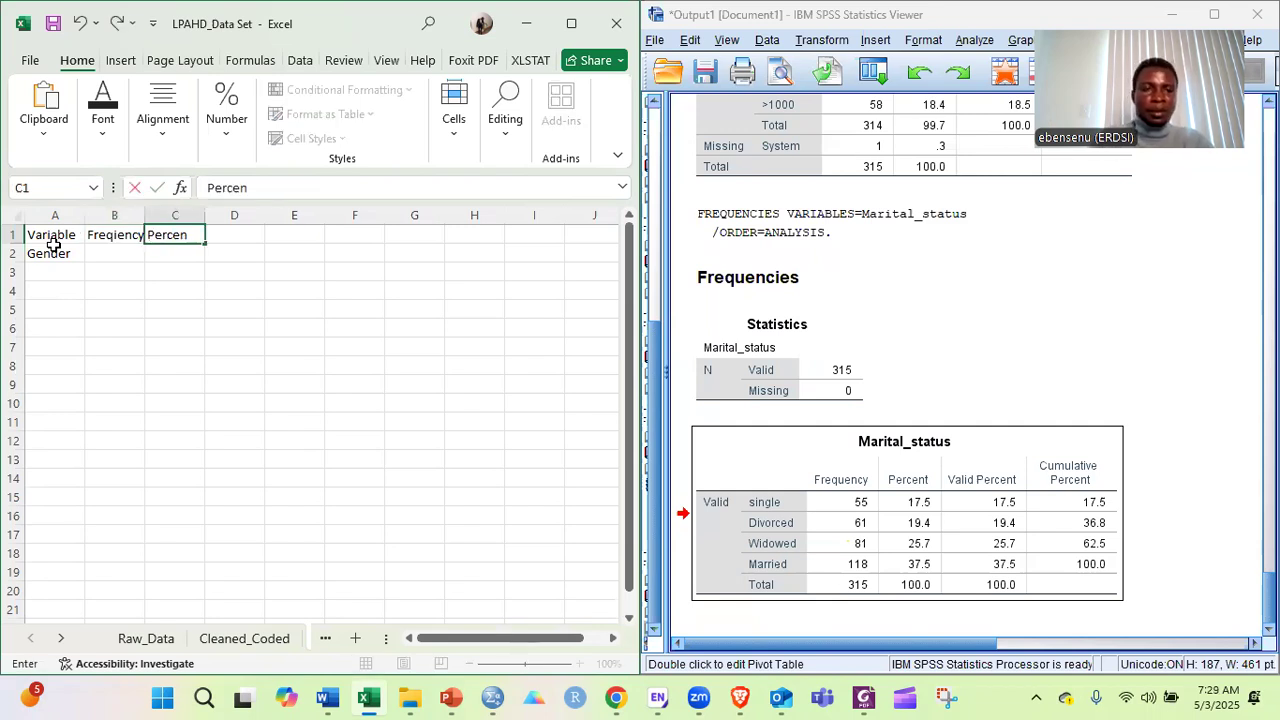
text(tage )
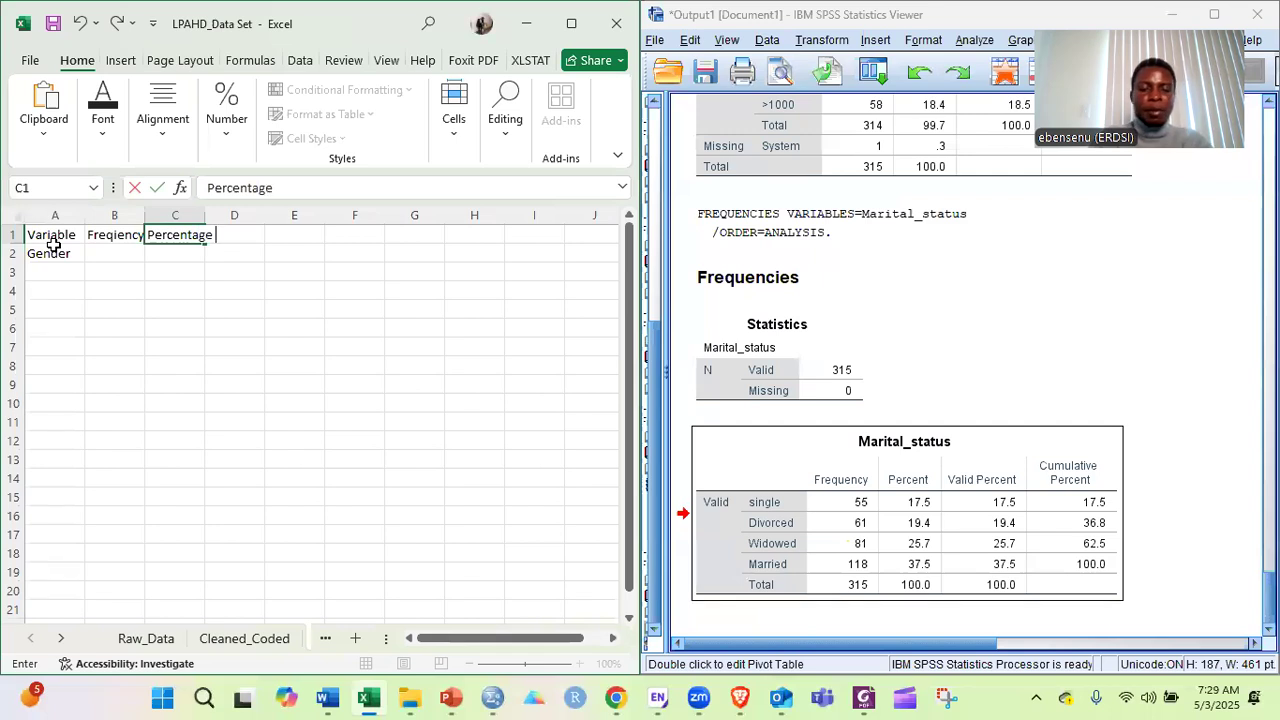
text((%))
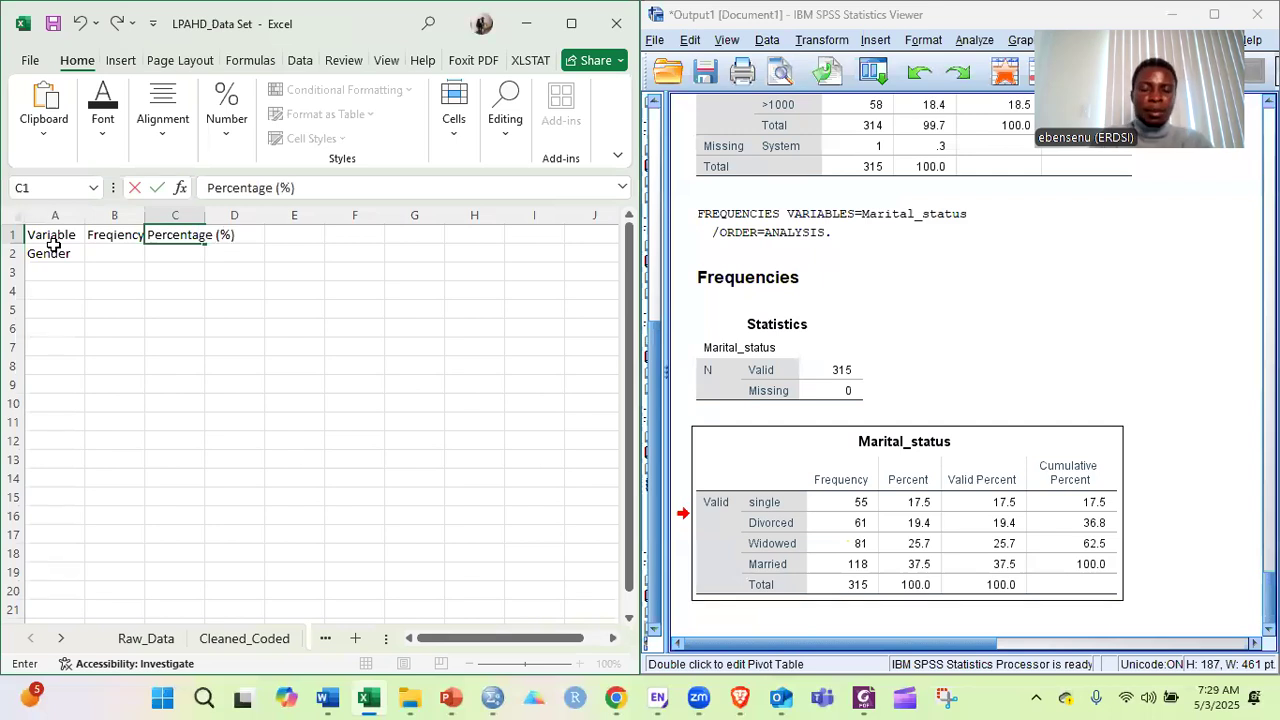
click(200, 215)
double_click(205, 215)
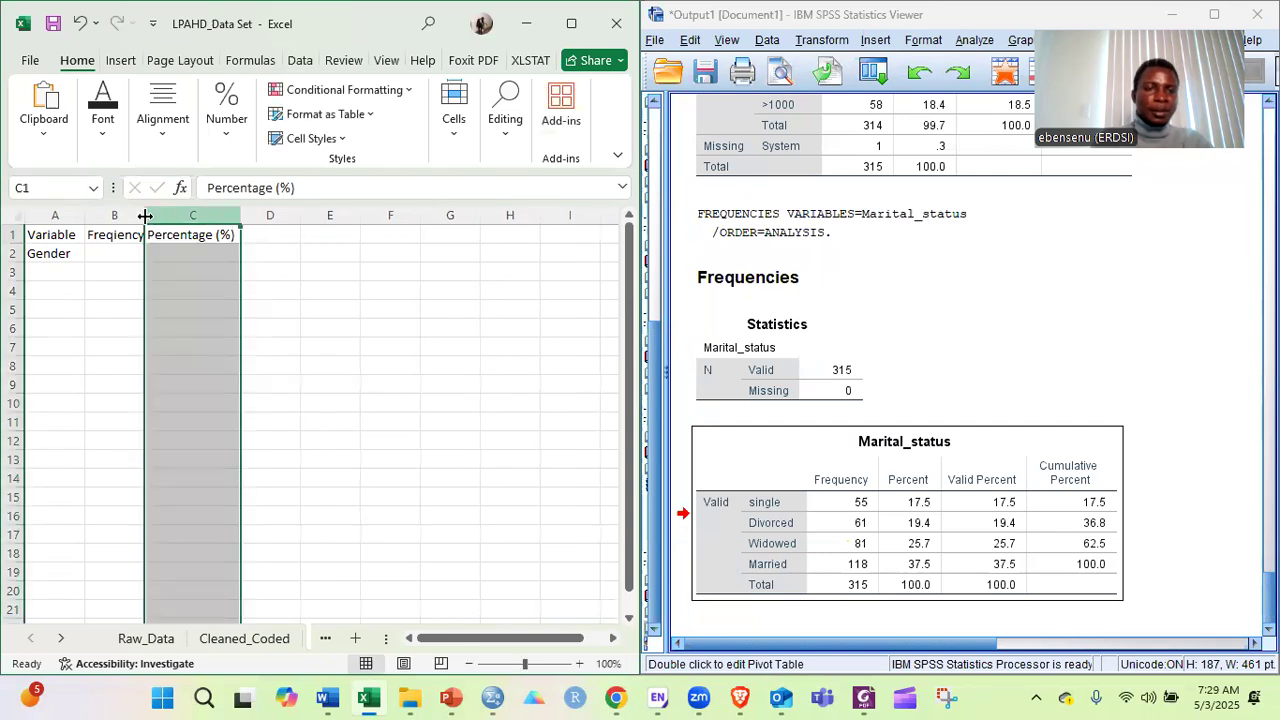
click(64, 273)
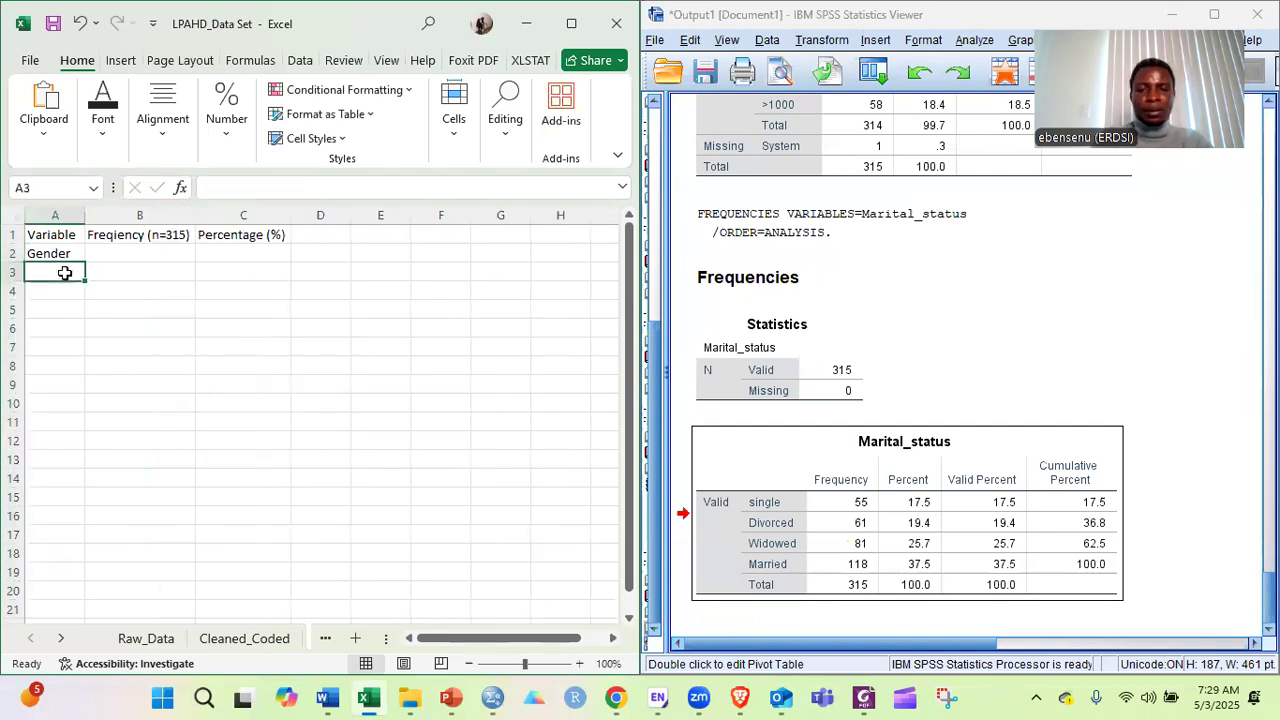
Switch to the SPSS output and find the Age_group frequency table above the Monthly_income and Marital_status results.
click(951, 288)
scroll(951, 288, up, 5)
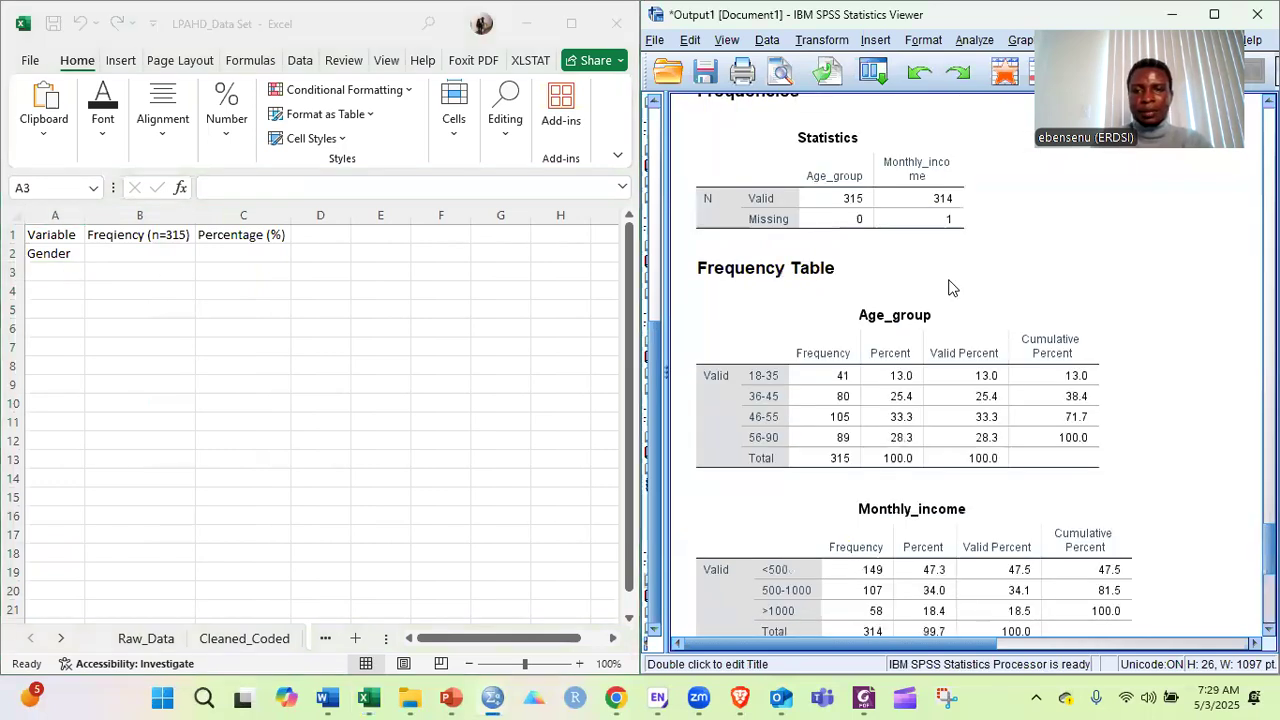
scroll(951, 288, down, 2)
click(951, 288)
scroll(951, 288, up, 8)
click(951, 288)
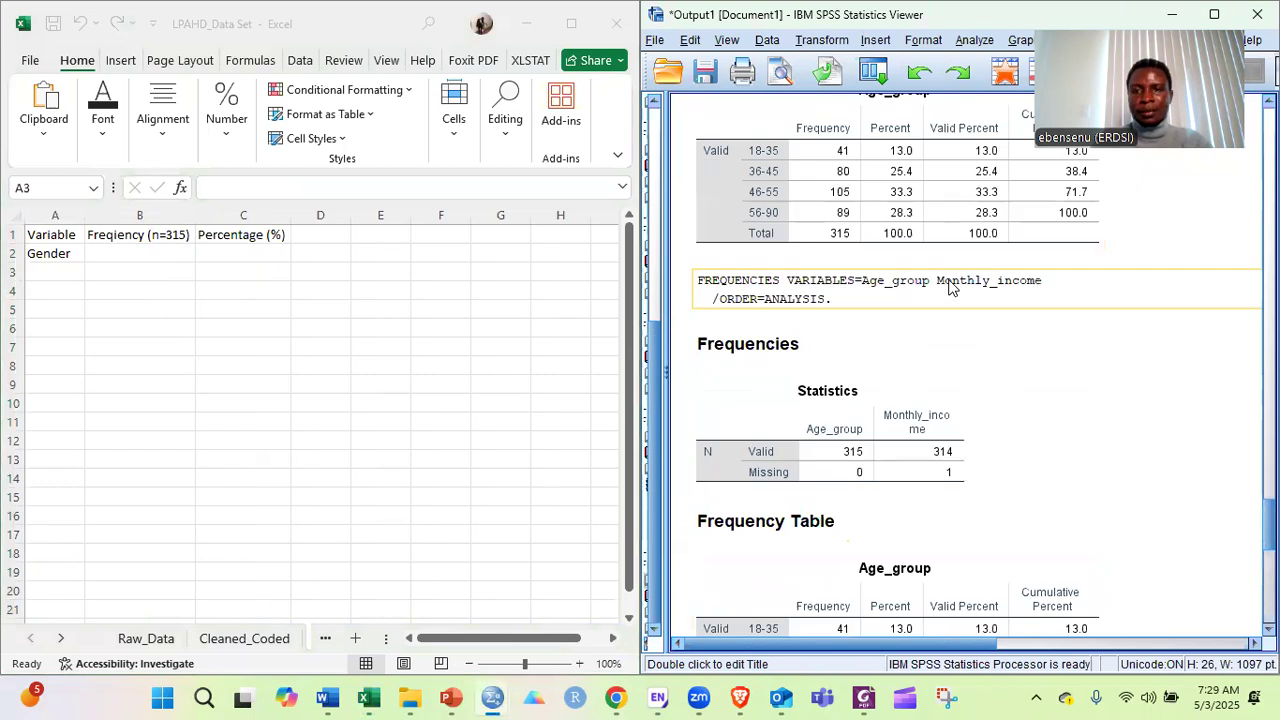
scroll(951, 288, up, 10)
click(951, 288)
scroll(951, 288, up, 5)
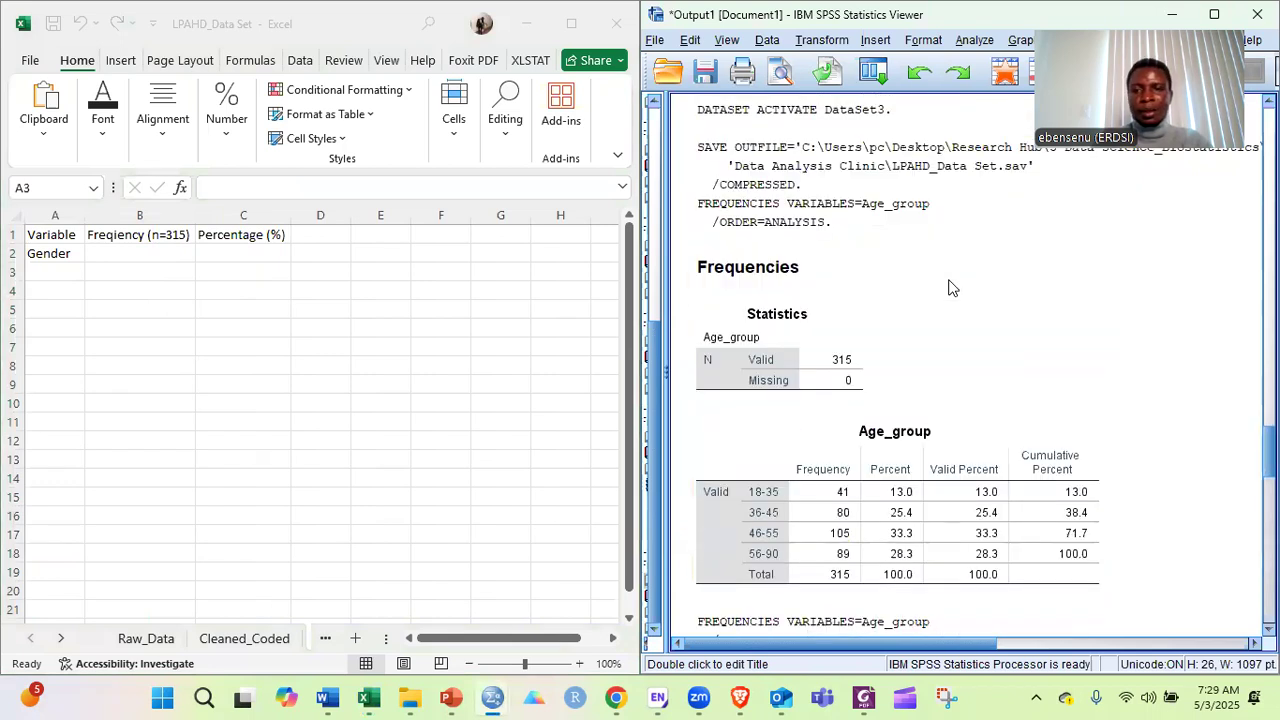
click(722, 428)
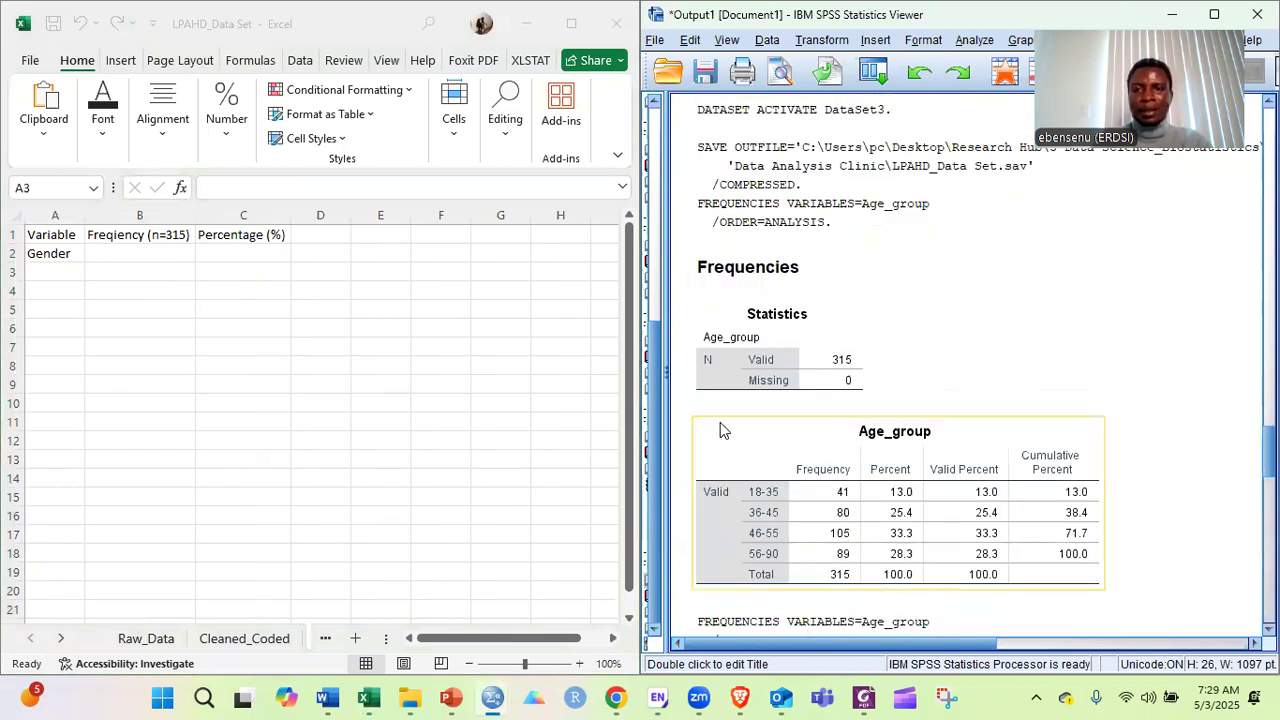
click(492, 697)
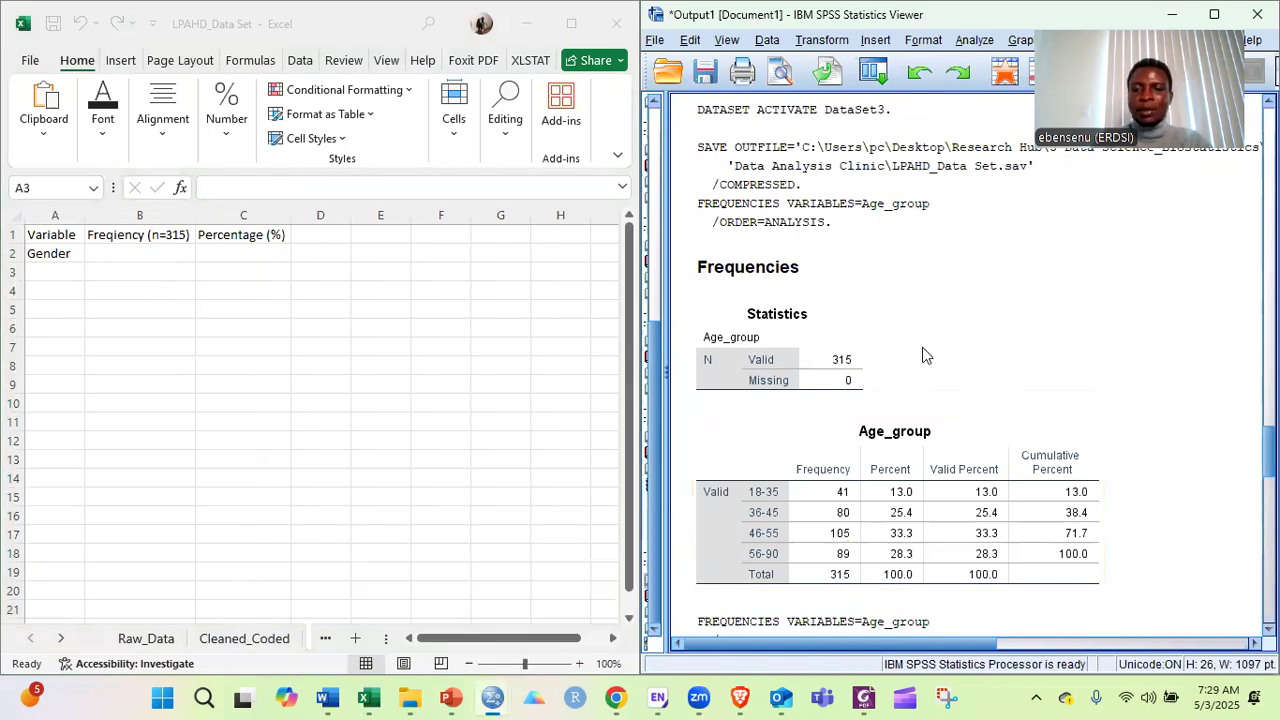
scroll(922, 355, down, 2)
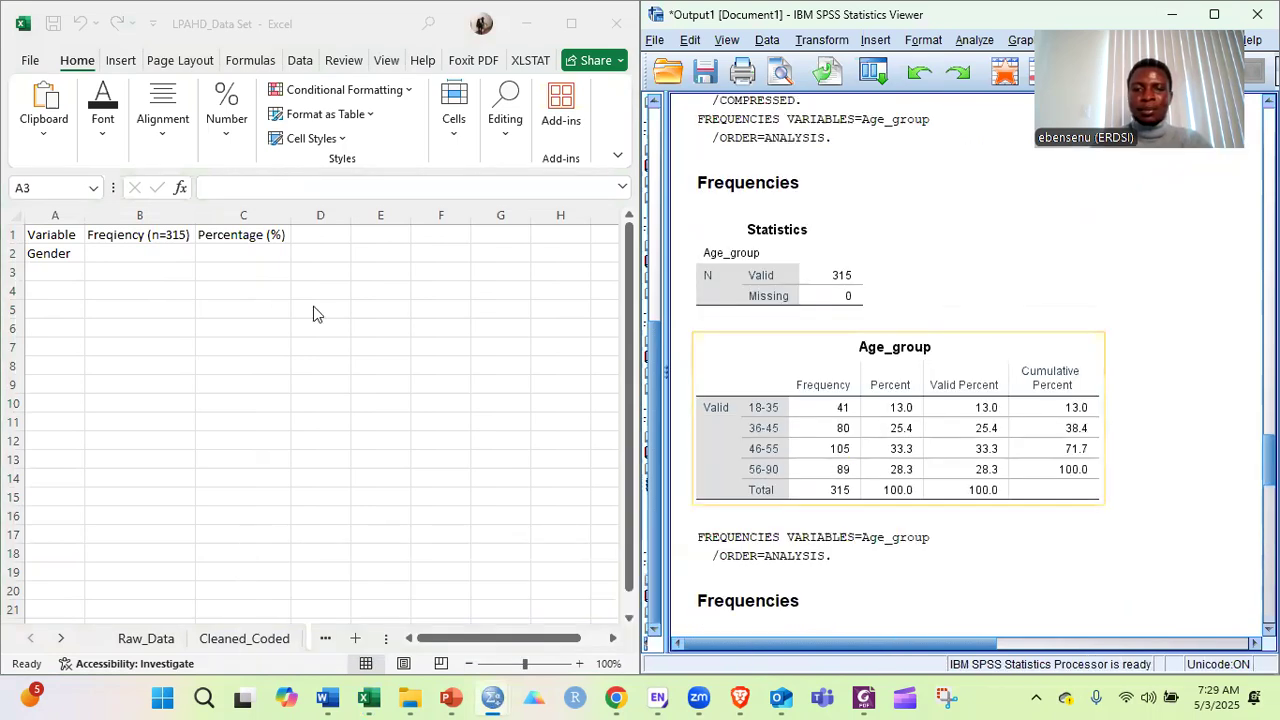
Replace the label in cell A2 of the Excel sheet with "Age Group (Years)".
click(51, 253)
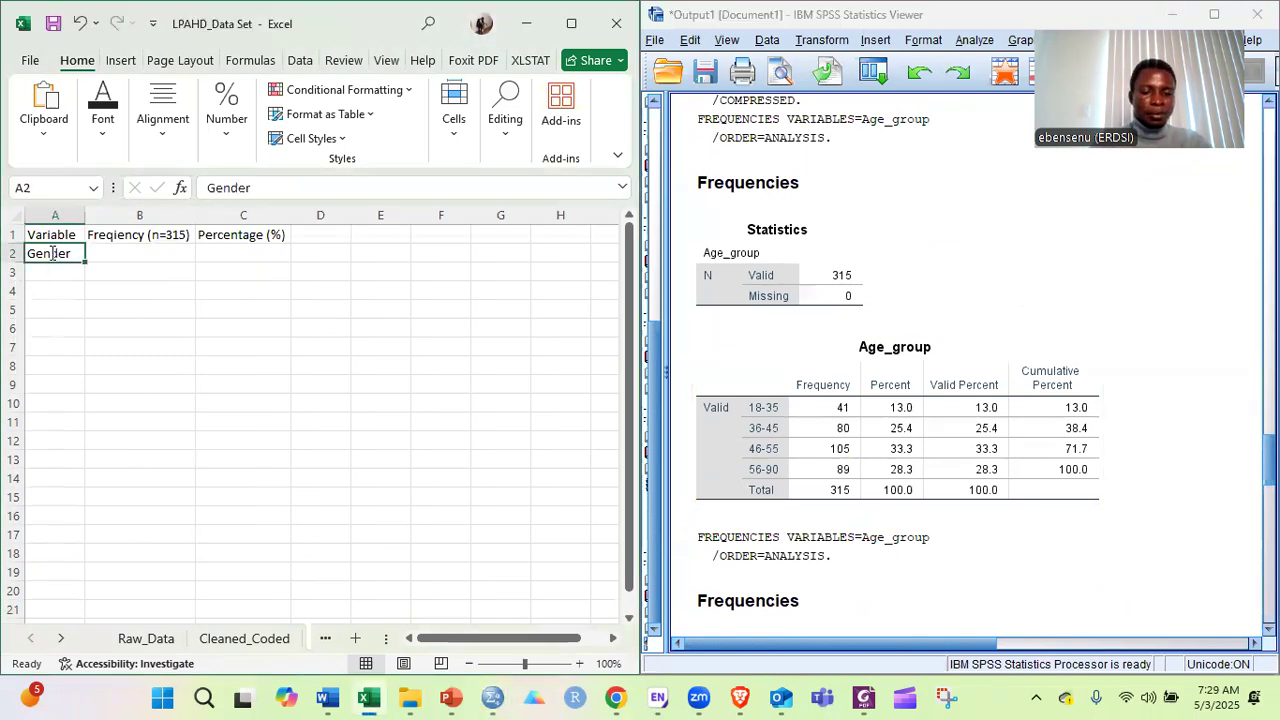
text(Age Gr)
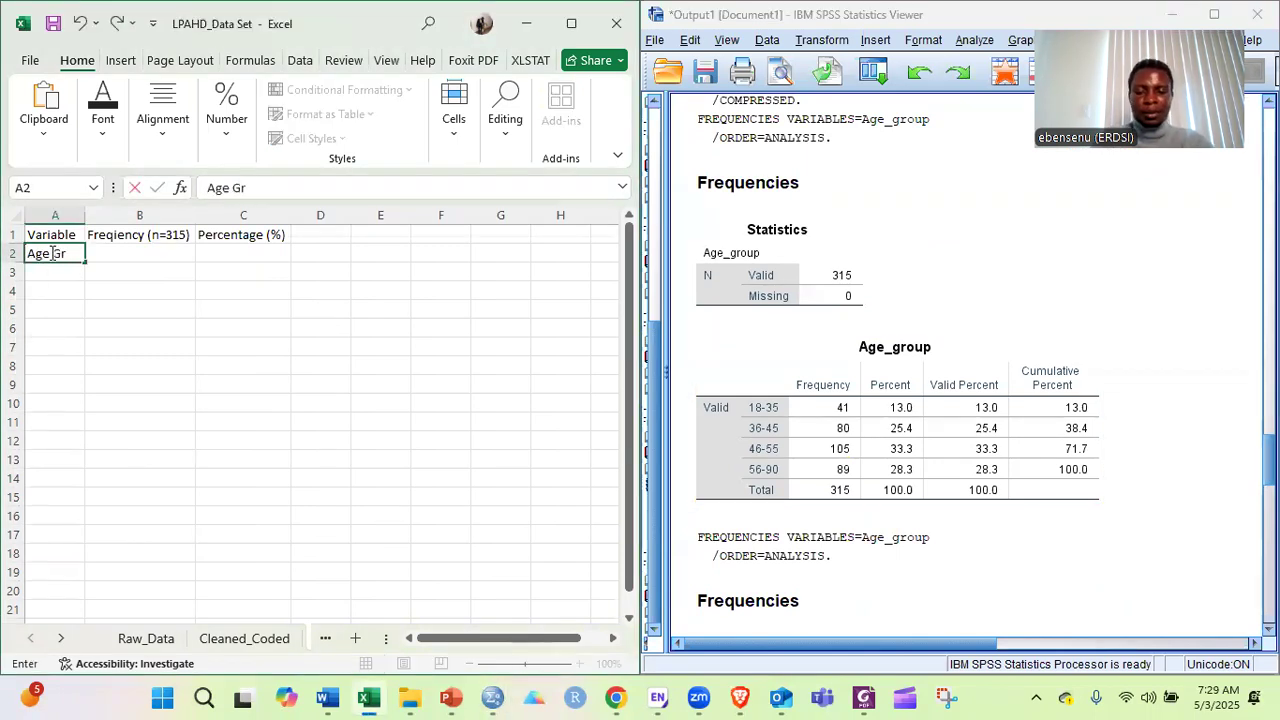
text(ou)
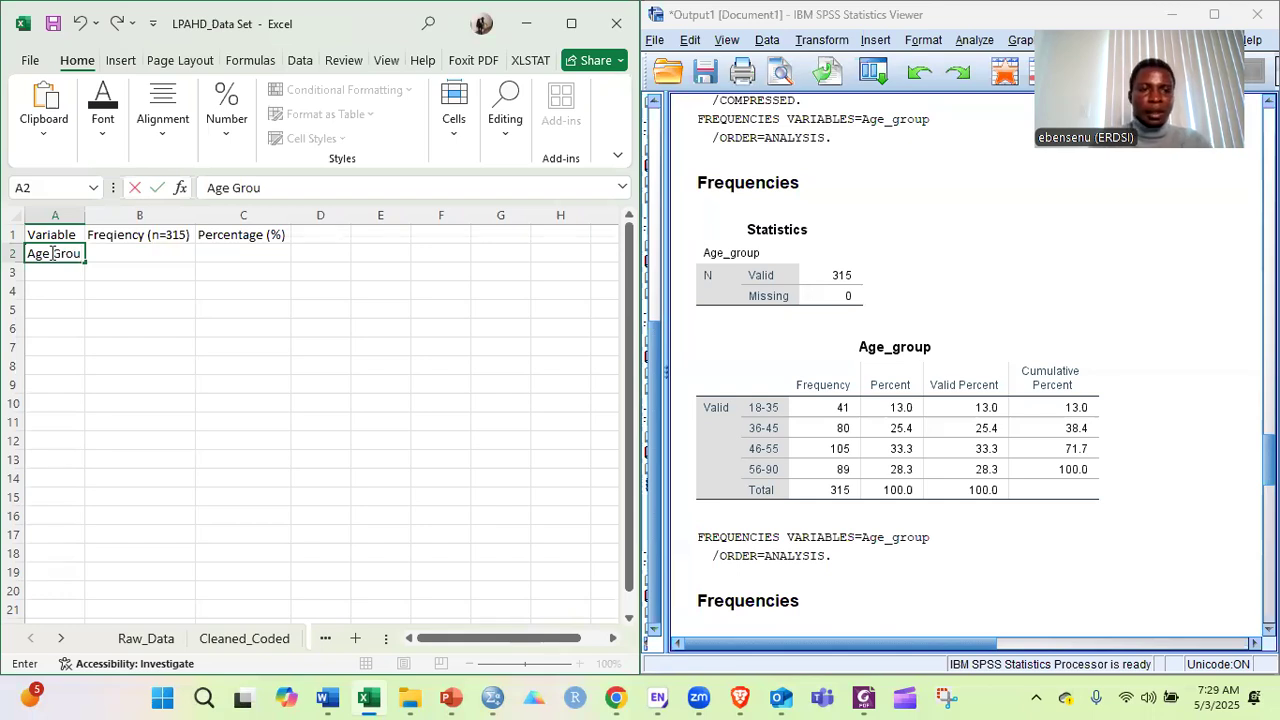
text(p)
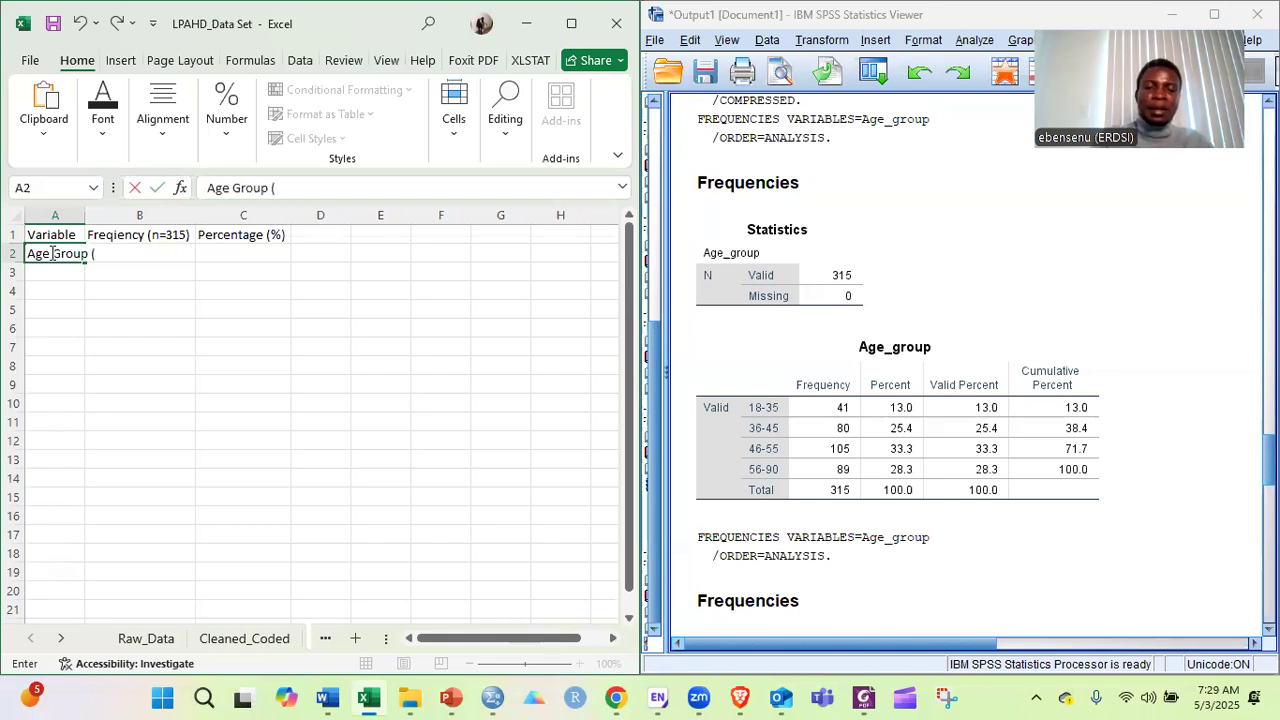
text( (Year)
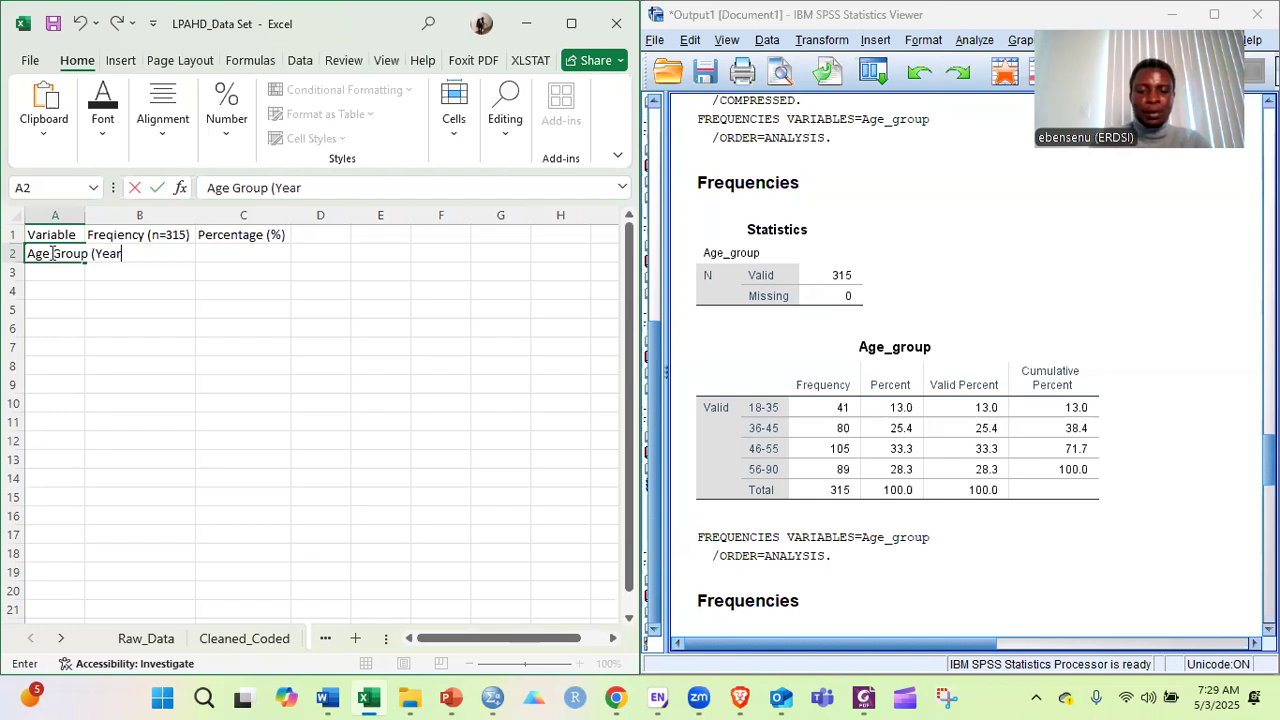
text(s))
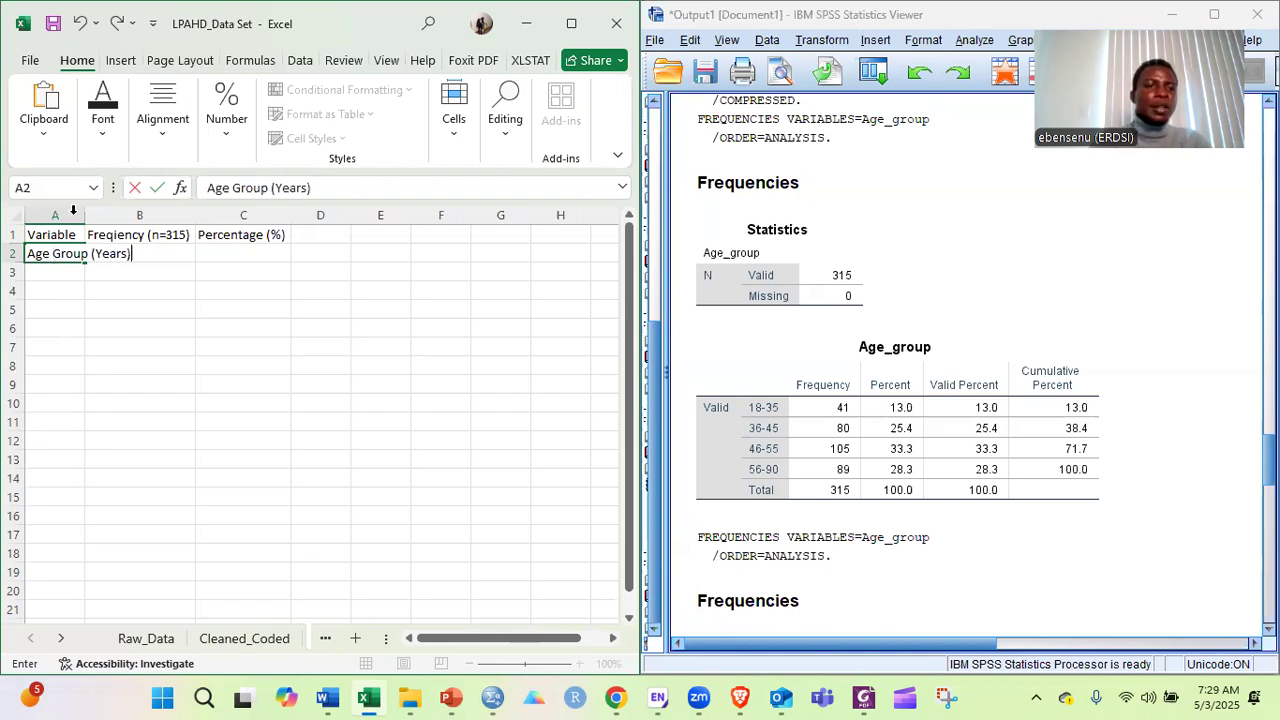
Widen column A to fit its contents and make the header cells A1:C1 bold.
drag(74, 234, 290, 225)
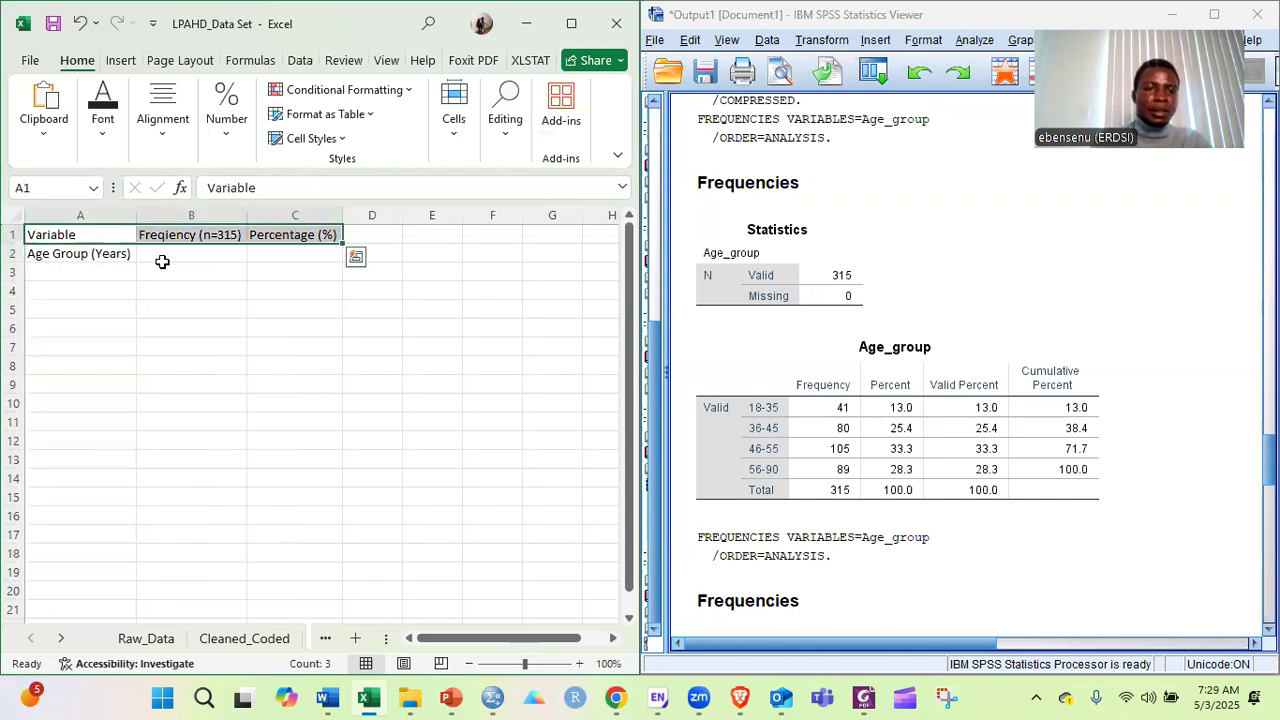
key(ctrl+b)
Enter the age categories 18-35, 36-45, 46-55 and 56-90 in A3:A6, and bold the Age Group (Years) label in A2.
click(96, 278)
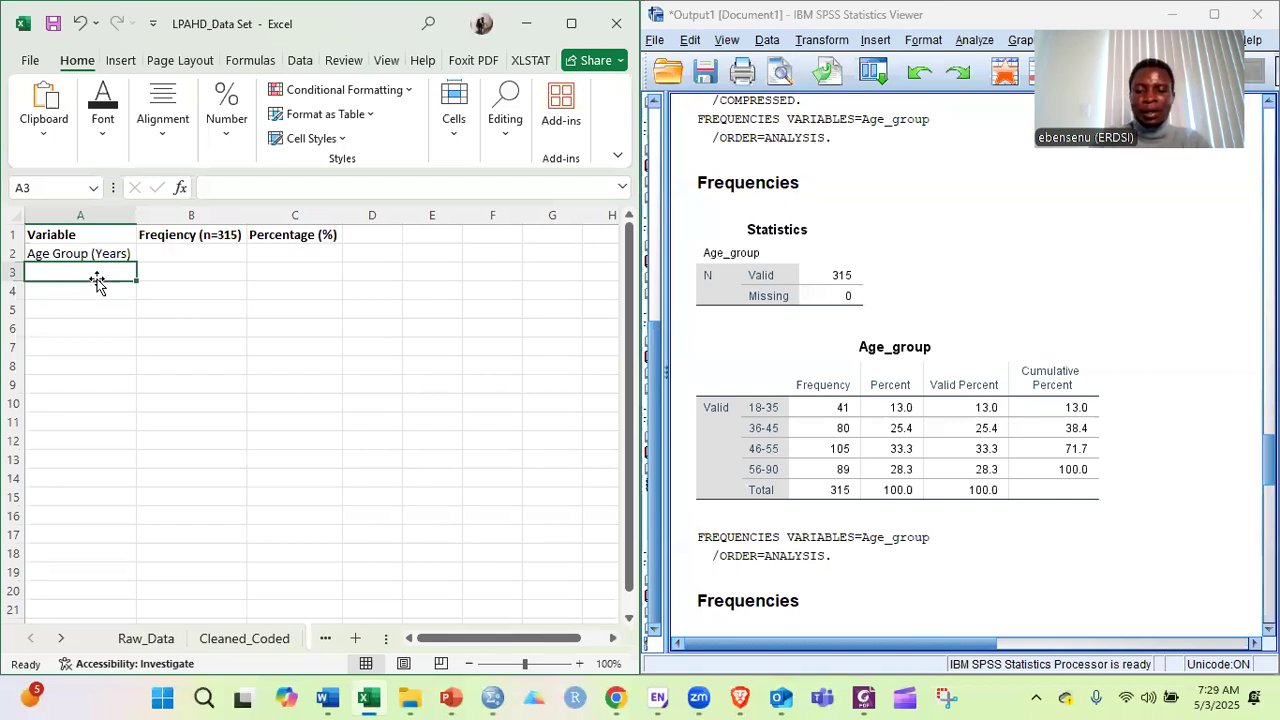
text(18-)
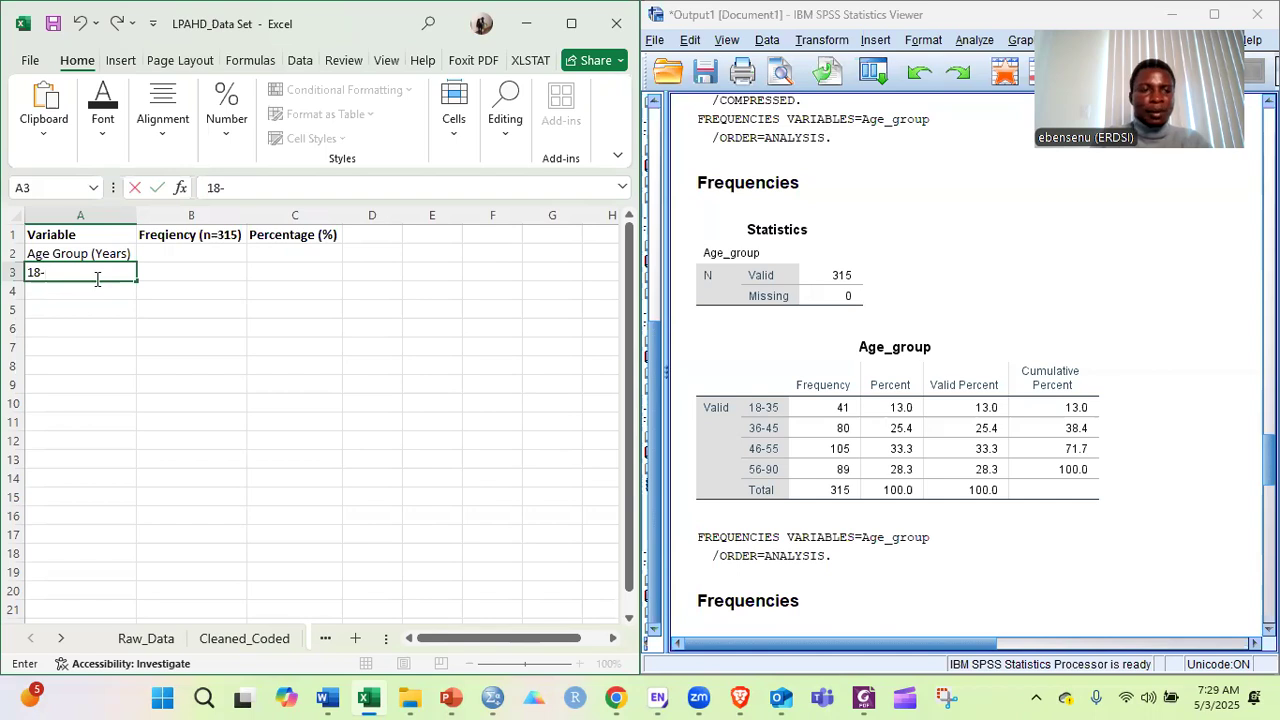
text(35)
key(Return)
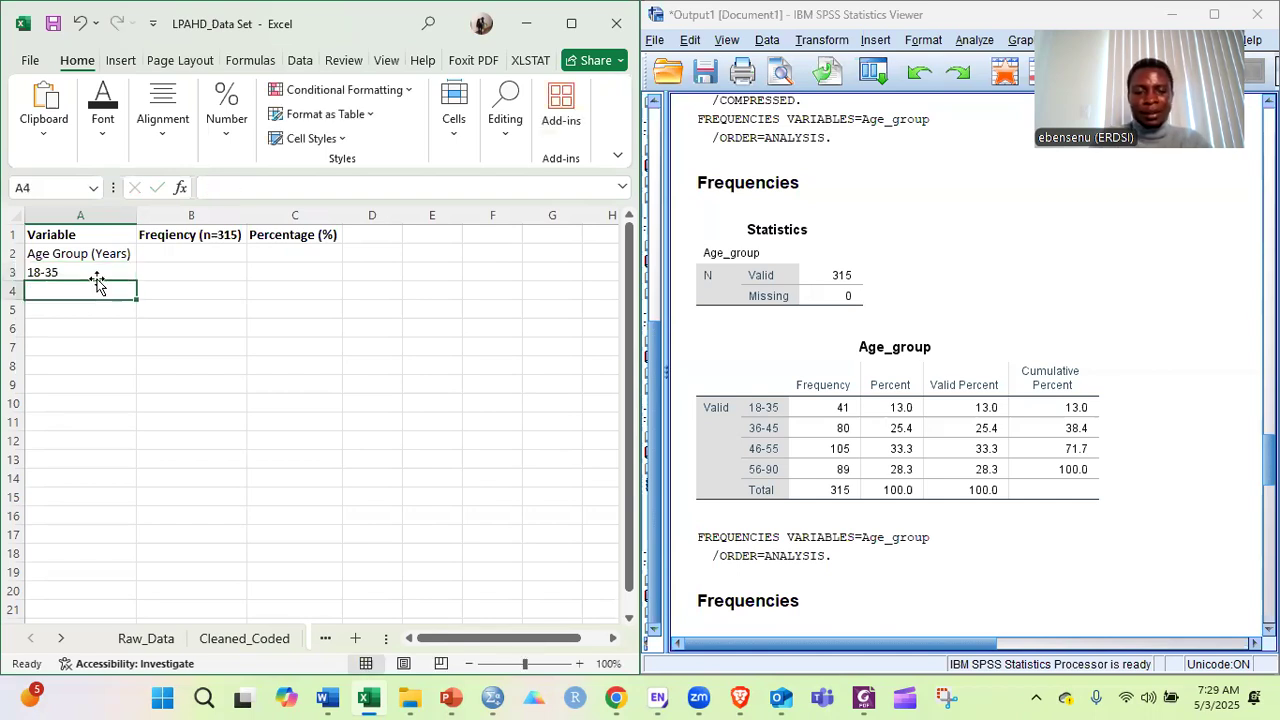
text(36)
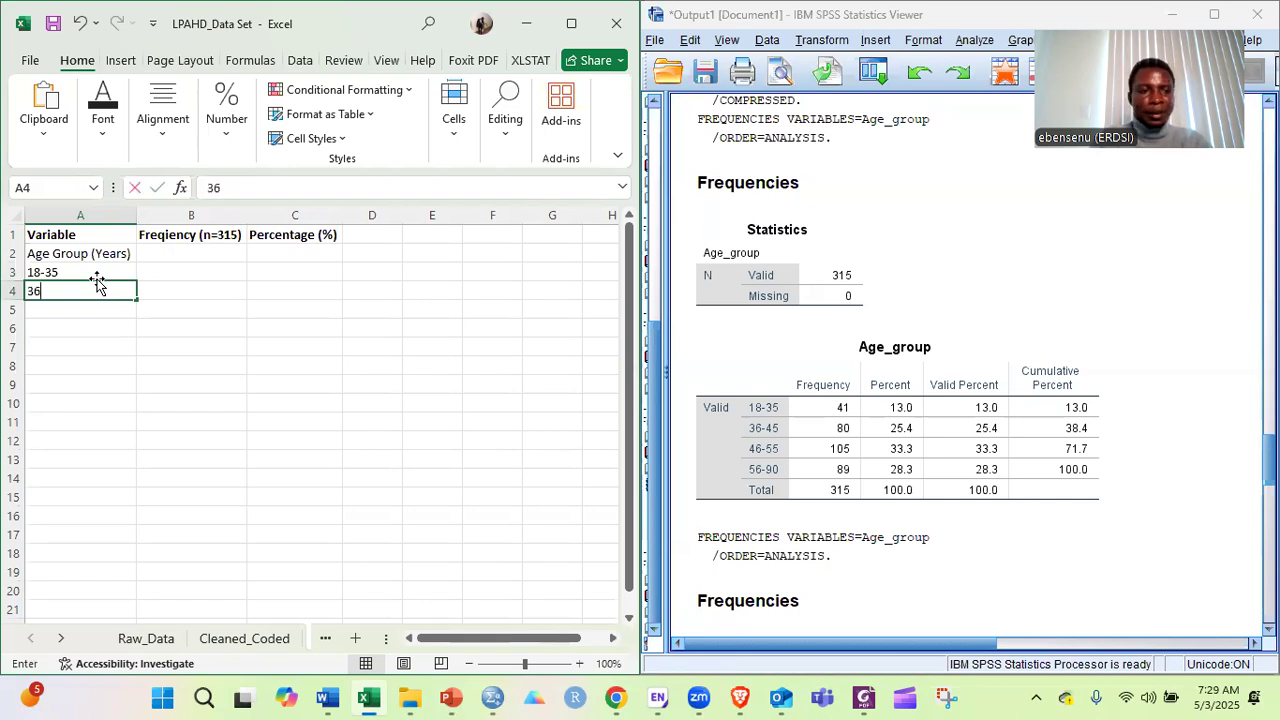
text(-)
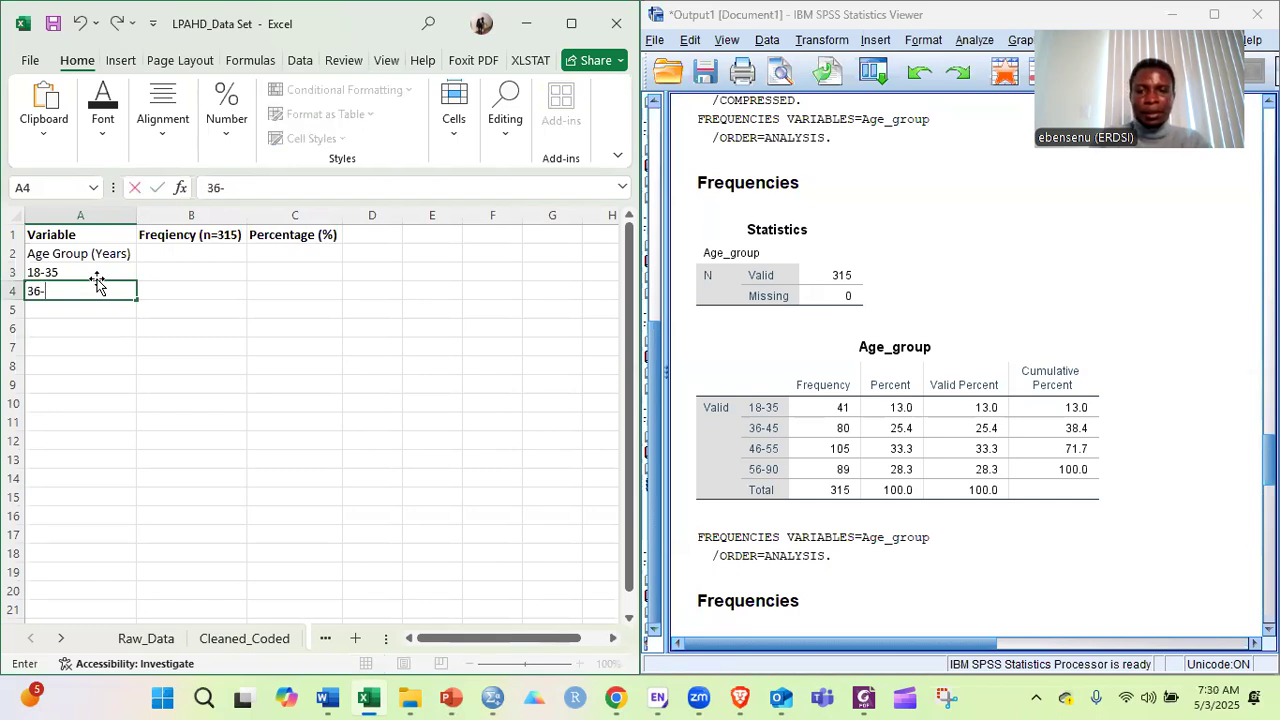
text(45)
key(Return)
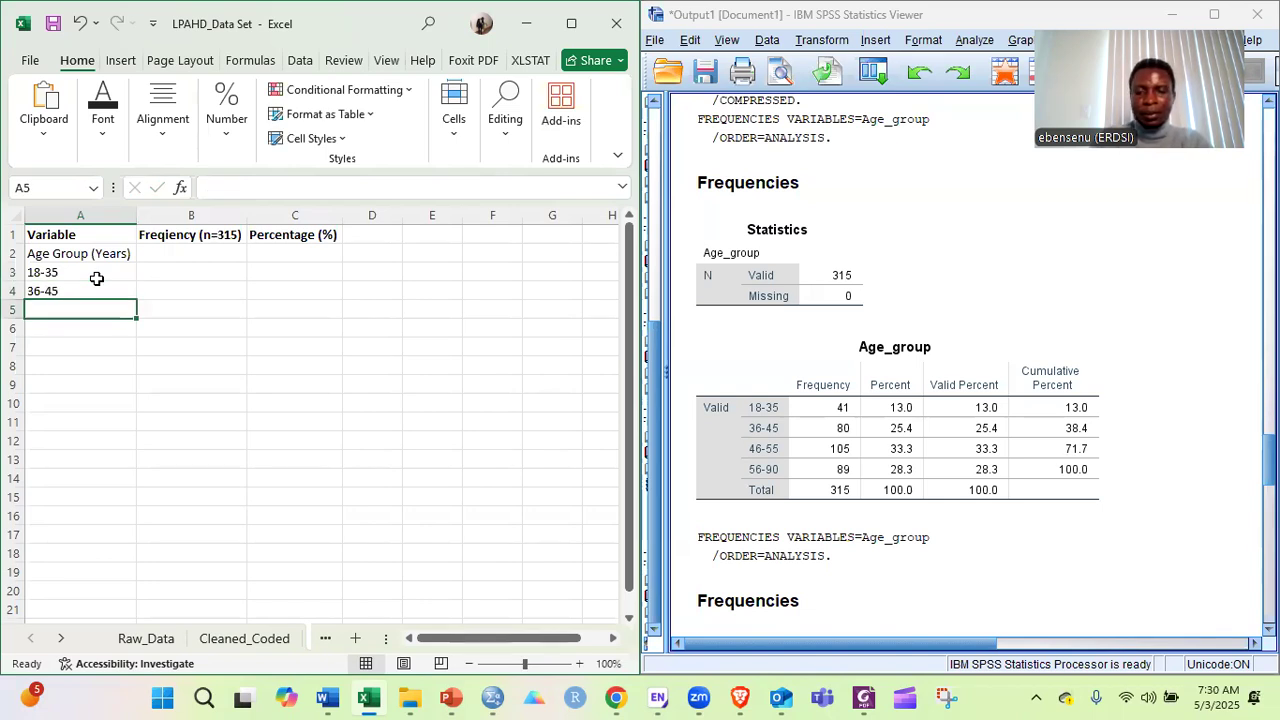
text(46-55)
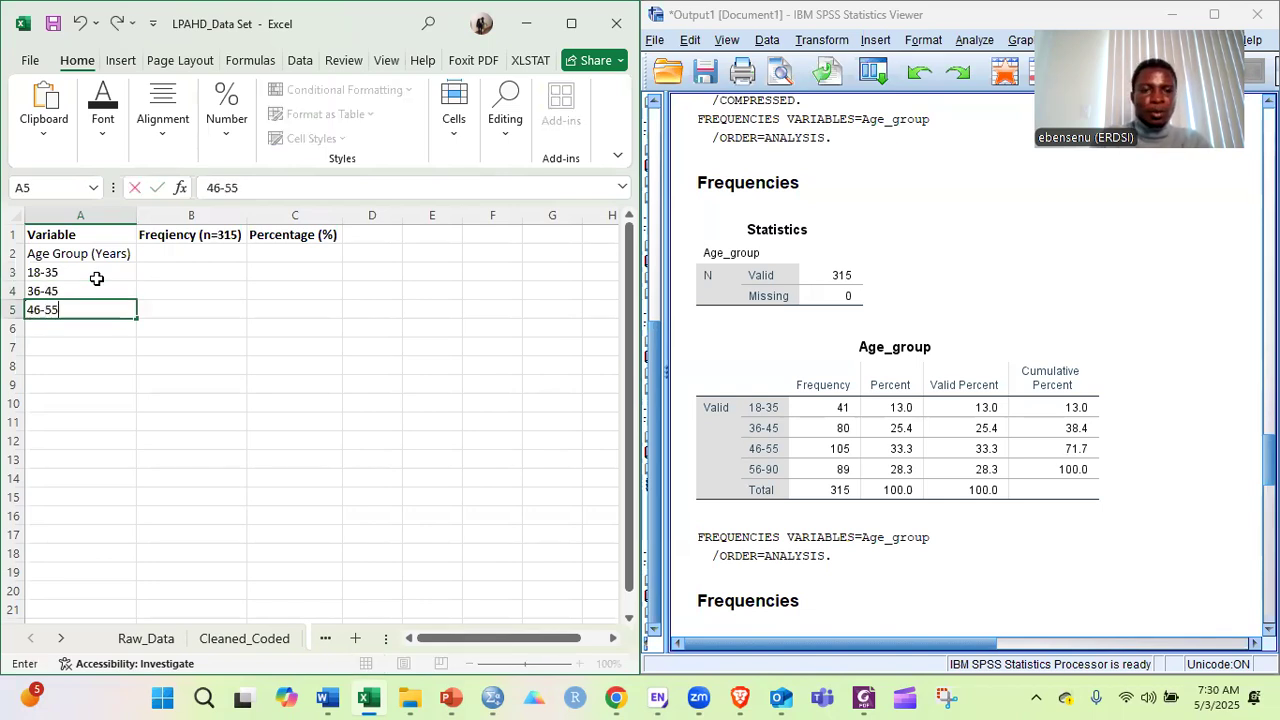
key(Return)
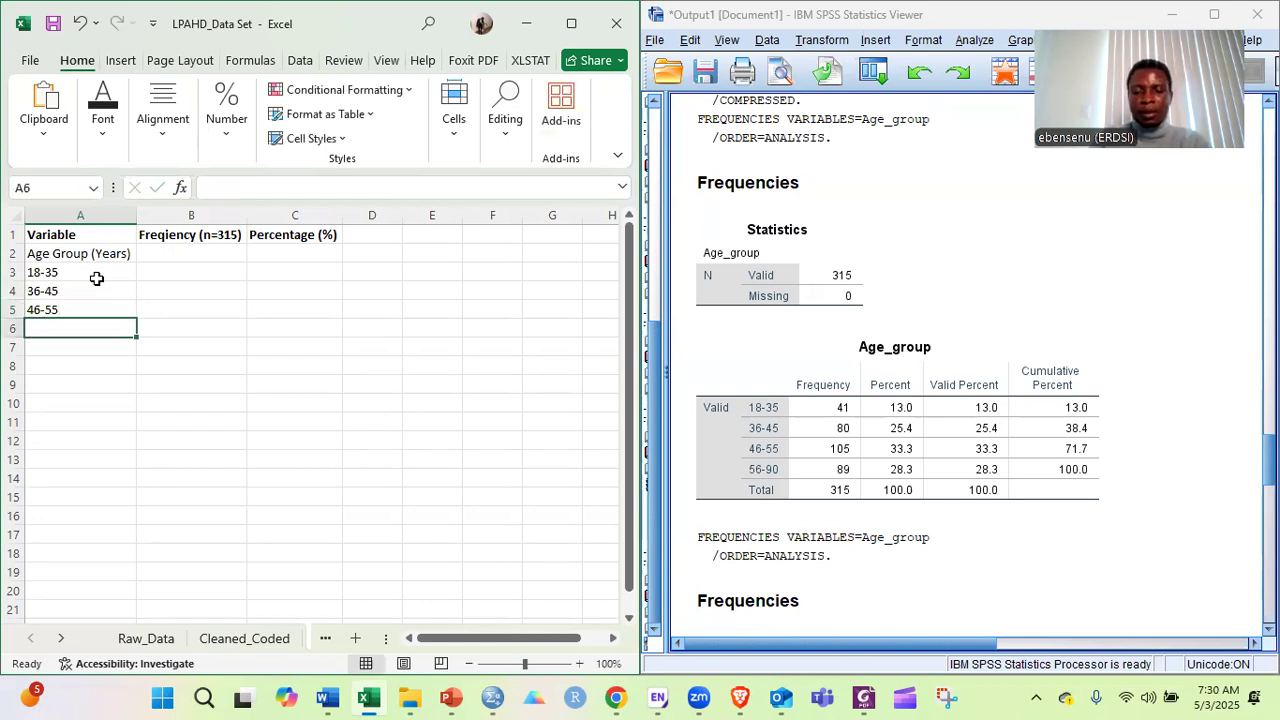
text(56-)
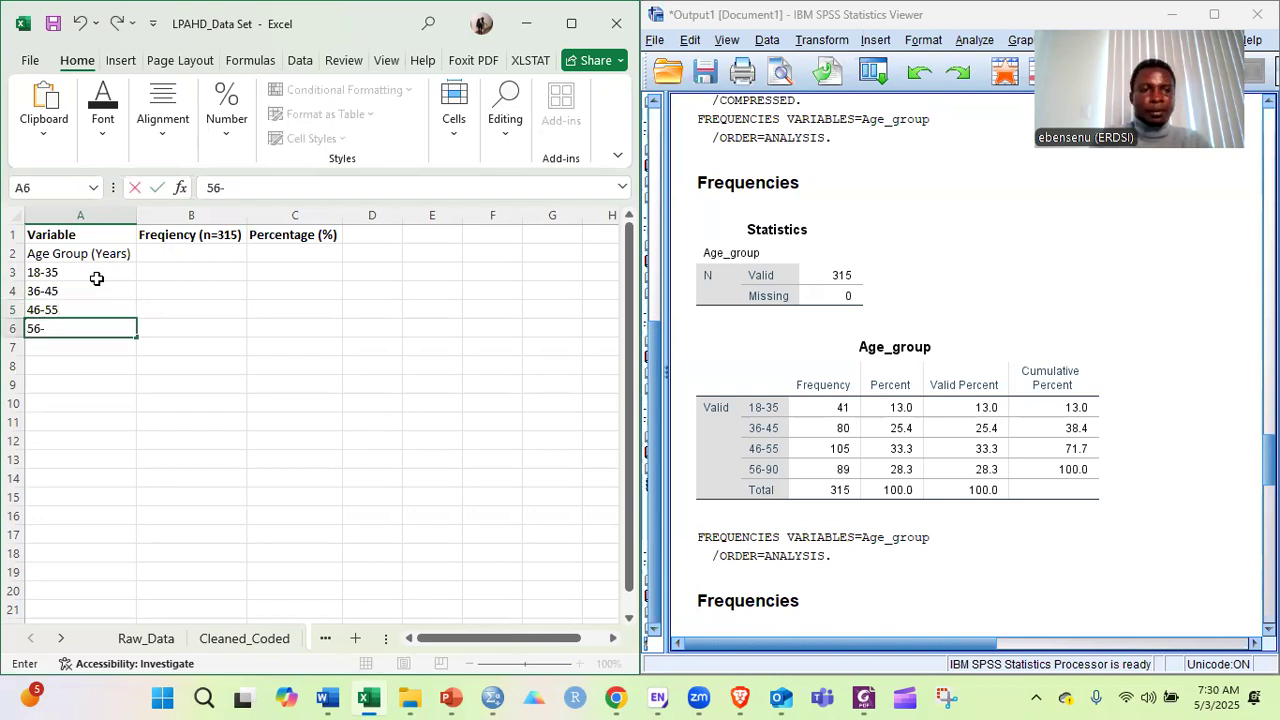
text(90)
click(106, 258)
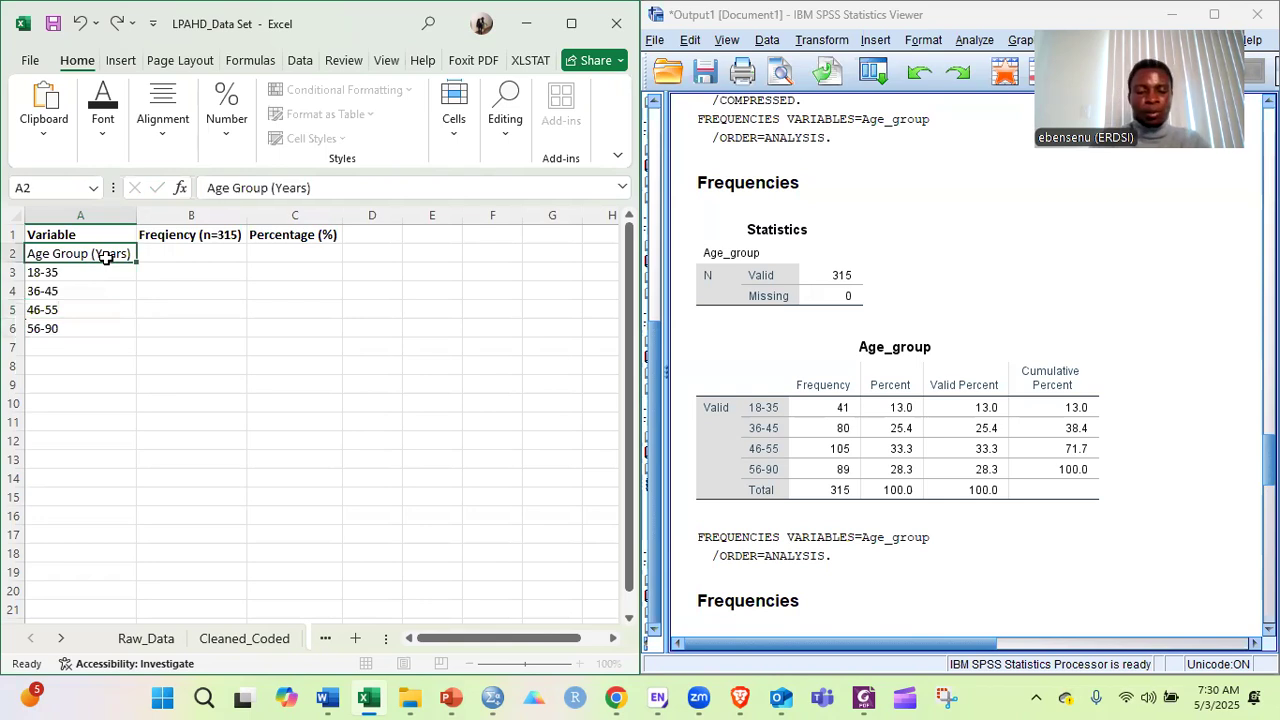
key(ctrl+b)
Enter the age group frequencies 41, 80, 105 and 89 from the SPSS table in cells B3:B6.
click(170, 277)
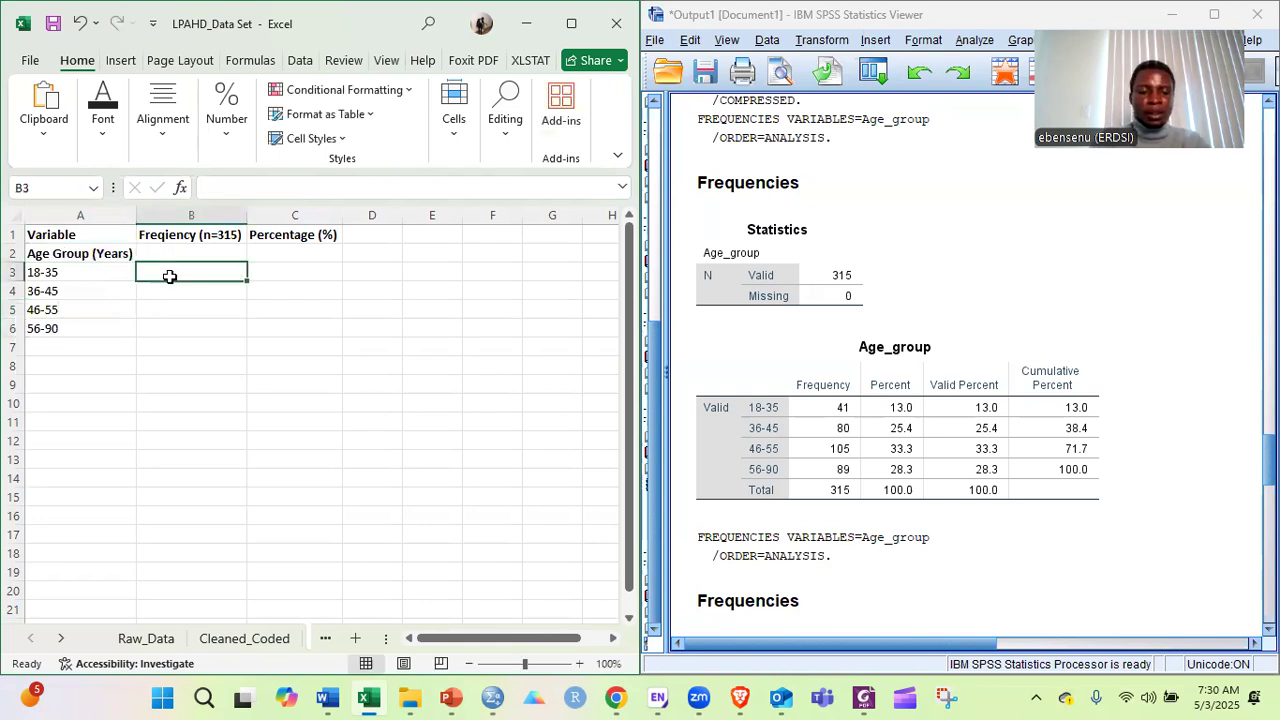
text(41)
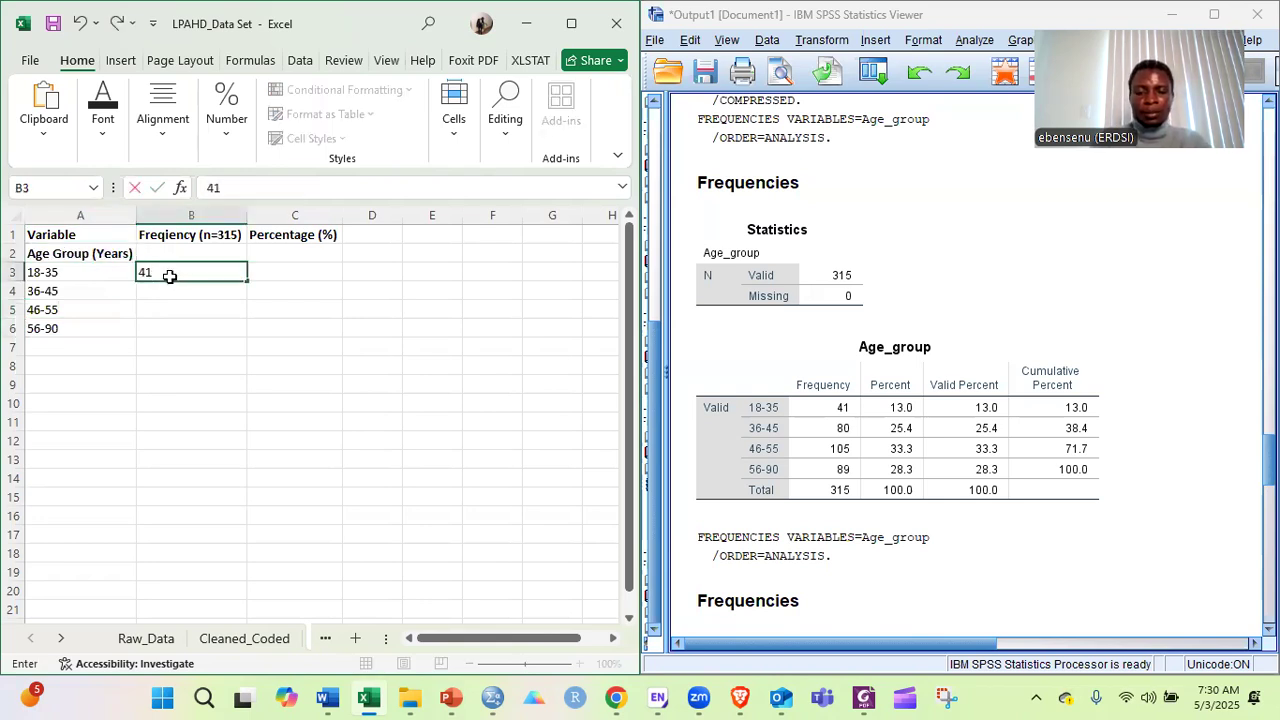
key(Return)
text(80)
key(Return)
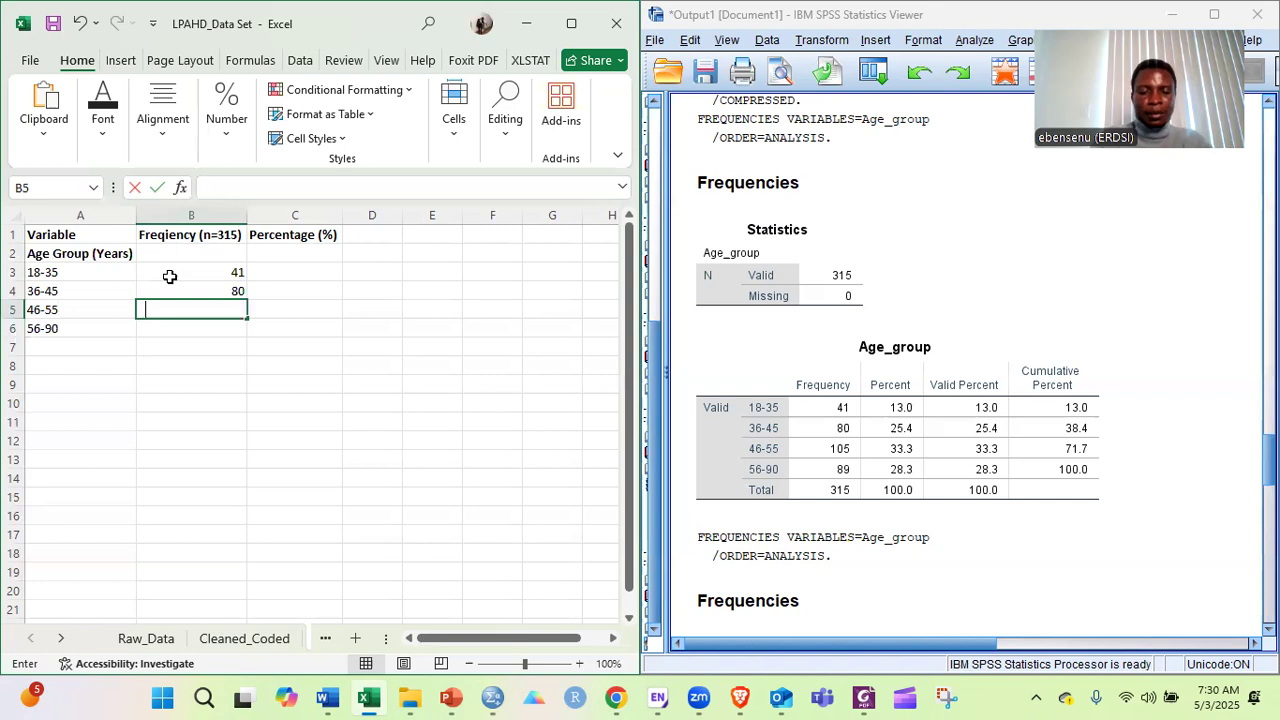
text(105)
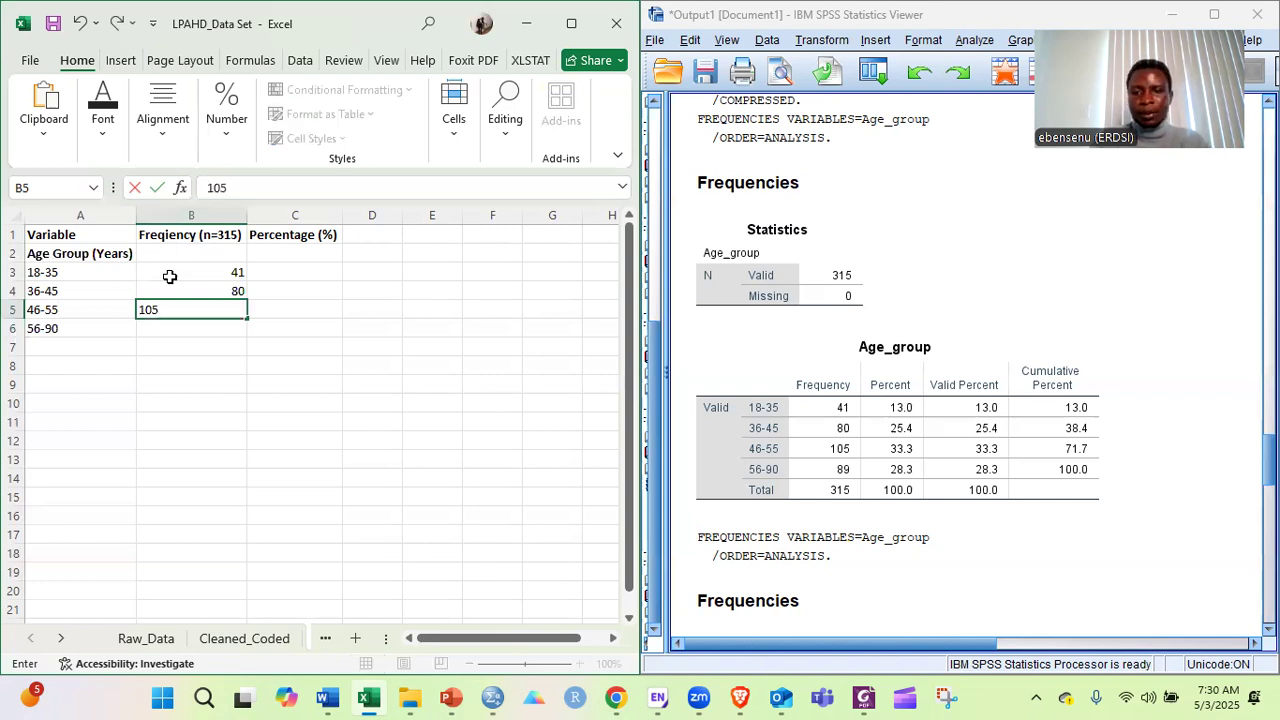
key(Return)
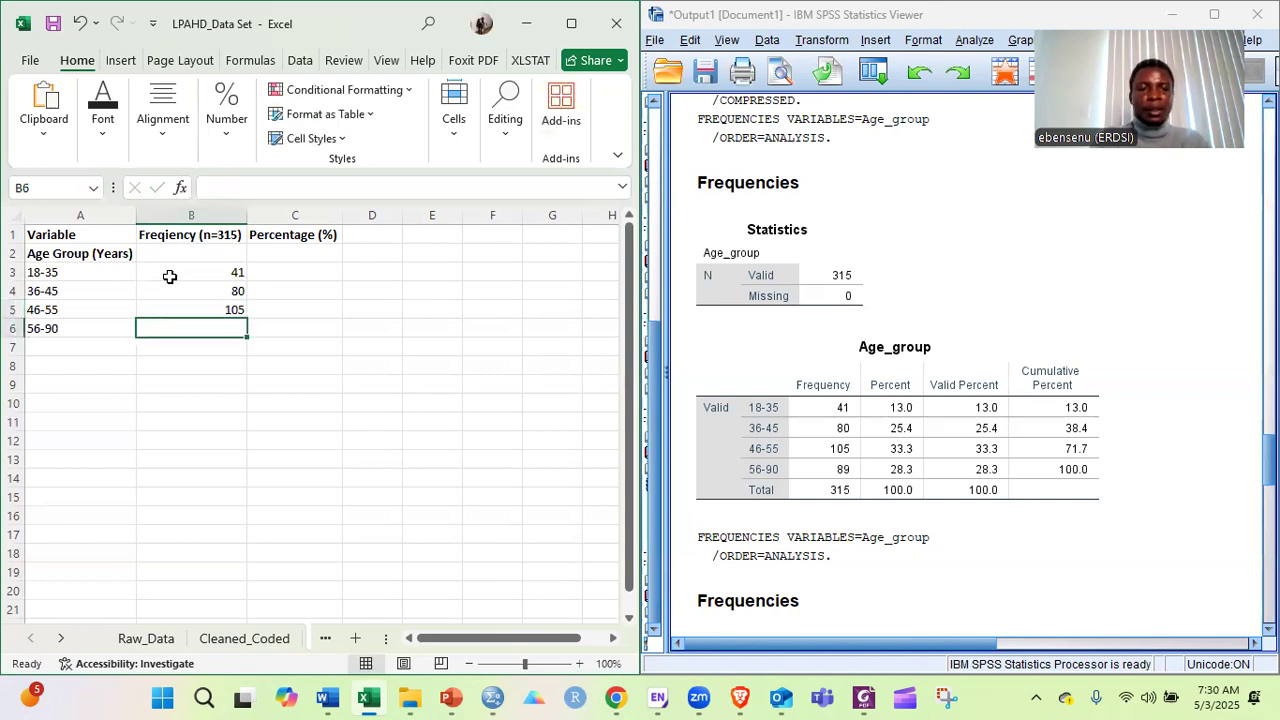
text(89)
Enter the age group percentages 13, 25.4, 33.3 and 28.3 from the SPSS table in cells C3:C6.
click(280, 270)
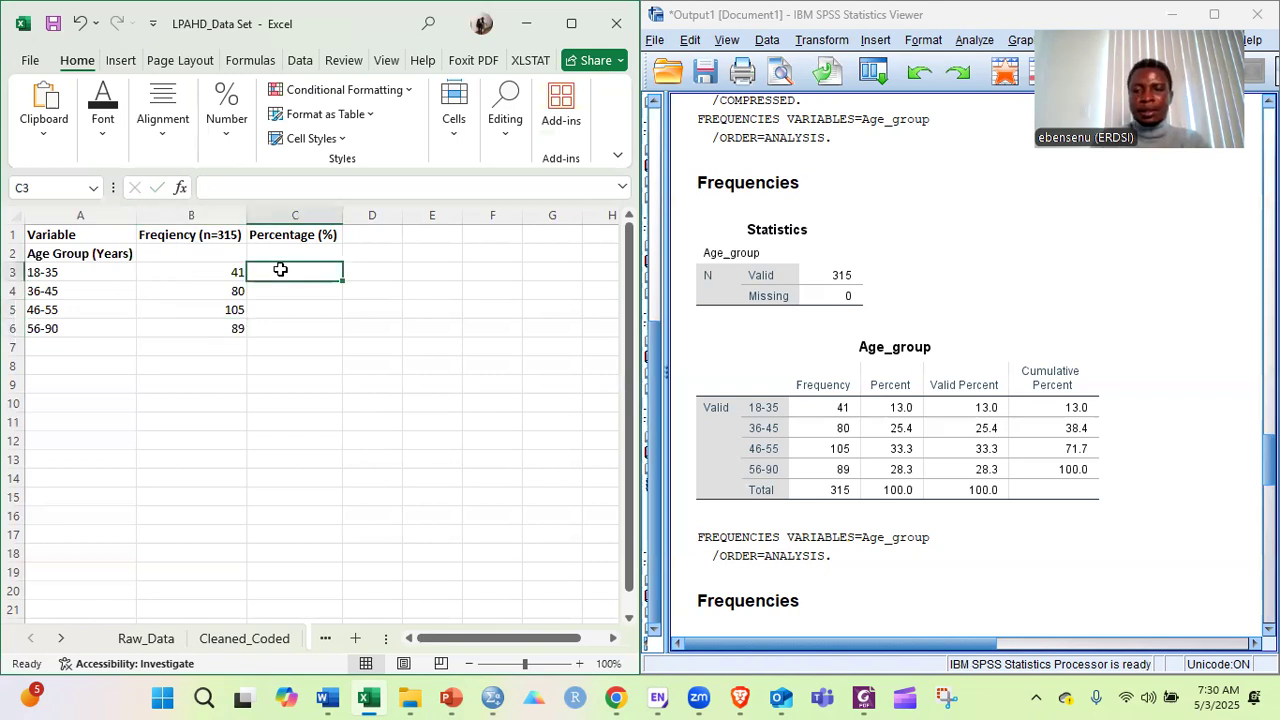
text(13)
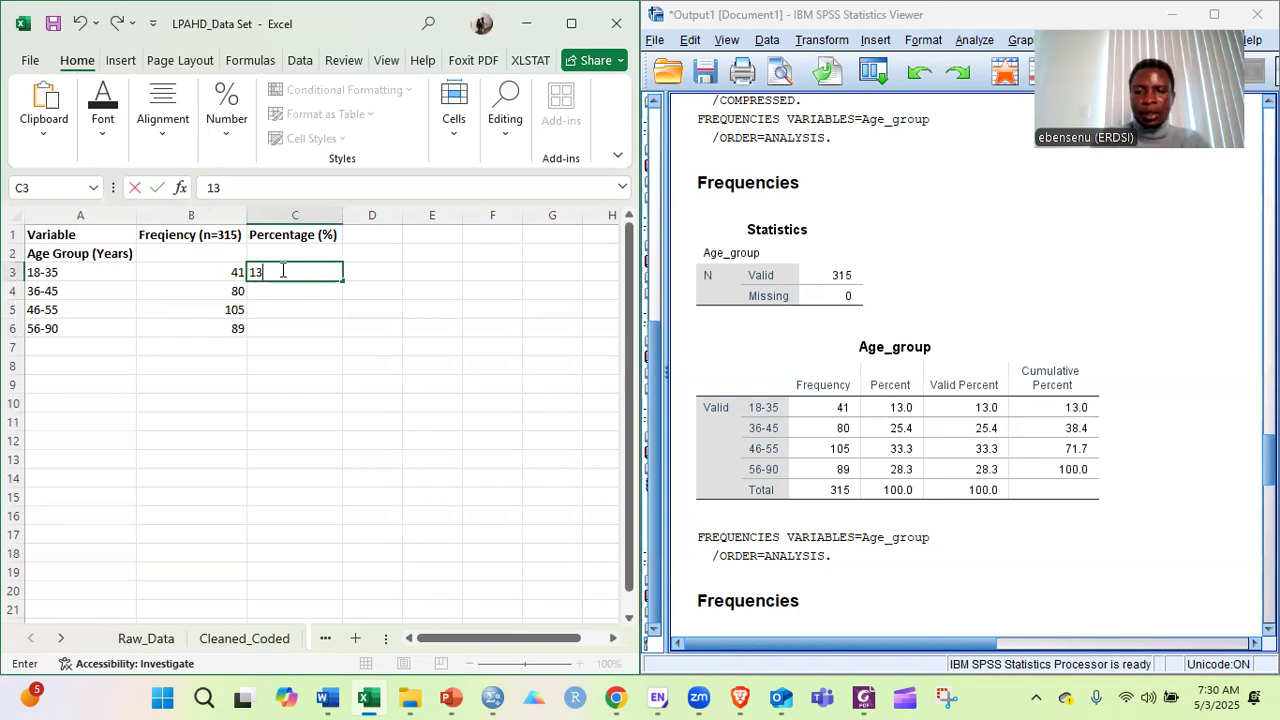
key(Return)
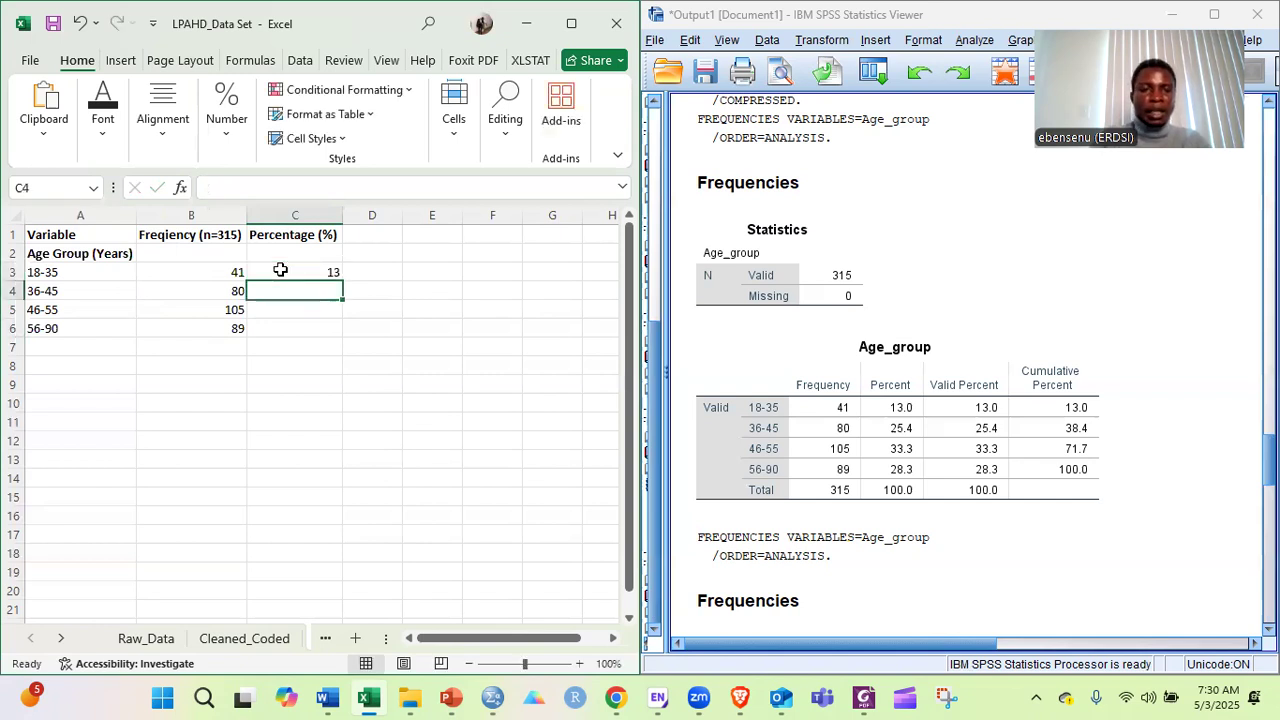
text(25)
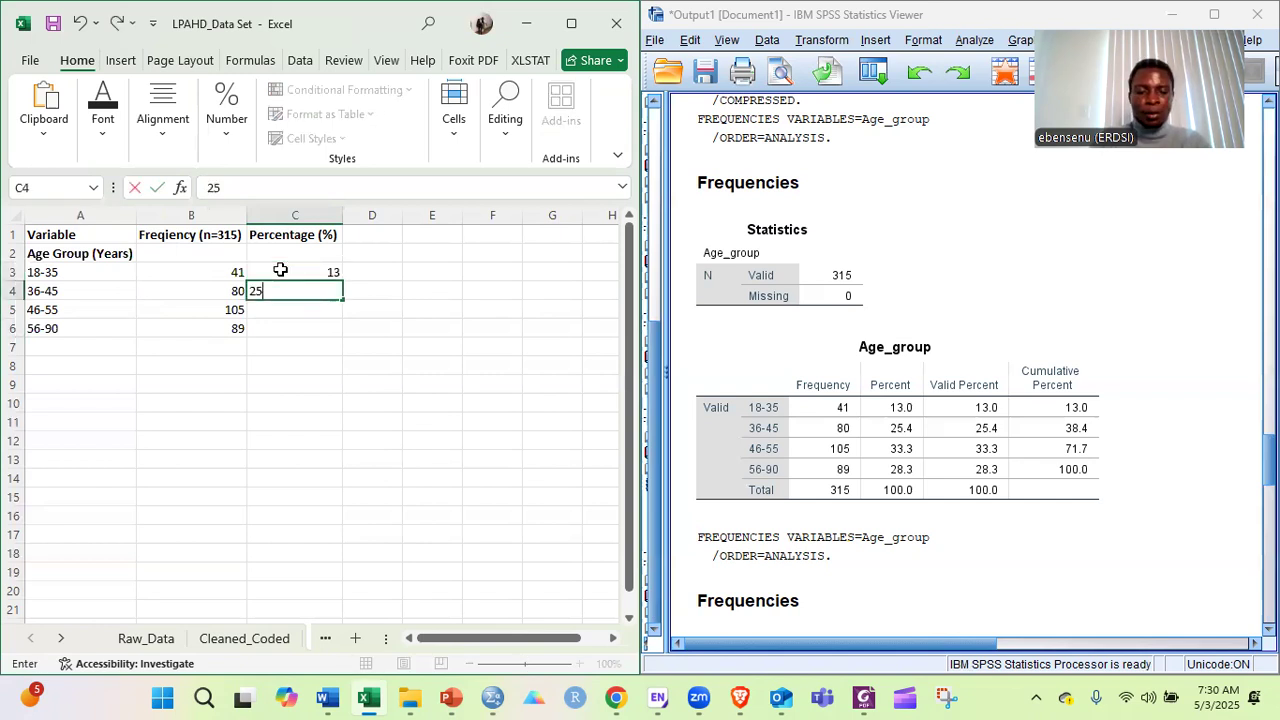
text(.)
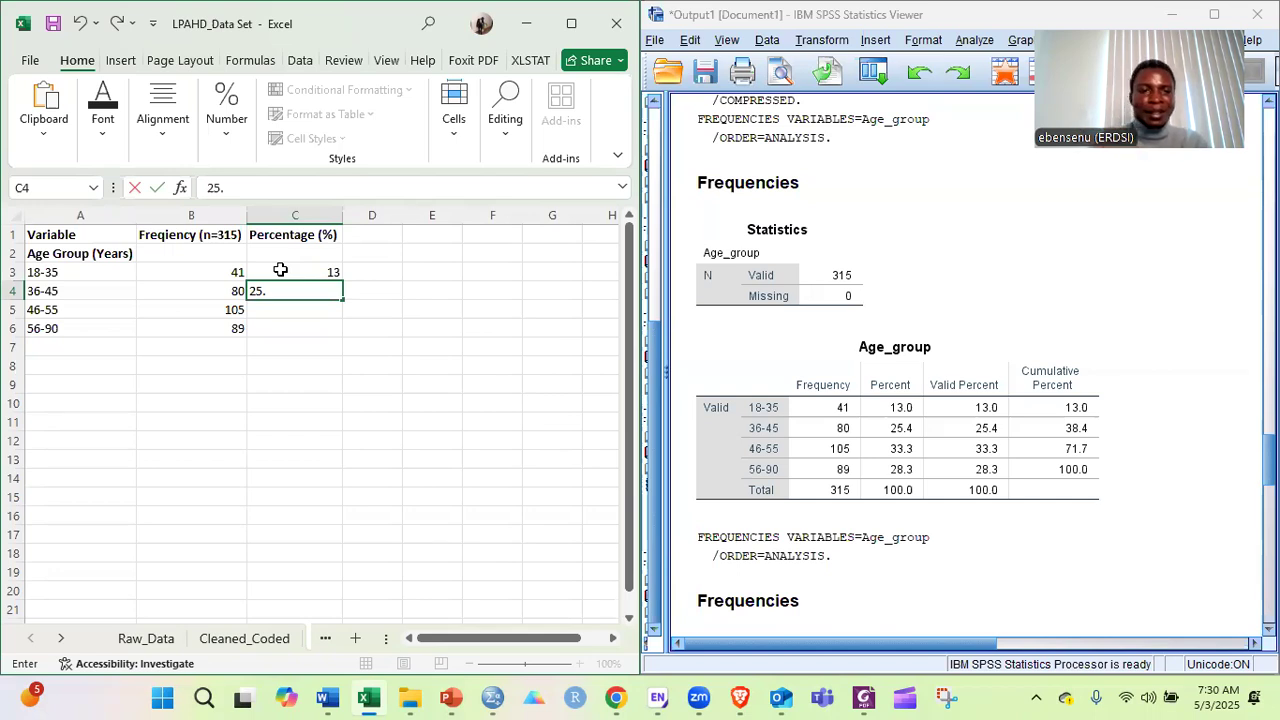
text(4)
key(Return)
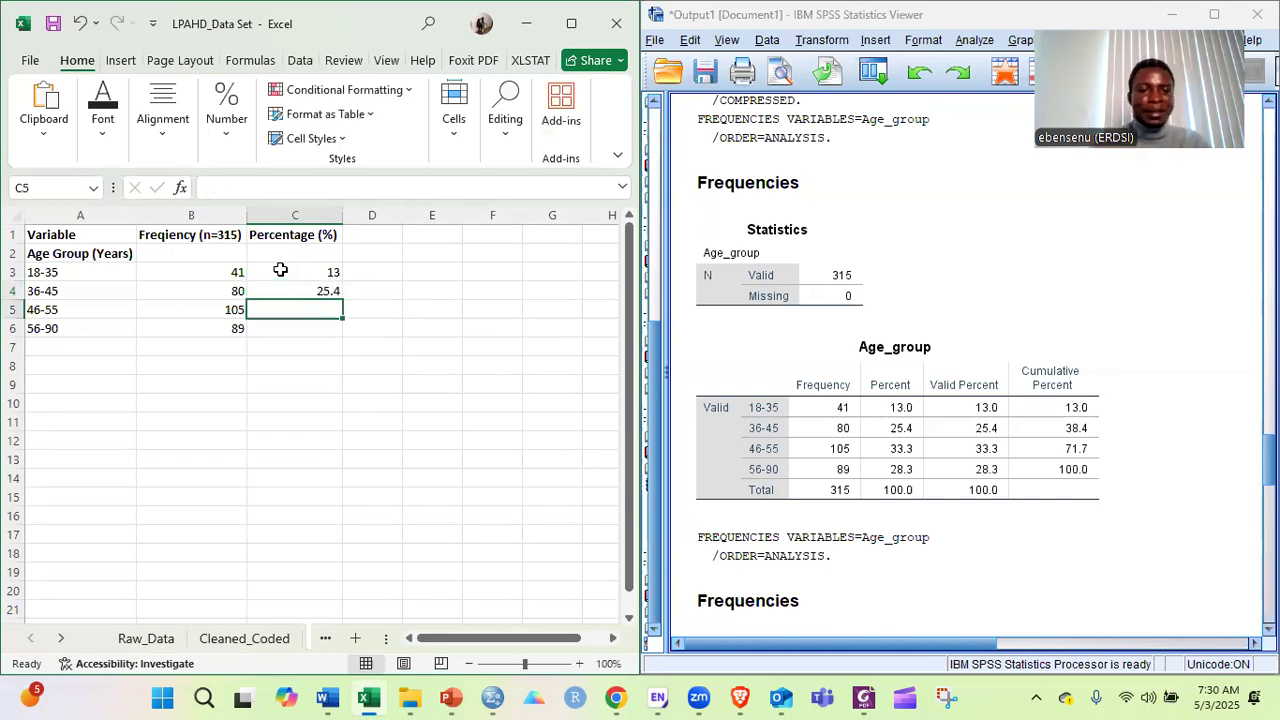
text(33.)
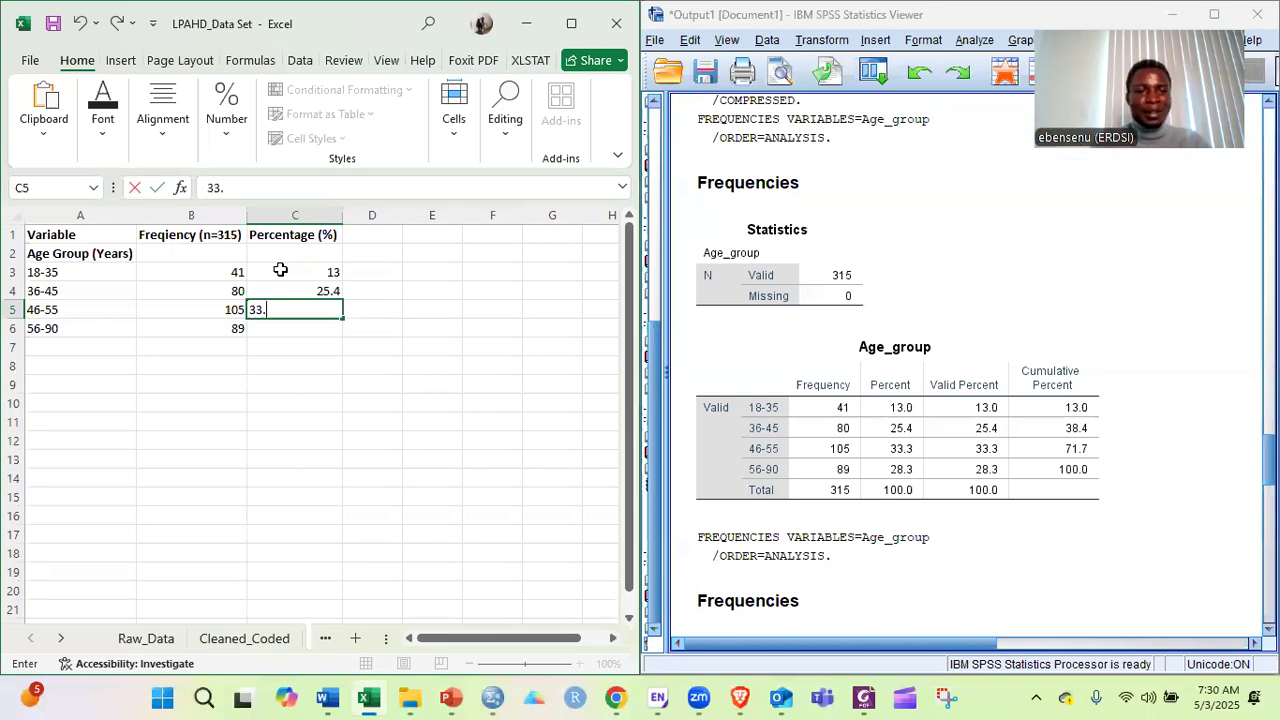
text(3)
key(Return)
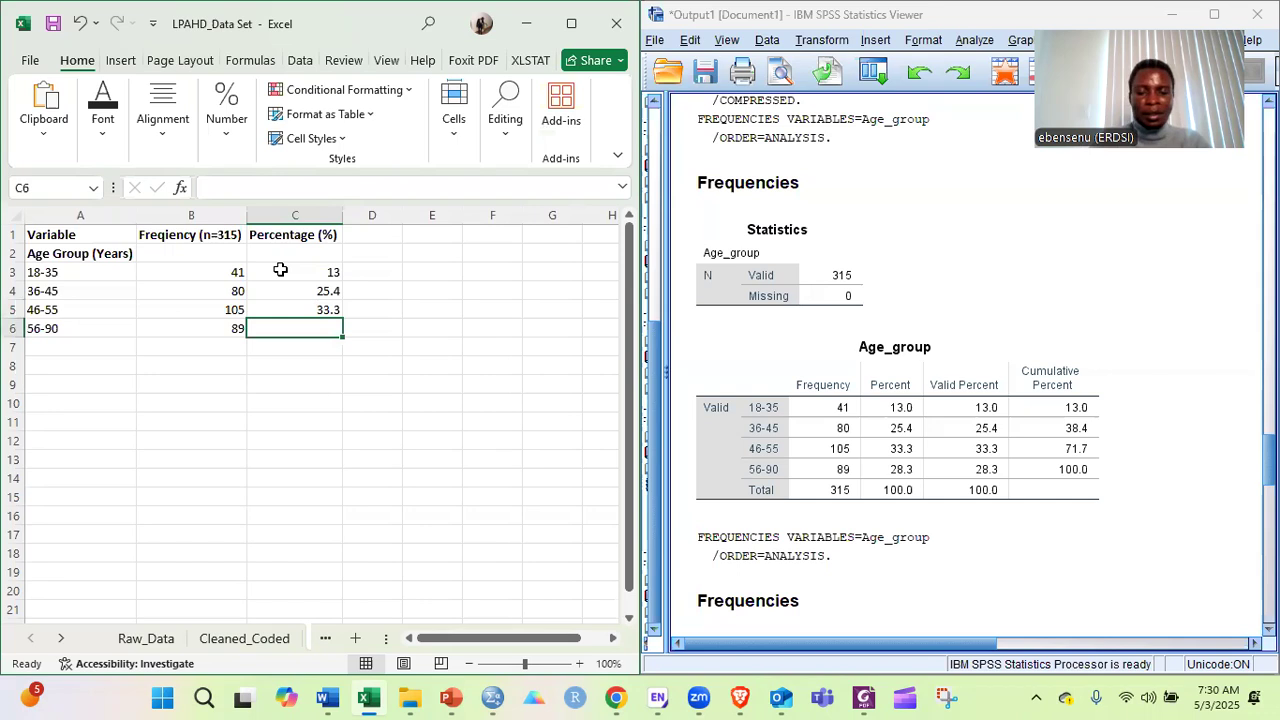
text(28.)
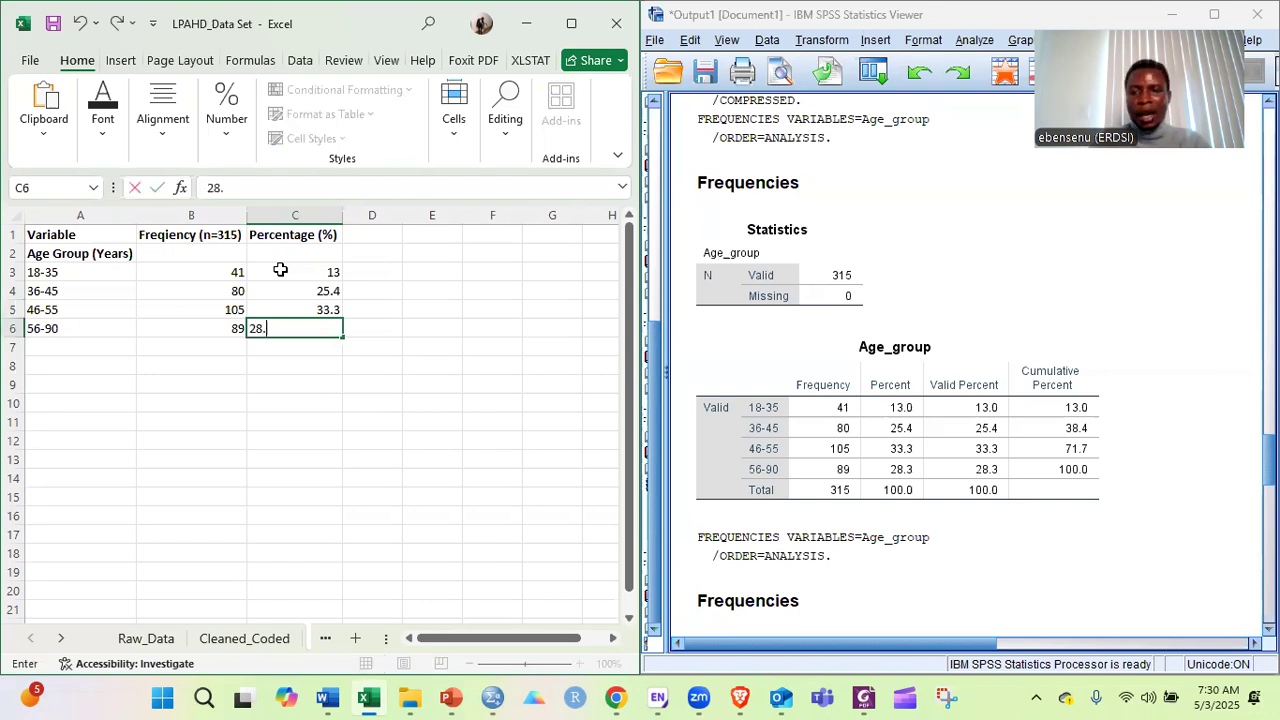
text(3)
key(Return)
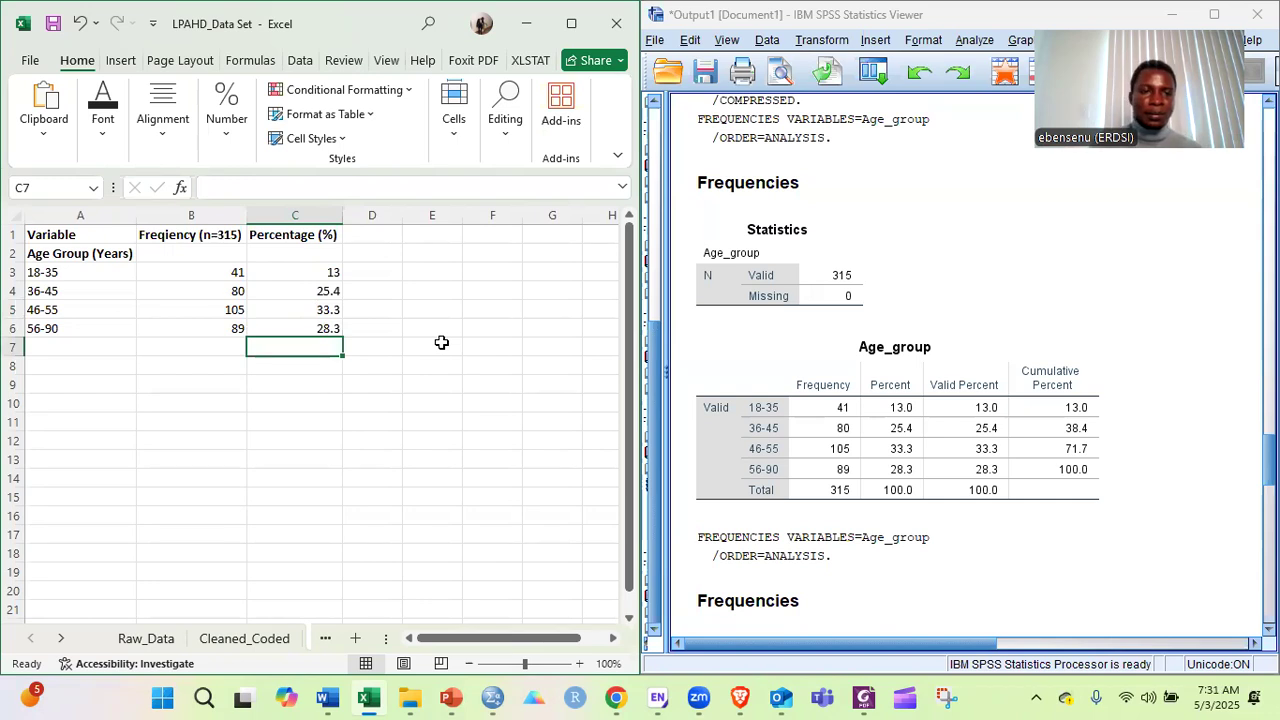
click(351, 423)
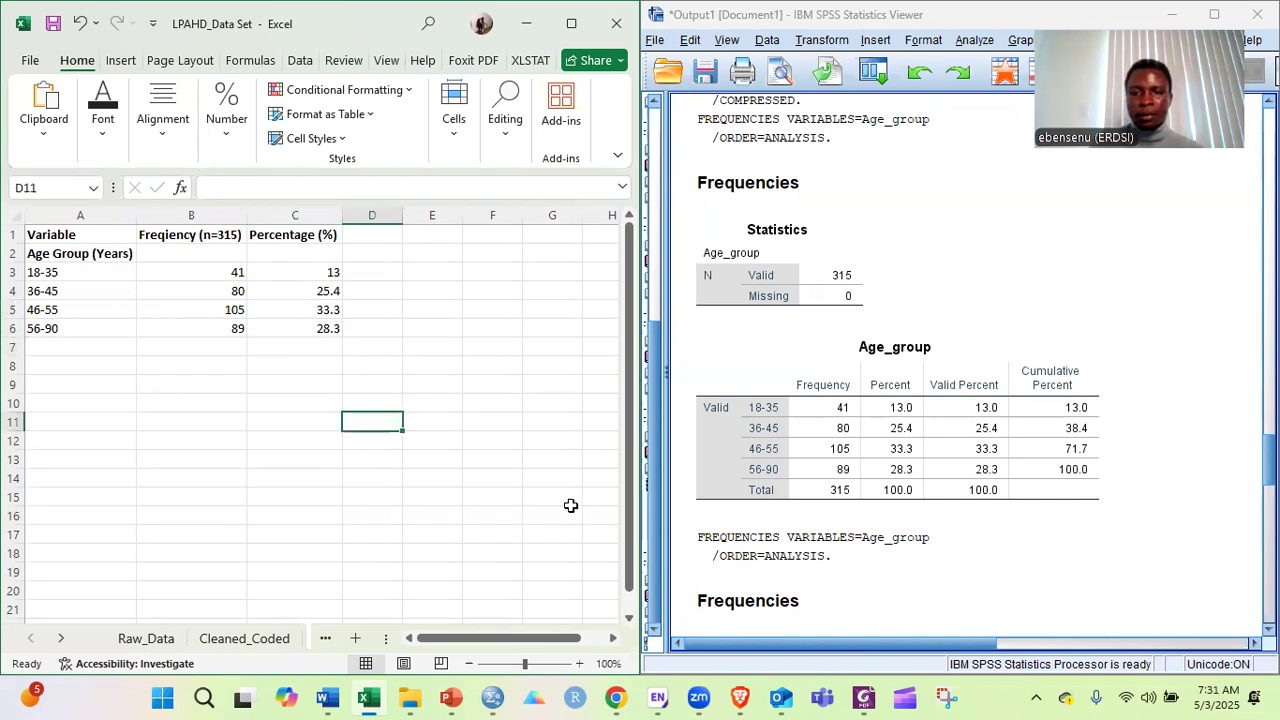
click(458, 437)
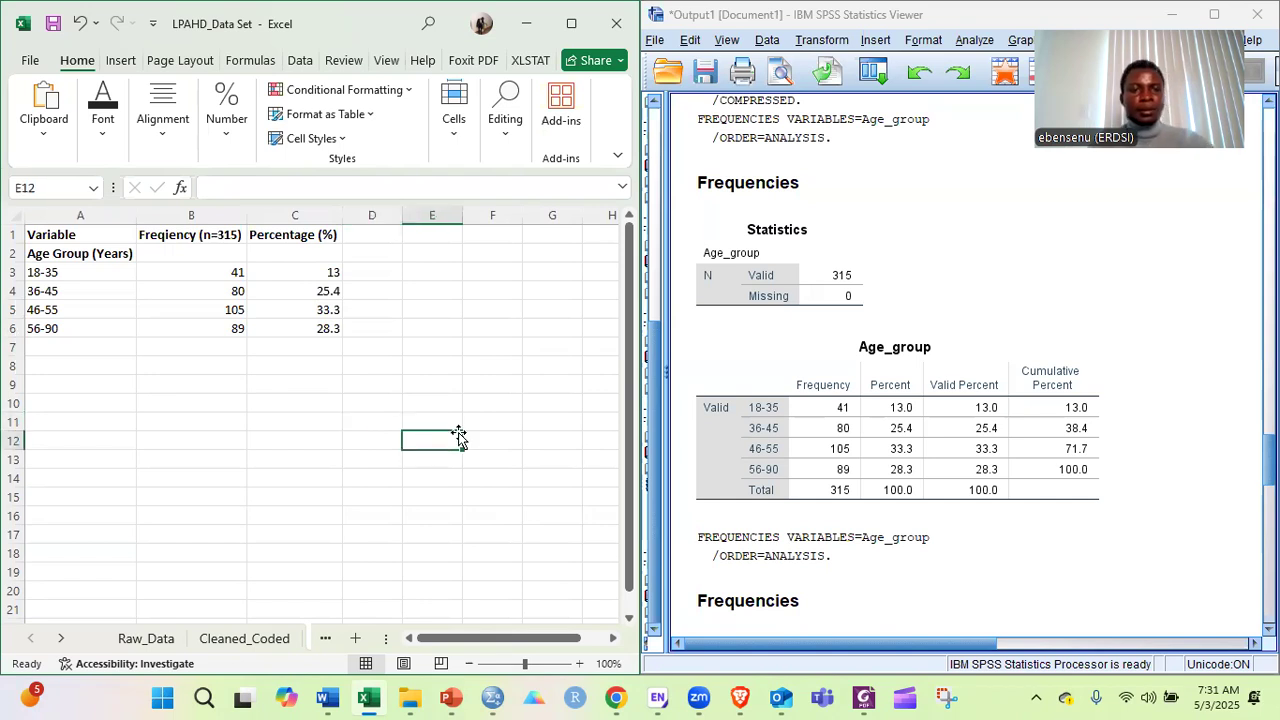
click(302, 398)
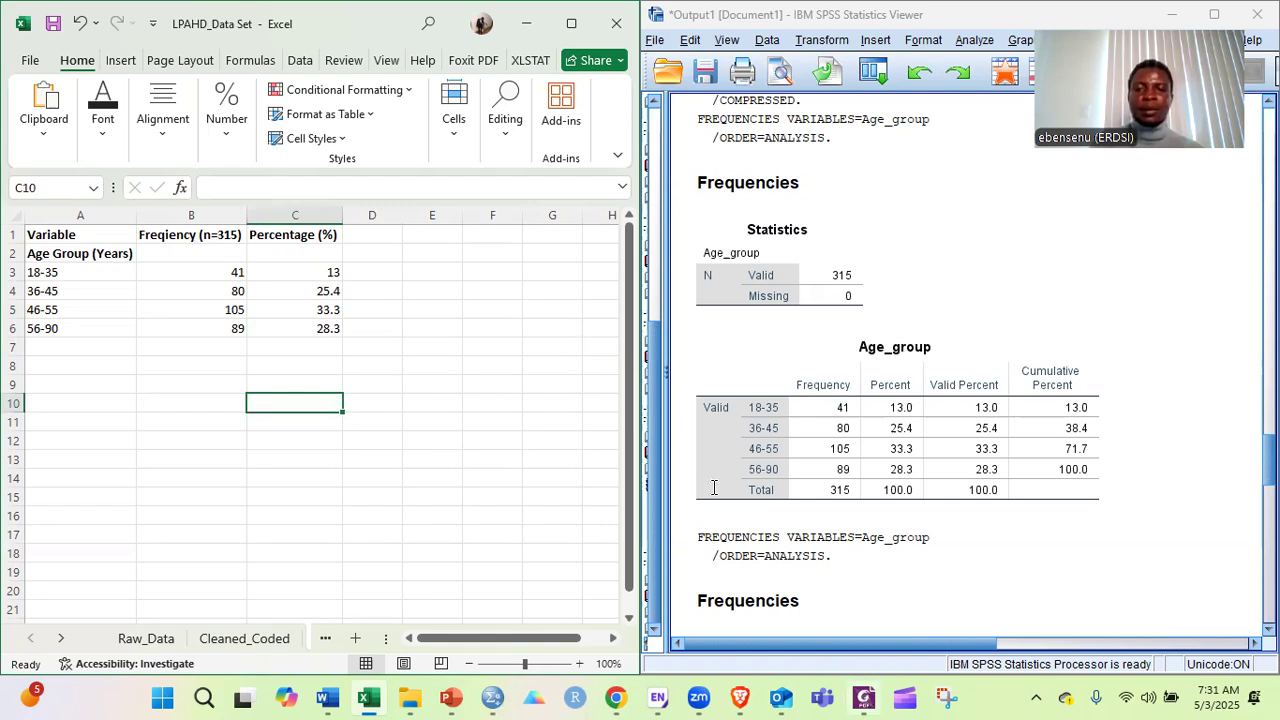
Switch to the article in Foxit PDF Editor and review Table 1 and the Prevalence of LP-AHD section.
key(alt+Tab)
scroll(715, 487, down, 5)
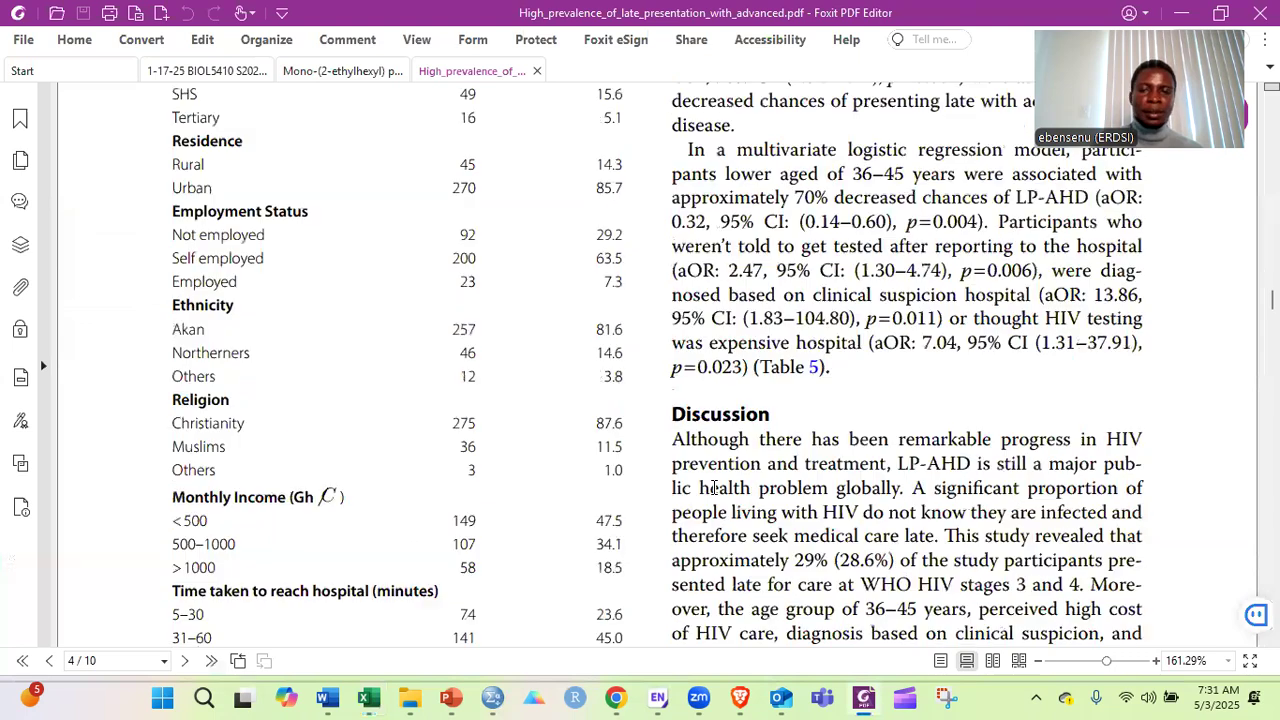
scroll(715, 487, down, 2)
scroll(715, 487, up, 9)
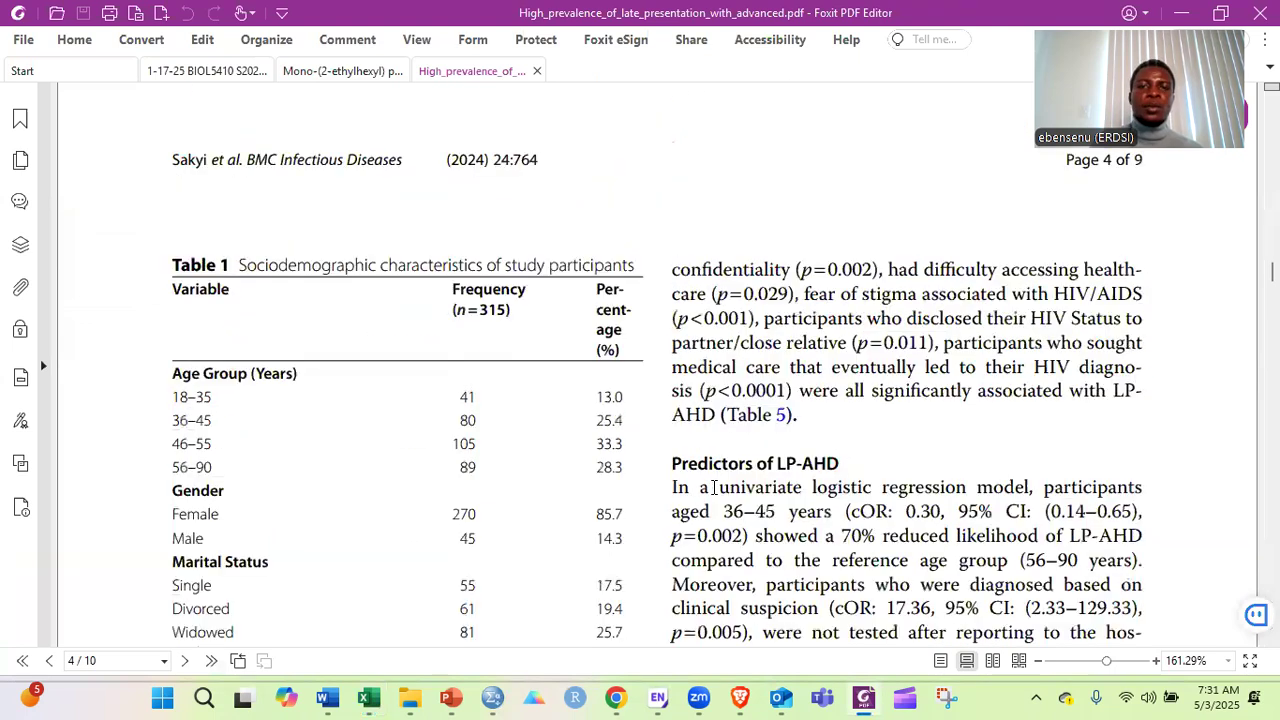
scroll(714, 487, up, 5)
scroll(714, 487, up, 2)
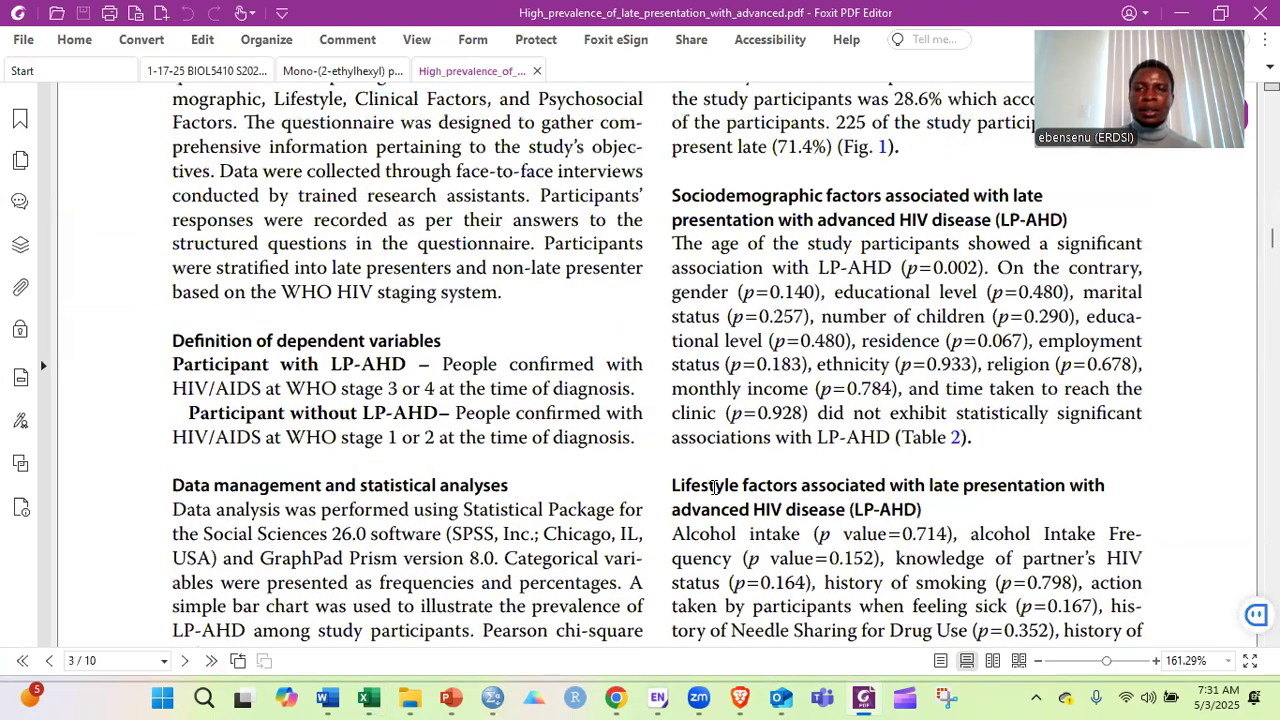
scroll(714, 487, up, 4)
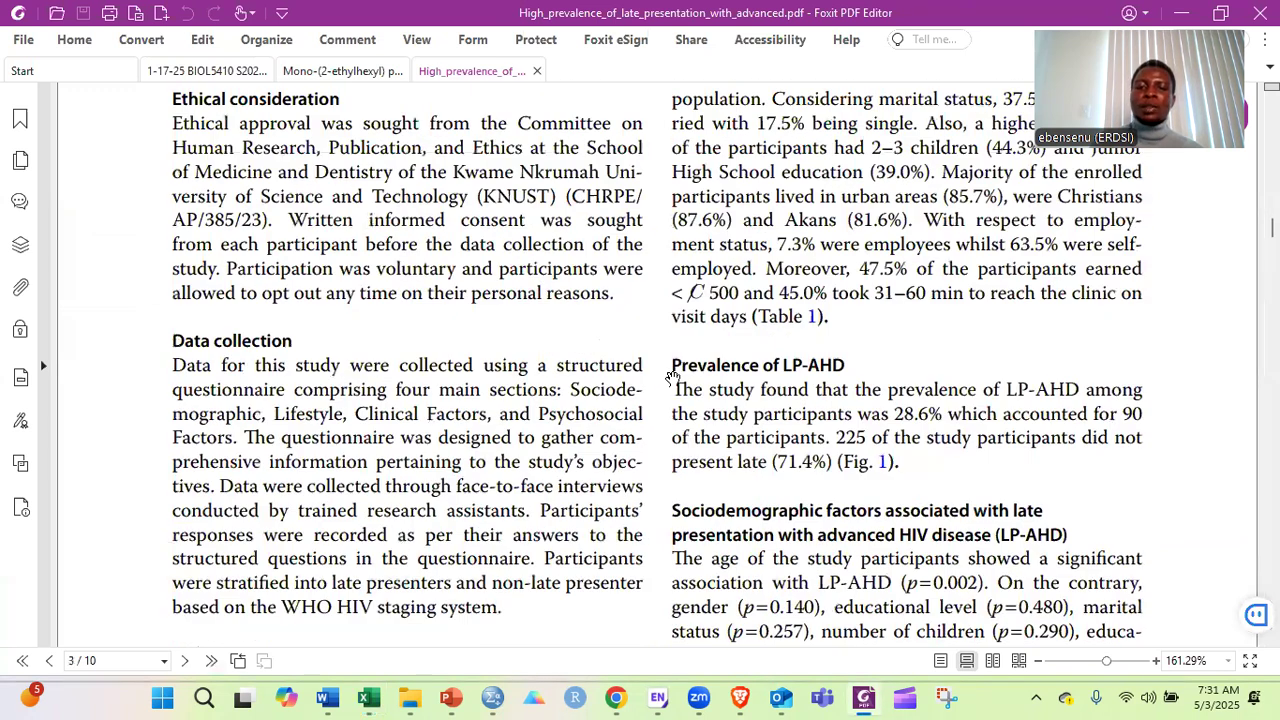
Switch back to Excel, maximize its window and open the Raw_Data sheet.
click(366, 697)
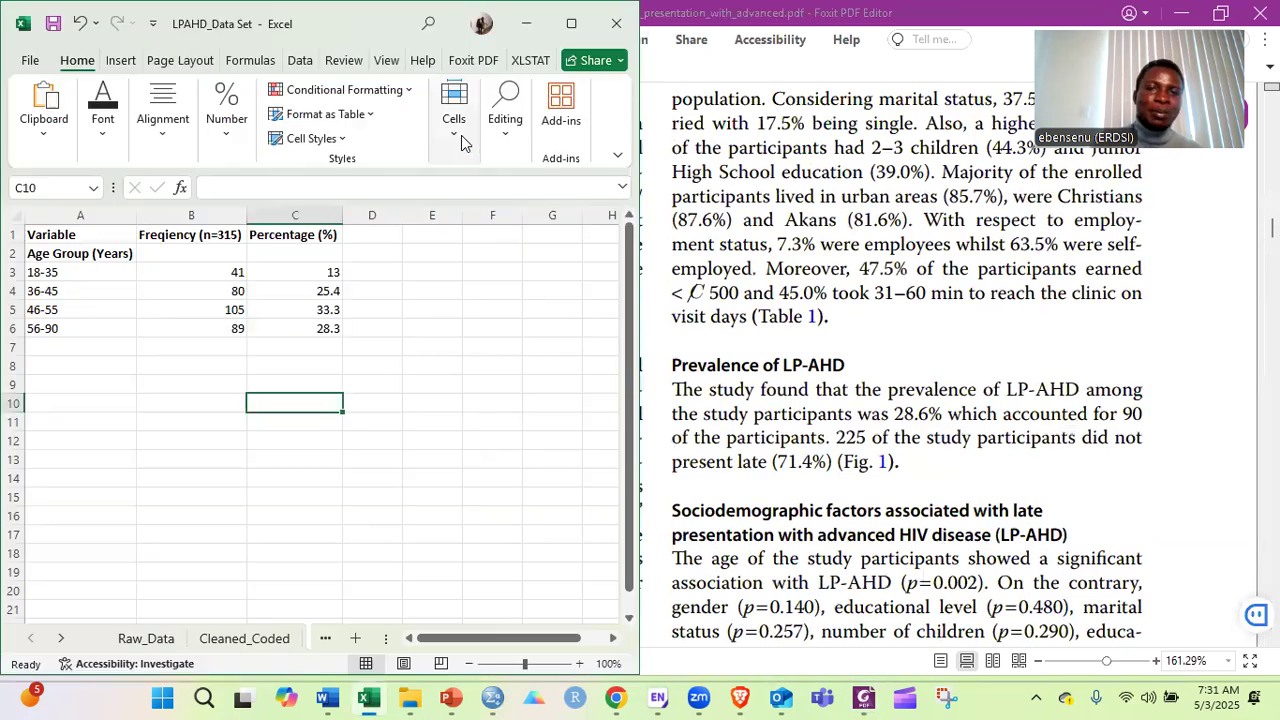
click(568, 28)
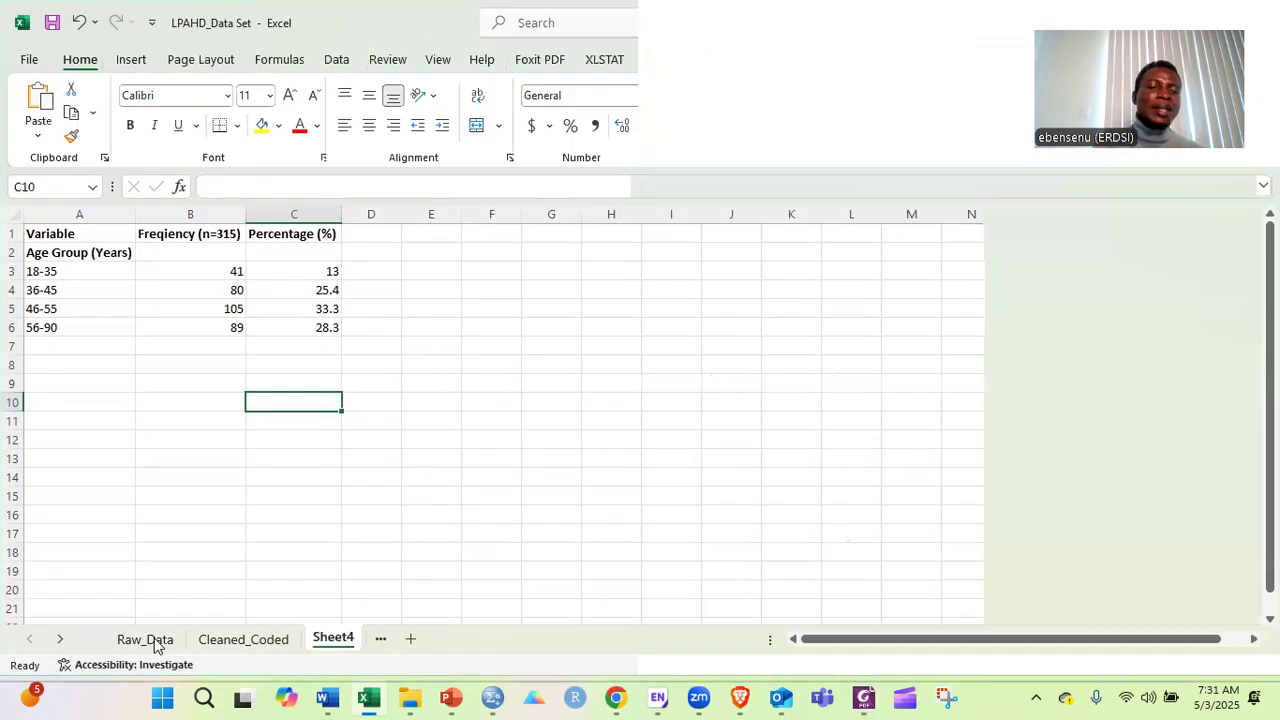
click(146, 640)
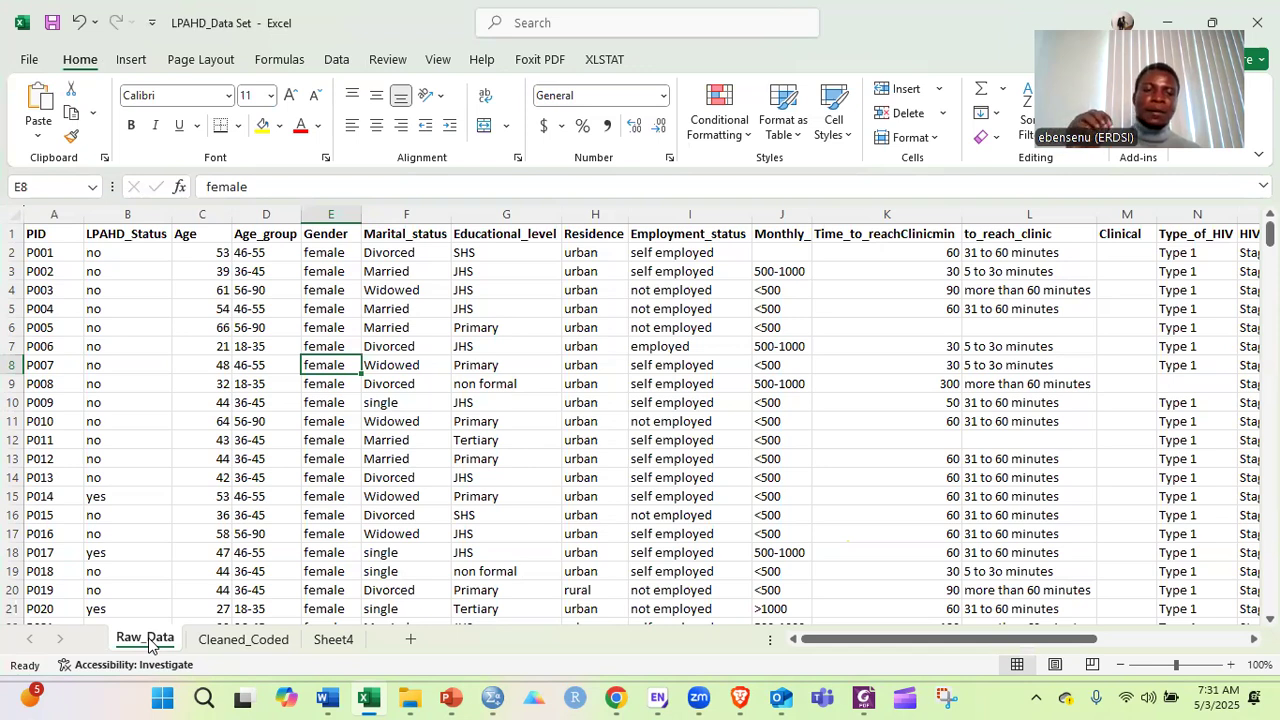
Color the LPAHD_Status header in cell B1 of the Raw_Data sheet red.
click(231, 405)
click(134, 214)
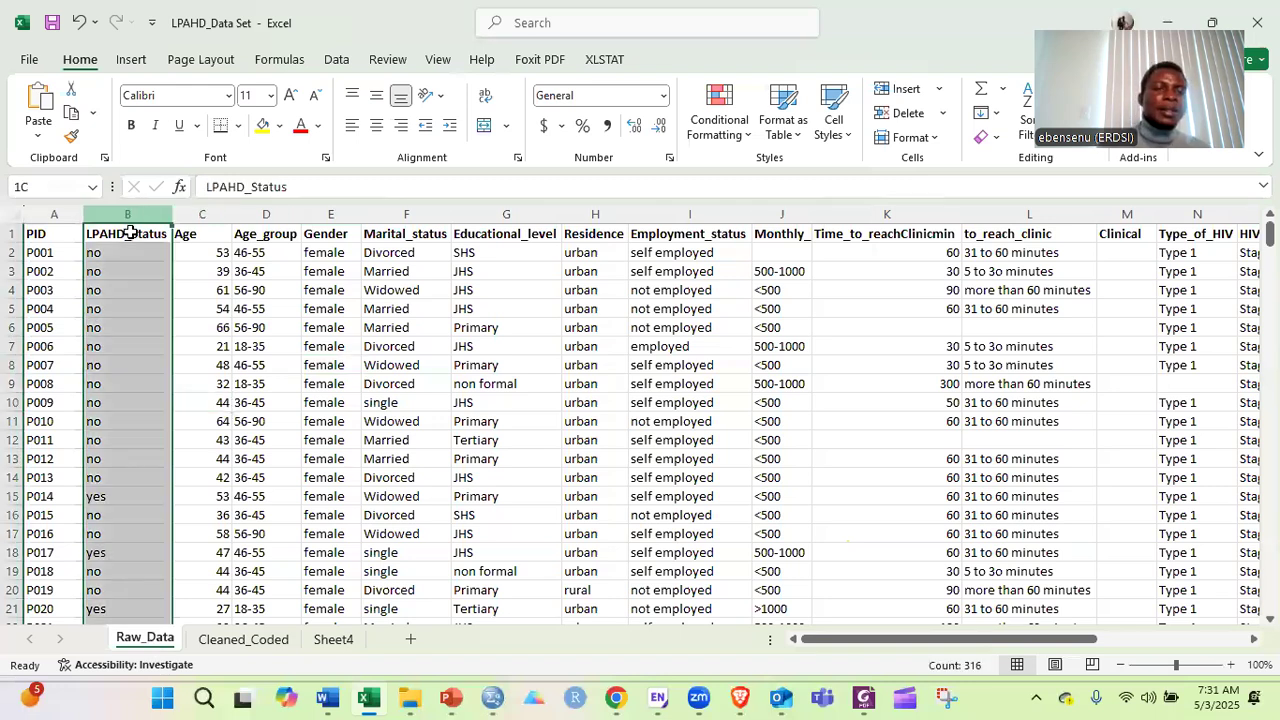
click(130, 233)
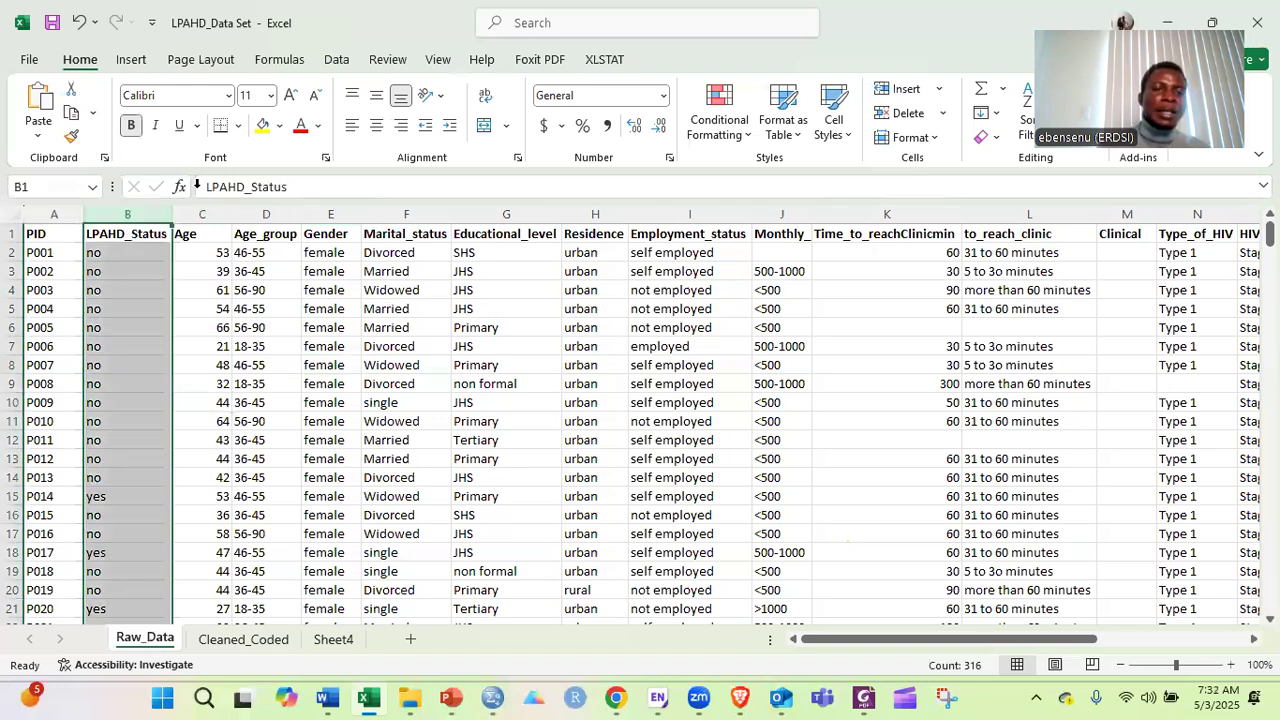
click(300, 127)
Examine the sociodemographic variables from Age to to_reach_clinic alongside the LPAHD_Status outcome column.
click(203, 237)
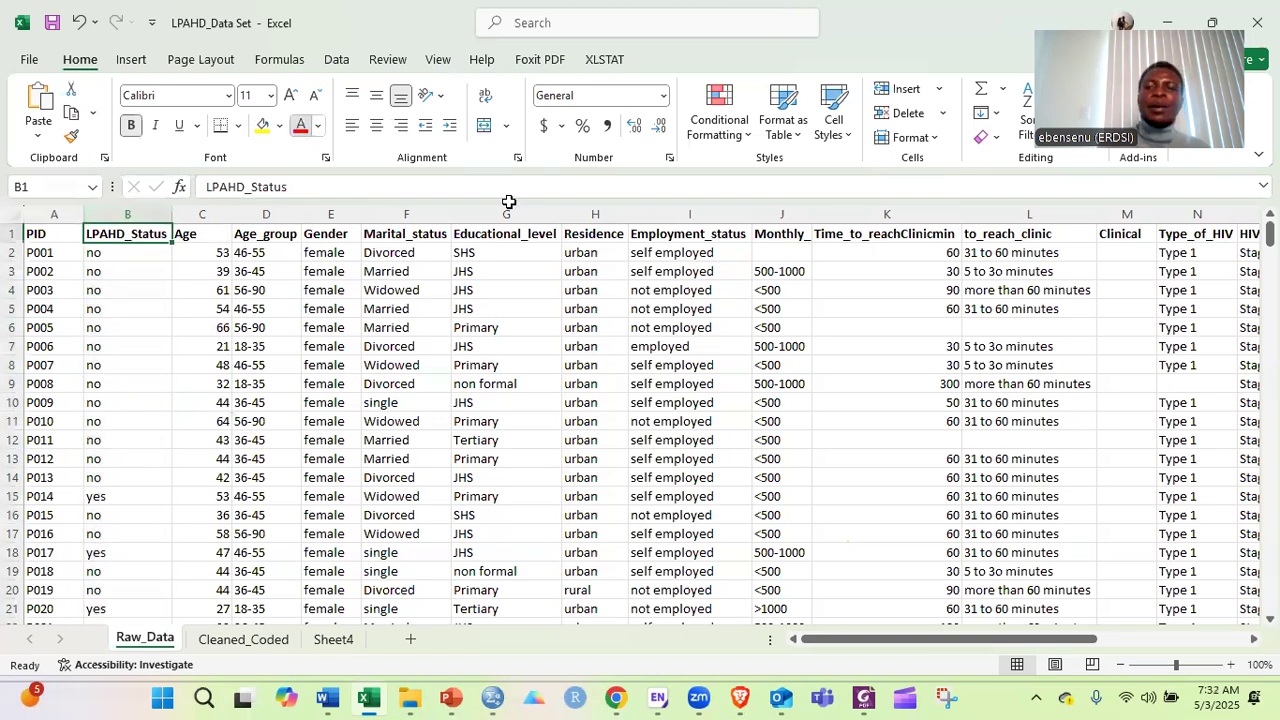
drag(870, 207, 1092, 236)
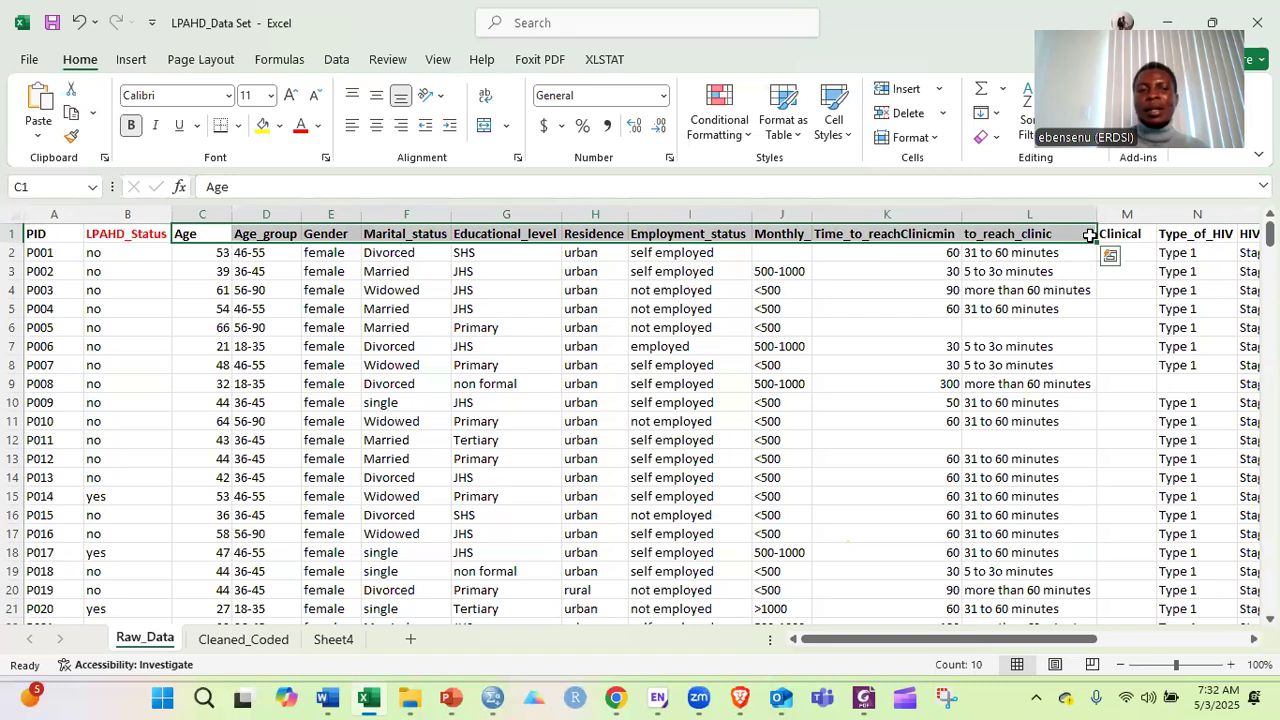
click(122, 233)
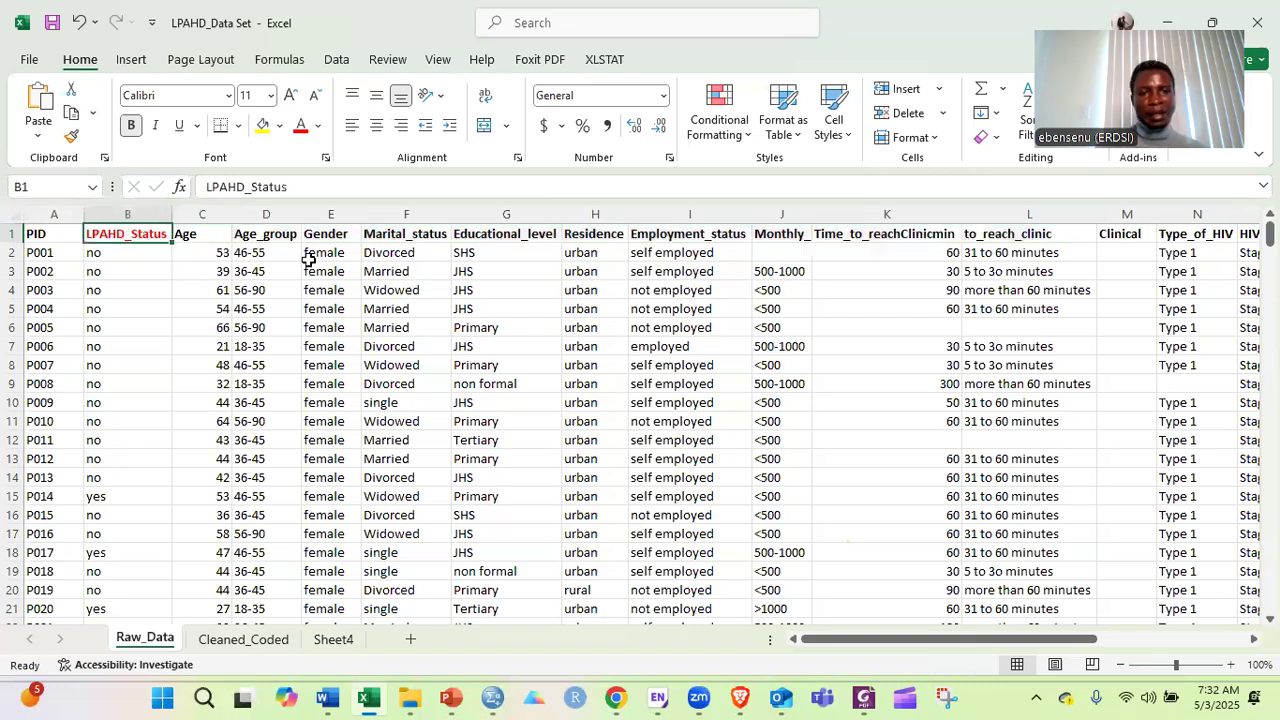
click(463, 283)
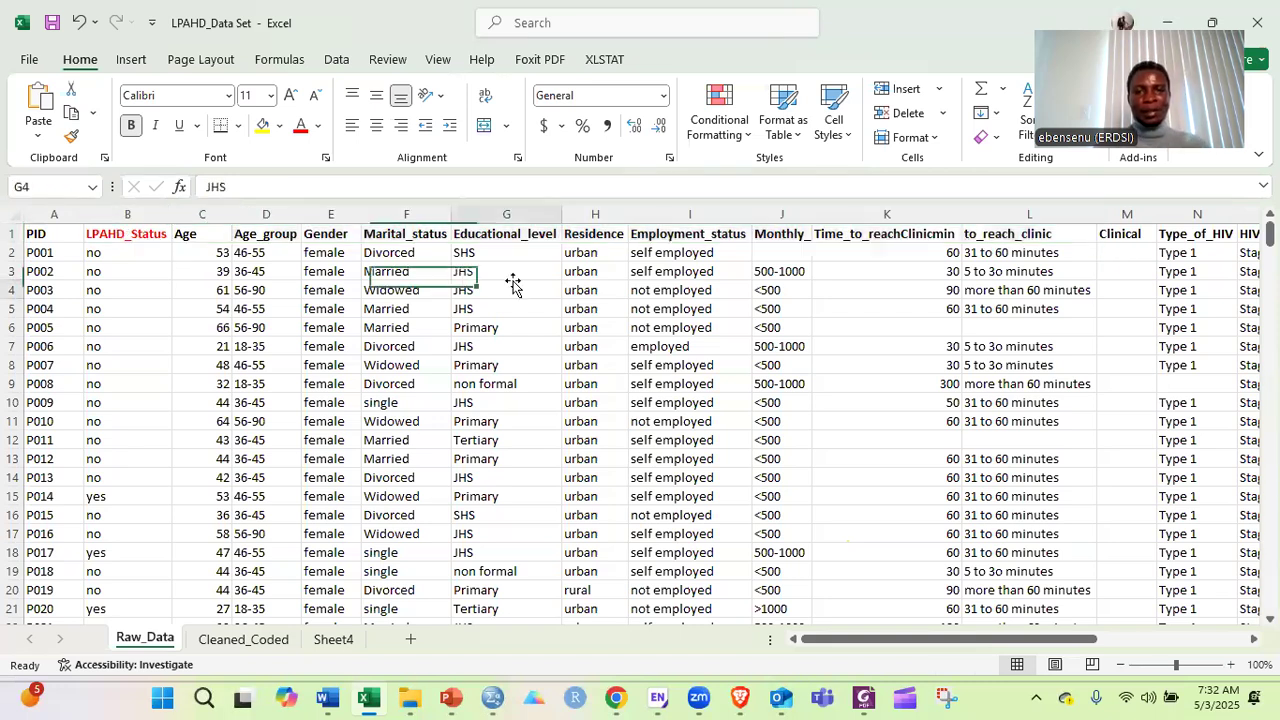
click(150, 250)
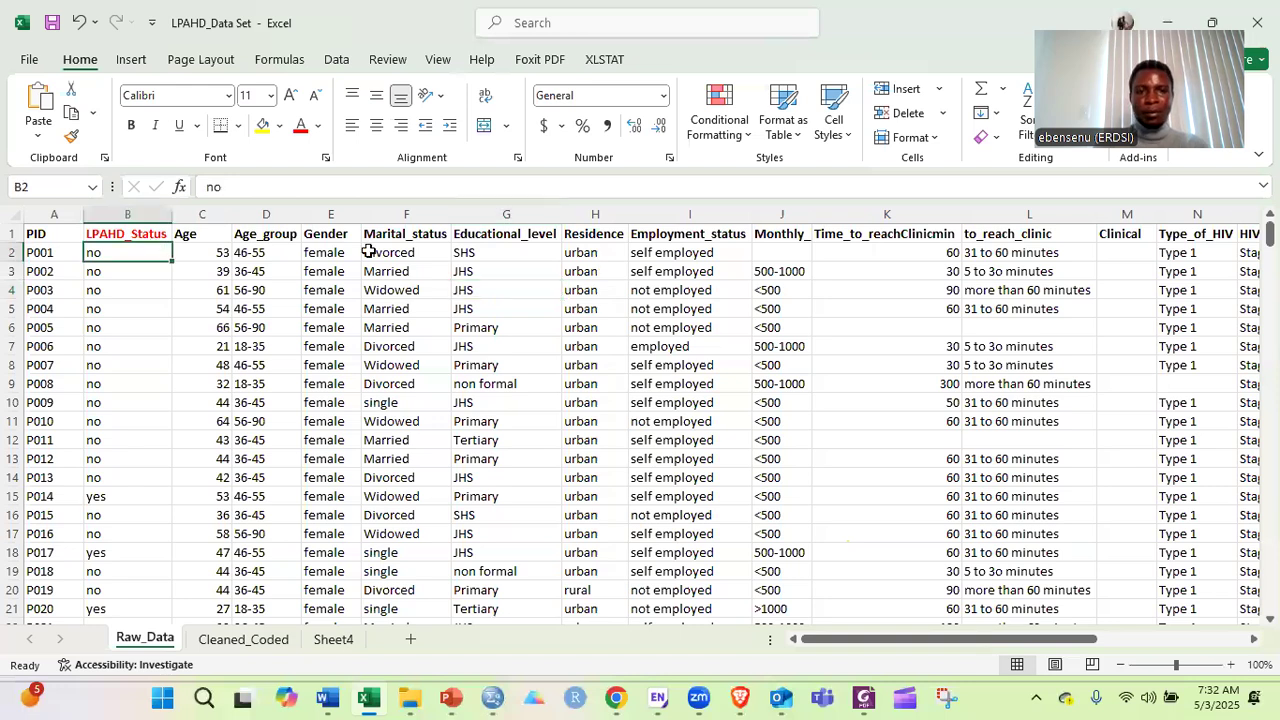
click(576, 258)
click(659, 327)
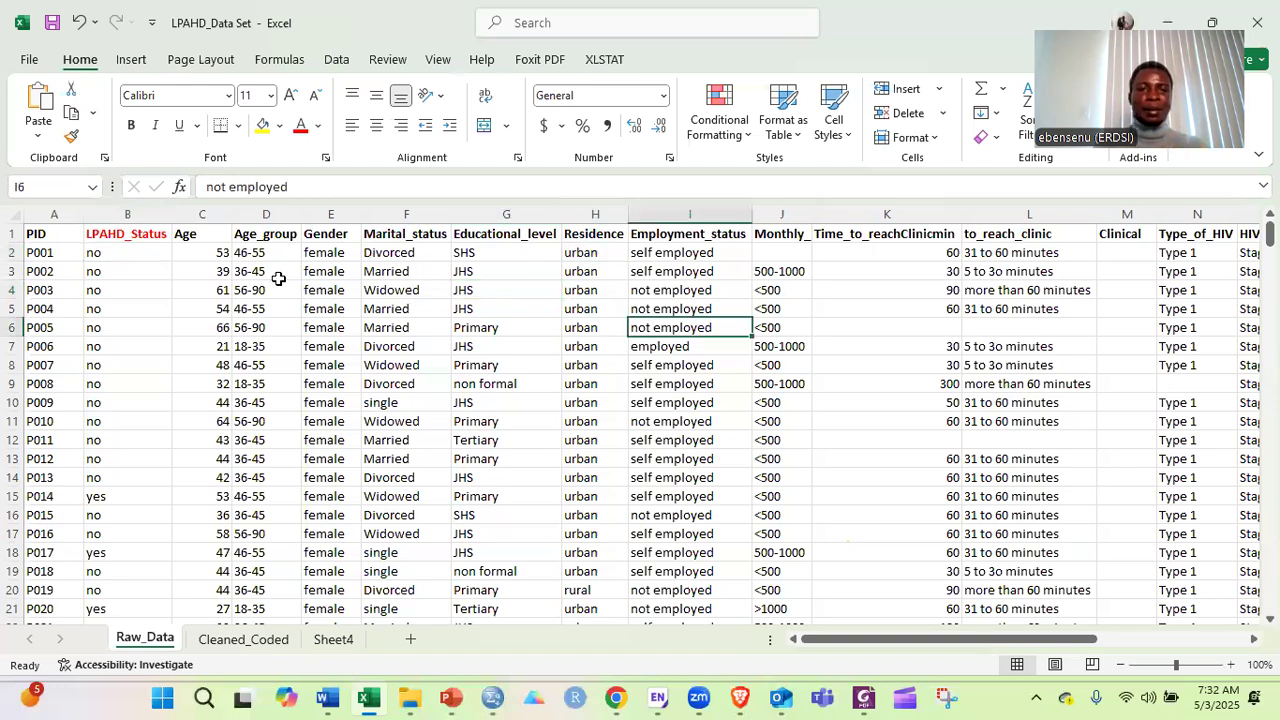
click(122, 212)
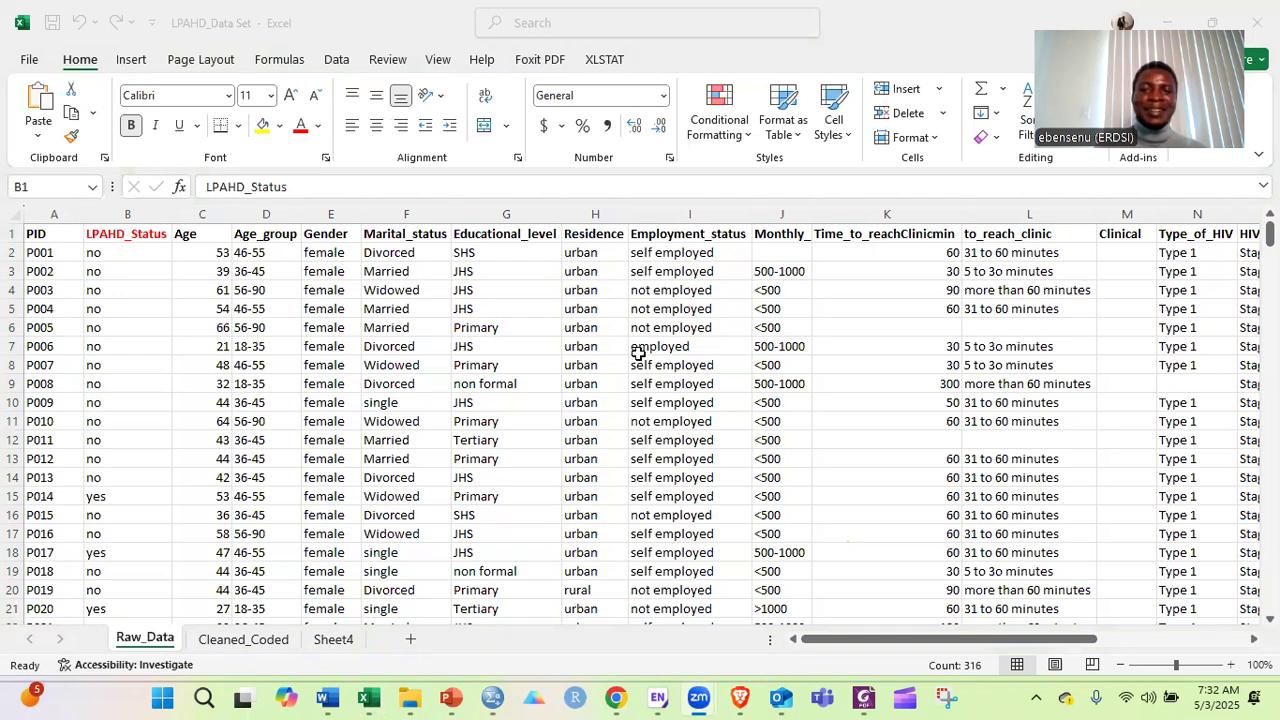
click(152, 326)
click(190, 303)
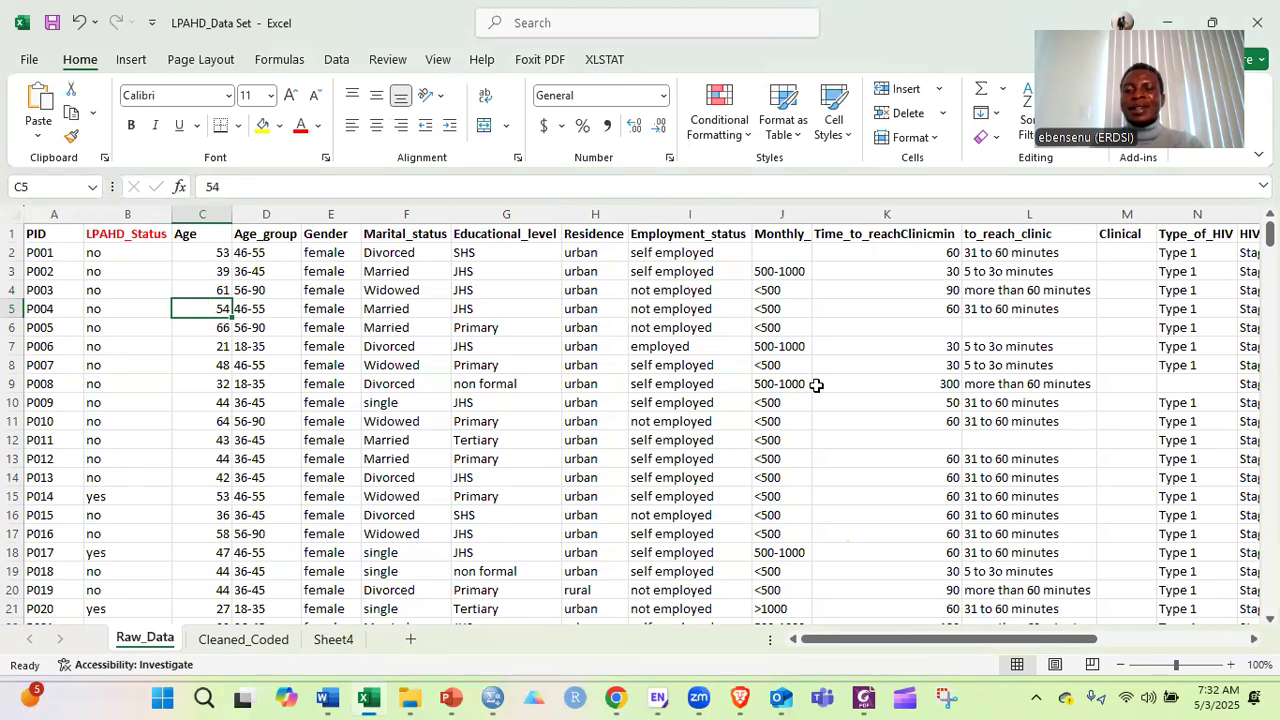
Examine the blank clinic travel time cells K6 and L6, and the entries in the LPAHD_Status column.
click(944, 330)
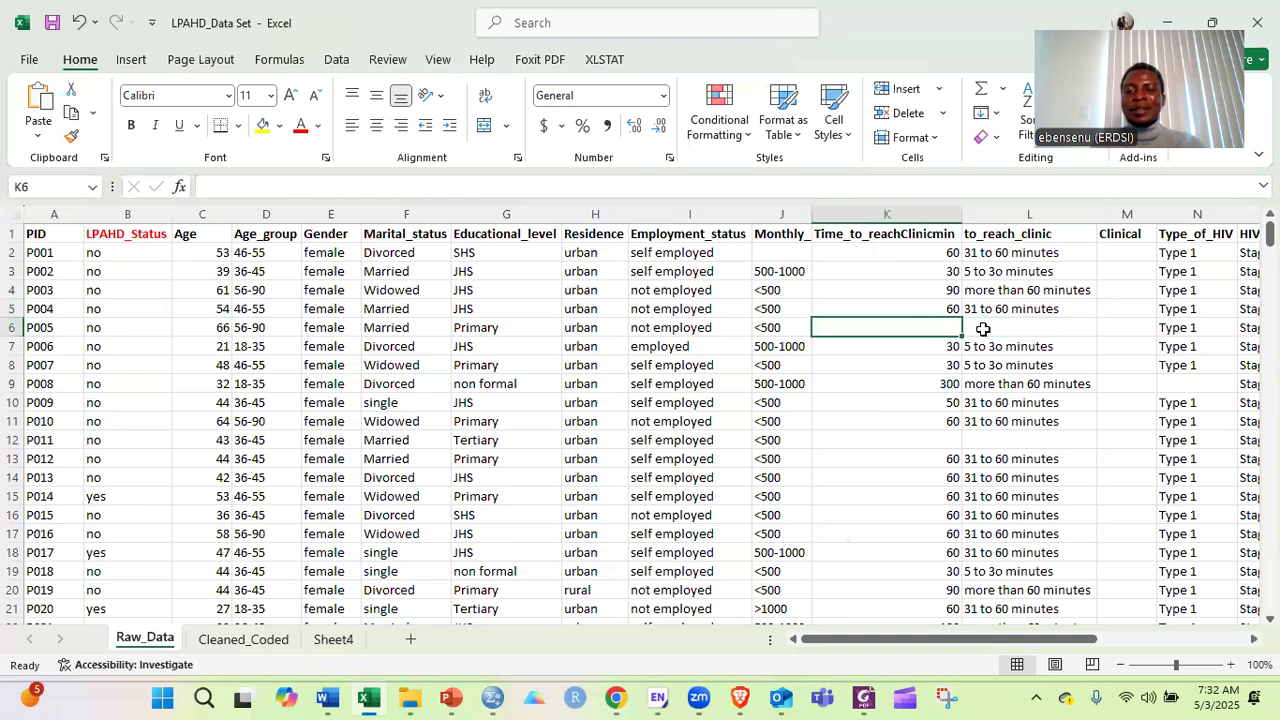
key(Right)
key(Left)
key(Right)
key(Left)
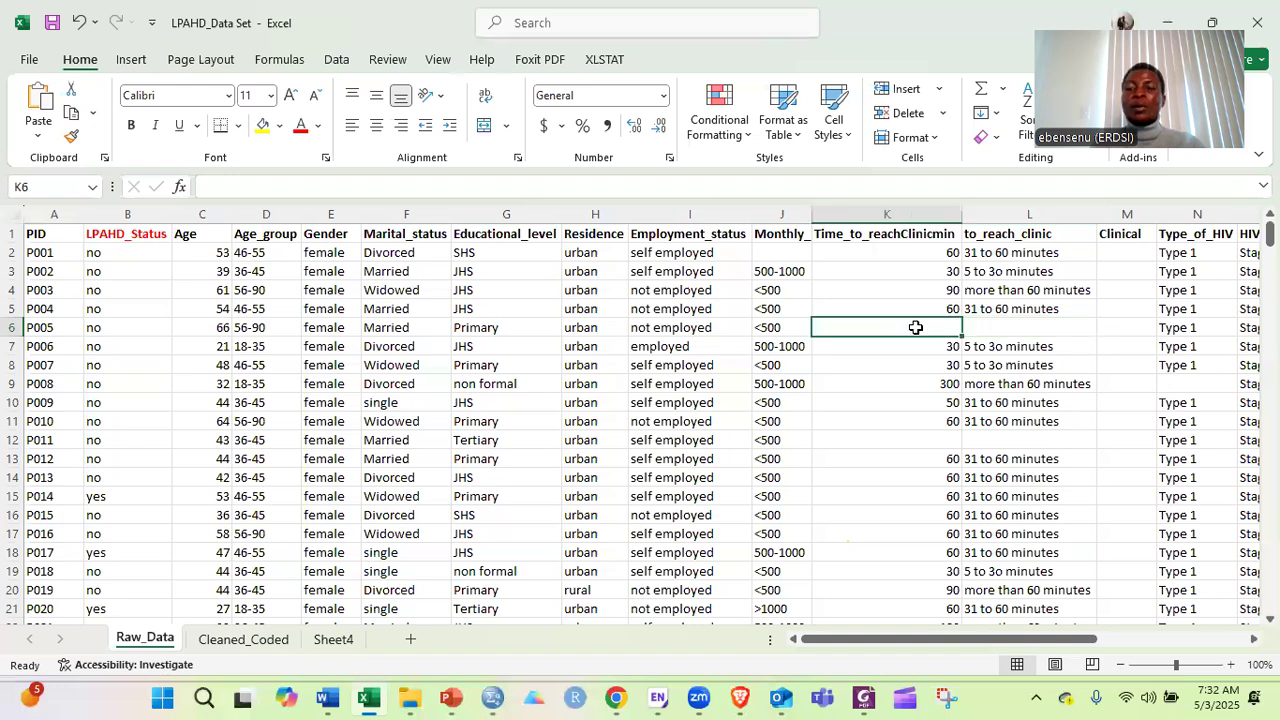
key(Right)
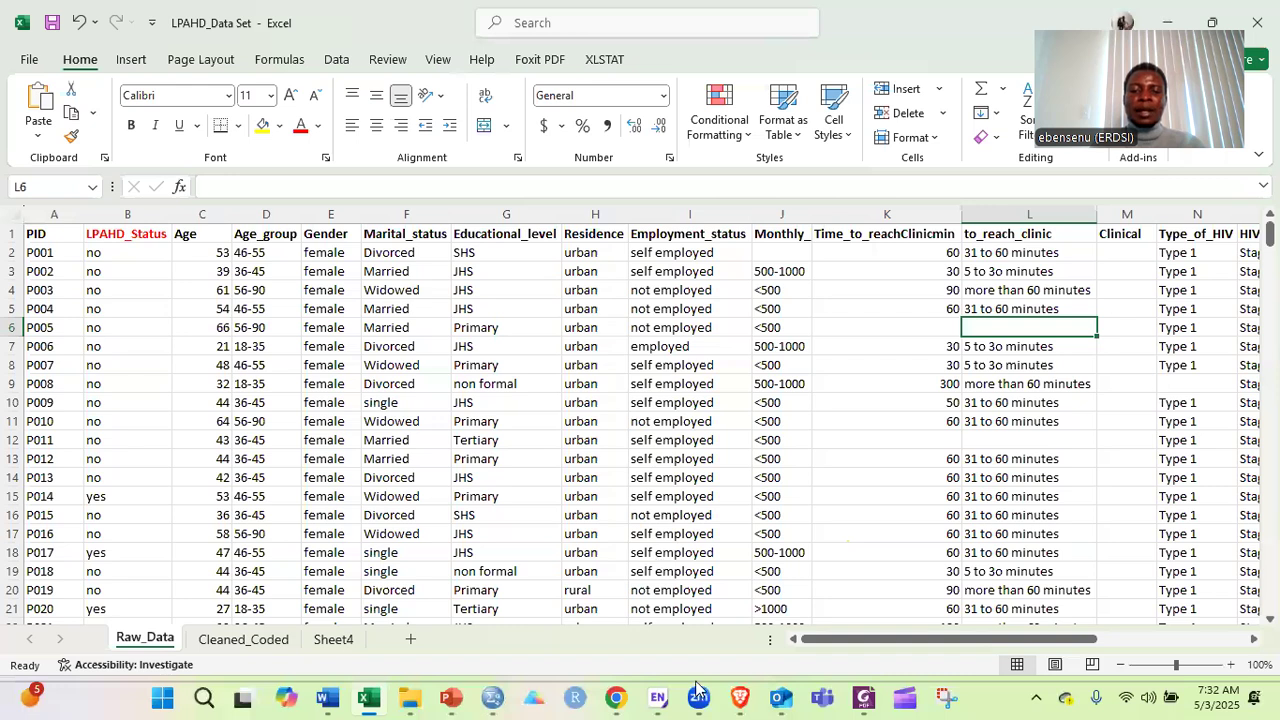
mouse_move(760, 688)
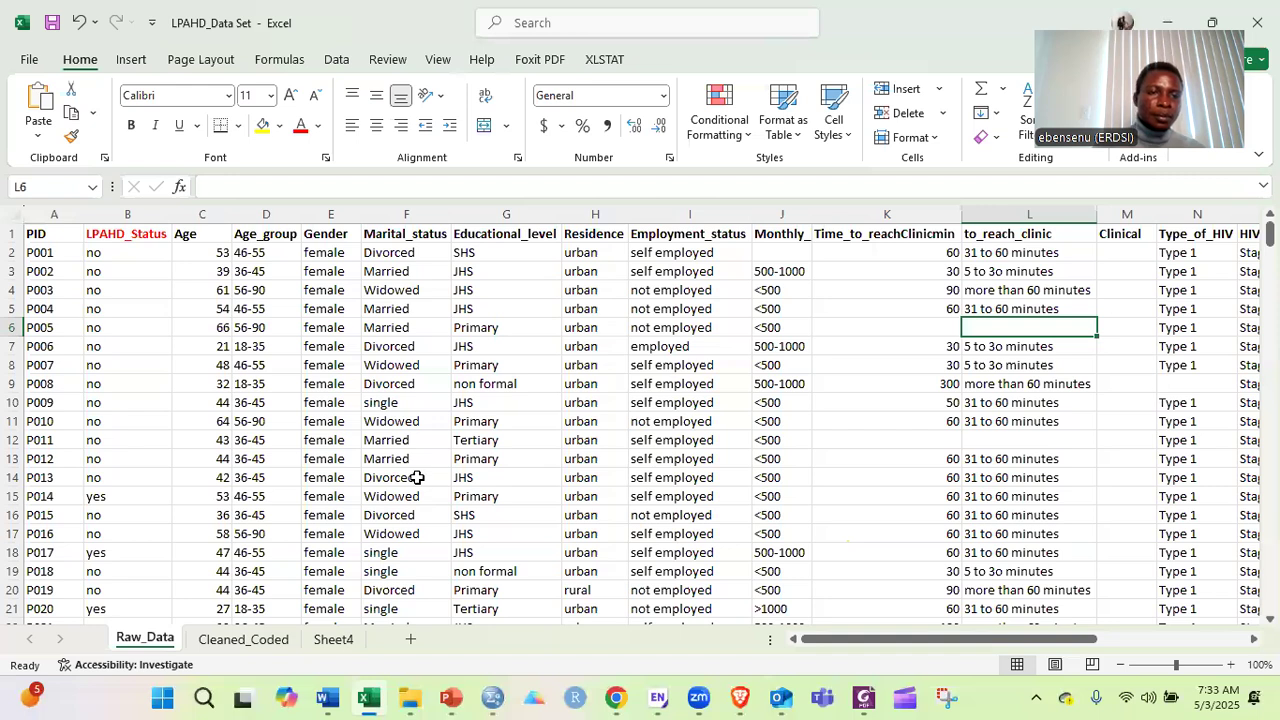
click(104, 230)
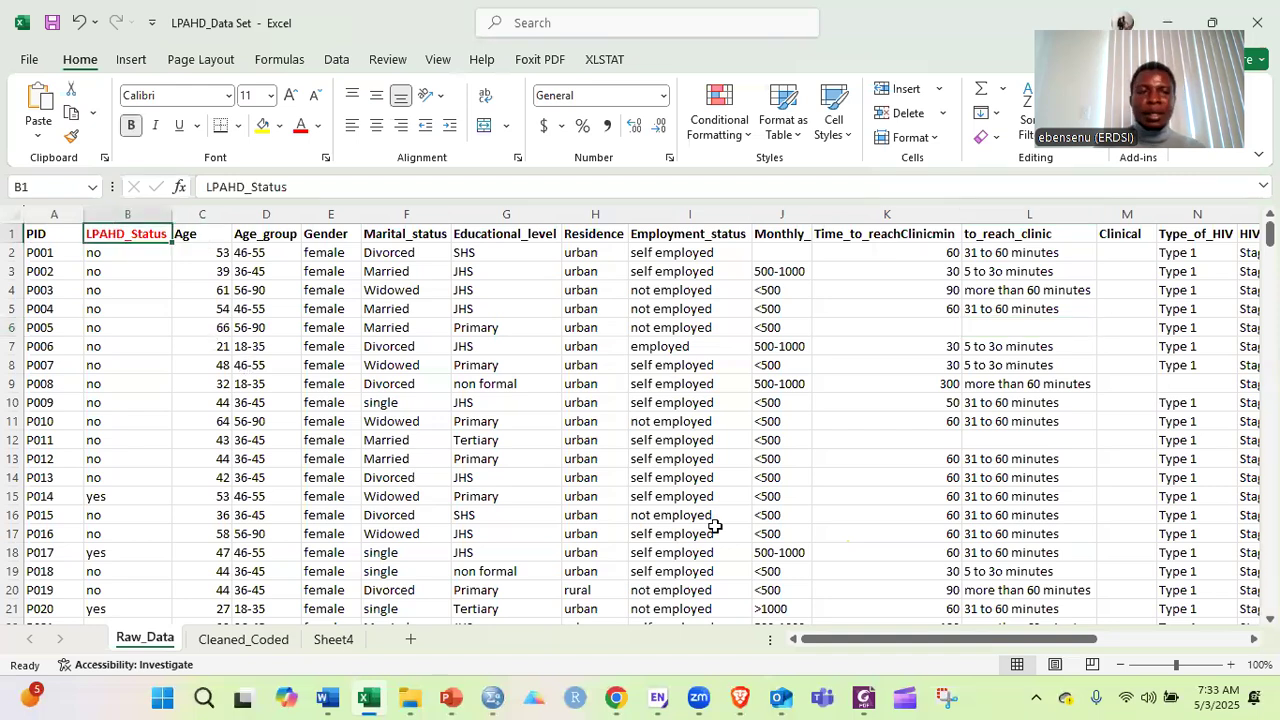
click(127, 212)
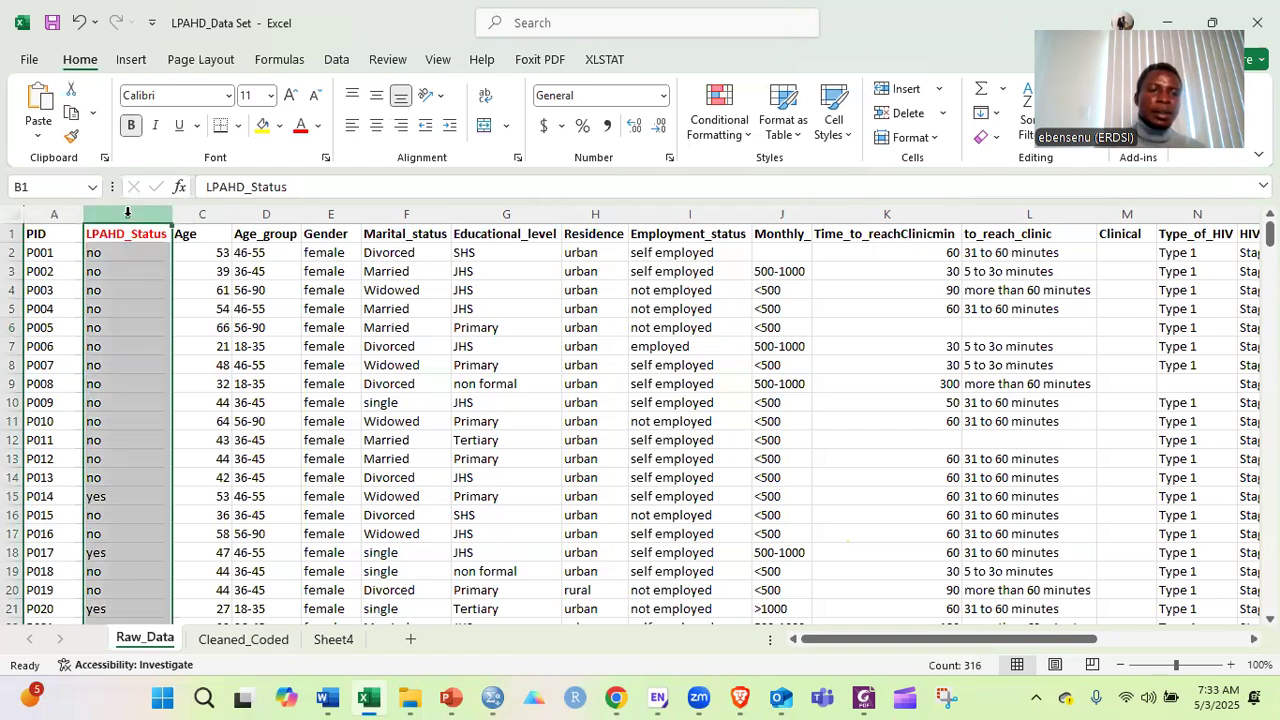
click(136, 357)
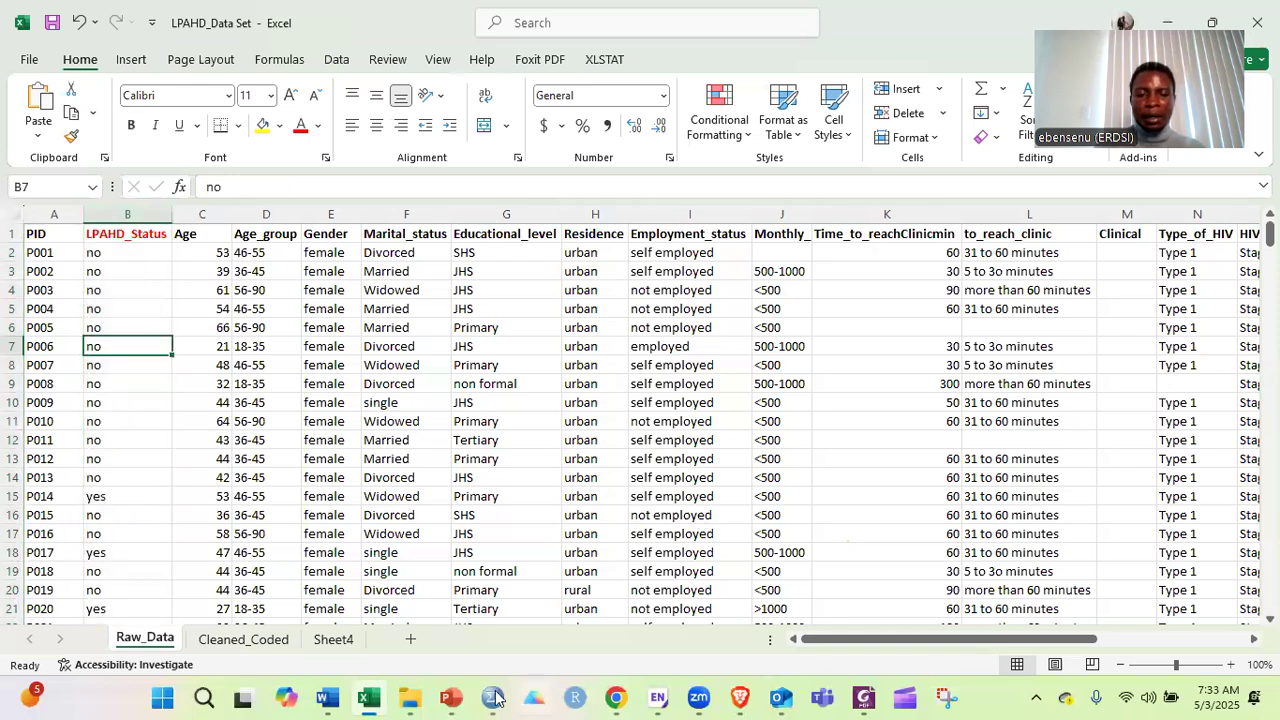
Switch to the SPSS Data Editor with the LPAHD data set and bring up the Descriptive Statistics procedures.
mouse_move(496, 698)
click(545, 600)
click(259, 33)
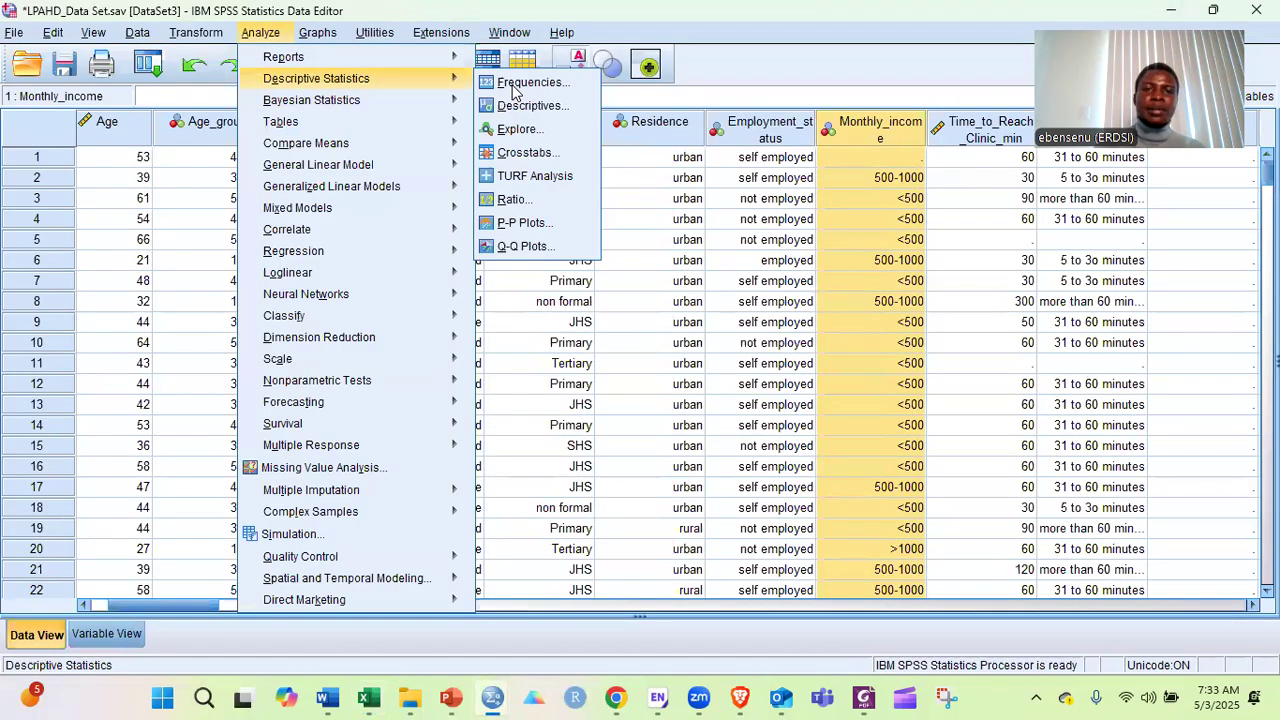
Replace Marital_status with LPAHD_Status in the Frequencies analysis and run it with frequency tables displayed.
click(712, 180)
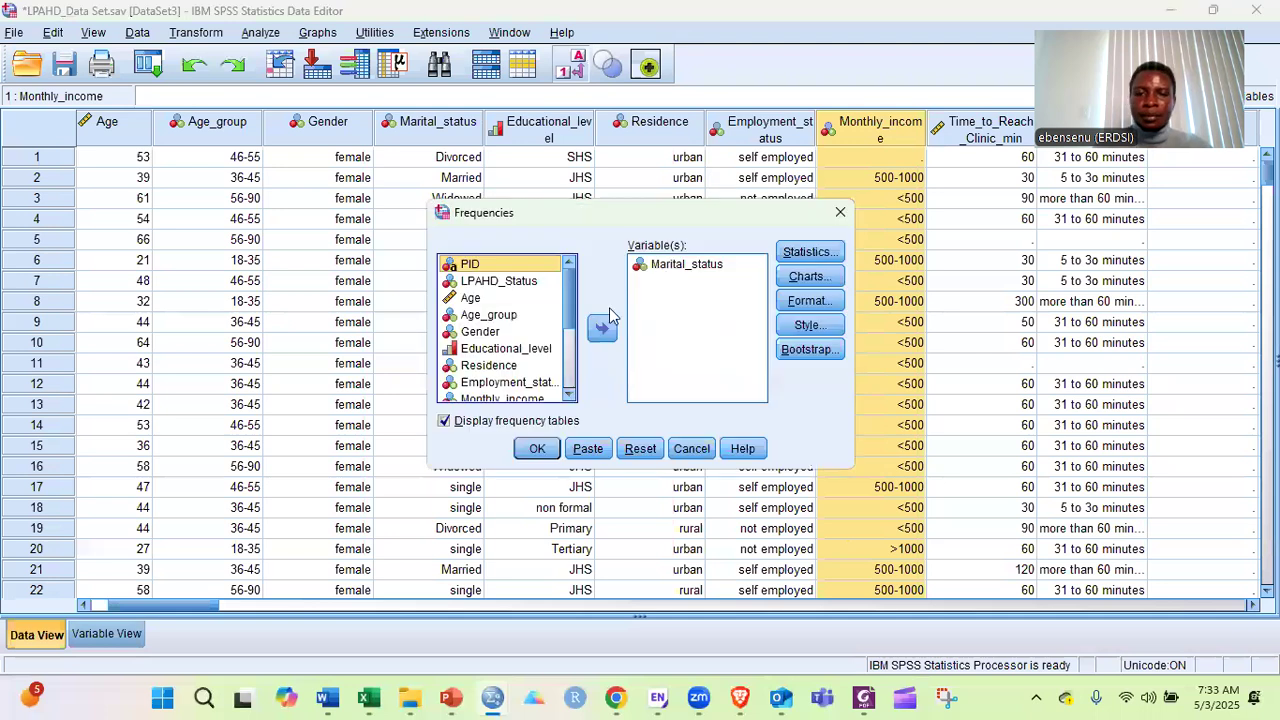
key(space)
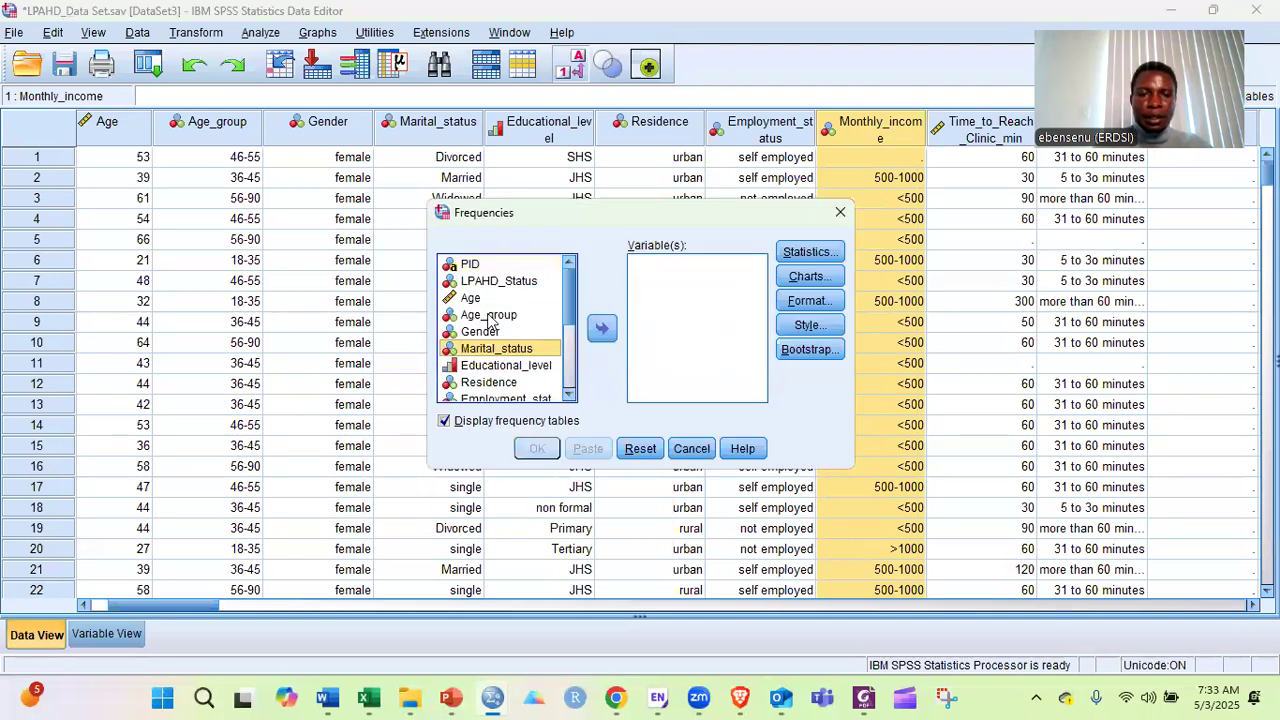
click(500, 282)
click(601, 330)
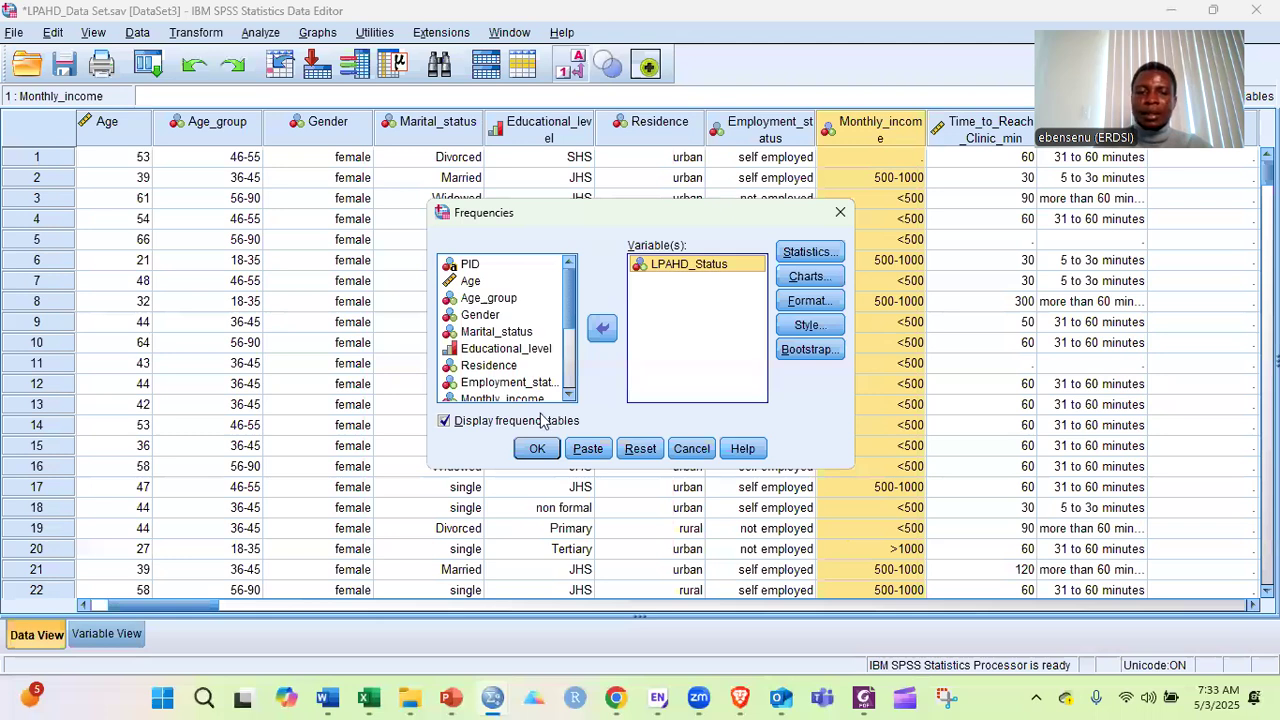
click(537, 448)
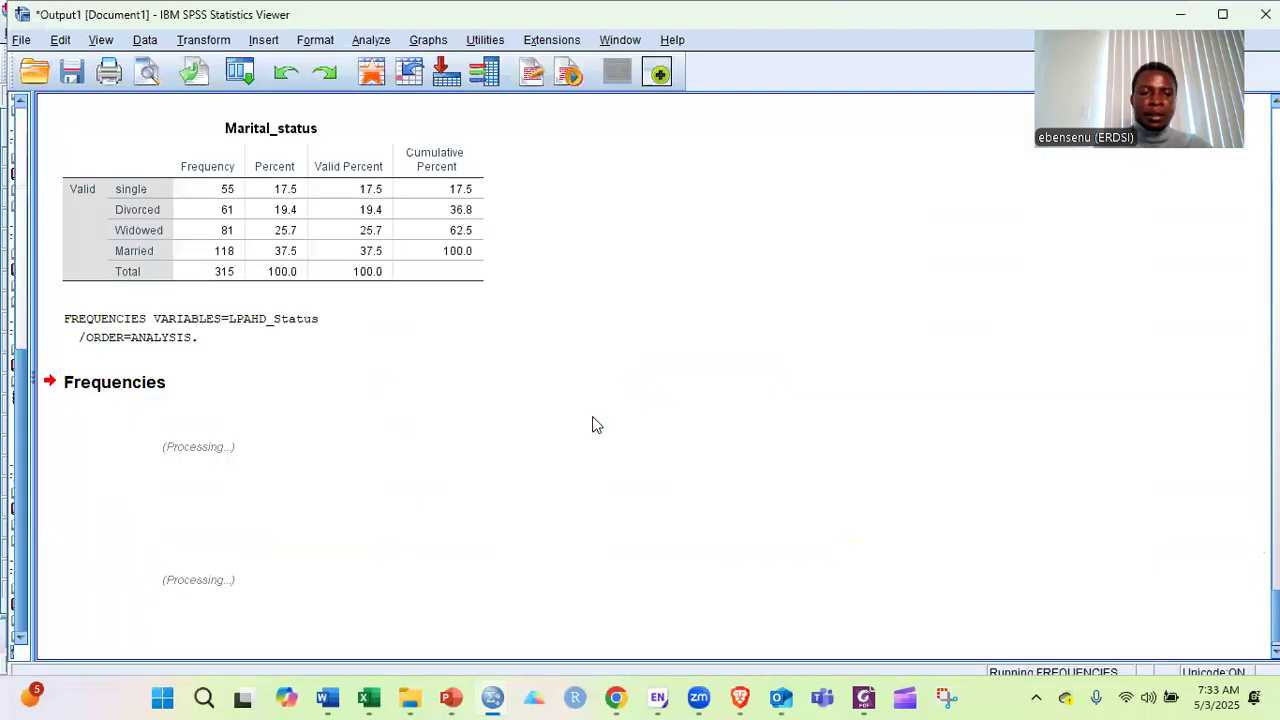
Review the LPAHD_Status frequency table, then switch to Foxit PDF Editor and examine the Fig. 1 prevalence bar chart on page 5.
click(125, 590)
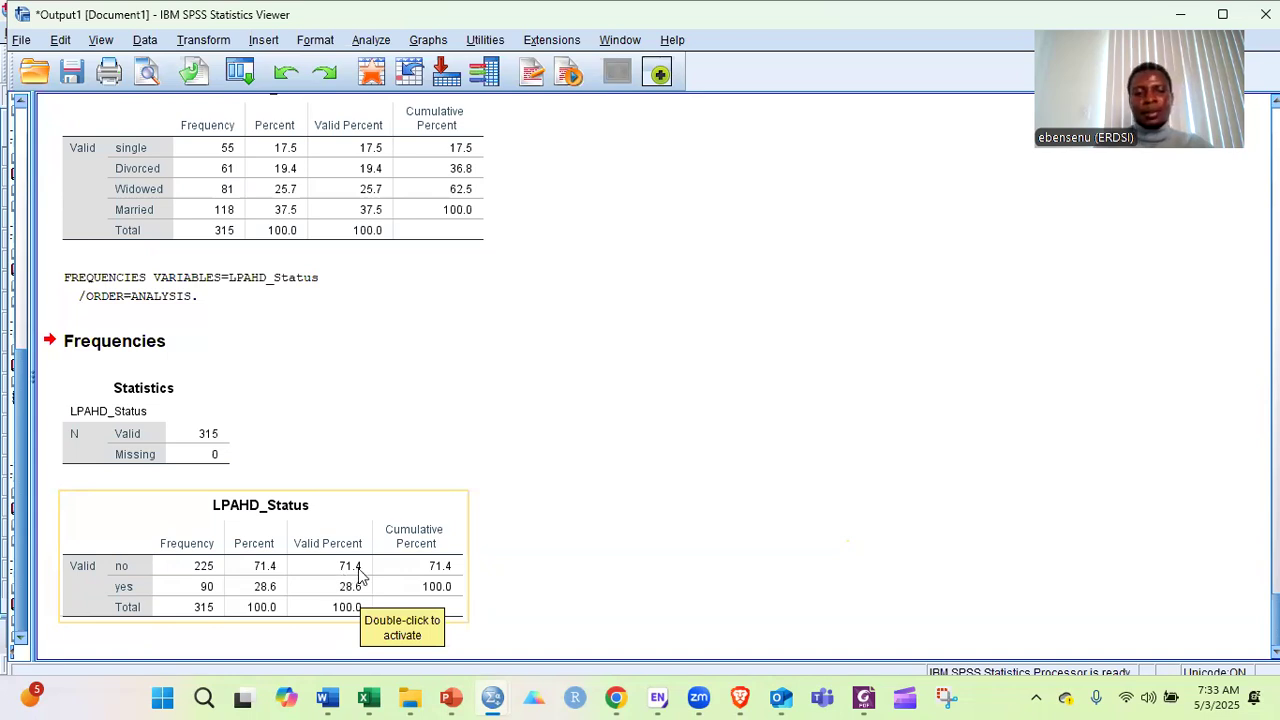
click(588, 475)
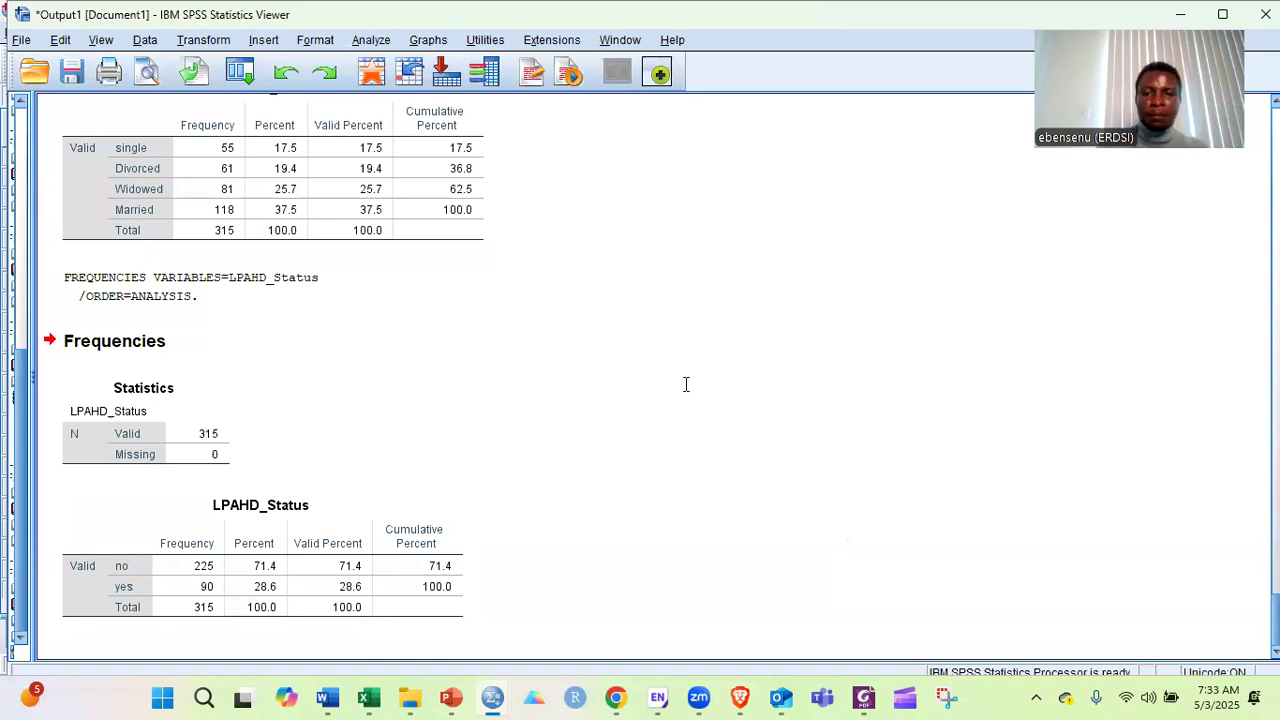
key(alt+Tab)
scroll(686, 385, down, 15)
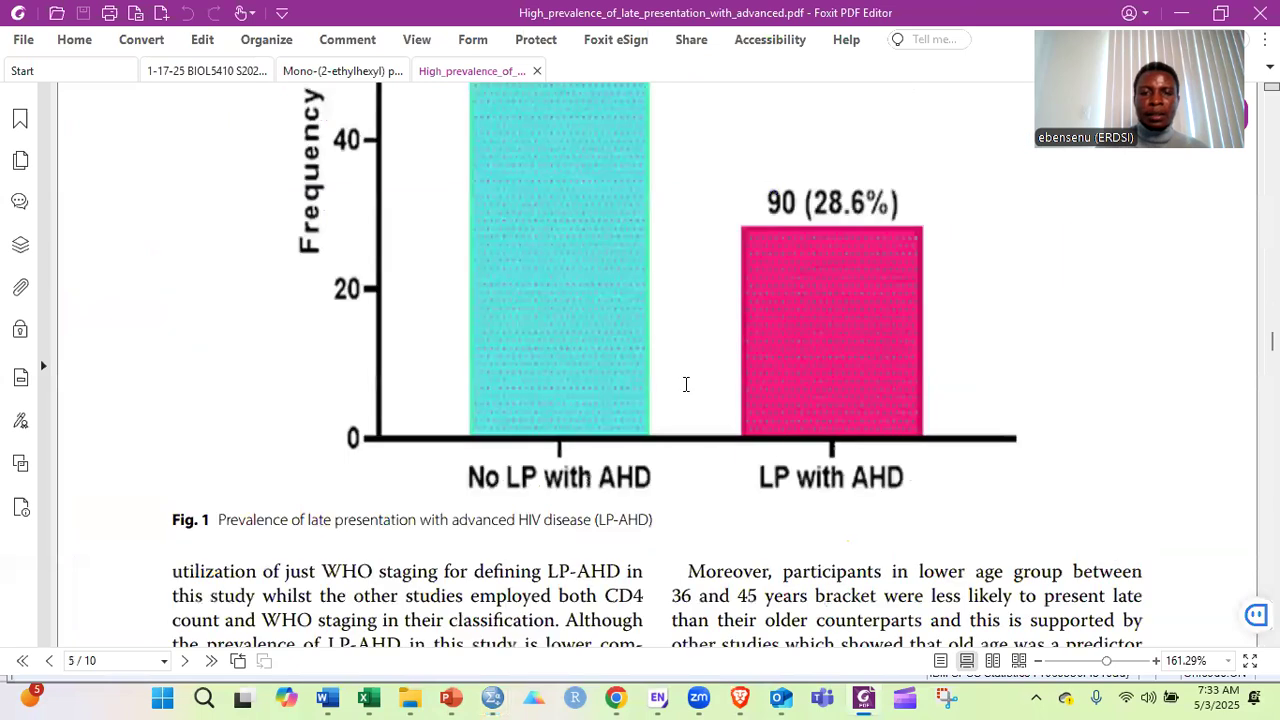
scroll(686, 385, up, 3)
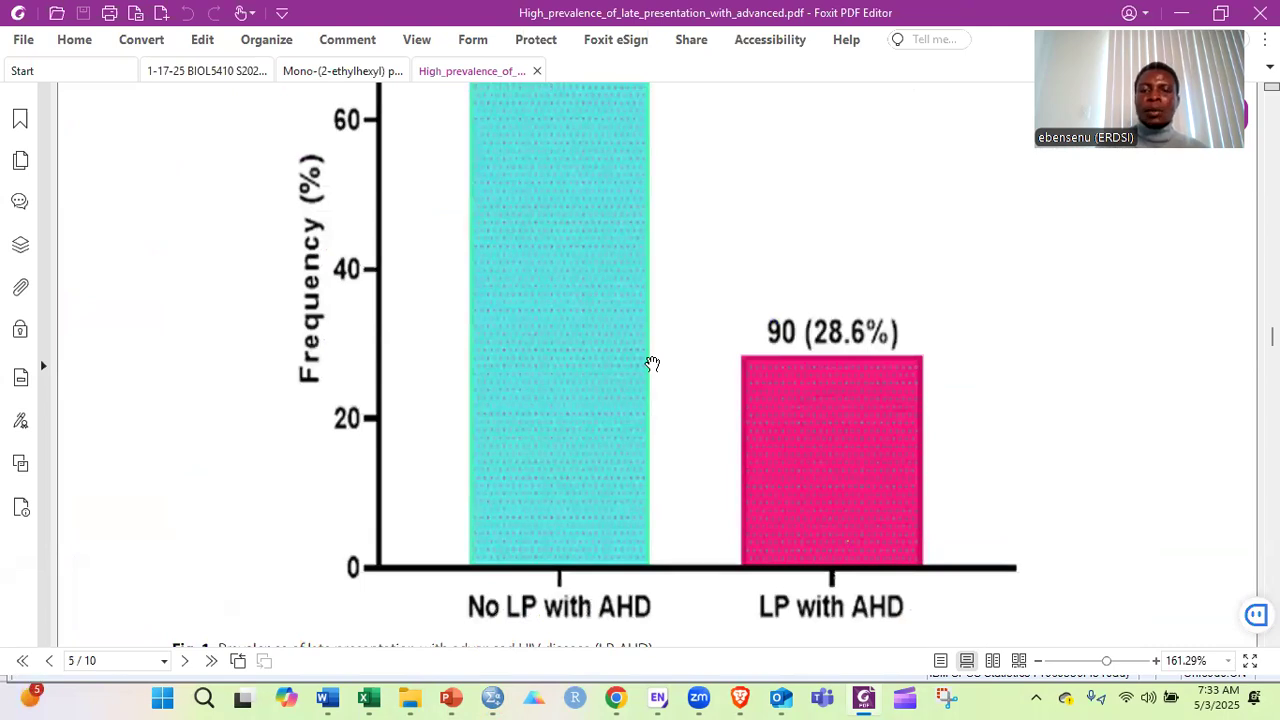
scroll(659, 372, up, 3)
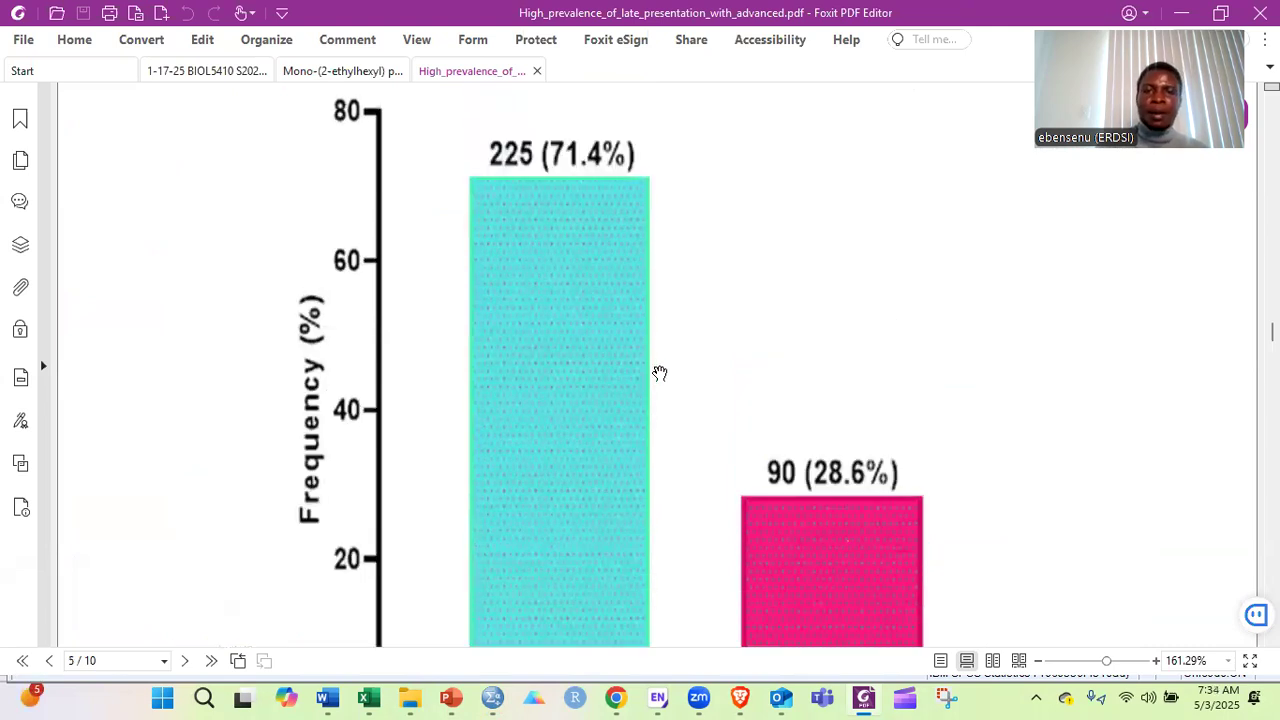
scroll(659, 373, down, 3)
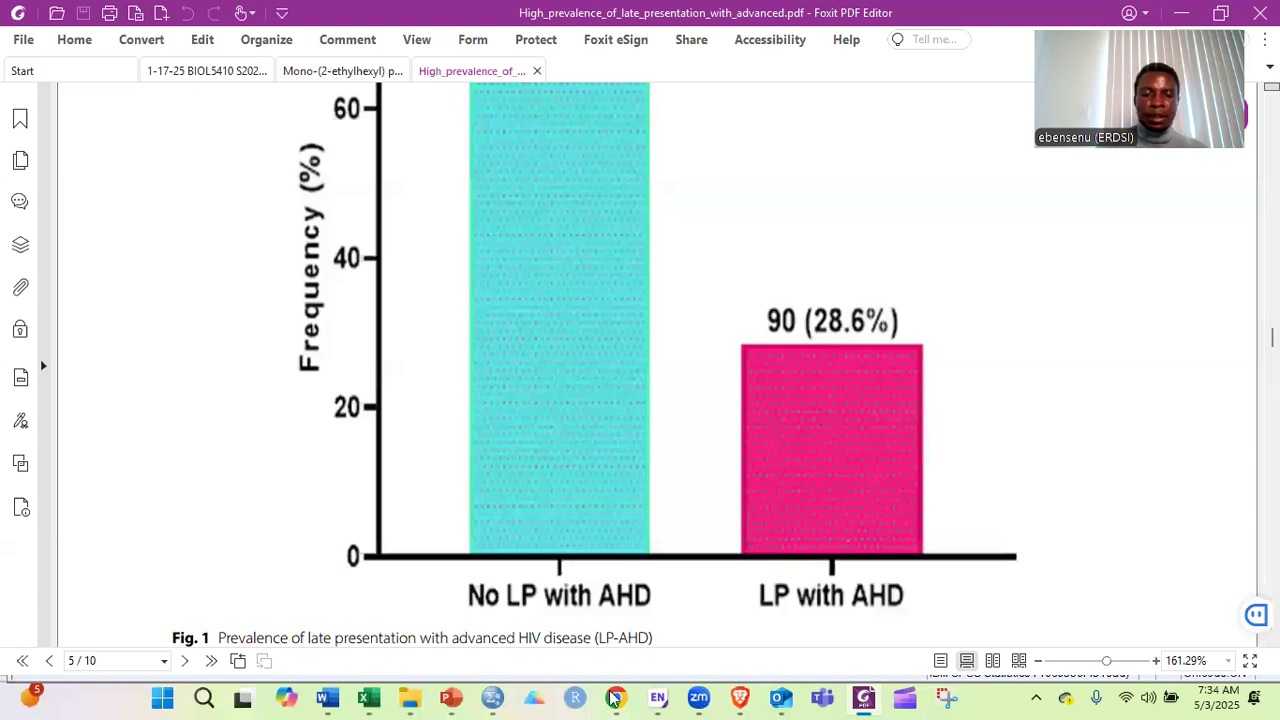
Switch back to the SPSS output and select the LPAHD_Status frequency table for review.
mouse_move(476, 697)
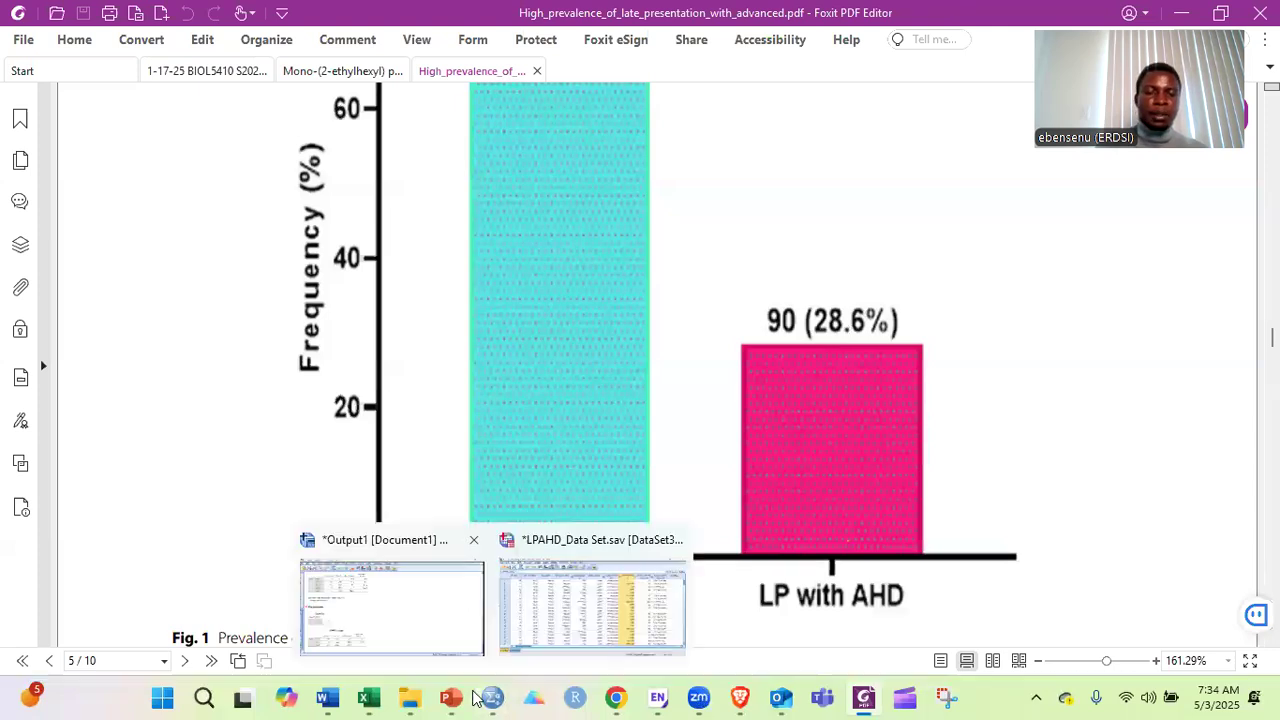
click(320, 545)
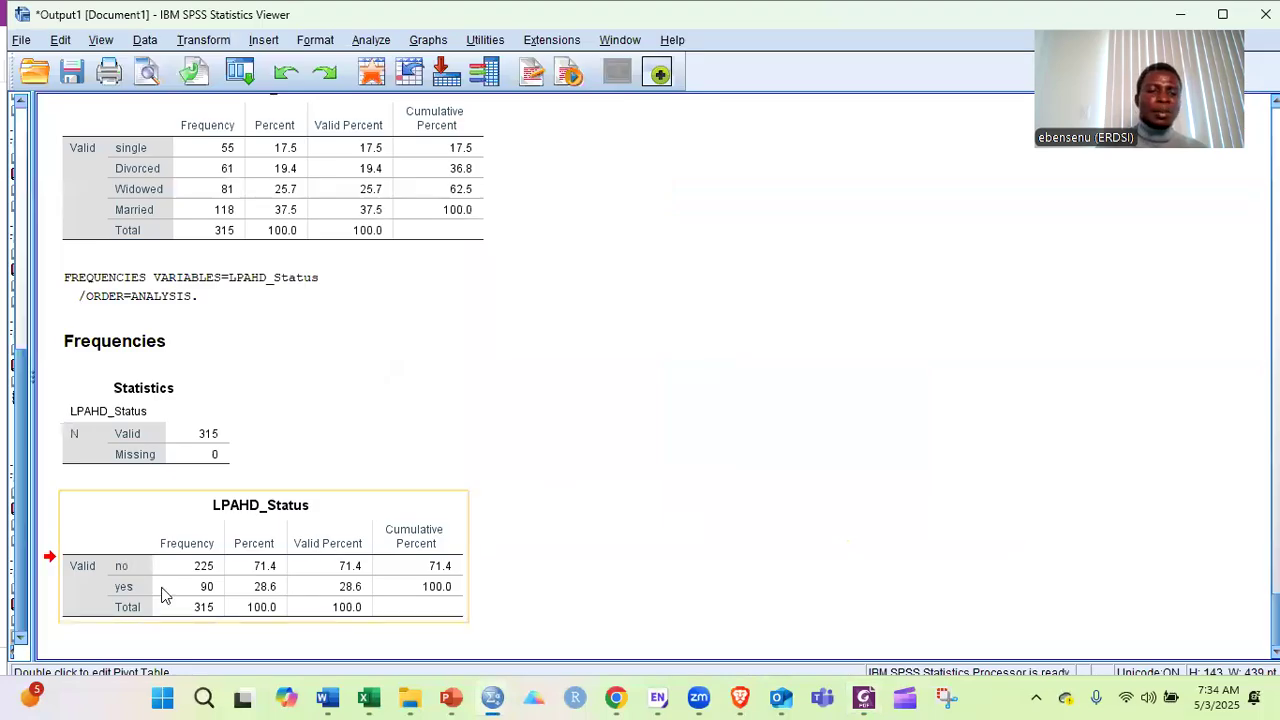
click(349, 582)
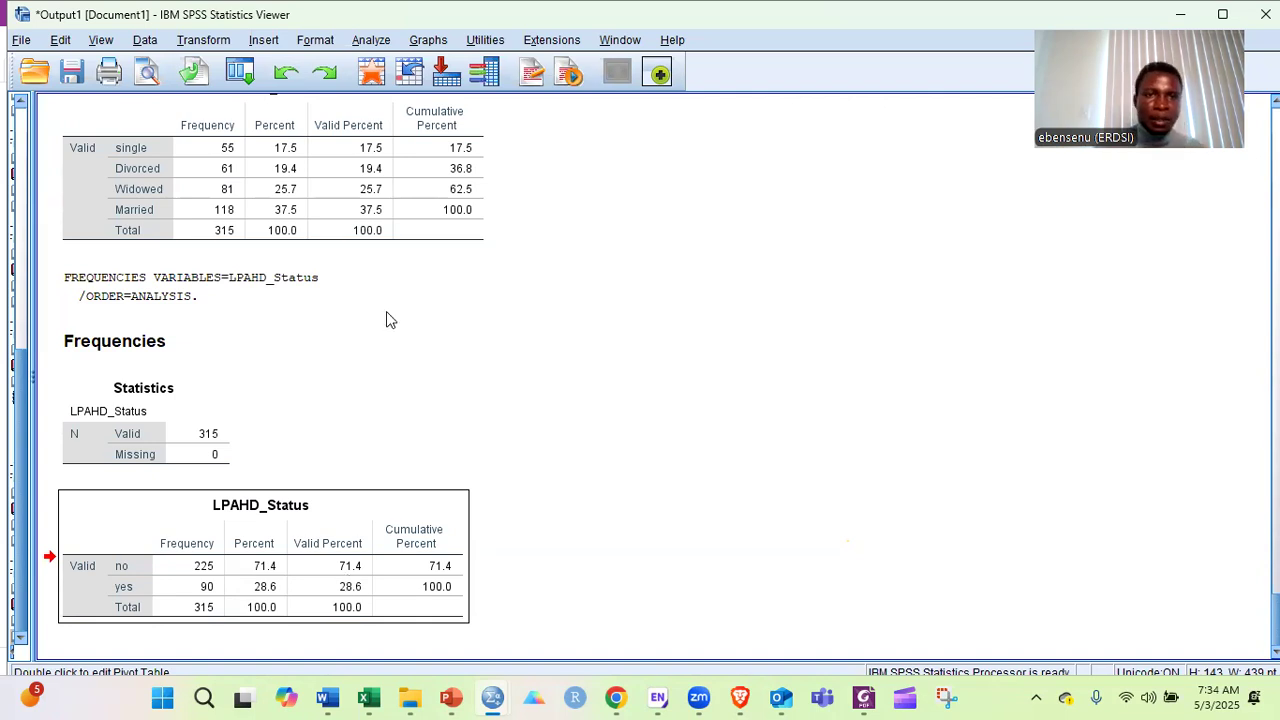
Create a simple bar chart of summaries for groups of cases, with LPAHD_Status as category axis and bars representing N of cases.
click(364, 41)
key(Escape)
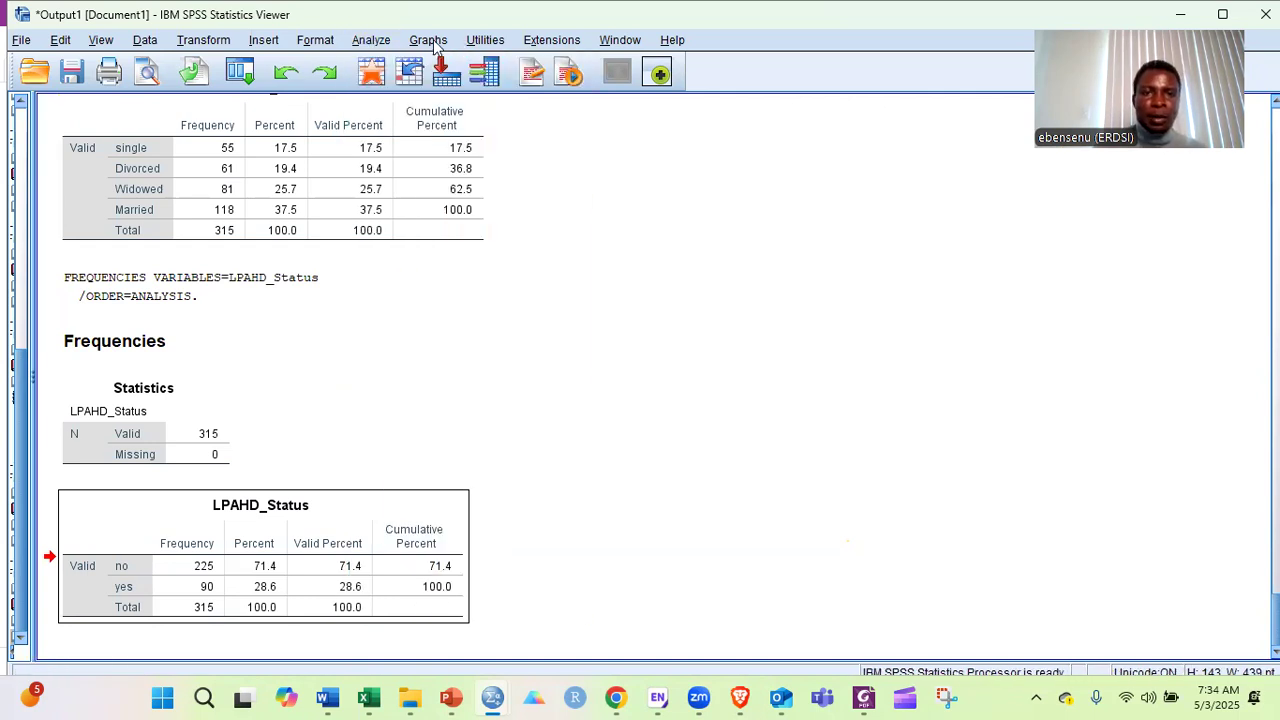
click(434, 42)
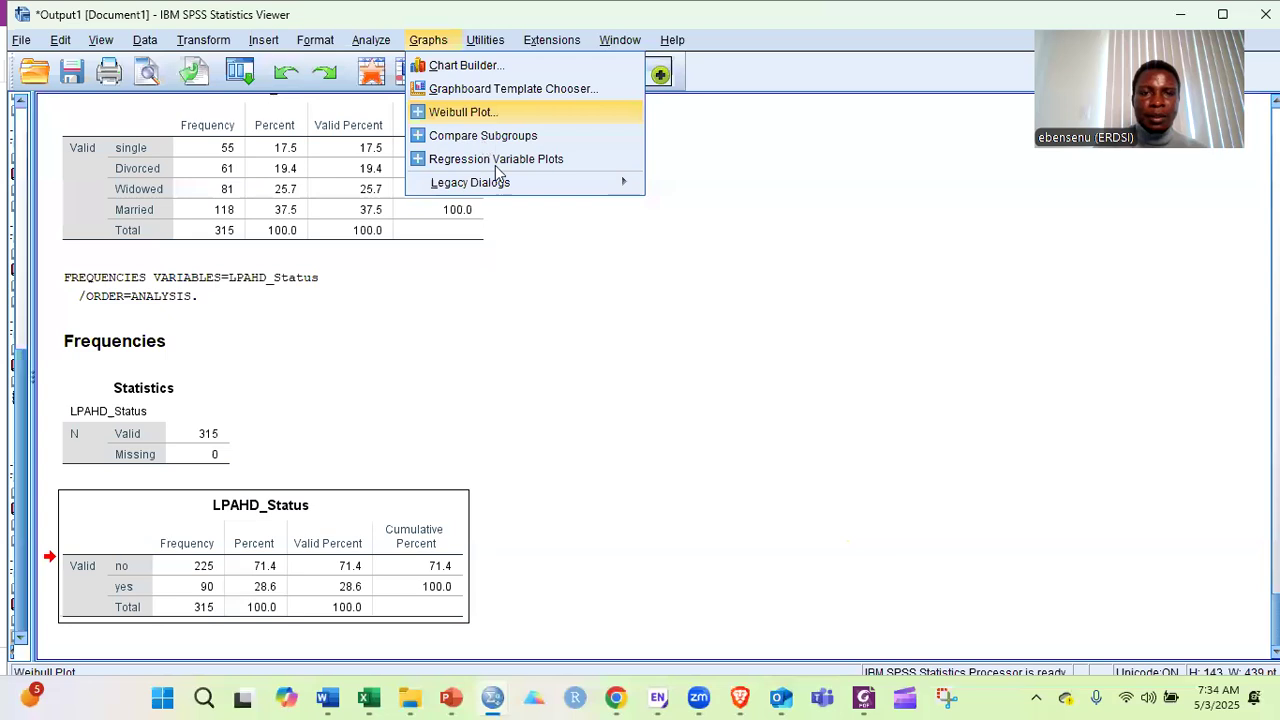
mouse_move(632, 188)
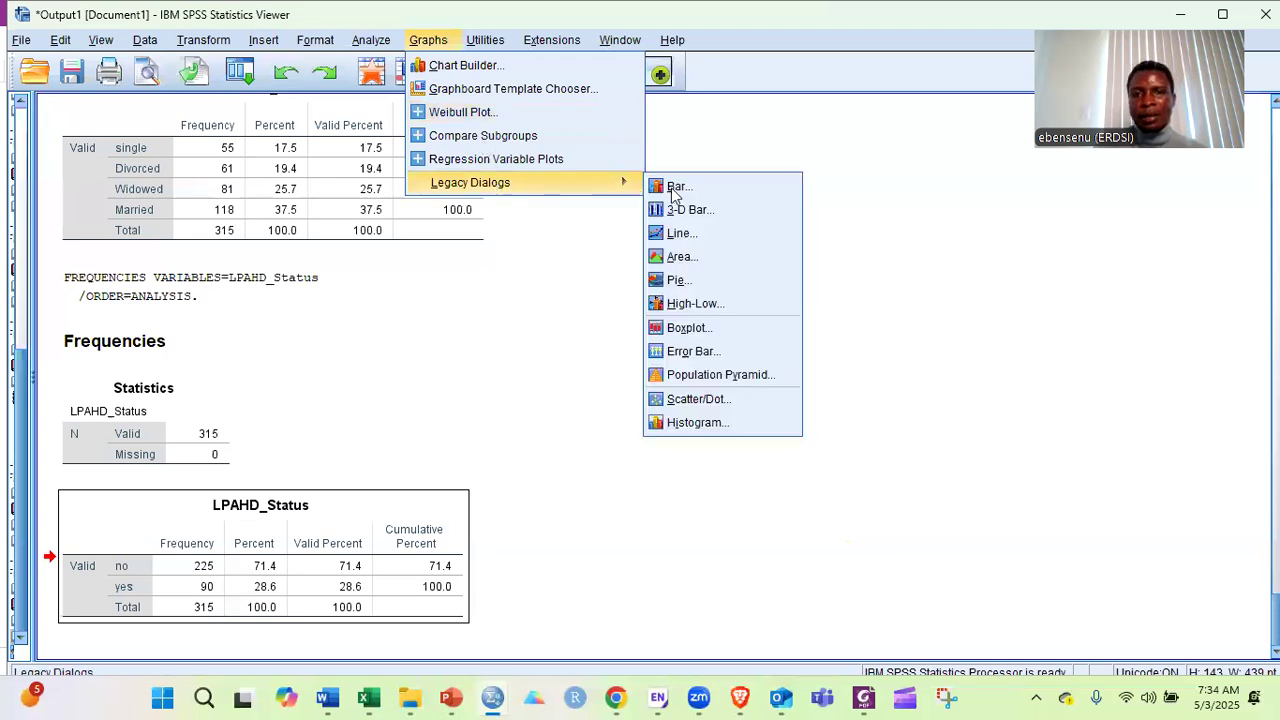
click(678, 189)
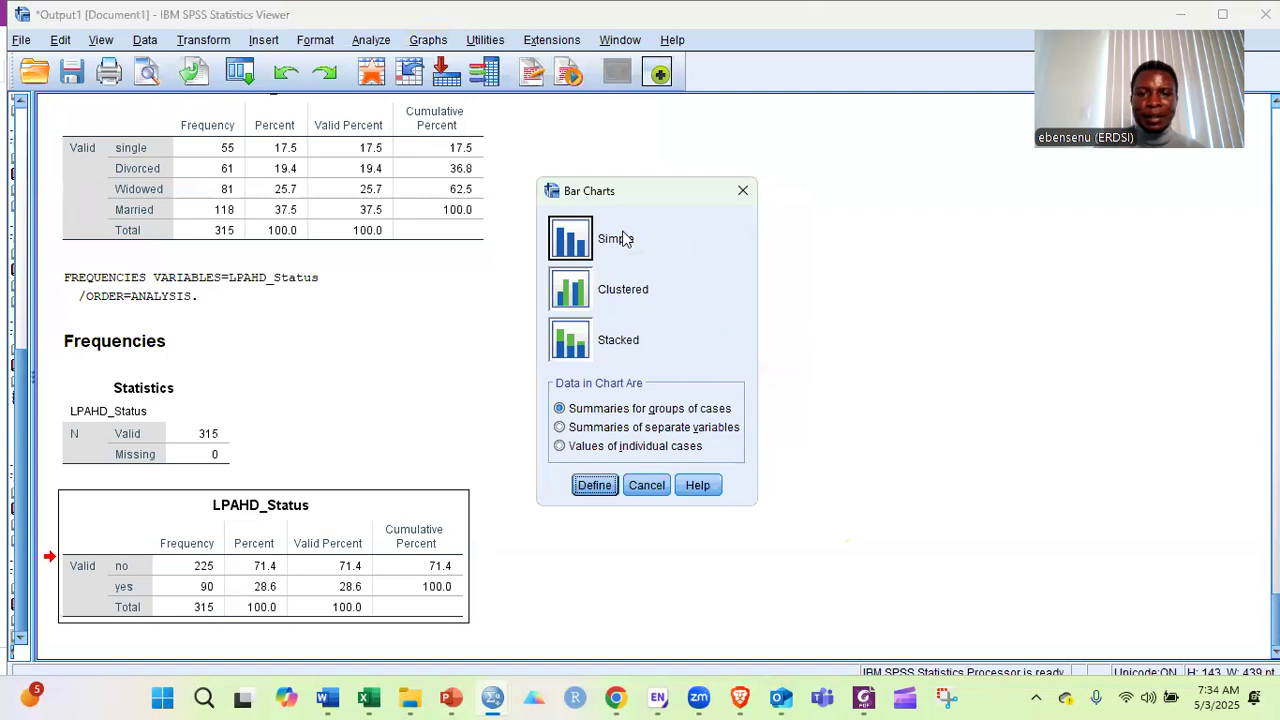
click(587, 484)
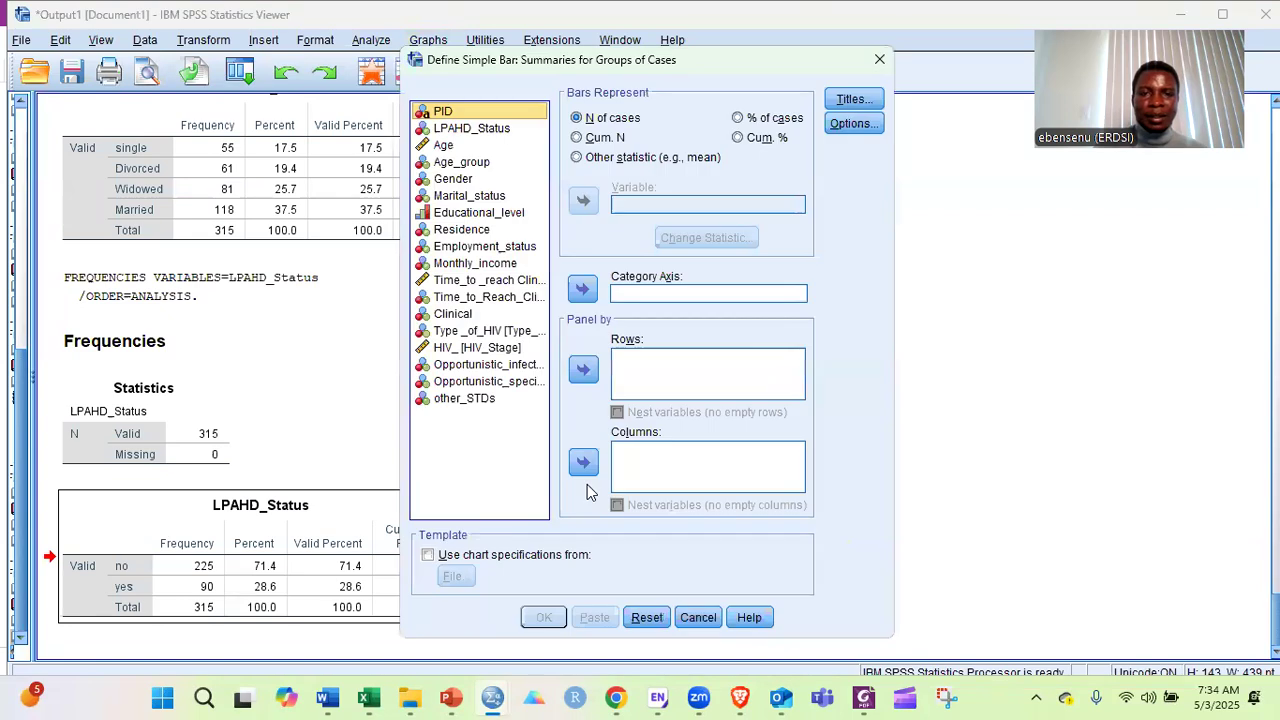
click(479, 131)
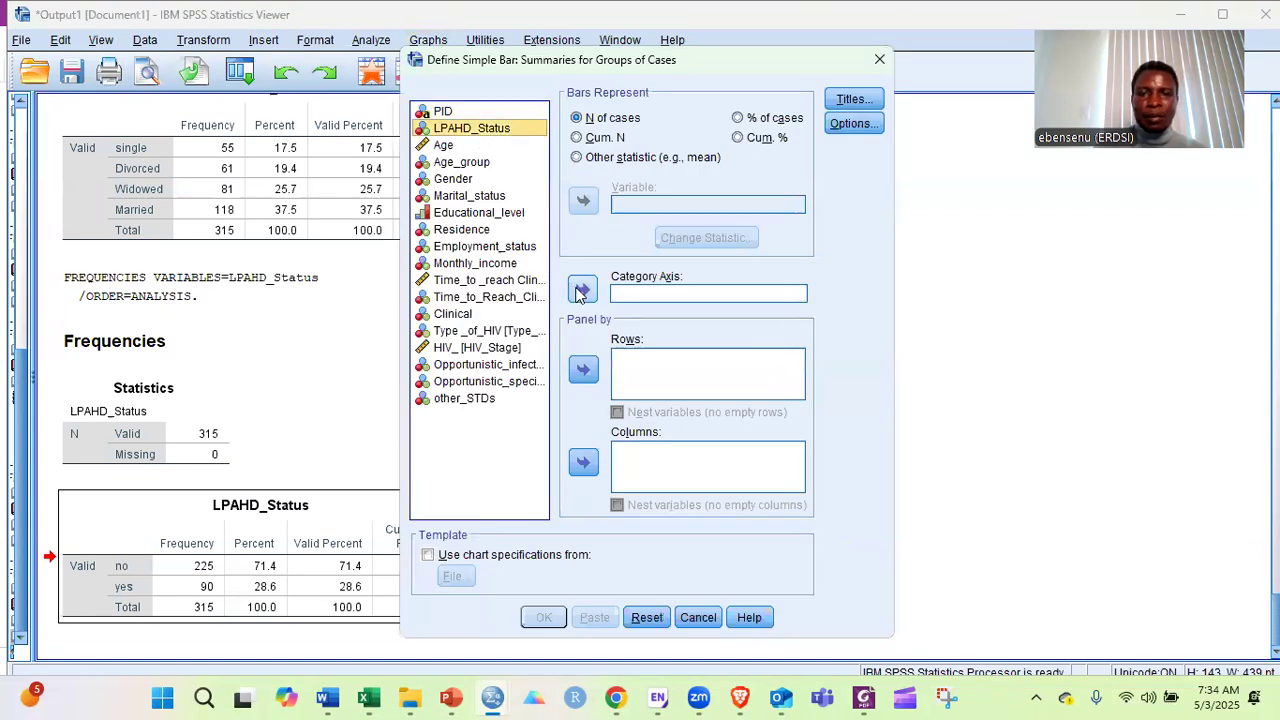
click(582, 290)
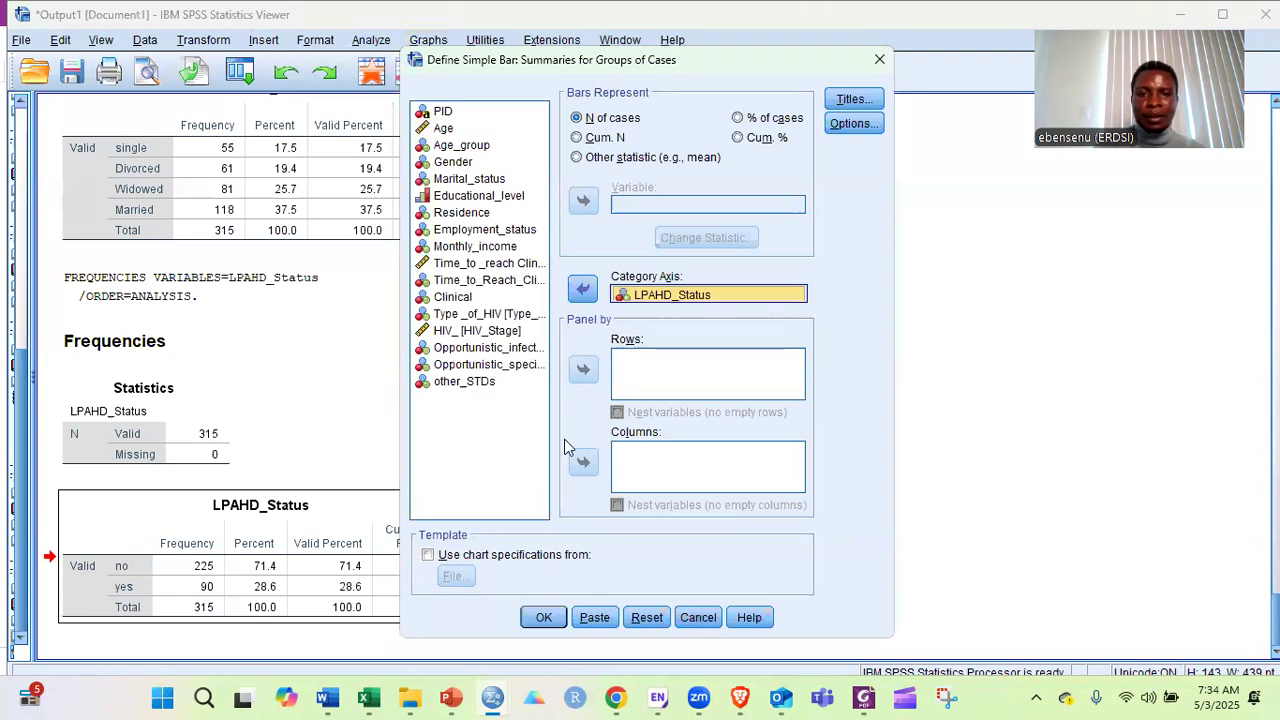
key(Return)
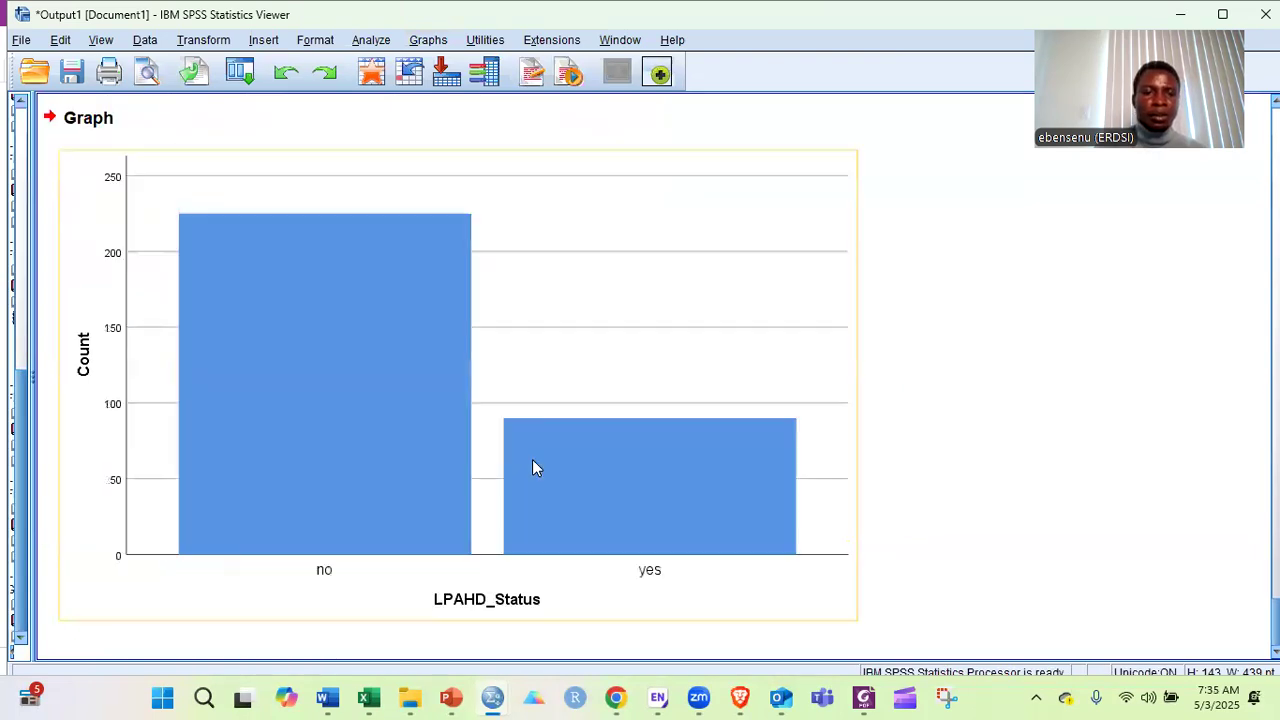
click(969, 316)
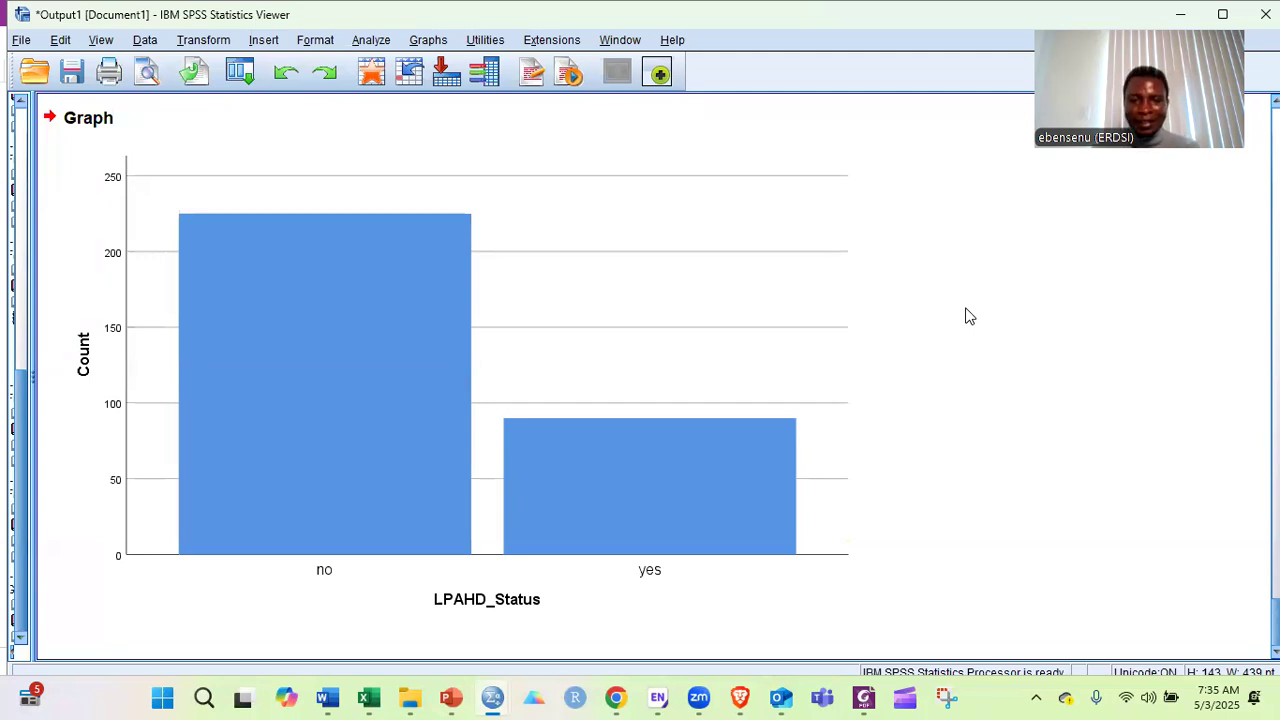
click(700, 567)
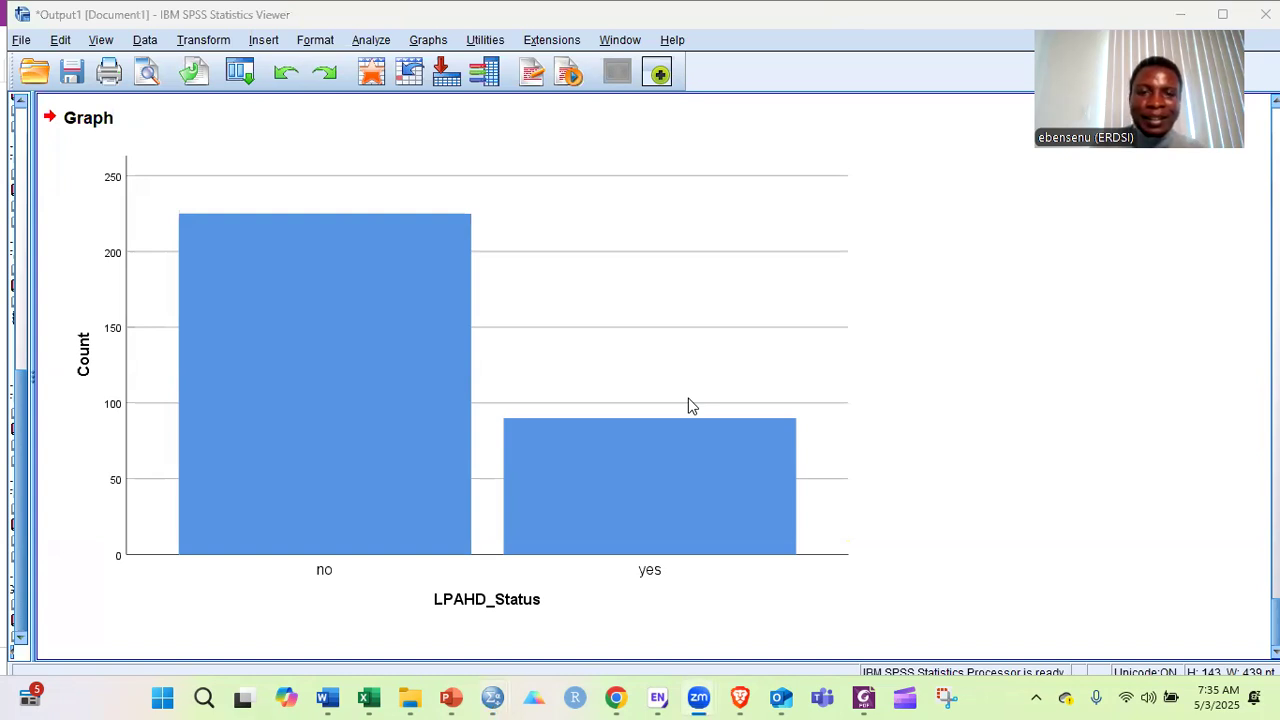
click(826, 397)
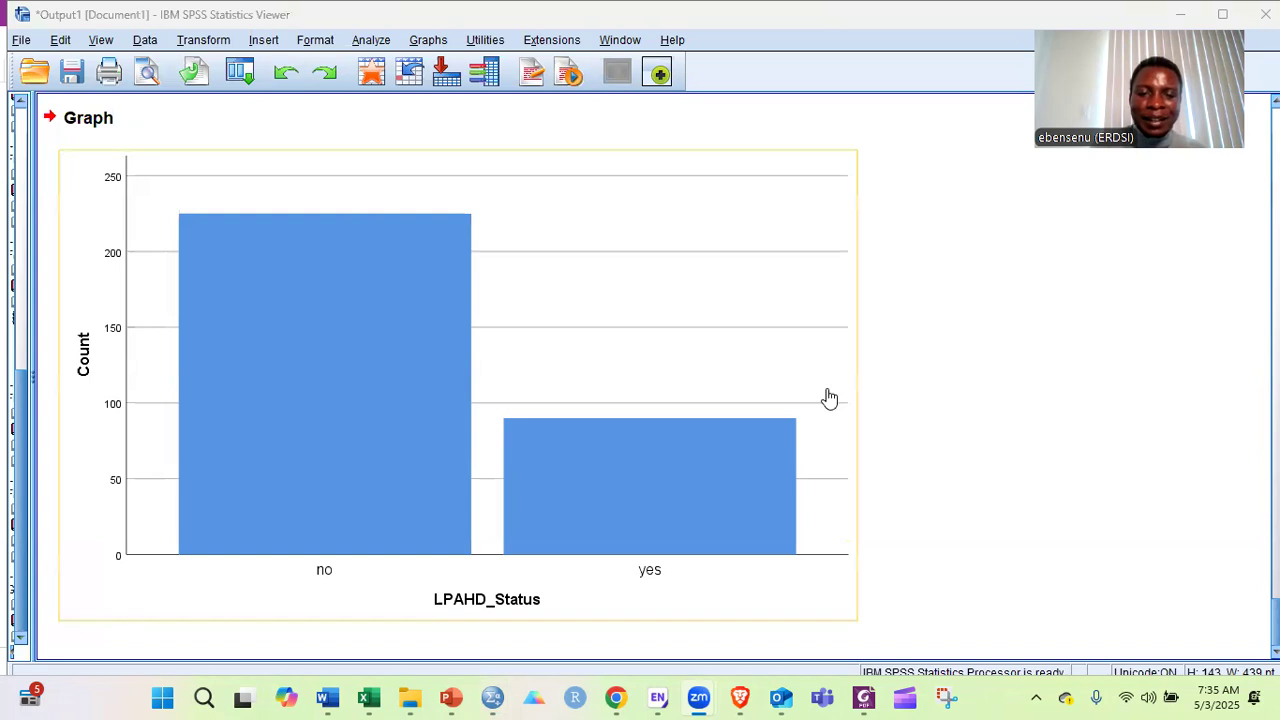
Select the LPAHD_Status bar chart and compare it with the labelled bars of Fig. 1 in the article in Foxit PDF Editor.
click(457, 315)
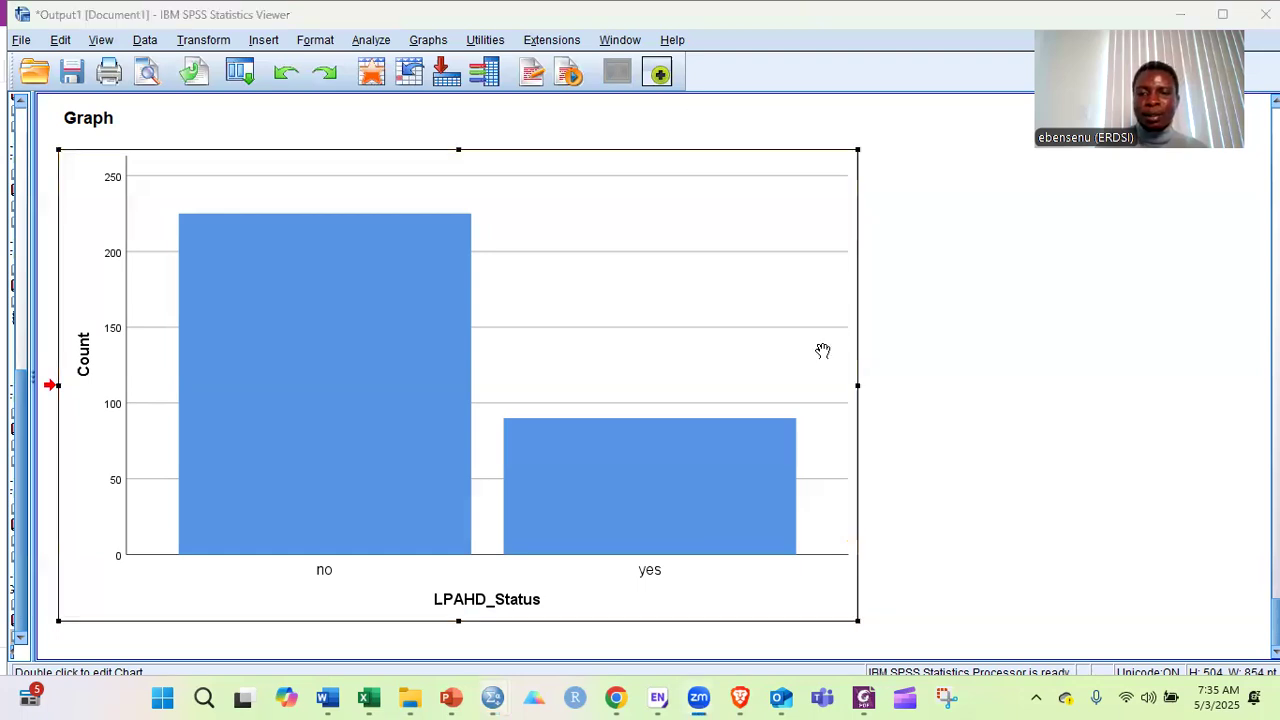
key(alt+Tab)
scroll(551, 204, up, 2)
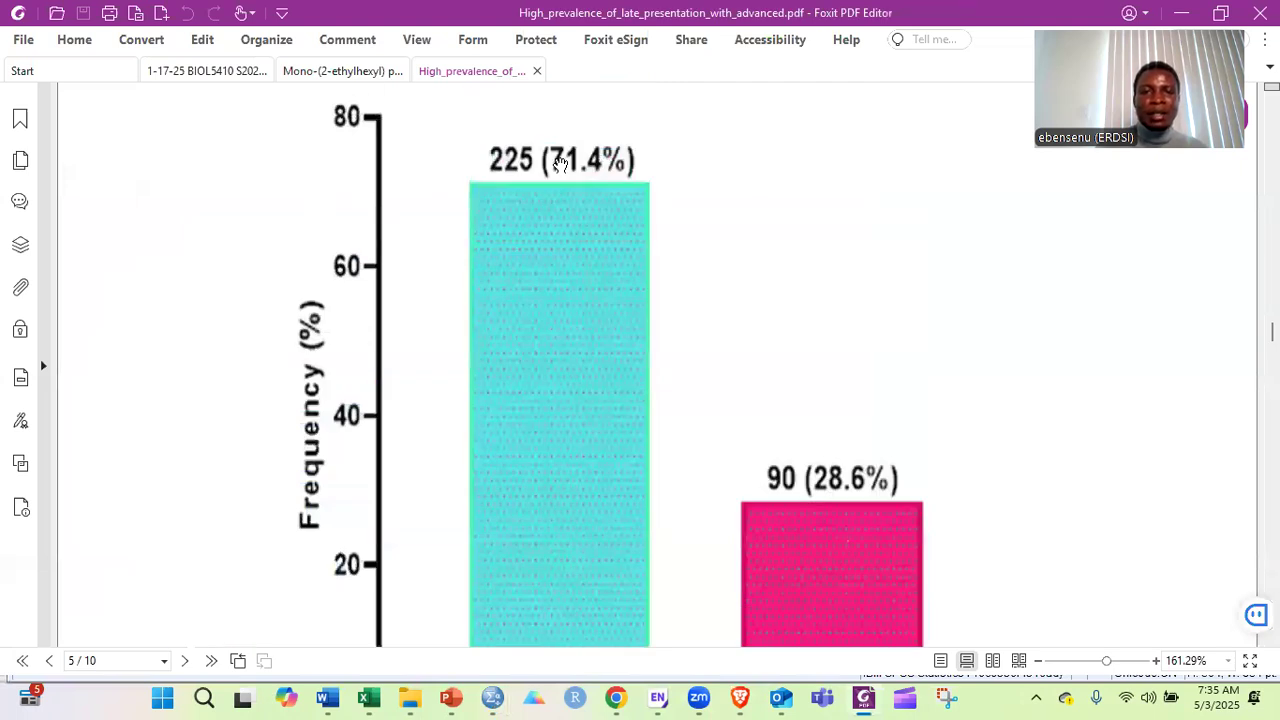
scroll(808, 375, down, 2)
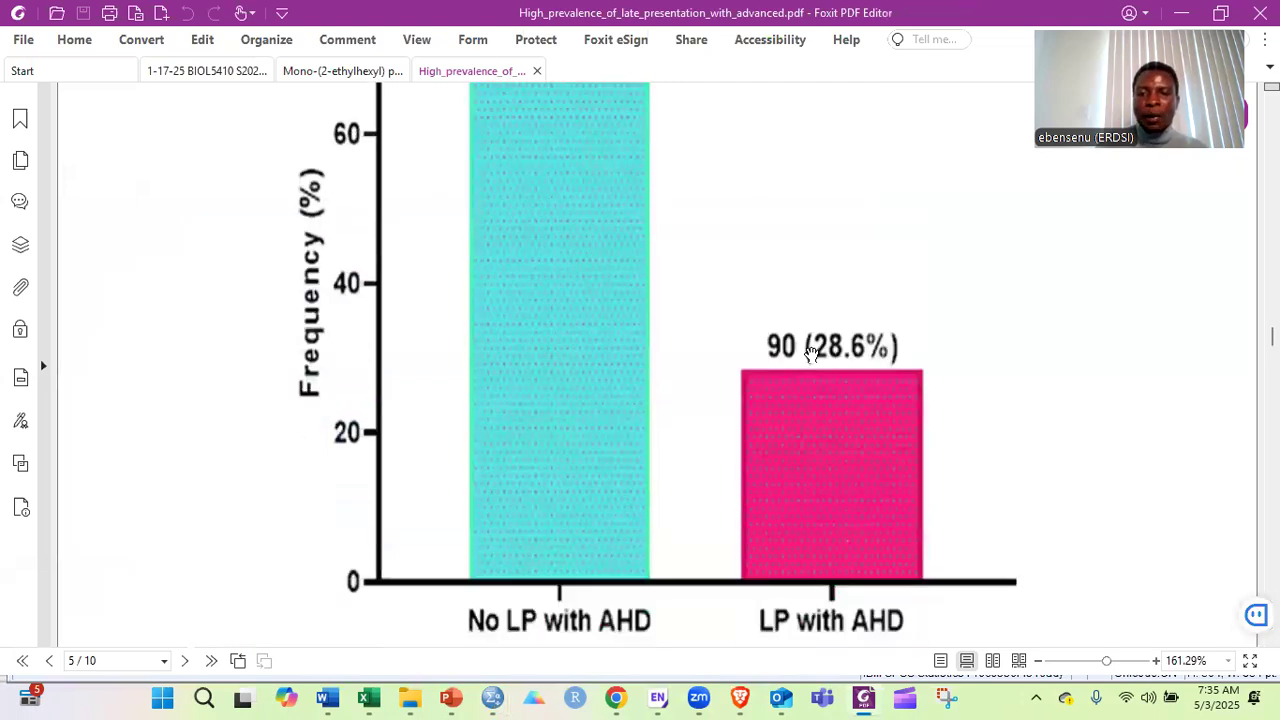
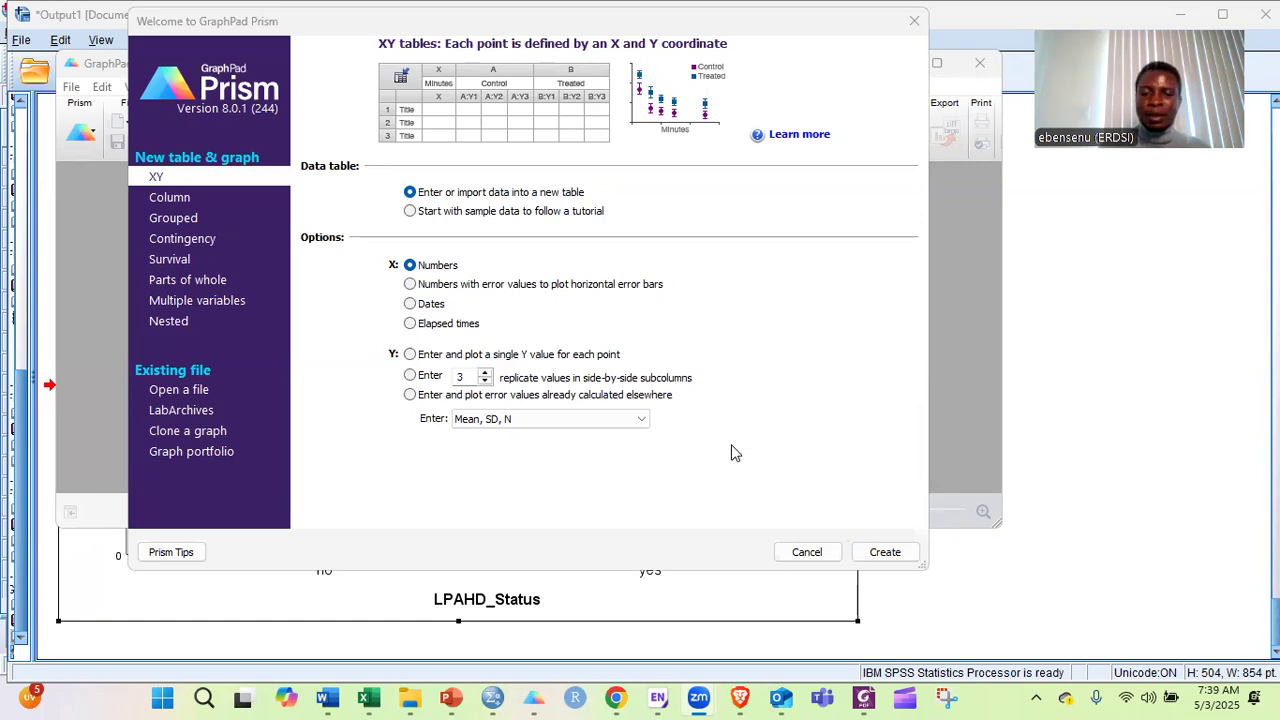
In GraphPad Prism, choose Column as the type of the new table and graph.
mouse_move(492, 697)
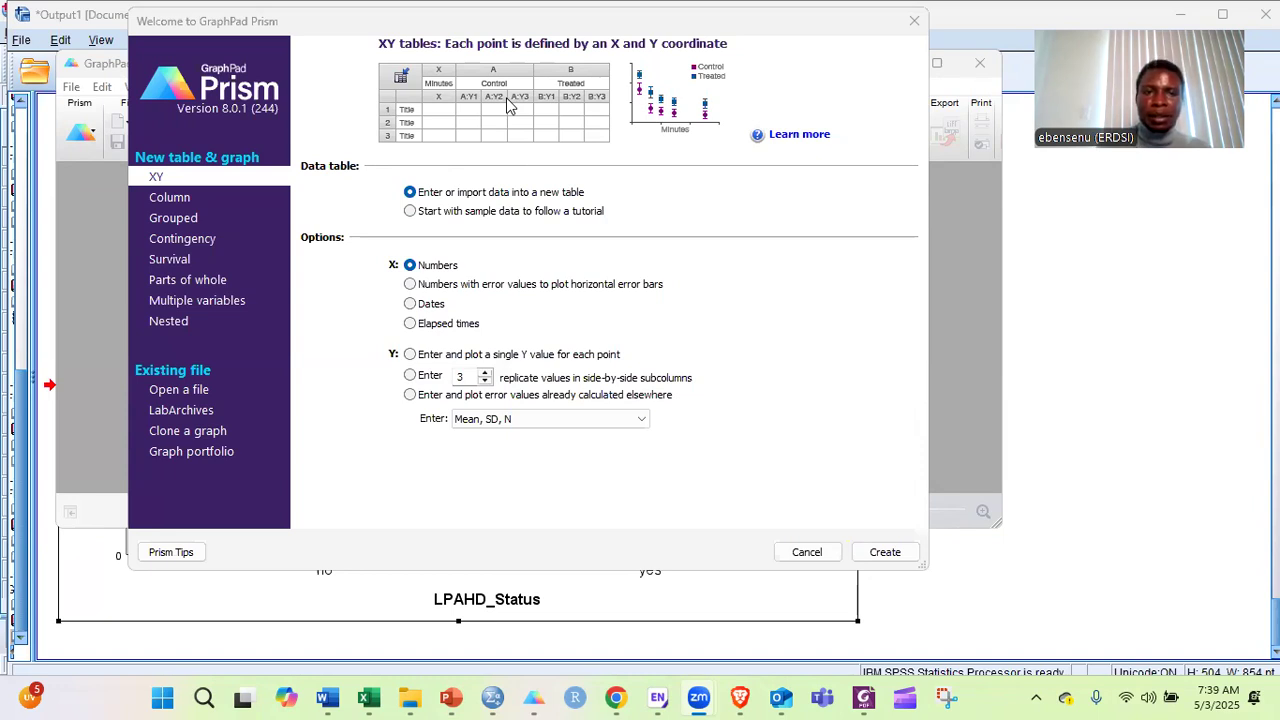
click(177, 207)
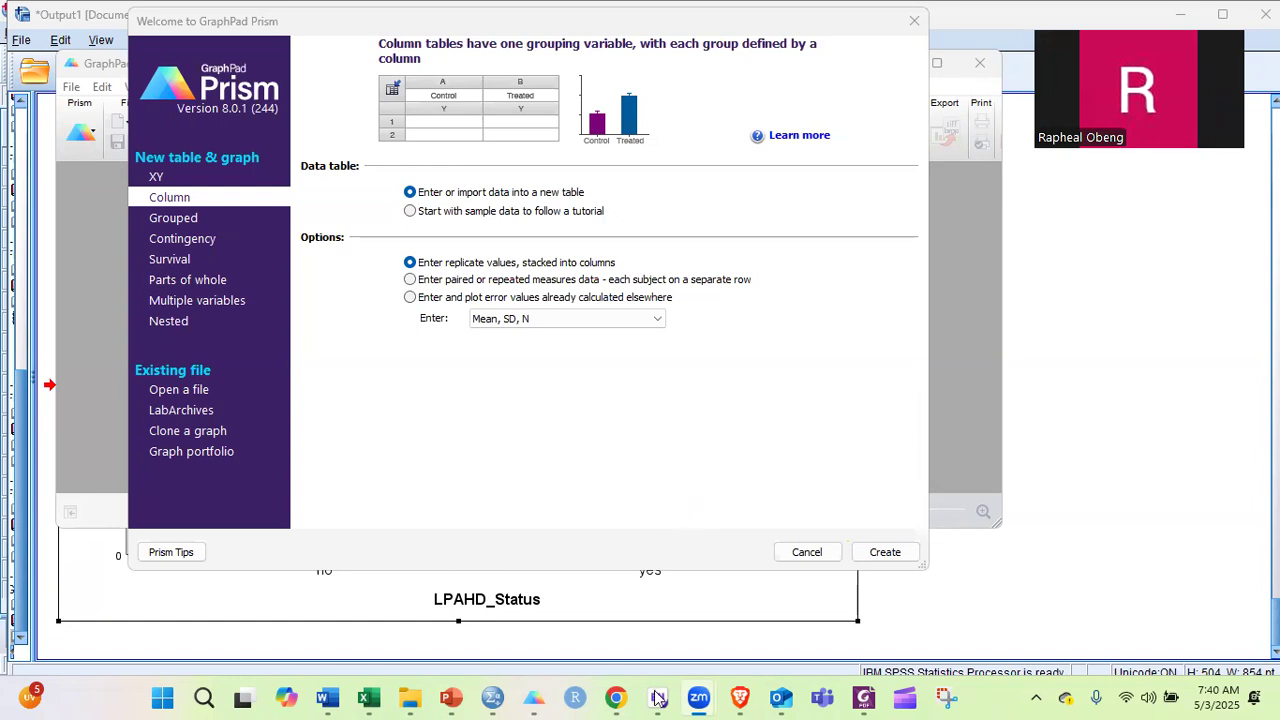
Switch back to the SPSS output and review the LPAHD_Status and Marital_status frequency tables above the chart.
click(495, 697)
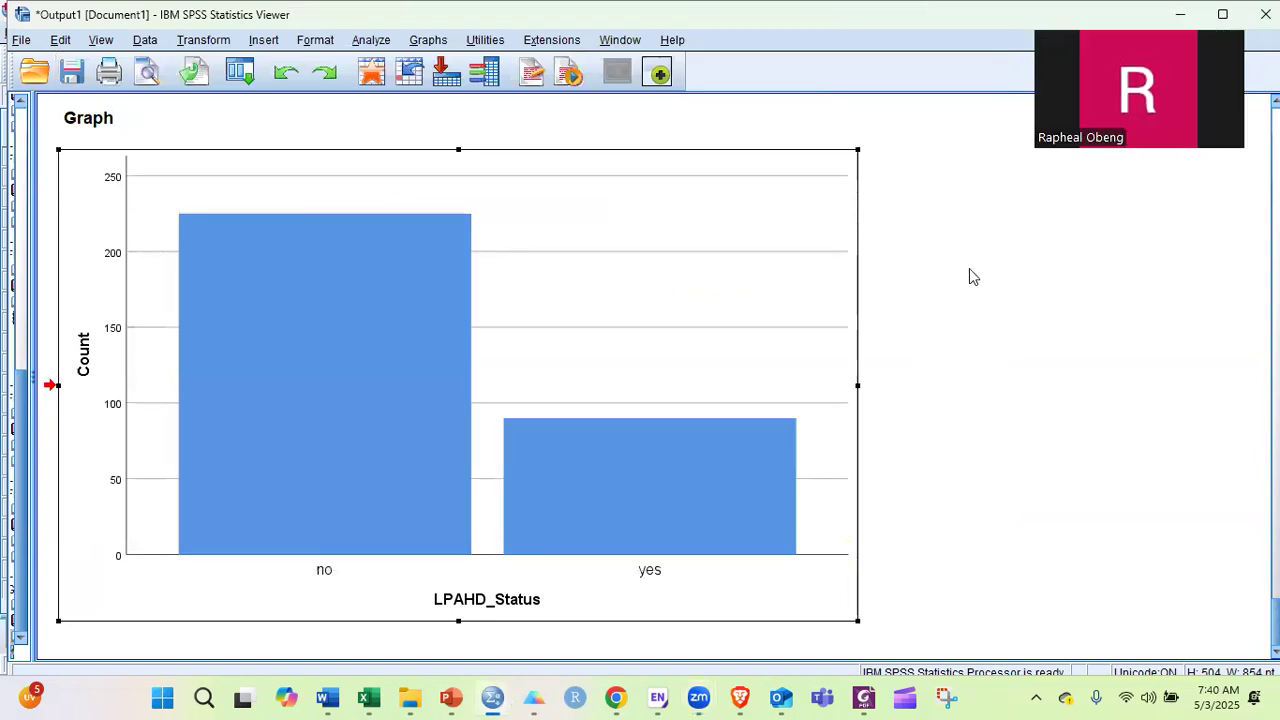
scroll(837, 363, up, 5)
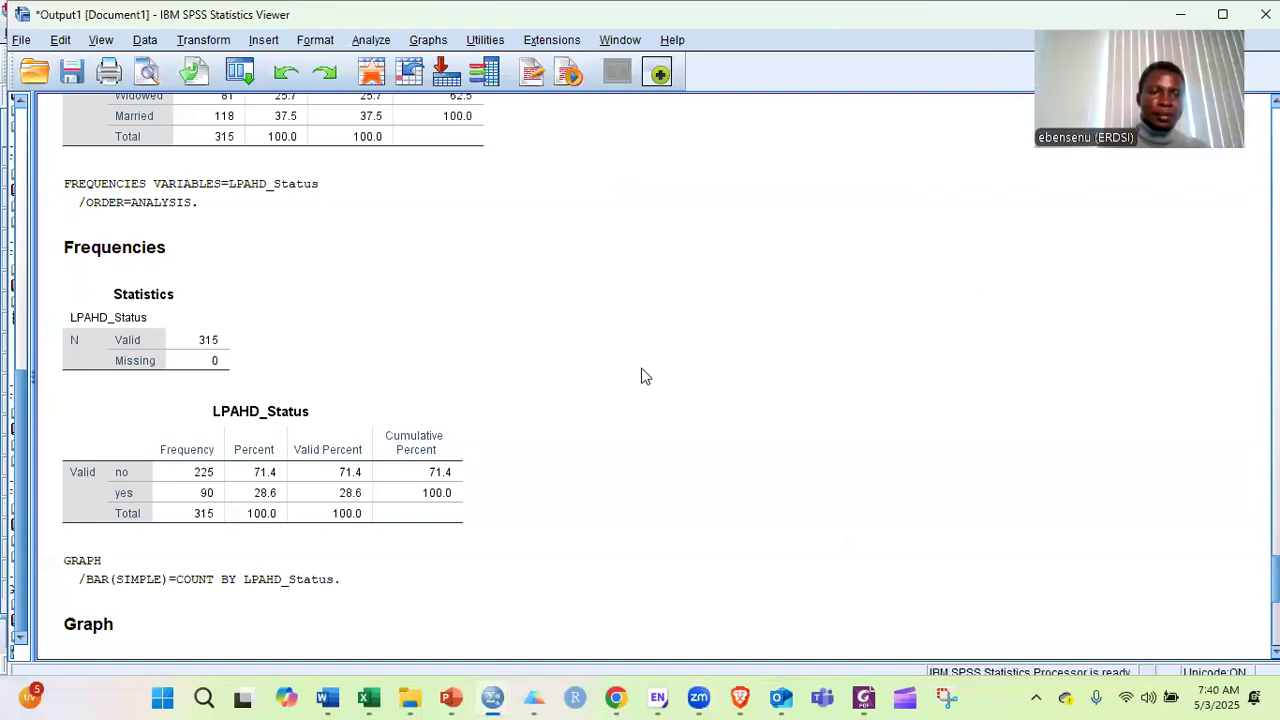
scroll(645, 376, up, 2)
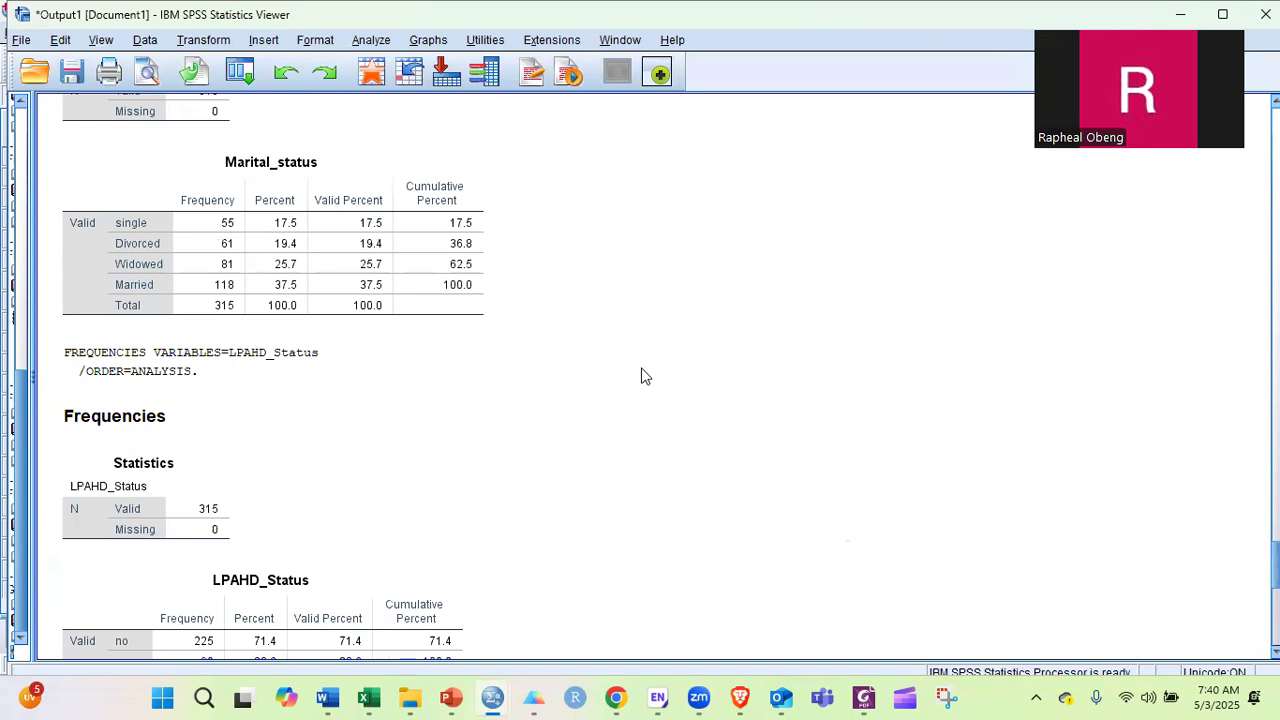
scroll(643, 376, down, 1)
scroll(643, 376, up, 1)
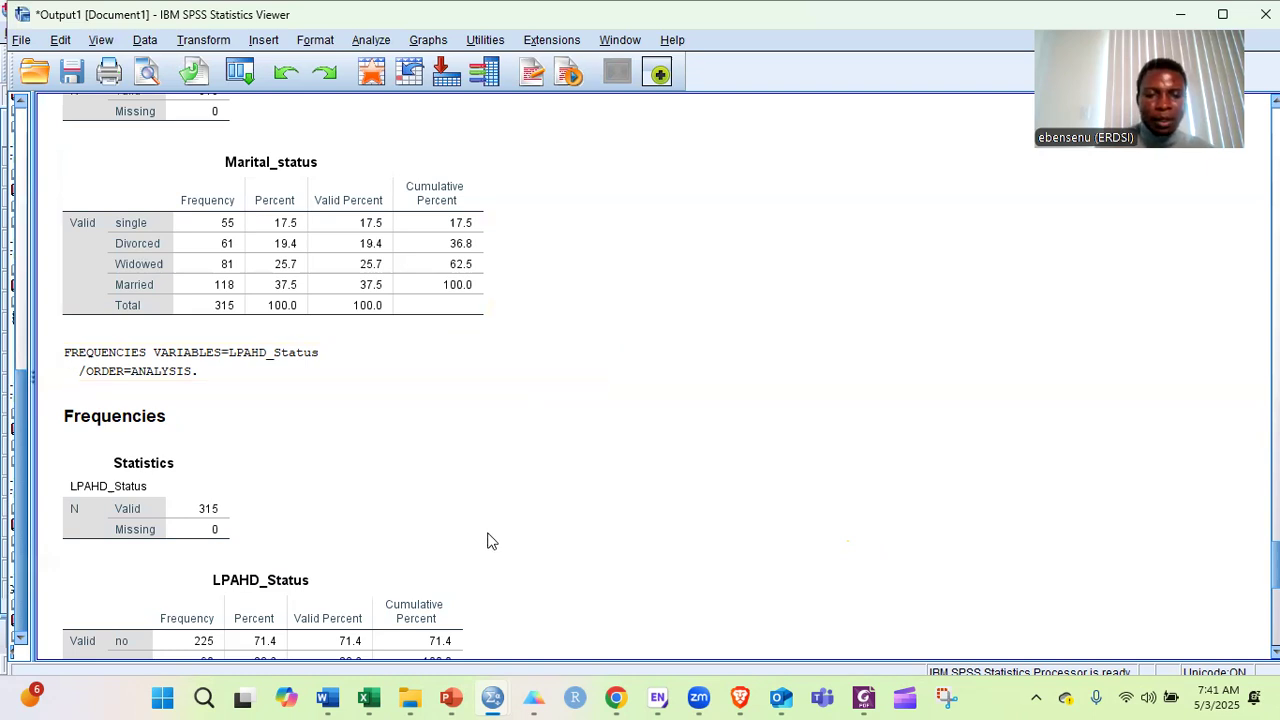
mouse_move(492, 697)
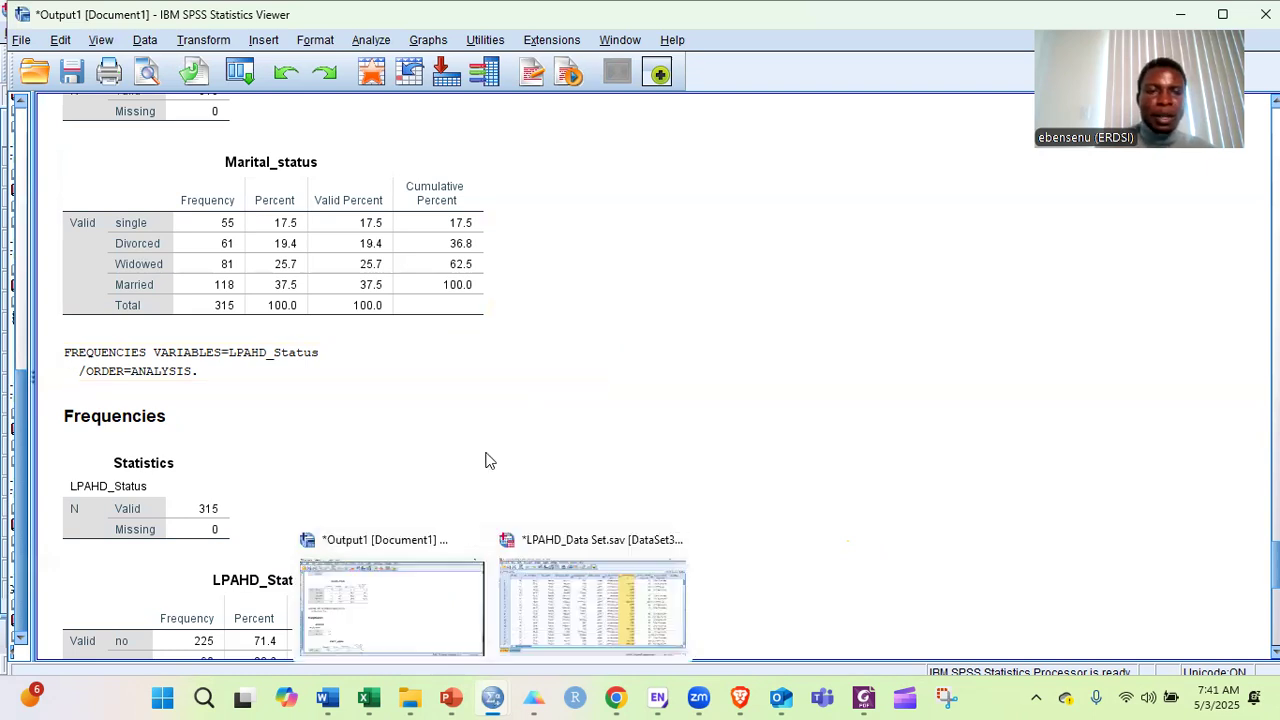
Select the Marital_status frequency table in the SPSS output.
click(356, 302)
scroll(356, 302, up, 3)
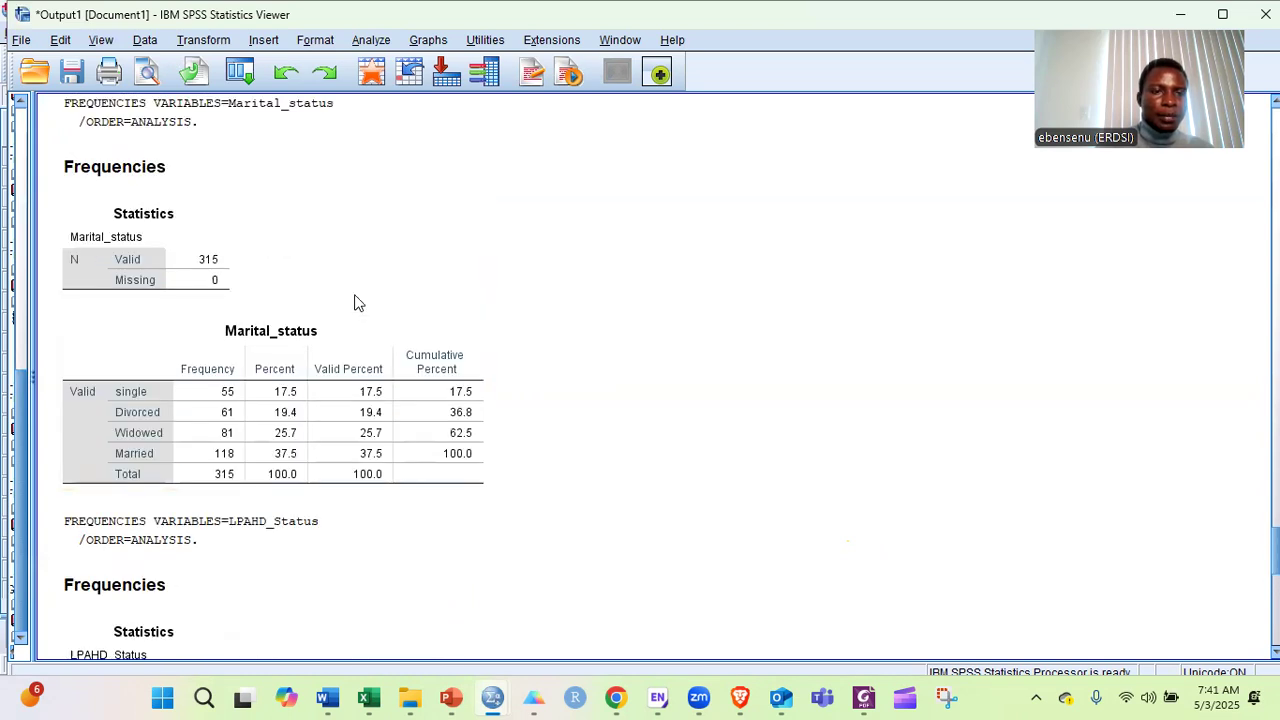
scroll(356, 302, down, 2)
click(270, 340)
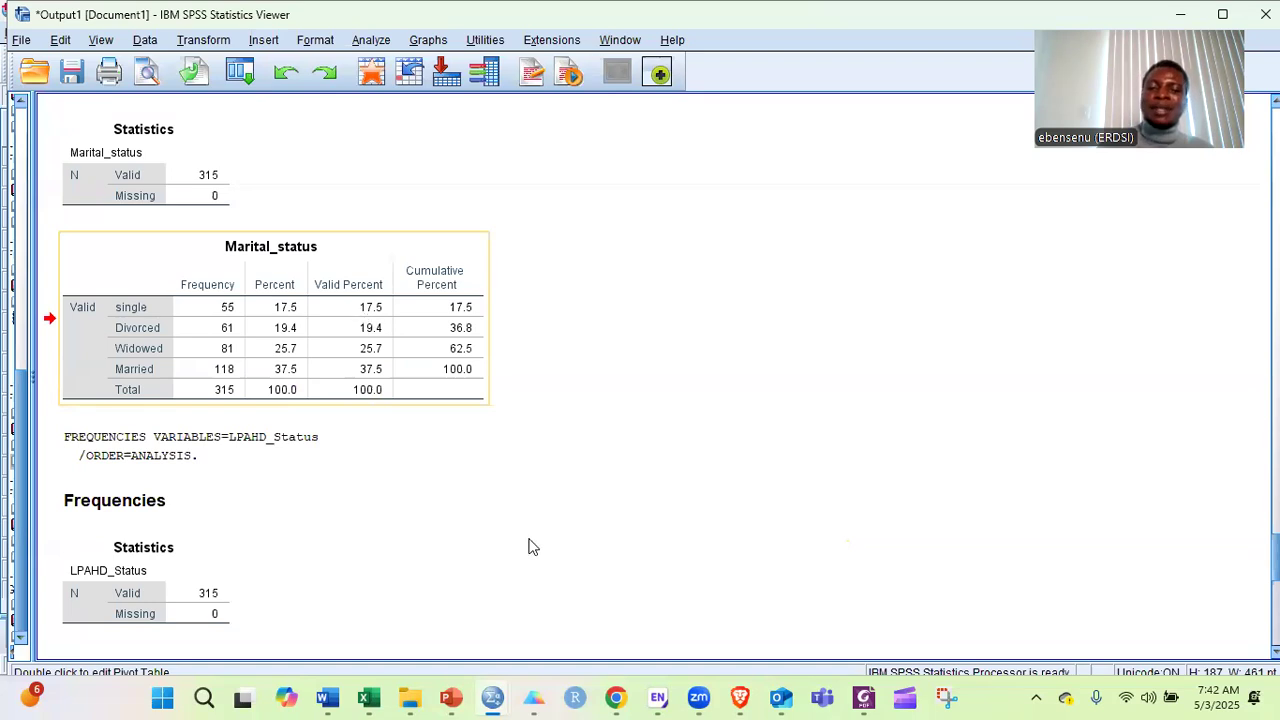
Look at the LPAHD_Data Set records in the SPSS Data Editor, then minimize that window to return to the output.
mouse_move(503, 690)
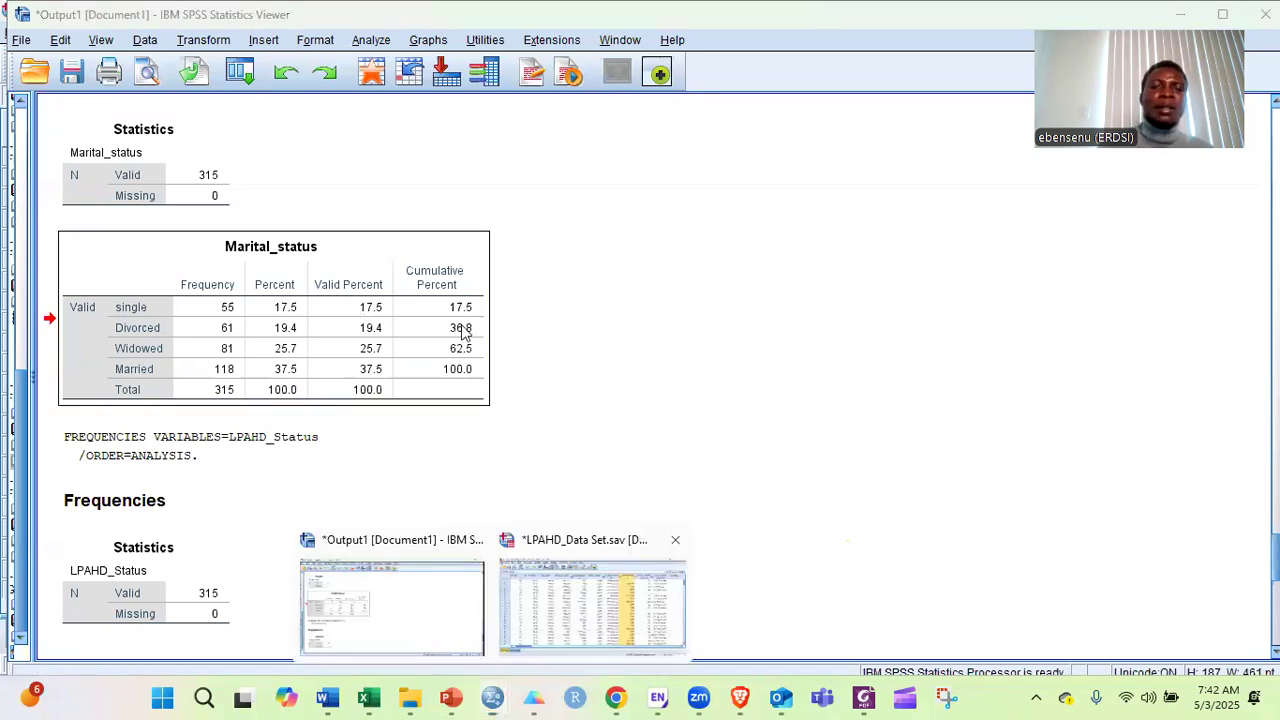
key(alt+Tab)
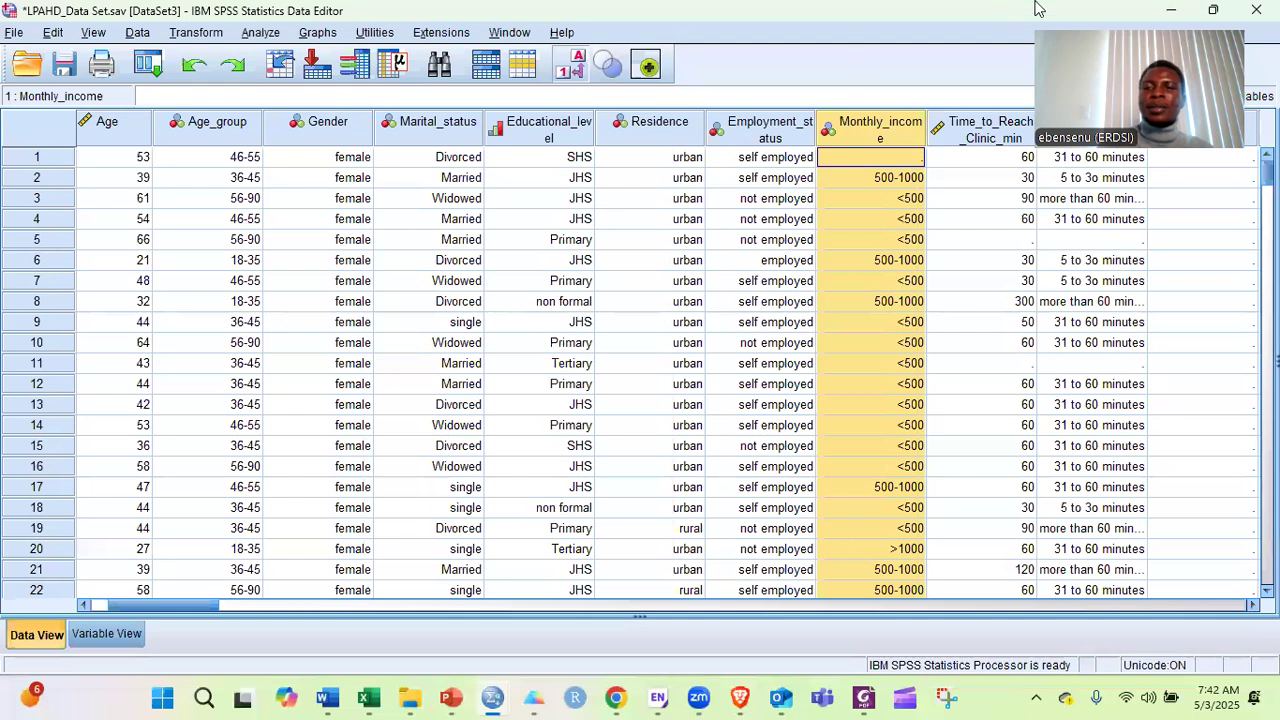
click(1166, 12)
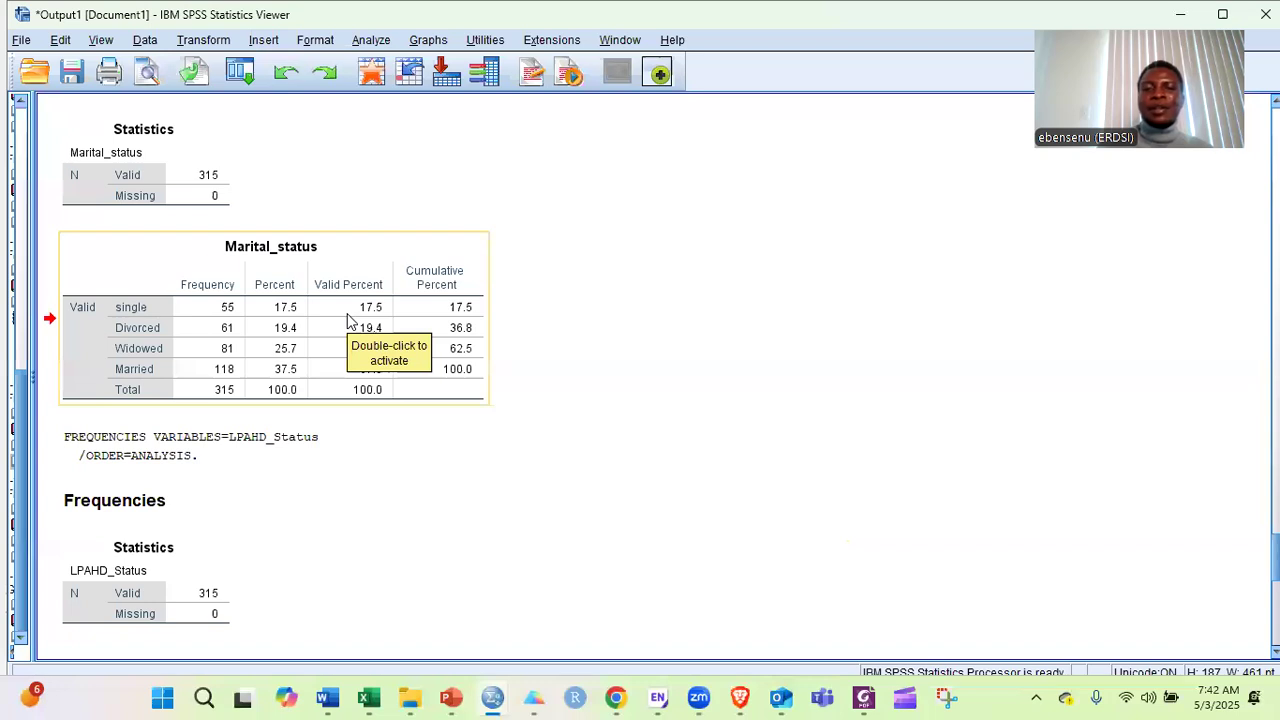
Compare the Percent and Valid Percent columns of the Marital_status frequency table.
click(347, 293)
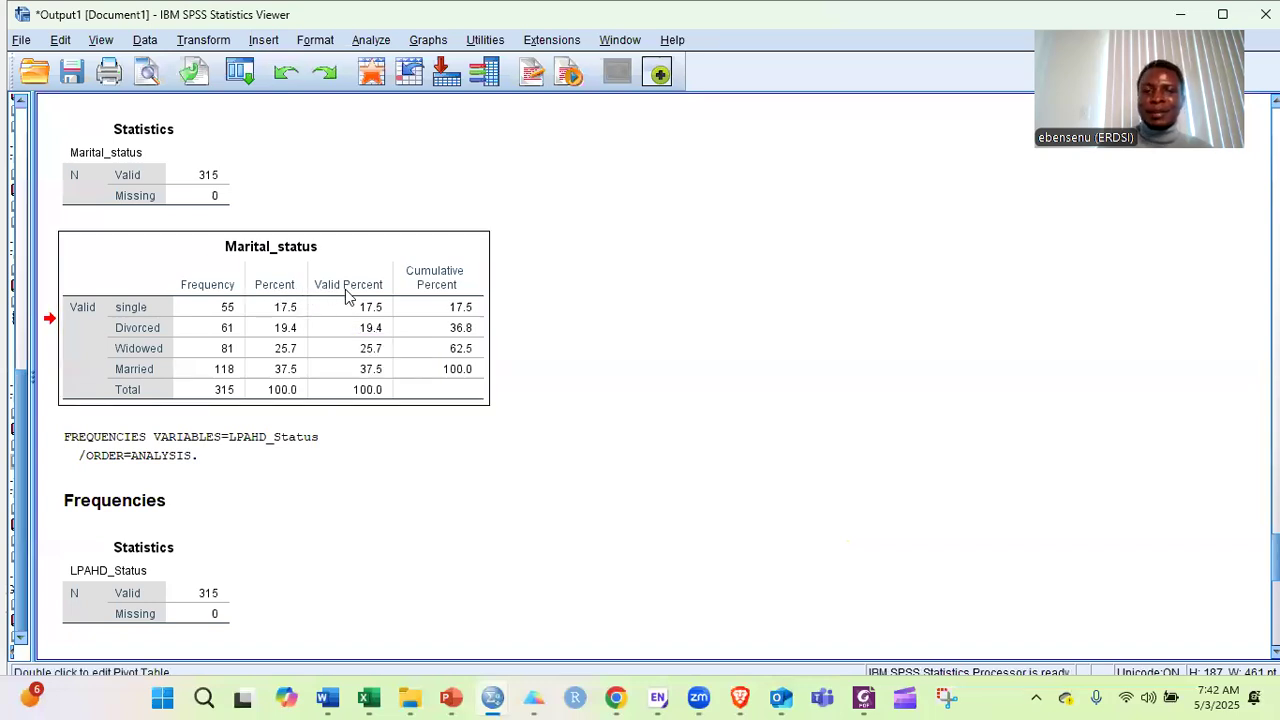
click(289, 320)
click(374, 328)
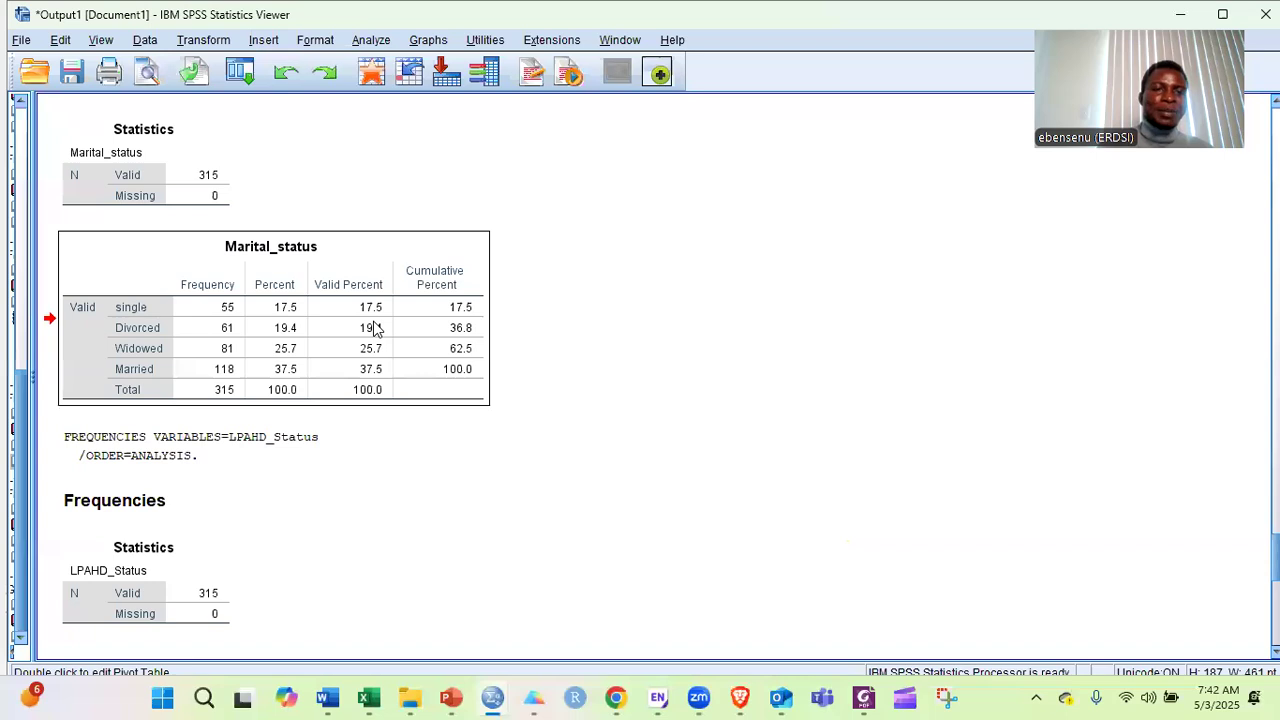
click(371, 329)
click(285, 330)
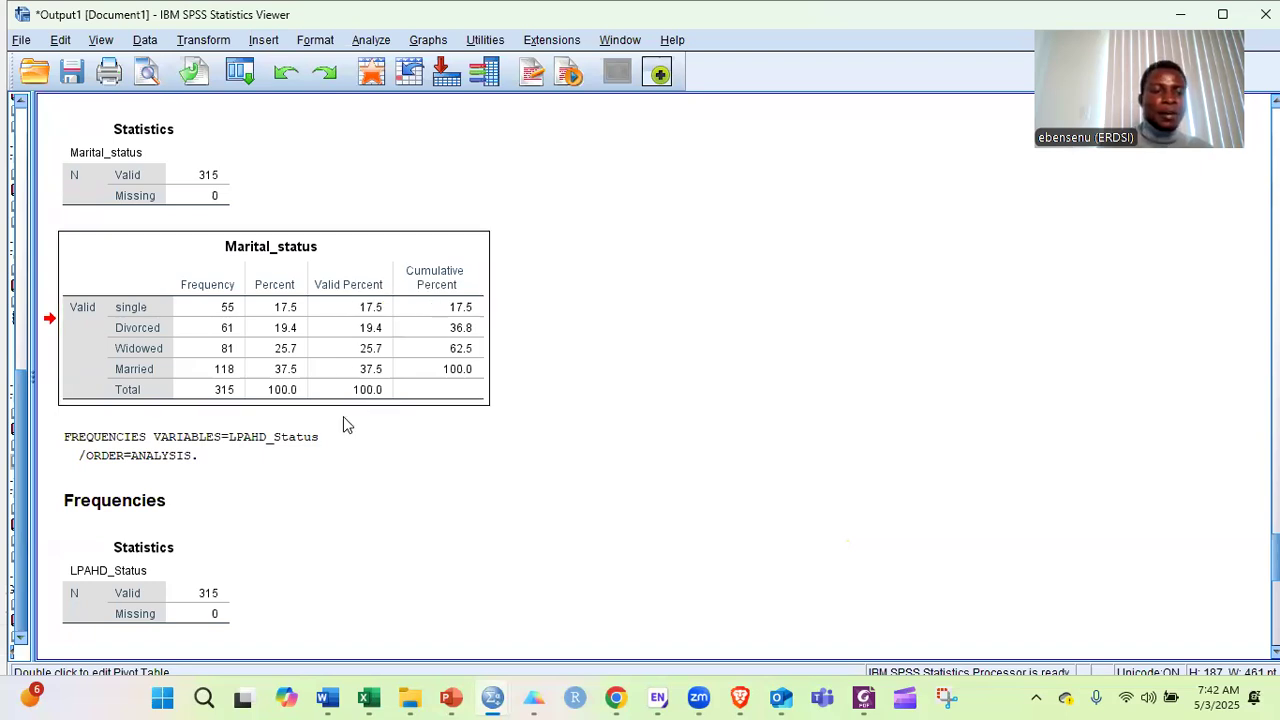
Review the LPAHD_Status frequency table and its bar chart against the Marital_status frequencies in the output.
scroll(343, 418, down, 3)
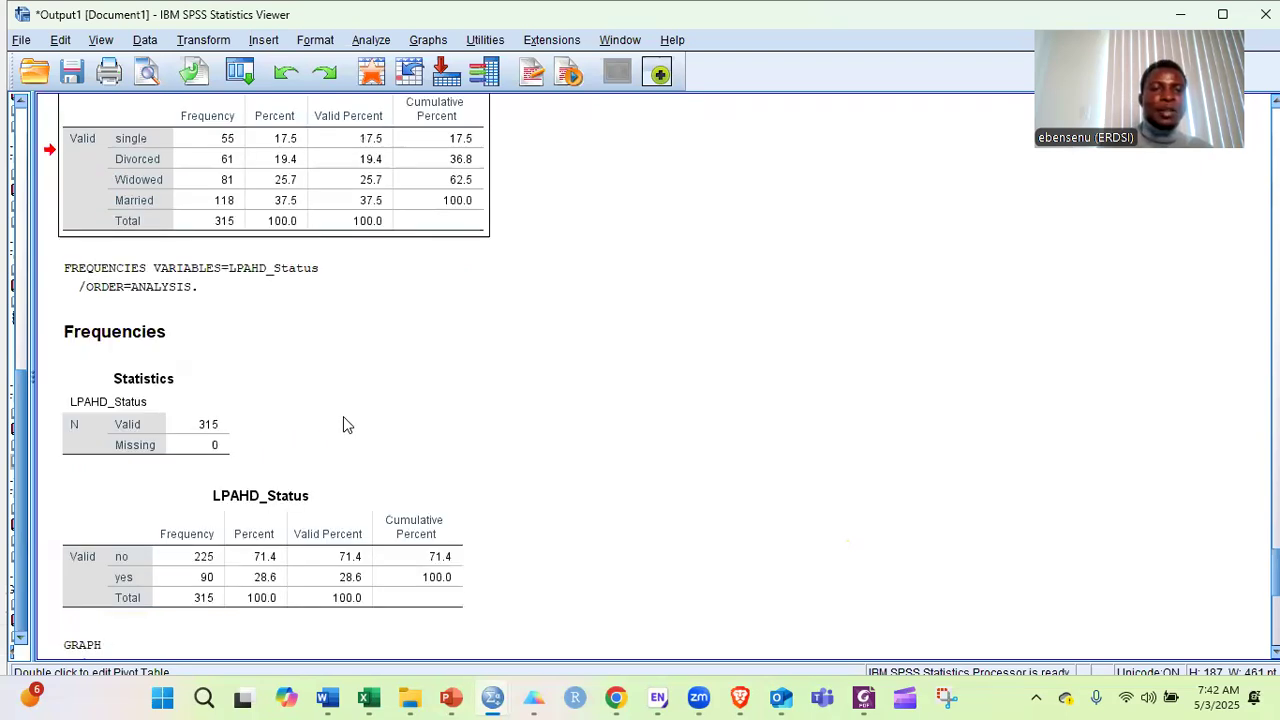
scroll(343, 416, up, 4)
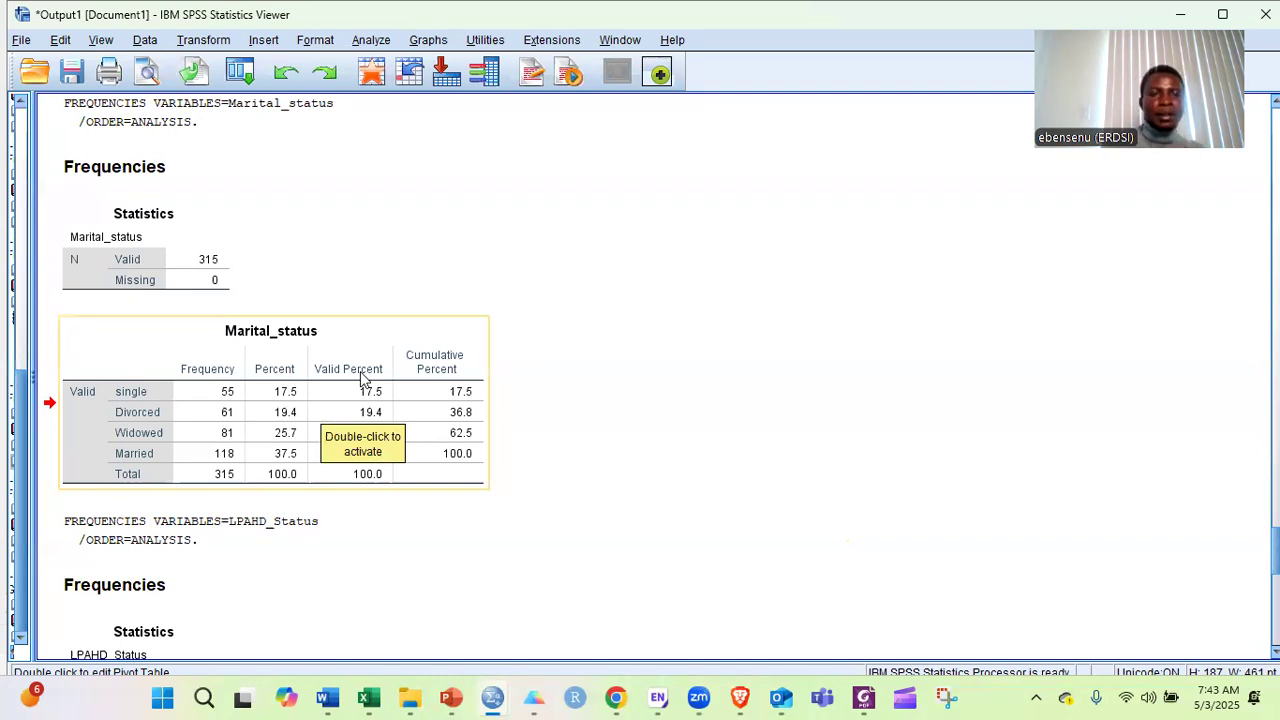
scroll(521, 408, down, 2)
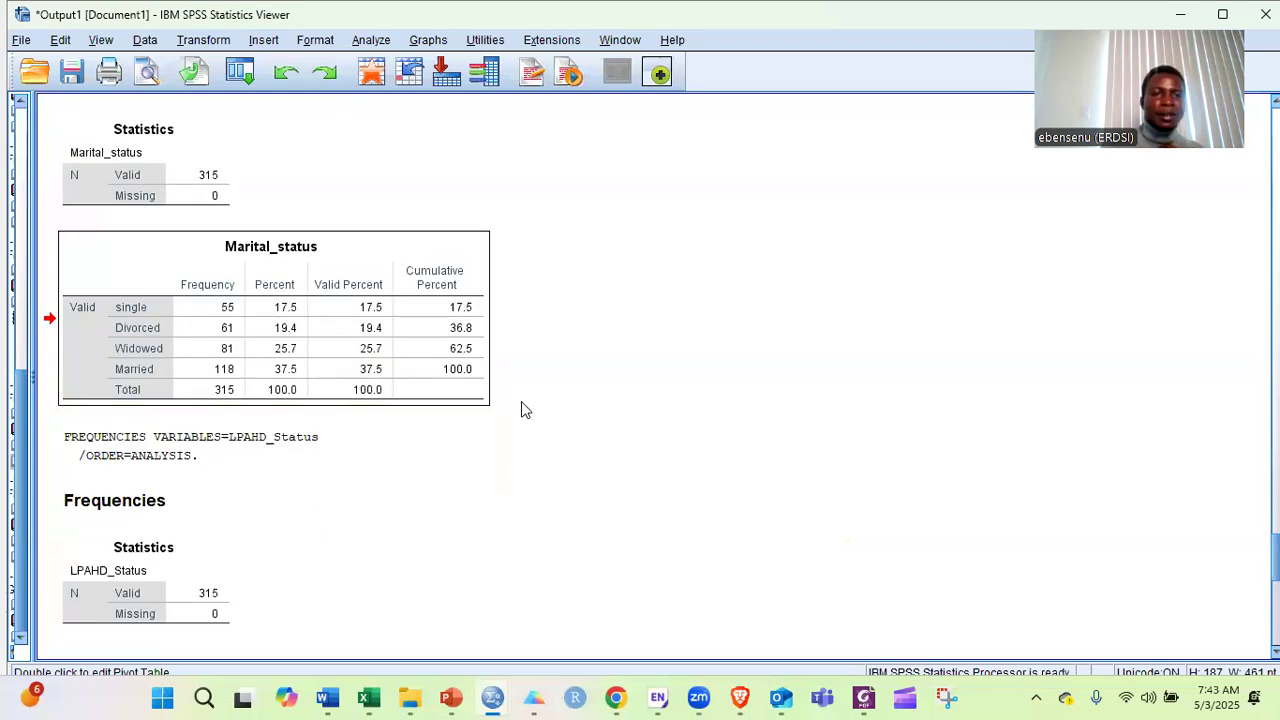
scroll(521, 409, down, 2)
scroll(521, 410, down, 12)
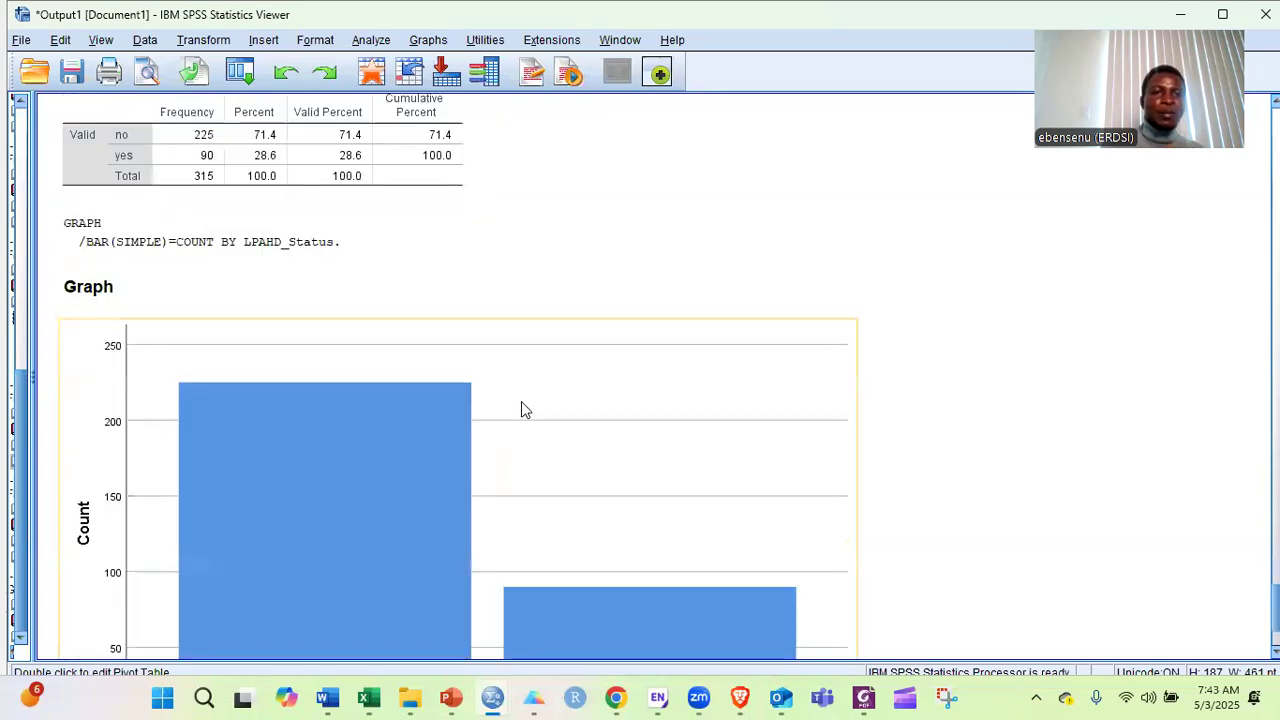
scroll(362, 270, up, 6)
scroll(538, 343, up, 6)
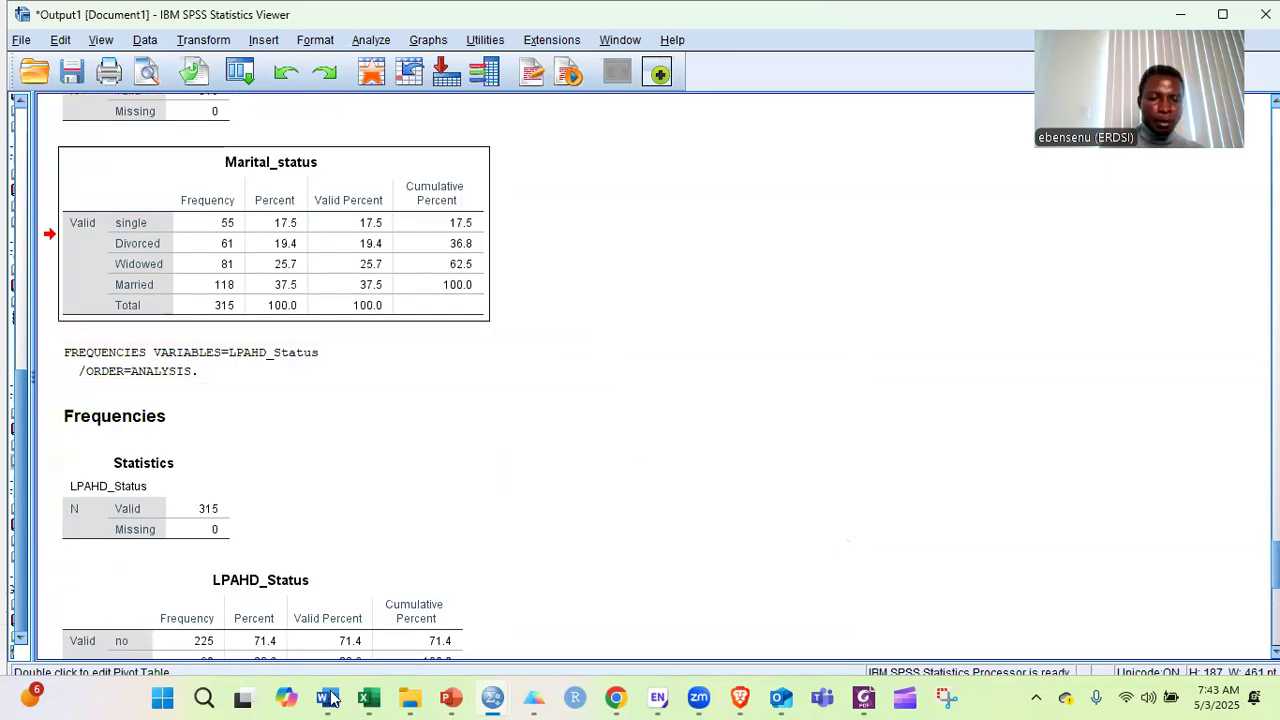
Open the Word document LP_Manuscript_Final_Rev from the Research and Data Analysis Clinic folder and go to Table 1 in its Results section.
click(408, 698)
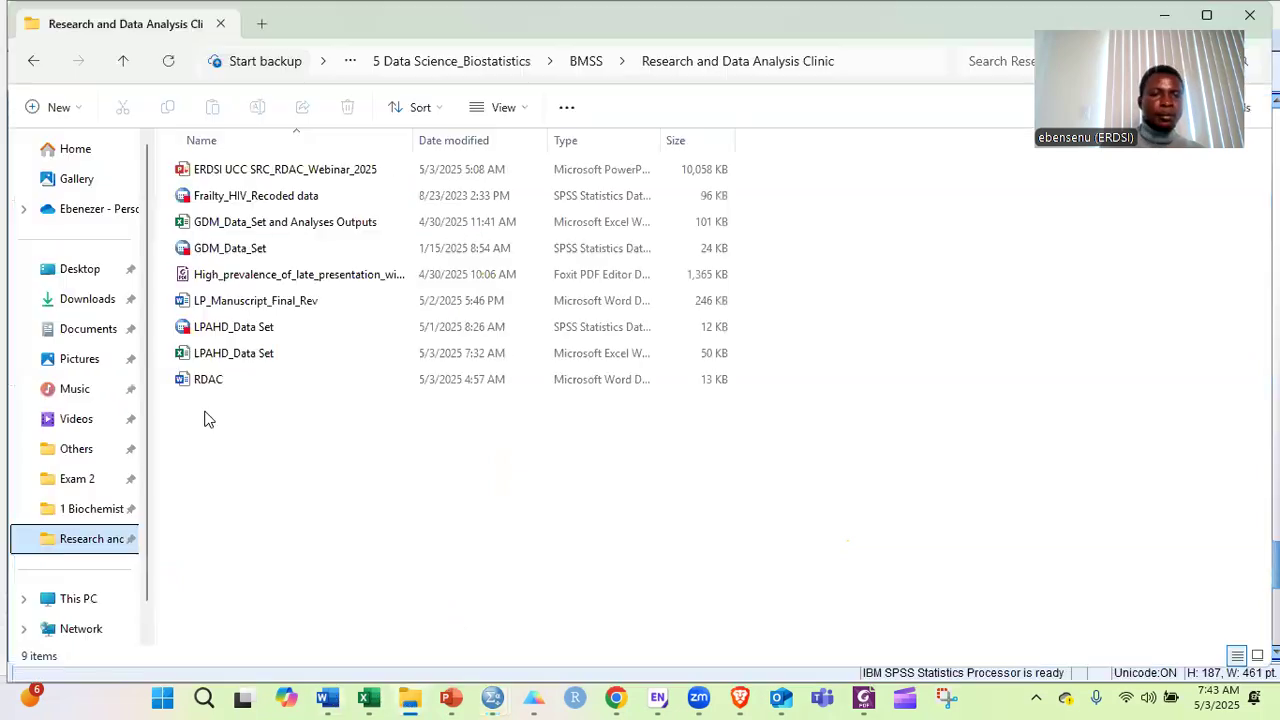
double_click(296, 301)
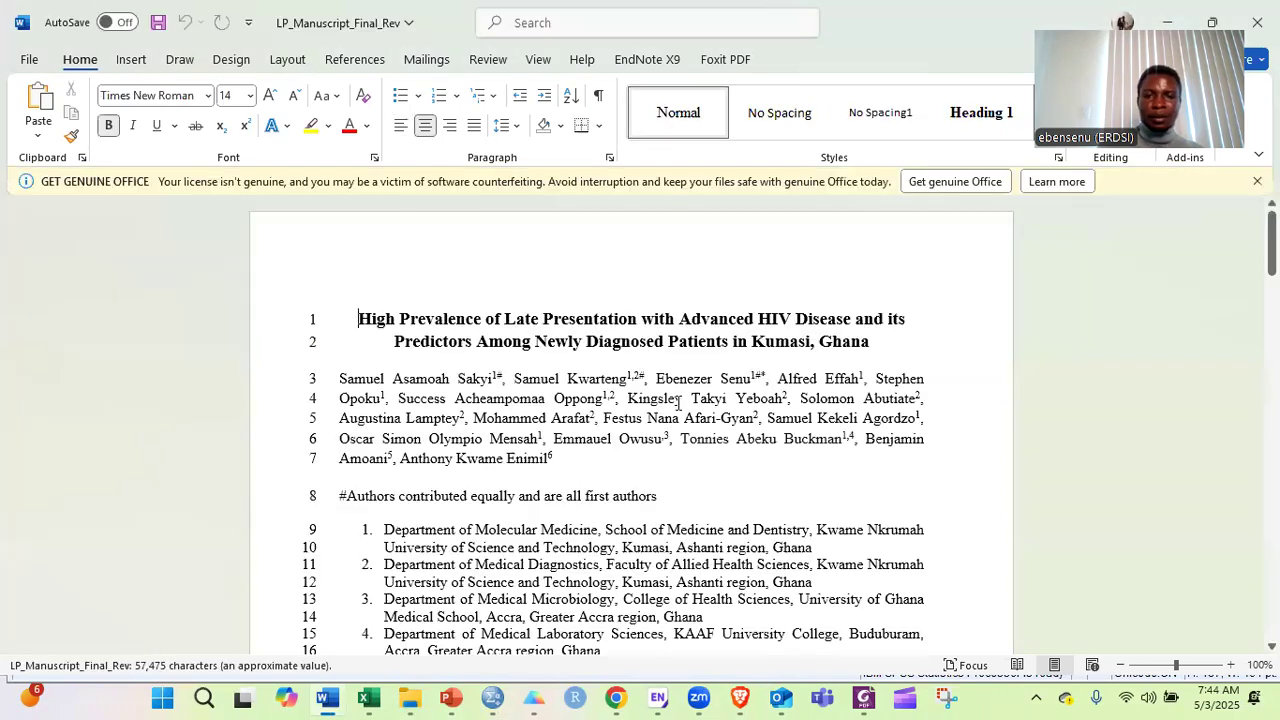
scroll(753, 456, down, 3)
click(753, 456)
scroll(753, 456, down, 5)
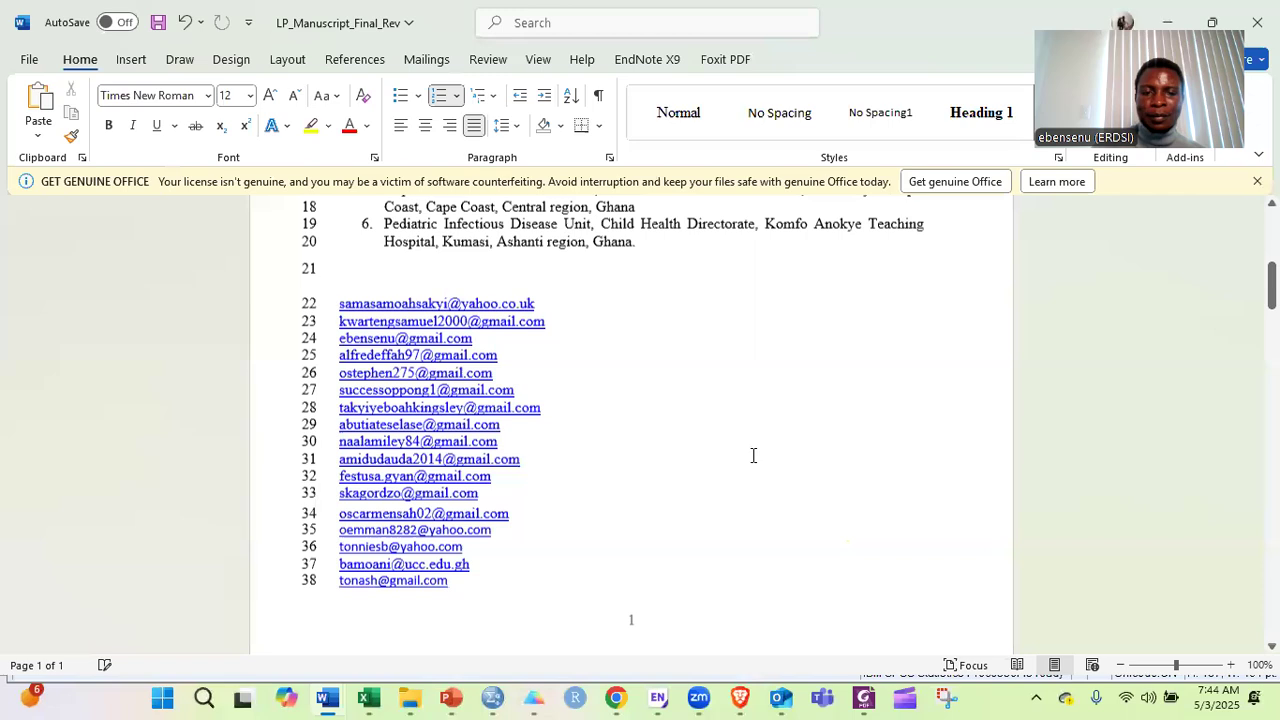
scroll(753, 456, down, 15)
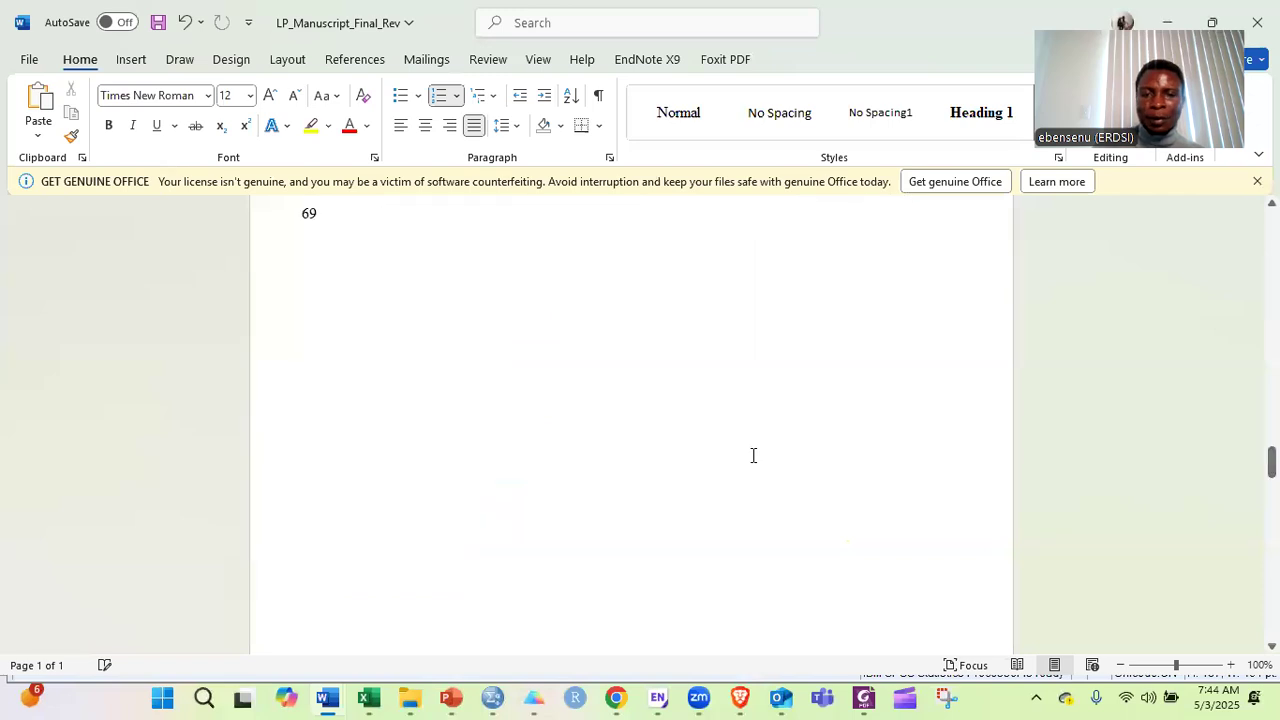
scroll(753, 456, down, 10)
scroll(752, 451, down, 20)
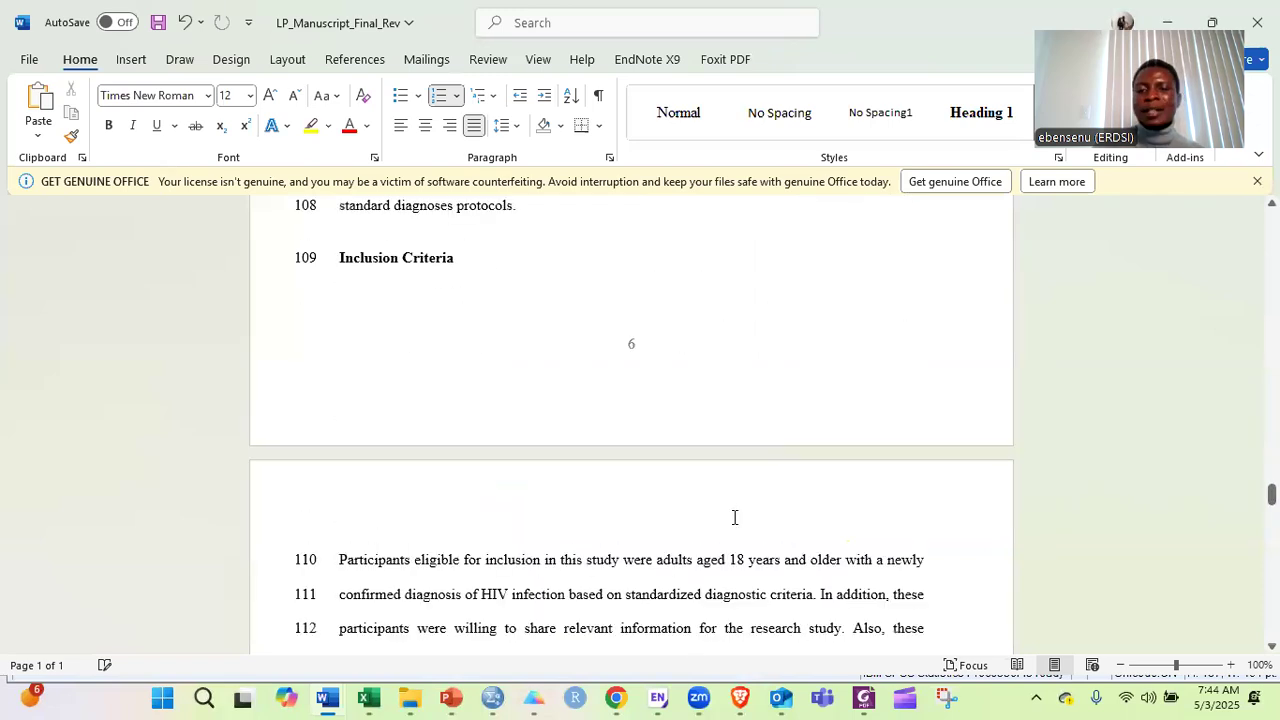
scroll(734, 517, down, 5)
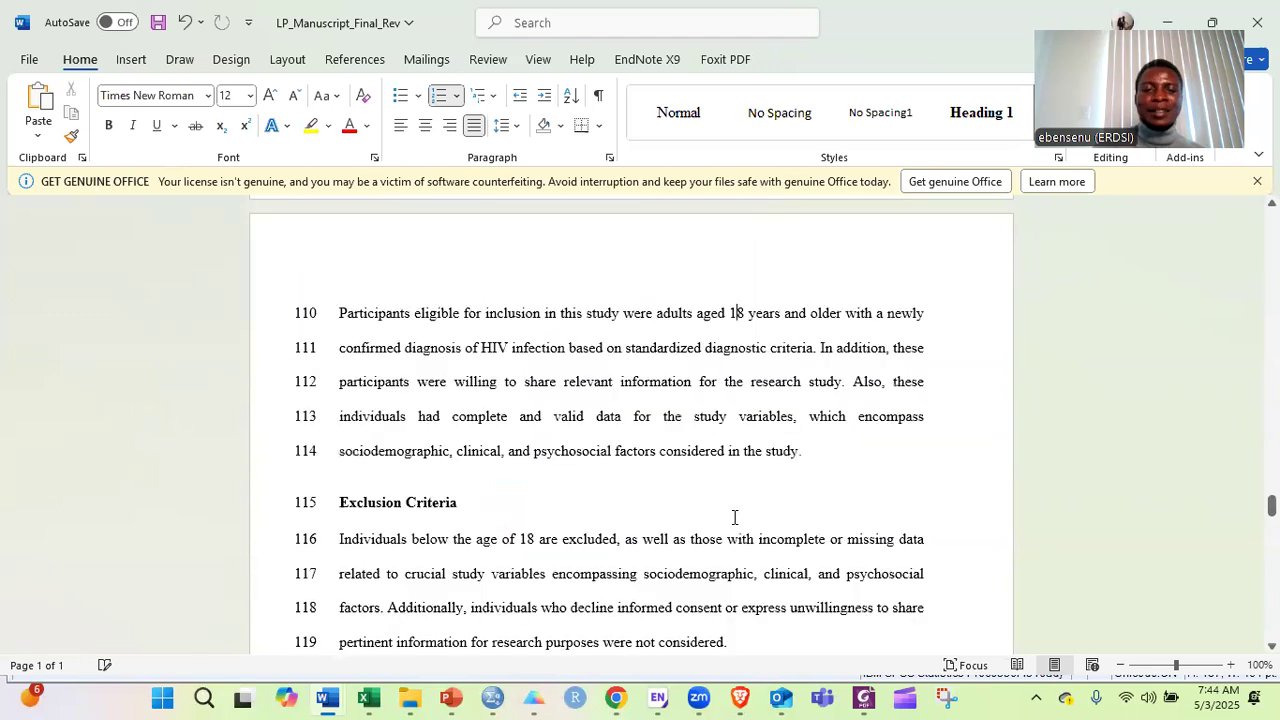
scroll(734, 517, down, 10)
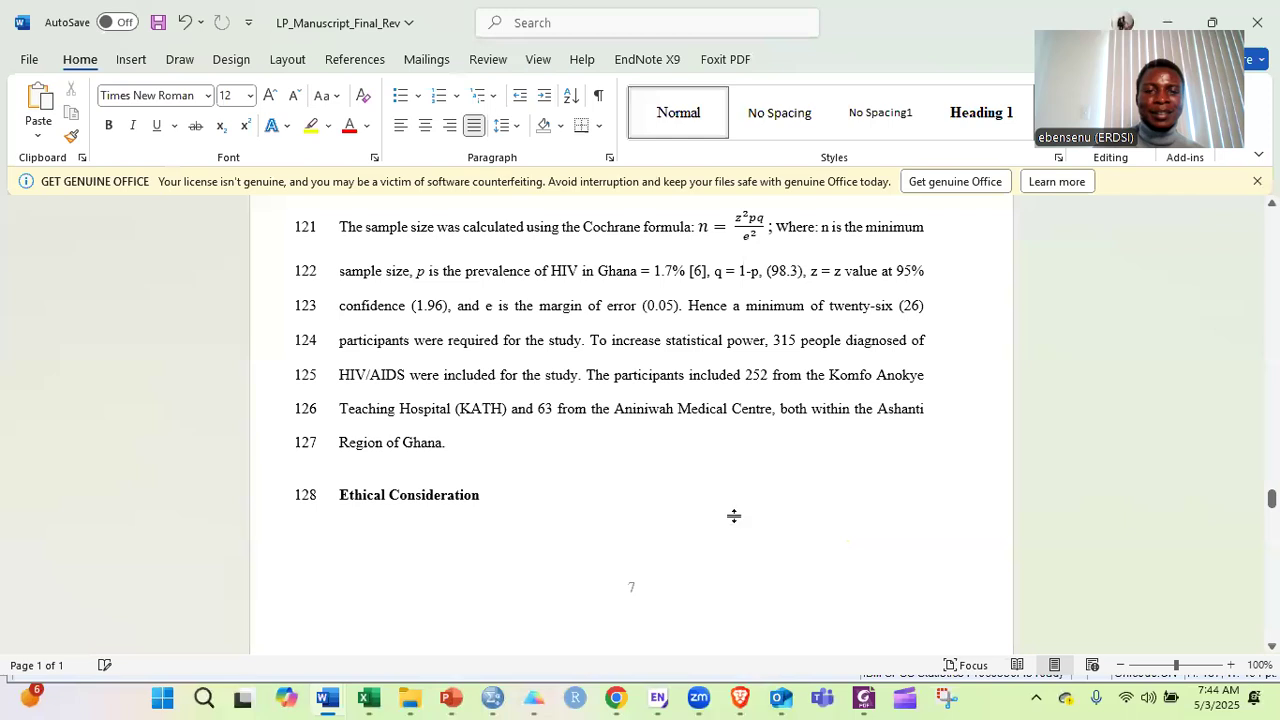
scroll(734, 516, down, 20)
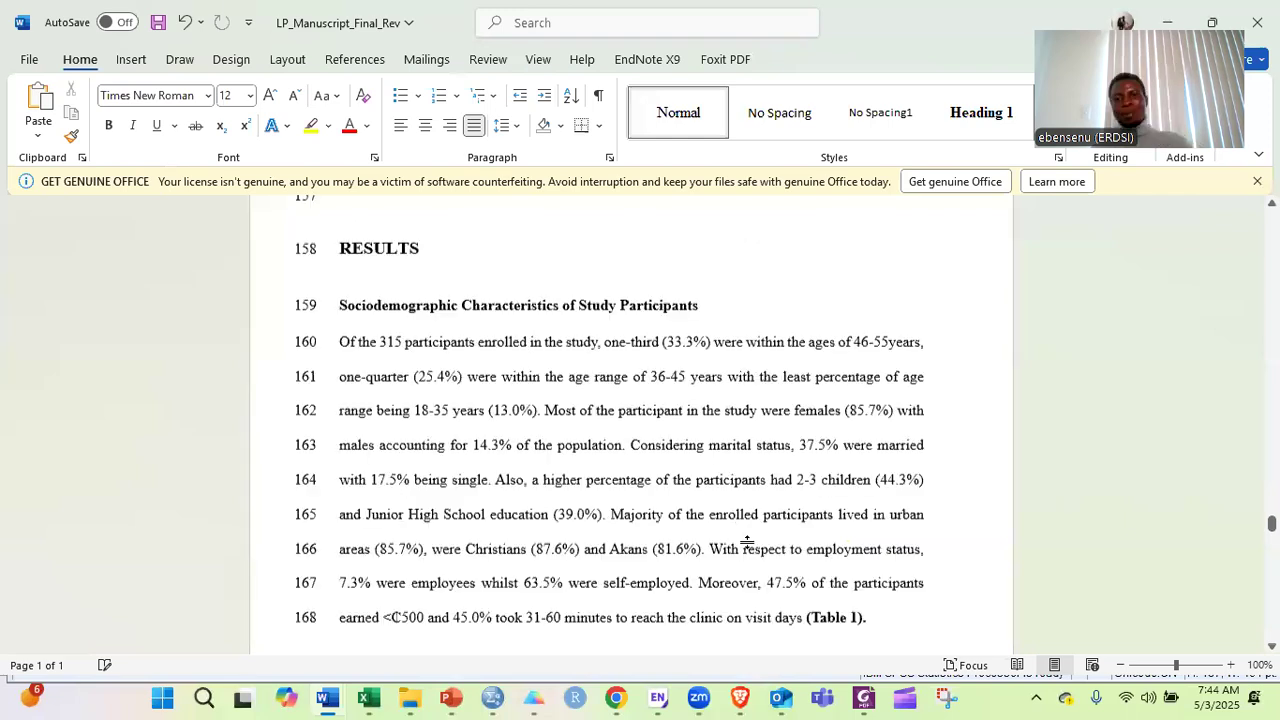
scroll(726, 298, down, 10)
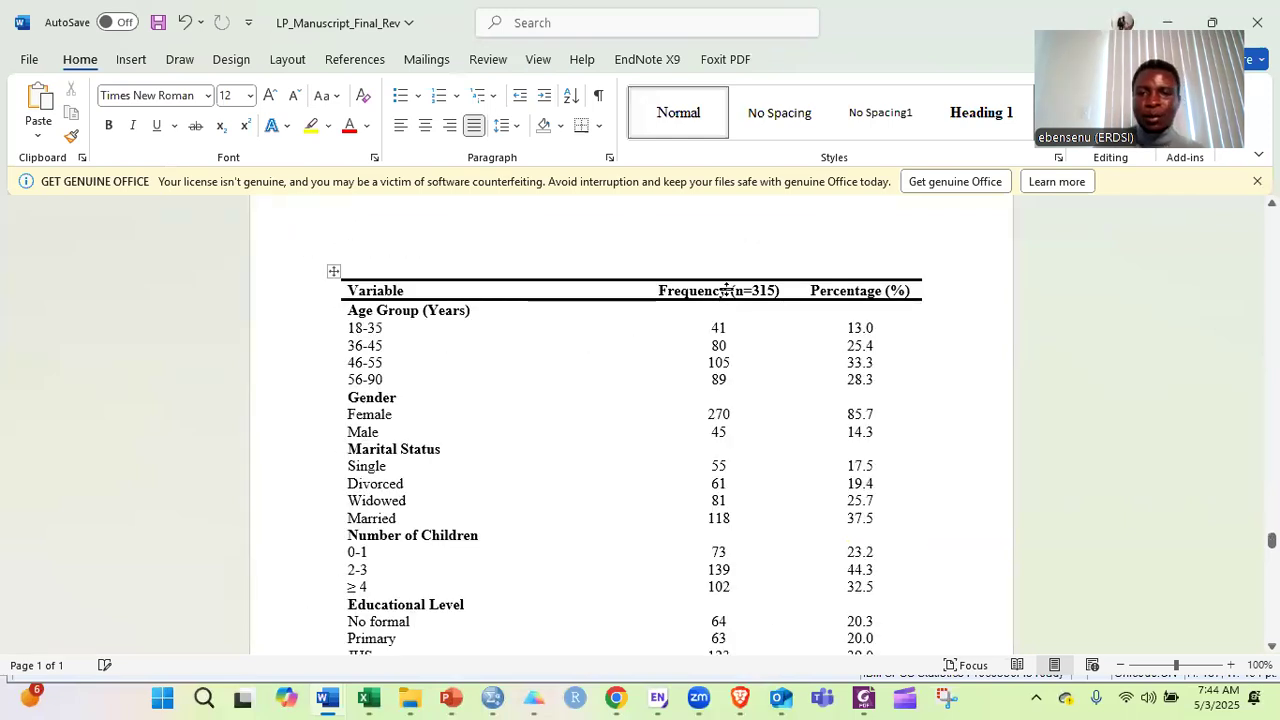
Examine how Table 1 presents the sociodemographic variables with frequency and percentage columns, from Age Group through Monthly Income.
click(730, 289)
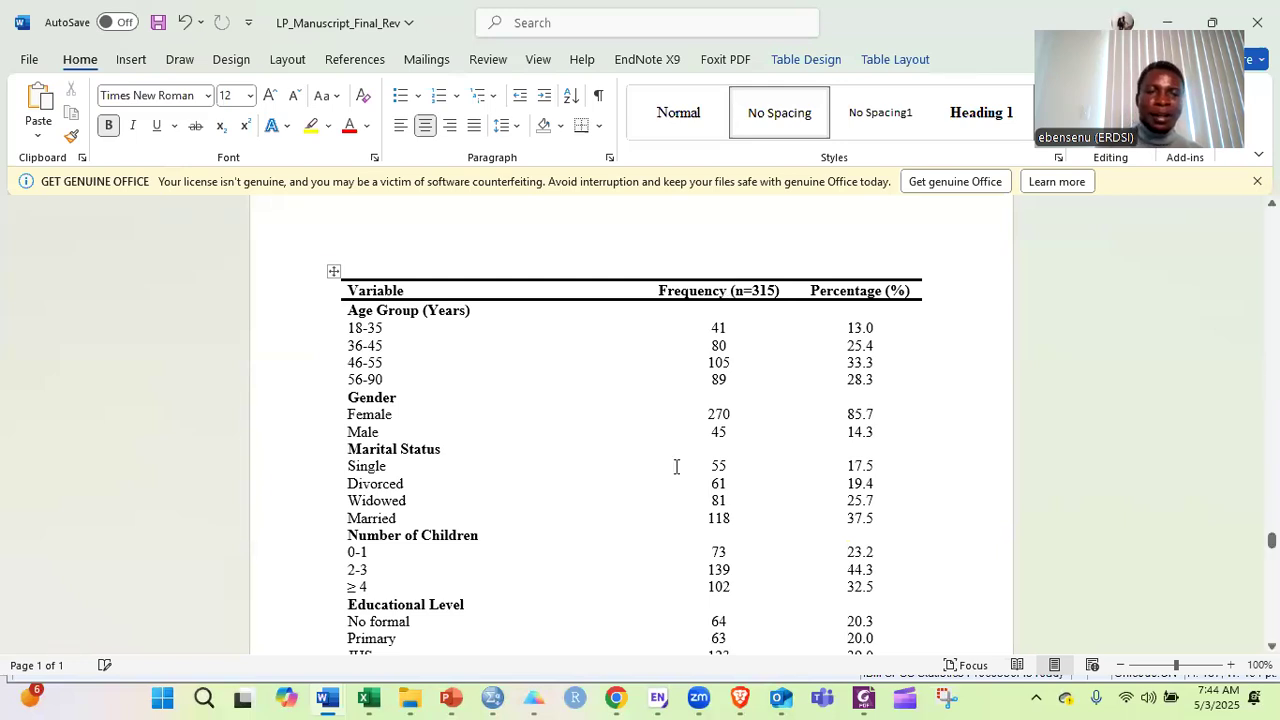
scroll(676, 466, down, 2)
scroll(540, 463, up, 2)
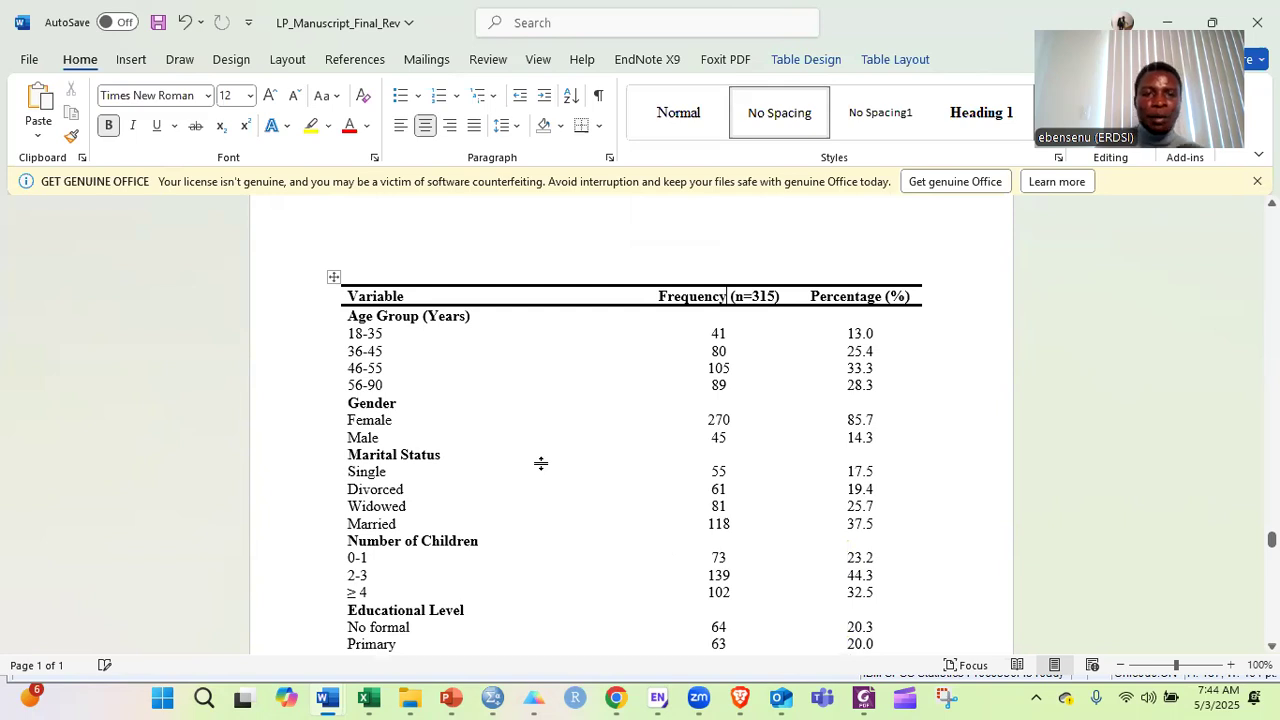
scroll(540, 463, down, 1)
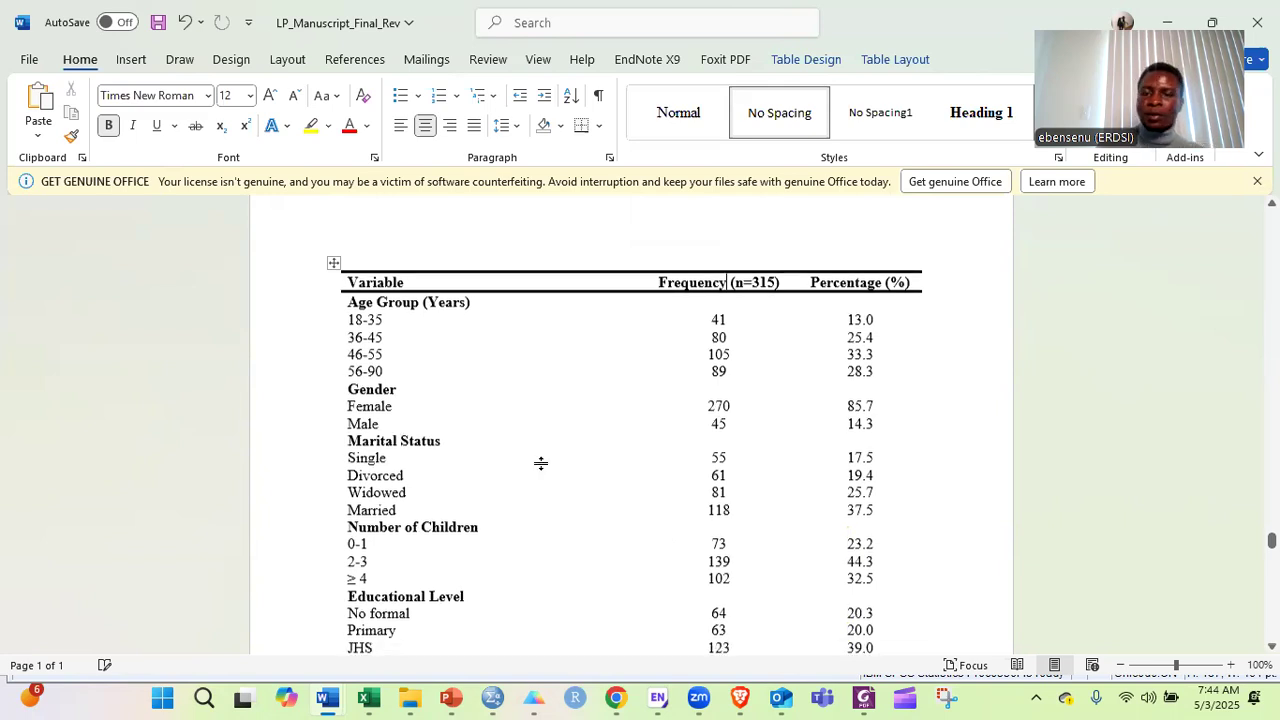
scroll(540, 463, up, 3)
scroll(540, 463, up, 3)
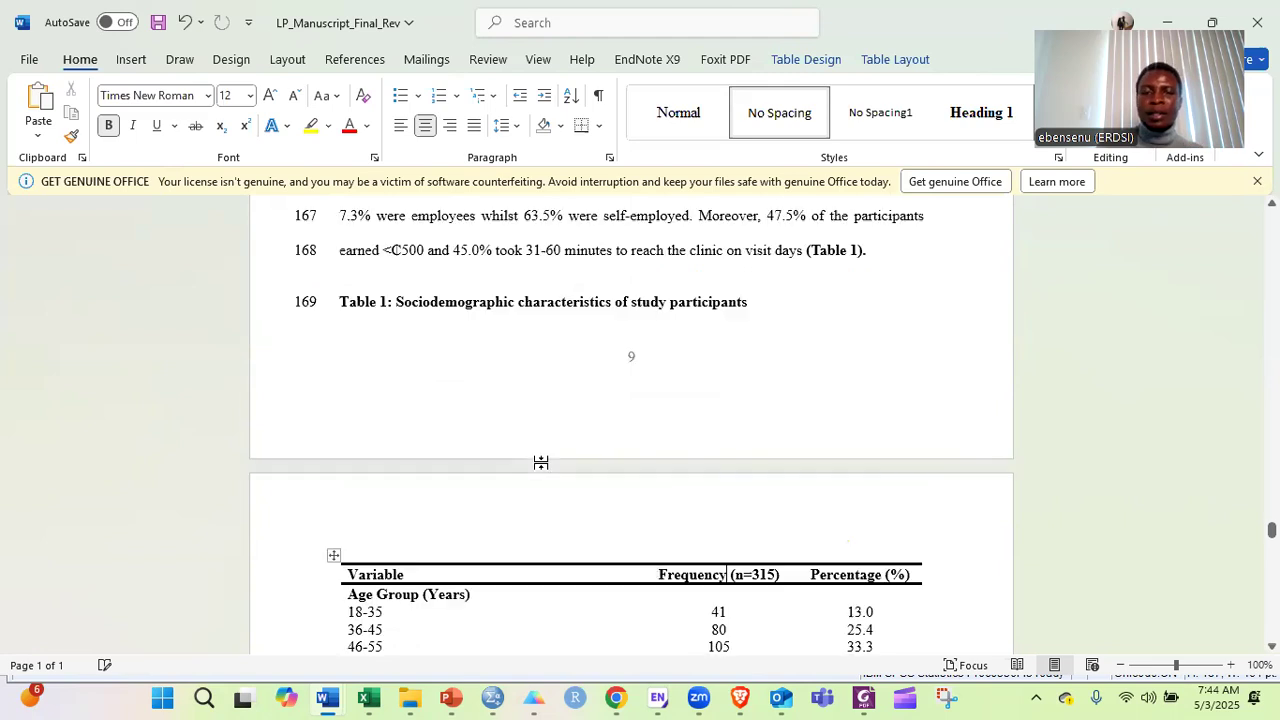
scroll(476, 560, down, 2)
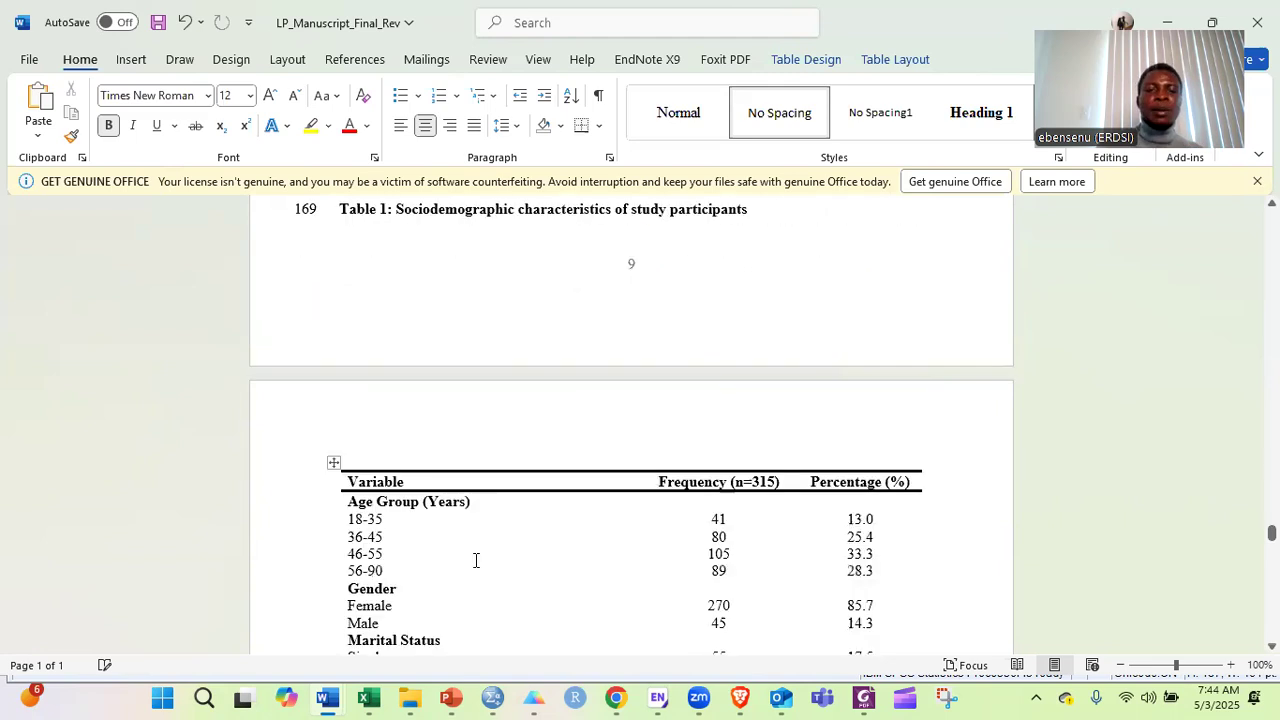
scroll(380, 385, down, 3)
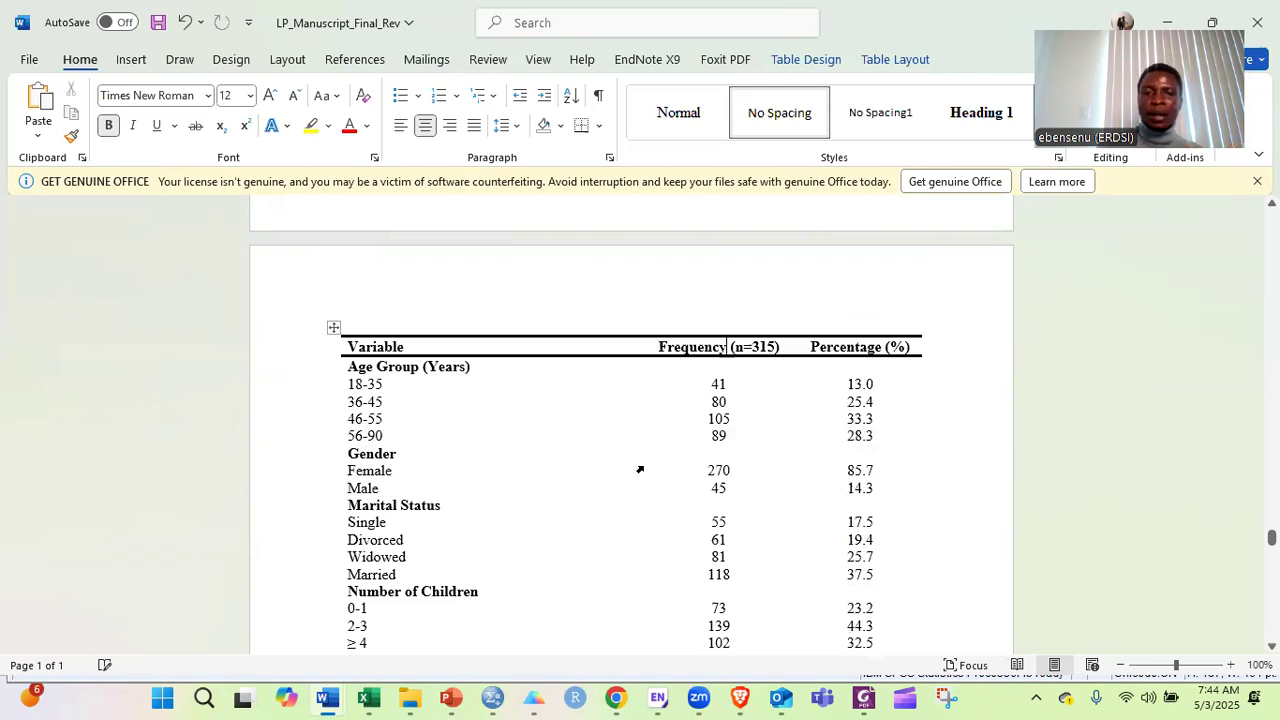
scroll(640, 470, down, 1)
scroll(642, 465, up, 2)
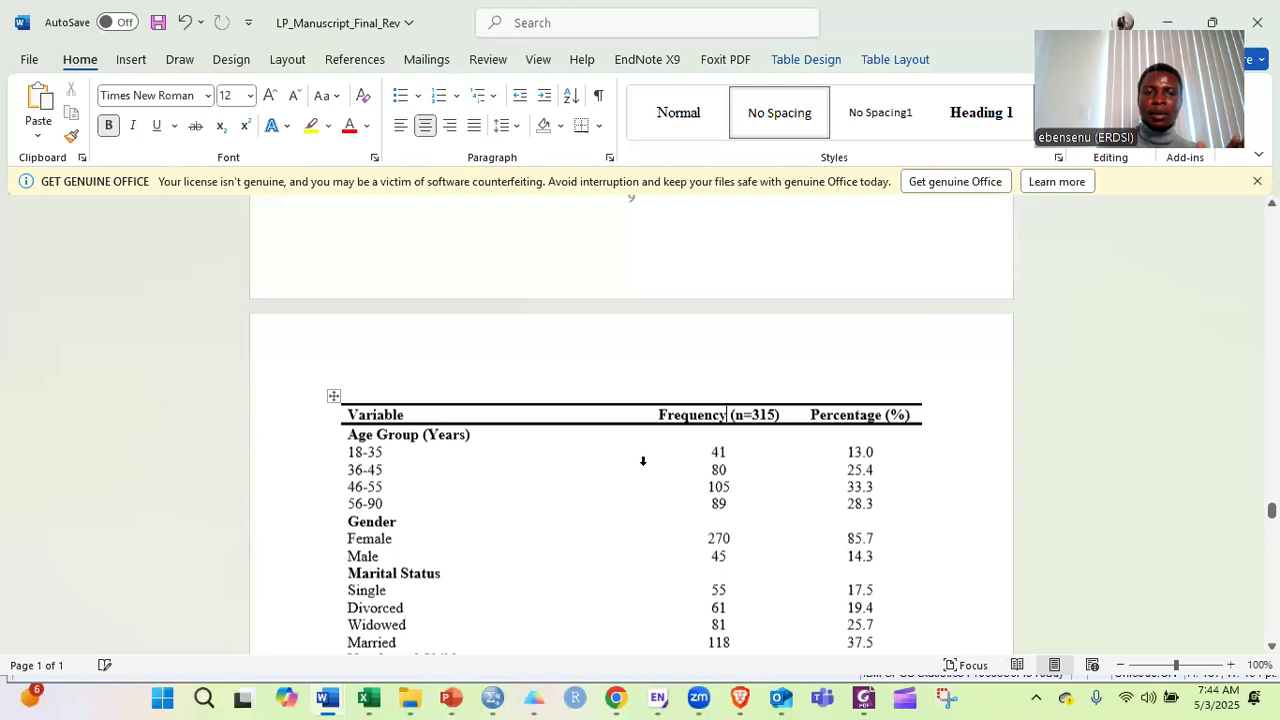
scroll(643, 461, up, 2)
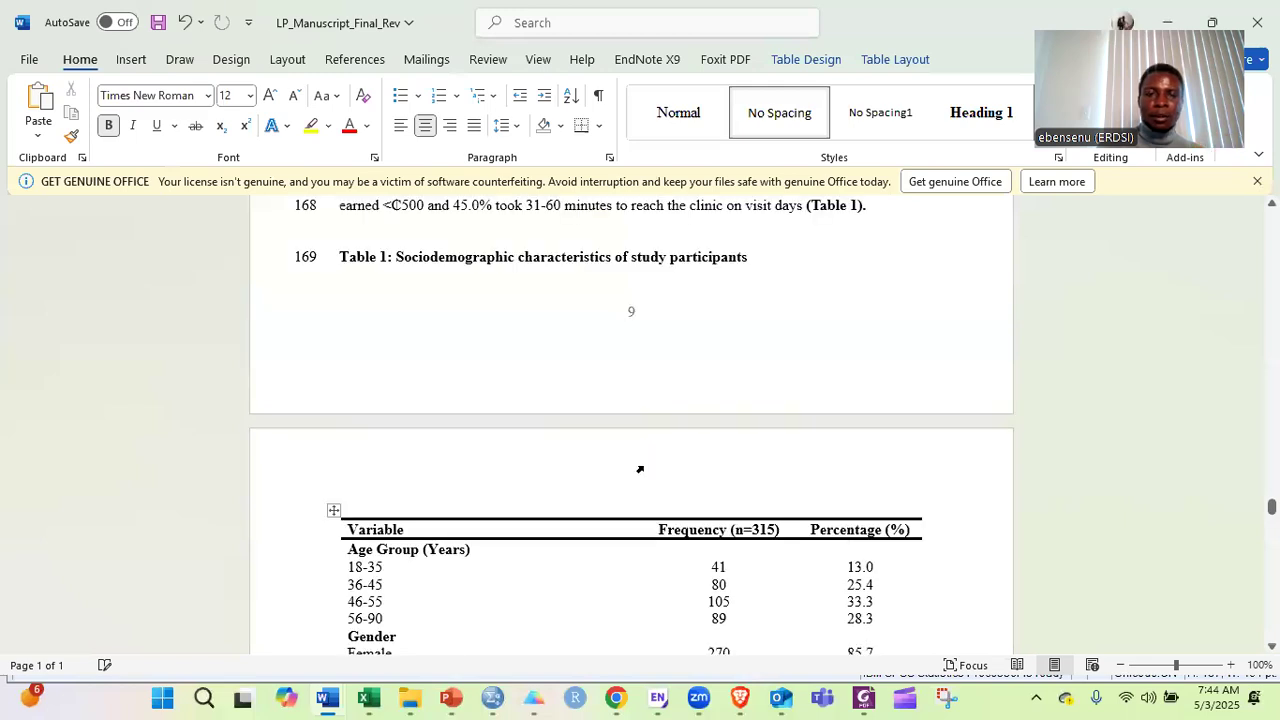
scroll(642, 465, down, 5)
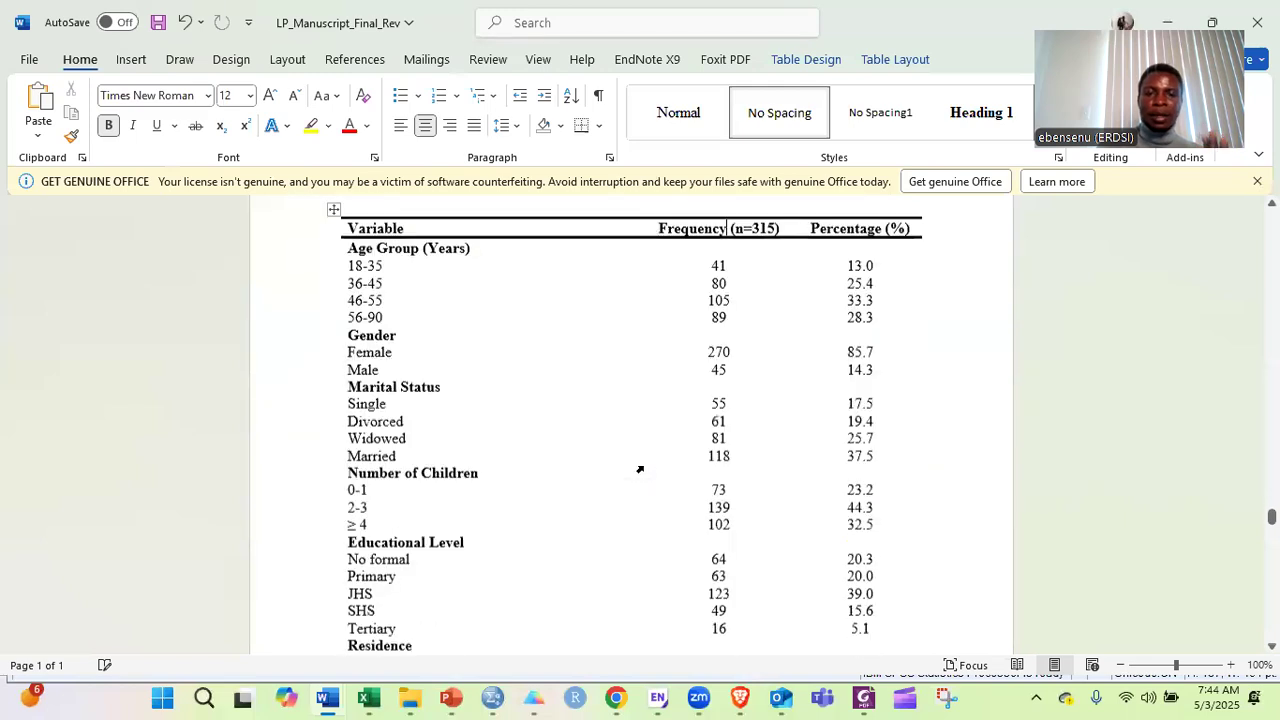
scroll(692, 451, down, 8)
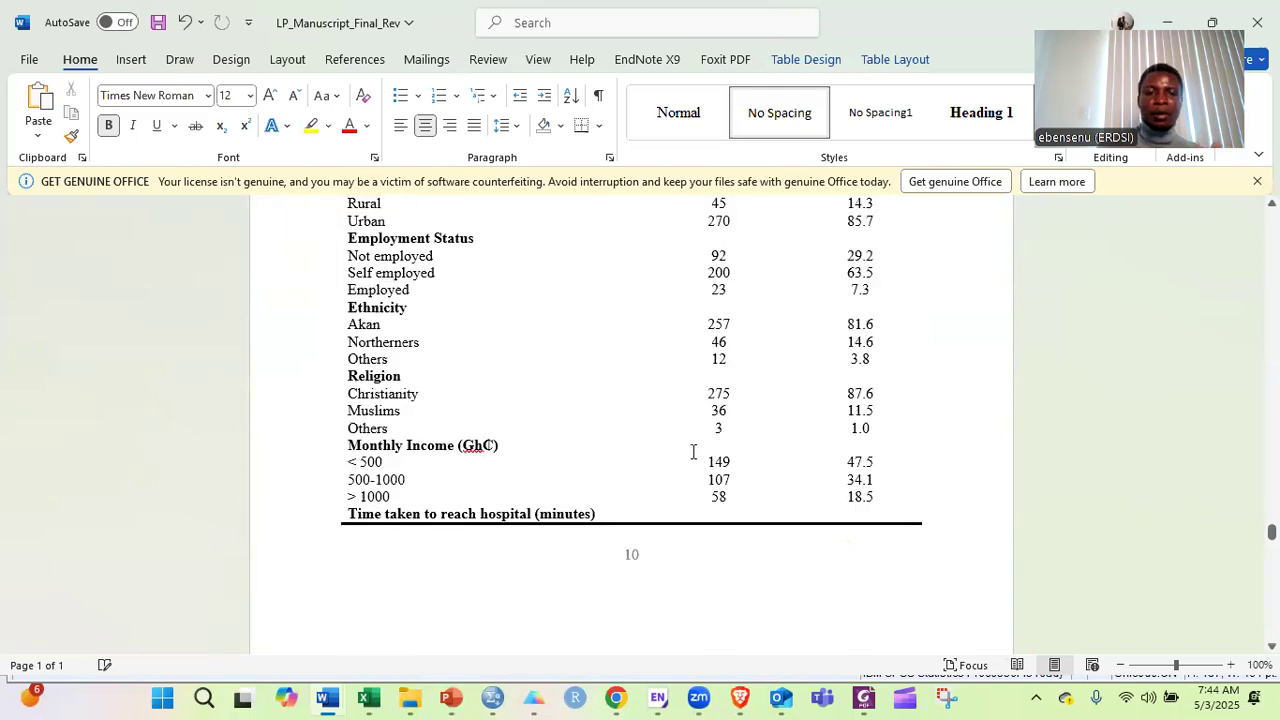
scroll(692, 451, down, 1)
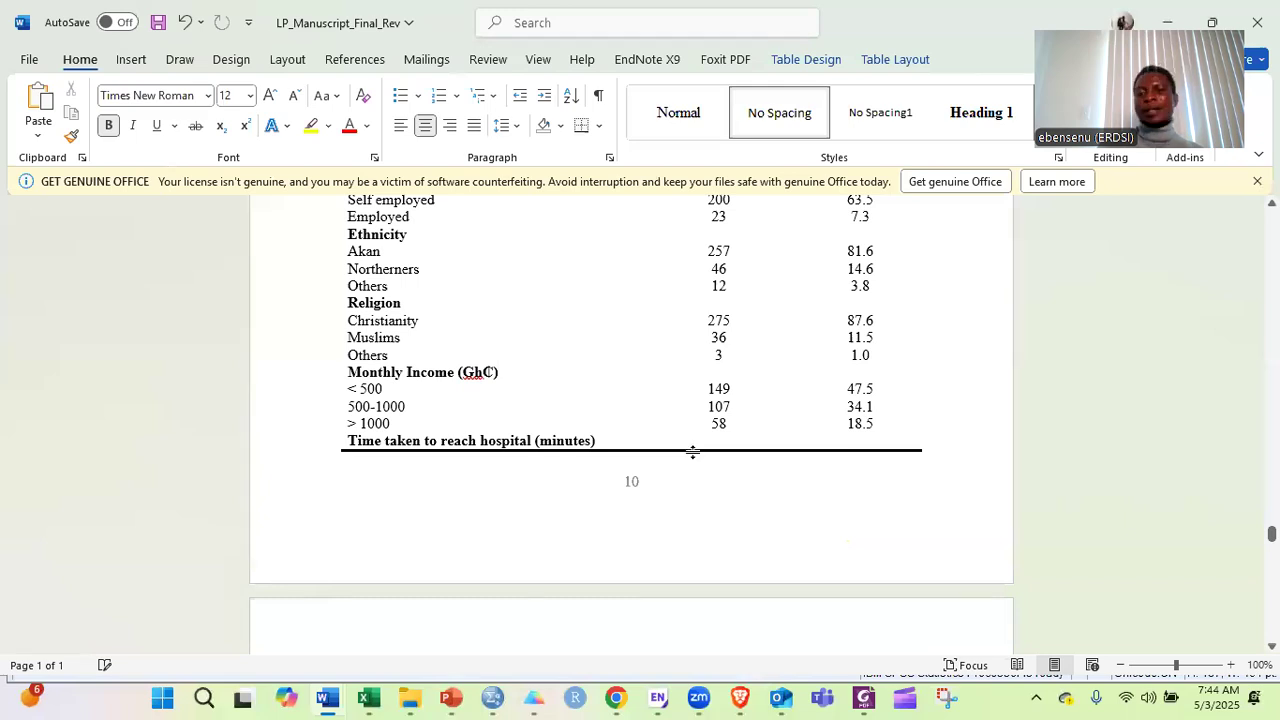
View the end of Table 1 and the Prevalence of LP-AHD section with its Figure 1 bar chart.
scroll(691, 458, up, 2)
scroll(692, 458, down, 5)
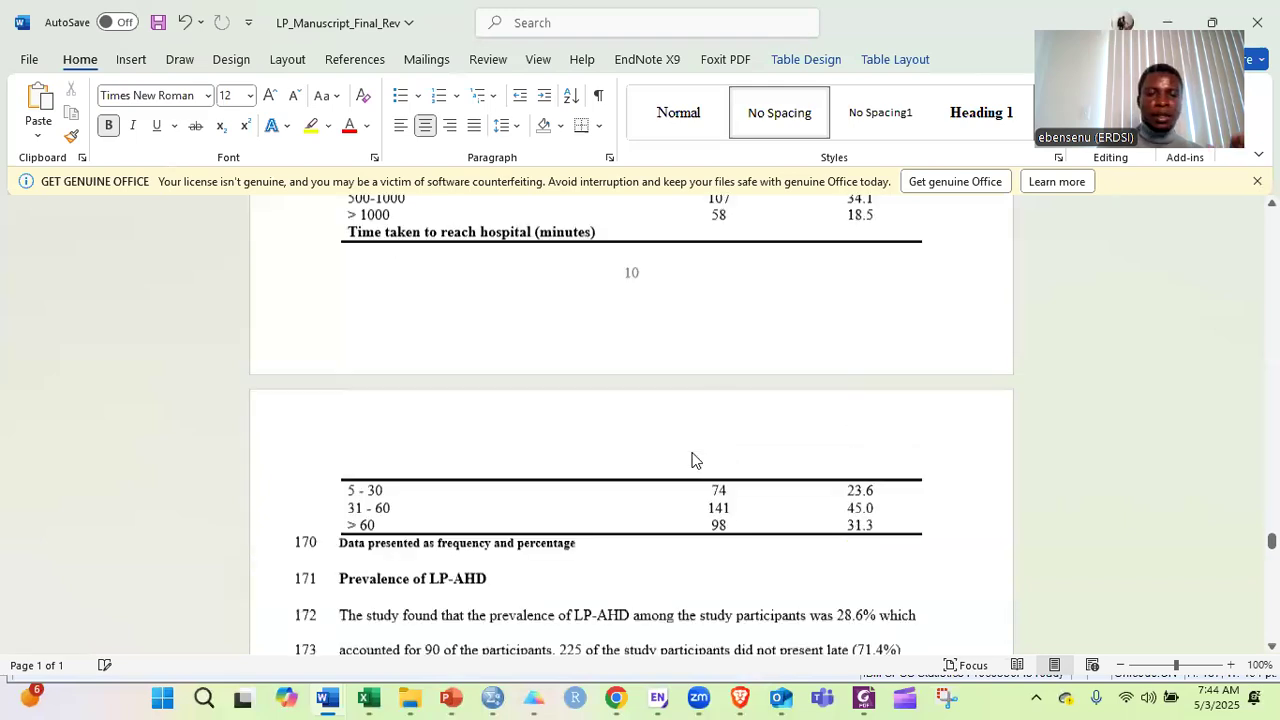
scroll(692, 455, down, 6)
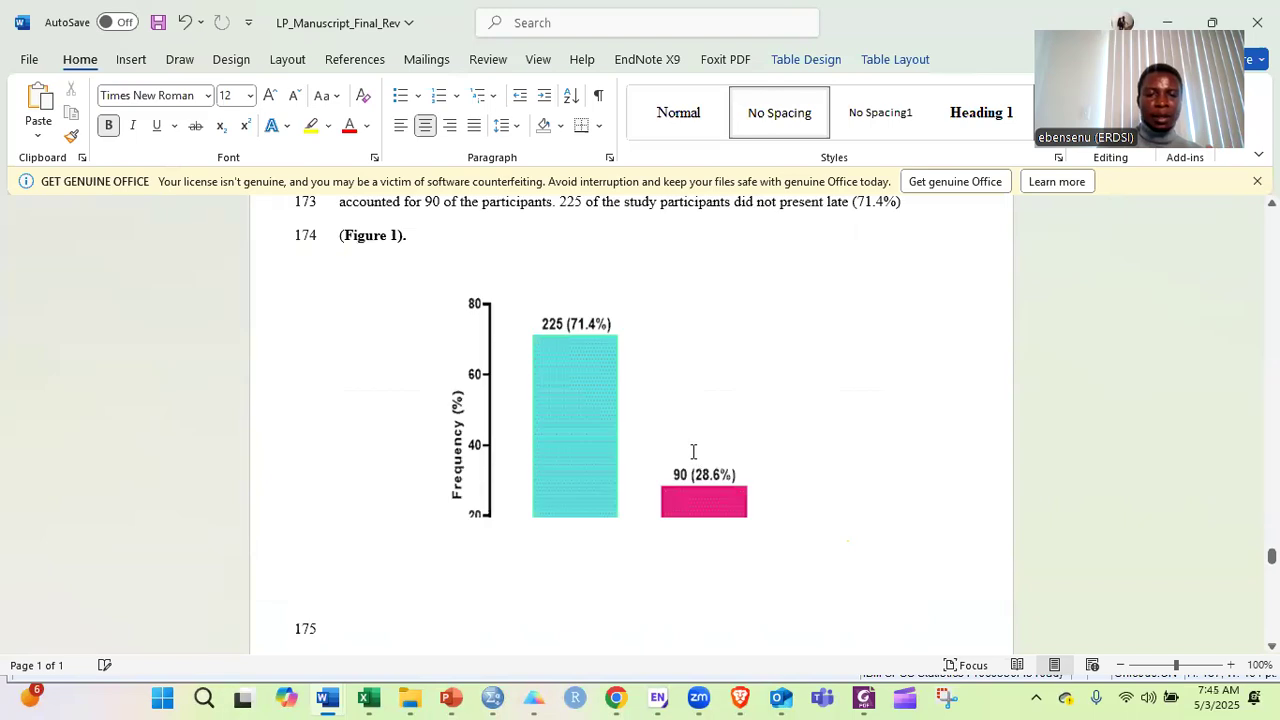
Examine how Table 2 reports the sociodemographic factors by LP-AHD group with p values, and return to the Prevalence of LP-AHD section.
scroll(673, 420, down, 10)
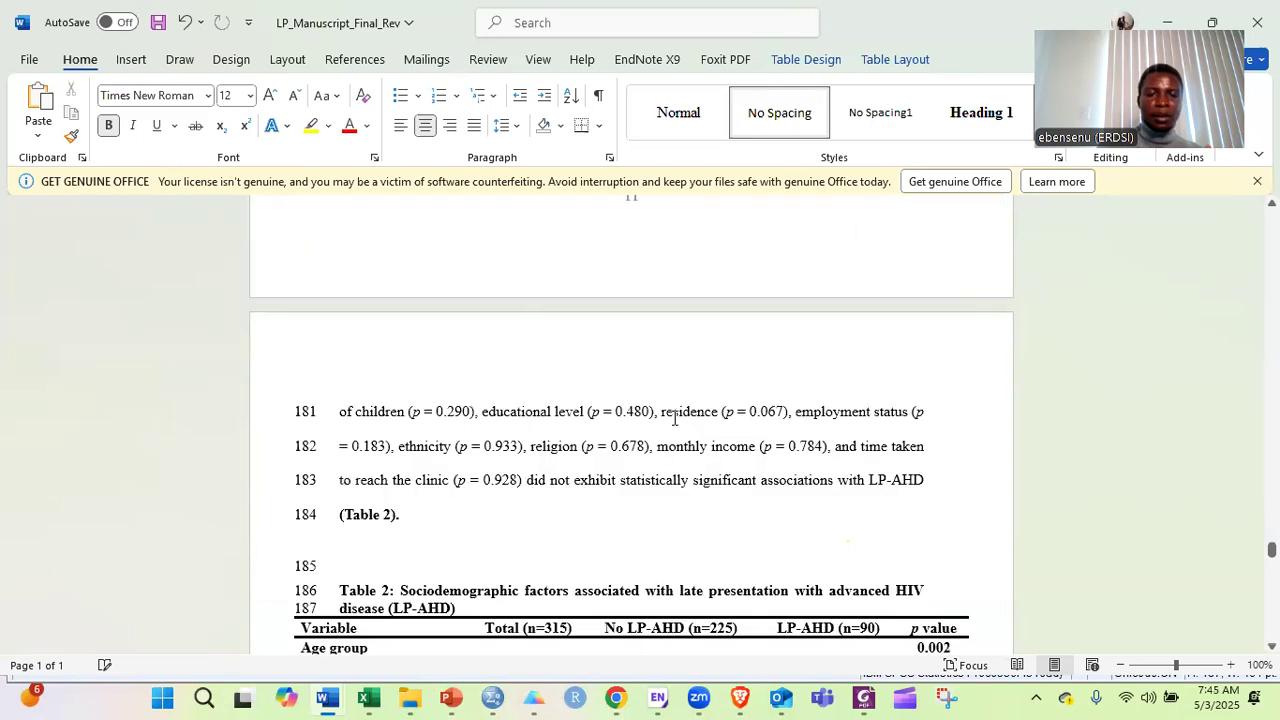
scroll(641, 429, up, 4)
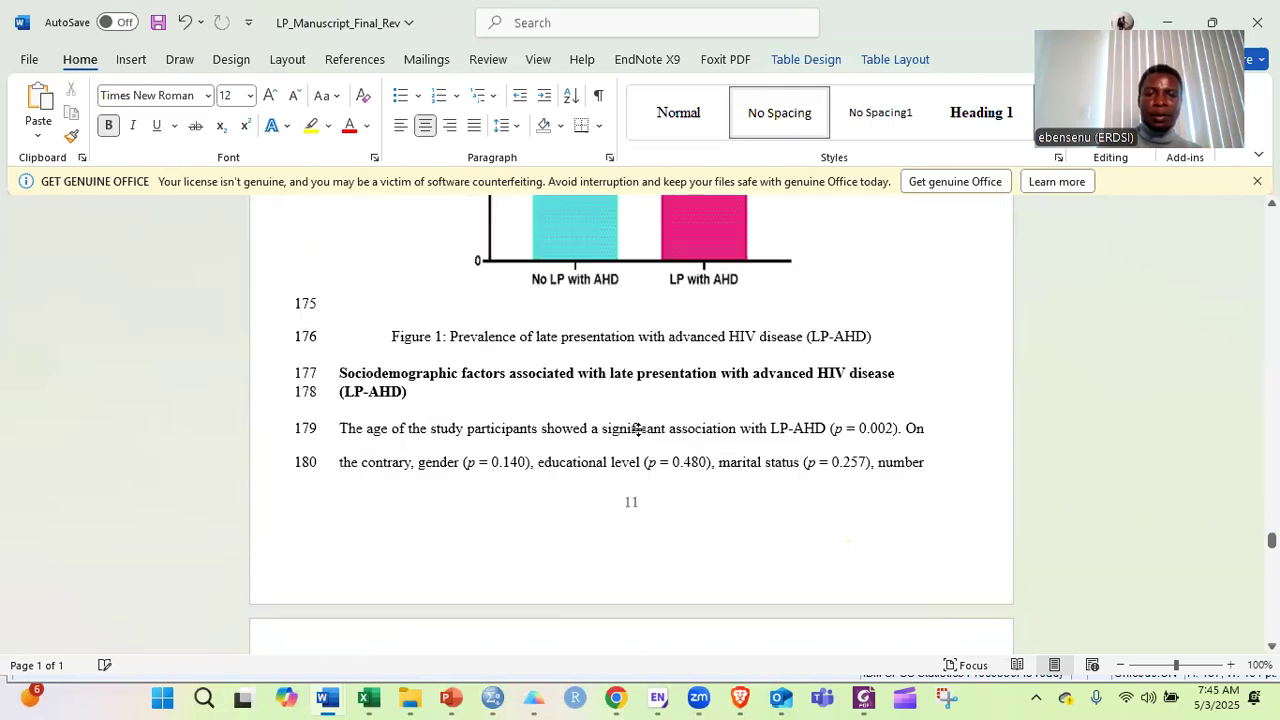
scroll(690, 432, down, 6)
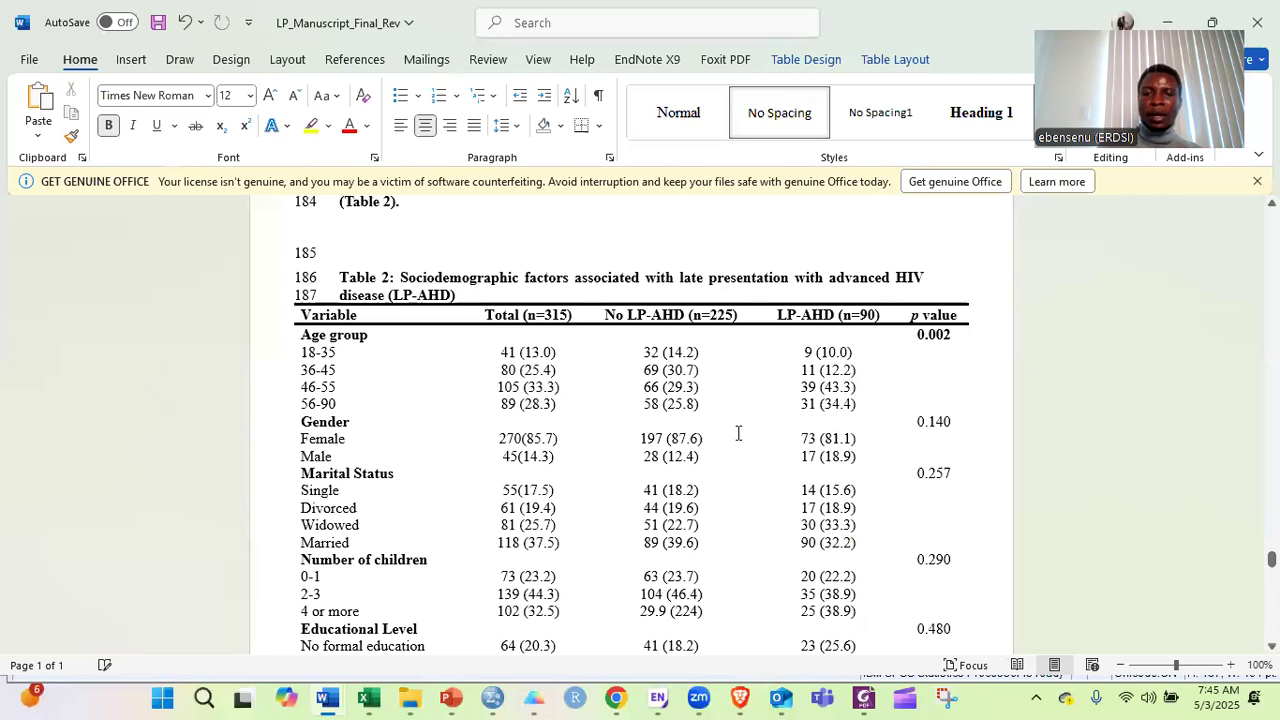
scroll(738, 432, down, 7)
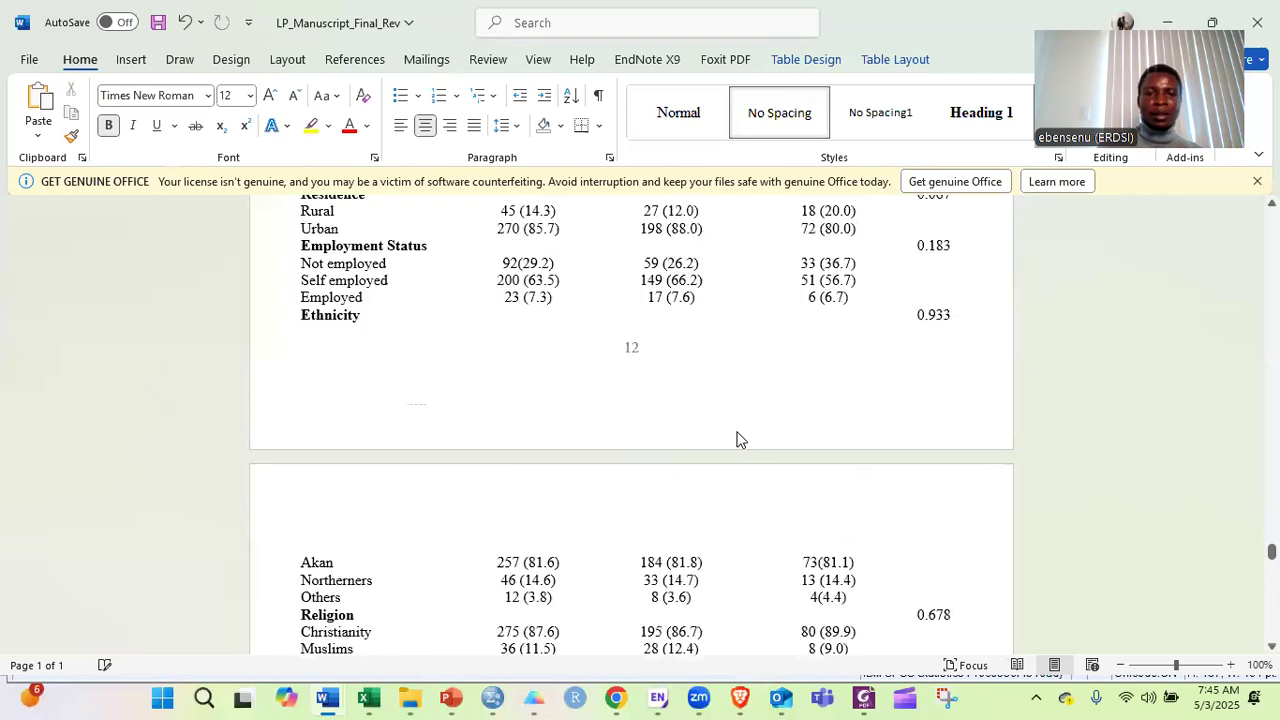
scroll(738, 440, down, 6)
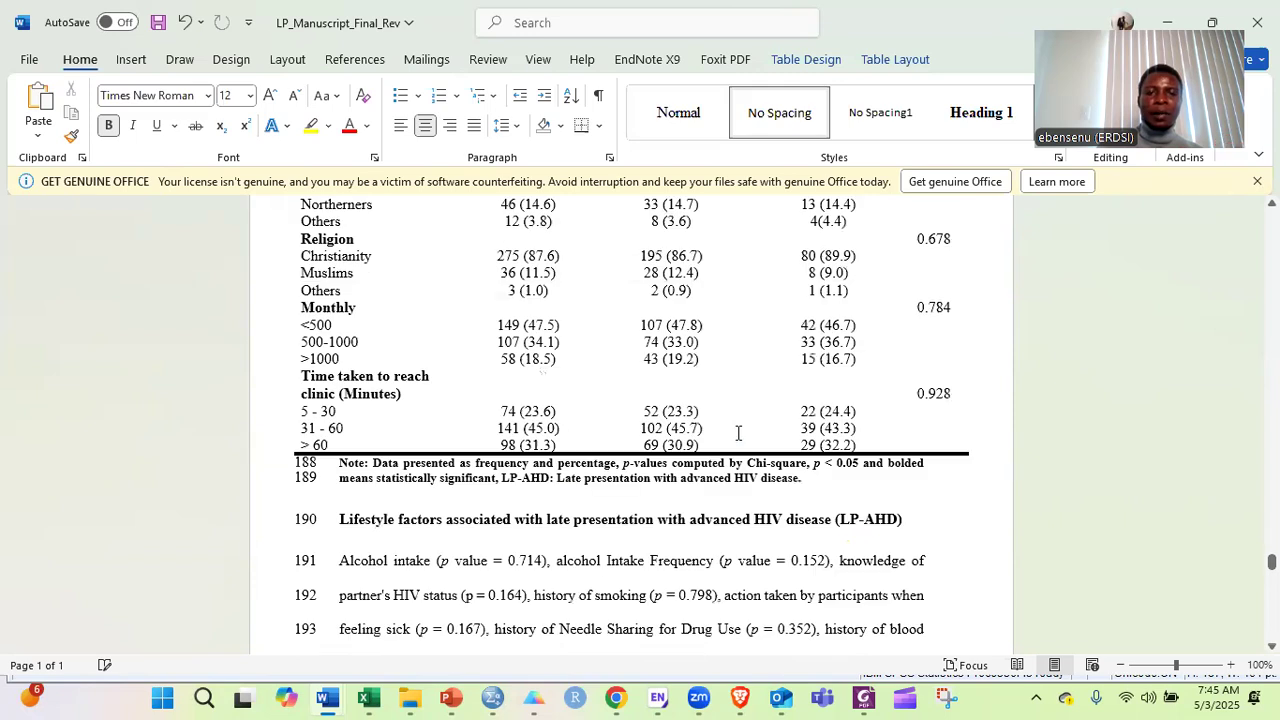
scroll(738, 432, down, 1)
scroll(738, 432, up, 2)
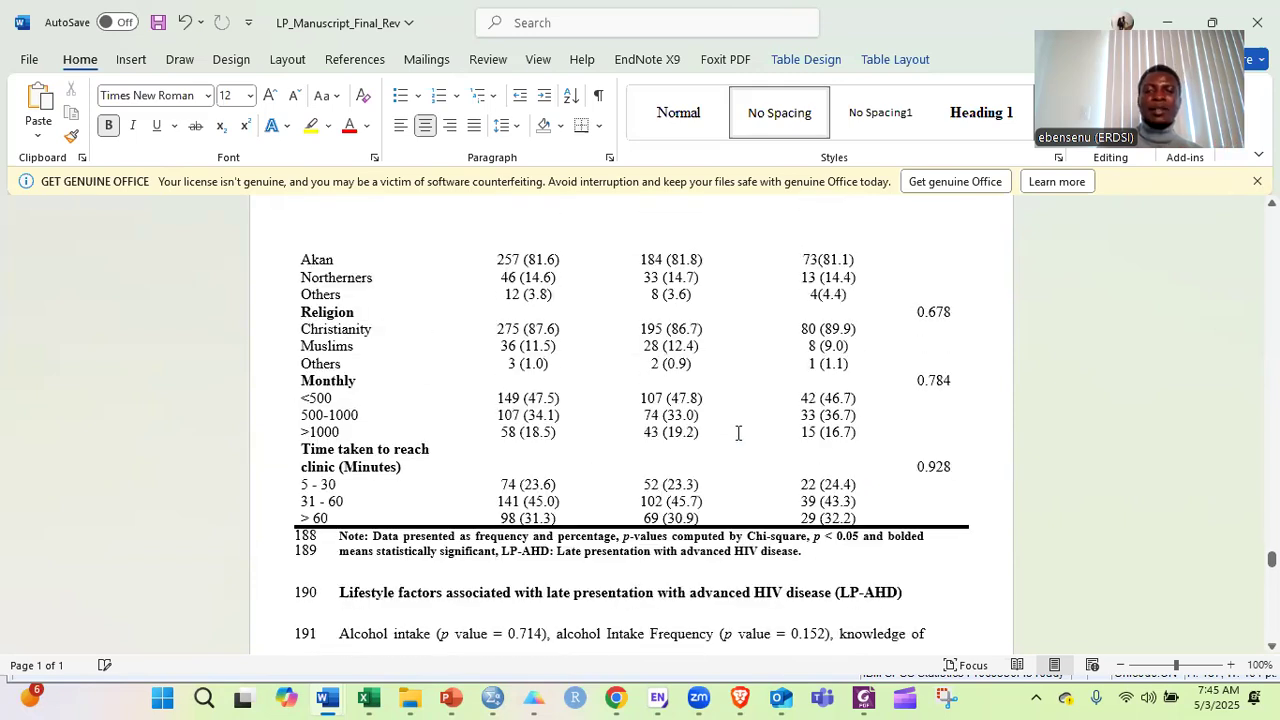
scroll(738, 432, up, 4)
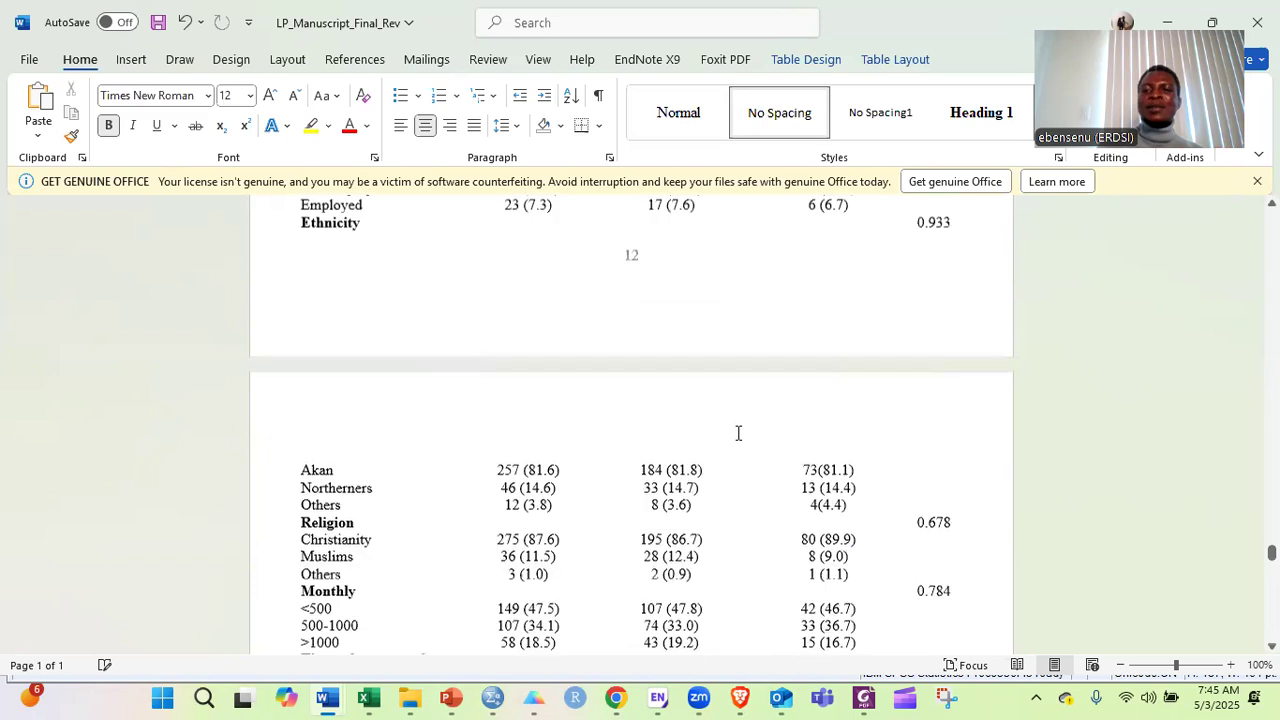
scroll(738, 432, up, 8)
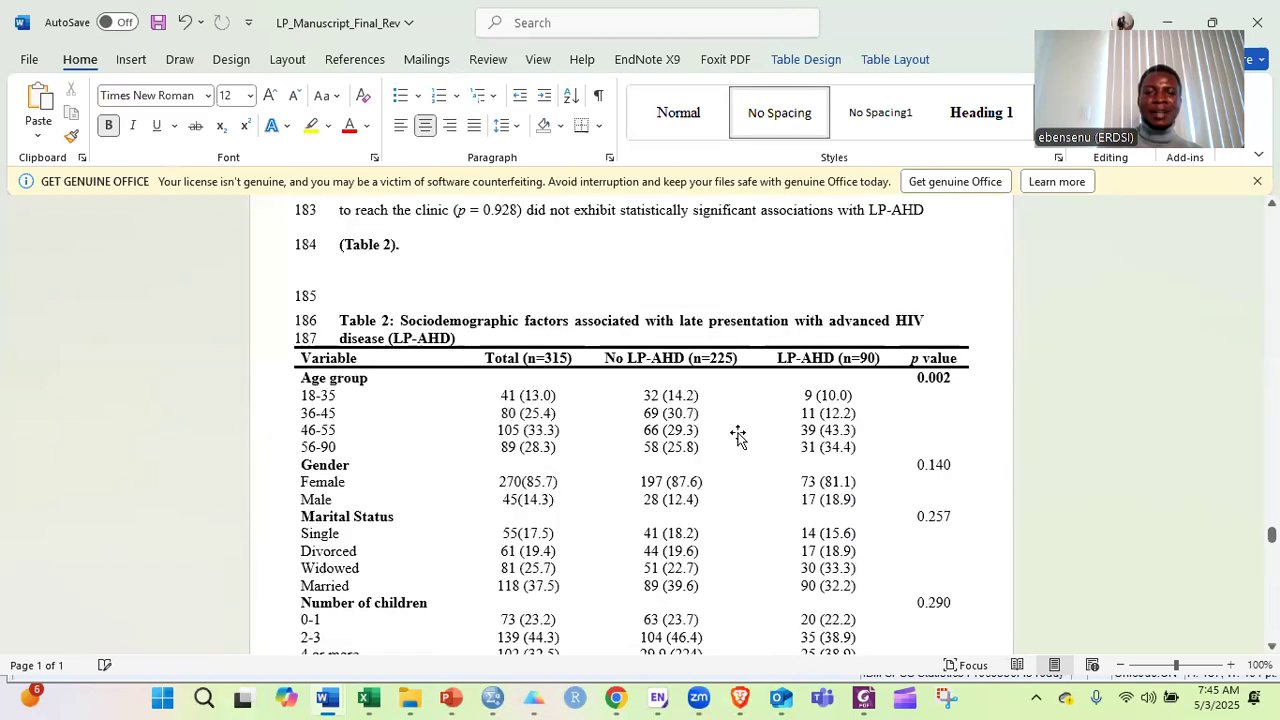
scroll(738, 432, up, 10)
scroll(532, 363, up, 8)
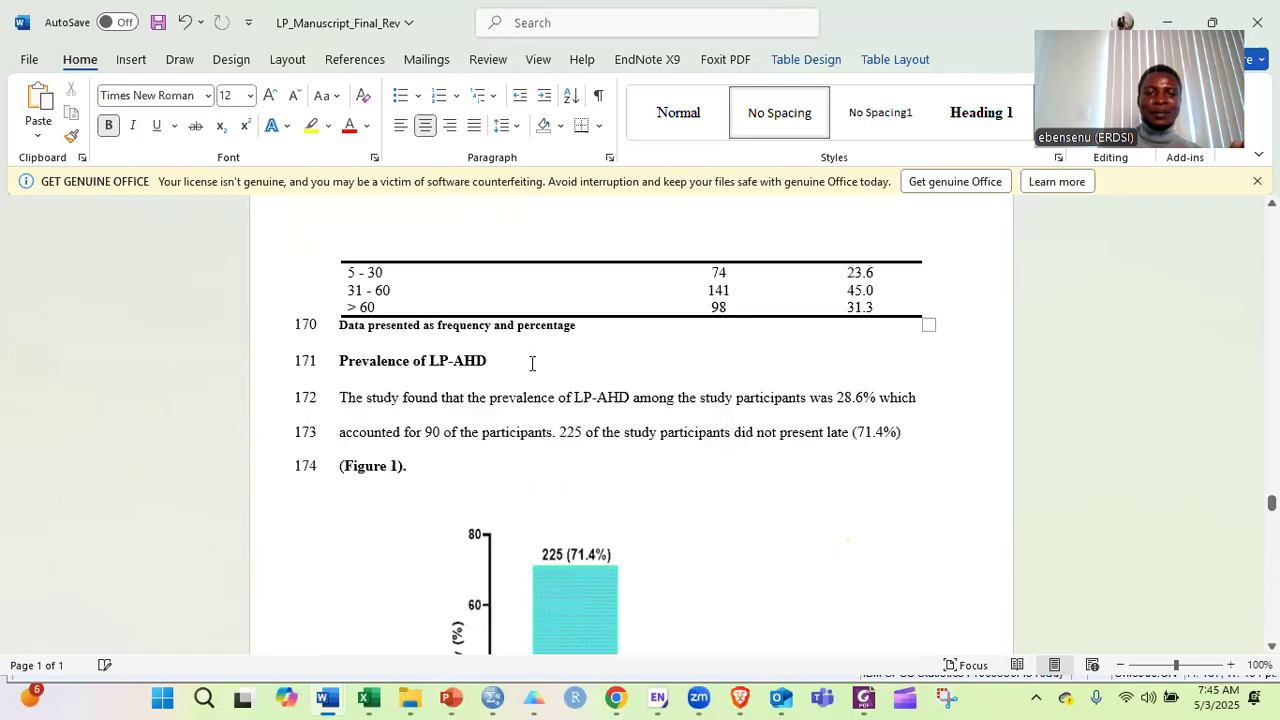
click(532, 363)
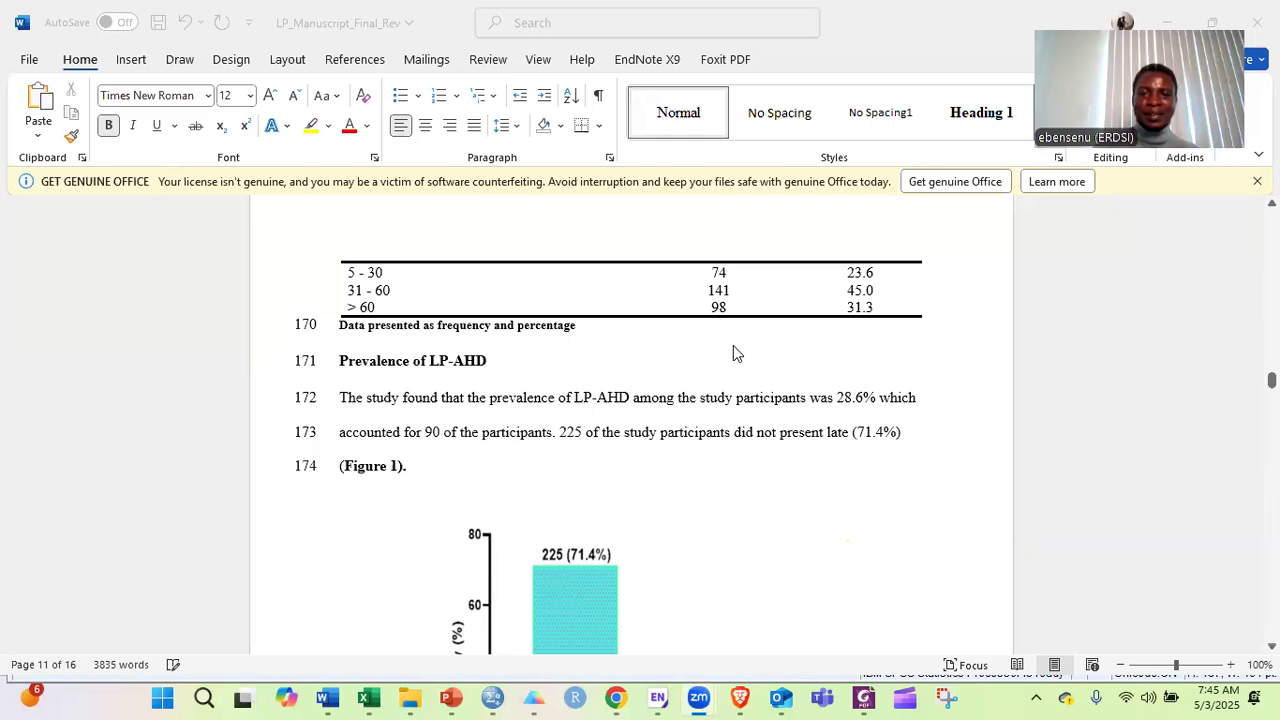
Review Table 1 backwards from Monthly Income up to its header row and Age Group.
scroll(733, 346, up, 5)
scroll(733, 346, up, 3)
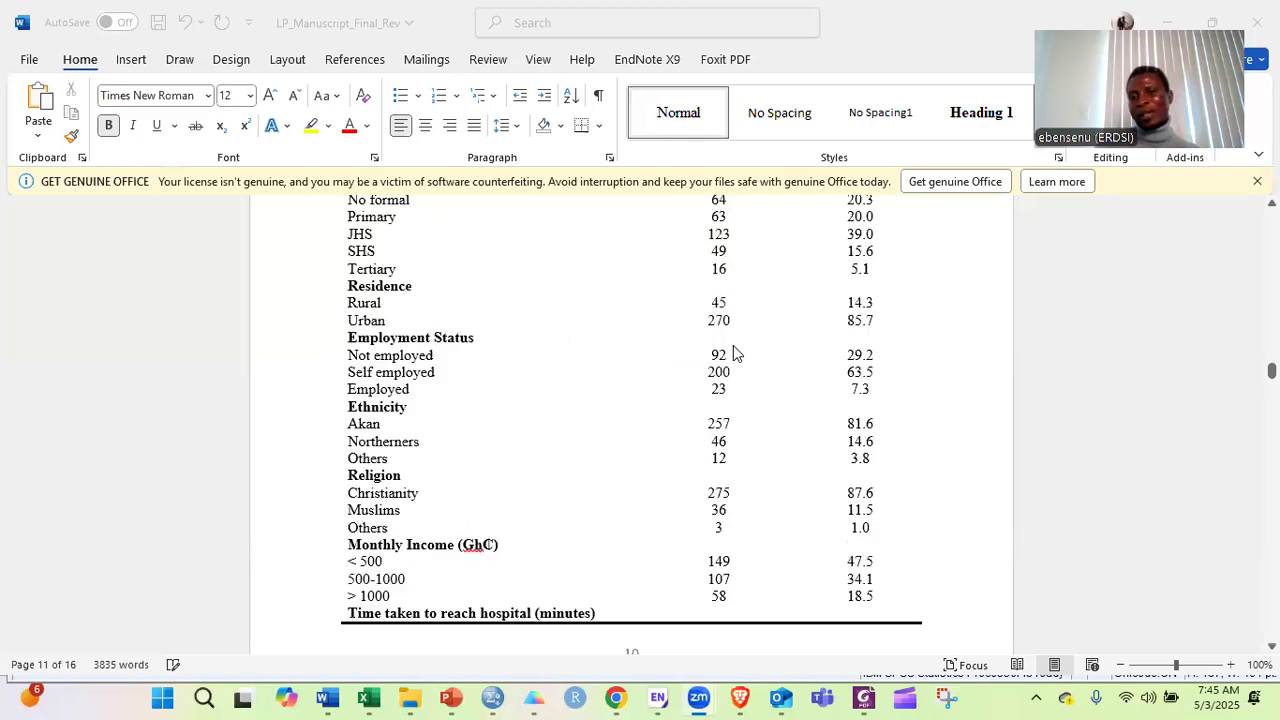
scroll(733, 346, up, 2)
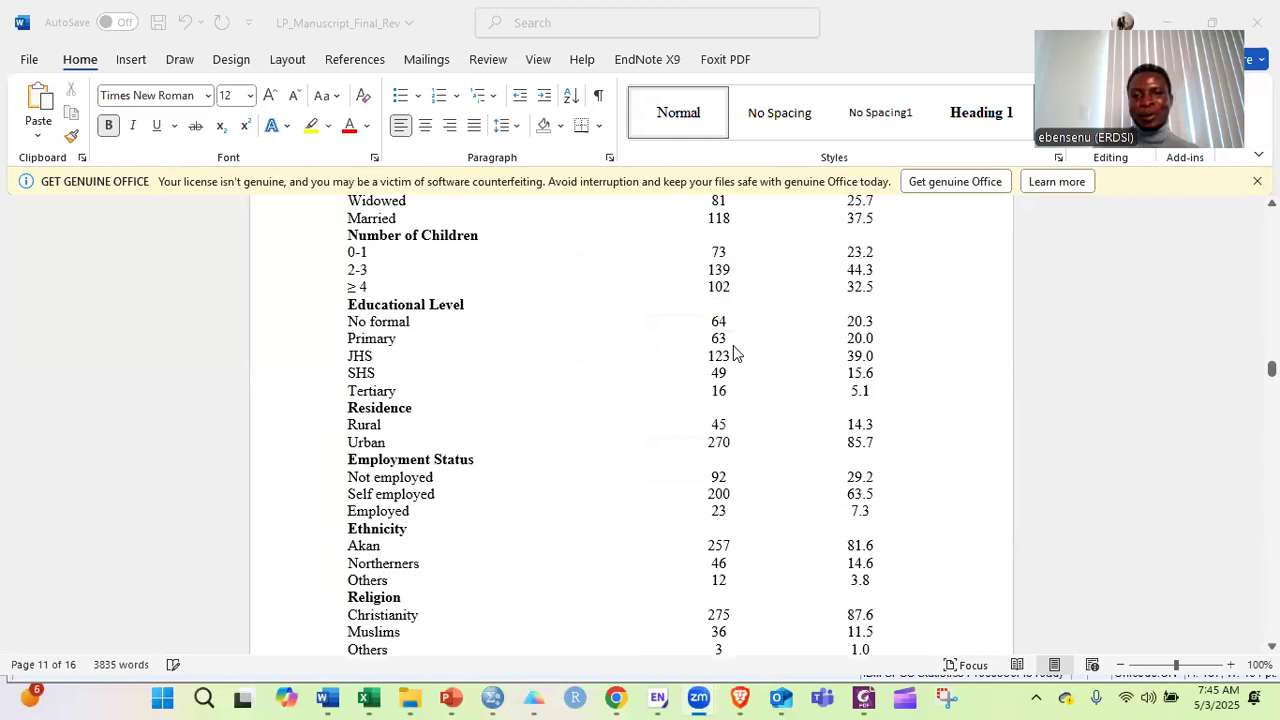
scroll(733, 353, up, 3)
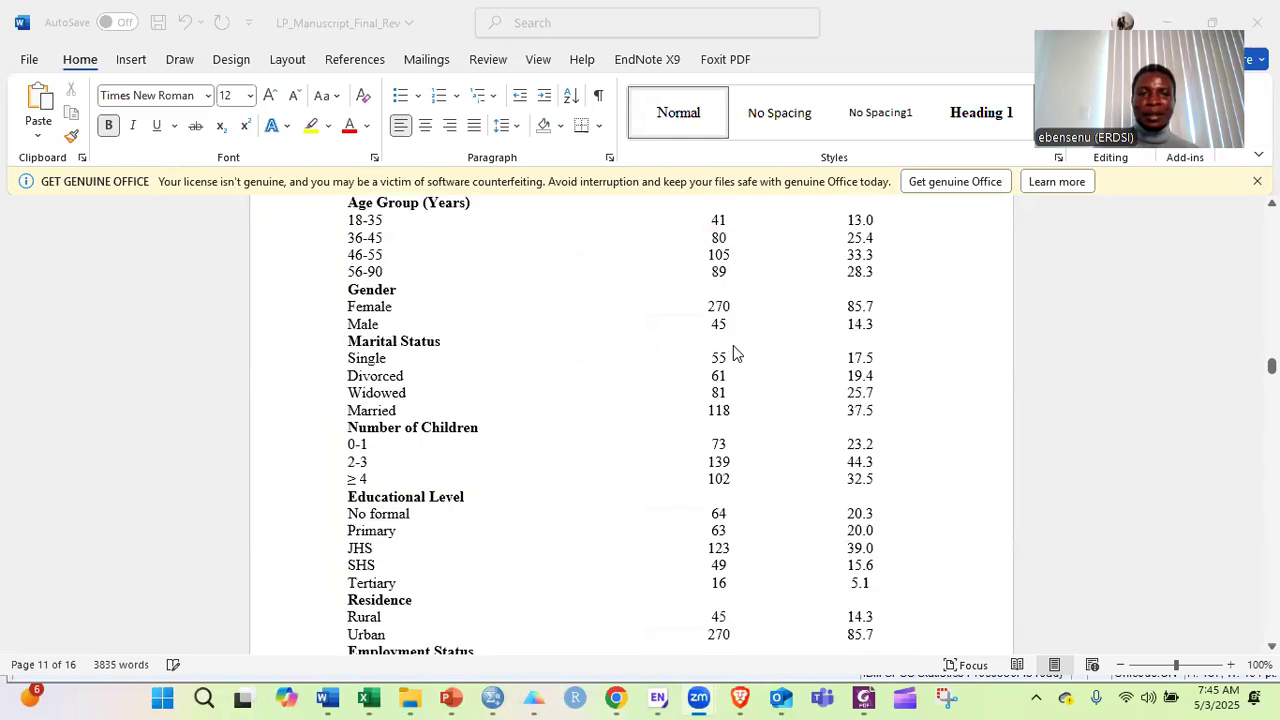
scroll(733, 345, up, 2)
scroll(684, 484, up, 2)
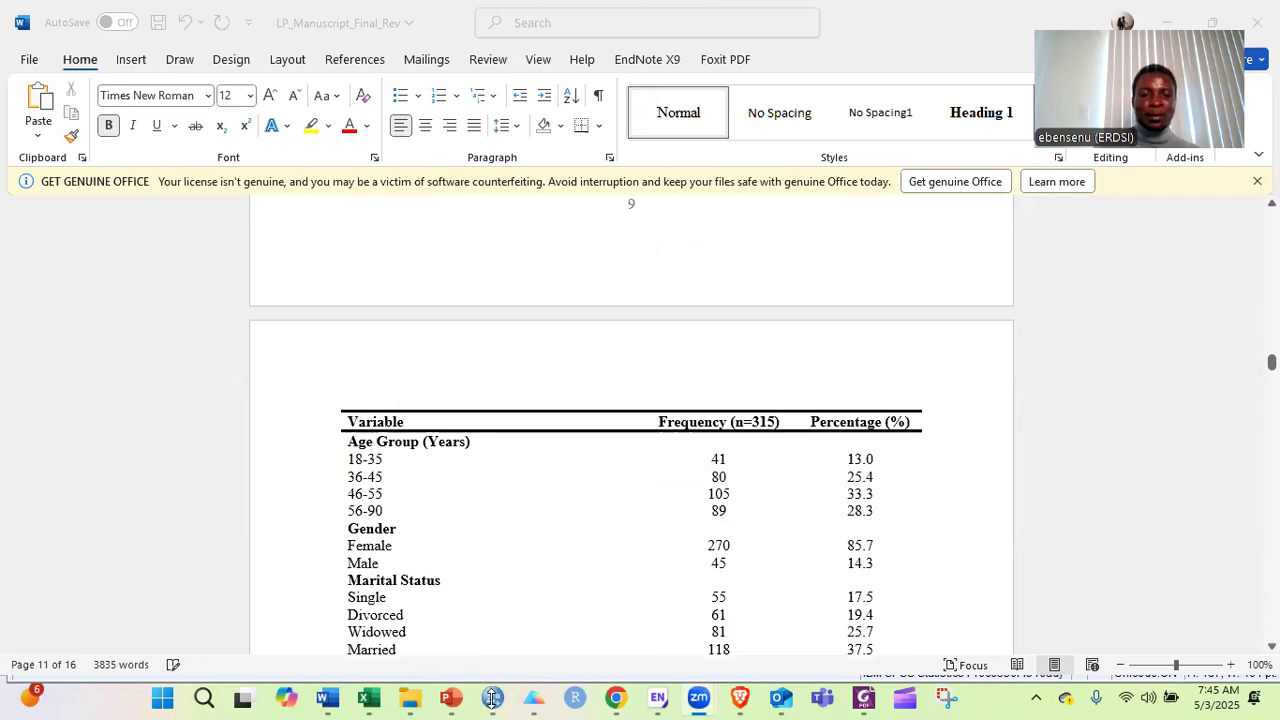
Switch to the SPSS output and review the Marital_status and LPAHD_Status frequency tables and the LPAHD_Status bar chart.
mouse_move(492, 697)
click(393, 605)
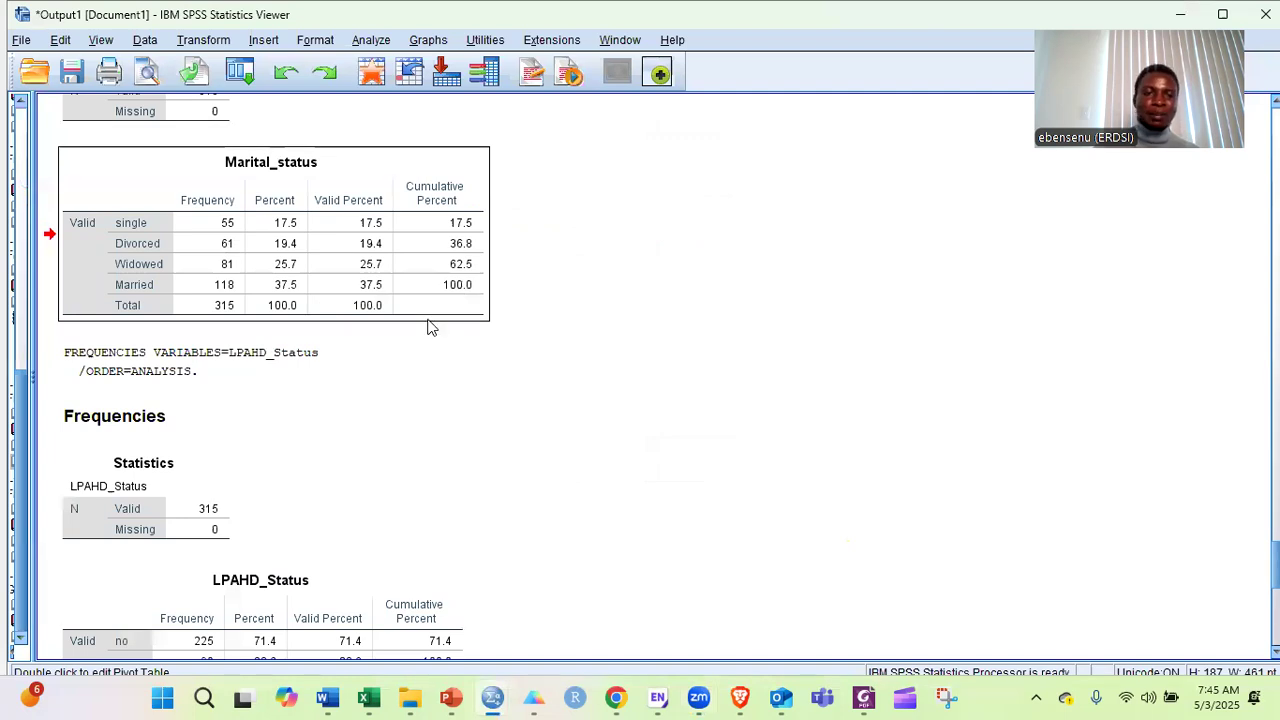
click(414, 300)
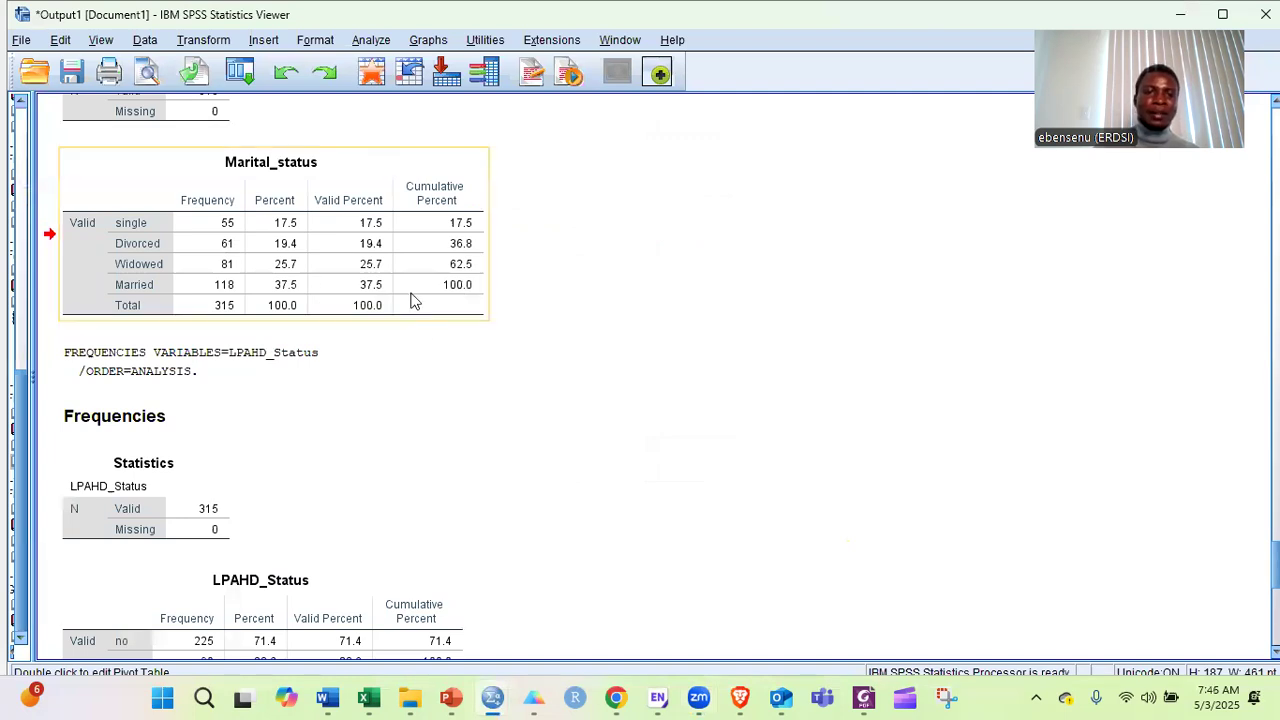
scroll(531, 417, down, 5)
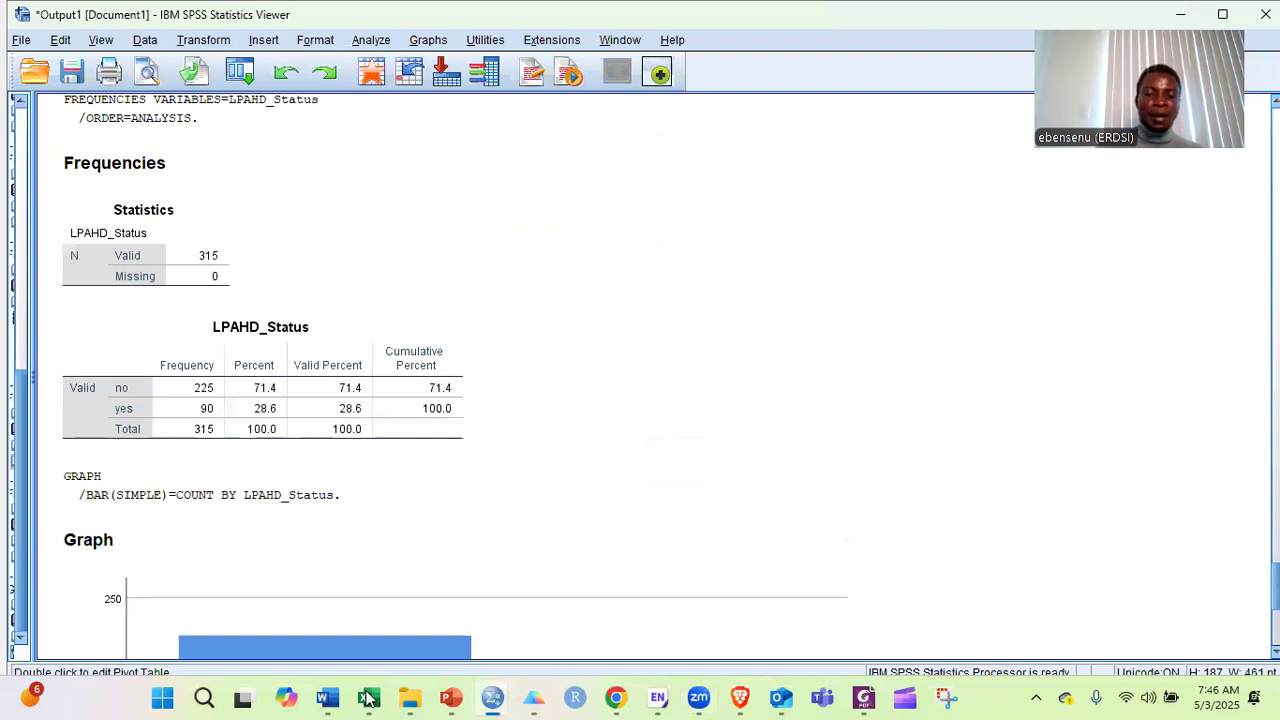
mouse_move(368, 698)
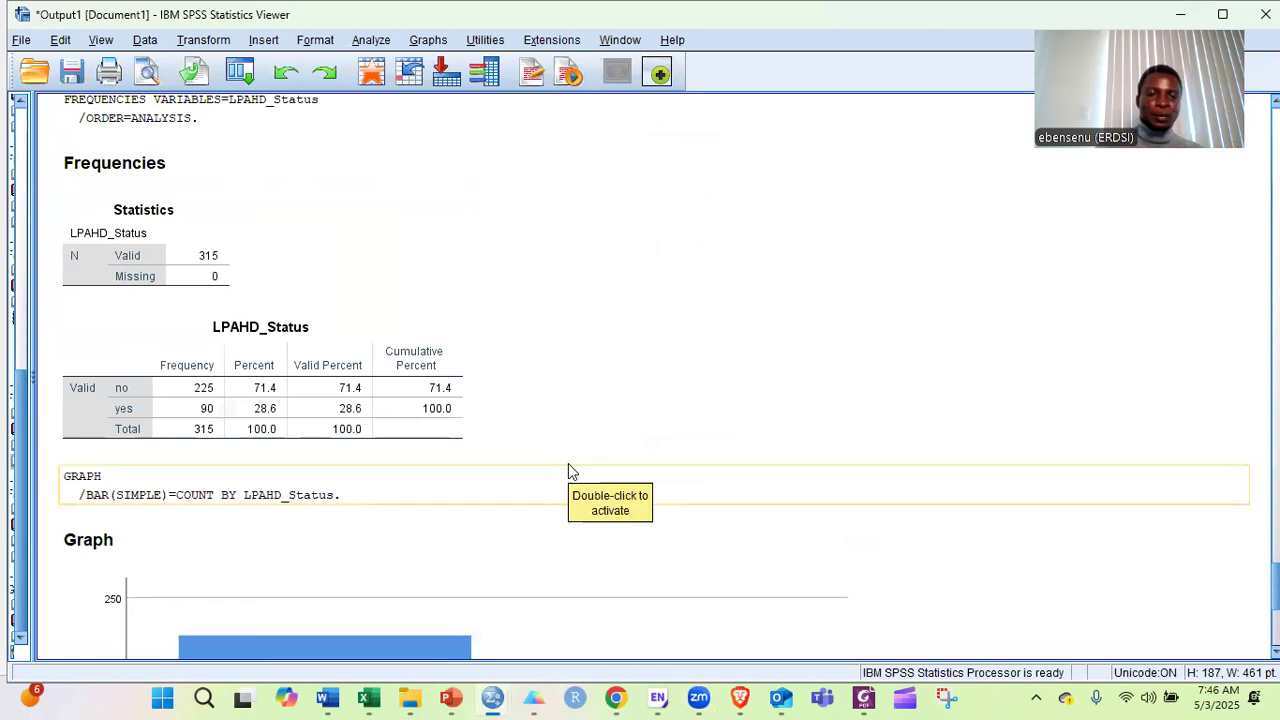
scroll(524, 526, down, 5)
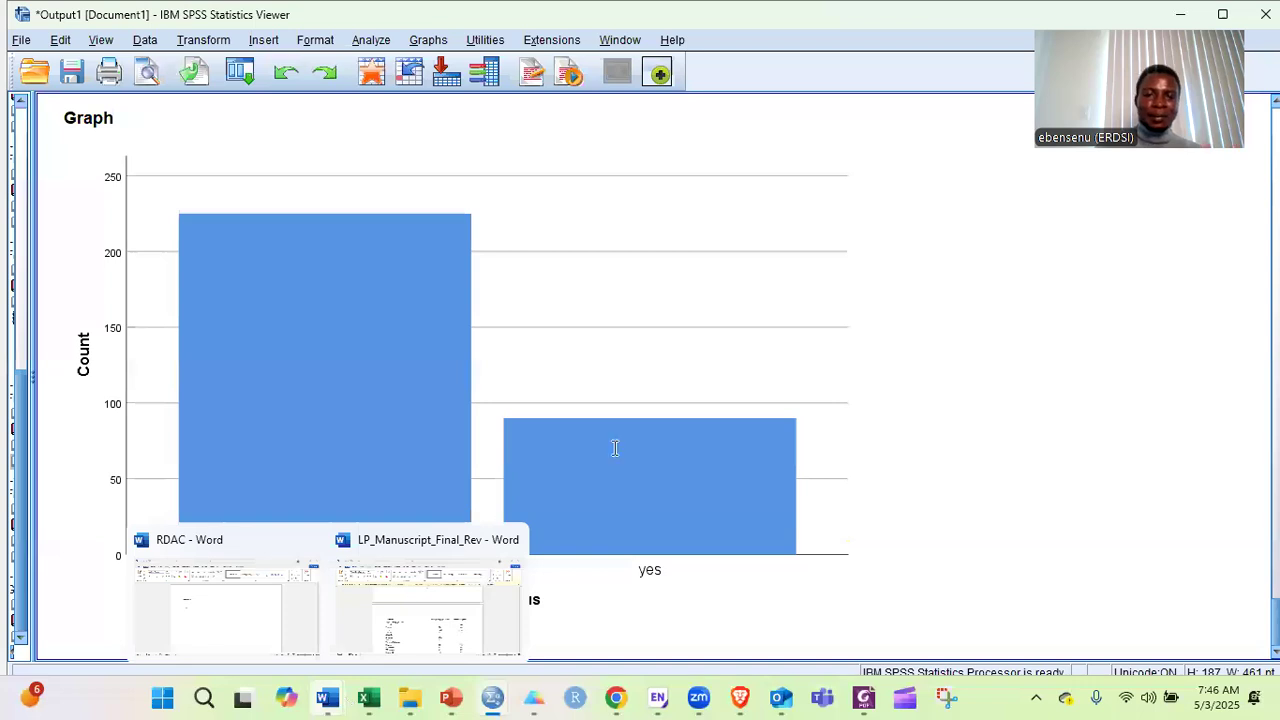
Return to the LP_Manuscript_Final_Rev document in Word and select the Percentage (%) column of Table 1.
key(alt+Tab)
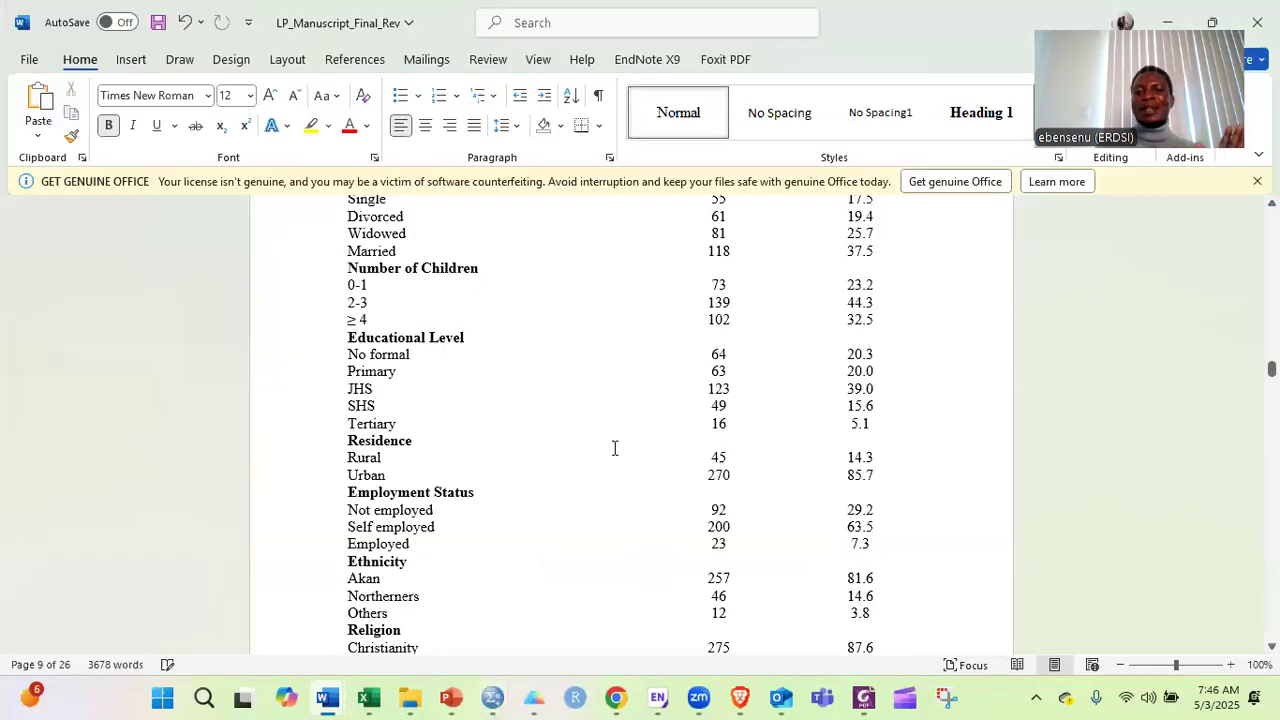
scroll(615, 448, down, 1)
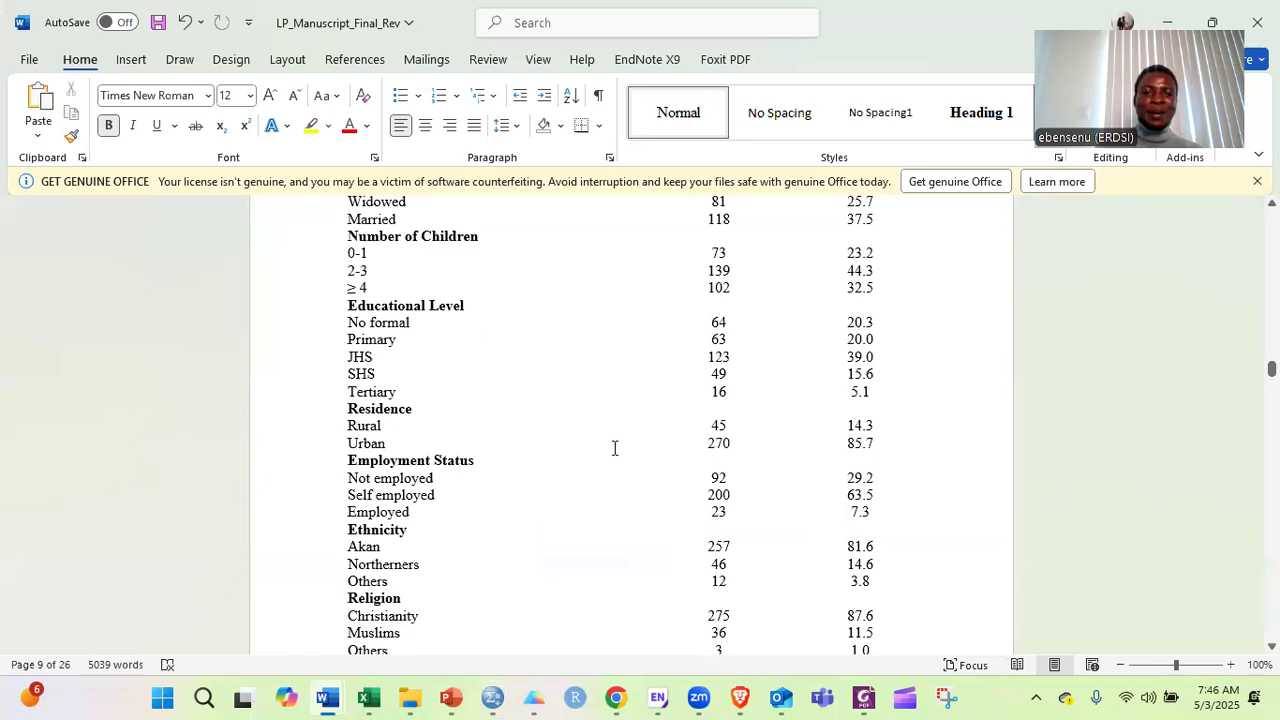
scroll(639, 530, up, 6)
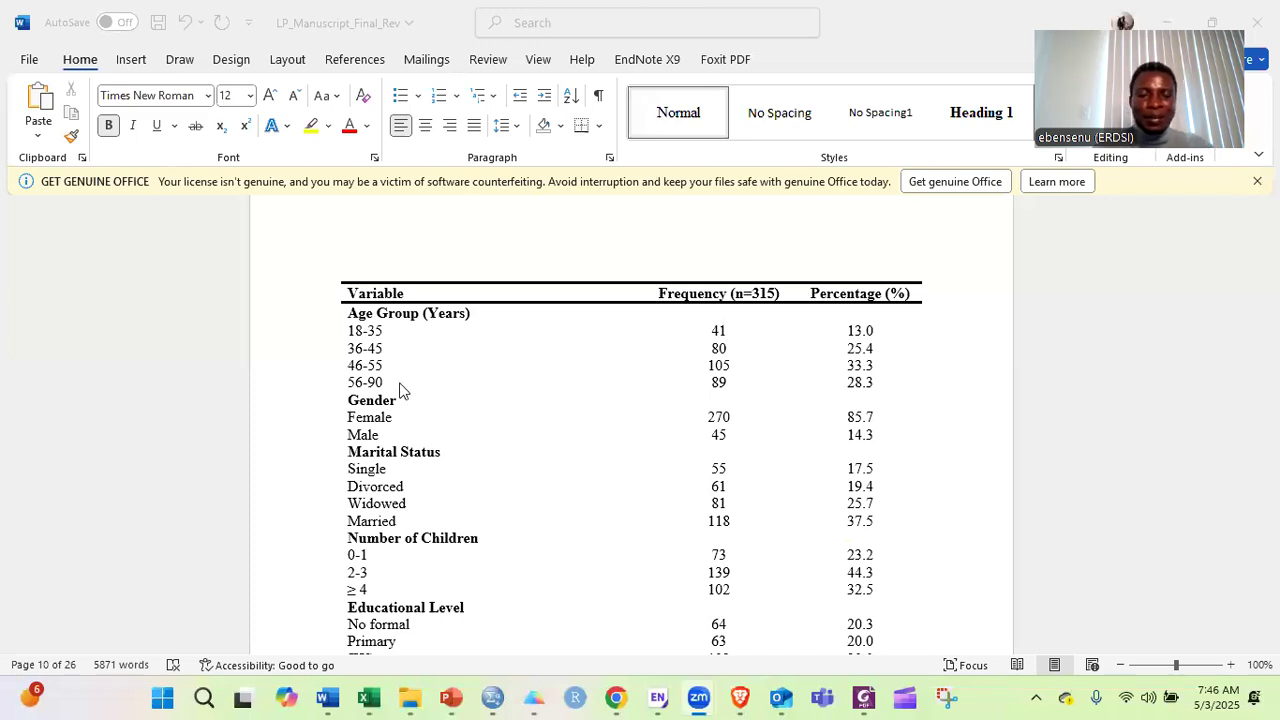
click(1086, 388)
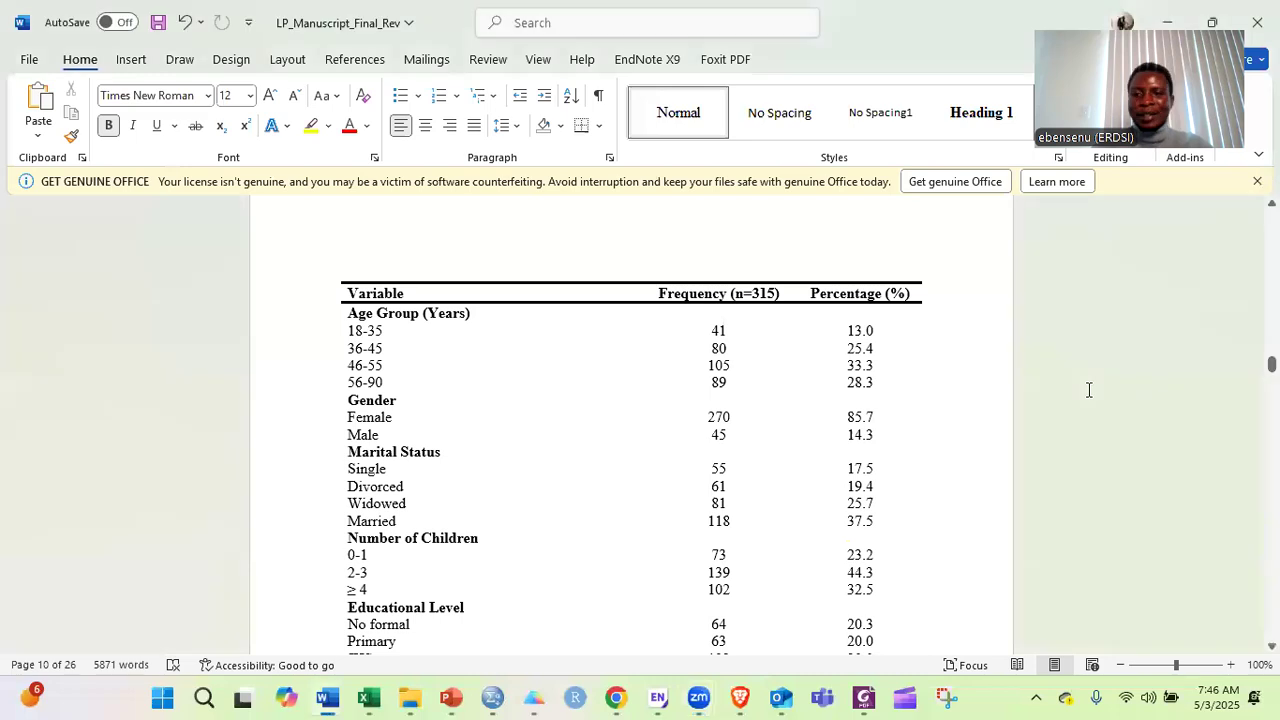
click(879, 245)
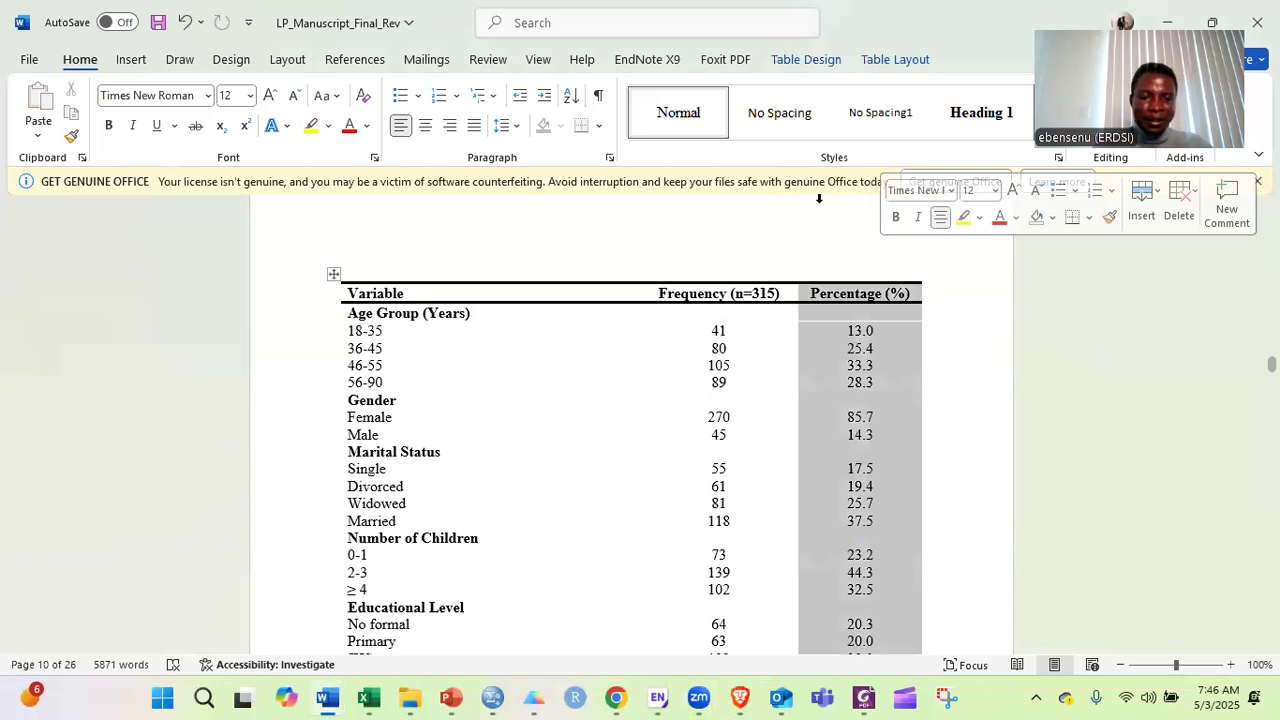
Switch to the LPAHD_Data Set workbook in Excel and open Sheet4 with the age group frequency table.
click(364, 698)
mouse_move(366, 698)
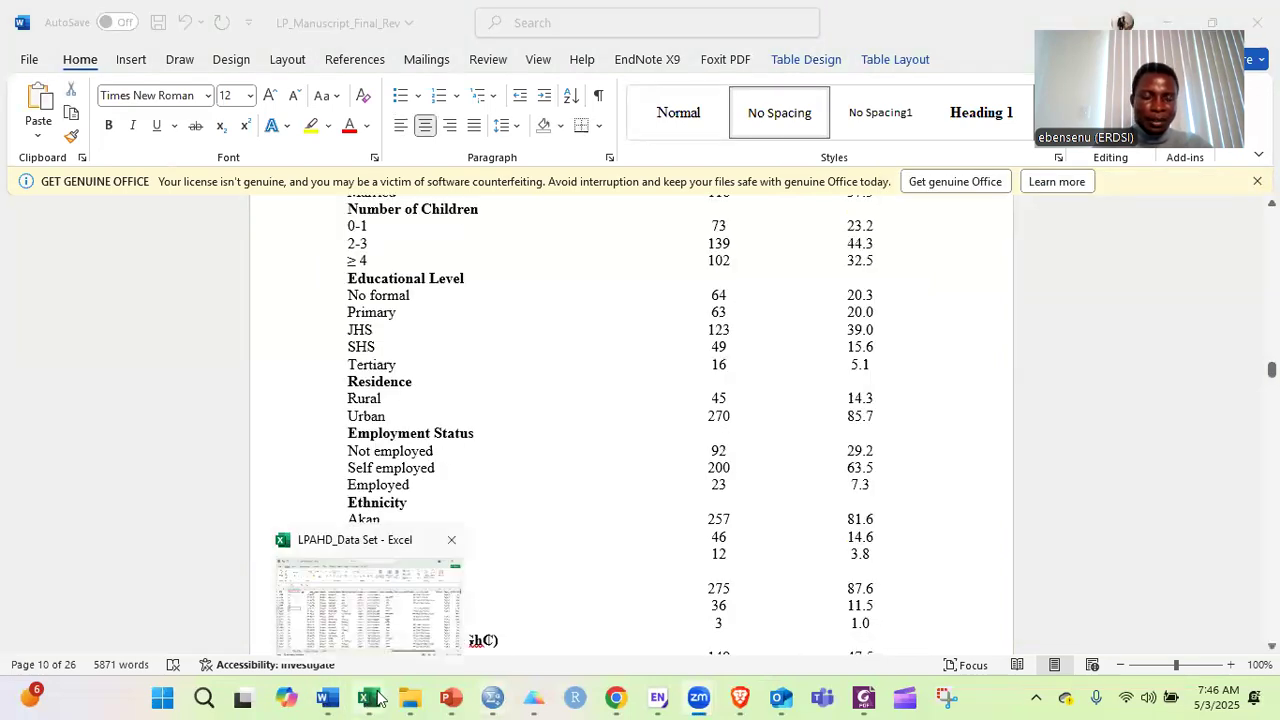
click(288, 662)
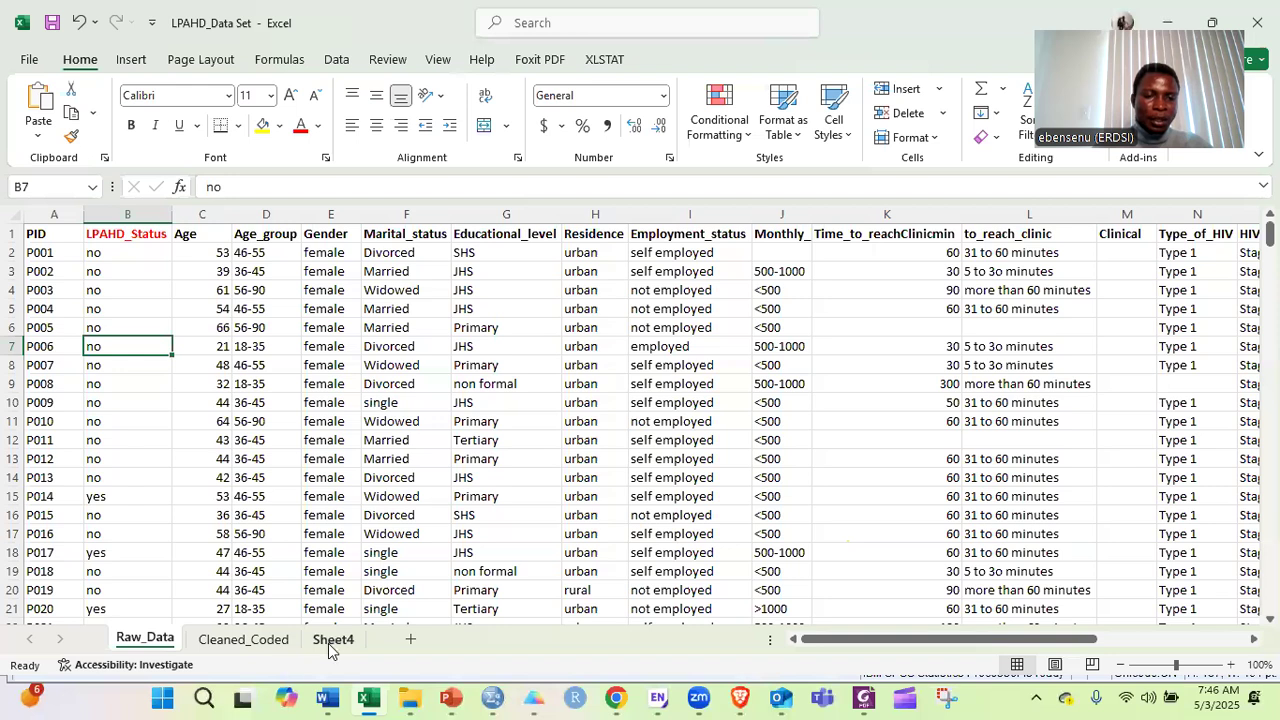
click(333, 640)
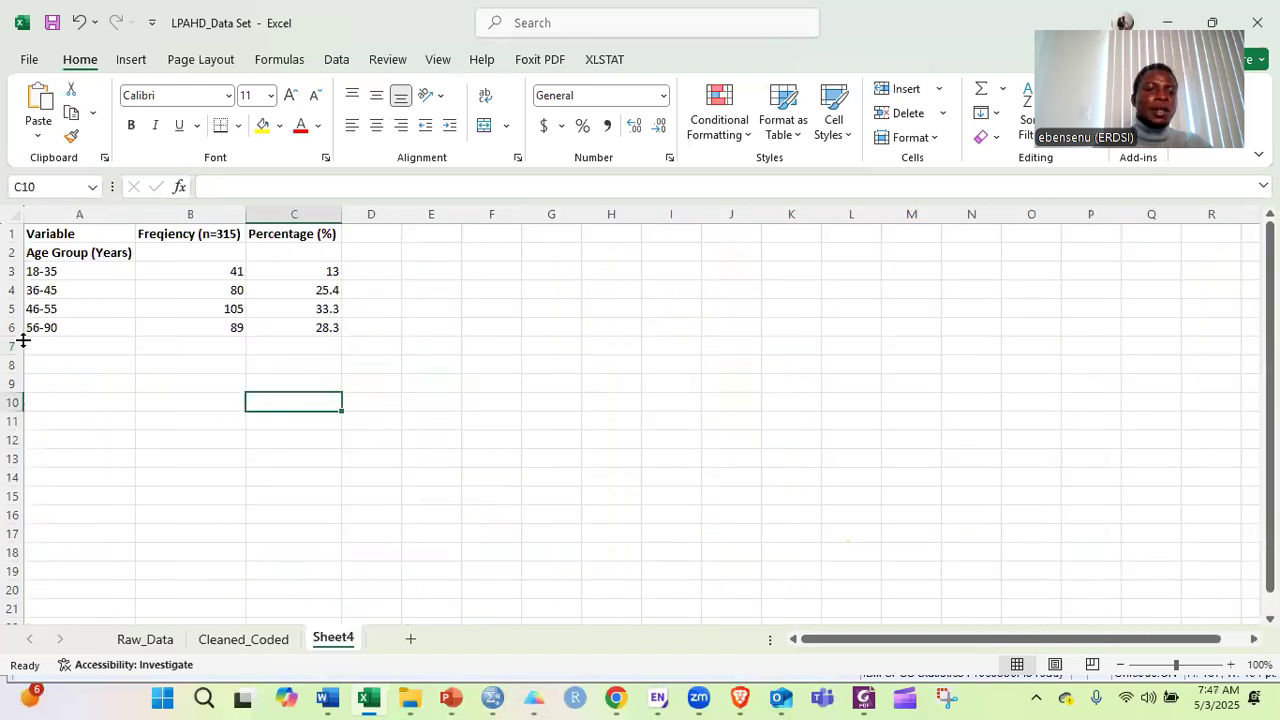
Add the row labels Gender, Male and Female in A7 to A9 below the age groups, making Gender bold.
click(64, 346)
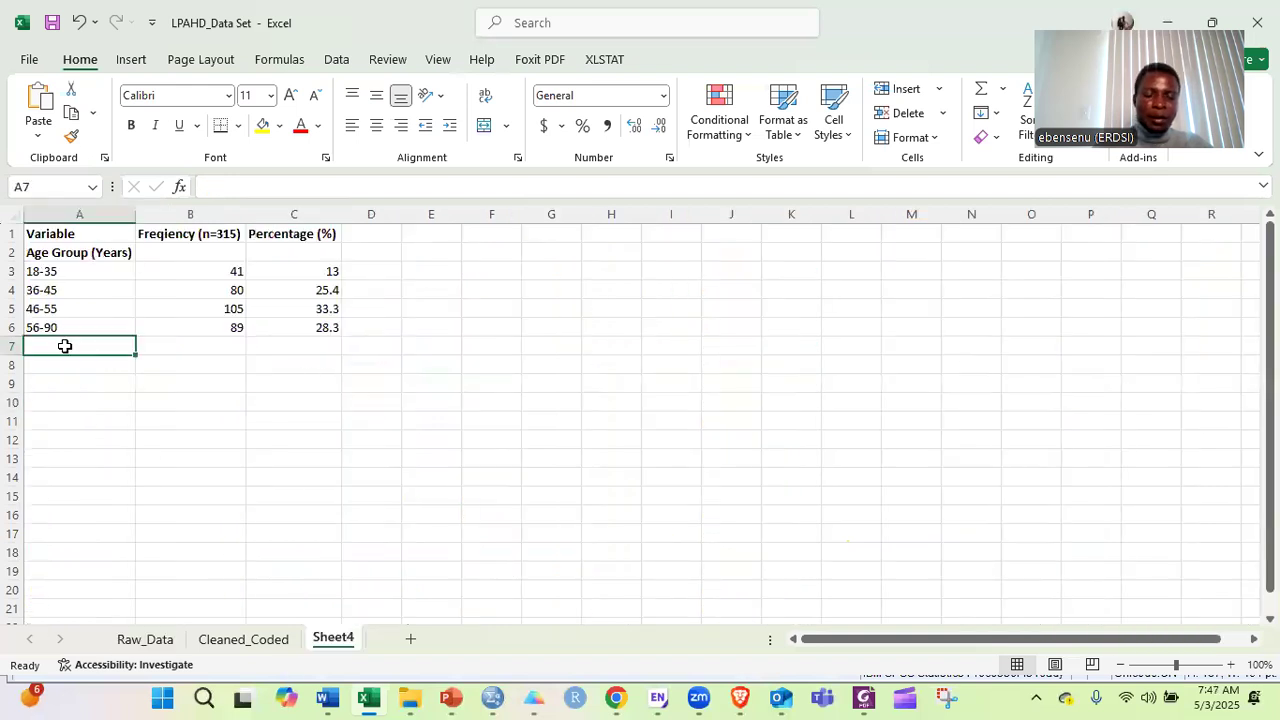
text(hh)
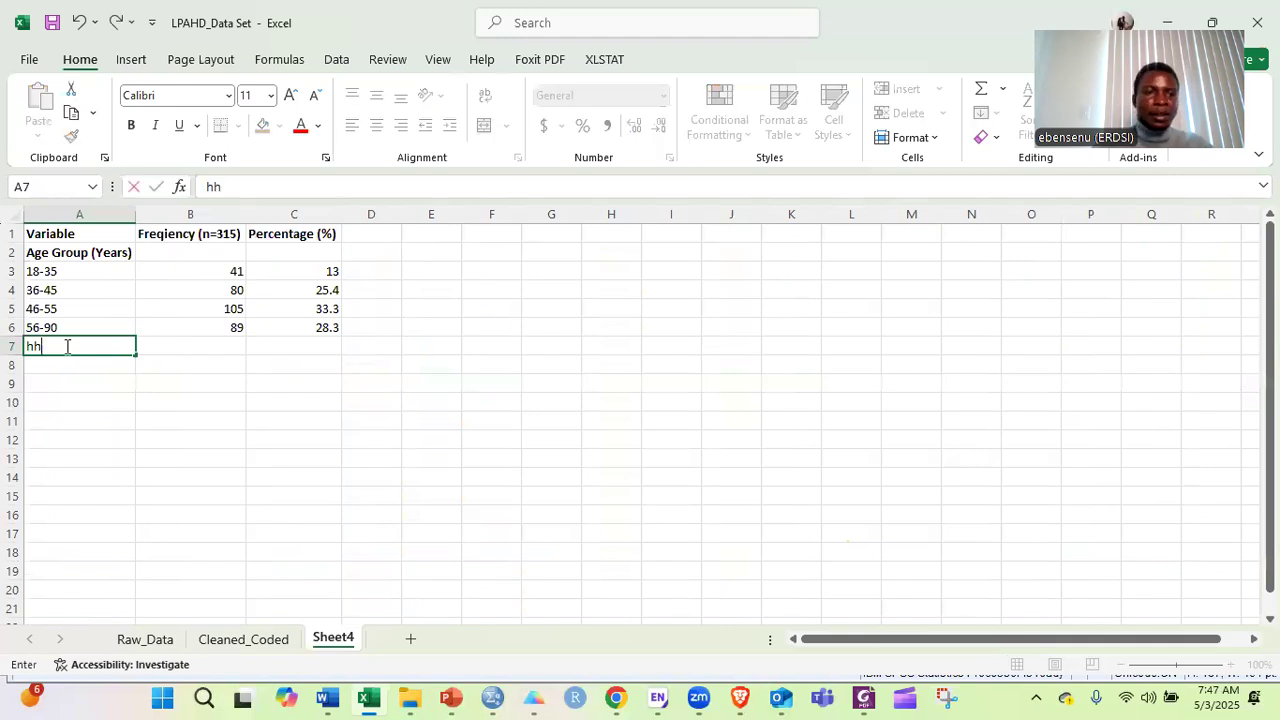
key(BackSpace)
key(BackSpace)
text(Ge)
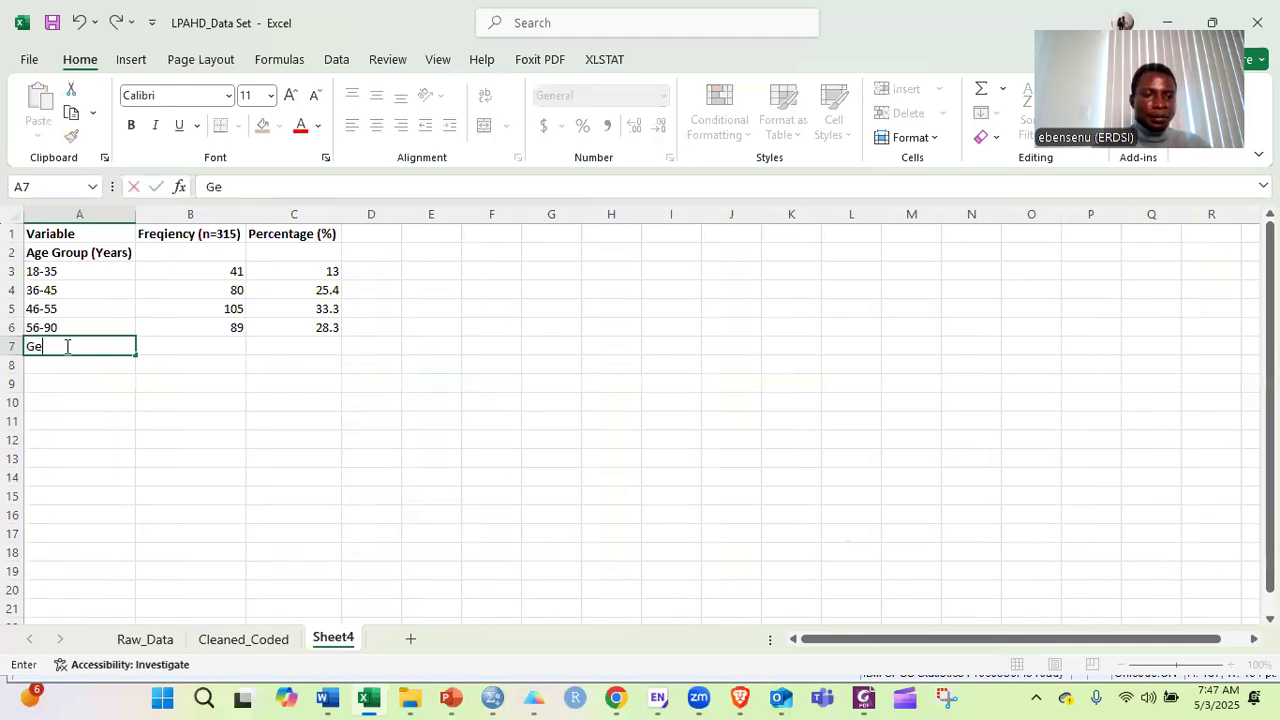
text(nder)
key(Return)
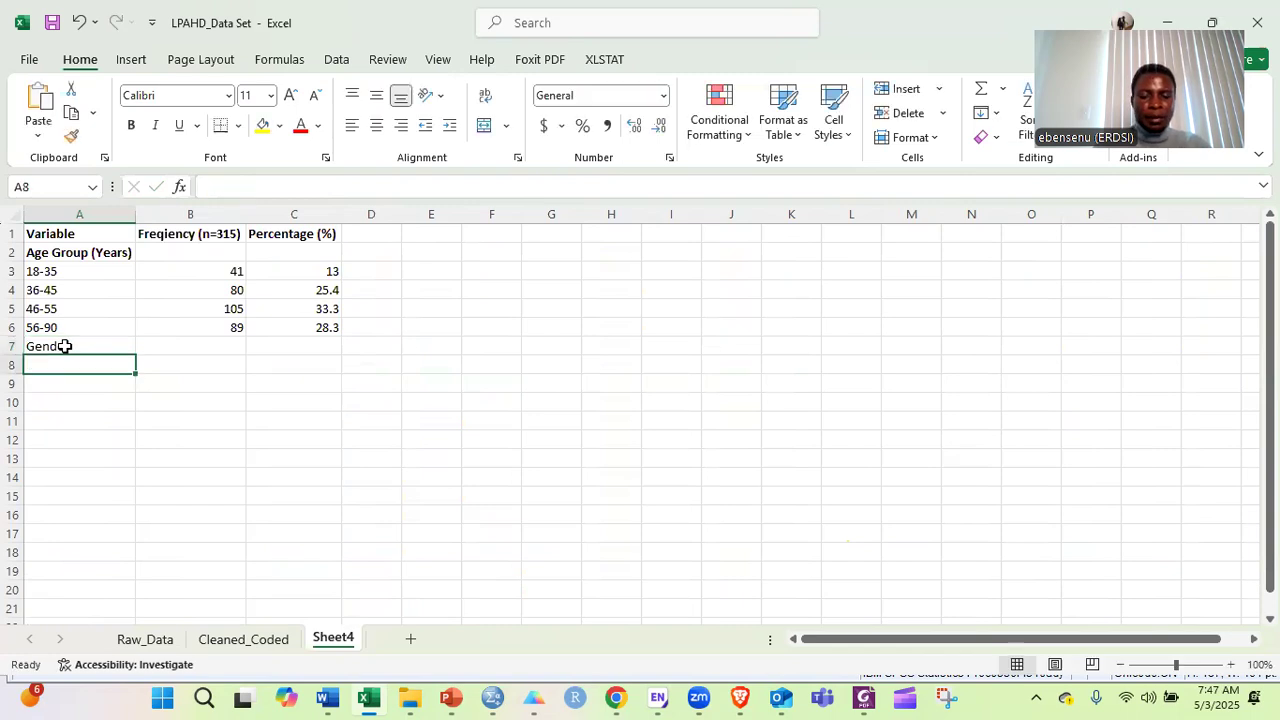
text(Male)
key(Return)
text(Fe)
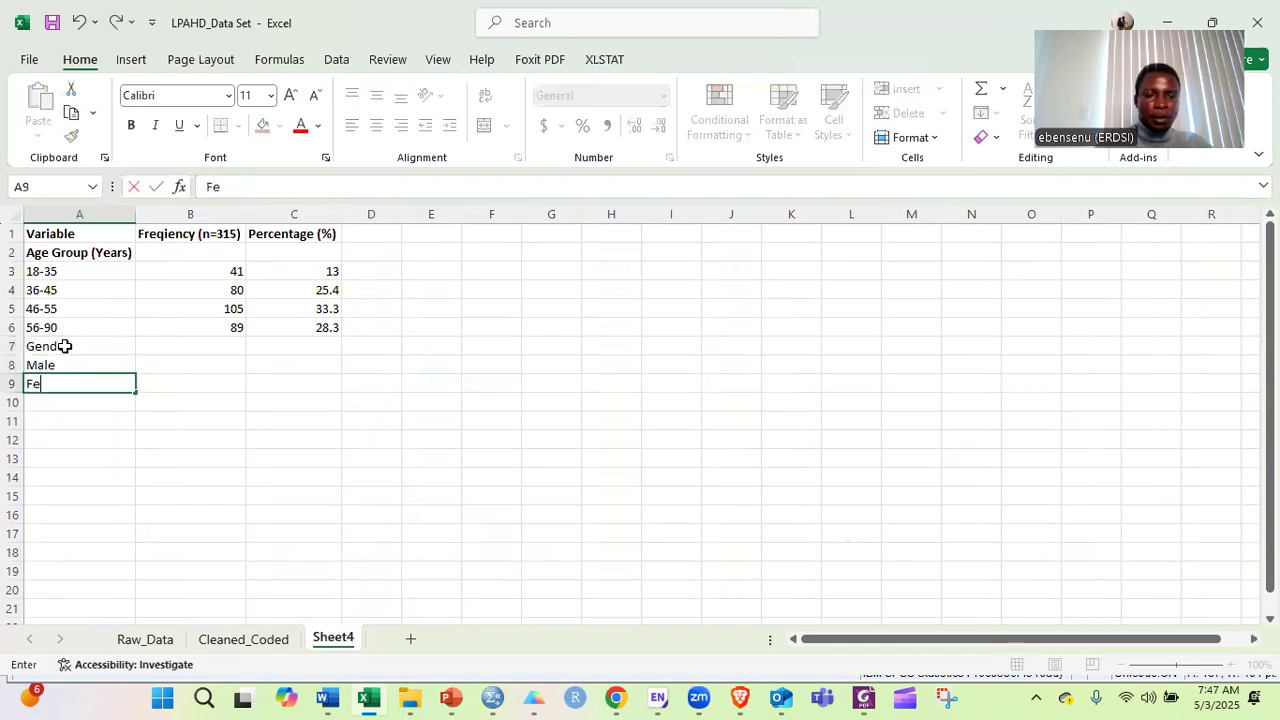
text(male)
key(Return)
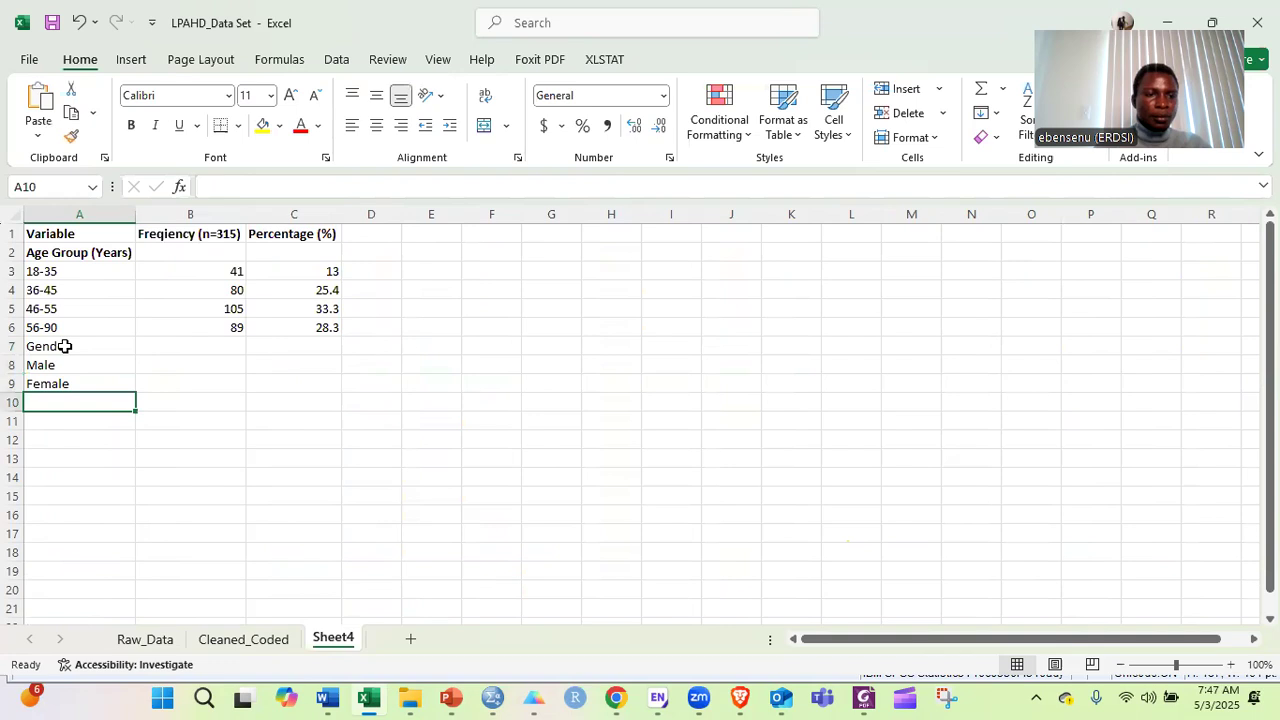
click(74, 347)
key(ctrl+b)
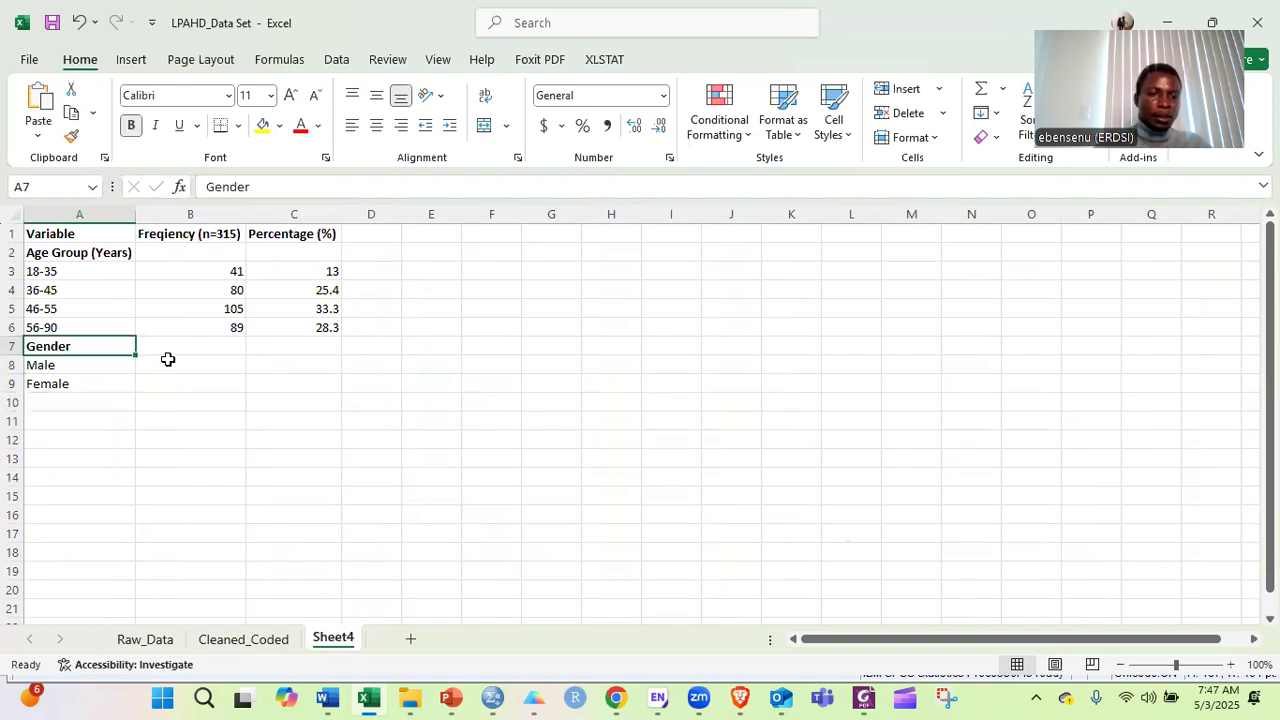
Enter 50 as both the frequency and the percentage for Male and Female in B8 to C9.
click(174, 364)
text(5)
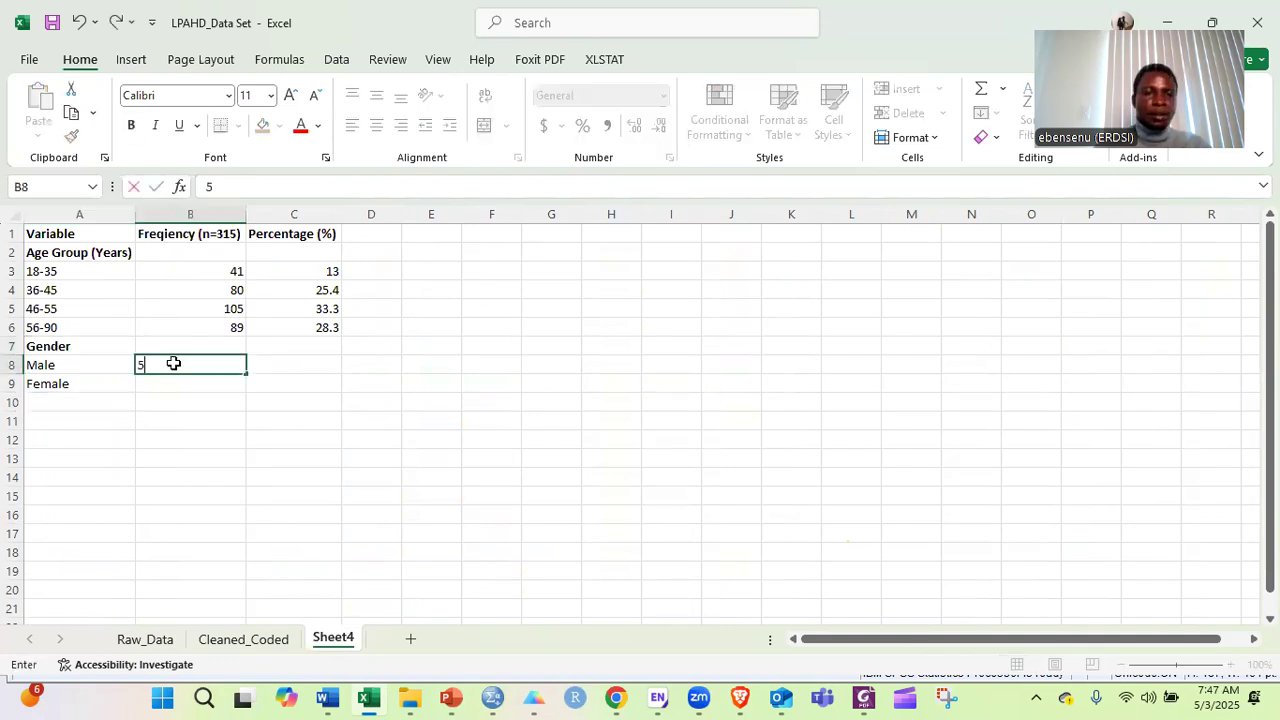
text(0)
key(Return)
text(50)
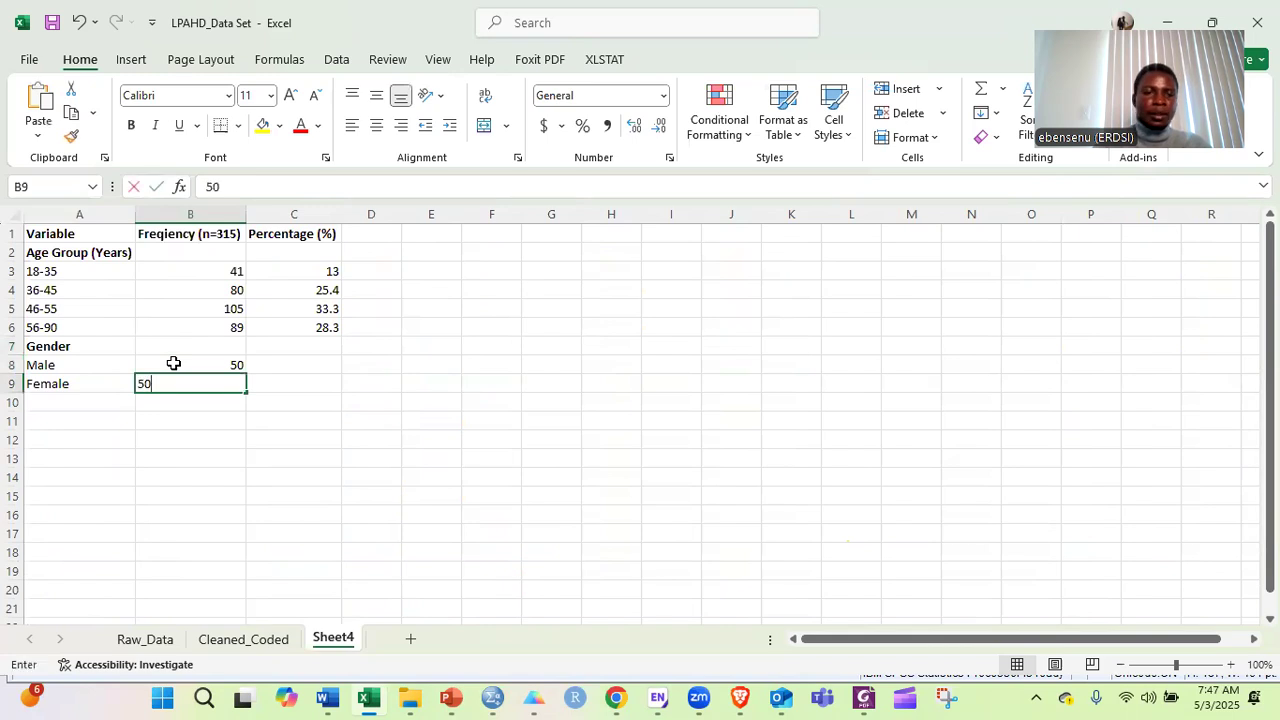
click(277, 367)
text(50)
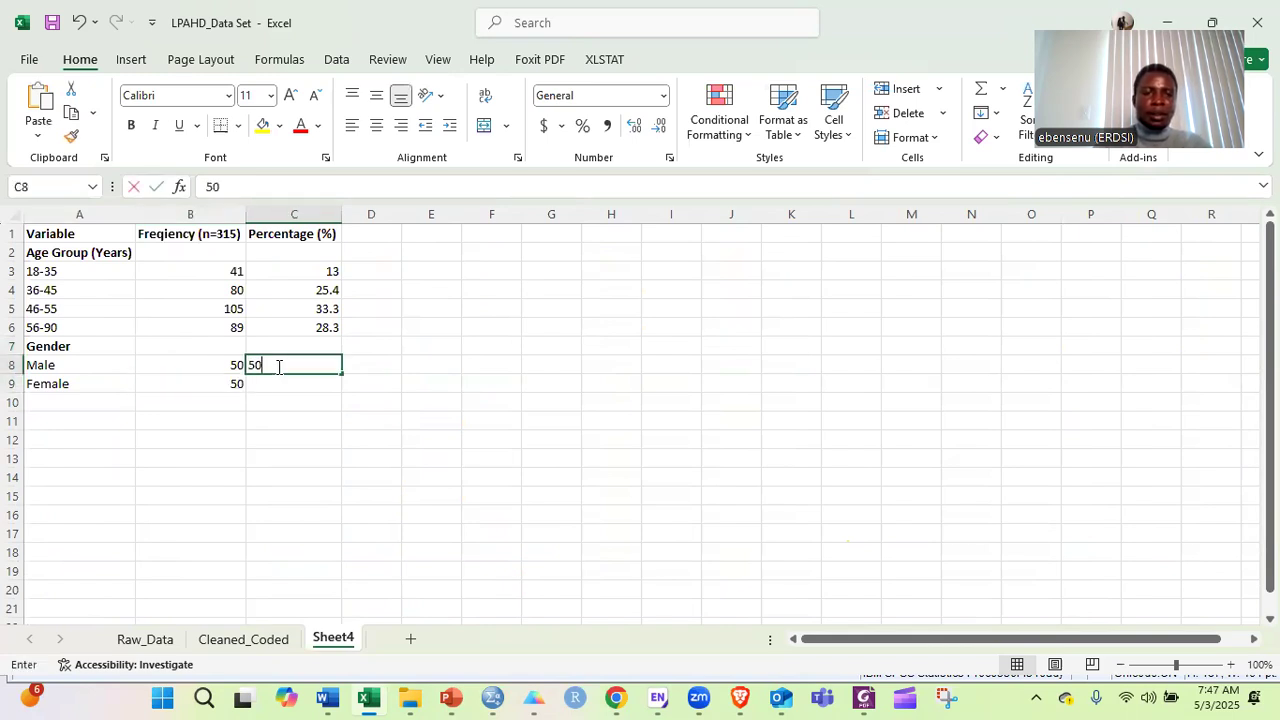
click(281, 388)
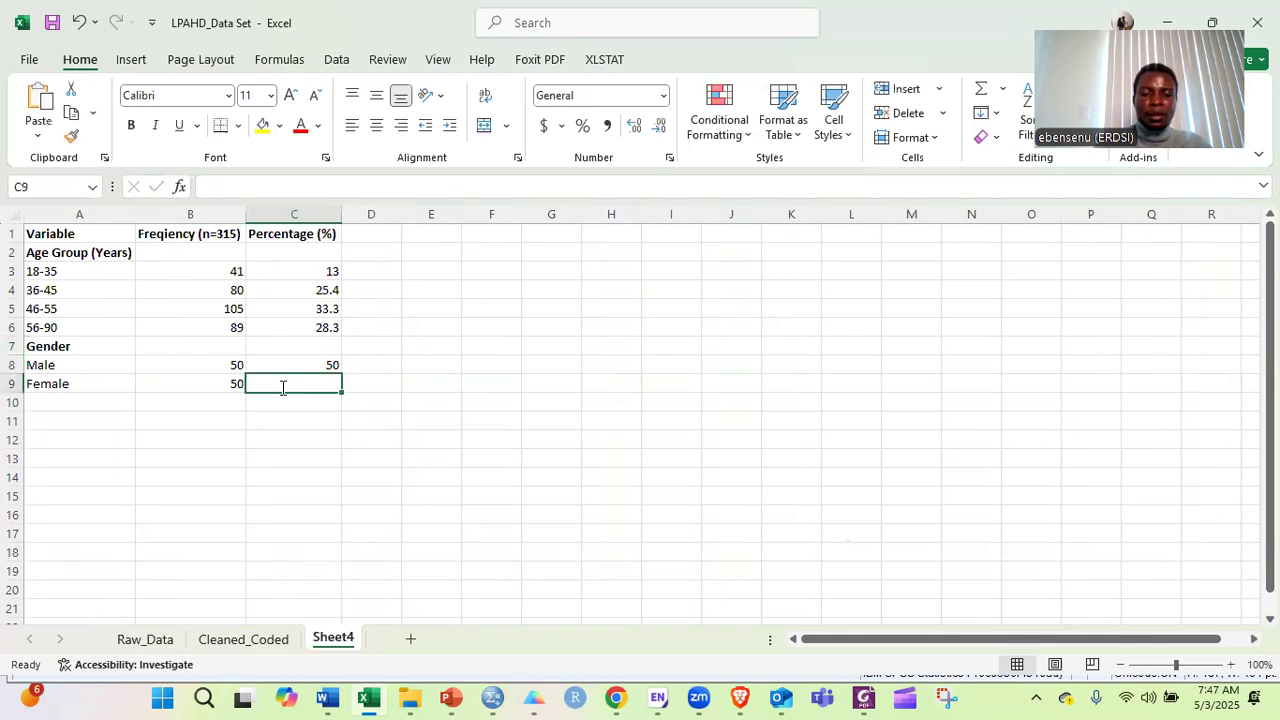
text(50)
key(Return)
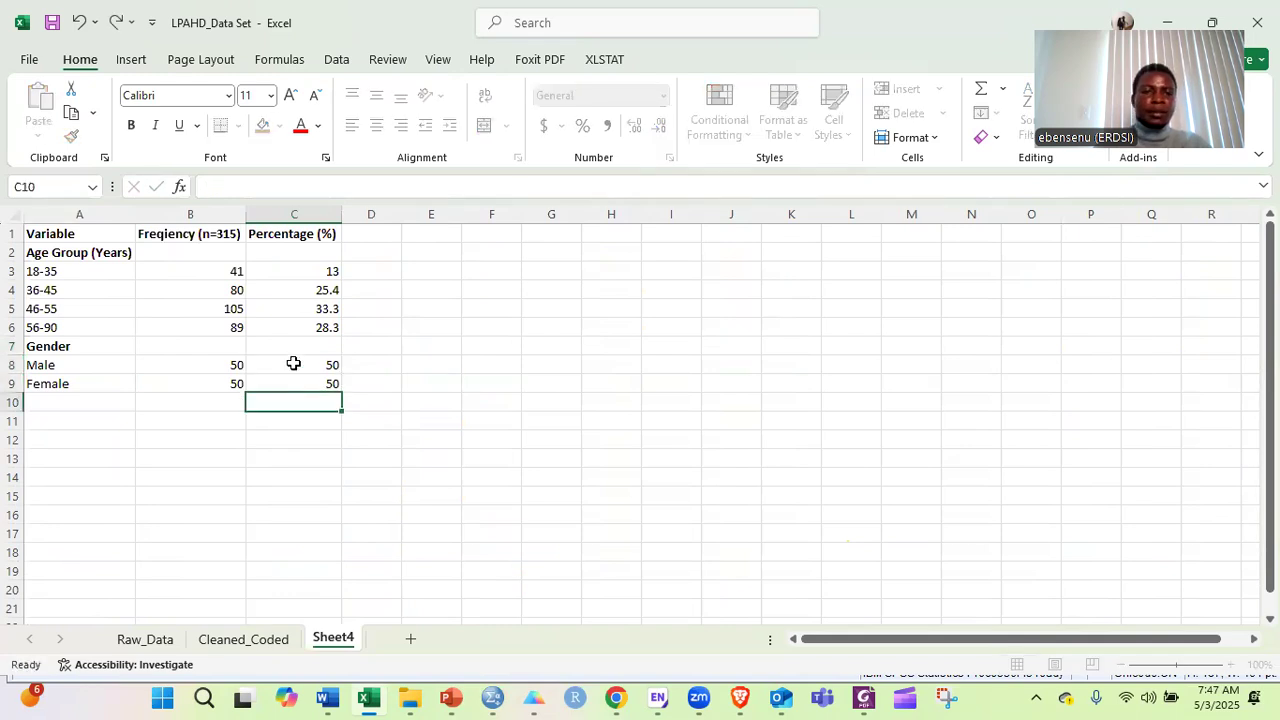
Format the percentage values in C3 to C9 to show one decimal place.
drag(324, 274, 320, 385)
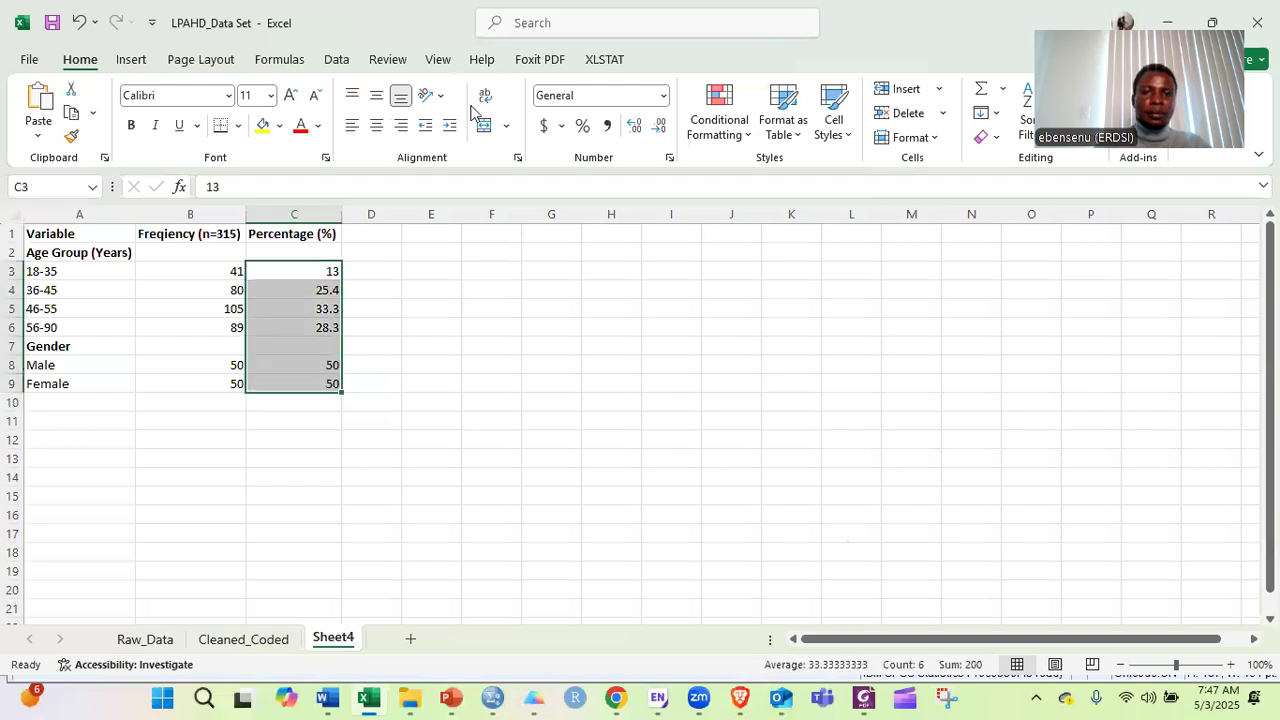
click(633, 128)
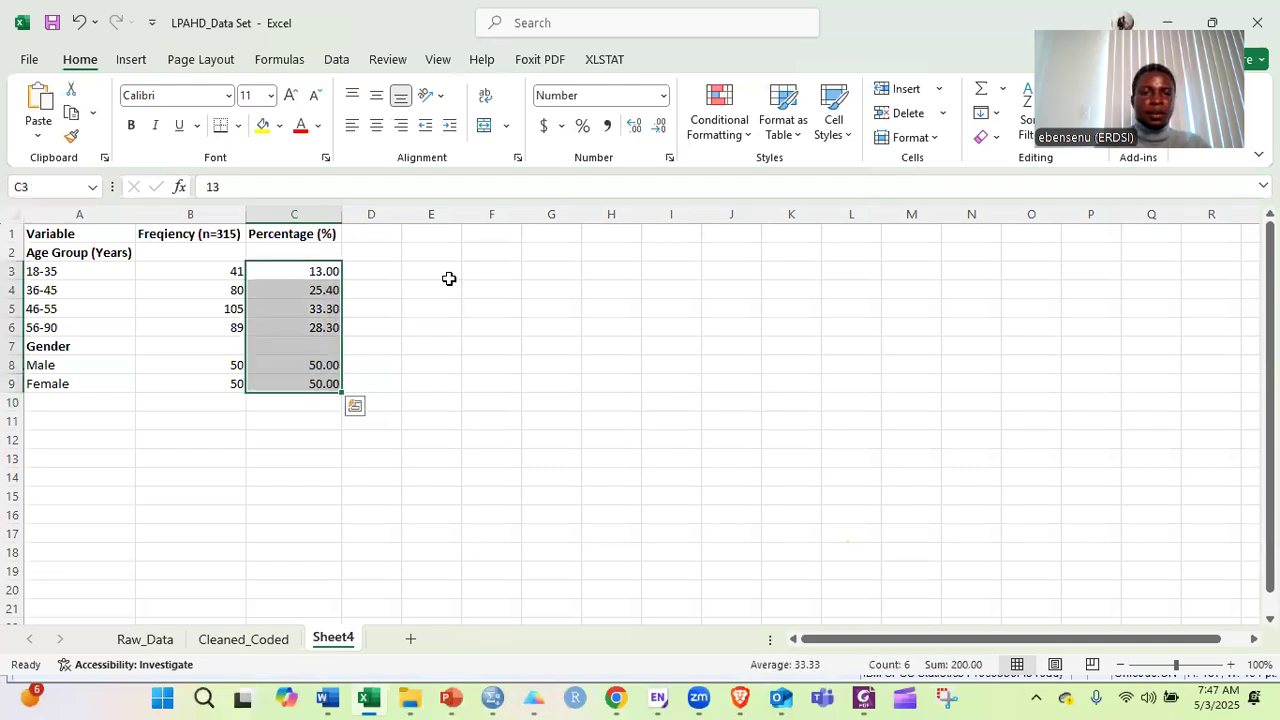
click(661, 127)
click(509, 325)
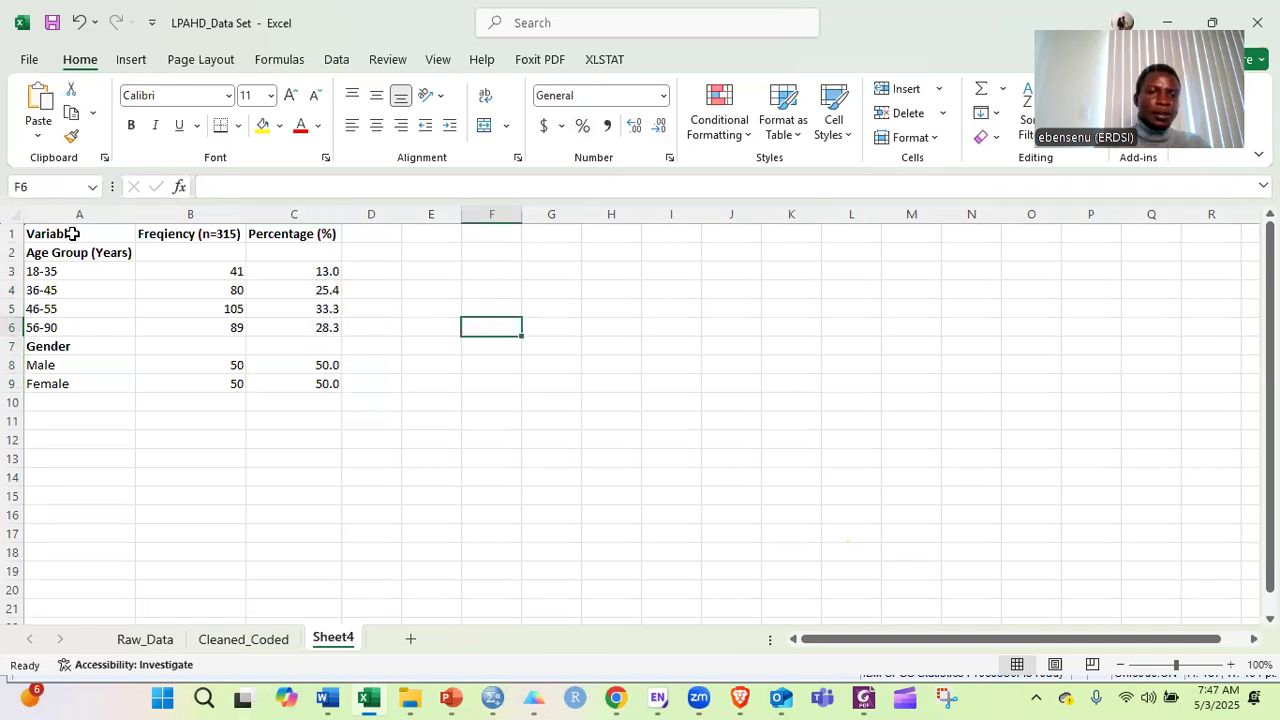
Copy the table in A1 to C9, paste it below Data in the RDAC Word document, and widen it so each header fits on one line.
drag(73, 233, 277, 384)
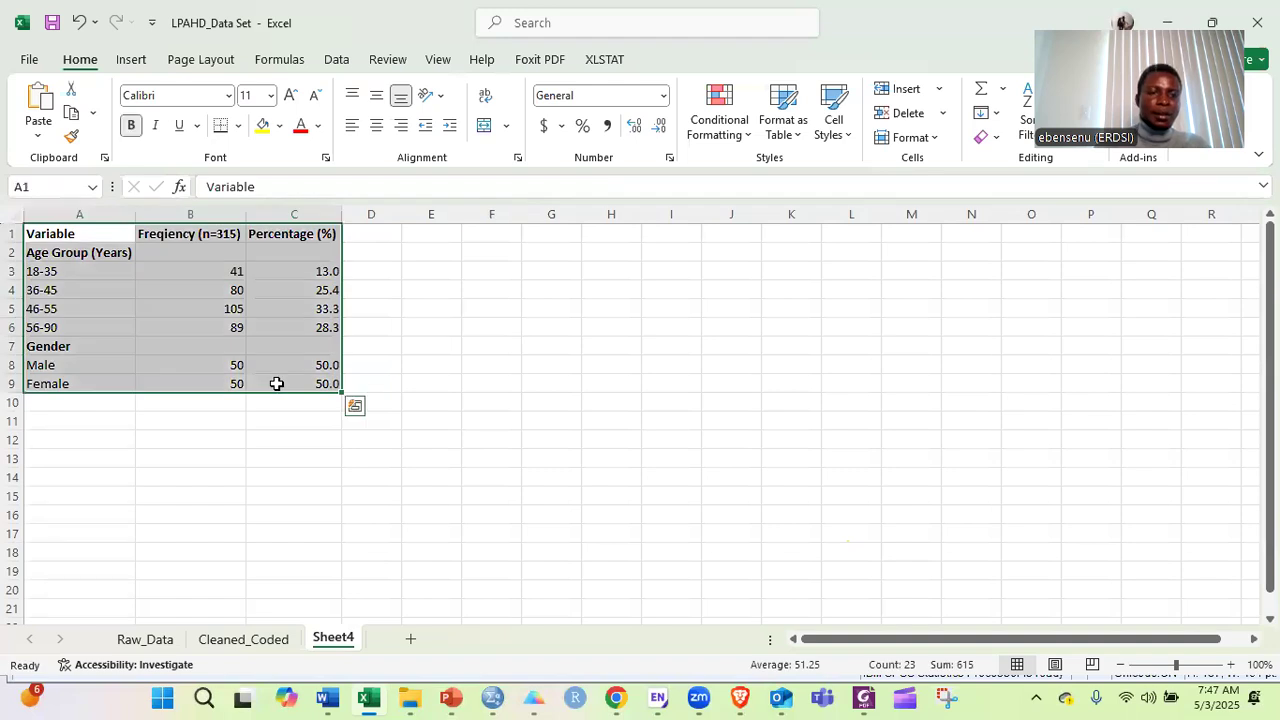
key(ctrl+c)
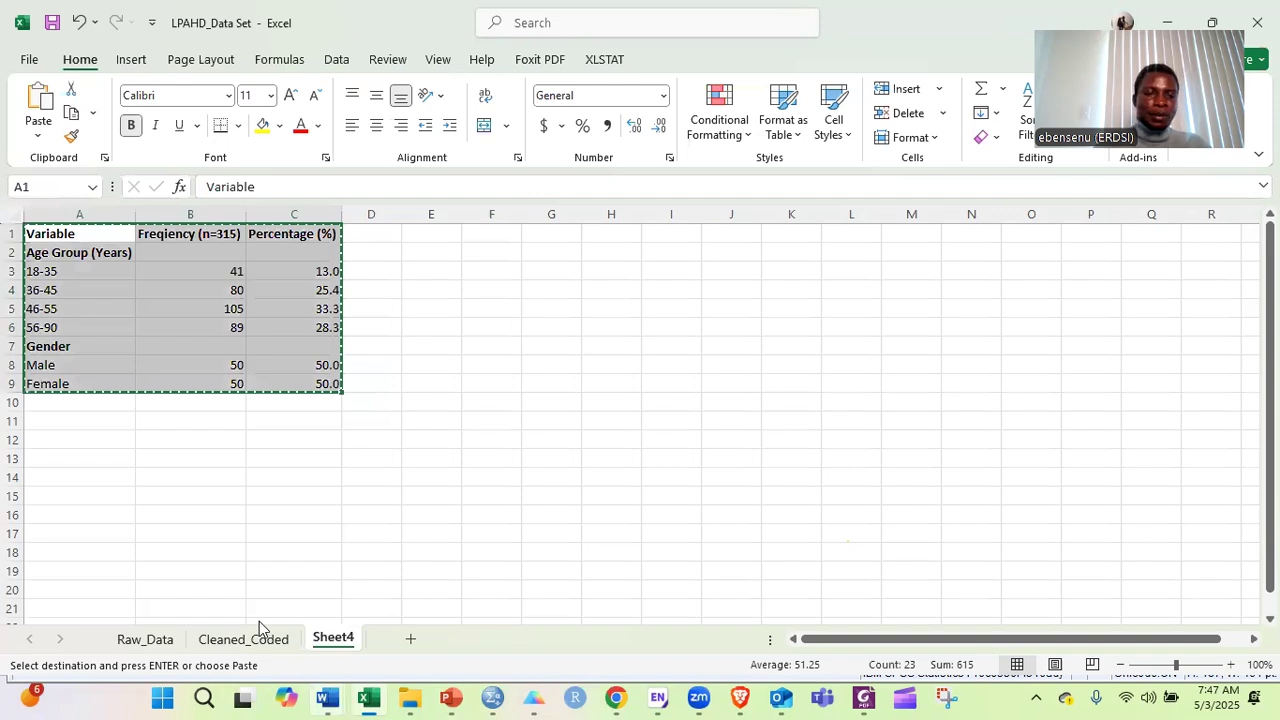
click(230, 600)
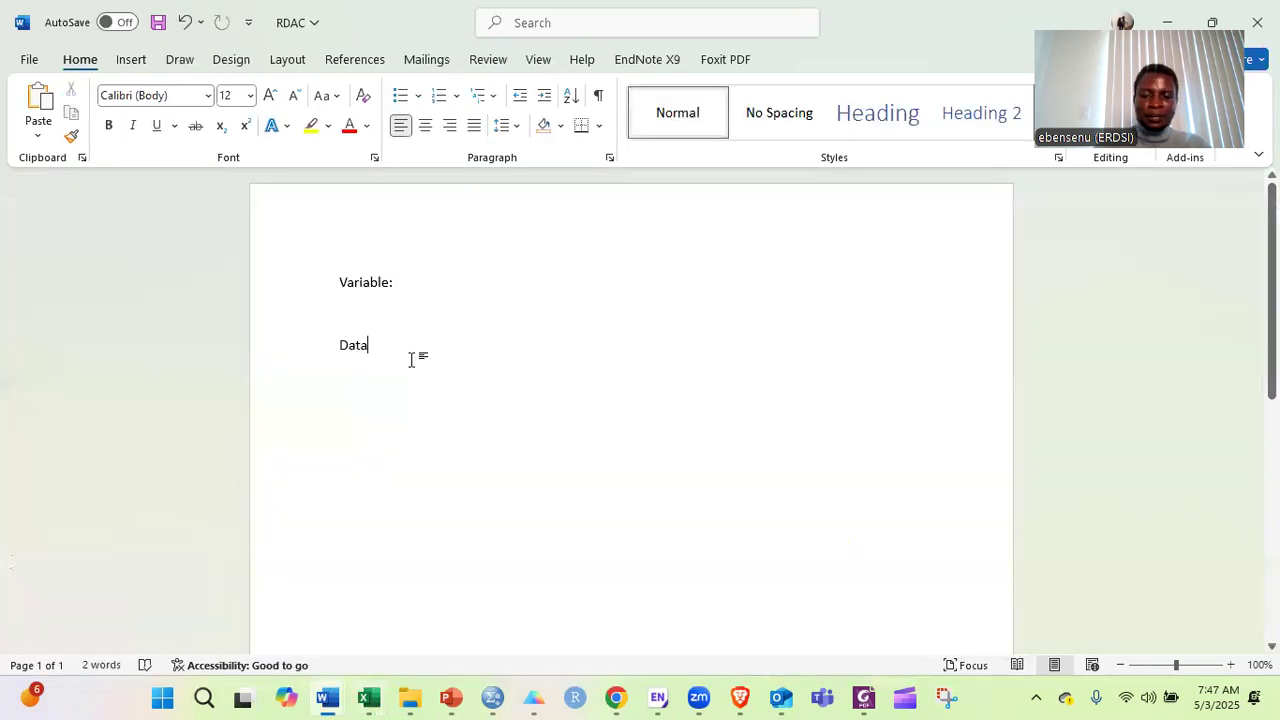
key(Return)
key(Return)
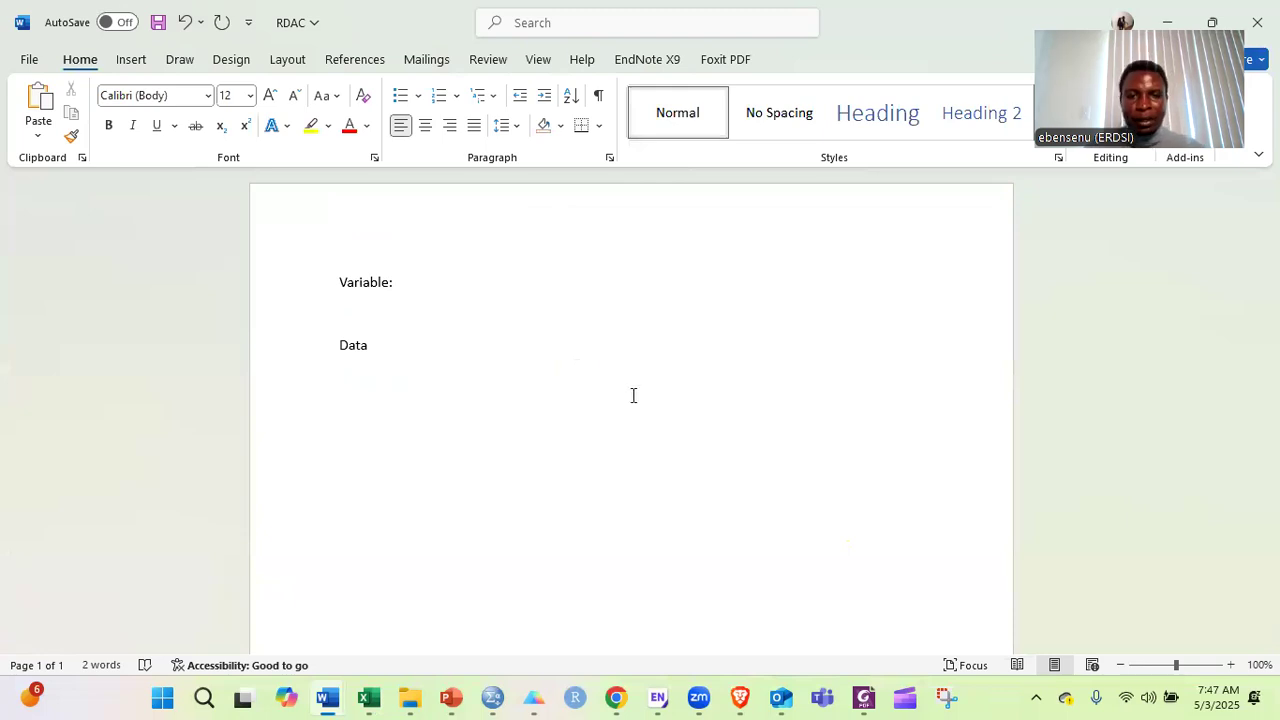
key(ctrl+v)
scroll(454, 411, down, 1)
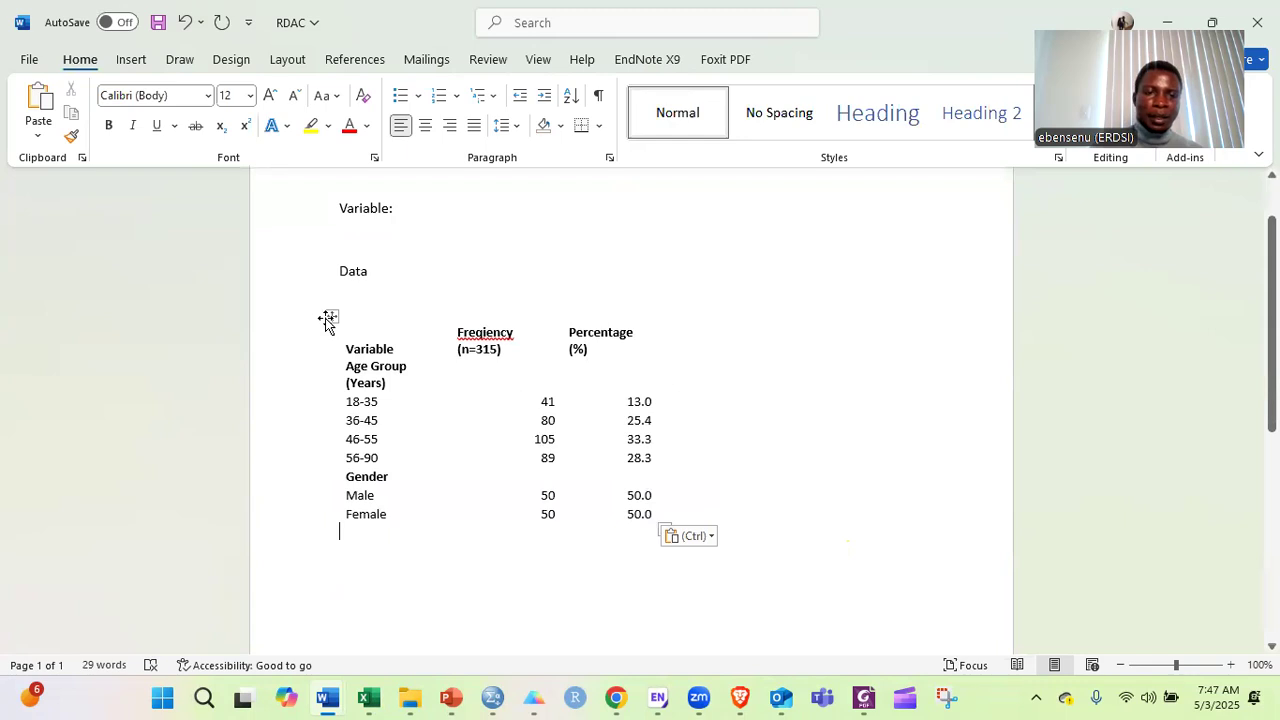
drag(400, 343, 656, 523)
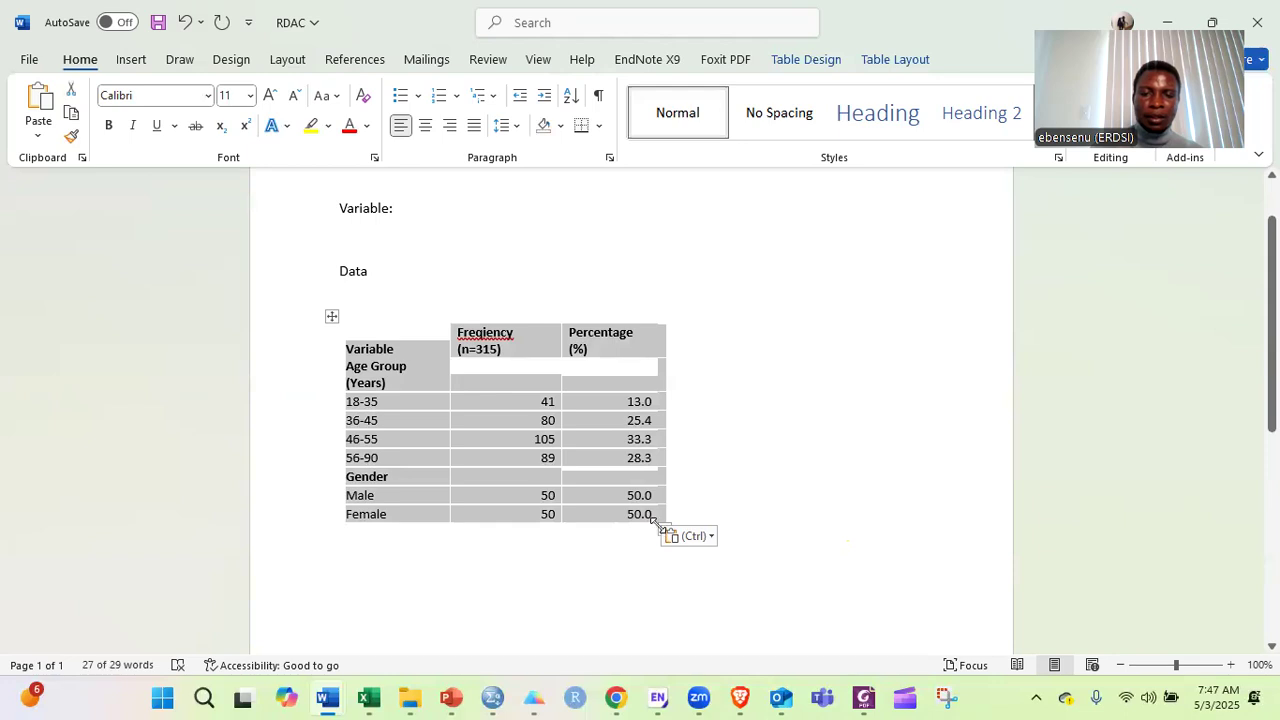
click(760, 536)
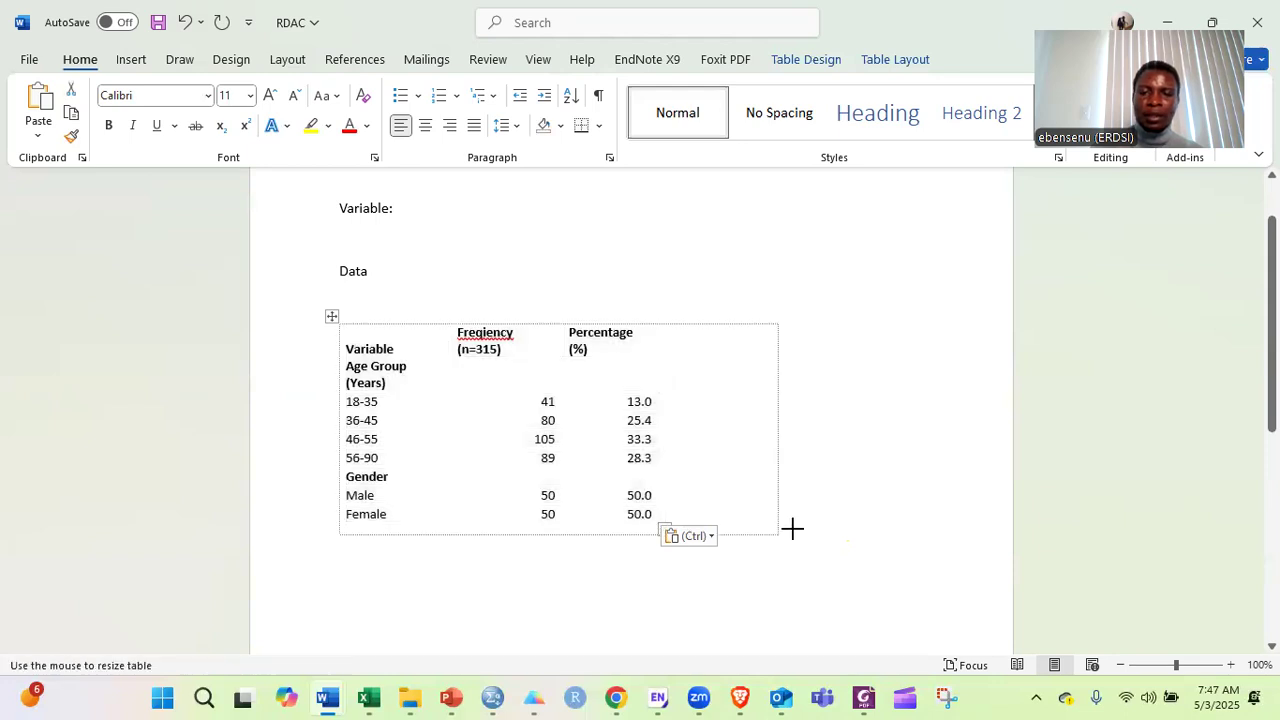
Set the whole pasted table to Times New Roman, size 12, and centre it on the page.
click(332, 318)
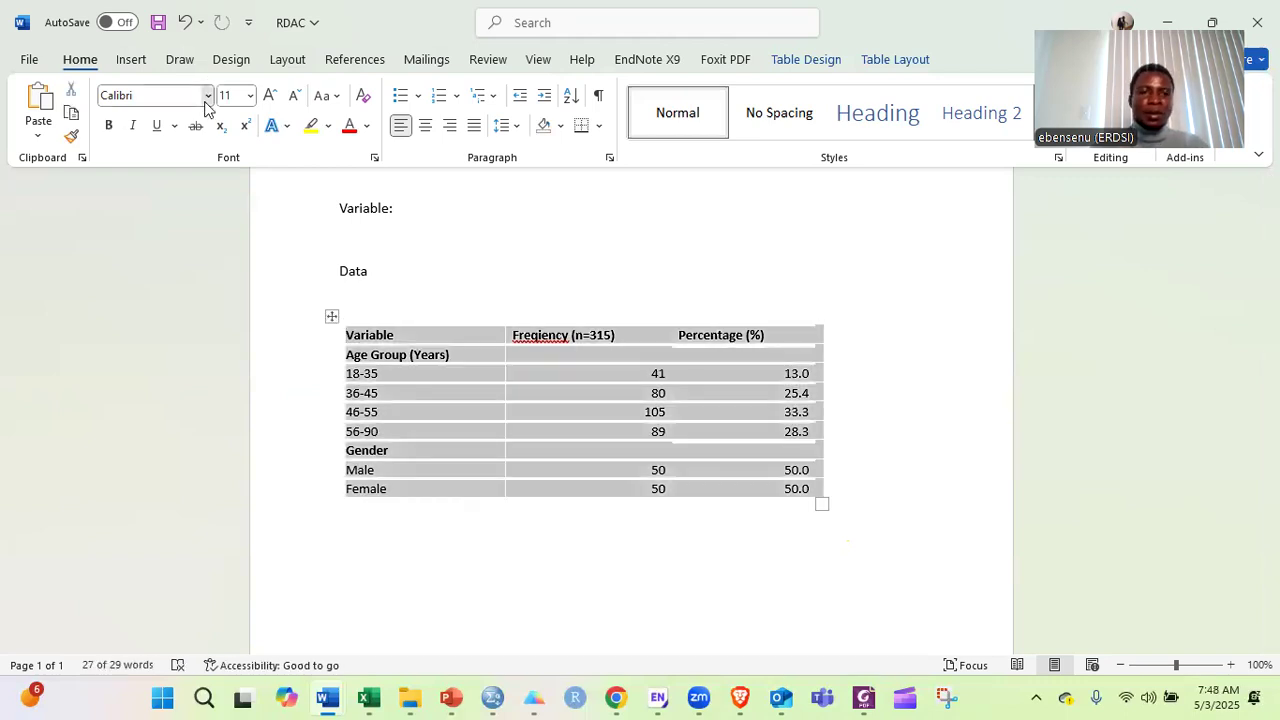
click(207, 95)
text(T)
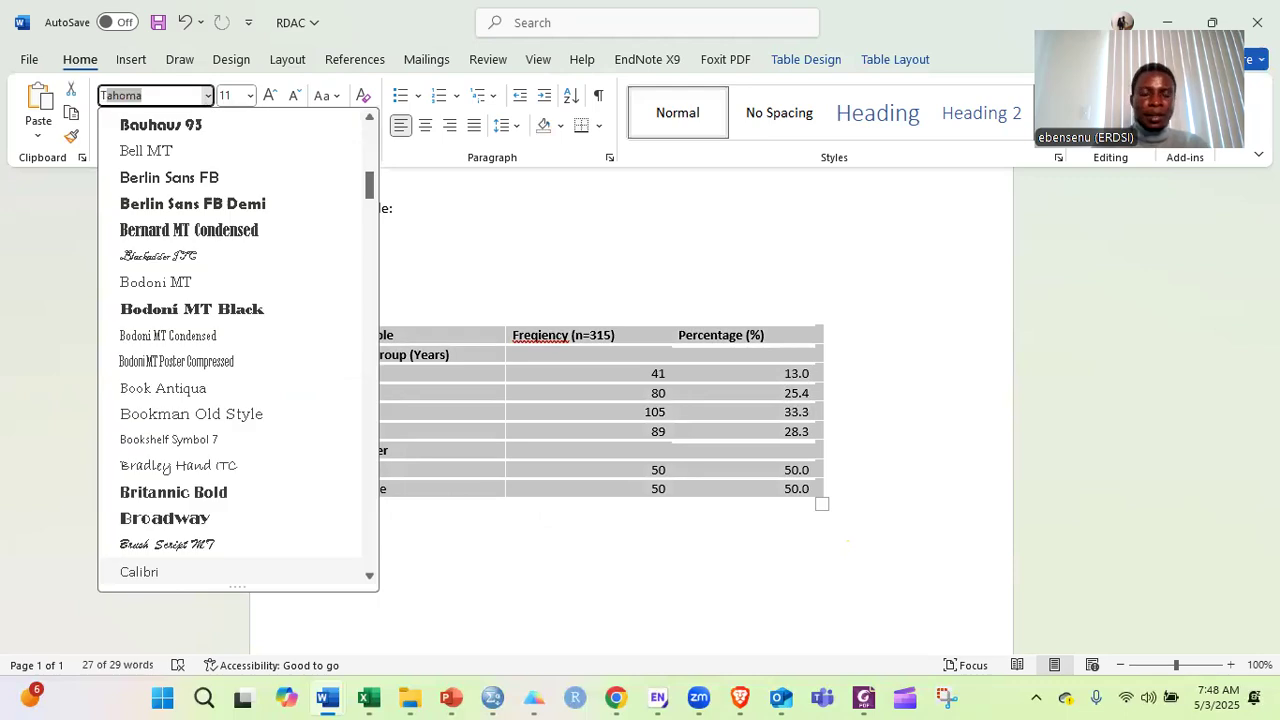
text(imes New Roman)
key(Return)
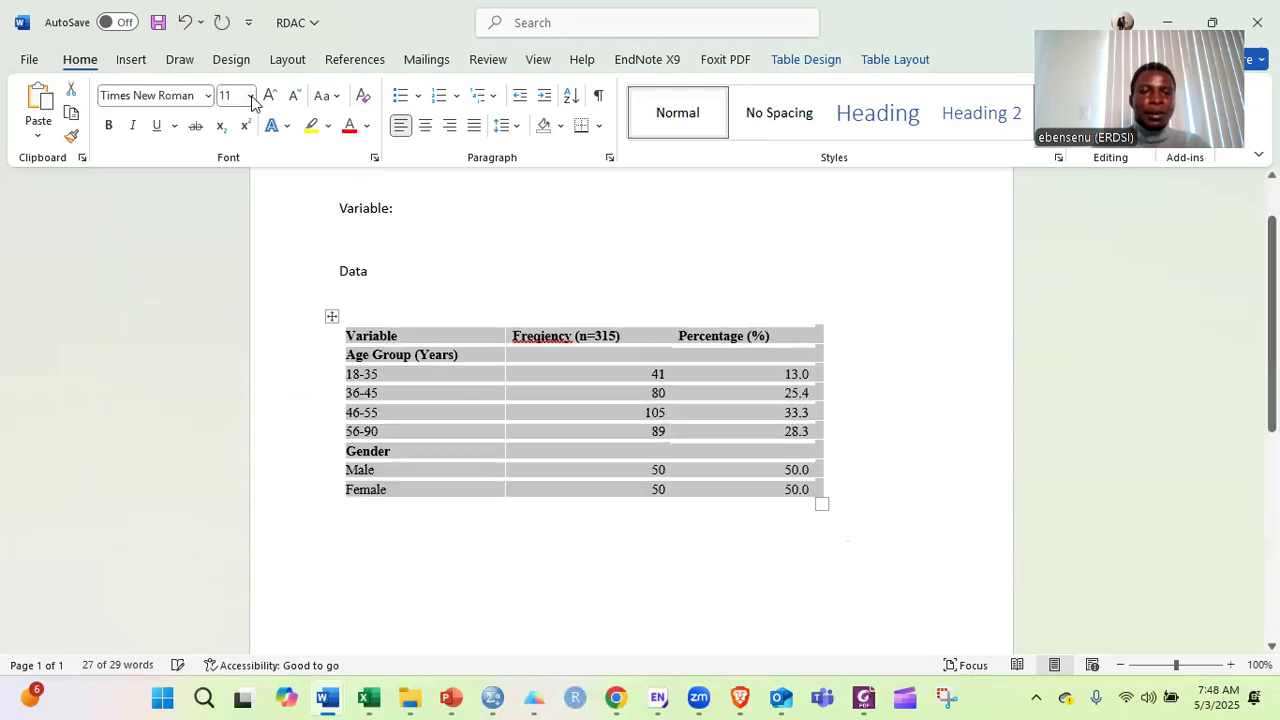
click(251, 96)
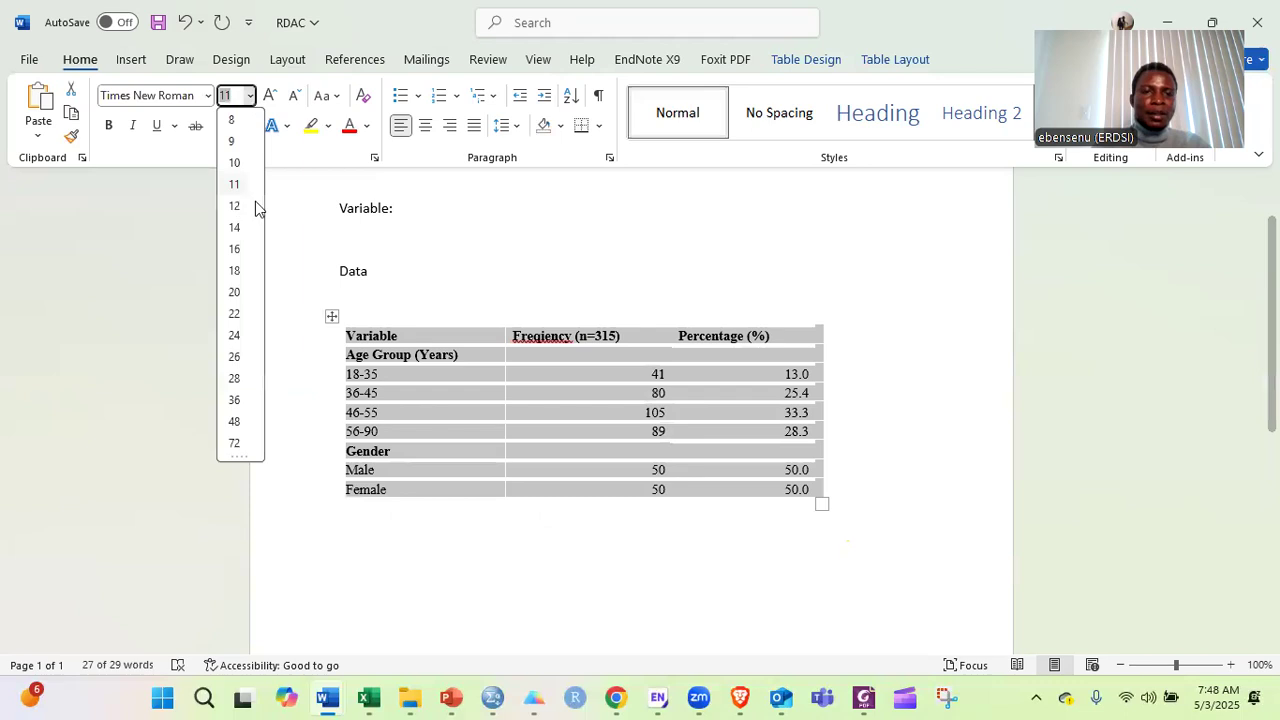
click(256, 205)
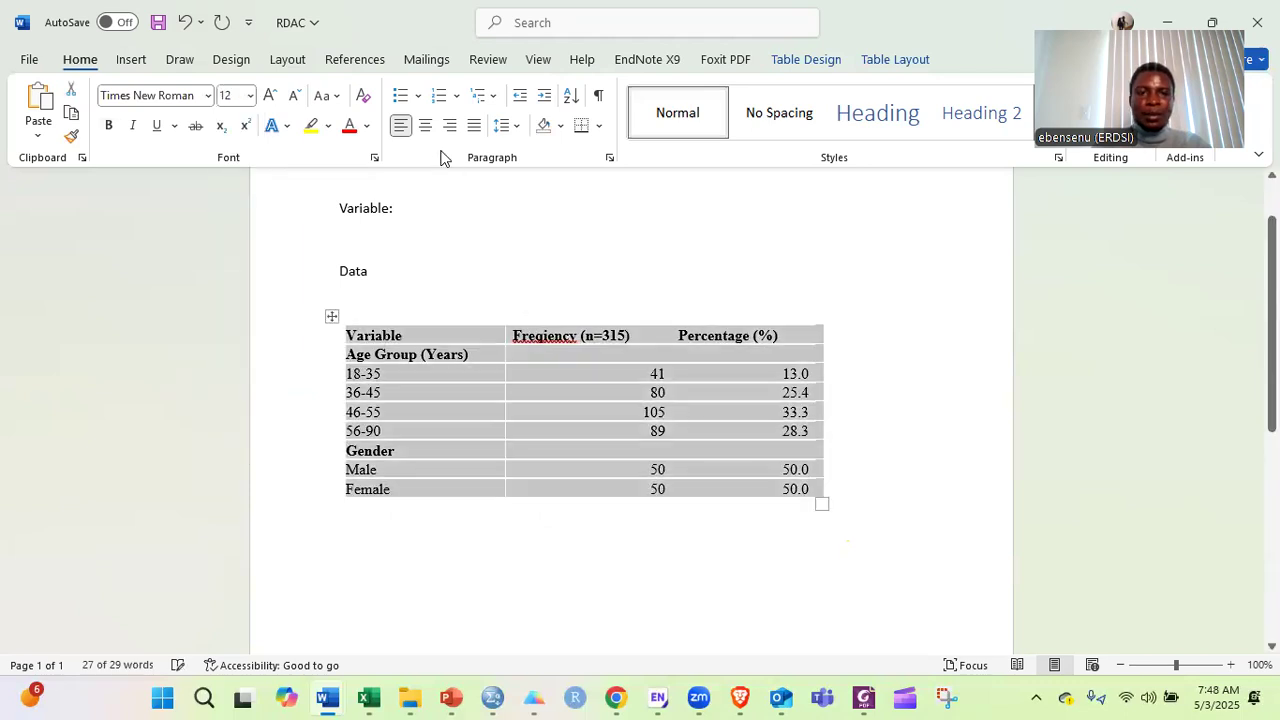
click(424, 126)
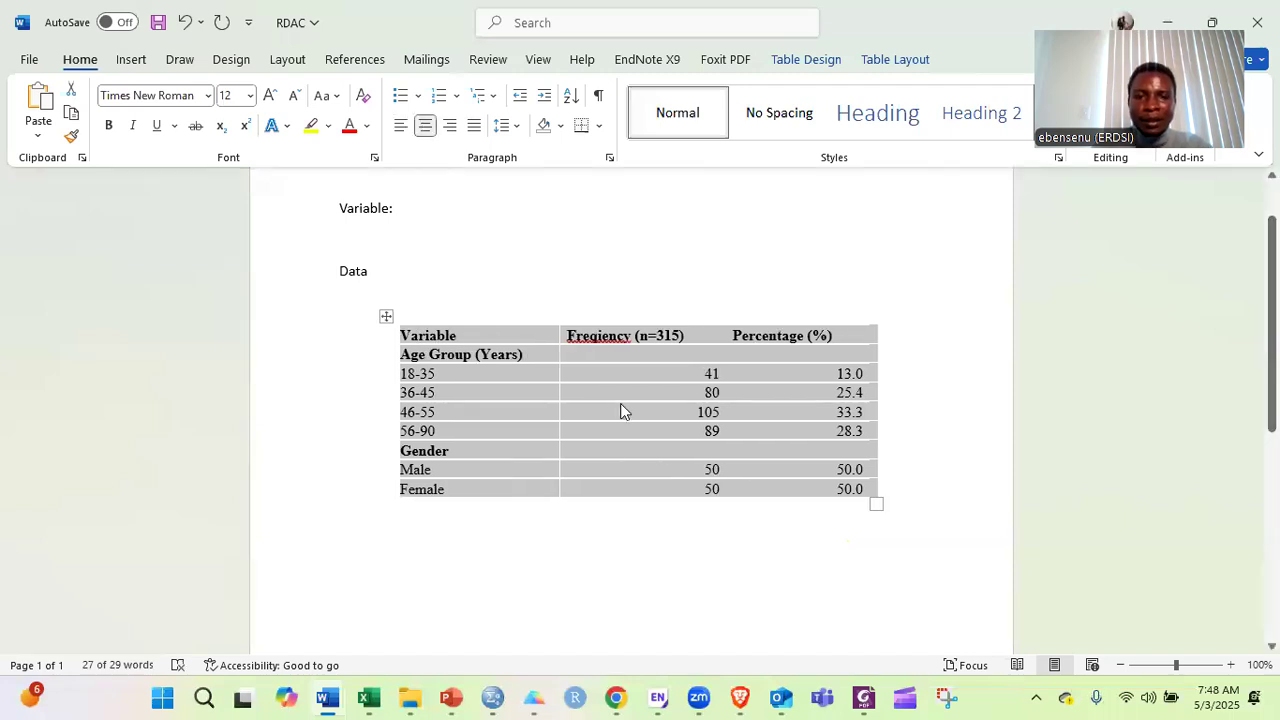
Set the border width to 2 ¼ pt and apply top and bottom borders to the whole table.
click(600, 127)
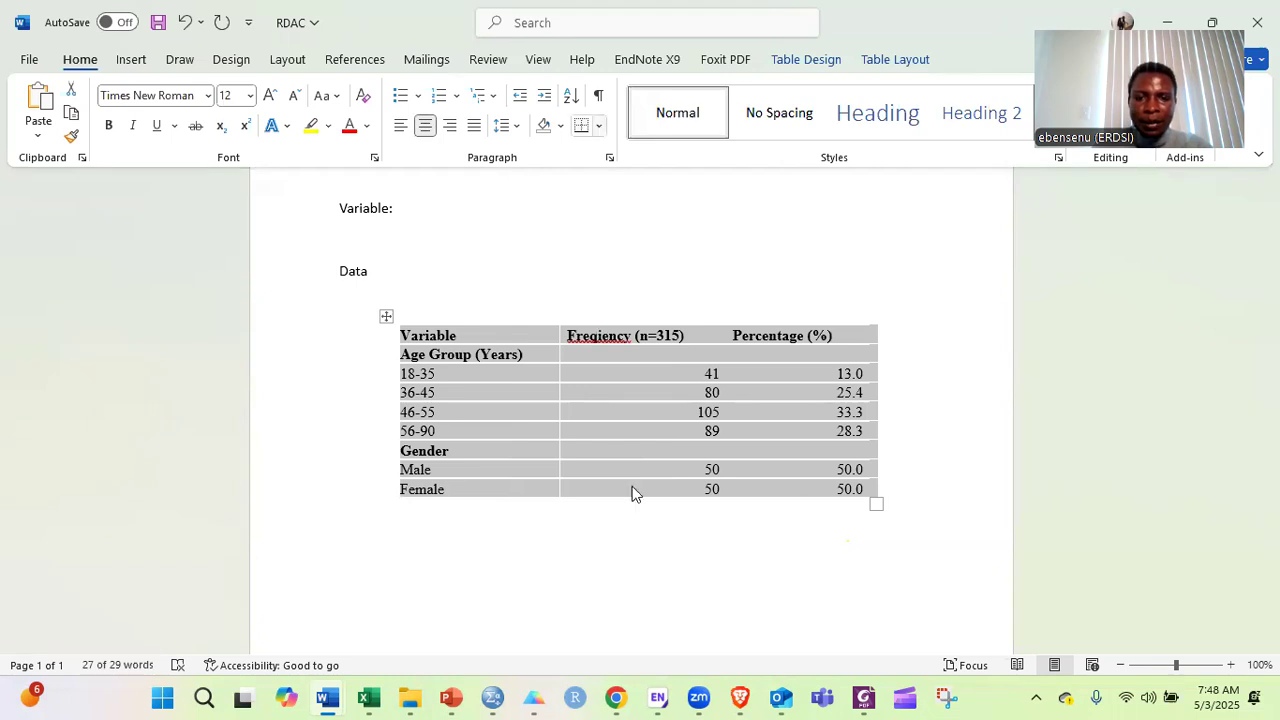
click(636, 554)
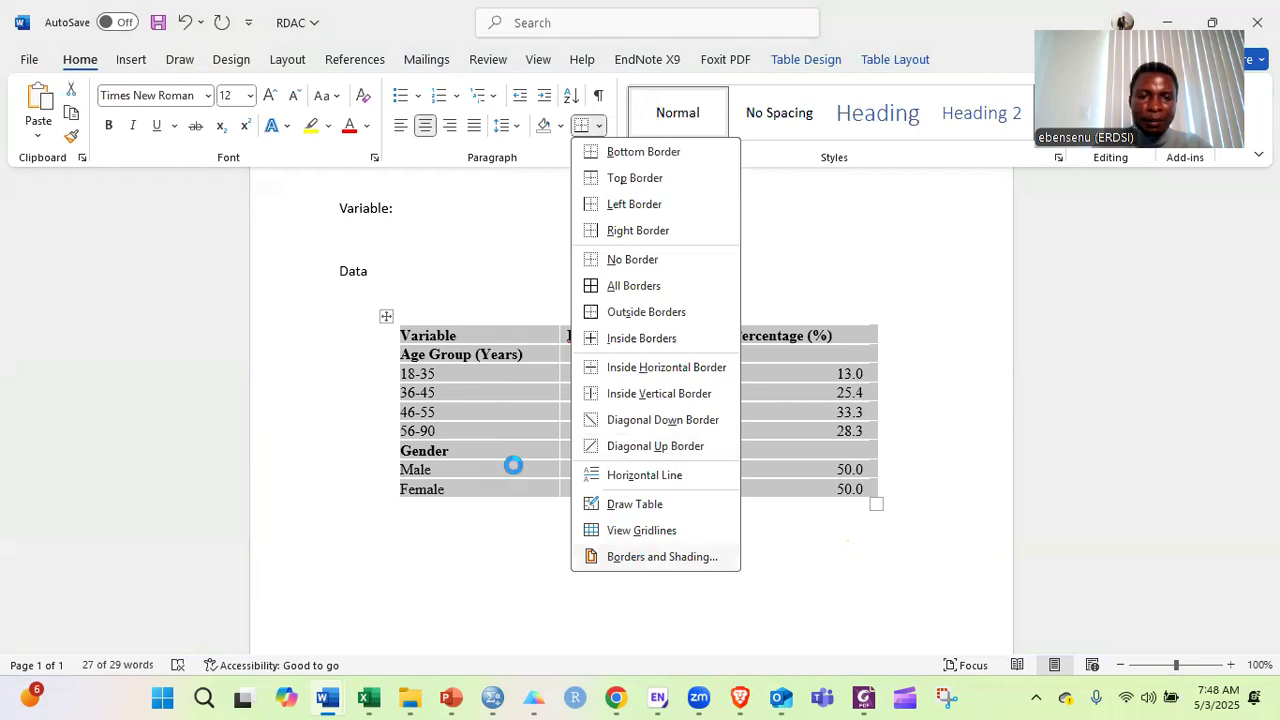
click(580, 414)
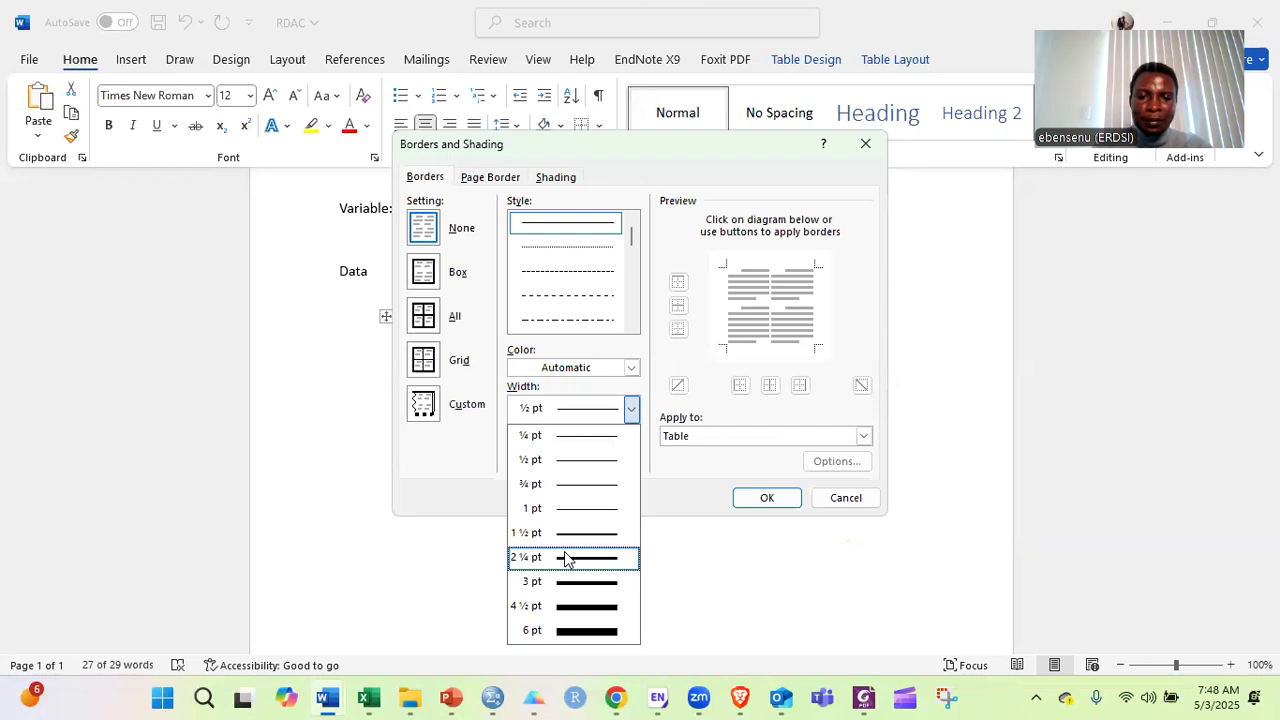
click(758, 497)
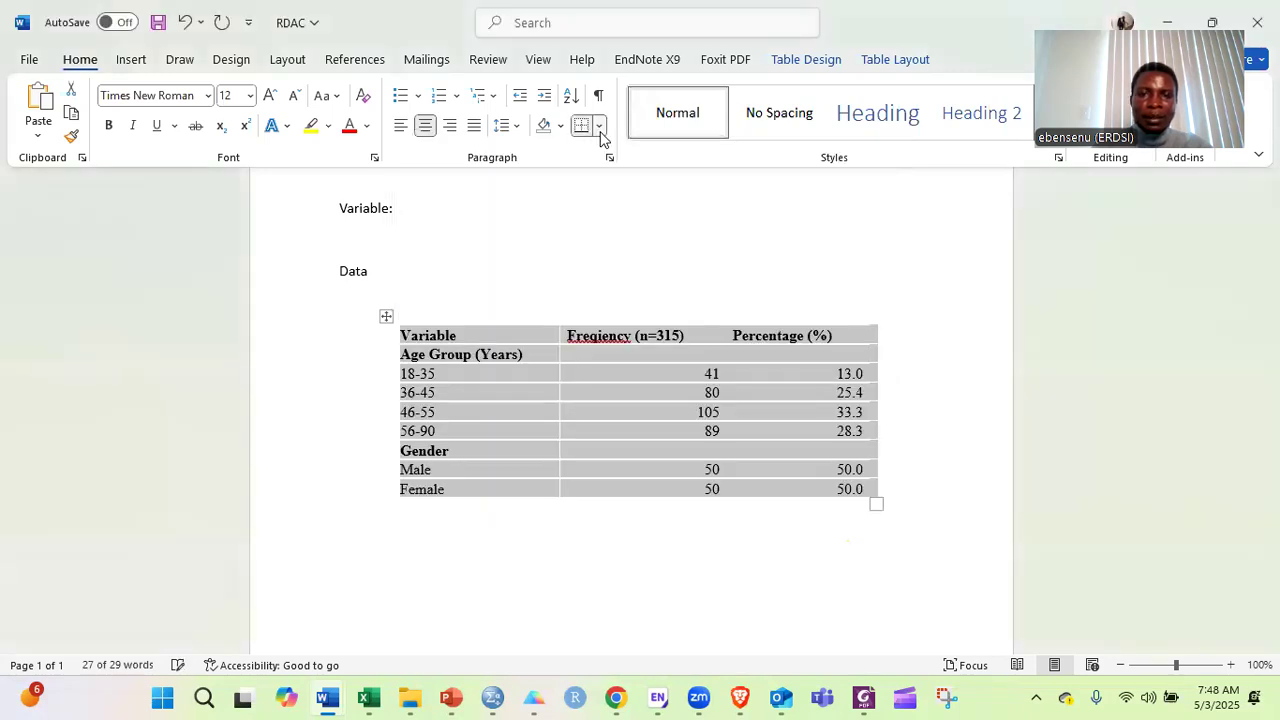
click(600, 128)
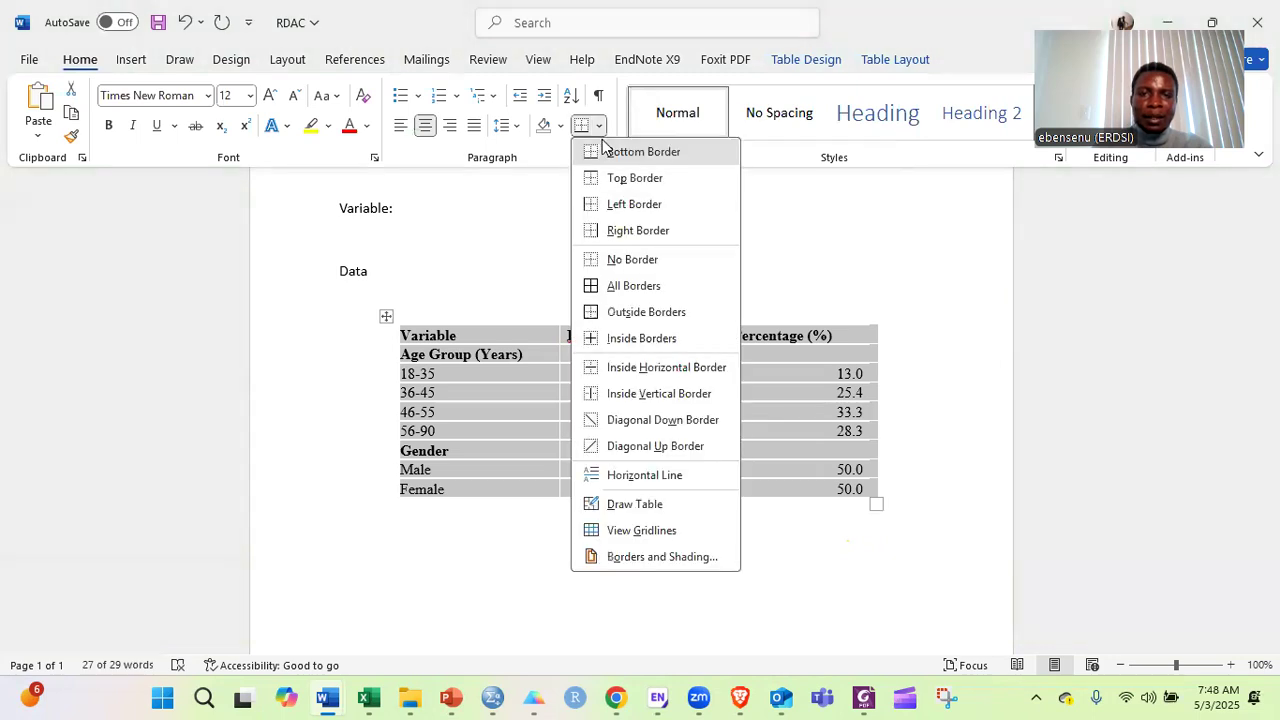
click(603, 150)
click(503, 300)
Add a bottom border beneath the table's header row.
click(440, 338)
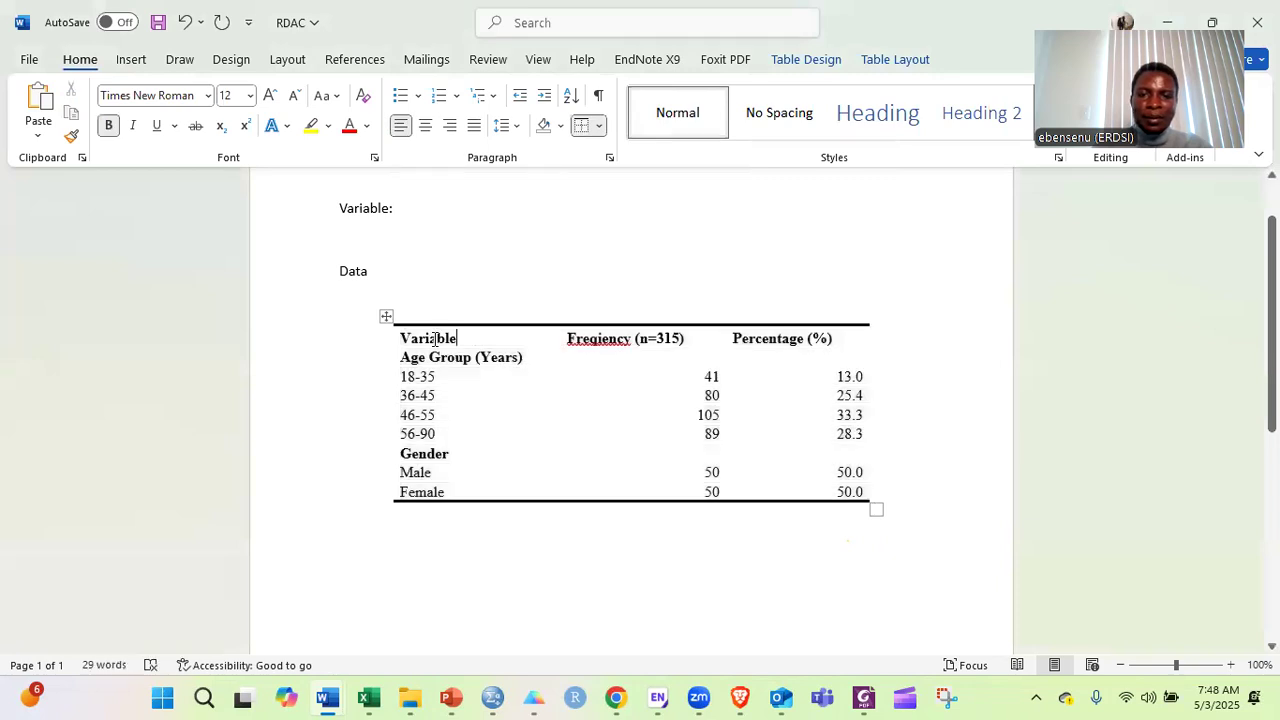
shift+click(825, 330)
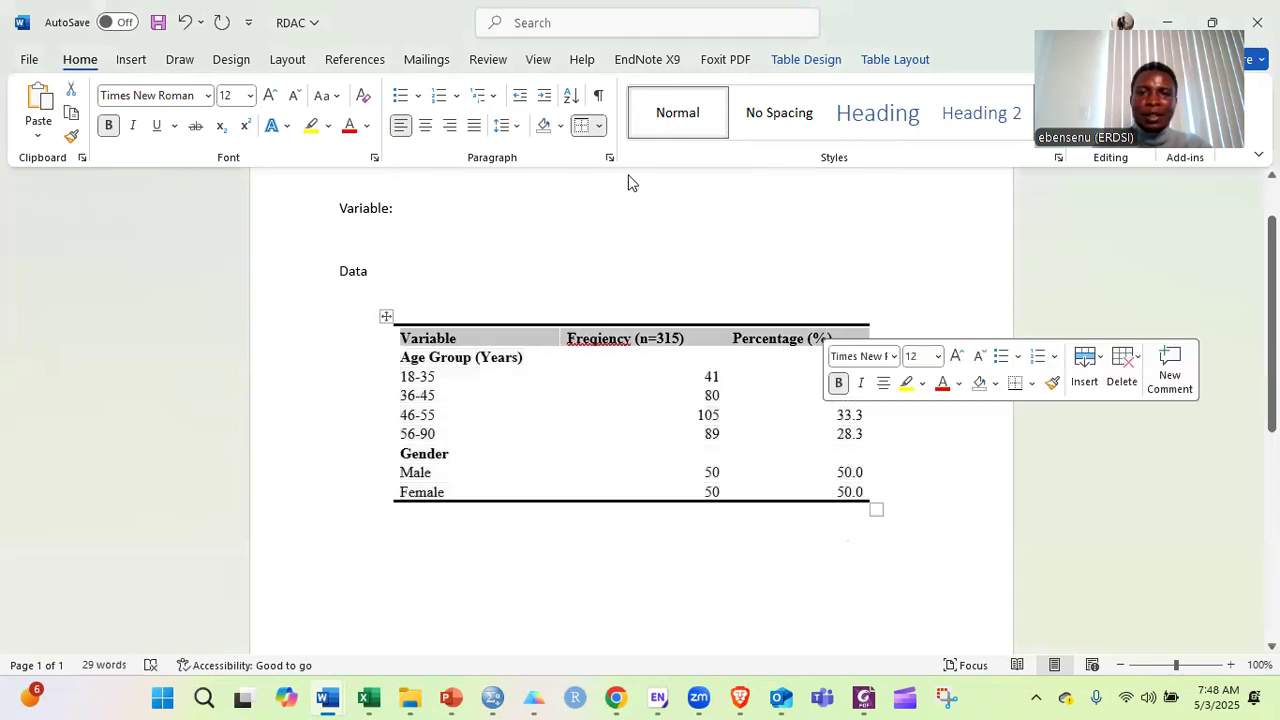
click(599, 127)
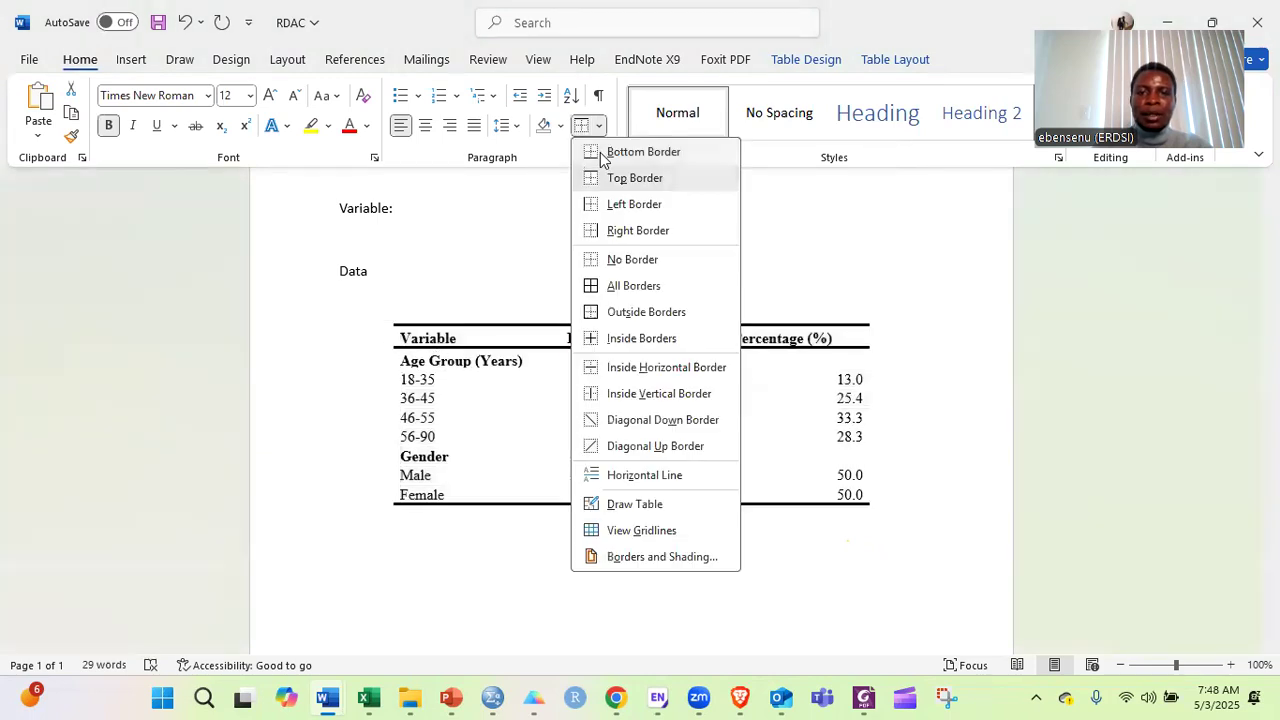
click(601, 340)
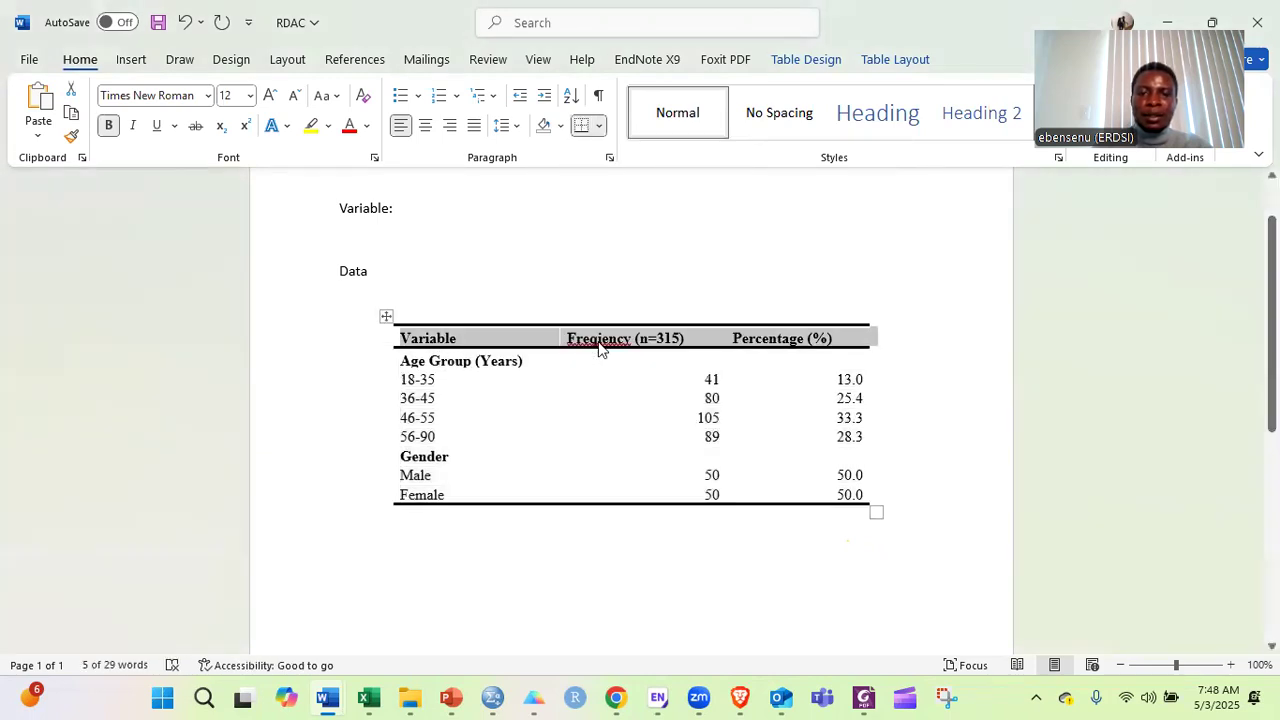
Correct the second column's header to Frequency (n=315) and centre the text in the frequency and percentage columns.
click(600, 339)
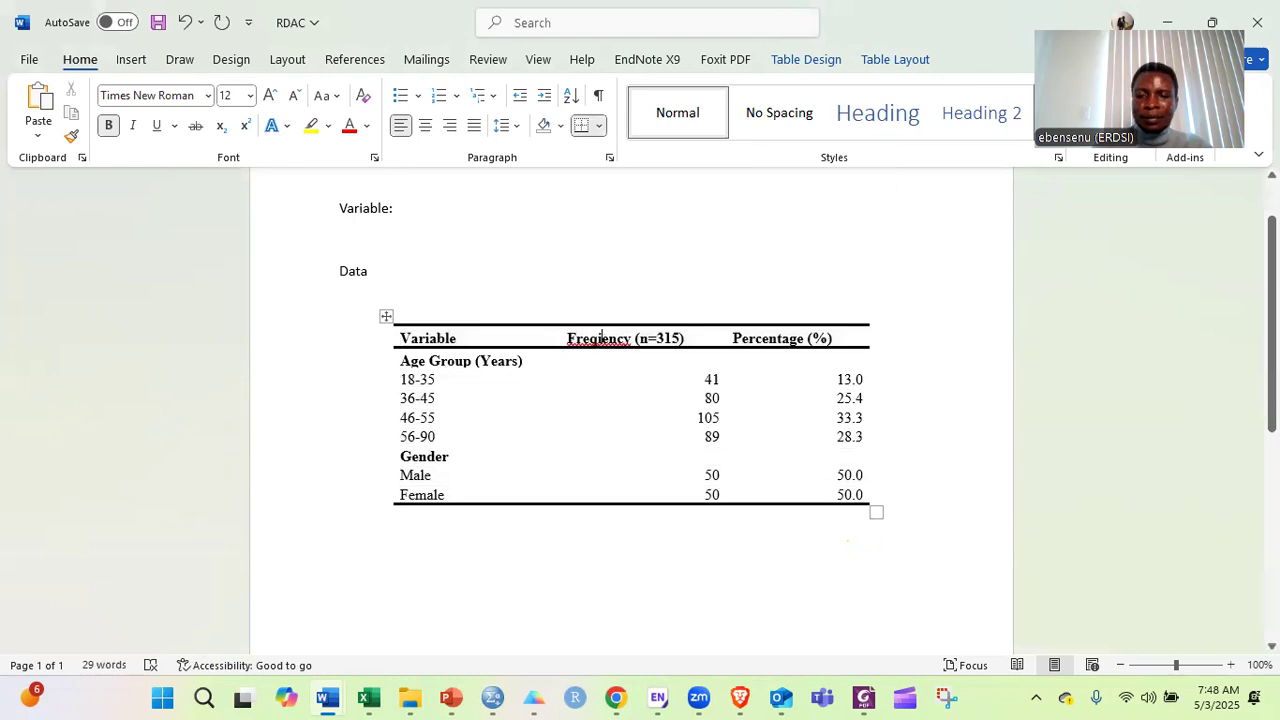
key(BackSpace)
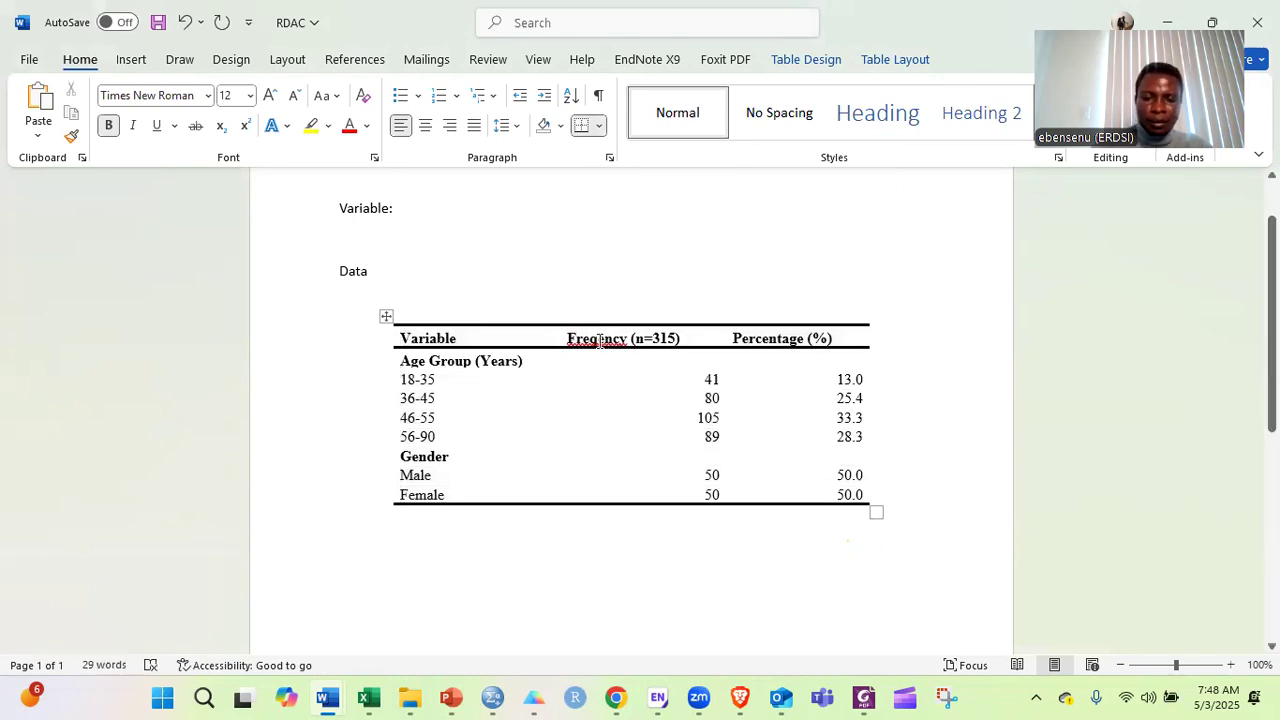
text(ue)
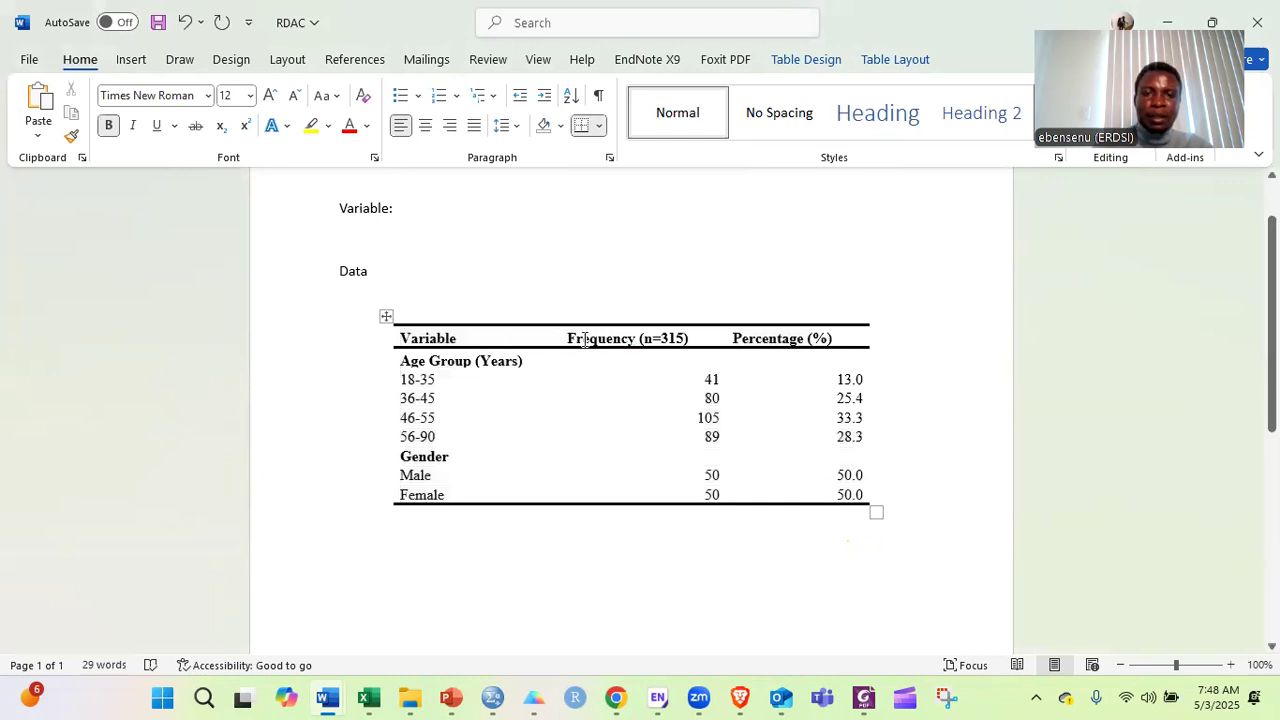
drag(674, 352, 804, 488)
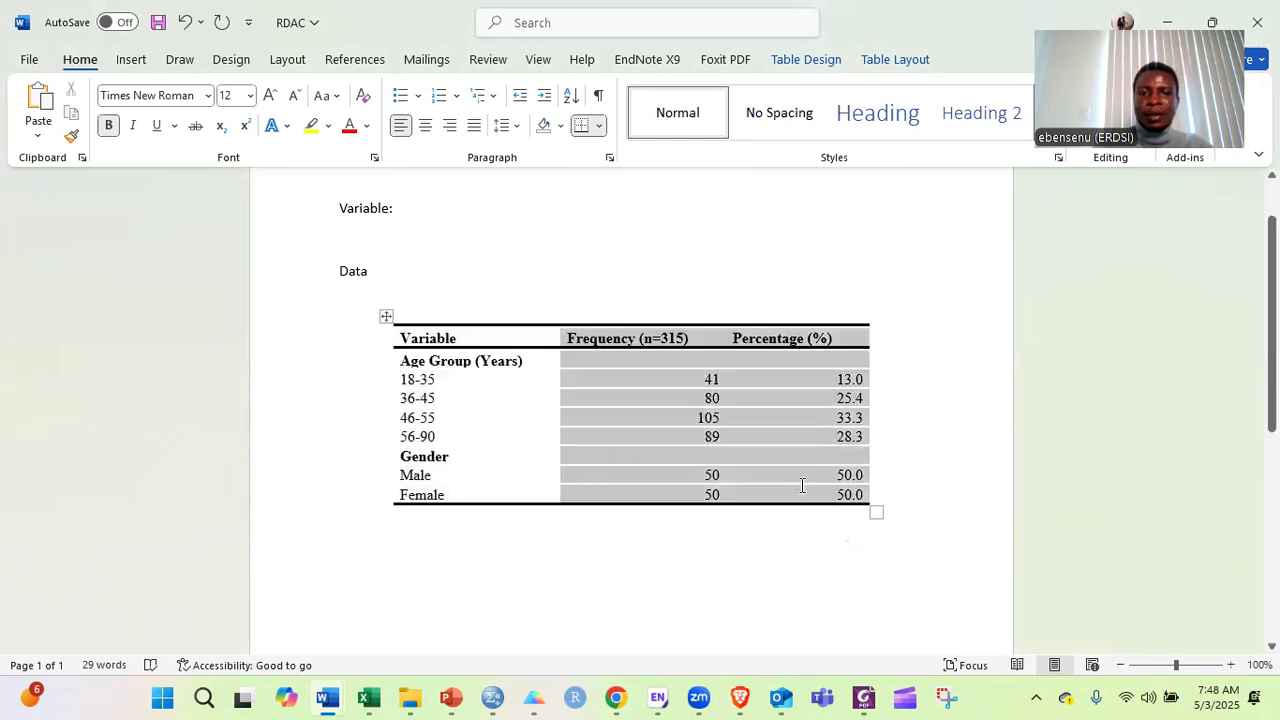
click(424, 127)
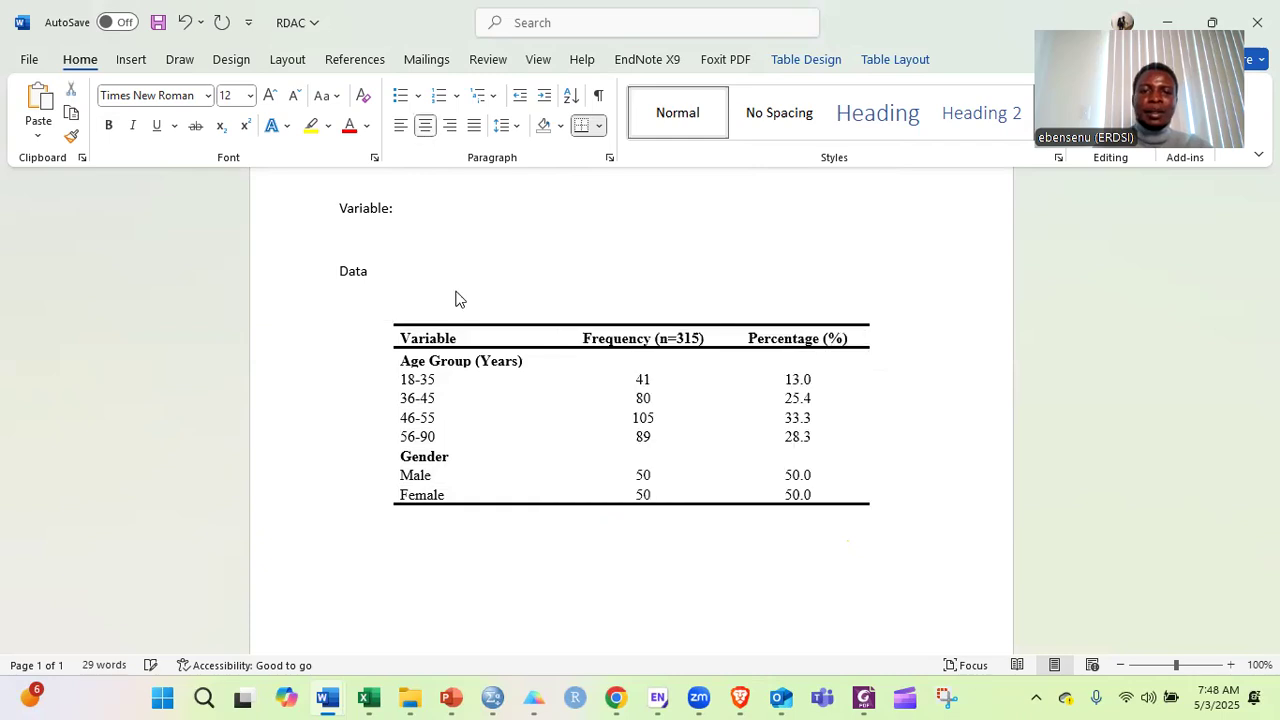
click(514, 554)
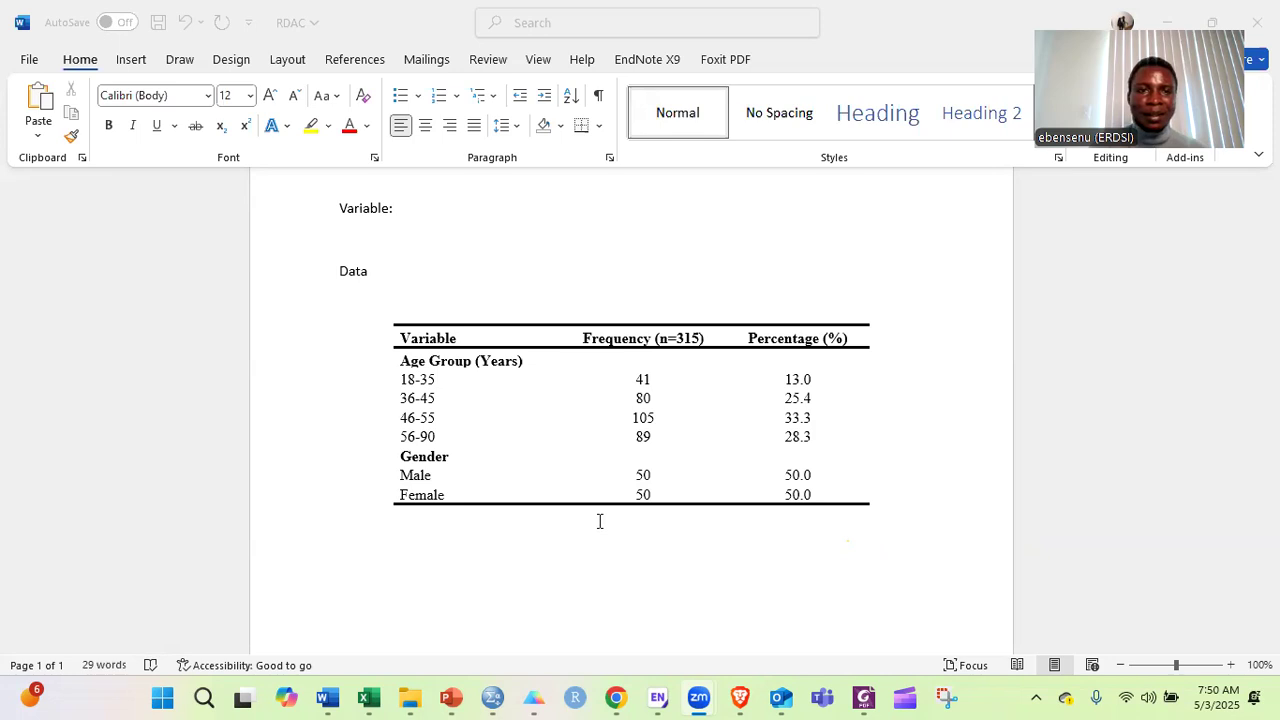
click(586, 551)
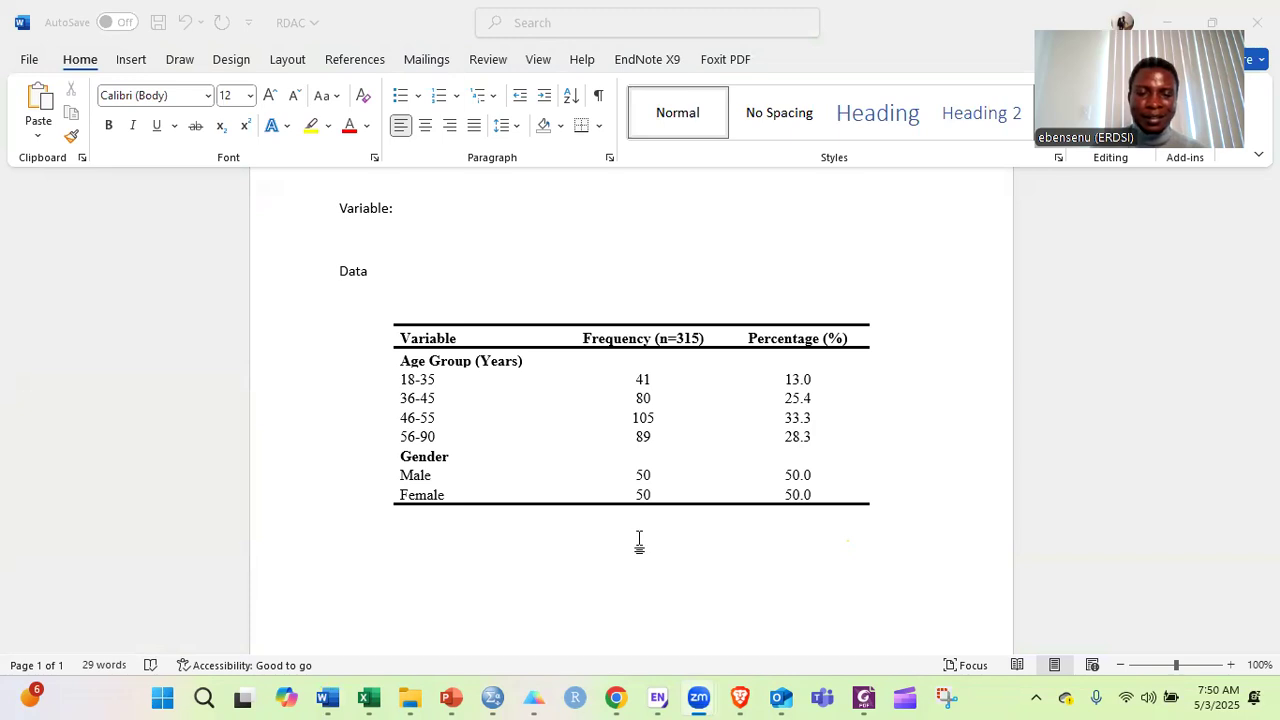
click(547, 538)
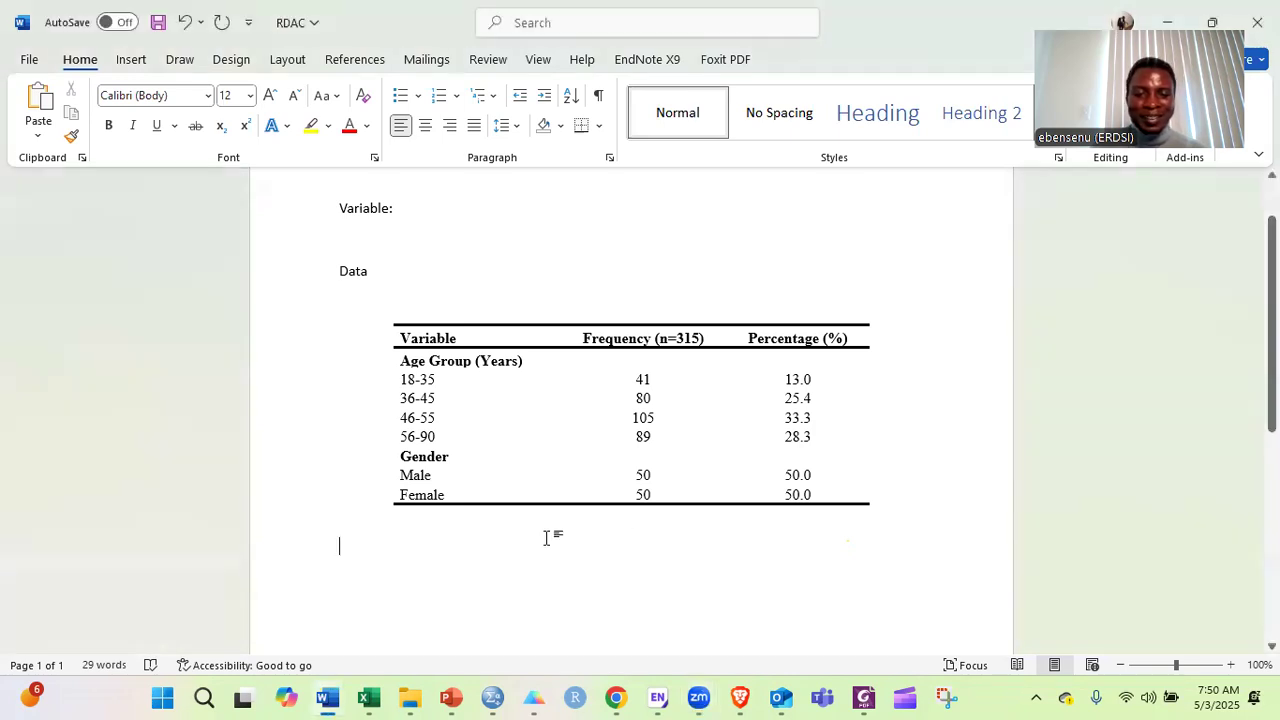
Switch to GraphPad Prism and create a new Column data table with replicate values stacked into columns.
click(530, 698)
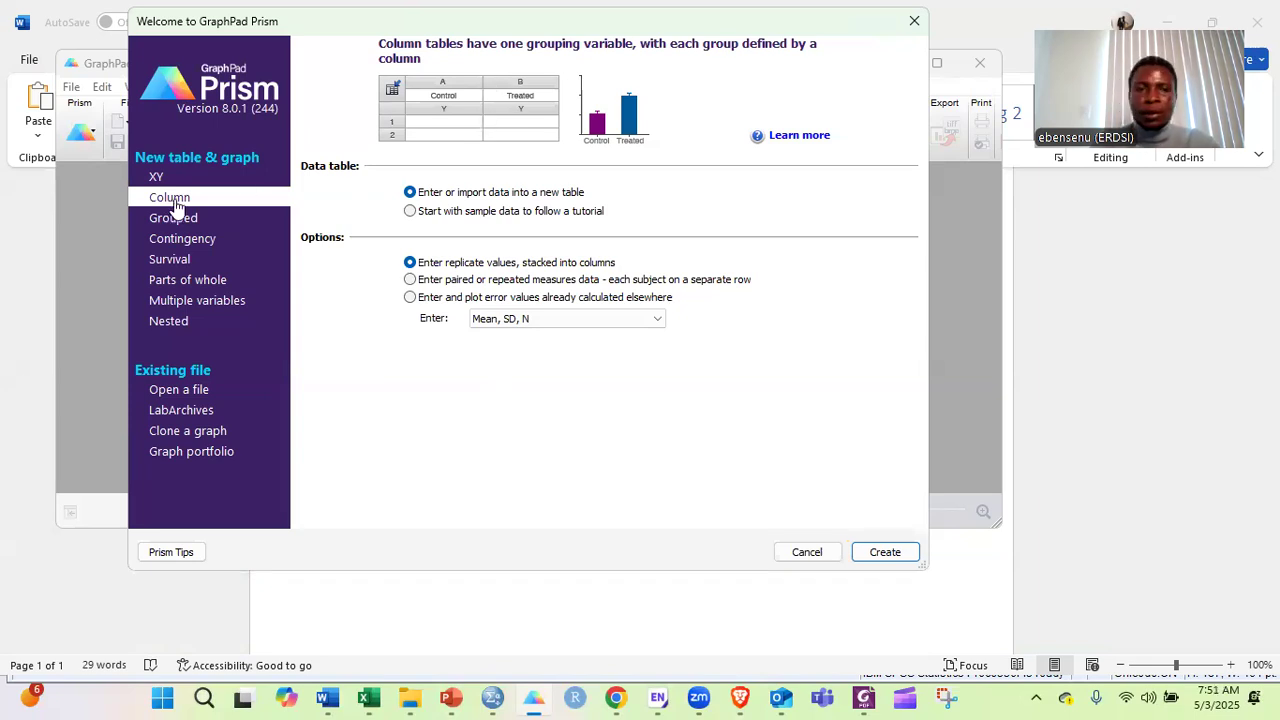
click(886, 553)
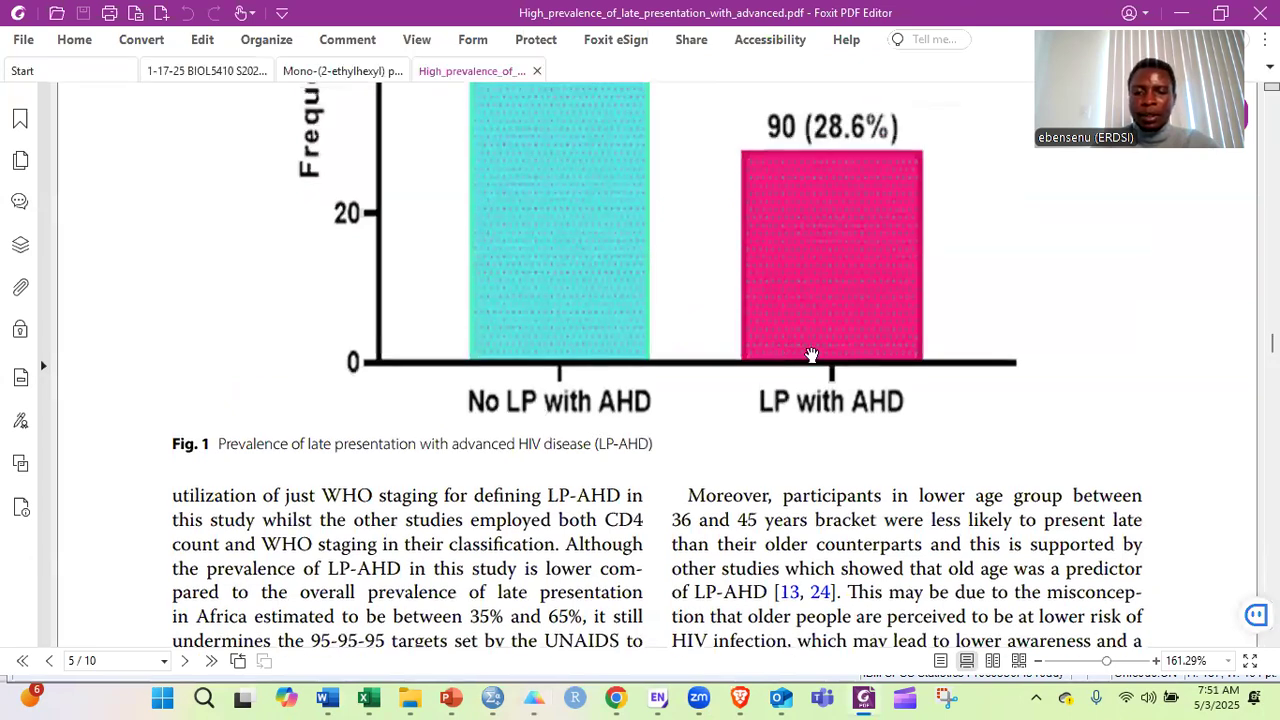
click(866, 697)
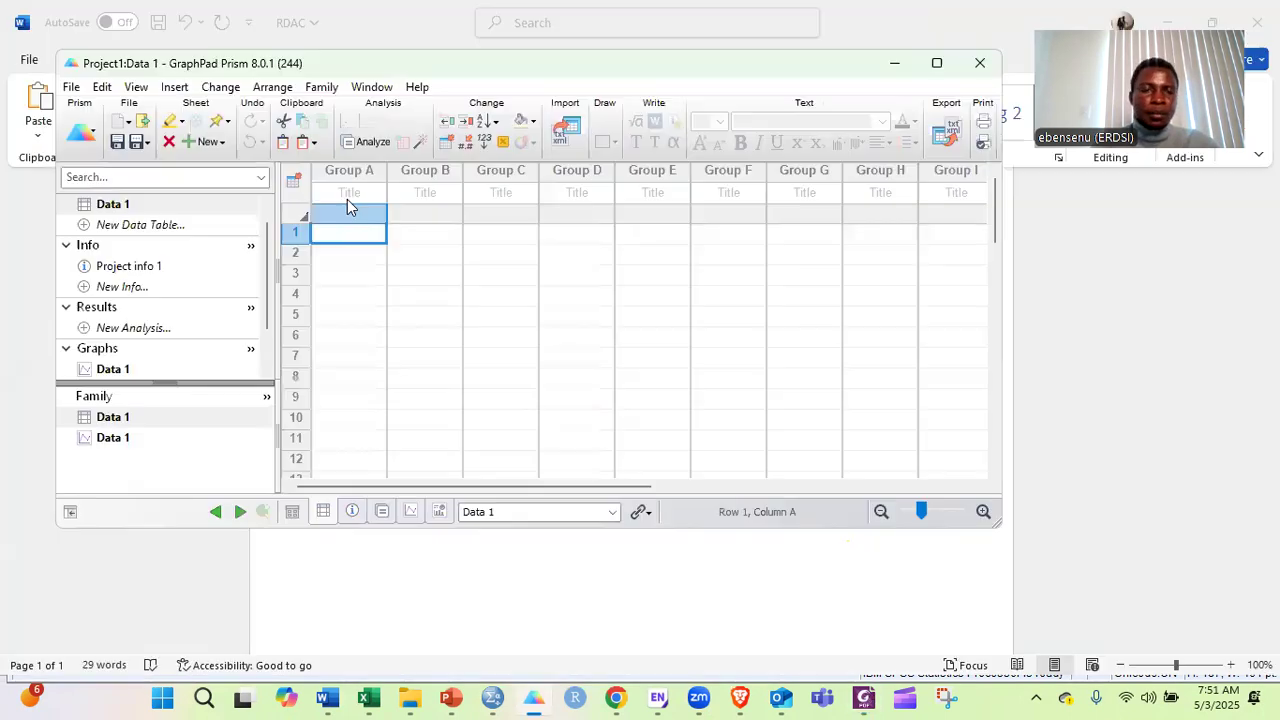
Title the Group A column No LPAHD and the Group B column LPAHD in the Prism data table.
click(348, 200)
click(347, 199)
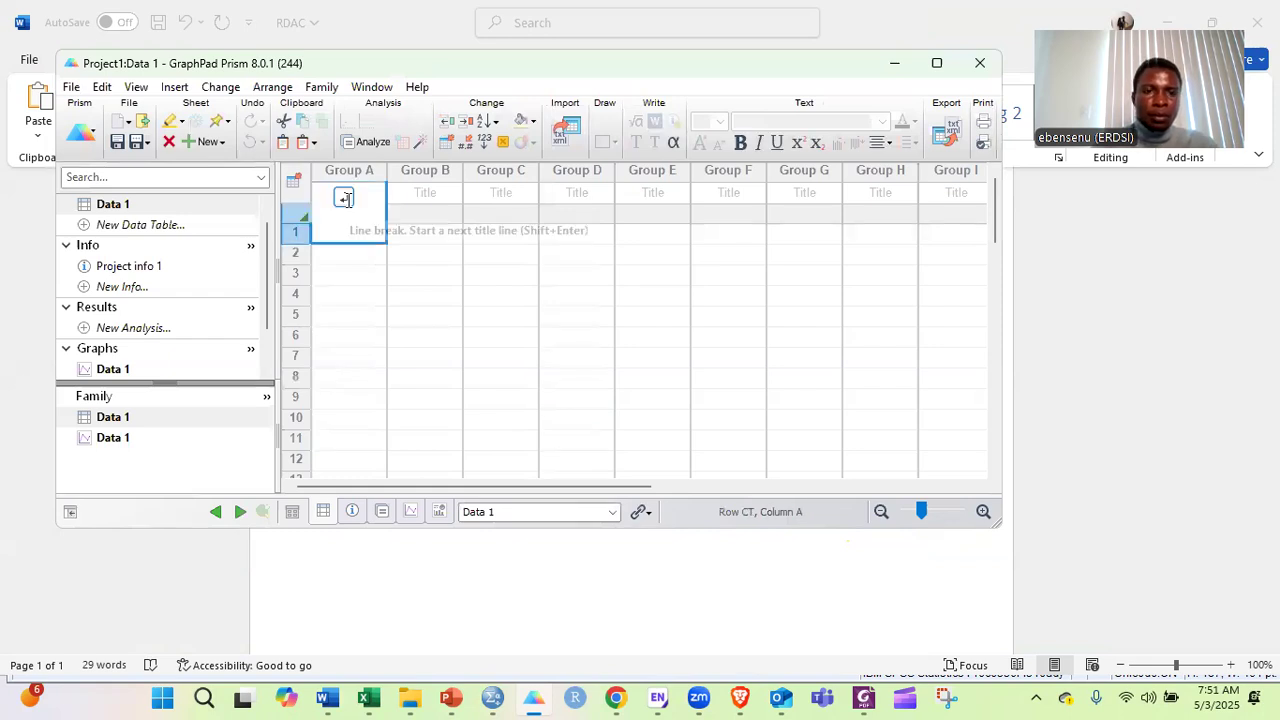
text(No LA)
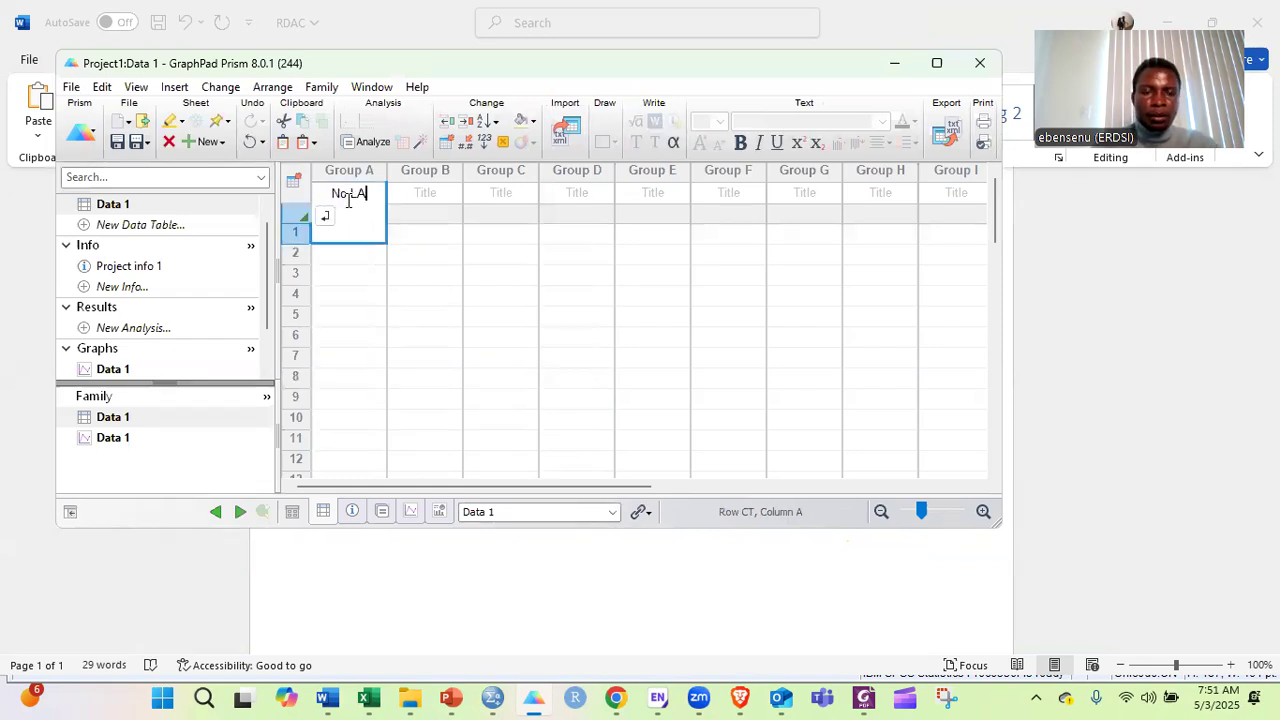
key(BackSpace)
text(PAHD)
key(Tab)
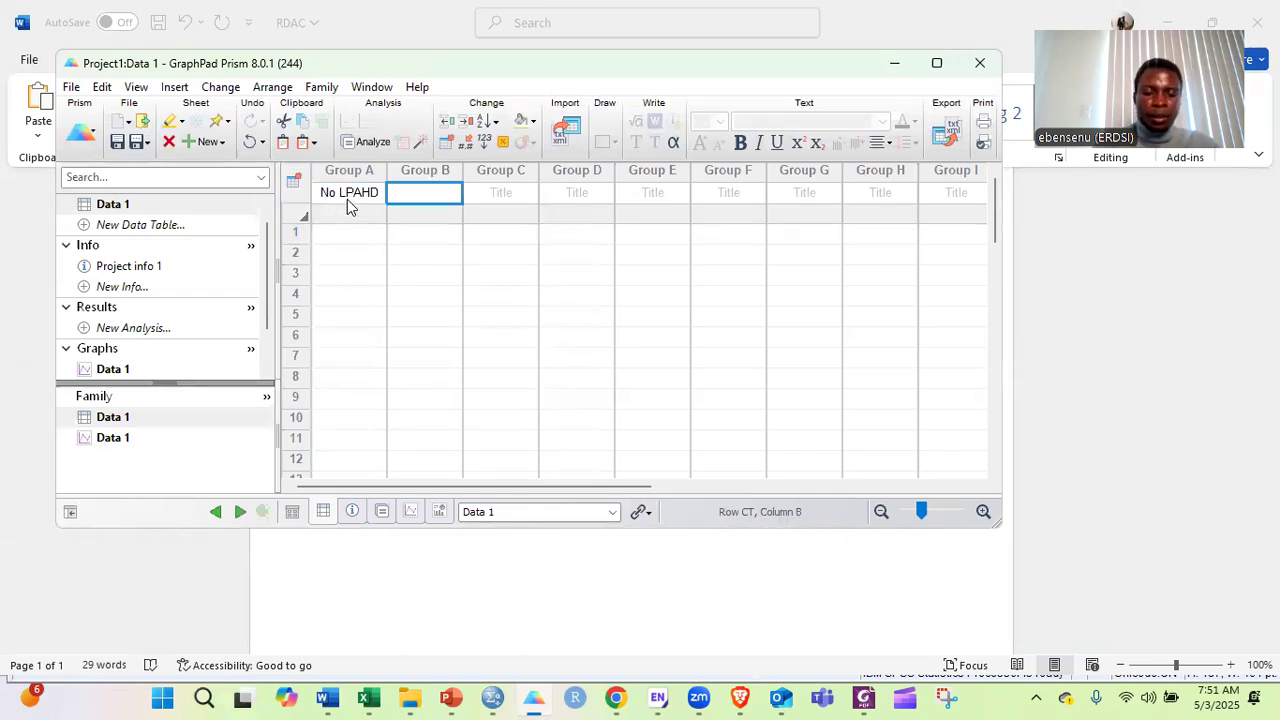
text(LPAHD)
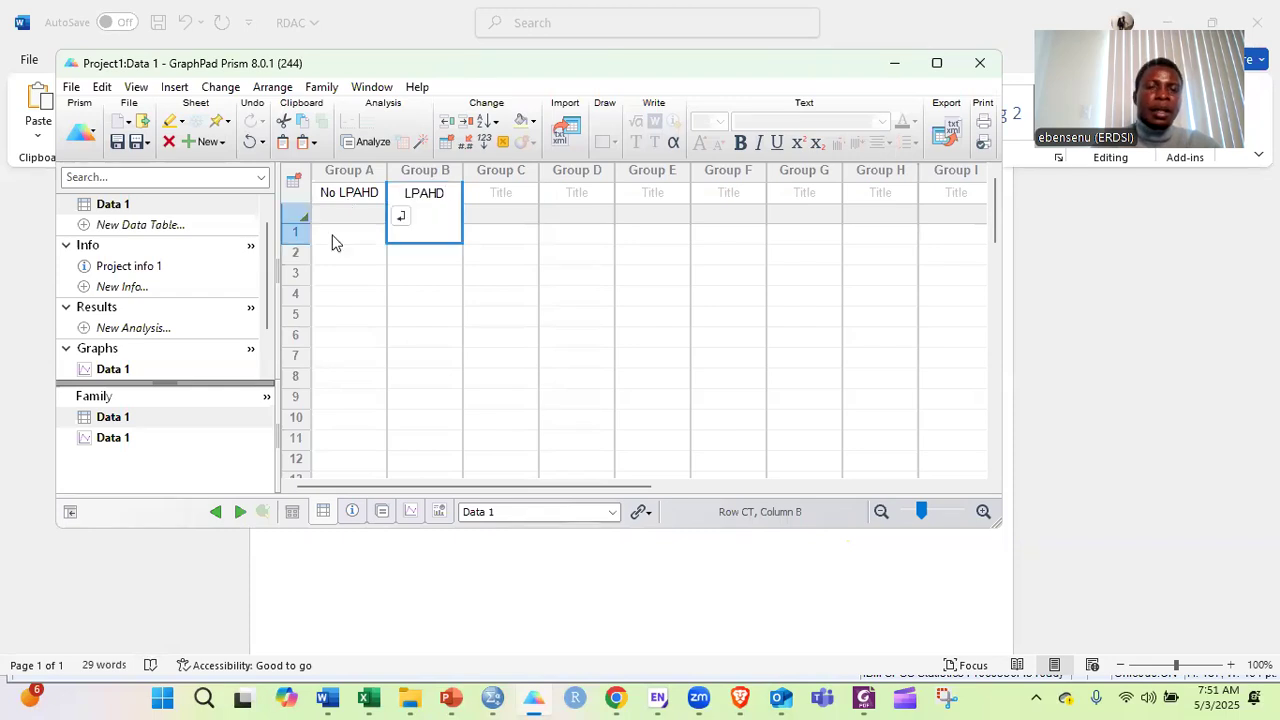
click(333, 236)
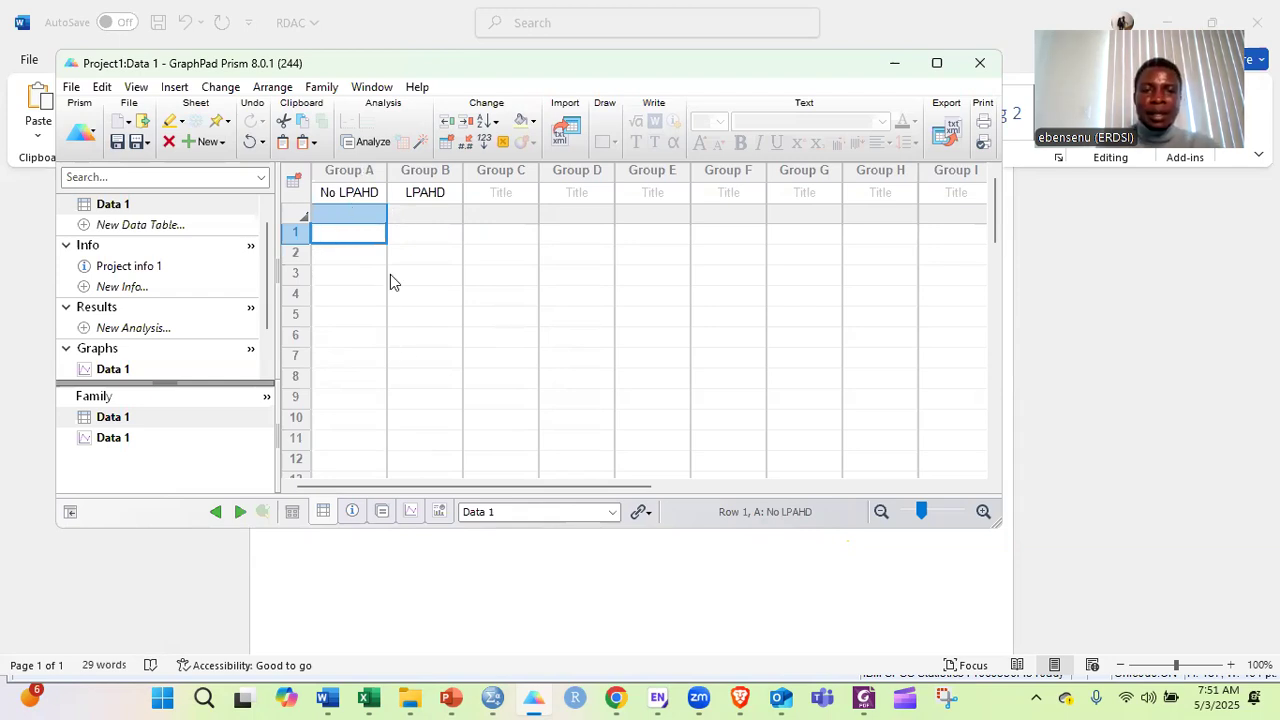
Place the Prism data table side by side with the SPSS output showing the LPAHD_Status frequency table.
click(607, 296)
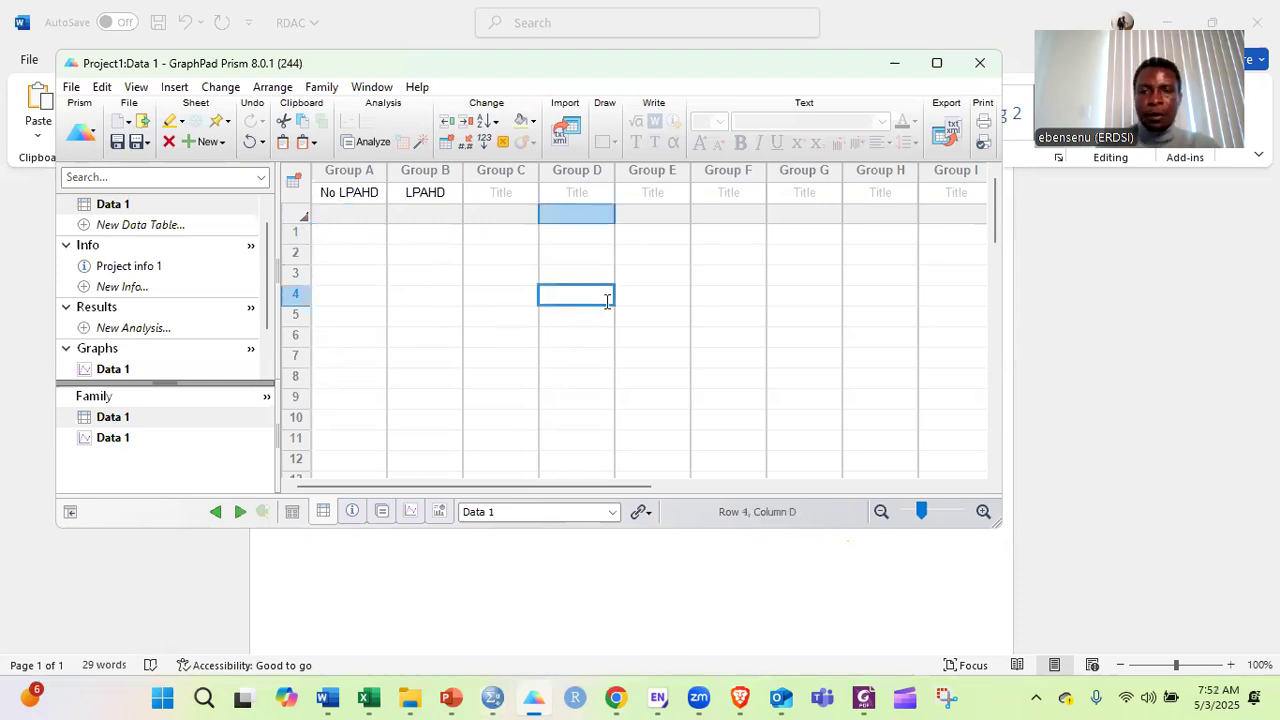
key(super+Left)
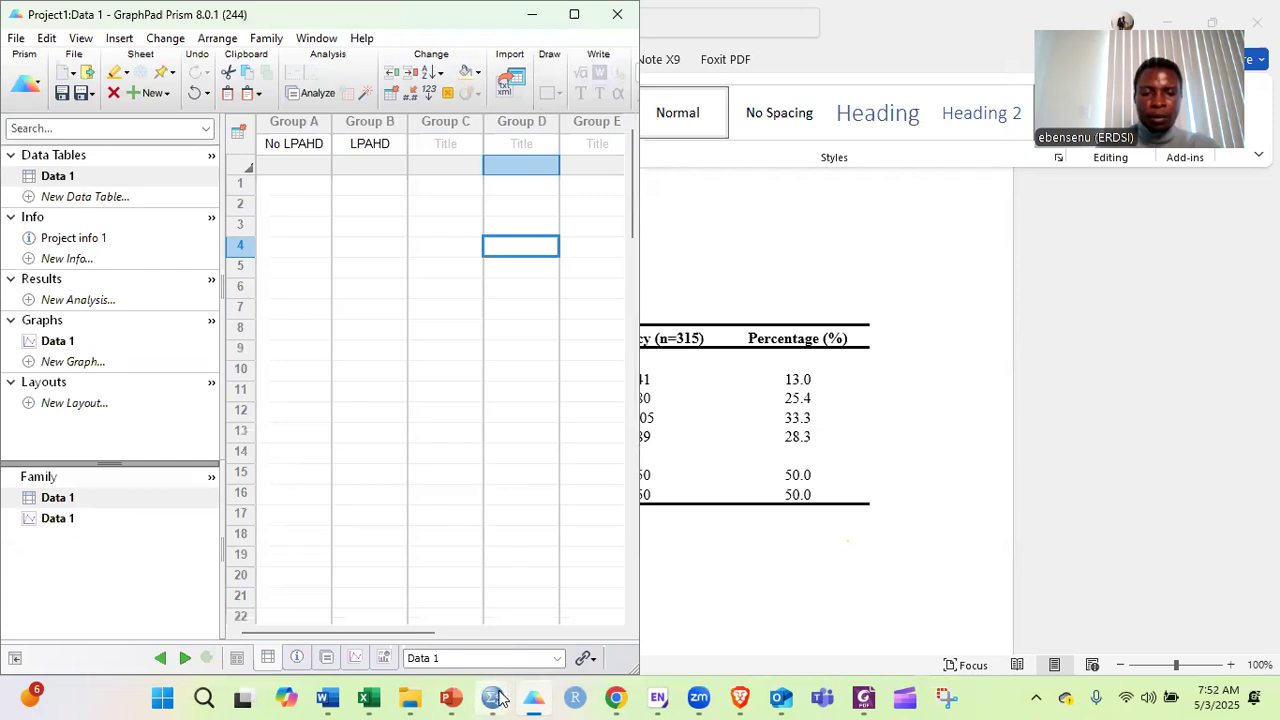
click(497, 697)
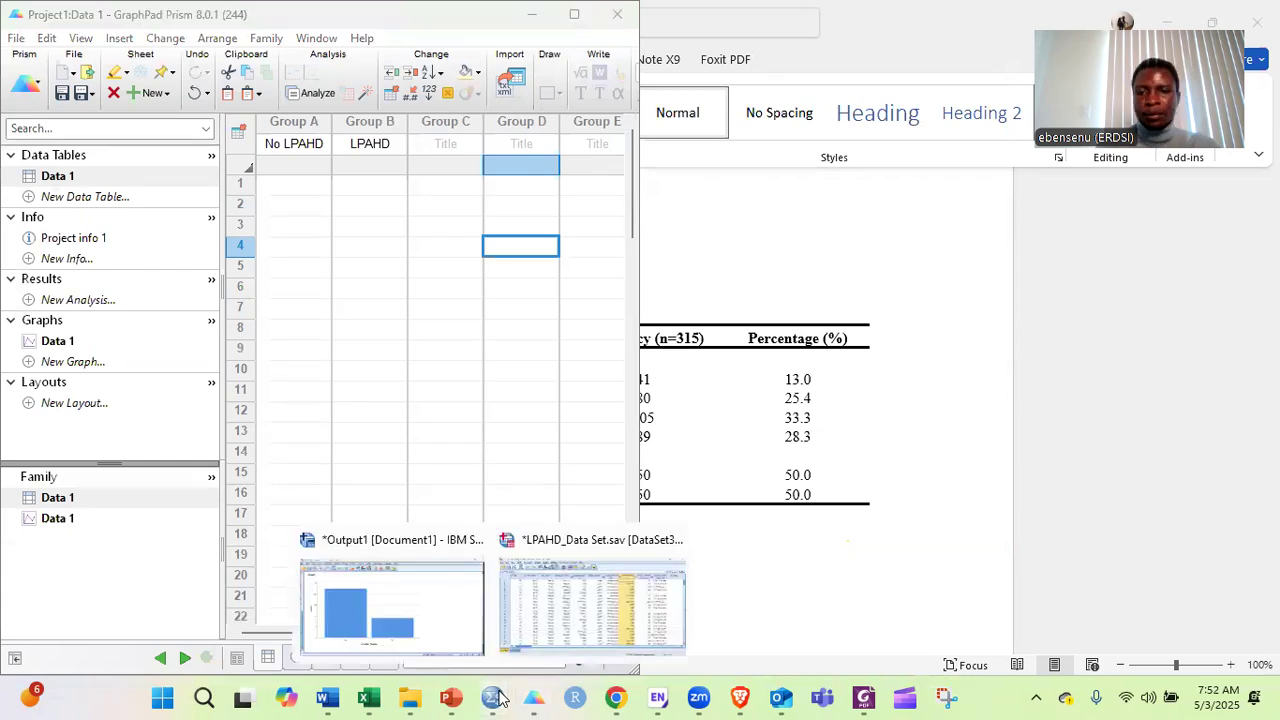
scroll(903, 273, up, 5)
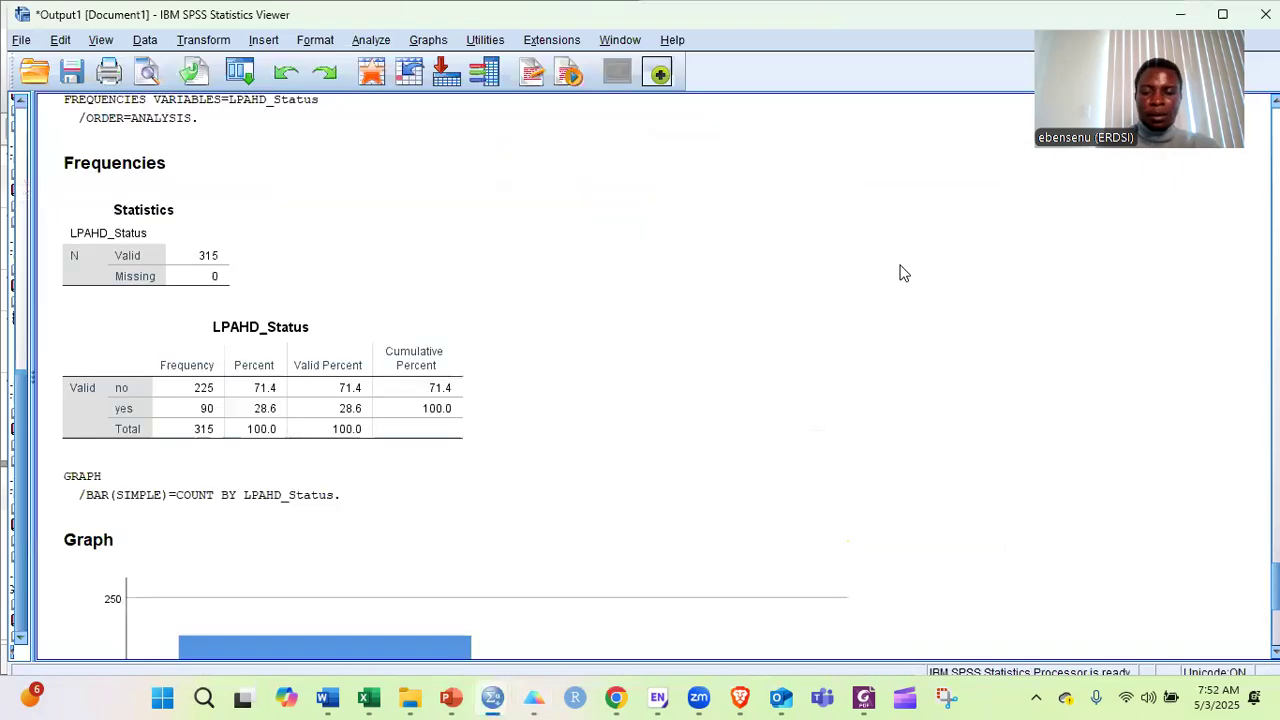
key(super+Right)
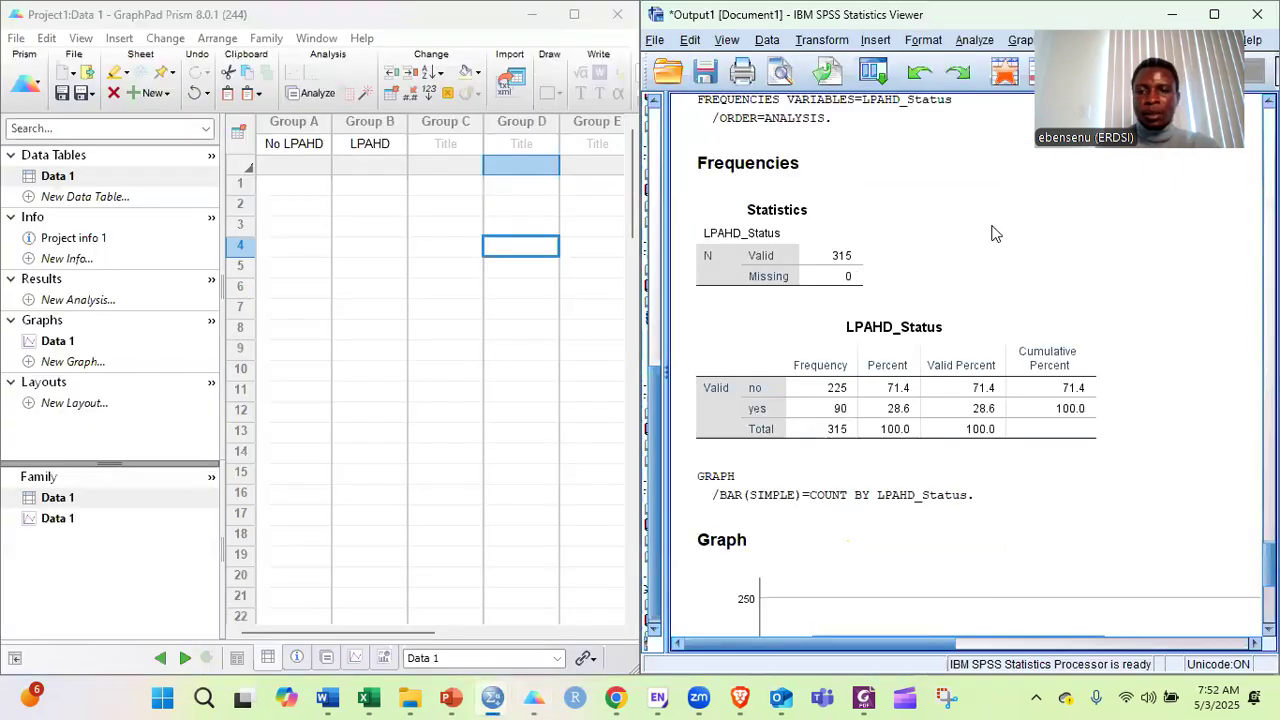
Enter the percentages 71.4 under No LPAHD and 28.6 under LPAHD in the first row of the Prism table.
click(303, 184)
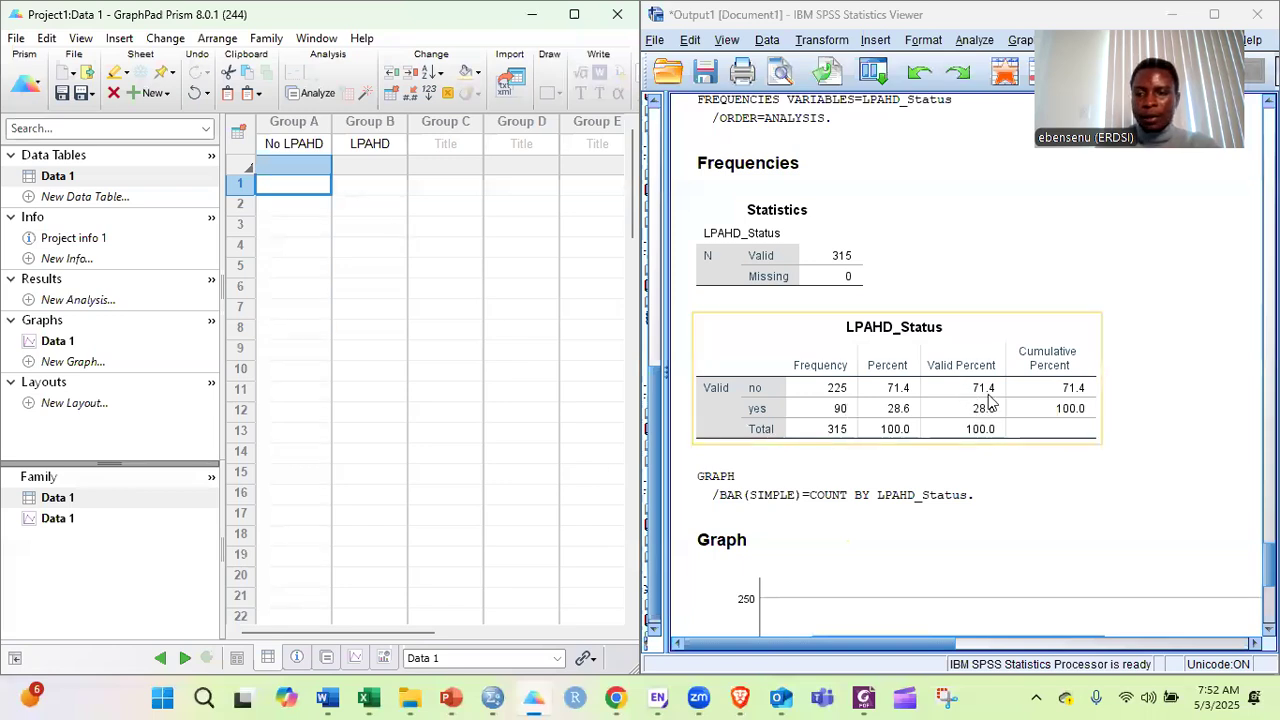
click(279, 184)
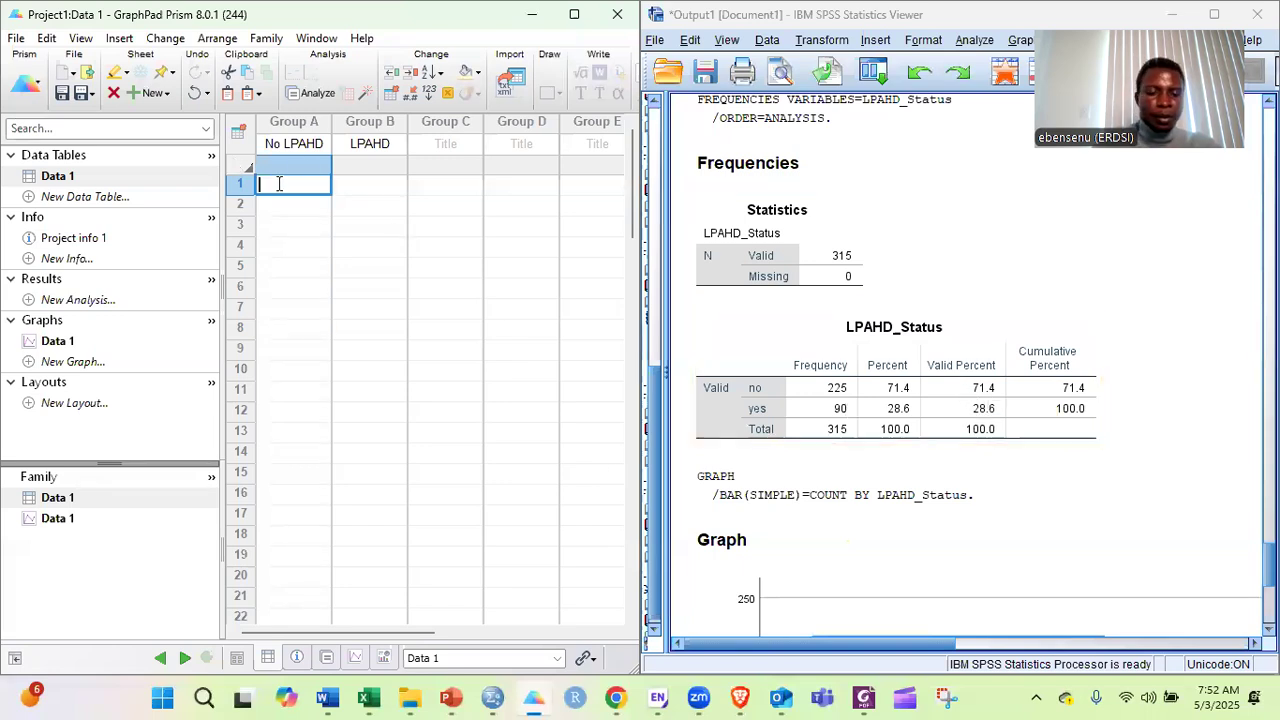
text(71.4)
key(Tab)
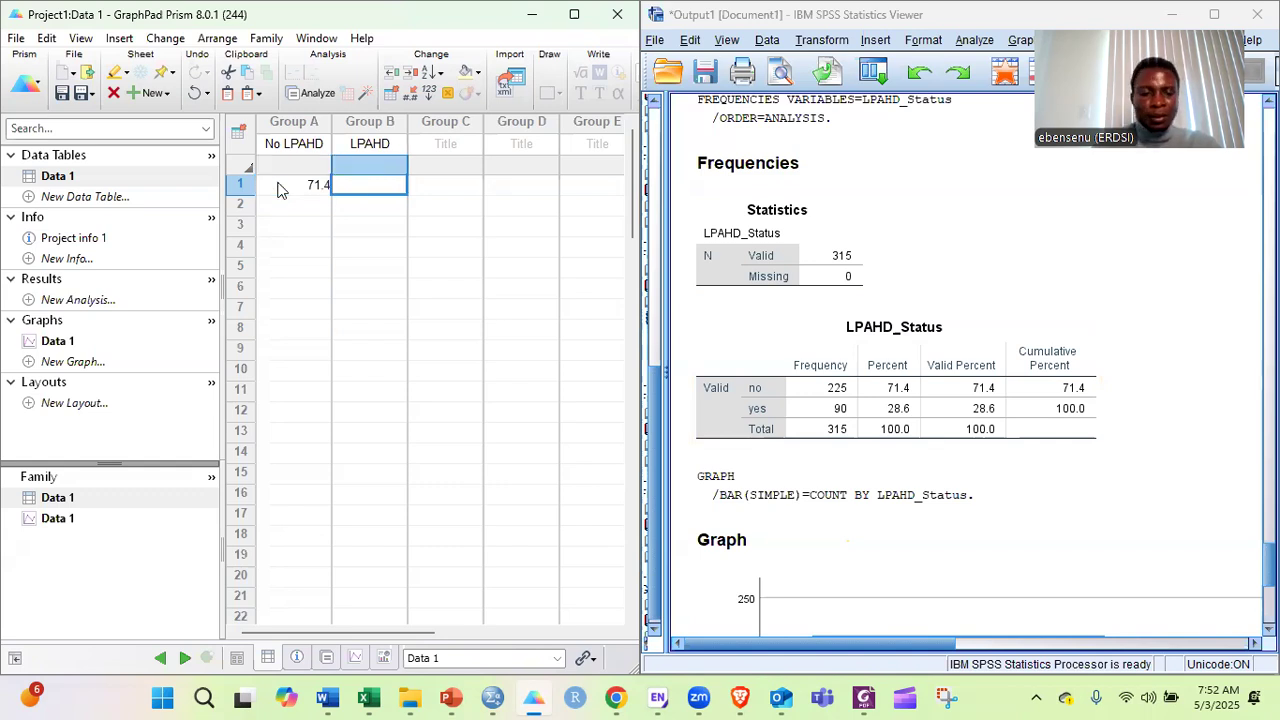
text(28)
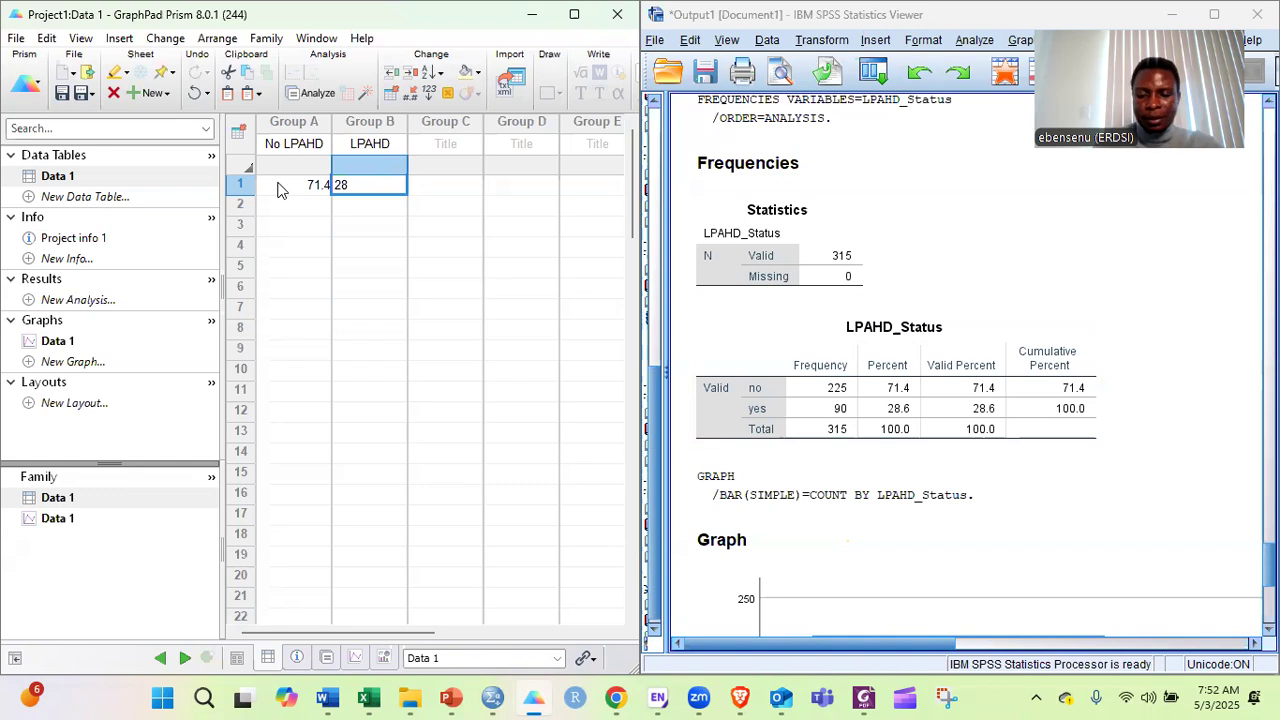
text(.)
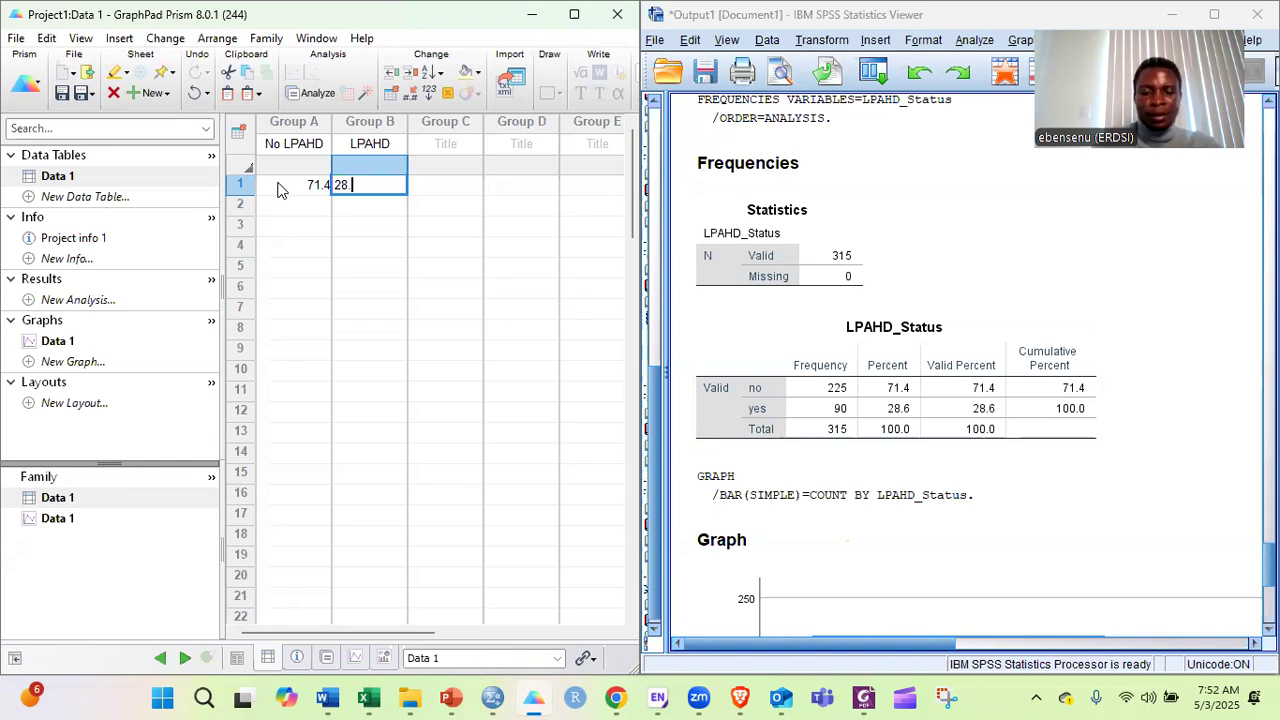
text(6)
key(Return)
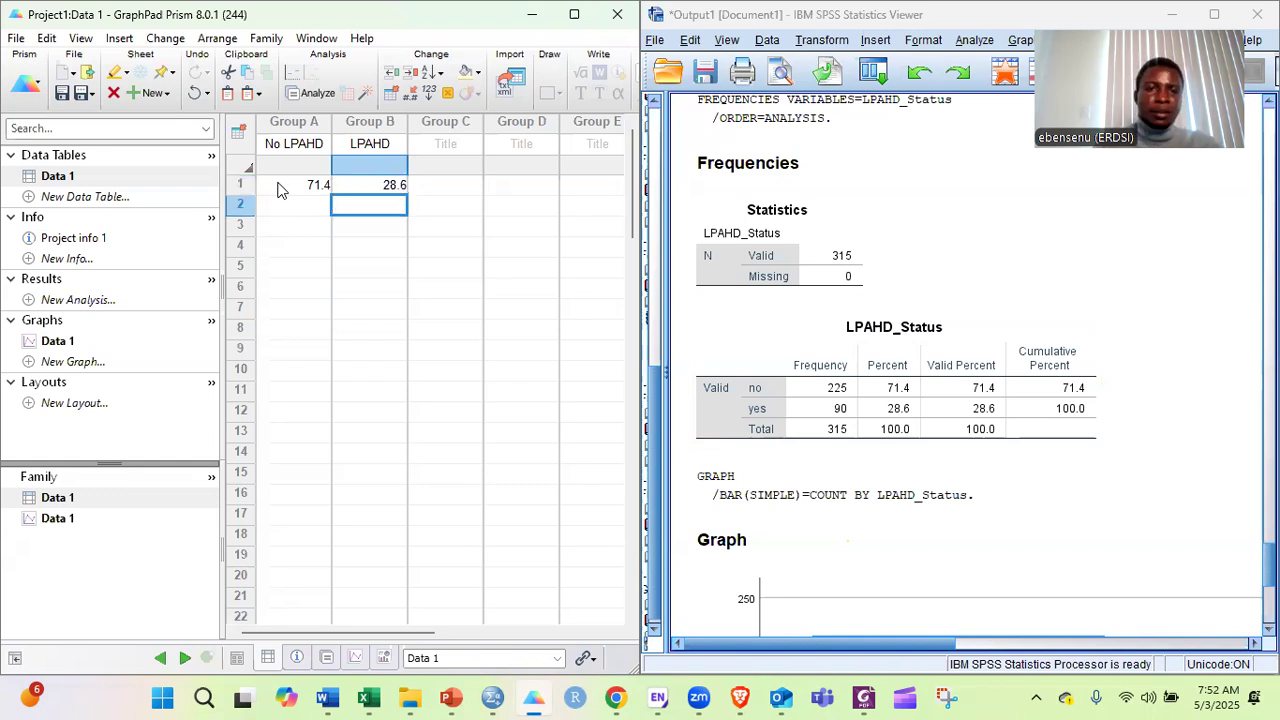
click(297, 210)
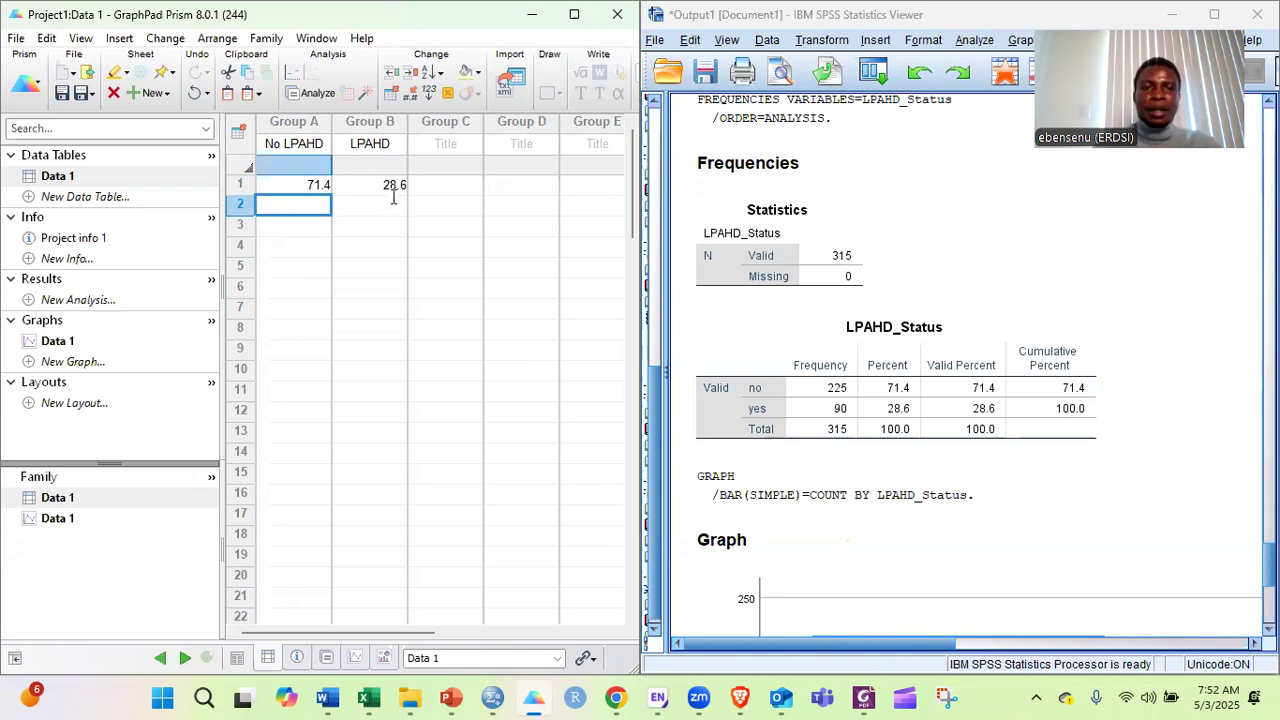
key(Right)
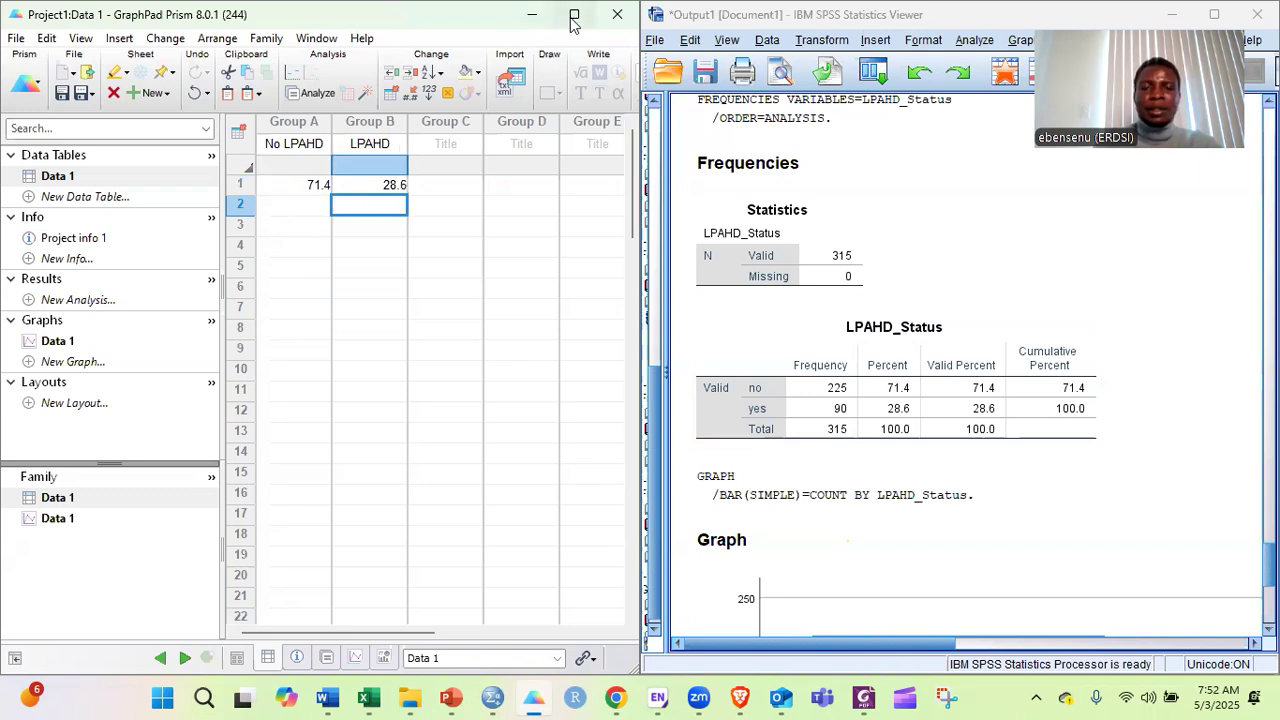
Maximise Prism and create a vertical column bar graph of Data 1, plotted as Mean with SD.
mouse_move(573, 22)
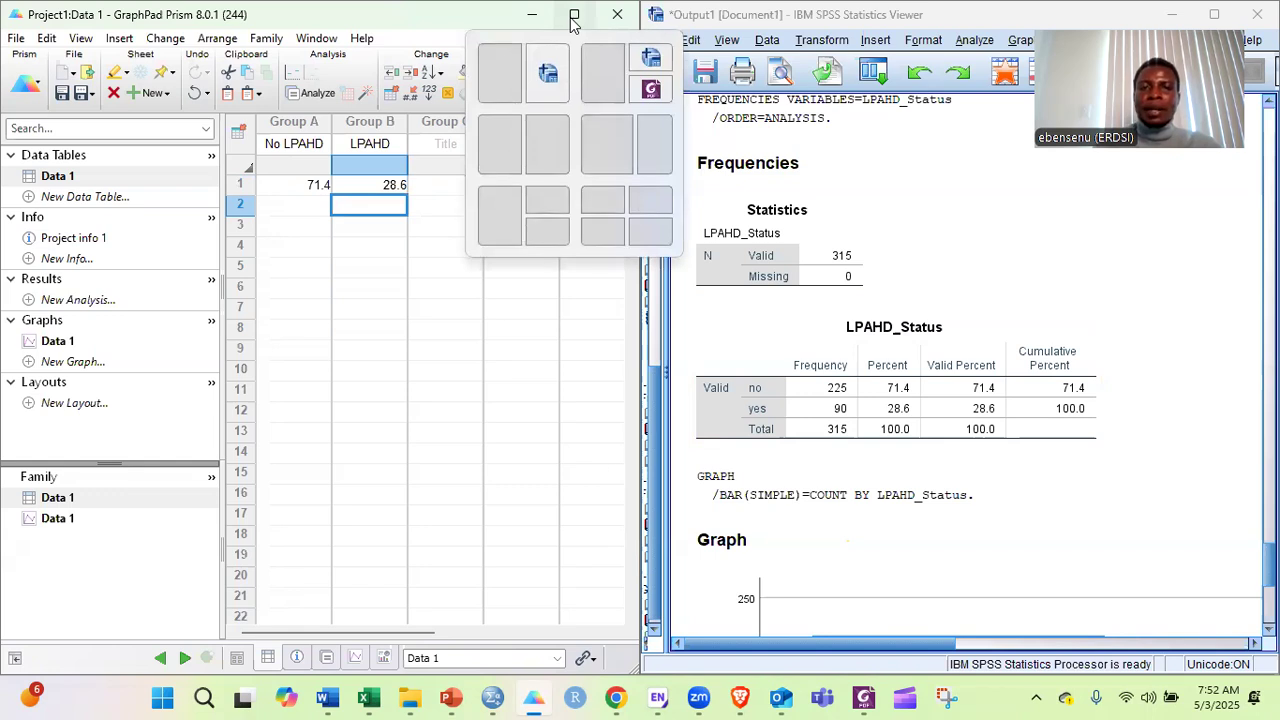
click(573, 18)
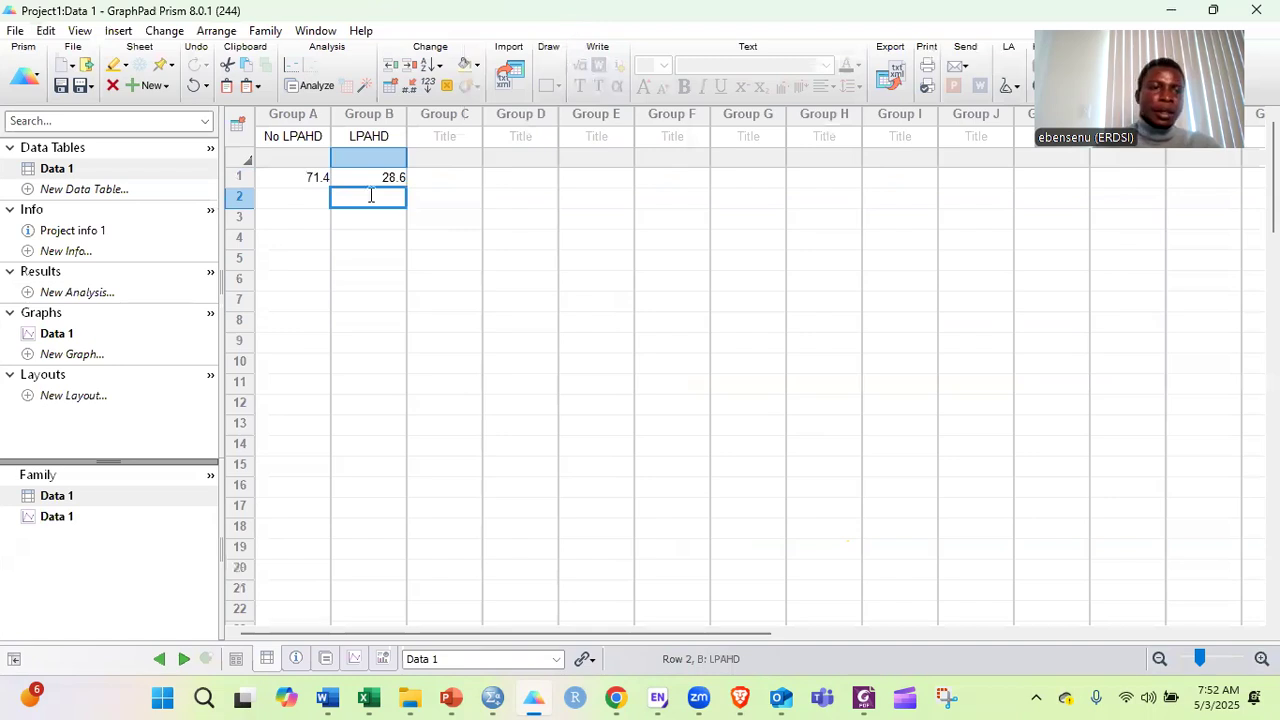
click(71, 170)
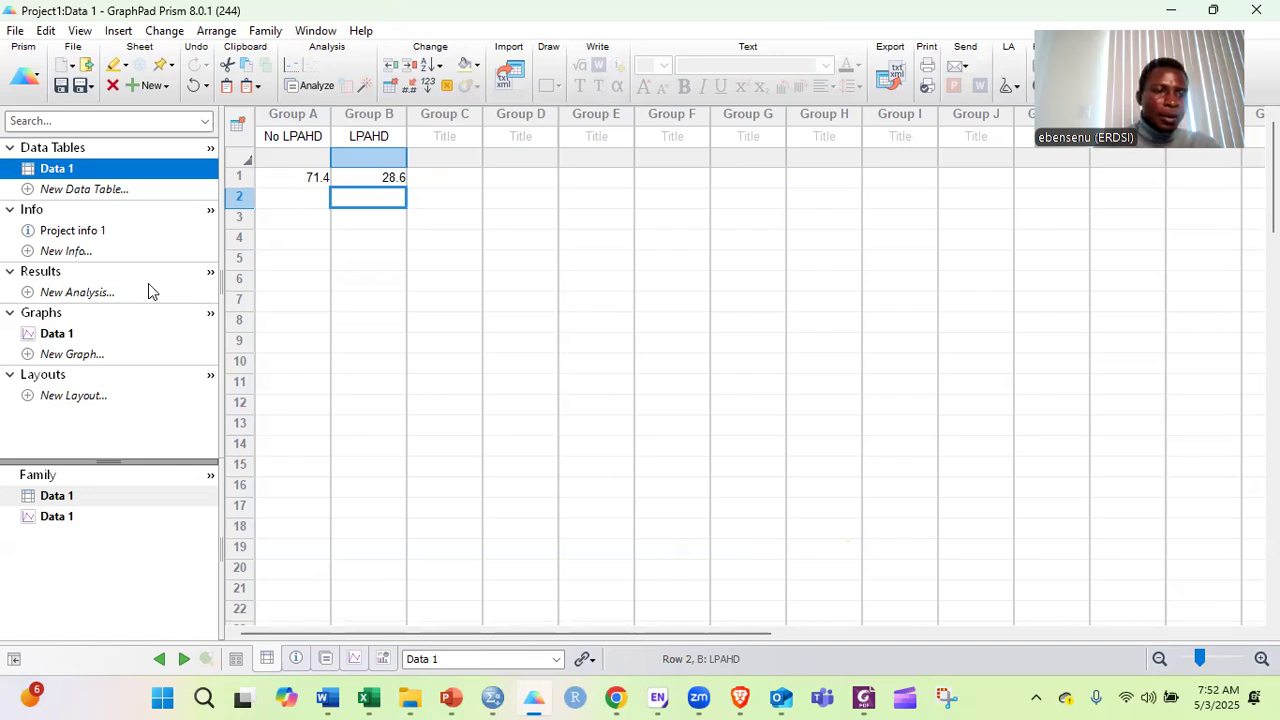
click(48, 333)
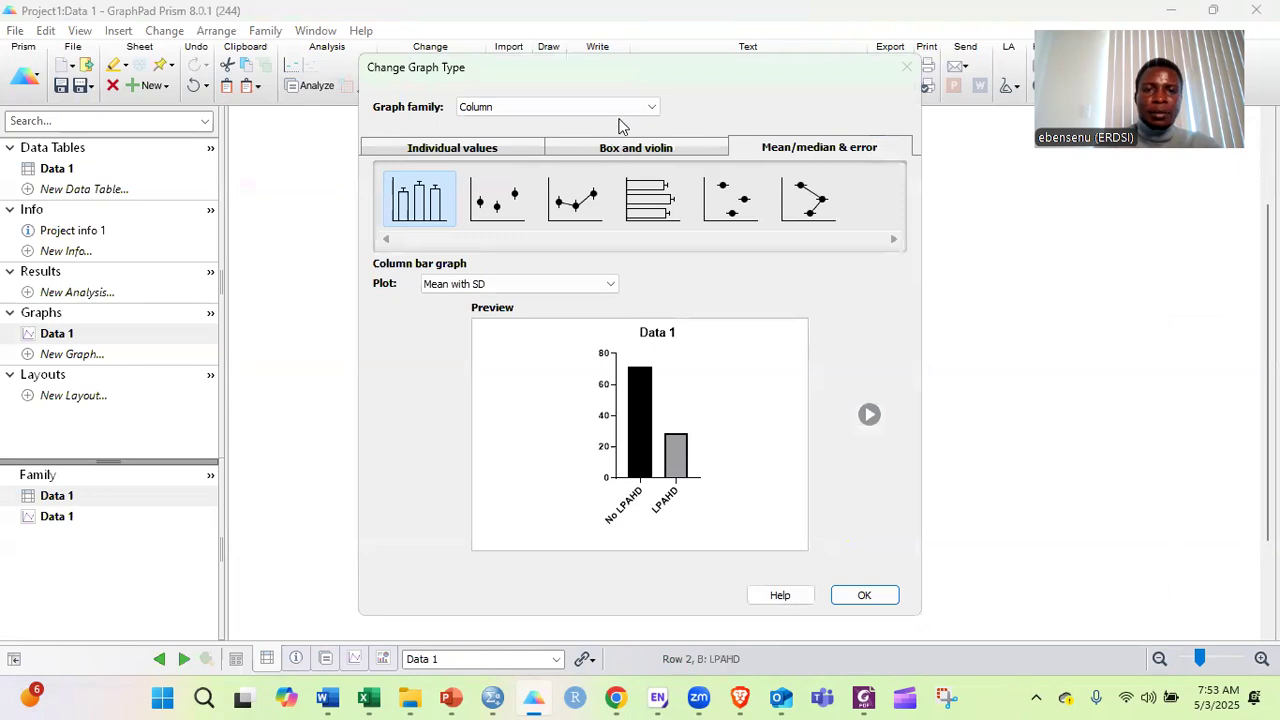
click(665, 221)
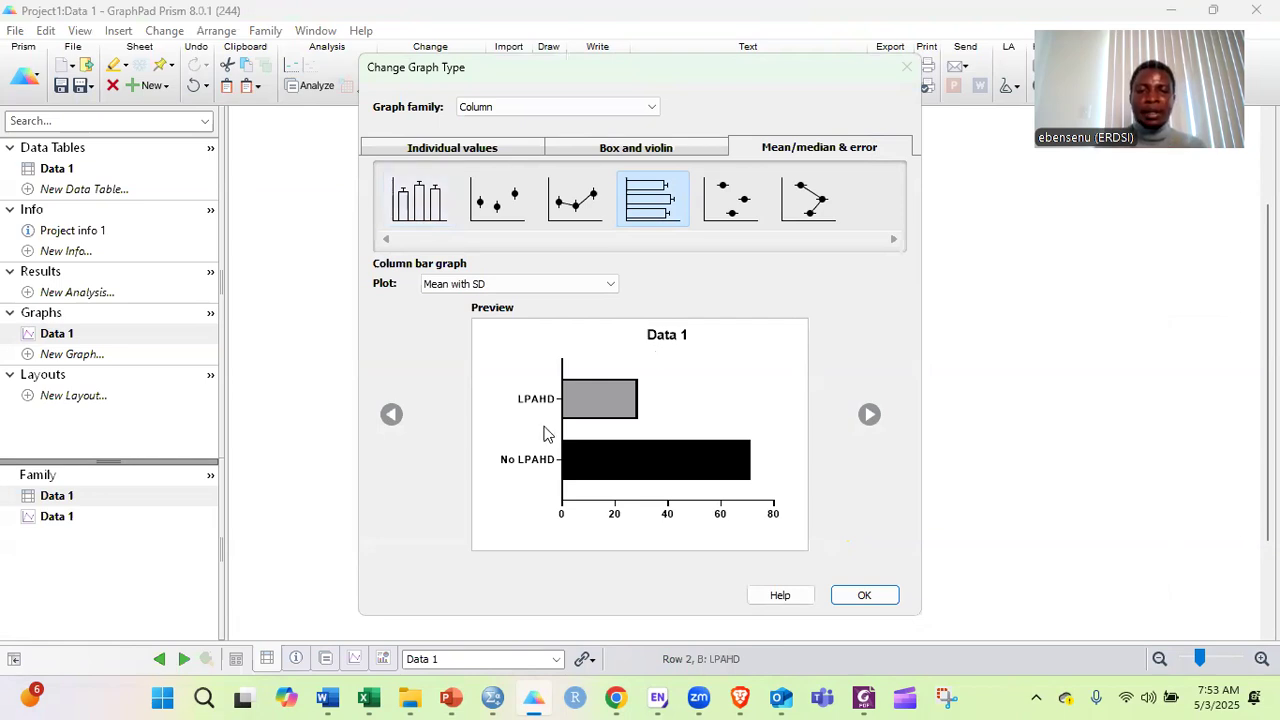
click(448, 212)
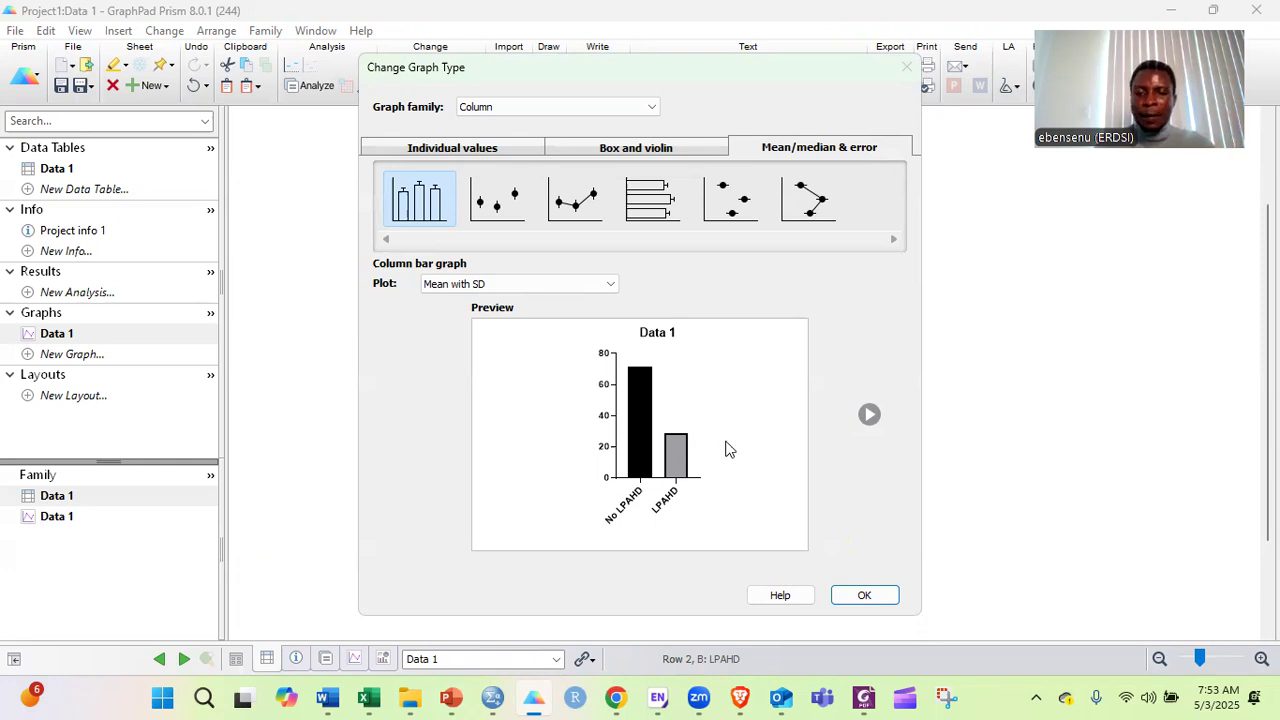
key(Return)
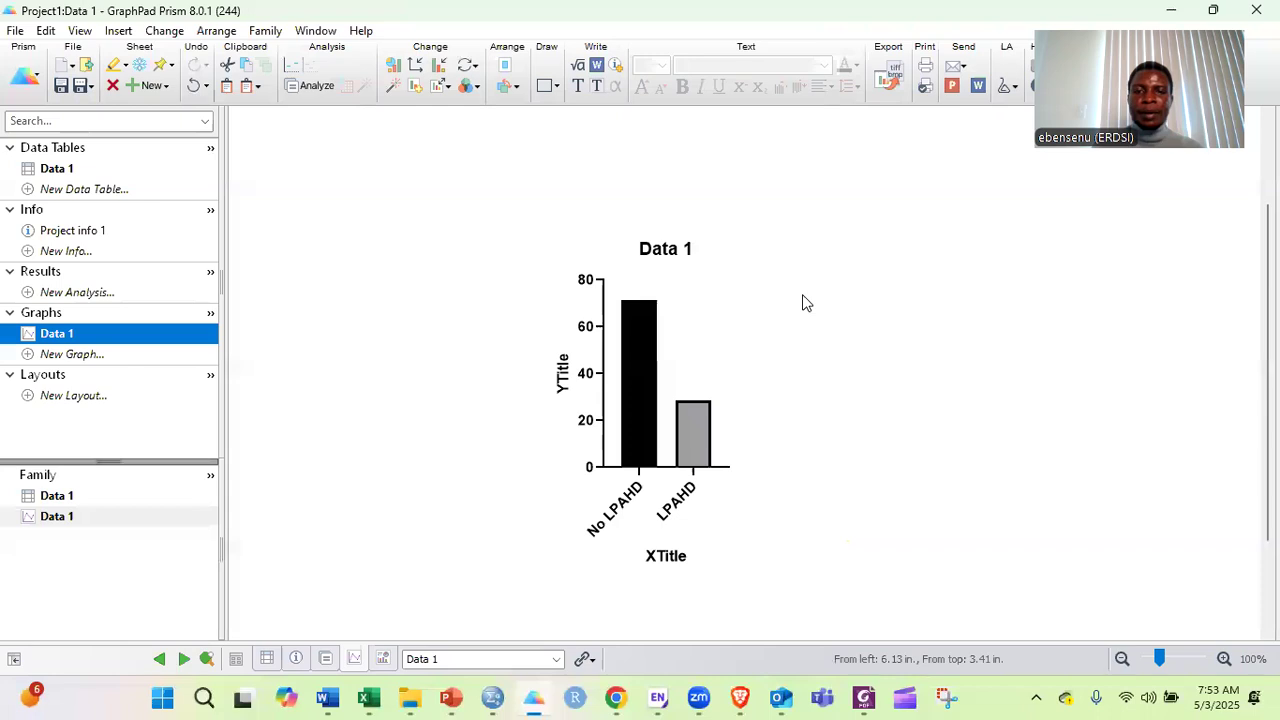
Set the graph's shape to Custom with an X axis width of 4.00 in and a Y axis height of 3.00 in.
click(414, 66)
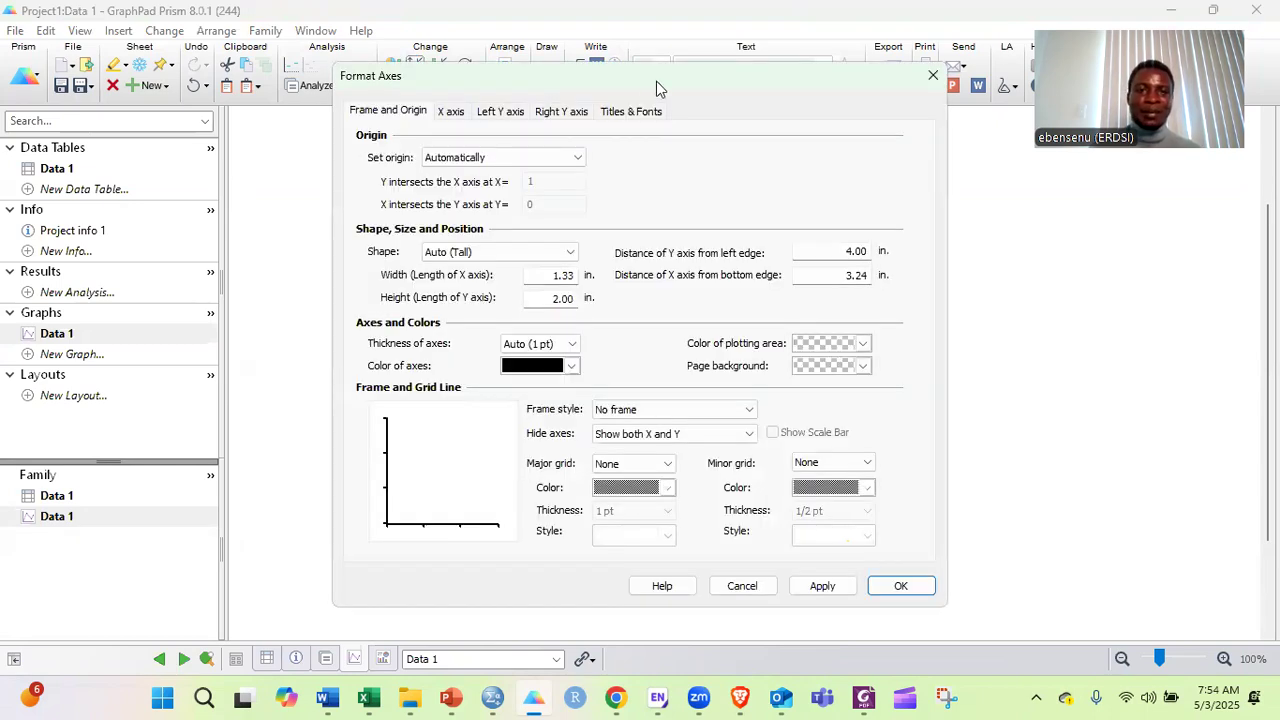
drag(656, 81, 339, 76)
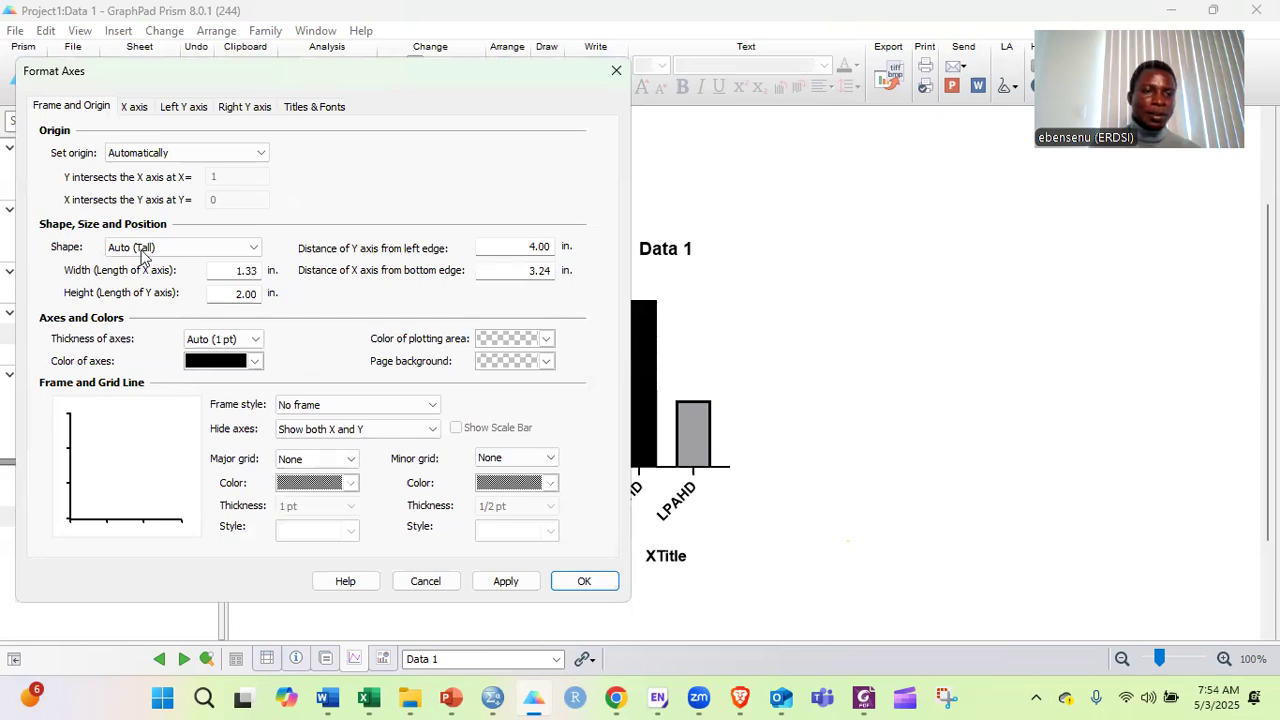
click(175, 250)
click(163, 312)
double_click(232, 270)
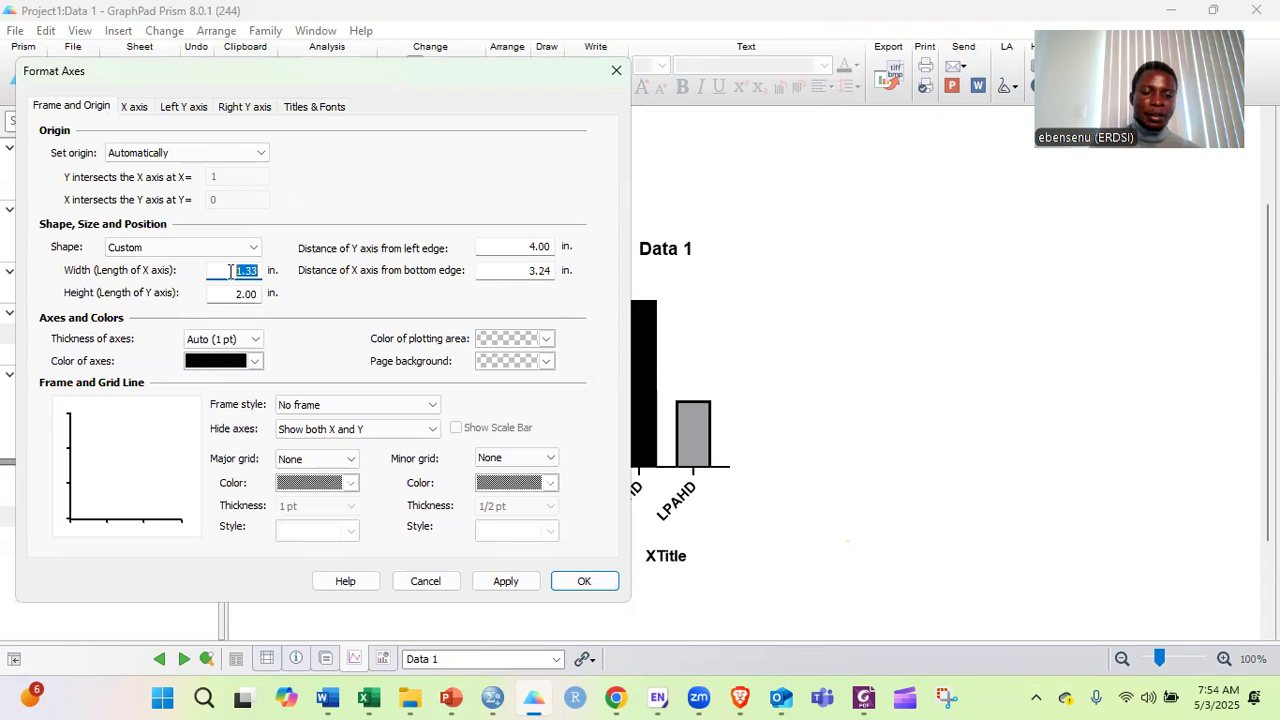
text(4.0)
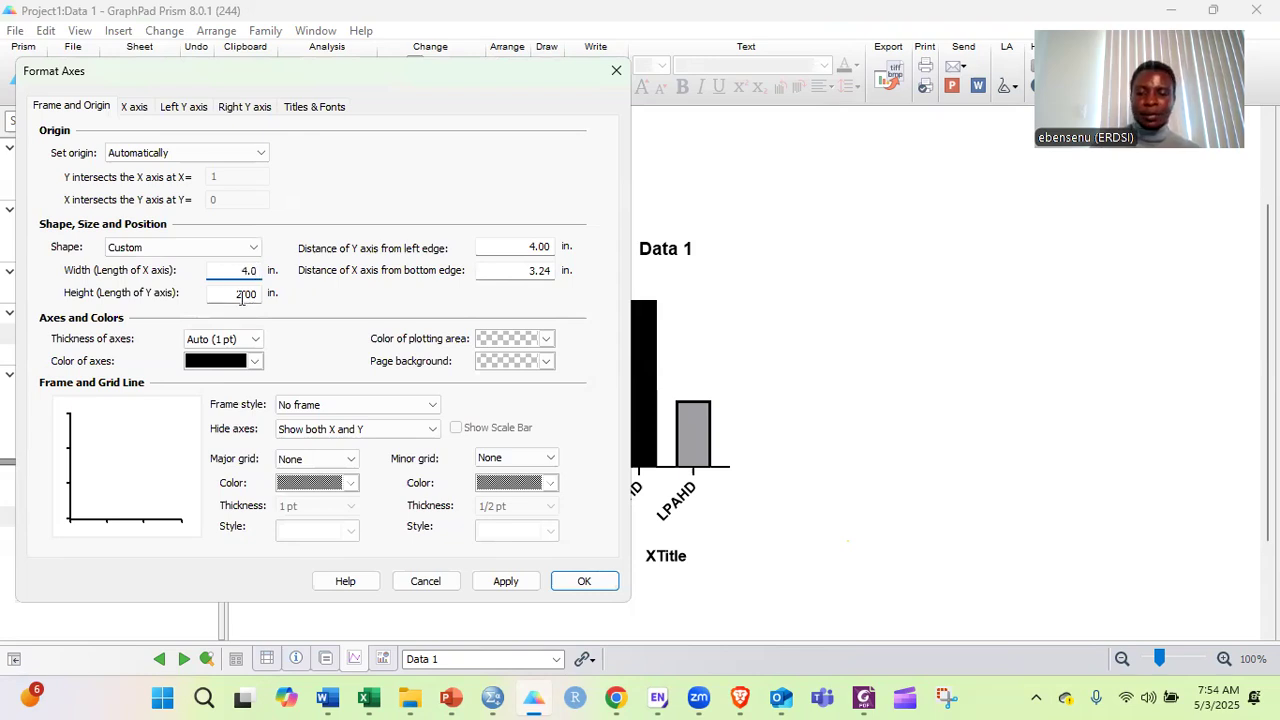
click(241, 294)
key(BackSpace)
text(3)
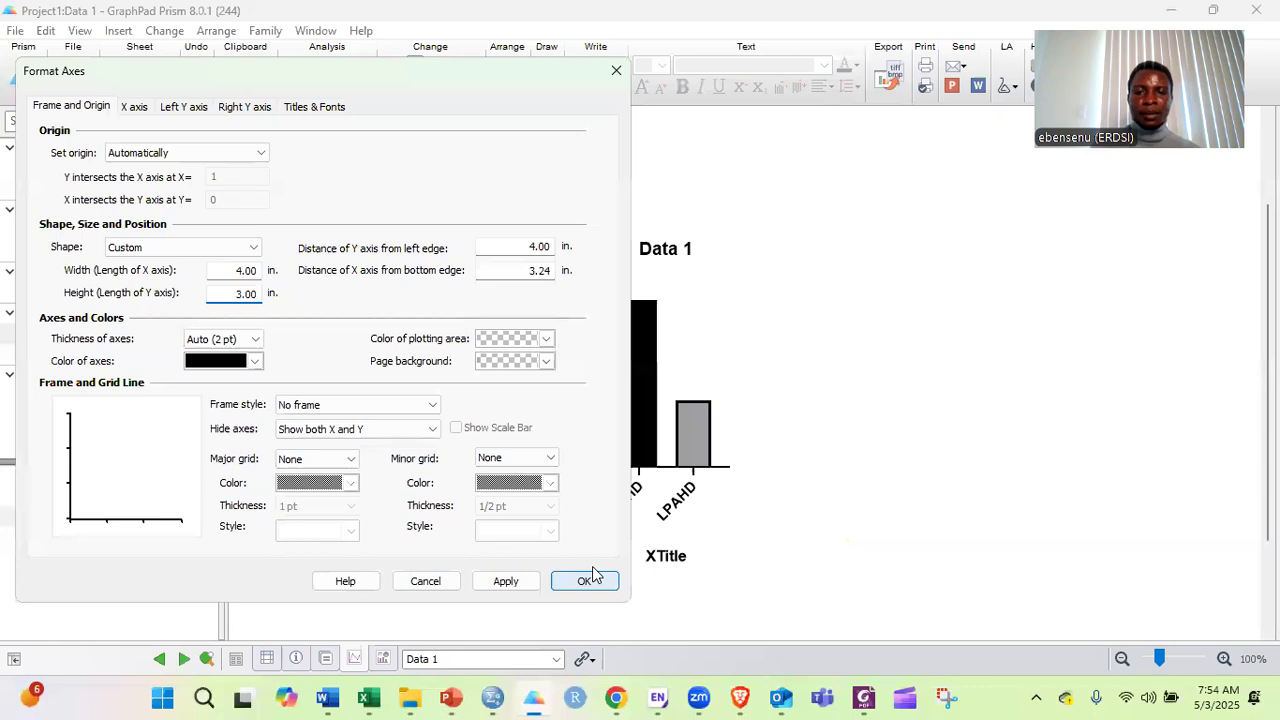
key(Return)
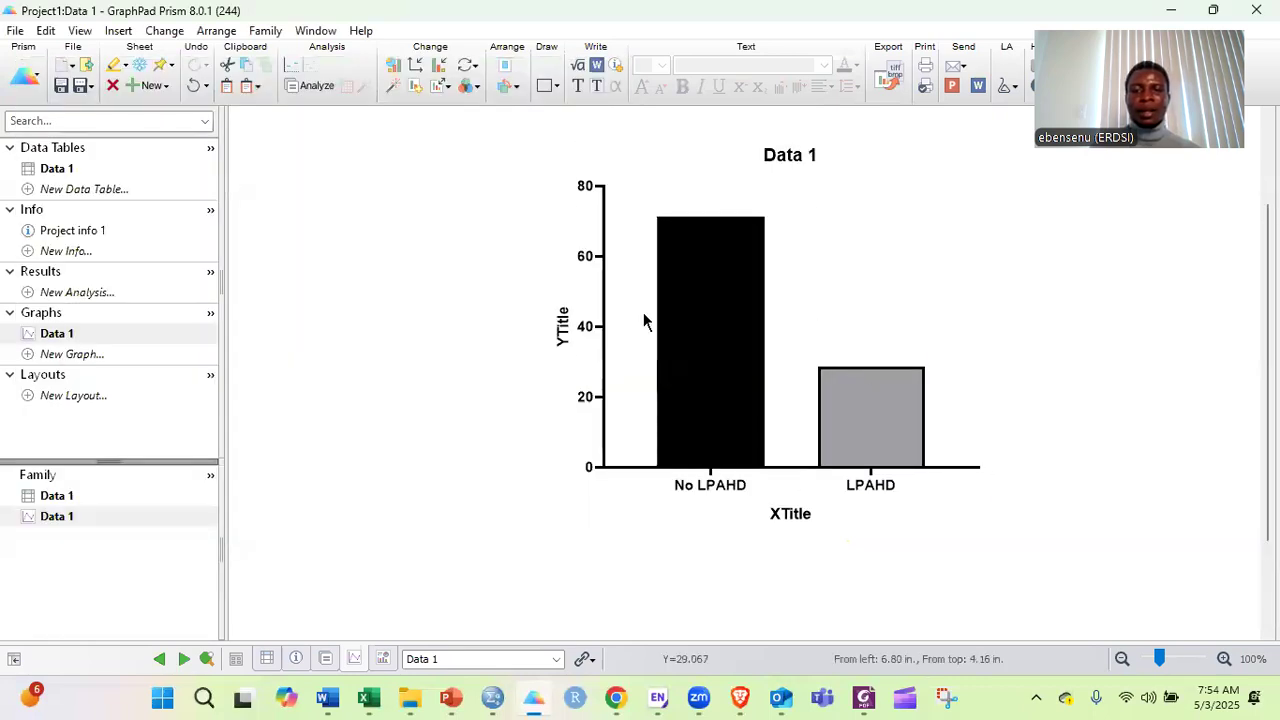
Replace the graph's Y axis title with Frequency (%).
click(562, 328)
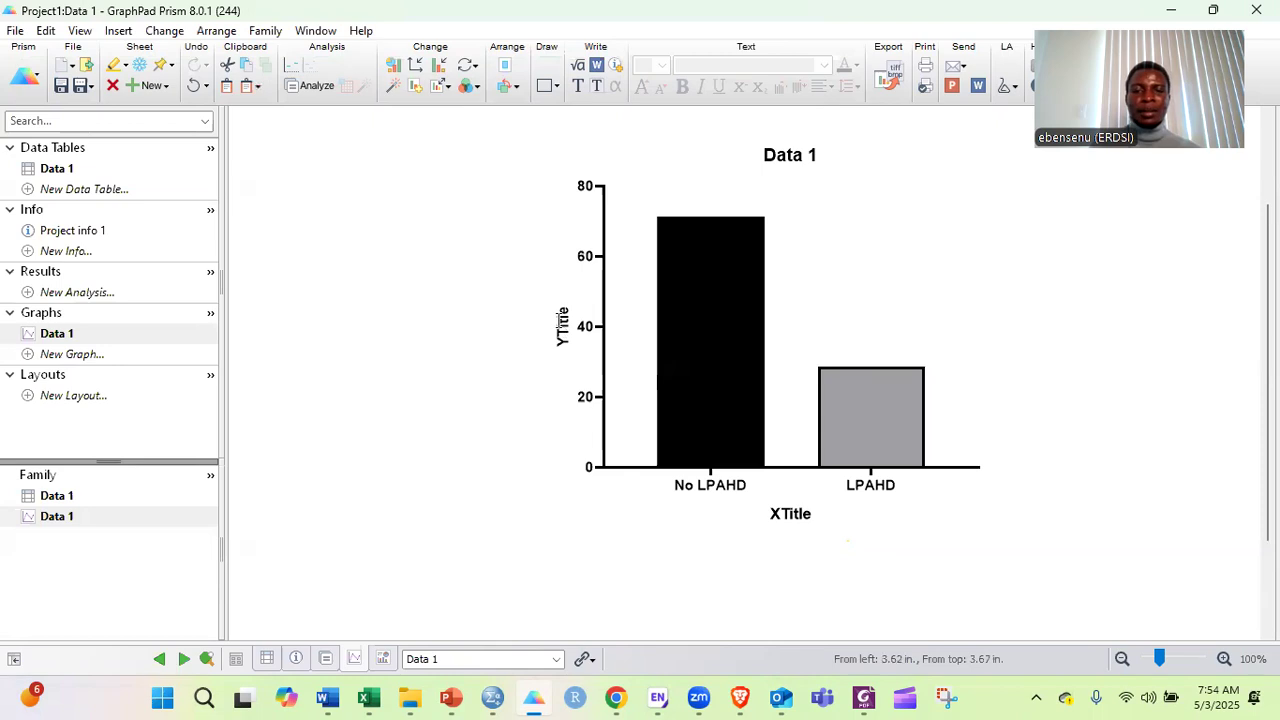
double_click(562, 322)
text(Fr)
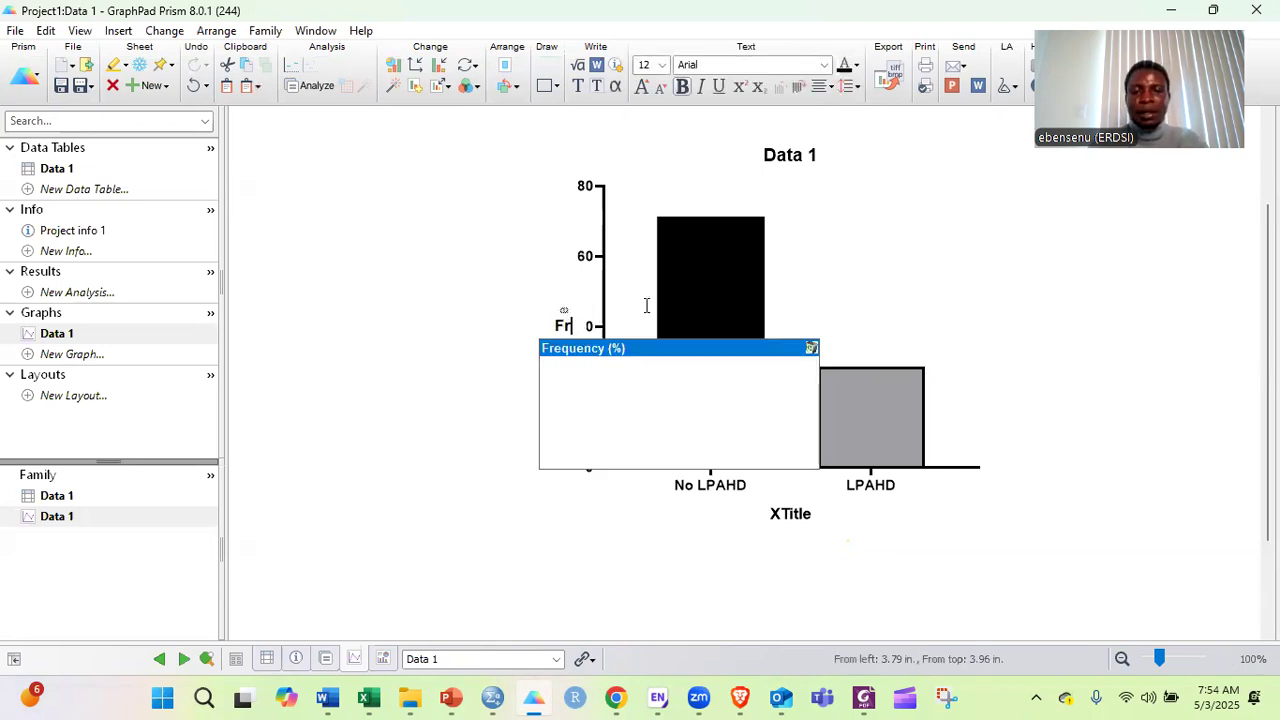
key(Return)
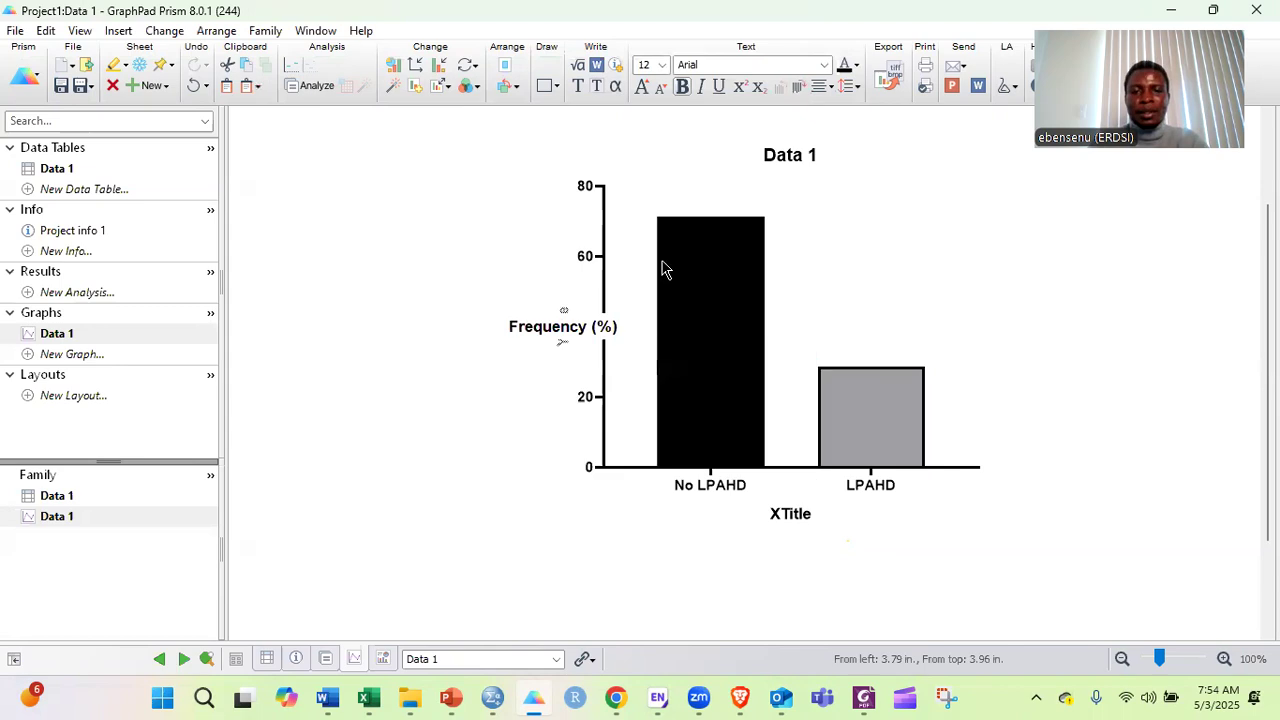
Delete the Data 1 title above the bar graph.
click(776, 148)
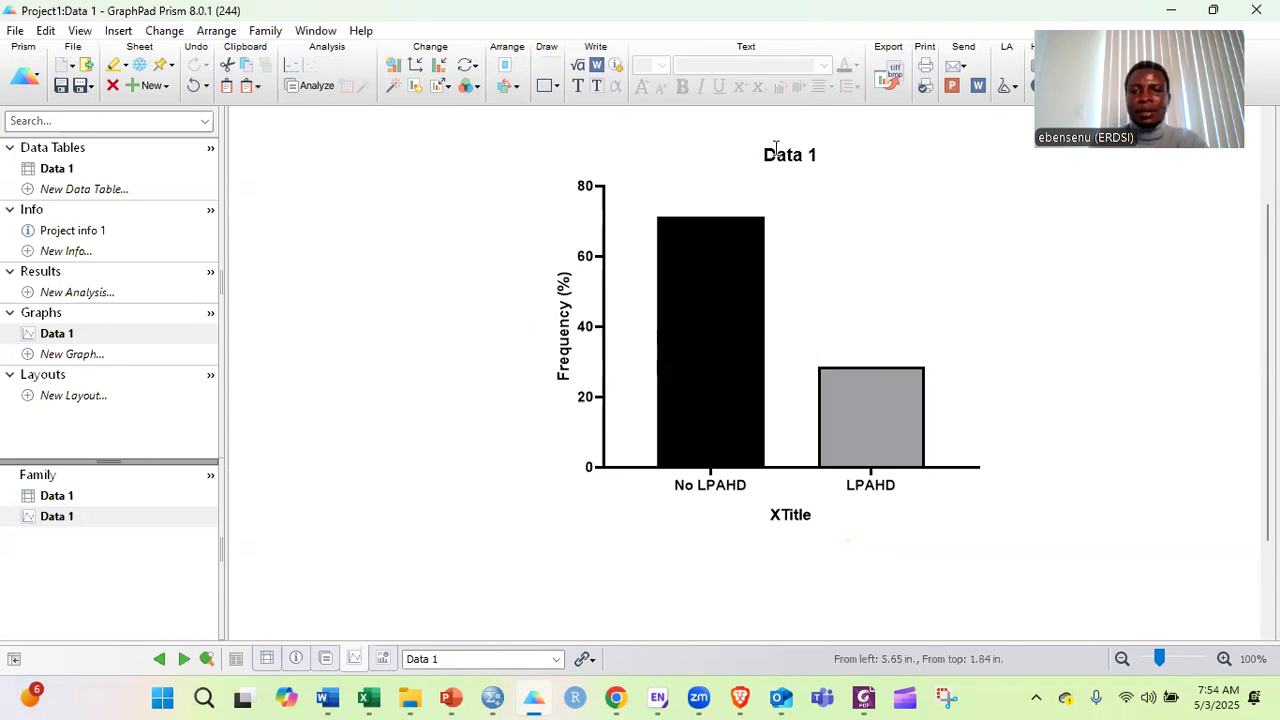
double_click(776, 148)
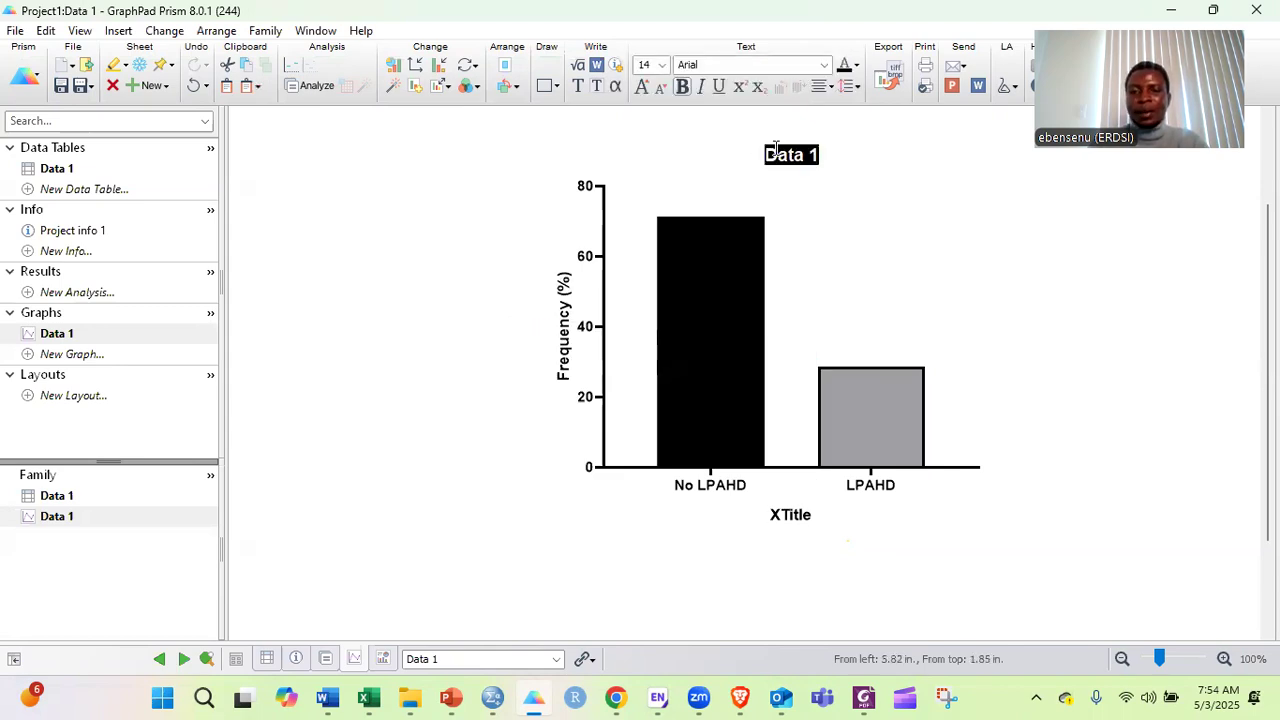
key(Delete)
Replace the graph's X axis title with LPAHD Status.
click(789, 516)
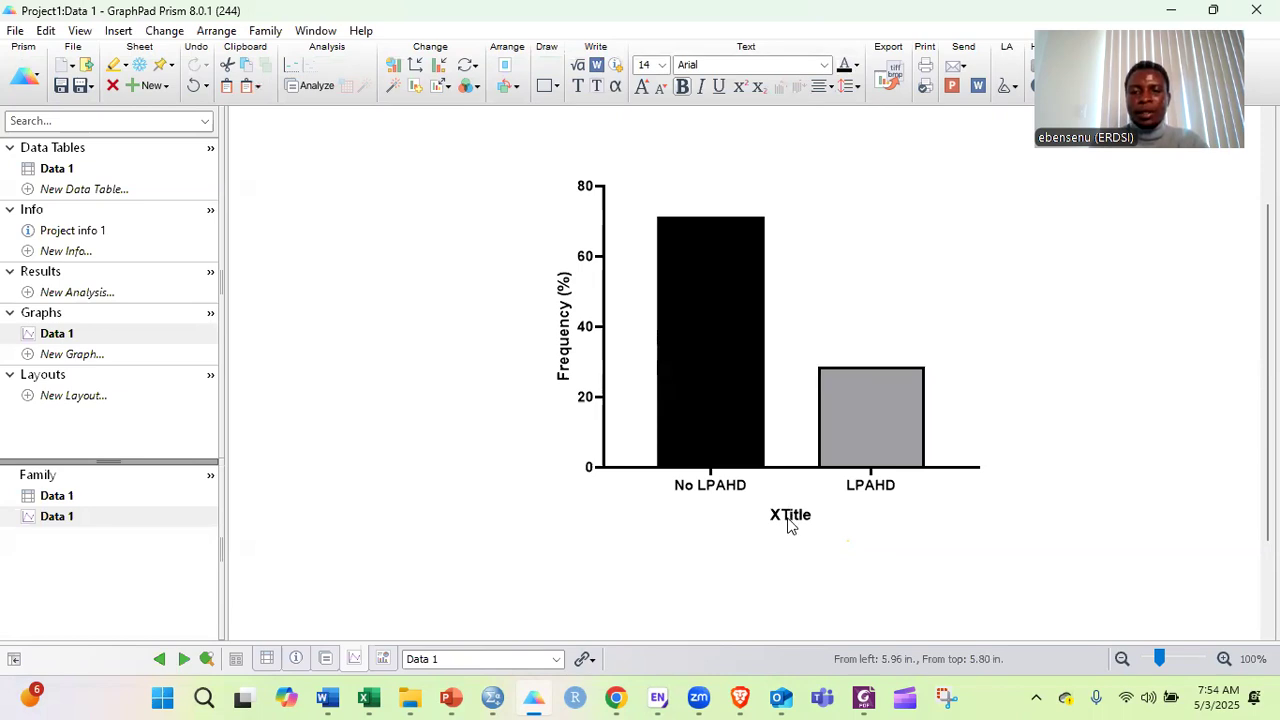
key(Delete)
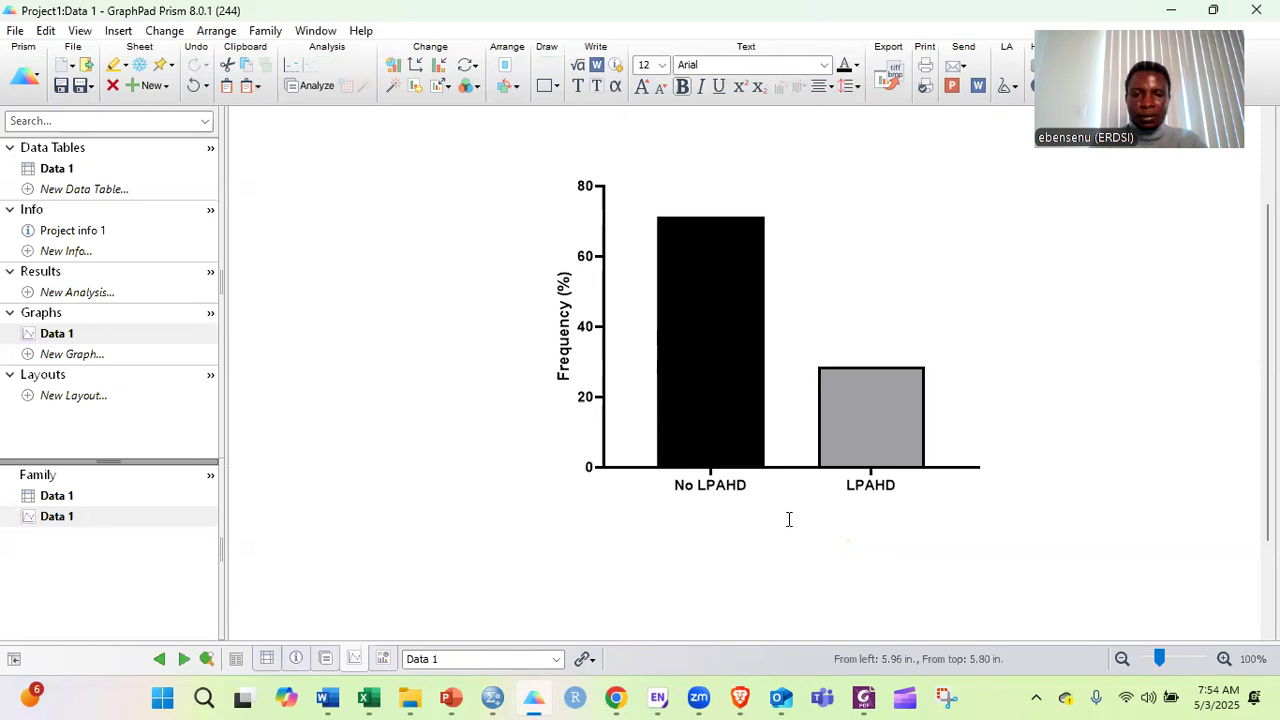
click(789, 516)
text(LP)
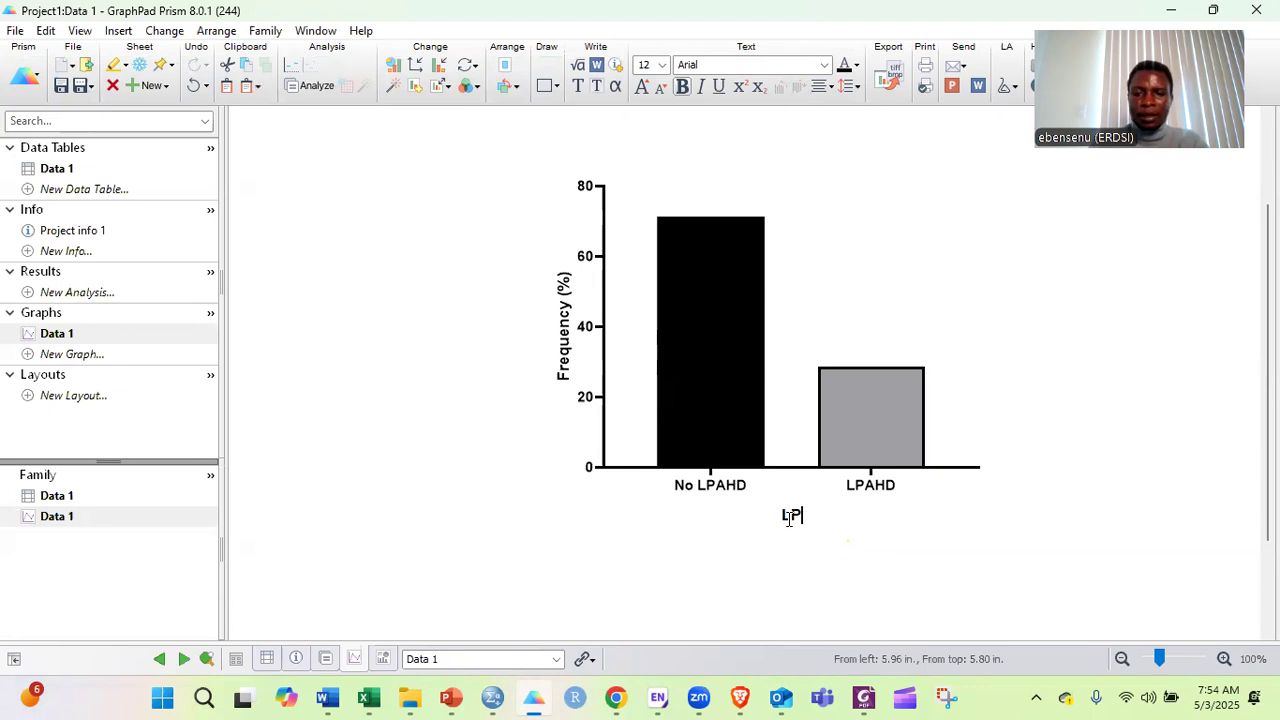
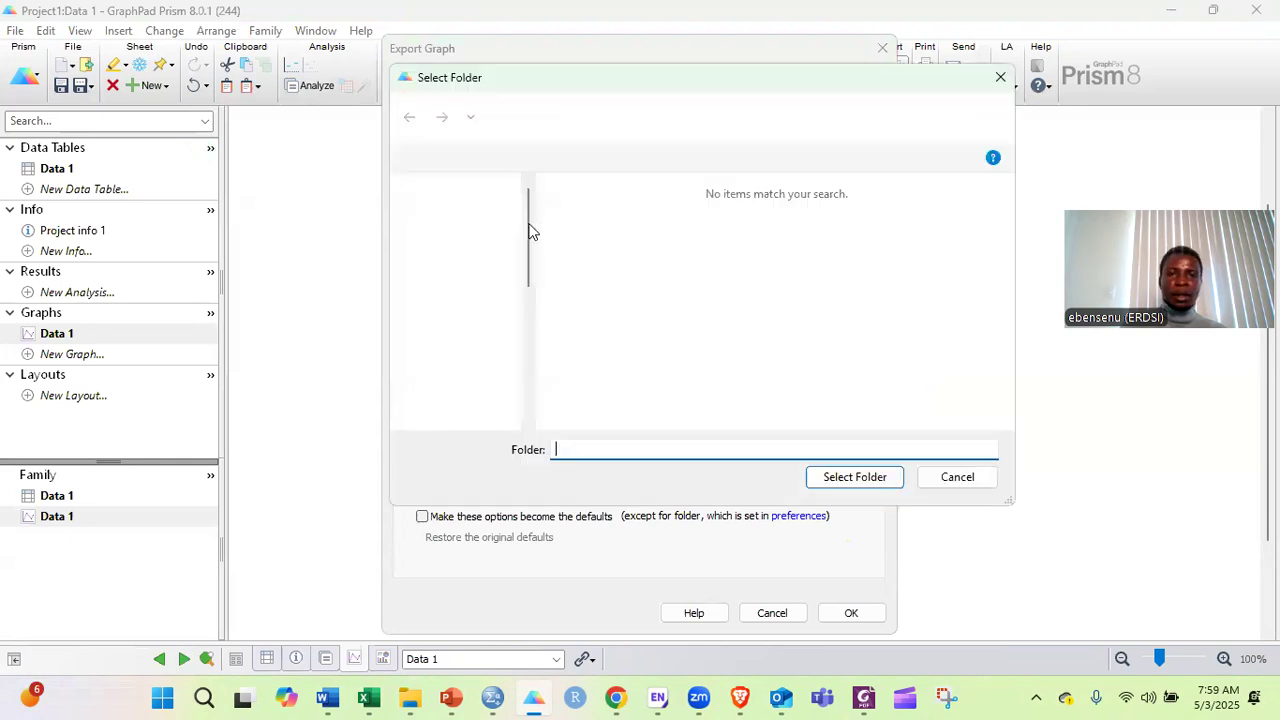
Set the graph's export folder to Research and Data Analysis Clinic and name the export file FigA.
scroll(480, 312, down, 2)
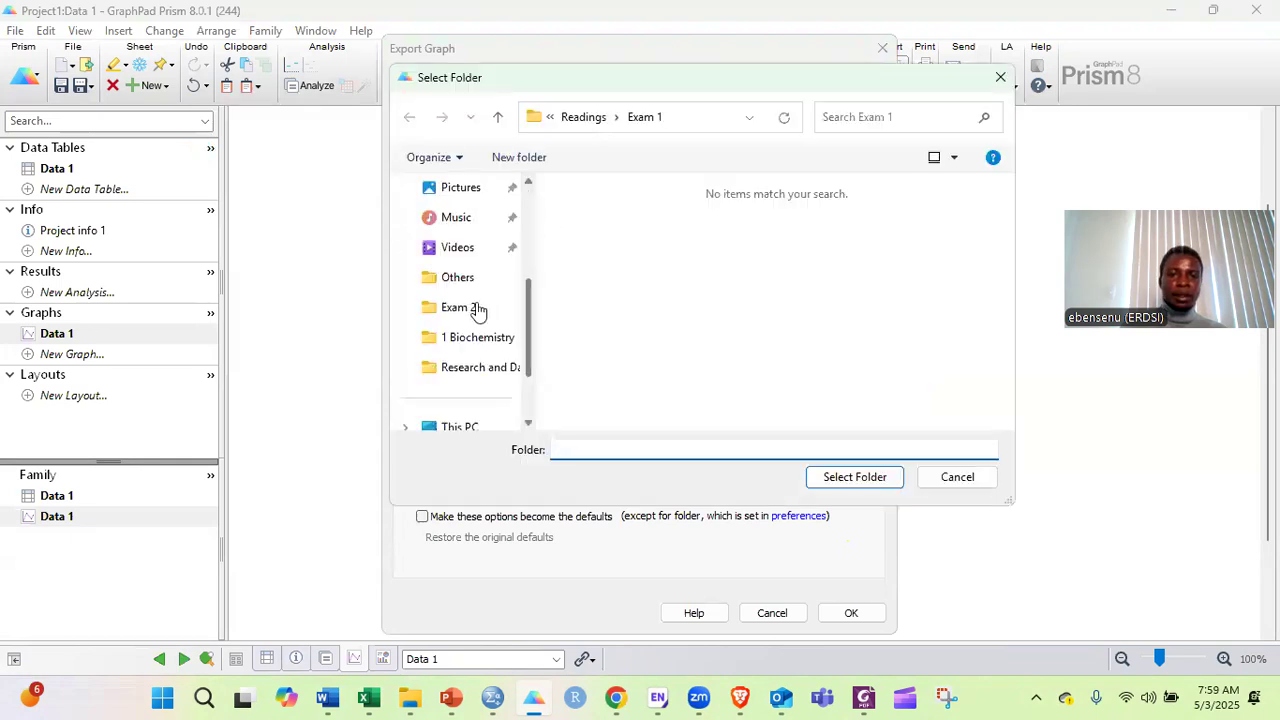
scroll(478, 312, down, 2)
click(480, 309)
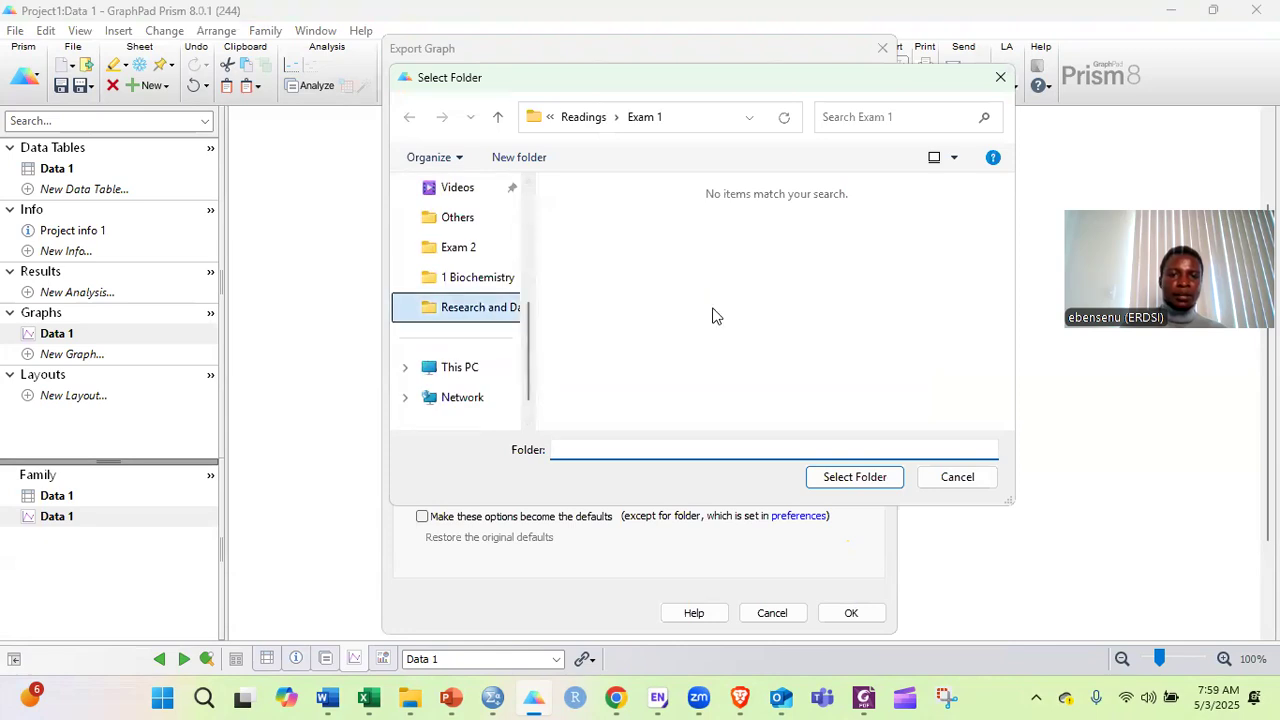
click(831, 479)
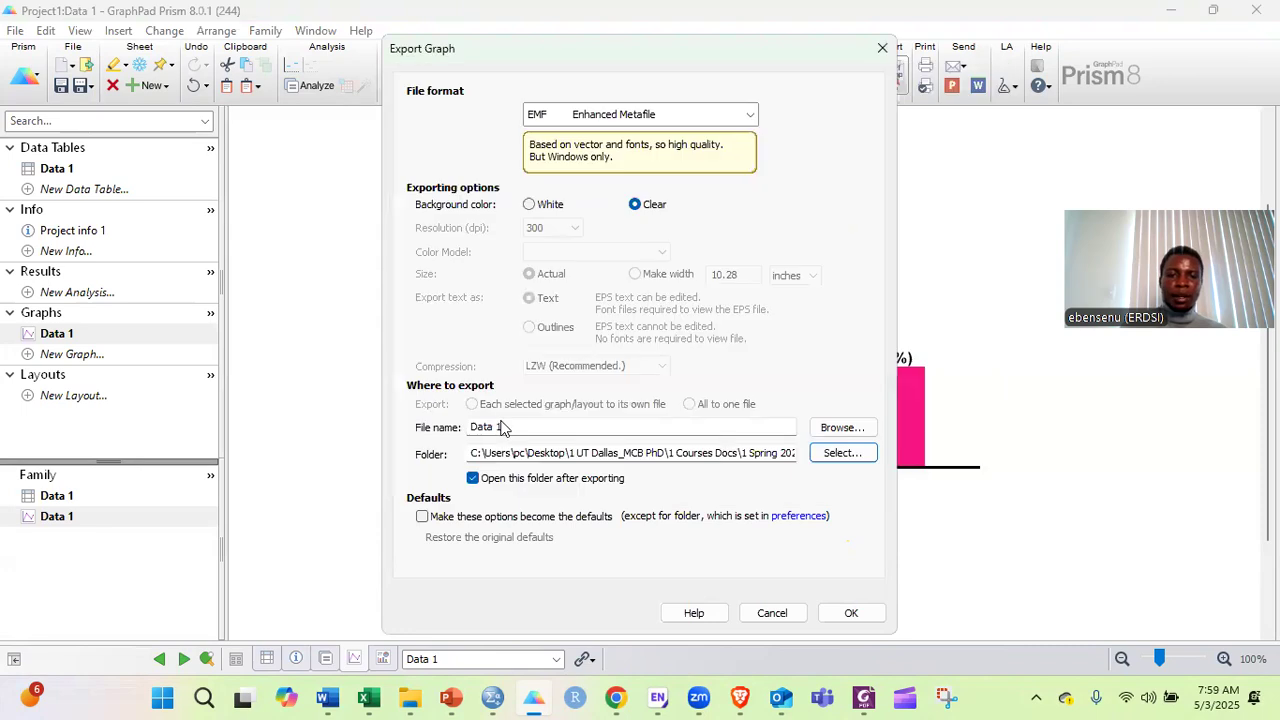
click(466, 428)
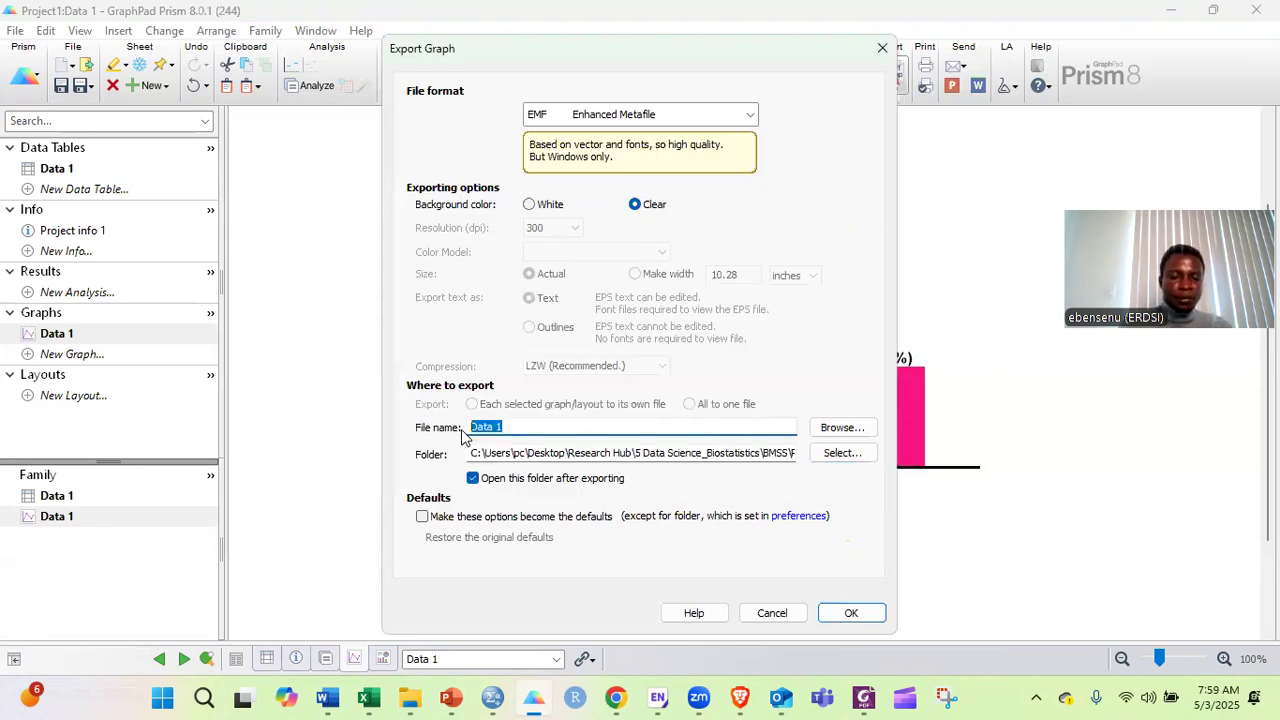
text(FigA)
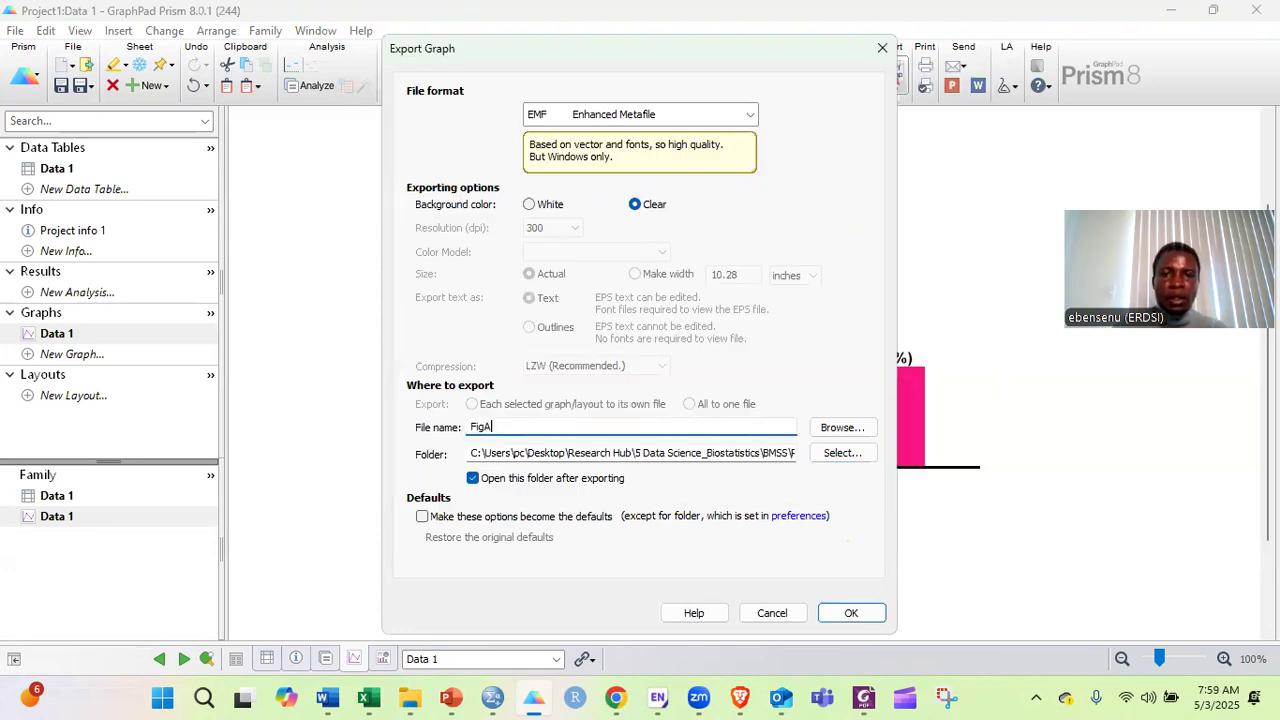
Export the graph in JPG format at 300 dpi and open the exported FigA image.
click(600, 118)
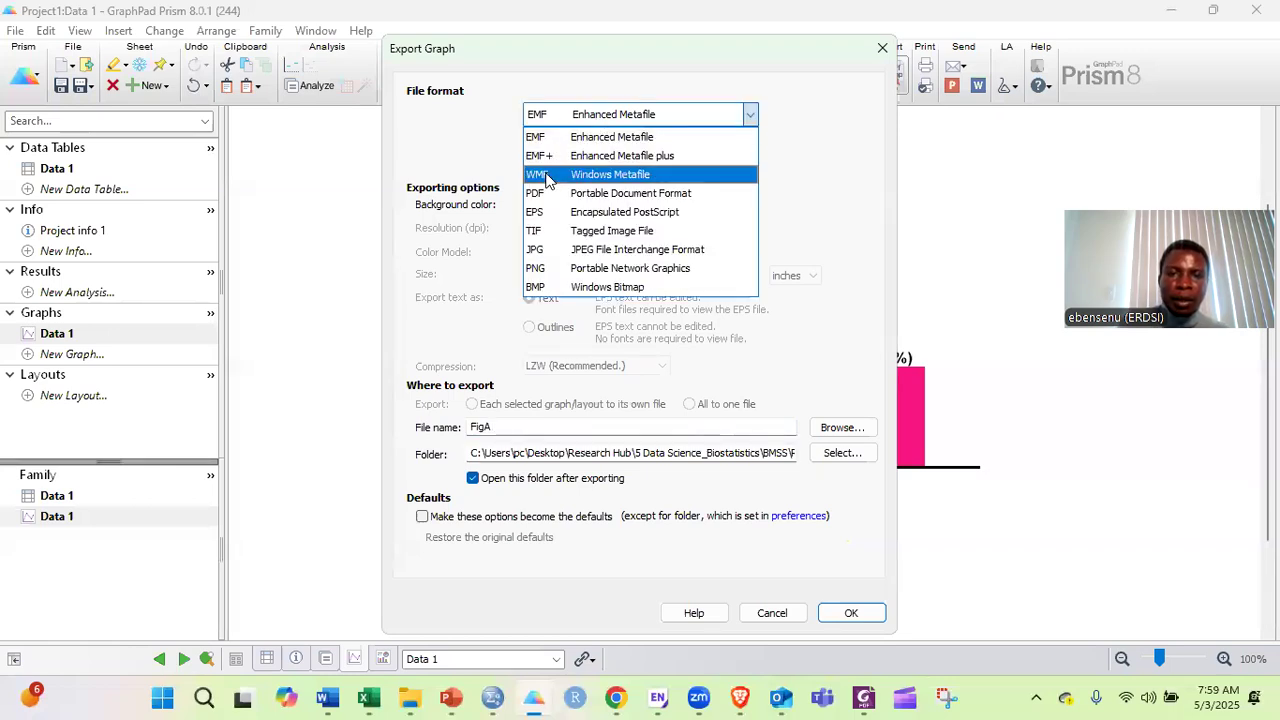
click(575, 256)
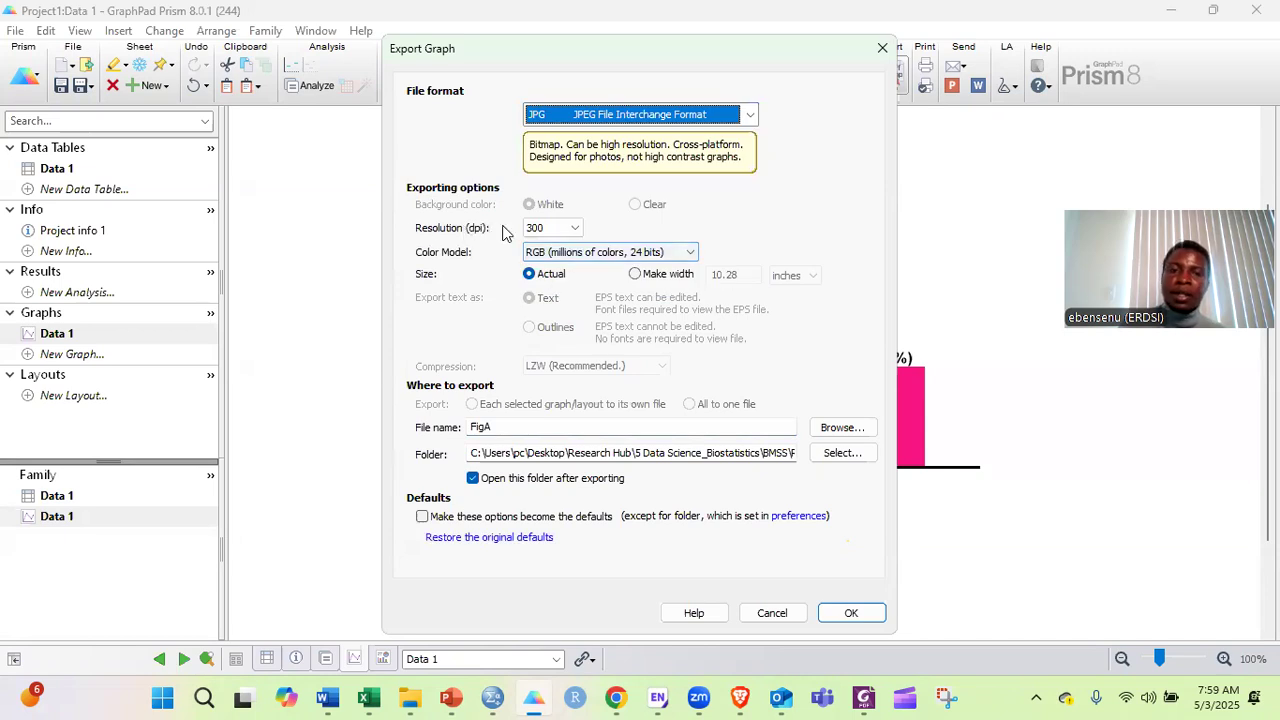
click(576, 229)
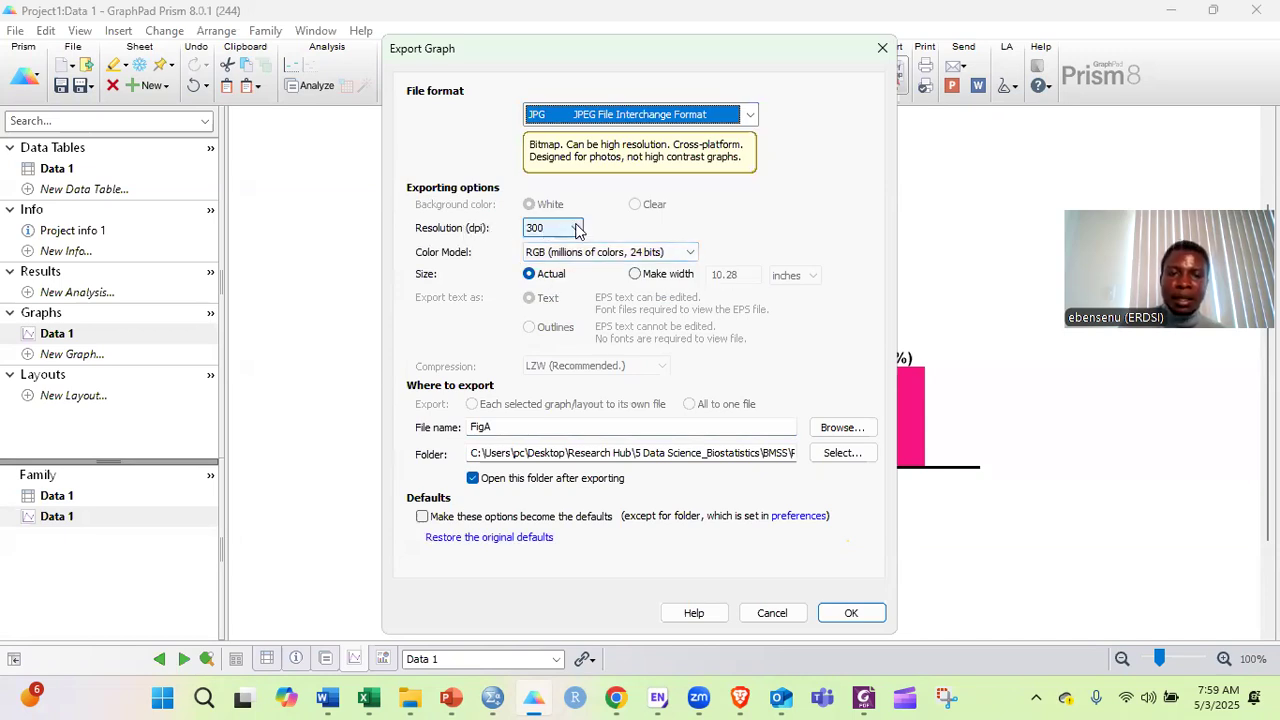
click(576, 229)
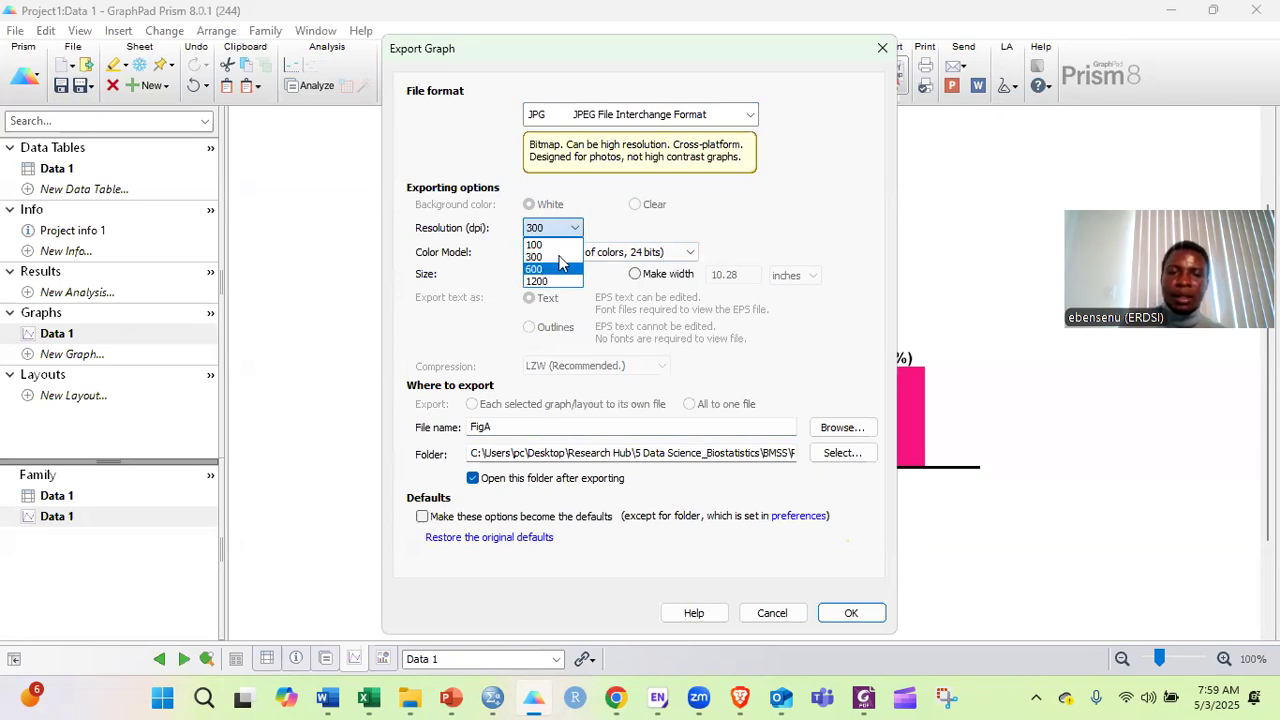
click(559, 258)
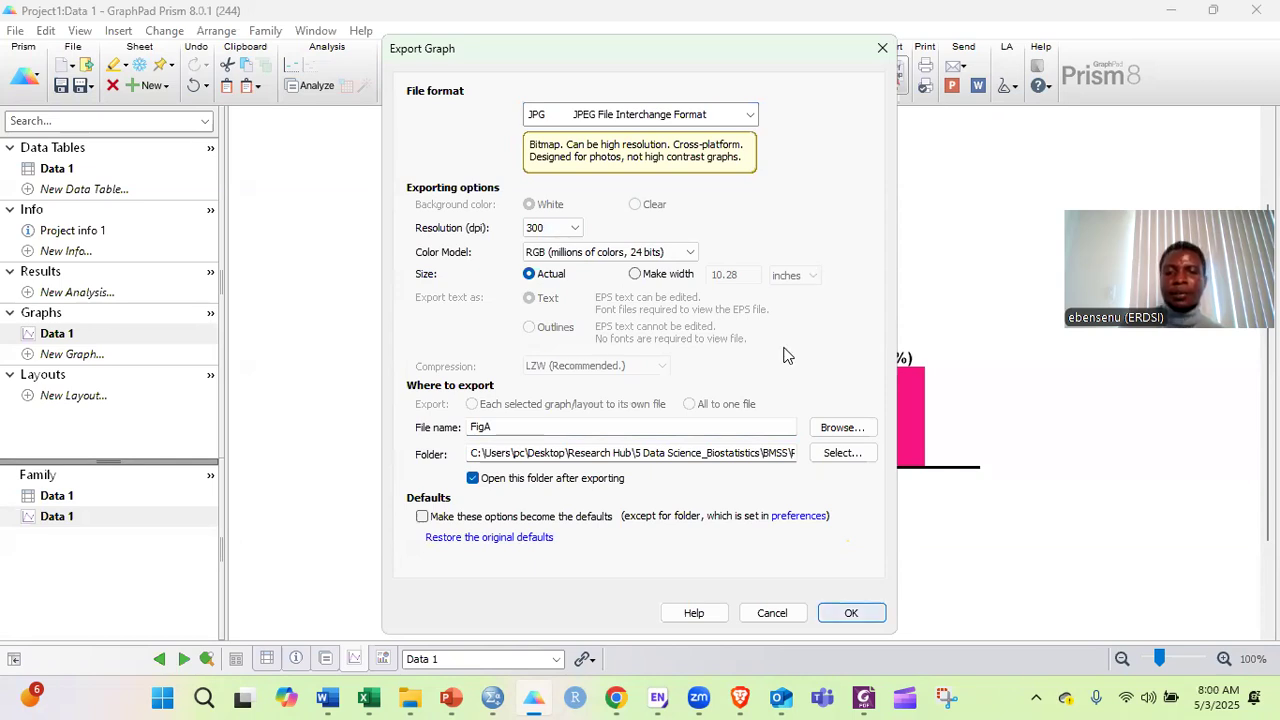
key(Return)
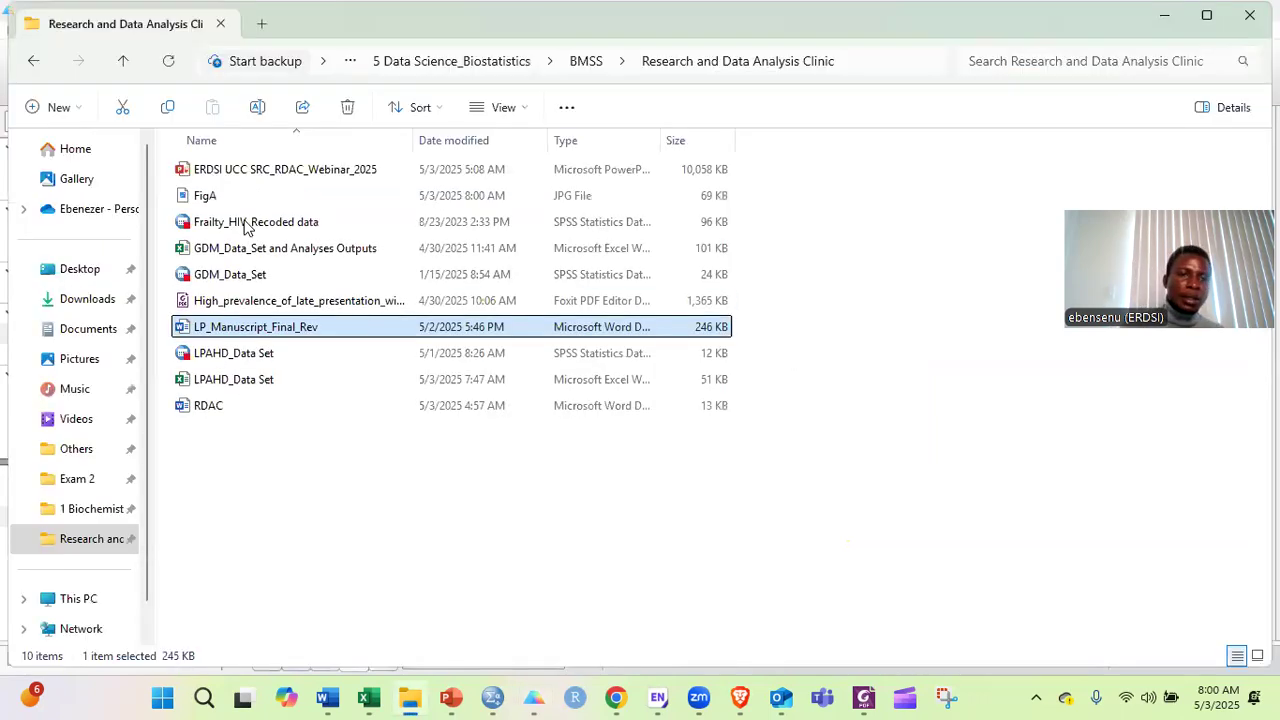
click(278, 199)
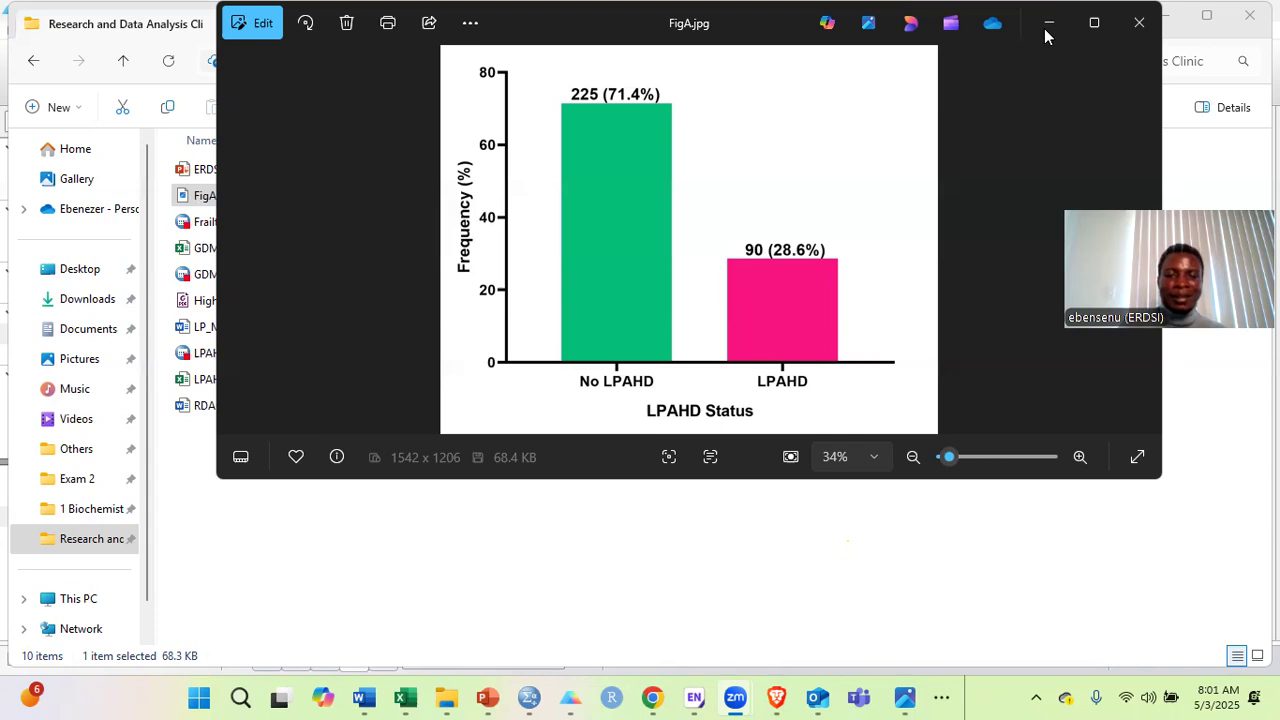
Switch to the LPAHD_Data Set workbook in Excel and review the age group and gender frequency table on Sheet4.
key(alt+Tab)
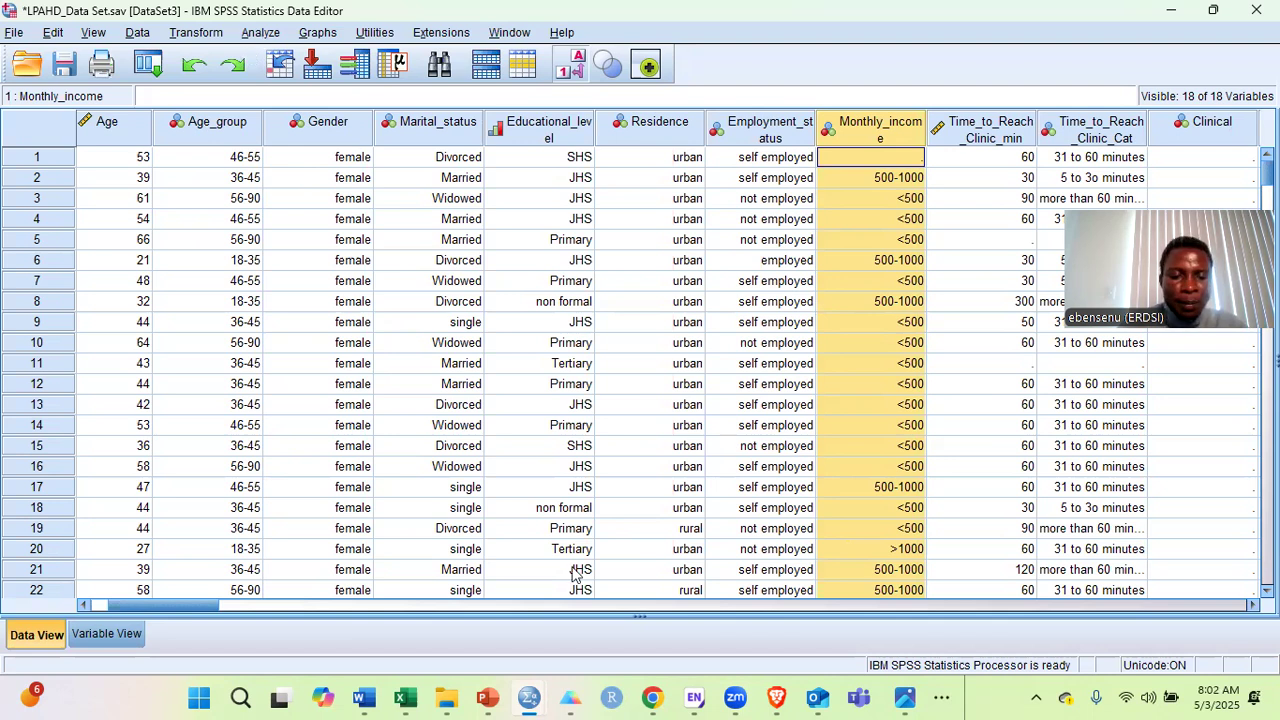
mouse_move(398, 697)
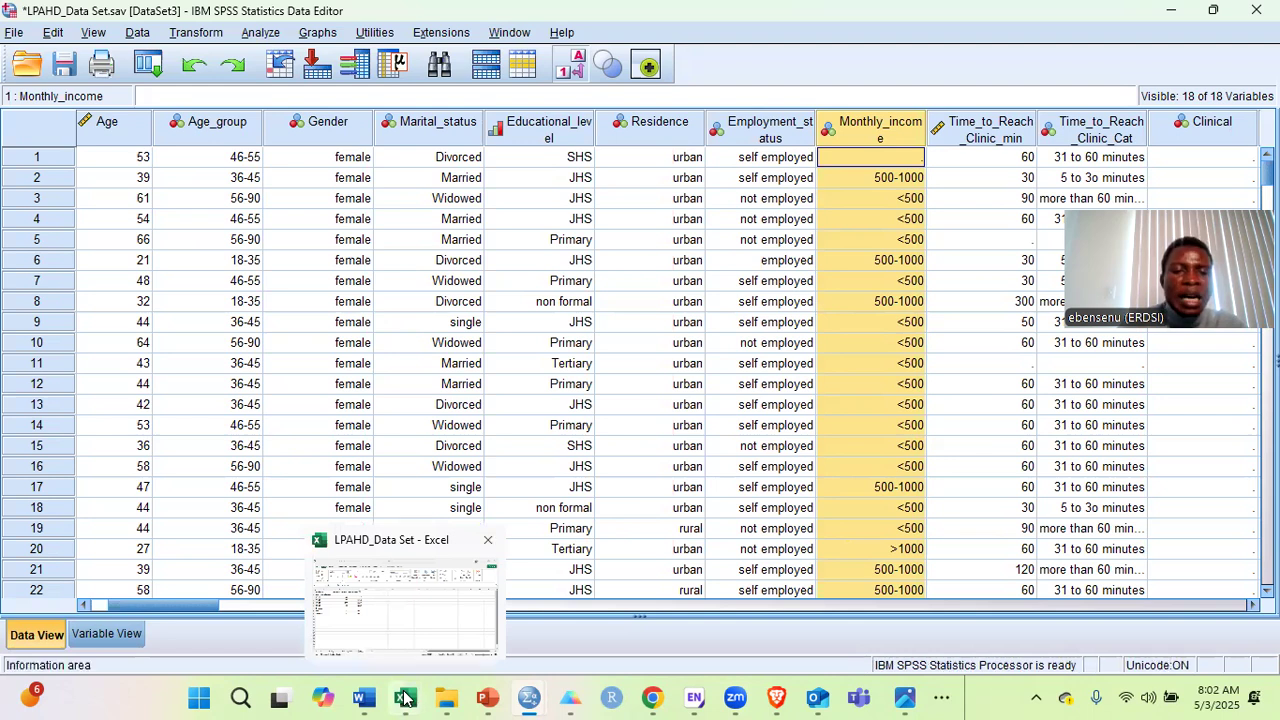
key(alt+Tab)
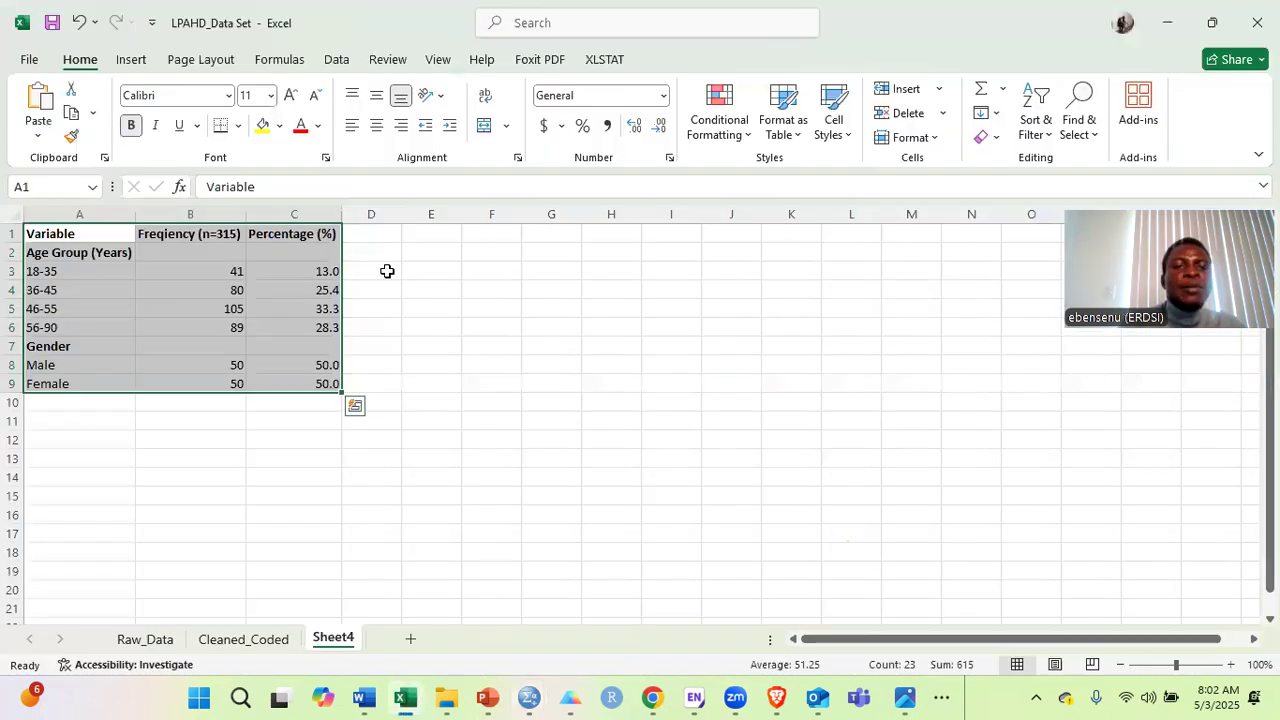
click(387, 271)
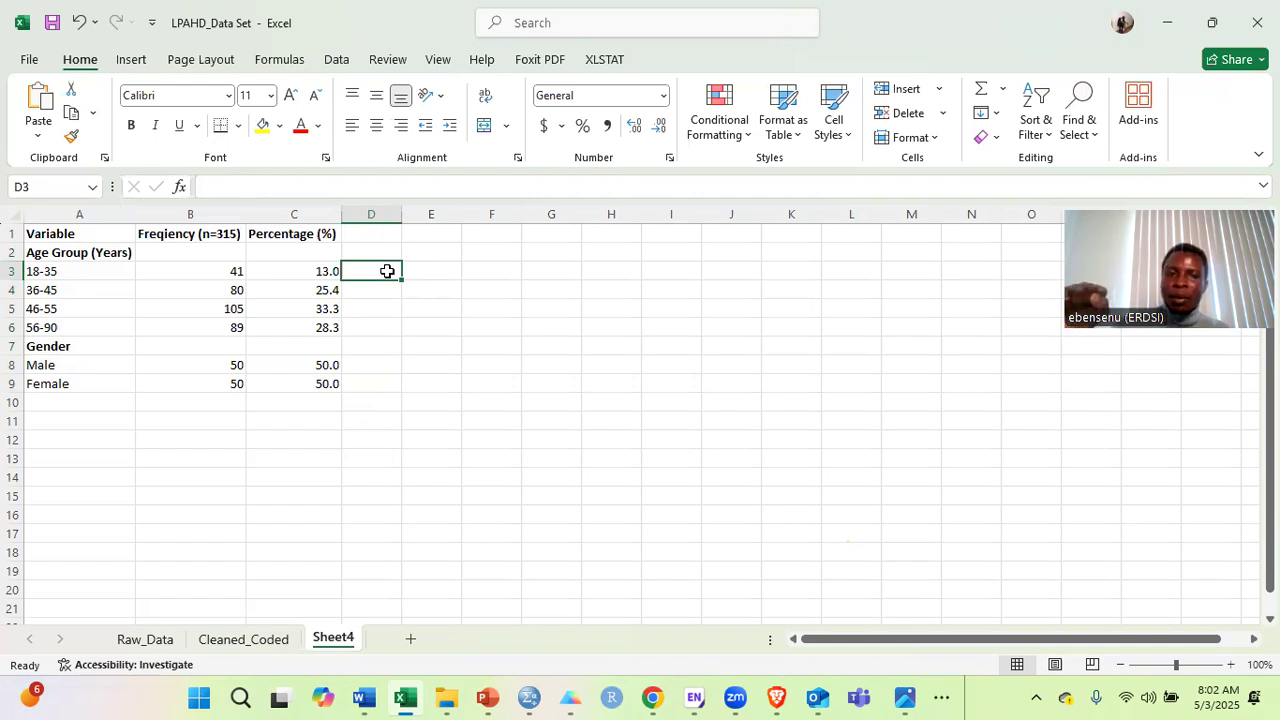
click(120, 250)
click(103, 295)
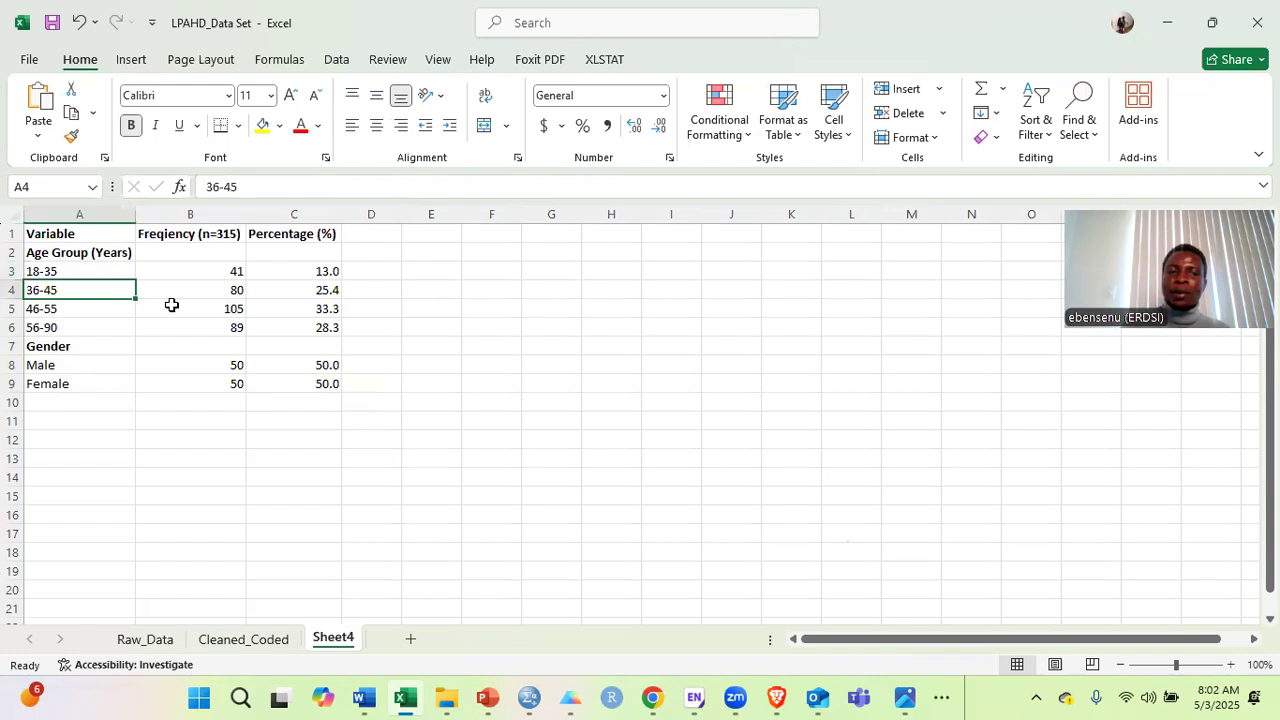
click(363, 293)
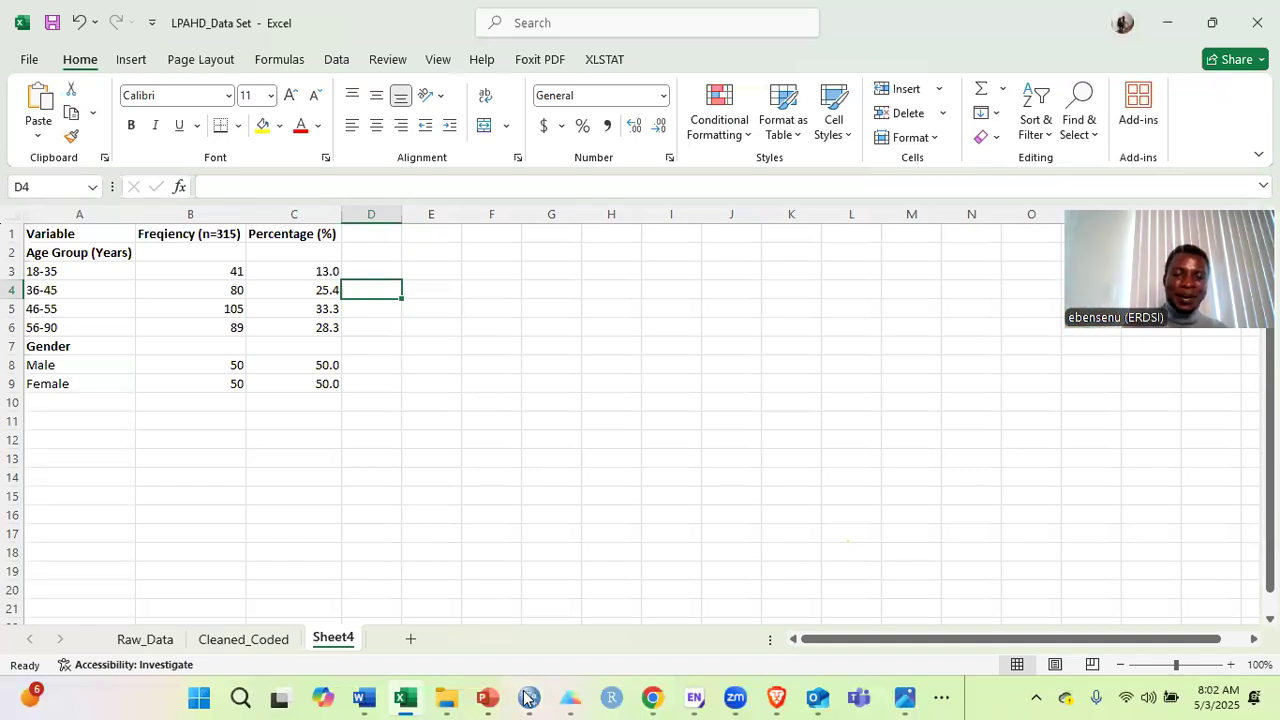
Switch to the SPSS Data Editor and set up a Crosstabs analysis with Age_group as rows and LPAHD_Status as columns.
mouse_move(530, 697)
click(540, 620)
click(261, 32)
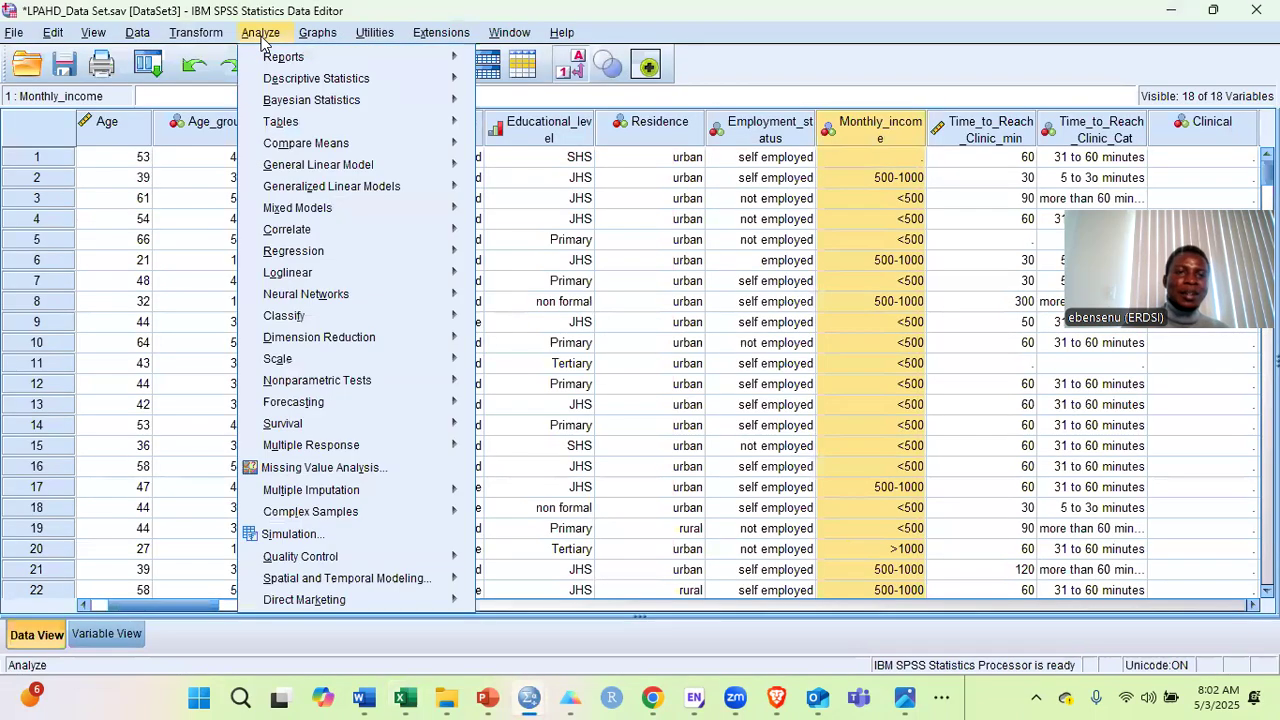
mouse_move(310, 79)
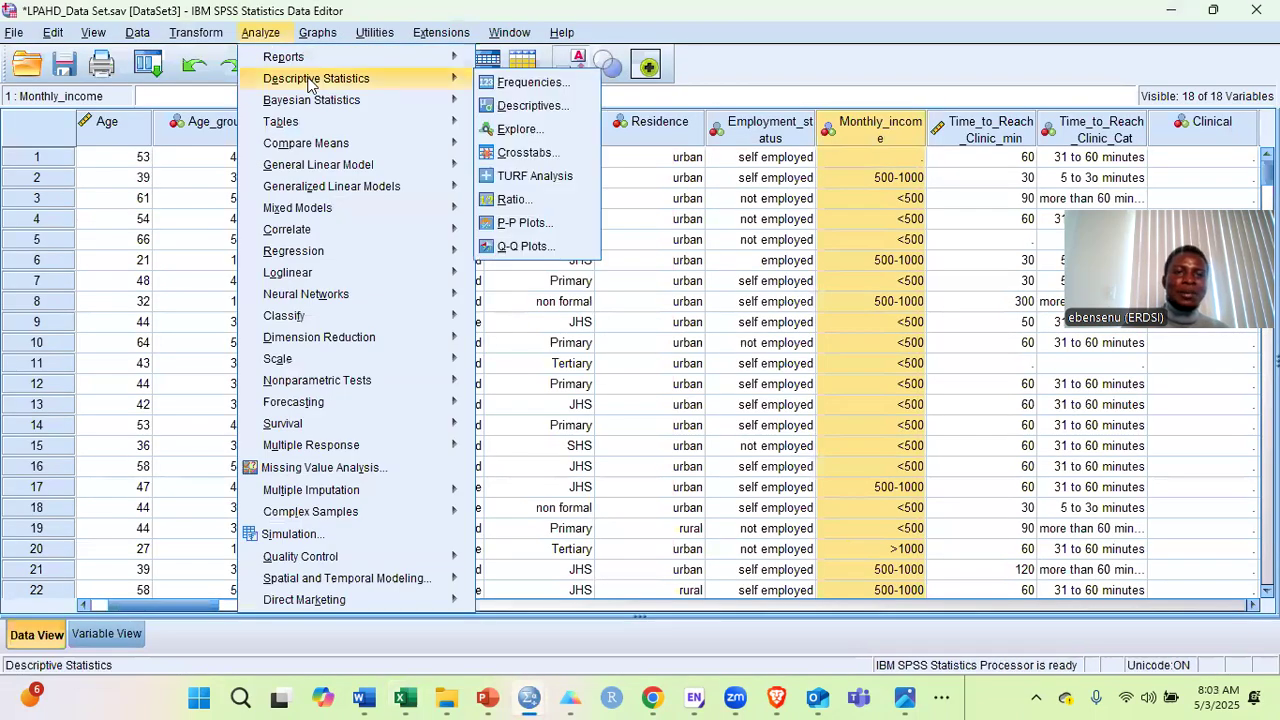
click(505, 153)
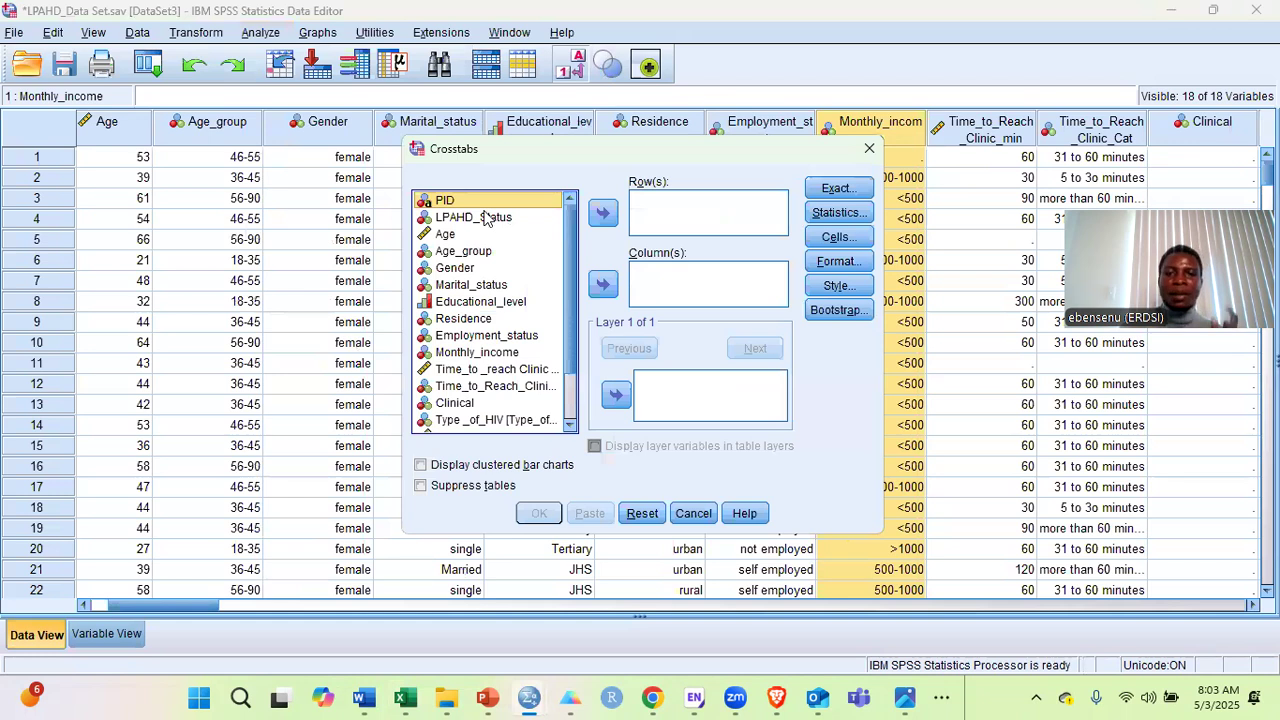
key(Down)
click(602, 284)
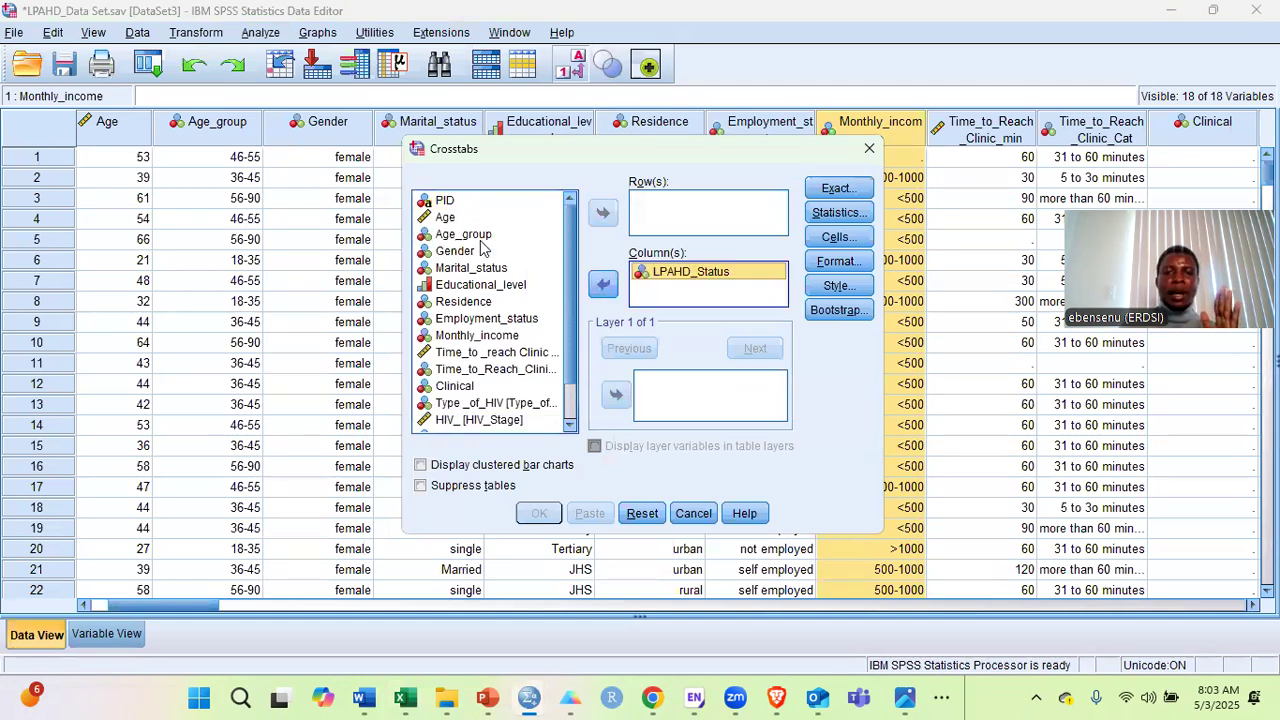
click(480, 236)
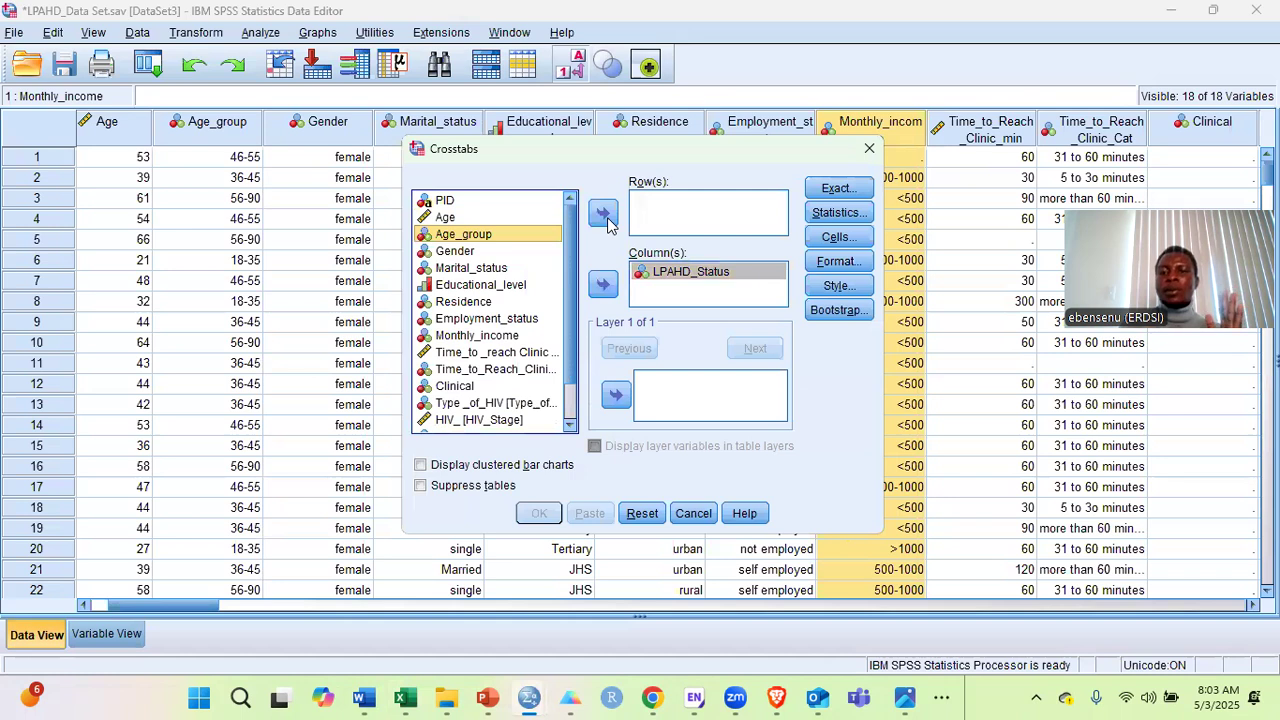
click(604, 214)
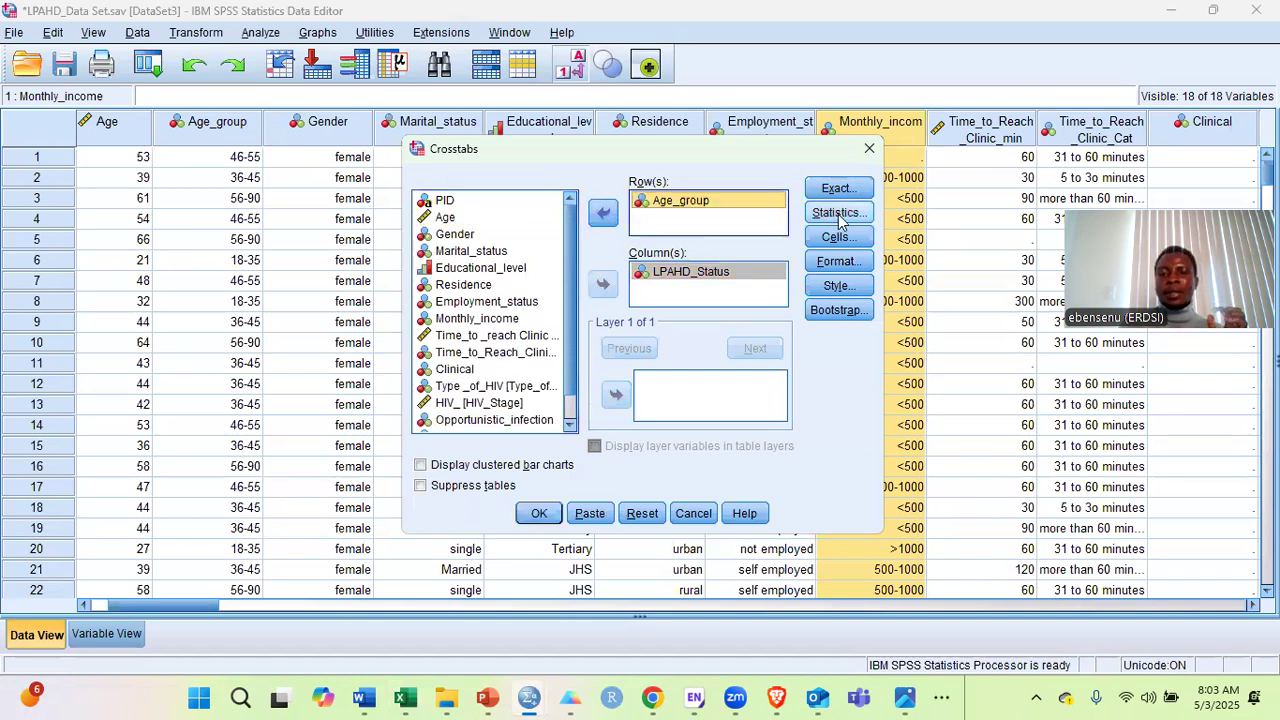
Add the Chi-square statistic and column and total percentages to the crosstab, and run it.
click(839, 214)
click(558, 218)
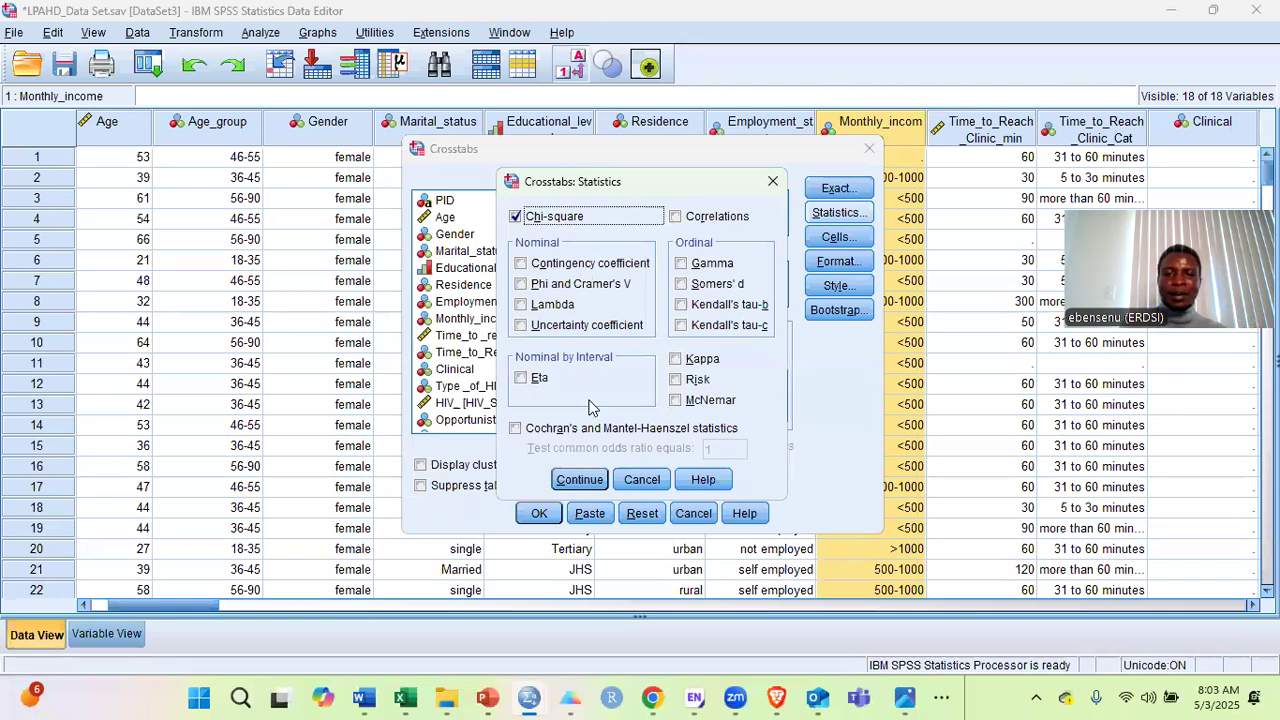
click(580, 480)
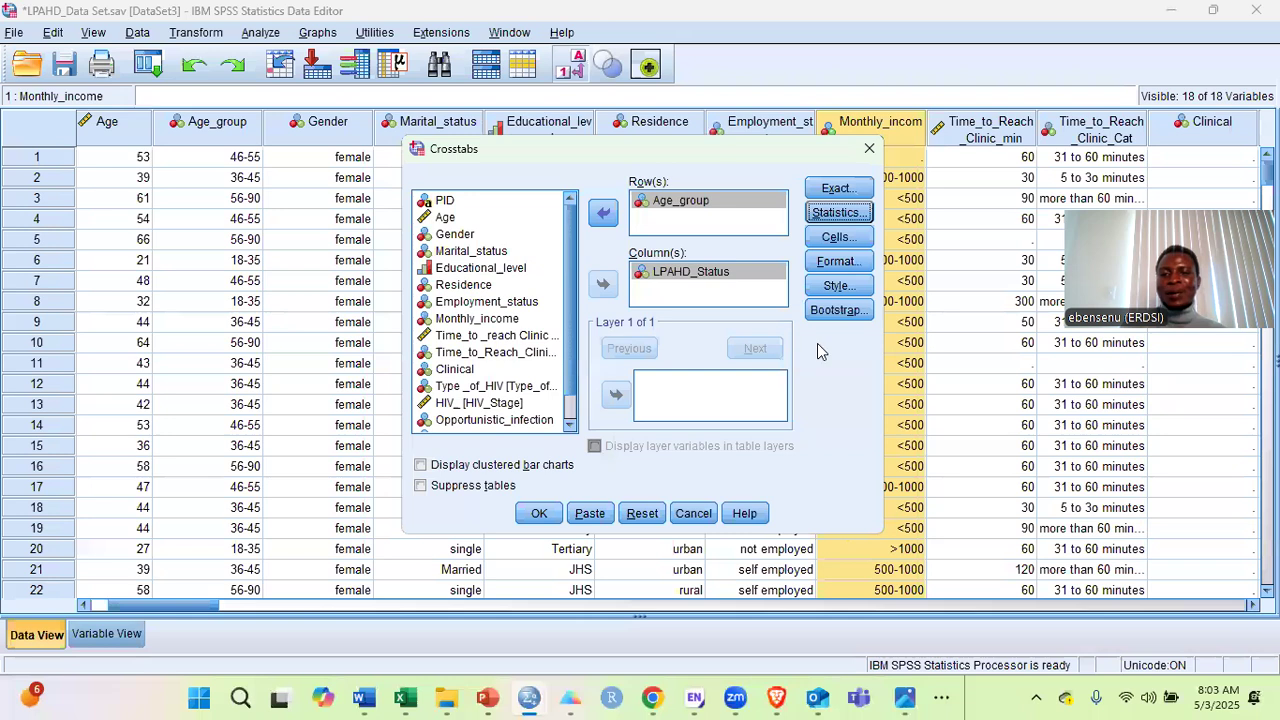
click(833, 238)
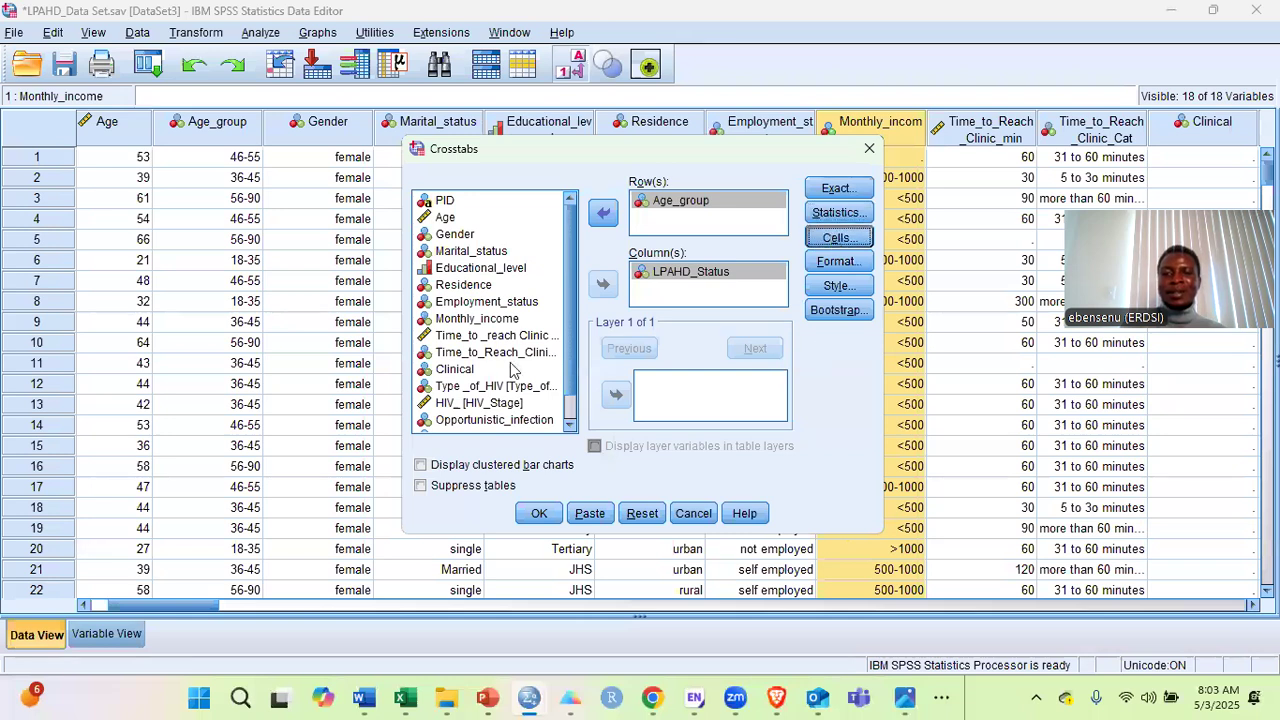
click(511, 366)
click(507, 351)
click(570, 500)
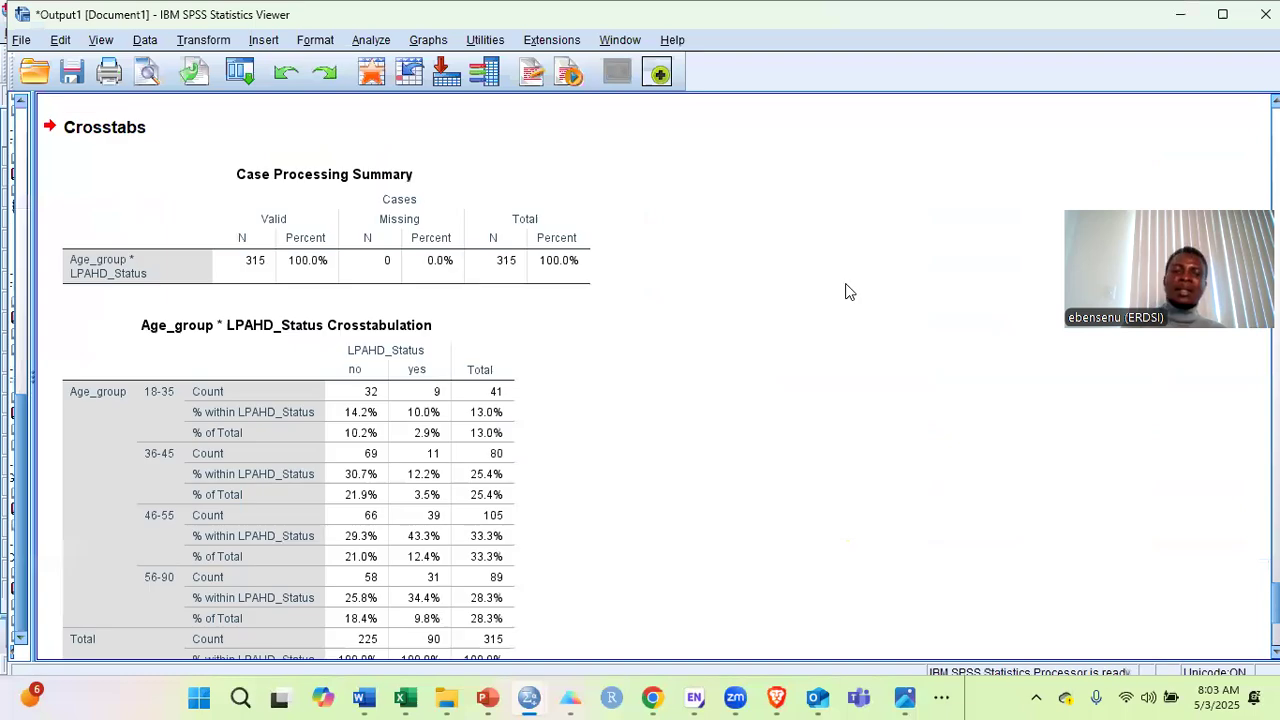
Examine the Age_group by LPAHD_Status crosstabulation and the significance values in the Chi-Square Tests table.
scroll(846, 290, down, 3)
click(190, 510)
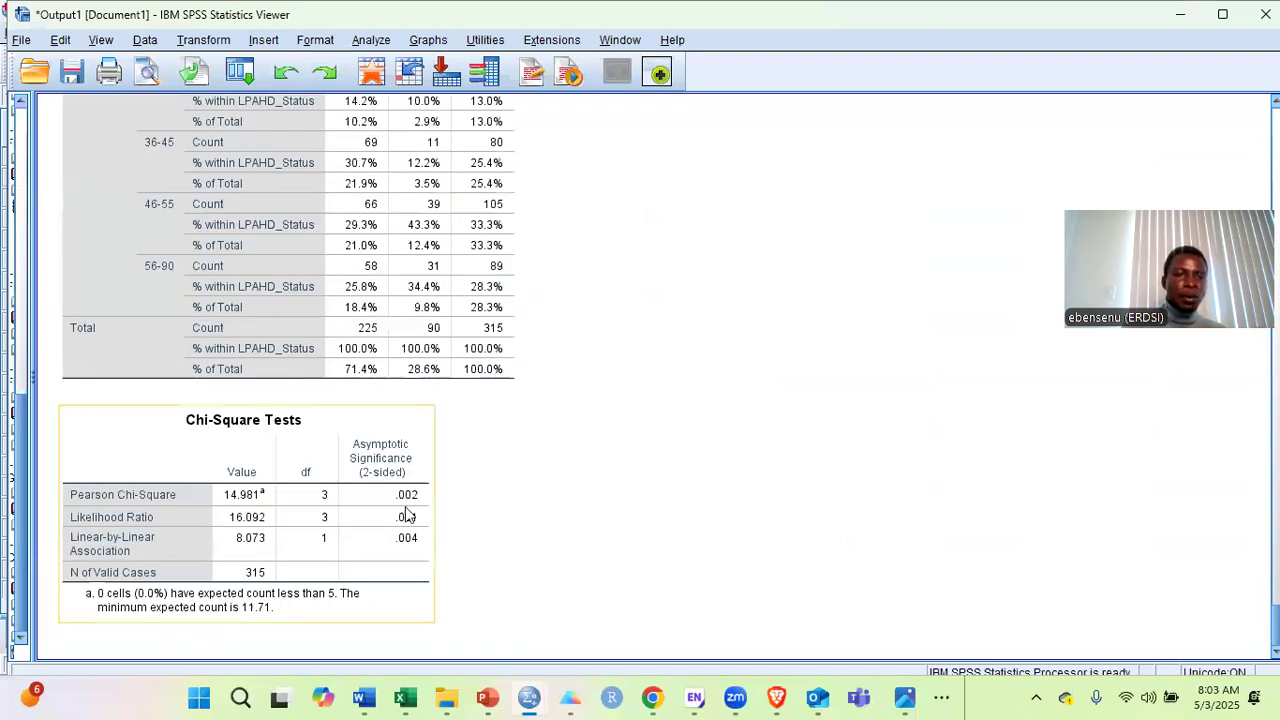
key(Up)
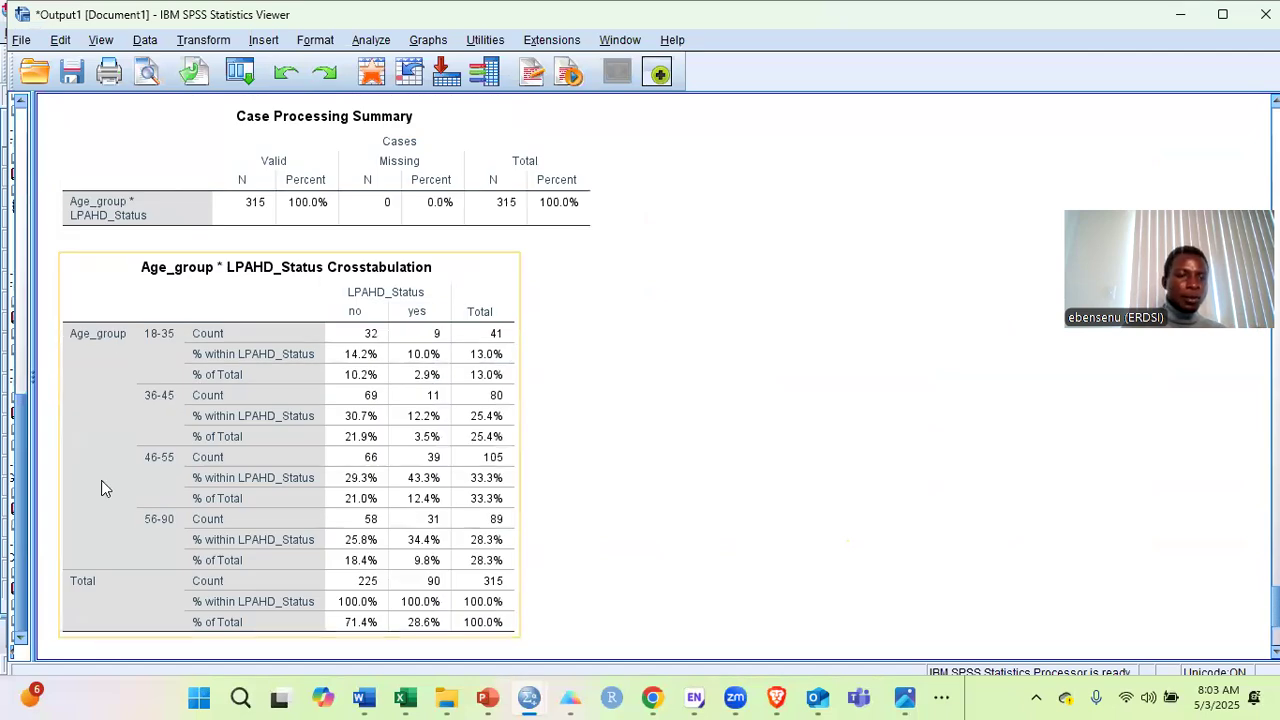
key(Down)
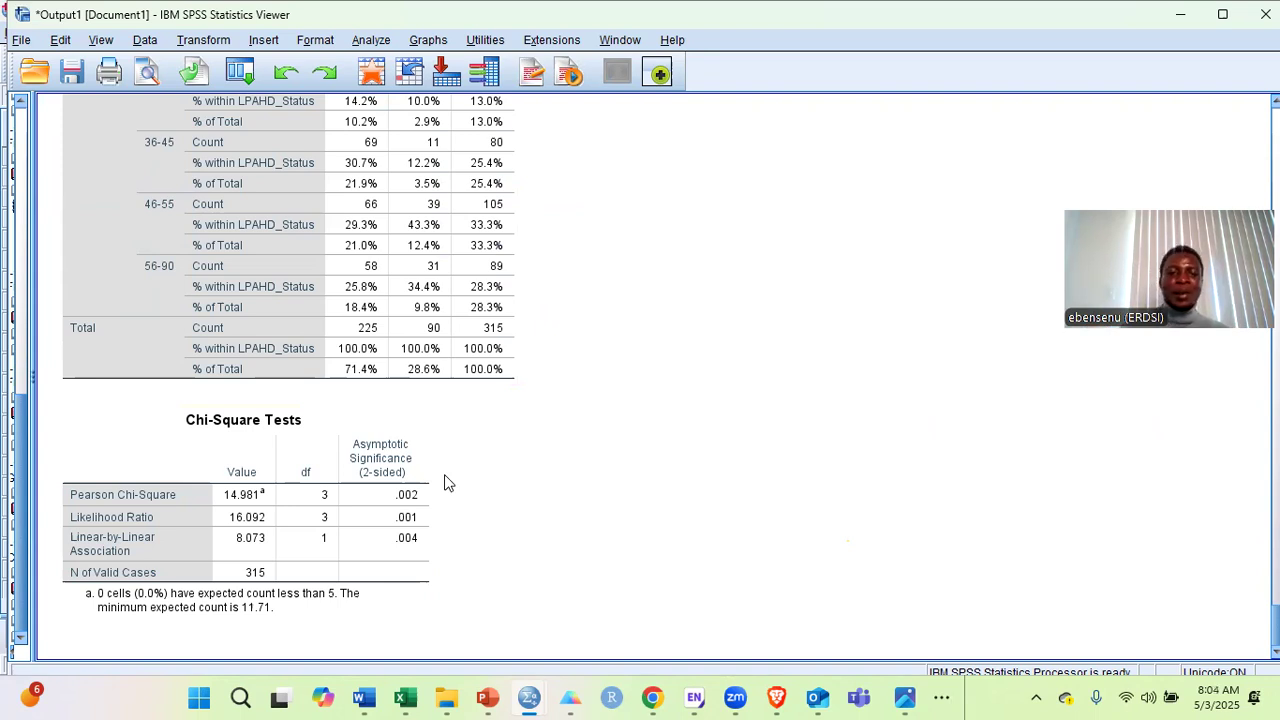
click(400, 511)
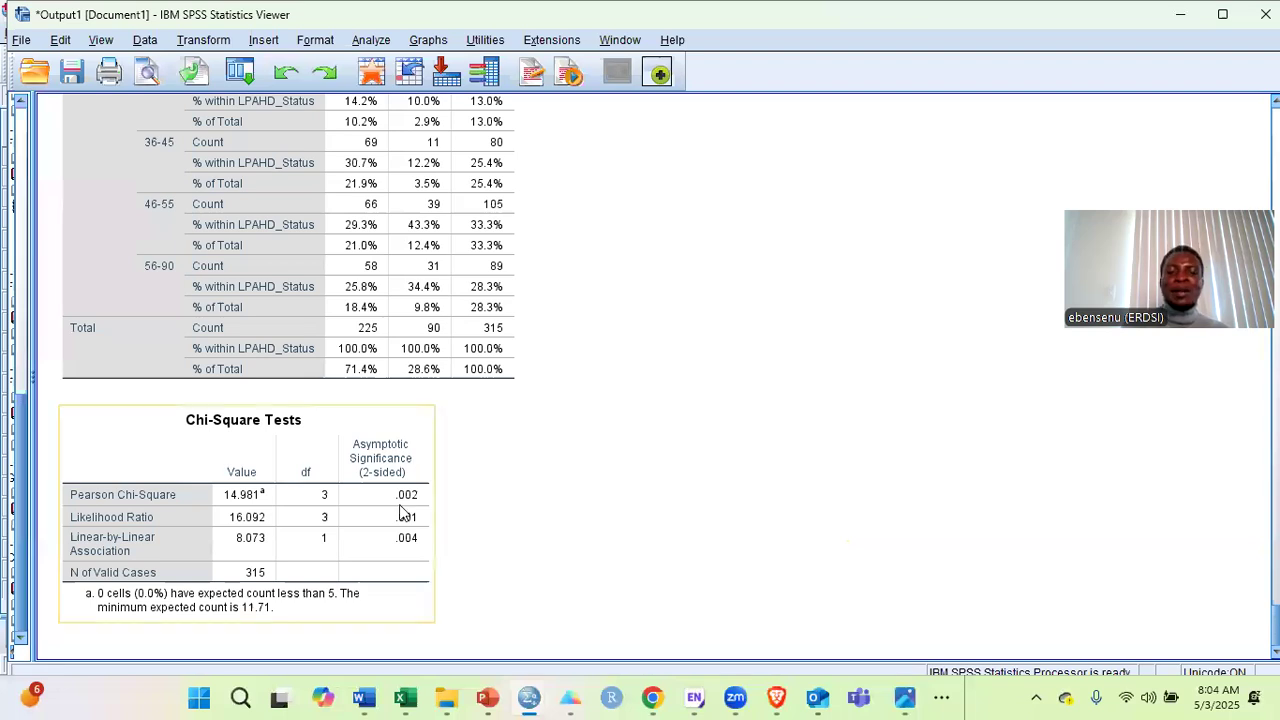
click(562, 405)
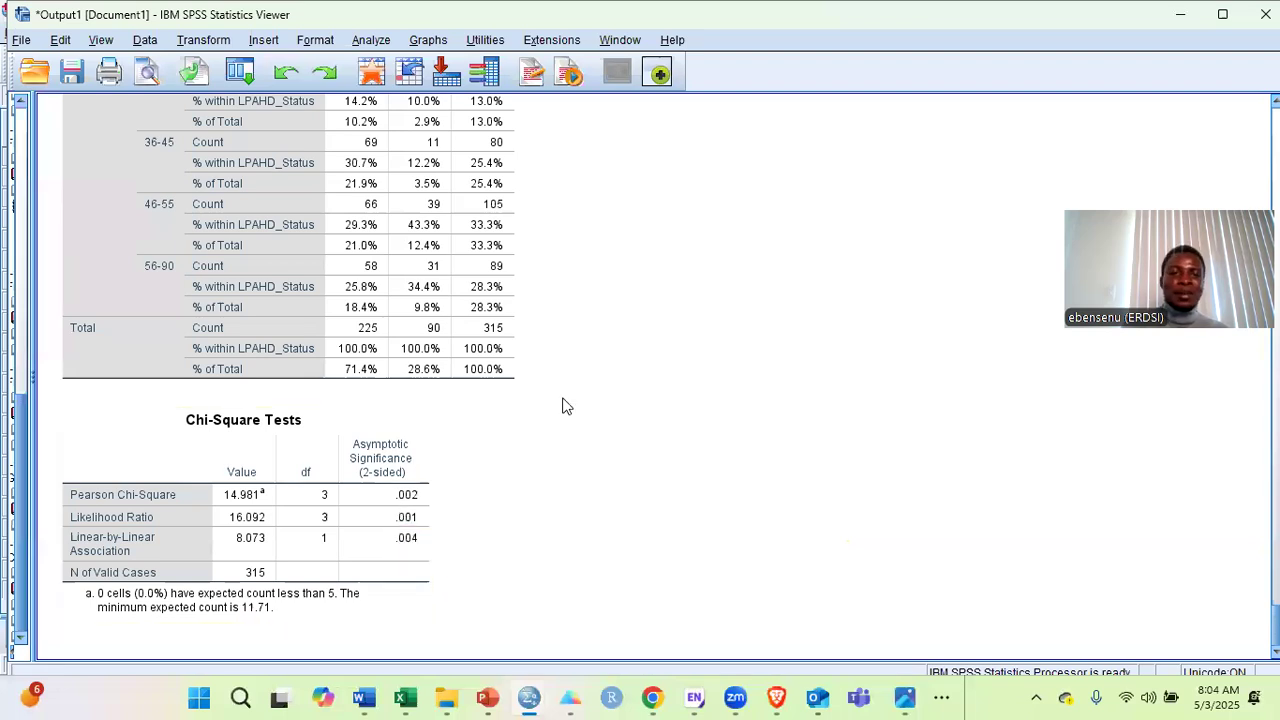
scroll(562, 405, up, 3)
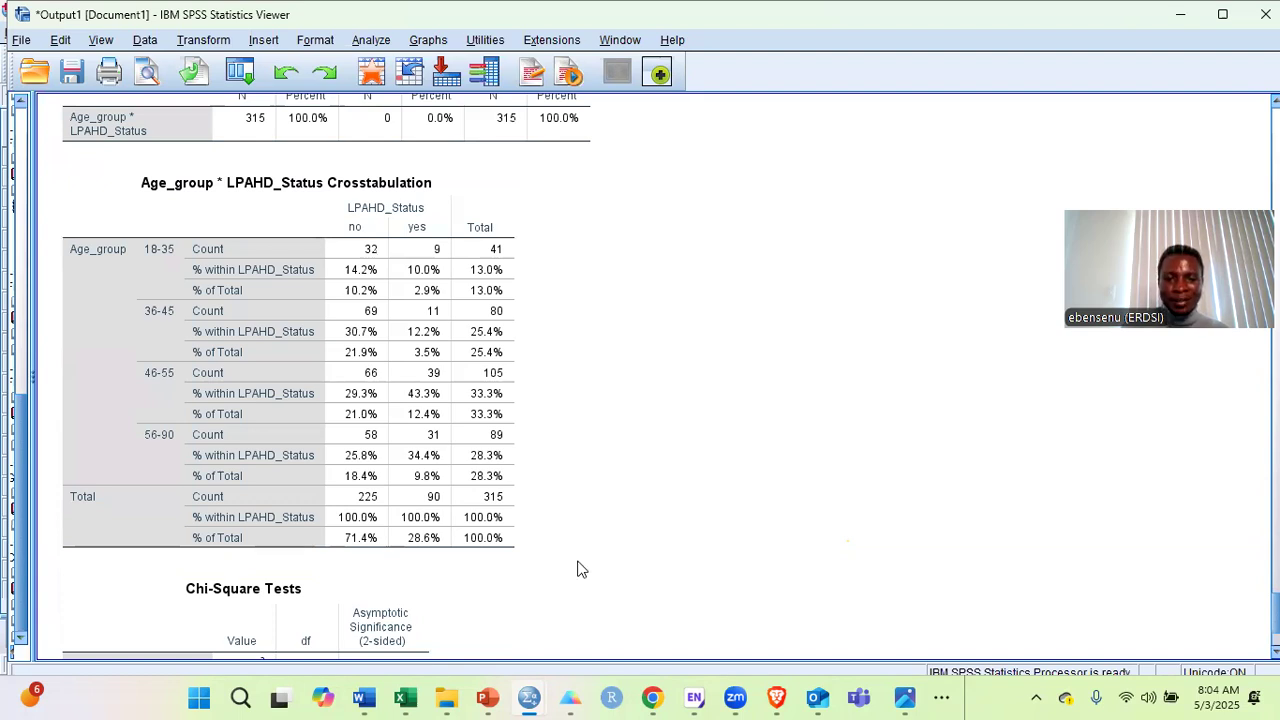
scroll(540, 527, down, 3)
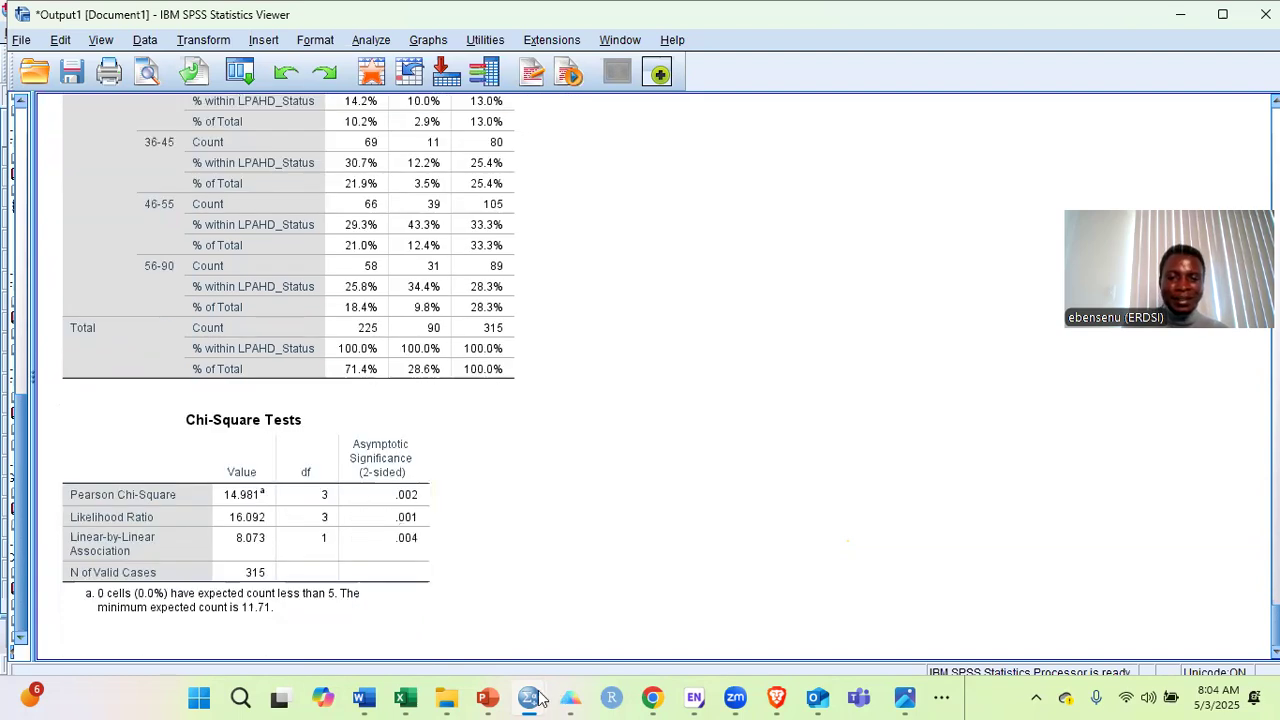
mouse_move(546, 669)
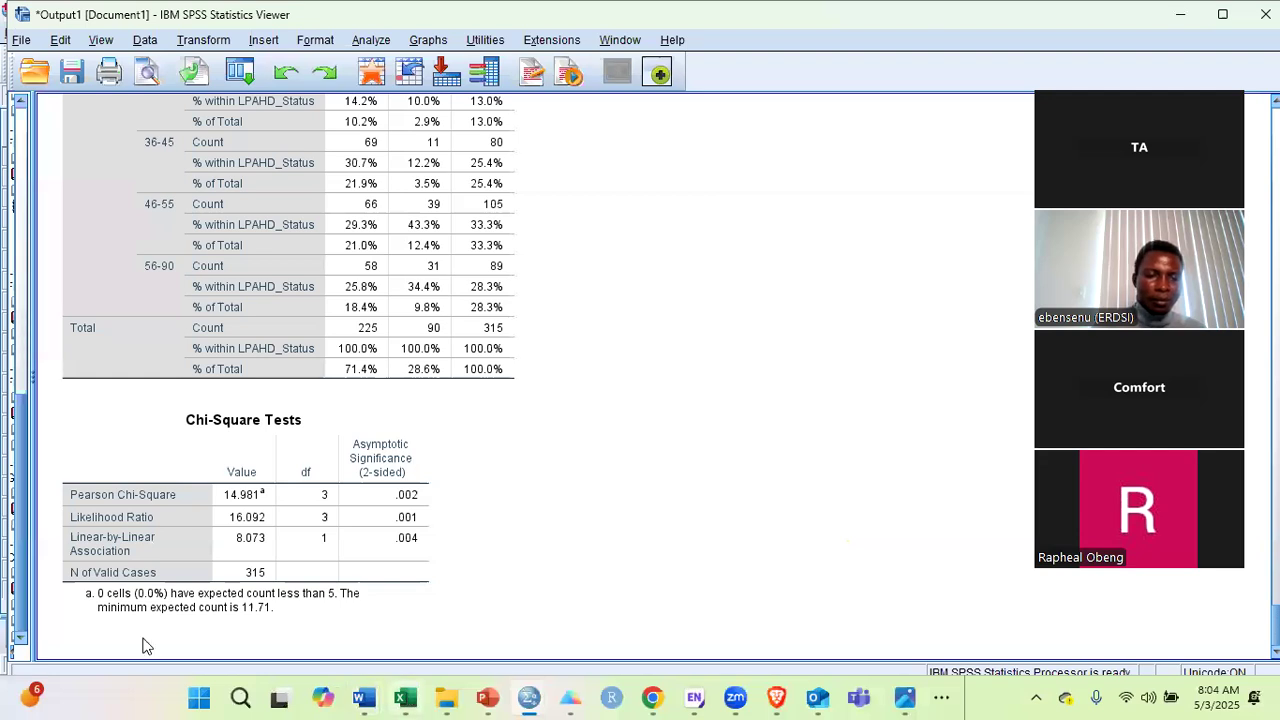
Switch to the Raw_Data sheet of the LPAHD_Data Set workbook in Excel and review its variable columns through other_STDs.
key(alt+Tab)
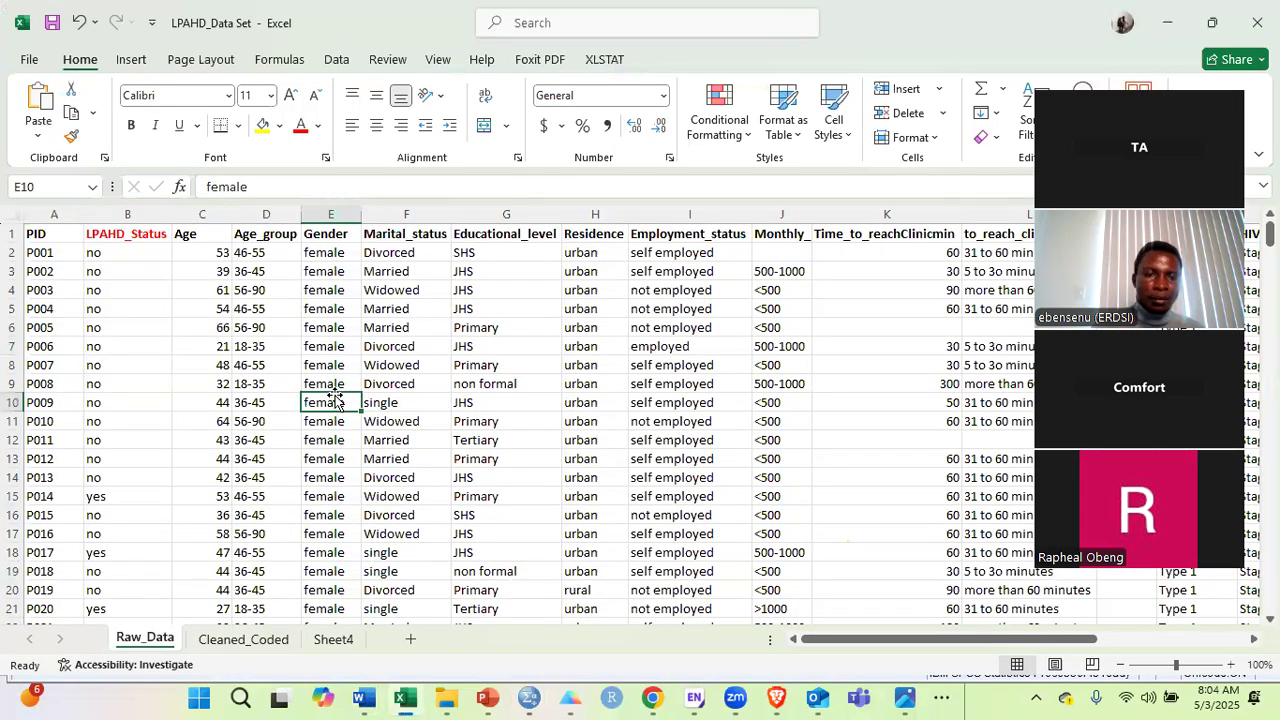
click(484, 381)
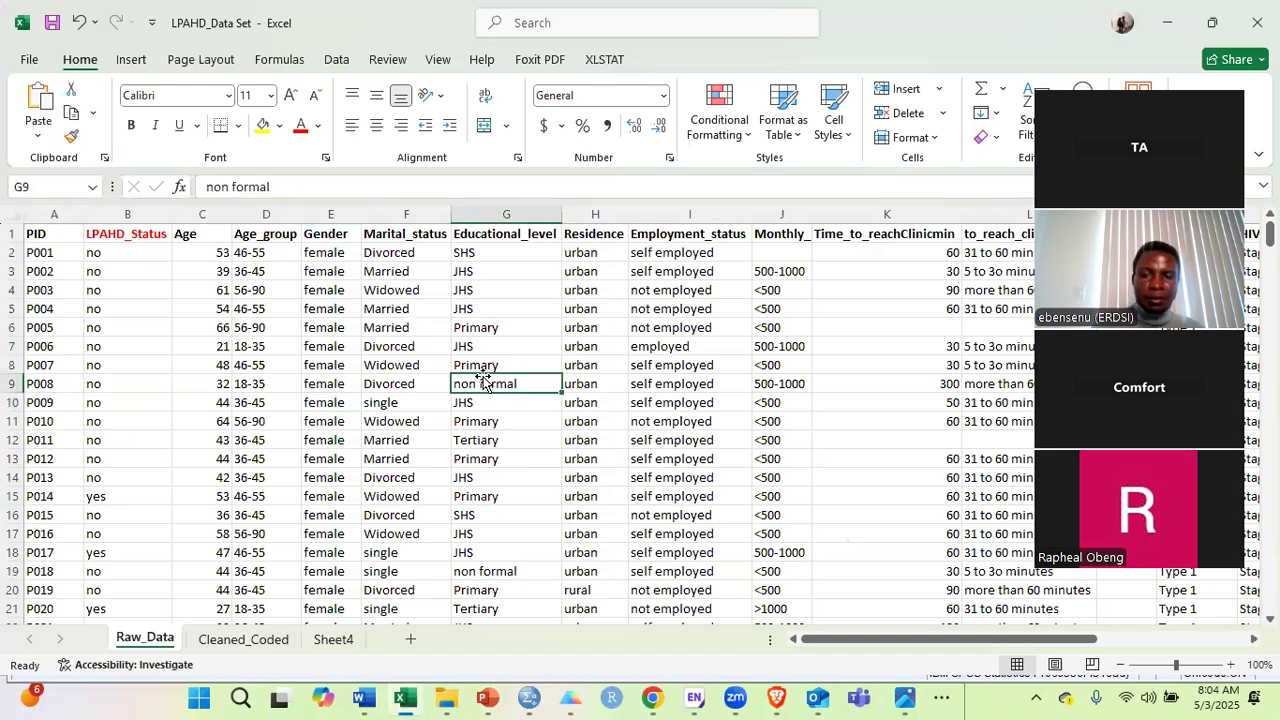
scroll(484, 381, right, 2)
scroll(484, 381, left, 2)
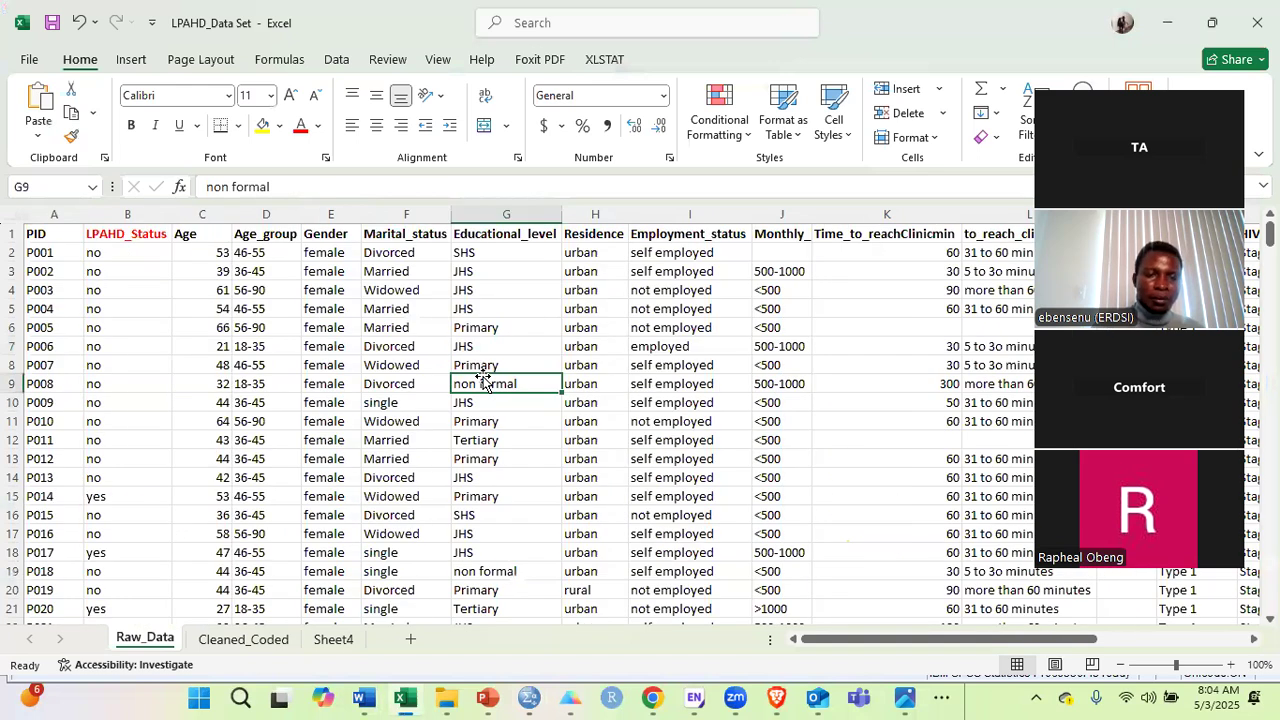
click(646, 308)
scroll(646, 308, right, 3)
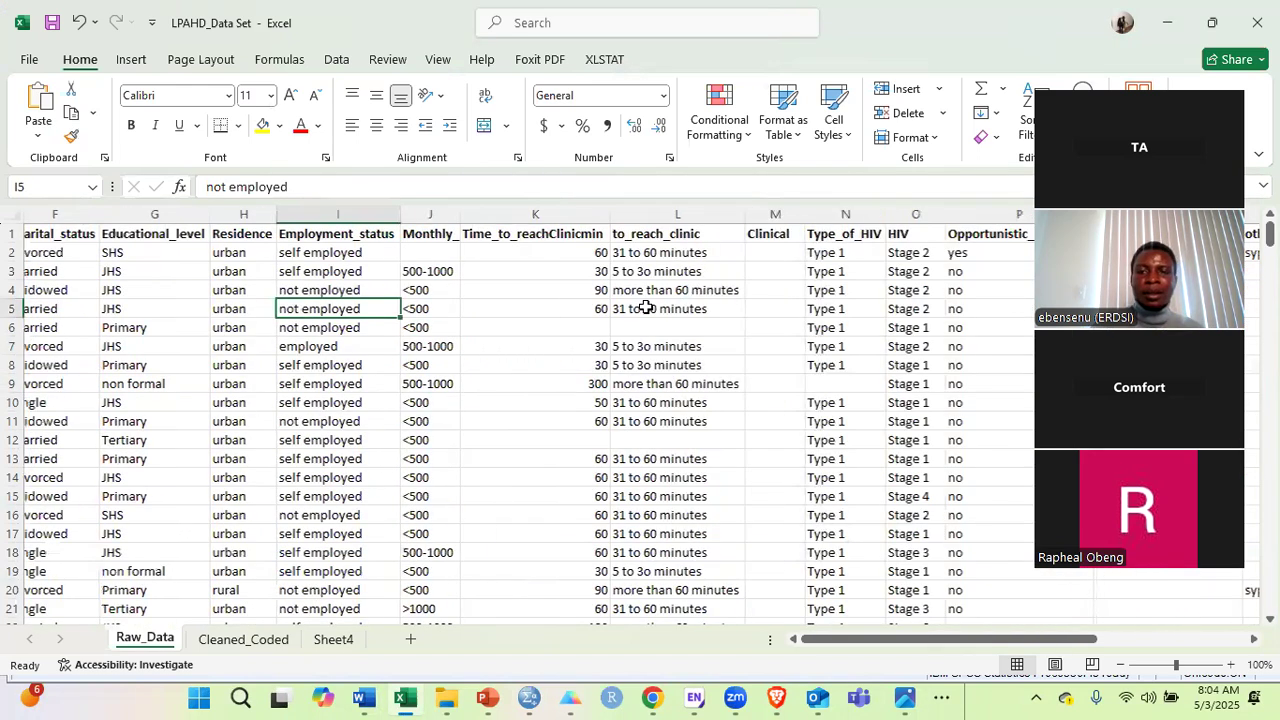
scroll(775, 384, right, 1)
click(775, 384)
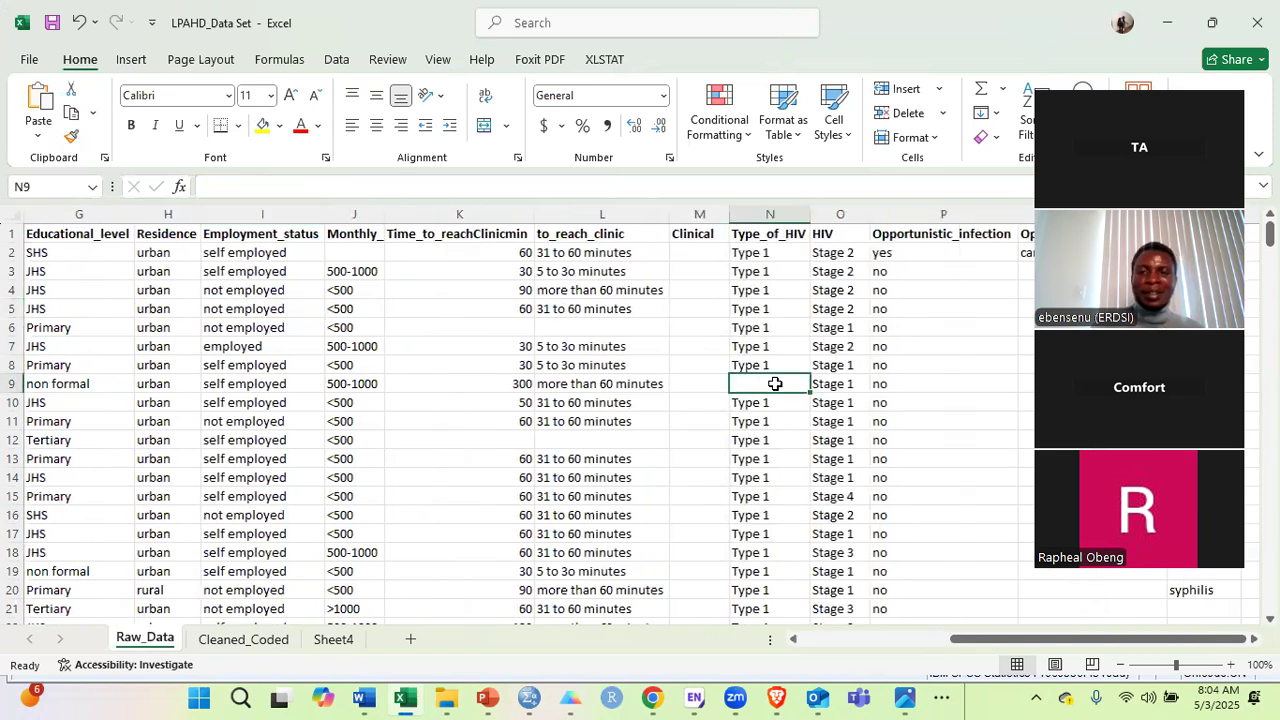
scroll(775, 384, right, 2)
scroll(775, 384, right, 1)
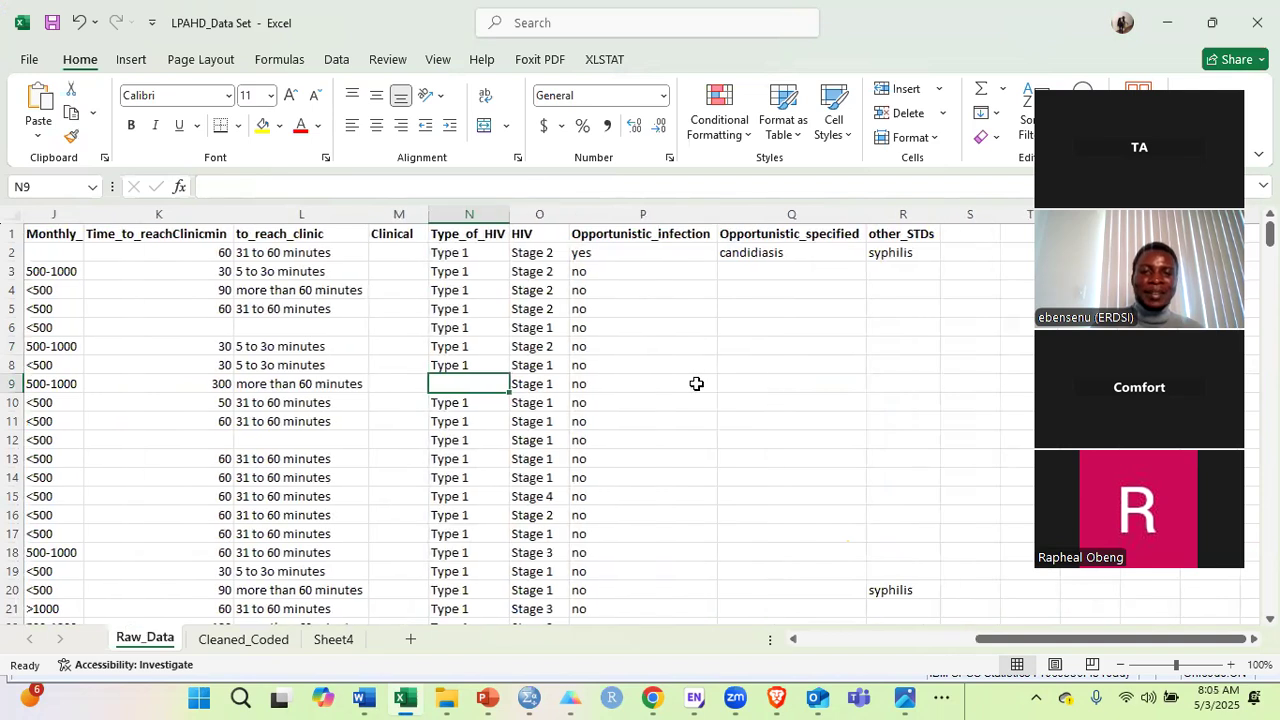
click(700, 384)
click(773, 384)
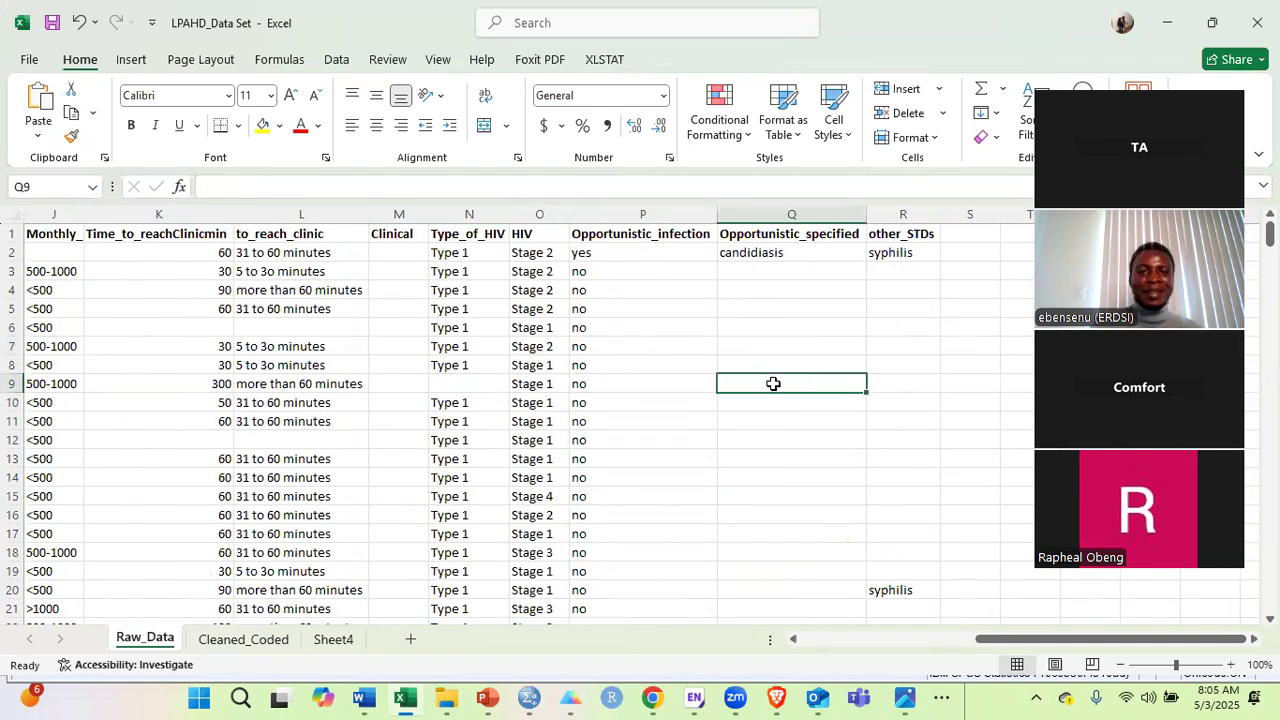
scroll(766, 381, right, 2)
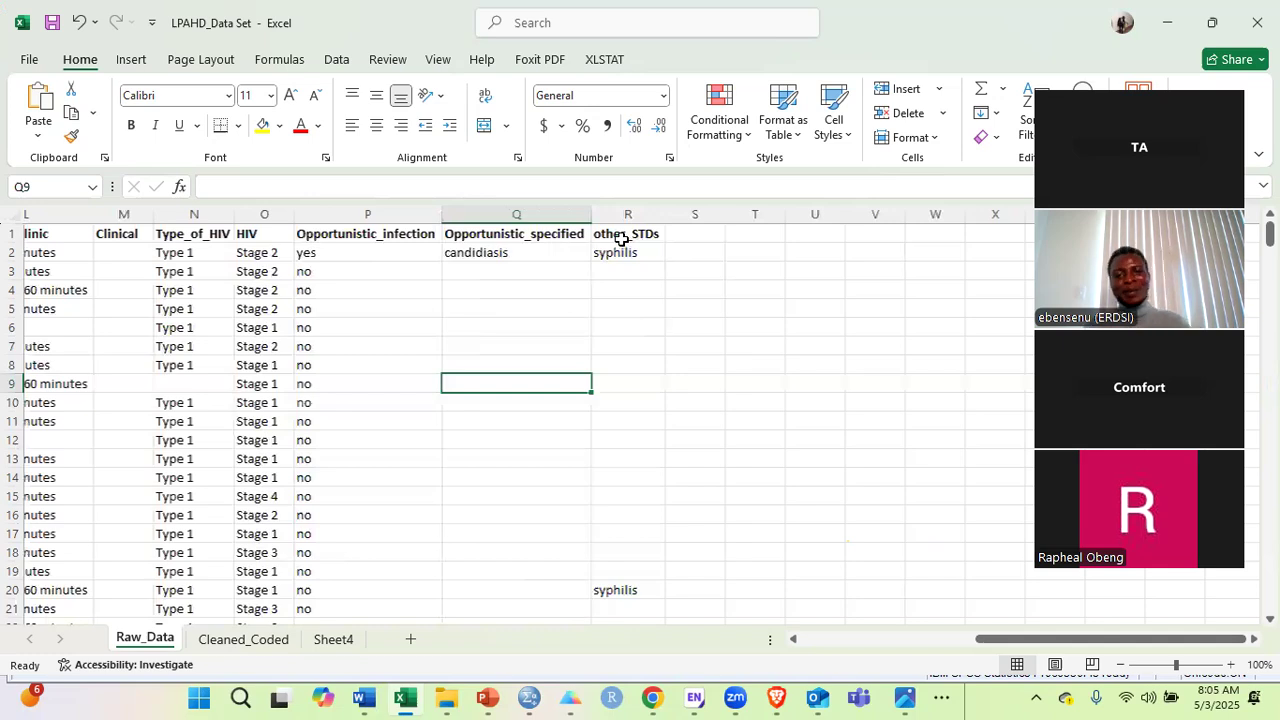
scroll(621, 239, right, 1)
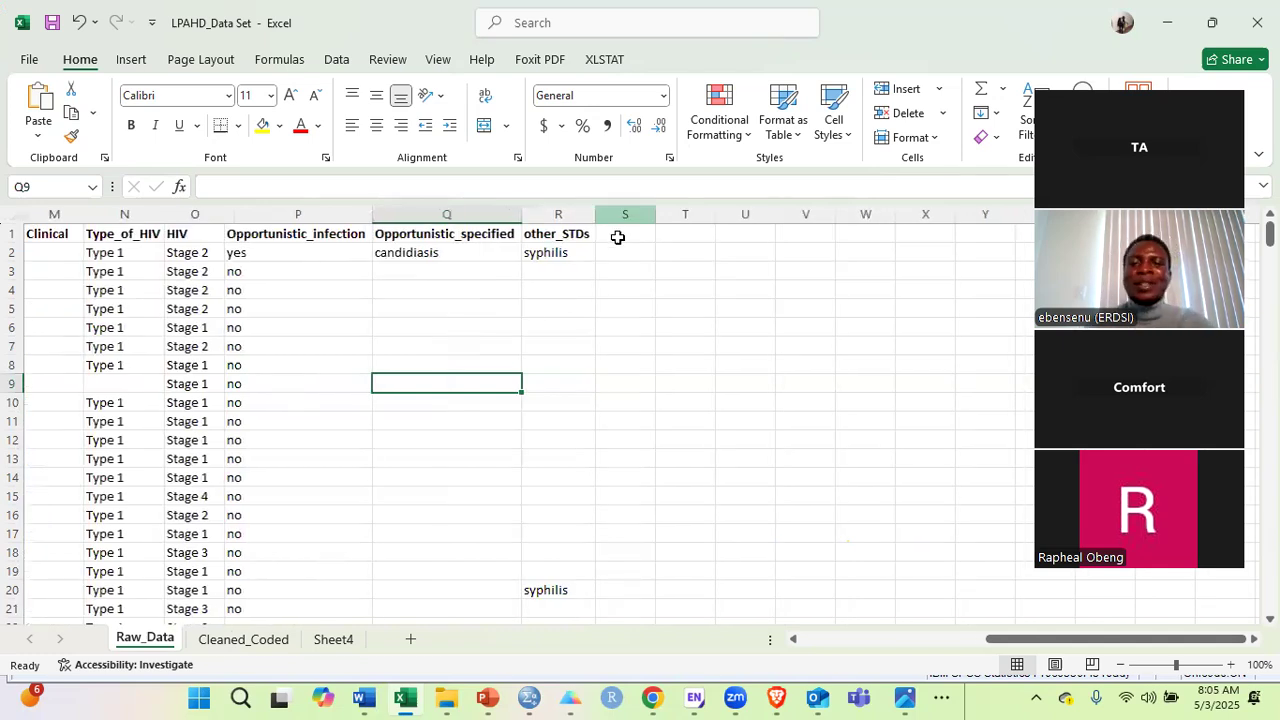
Enter the column header Factors in cell S1 beside other_STDs and select cell T1.
click(618, 237)
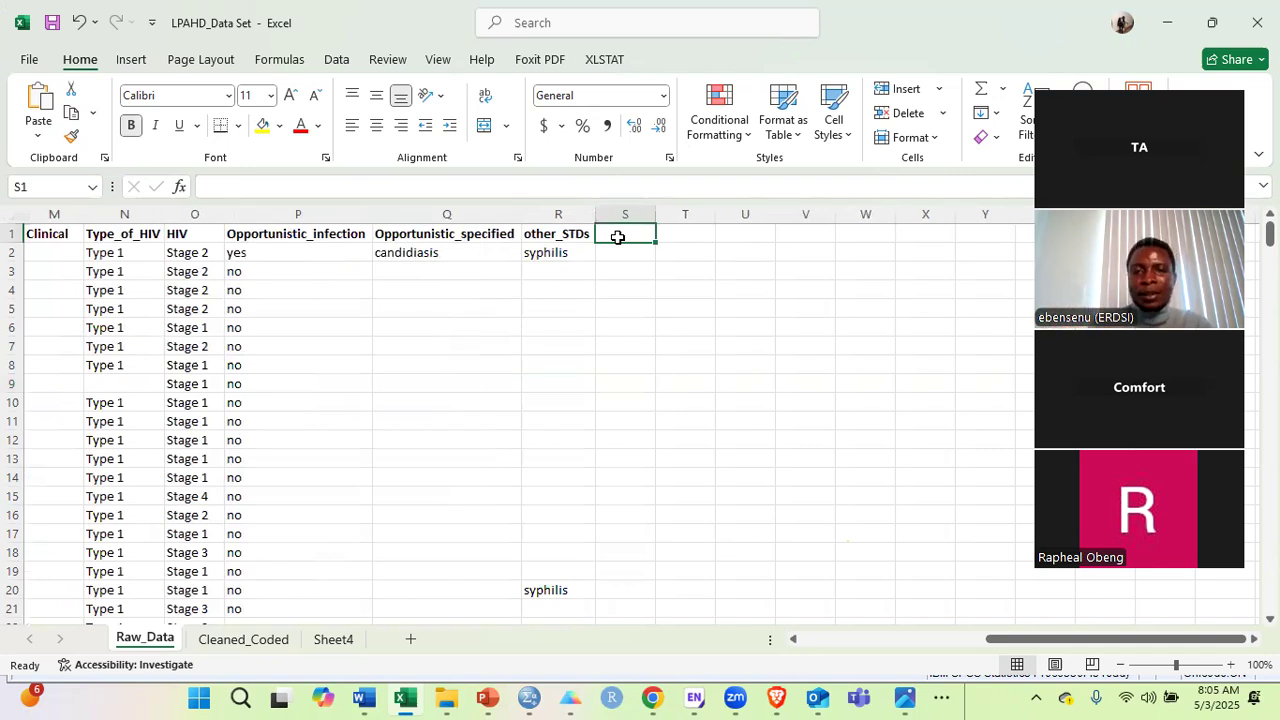
click(672, 232)
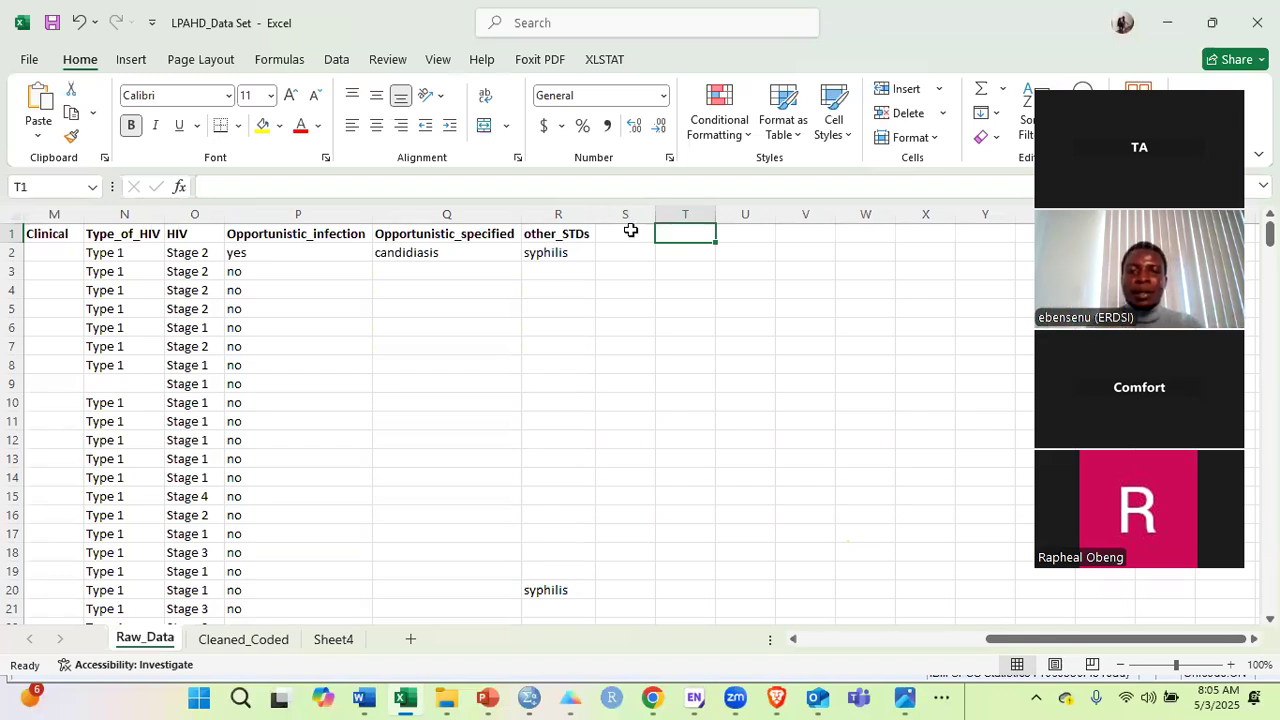
click(625, 231)
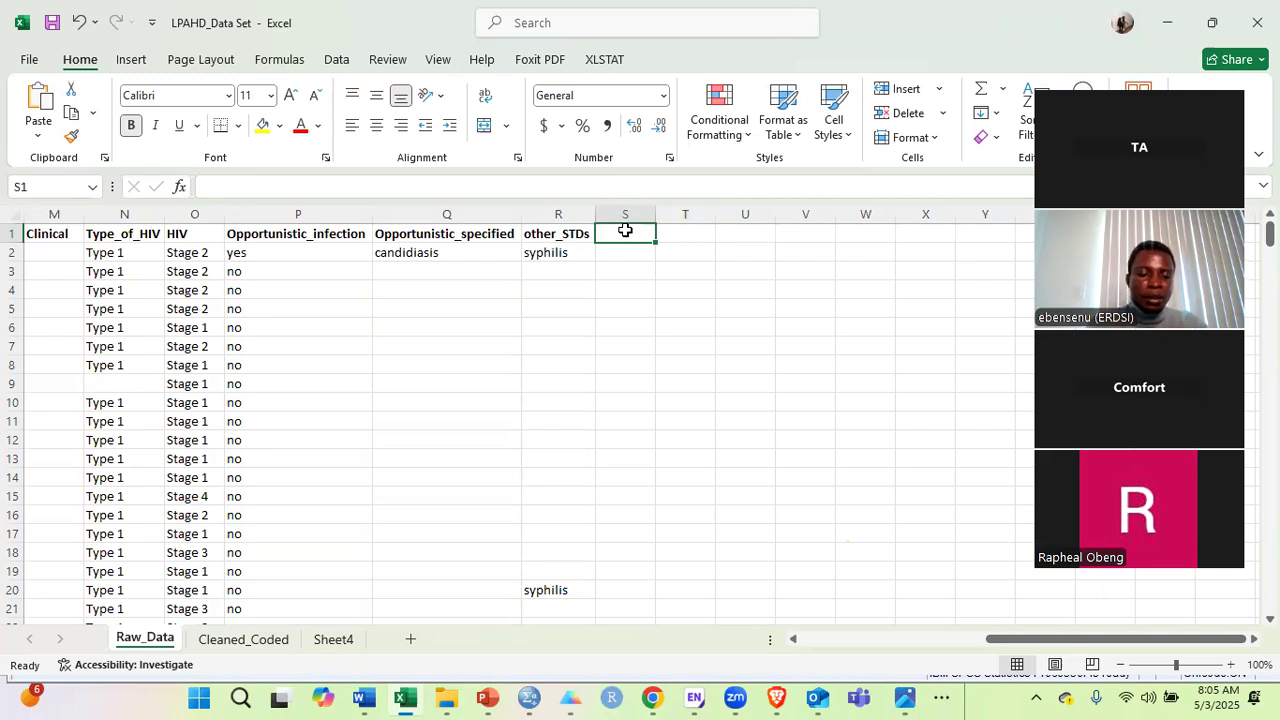
double_click(625, 231)
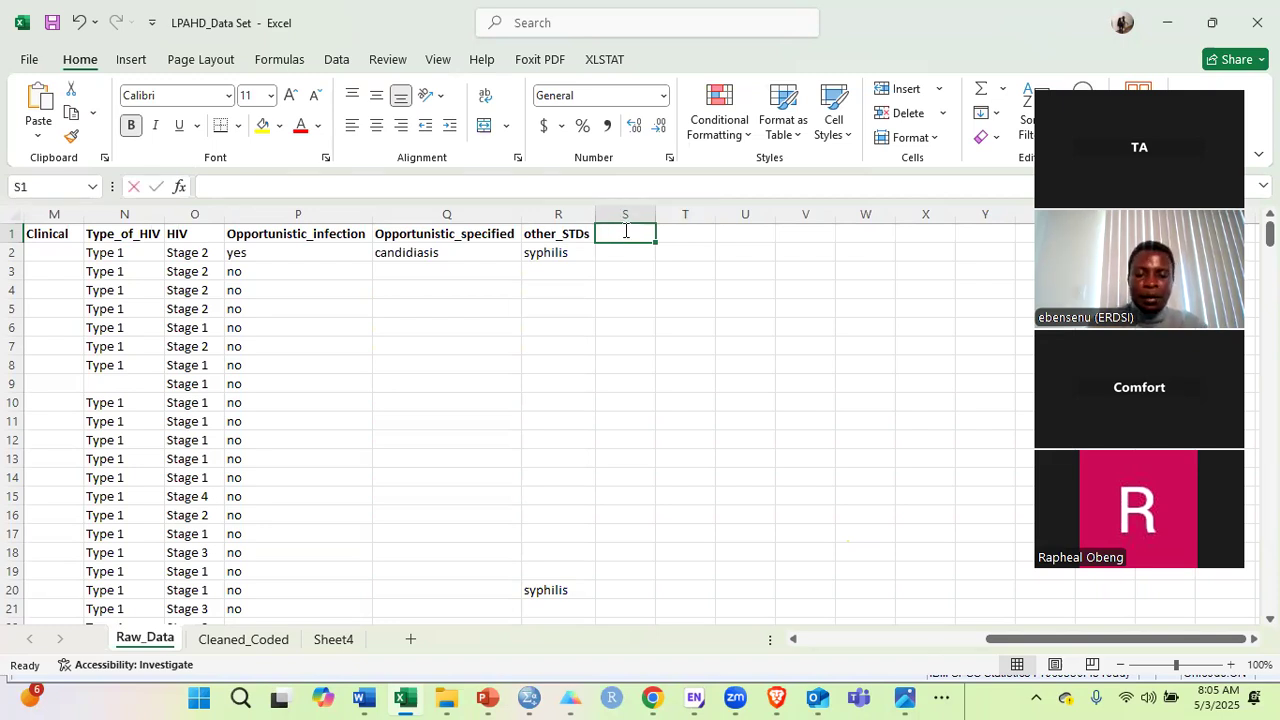
text(Factors)
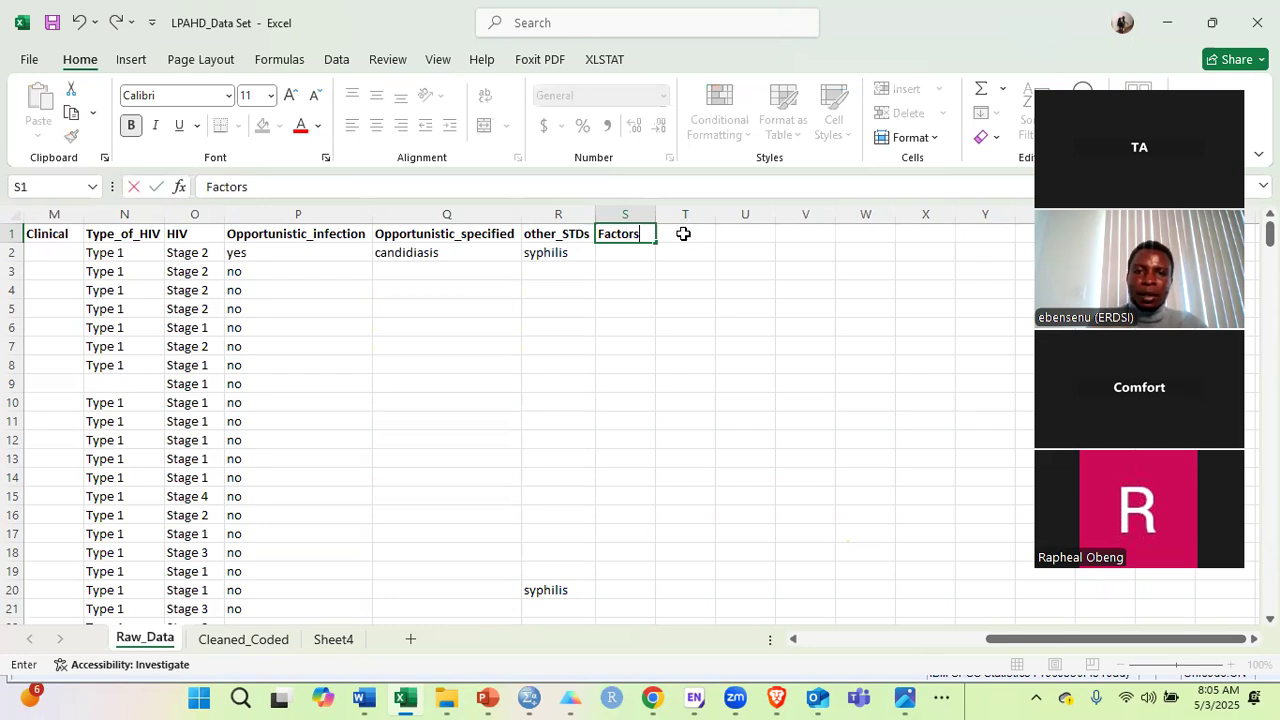
key(ctrl+Return)
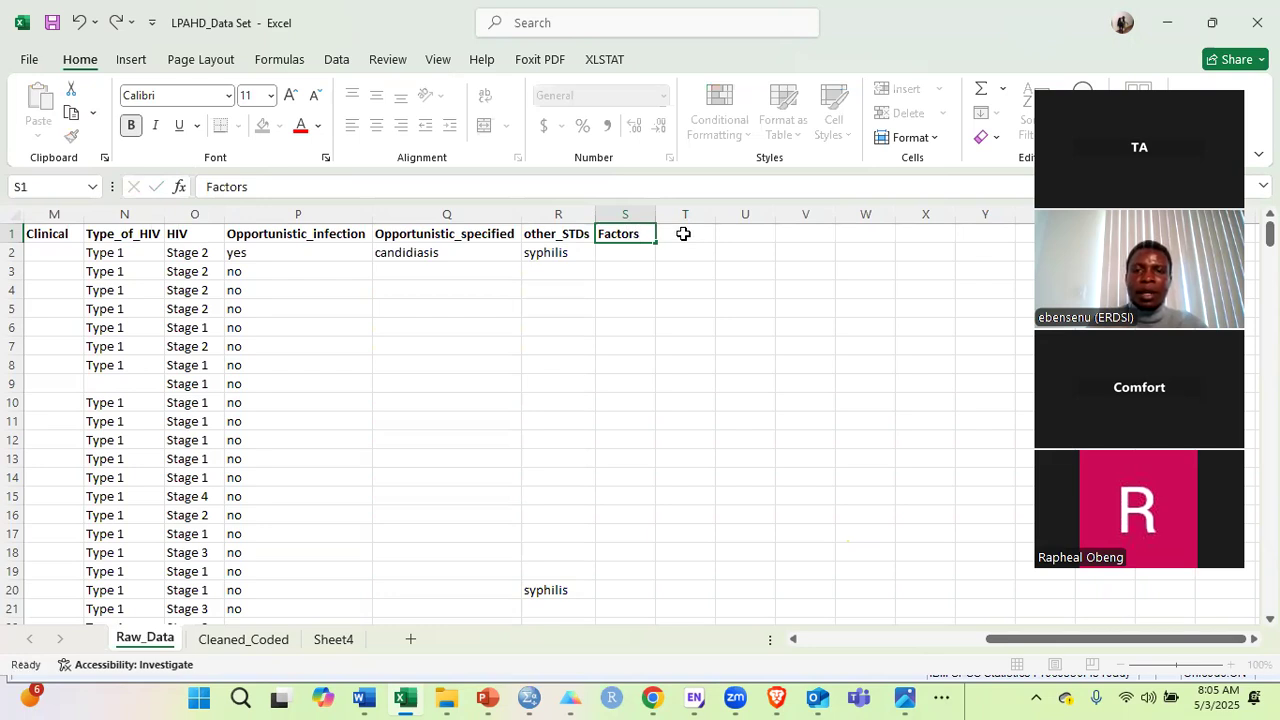
click(683, 233)
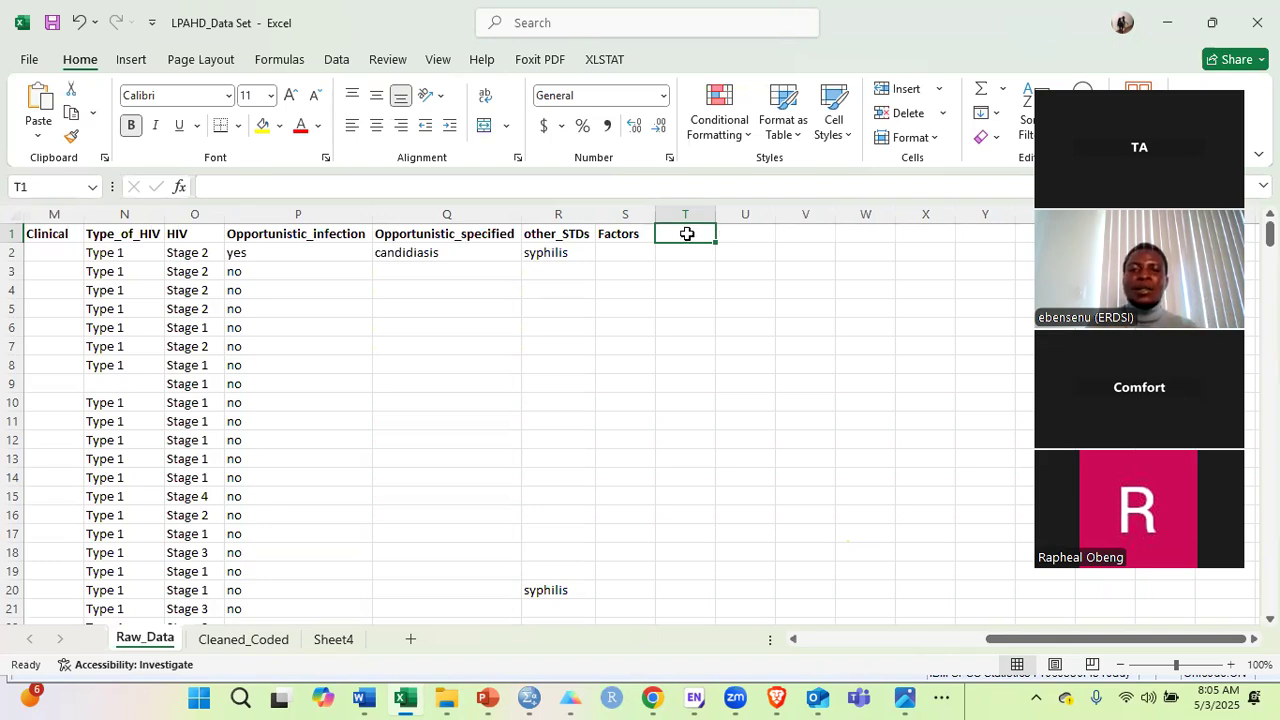
key(Right)
click(685, 233)
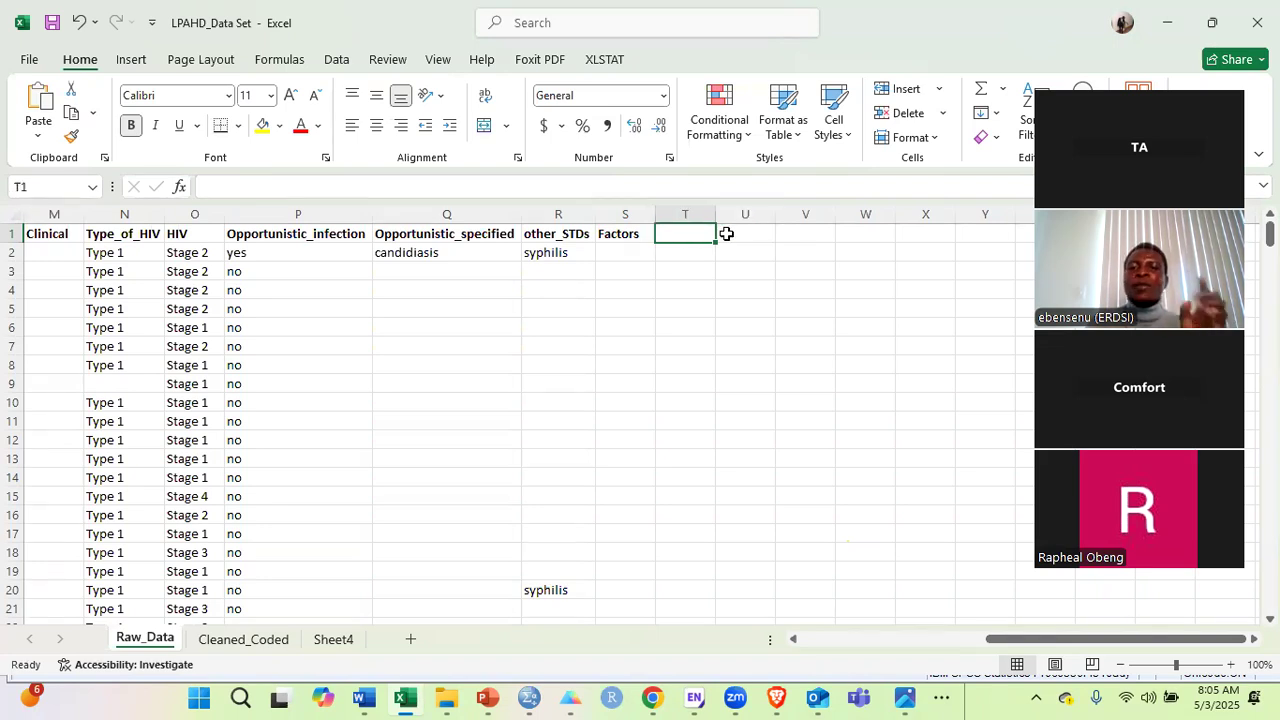
Enter the header Rep 1 in cell T1 beside Factors, with the sample responses Yes in T2 and no in T3.
click(726, 233)
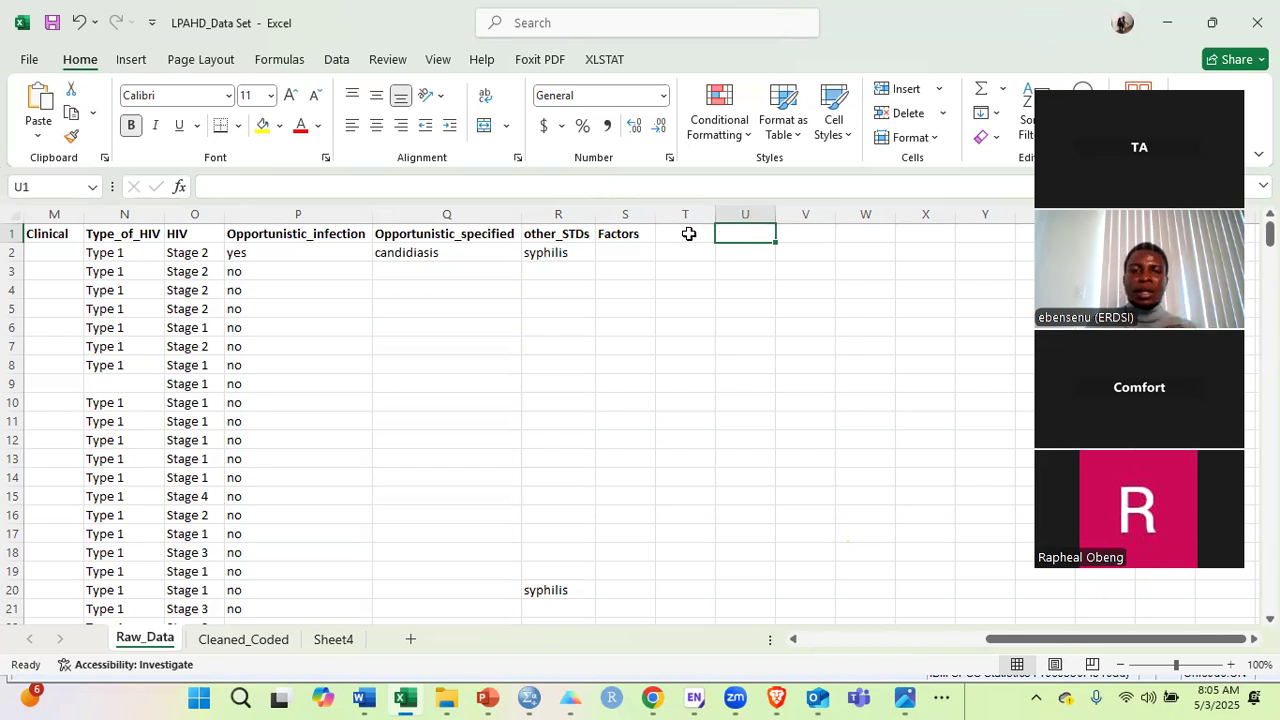
scroll(561, 236, right, 2)
click(561, 233)
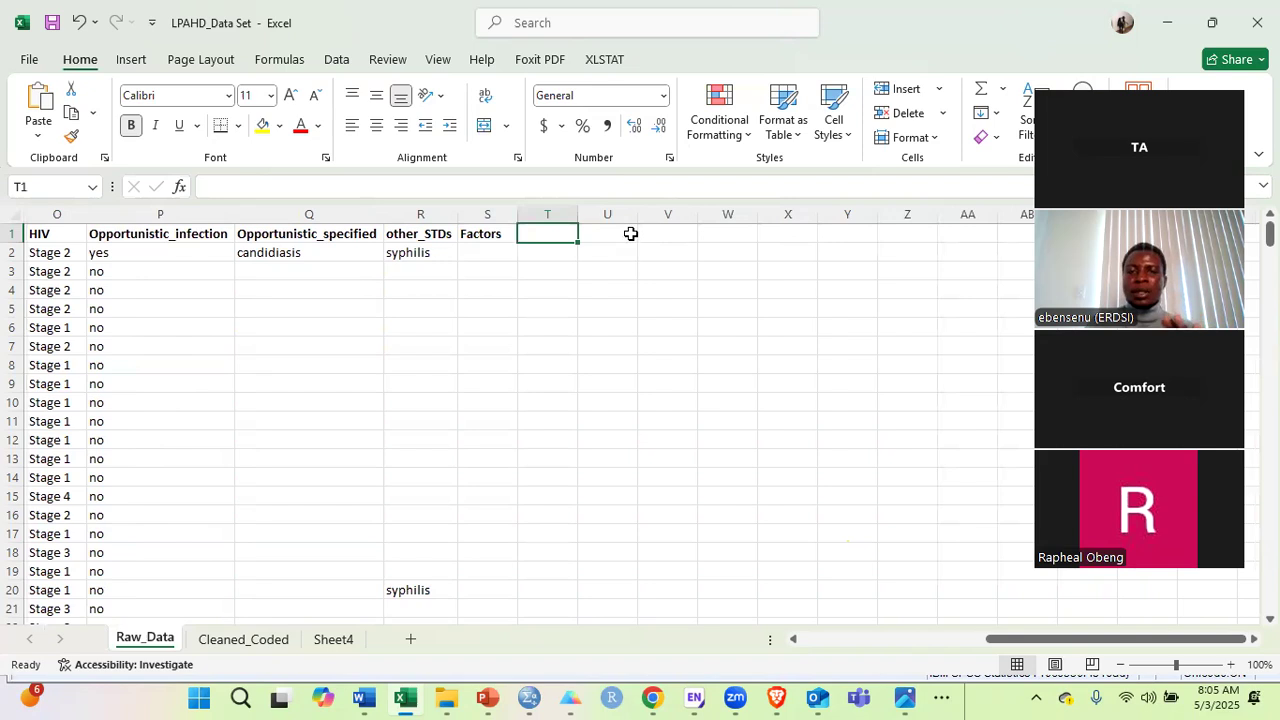
click(631, 233)
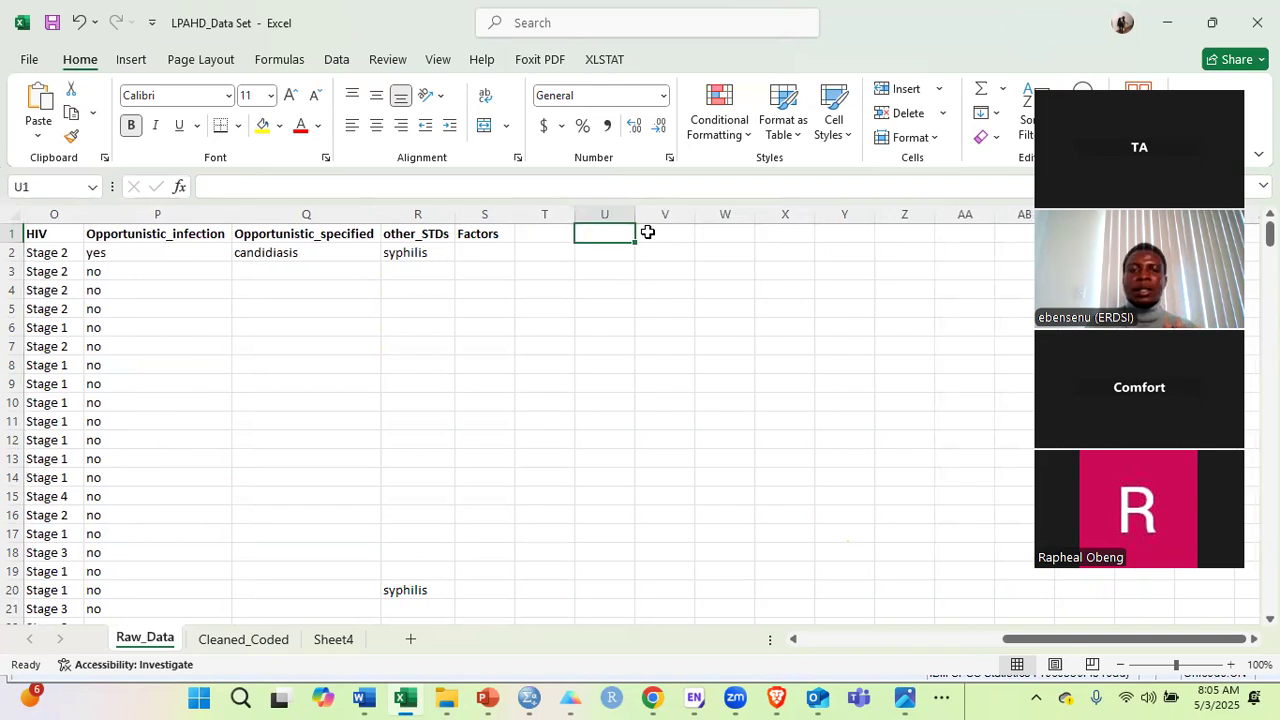
click(543, 233)
text(Rep 1)
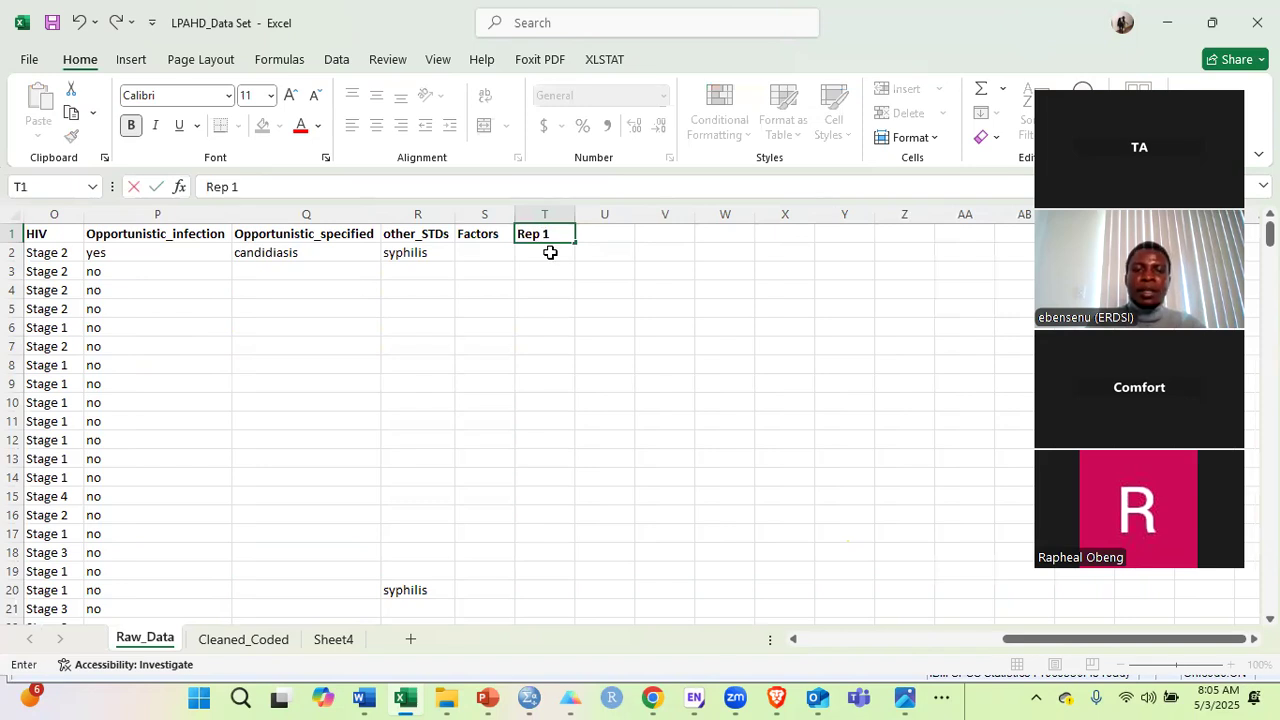
click(550, 253)
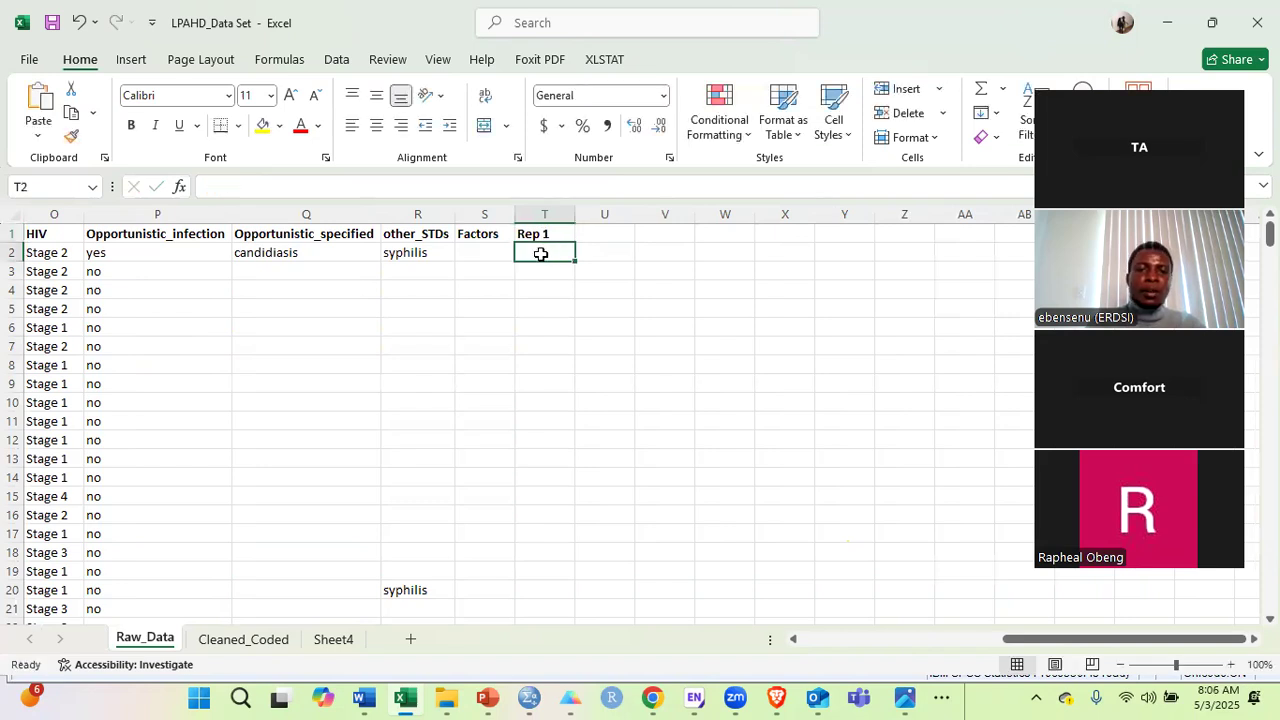
text(Yes)
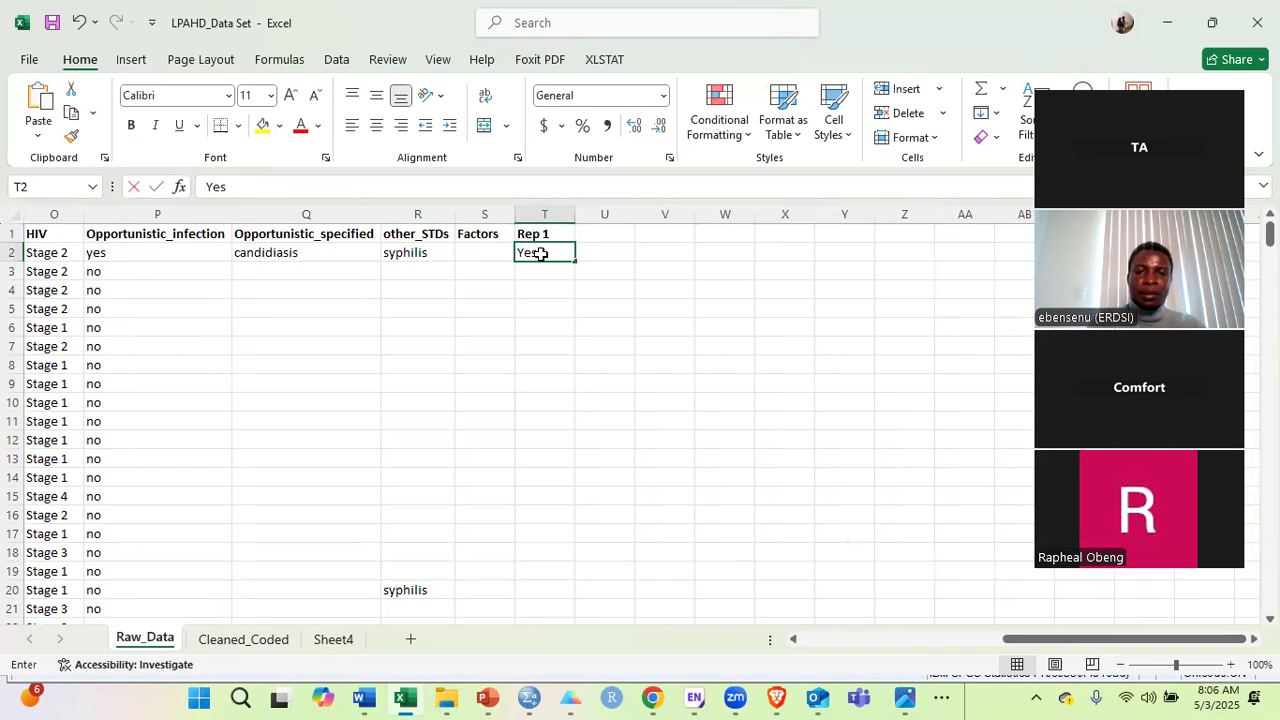
key(Return)
text(no)
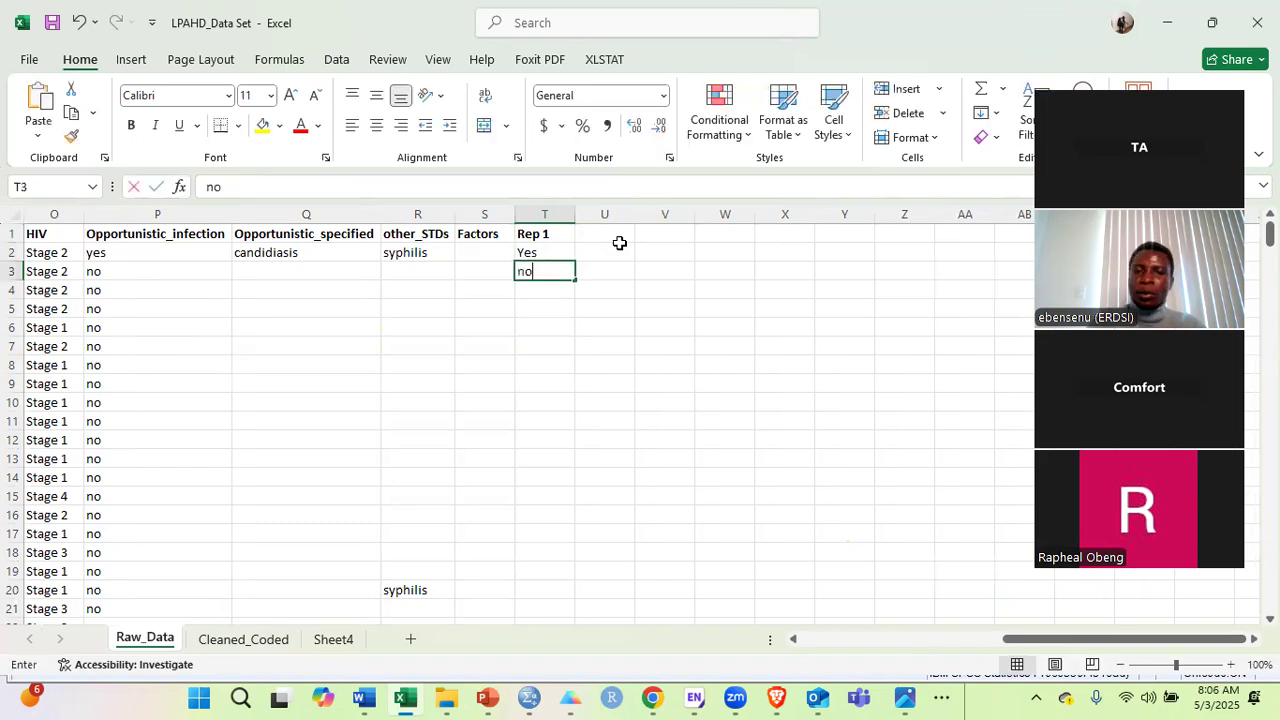
click(538, 251)
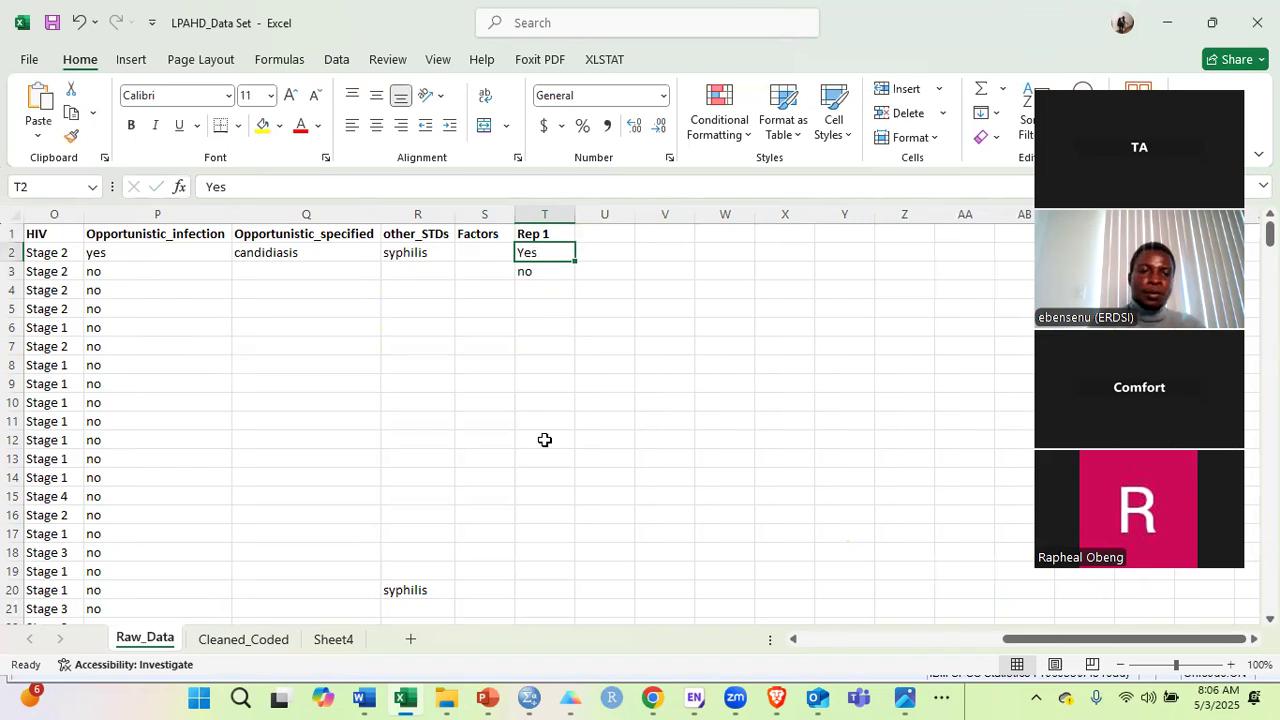
Add the header Rep 2 in cell U1 and enter the sample response Yes in the cell beneath it.
click(612, 233)
text(Re)
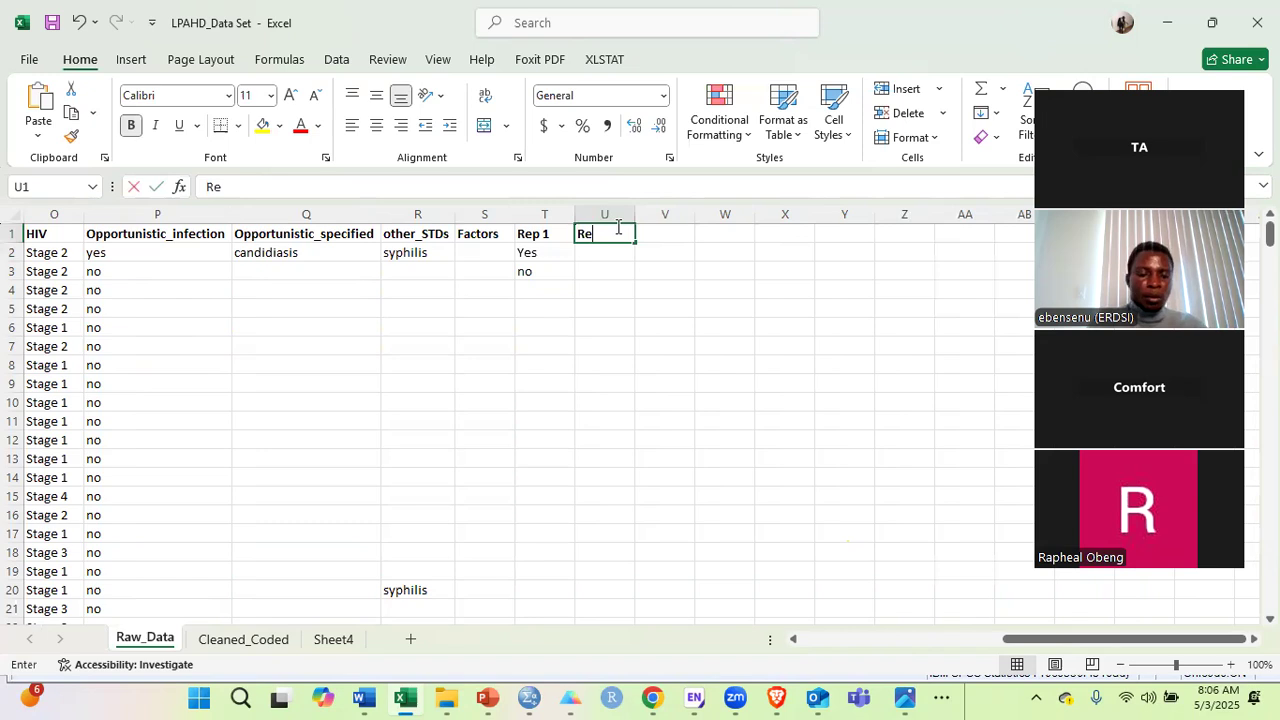
text(p 2)
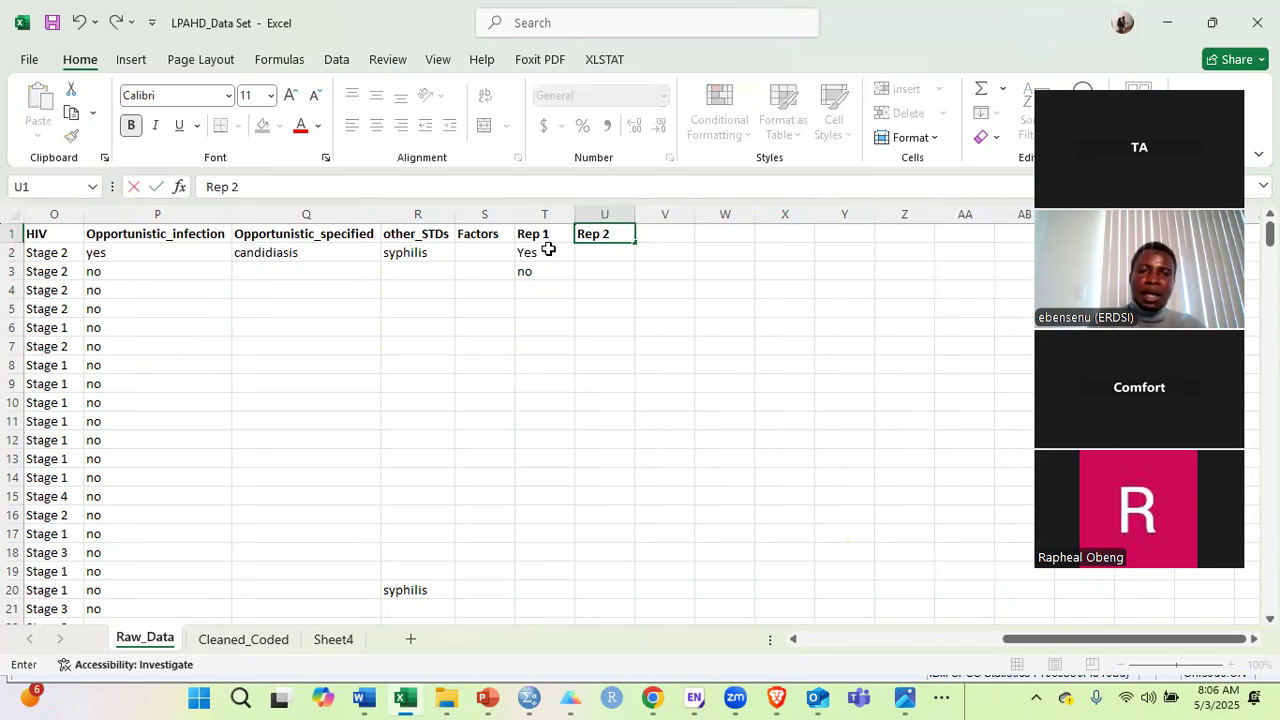
click(548, 249)
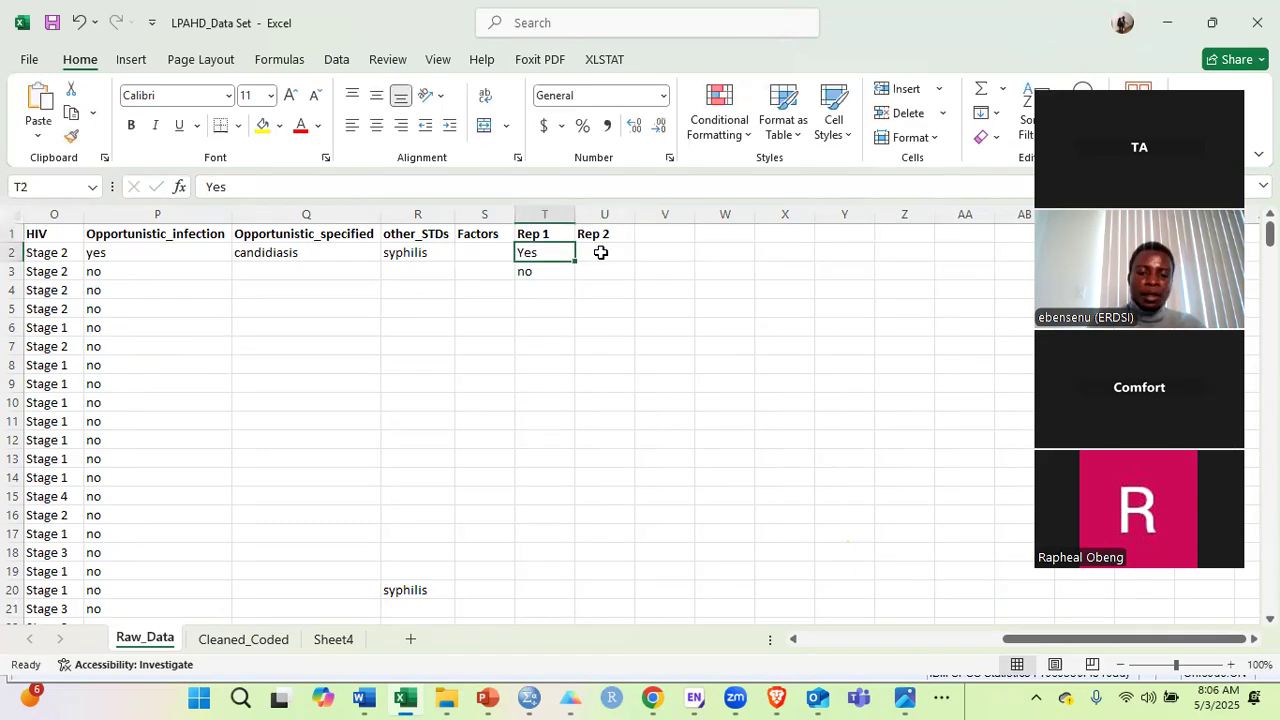
click(600, 252)
text(Ye)
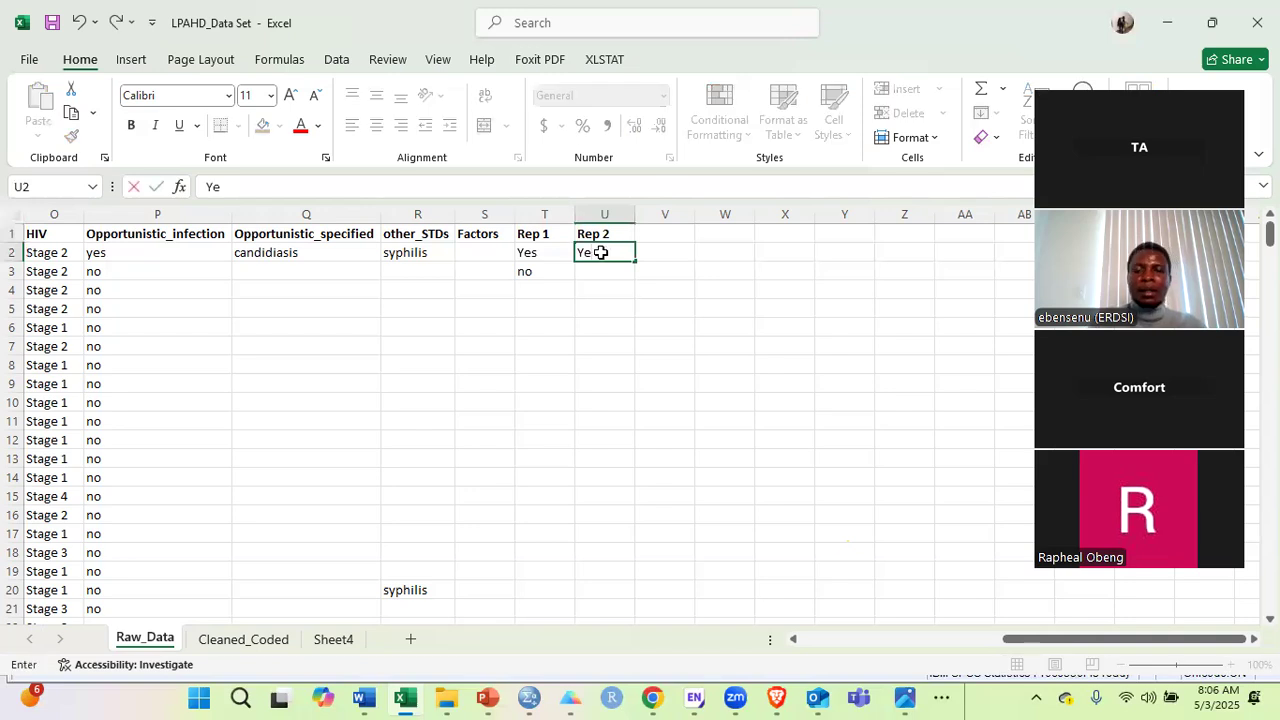
text(s)
key(Return)
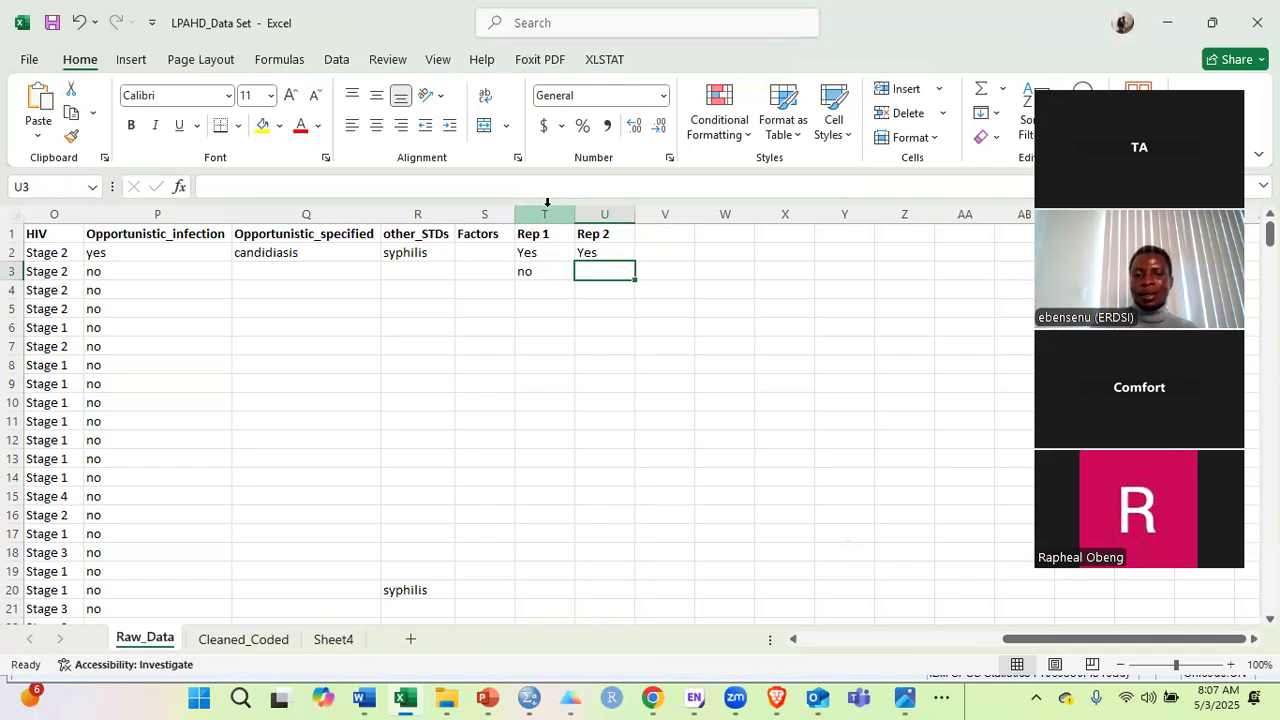
click(666, 237)
click(668, 270)
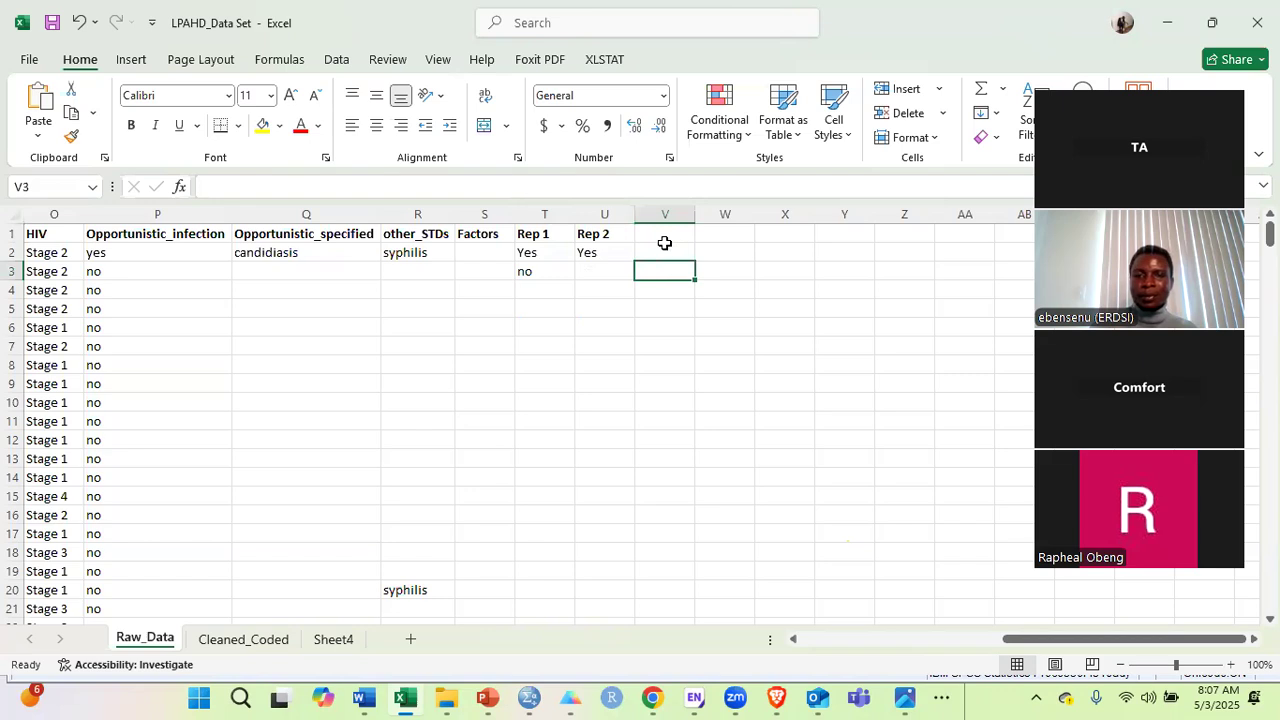
click(665, 250)
click(717, 251)
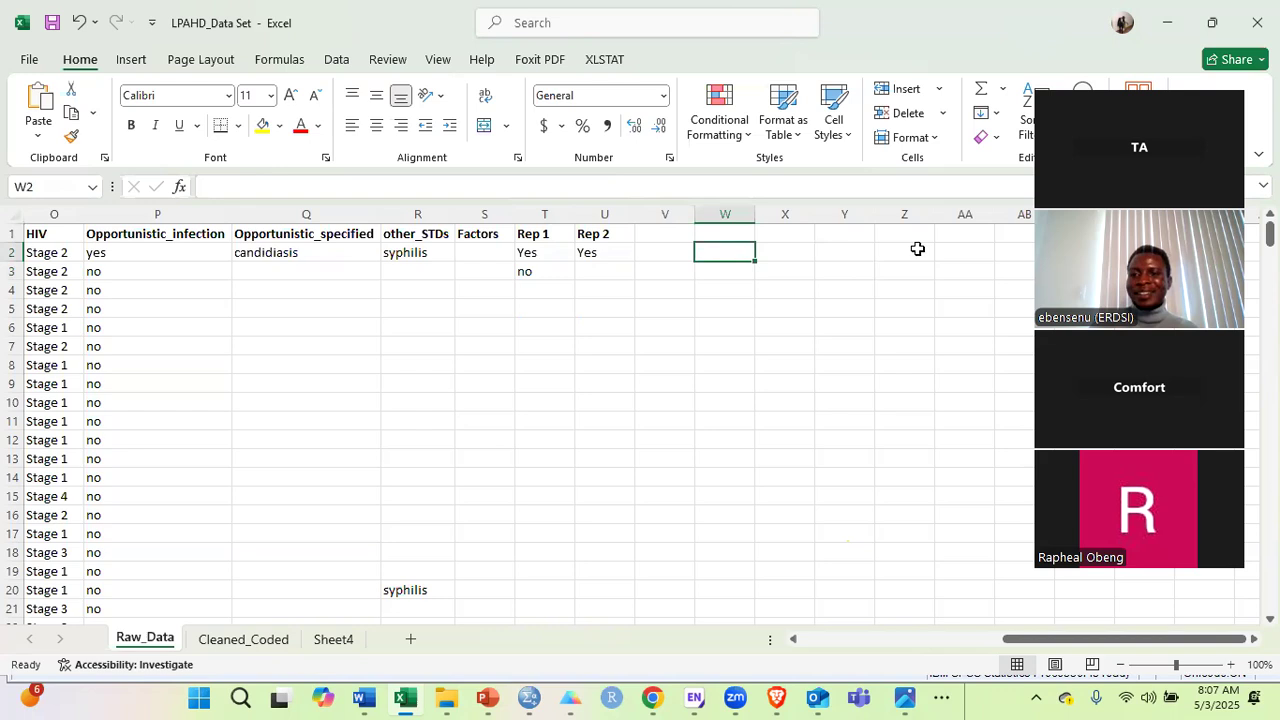
click(722, 301)
click(606, 288)
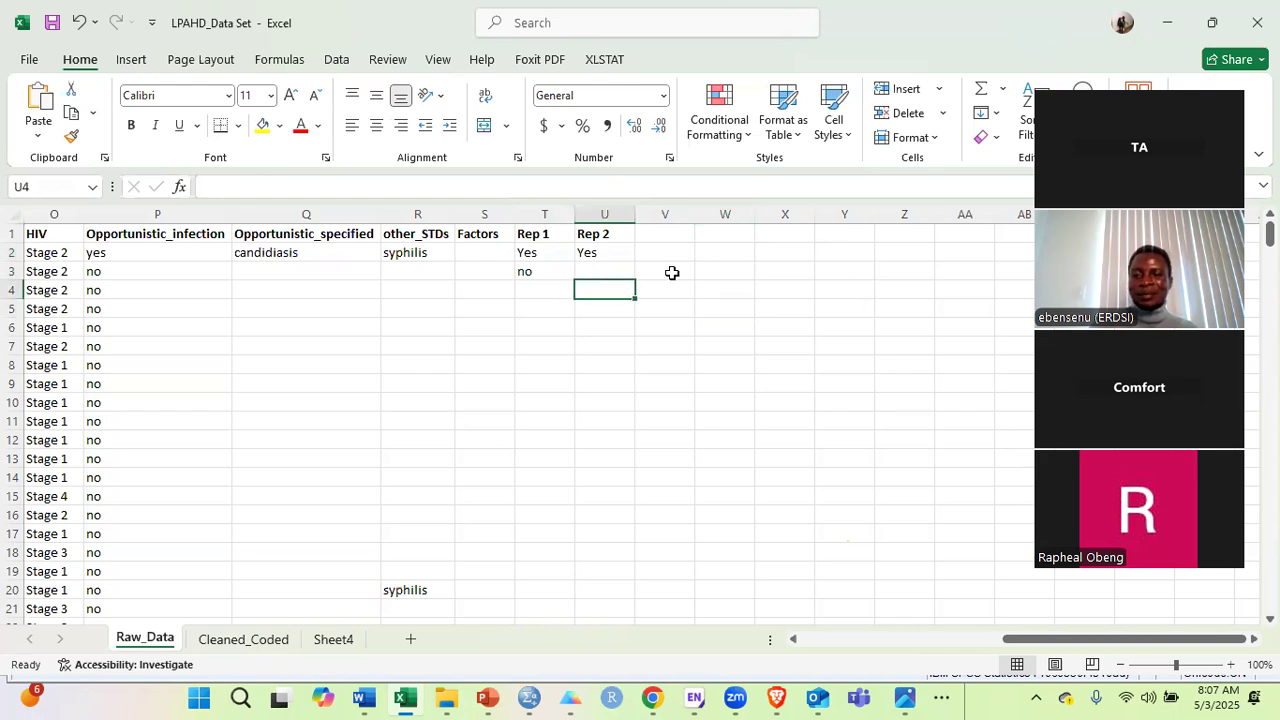
click(672, 273)
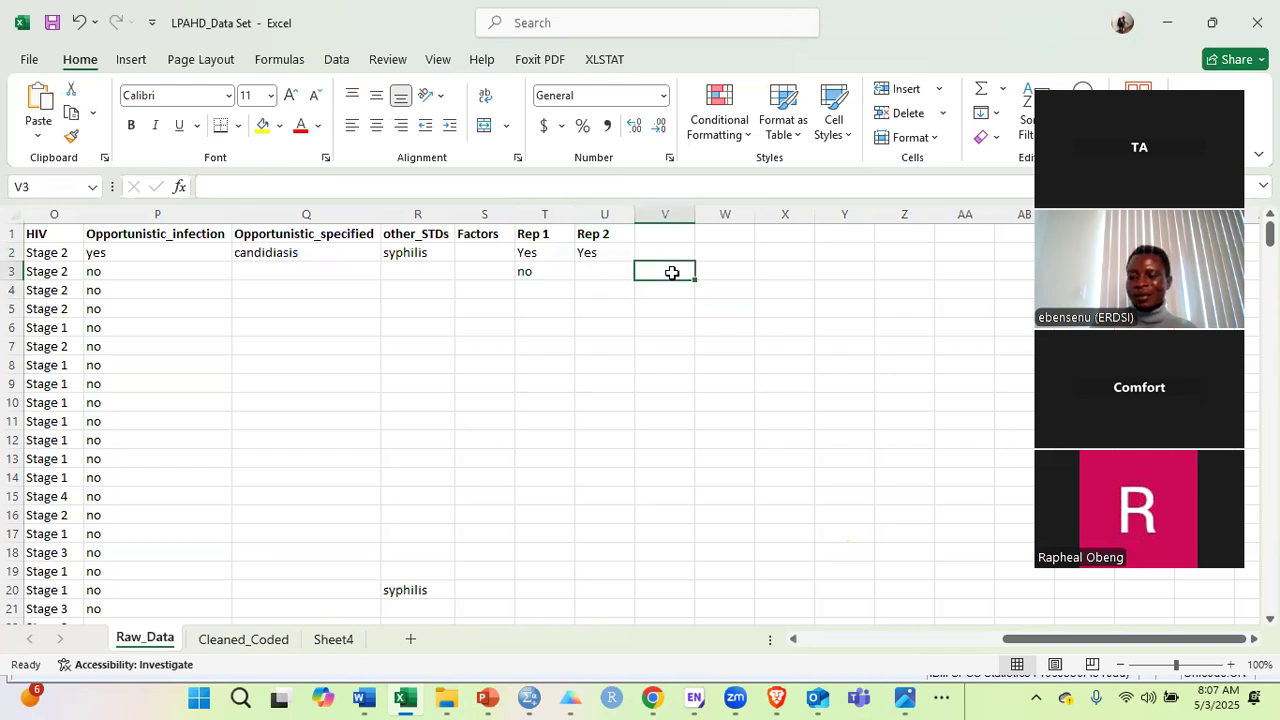
click(724, 279)
click(572, 290)
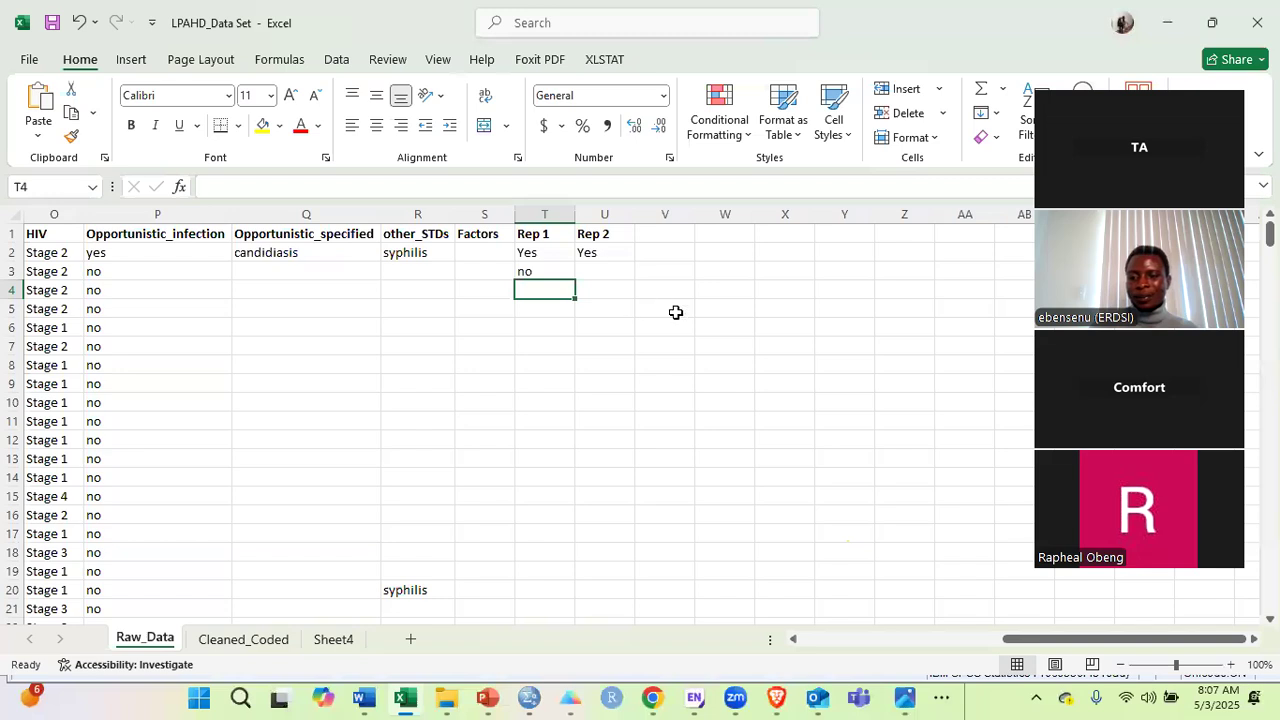
key(Down)
key(Right)
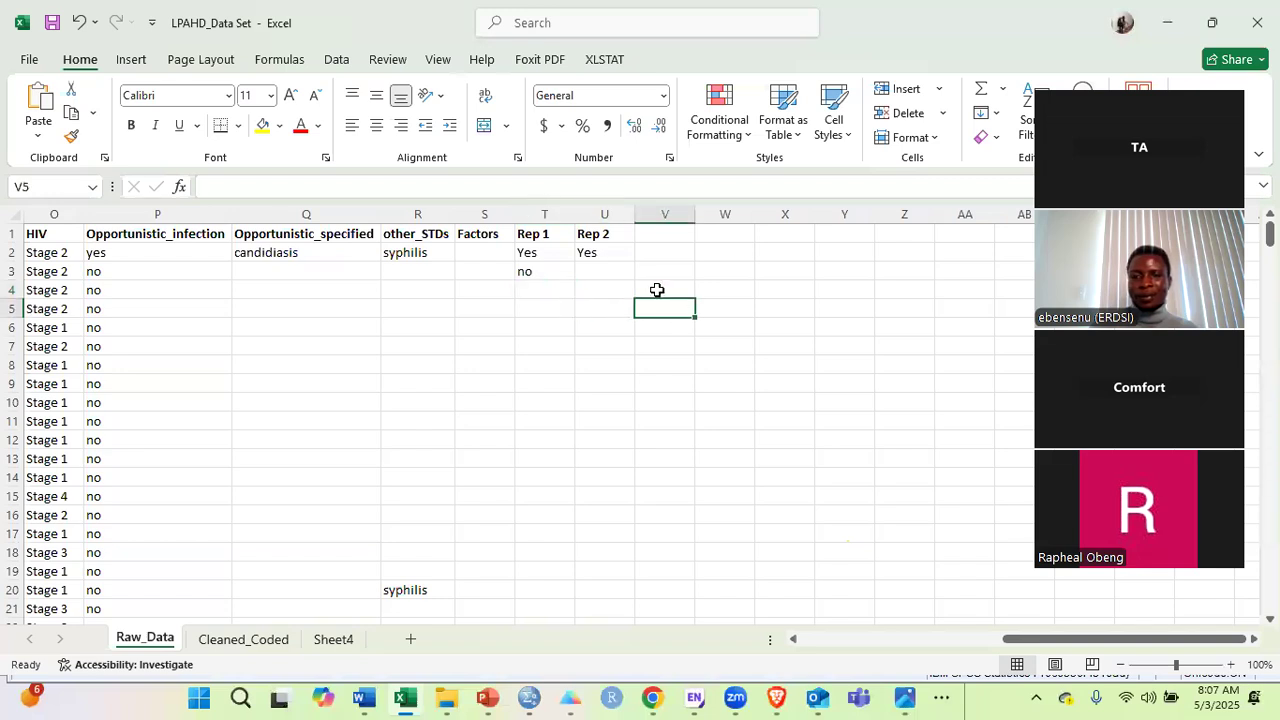
click(657, 290)
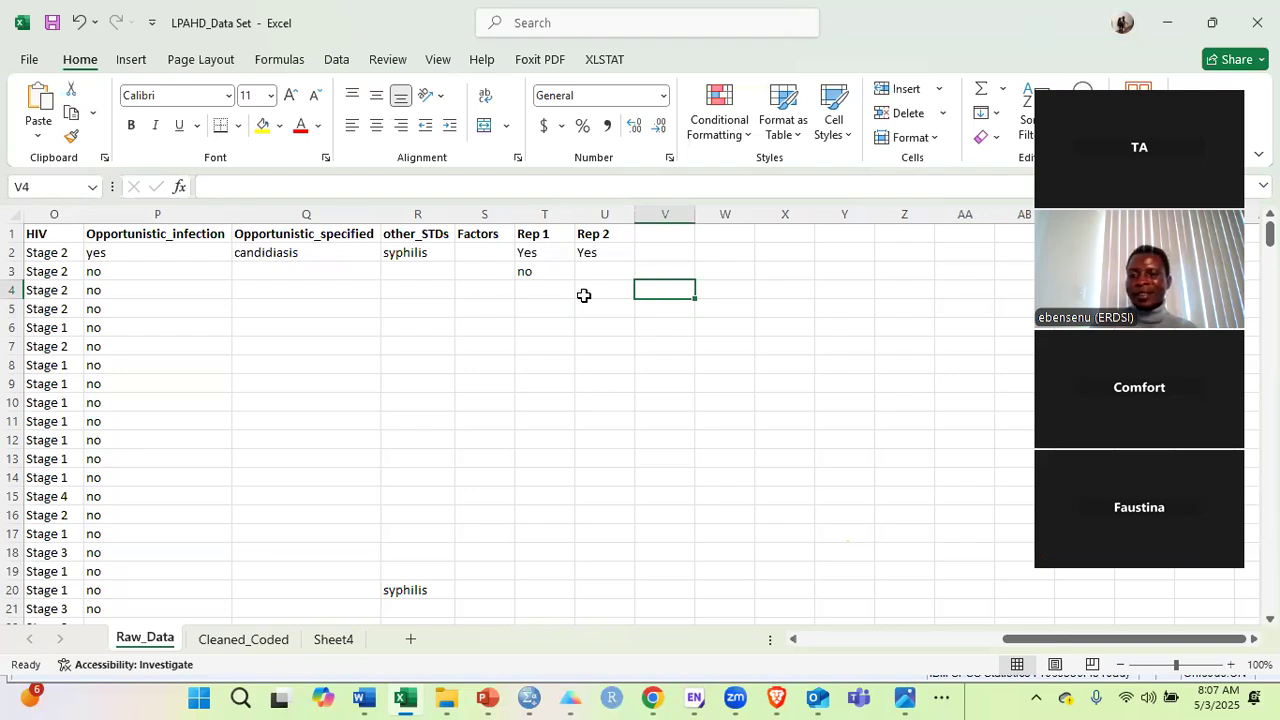
click(707, 285)
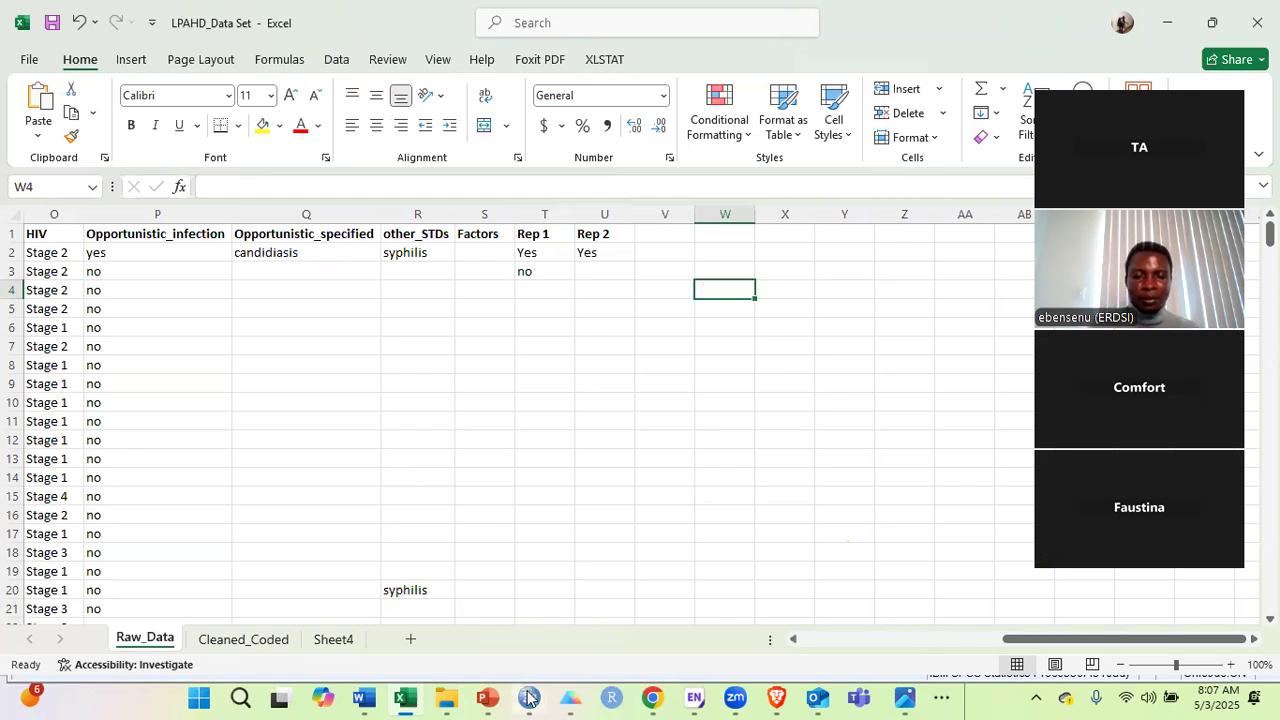
Switch to the SPSS Statistics Viewer output and review the Crosstabs syntax and tables for Age_group by LPAHD_Status.
mouse_move(528, 698)
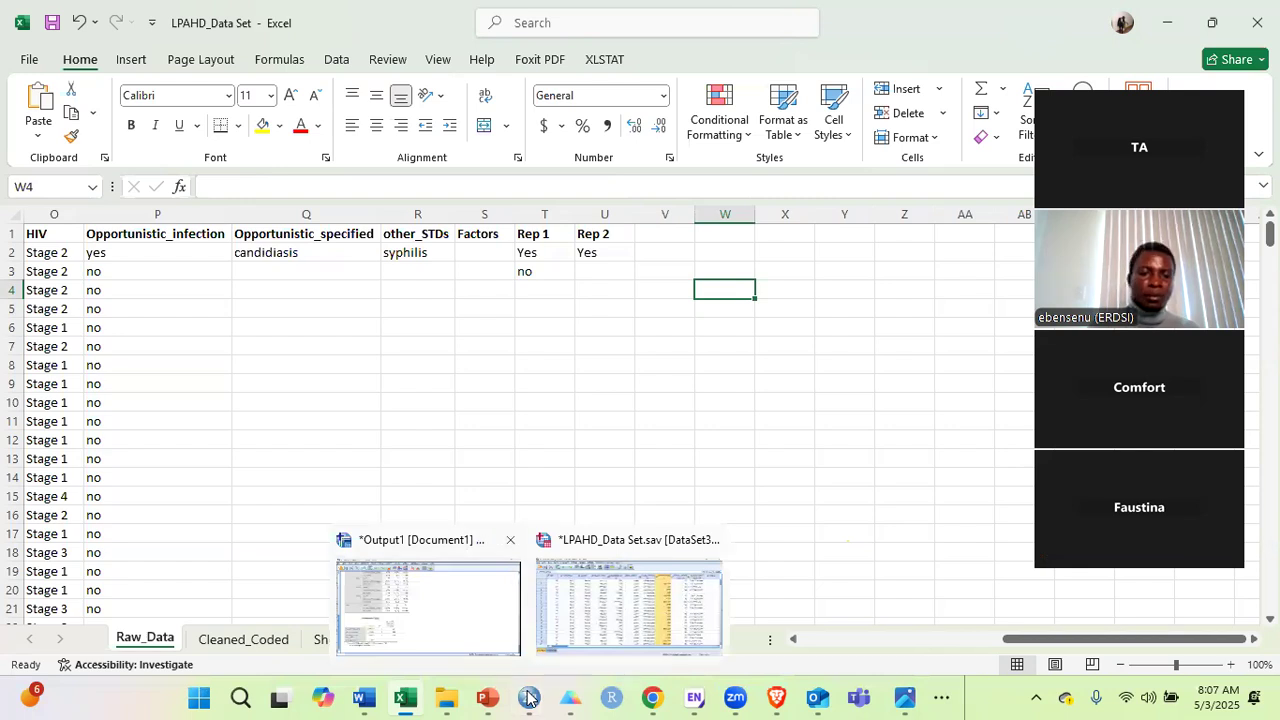
key(alt+Tab)
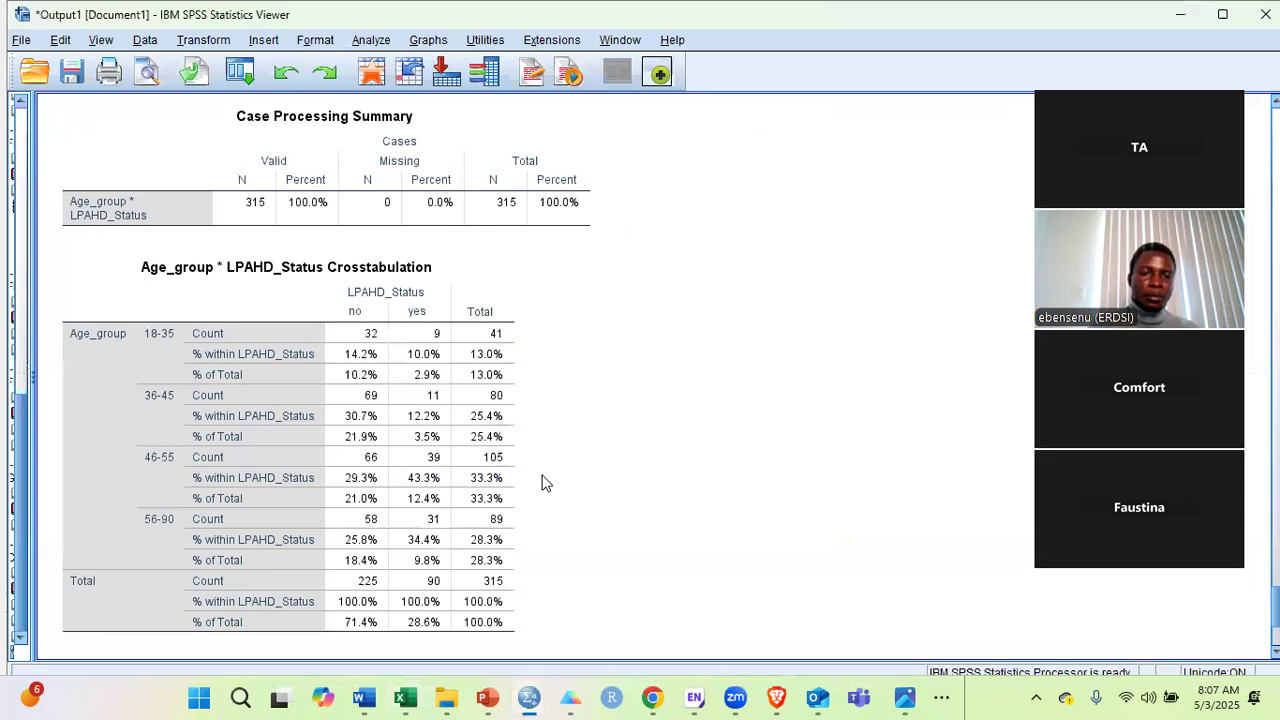
scroll(570, 465, up, 5)
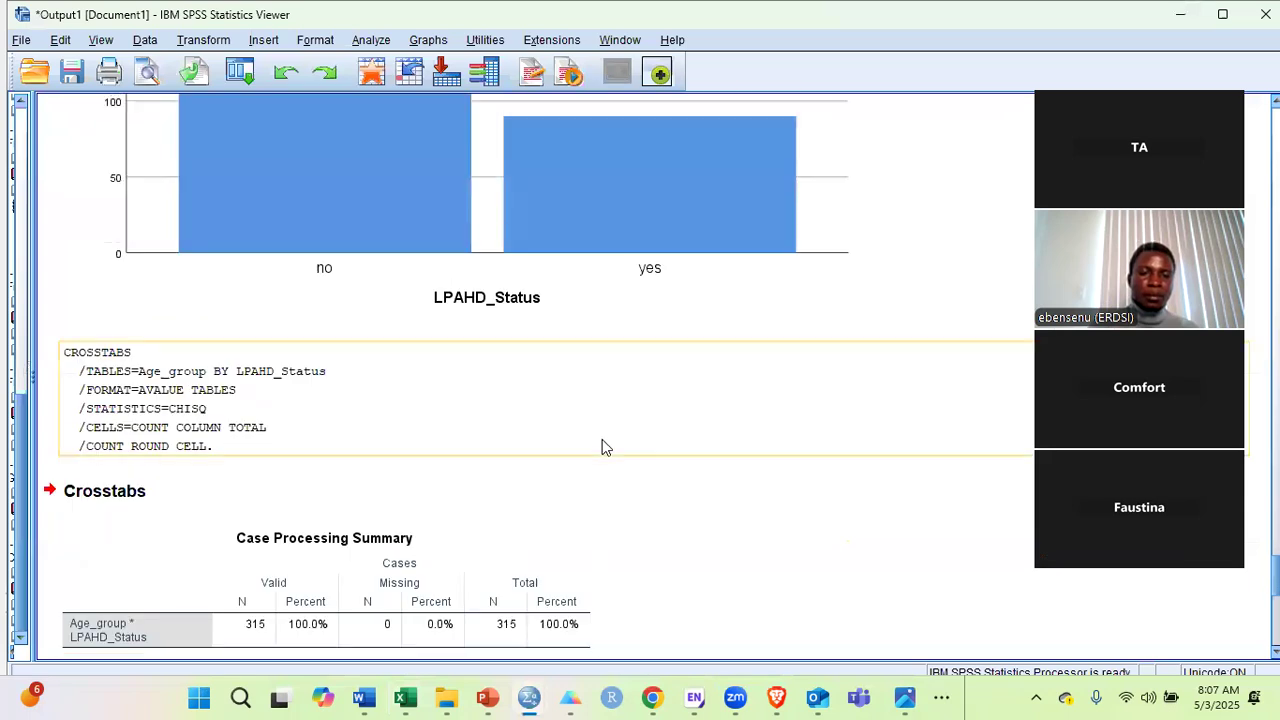
scroll(602, 447, down, 1)
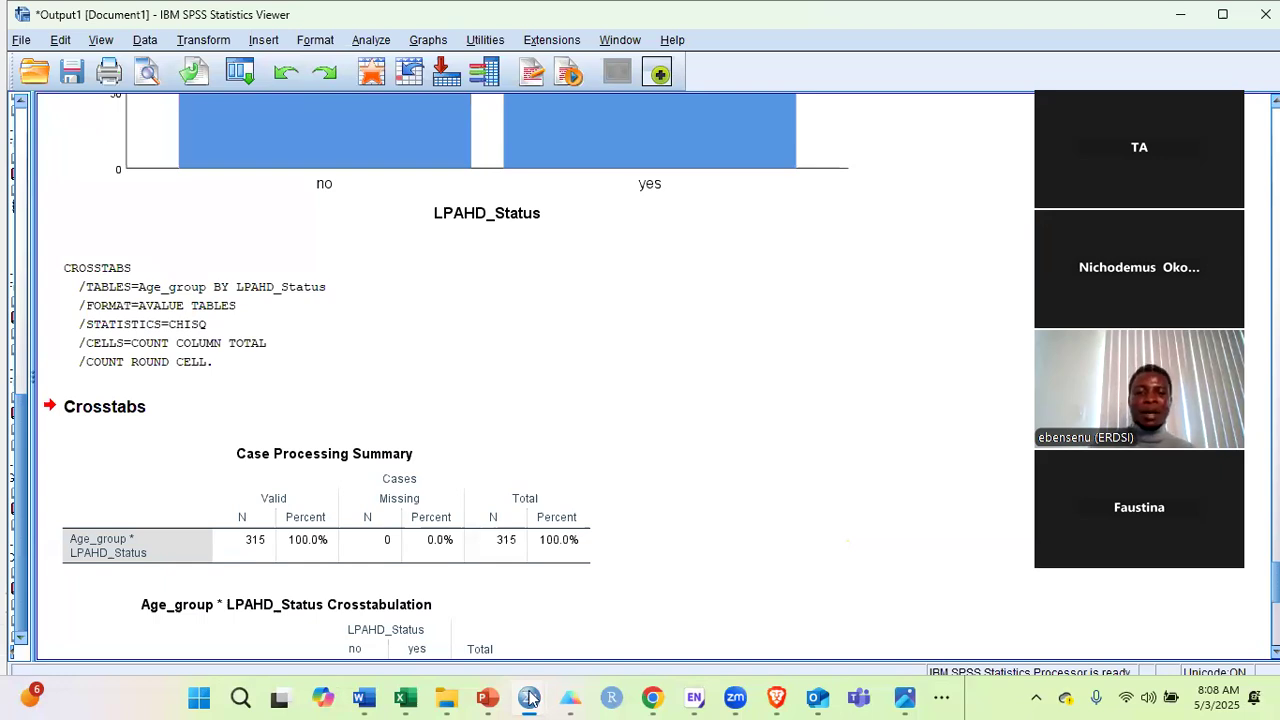
Switch to the LPAHD_Data Set in the SPSS Data Editor and look over the Dimension Reduction and Scale analysis options, including Factor and Reliability Analysis.
click(625, 600)
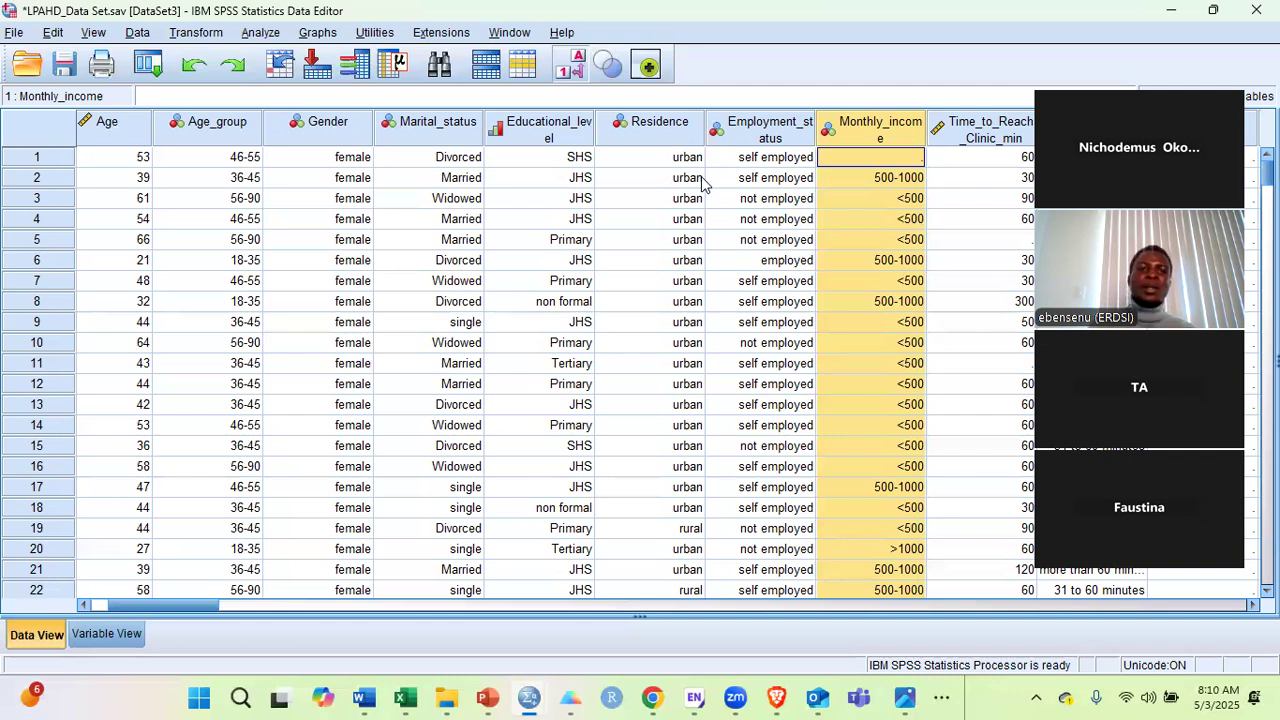
click(260, 32)
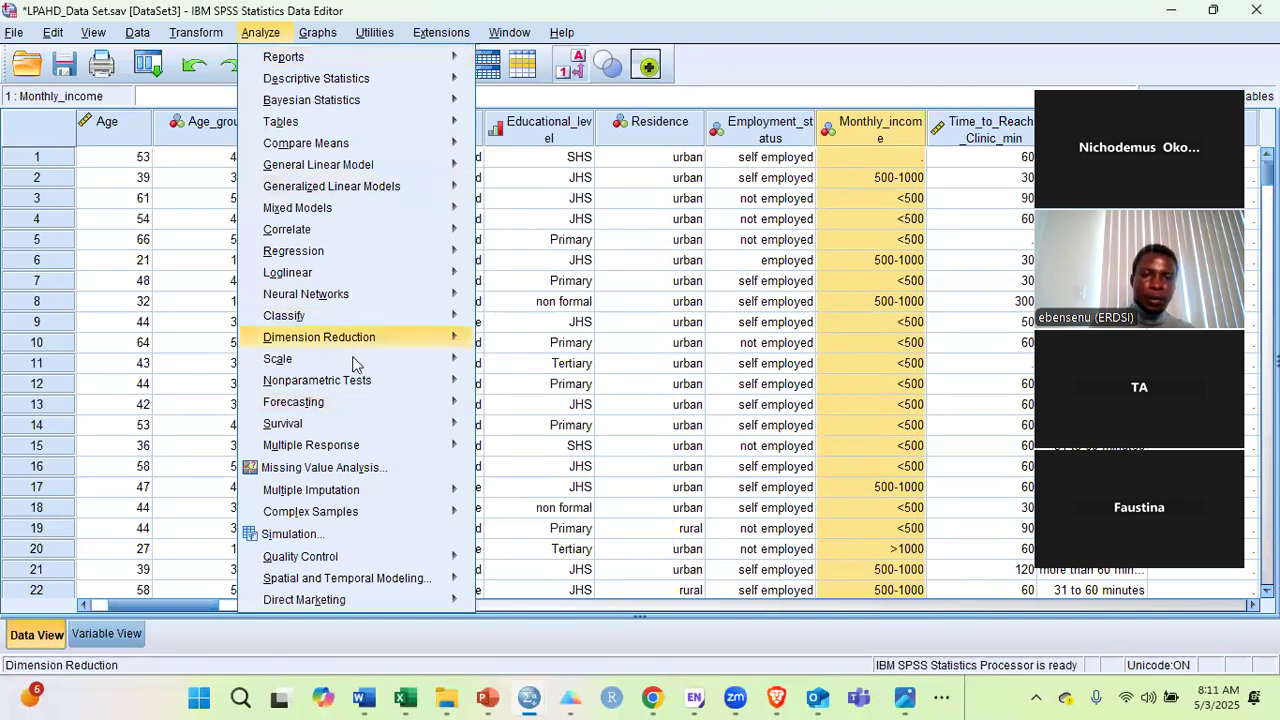
mouse_move(440, 340)
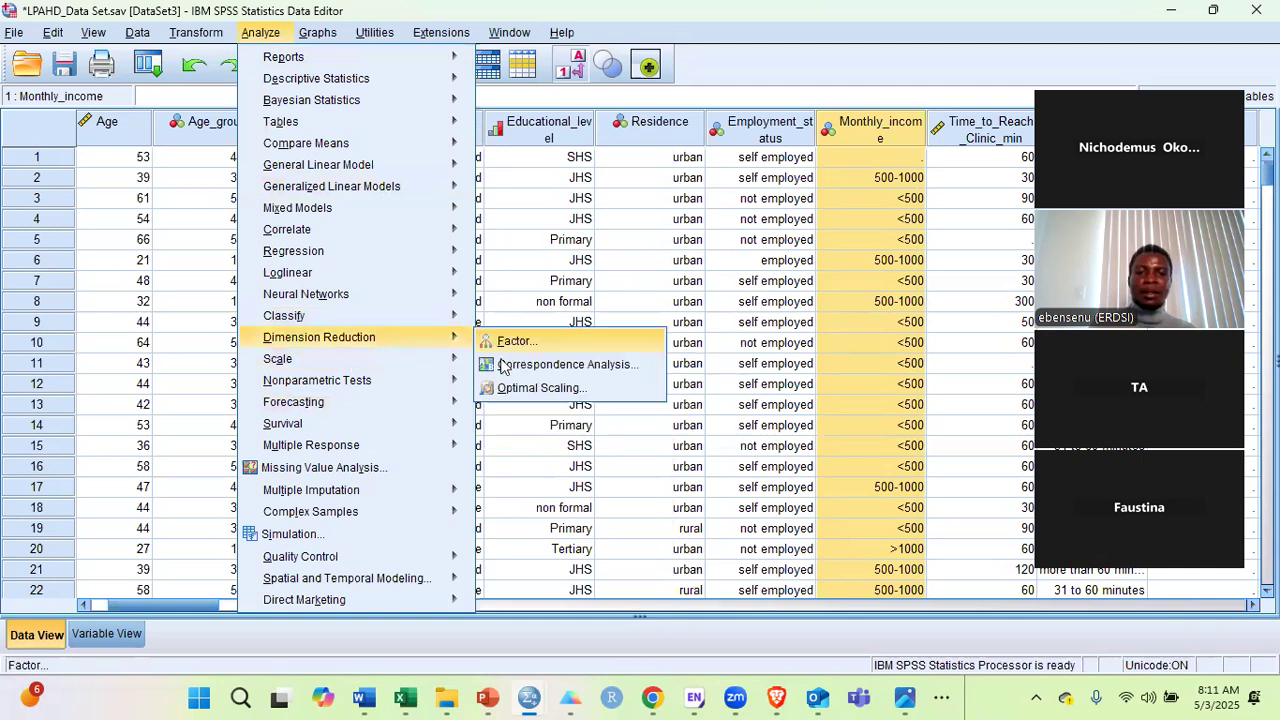
mouse_move(462, 359)
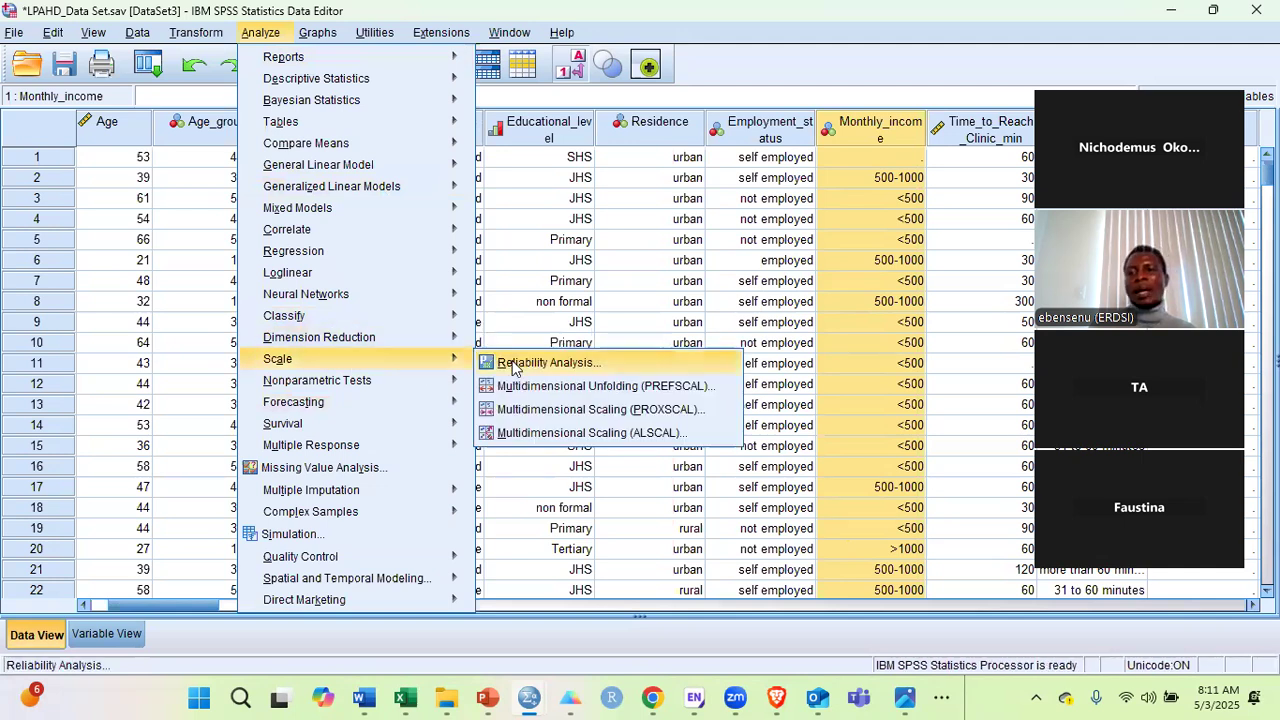
click(718, 38)
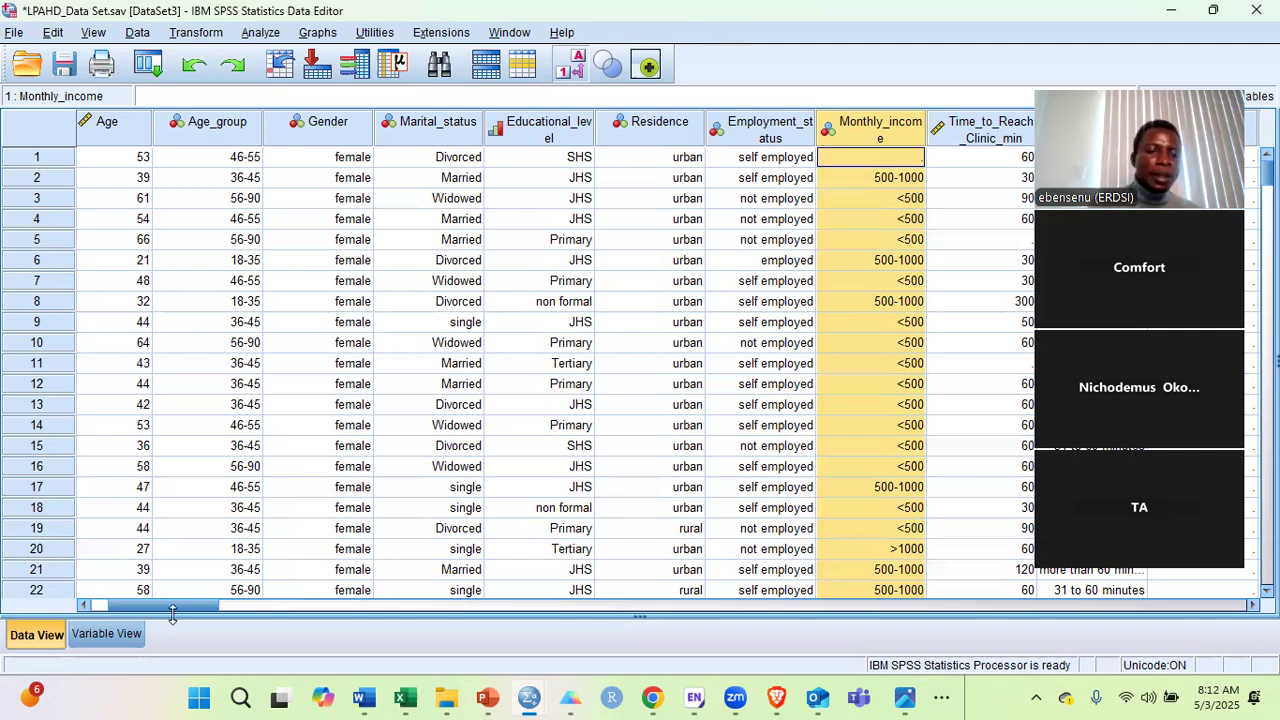
Select the LPAHD_Status variable in the data set and examine its yes and no values across the cases.
drag(183, 612, 132, 612)
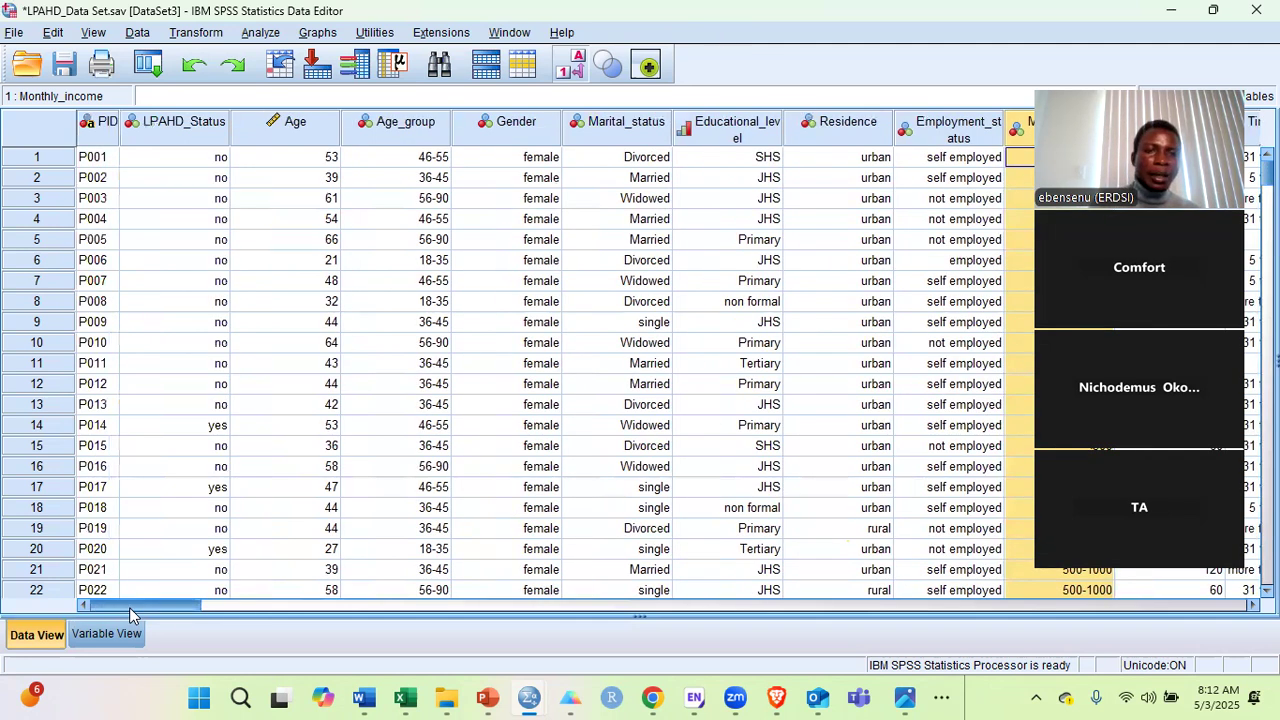
click(194, 126)
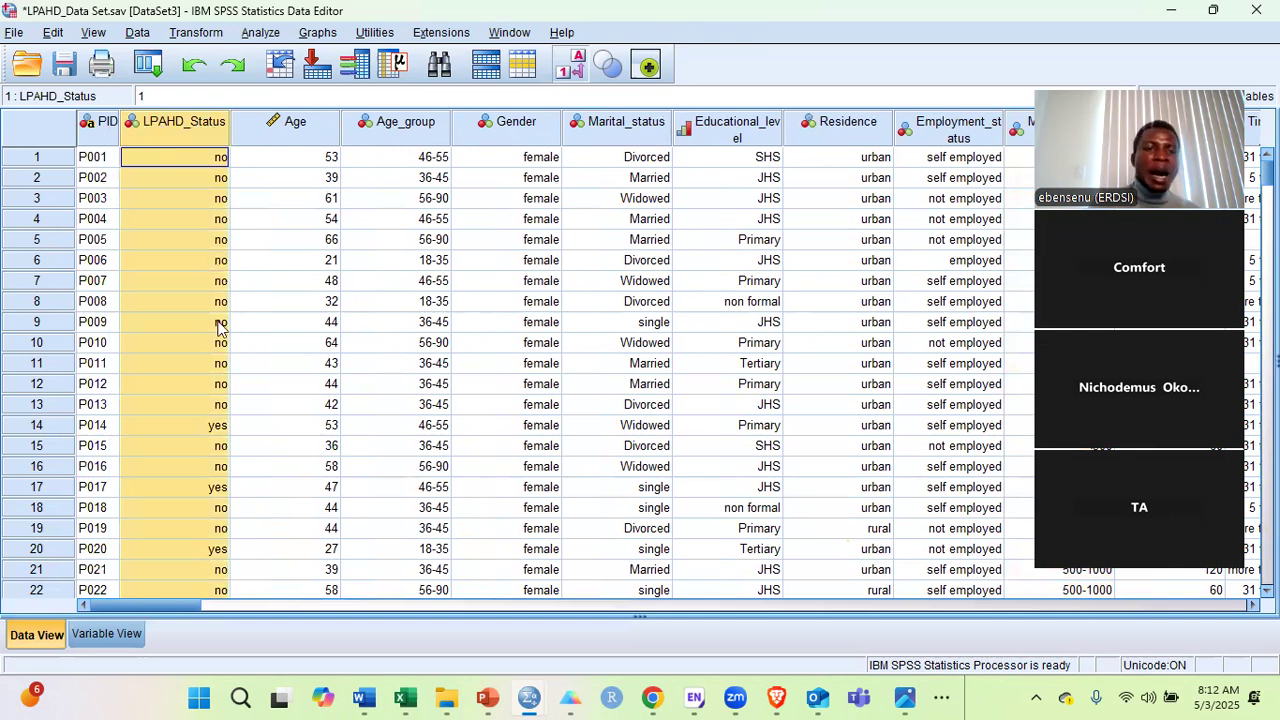
scroll(220, 327, down, 3)
scroll(220, 327, down, 7)
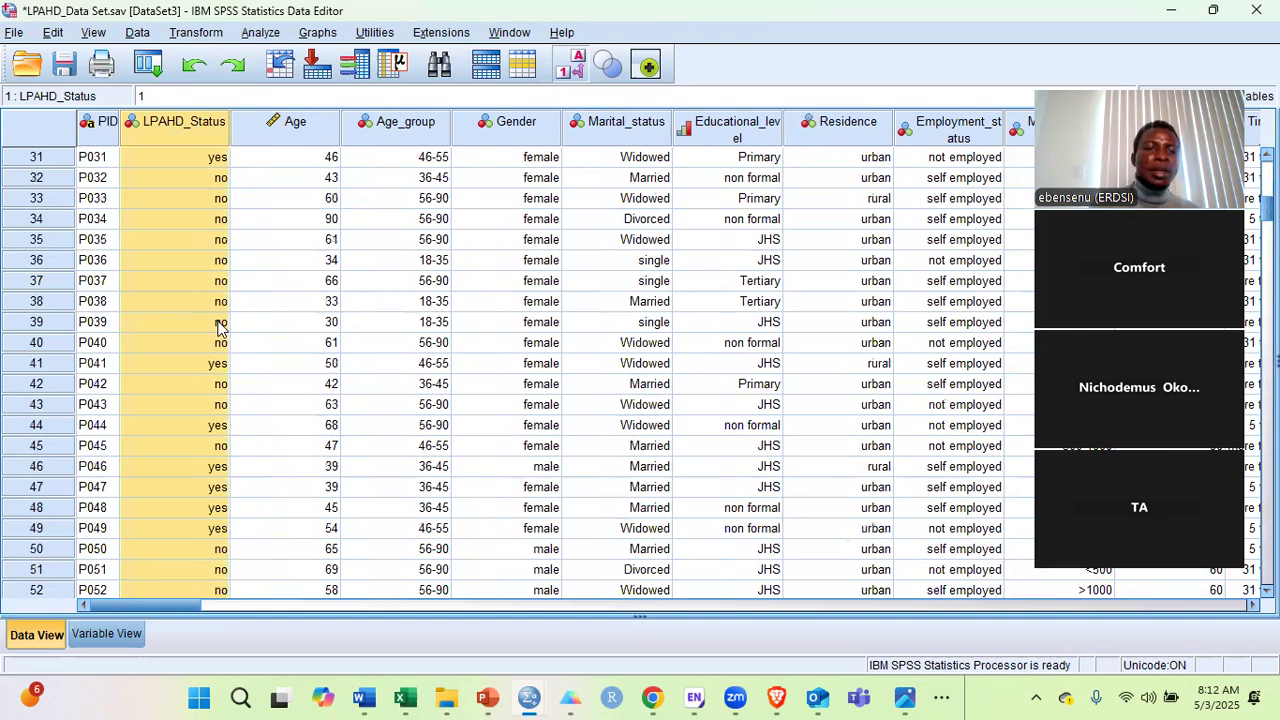
scroll(220, 327, down, 9)
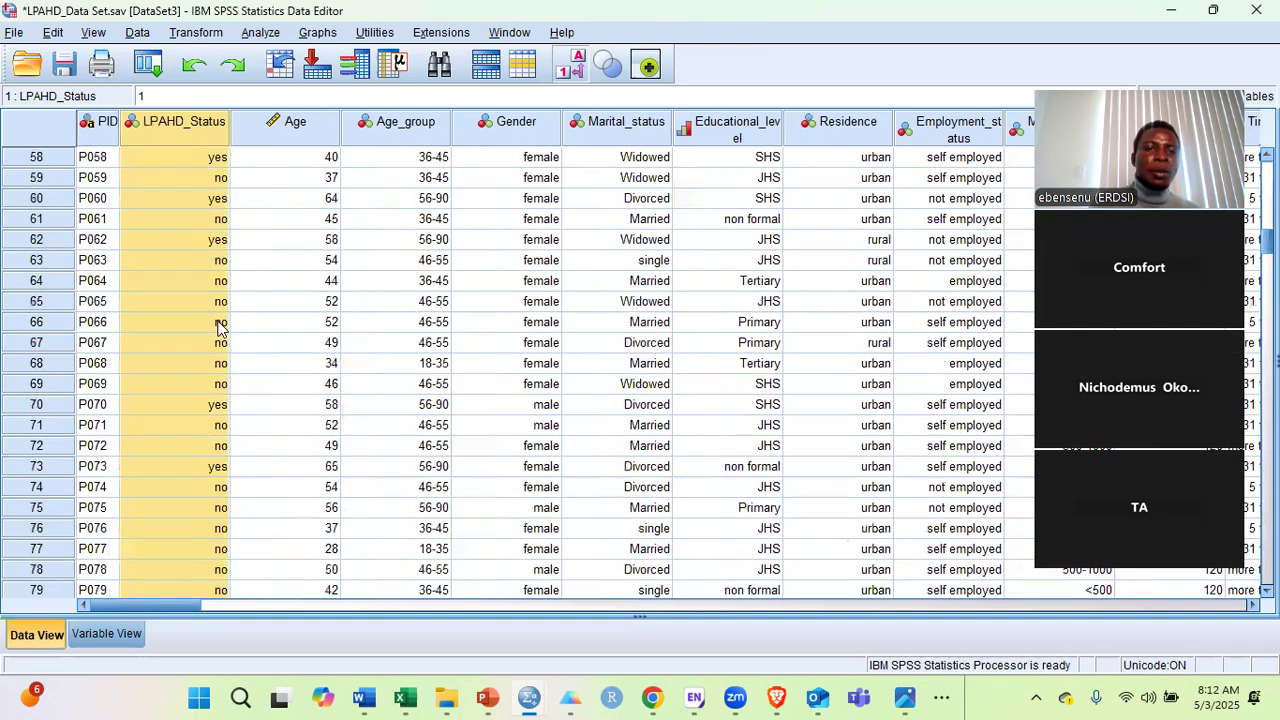
click(184, 124)
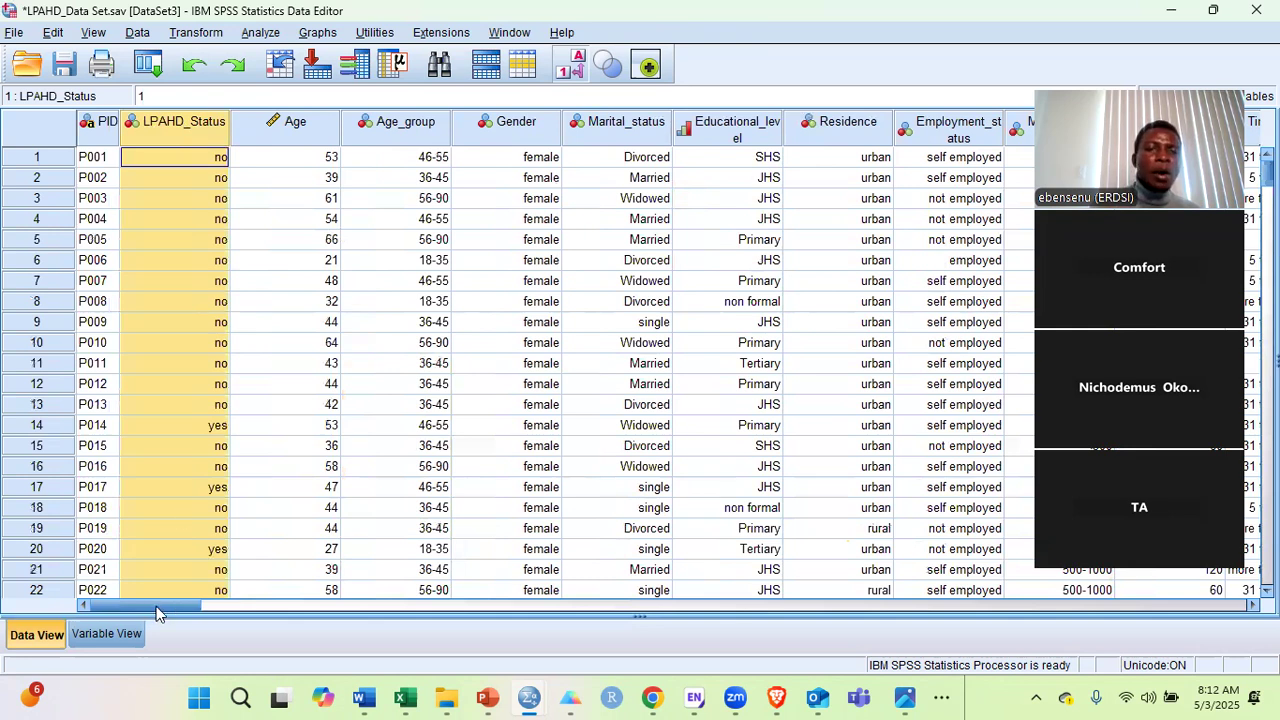
Look across the data set's demographic and clinical variables and select the Time_to_Reach_Clinic_min variable to examine its values.
click(212, 608)
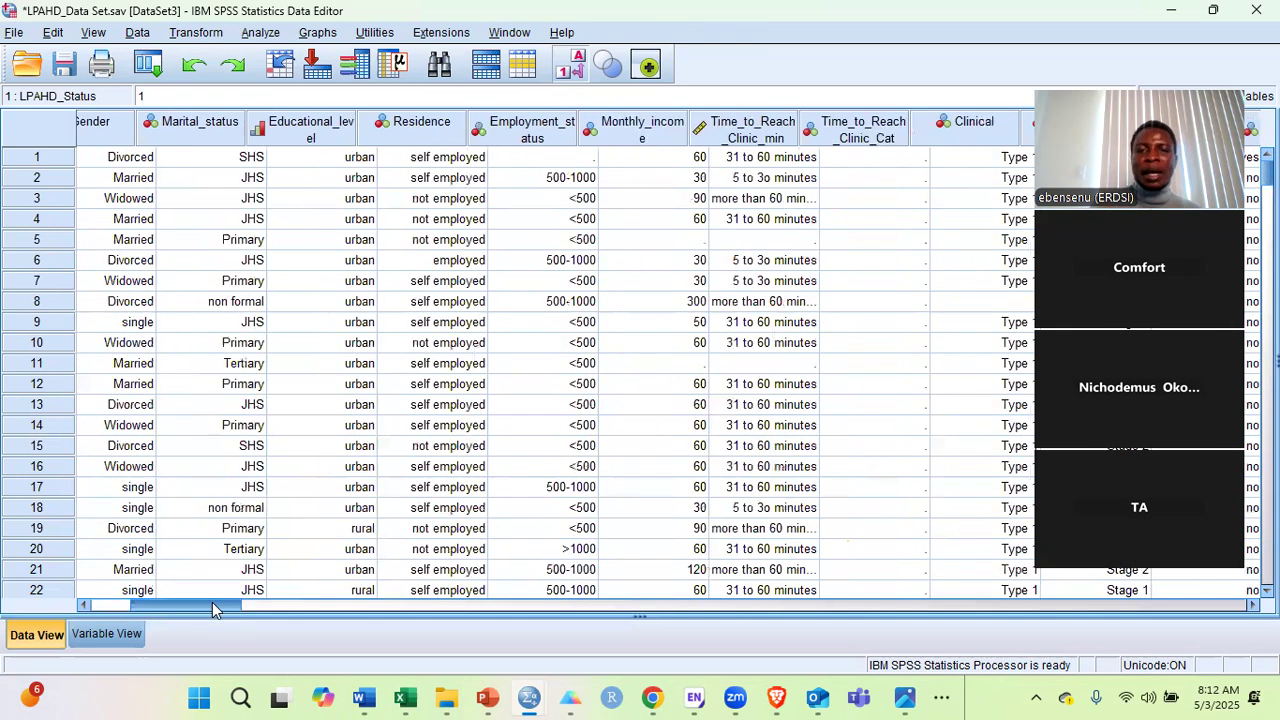
scroll(212, 608, right, 2)
scroll(212, 608, left, 6)
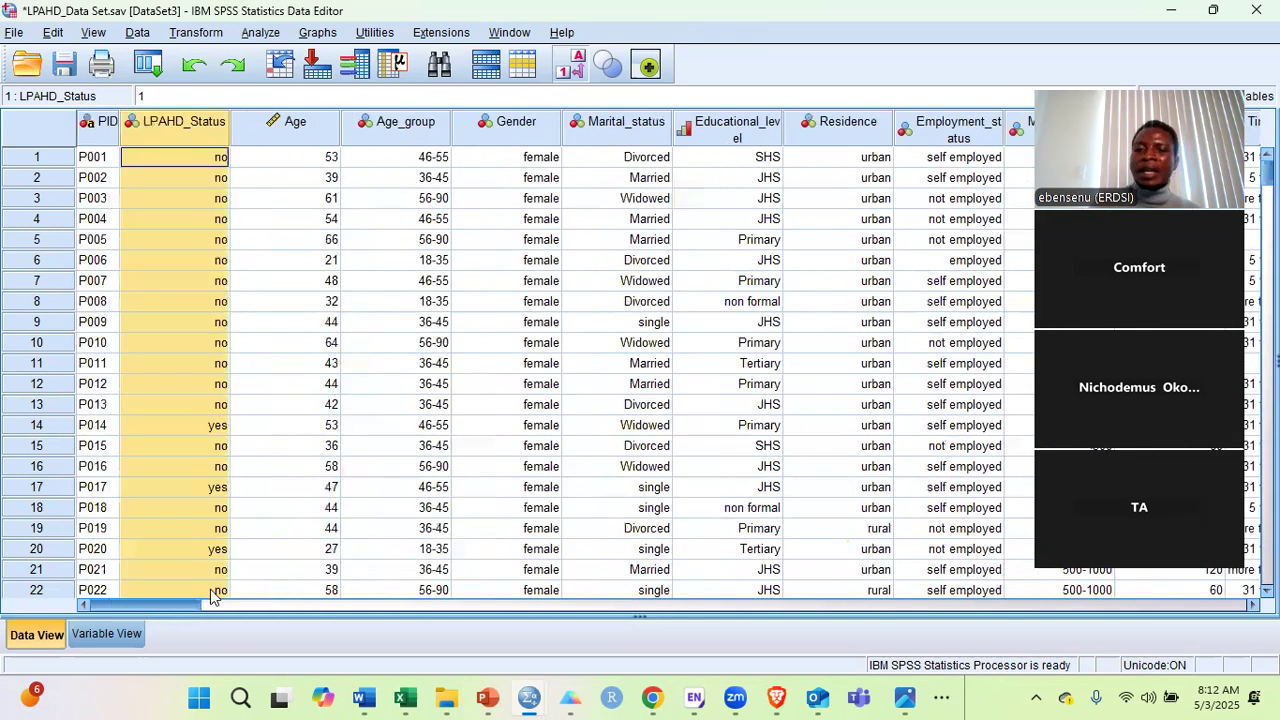
scroll(212, 592, right, 4)
scroll(222, 594, right, 2)
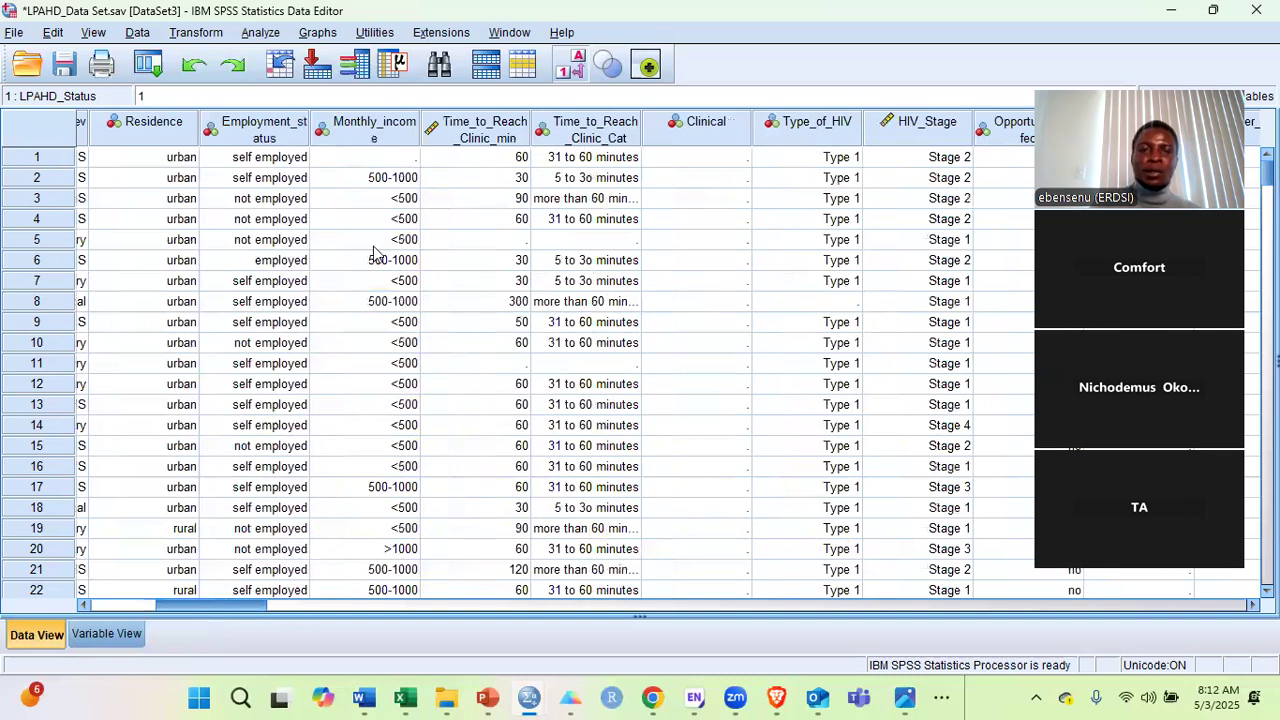
click(493, 240)
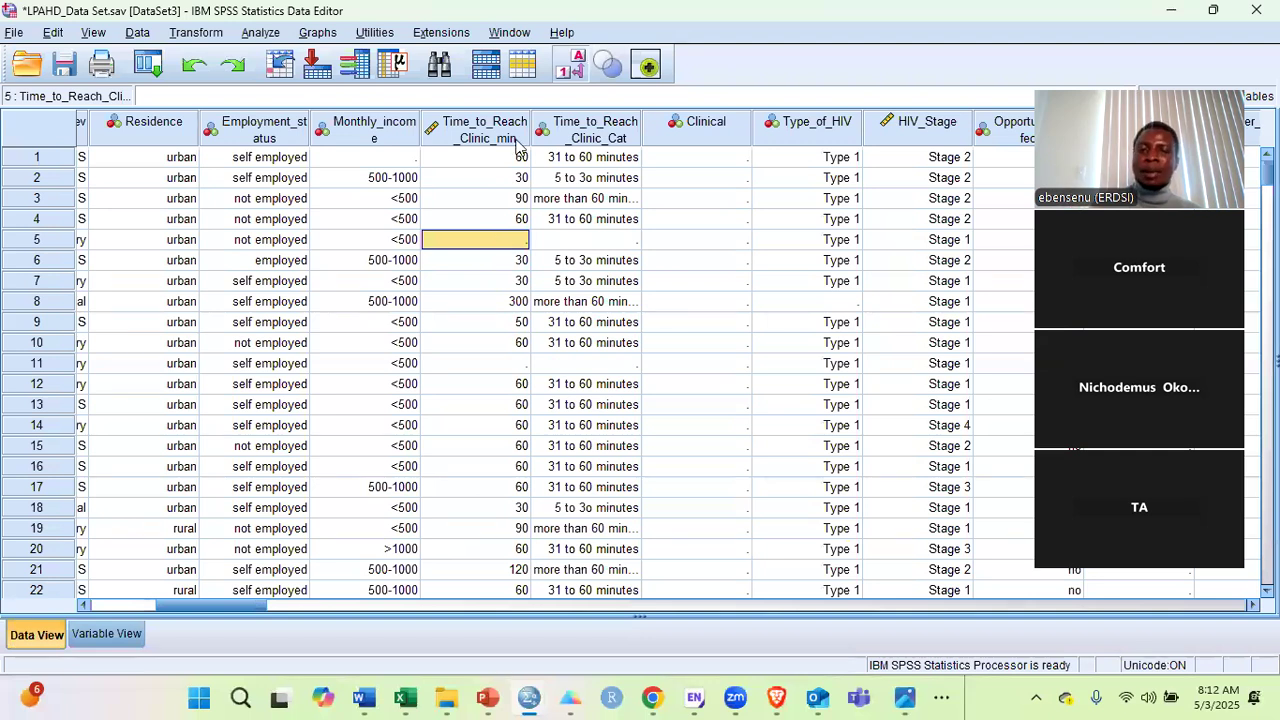
click(518, 145)
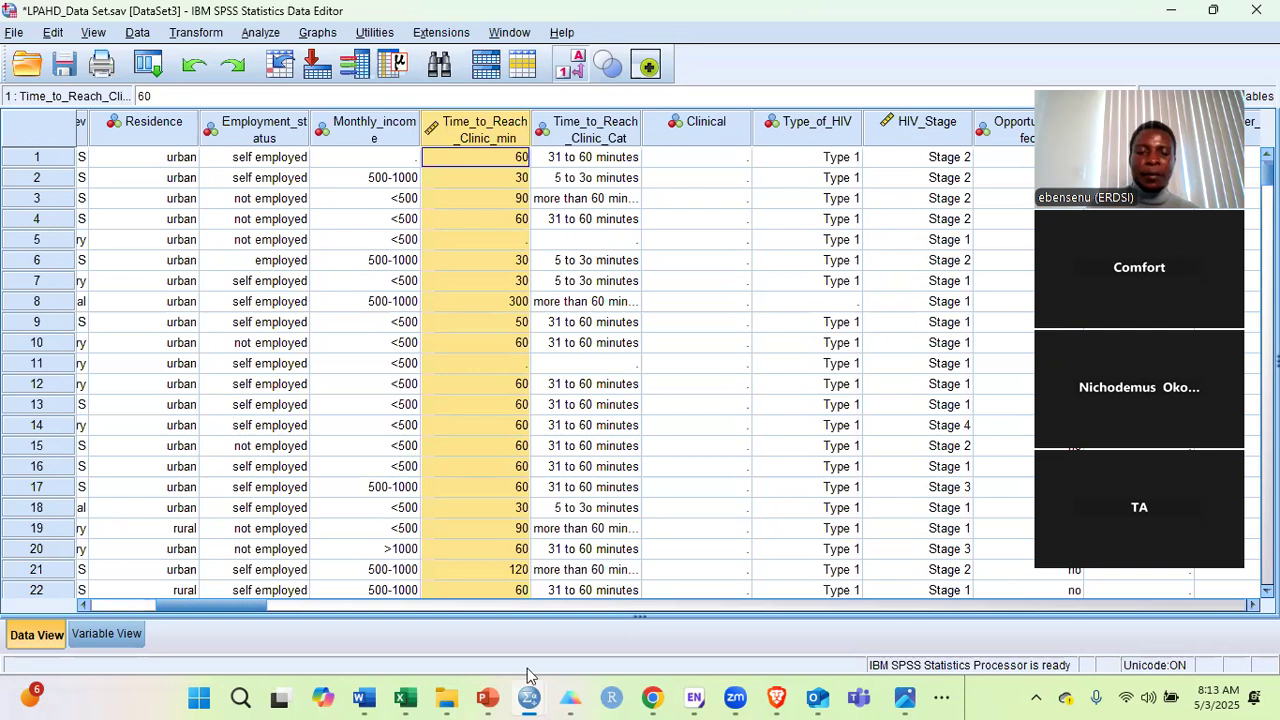
Switch to the SPSS Statistics Viewer output and review the LPAHD_Status frequency table and bar graph.
mouse_move(530, 677)
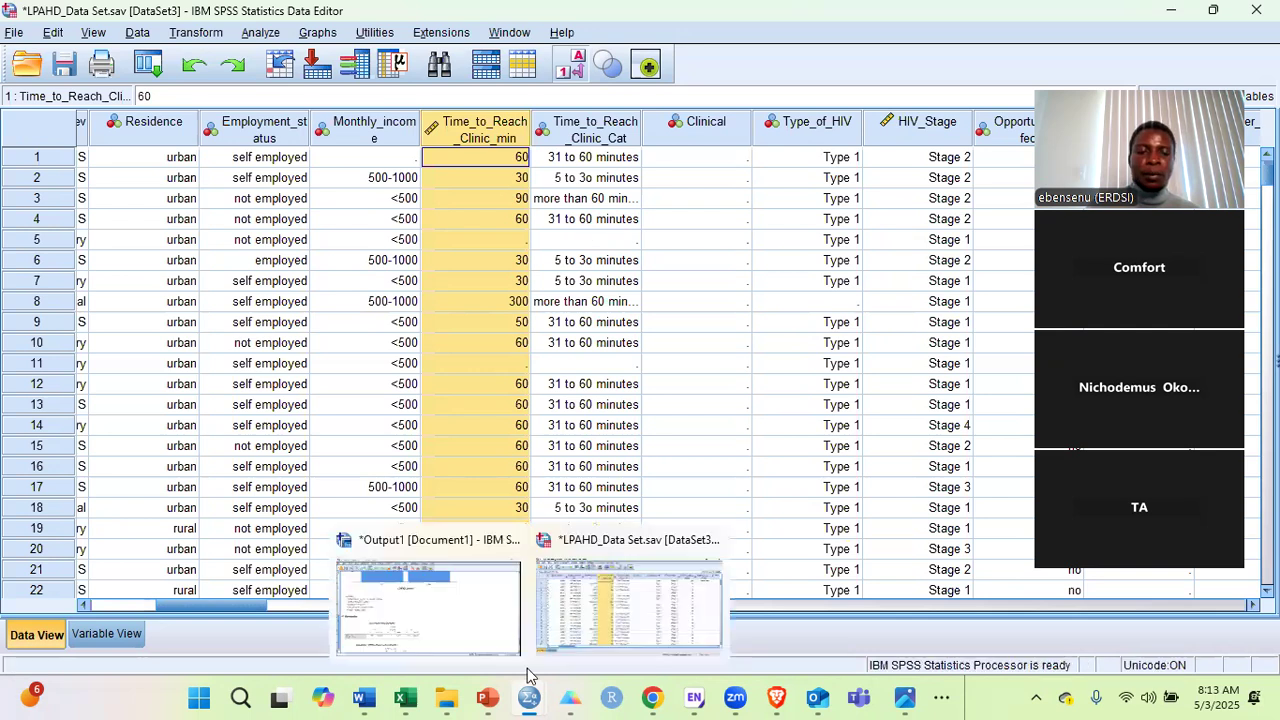
key(alt+Tab)
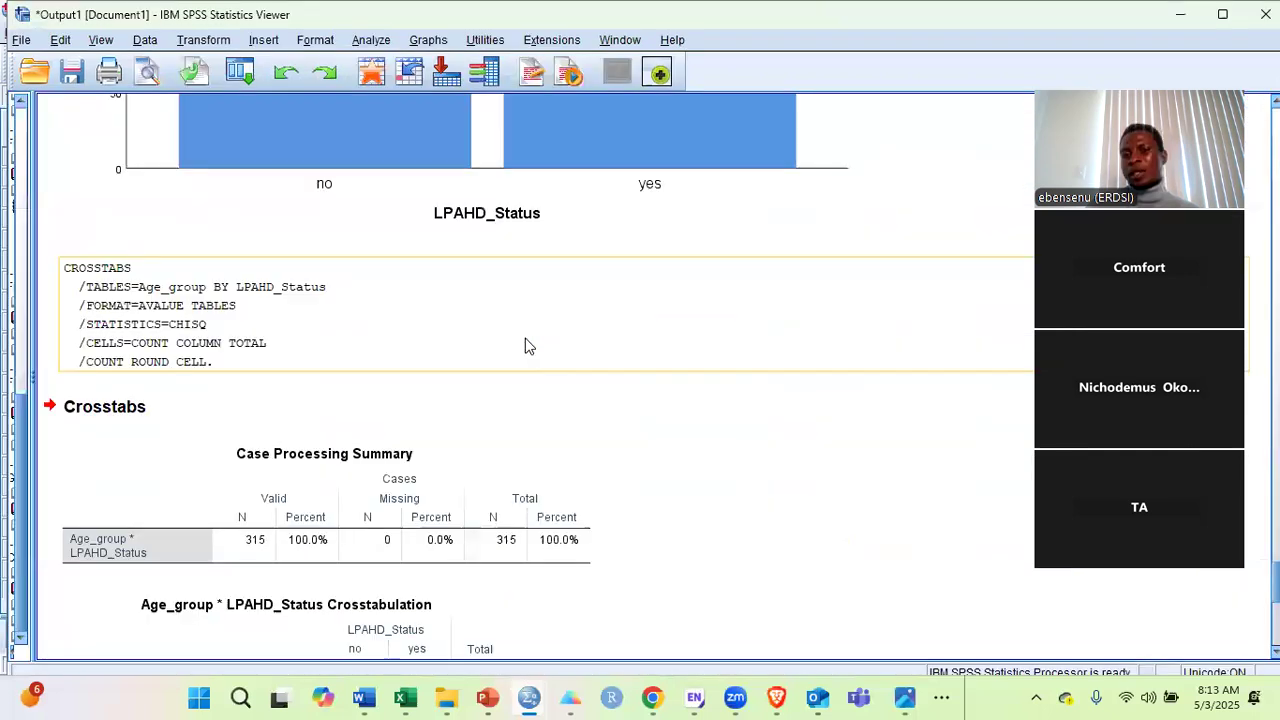
scroll(528, 346, up, 5)
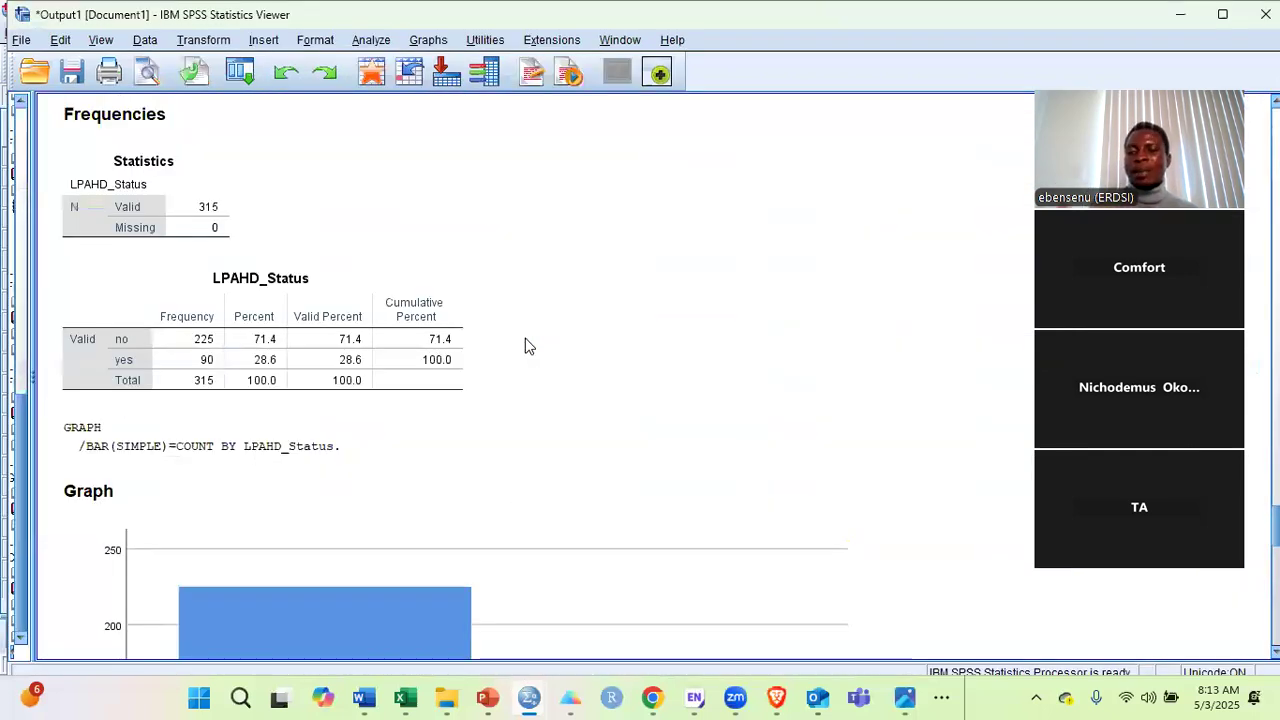